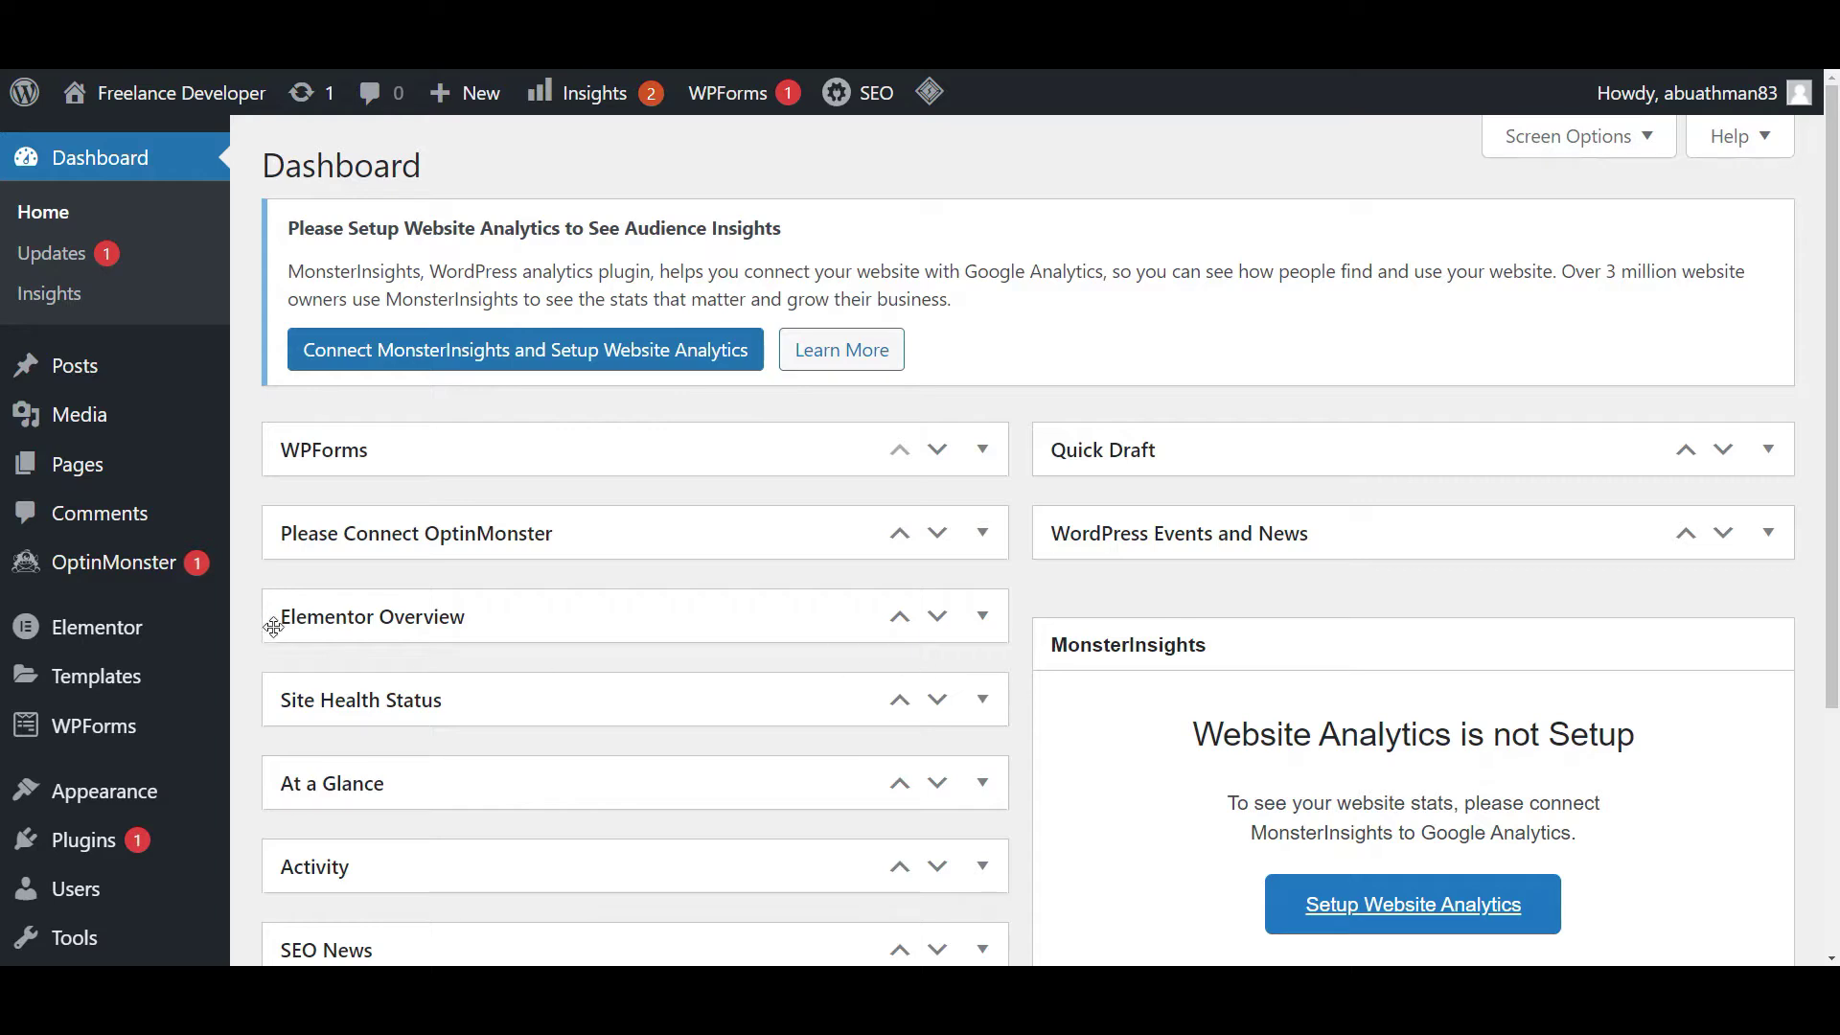
Look through the existing site's WordPress admin sections, including Pages, Appearance, Plugins and Settings.
mouse_move(160, 460)
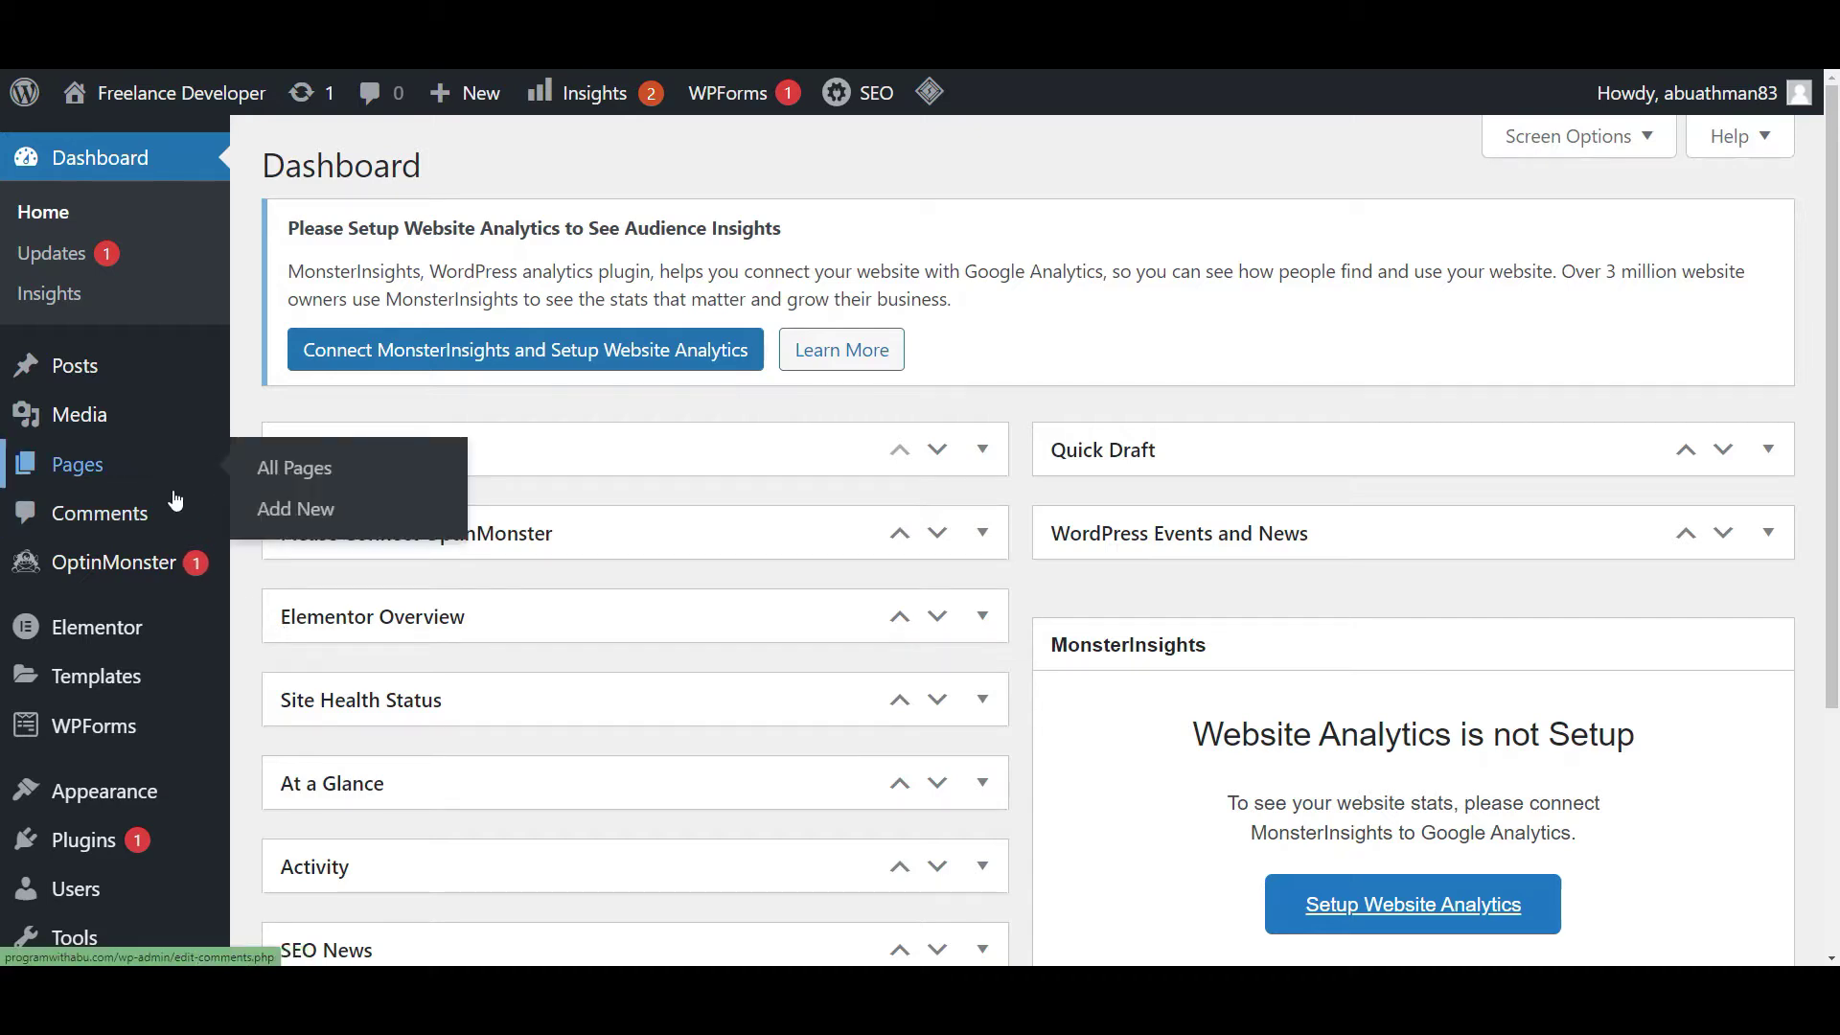
scroll(180, 683, "down", 2)
mouse_move(138, 620)
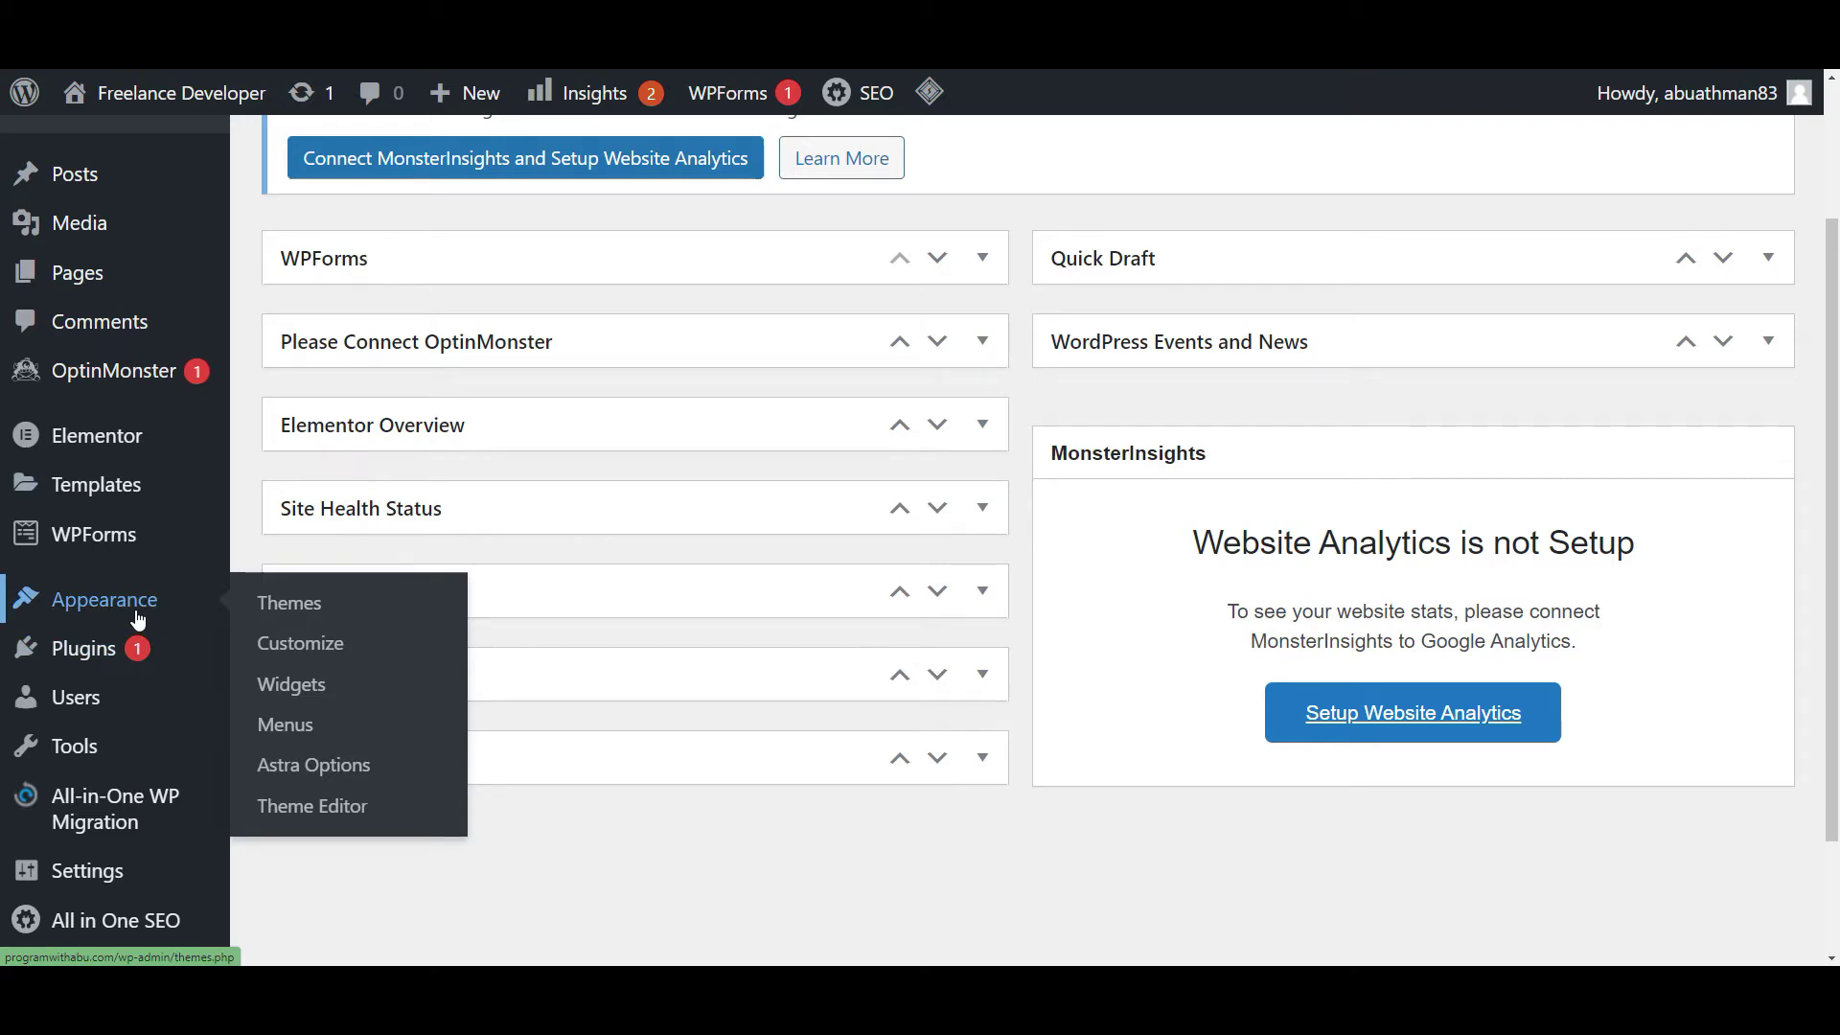
scroll(138, 620, "down", 1)
mouse_move(133, 564)
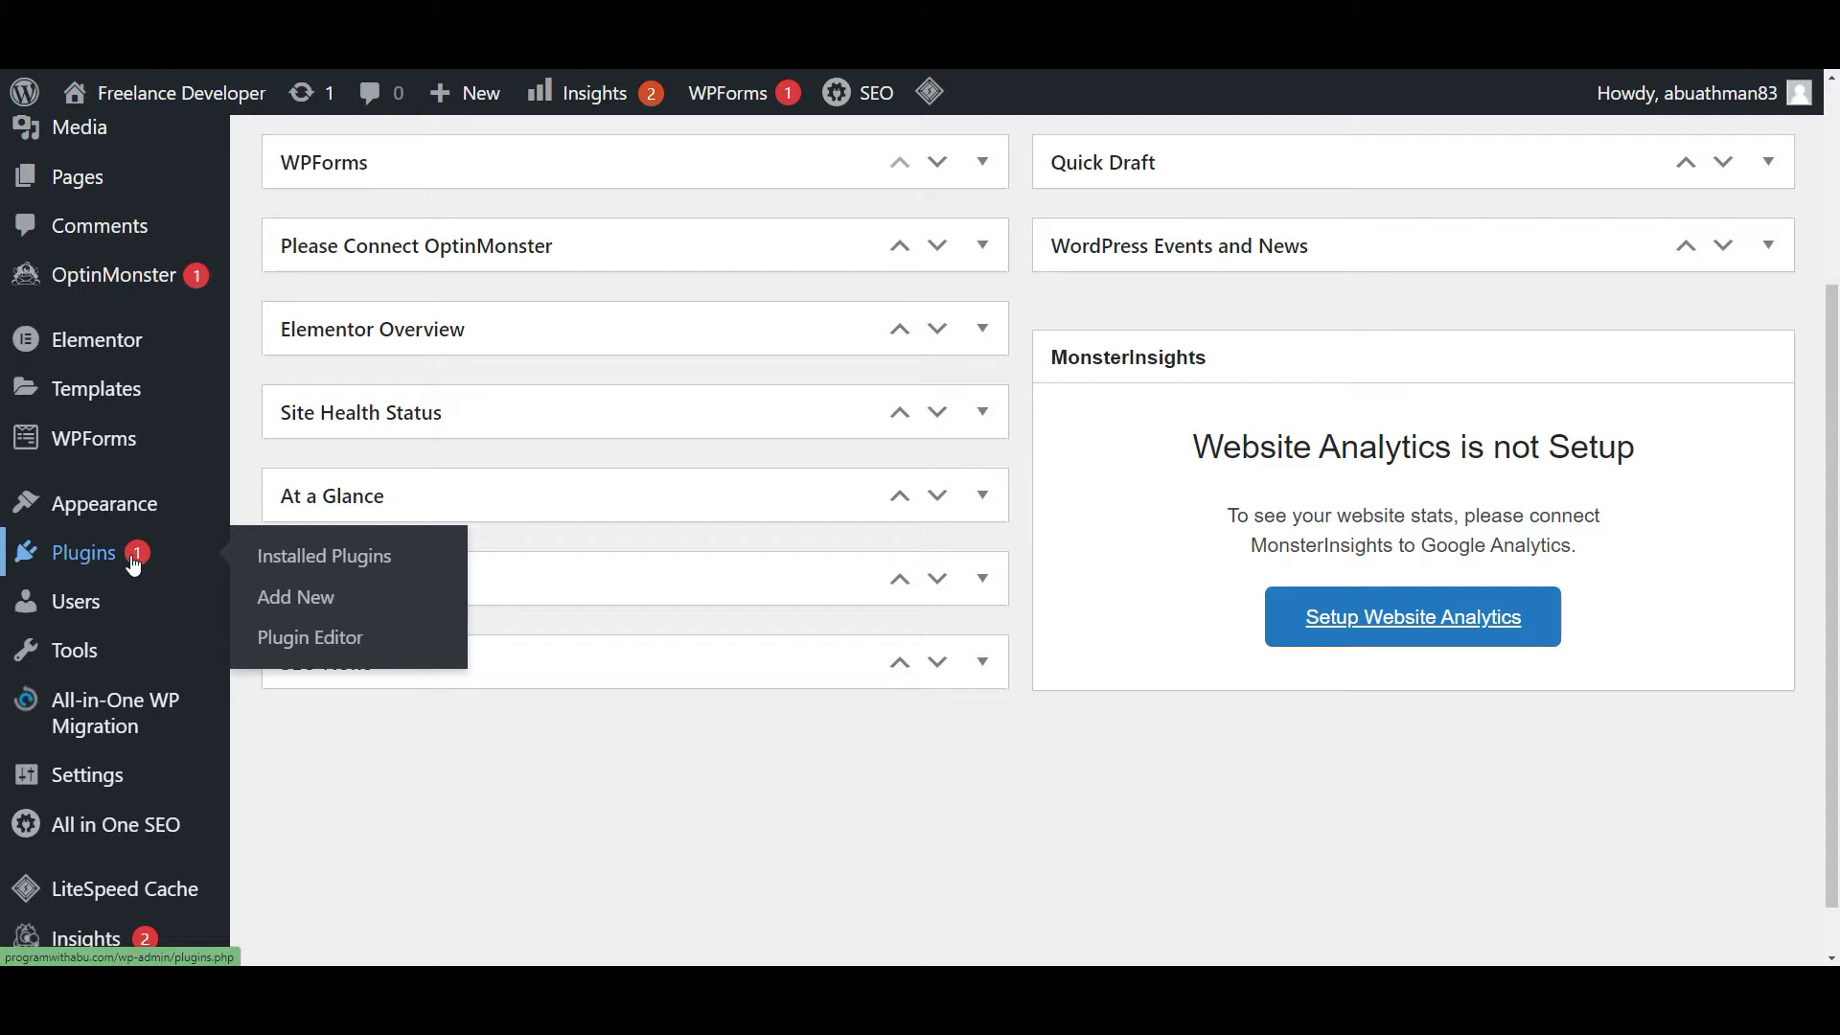
scroll(133, 564, "down", 1)
mouse_move(112, 723)
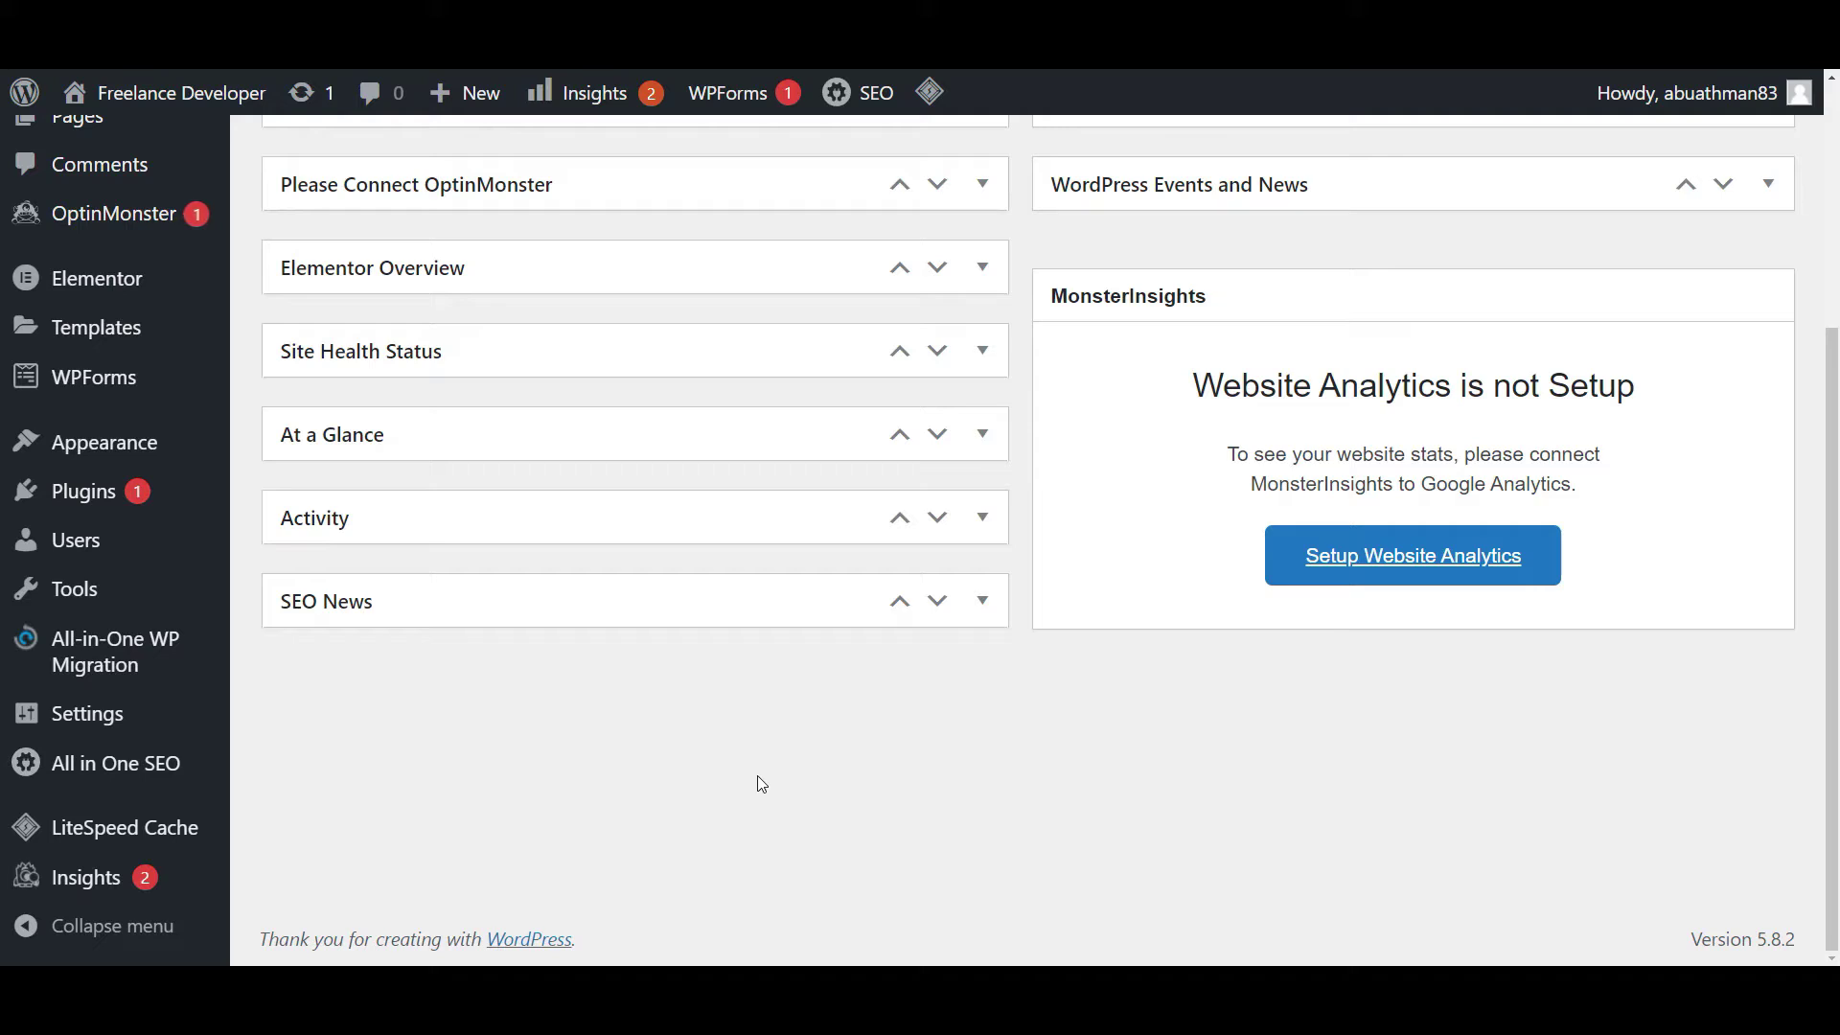
scroll(761, 784, "up", 2)
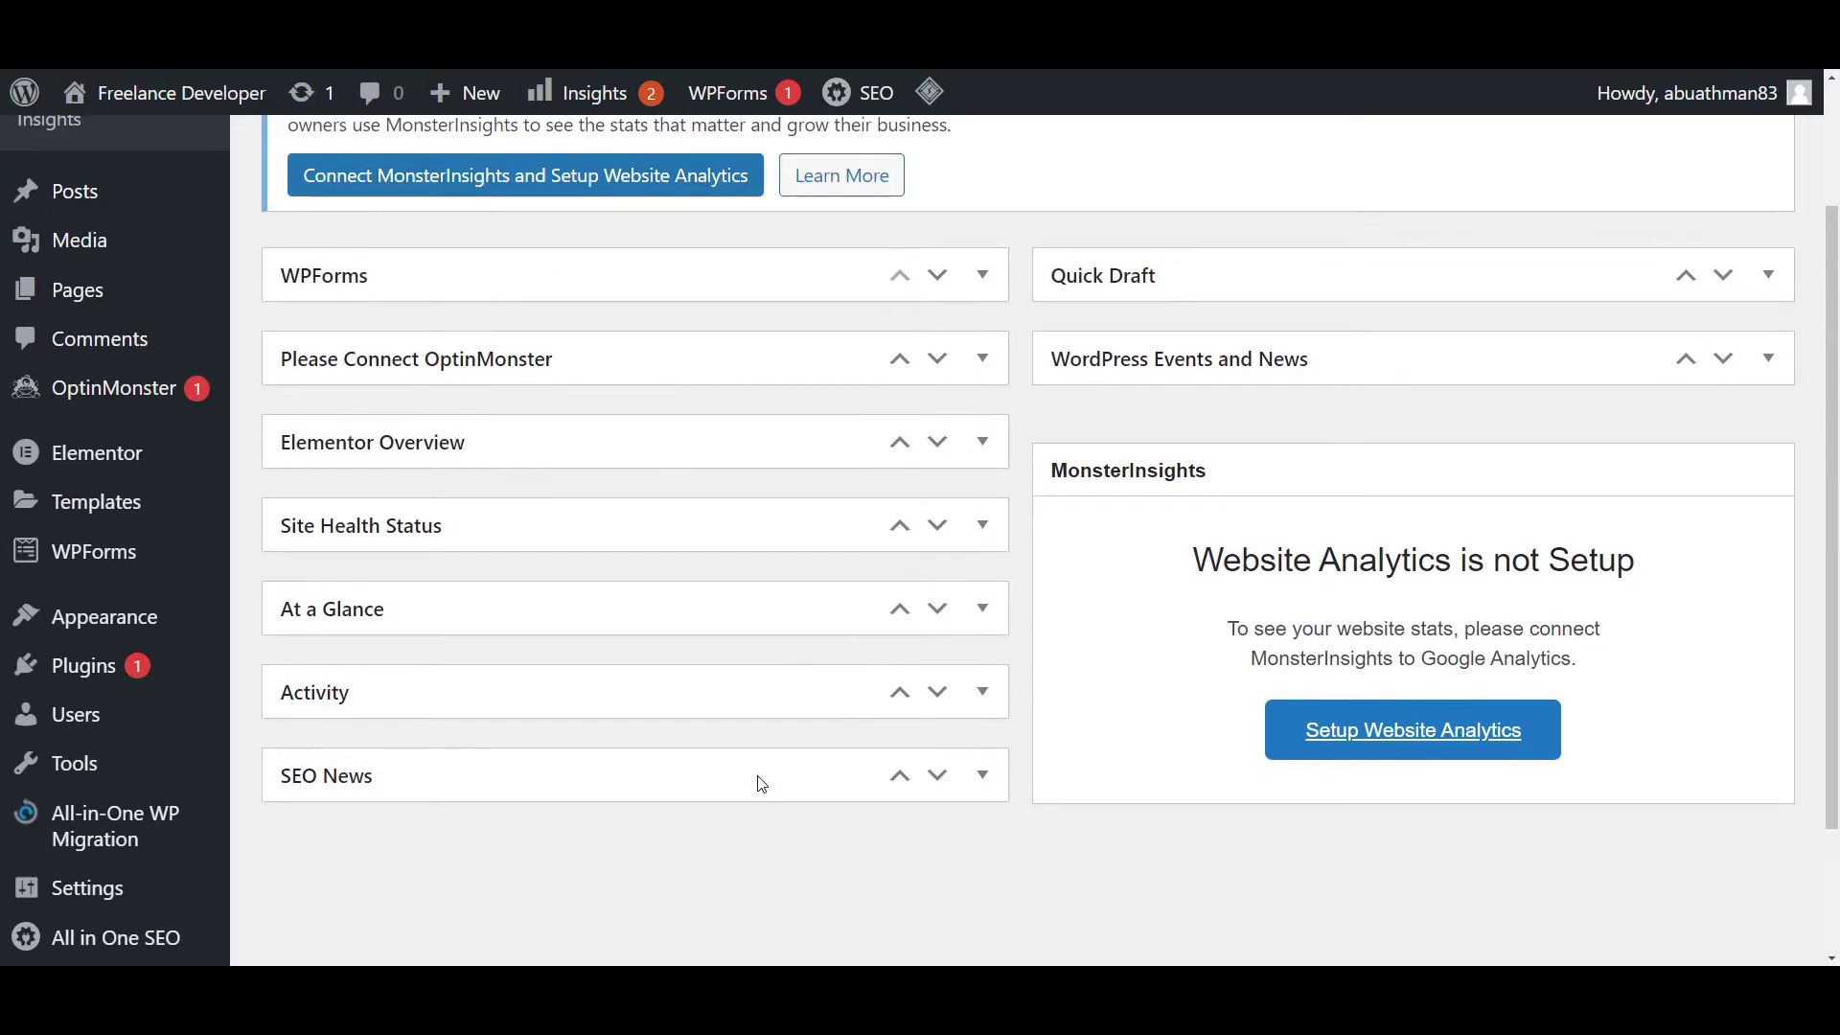
scroll(1021, 717, "up", 2)
scroll(1021, 726, "up", 1)
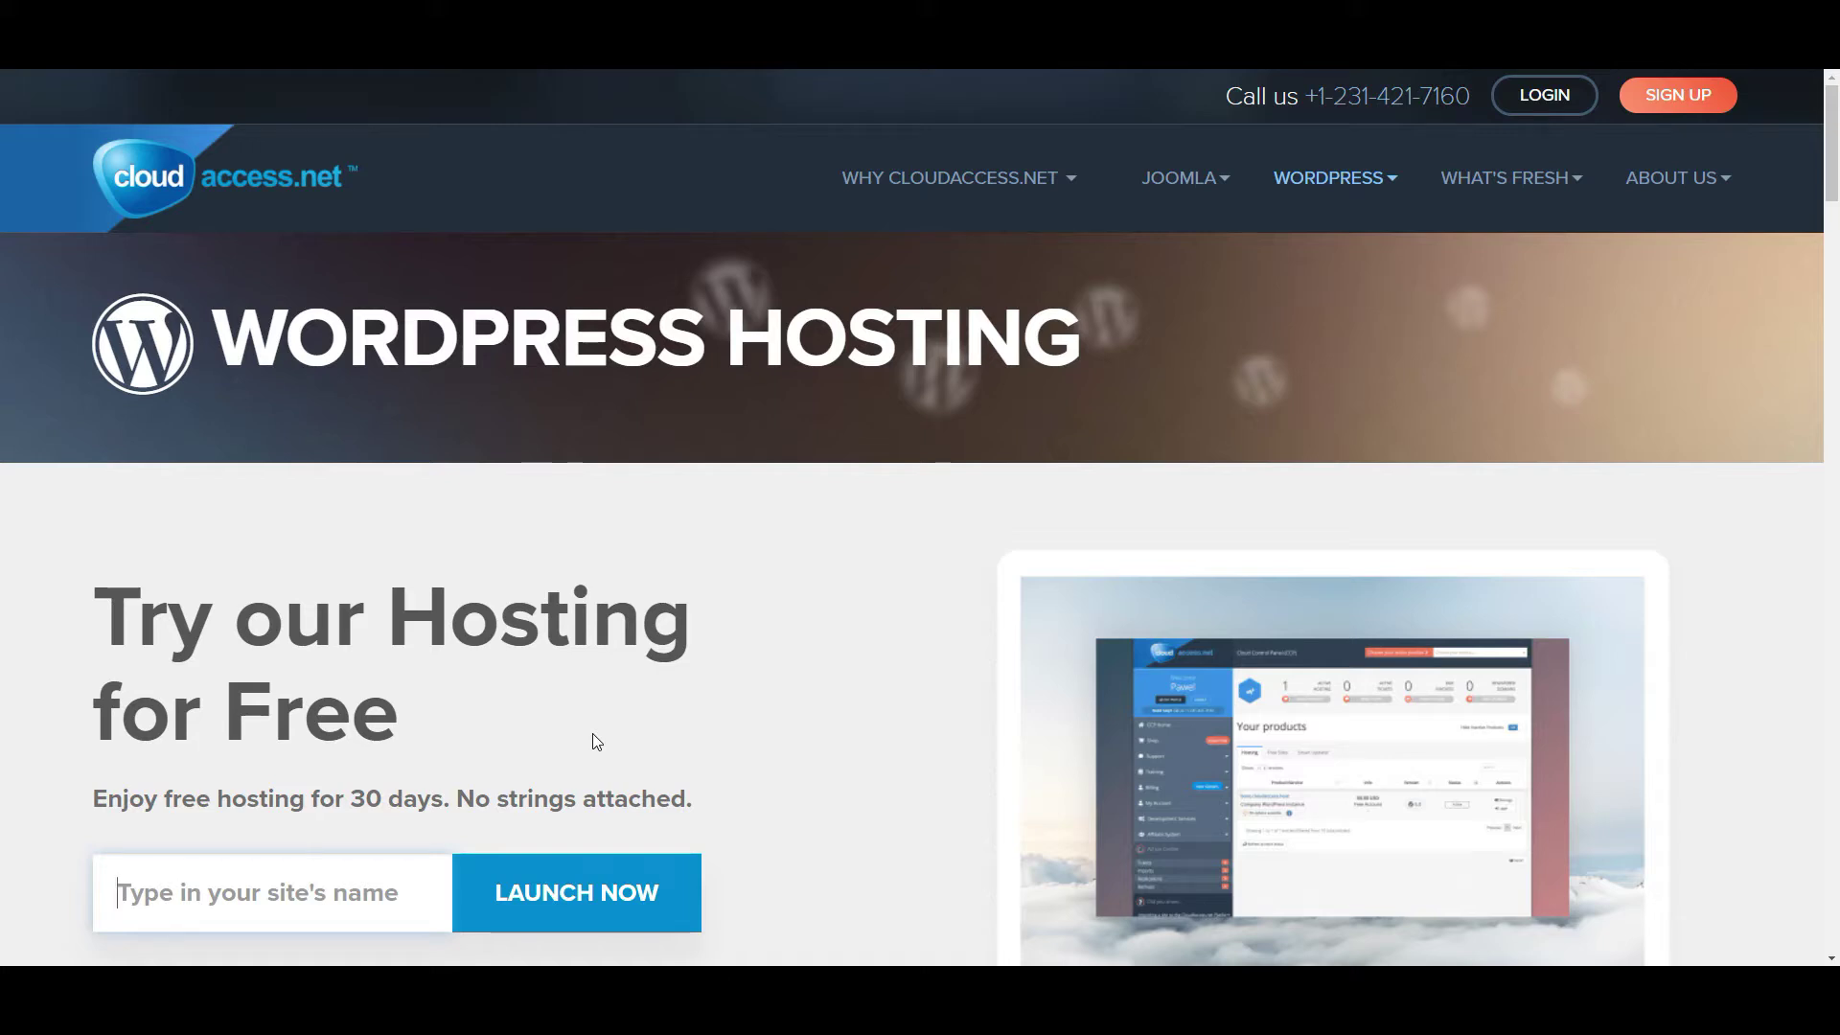
Launch a free WordPress hosting trial named programwithabu and request the free subdomain programwithabu.cloudaccess.host.
type("programwithabu")
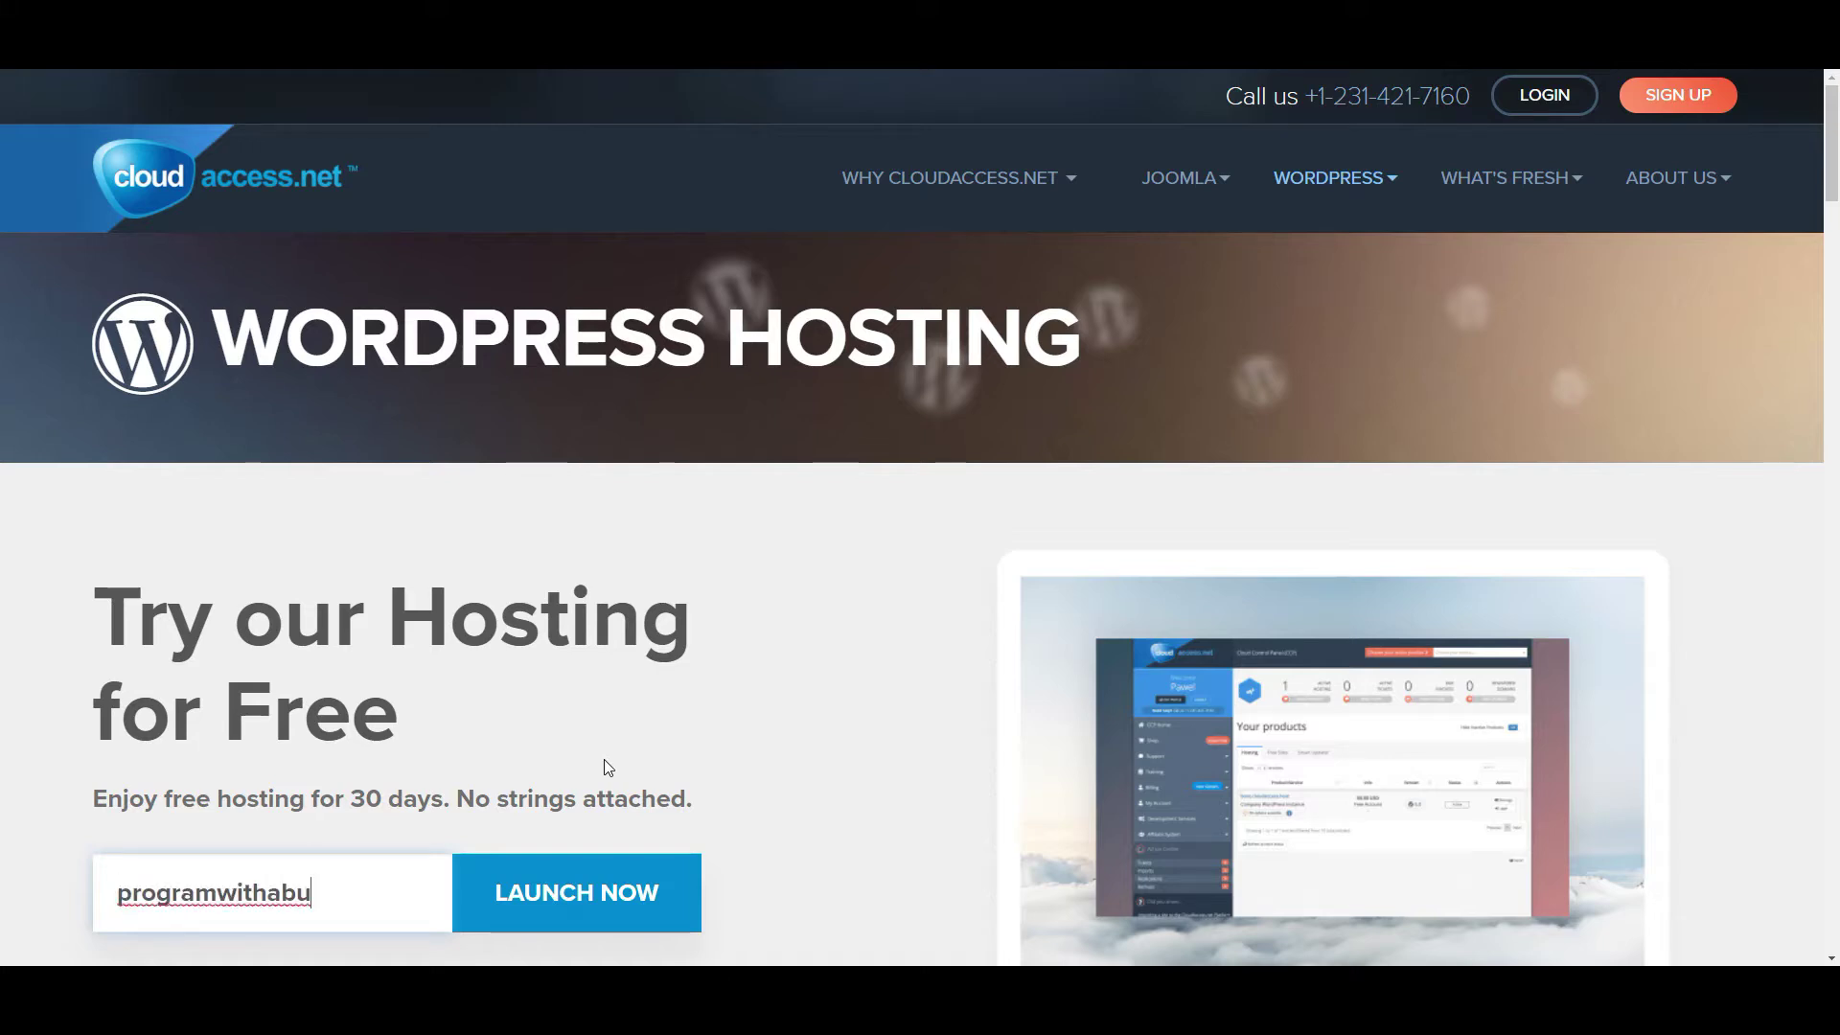
left_click(615, 893)
scroll(1112, 738, "down", 4)
scroll(1112, 733, "down", 1)
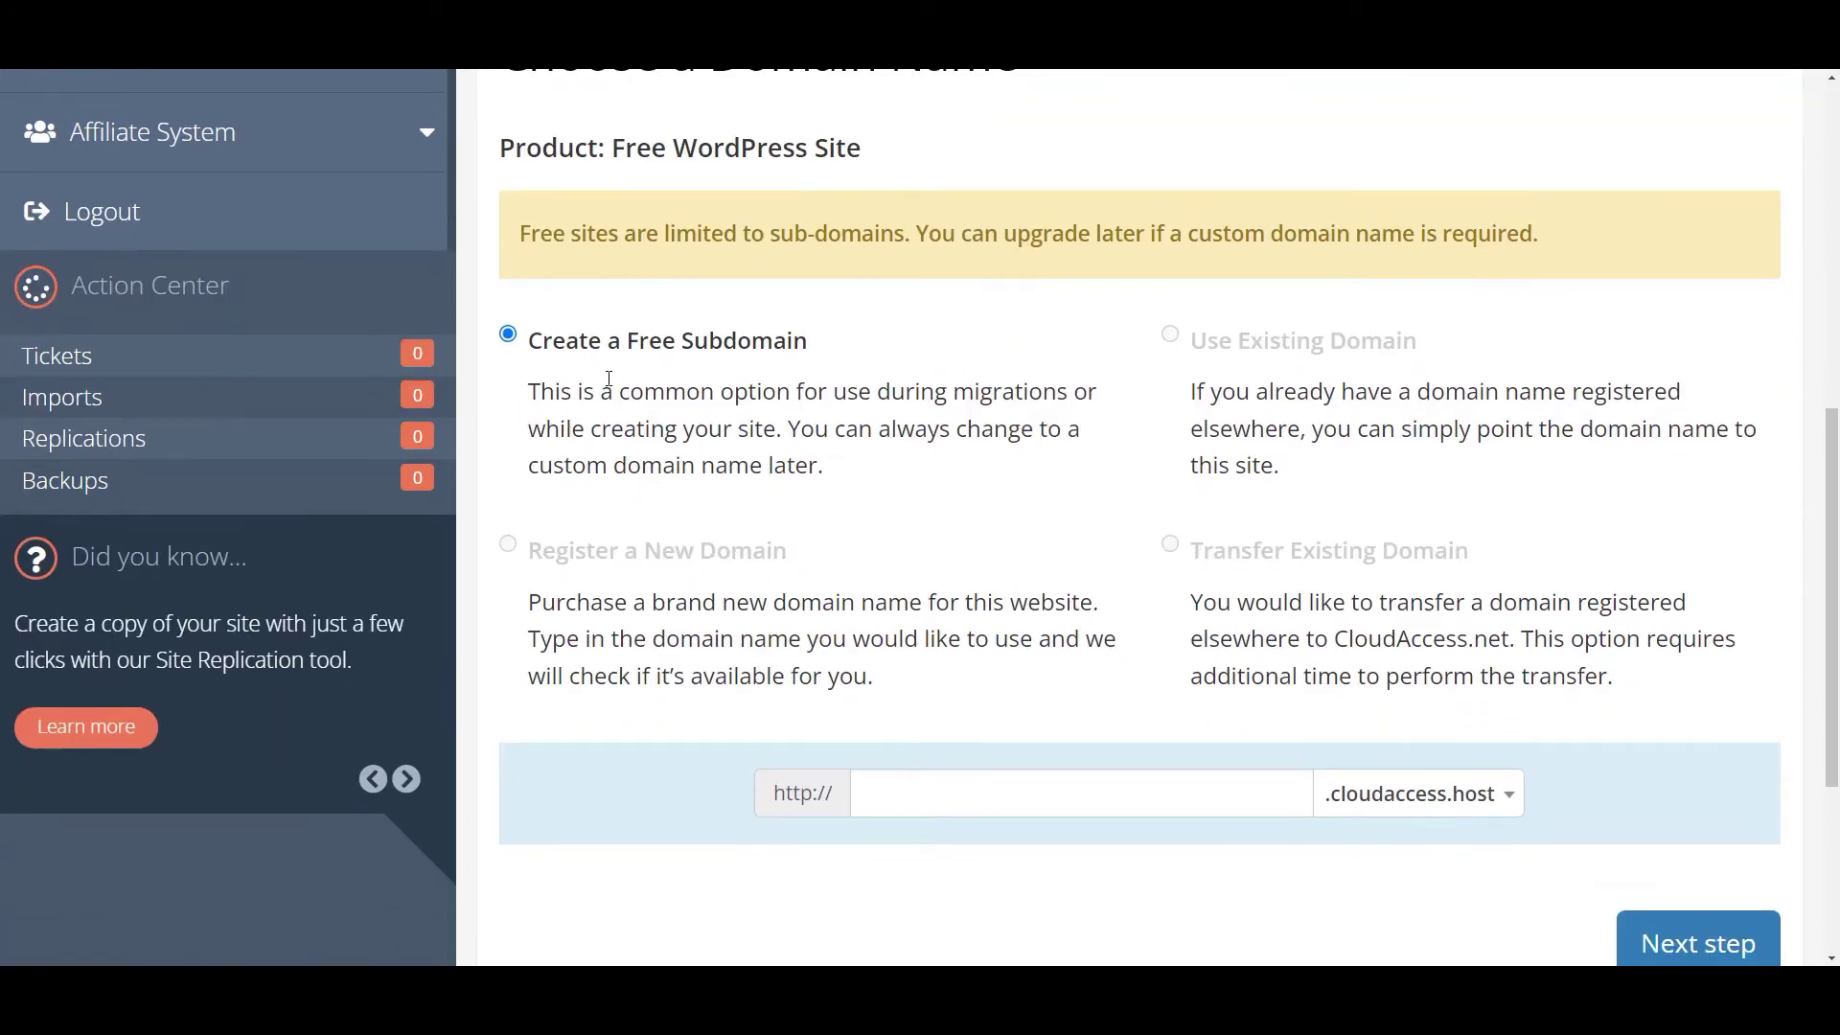
scroll(1068, 584, "down", 2)
left_click(1039, 603)
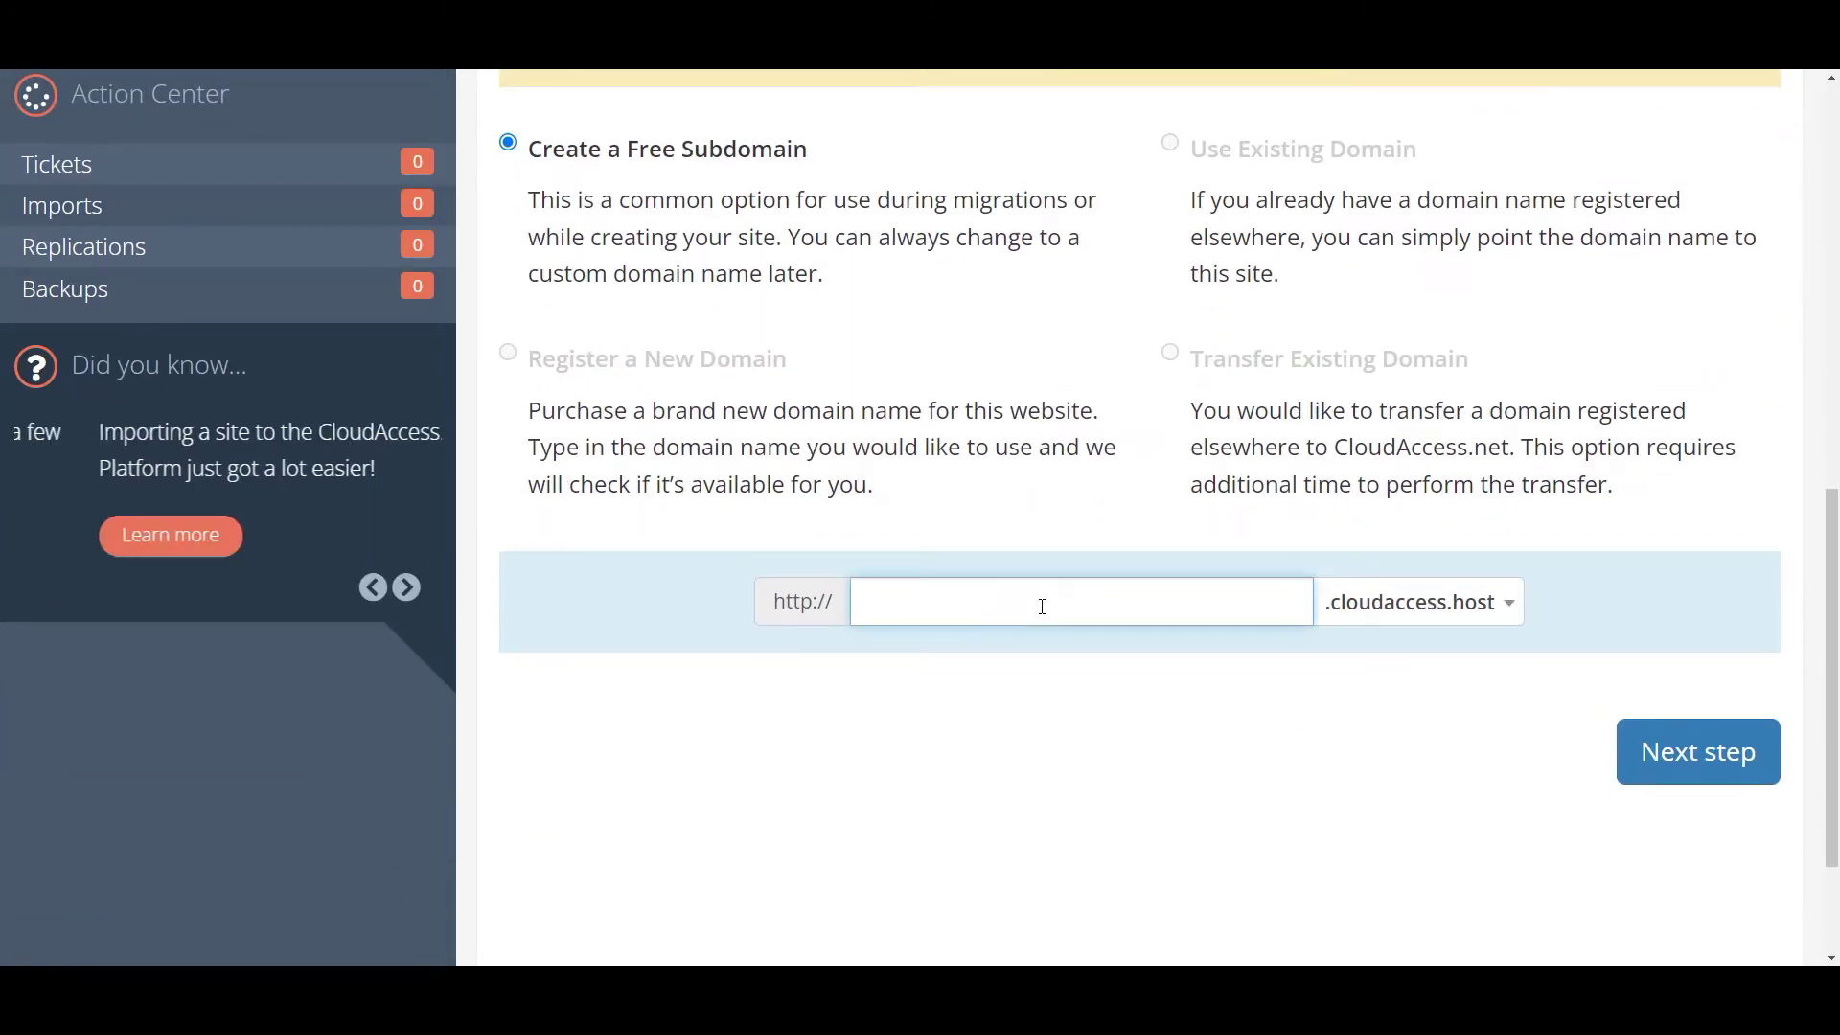
type("programw")
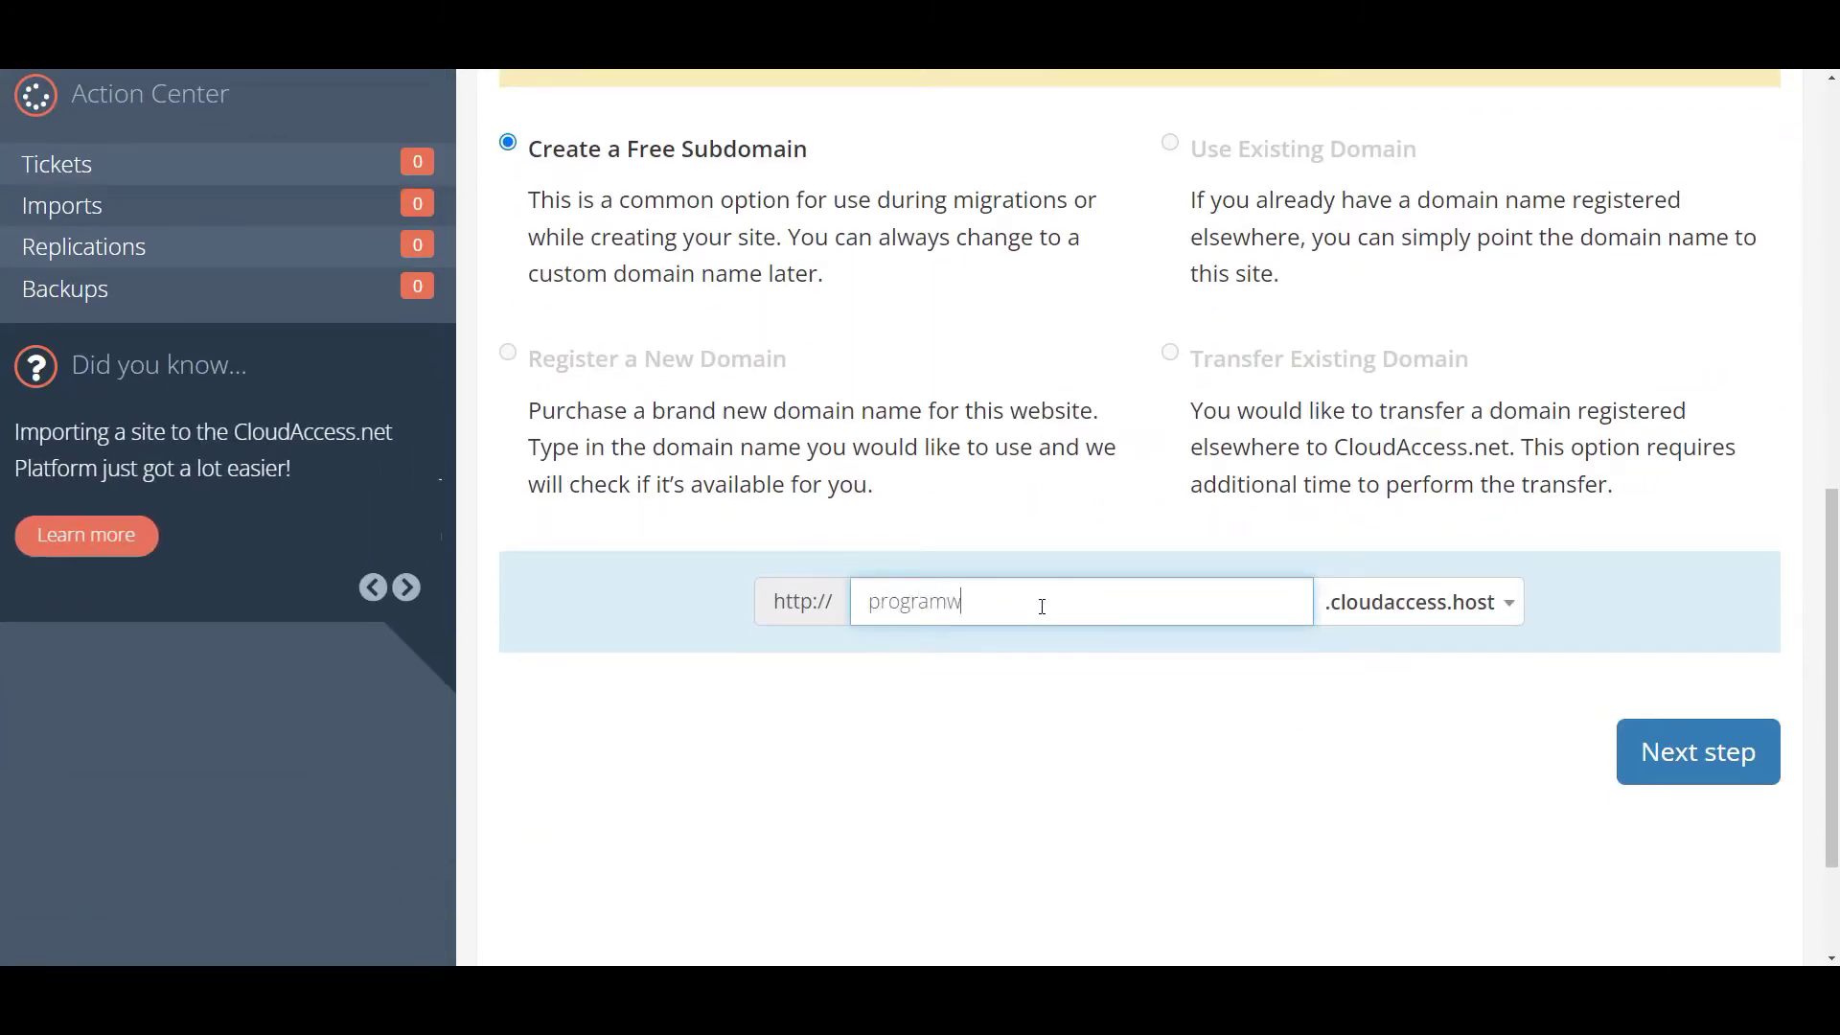
type("ithabu")
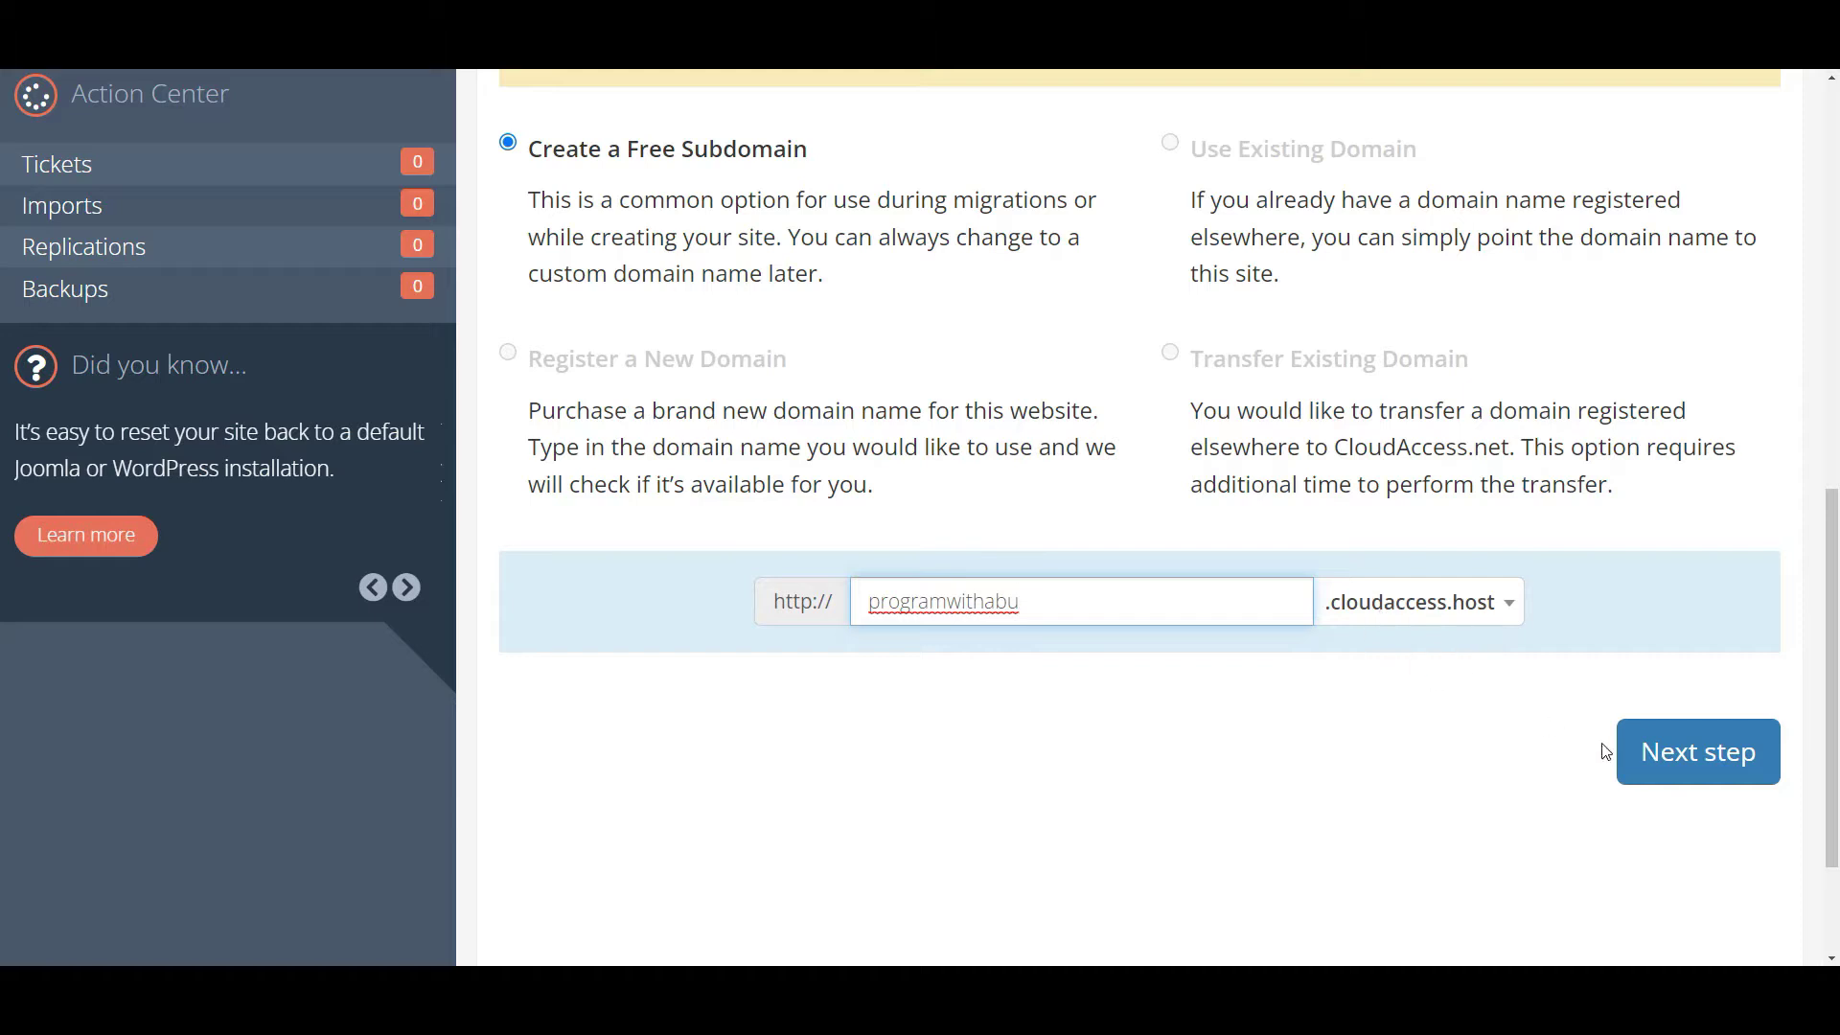
left_click(1672, 752)
Continue with WordPress 5.8 and the Wordpress Default dataset, entering "tutorial" as the description of what is planned.
scroll(1165, 748, "down", 3)
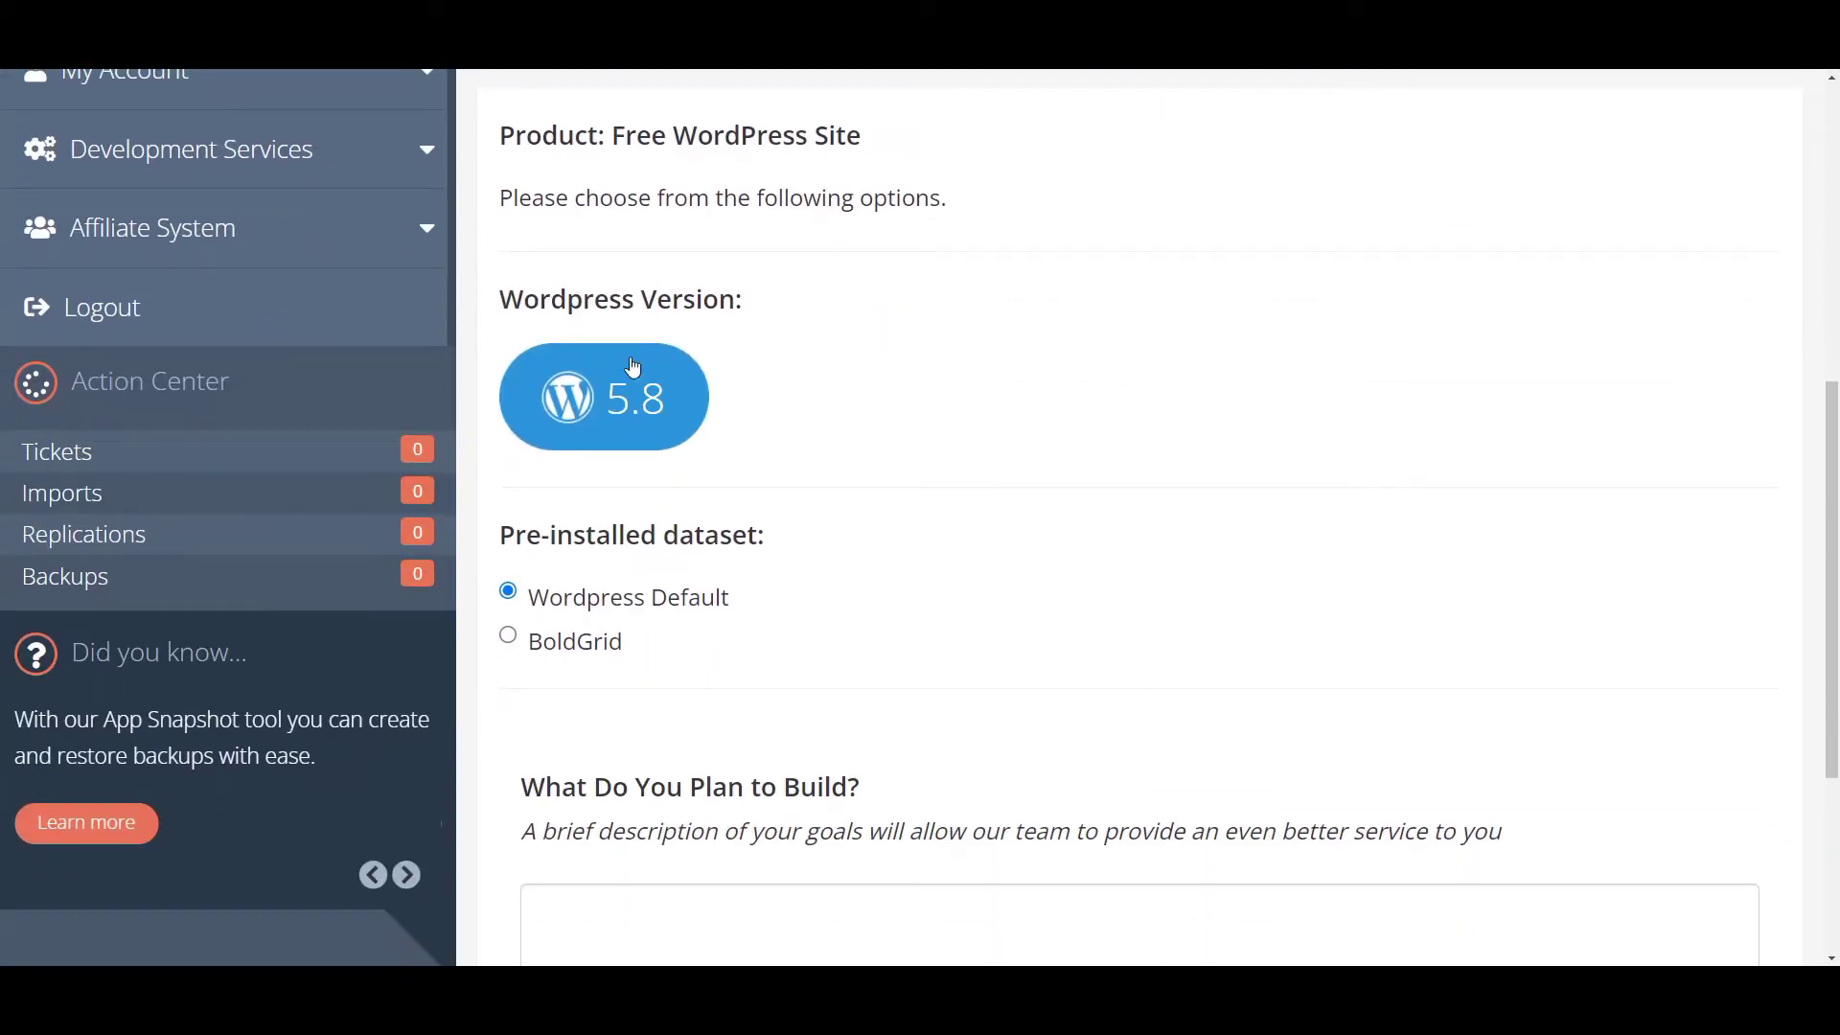
scroll(1006, 484, "down", 2)
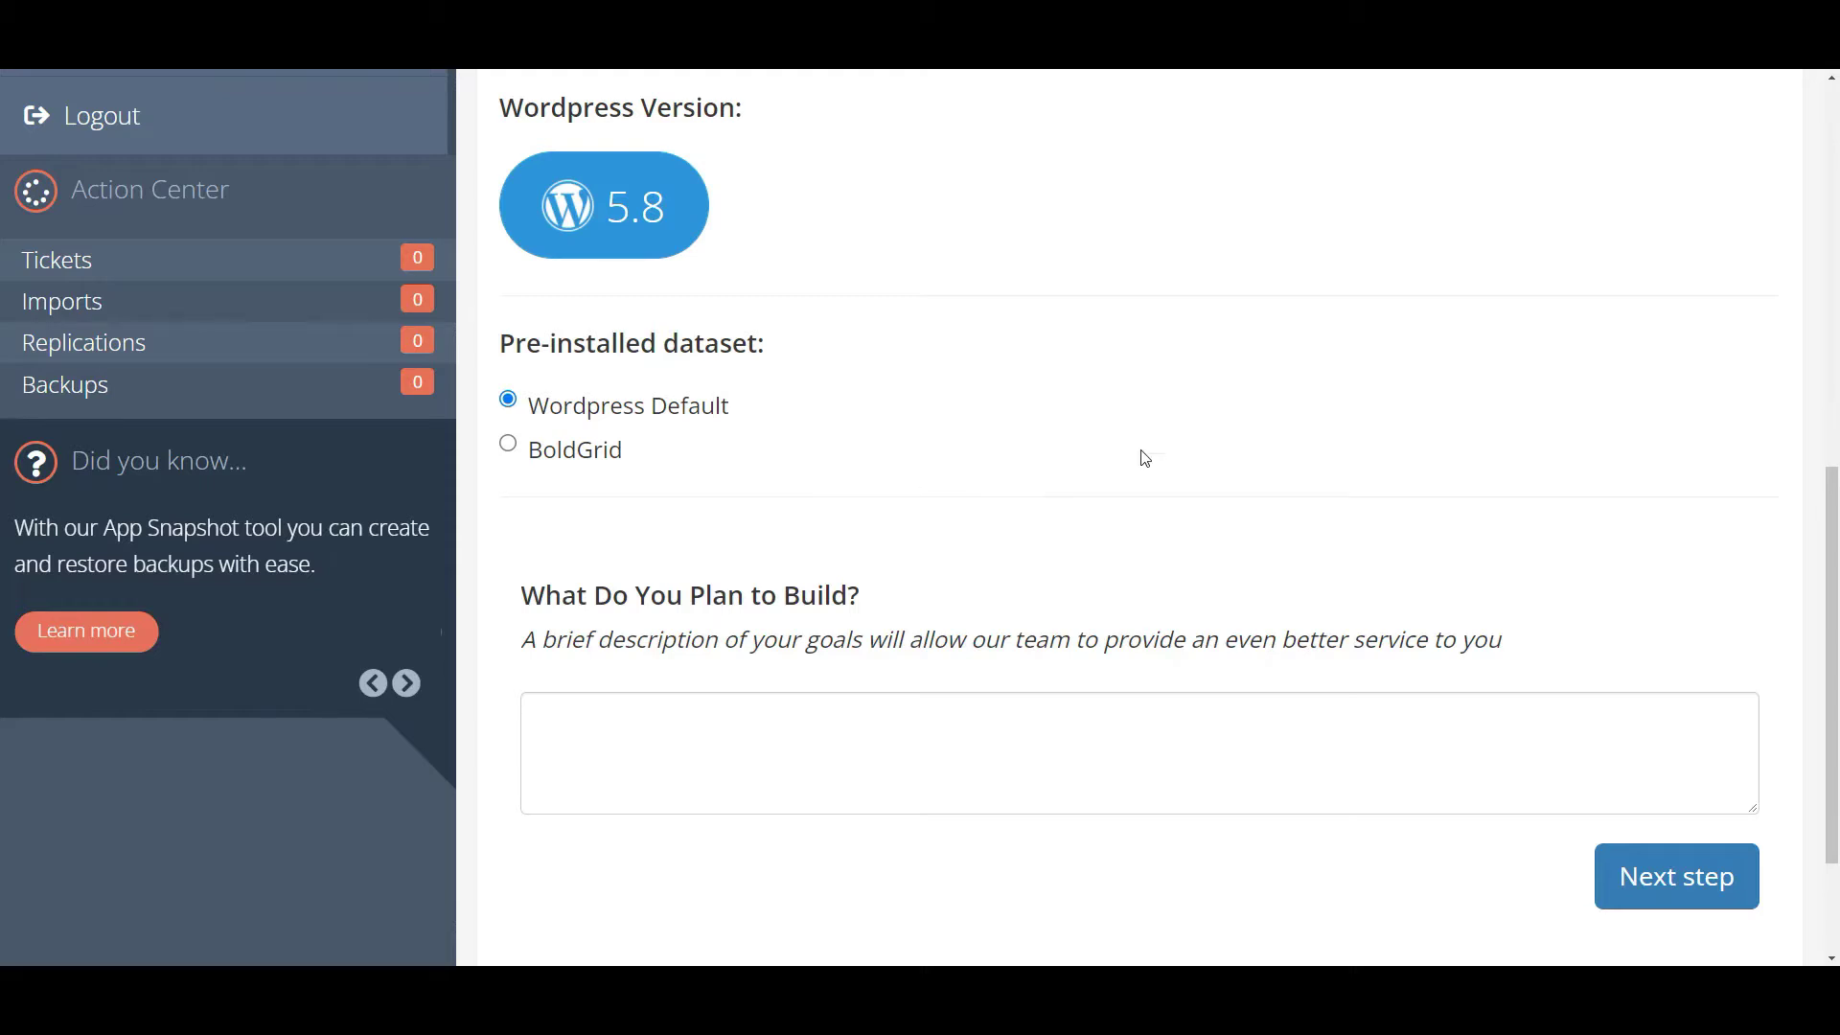
scroll(933, 591, "down", 2)
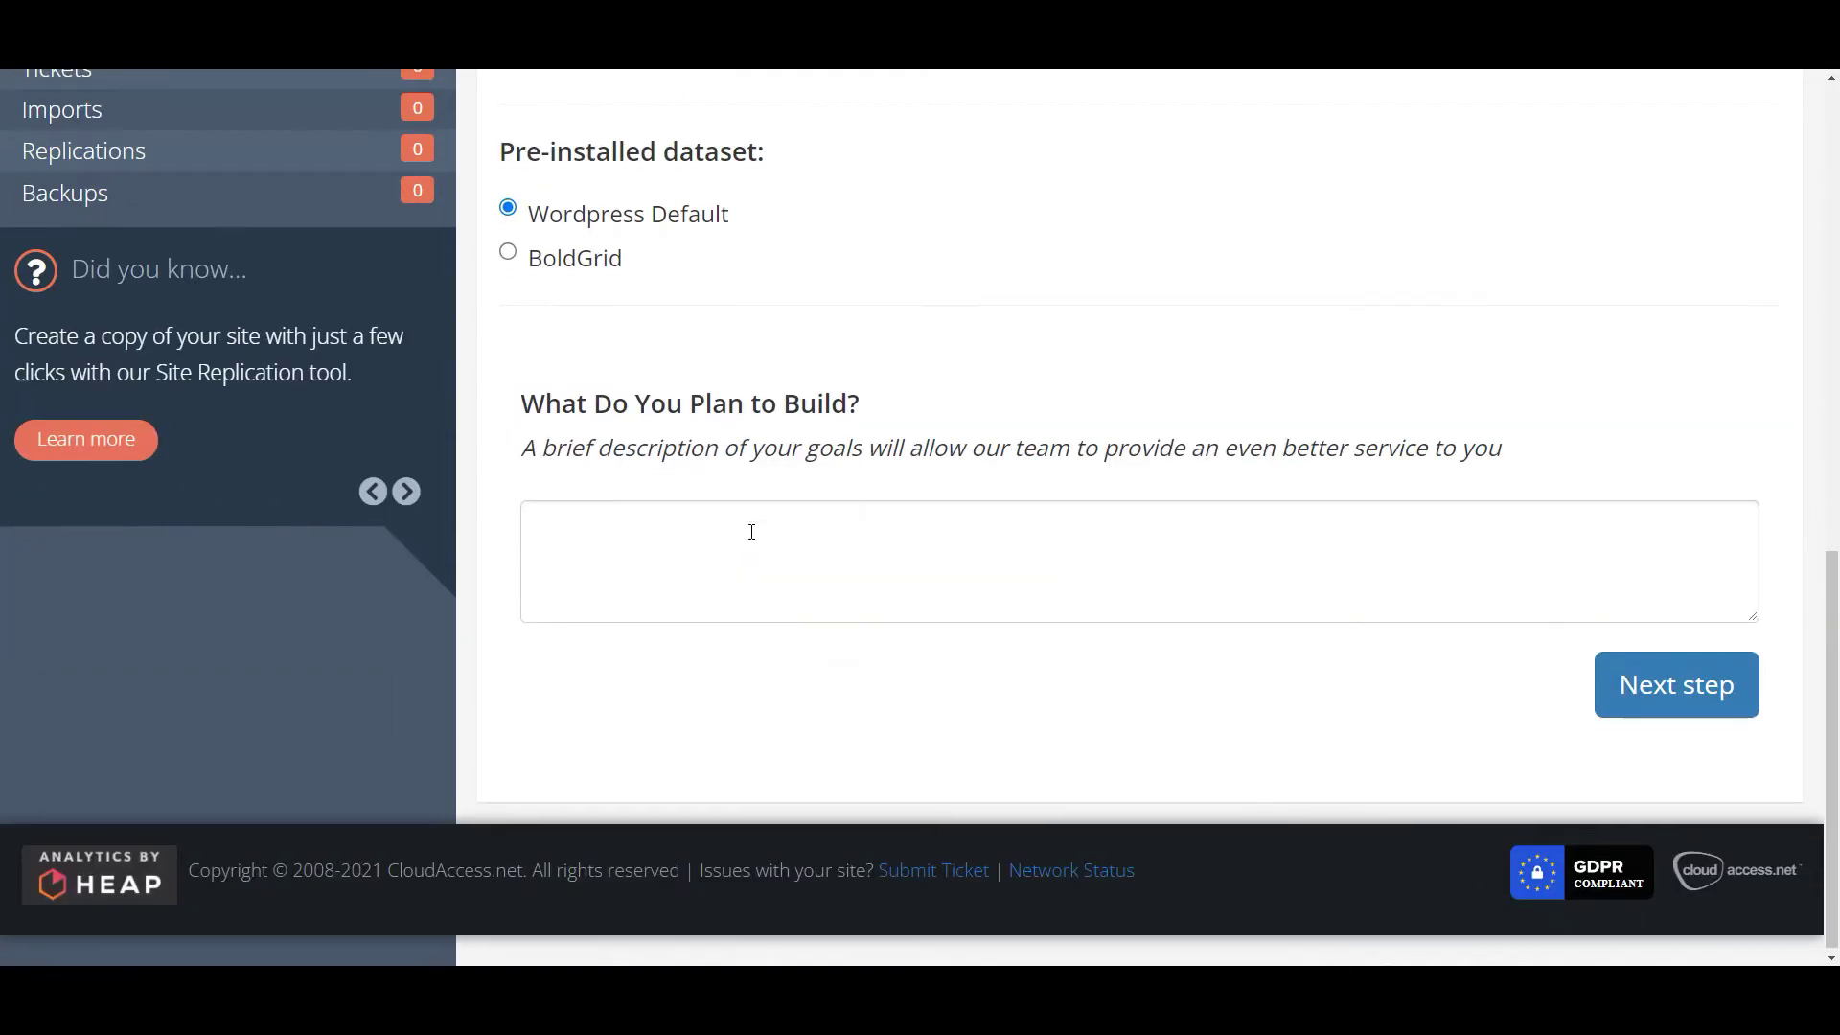
left_click(631, 540)
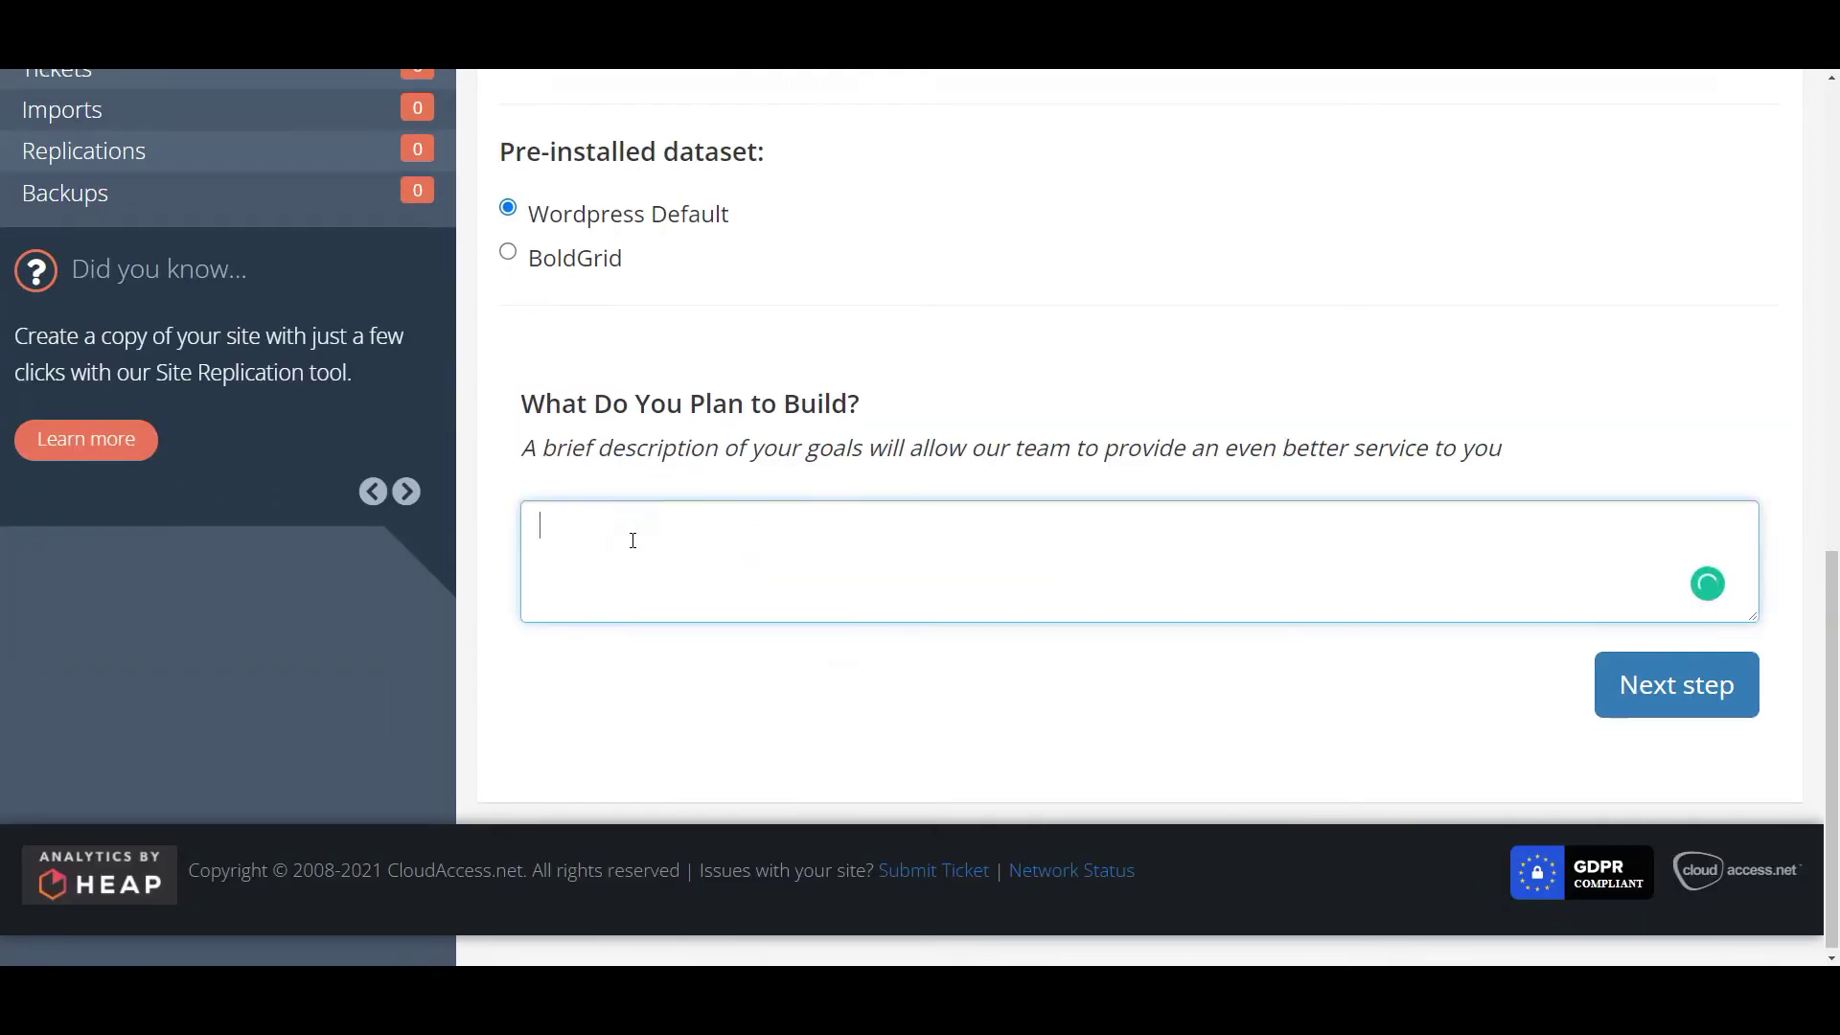
type("tutorial")
left_click(1635, 686)
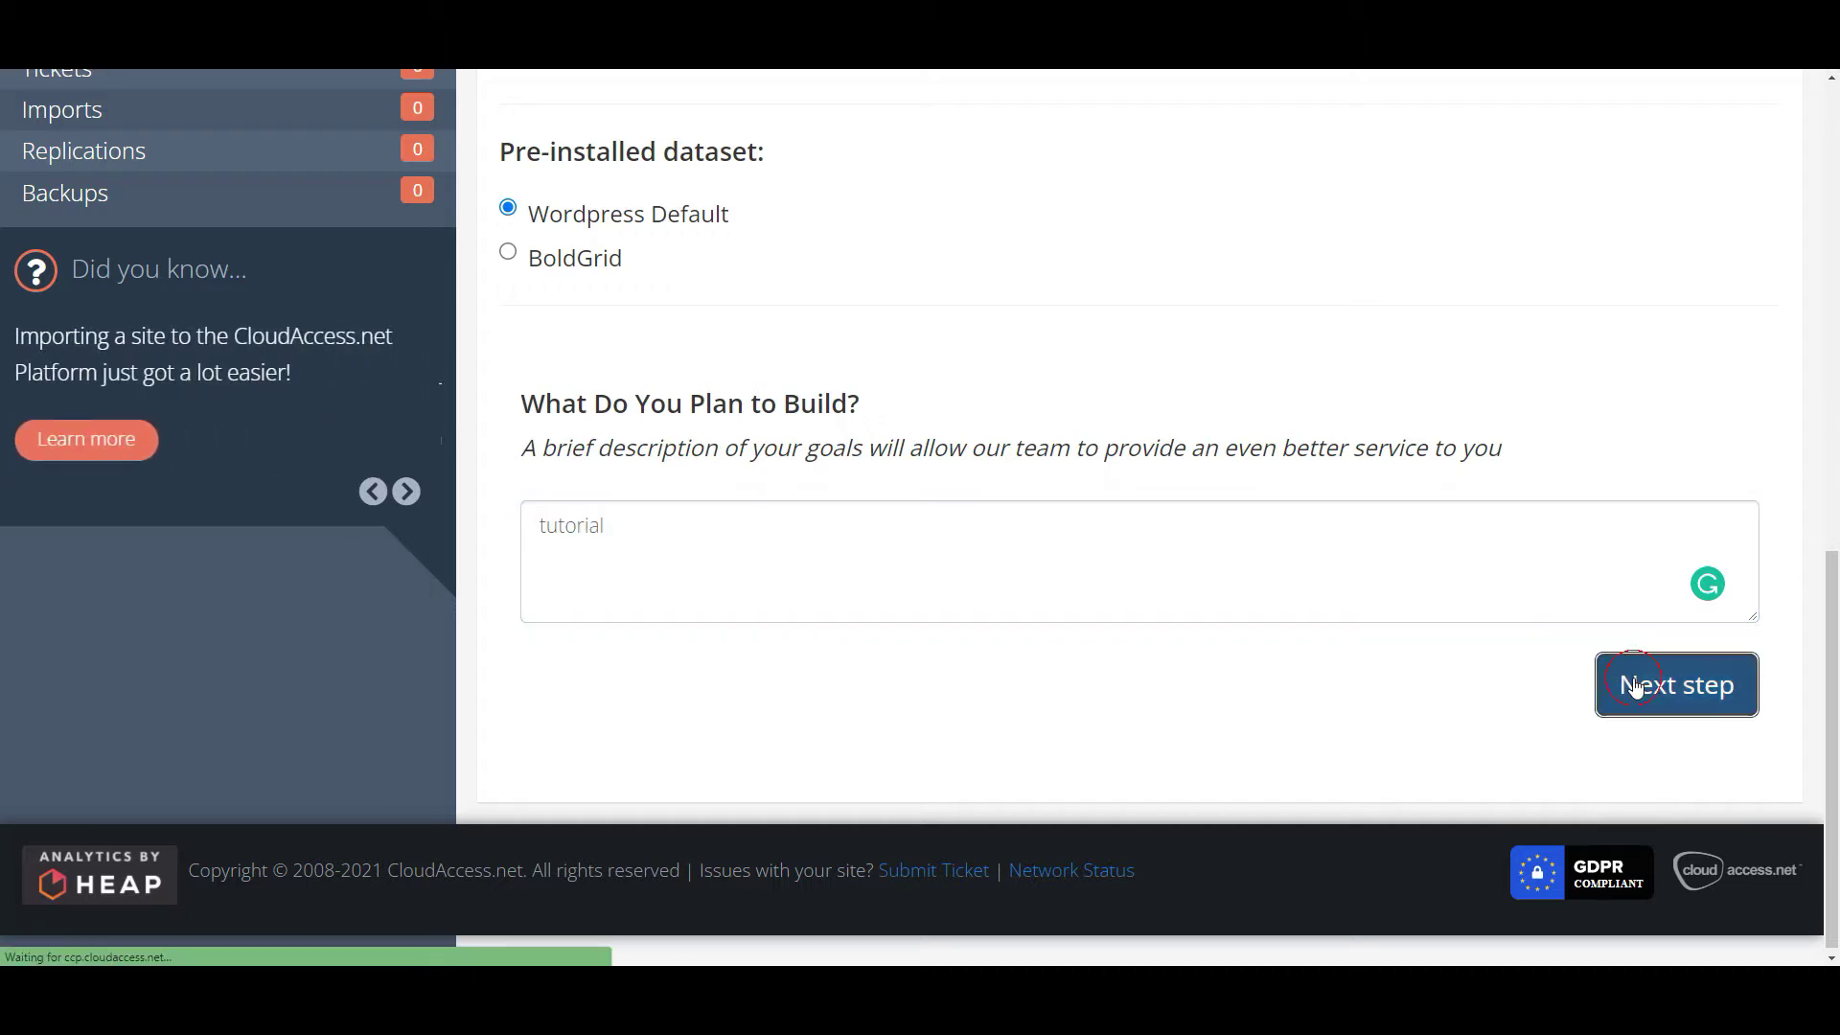
Review the order summary for the free WordPress site and proceed to checkout.
scroll(1034, 662, "down", 5)
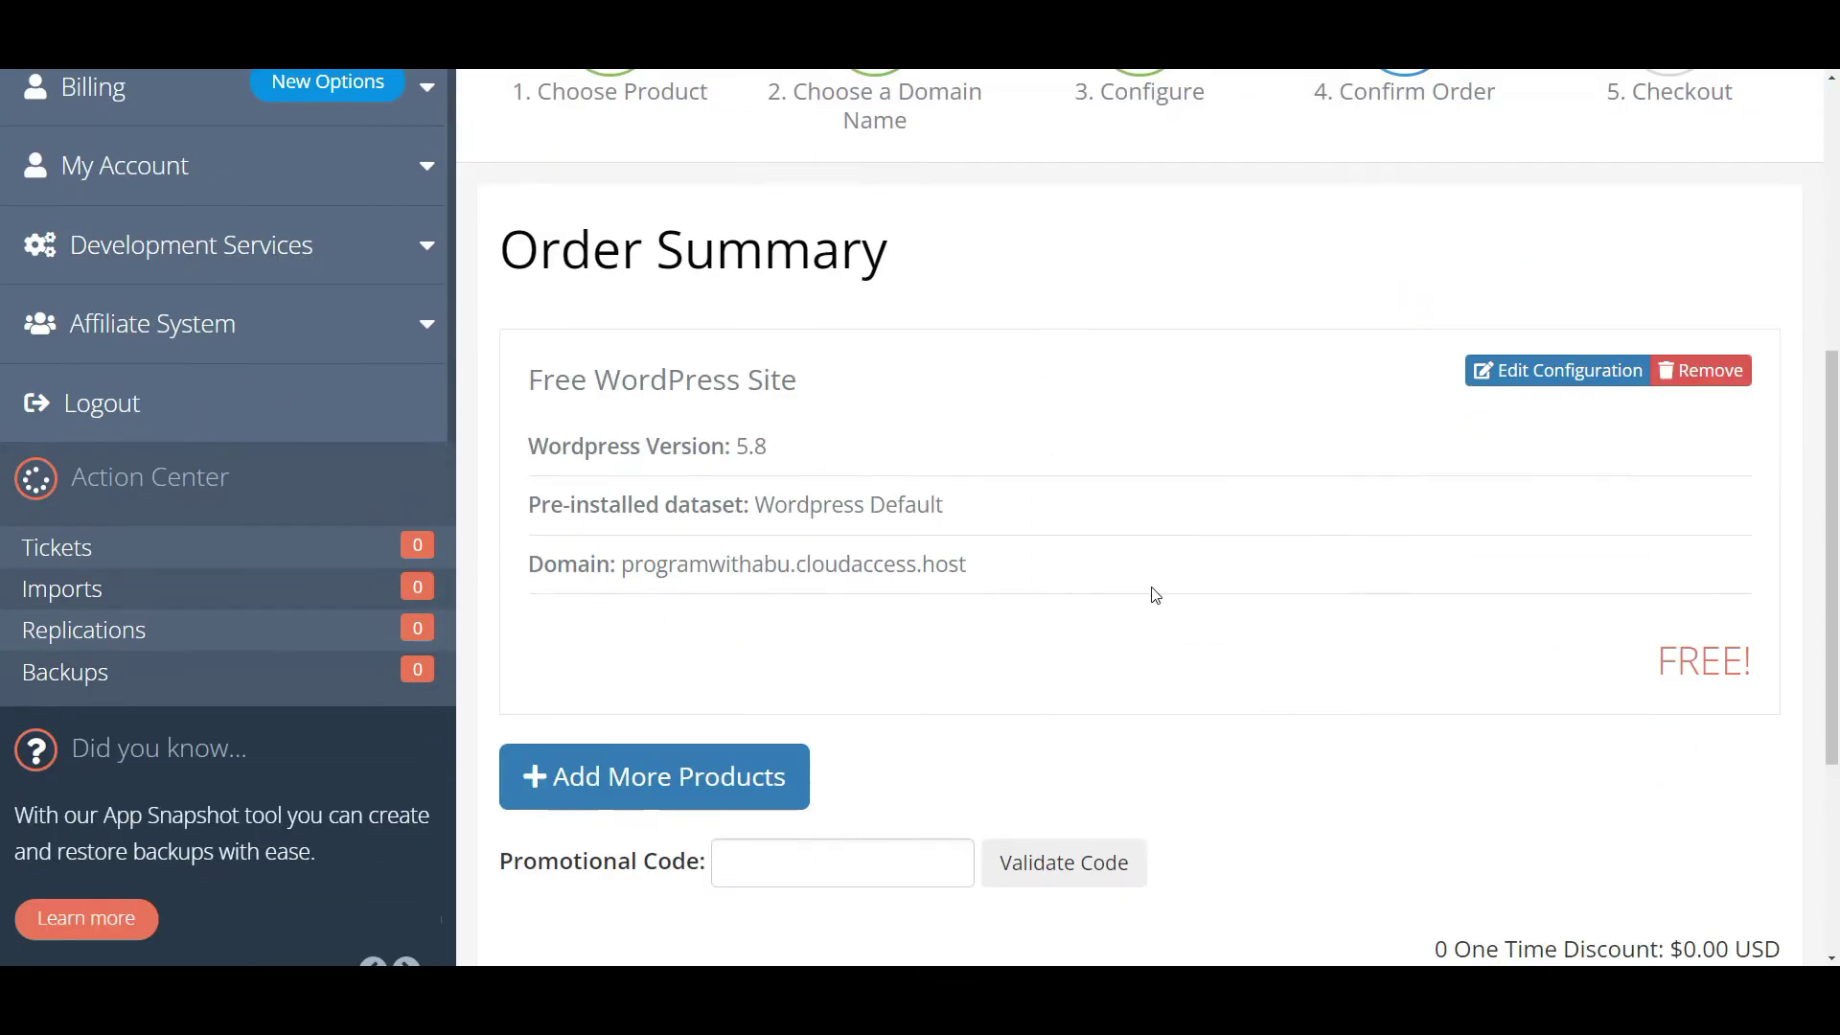
scroll(1576, 675, "down", 2)
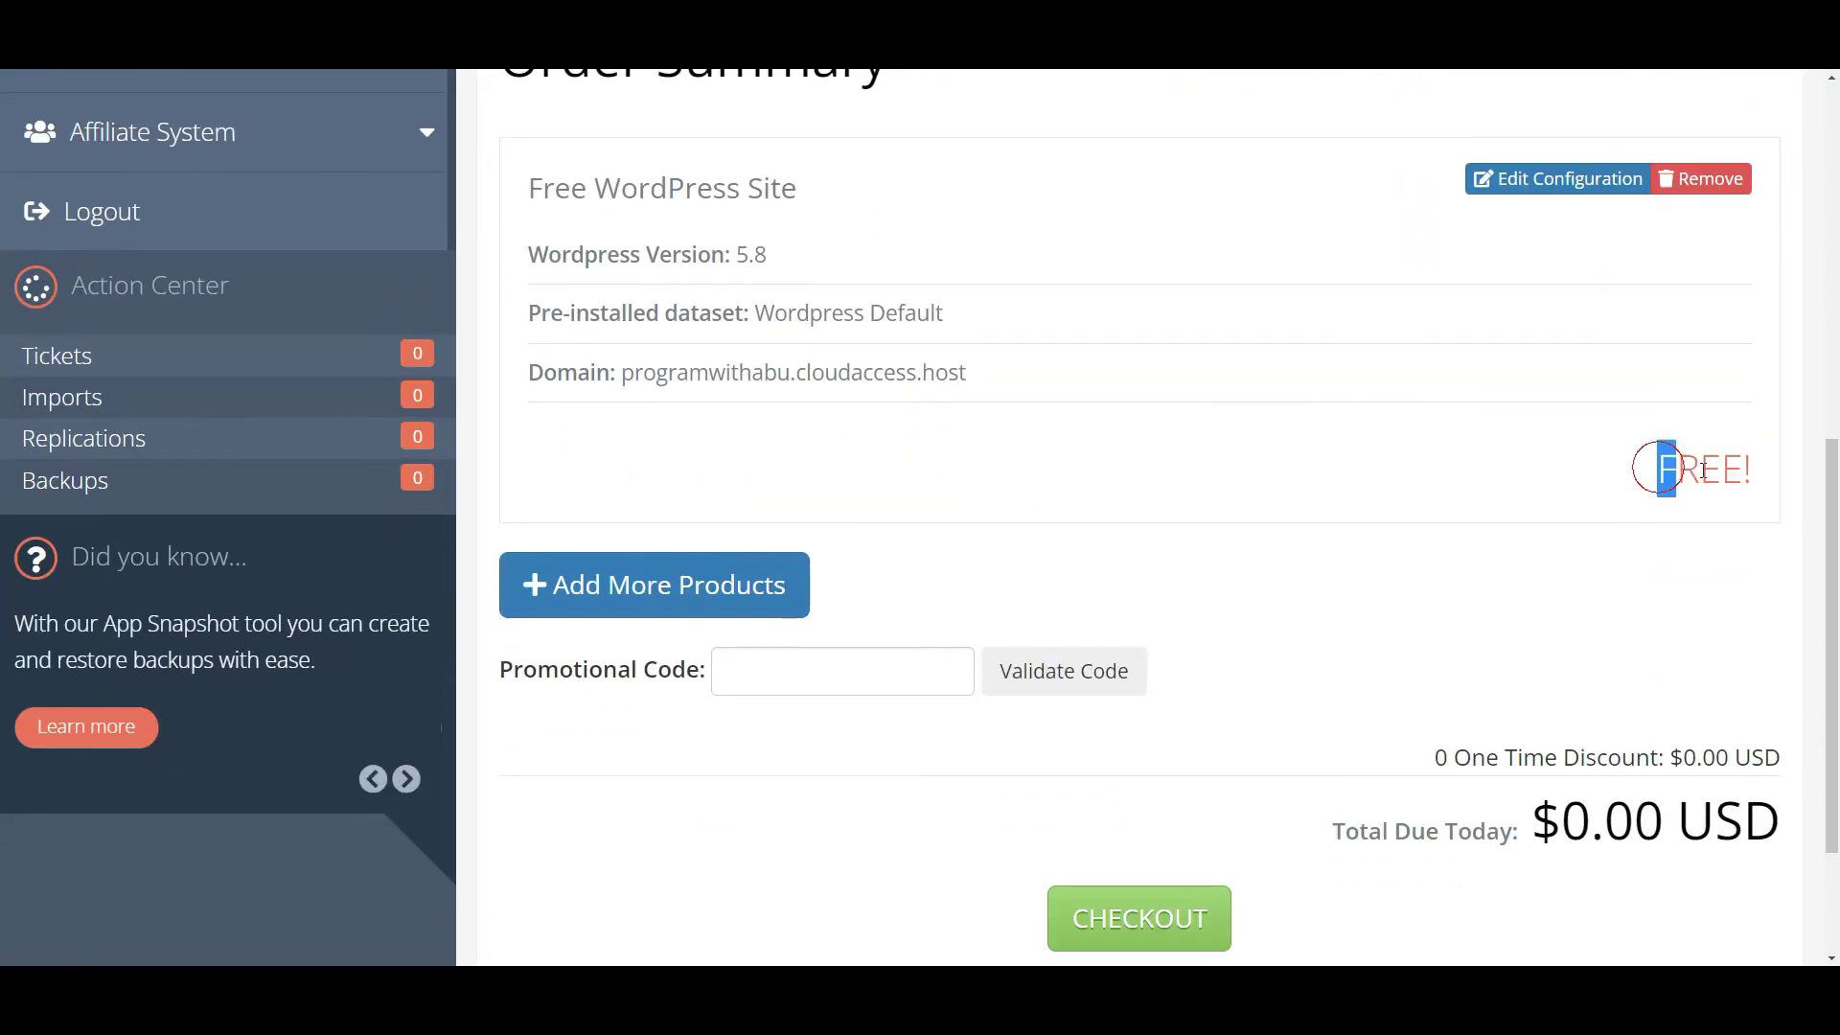
scroll(1533, 556, "down", 2)
left_click_drag(1533, 628, 1714, 632)
left_click(1190, 735)
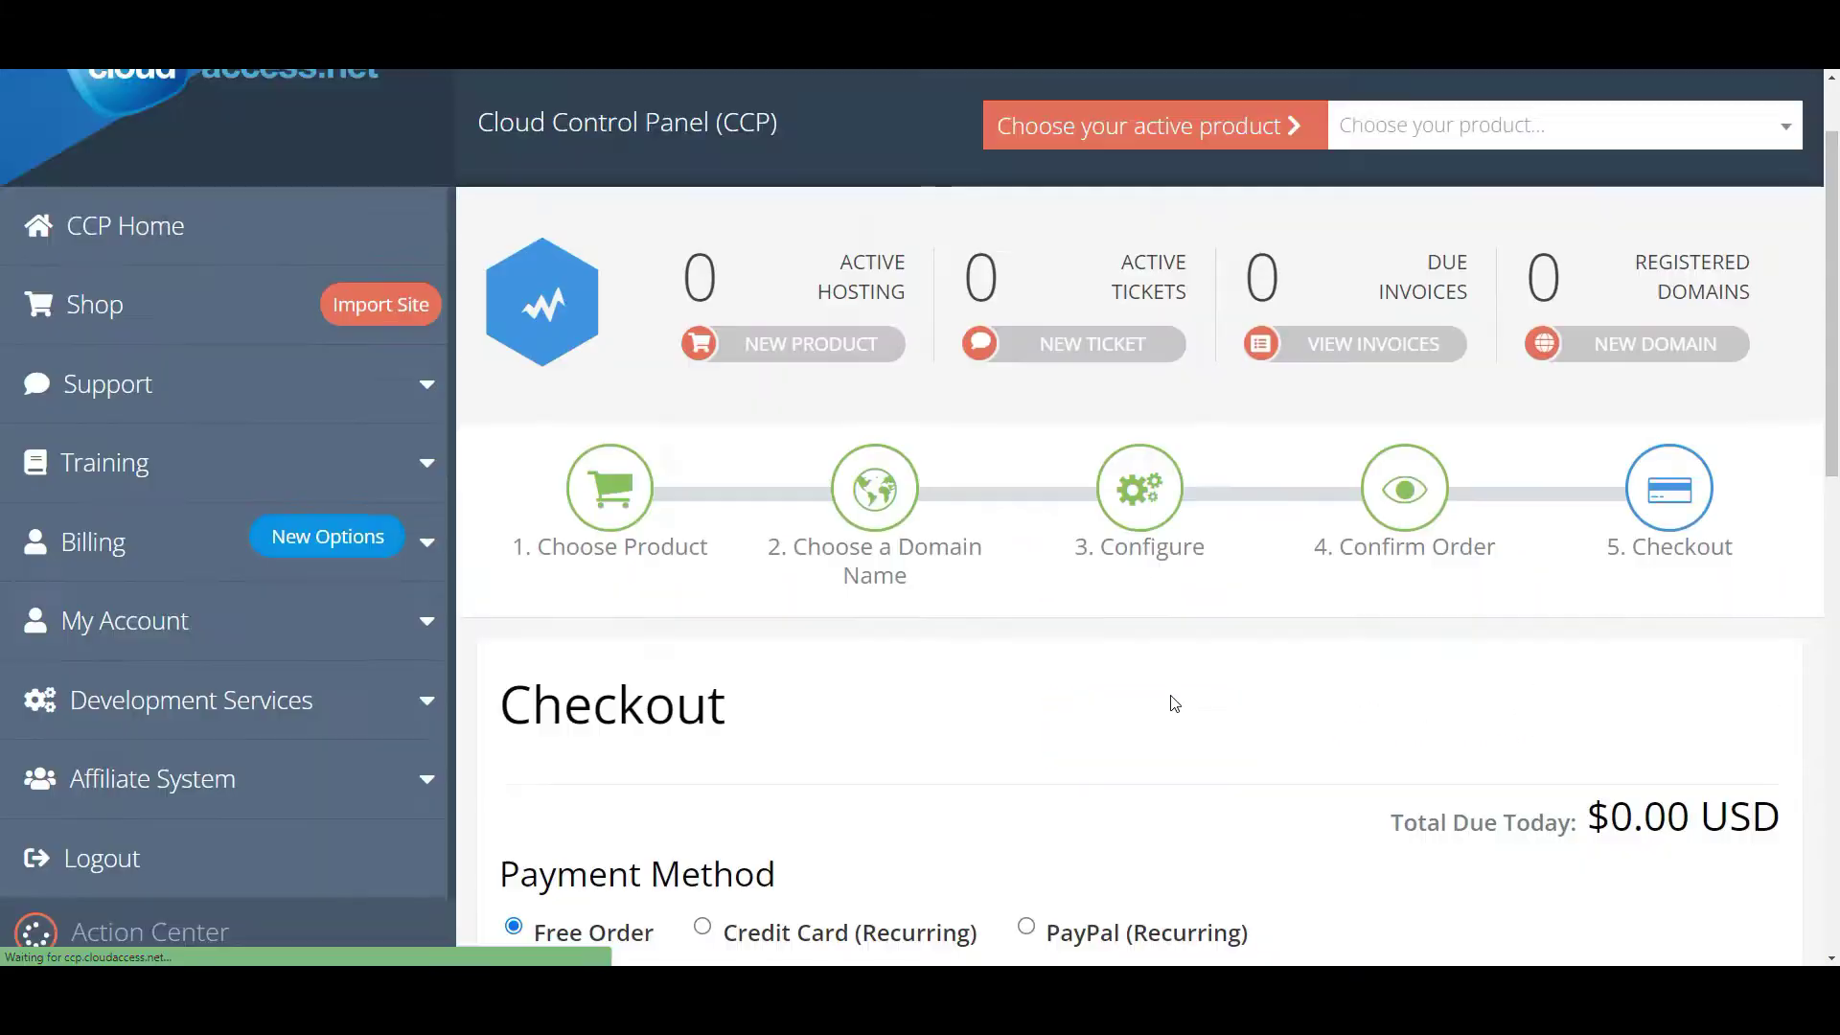
Keep Free Order as the payment method, accept the terms of service, pass the captcha check and complete the order.
scroll(1165, 685, "down", 2)
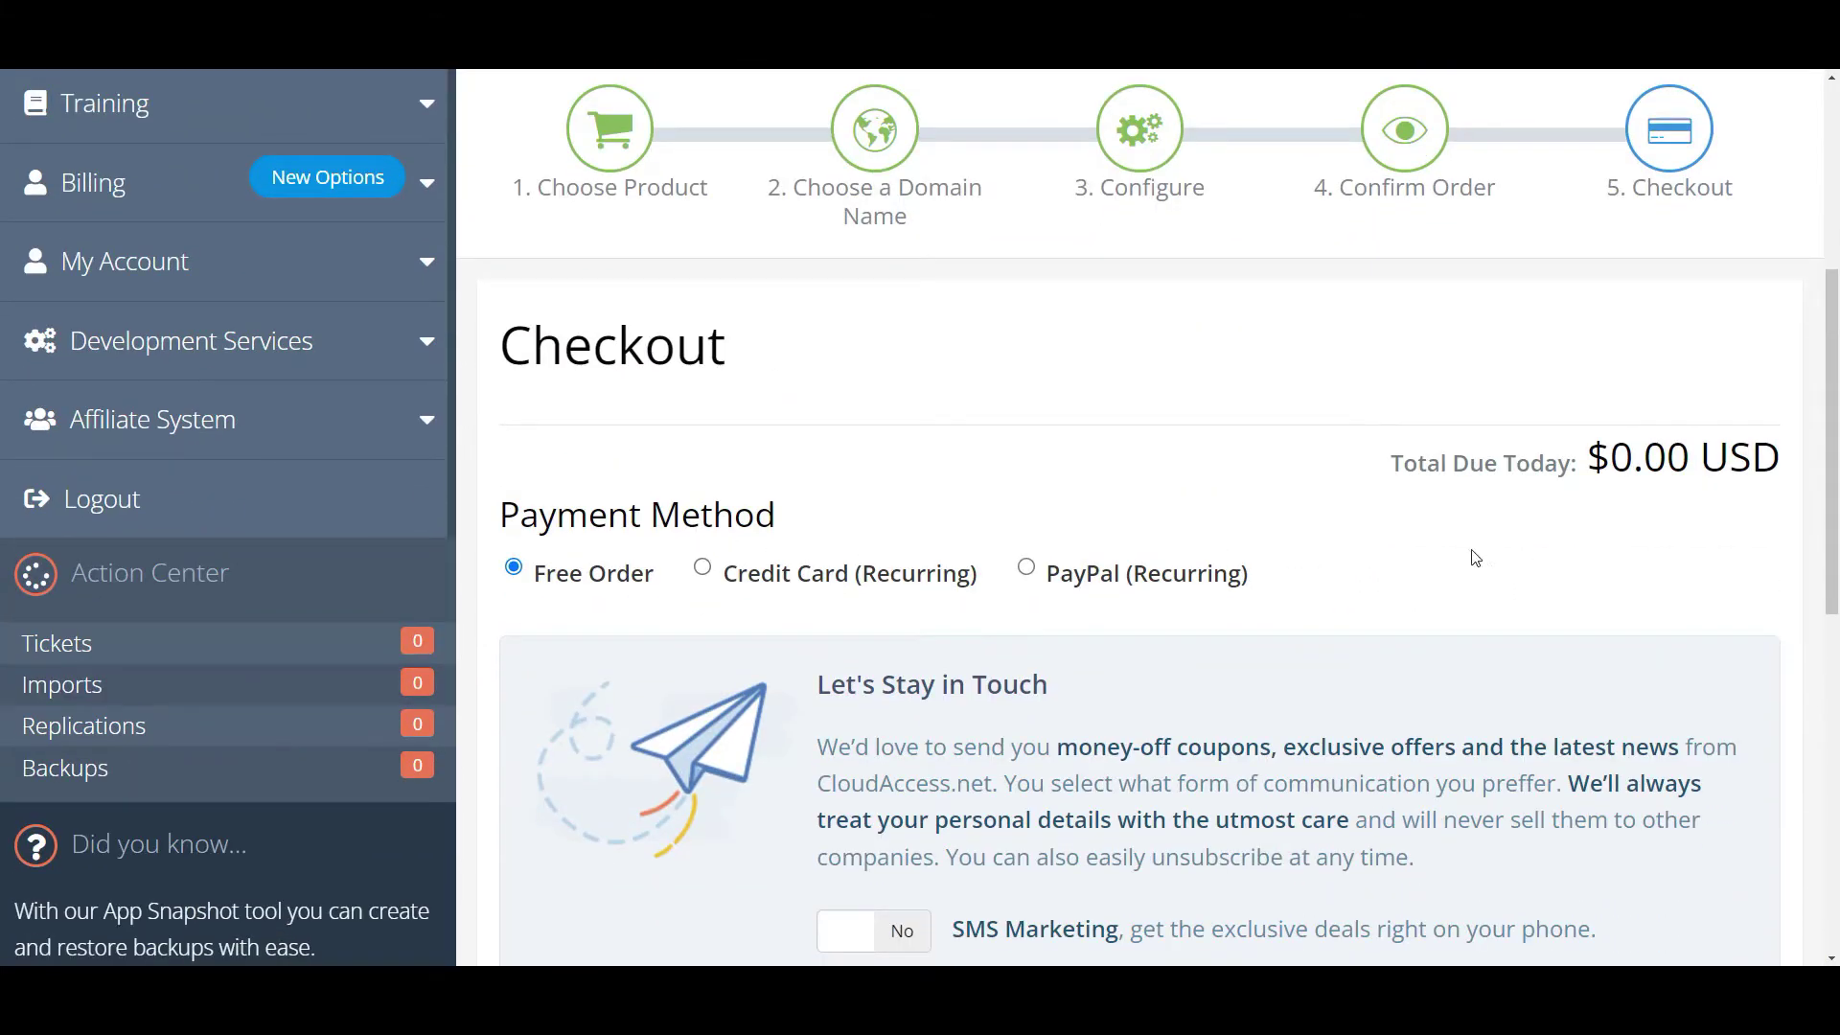
scroll(1189, 586, "down", 2)
scroll(1188, 587, "up", 2)
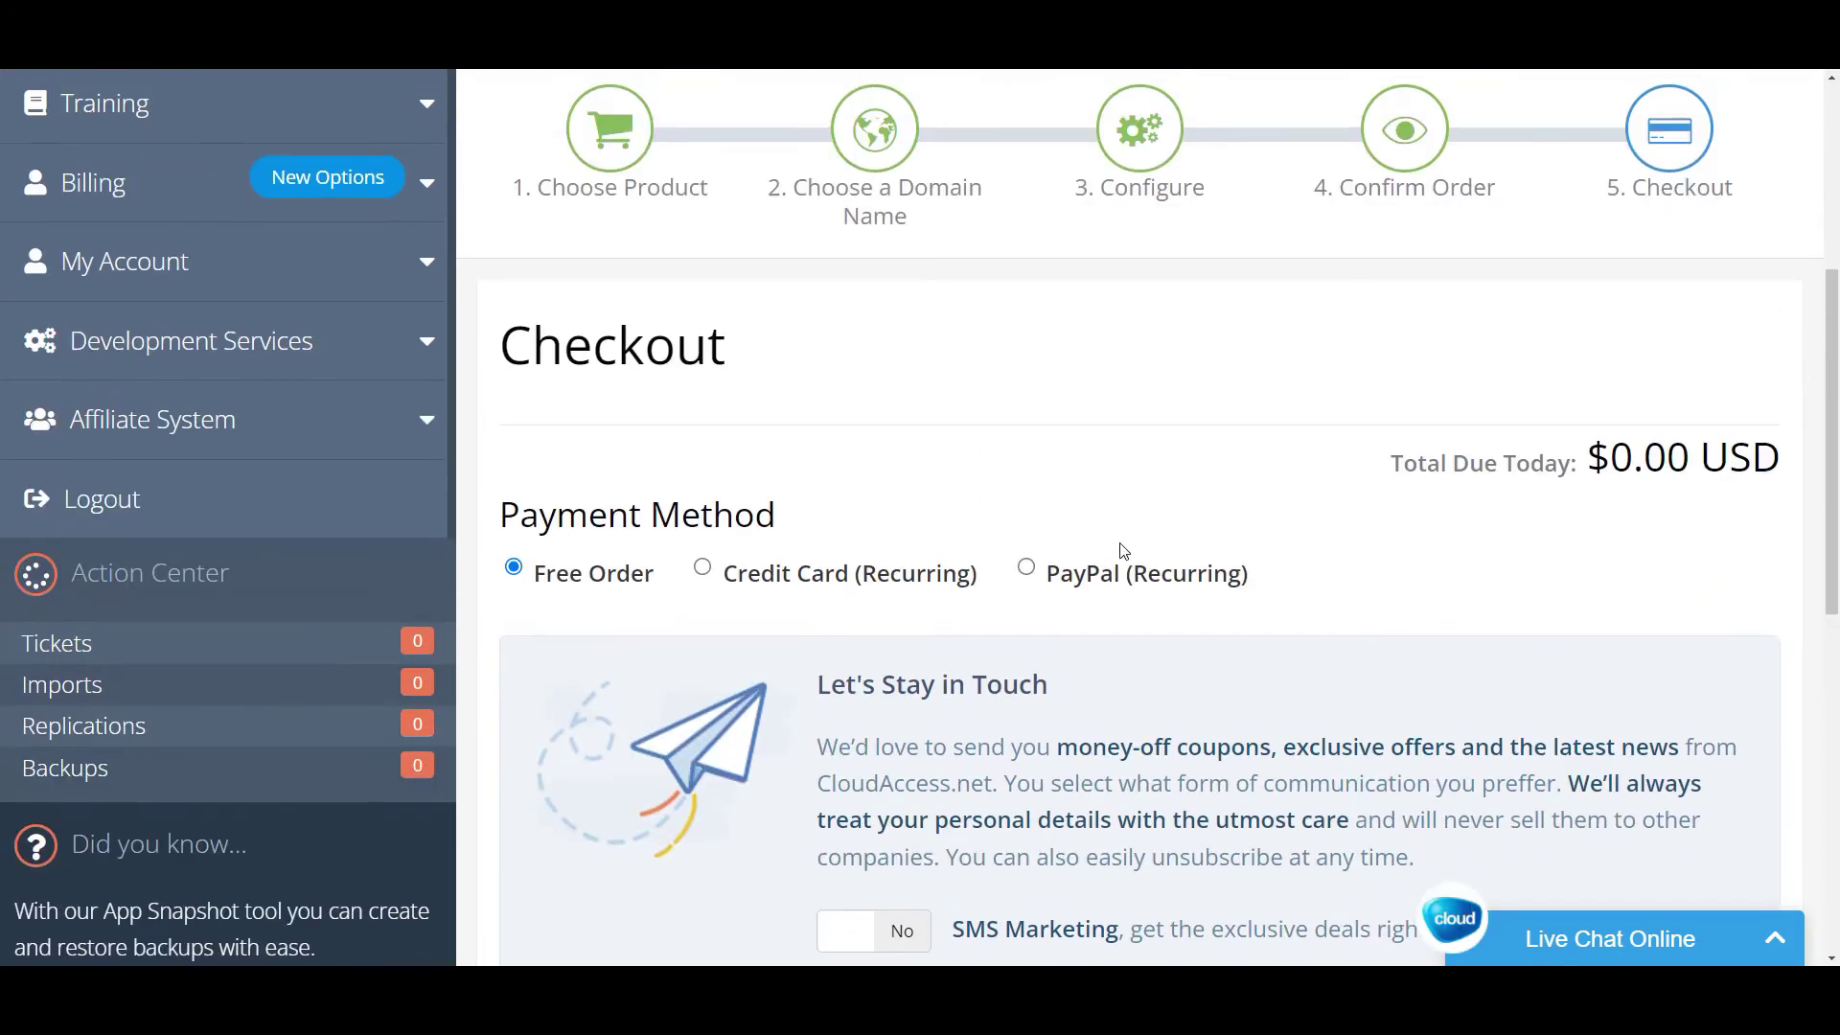
scroll(1208, 534, "down", 1)
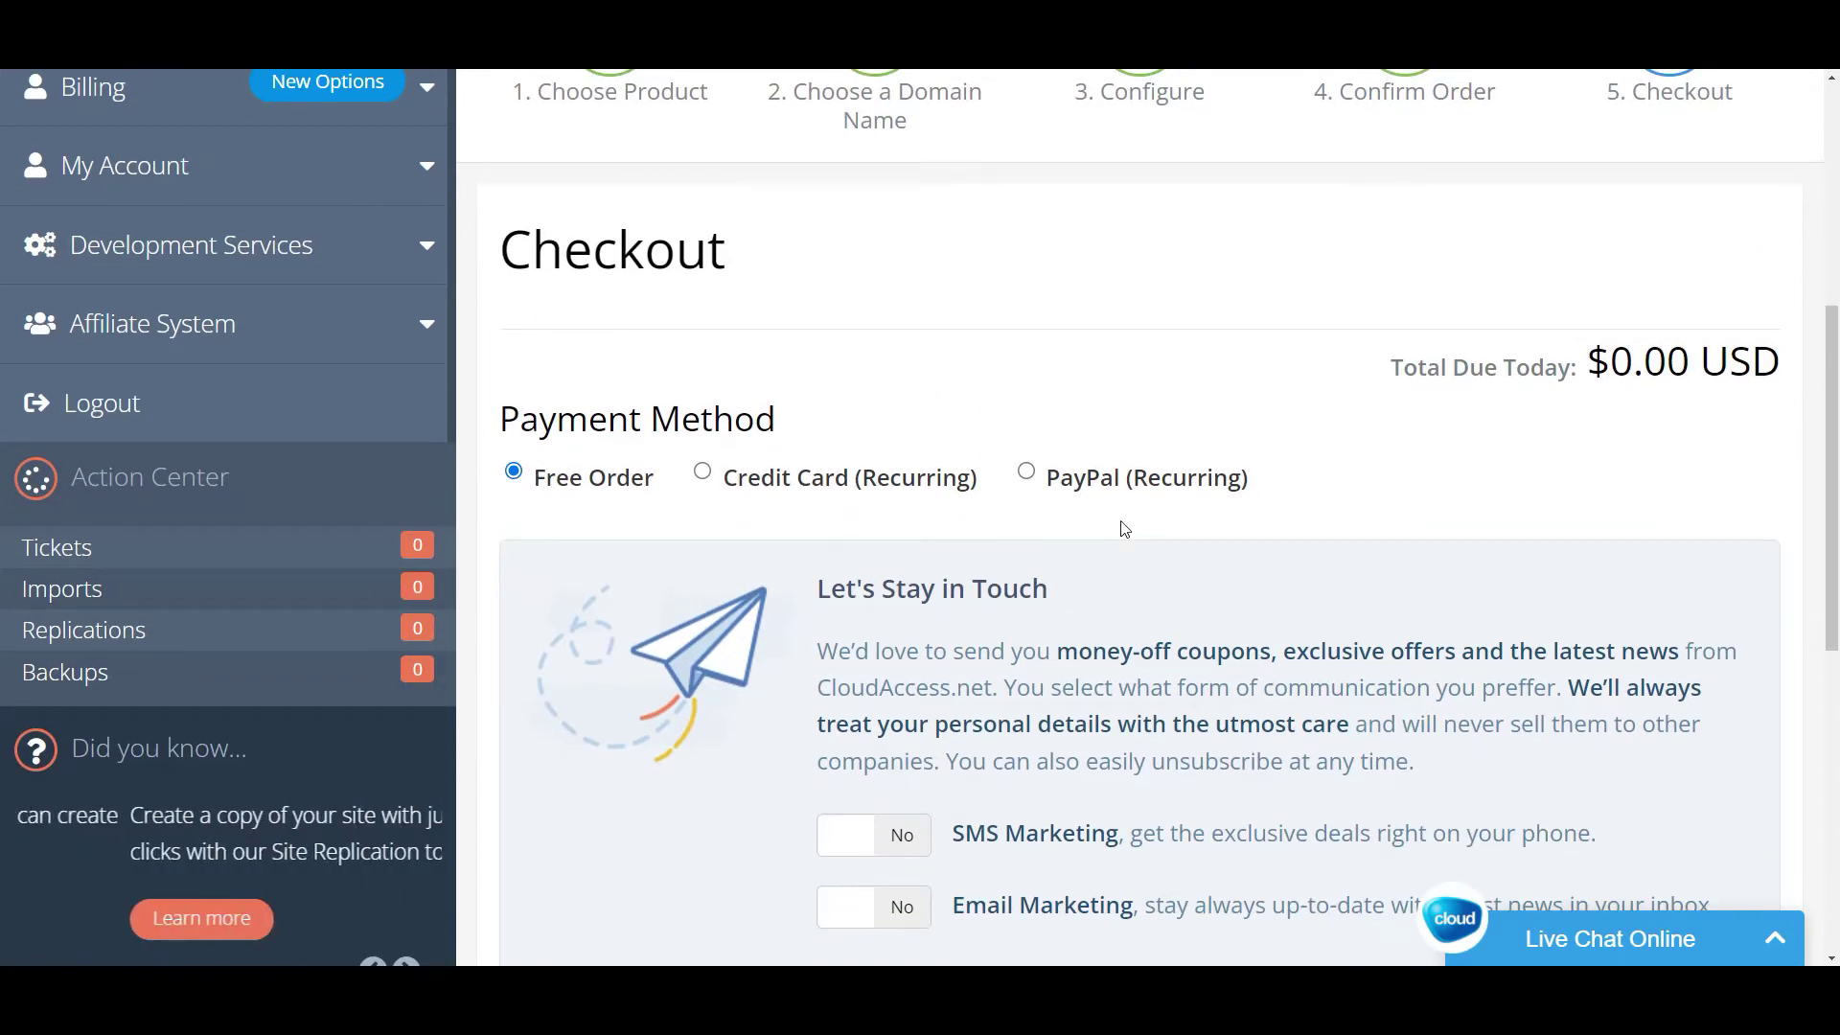
scroll(840, 525, "down", 6)
scroll(1231, 509, "down", 1)
left_click(508, 412)
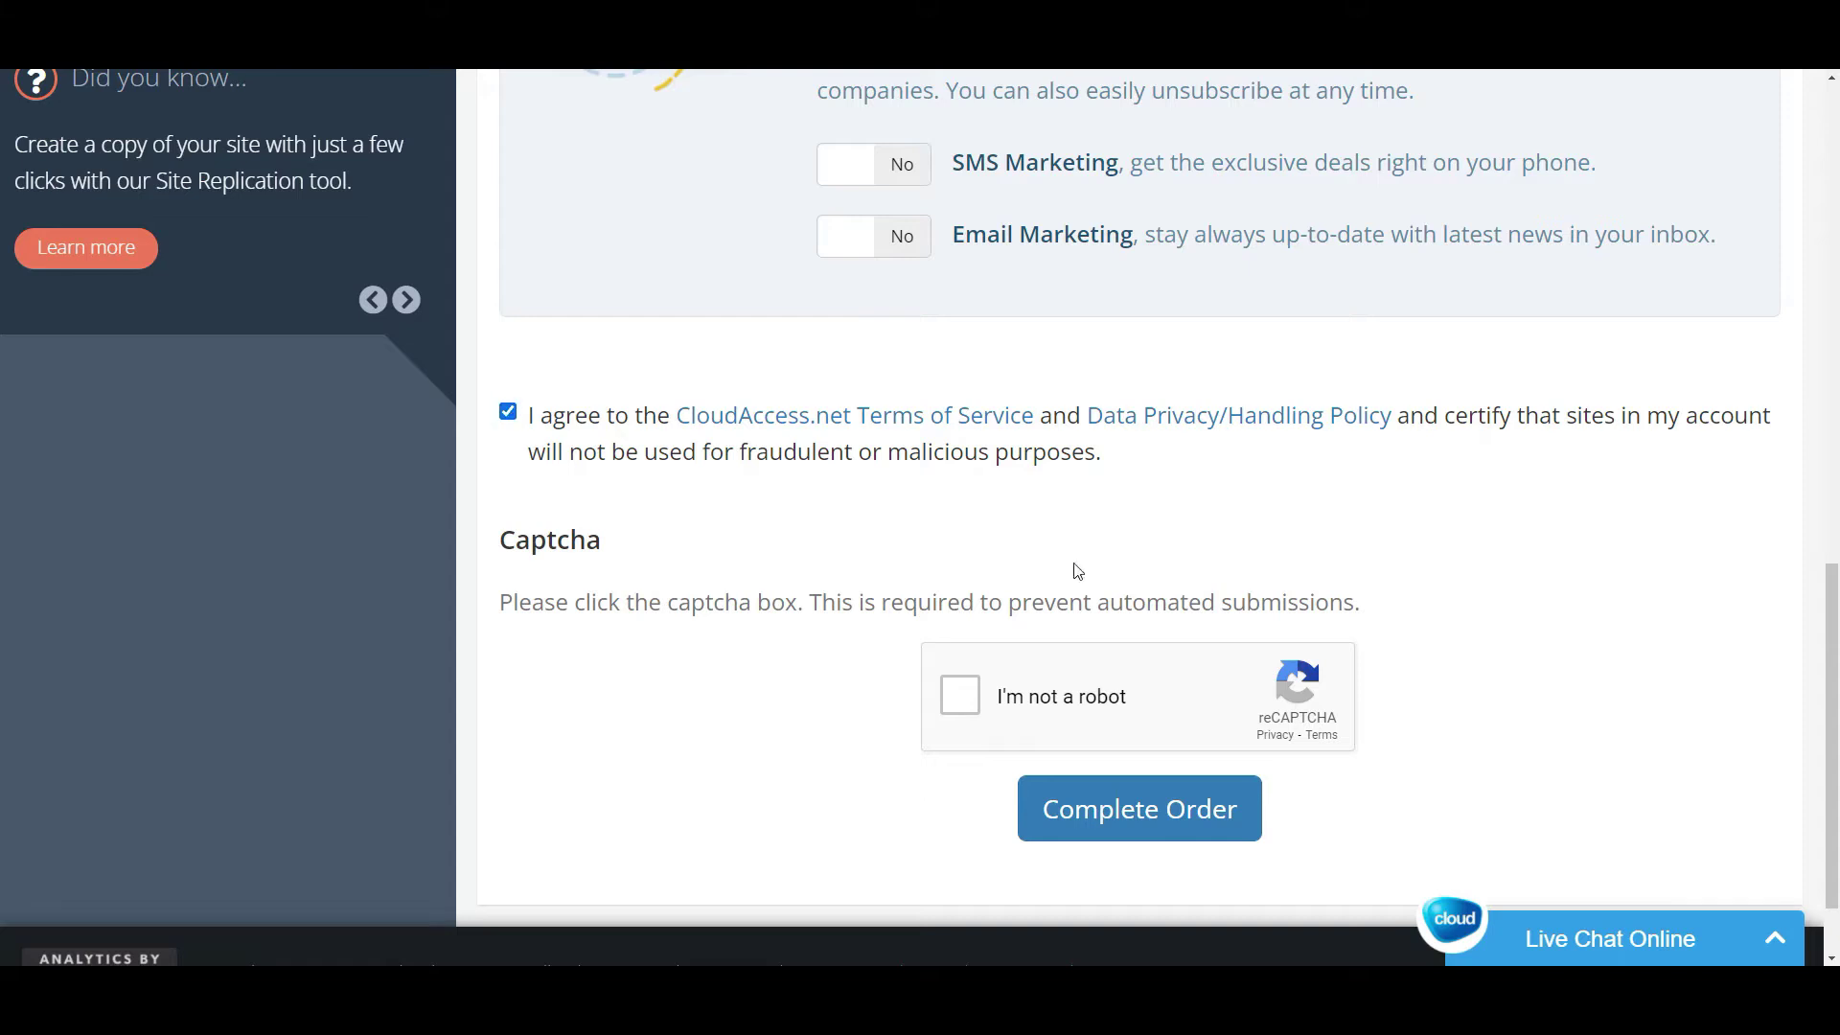
left_click(959, 705)
left_click(1154, 810)
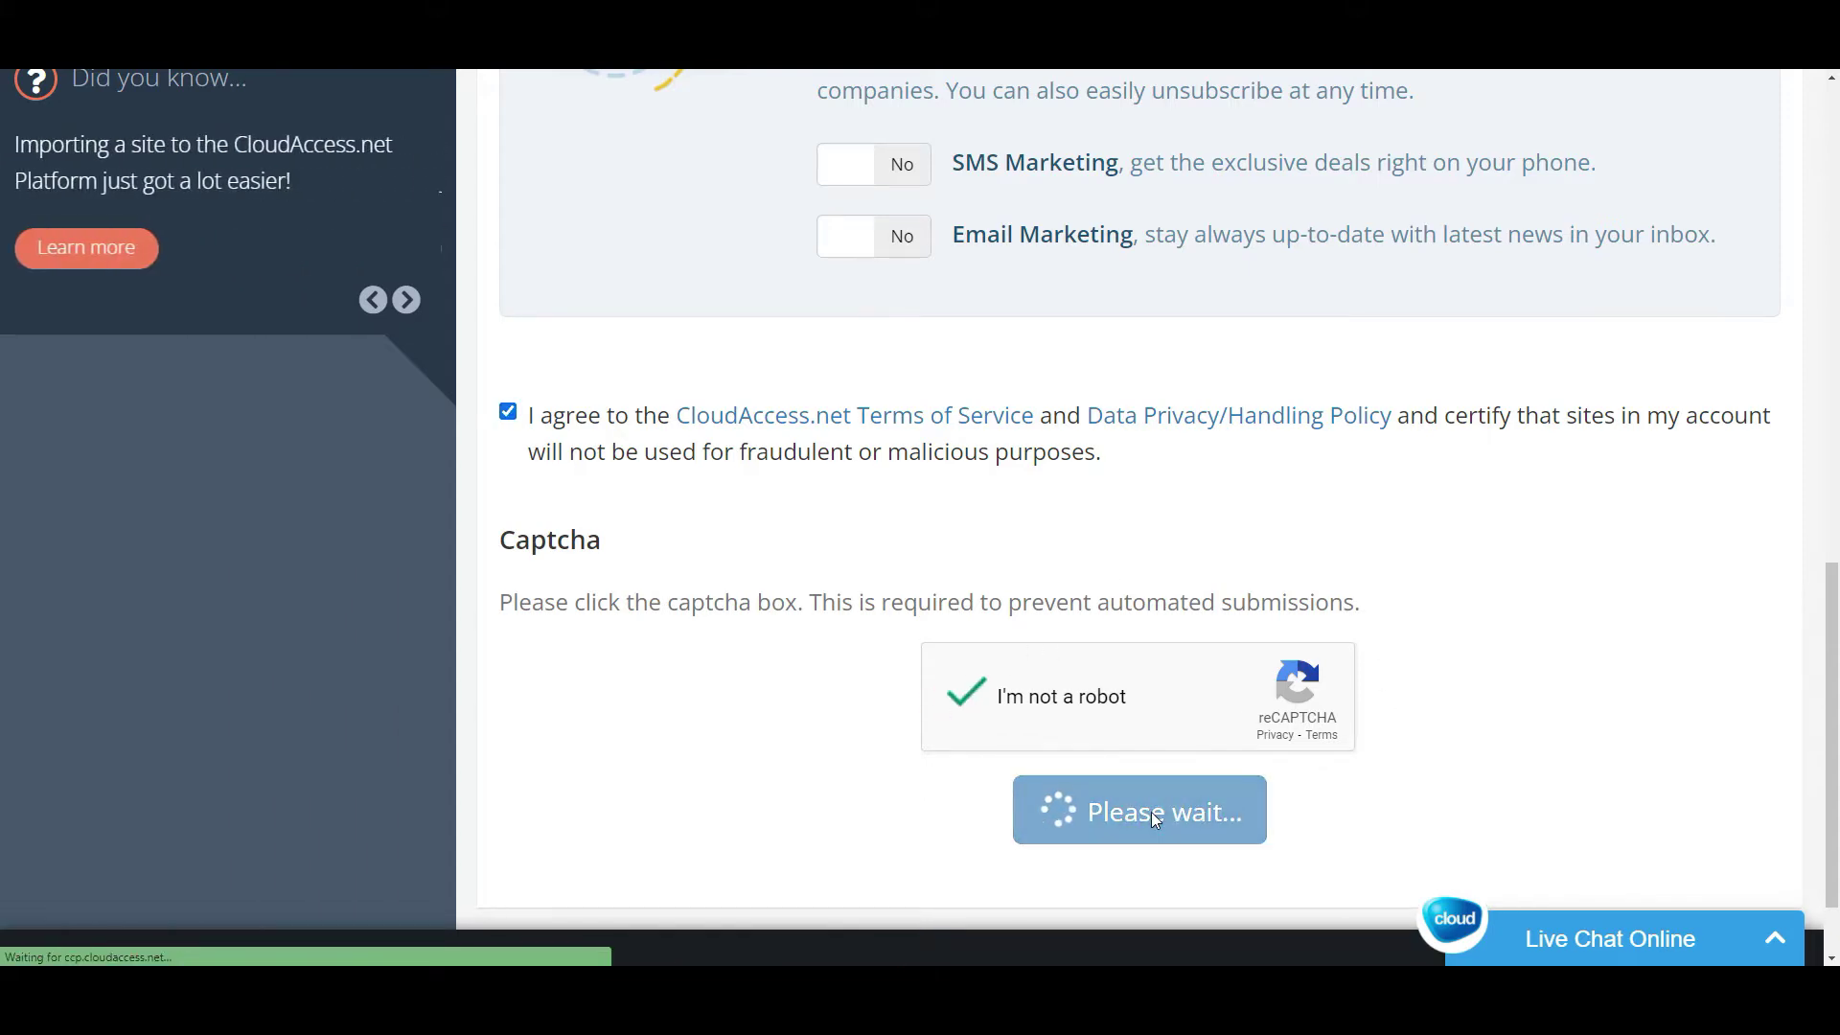
Go to the Cloud Control Panel and log in to the new programwithabu.cloudaccess.host site.
scroll(1285, 767, "down", 3)
scroll(1248, 731, "down", 2)
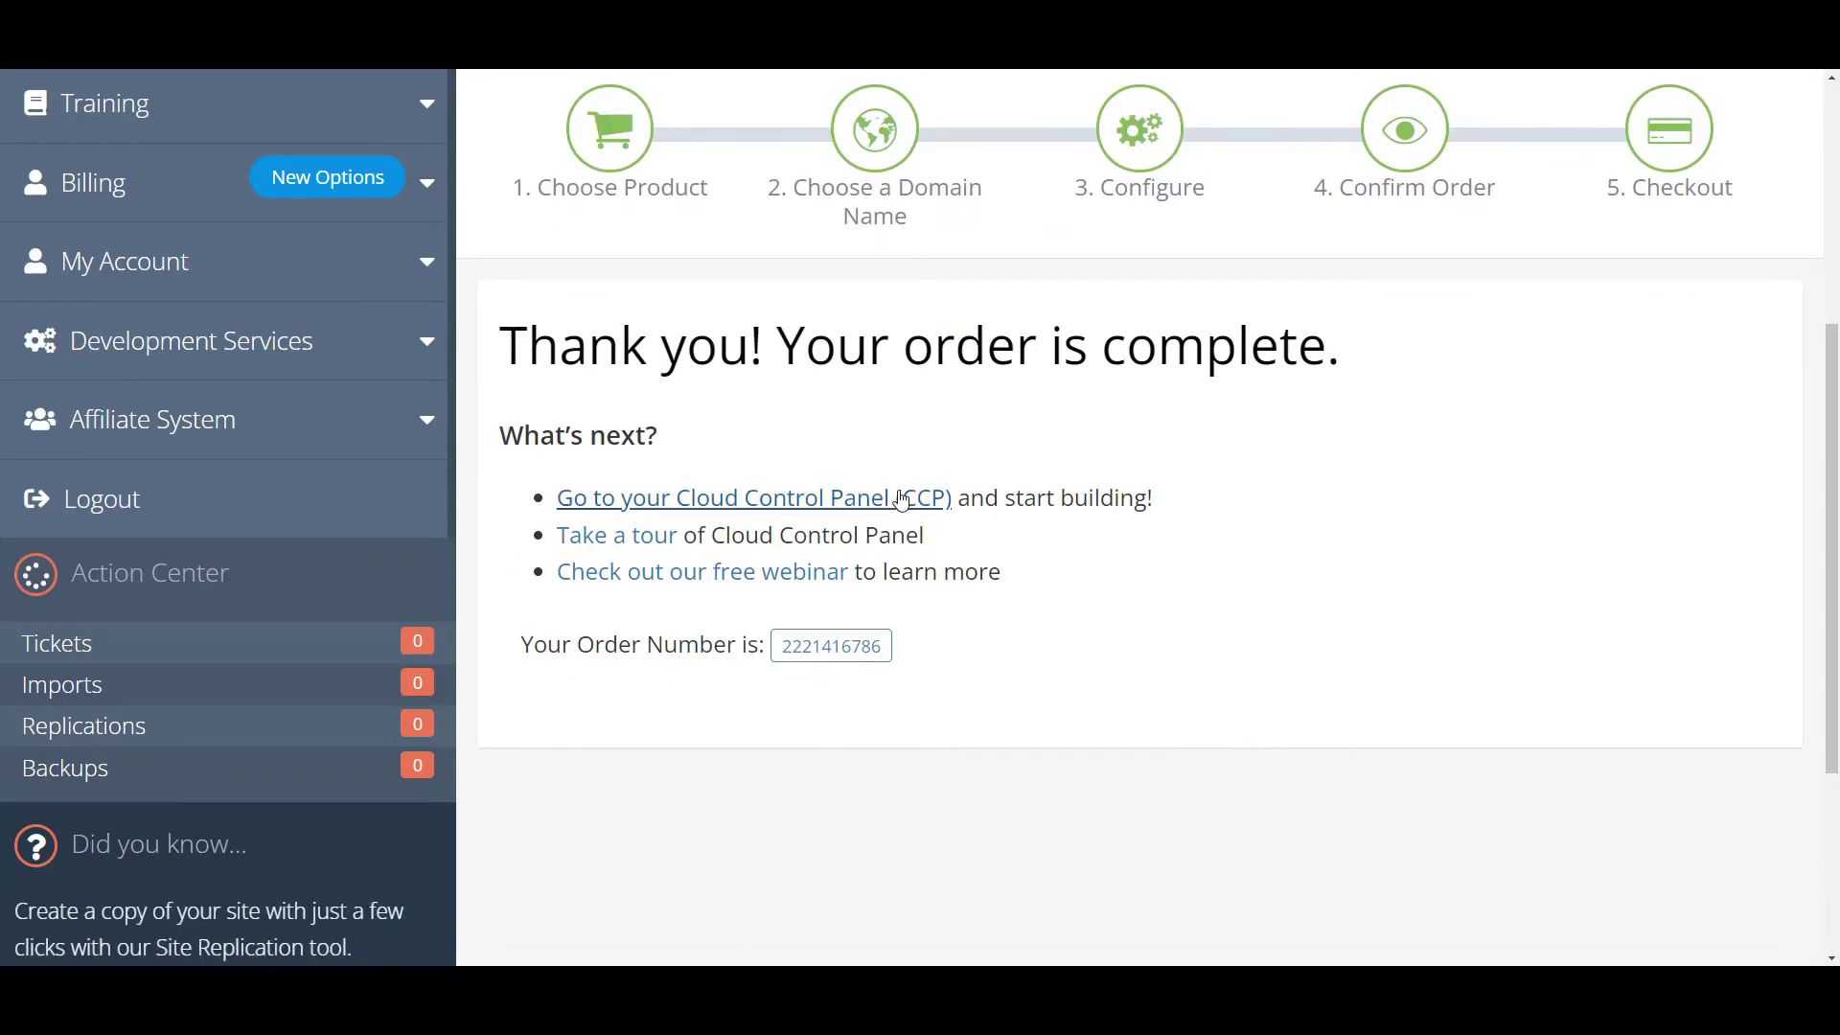
left_click(750, 498)
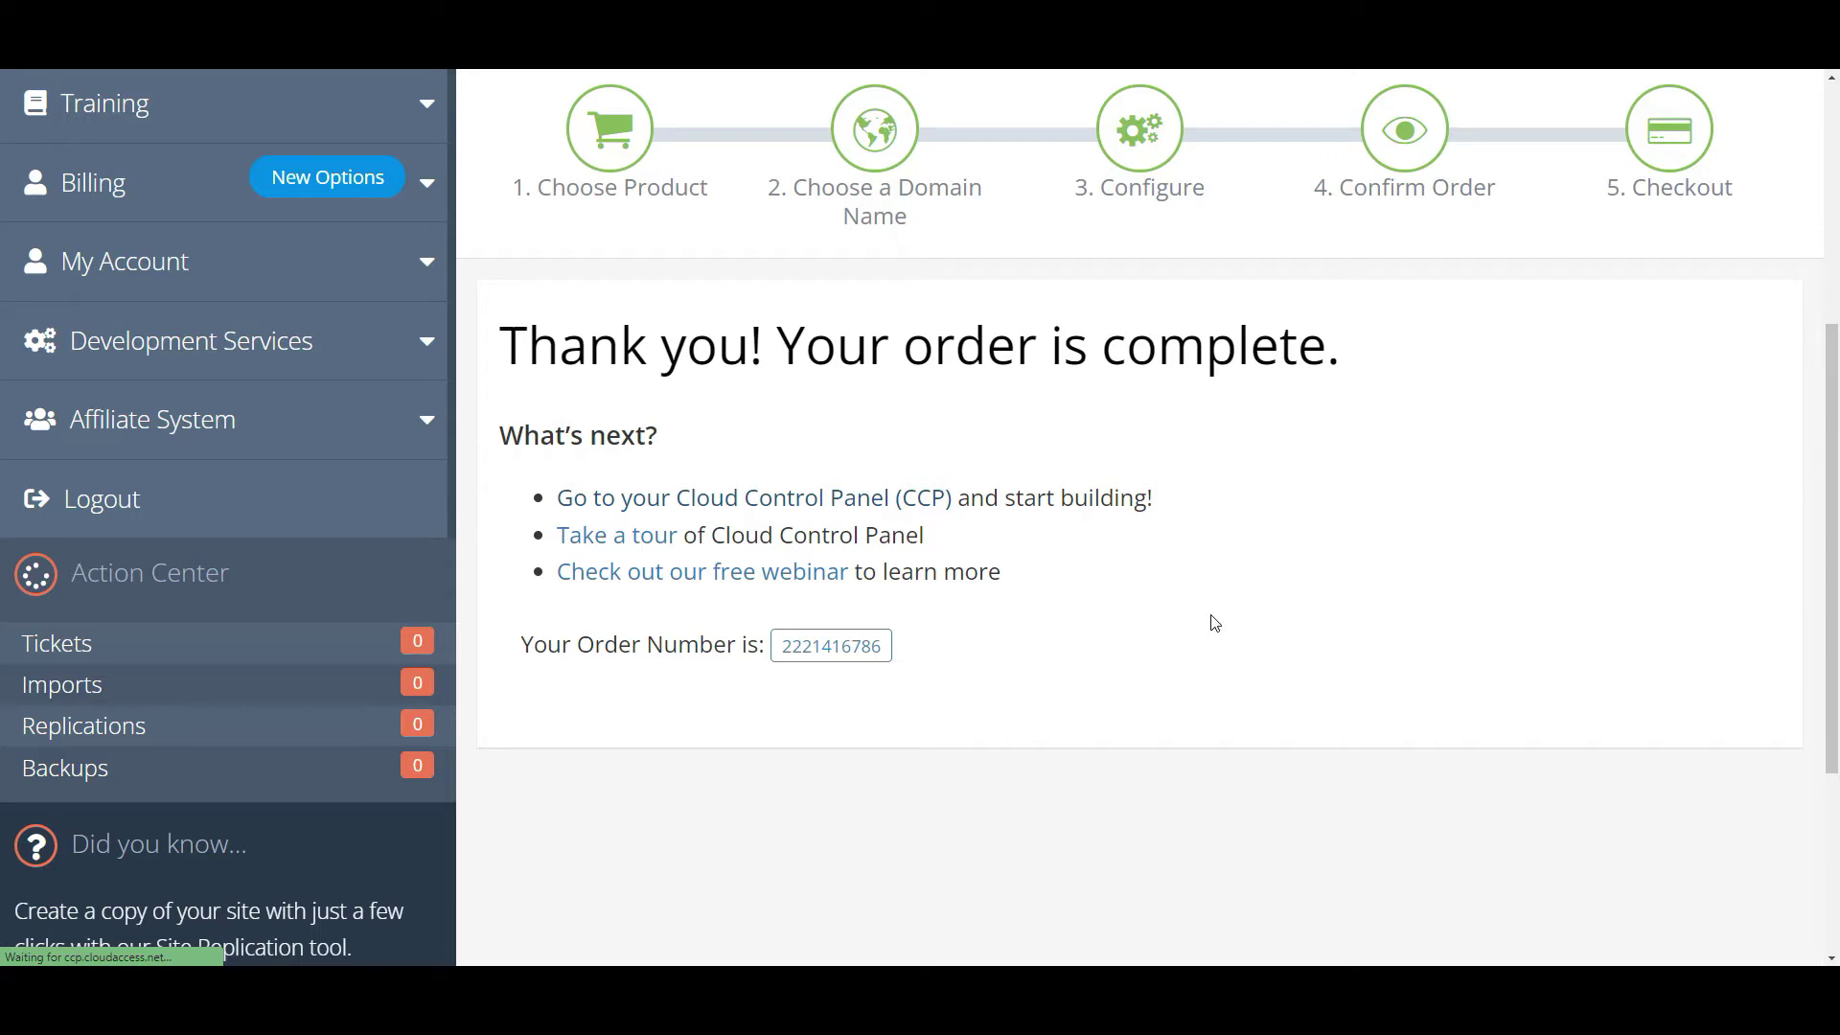
scroll(1121, 613, "down", 3)
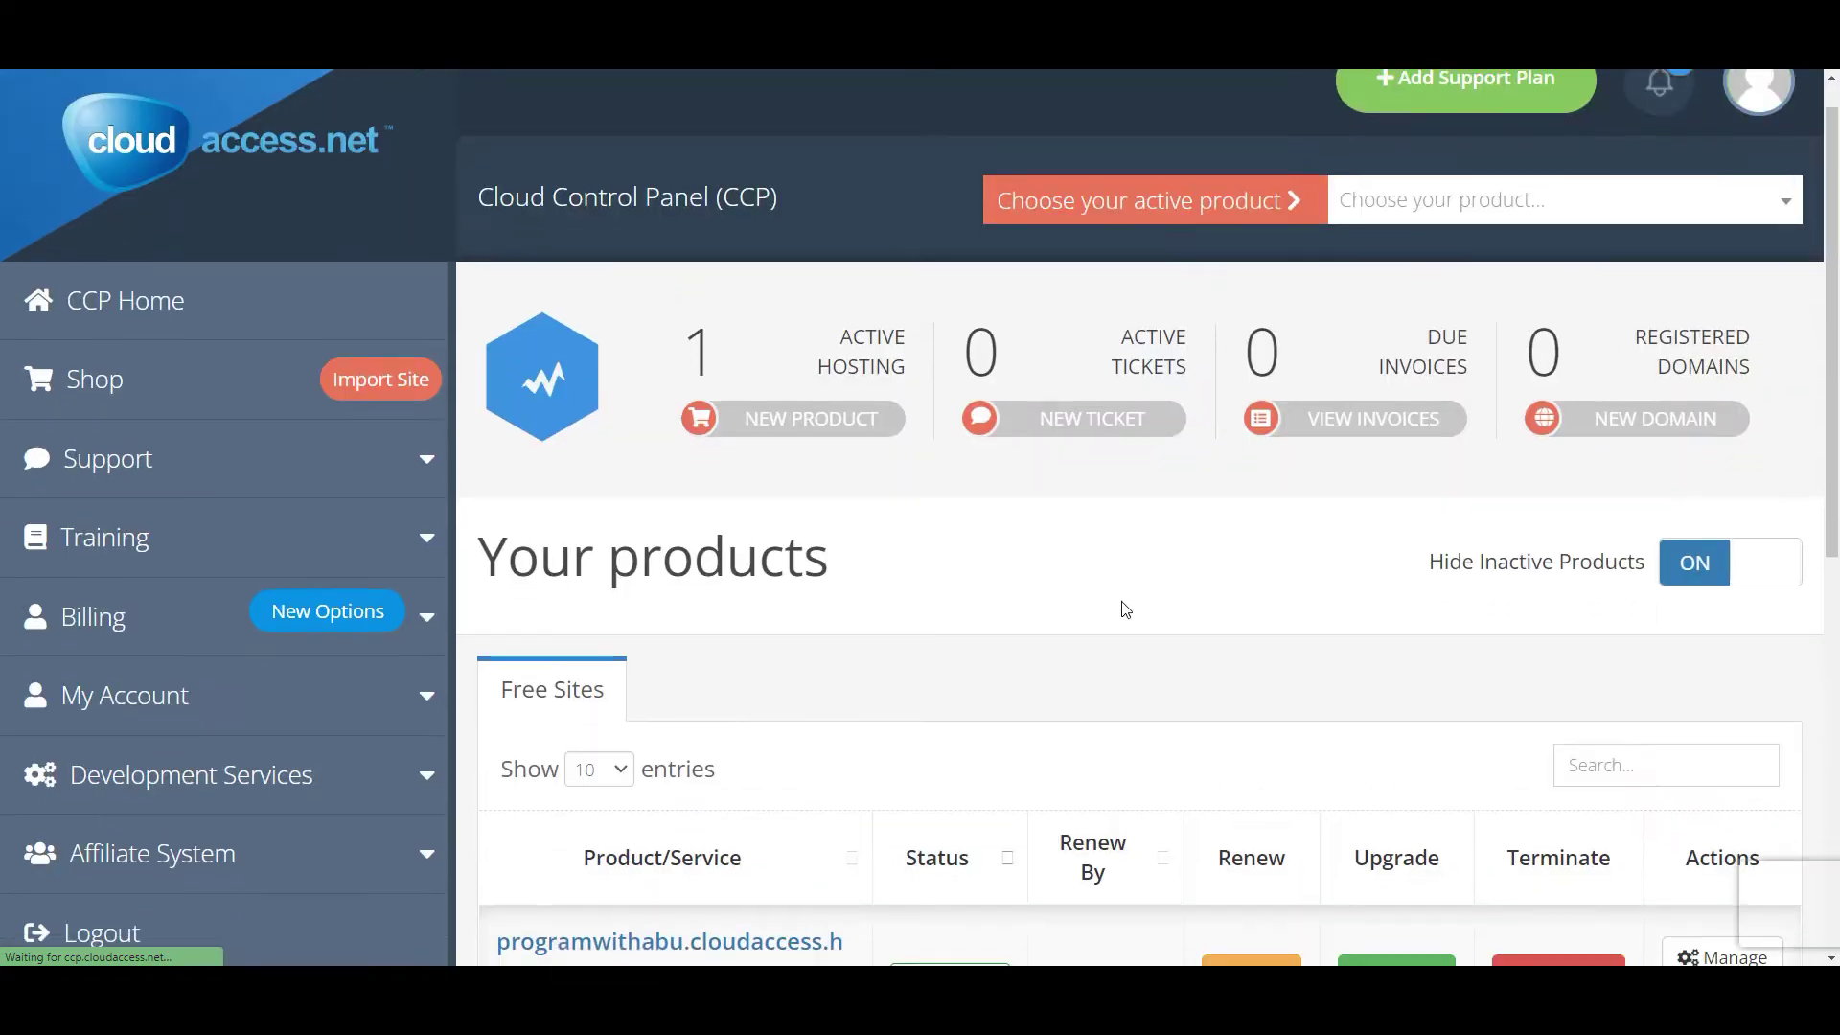
scroll(1125, 609, "down", 1)
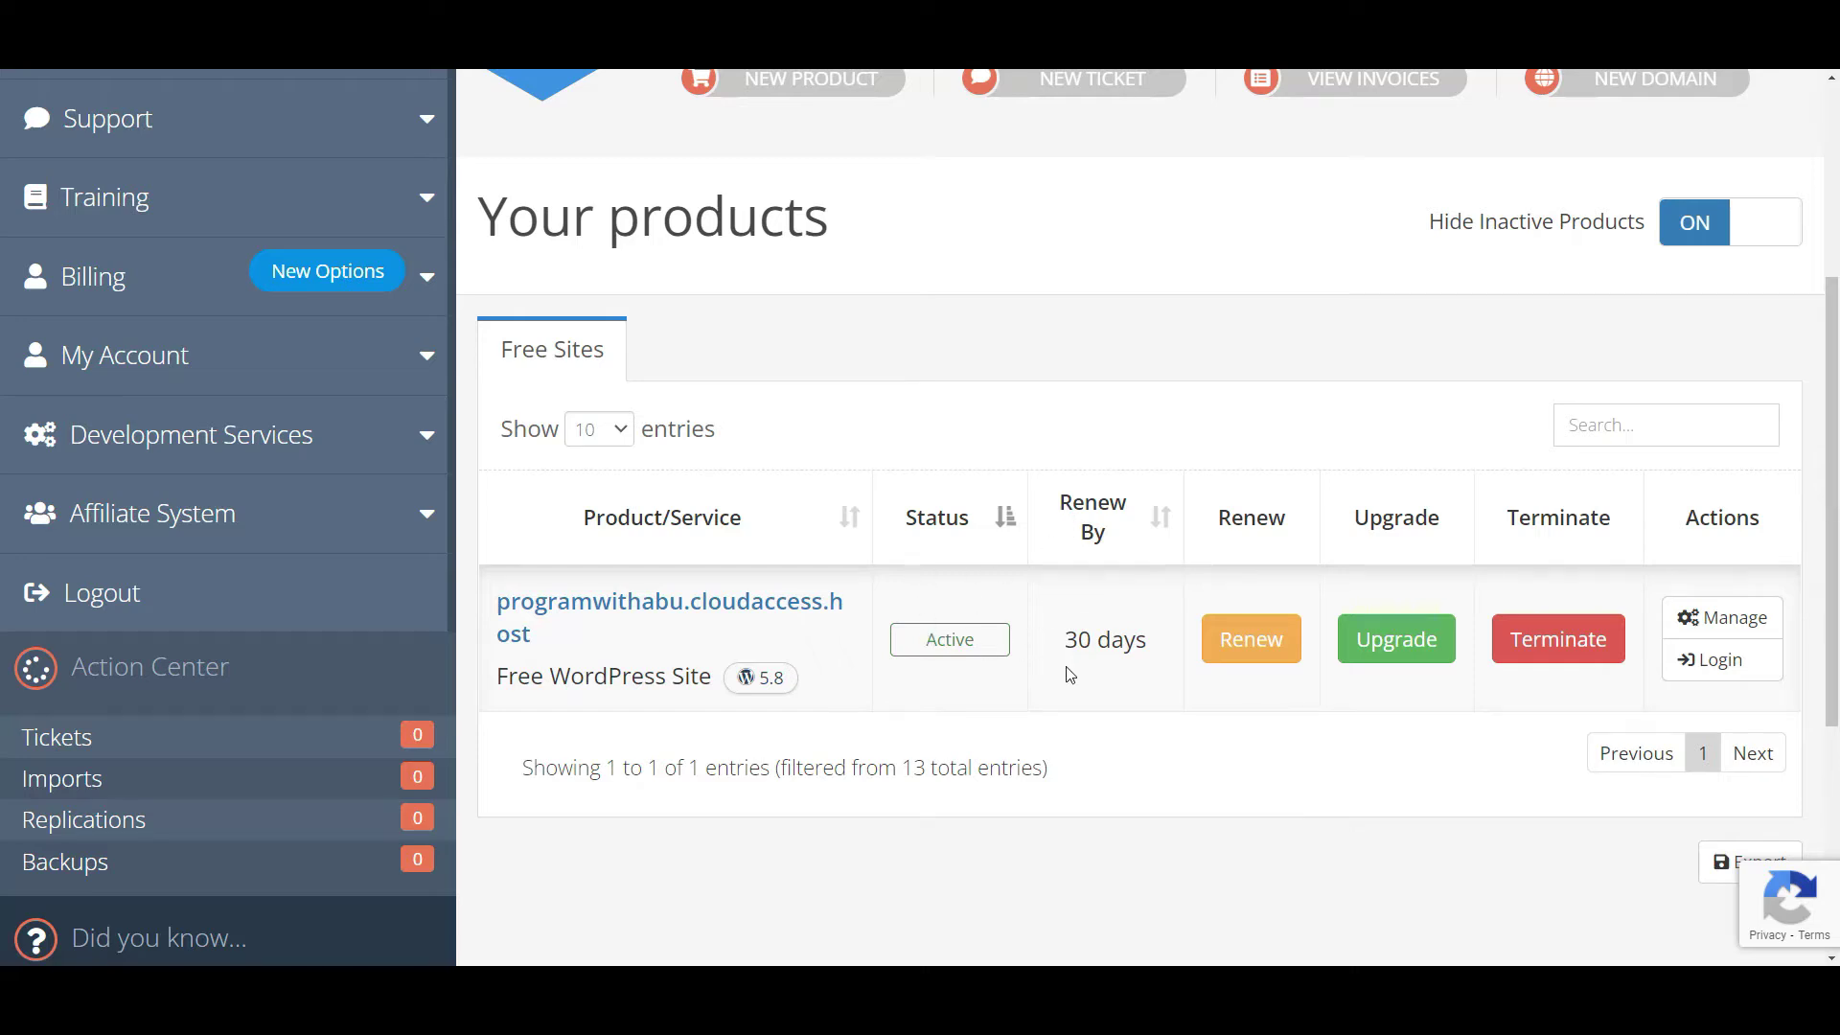
left_click(1715, 665)
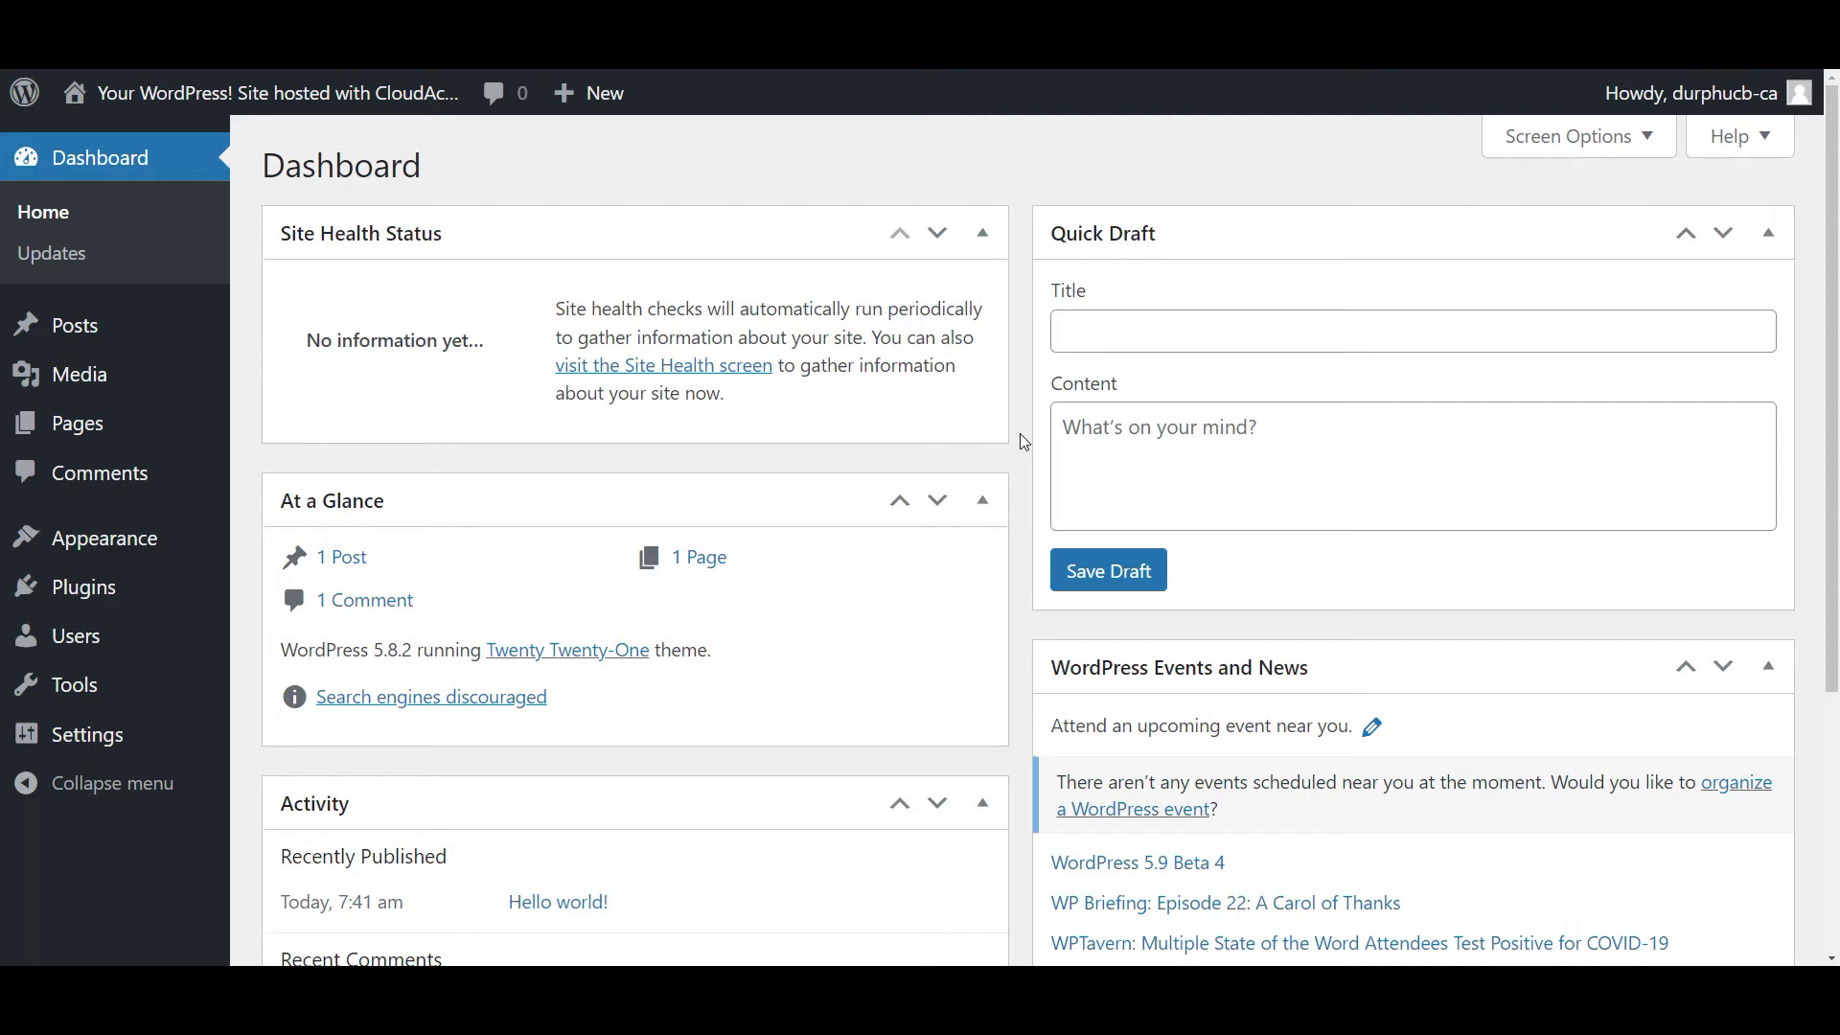
Collapse the Site Health Status, At a Glance, Activity, Quick Draft and WordPress Events and News boxes on the dashboard.
left_click(984, 235)
left_click(983, 316)
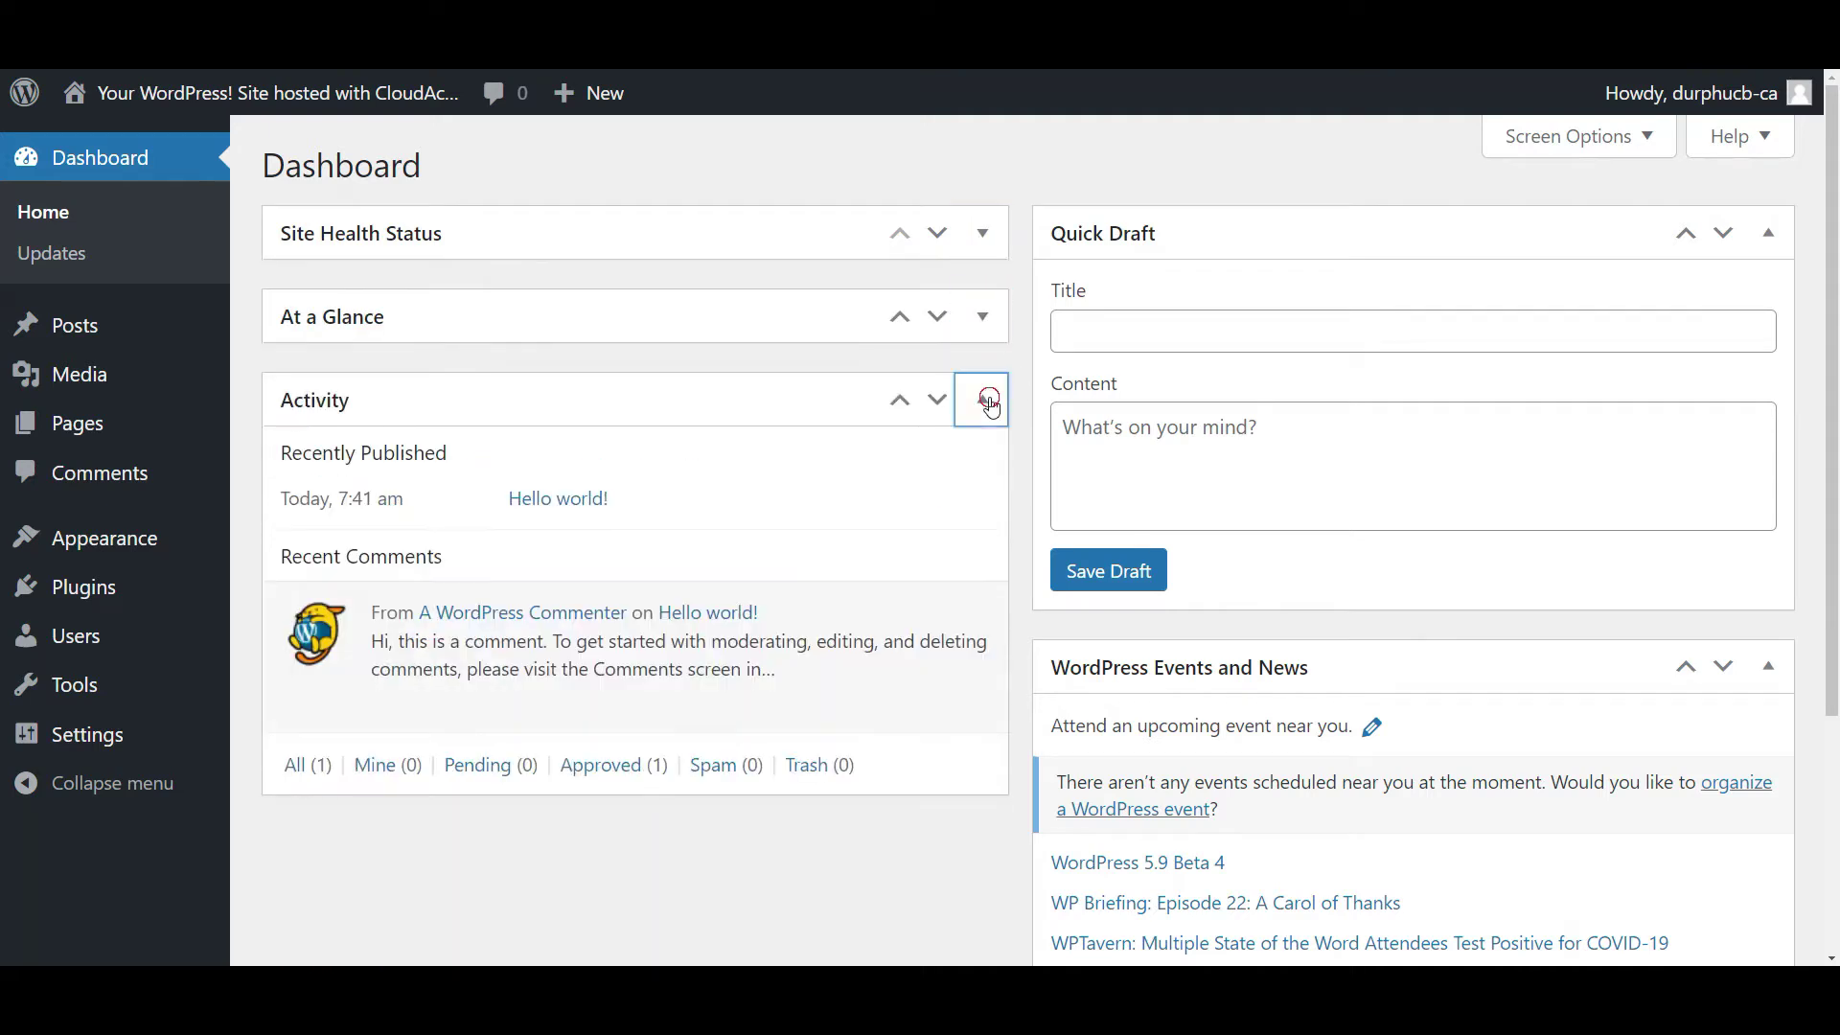
left_click(983, 400)
left_click(1768, 233)
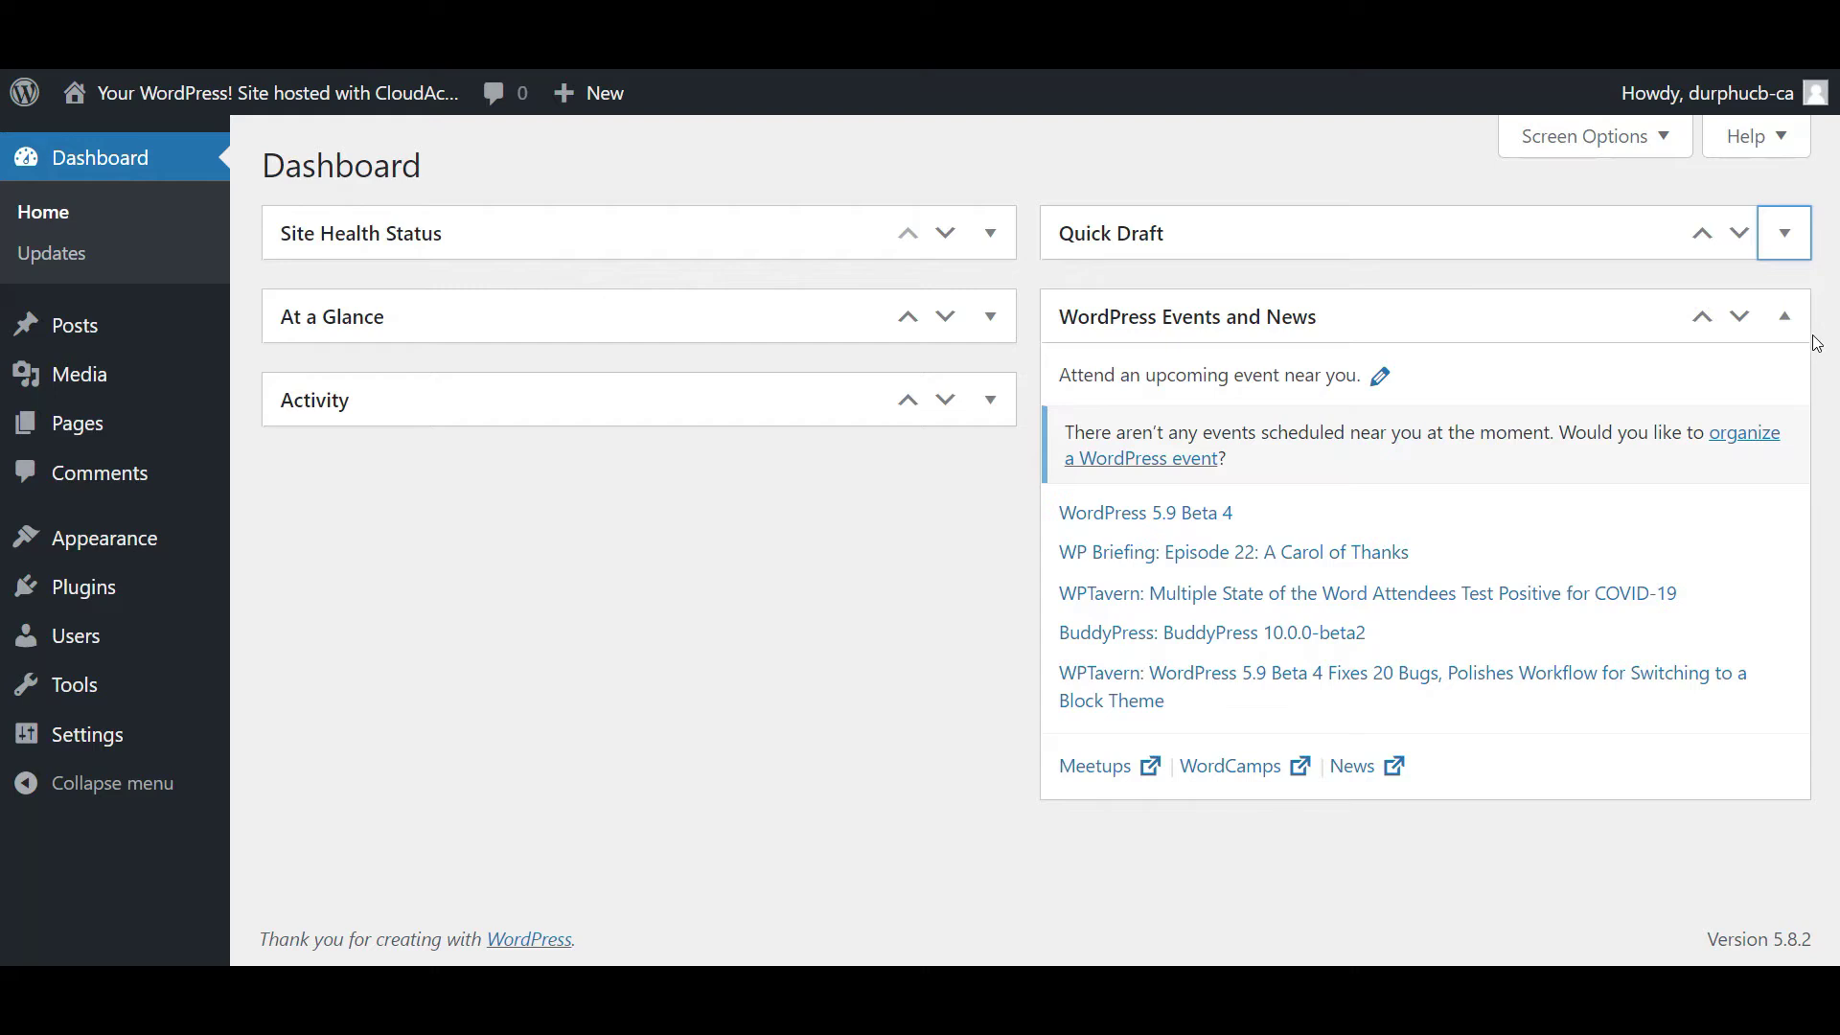
left_click(1788, 319)
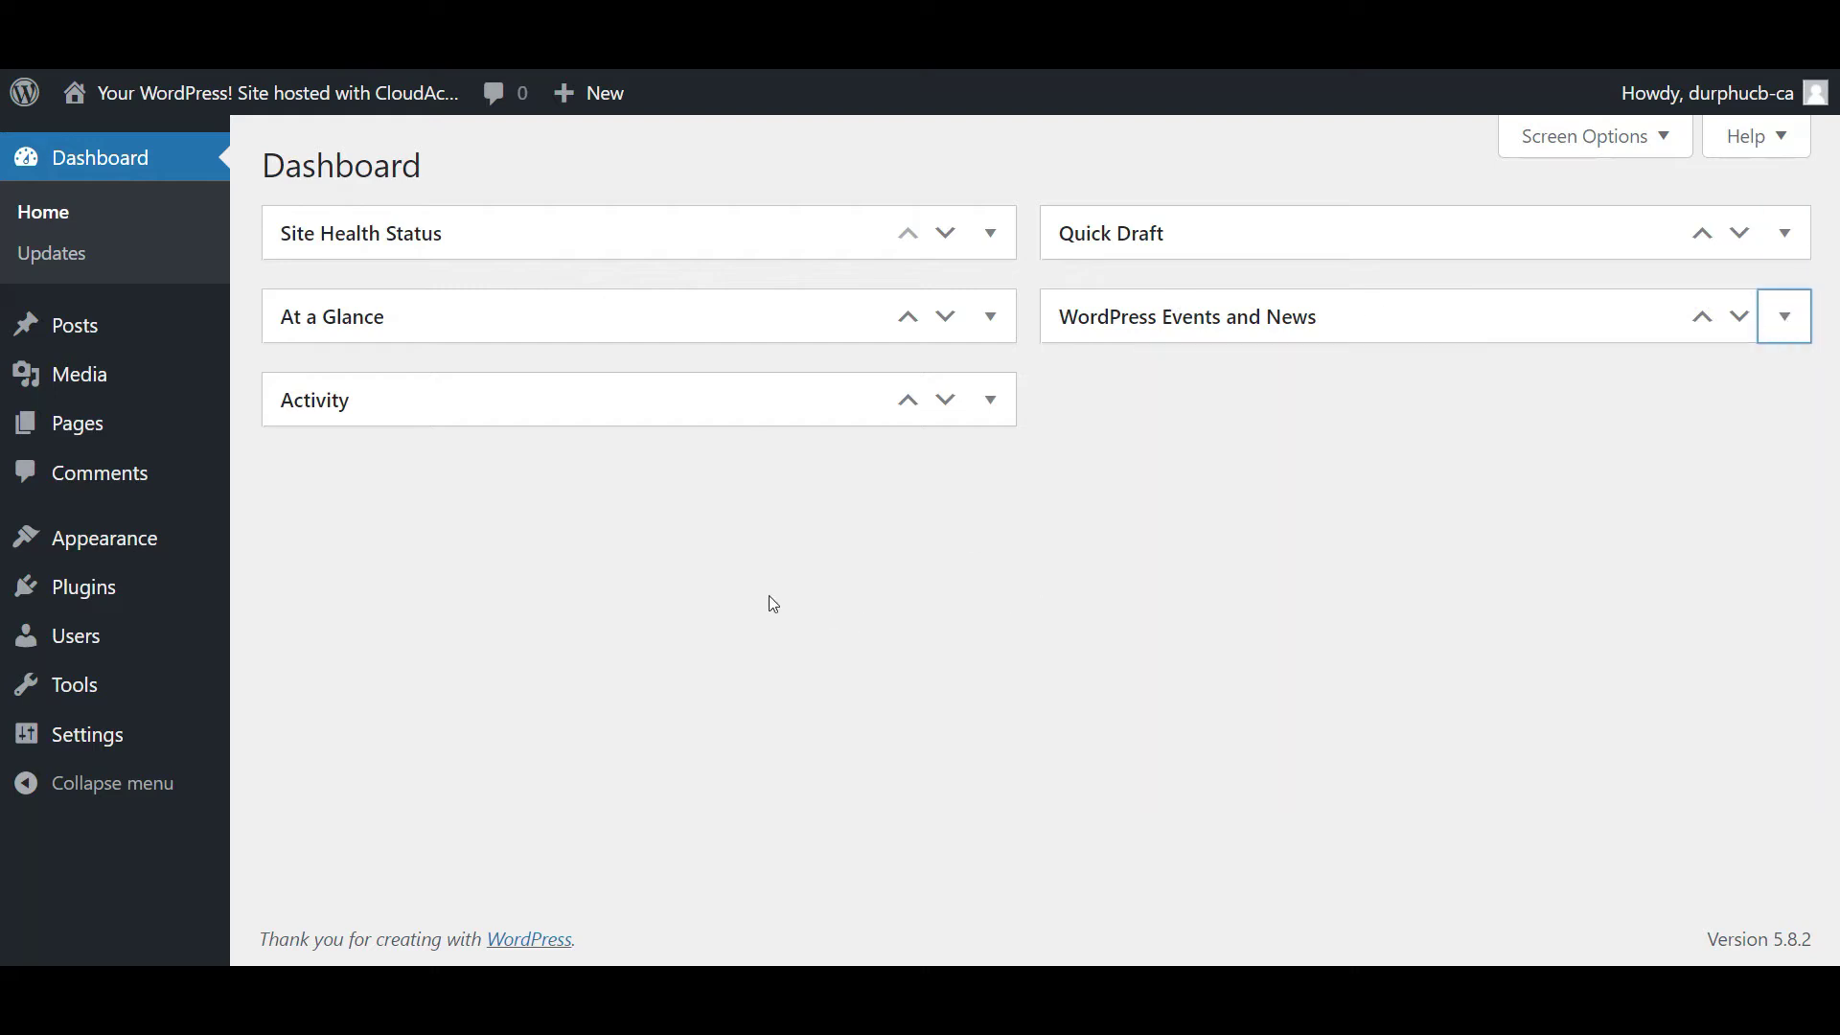
mouse_move(161, 337)
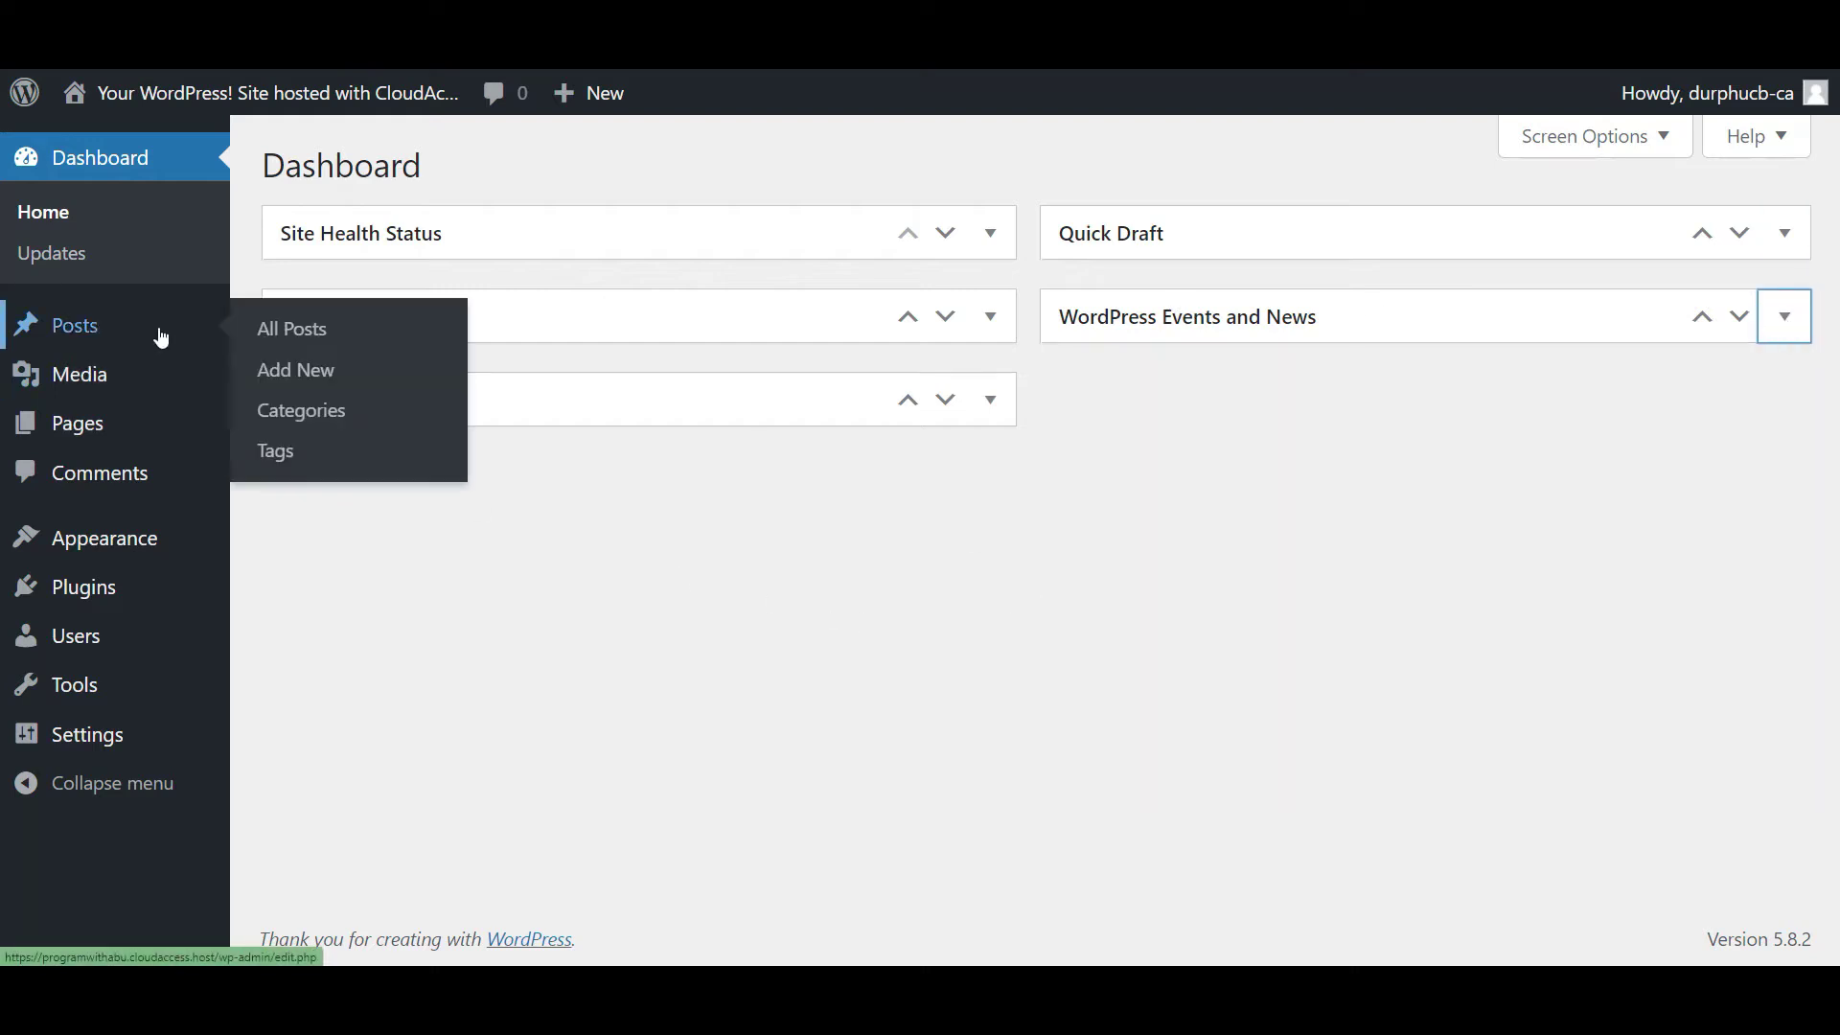
mouse_move(131, 448)
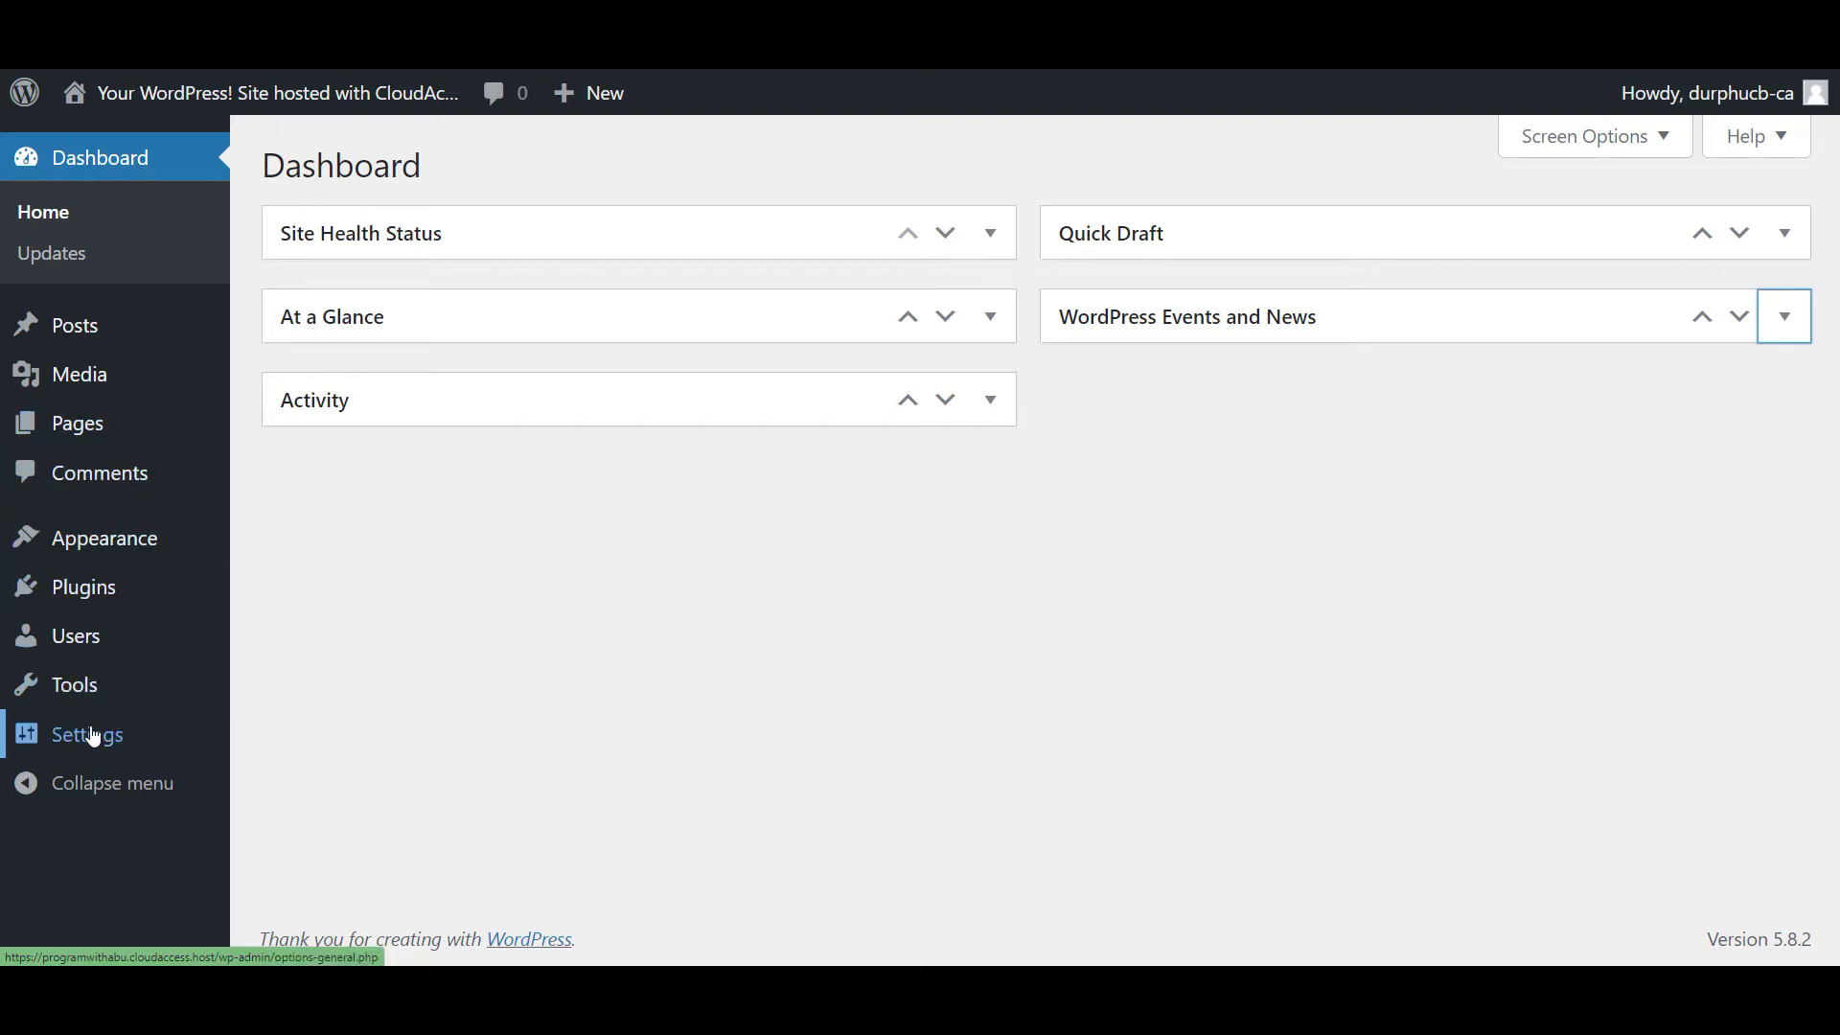
mouse_move(93, 736)
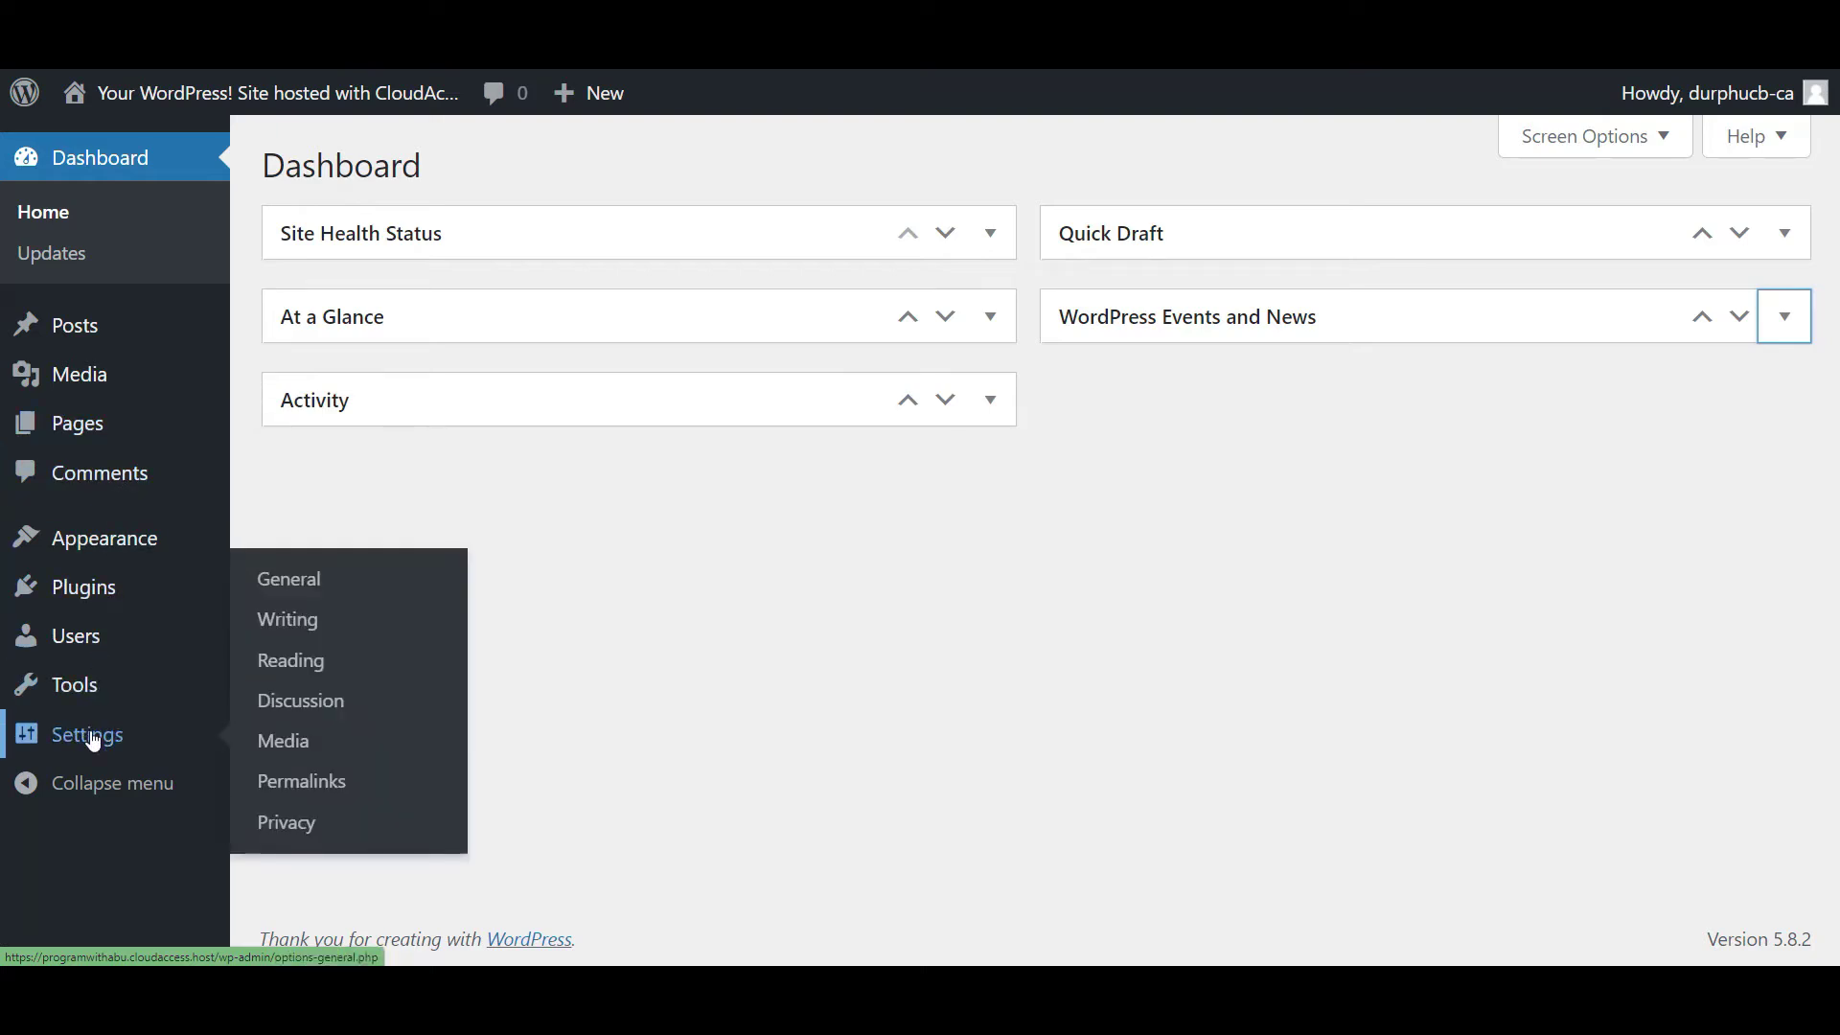
In the general settings, set the site title to "Program with abu" and the tagline to "my personal website".
left_click(292, 594)
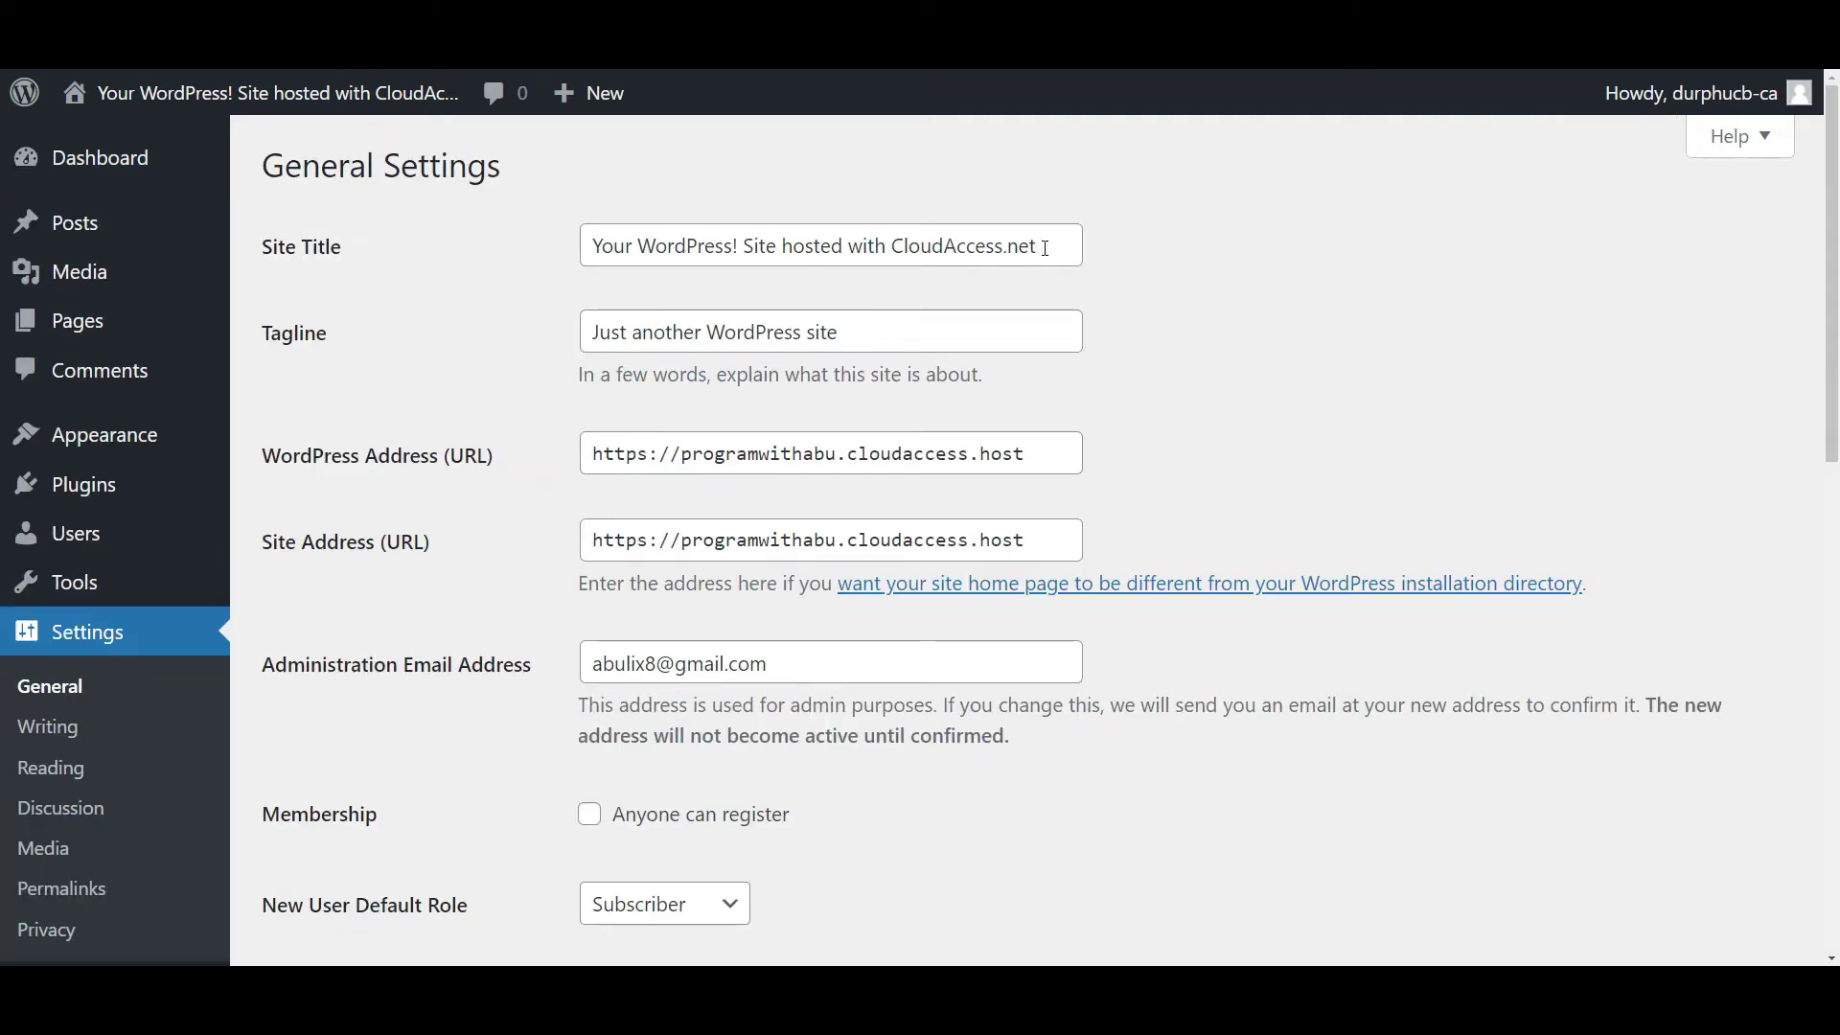
left_click_drag(1040, 252, 581, 260)
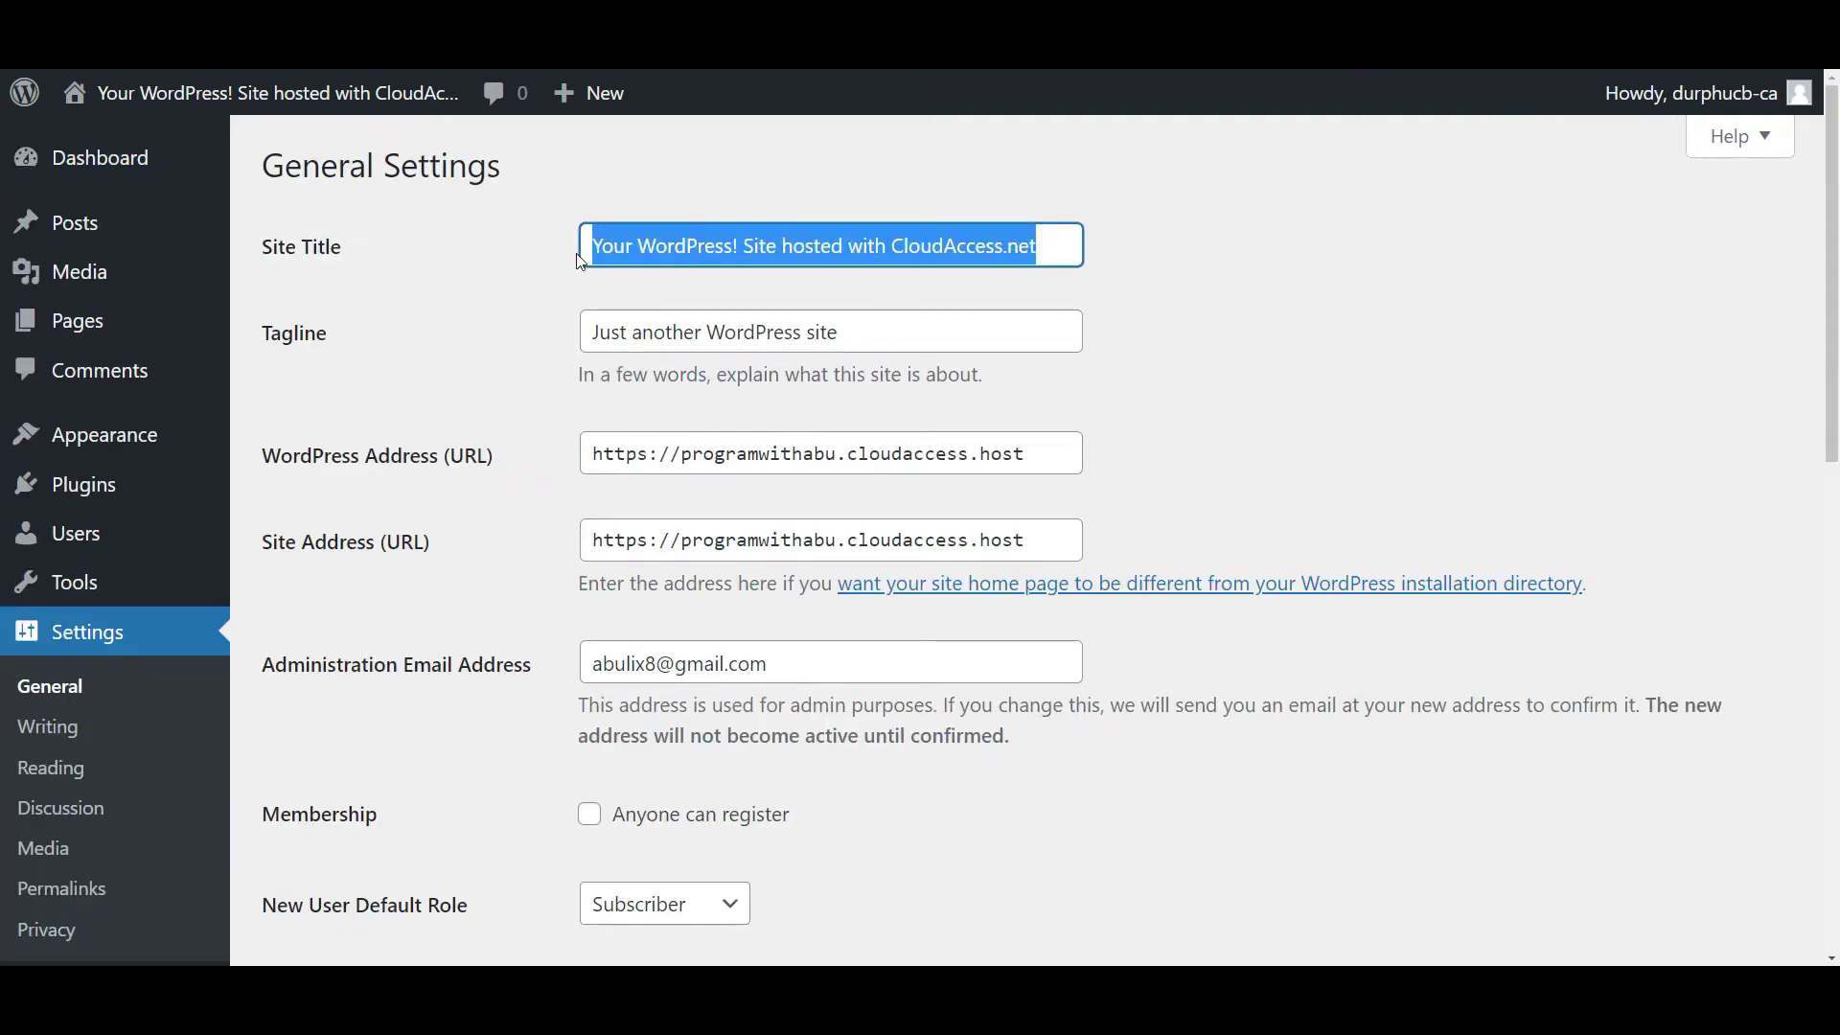
type("Program")
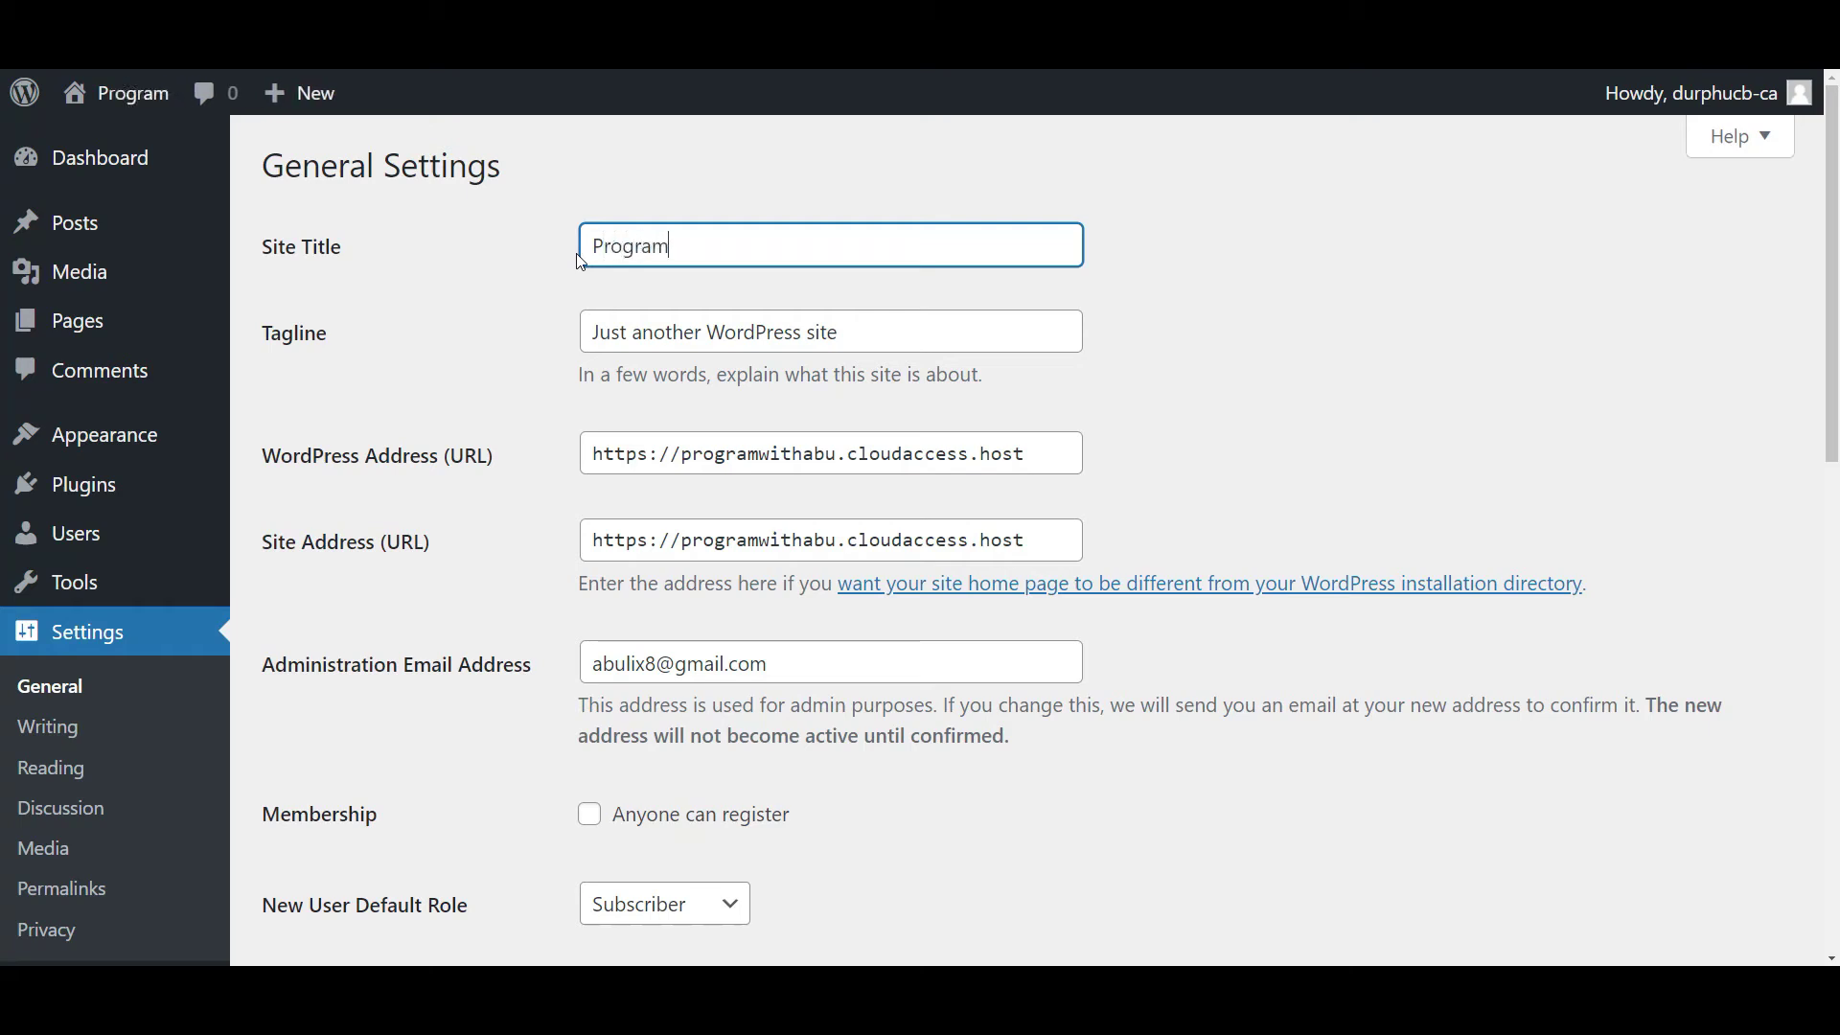
type(" with abu")
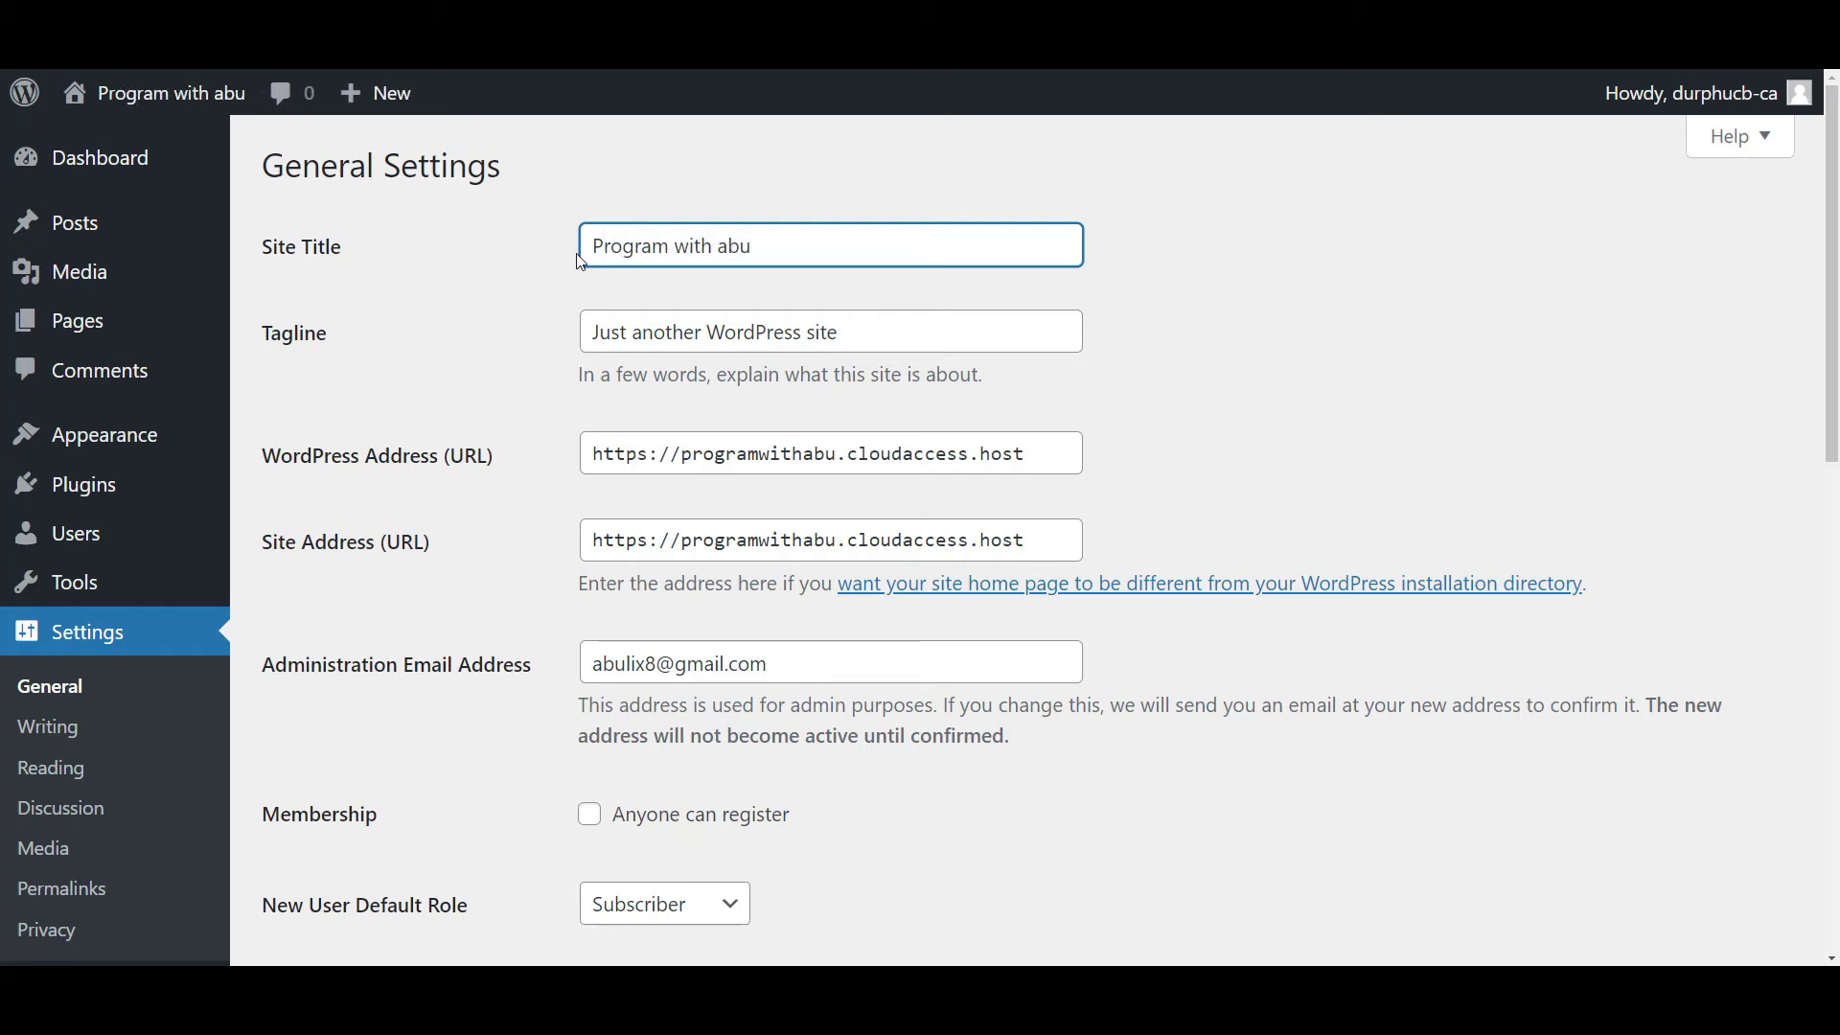
left_click_drag(892, 329, 583, 343)
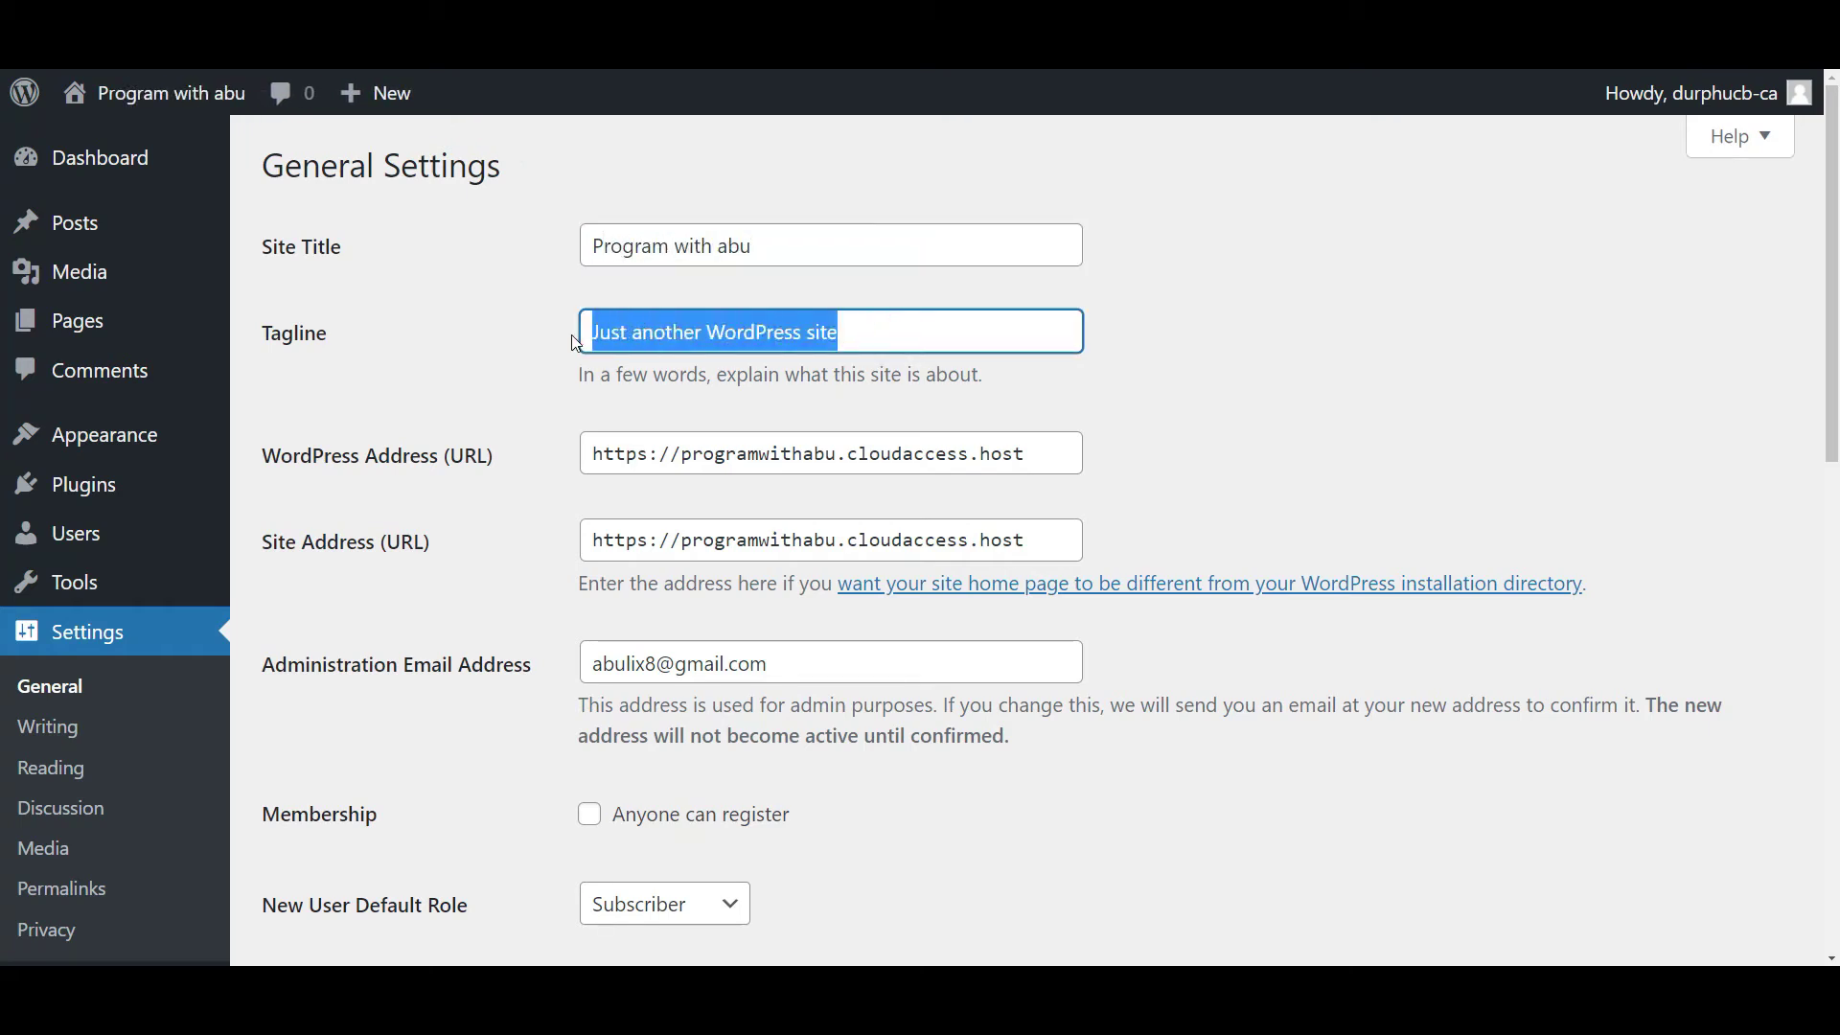
type("my personal website")
Check the administration email address in the general settings.
scroll(1331, 456, "down", 2)
left_click(782, 477)
key("shift+Left")
key("shift+Left")
key("shift+Left")
key("shift+Left")
key("shift+Left")
key("shift+Left")
key("shift+Left")
key("shift+Left")
key("shift+Left")
key("shift+Left")
key("shift+Left")
key("shift+Left")
key("shift+Left")
key("shift+Left")
key("shift+Left")
key("shift+Left")
key("shift+Left")
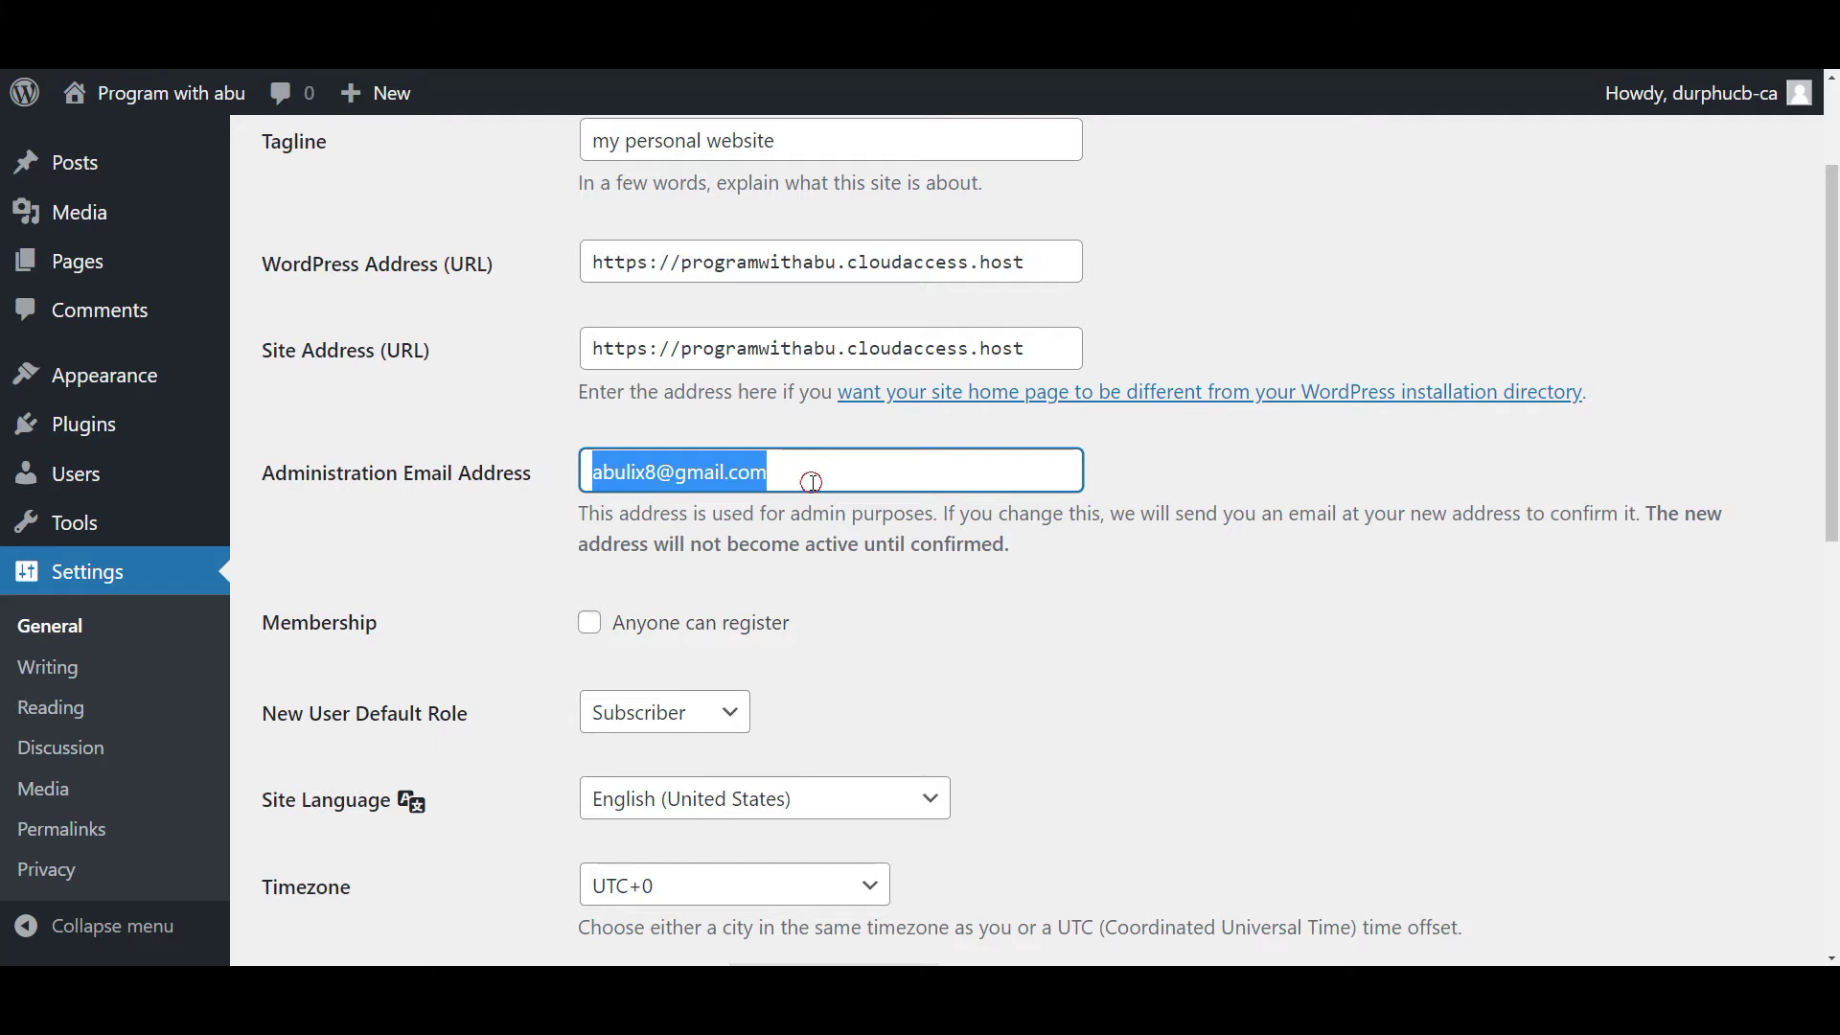
left_click(811, 482)
Enable membership so that anyone can register, and set the site timezone to Kampala.
scroll(1060, 534, "down", 2)
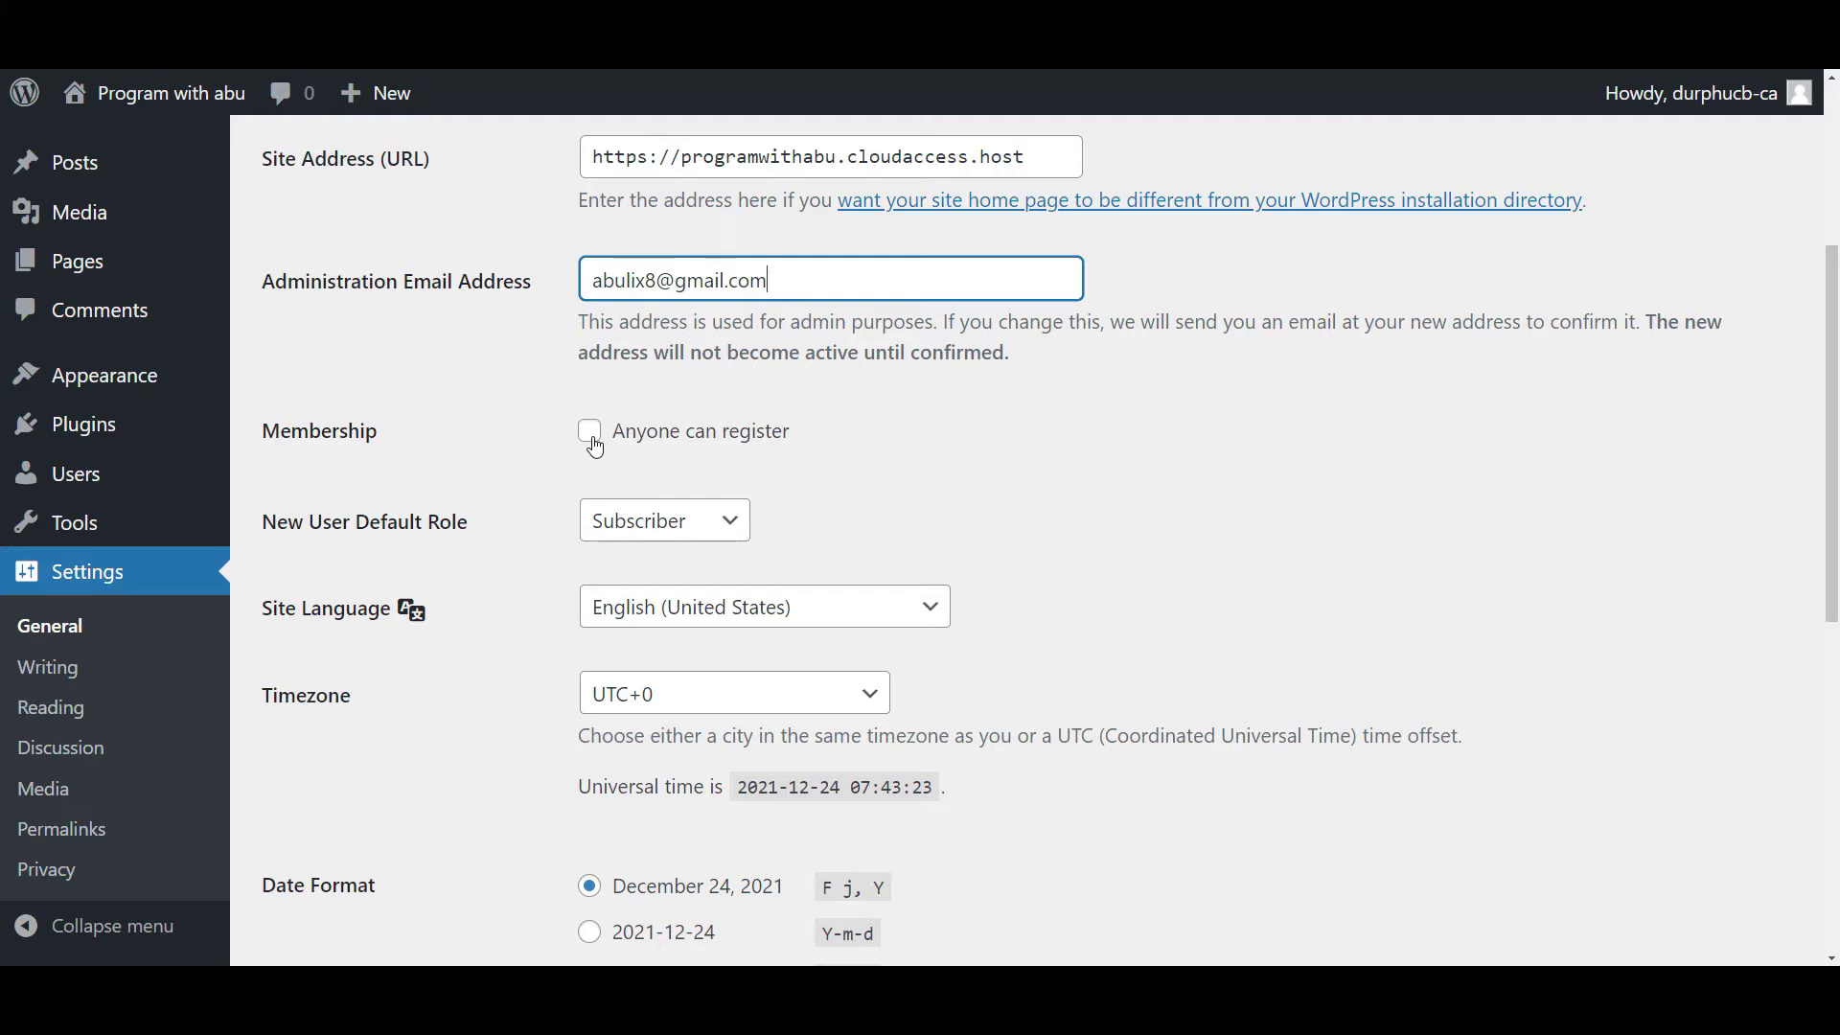
left_click(591, 436)
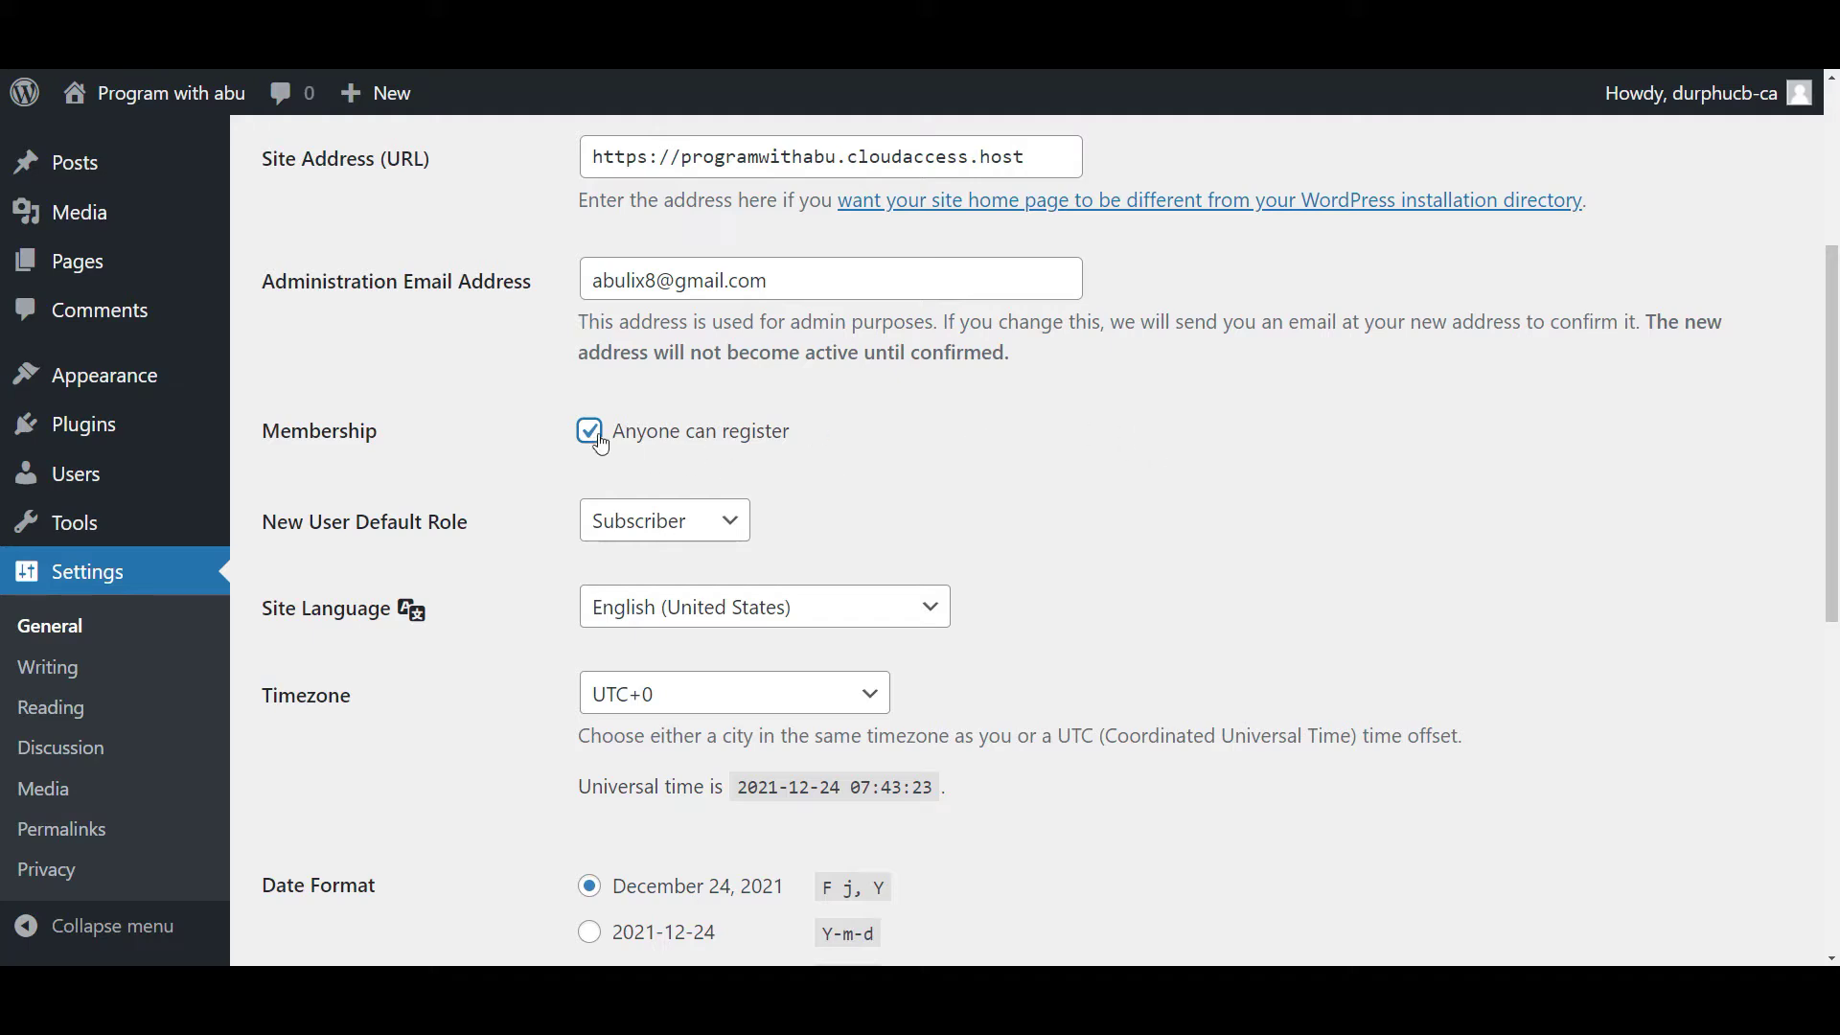
scroll(1261, 508, "down", 2)
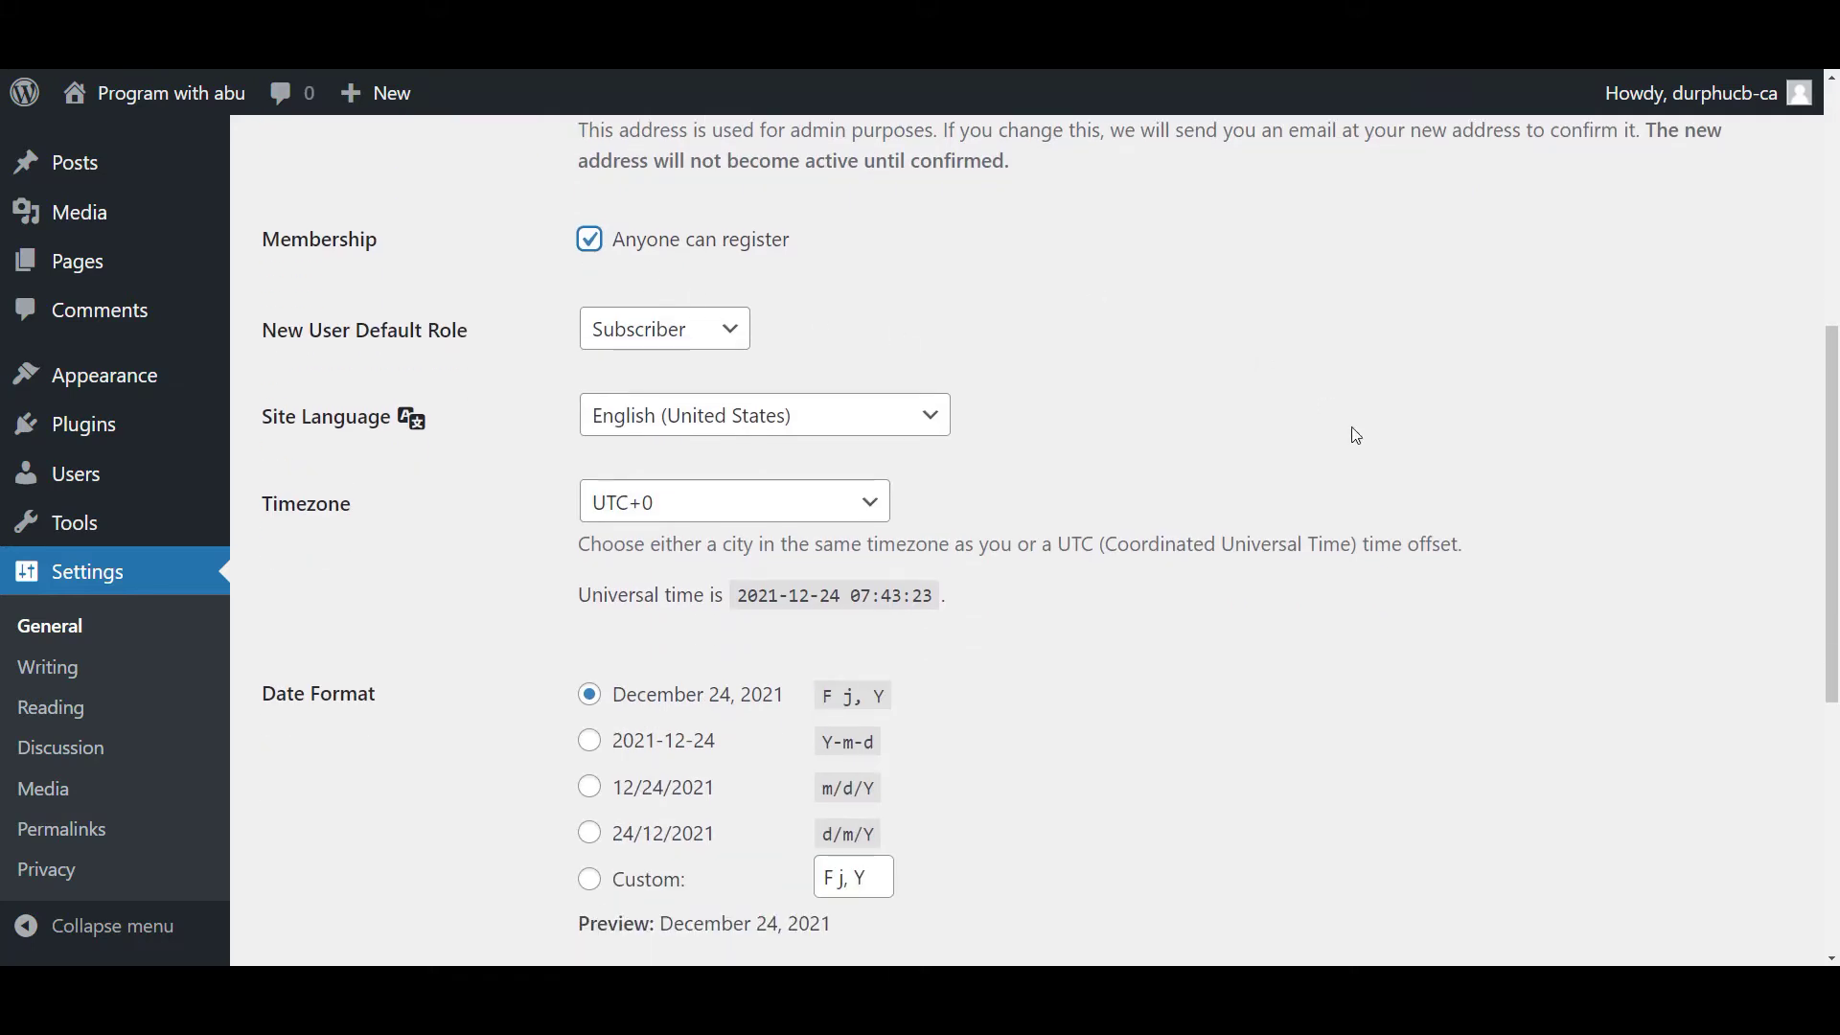
scroll(1356, 436, "down", 1)
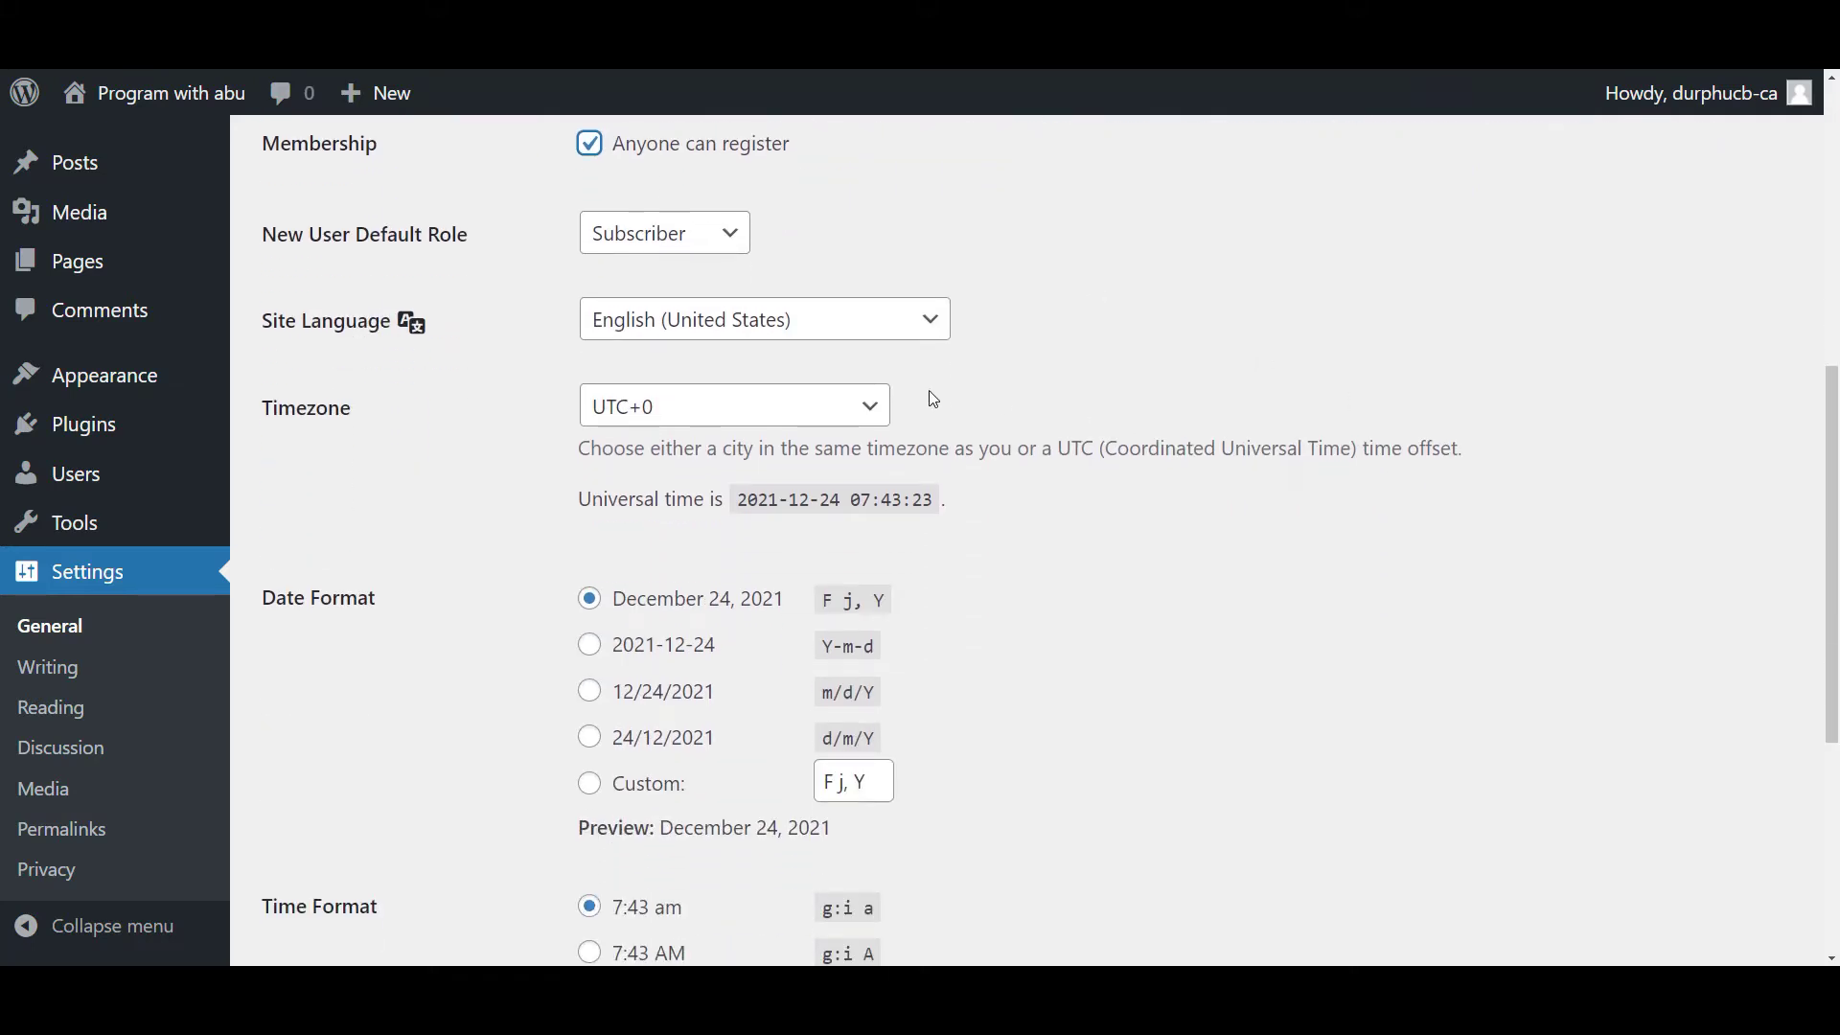
left_click(874, 418)
scroll(728, 690, "up", 1)
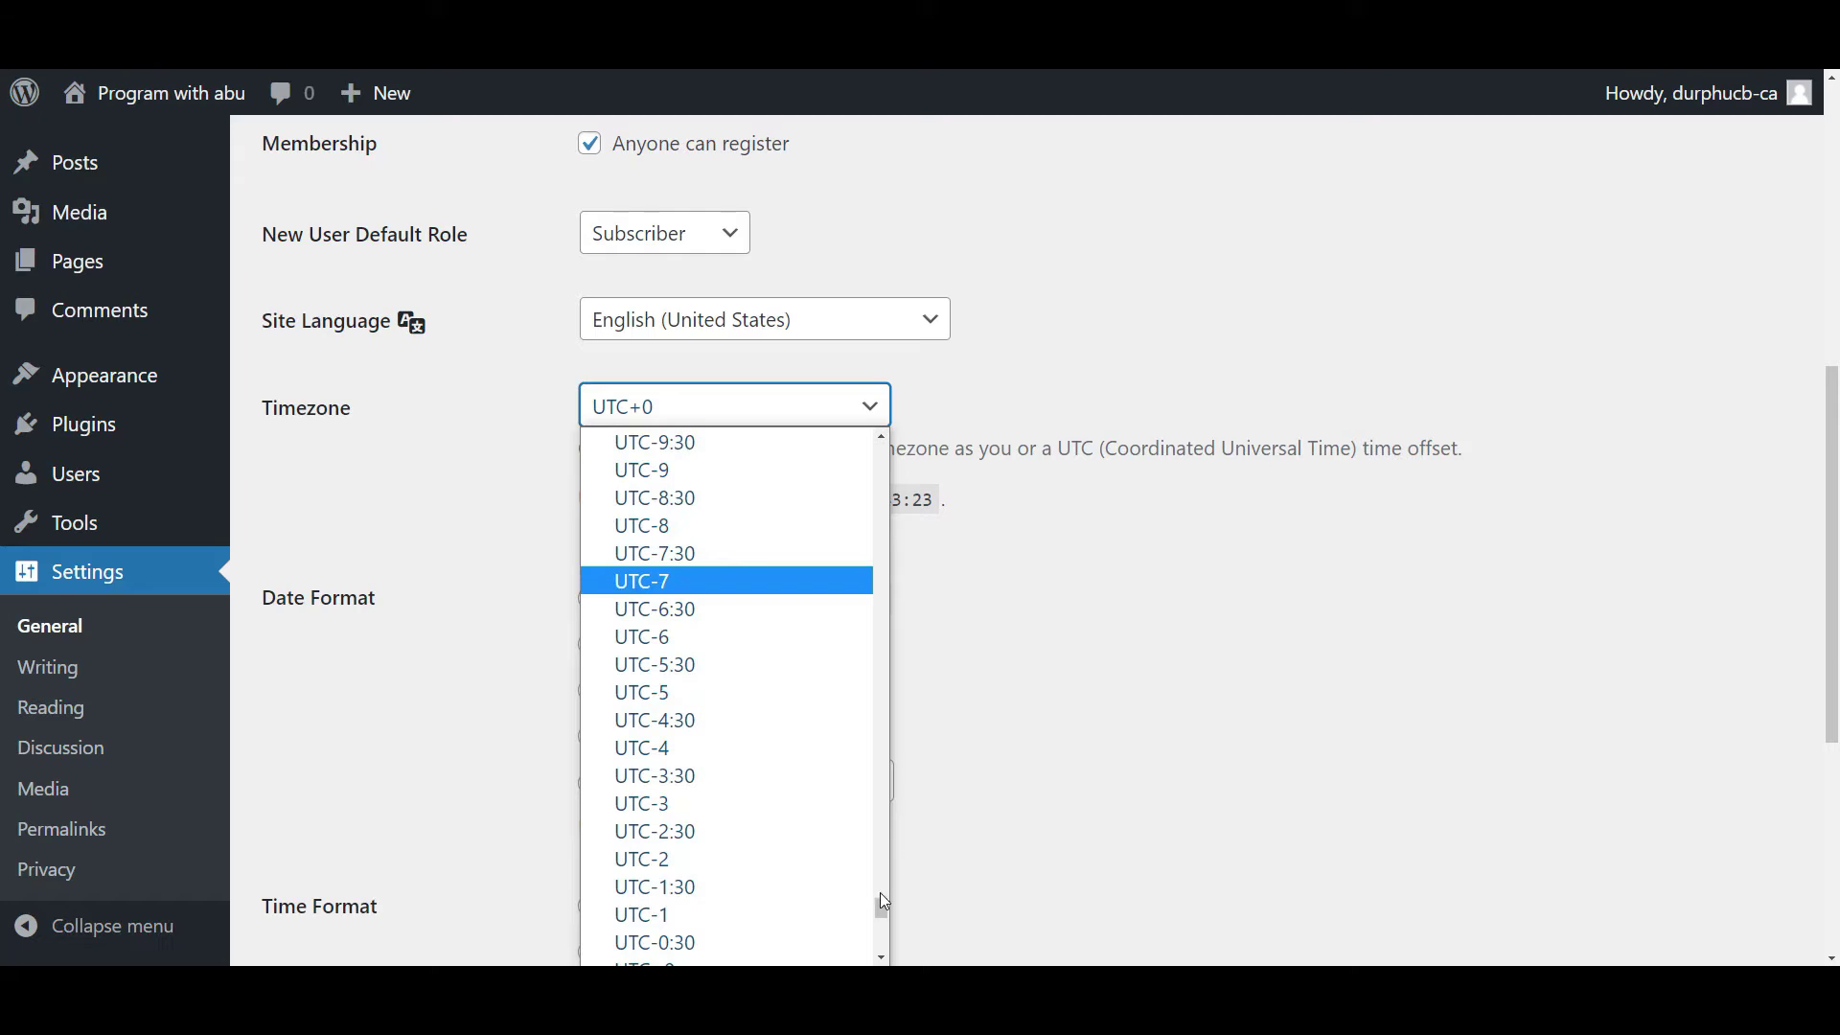
left_click_drag(881, 910, 875, 485)
scroll(805, 617, "up", 4)
scroll(808, 619, "down", 3)
scroll(805, 617, "down", 1)
scroll(801, 616, "up", 2)
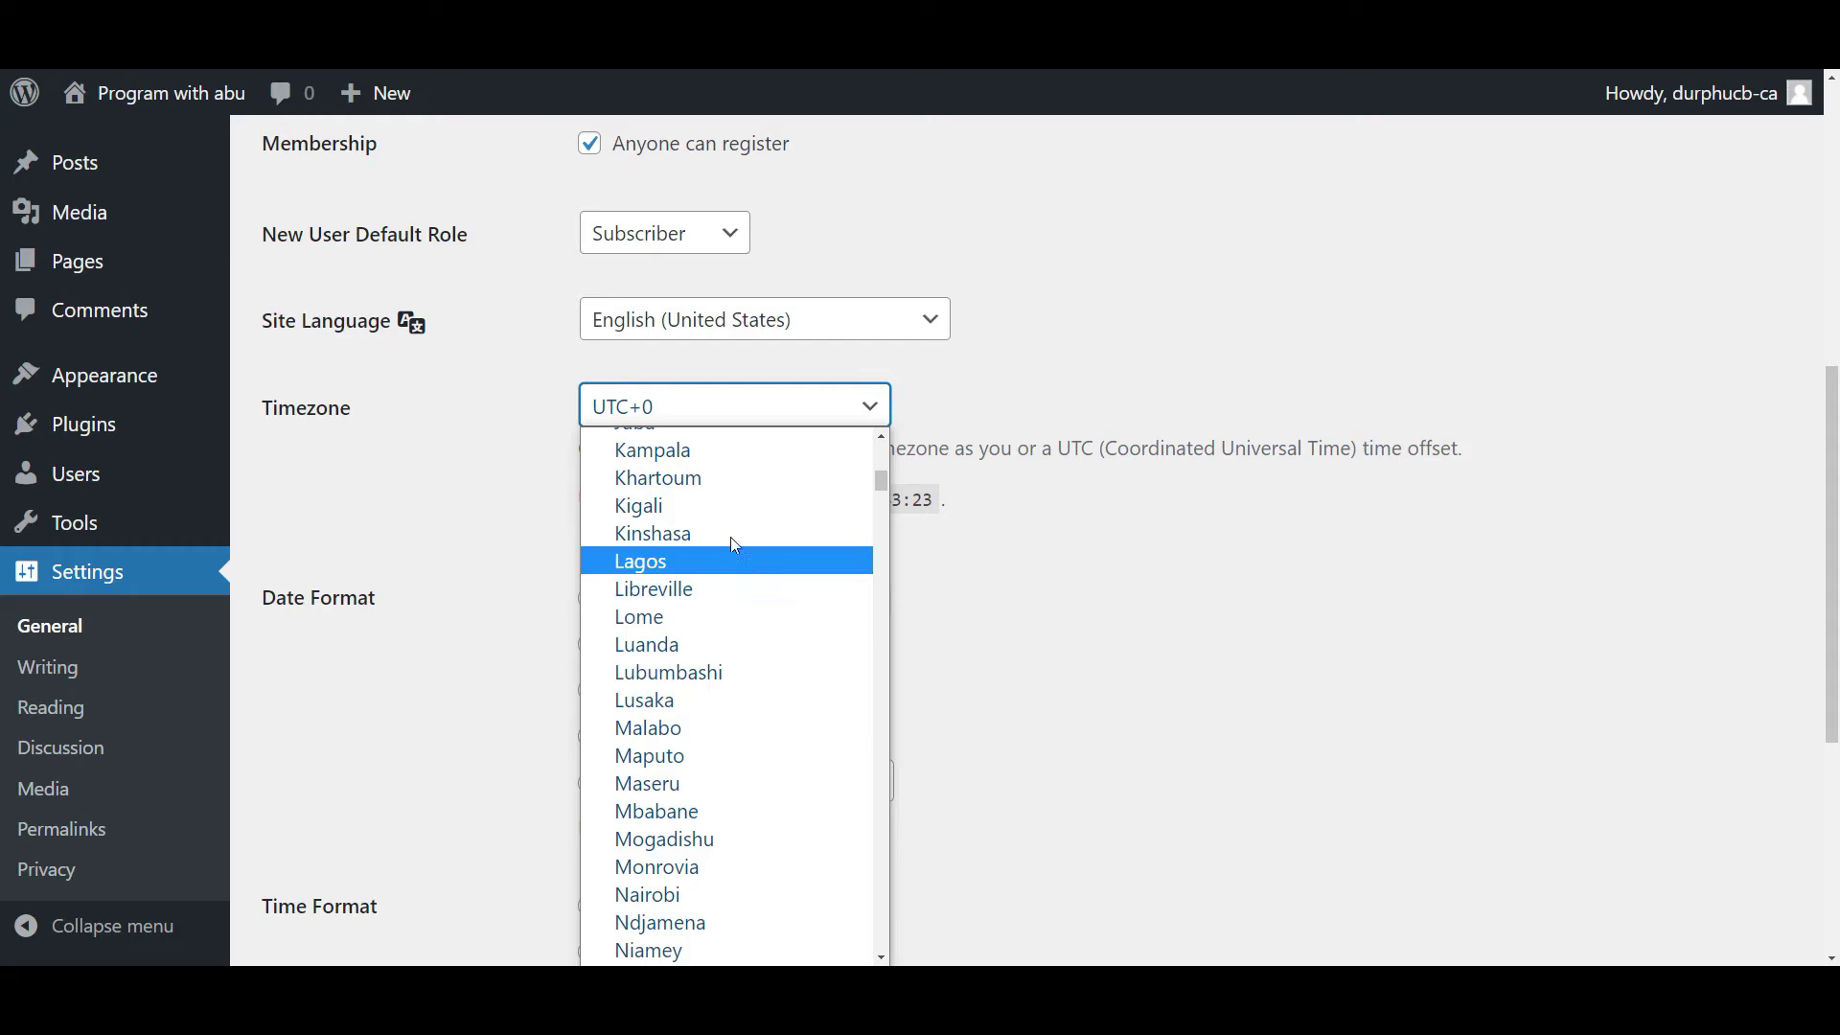
left_click(724, 465)
Set the date format to d/m/Y, keep the g:i a time format and Monday as week start, and save the general settings.
scroll(1117, 607, "down", 1)
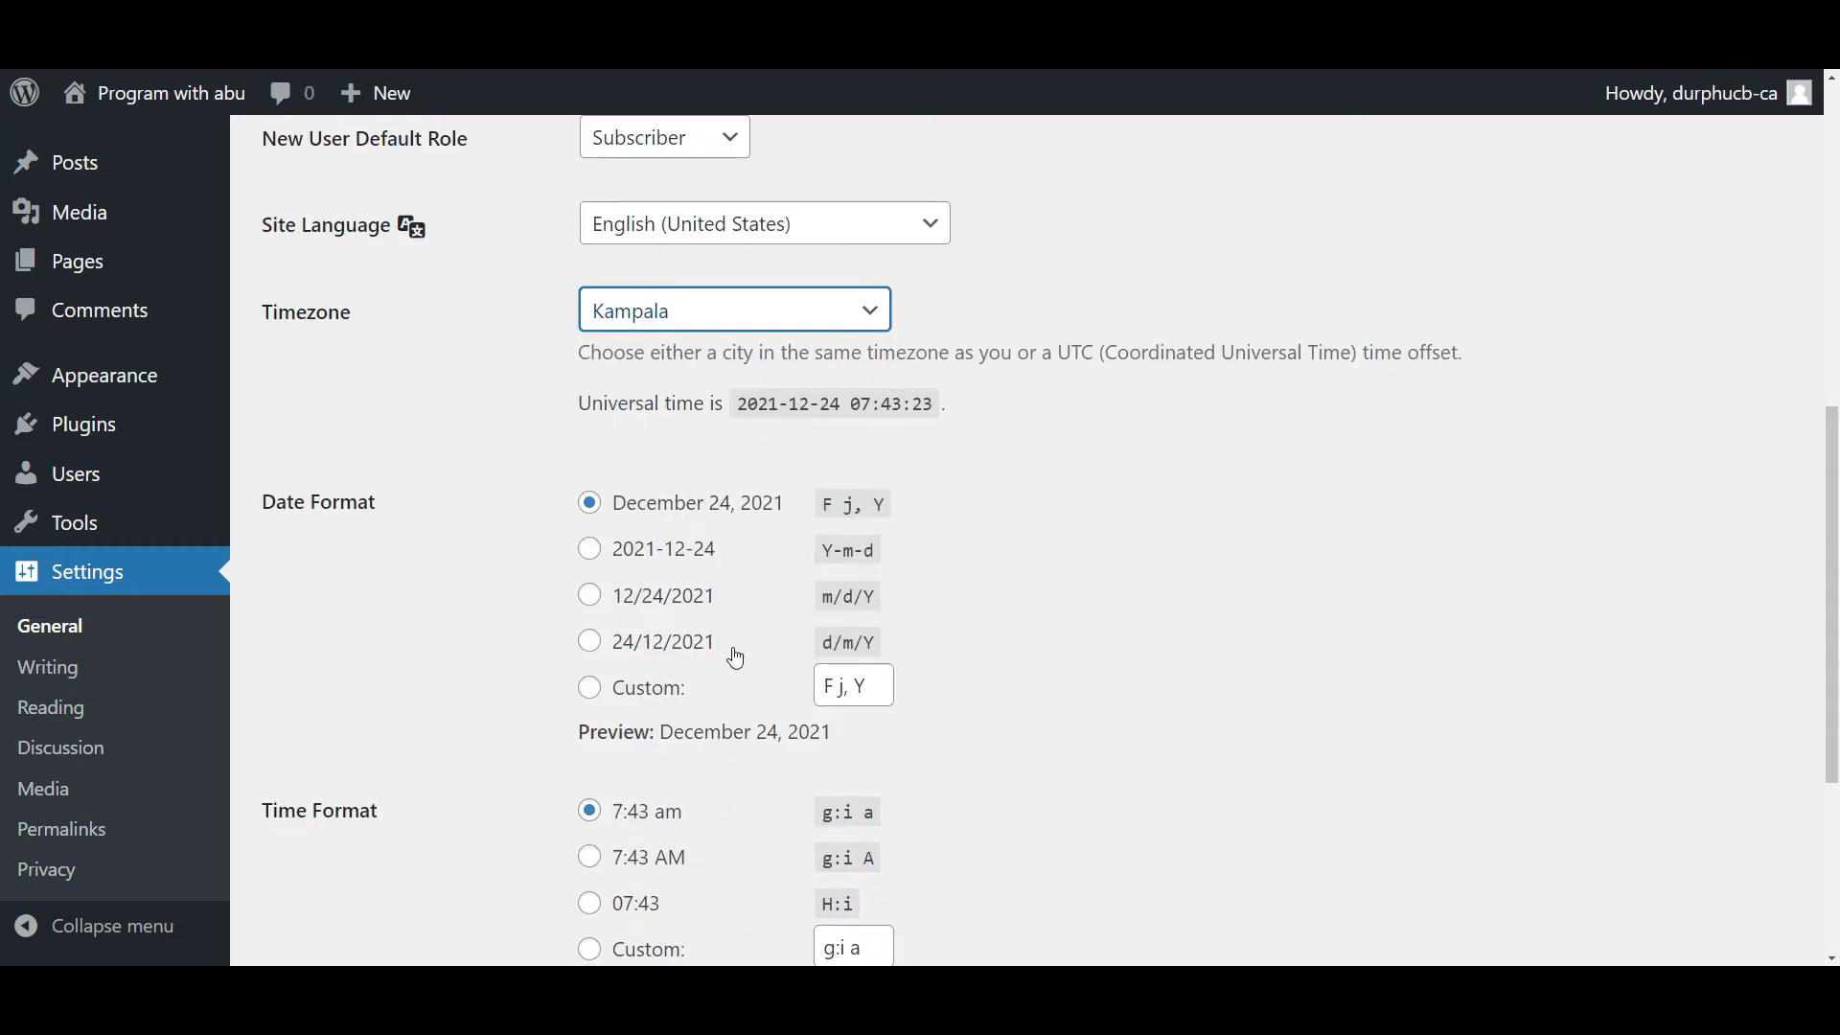
left_click(591, 642)
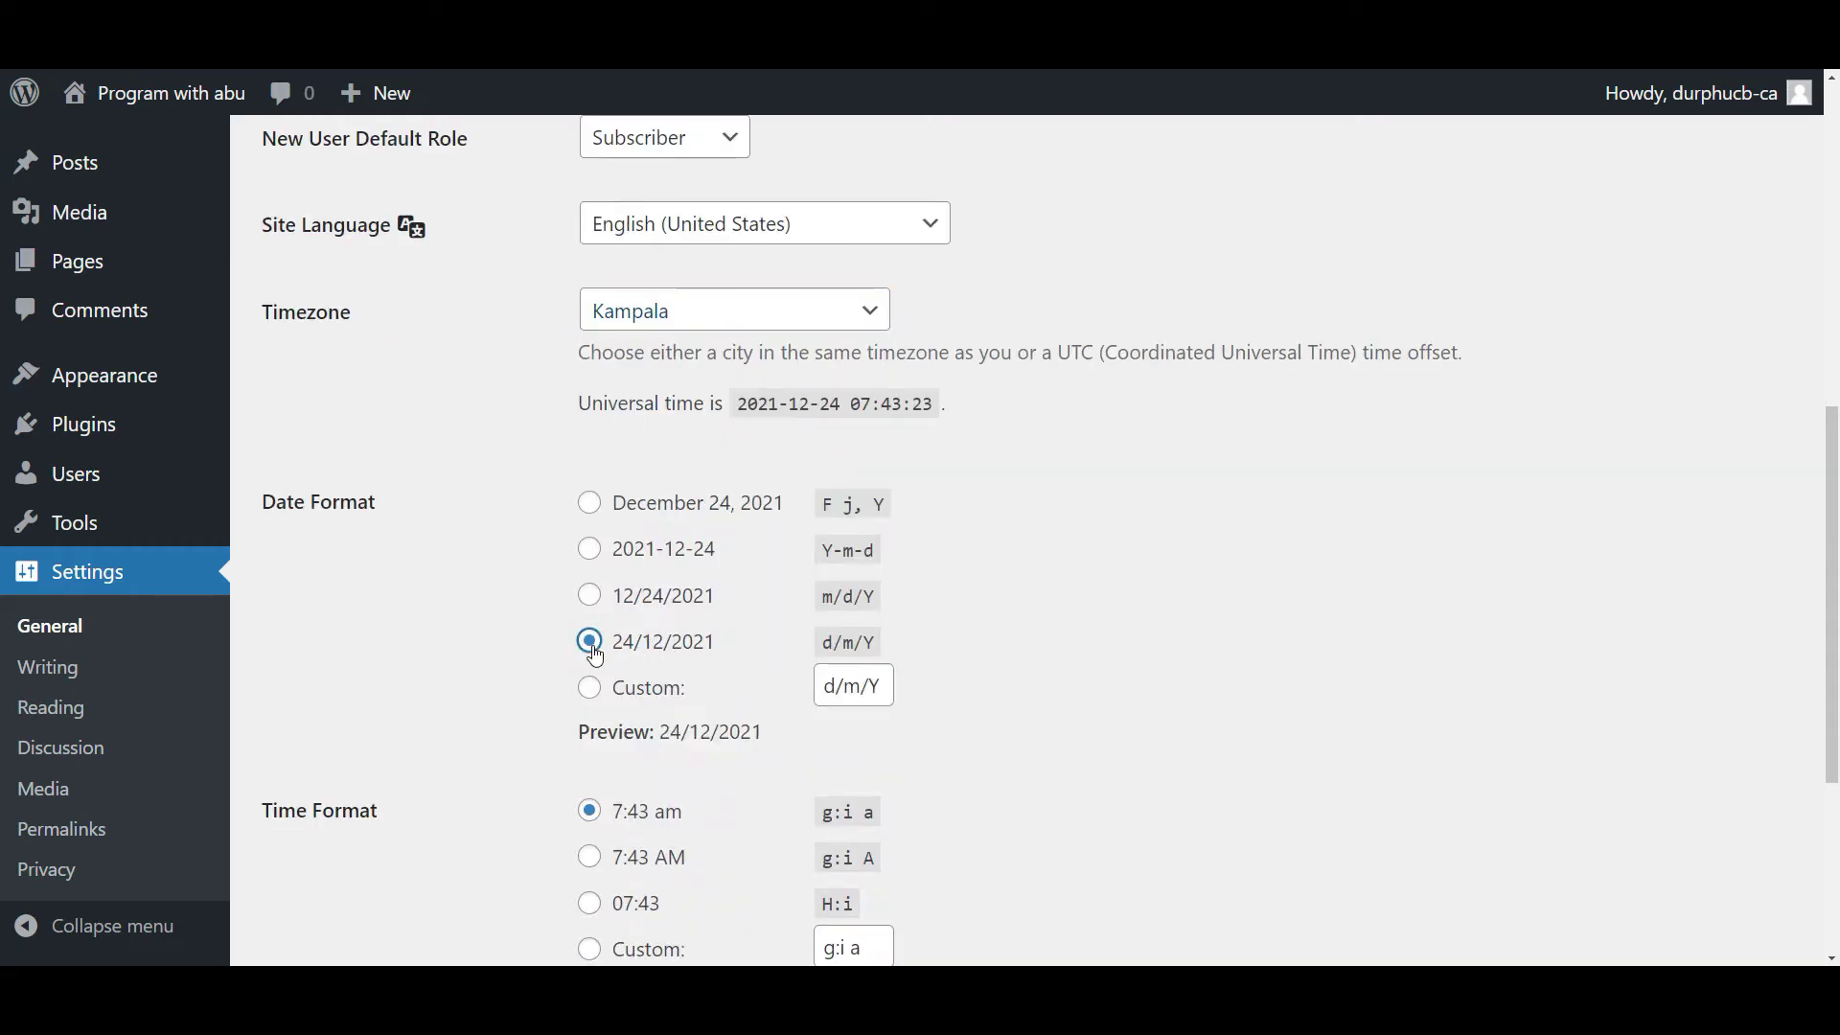
scroll(1178, 666, "down", 2)
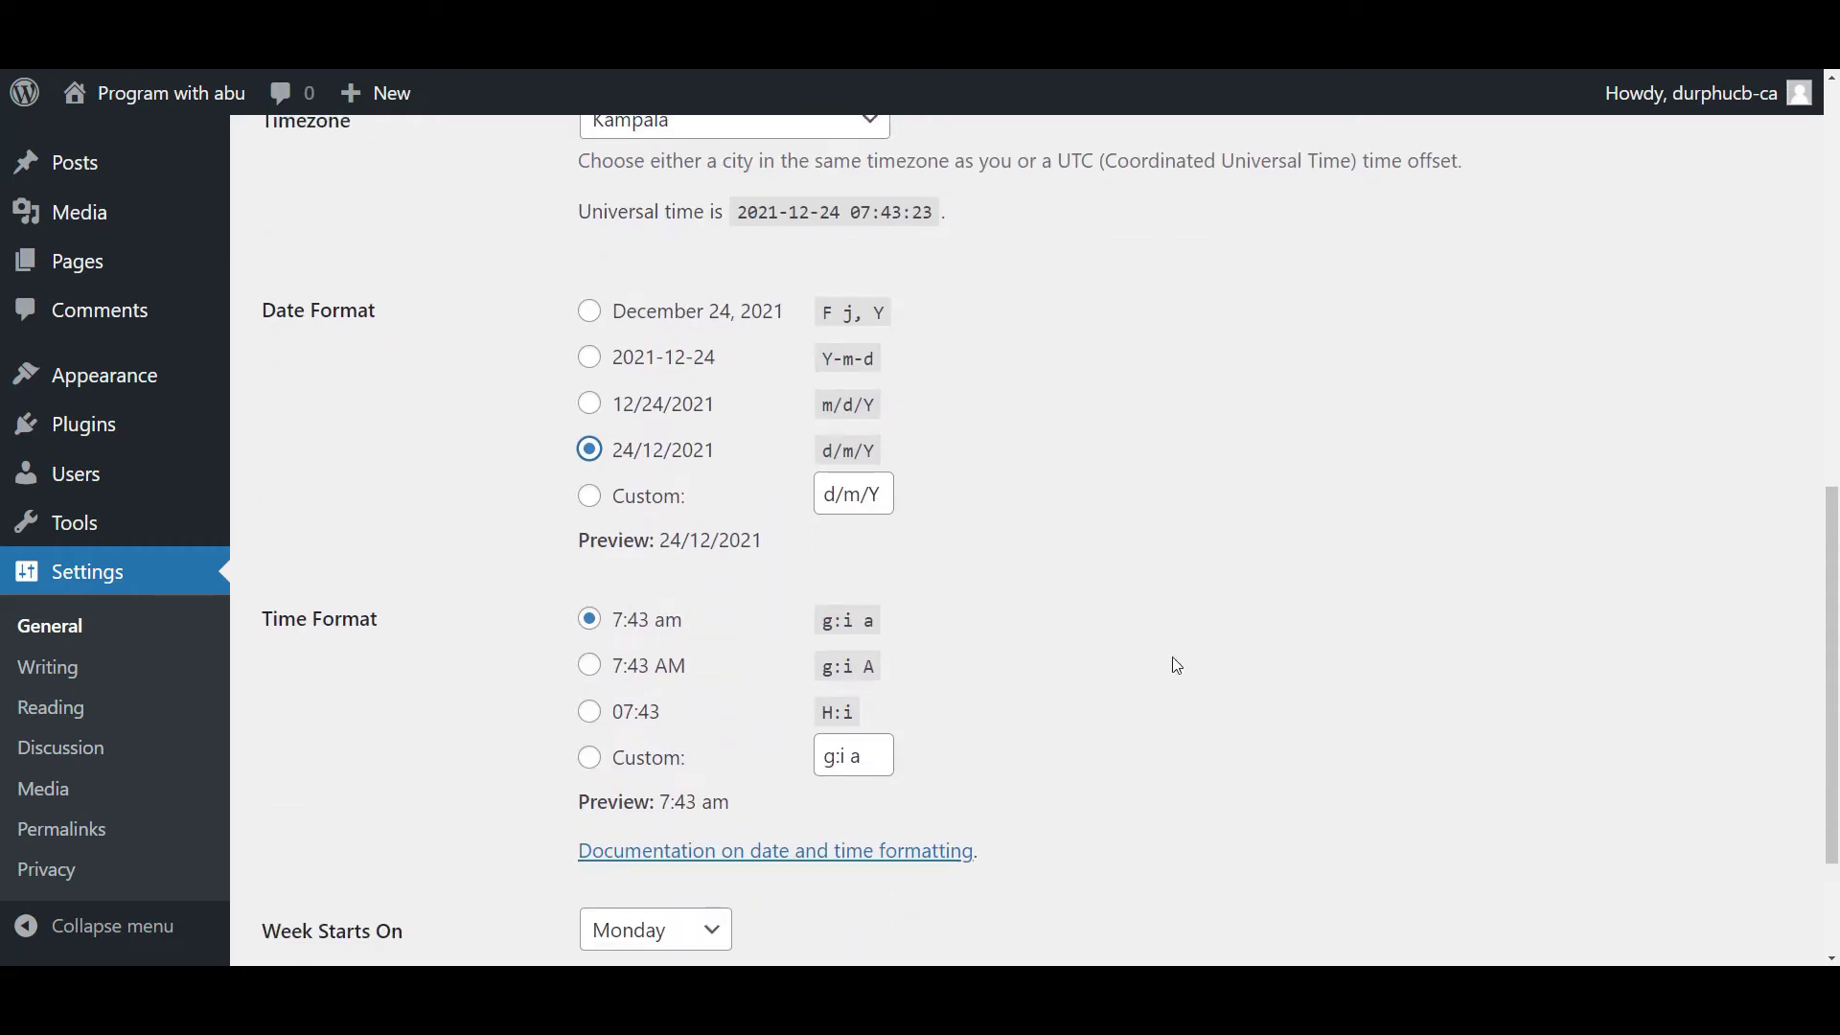
scroll(1177, 666, "down", 1)
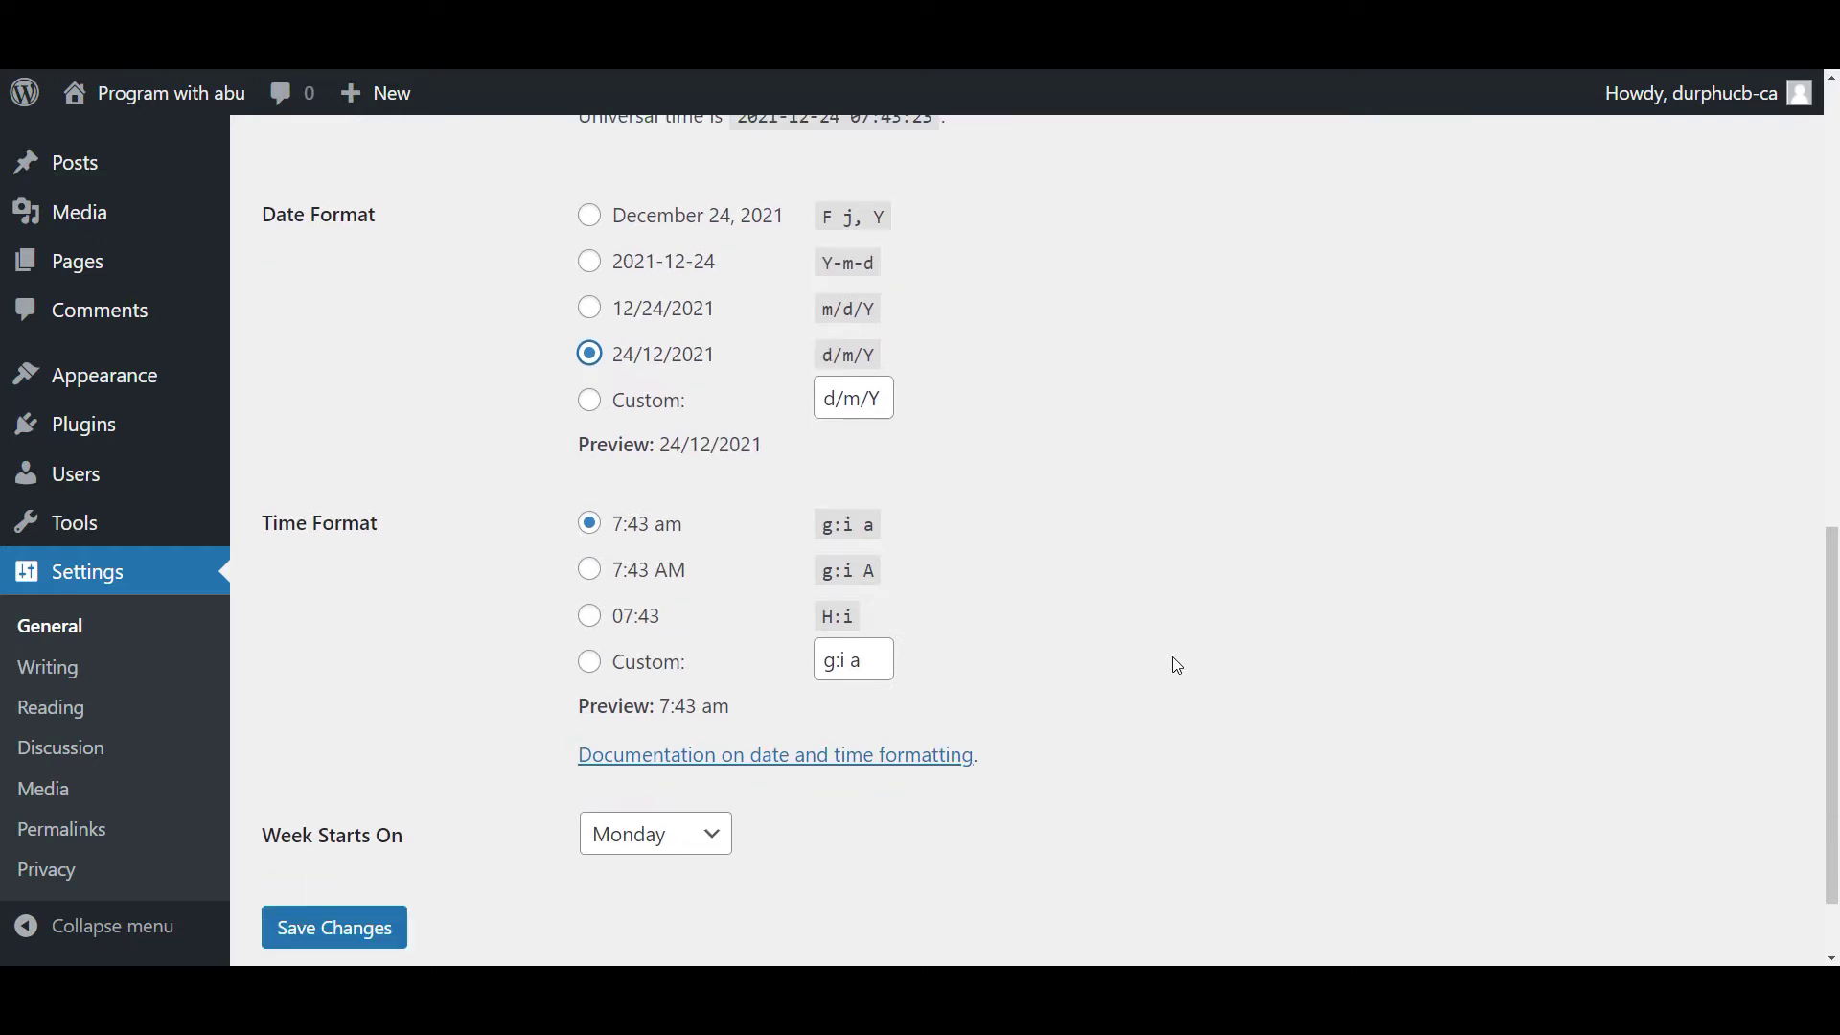
left_click(659, 535)
scroll(1328, 618, "down", 1)
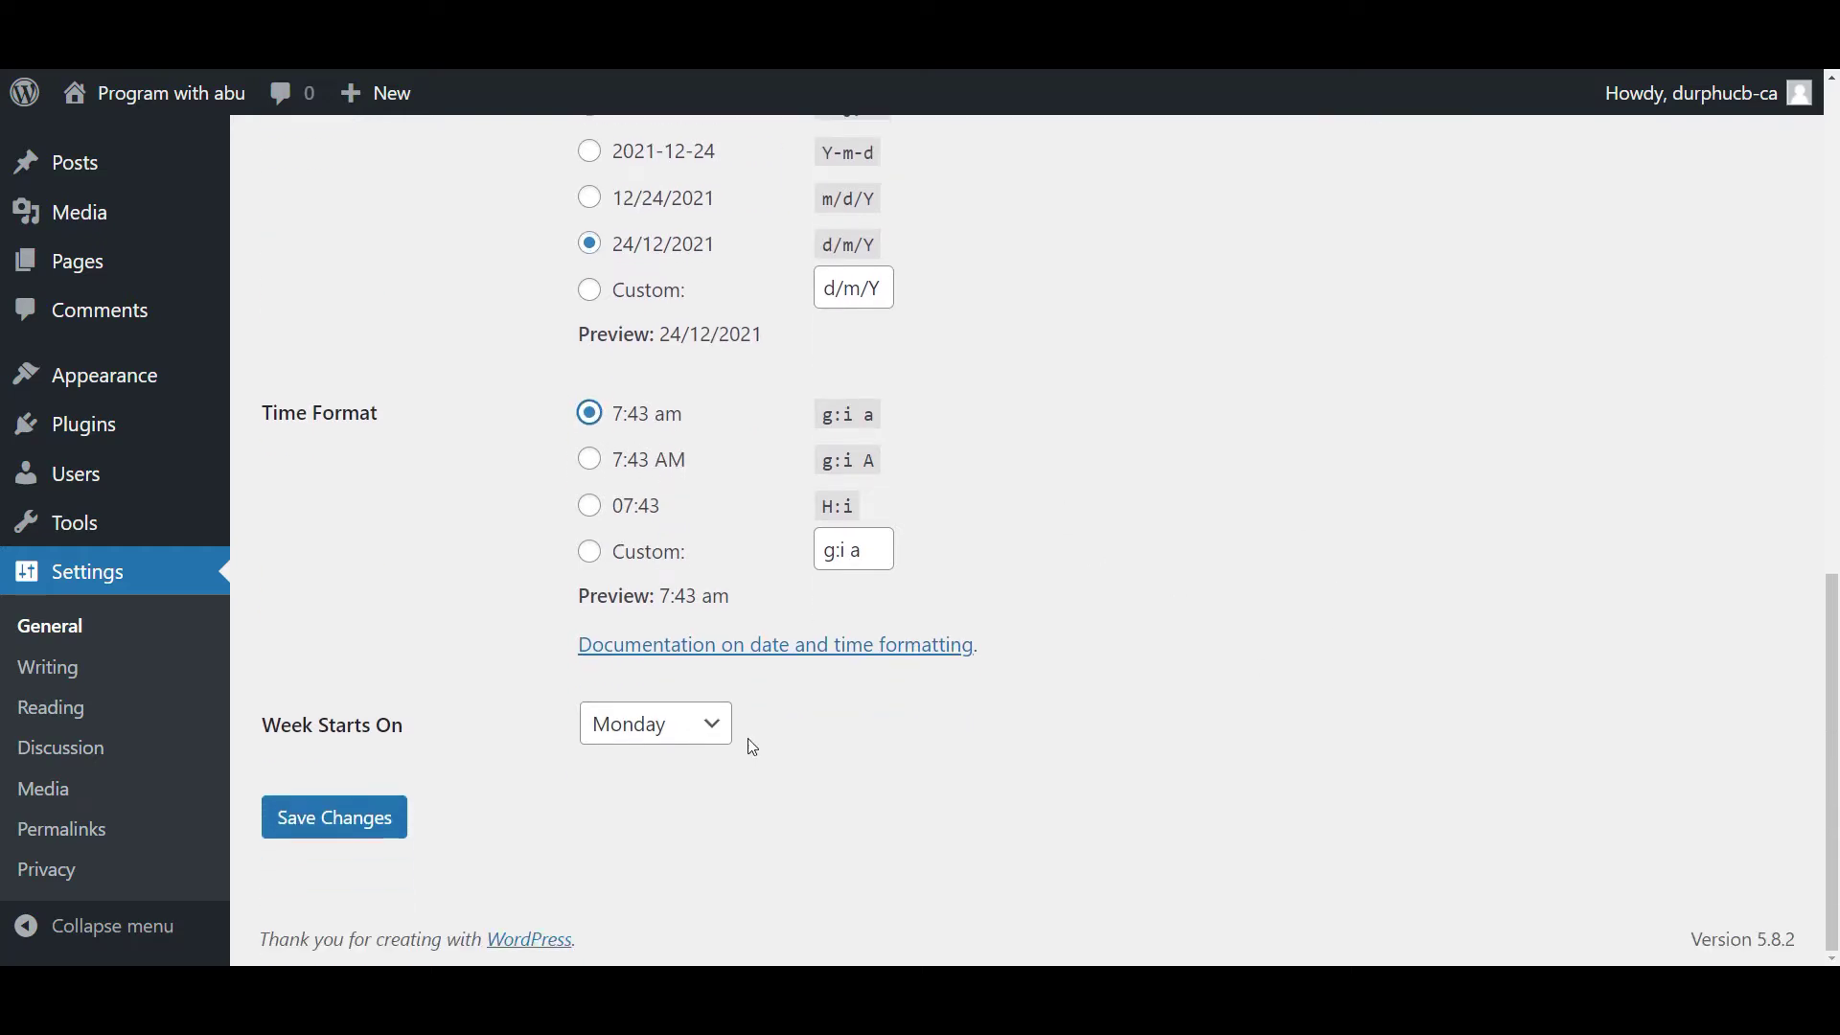
left_click(702, 736)
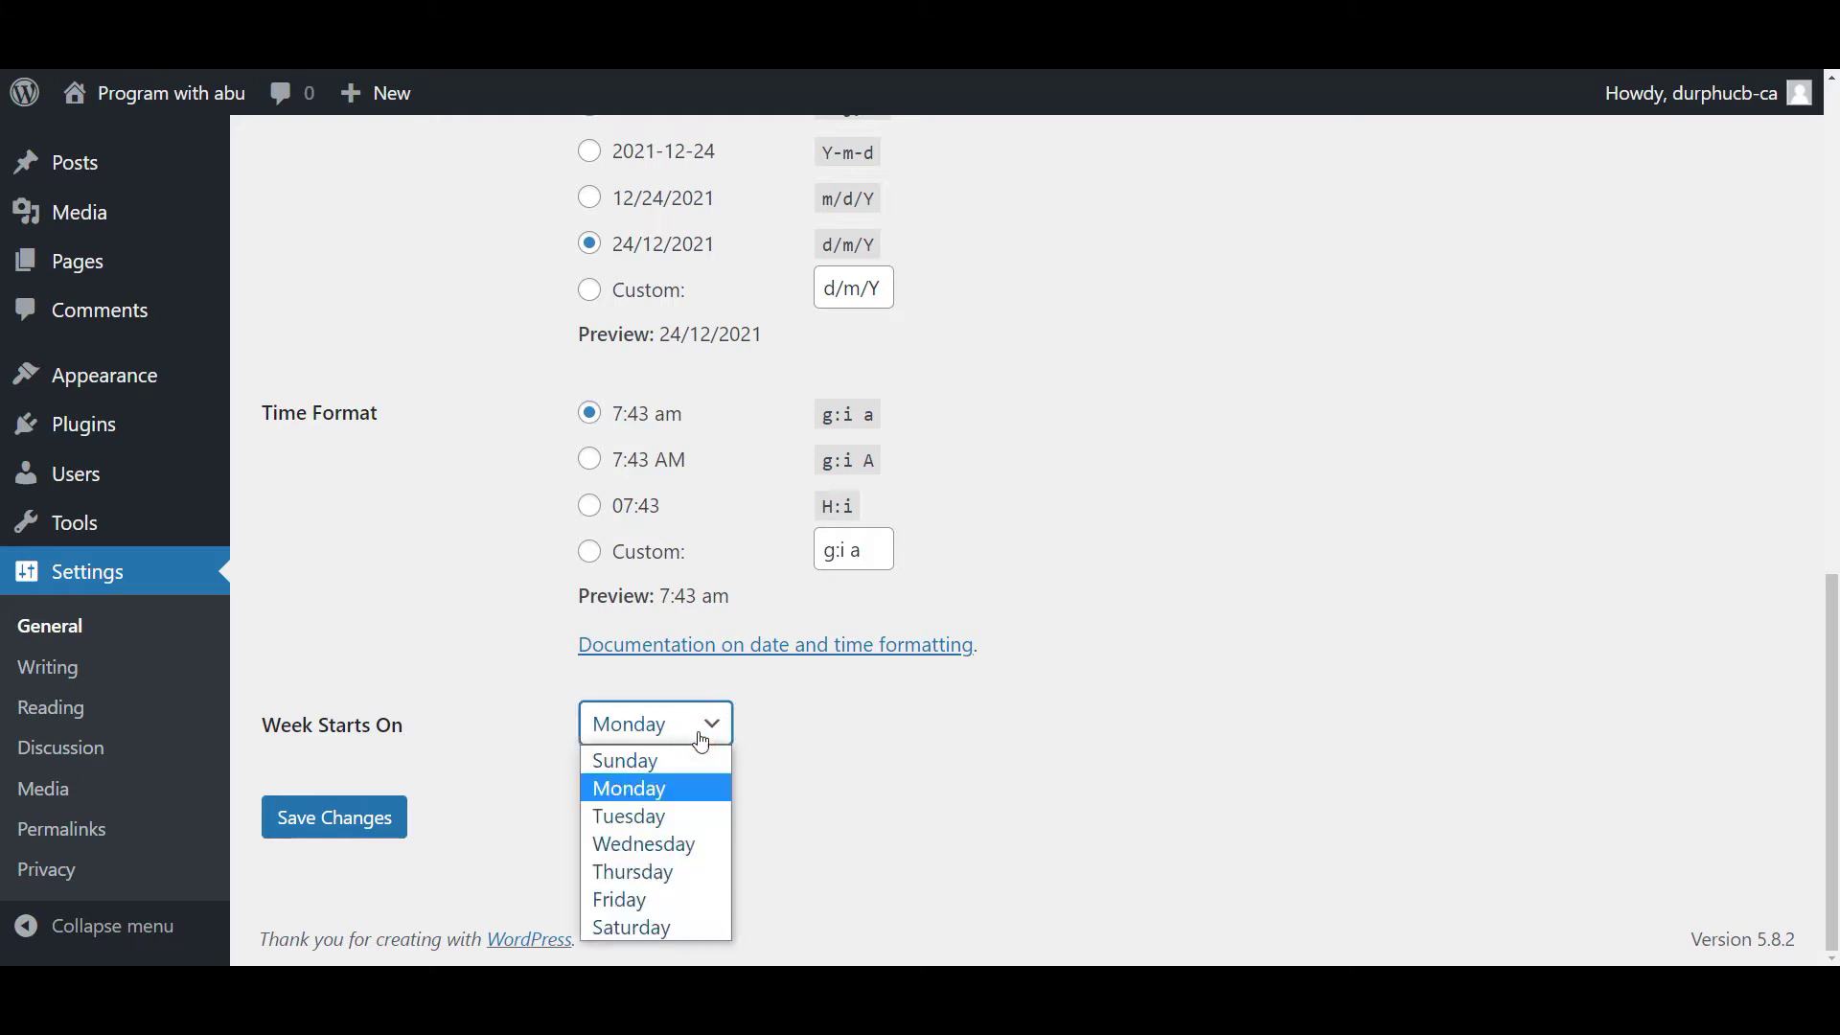
left_click(335, 826)
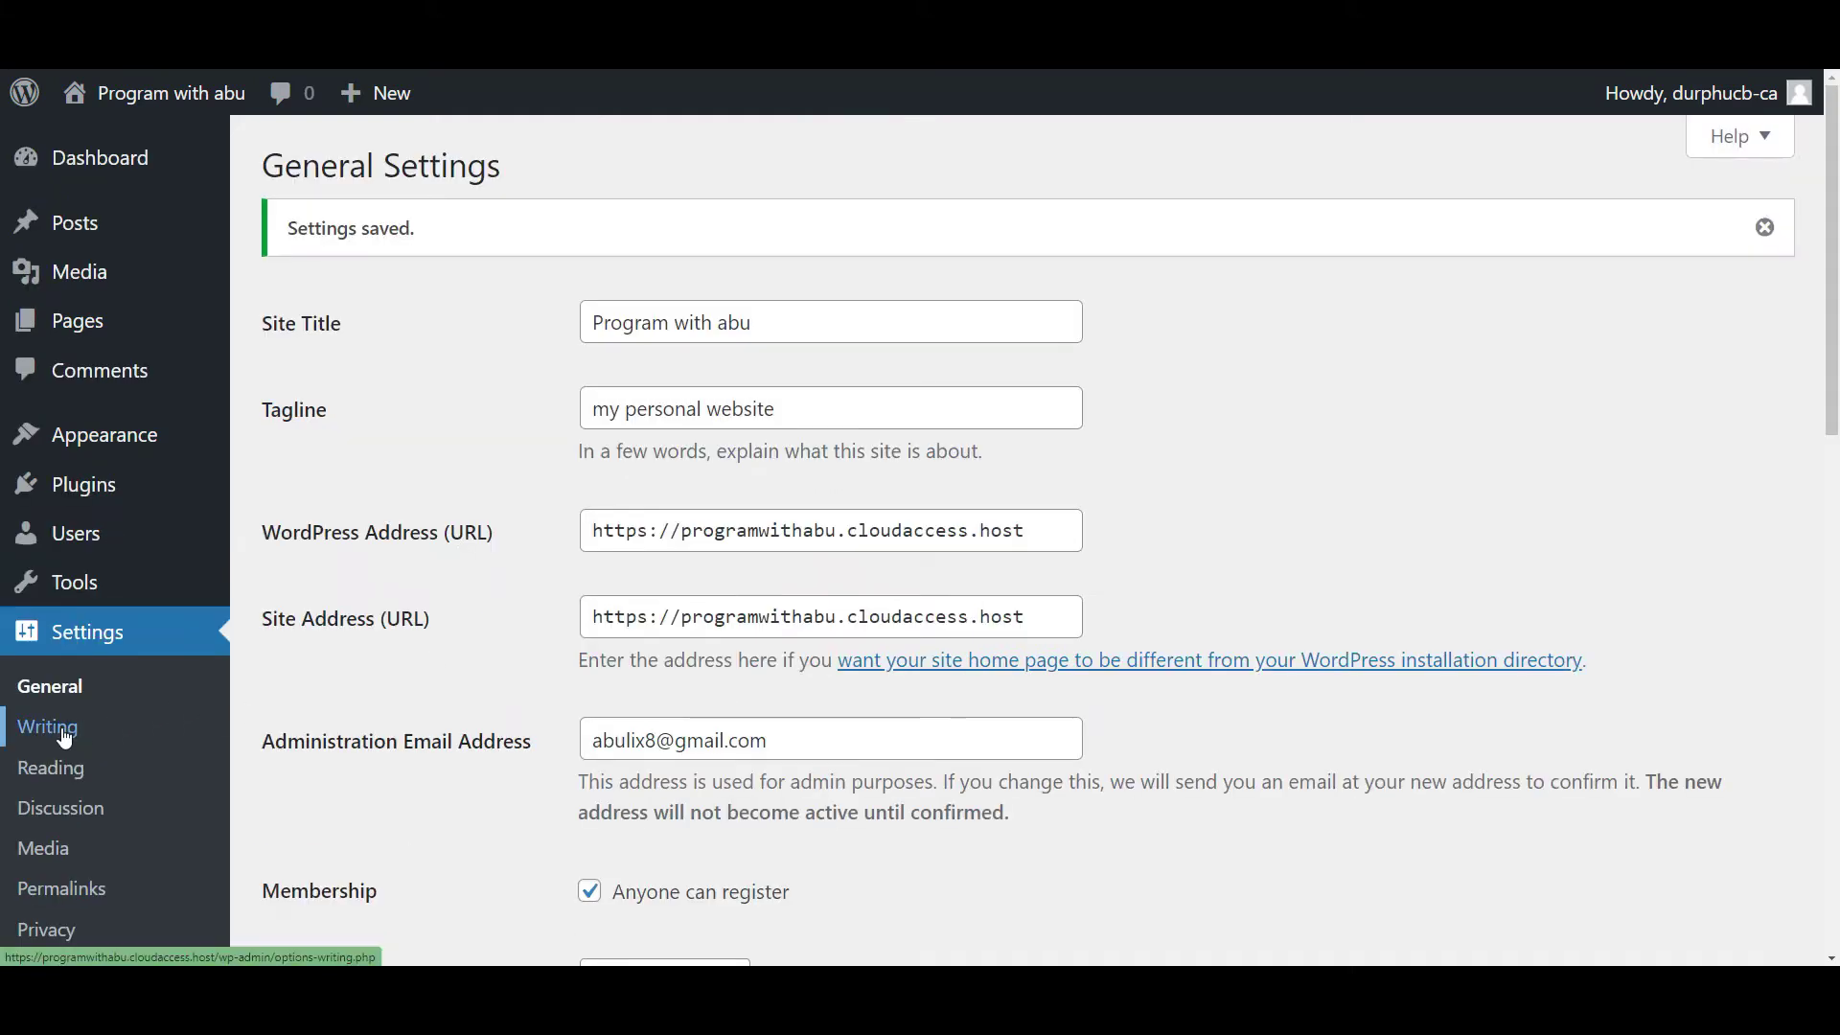
Review the writing settings and the reading settings, including homepage display and search engine visibility.
left_click(64, 739)
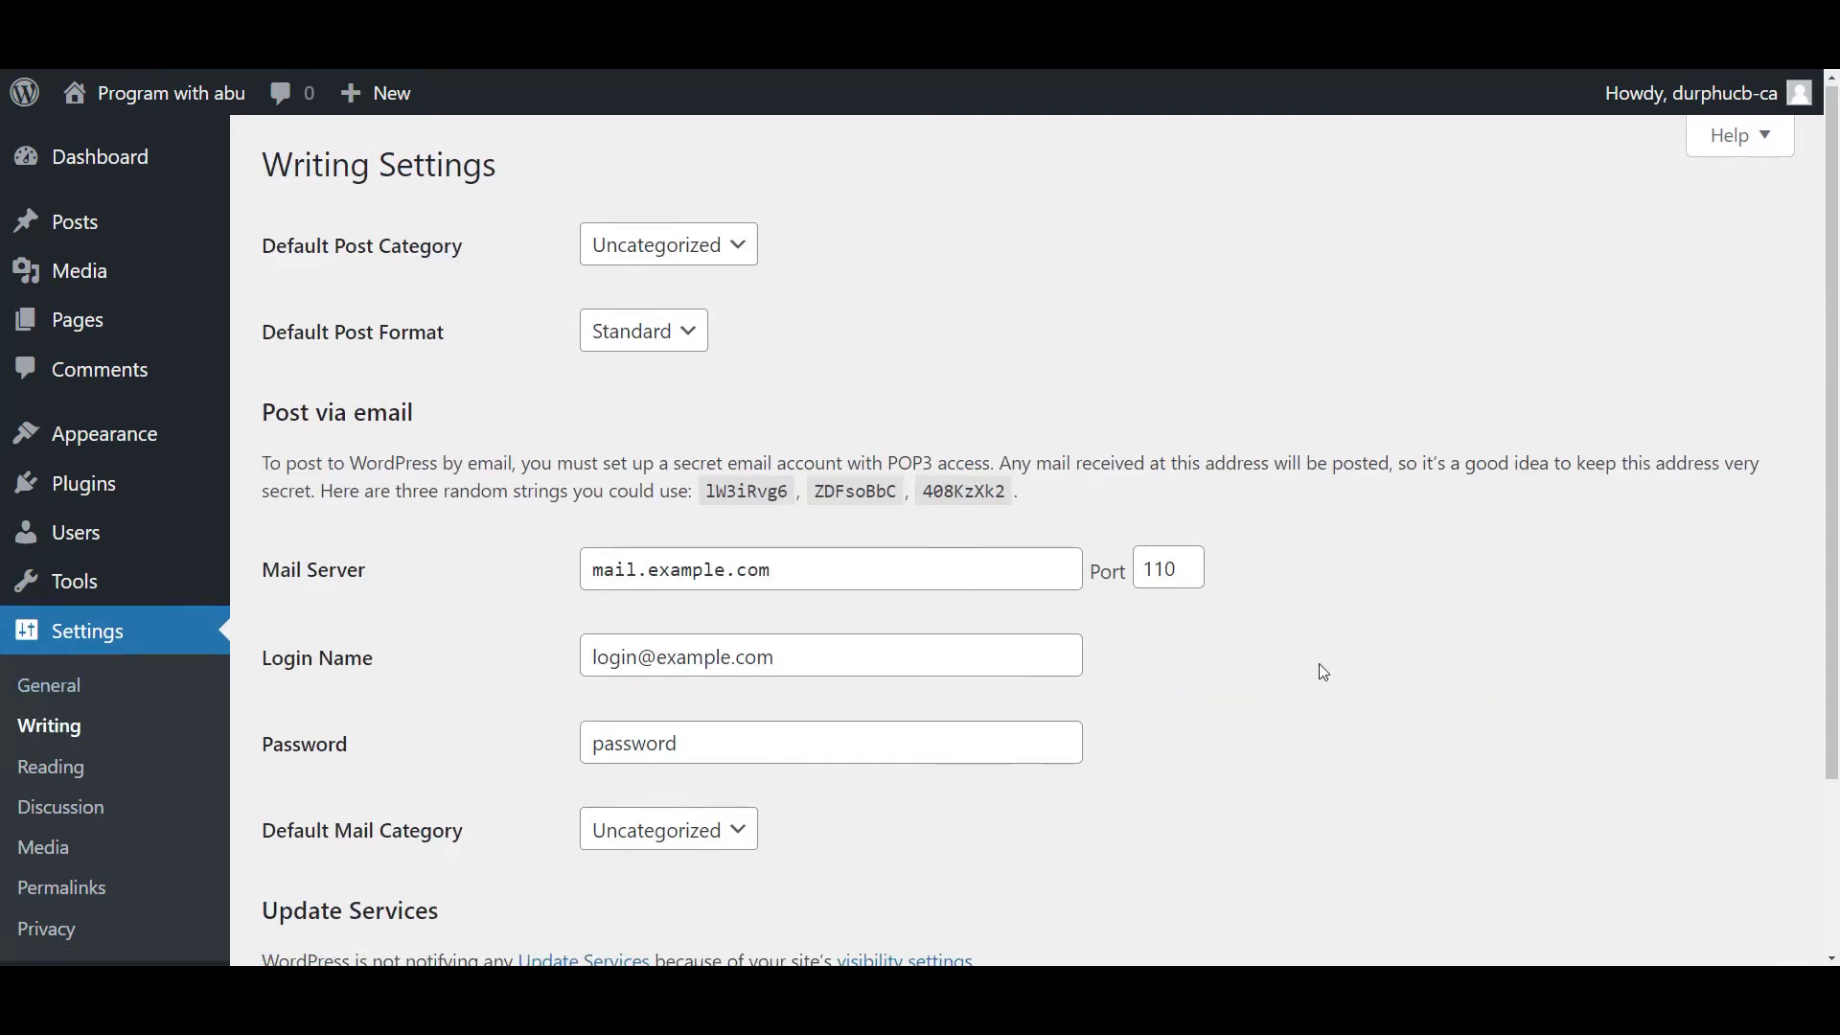
scroll(1322, 670, "down", 2)
scroll(1322, 670, "up", 2)
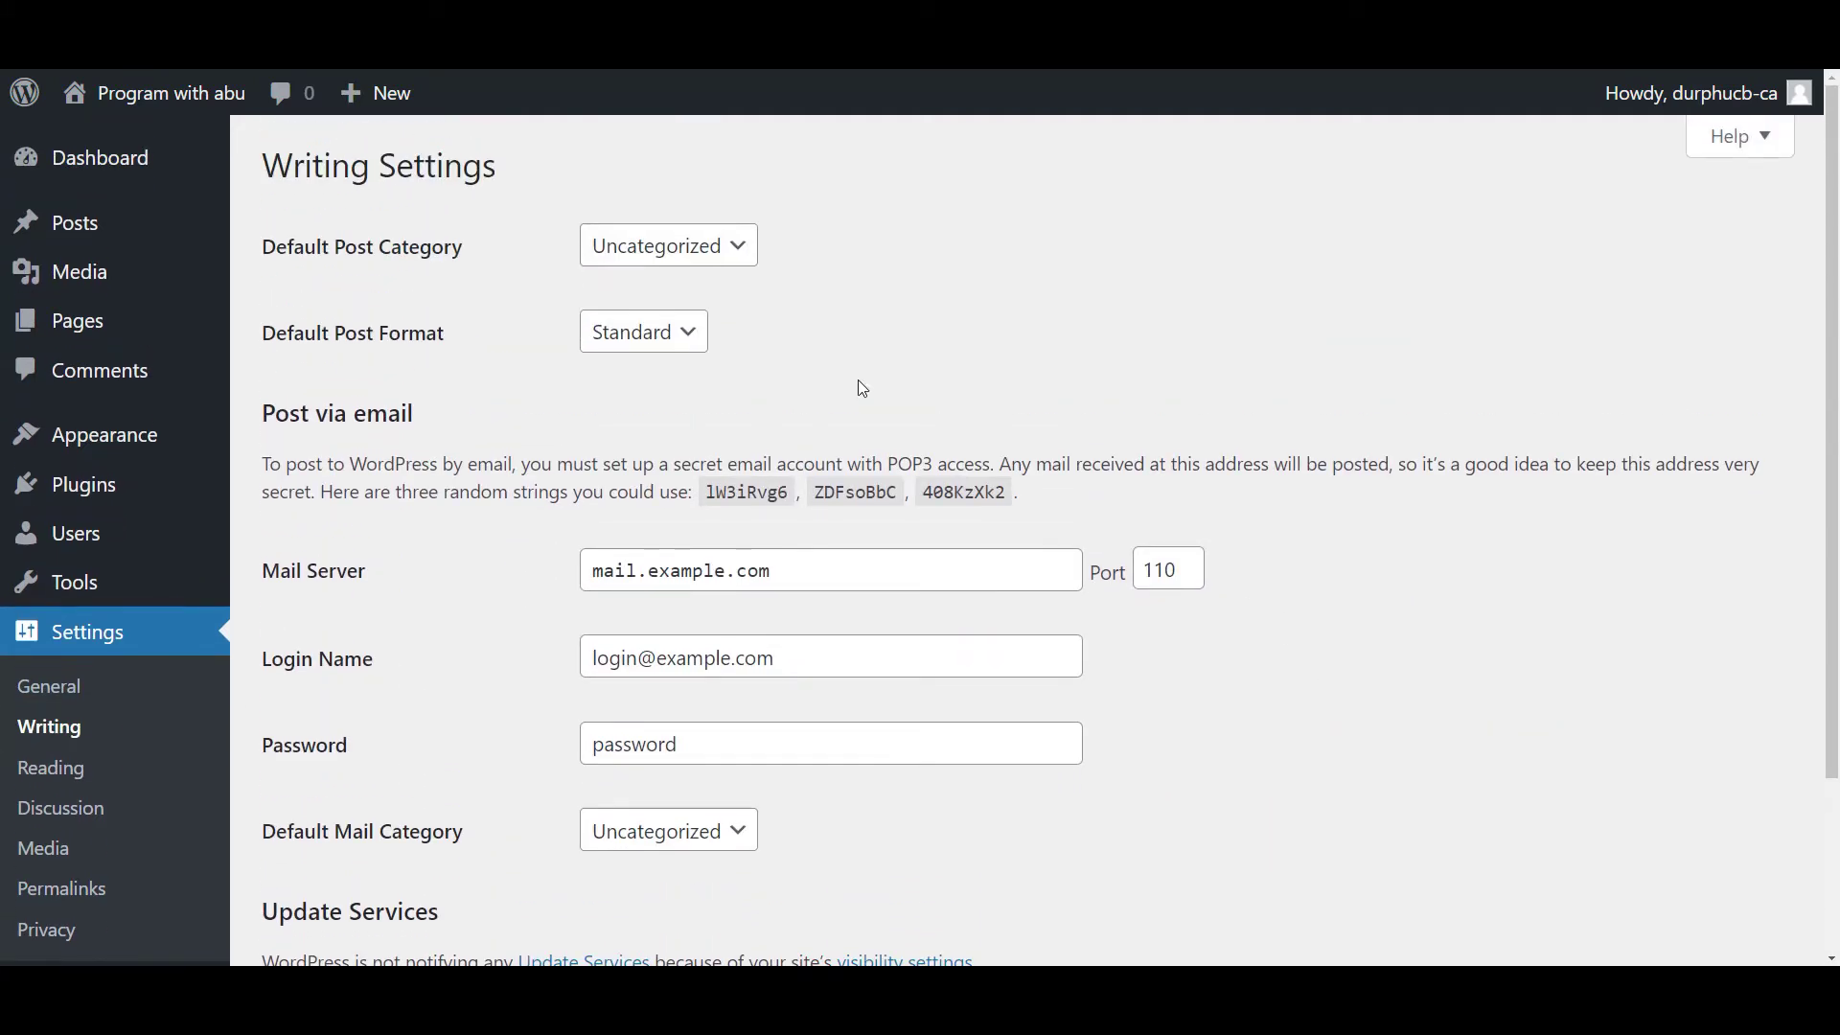
scroll(1430, 511, "down", 2)
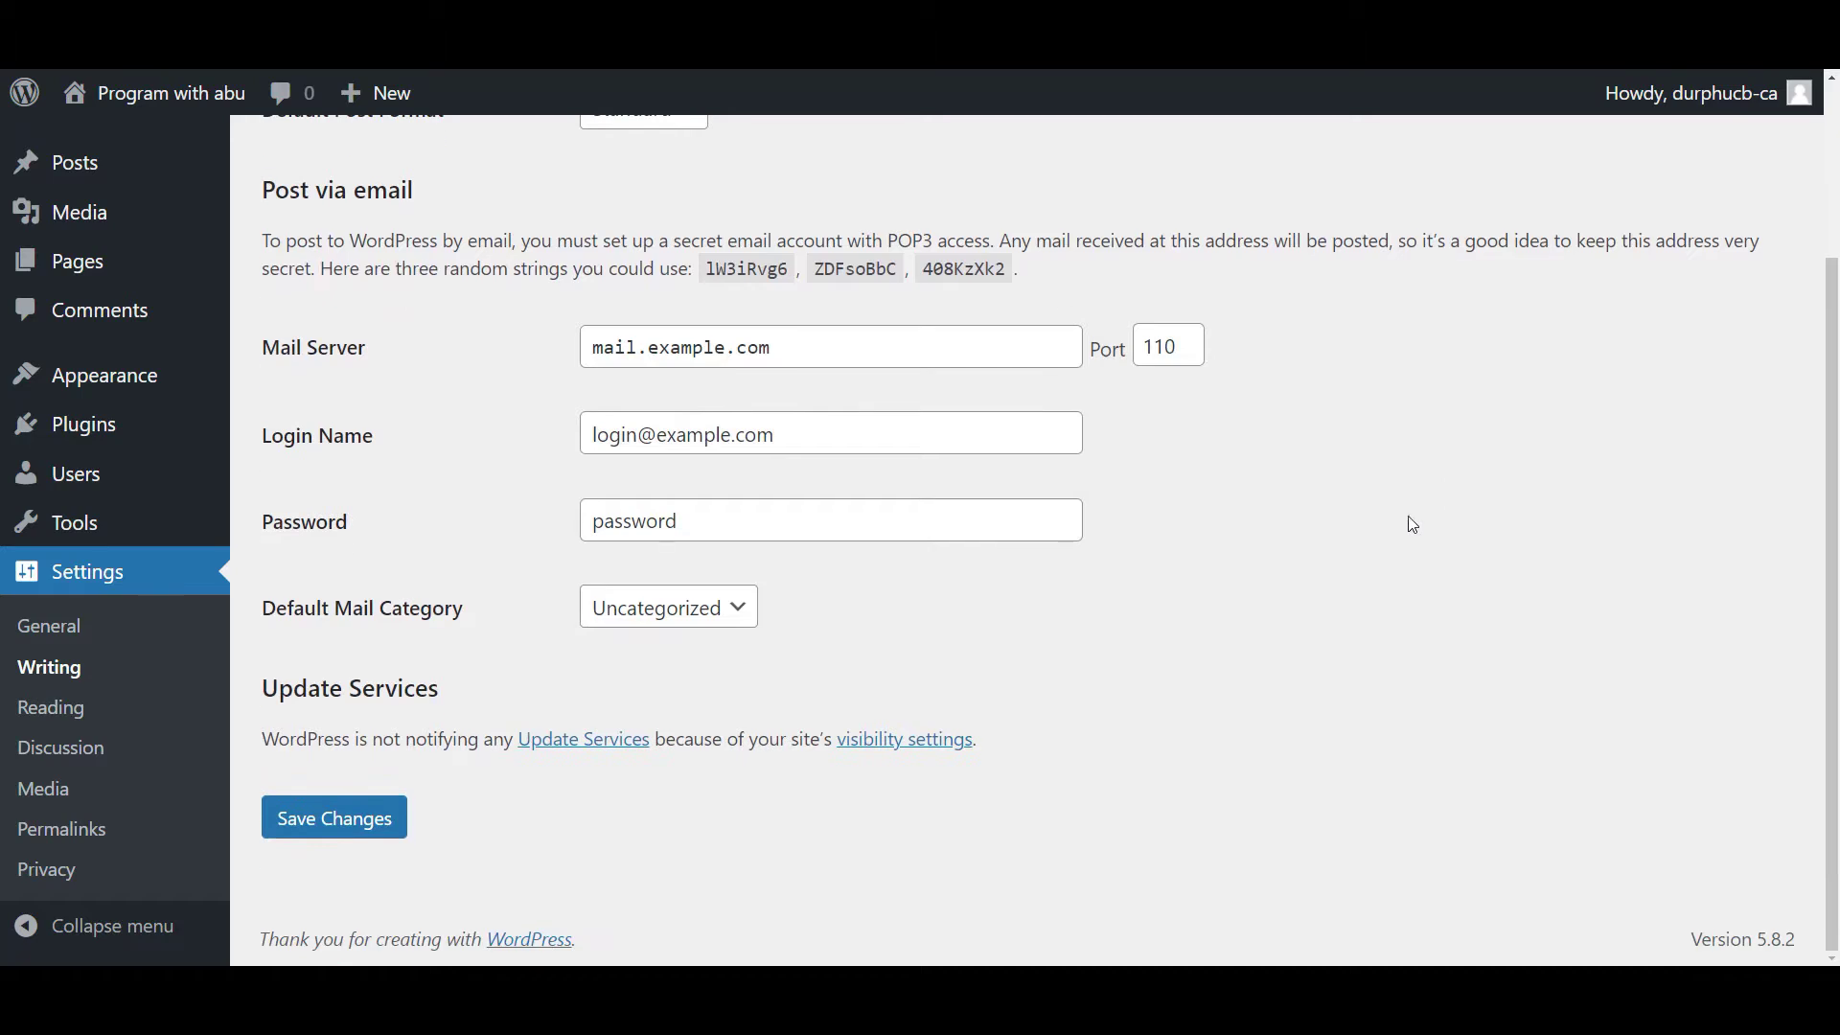
left_click(77, 706)
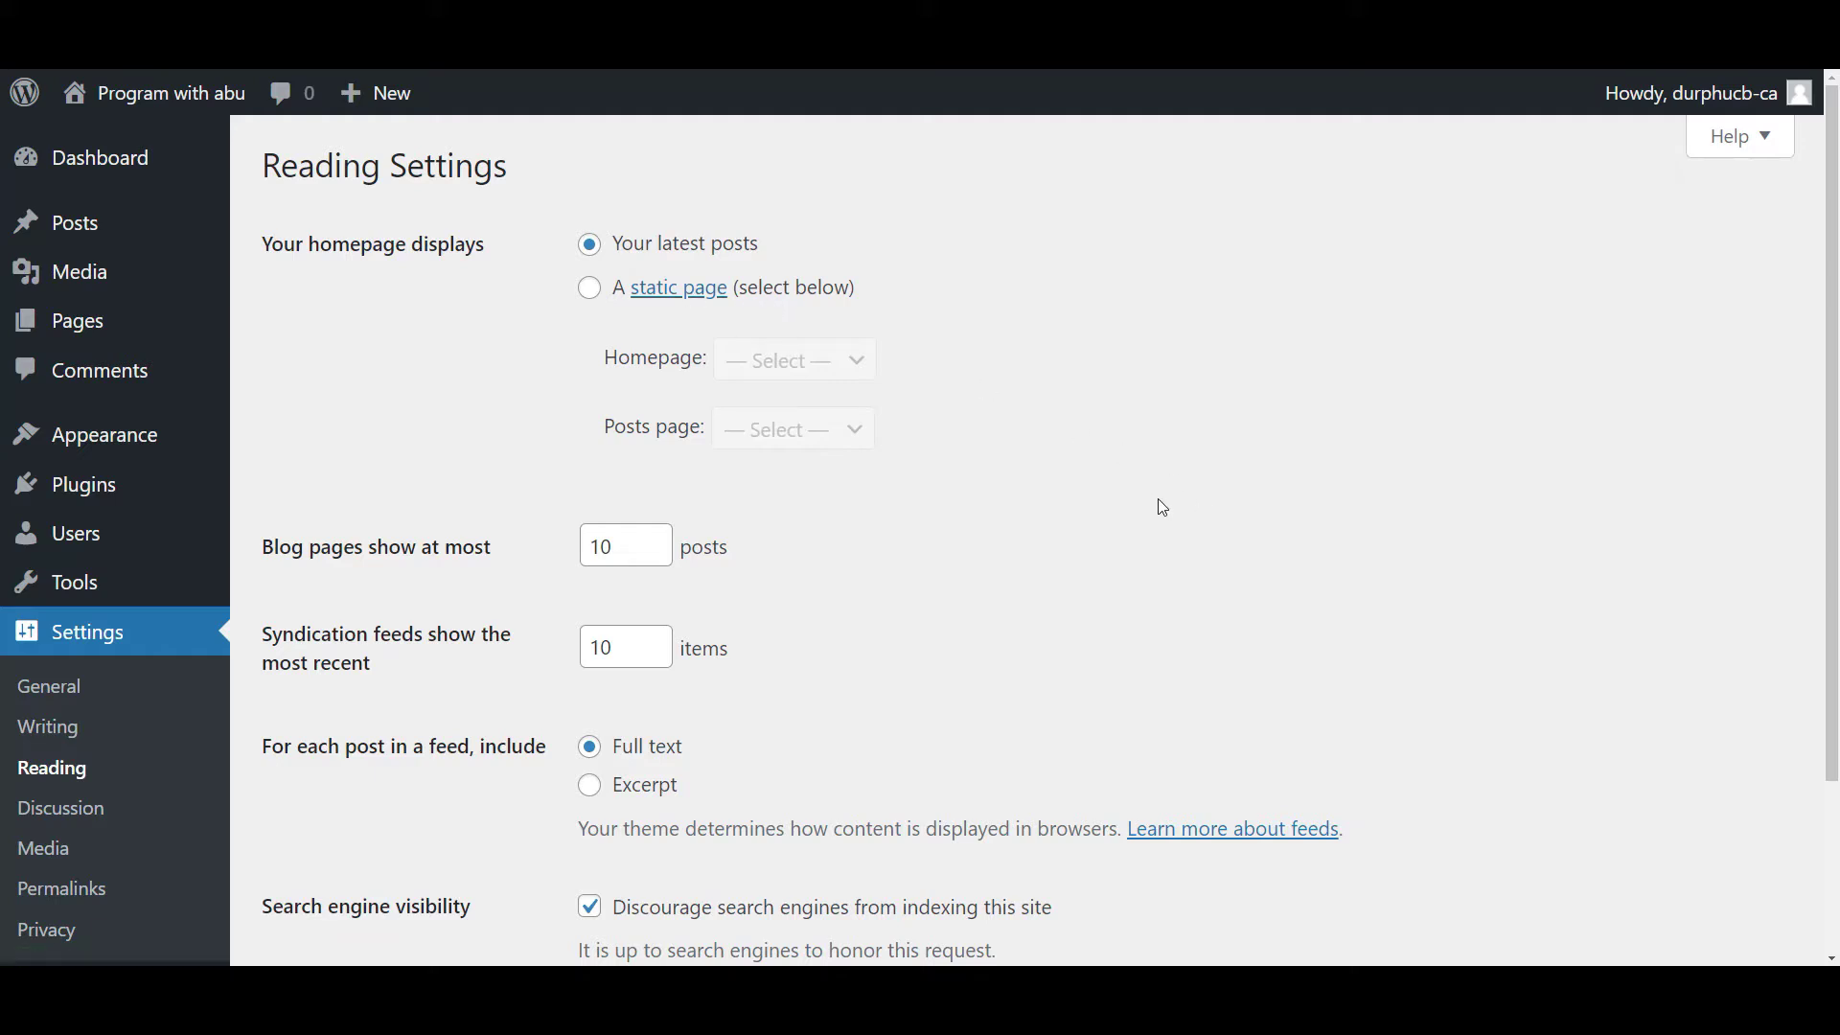
scroll(1163, 508, "down", 2)
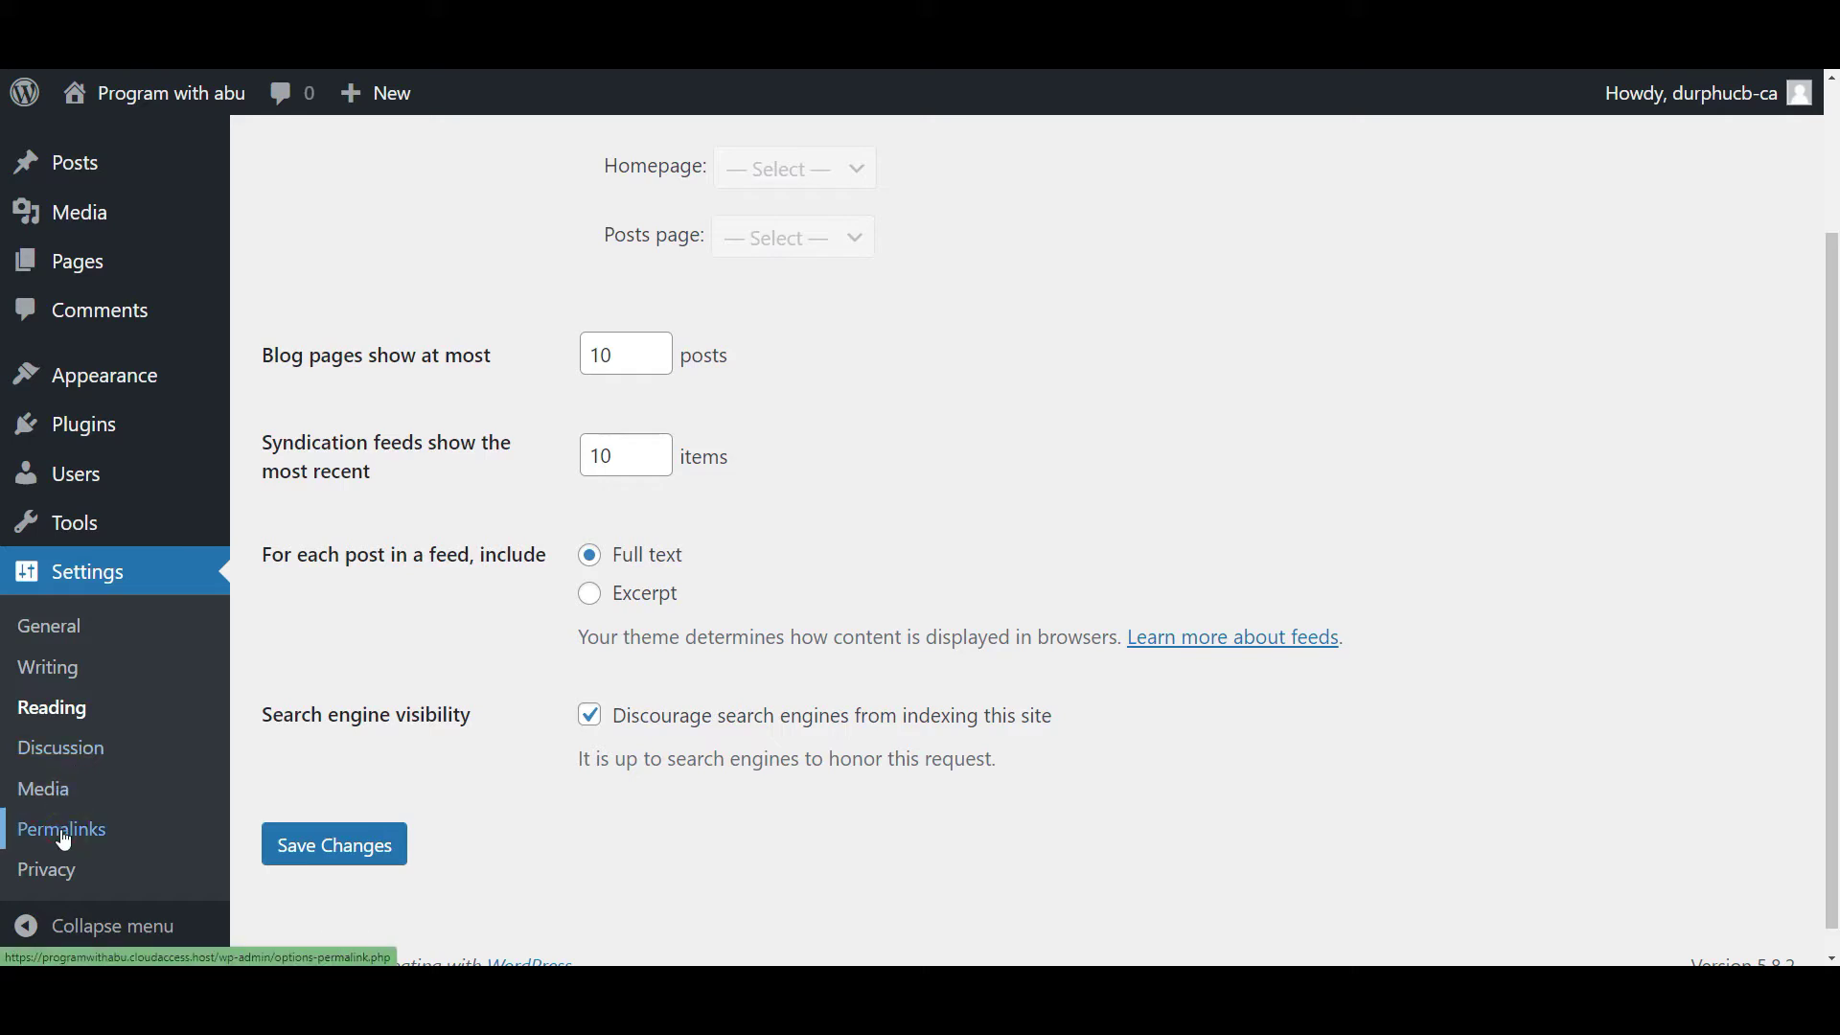
Open the permalink settings and compare the example URLs for Plain, Day and name, and Month and name.
left_click(64, 841)
scroll(1491, 367, "down", 1)
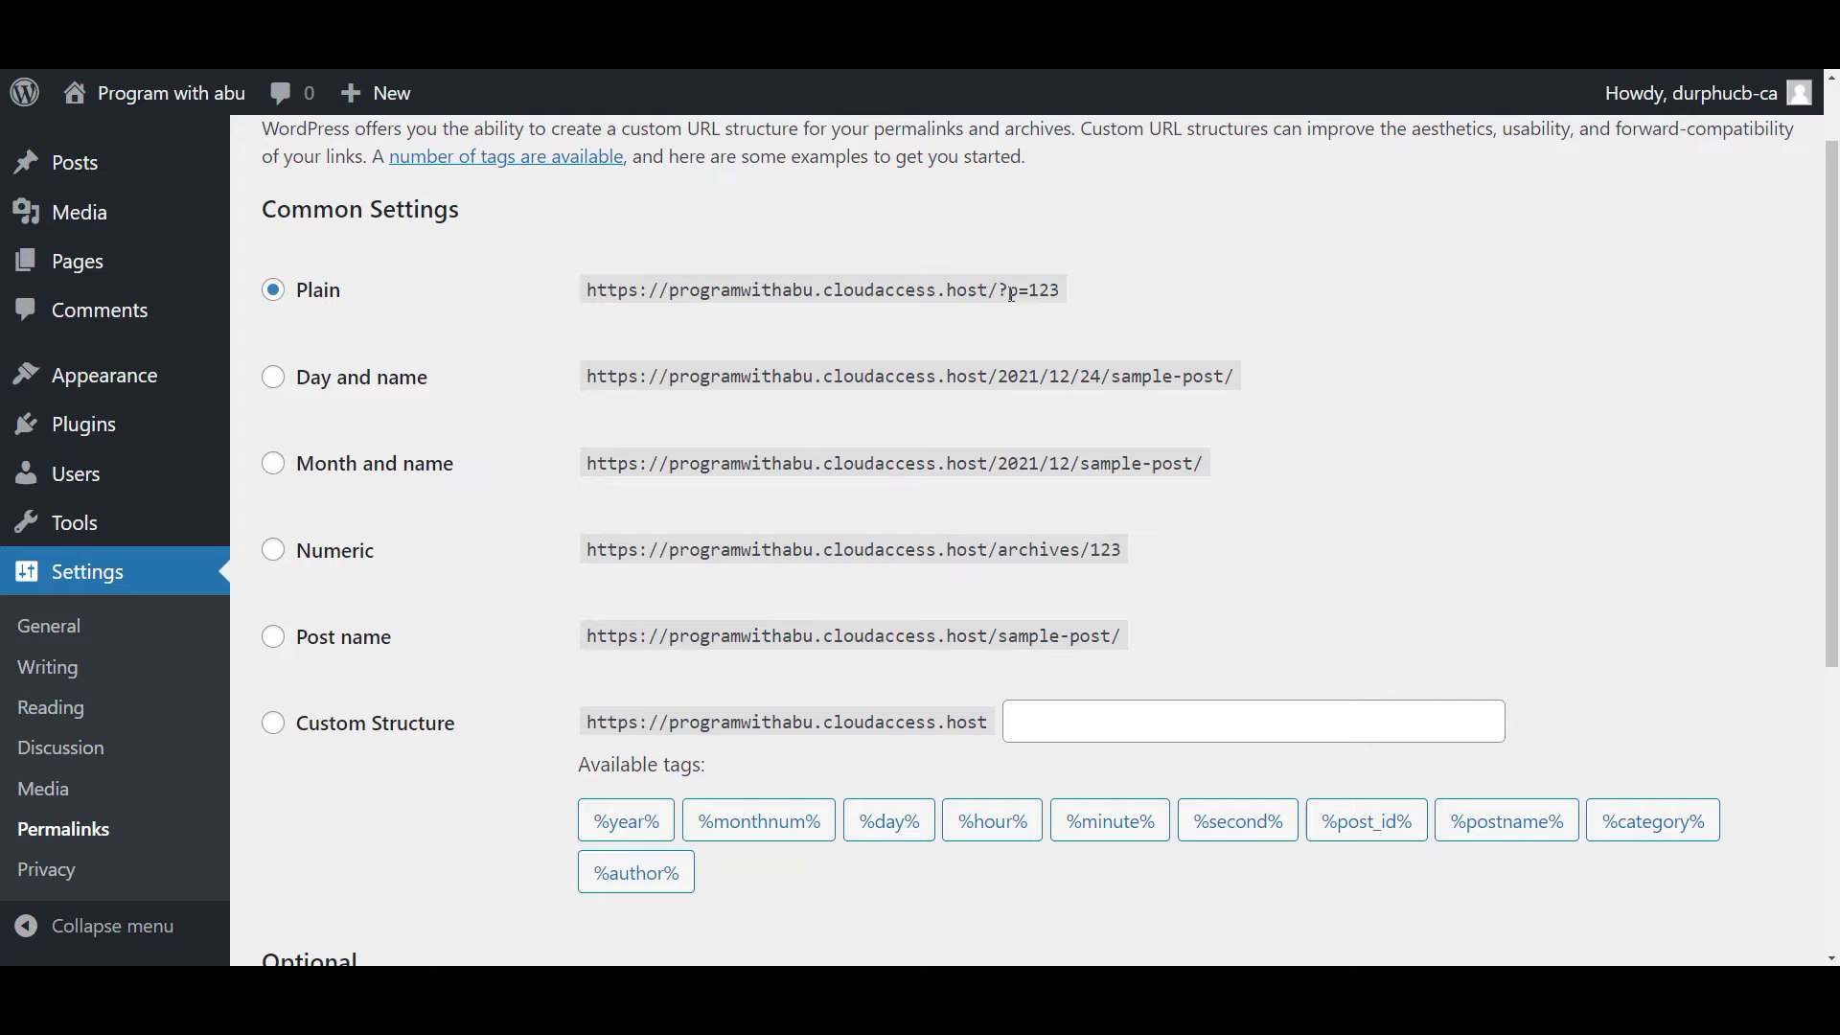
left_click_drag(1012, 291, 1098, 289)
left_click_drag(996, 375, 1104, 374)
left_click_drag(996, 462, 1102, 463)
left_click(1151, 464)
Set the permalink structure to Post name and save the permalink settings.
left_click(274, 638)
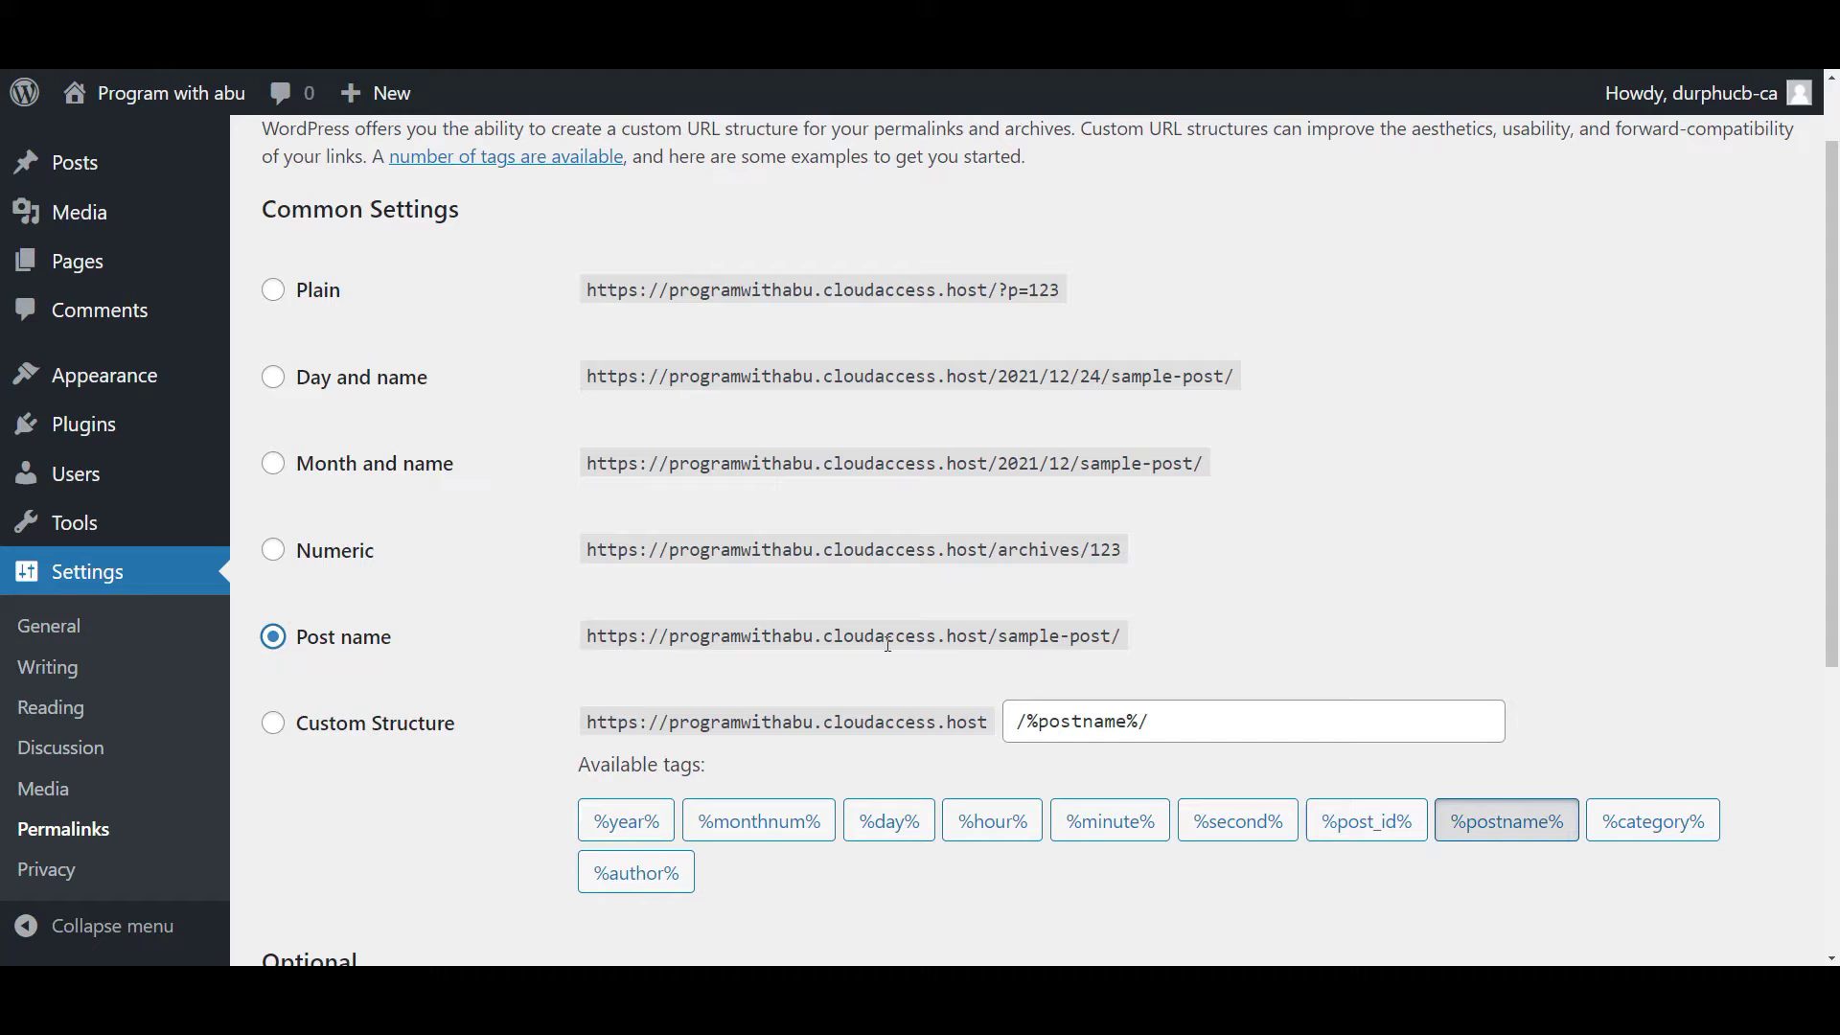
double_click(1104, 550)
left_click(986, 463)
left_click_drag(986, 463, 1061, 463)
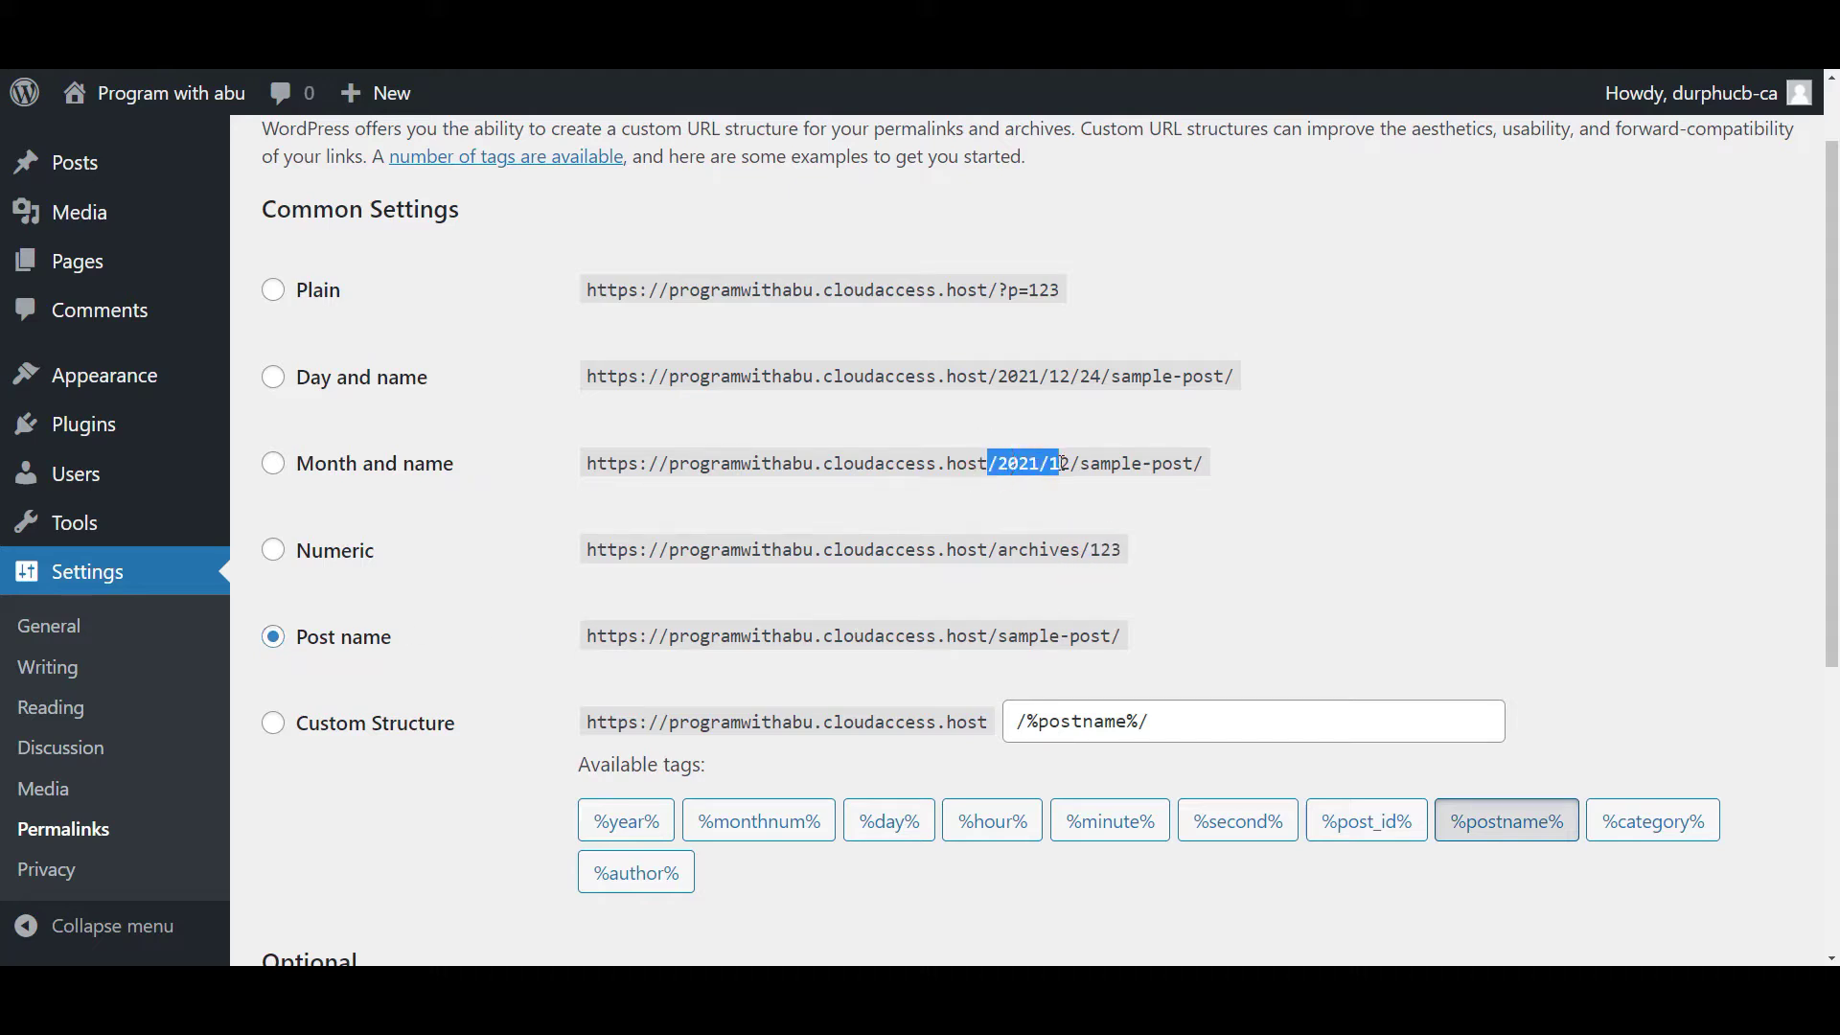
left_click(1107, 552)
left_click(273, 637)
scroll(609, 629, "down", 1)
scroll(609, 629, "down", 5)
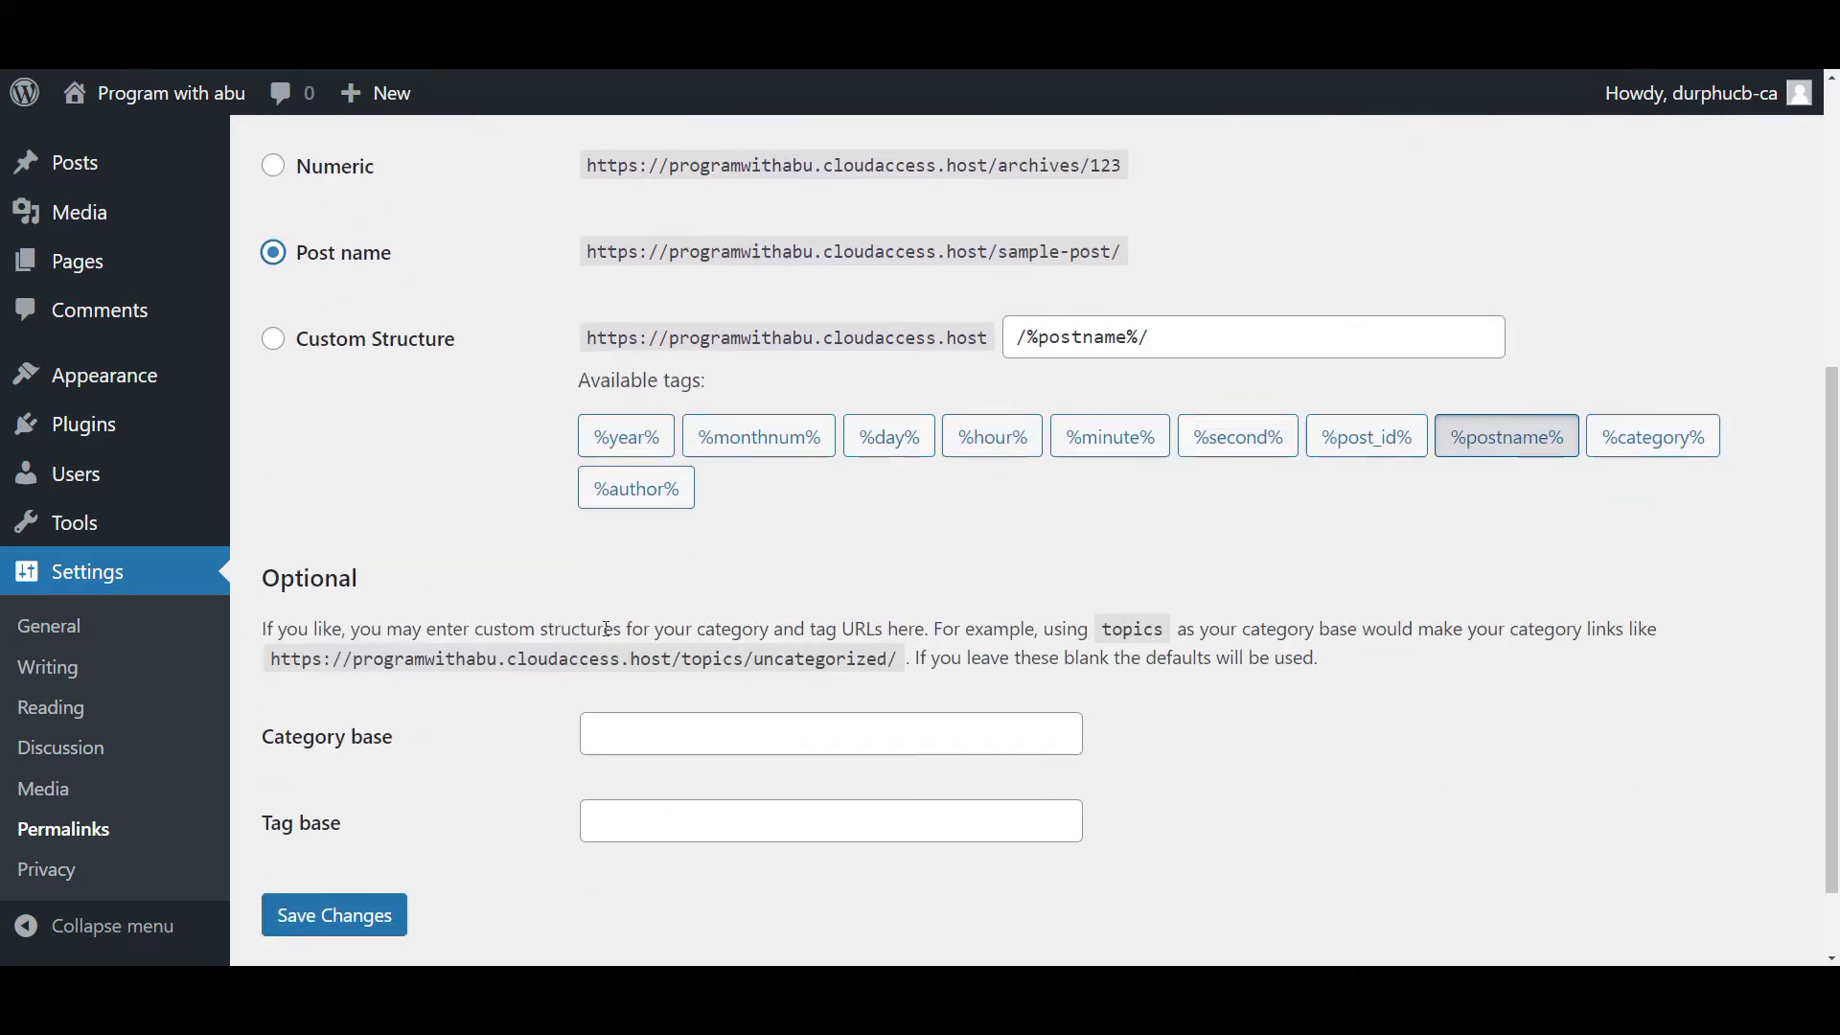
left_click(356, 822)
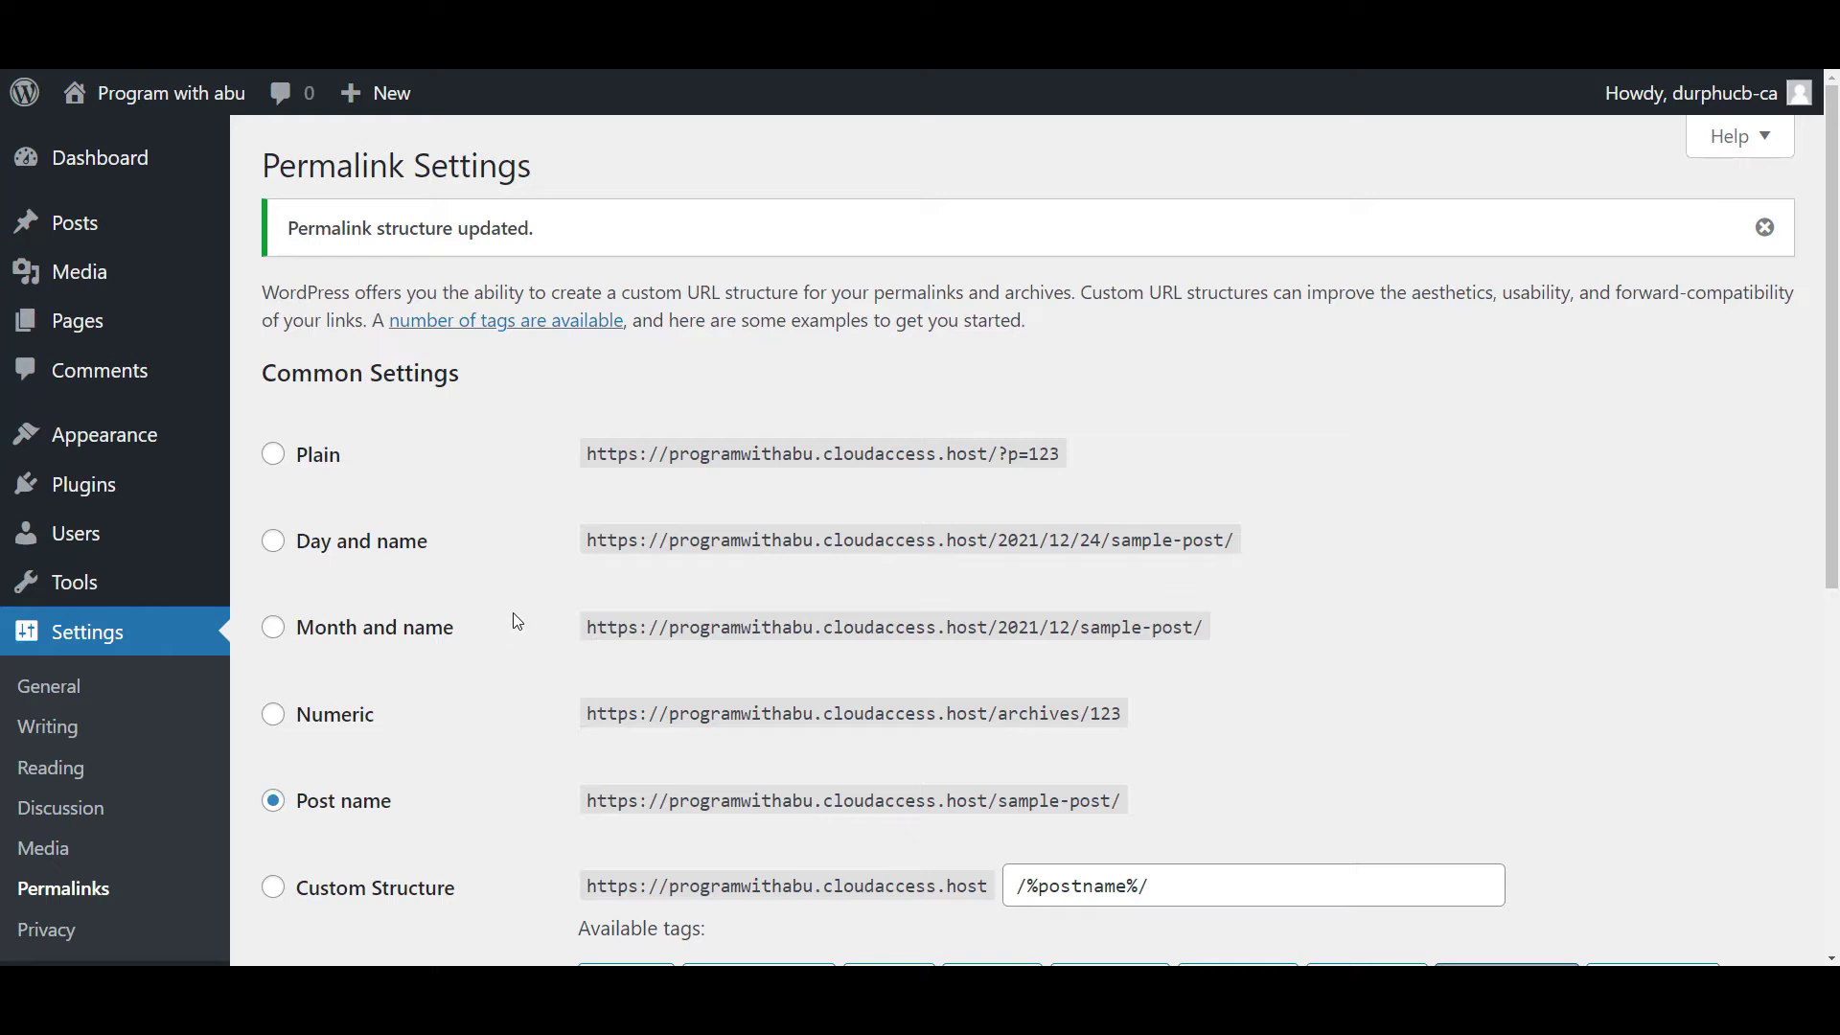
Visit the live site and look over its homepage from the title and first post down to the footer.
mouse_move(143, 102)
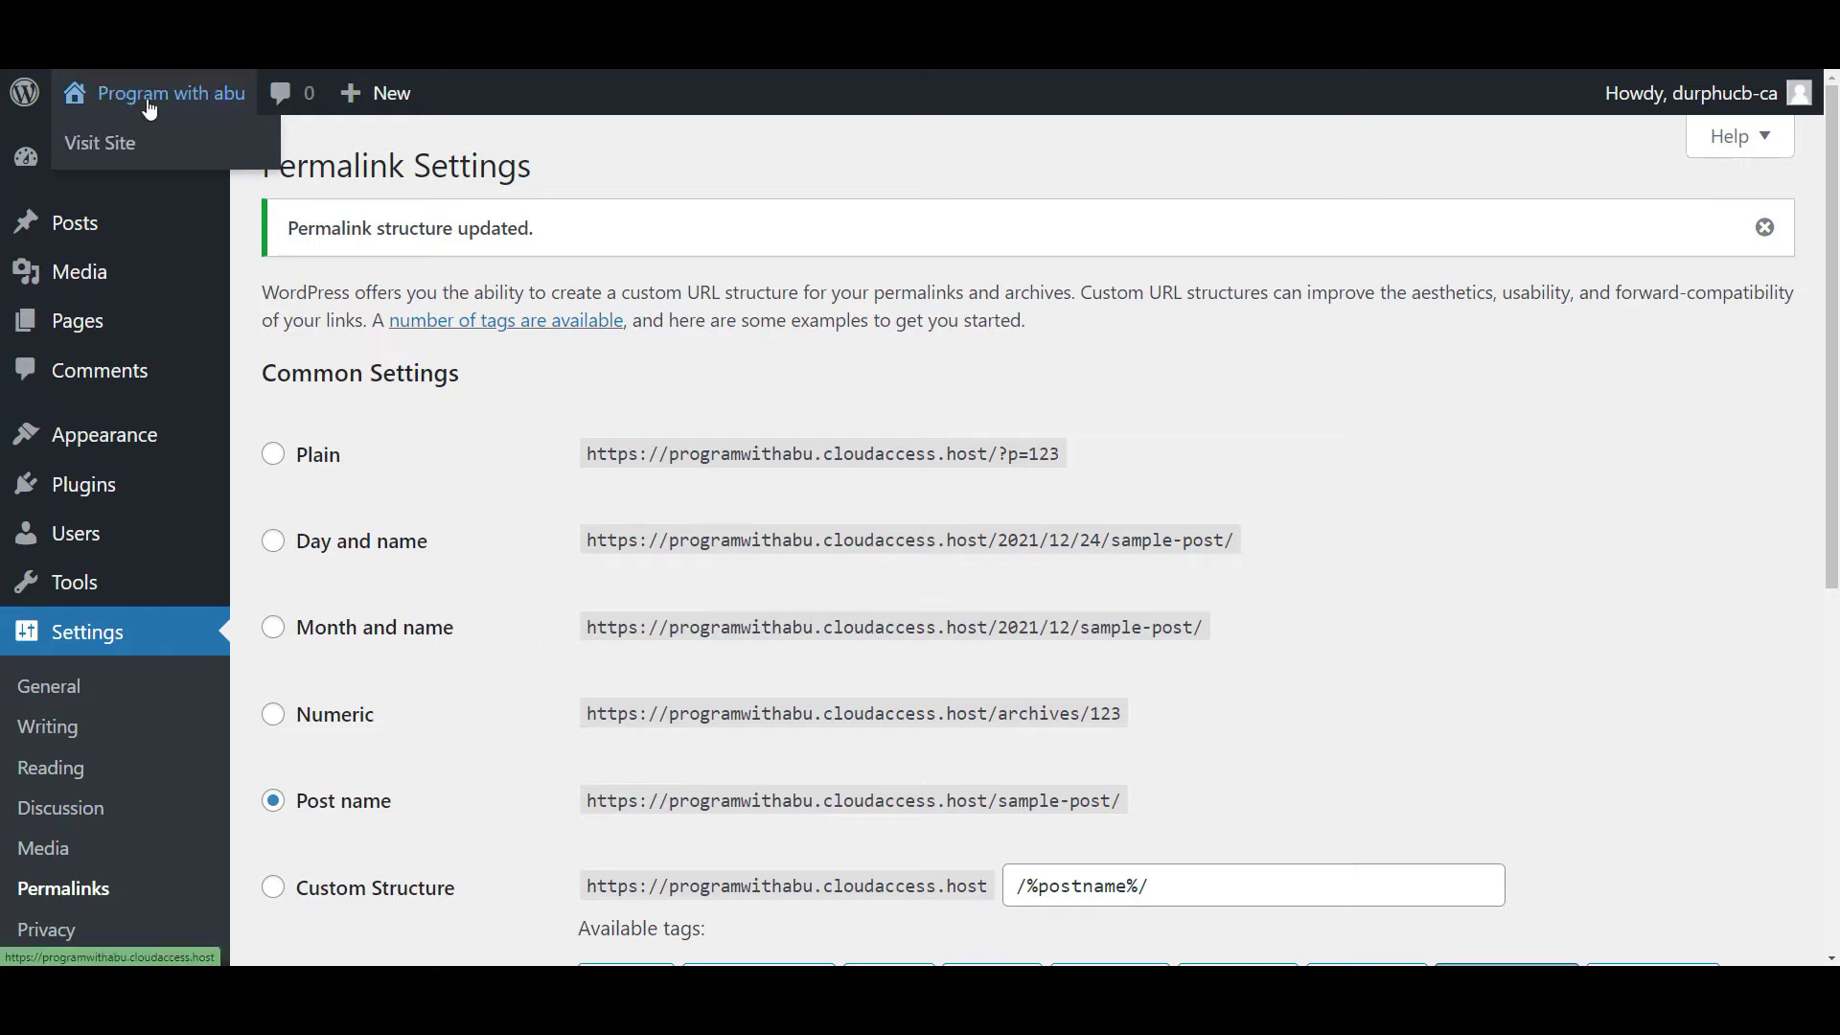
left_click(124, 152)
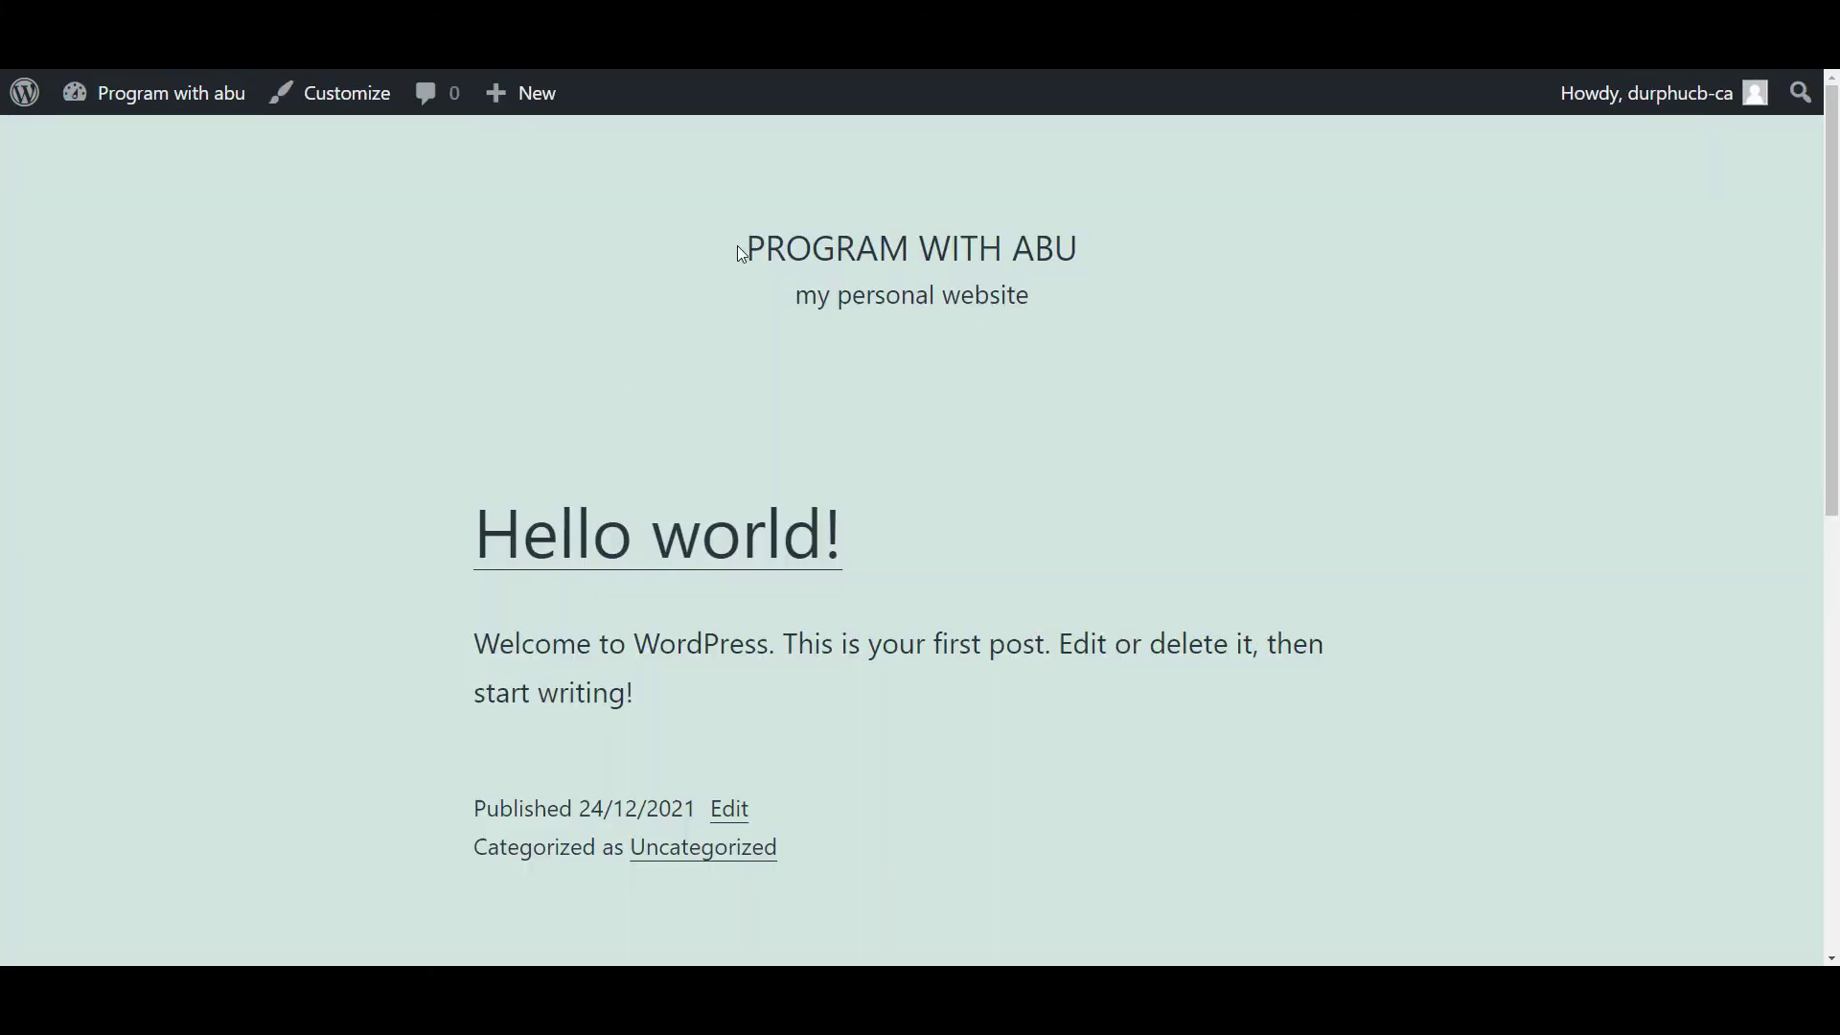
left_click_drag(750, 254, 1301, 756)
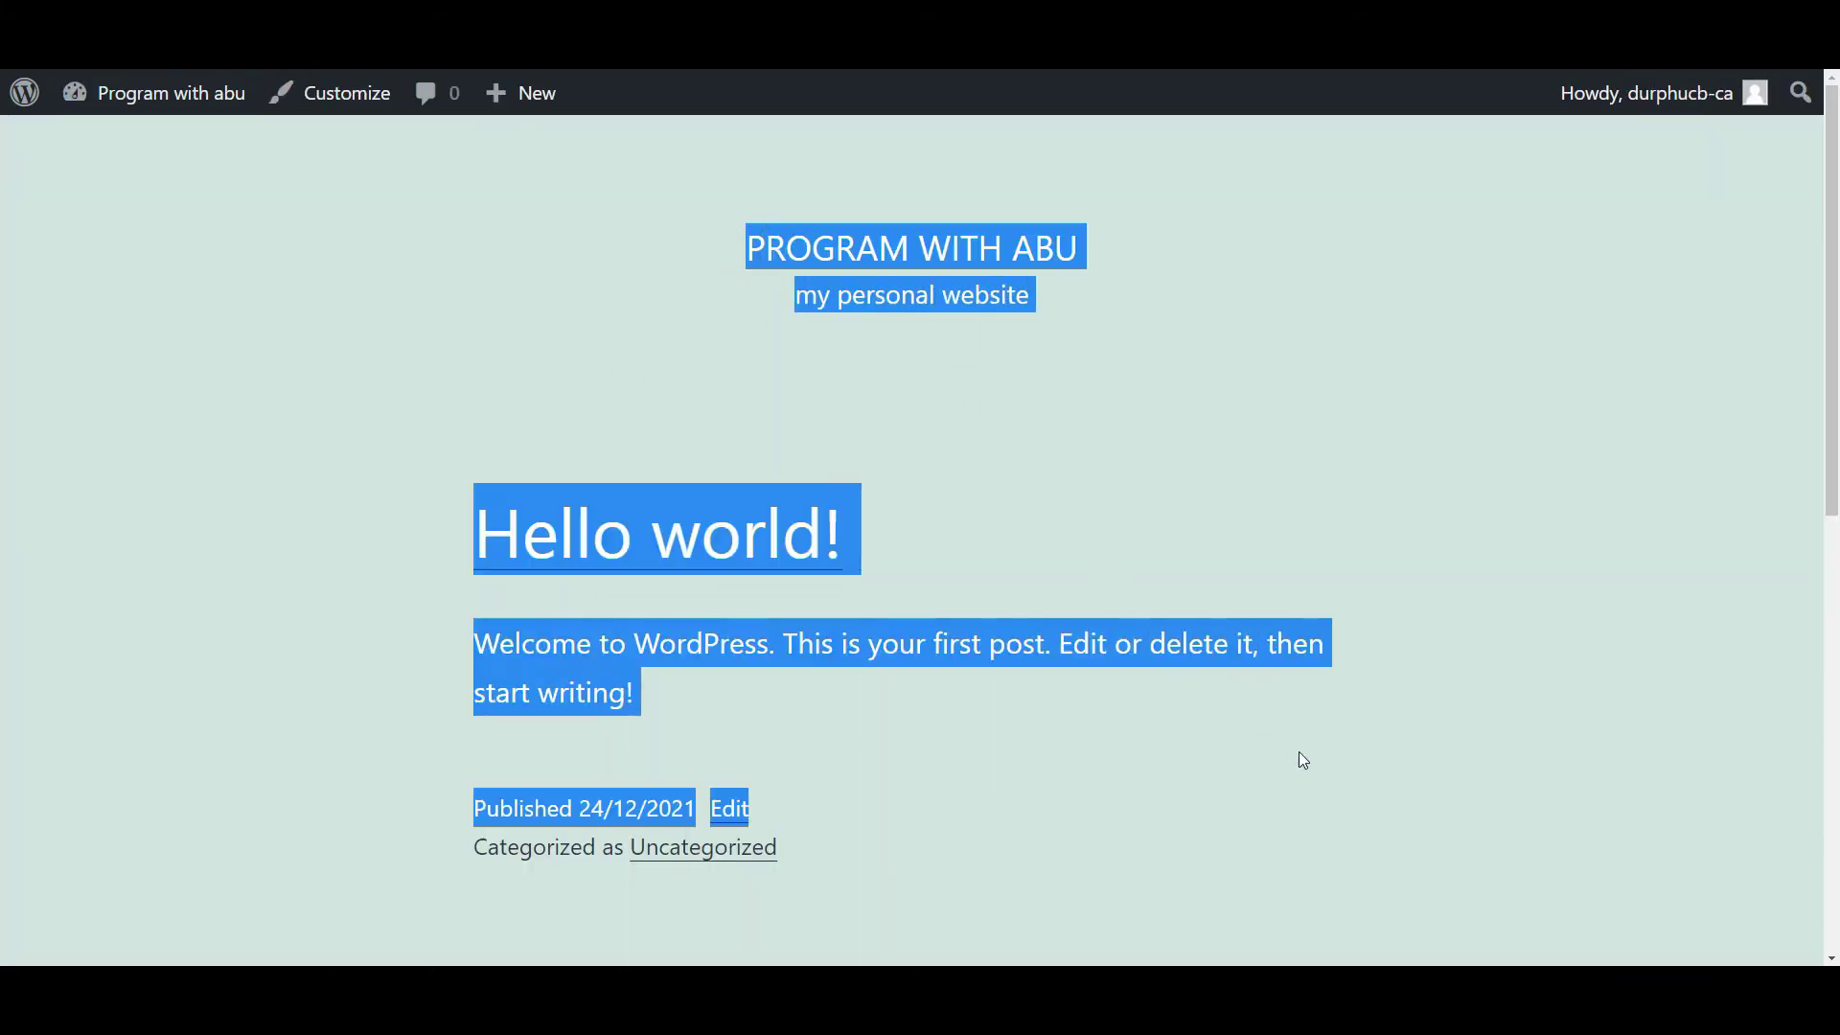
left_click(1402, 661)
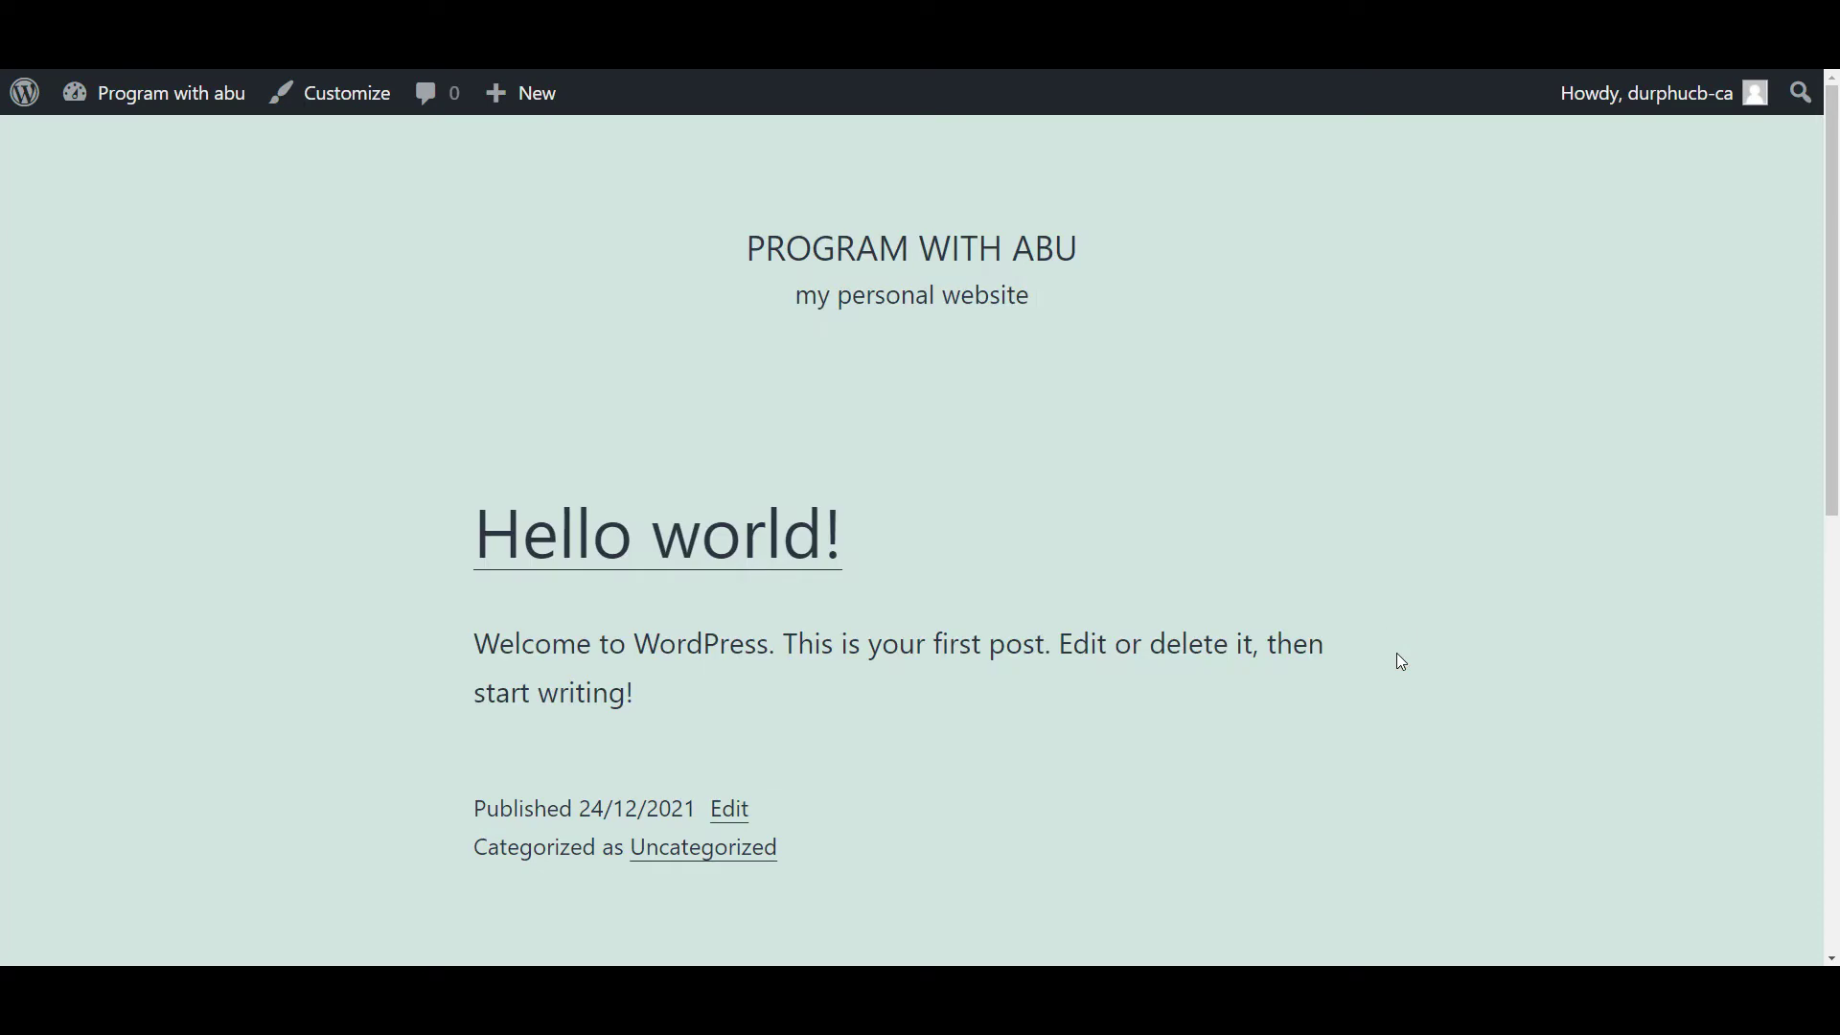
scroll(1402, 661, "down", 10)
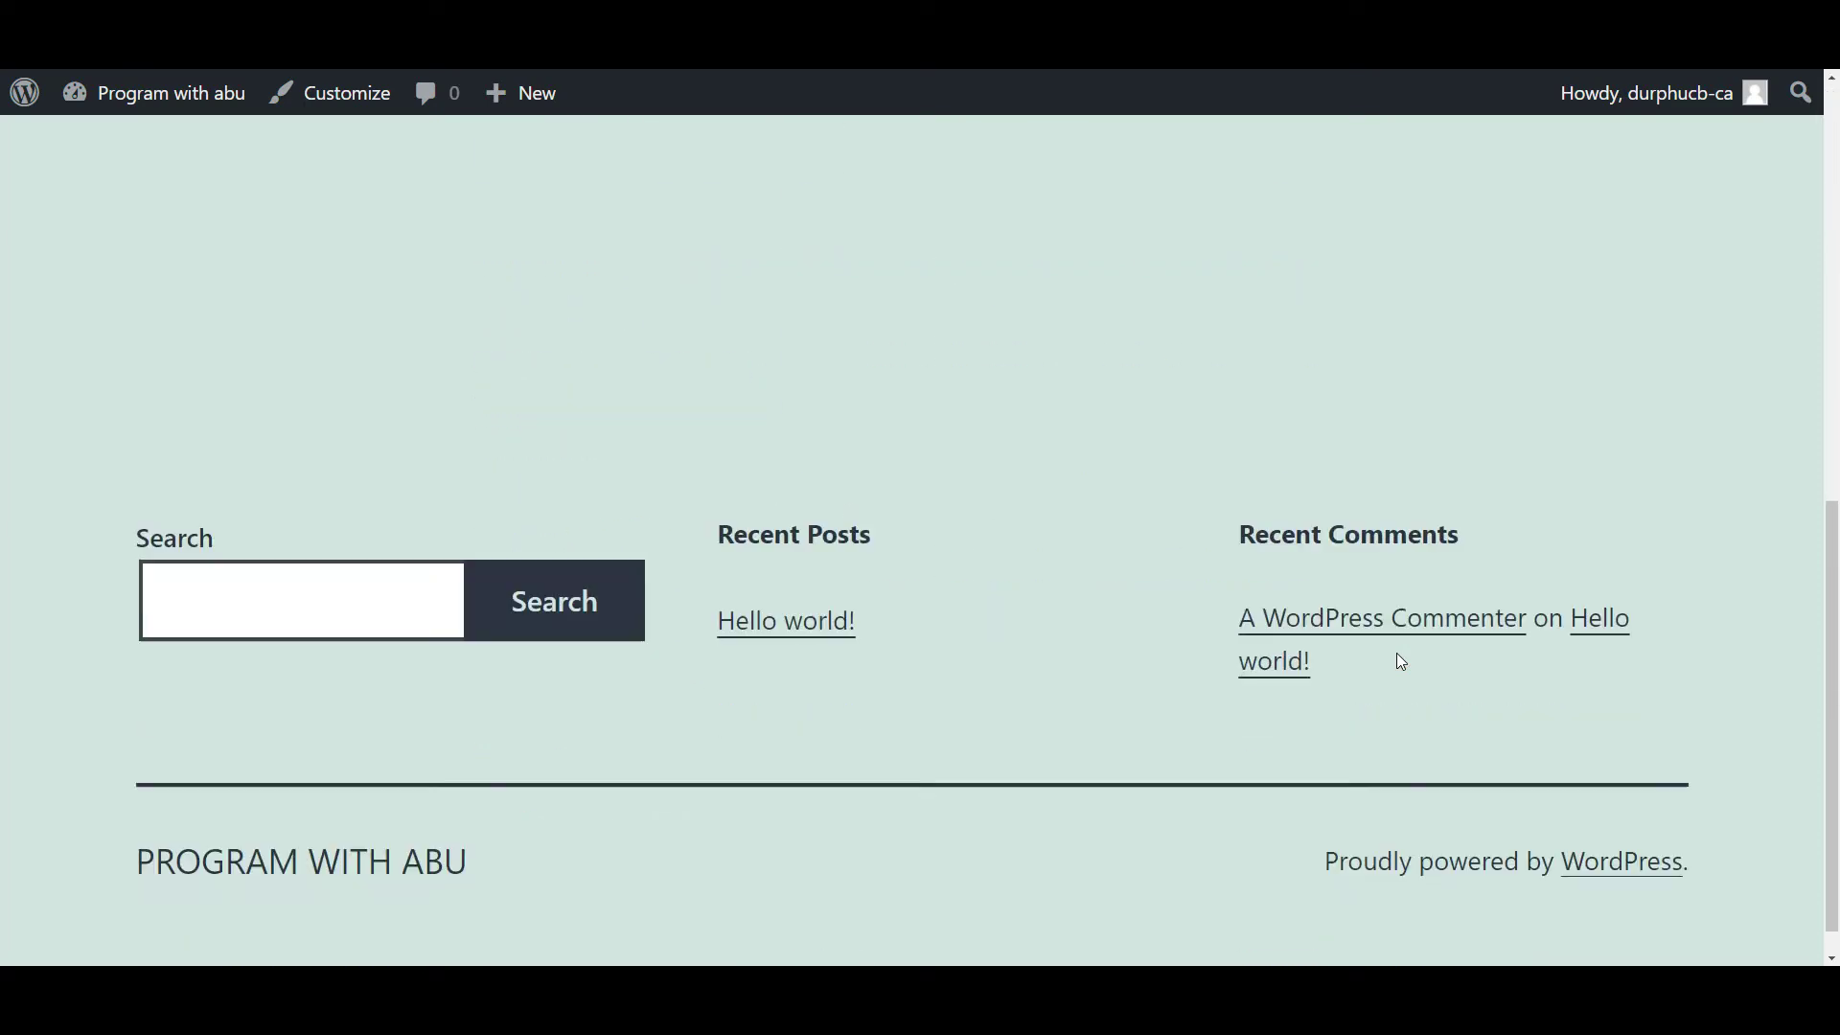
scroll(1401, 661, "up", 10)
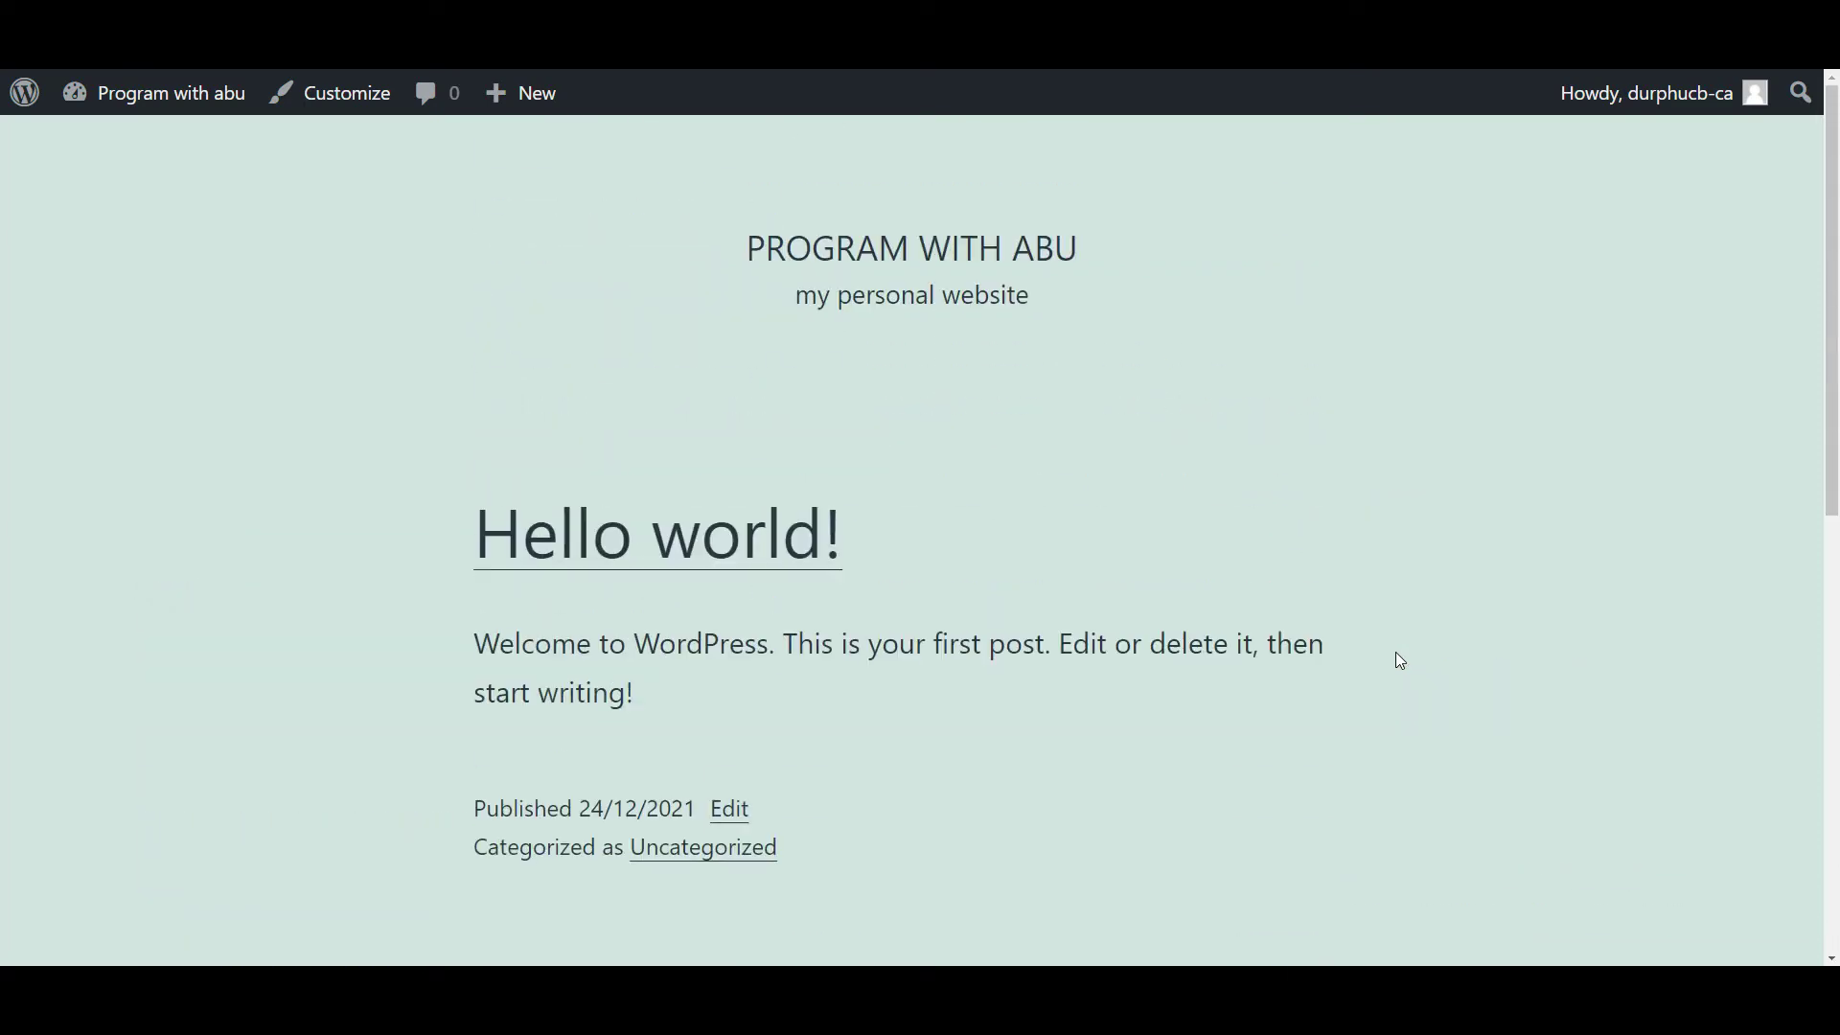
left_click_drag(748, 254, 1187, 263)
left_click(1143, 280)
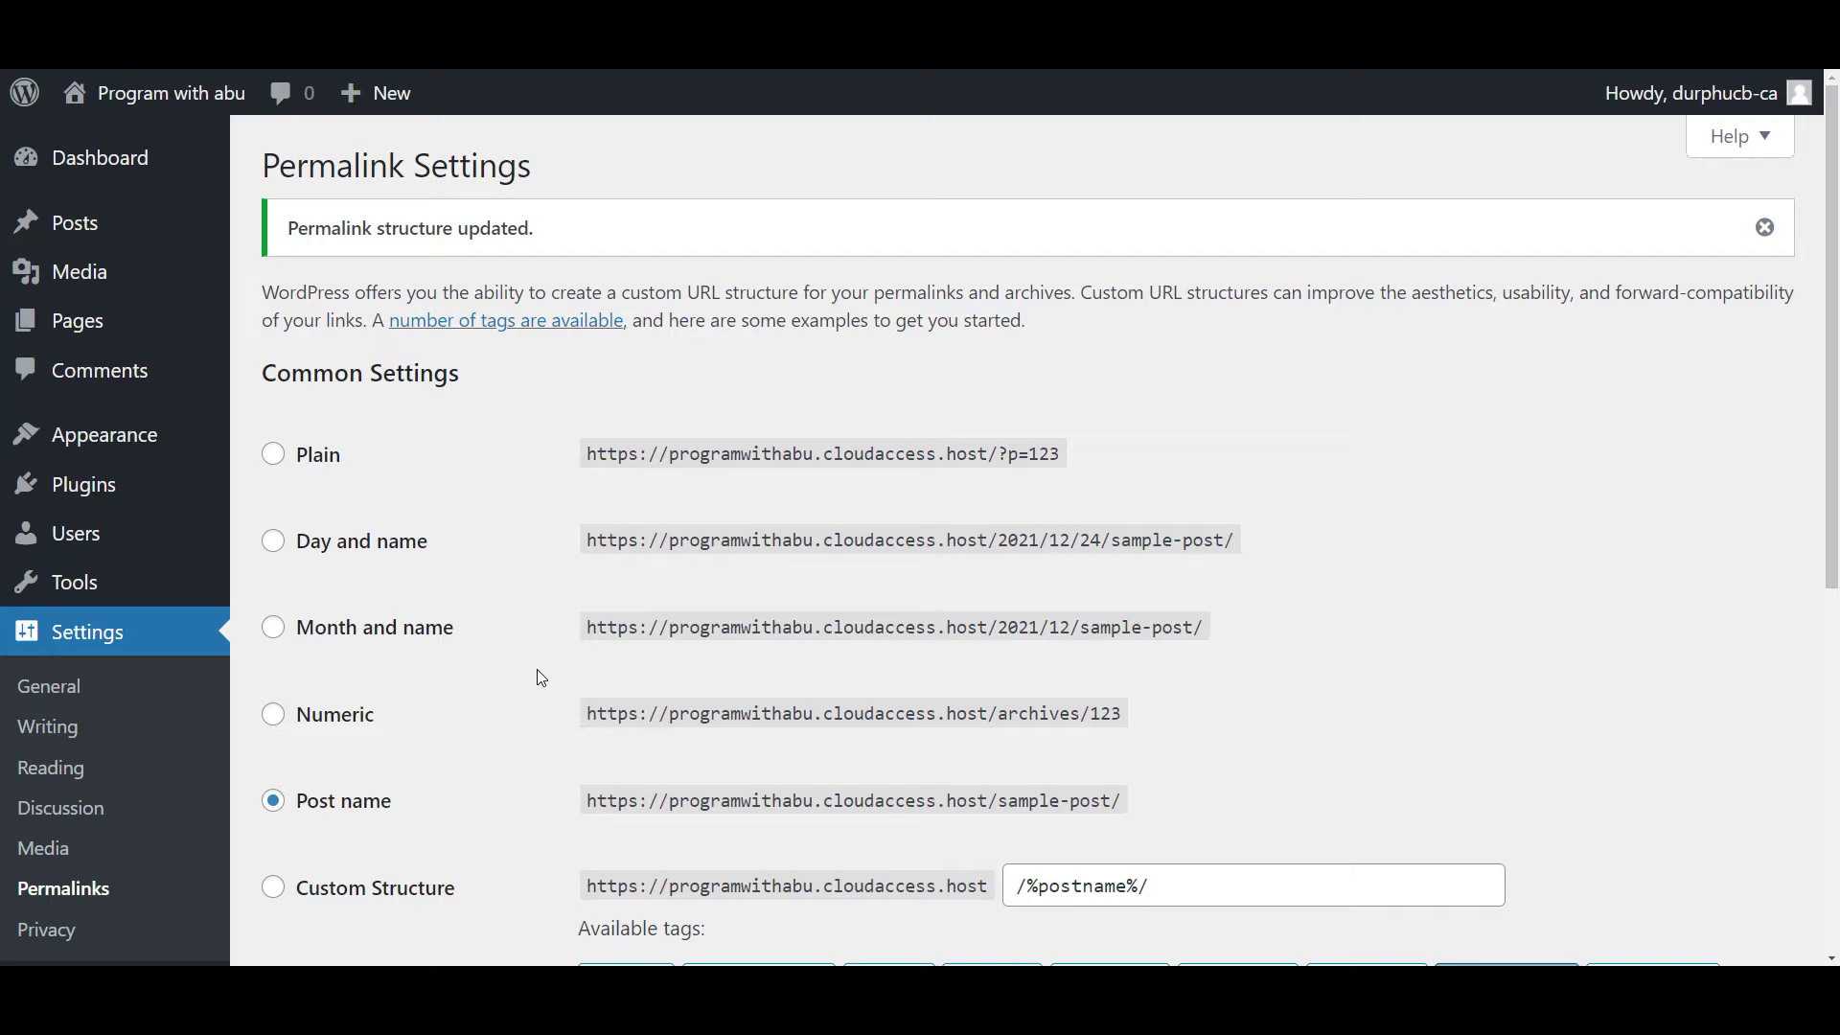
Open the installed themes in the site's admin area and go to the page for adding new themes.
mouse_move(107, 456)
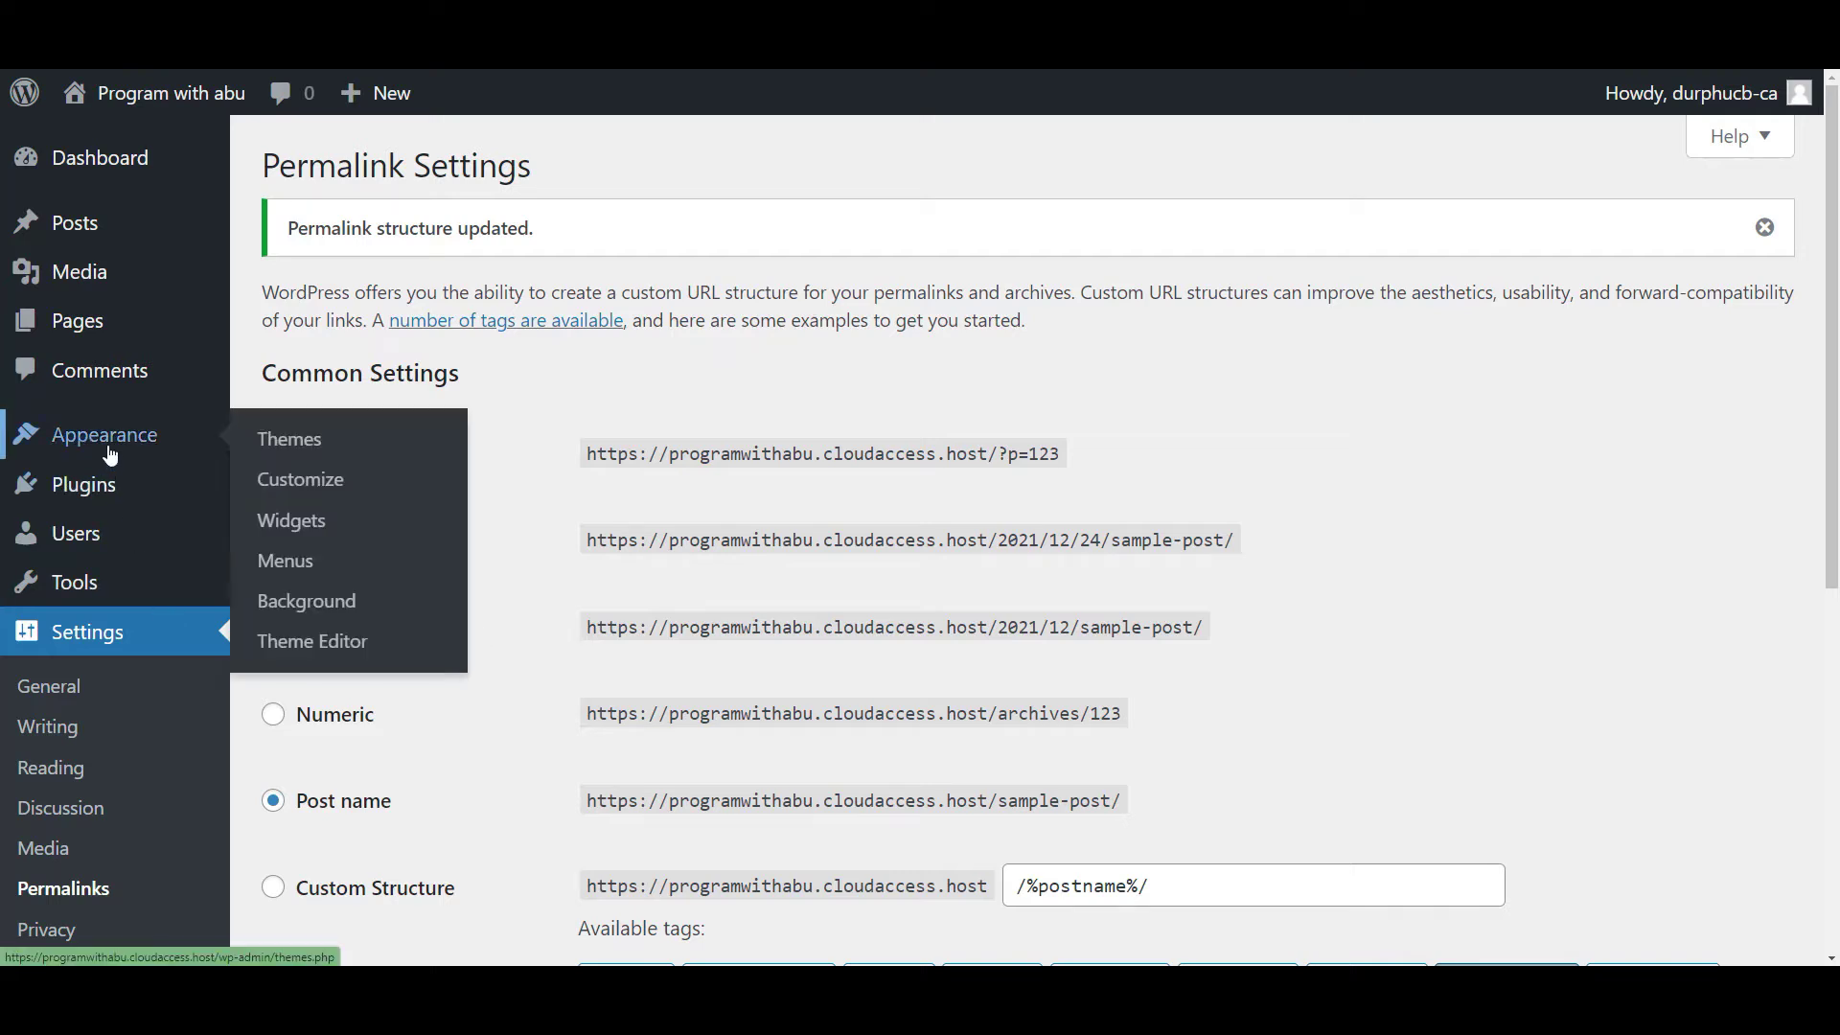
left_click(313, 443)
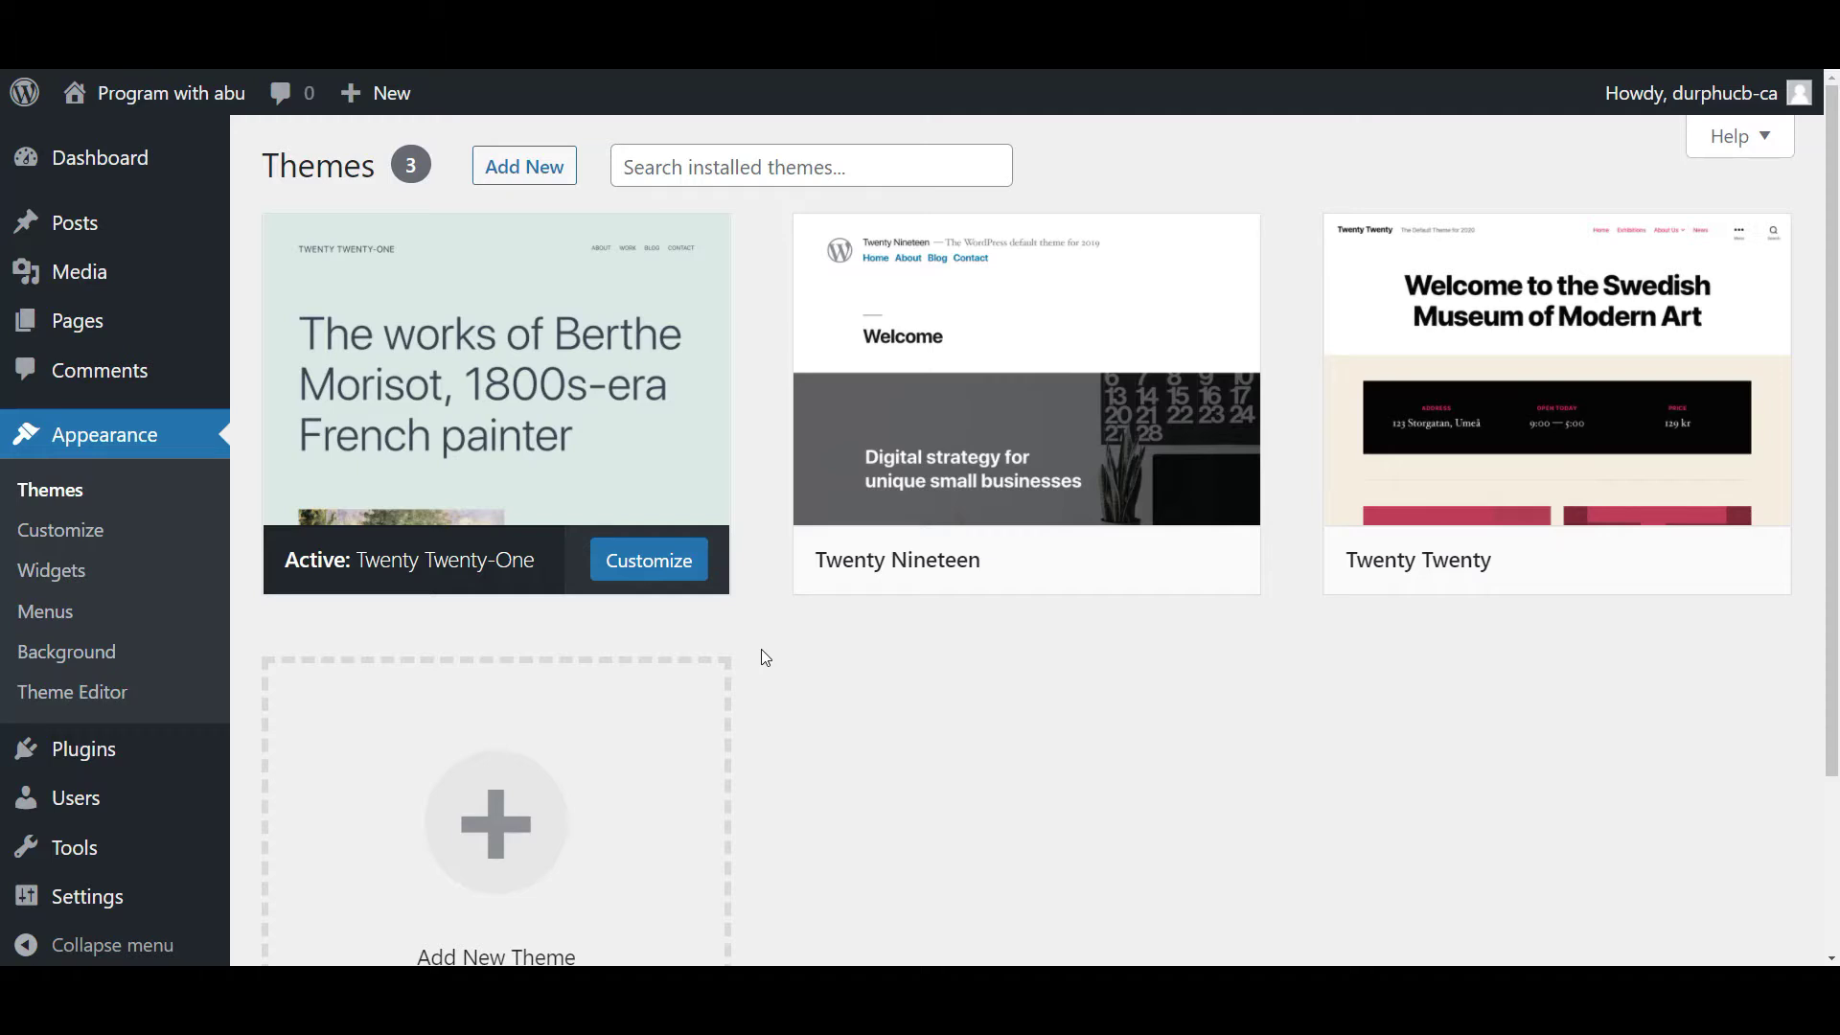
left_click(515, 167)
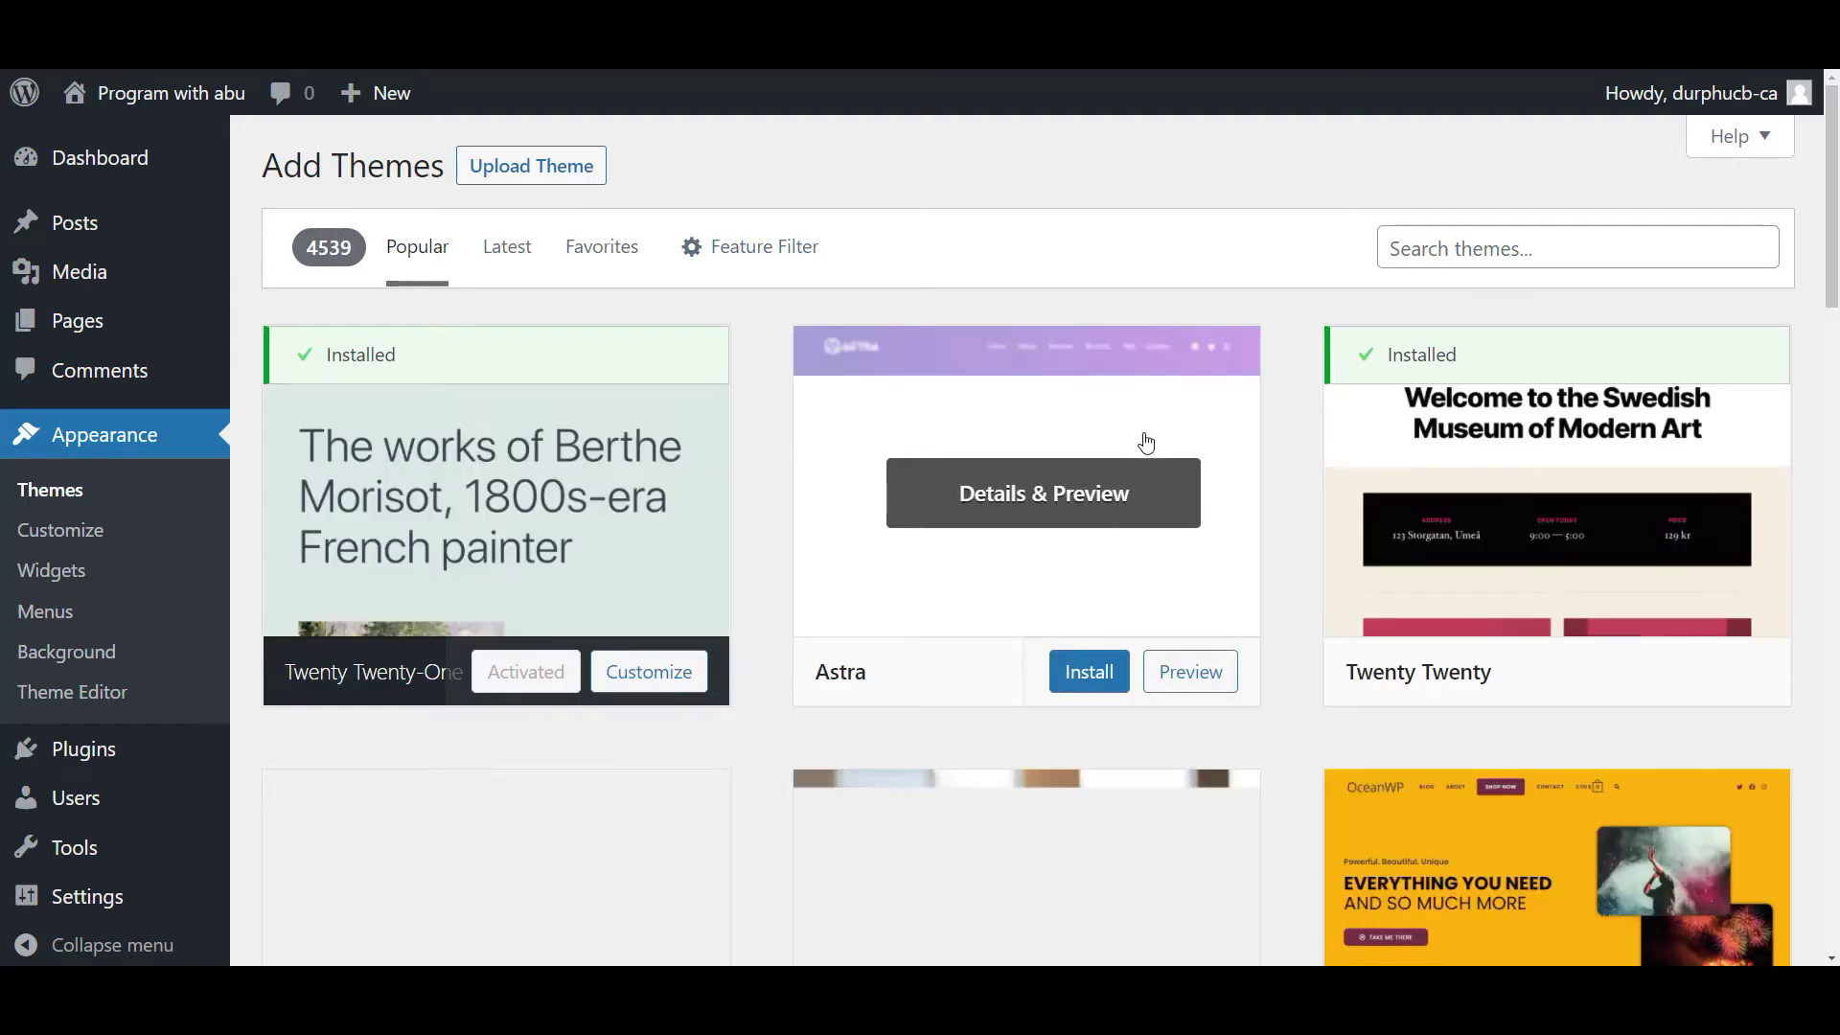
Browse the popular themes in the theme library, including Astra, Hello Elementor, OceanWP and Neve.
scroll(1288, 537, "down", 8)
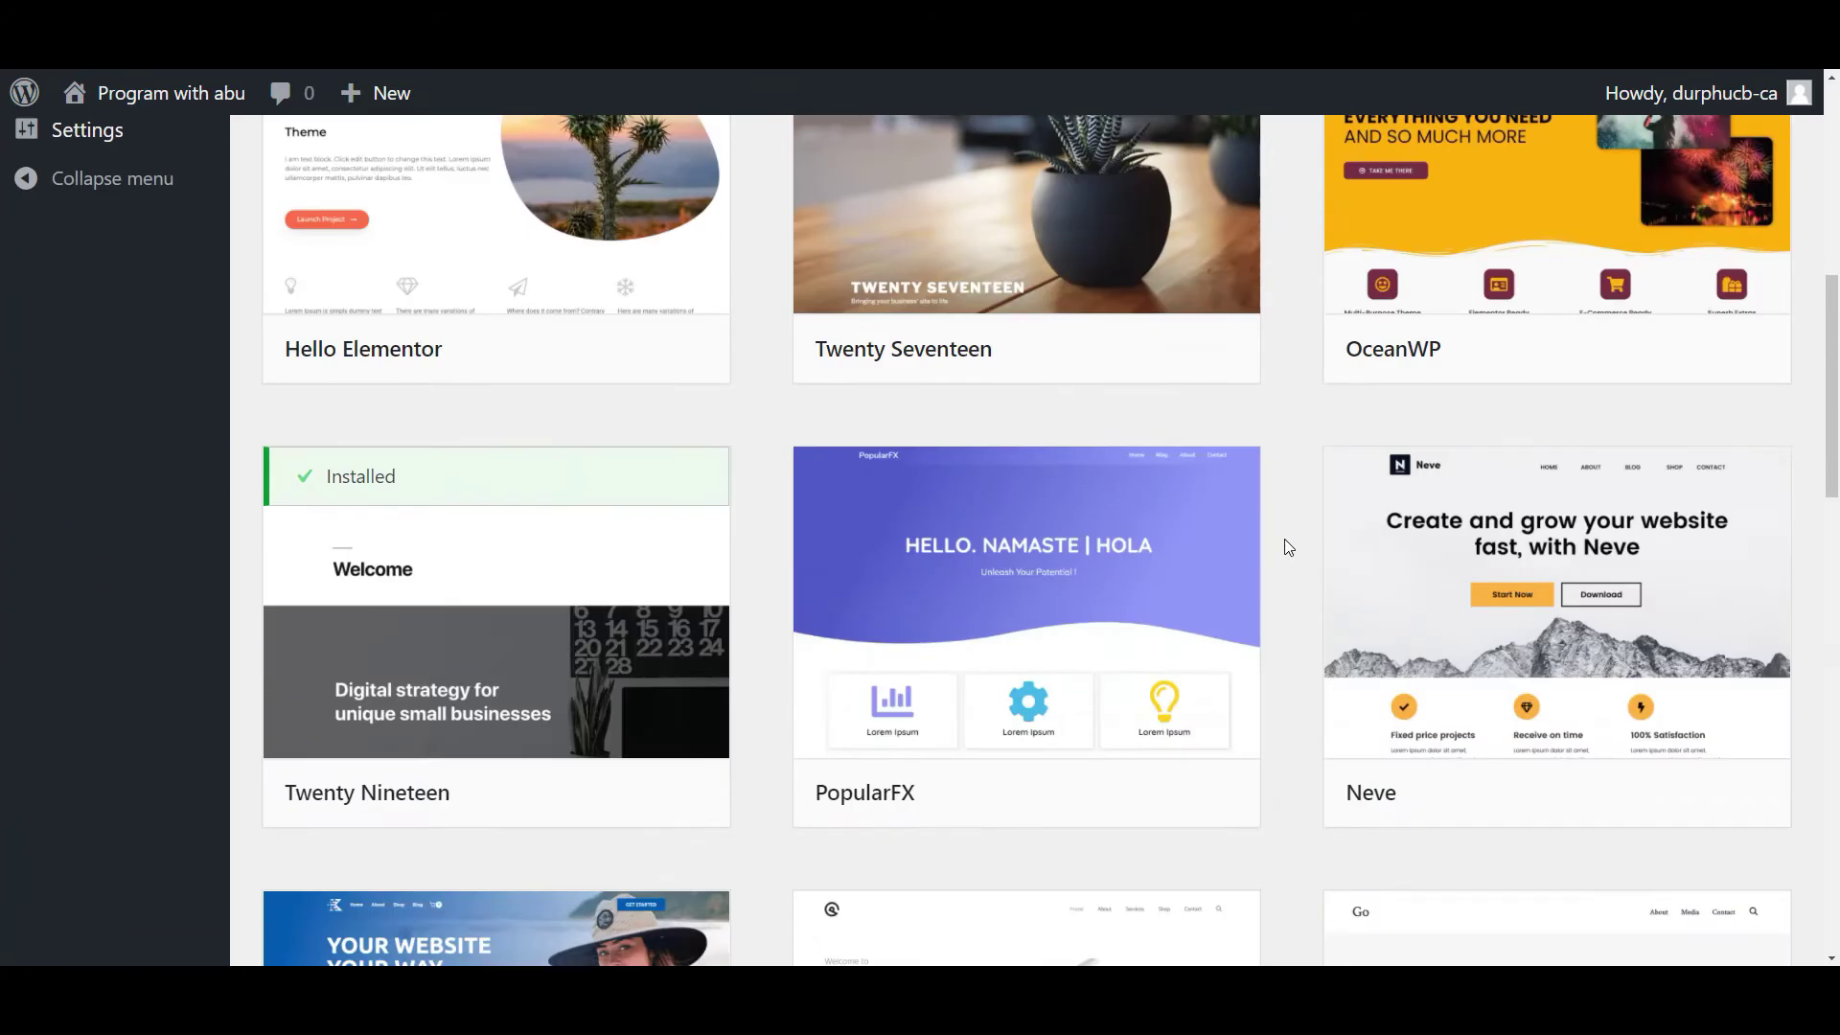
scroll(1289, 547, "down", 9)
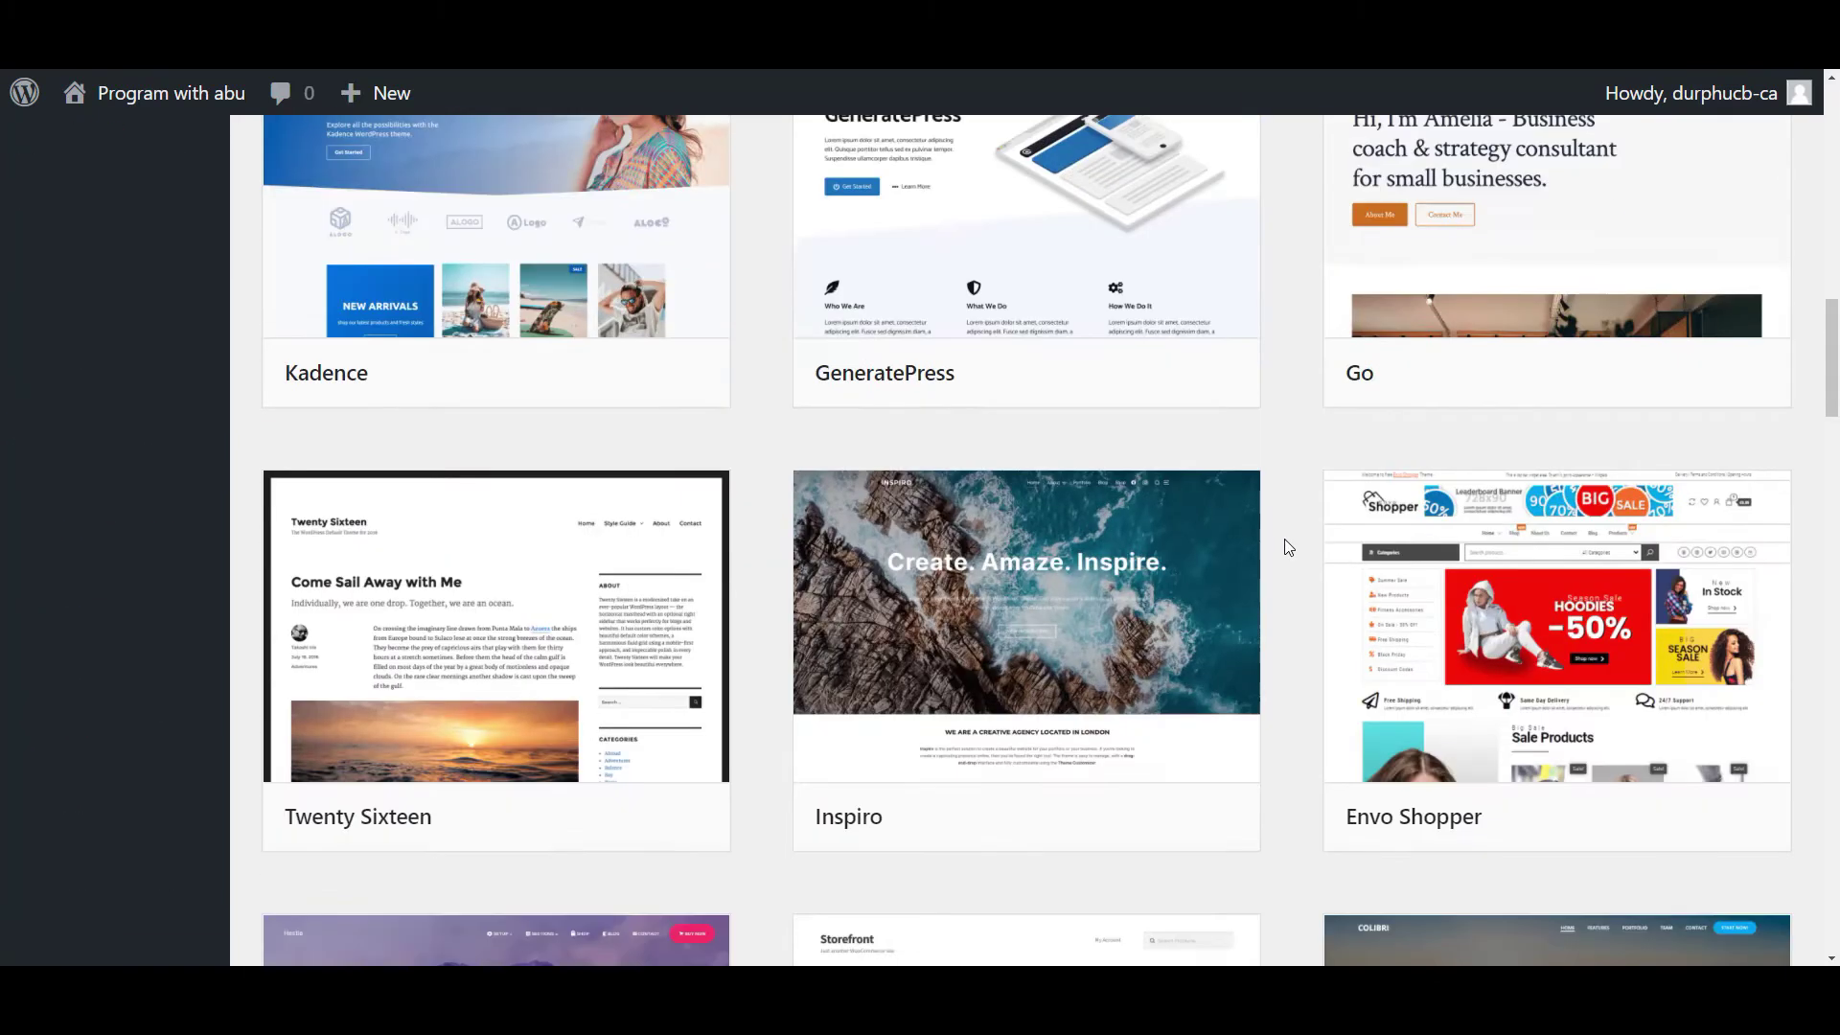
scroll(1286, 566, "down", 4)
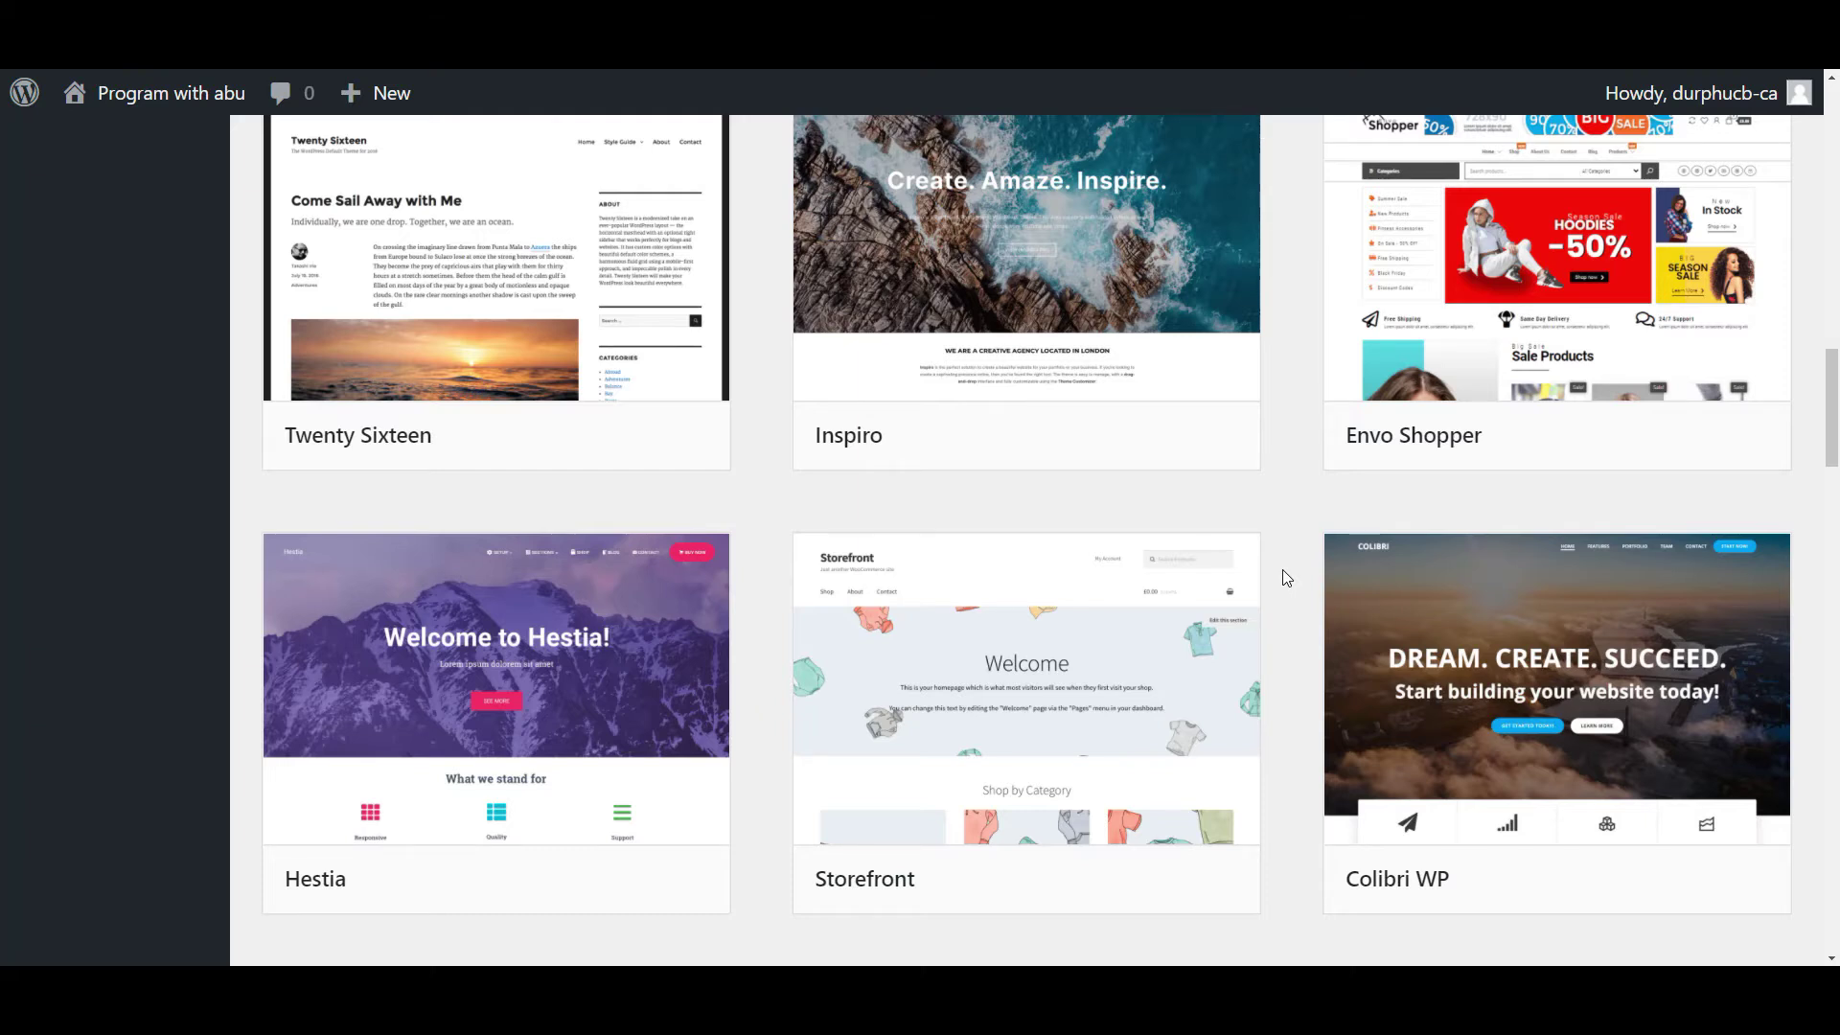
scroll(1284, 575, "up", 10)
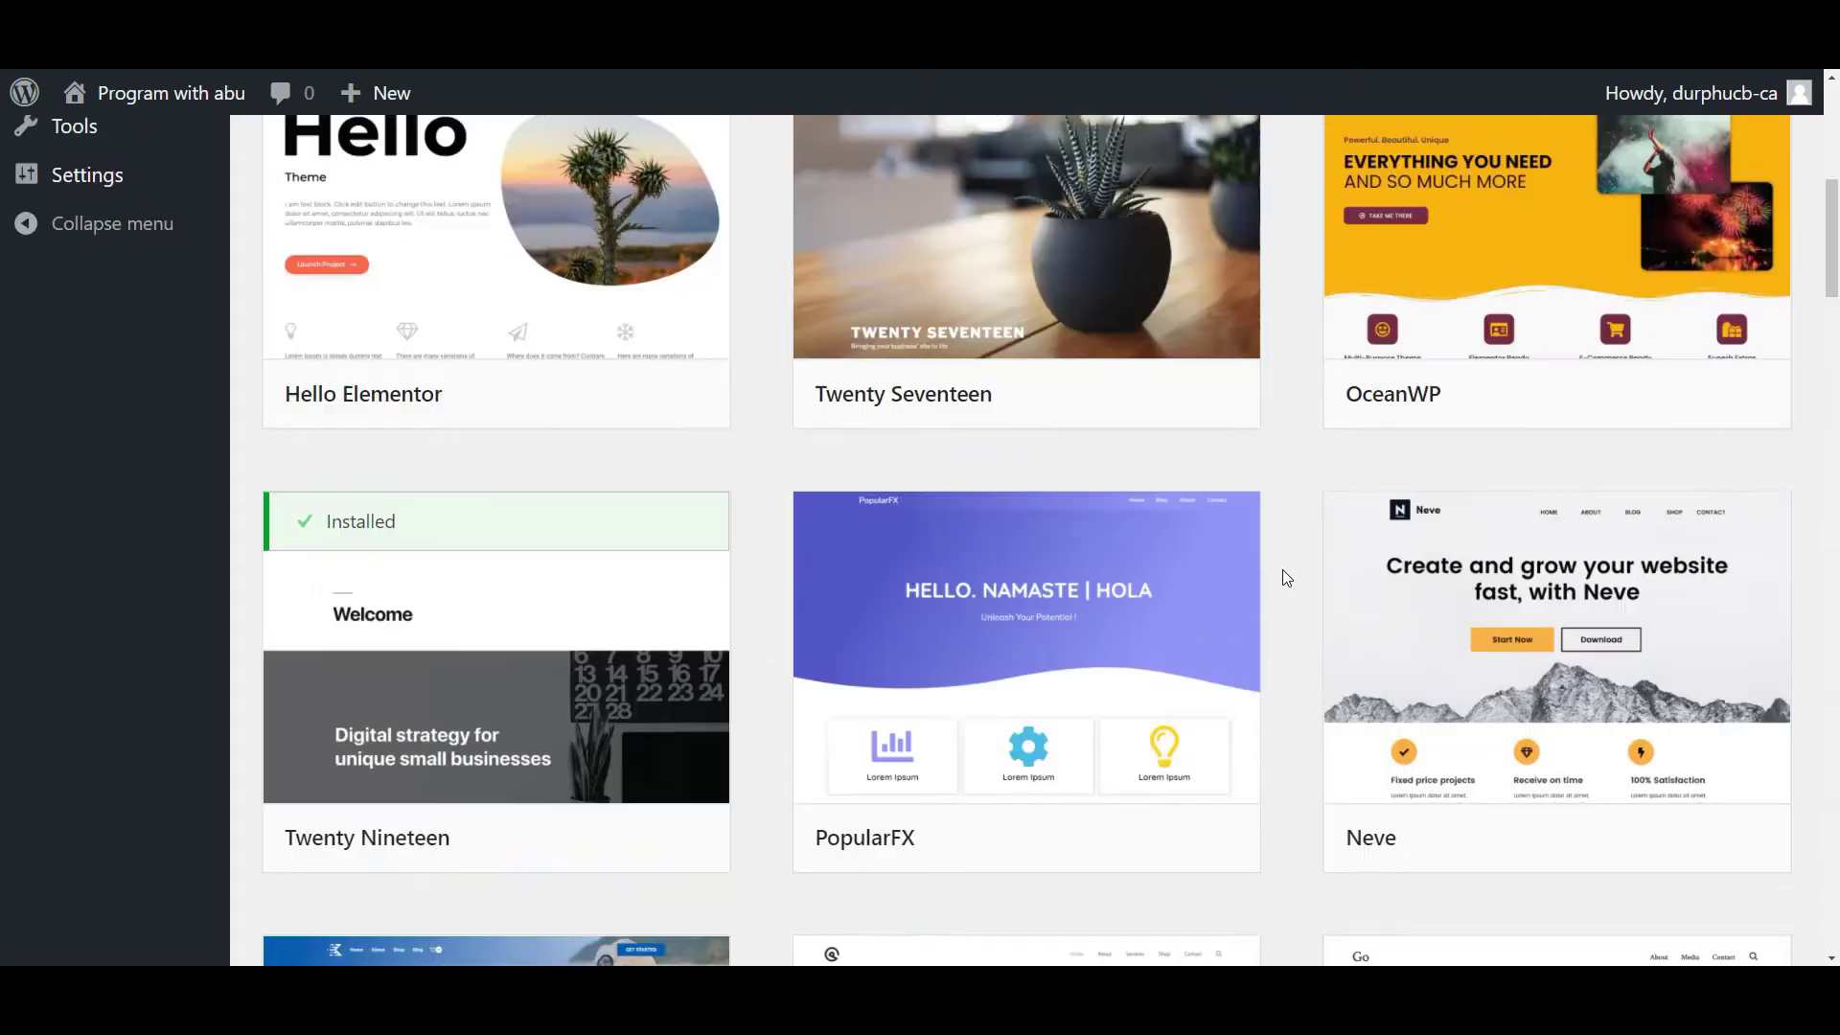
scroll(1284, 569, "up", 3)
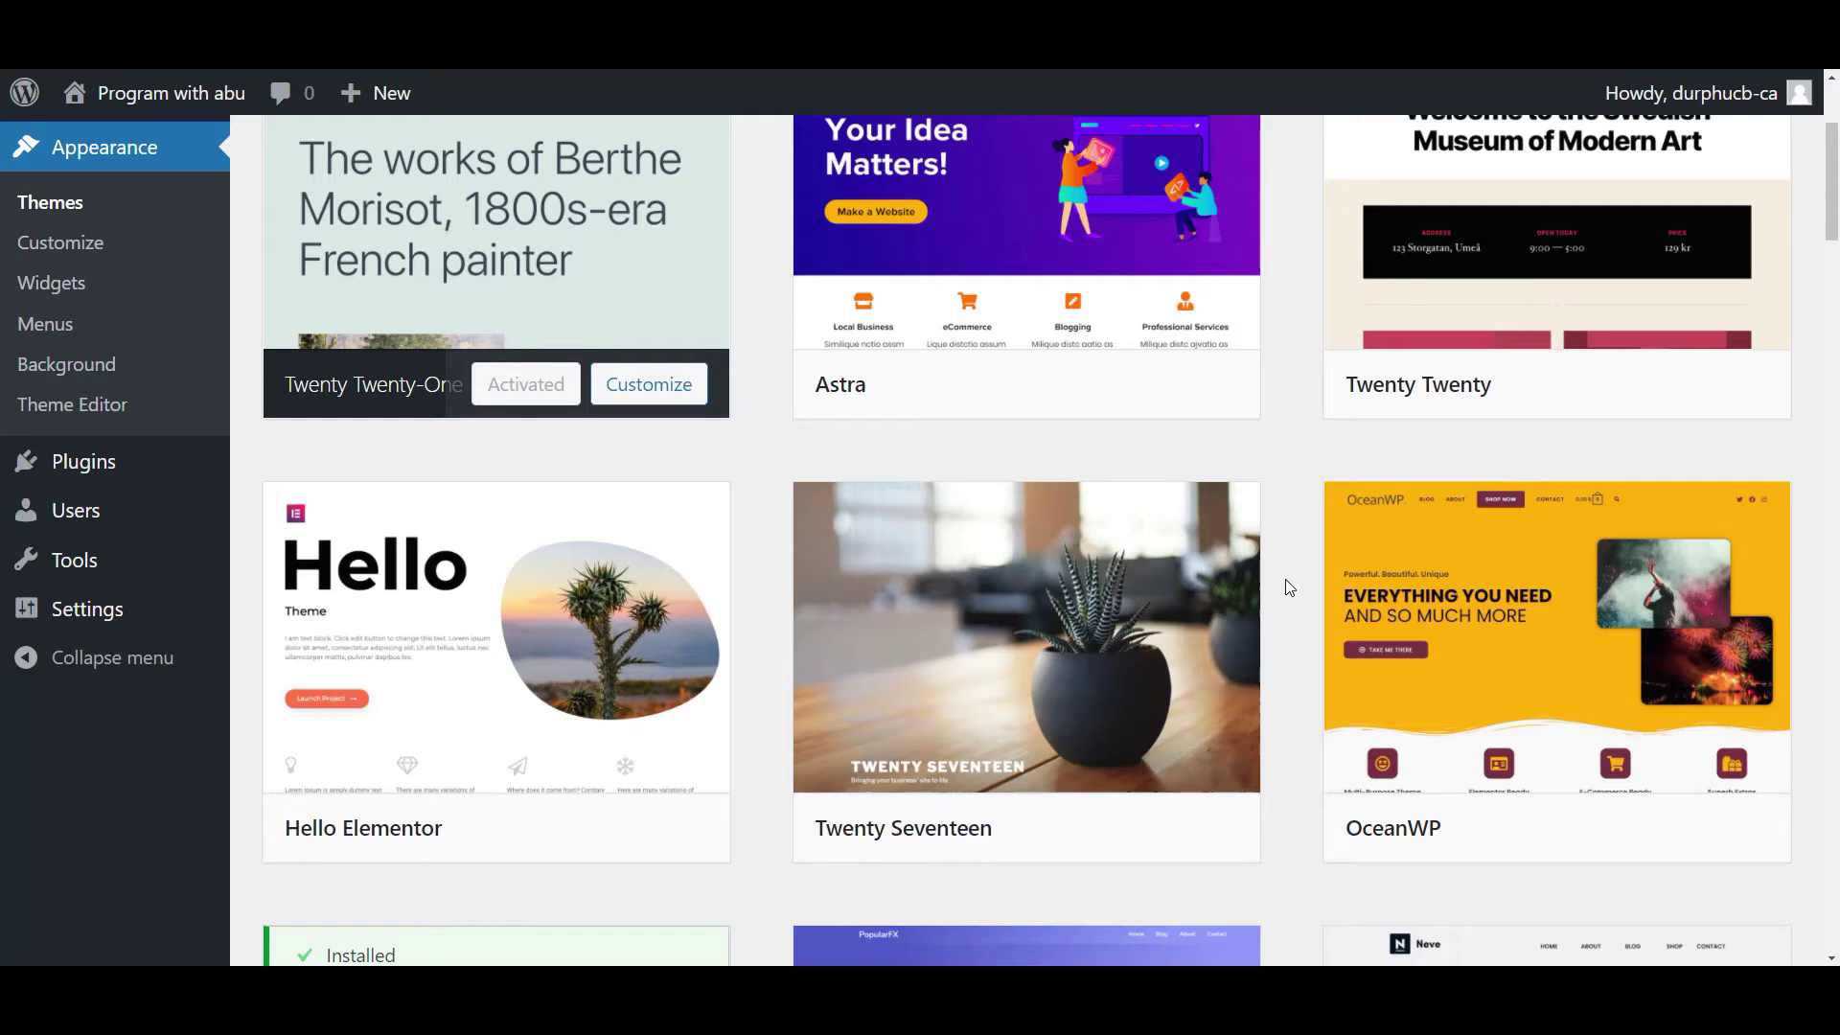
scroll(1285, 579, "down", 3)
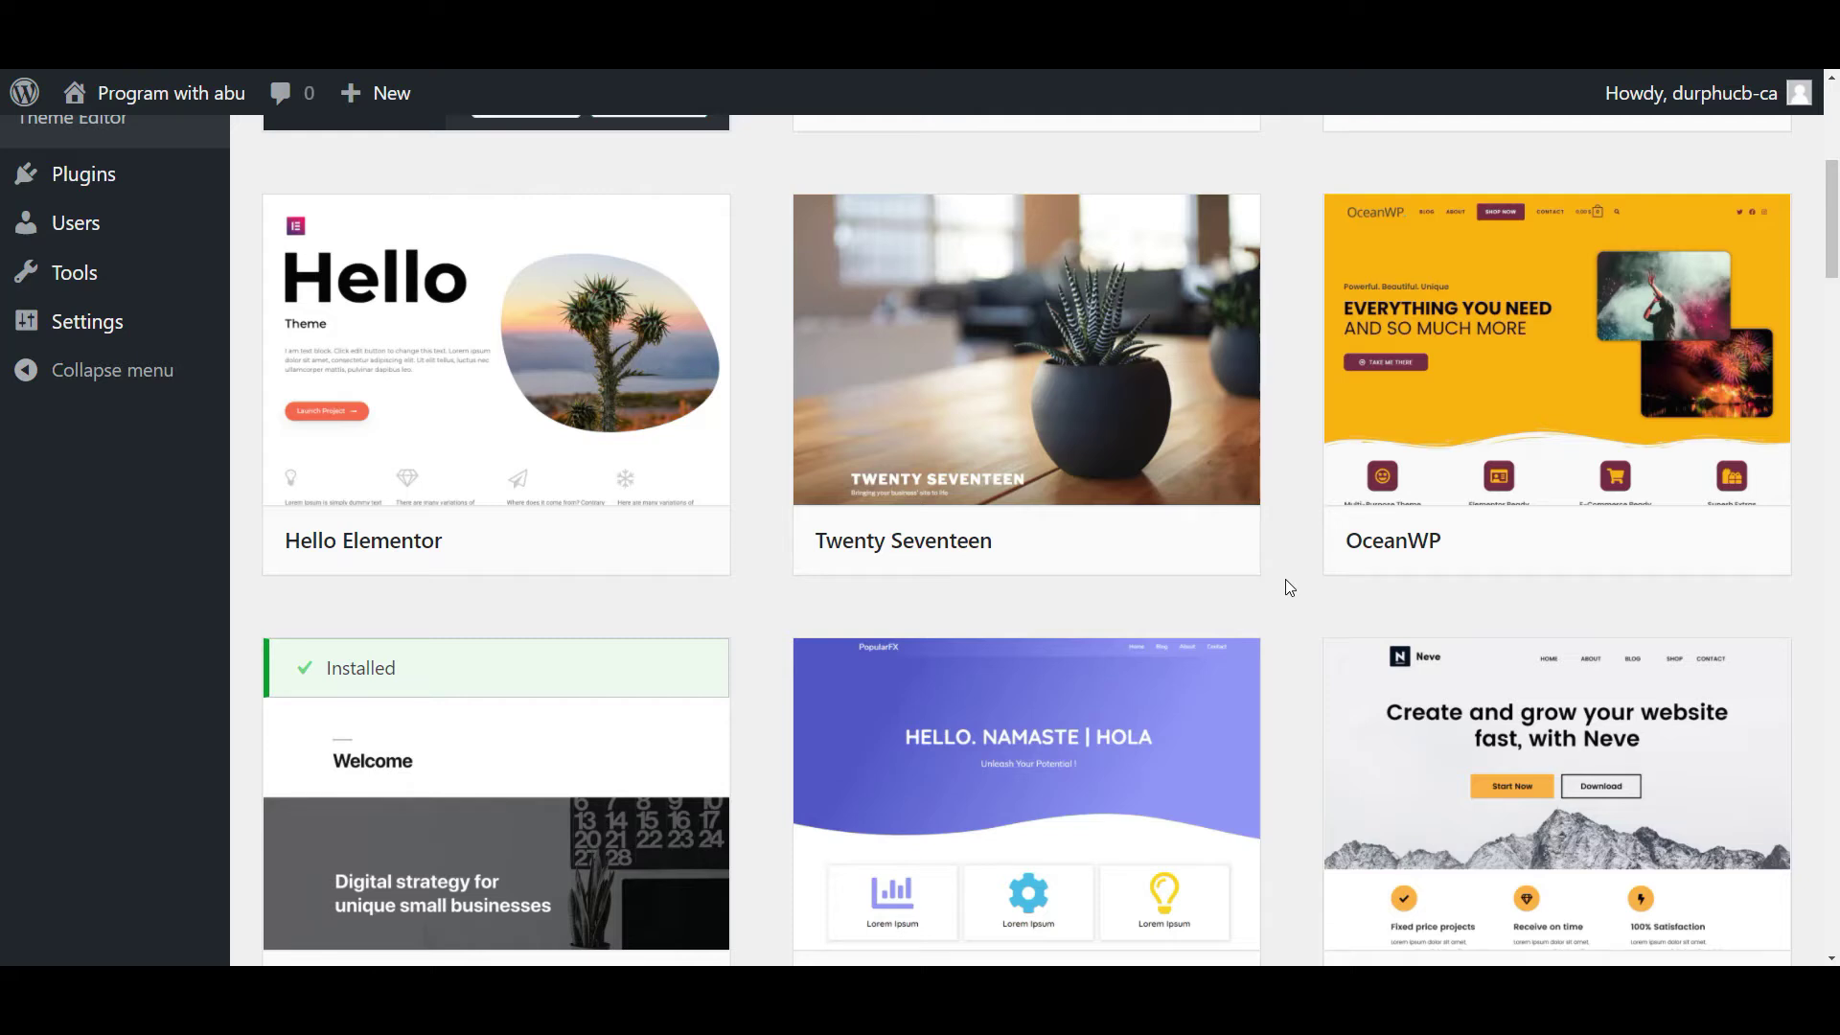
scroll(1285, 579, "up", 6)
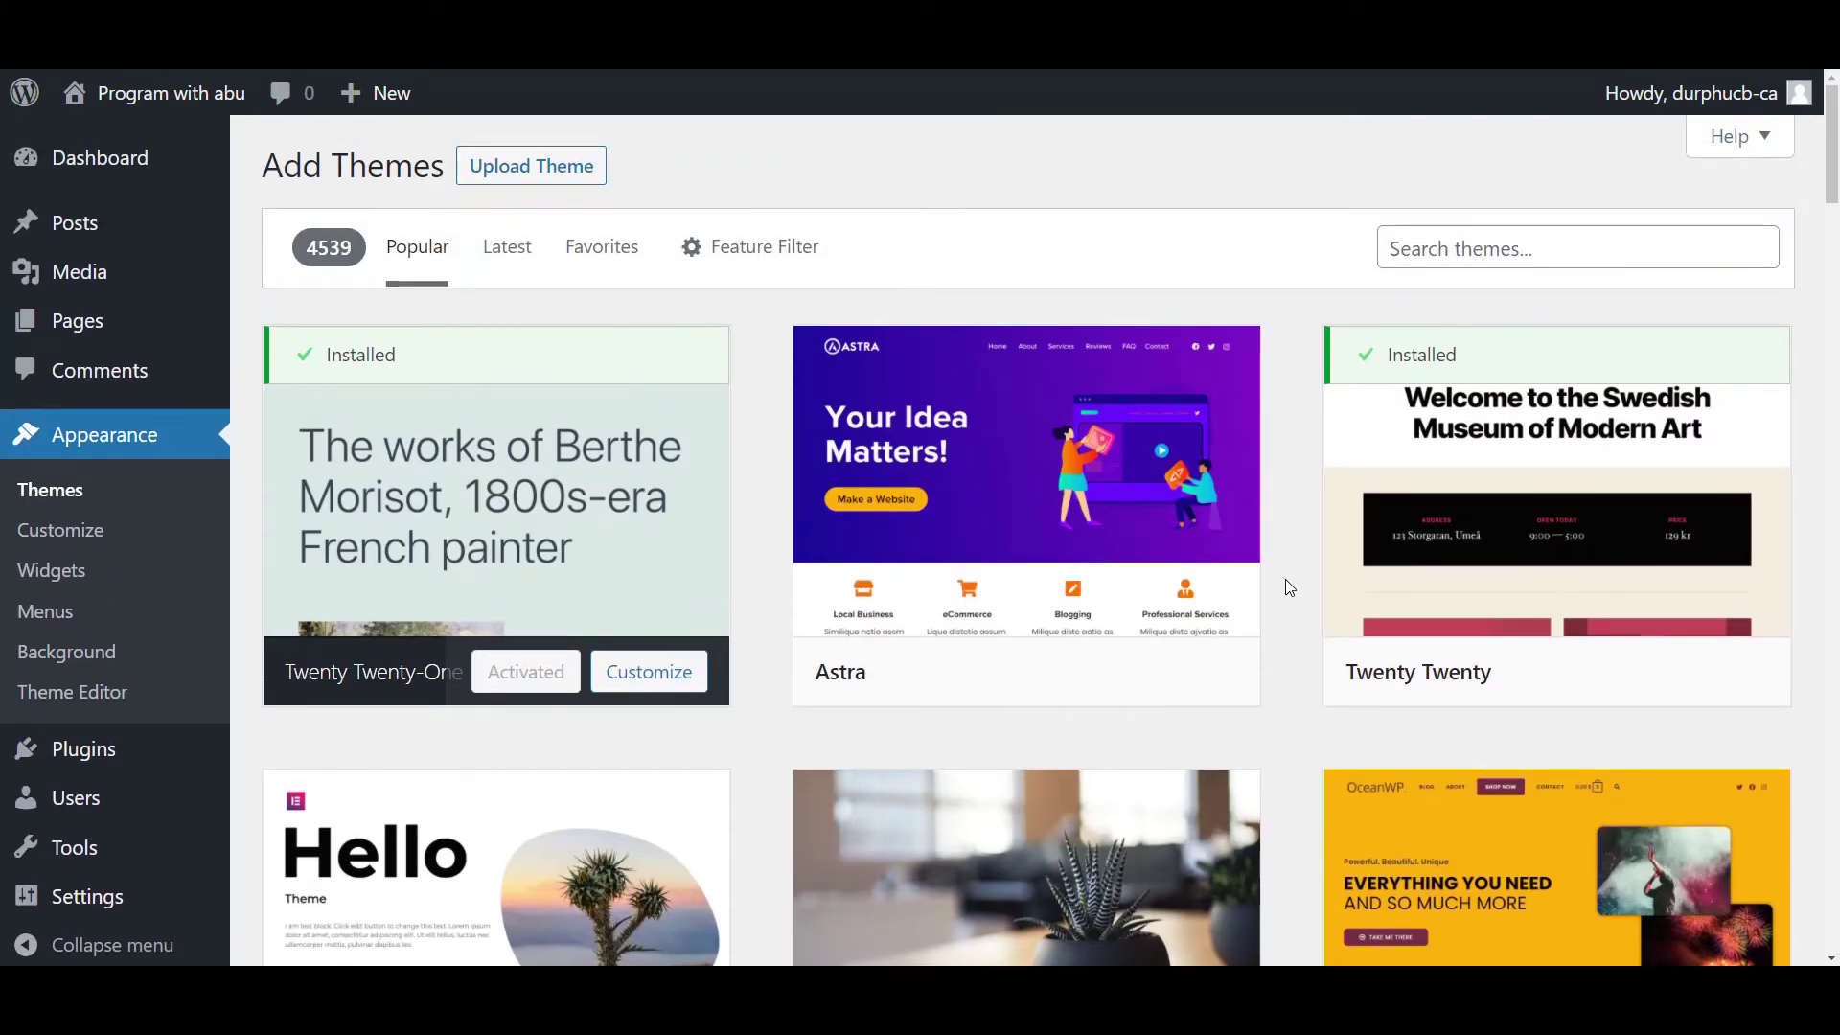
mouse_move(1054, 561)
scroll(1280, 573, "down", 4)
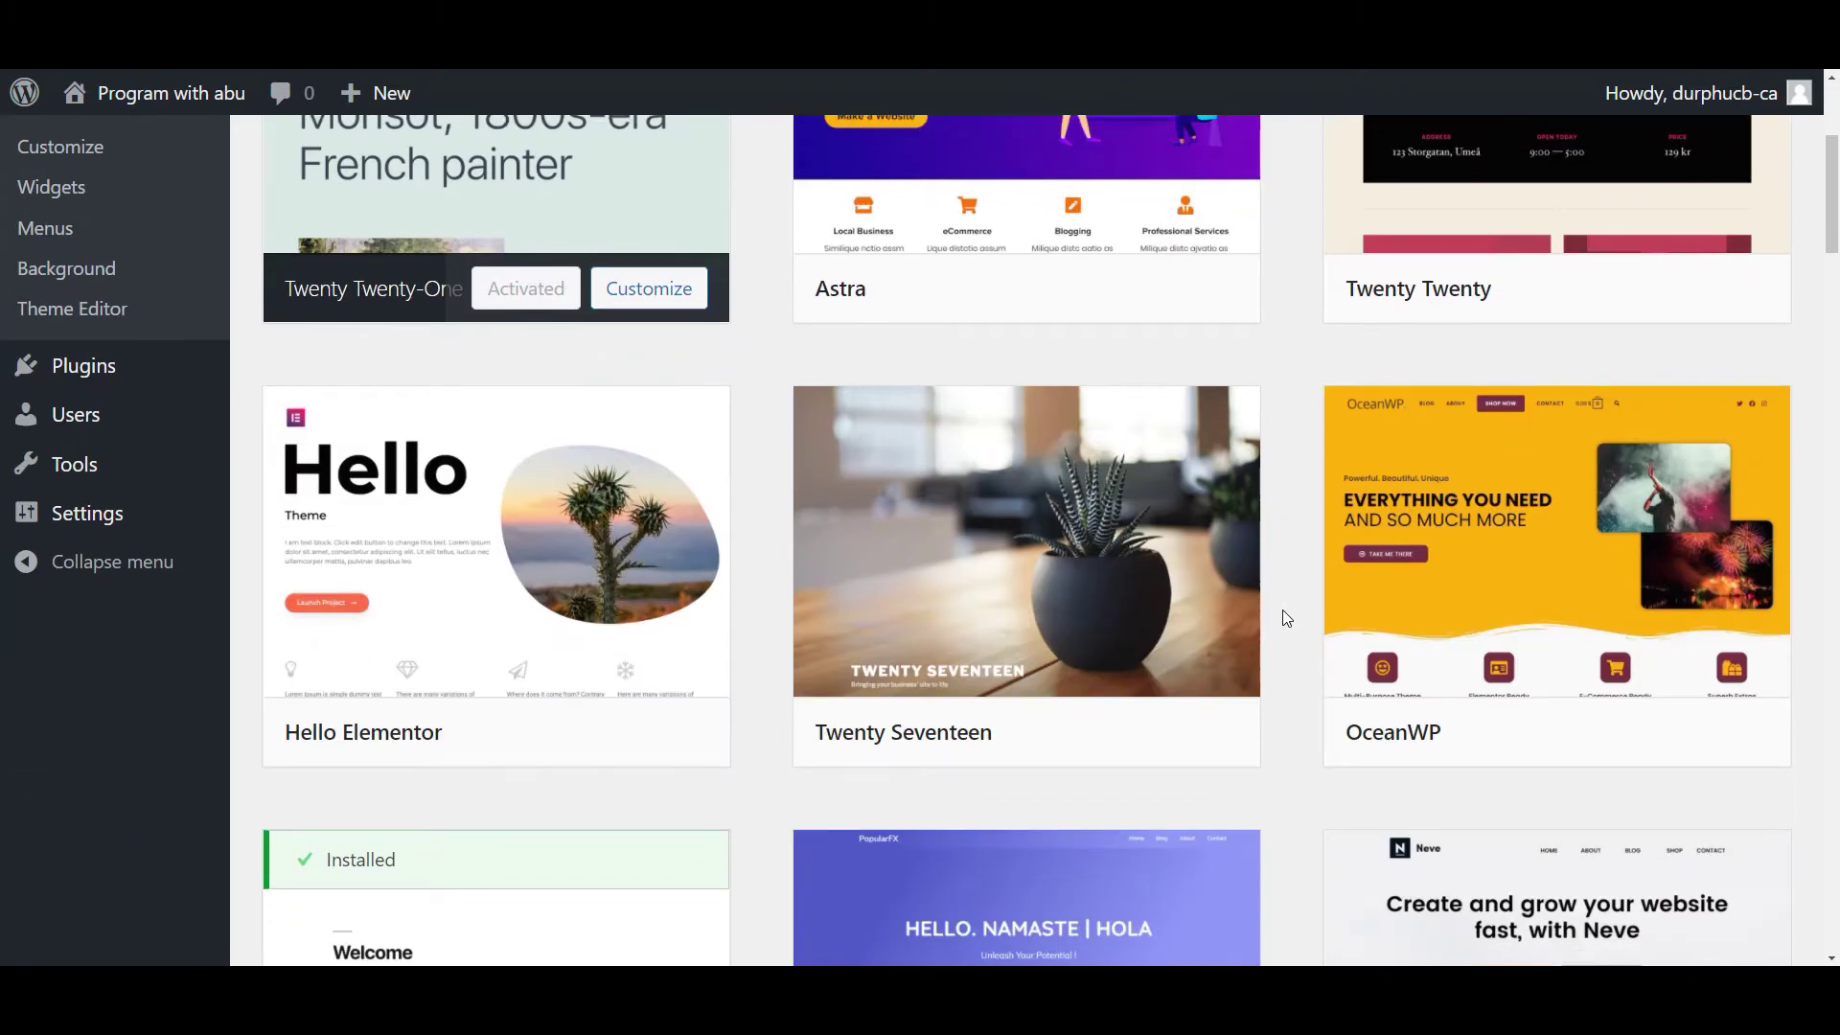
mouse_move(1371, 760)
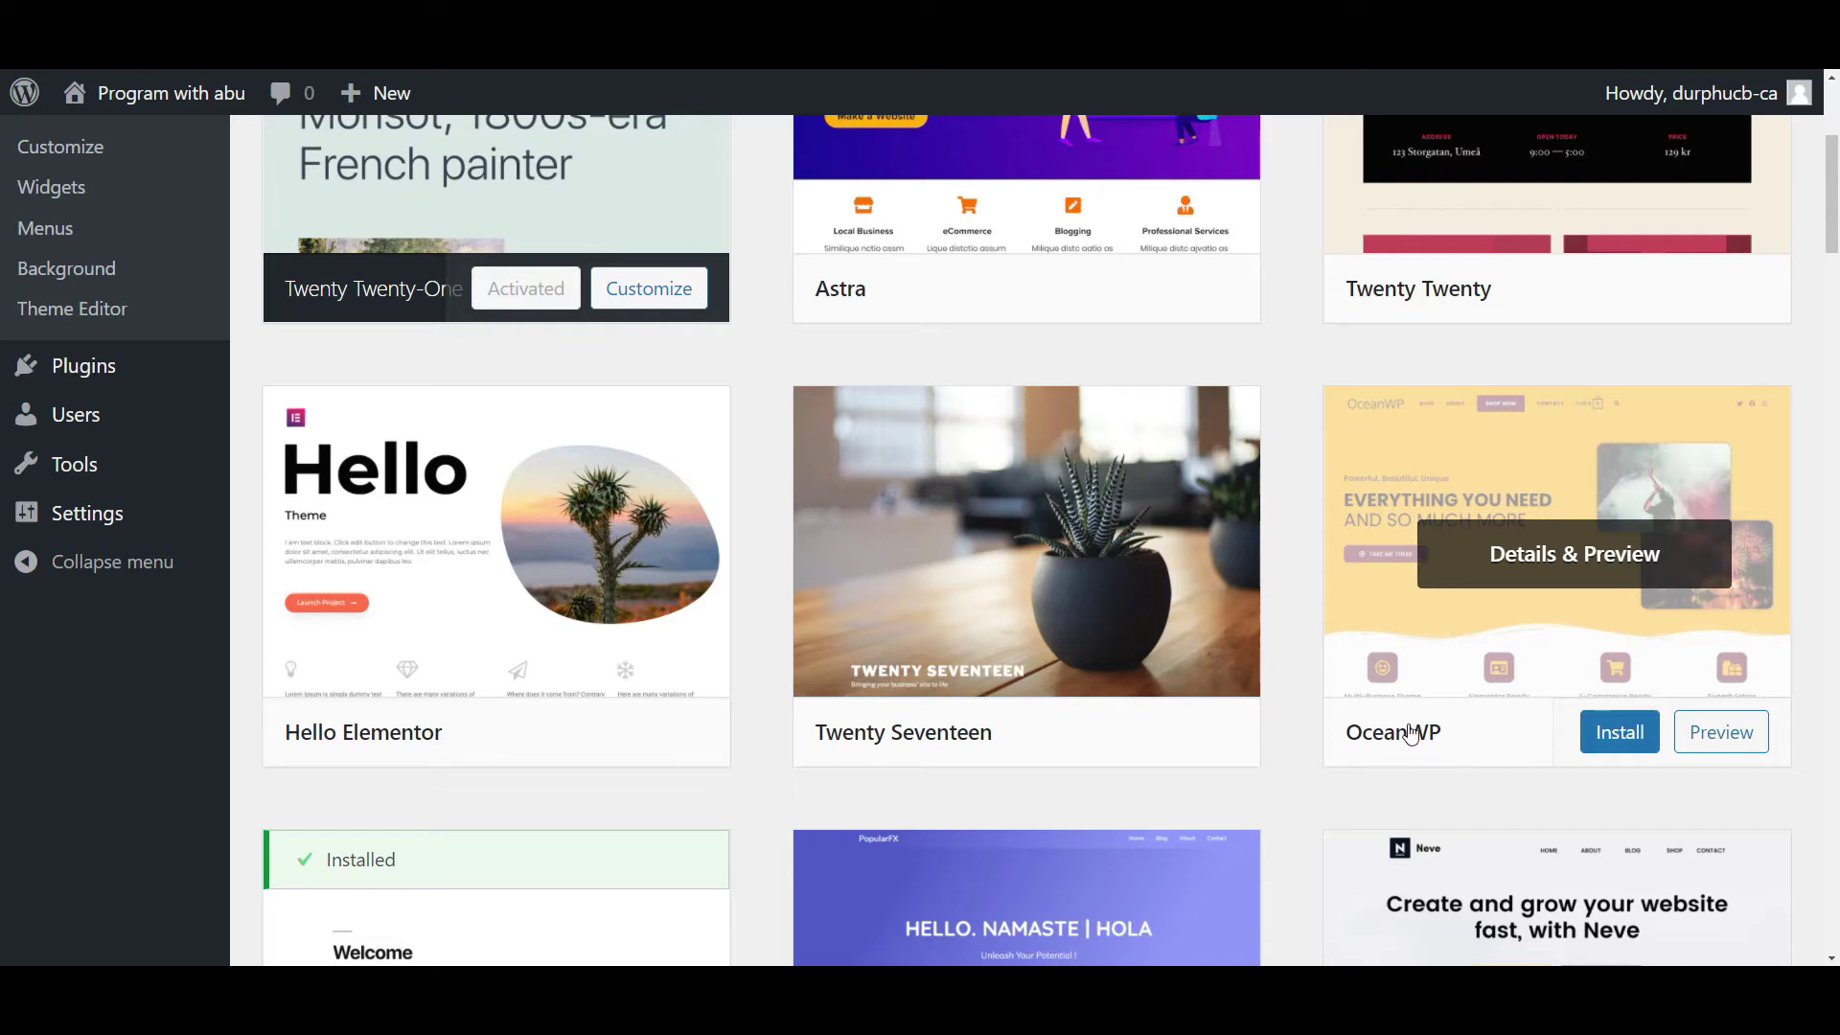
scroll(1298, 678, "up", 4)
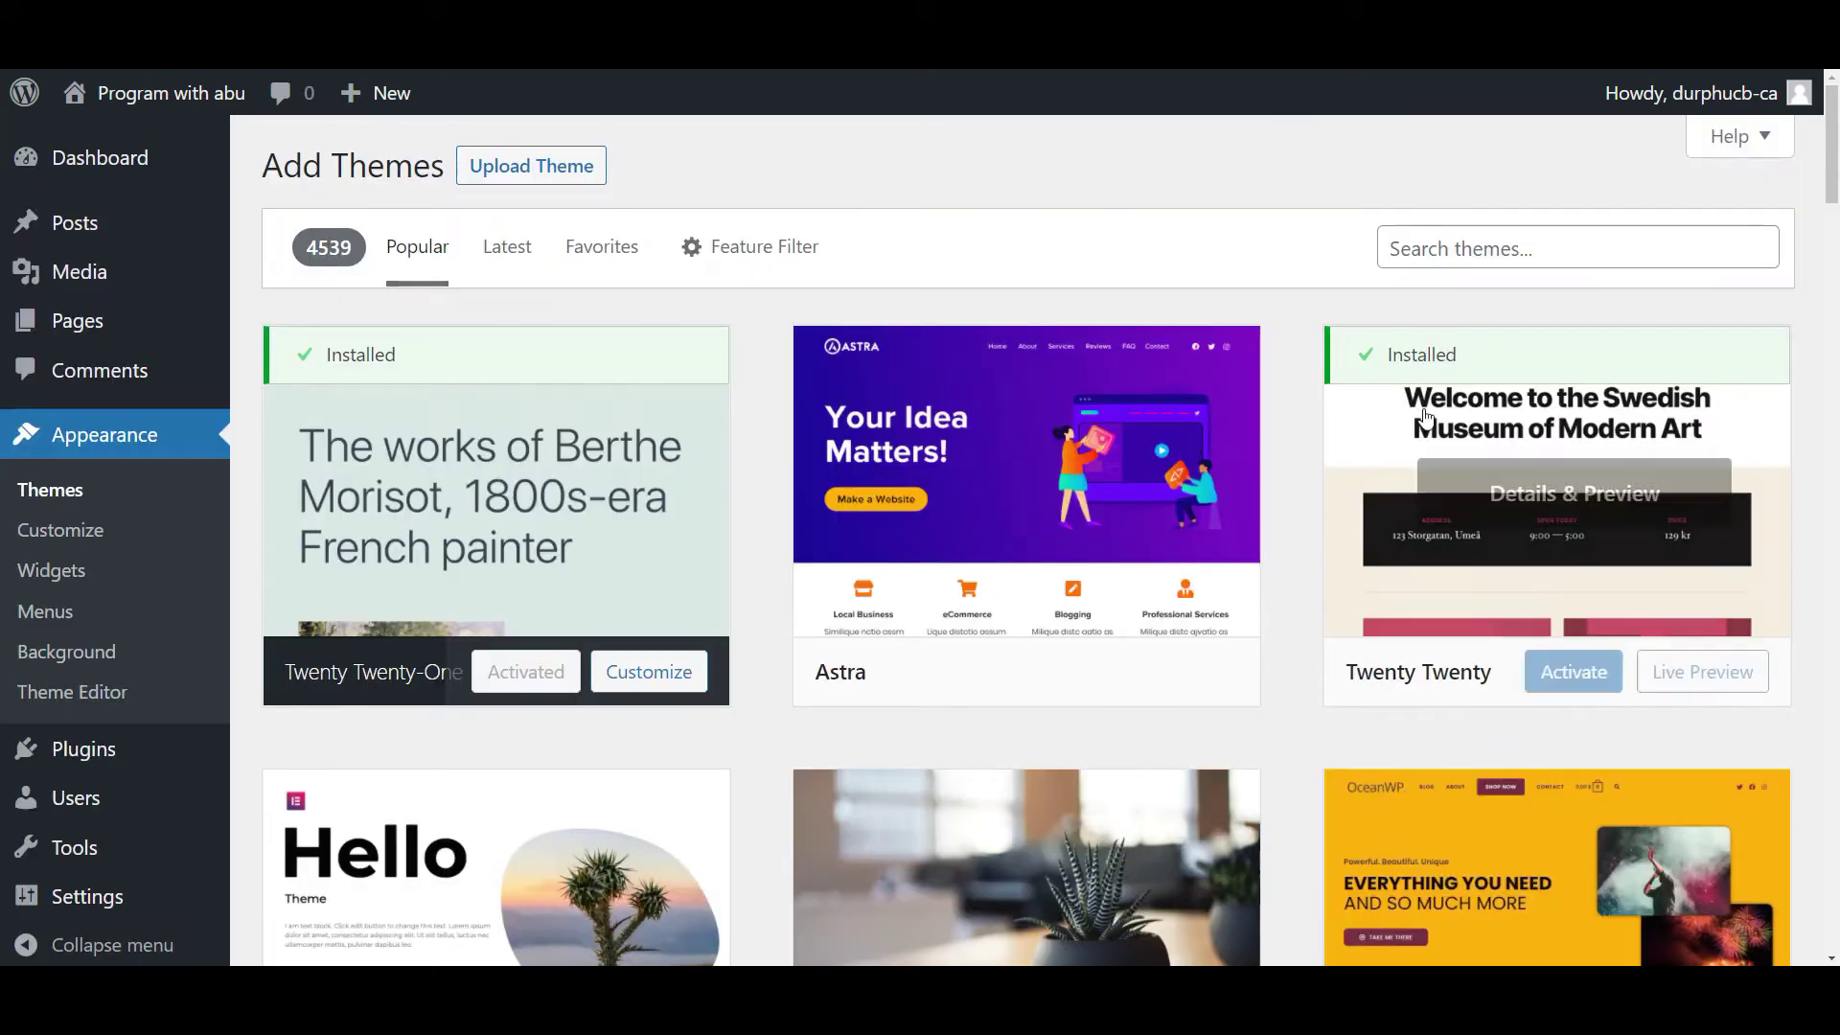
Search the theme library for astra, and install and activate the Astra theme.
left_click(1560, 249)
type("astra")
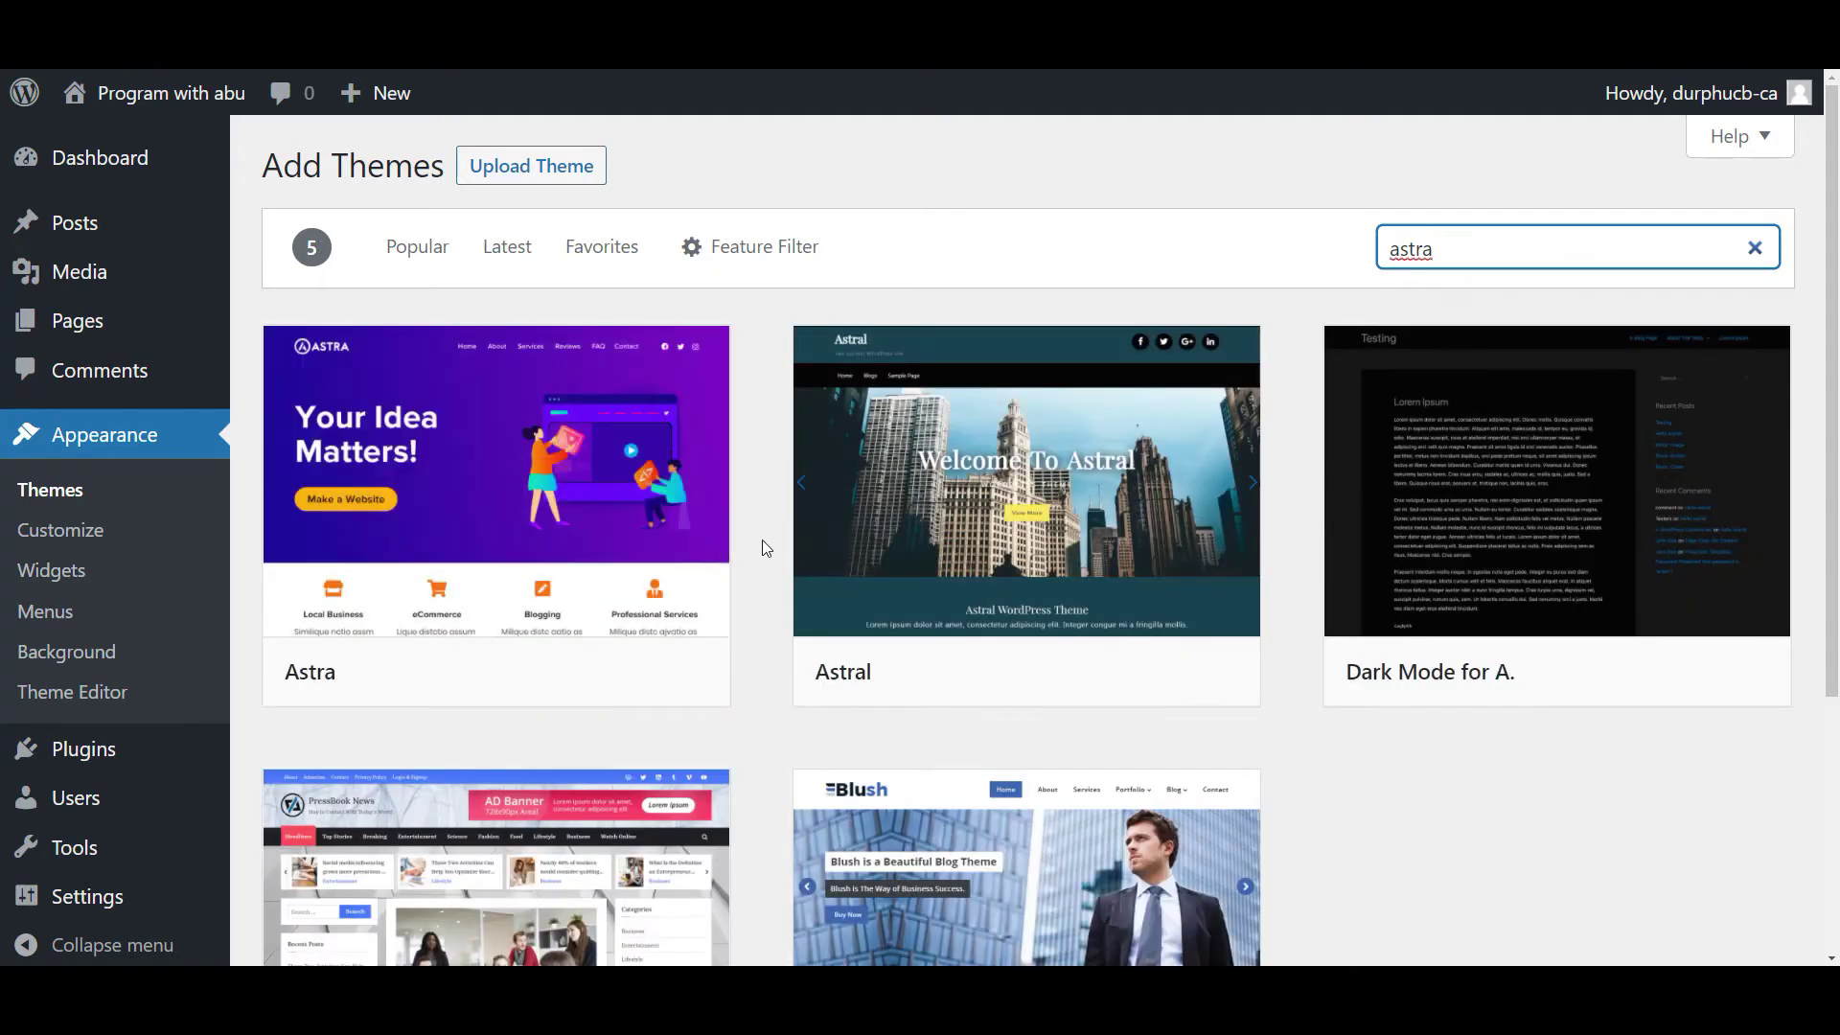
mouse_move(571, 460)
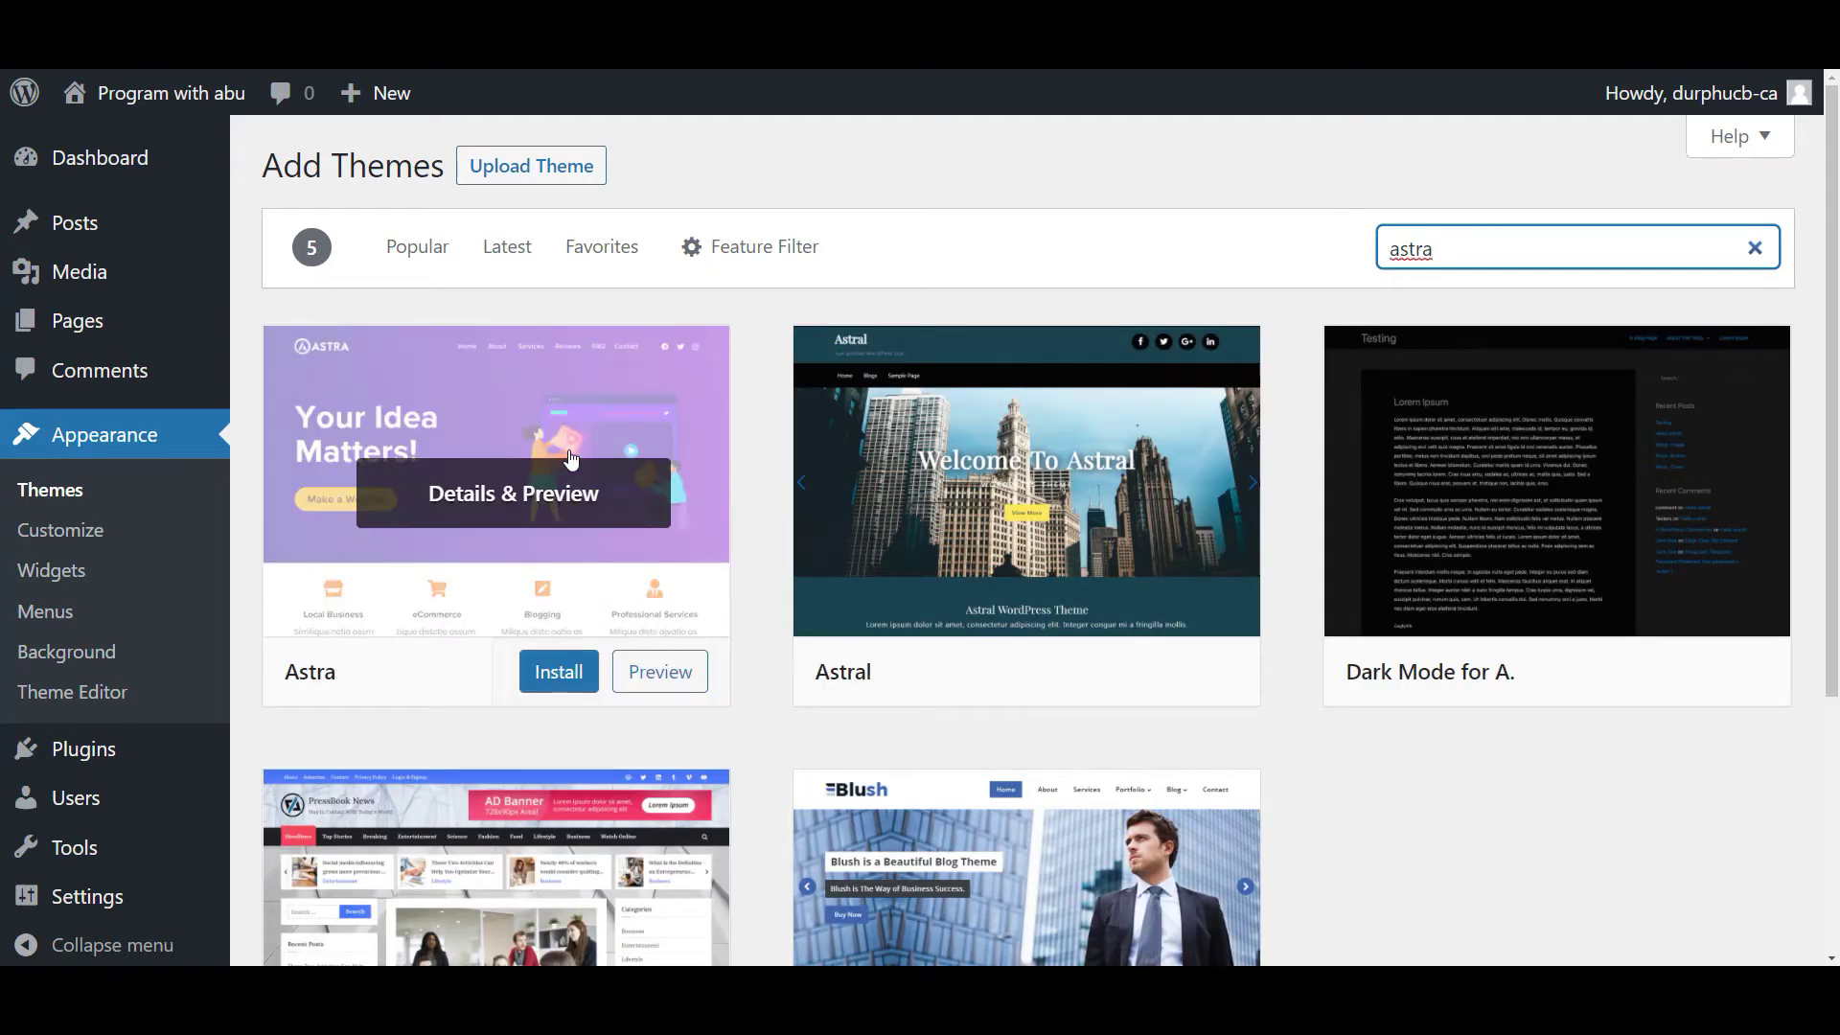
left_click(561, 673)
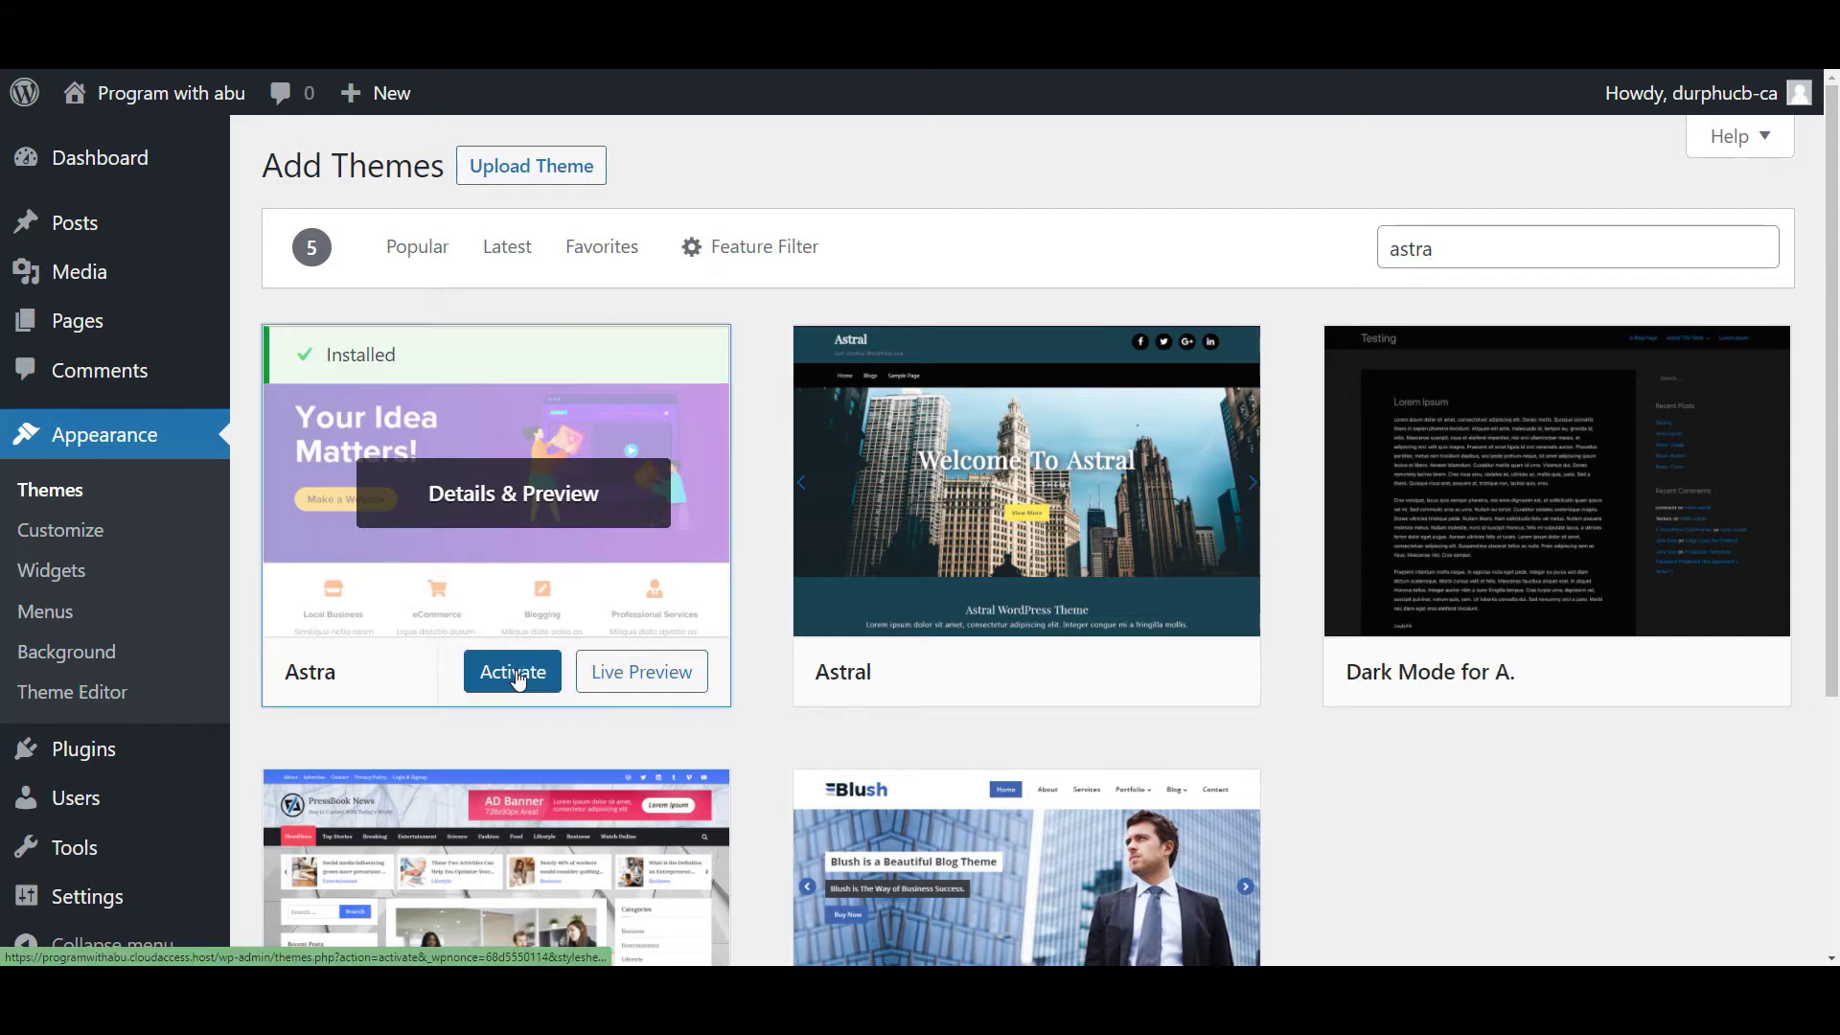
left_click(517, 676)
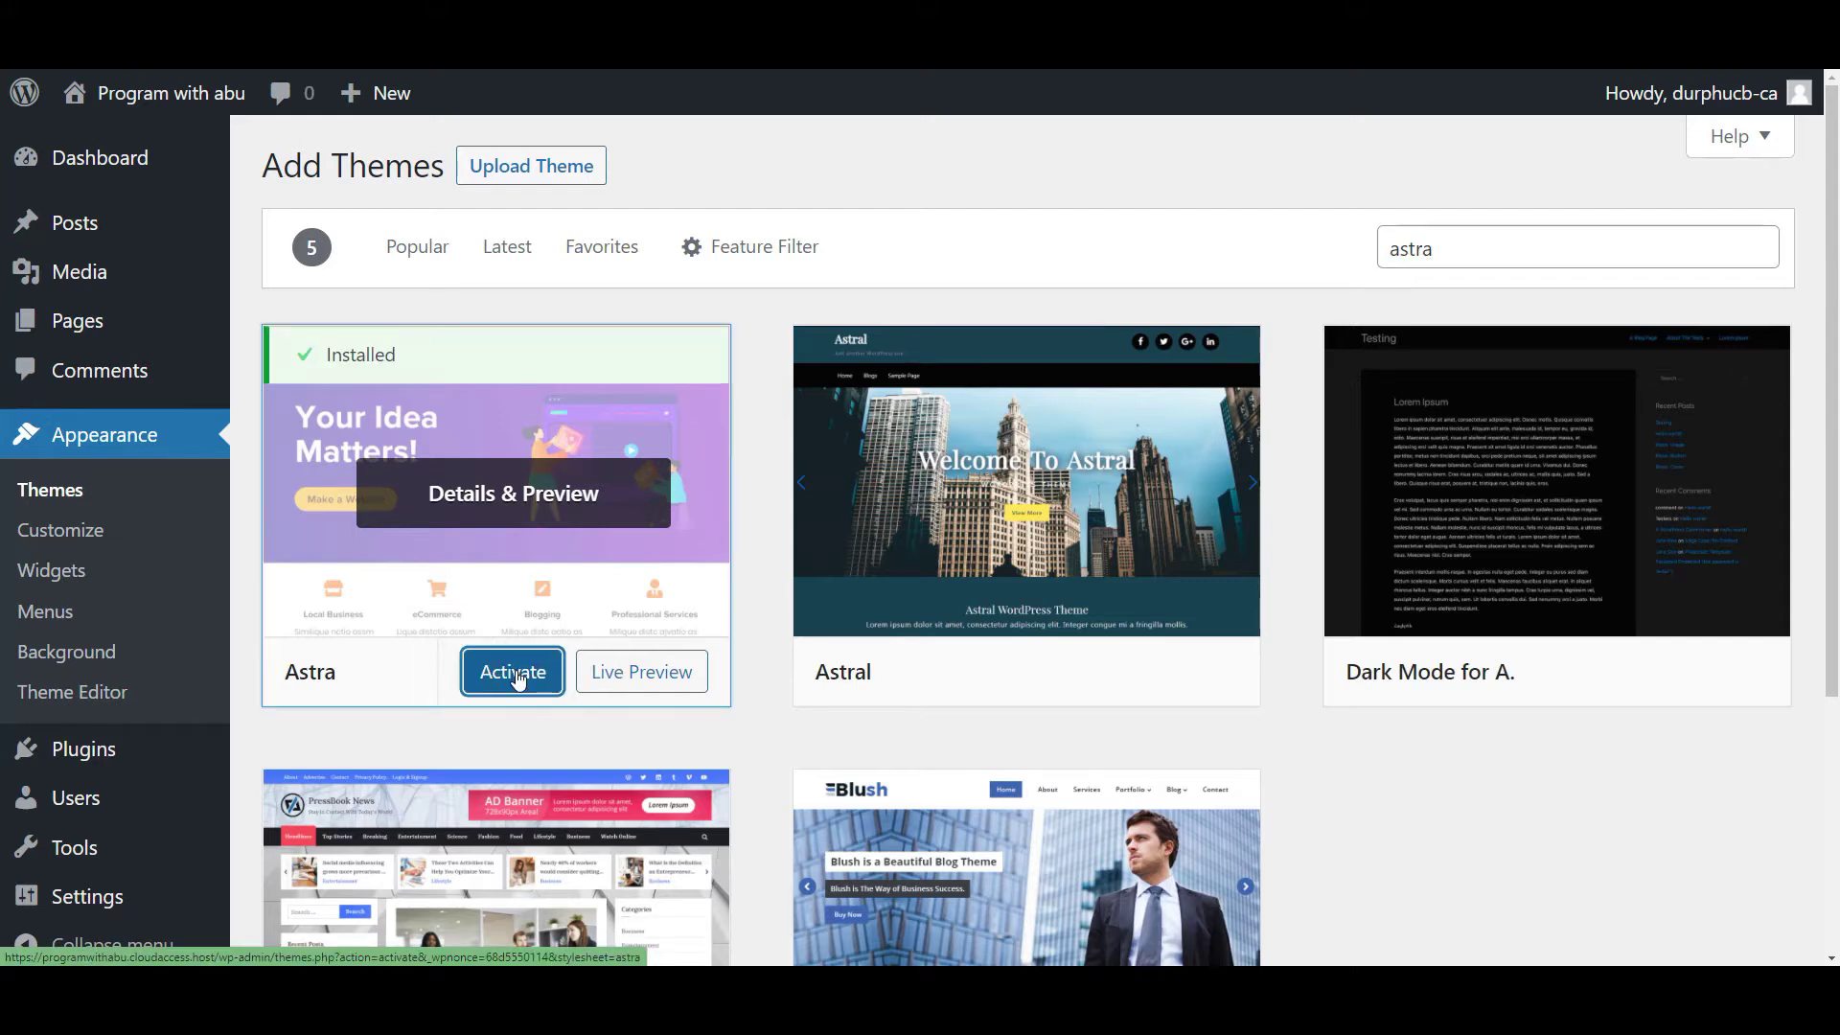
Delete the installed Twenty Twenty theme from its theme details and confirm the deletion.
scroll(758, 577, "down", 2)
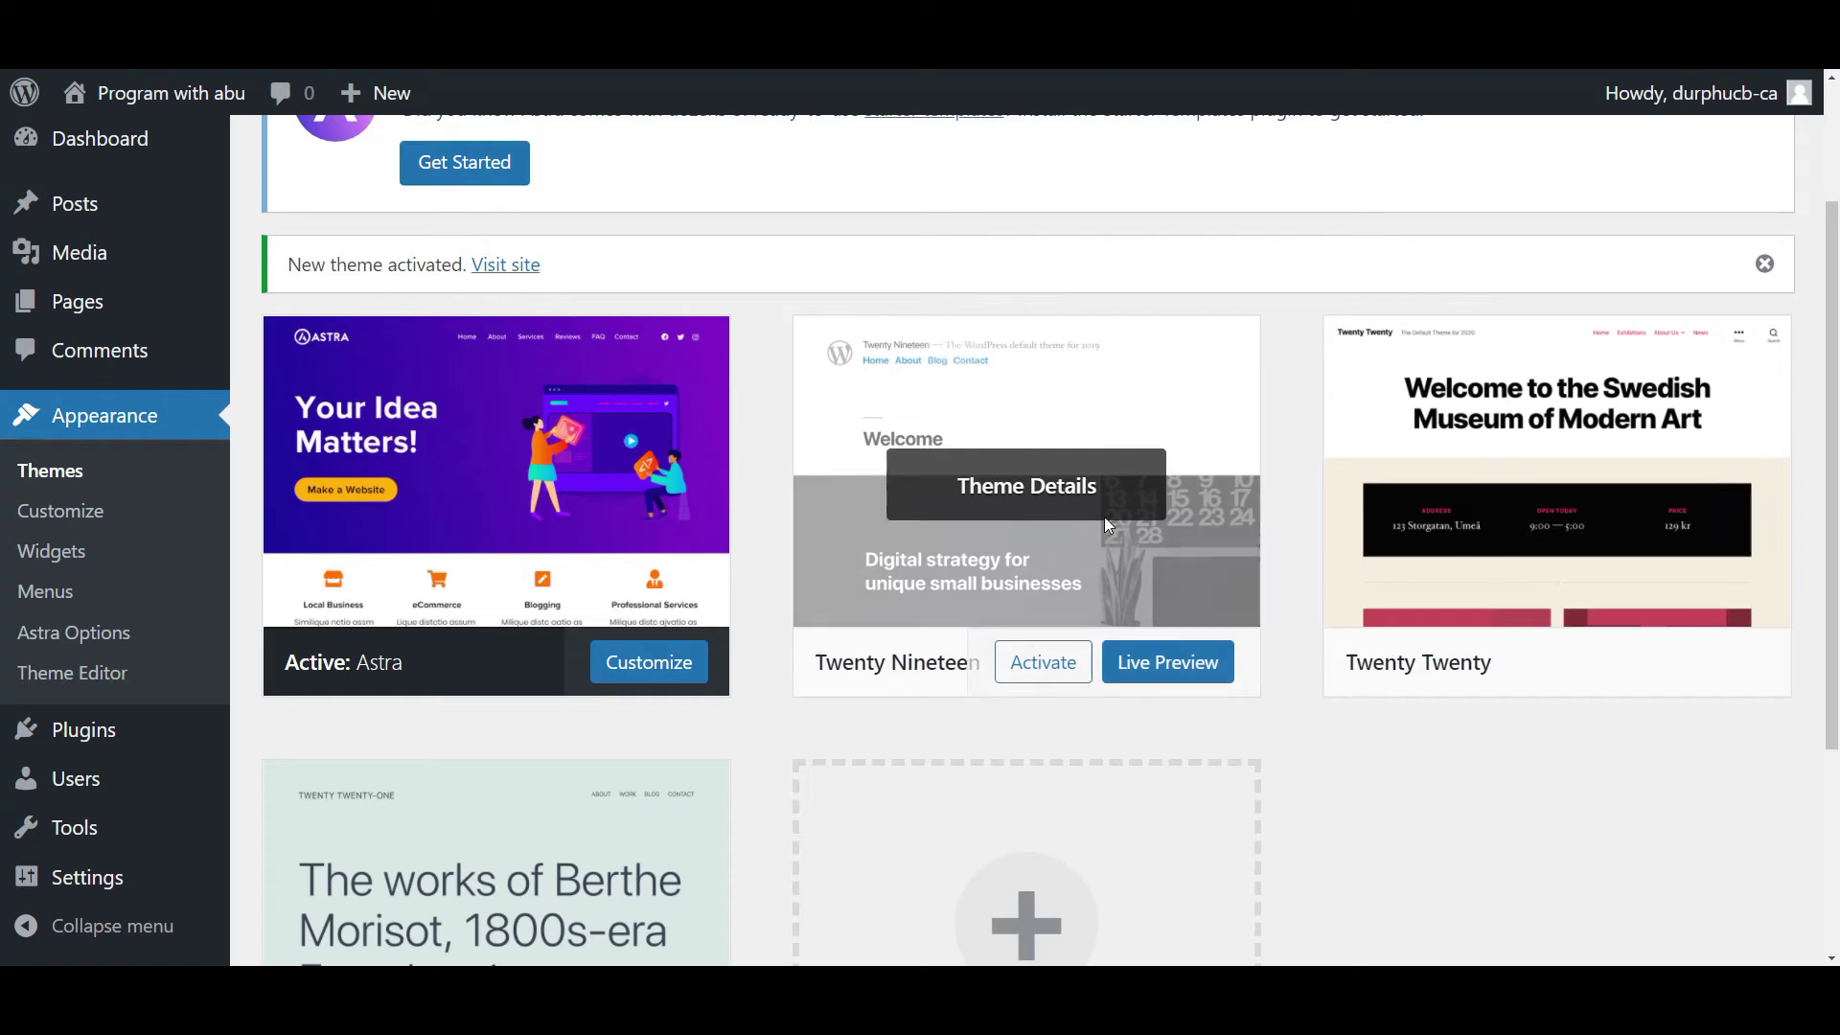
scroll(805, 622, "down", 2)
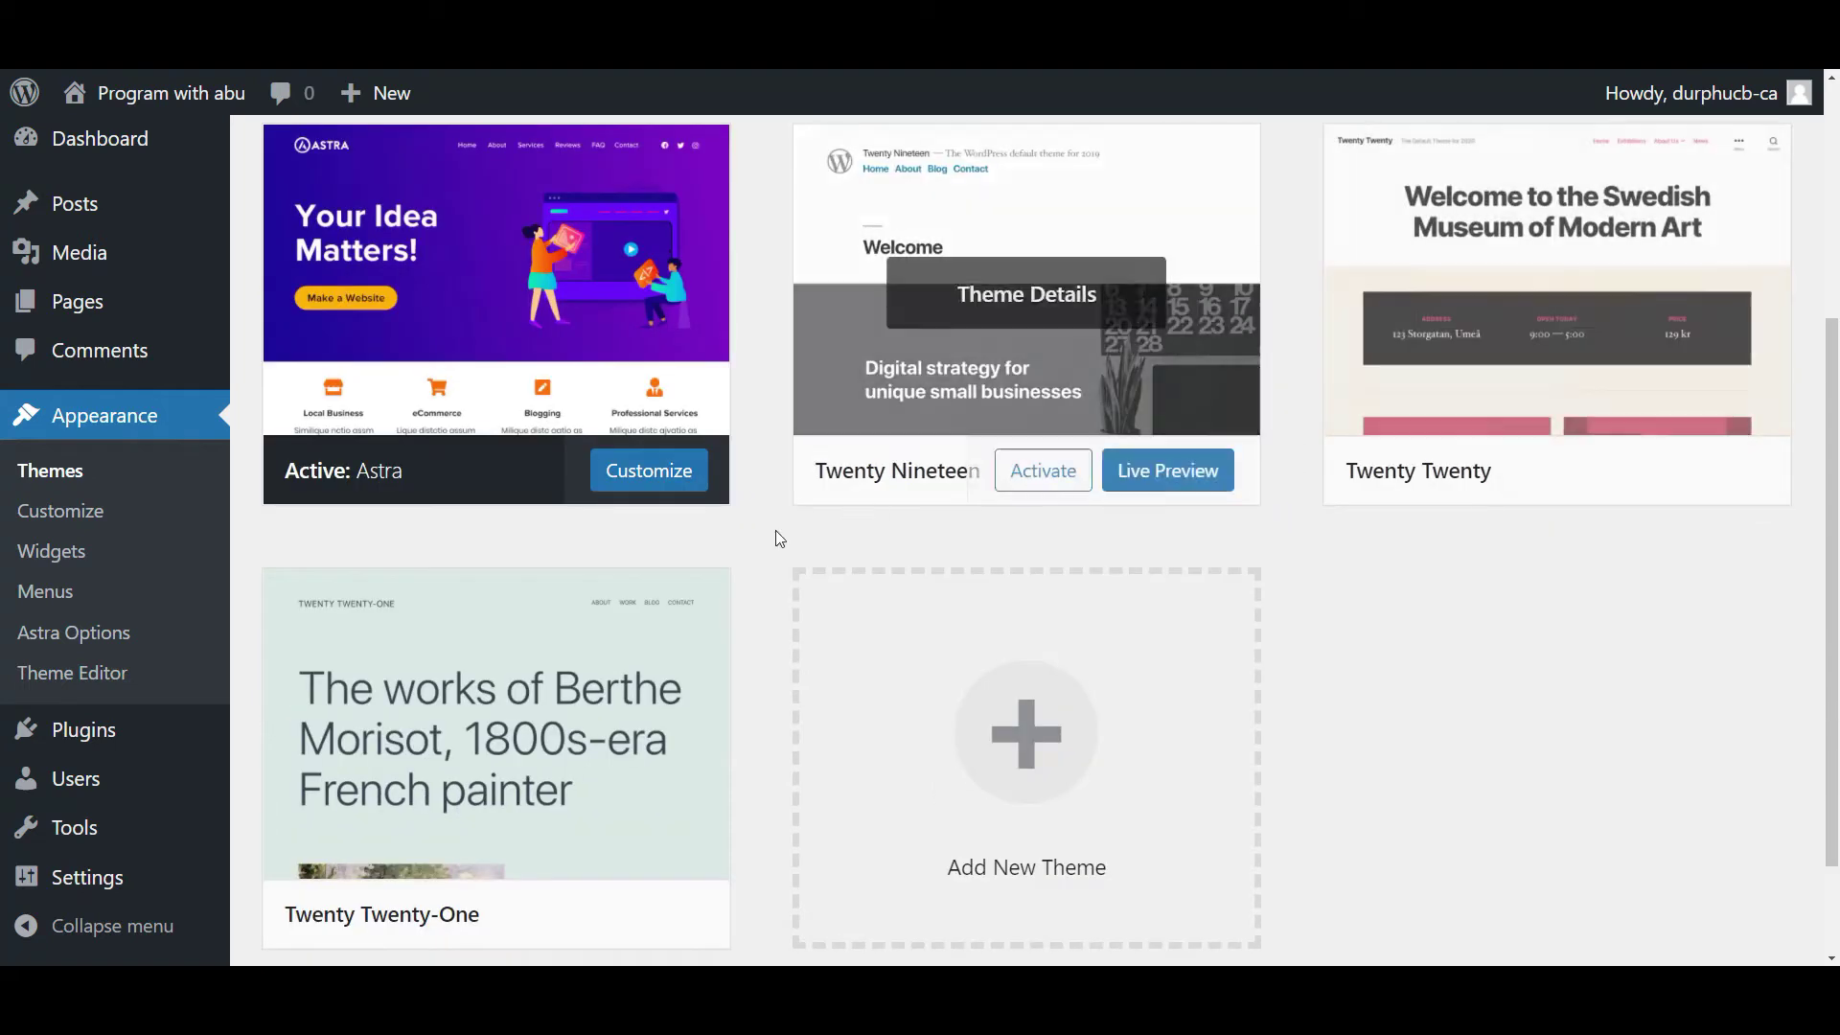
scroll(762, 589, "up", 2)
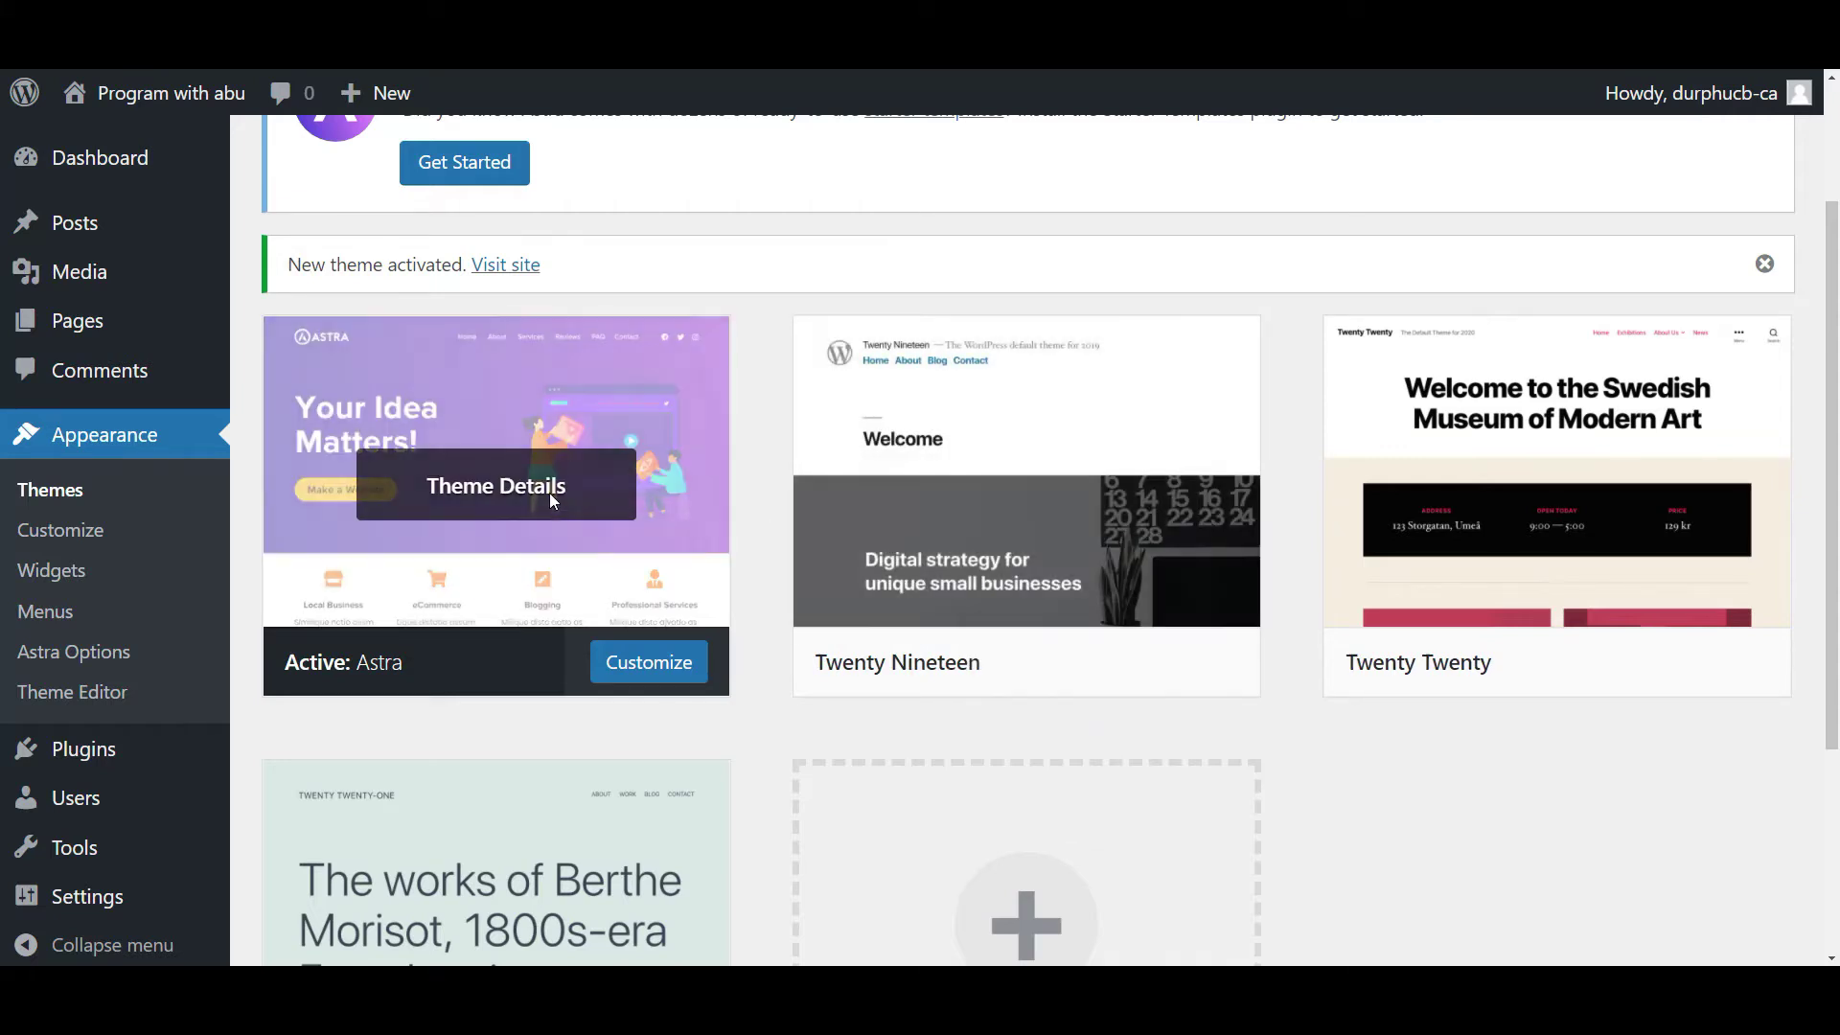
mouse_move(1654, 576)
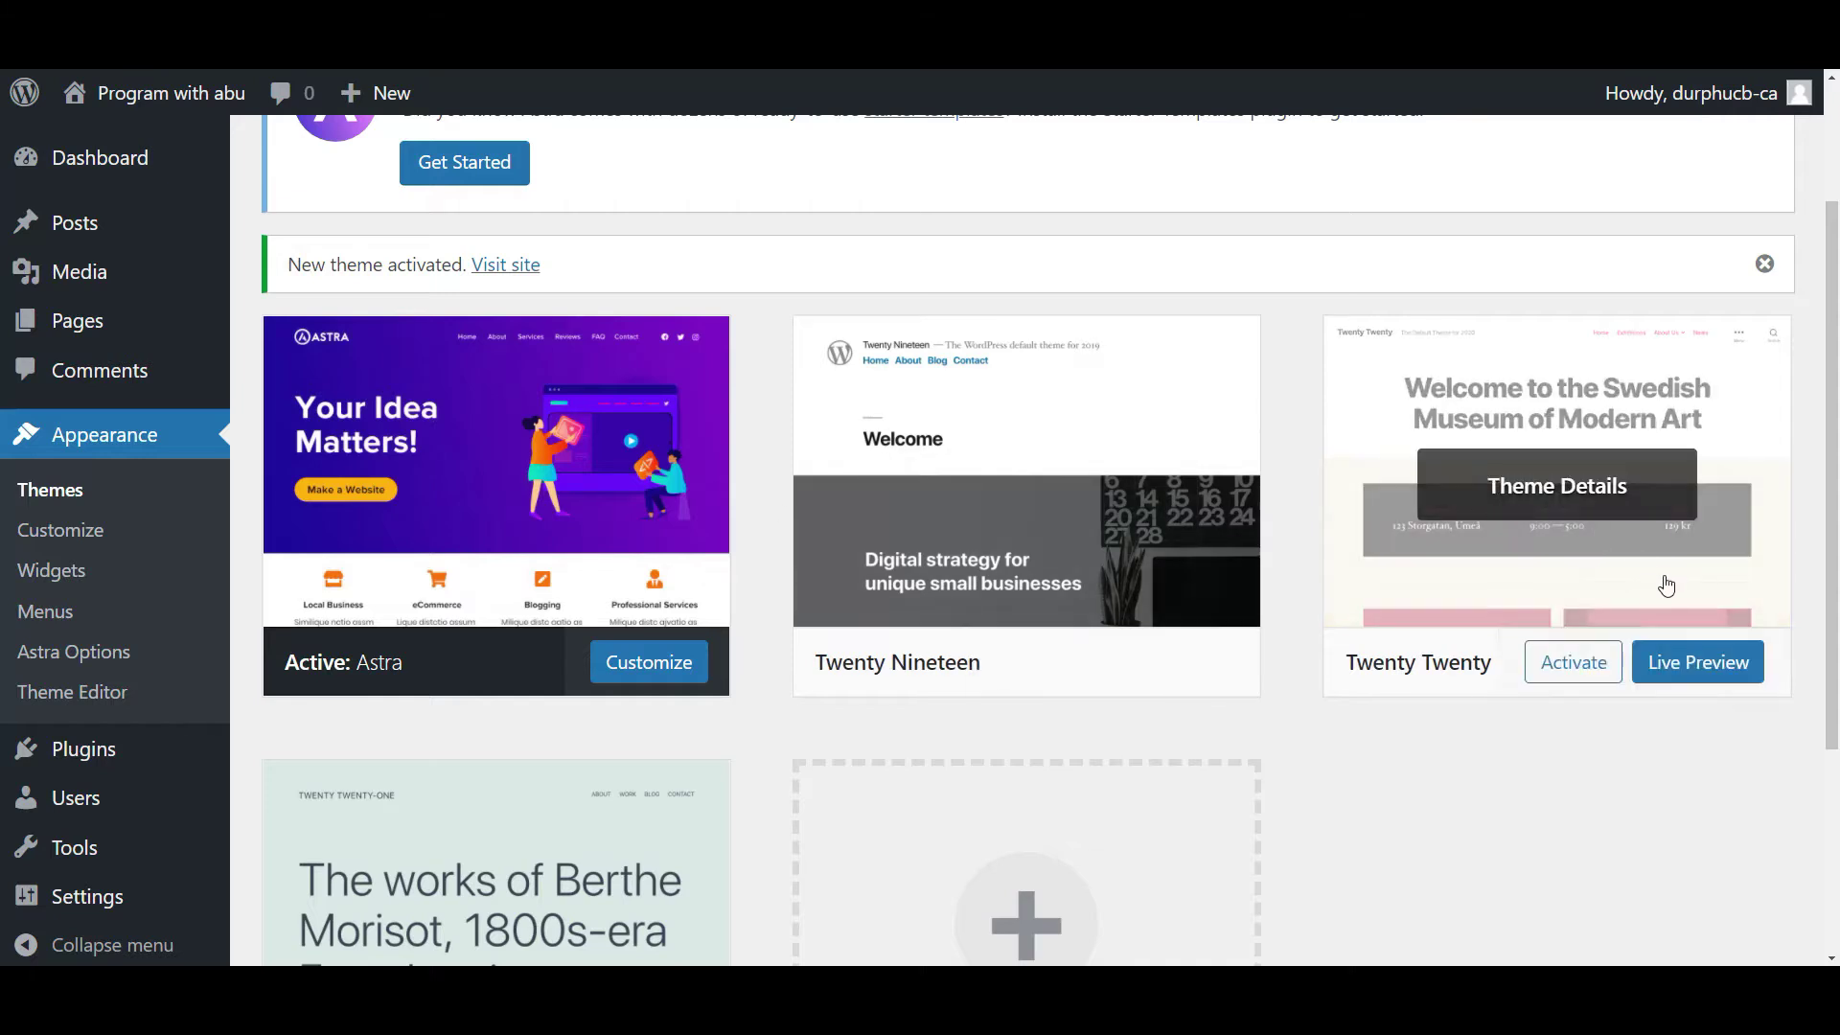
left_click(1574, 484)
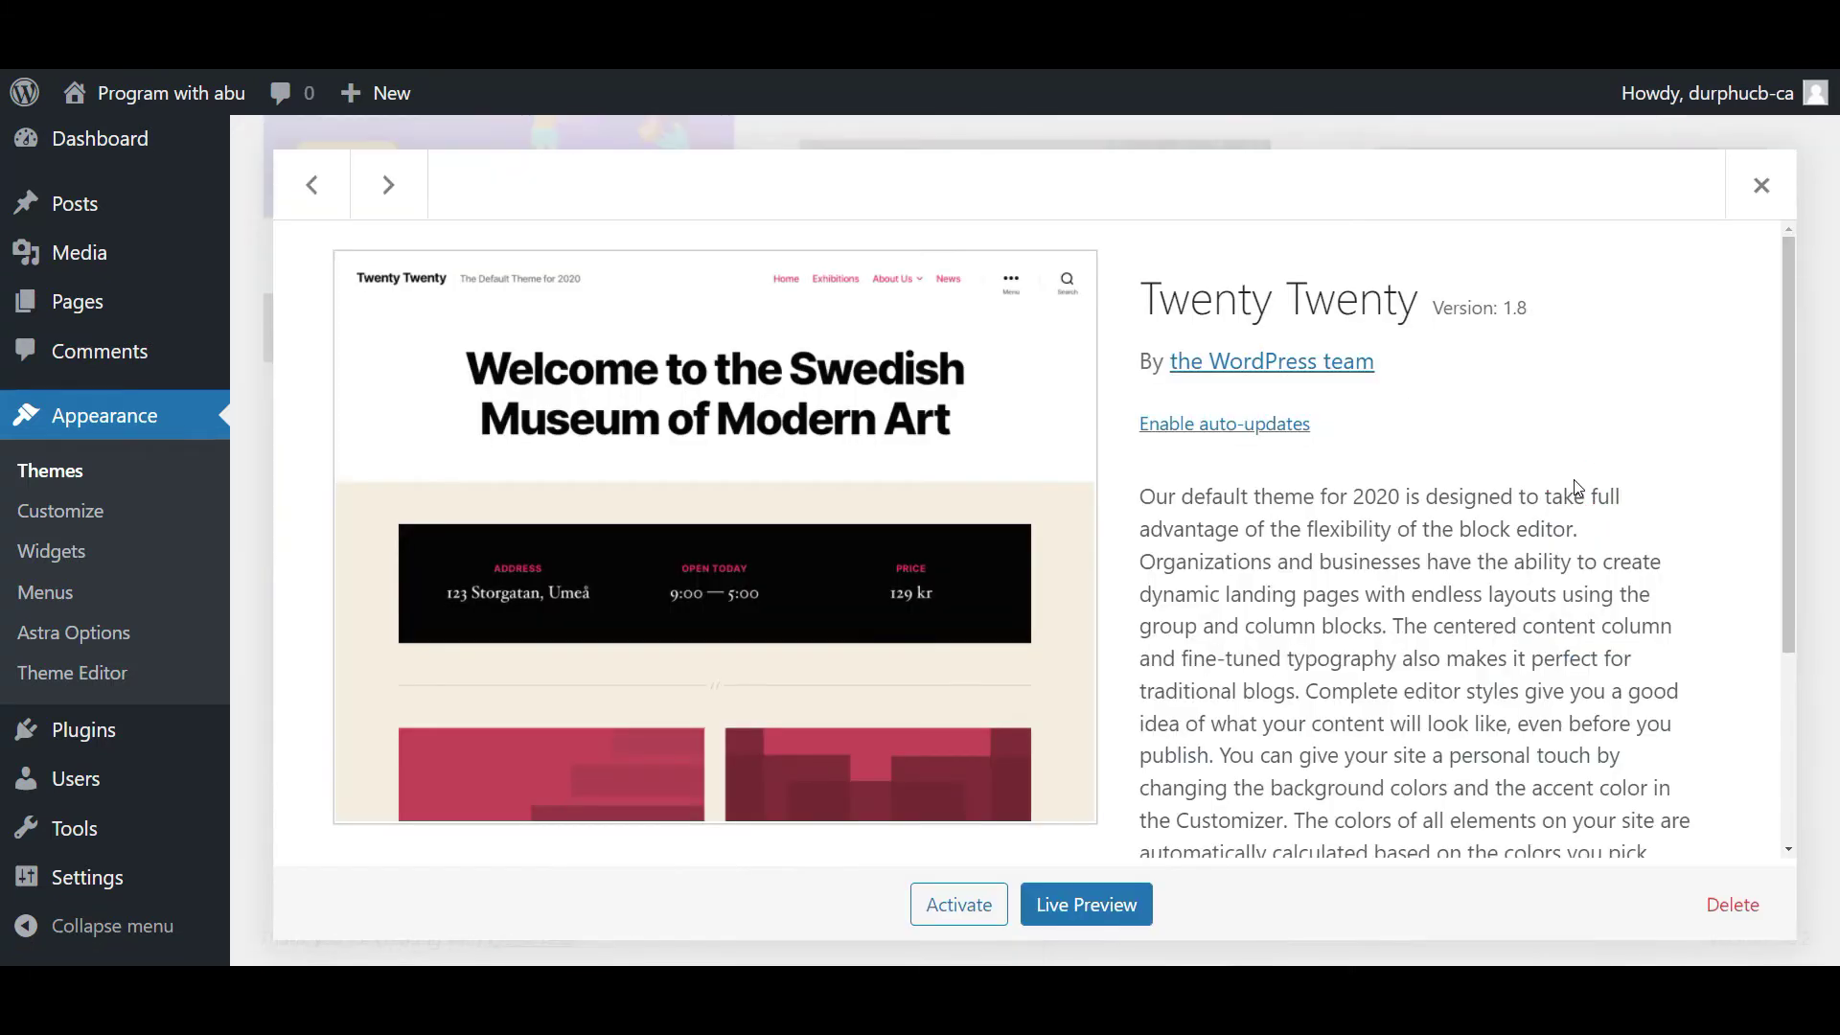
left_click(1735, 906)
left_click(1013, 169)
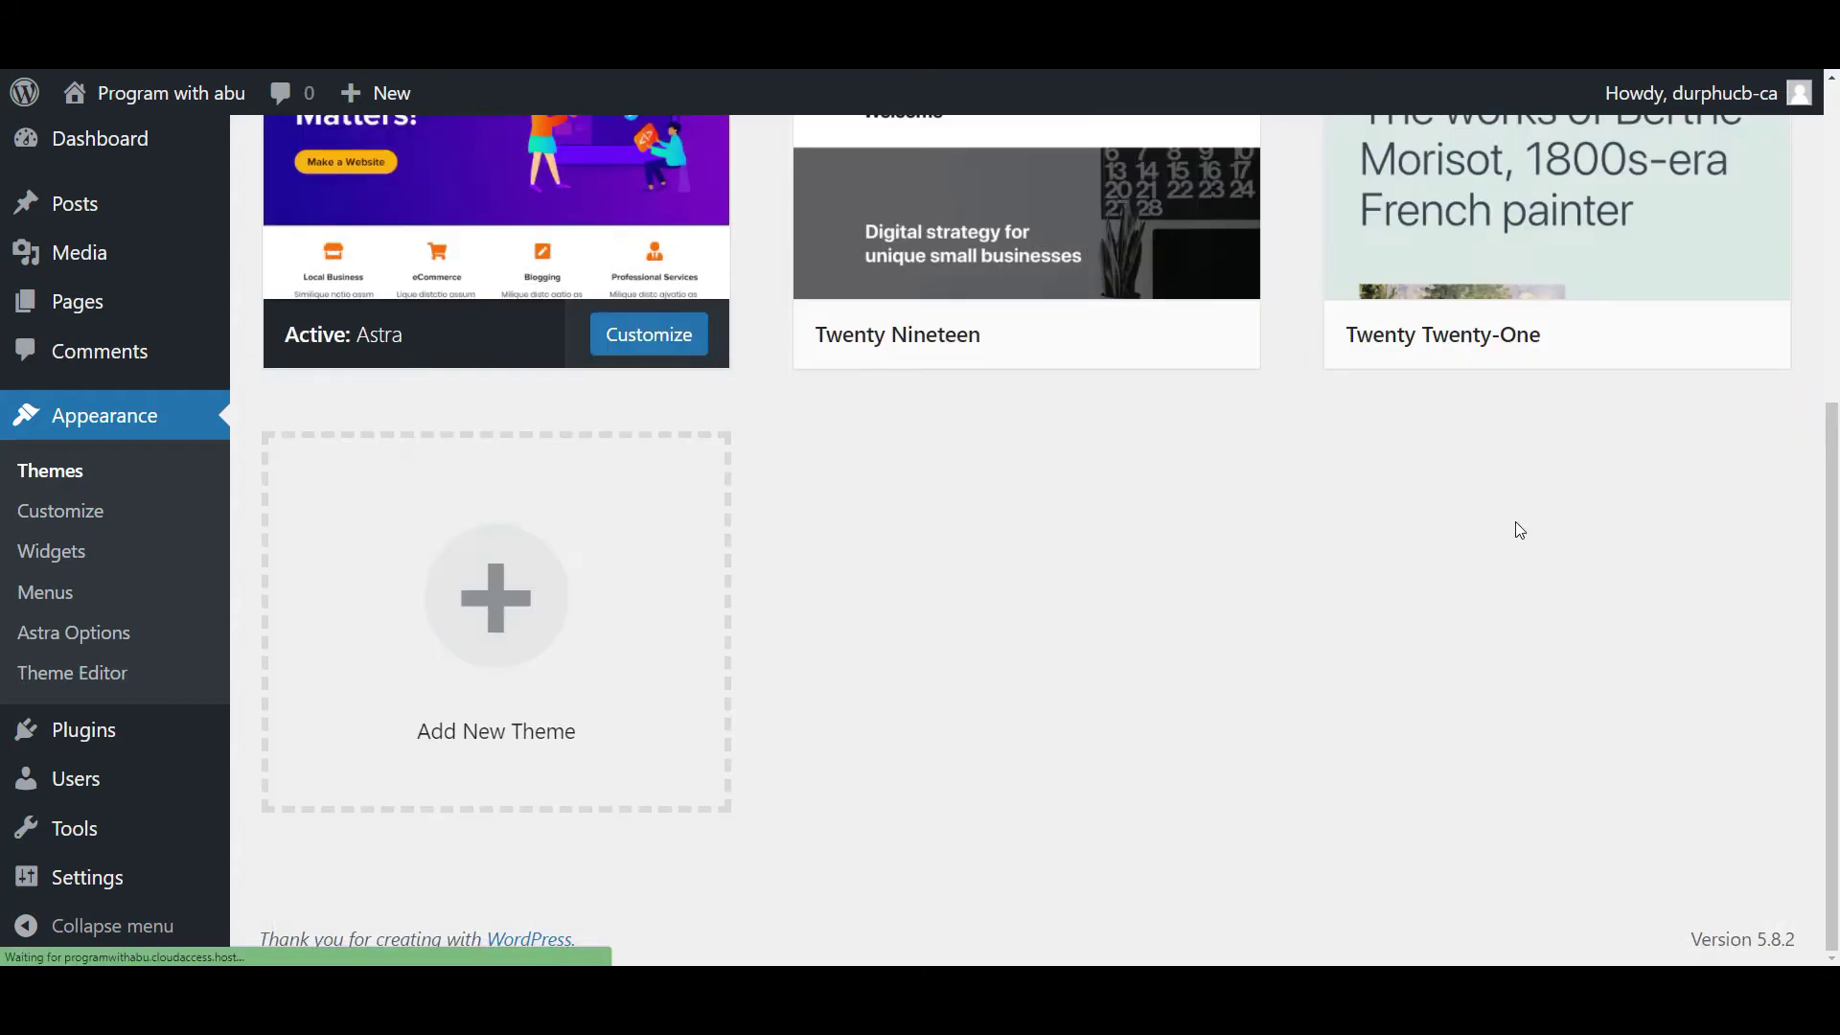
Delete the installed Twenty Twenty-One theme from its theme details and confirm the deletion.
scroll(1437, 460, "up", 2)
left_click(1574, 354)
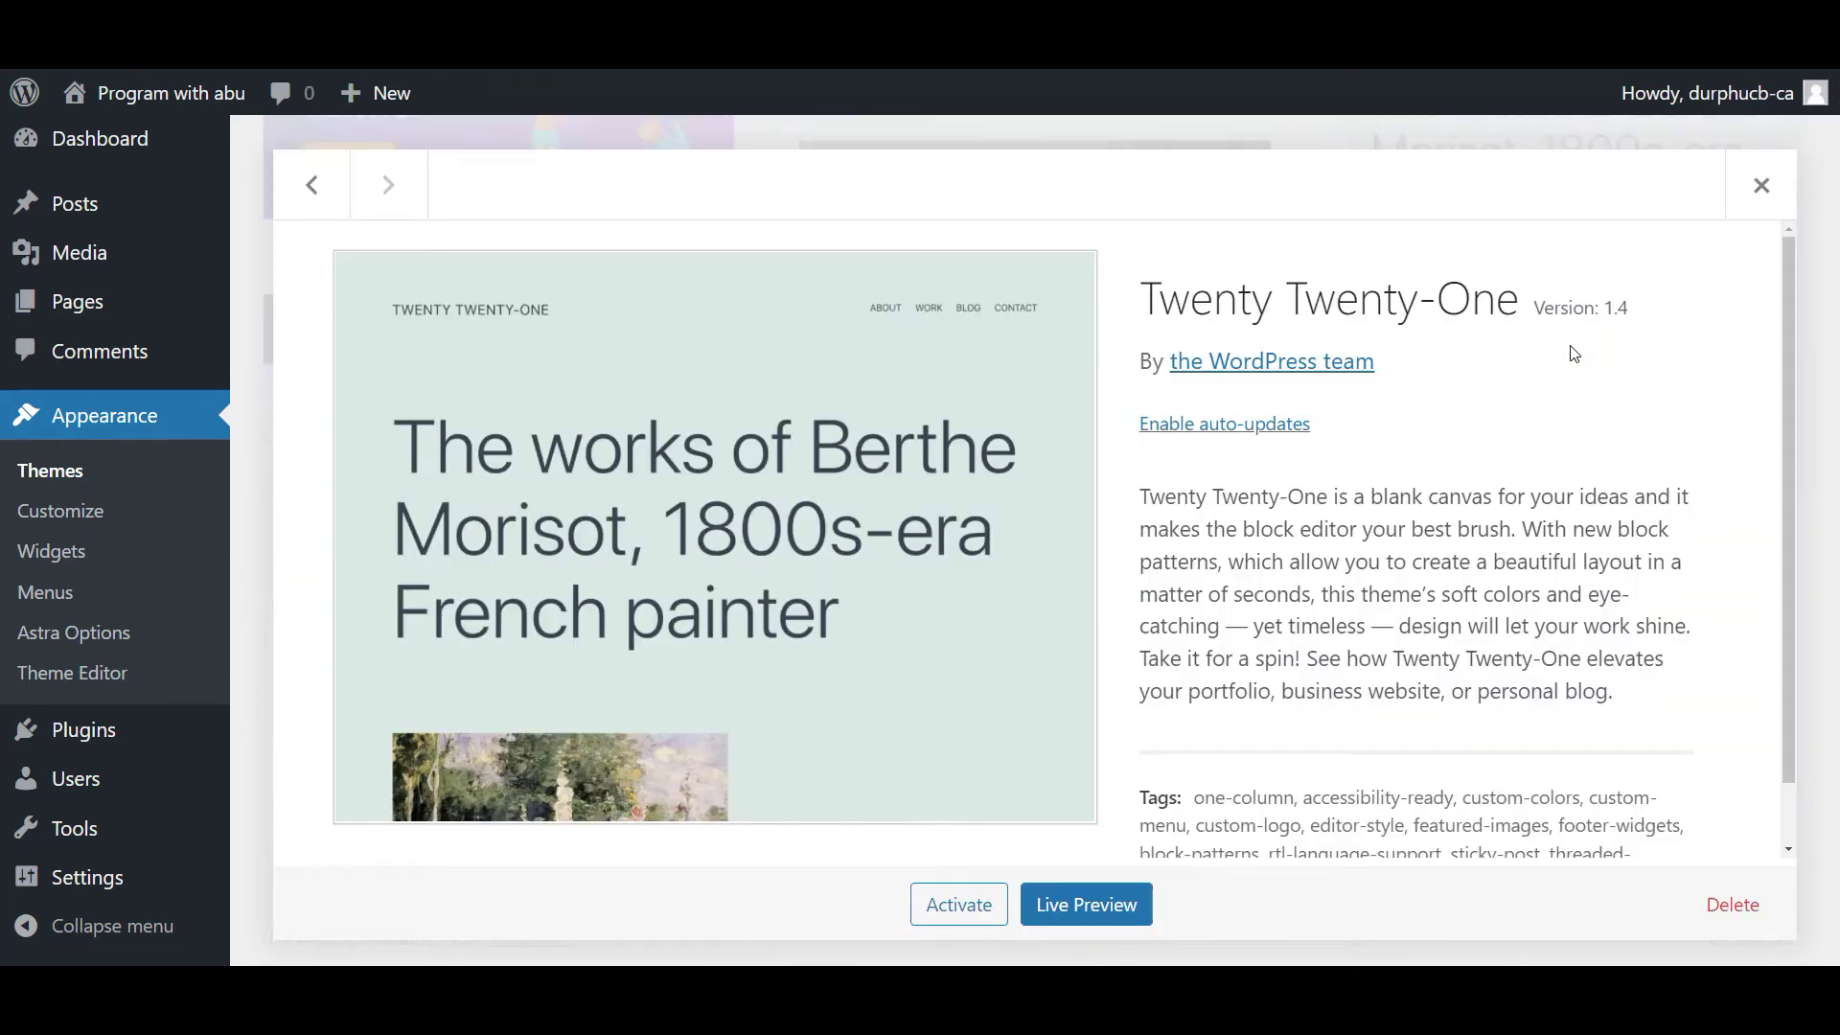
left_click(1735, 904)
left_click(1013, 167)
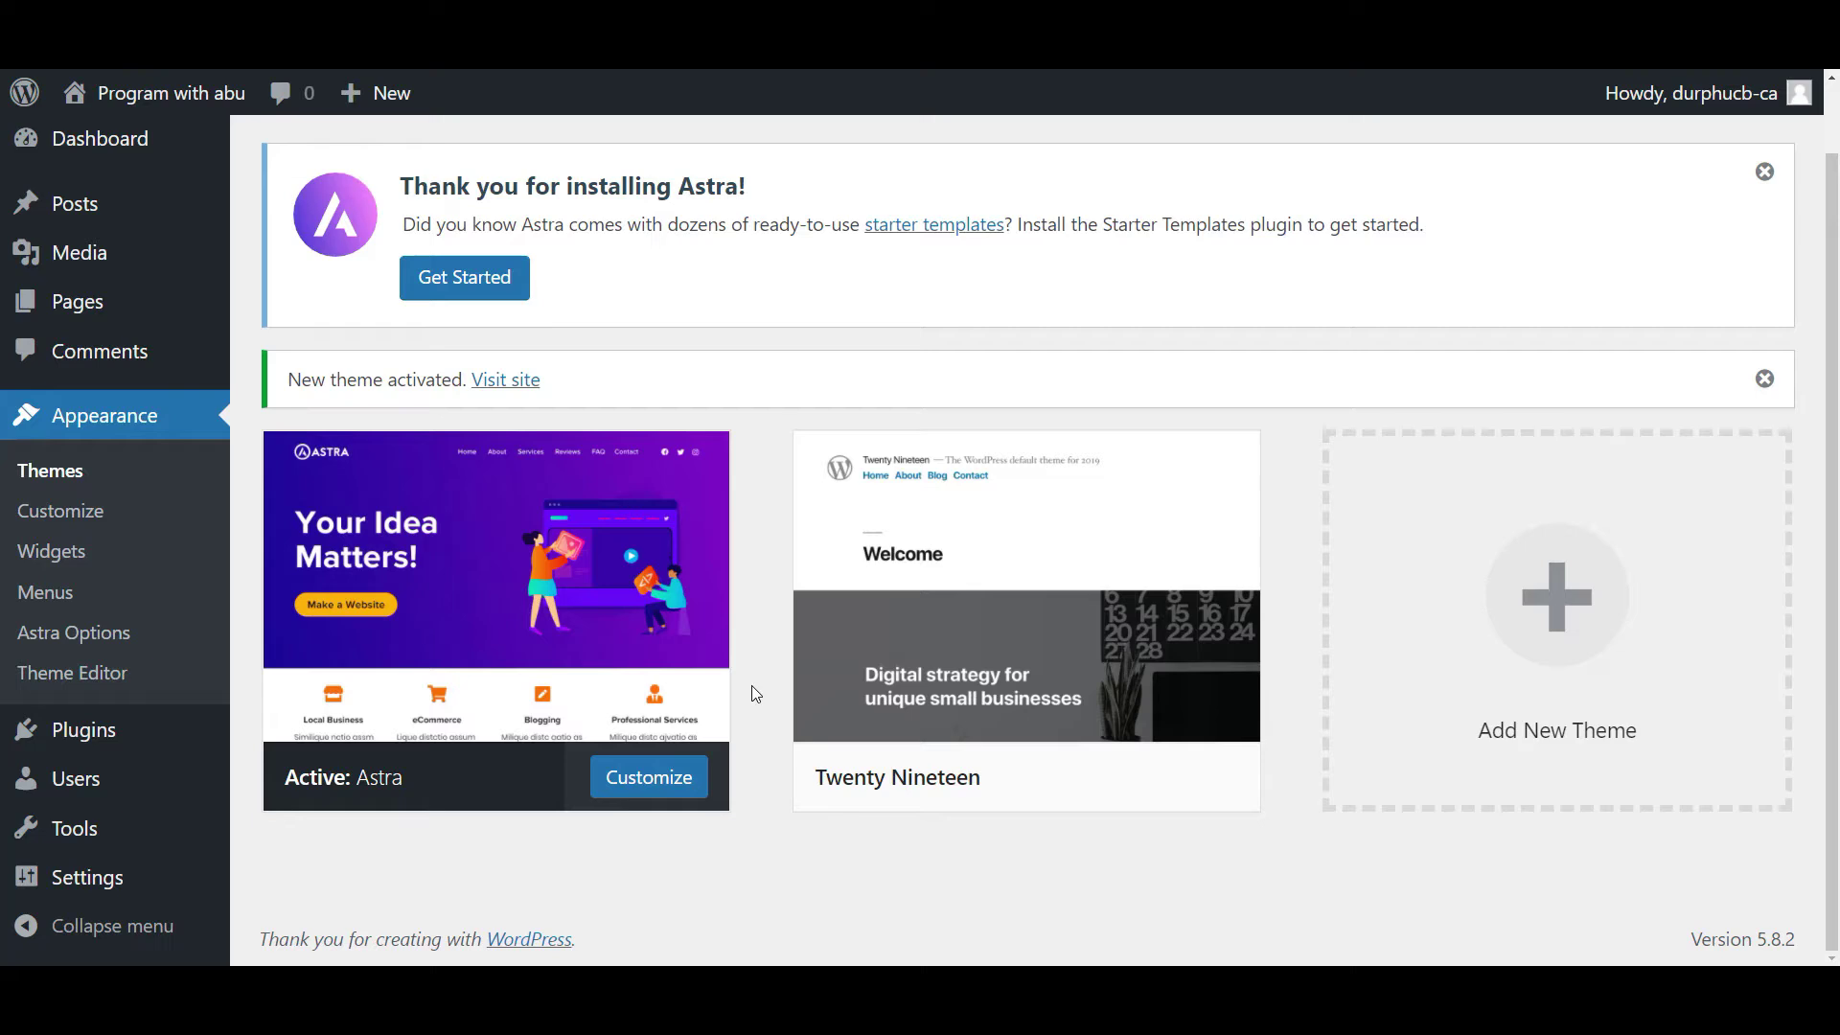
Dismiss the Astra thank-you notice and the theme activation notice on the Themes page.
left_click_drag(401, 186, 772, 198)
left_click(642, 247)
left_click(1765, 171)
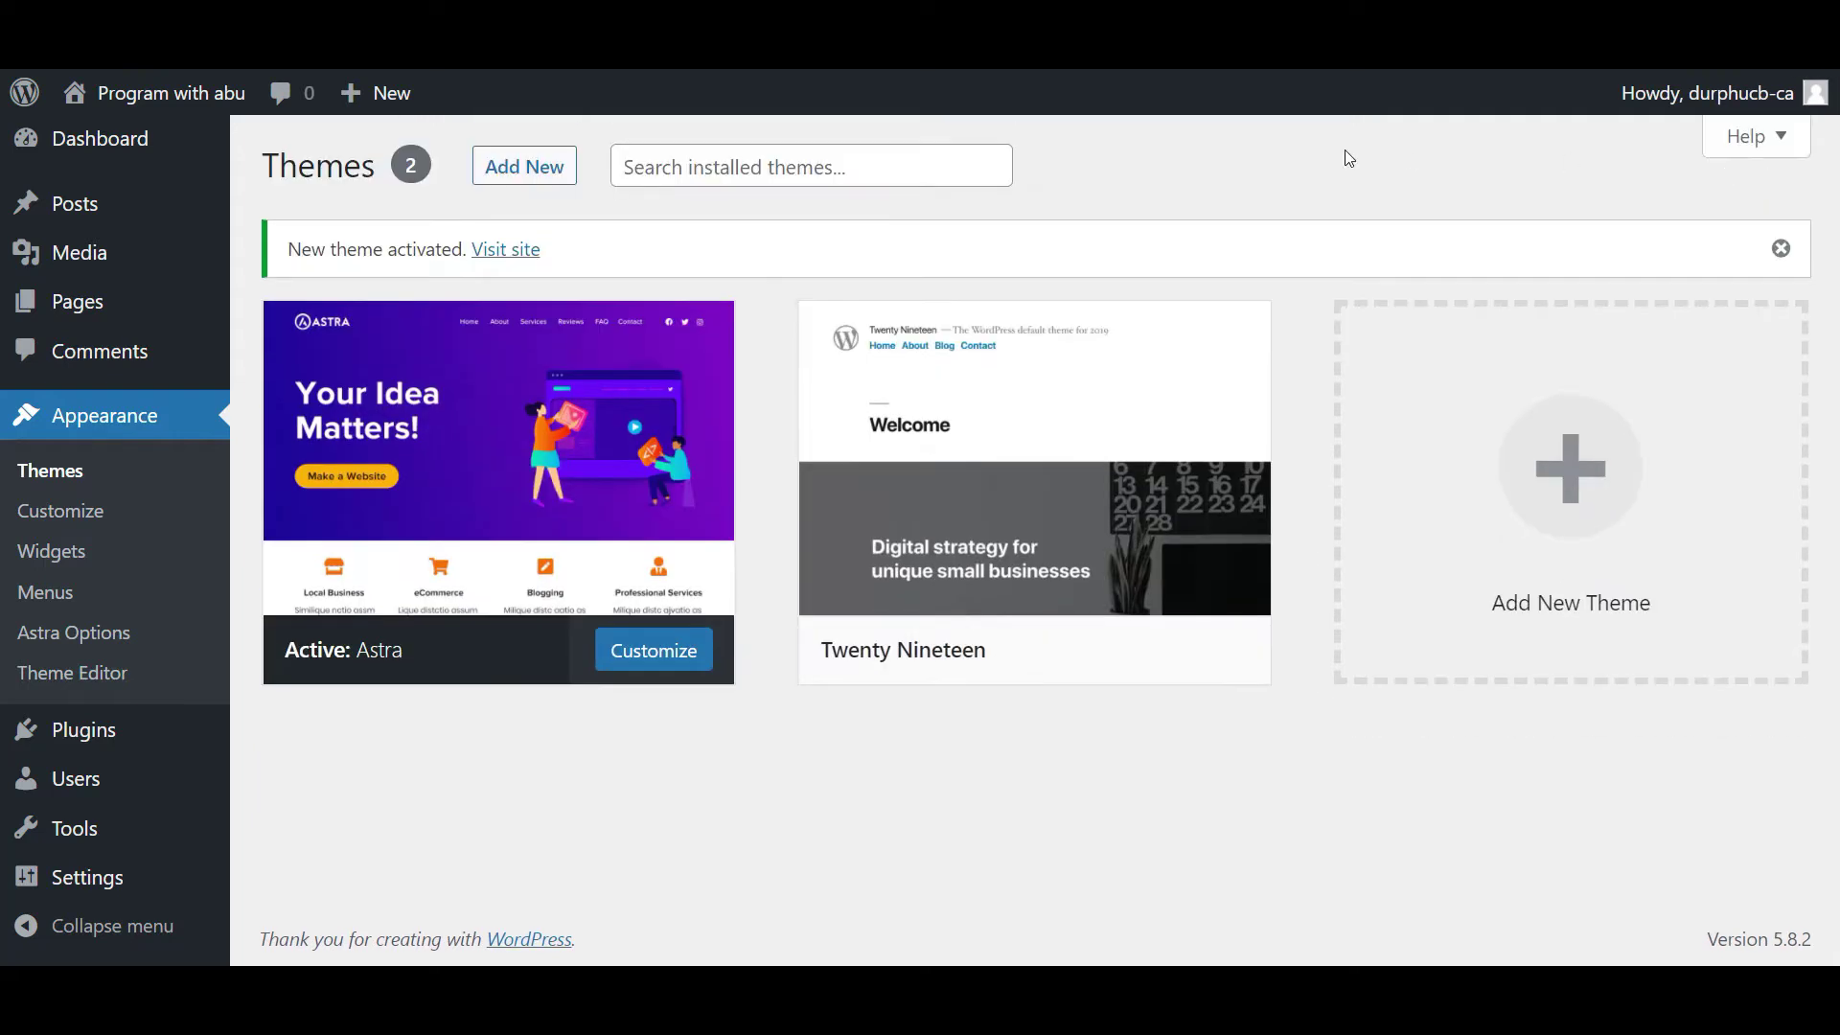
left_click(1780, 248)
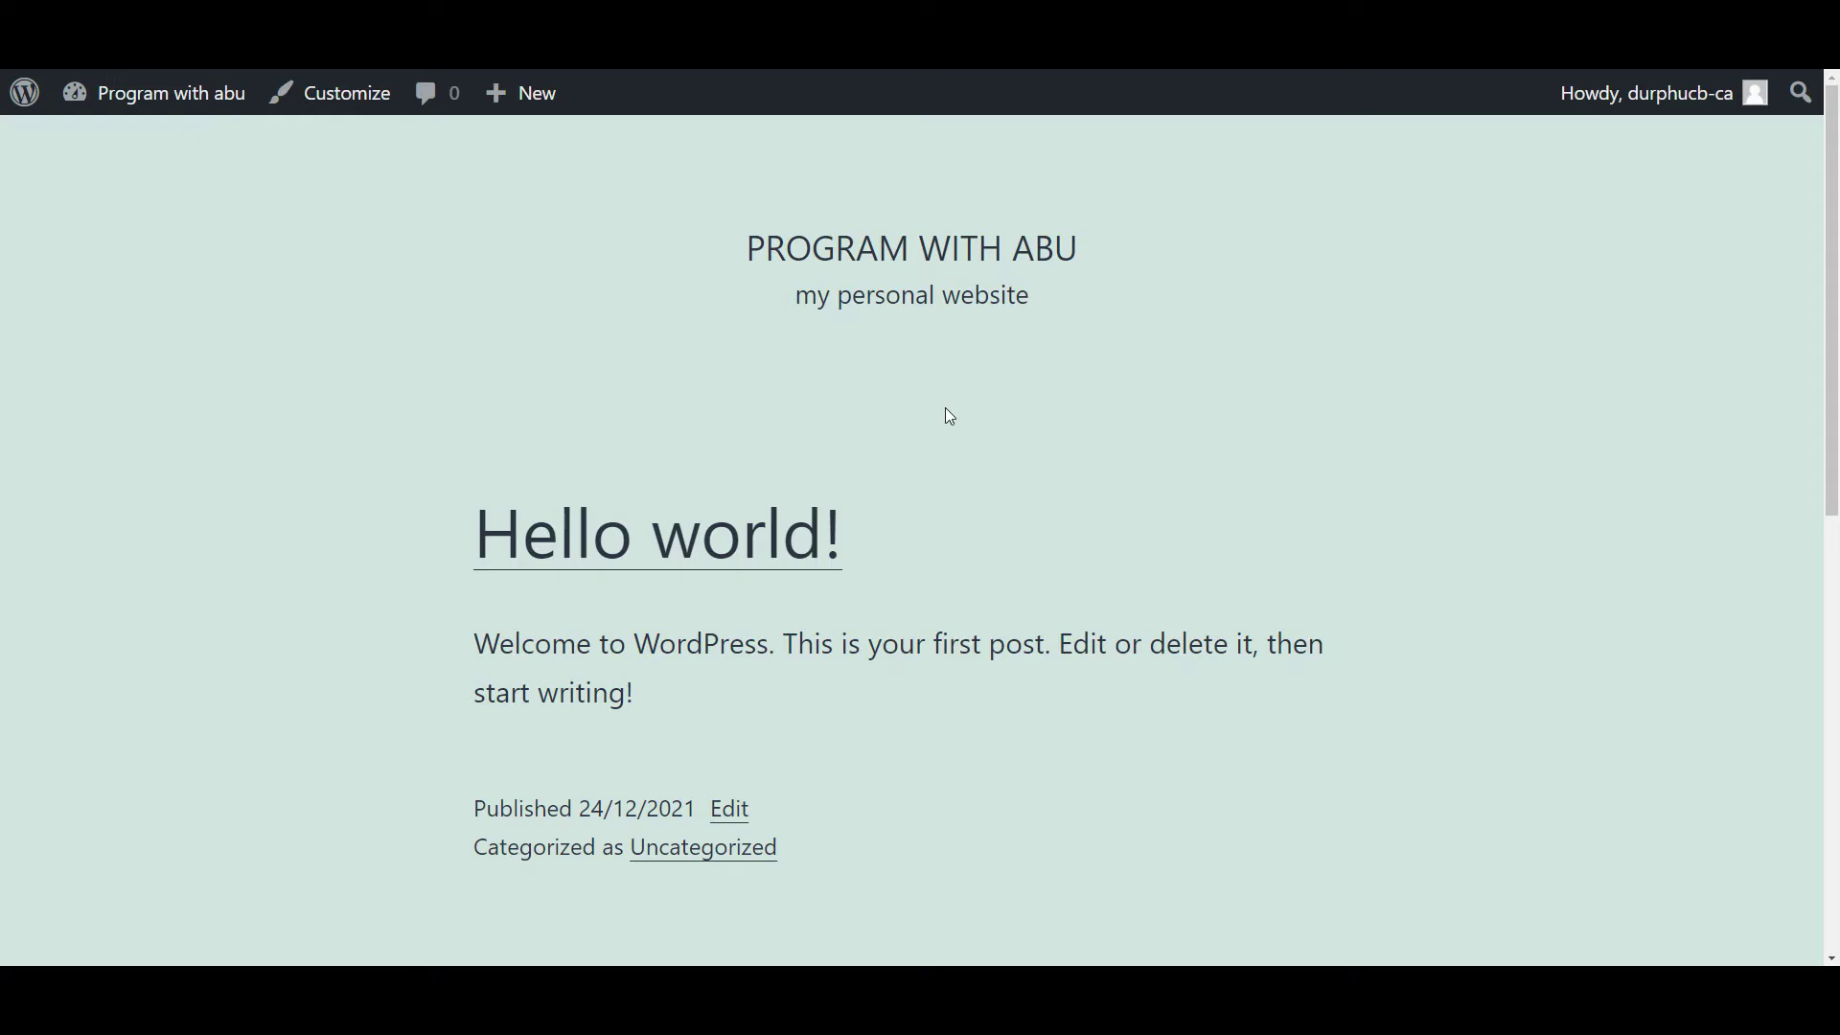
Reload the live site and look over its homepage with the Astra theme applied.
key("F5")
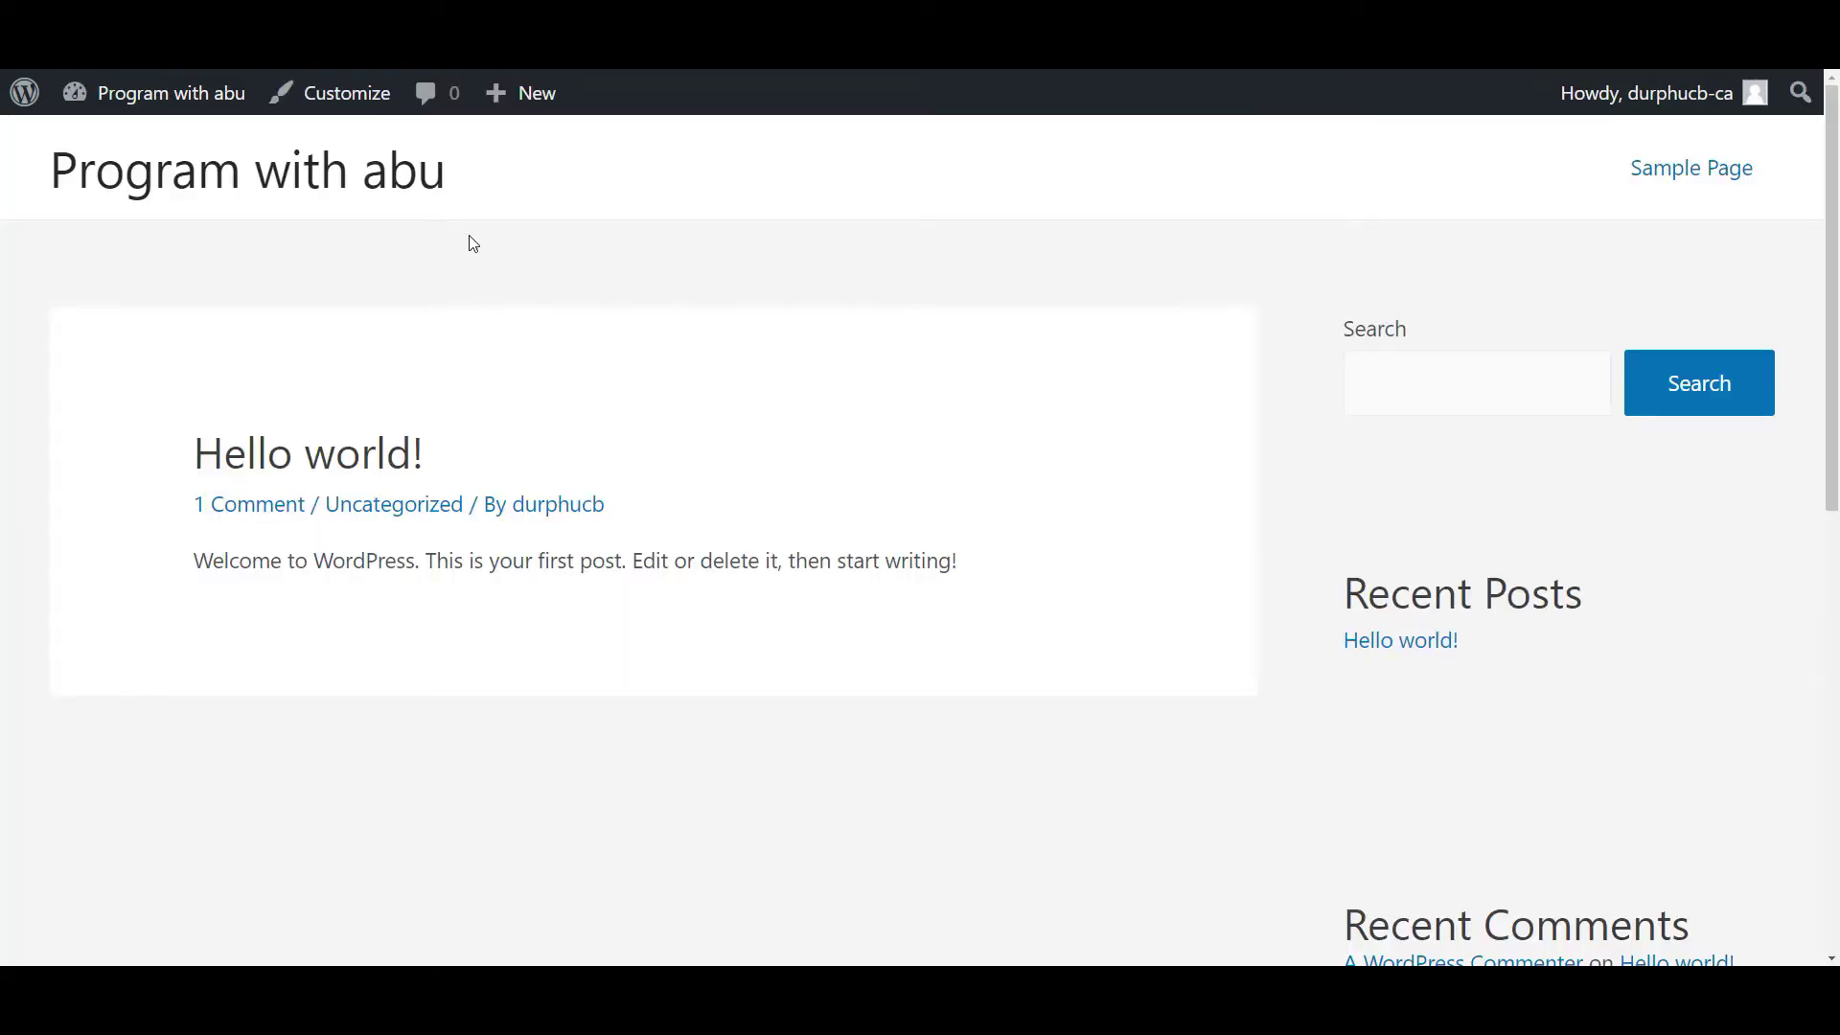
scroll(1079, 387, "down", 1)
scroll(1077, 387, "down", 4)
scroll(1077, 386, "up", 5)
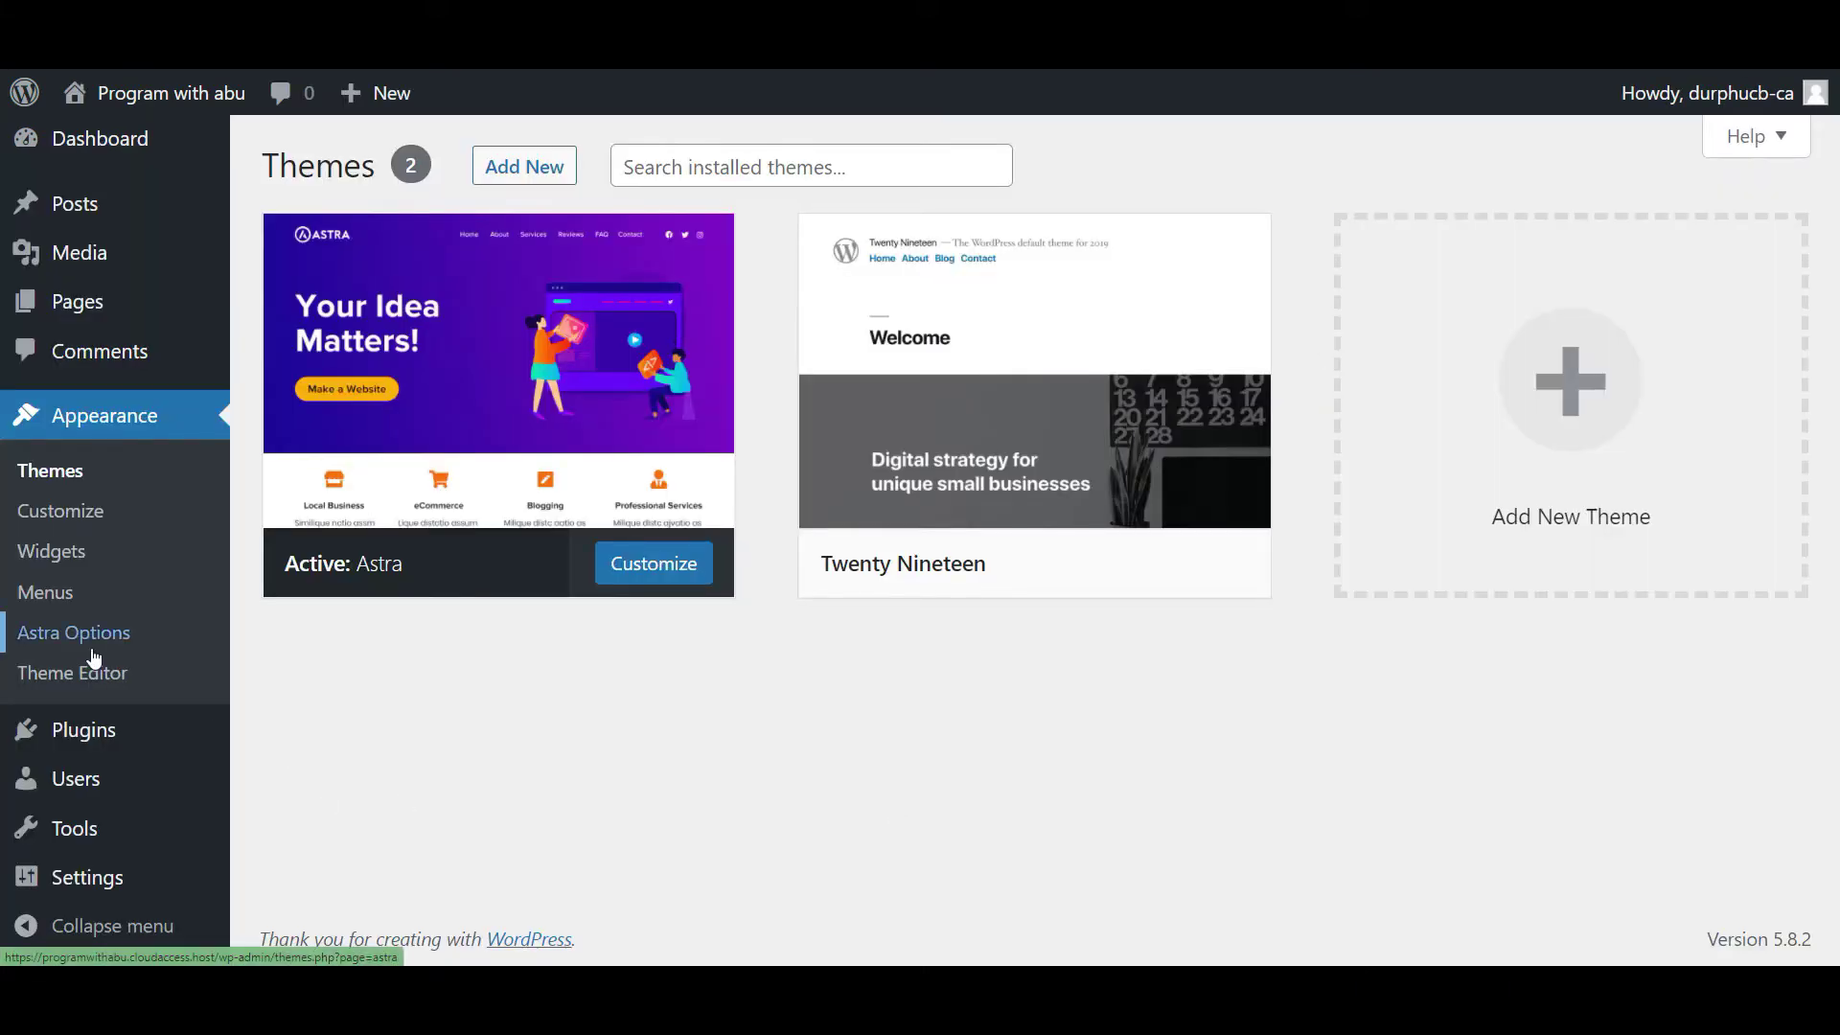
Add a new page from the pages list, dismiss the block editor welcome guide, and title the page Home.
mouse_move(92, 319)
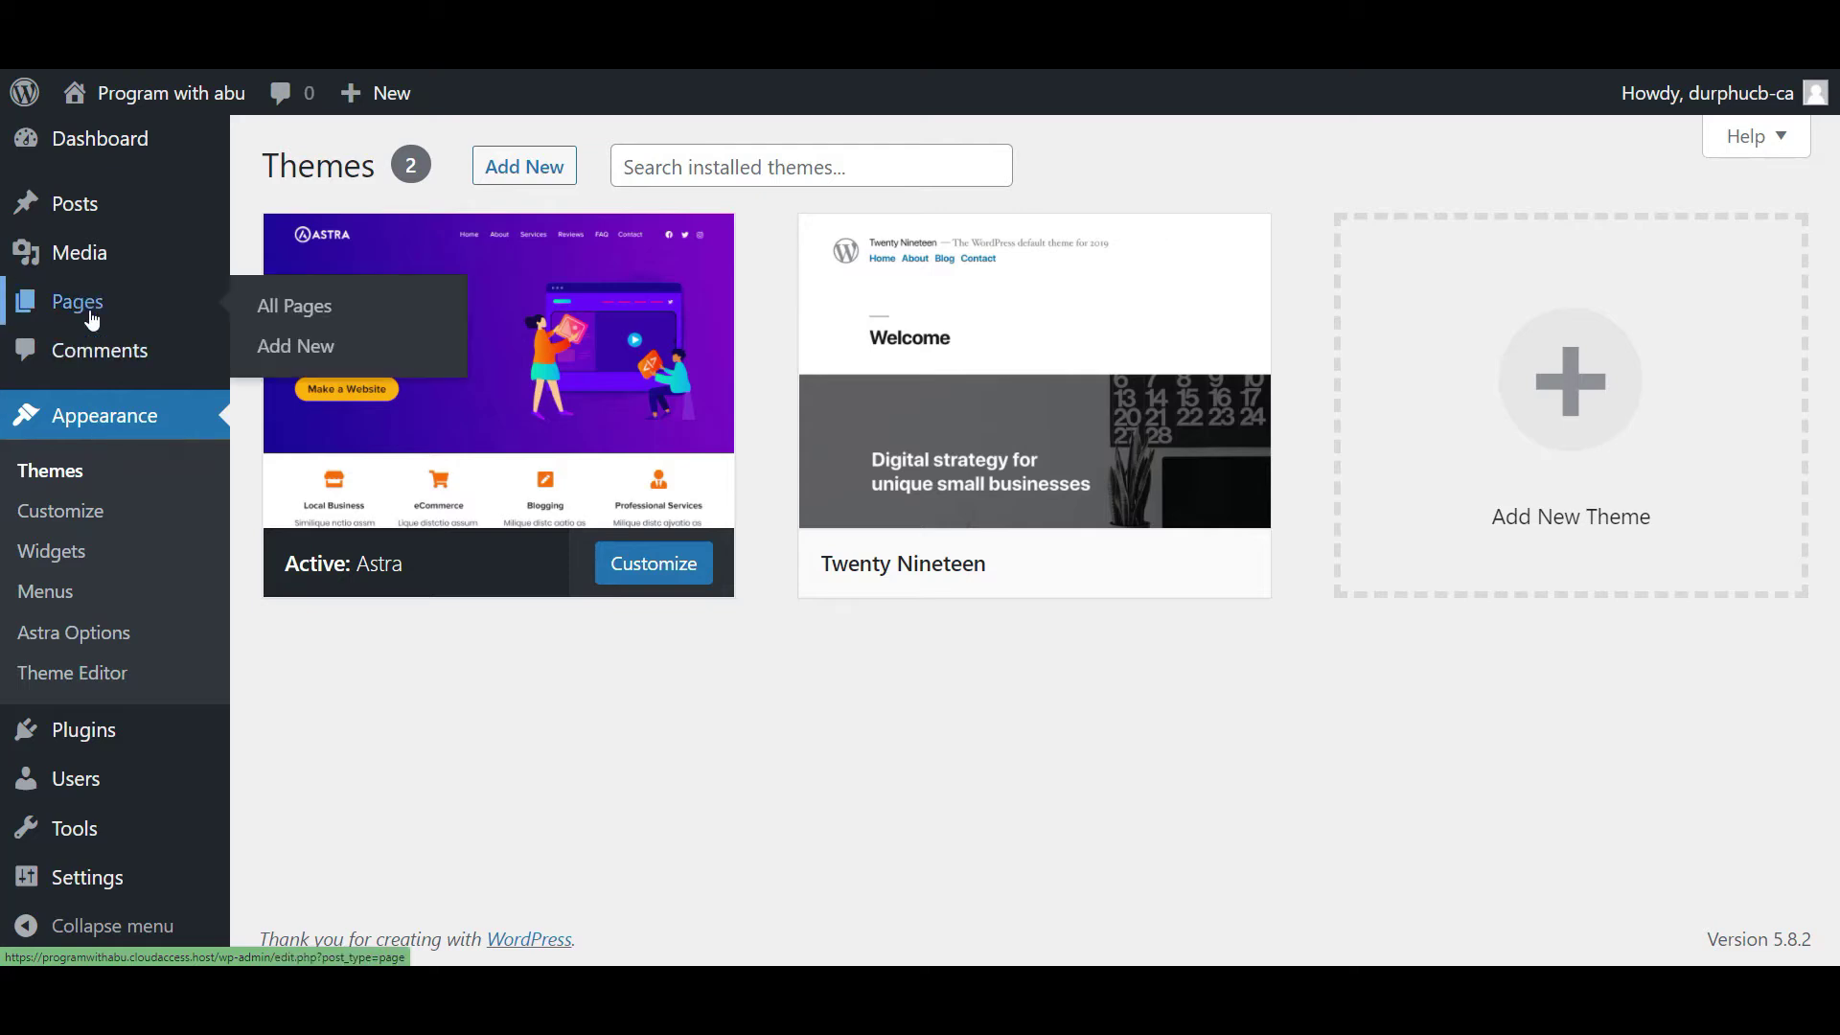
left_click(300, 307)
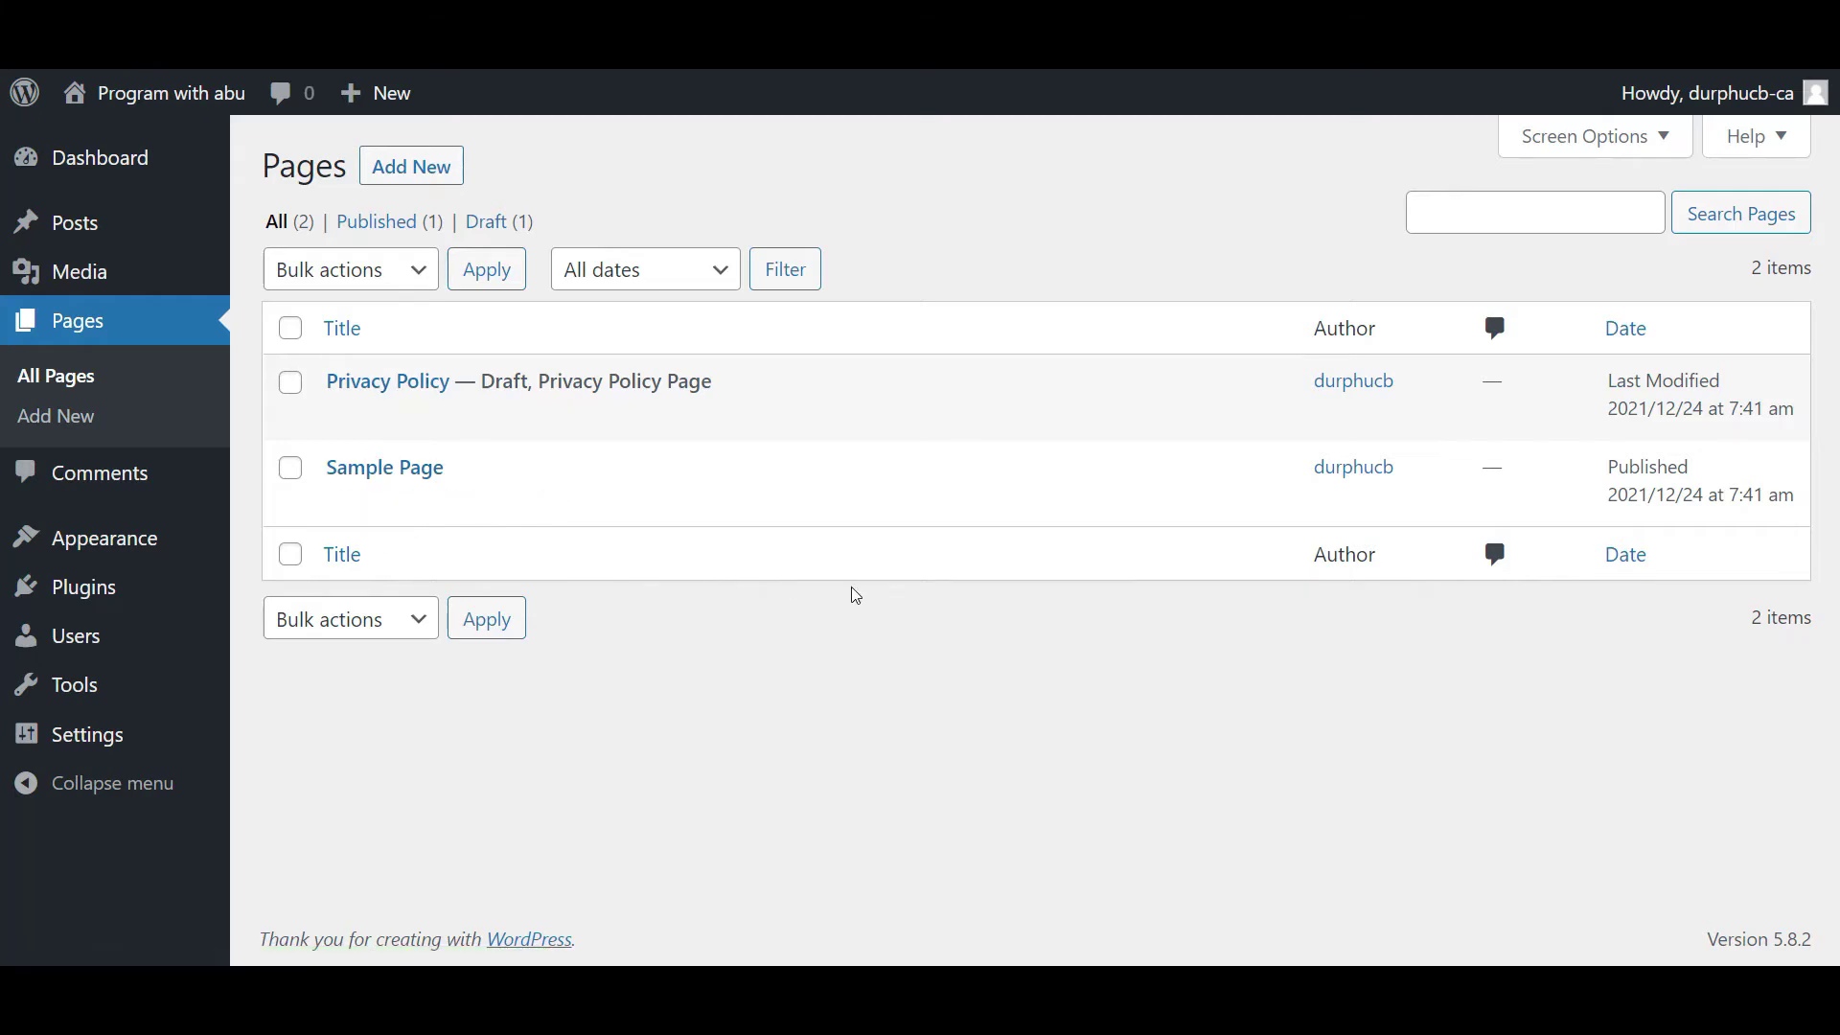
left_click(441, 179)
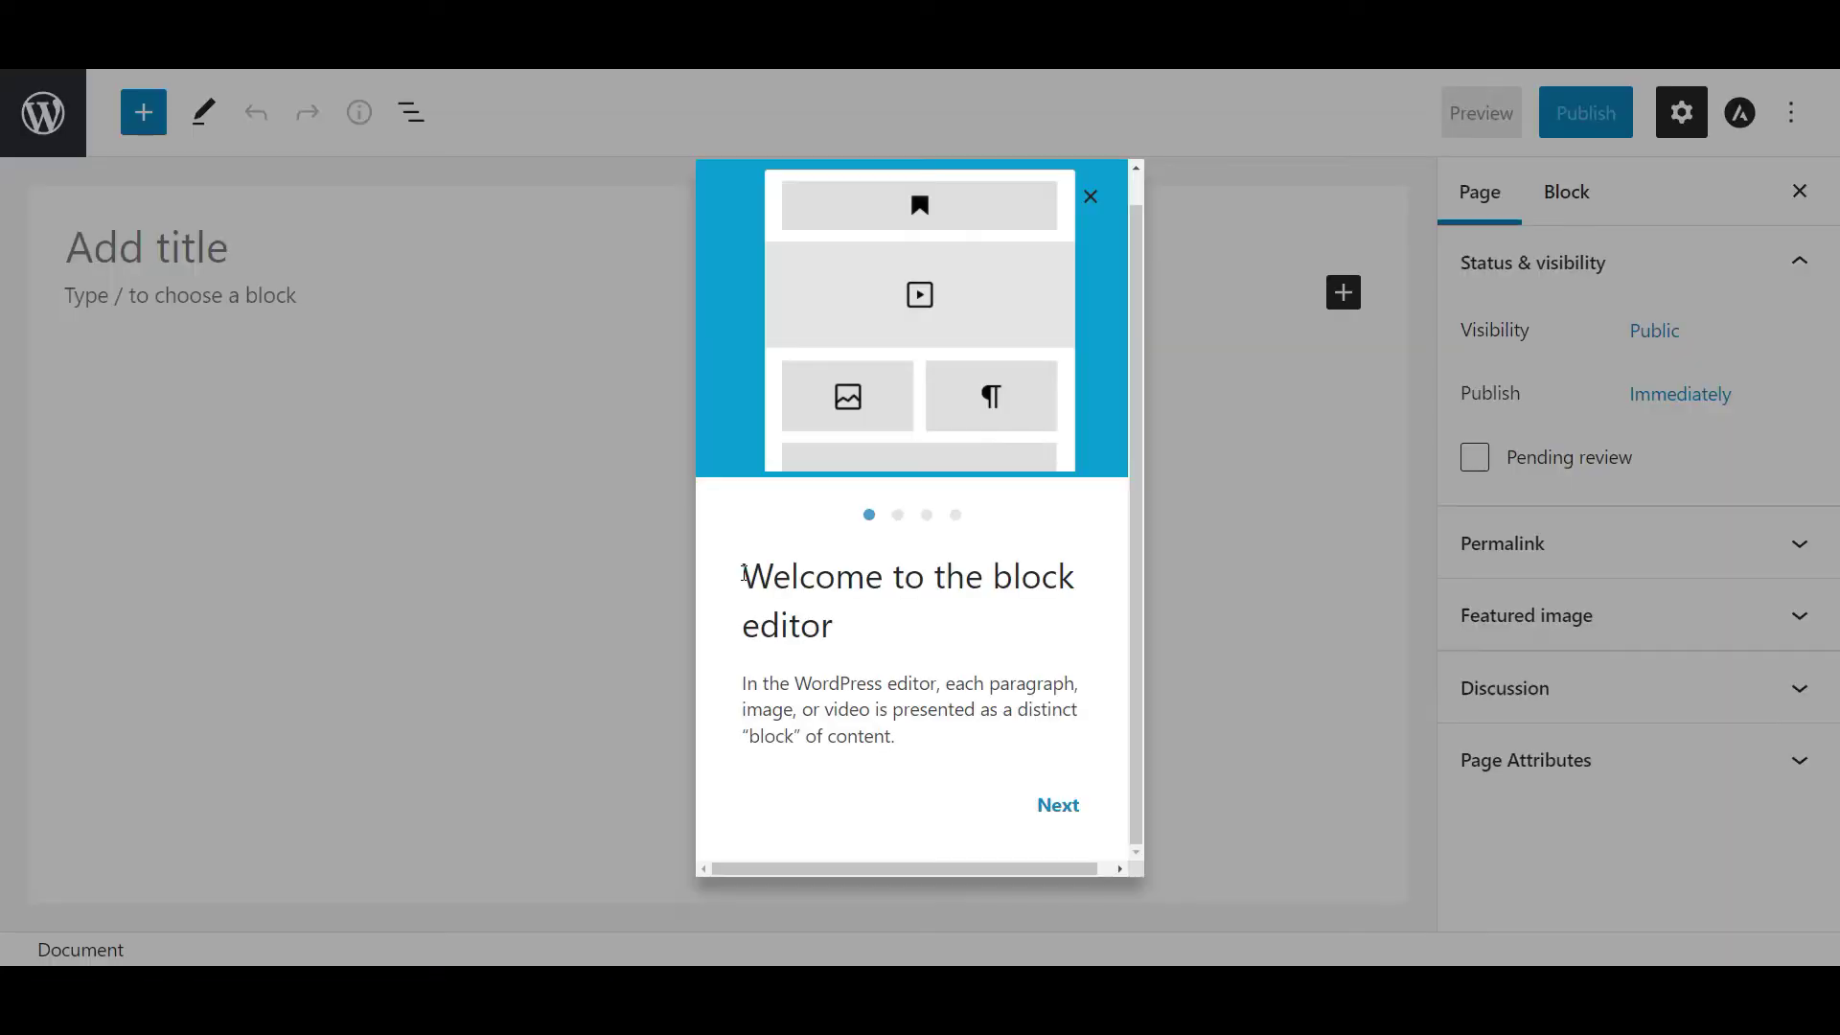
left_click_drag(744, 567, 849, 649)
left_click(862, 644)
left_click(1091, 199)
left_click(189, 245)
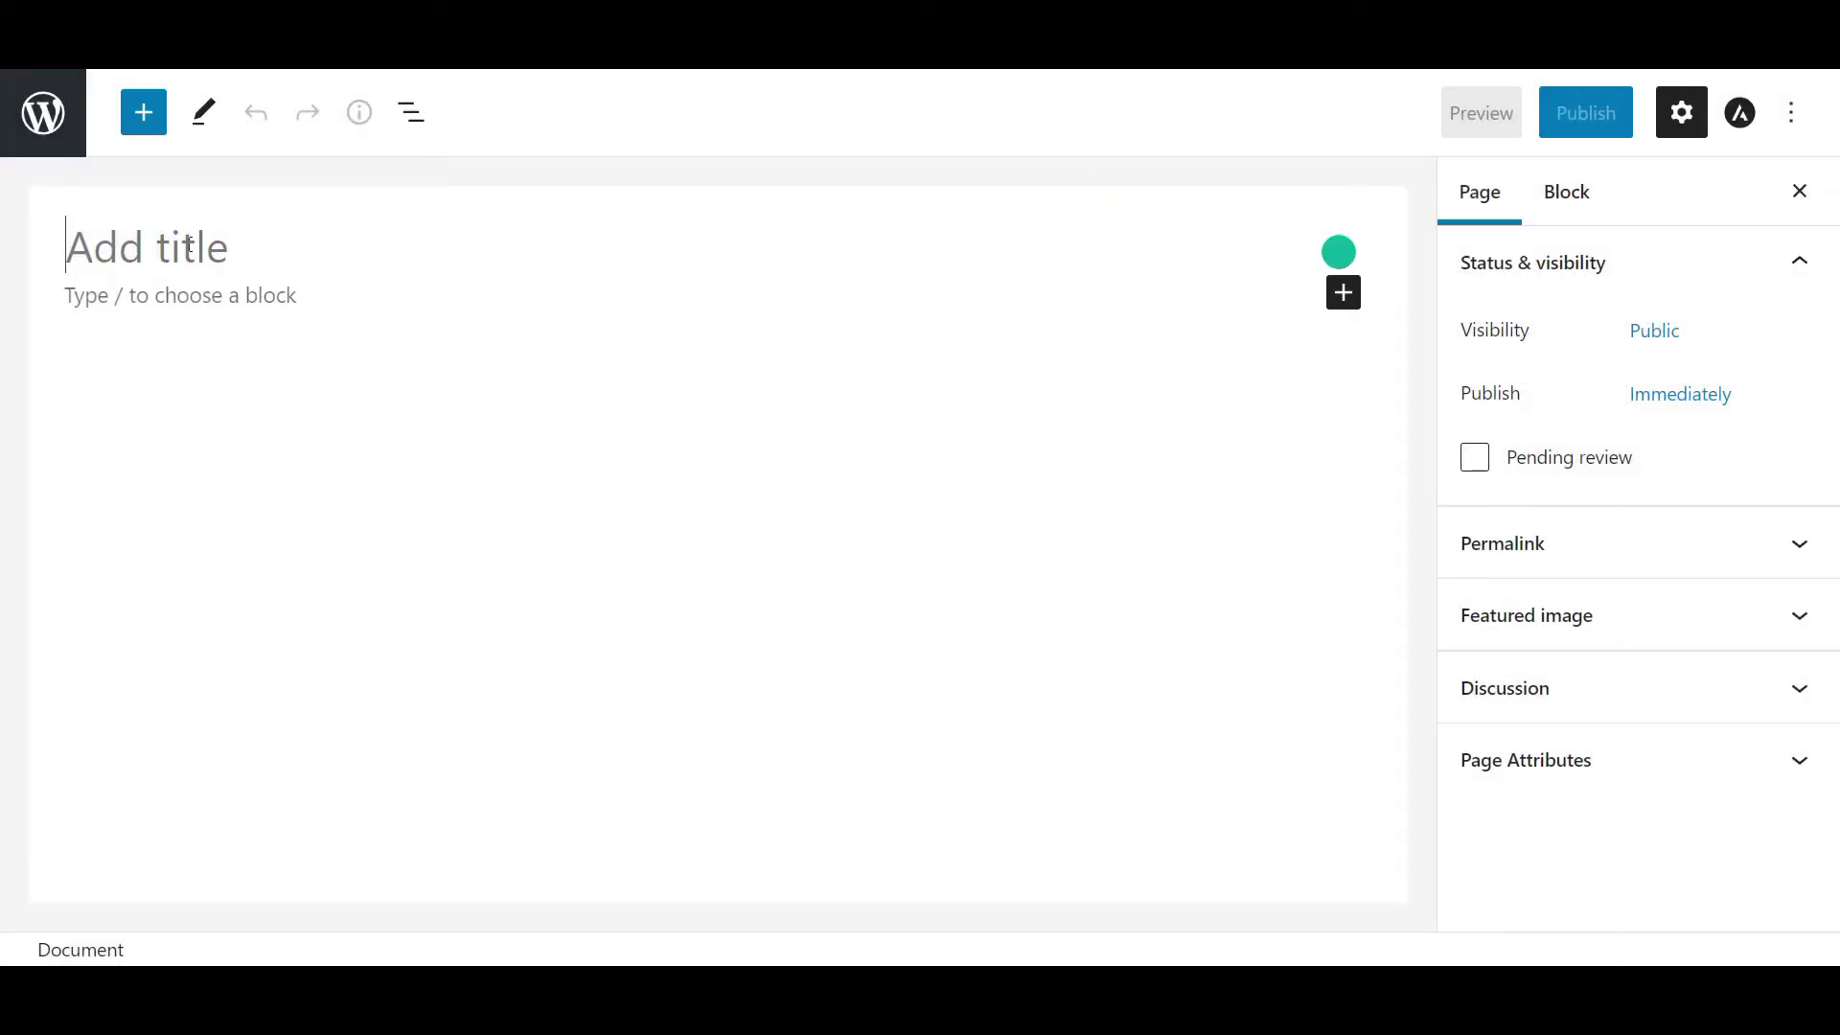
type("Home")
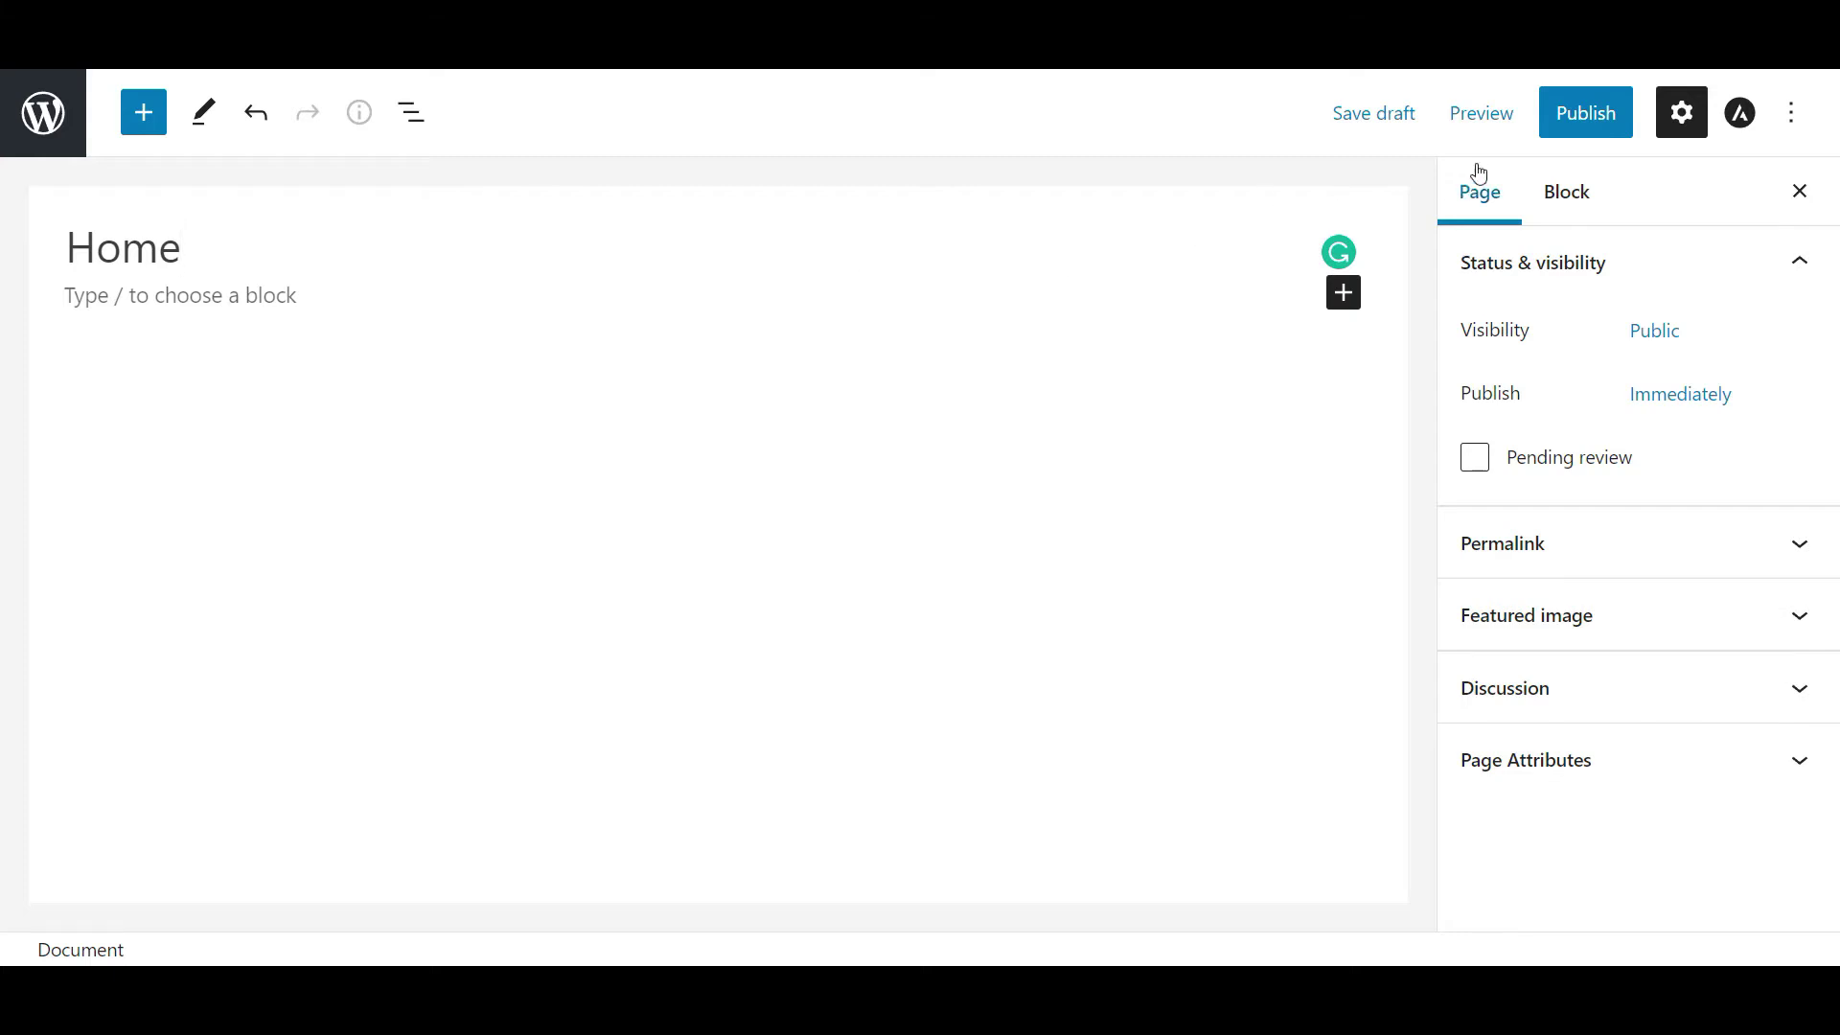
Publish the Home page and return to the list of pages.
left_click(1583, 115)
left_click(1569, 123)
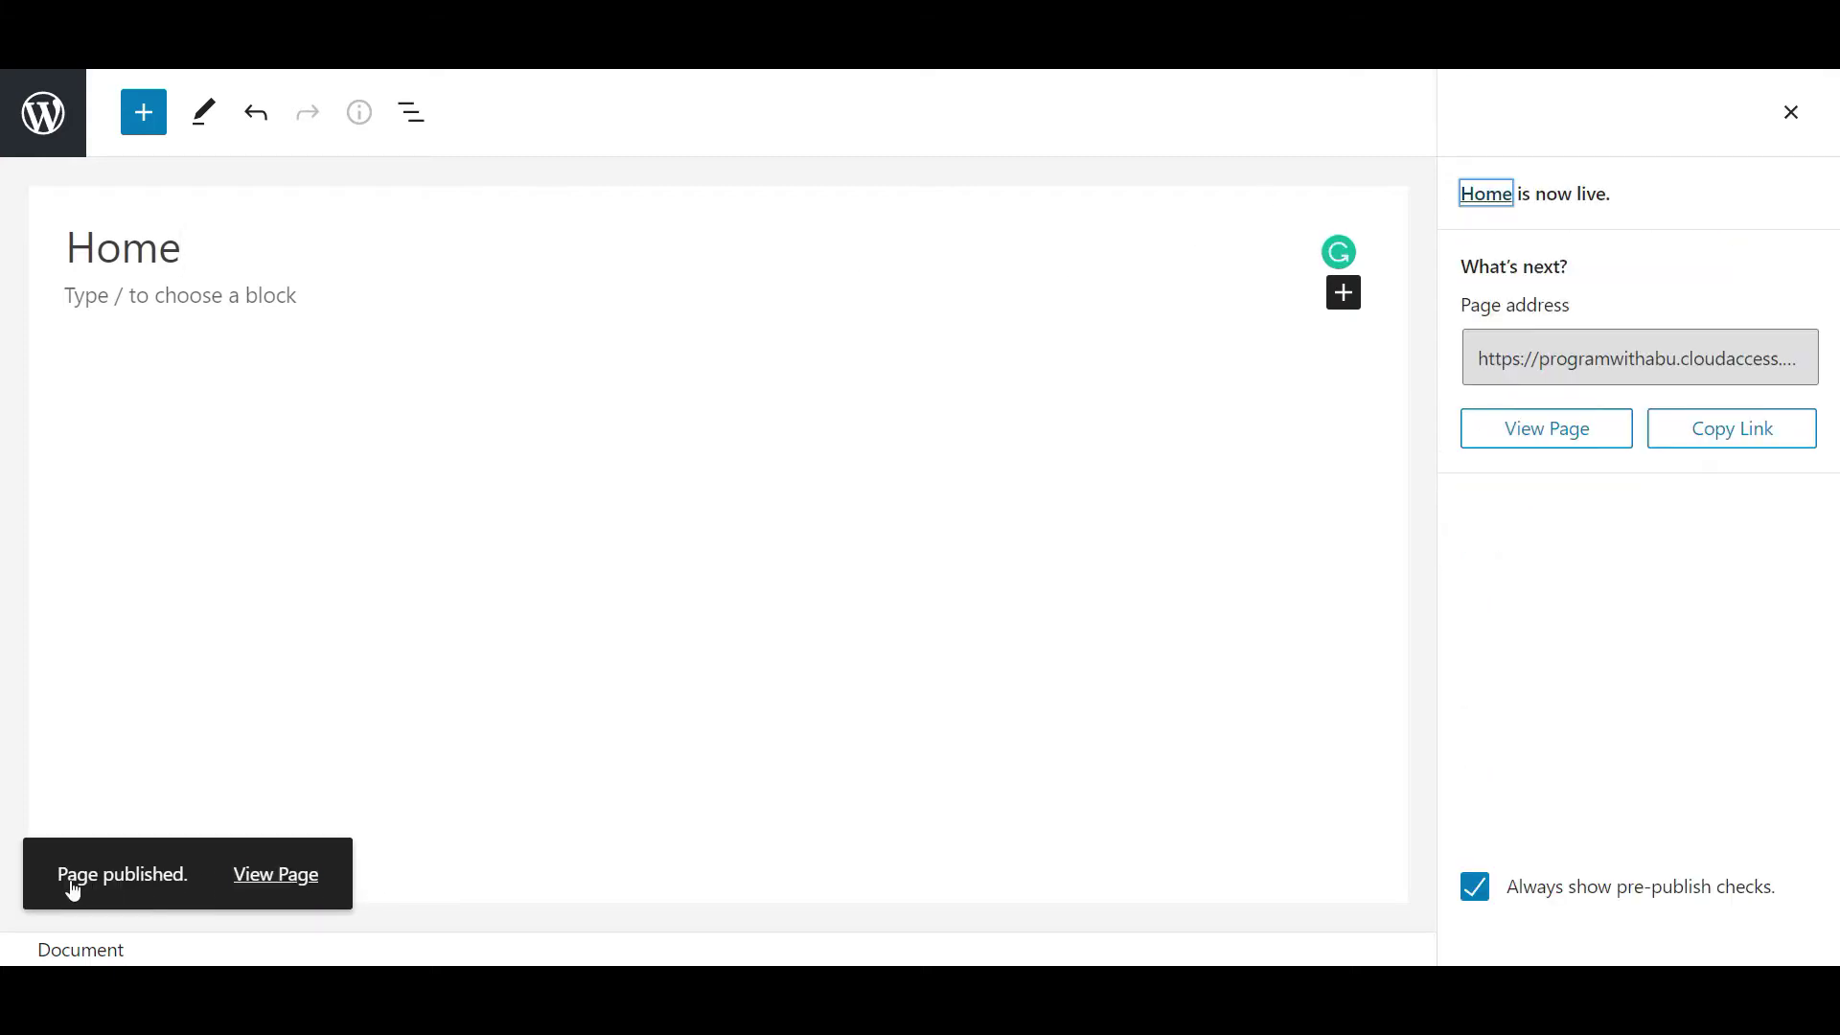
left_click(48, 115)
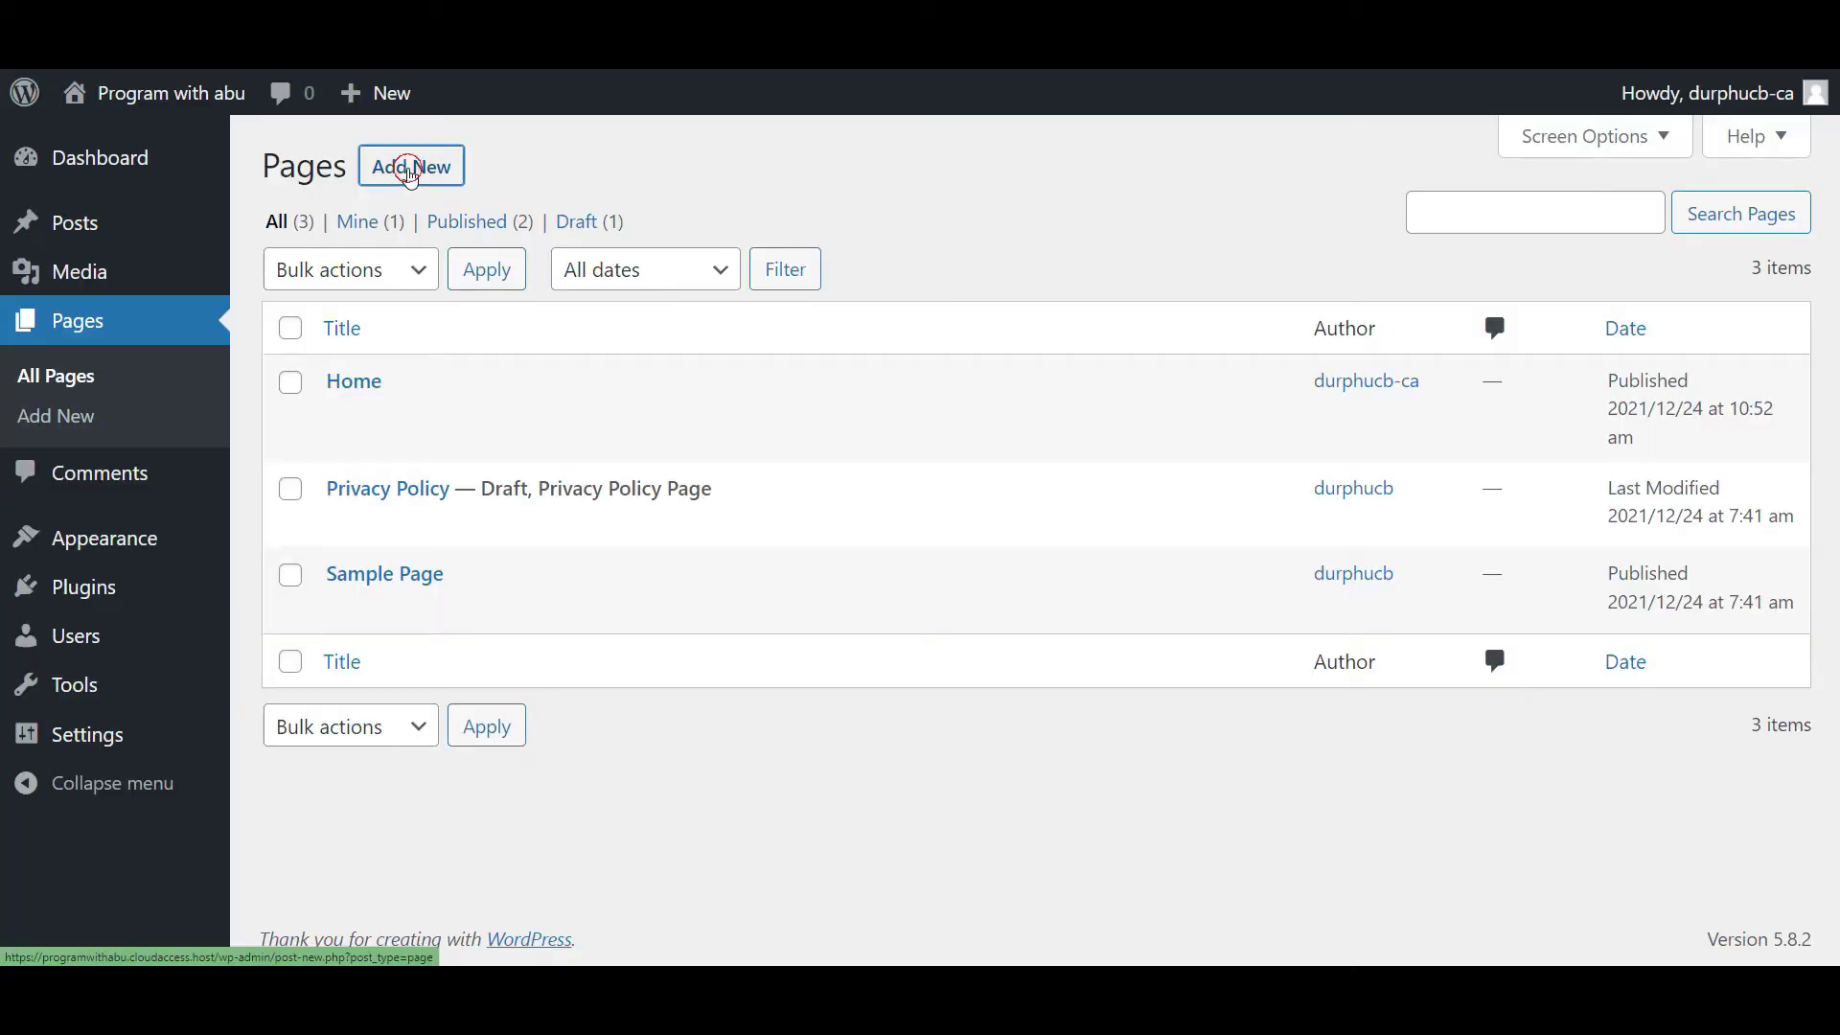
Add a new page titled About, publish it, and return to the list of pages.
left_click(410, 172)
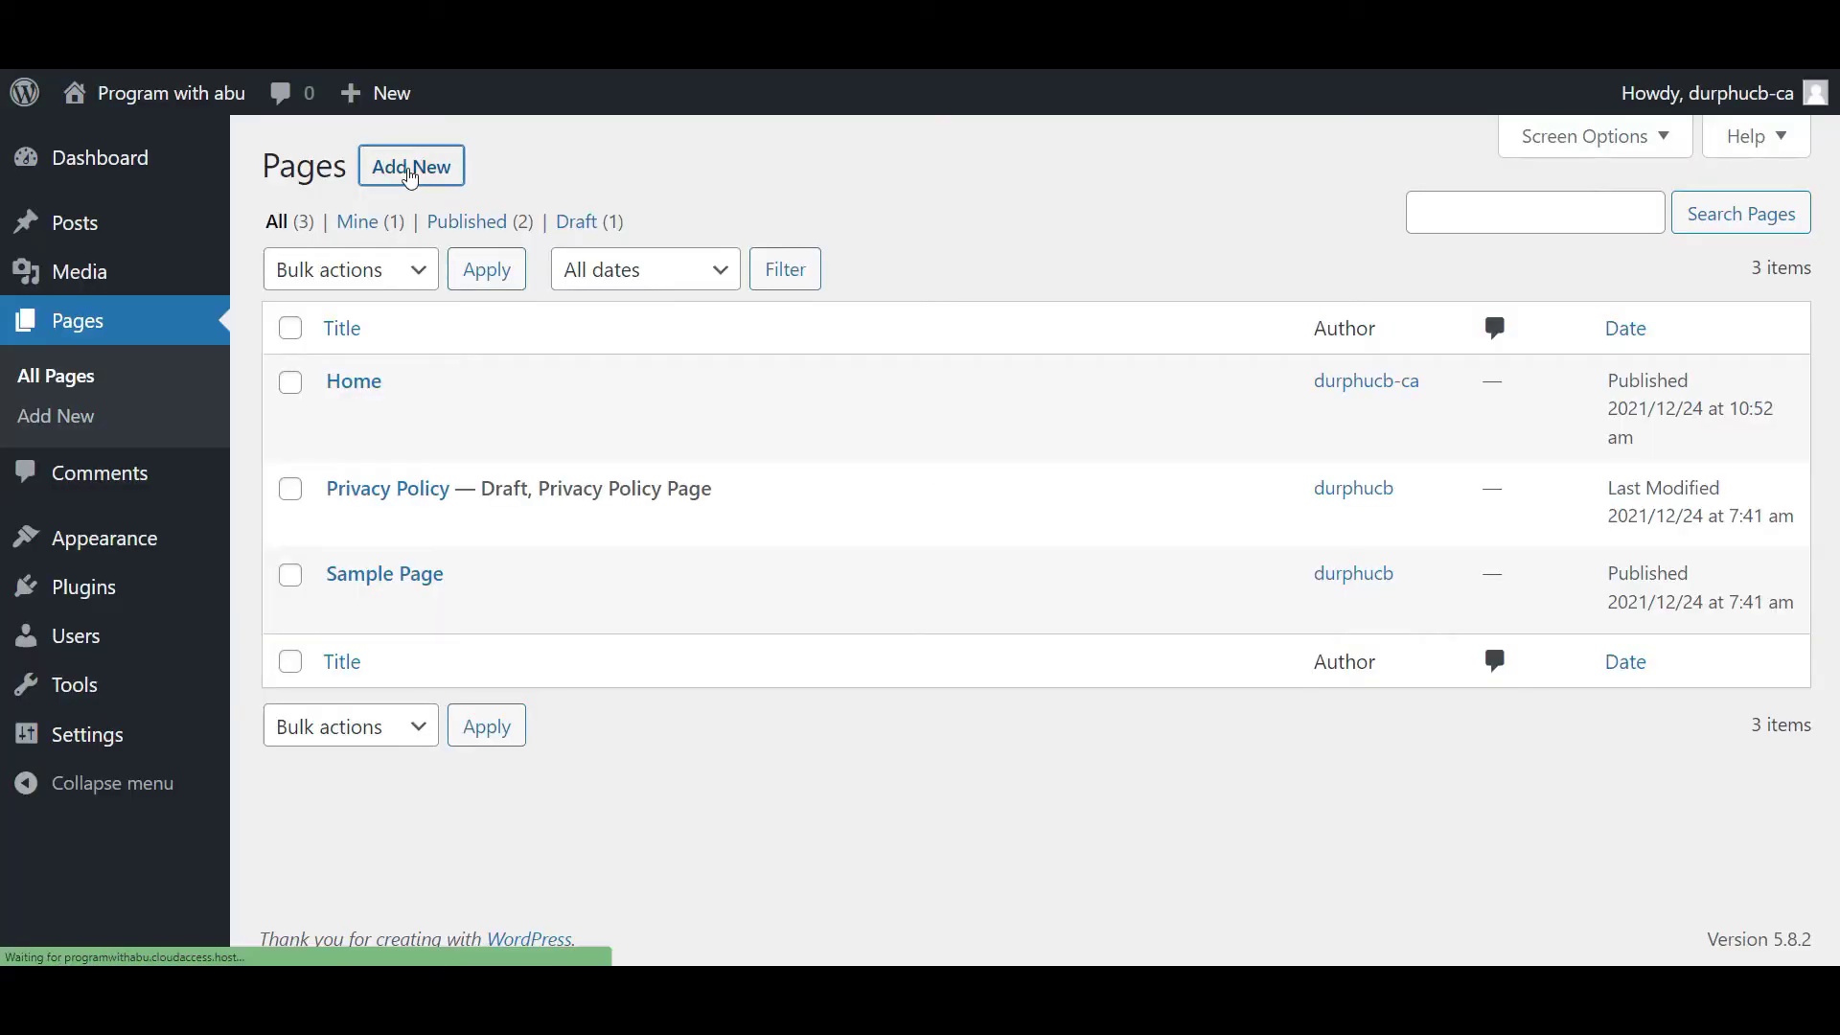
type("About")
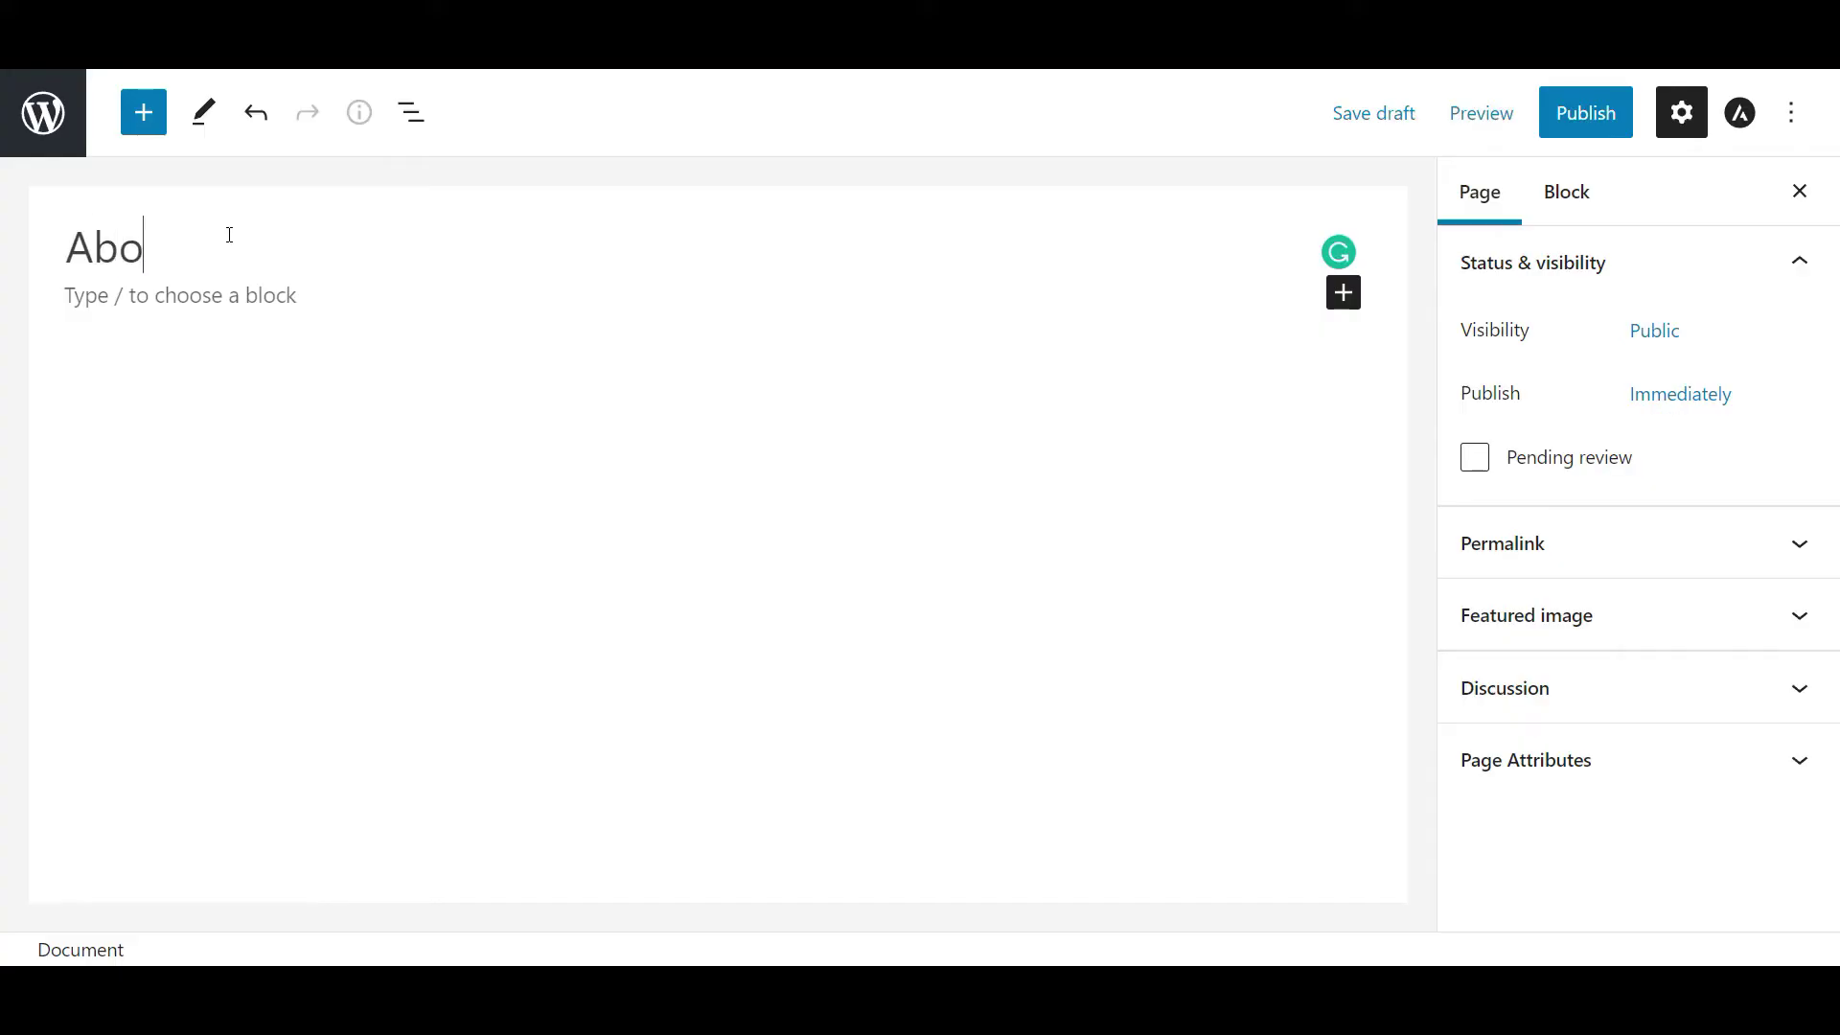
left_click(1605, 123)
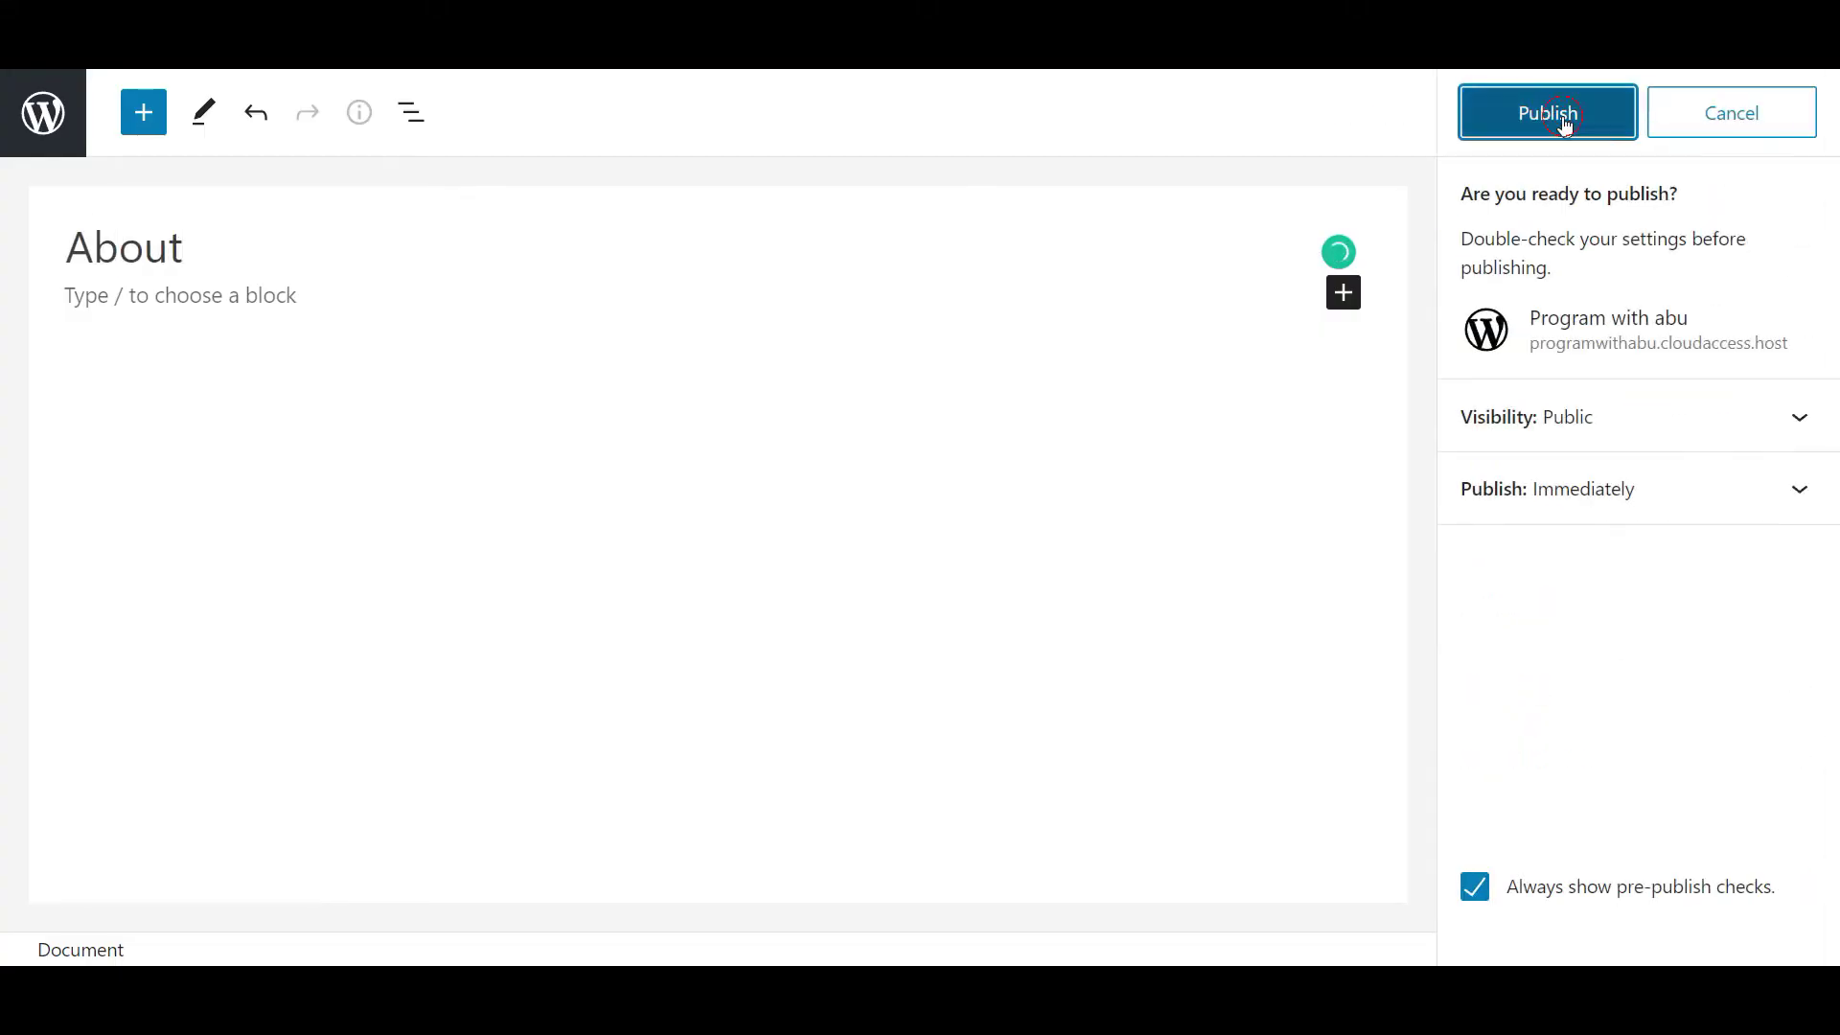
left_click(1562, 119)
left_click(42, 127)
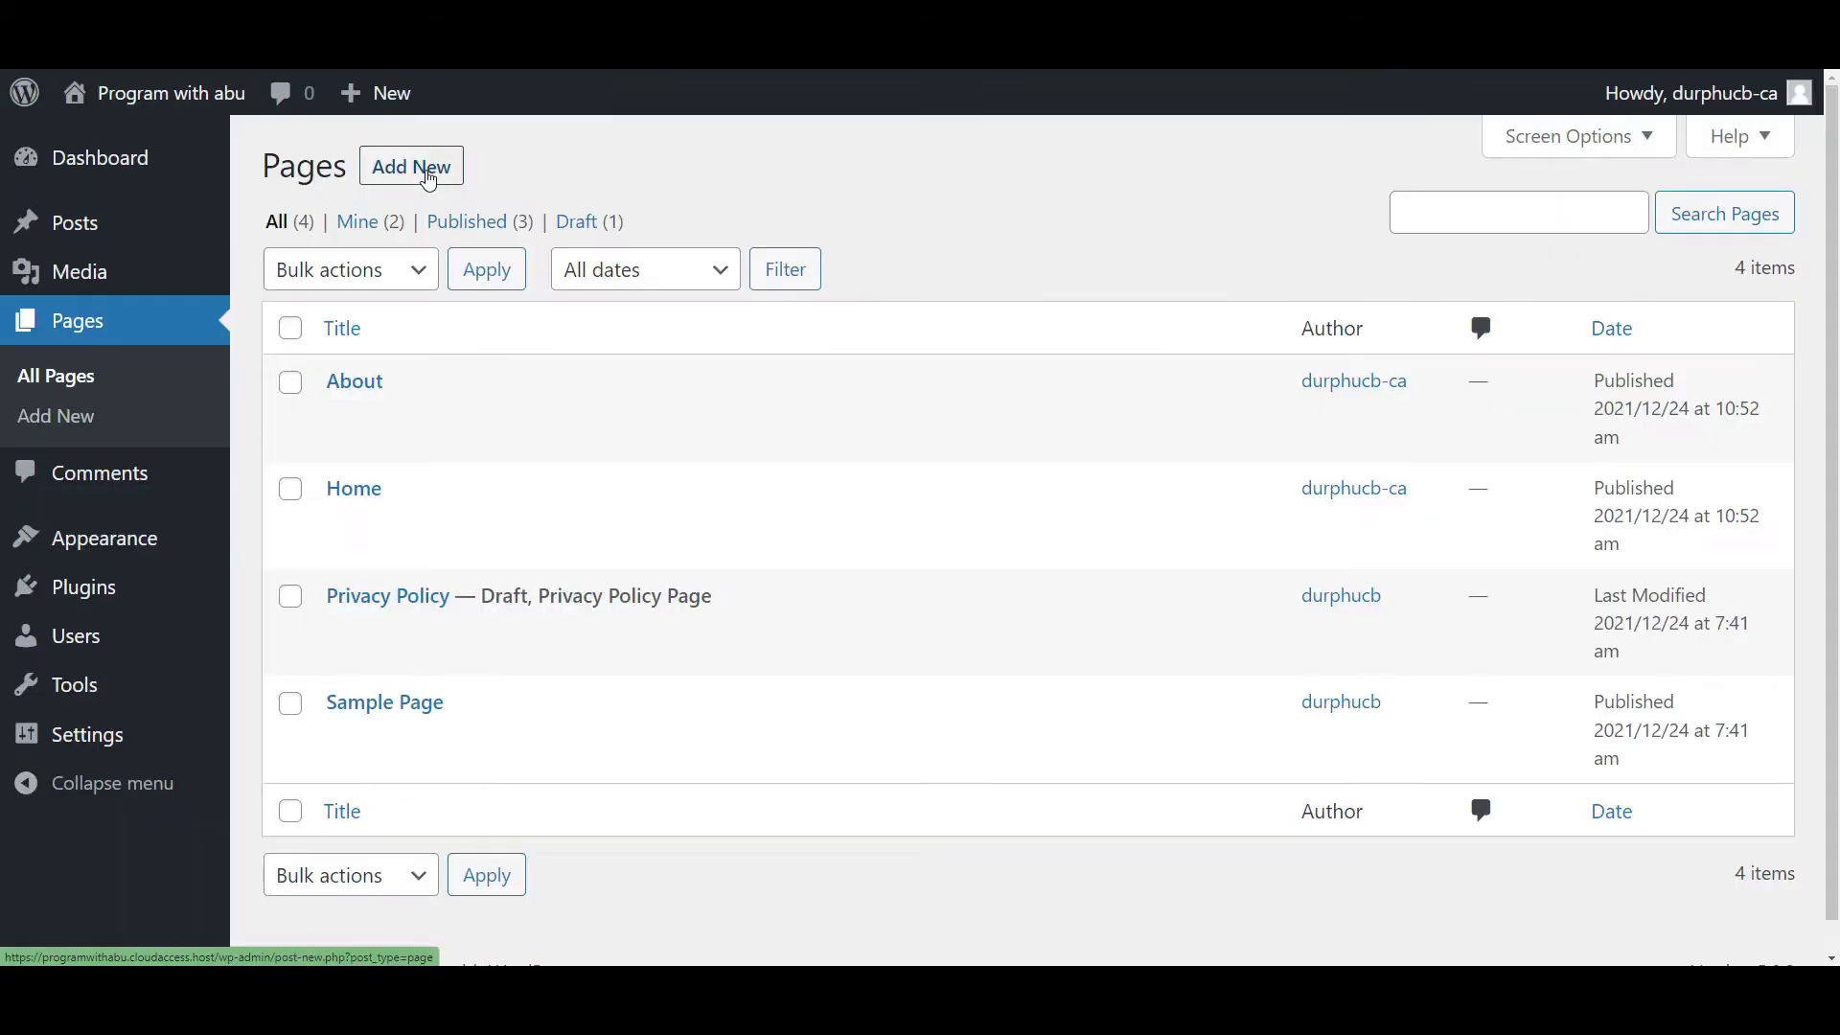
Add a new page titled Contact, publish it, and return to the list of pages.
left_click(428, 177)
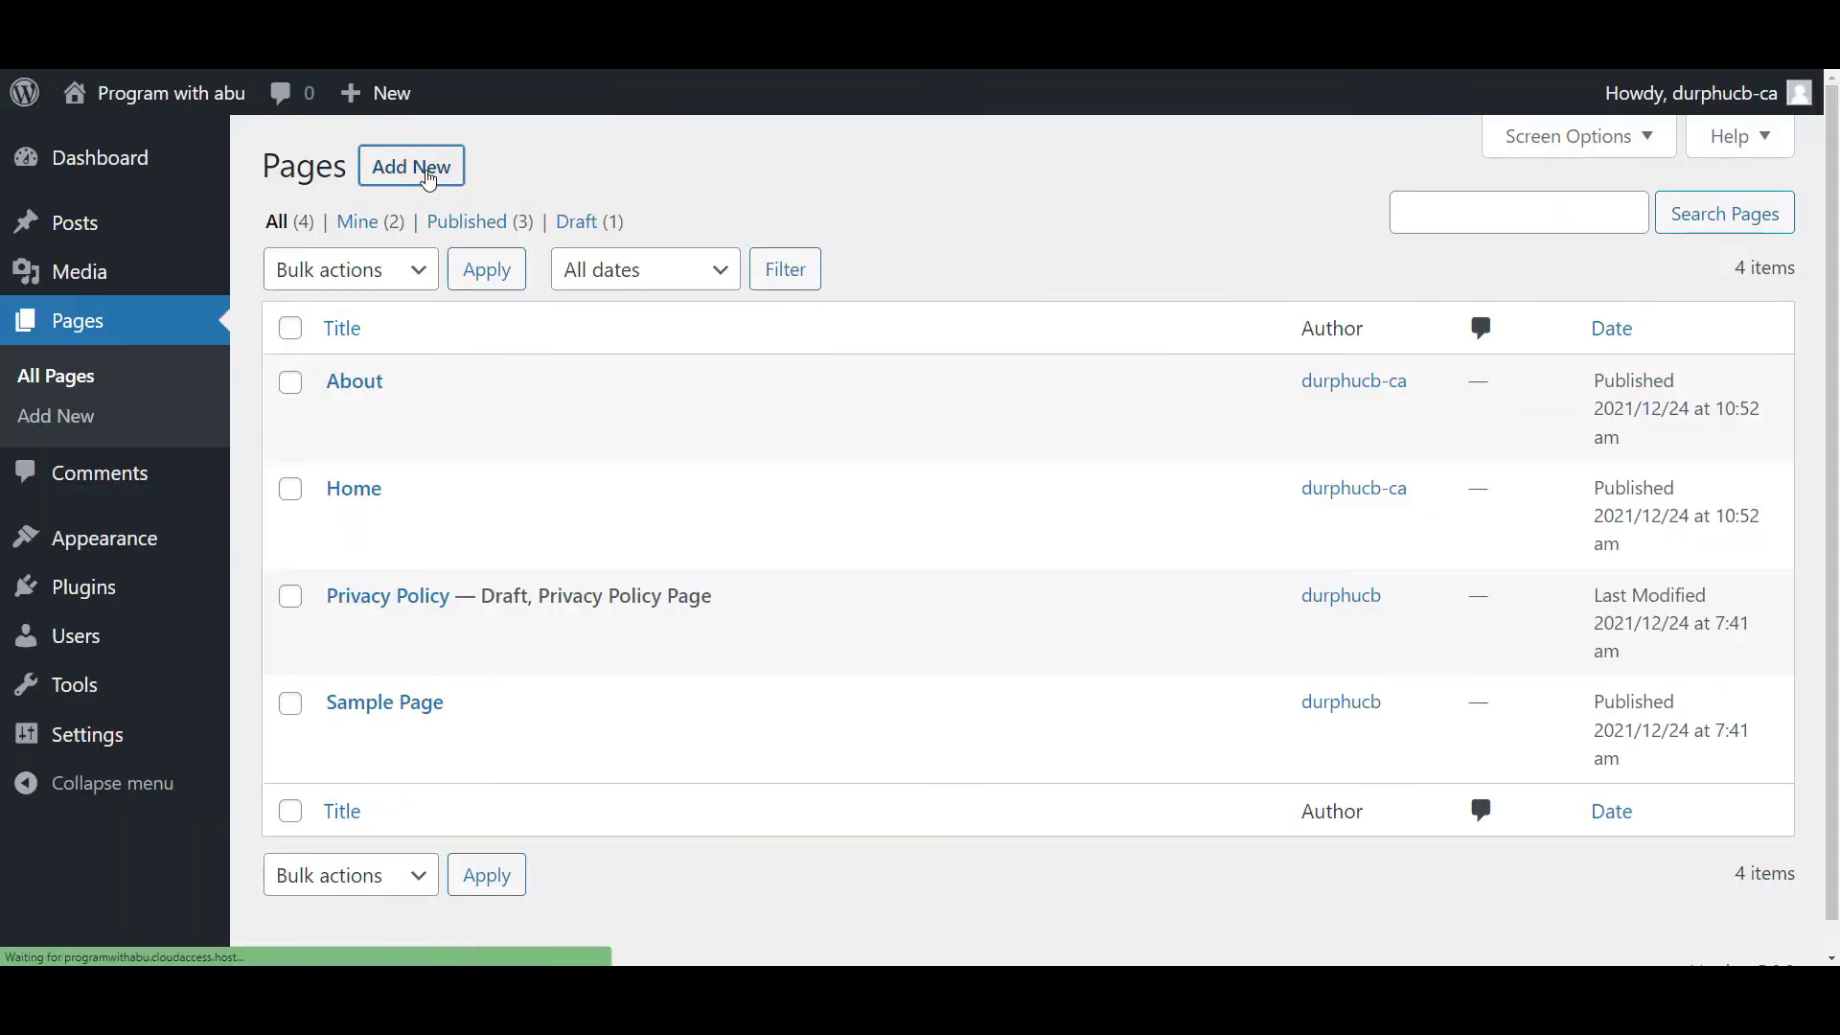
type("Contact")
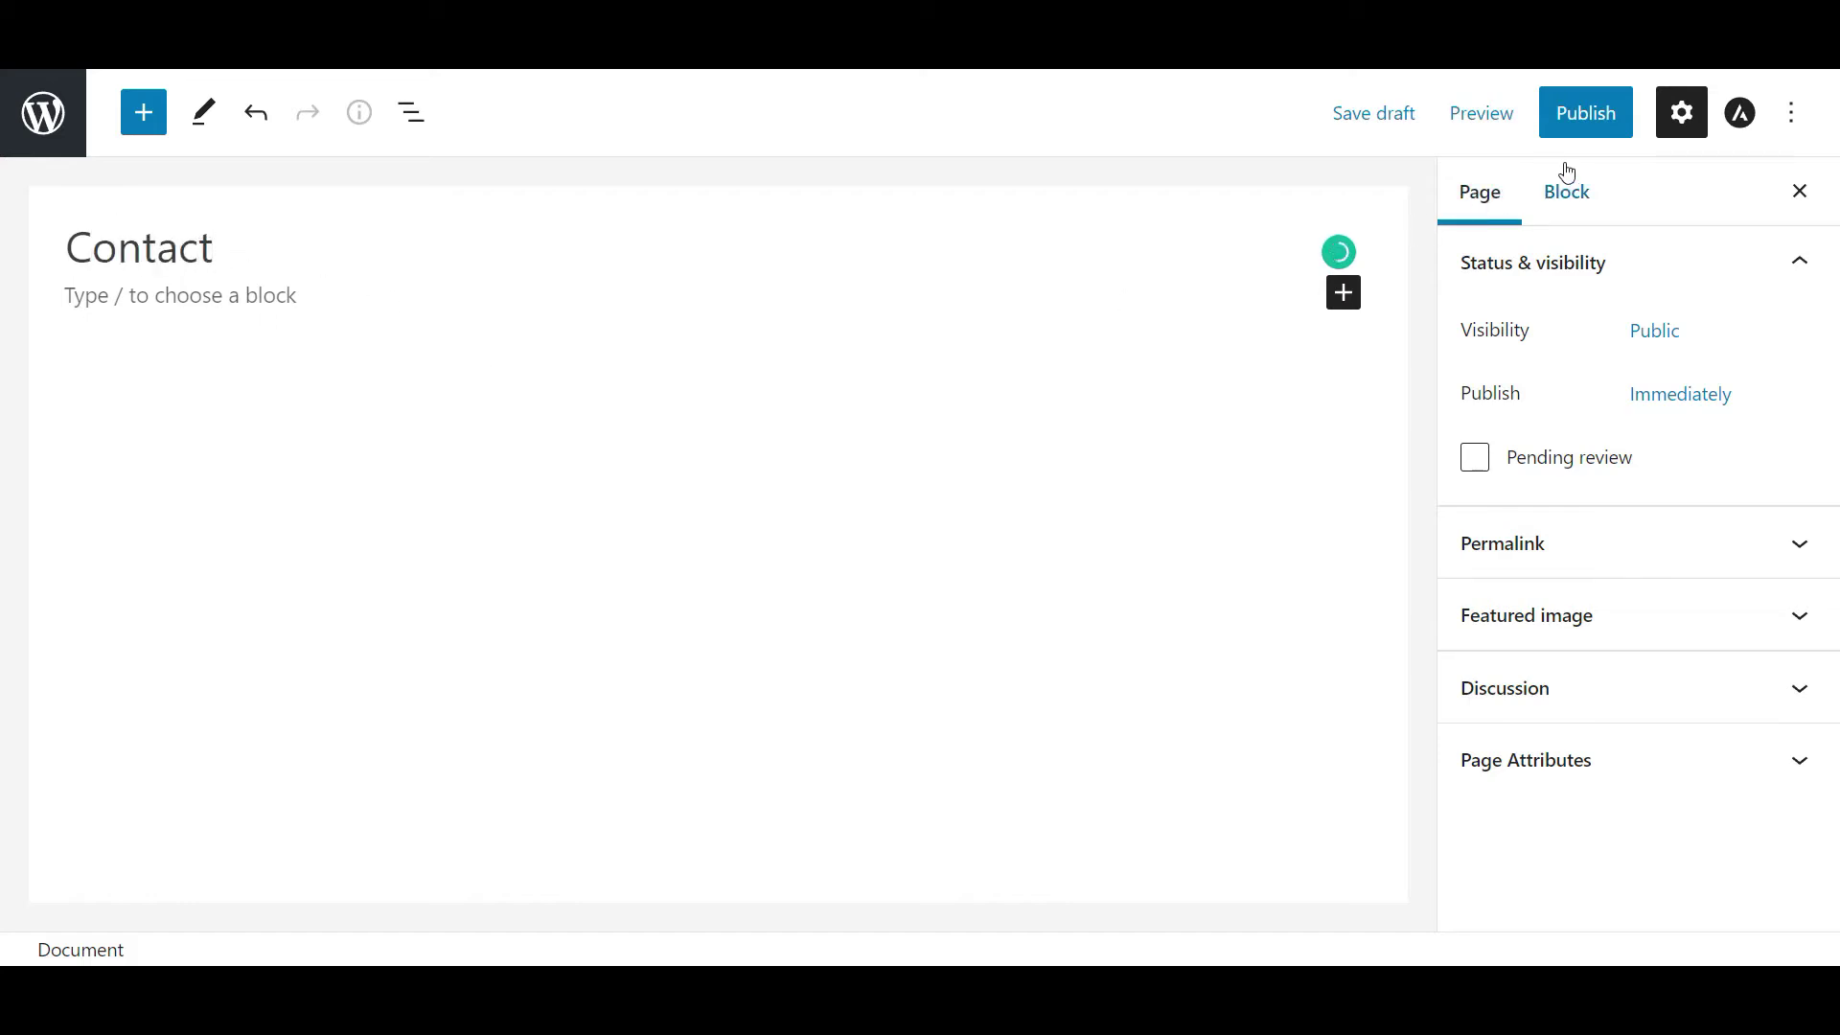
left_click(1586, 115)
left_click(1589, 117)
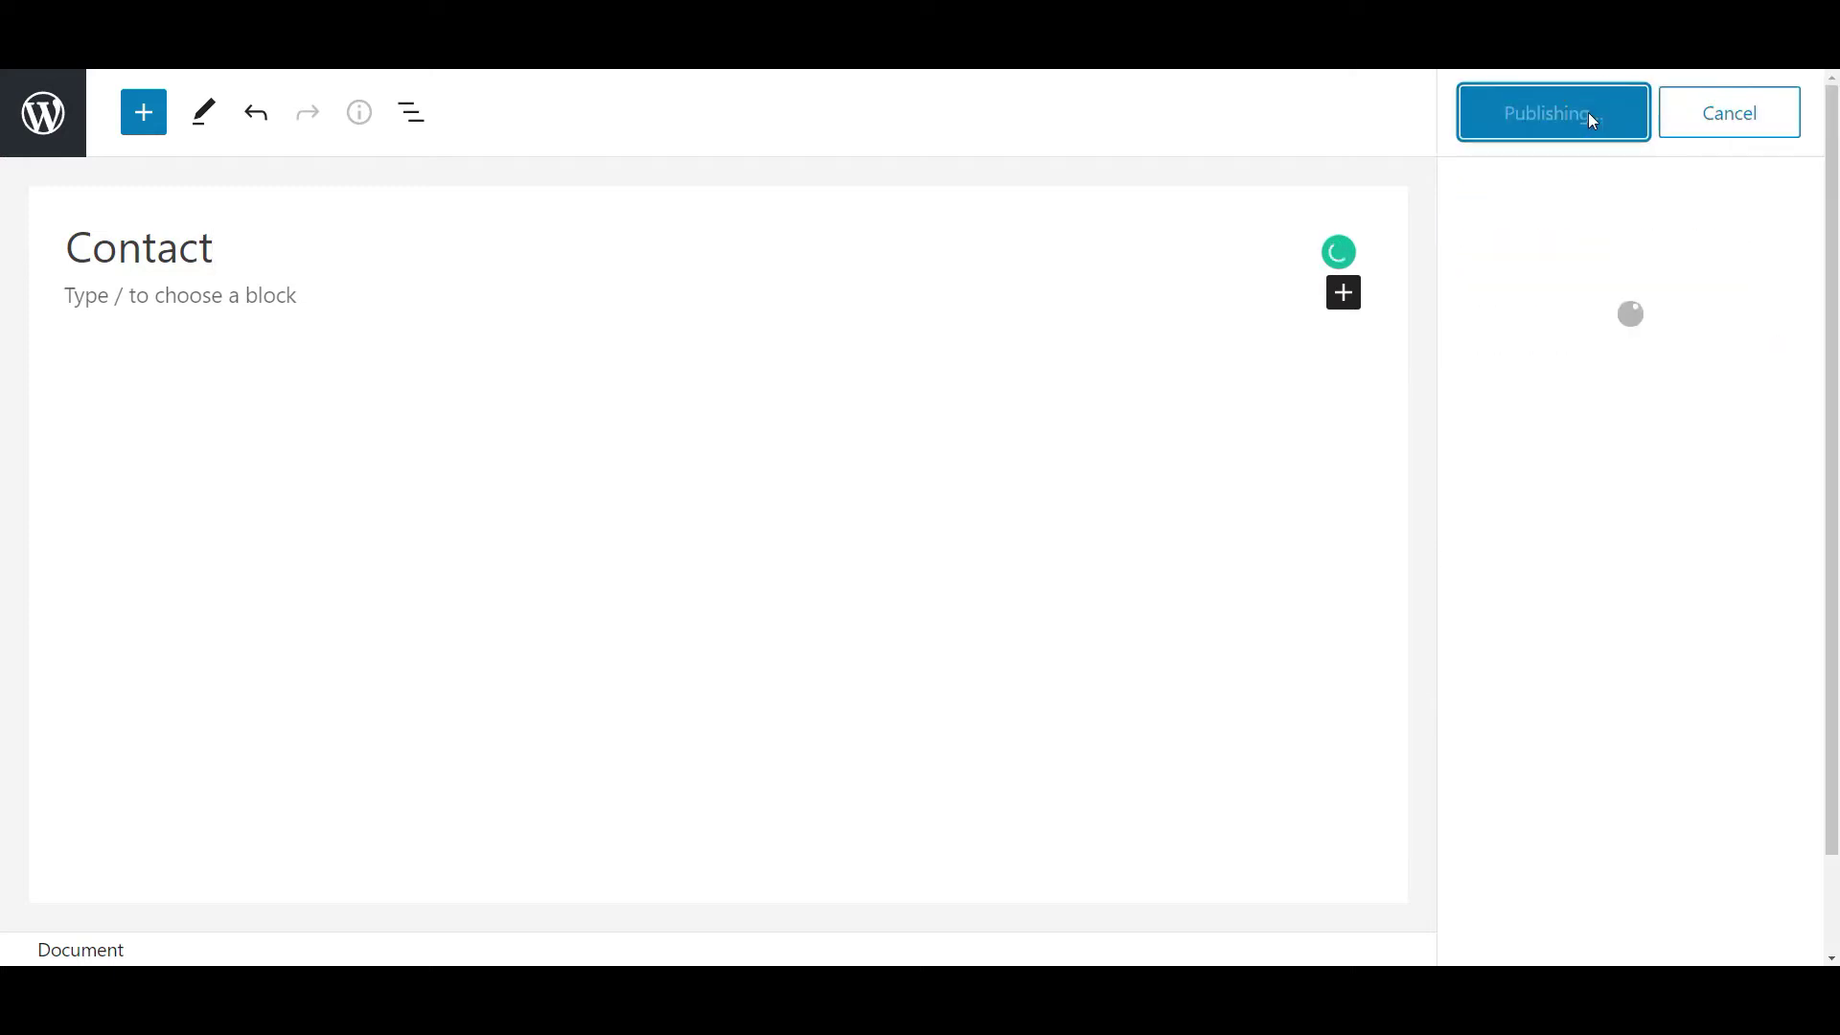
left_click(39, 130)
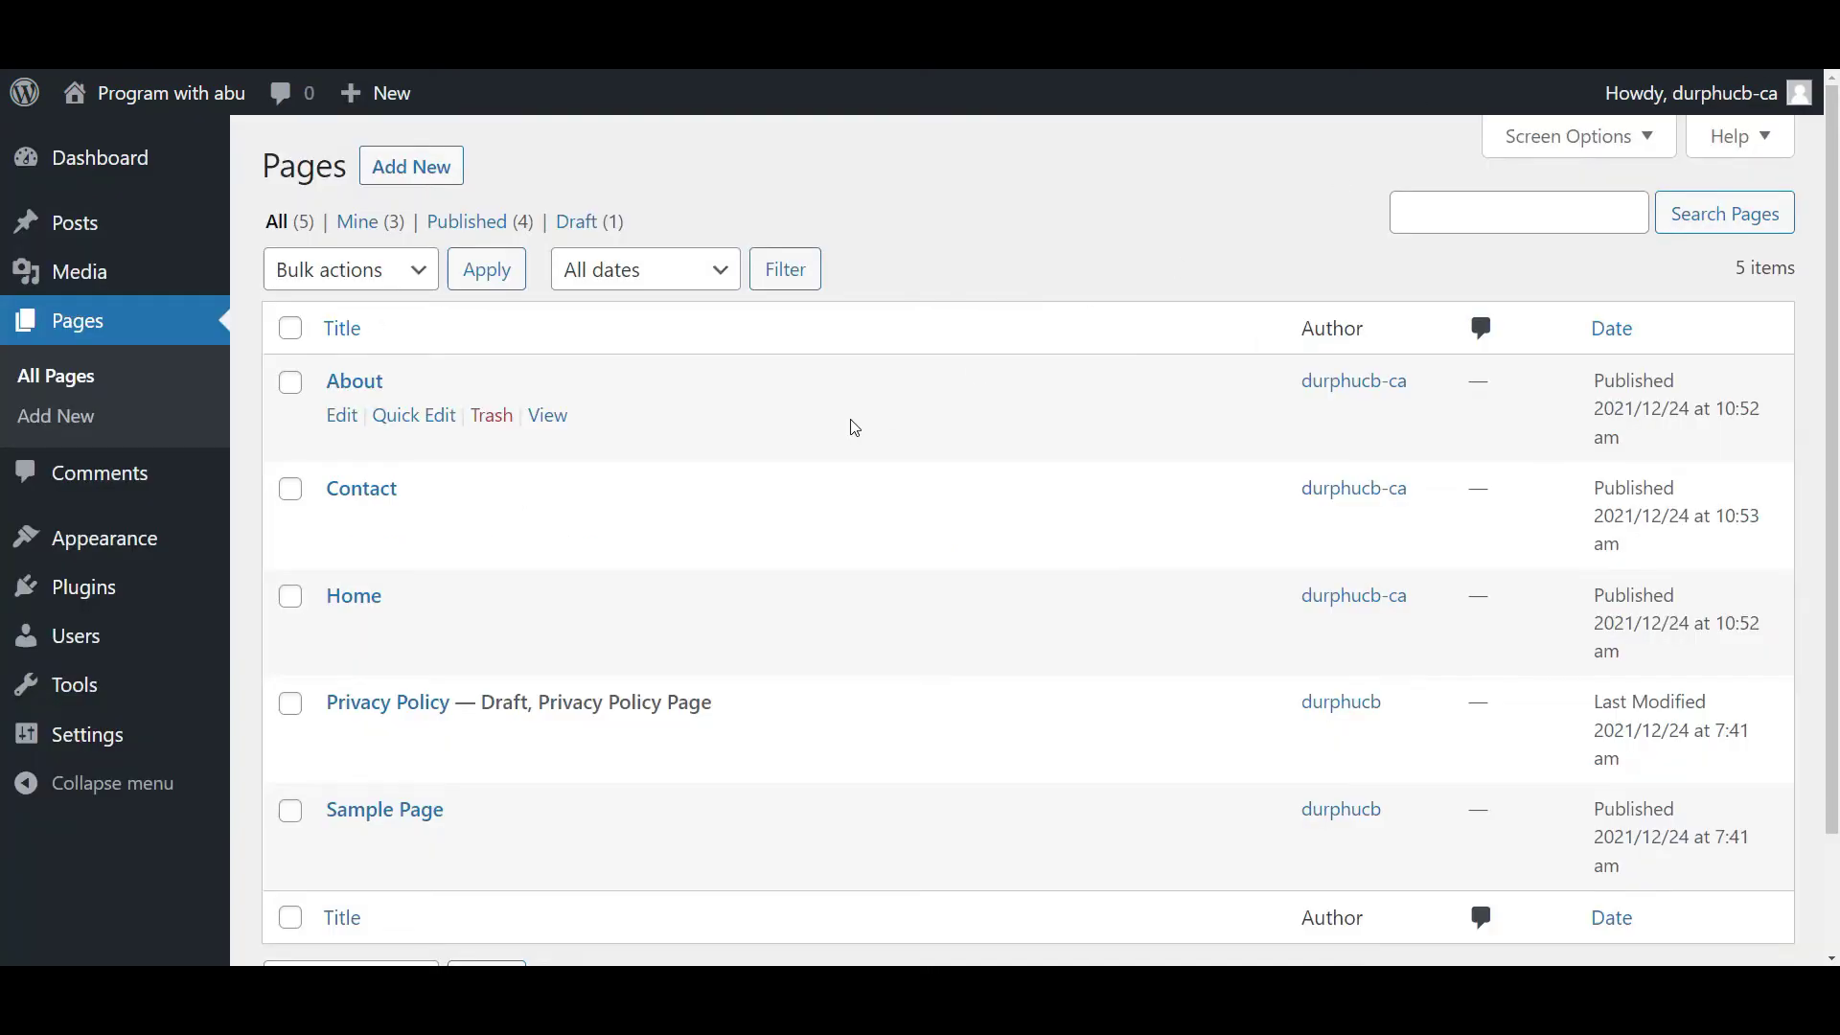
Create a menu named "primary menu" that automatically adds new top-level pages and displays in the Primary Menu location.
mouse_move(135, 545)
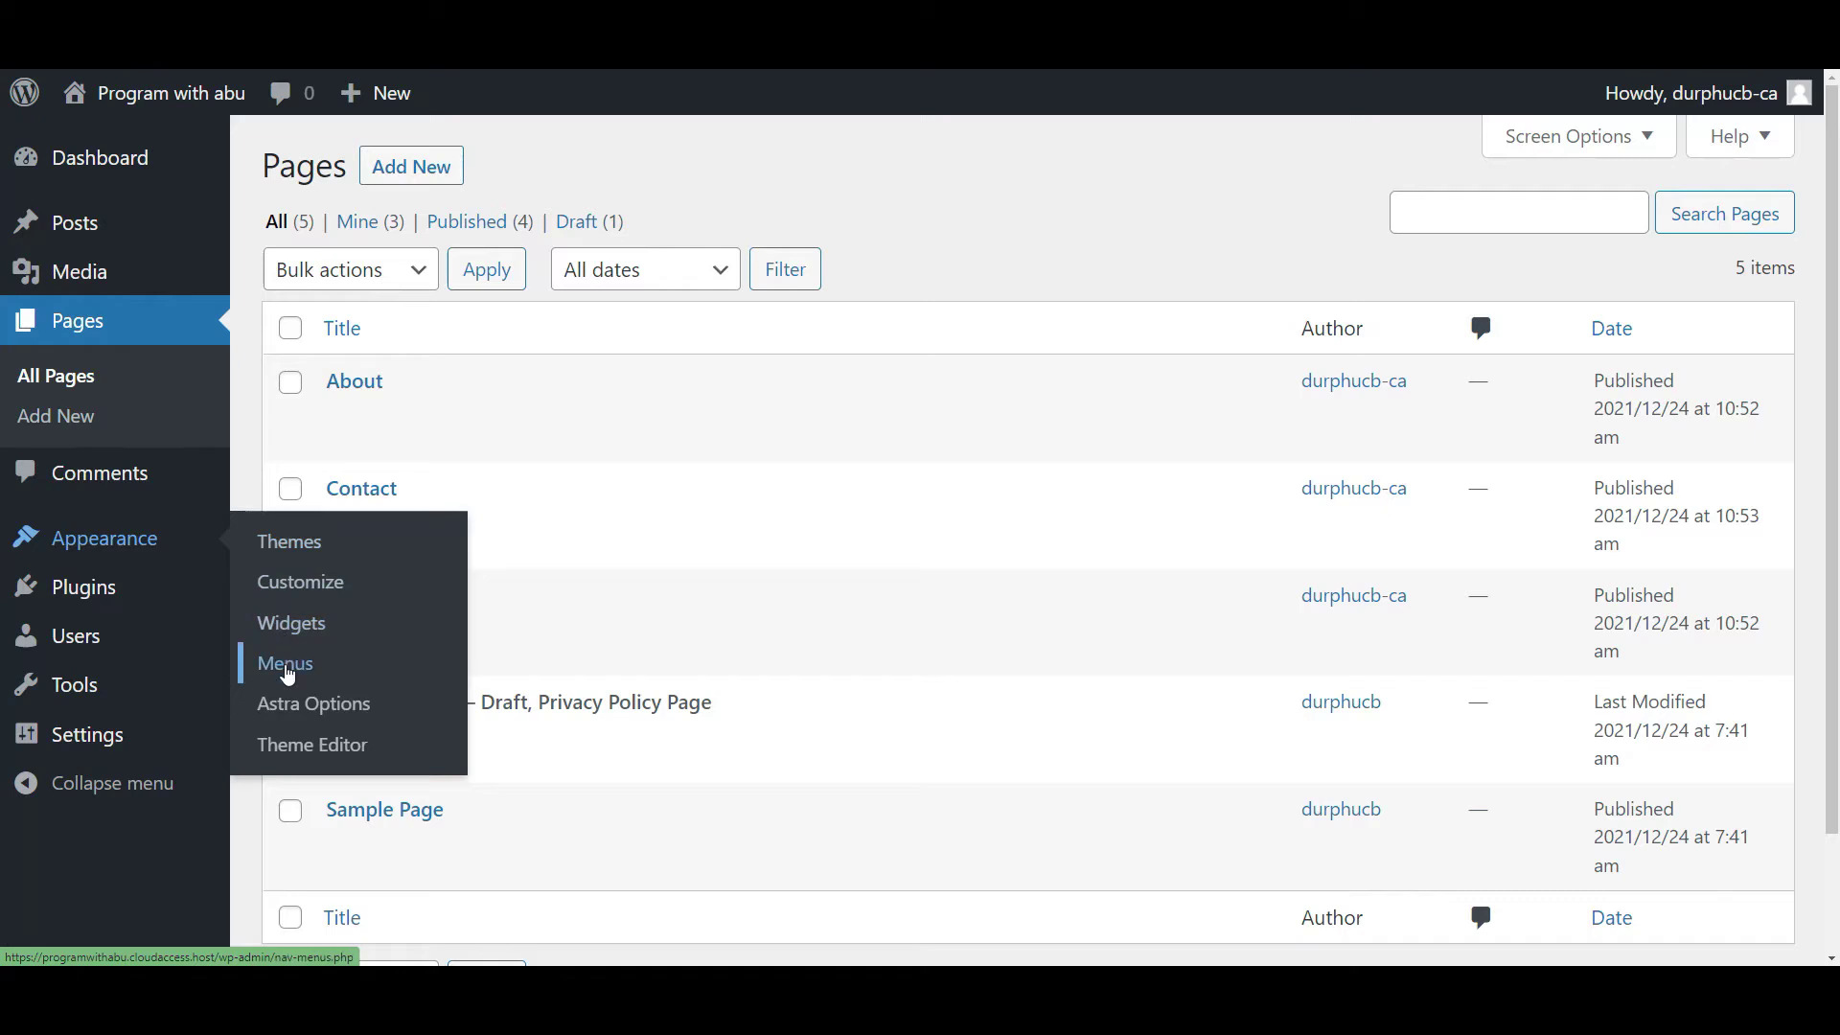
left_click(288, 667)
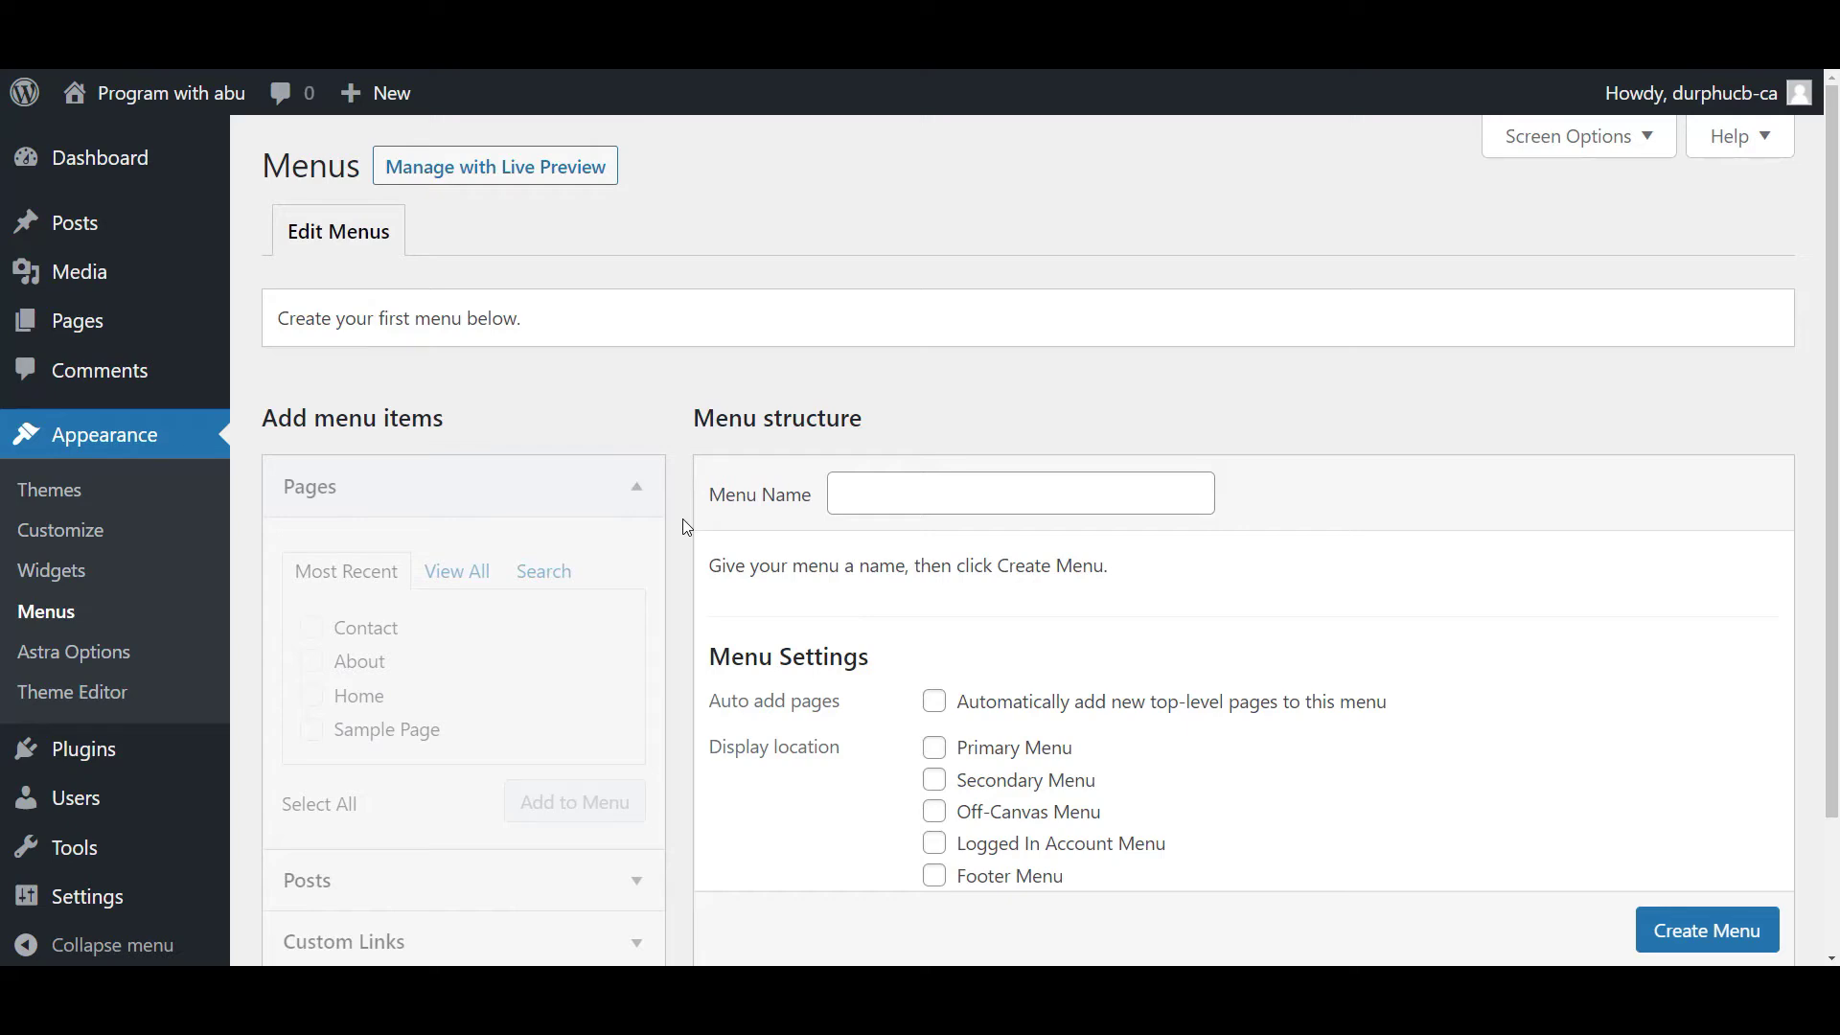
left_click(973, 485)
type("primary")
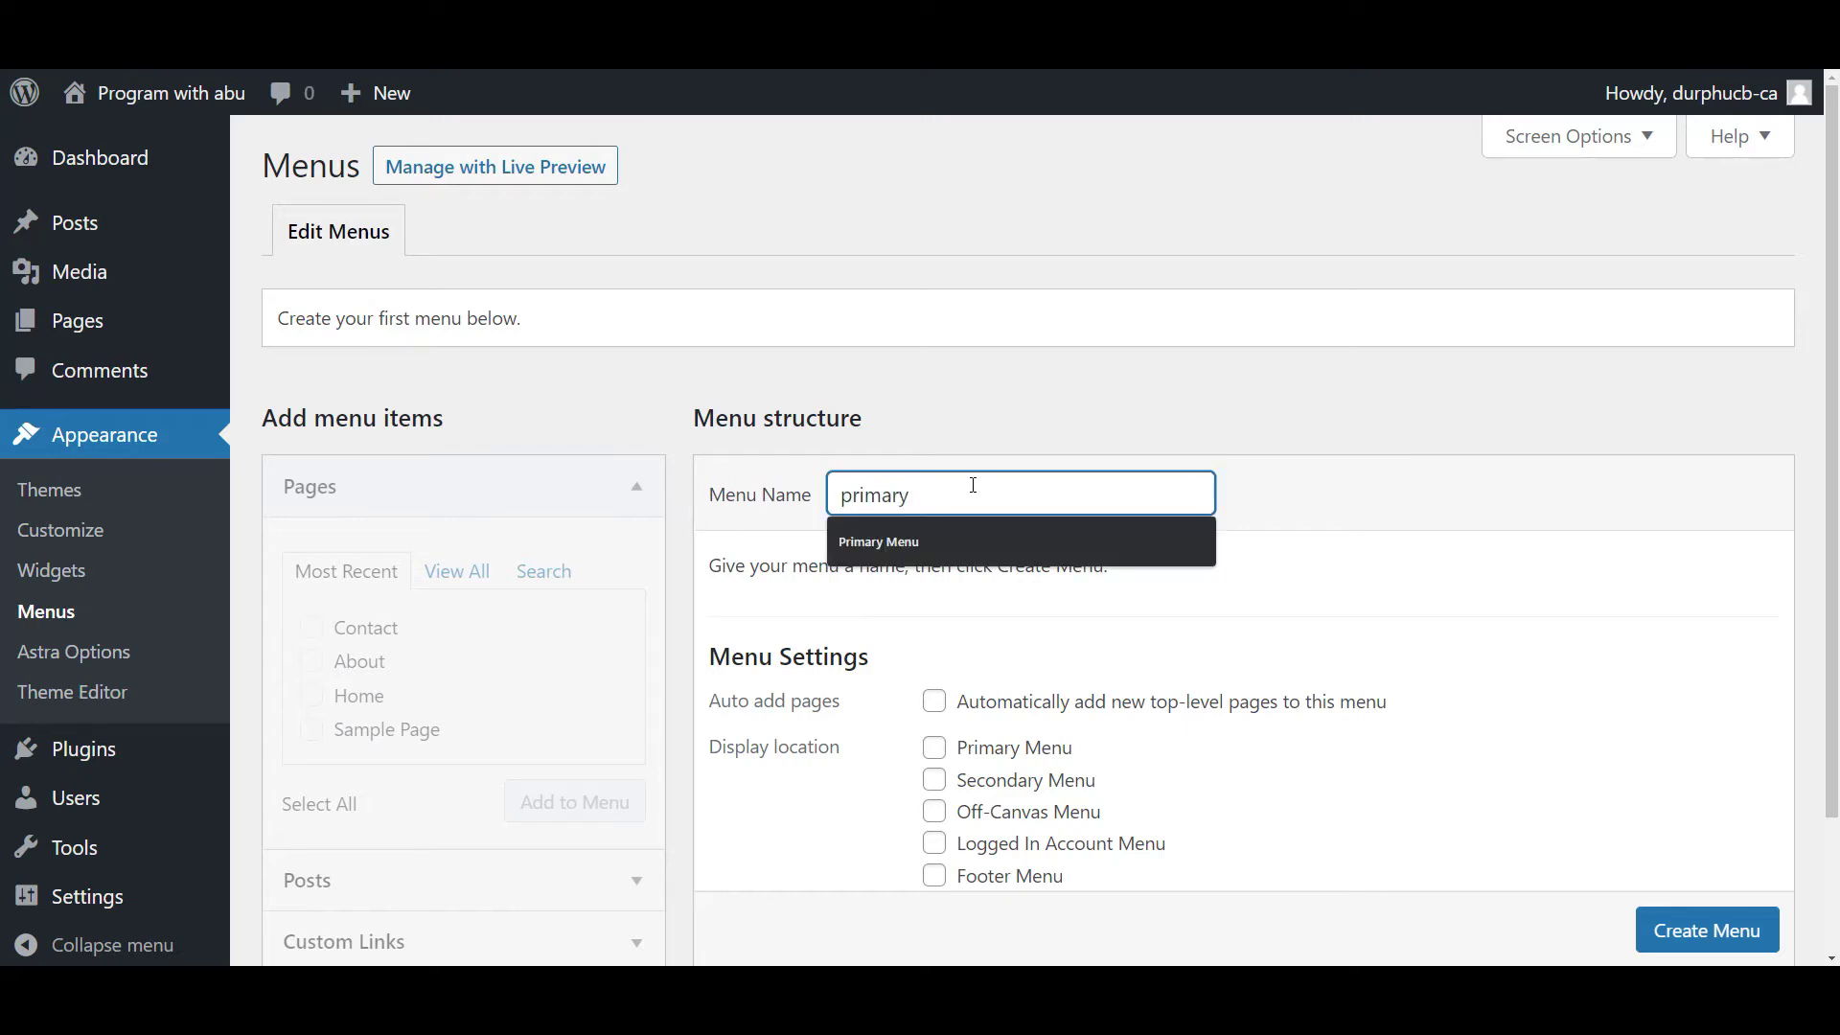
type(" menu")
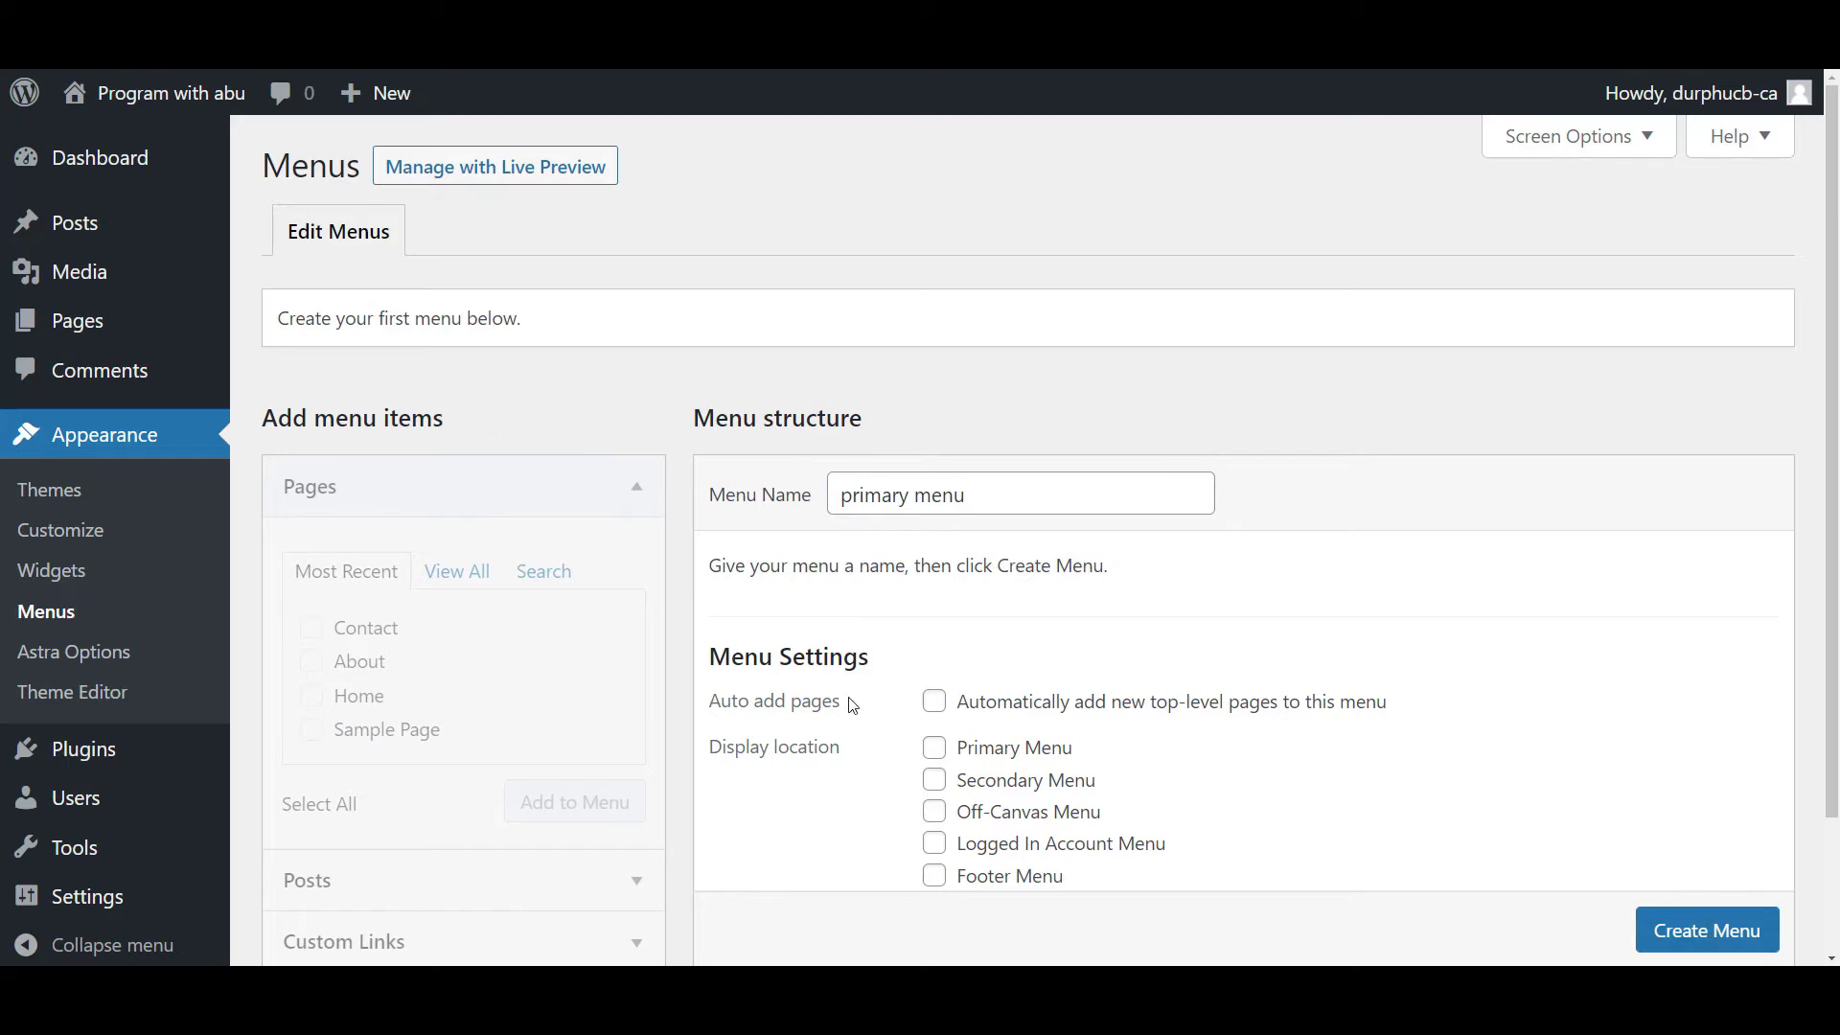
left_click(961, 705)
left_click(935, 749)
scroll(1639, 797, "down", 3)
left_click(1697, 807)
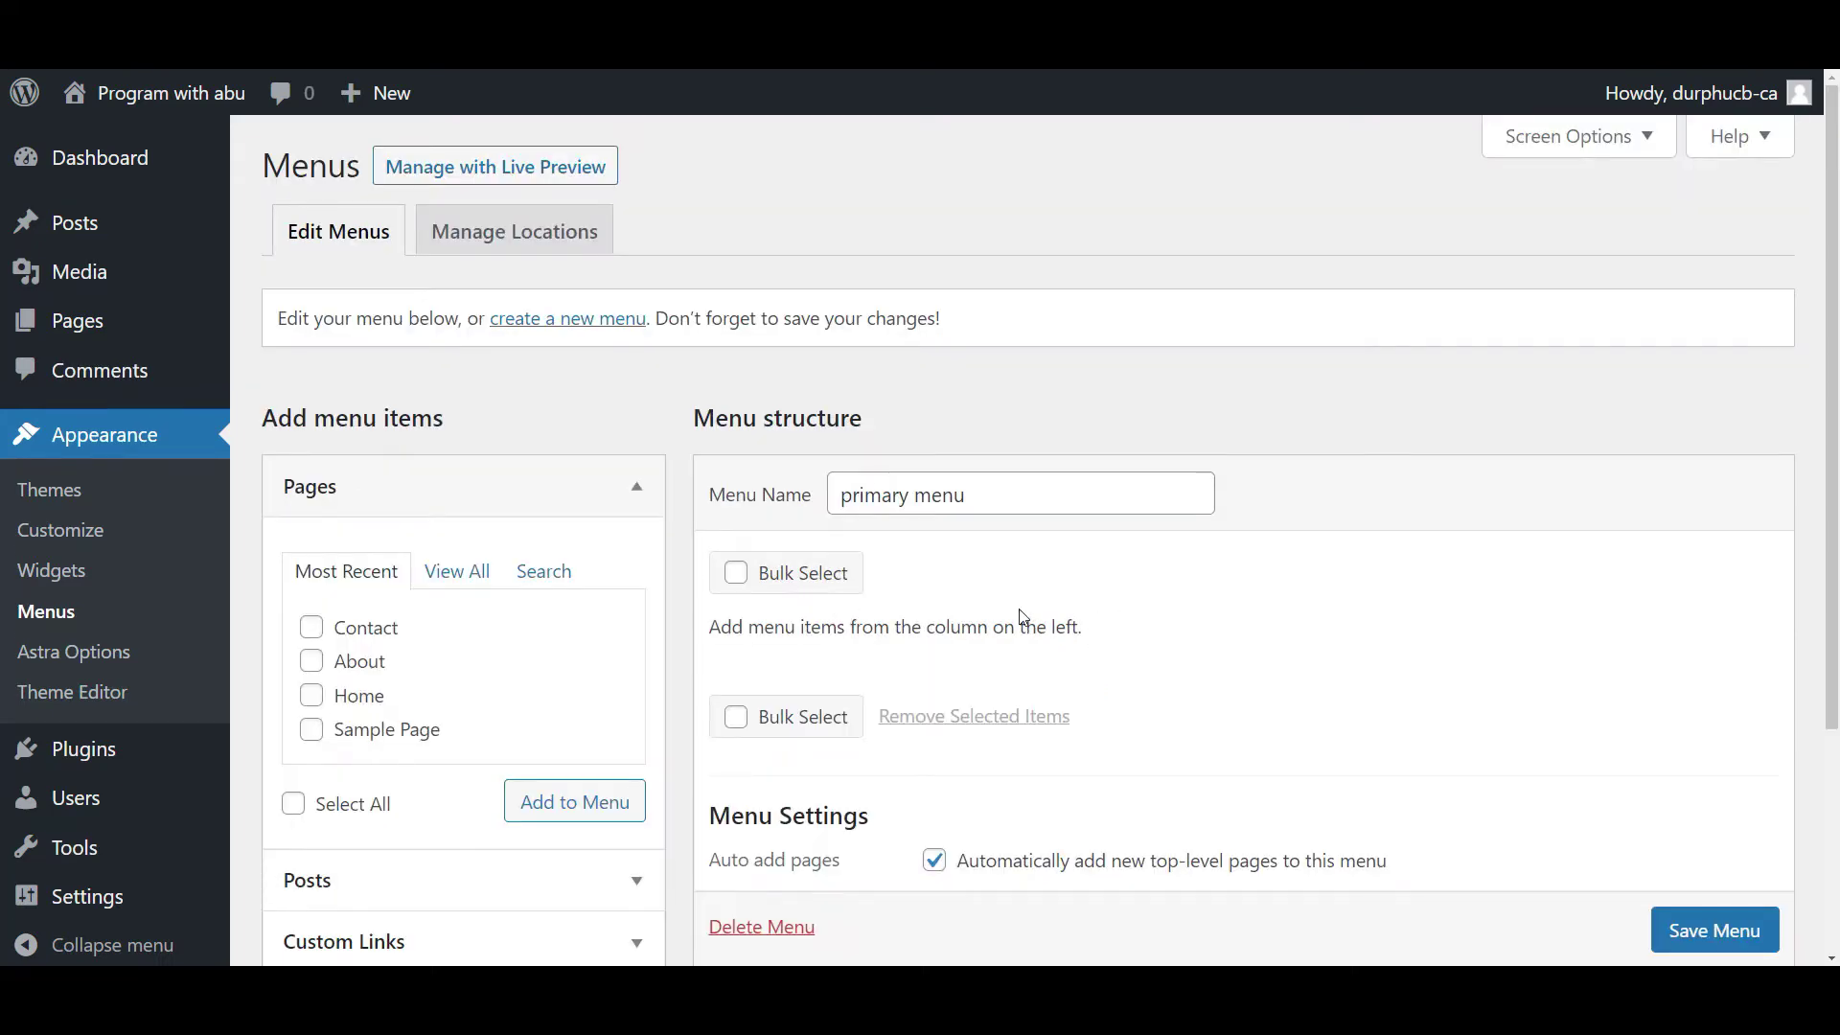
left_click(168, 81)
left_click_drag(749, 628, 1153, 635)
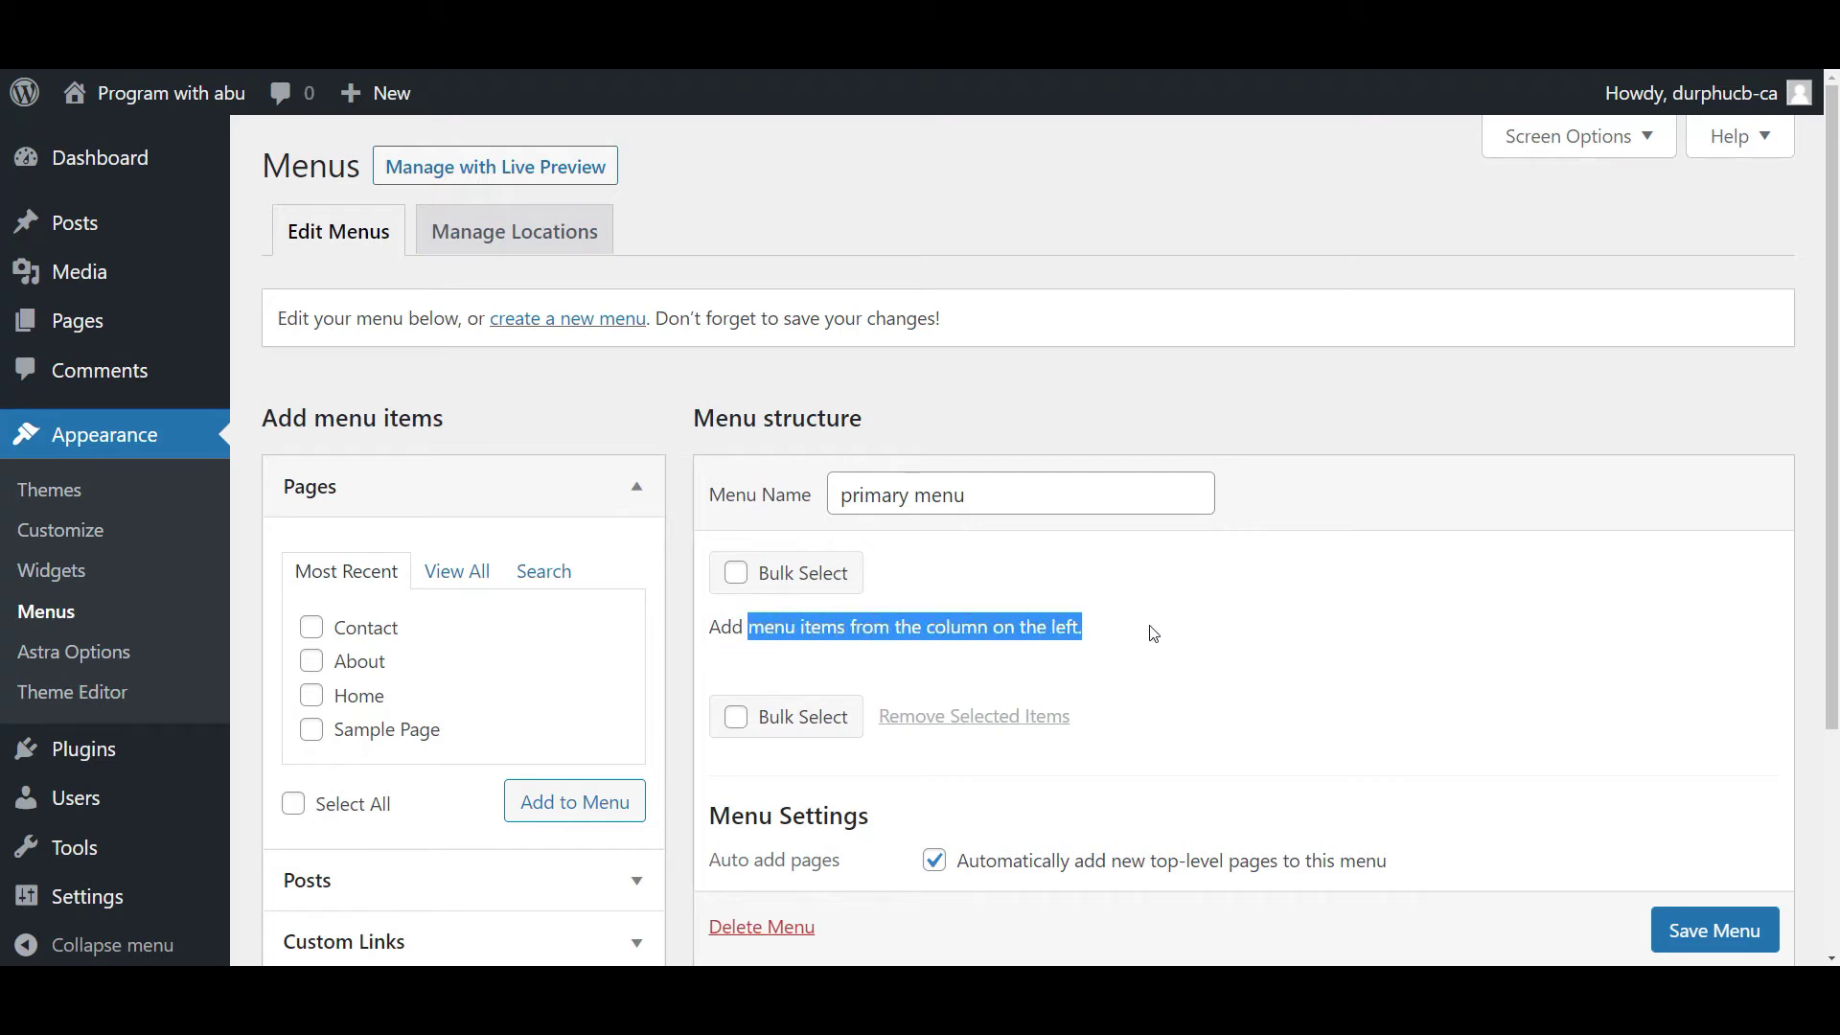
left_click(1153, 634)
left_click_drag(712, 629, 1096, 632)
left_click(1101, 630)
scroll(394, 651, "down", 1)
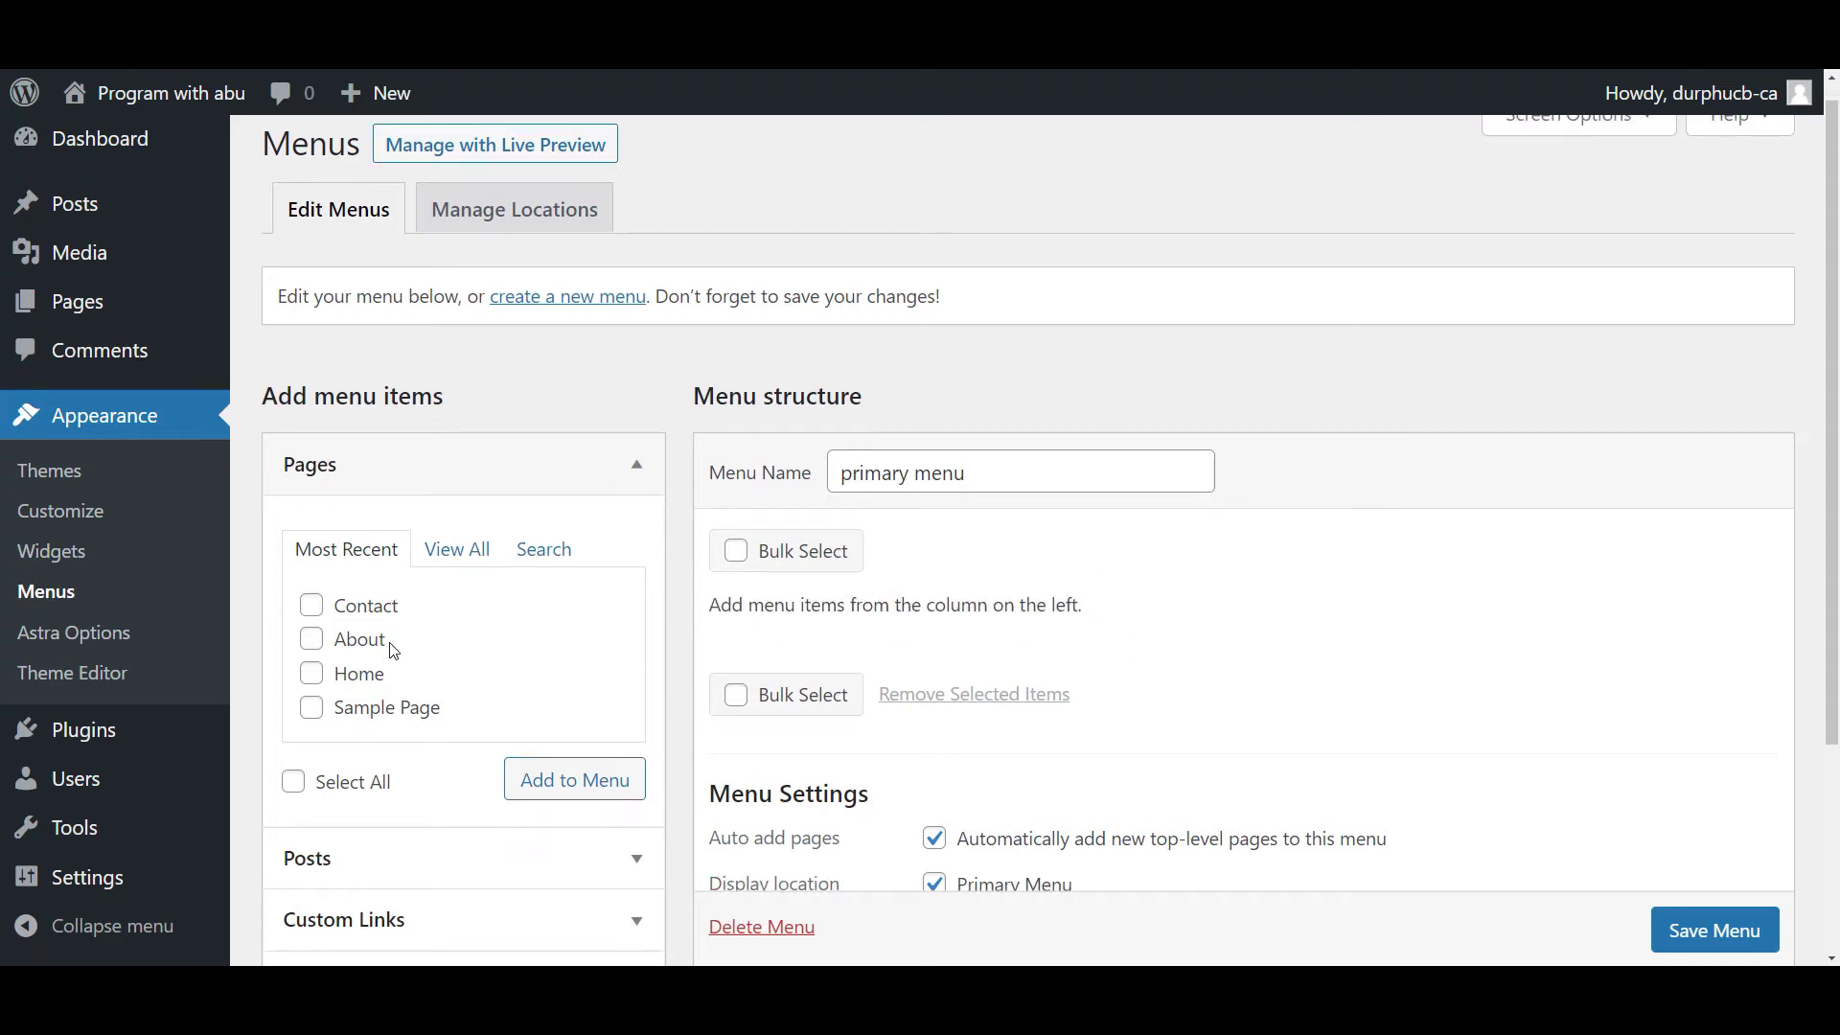
scroll(384, 640, "up", 1)
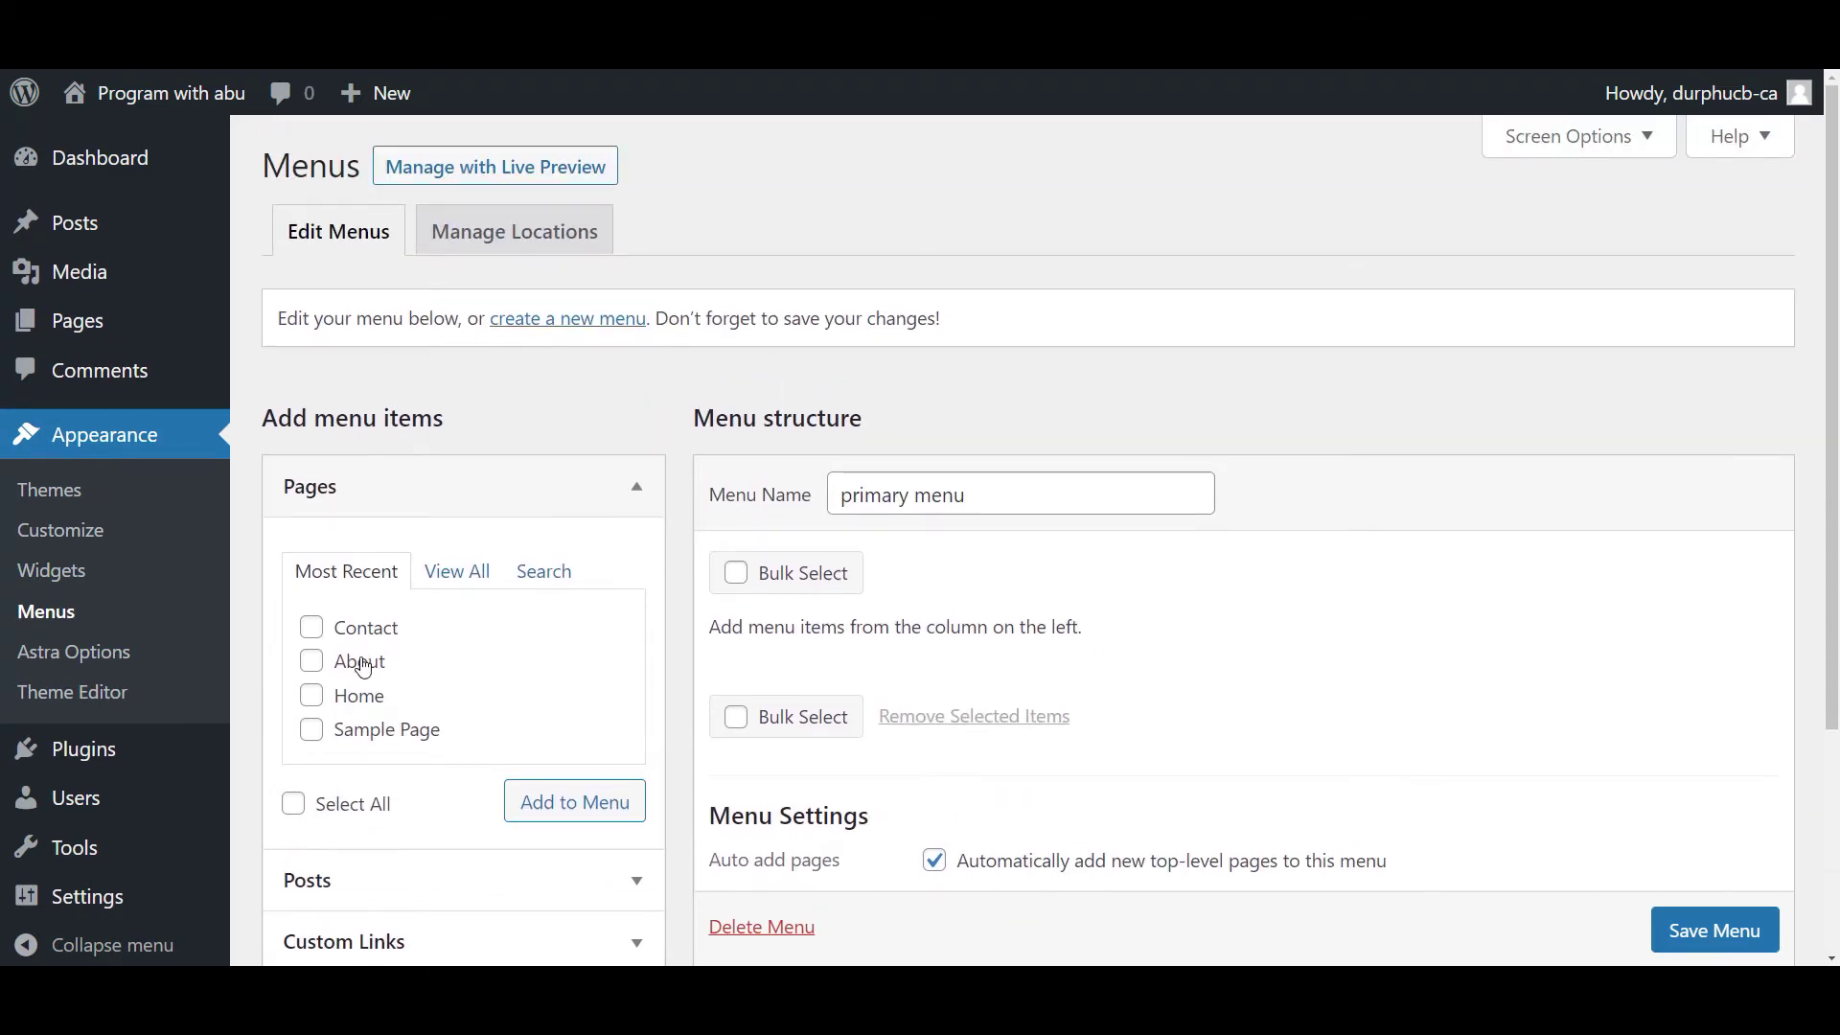
Add the Home, About and Contact pages from the full page list to the primary menu.
left_click(457, 575)
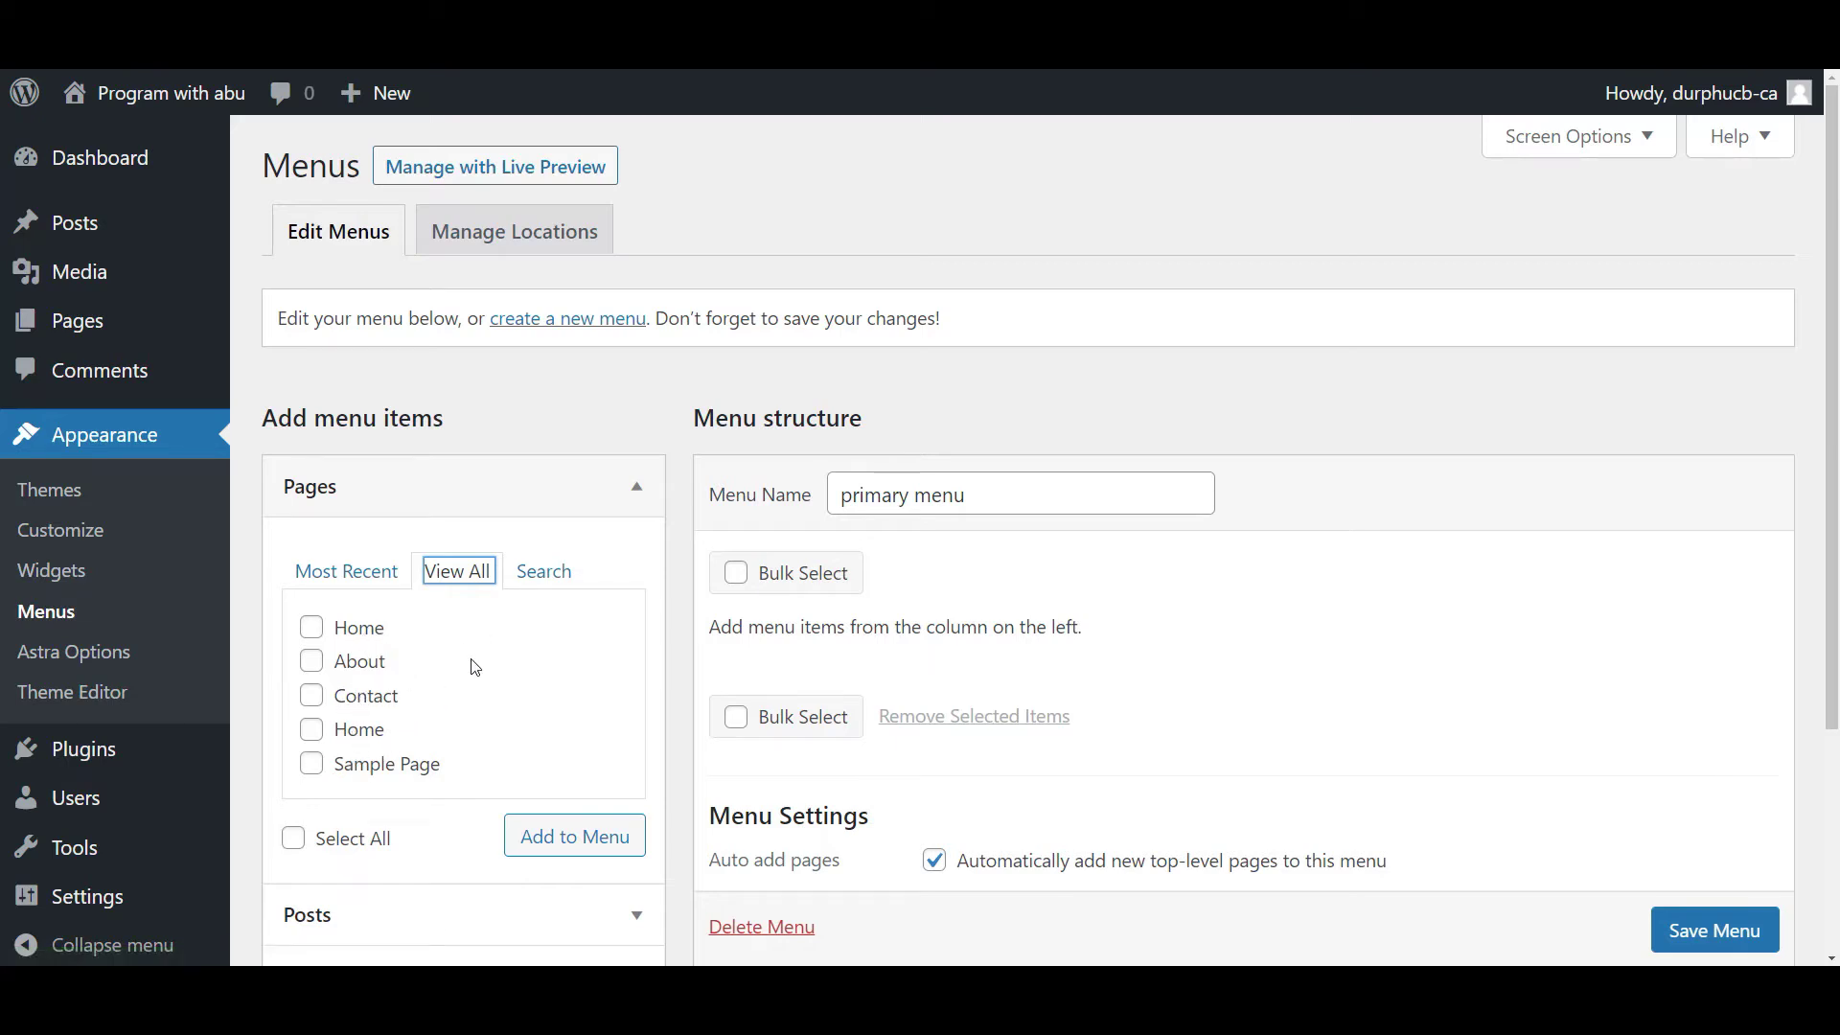
left_click(313, 631)
left_click(313, 661)
left_click(312, 695)
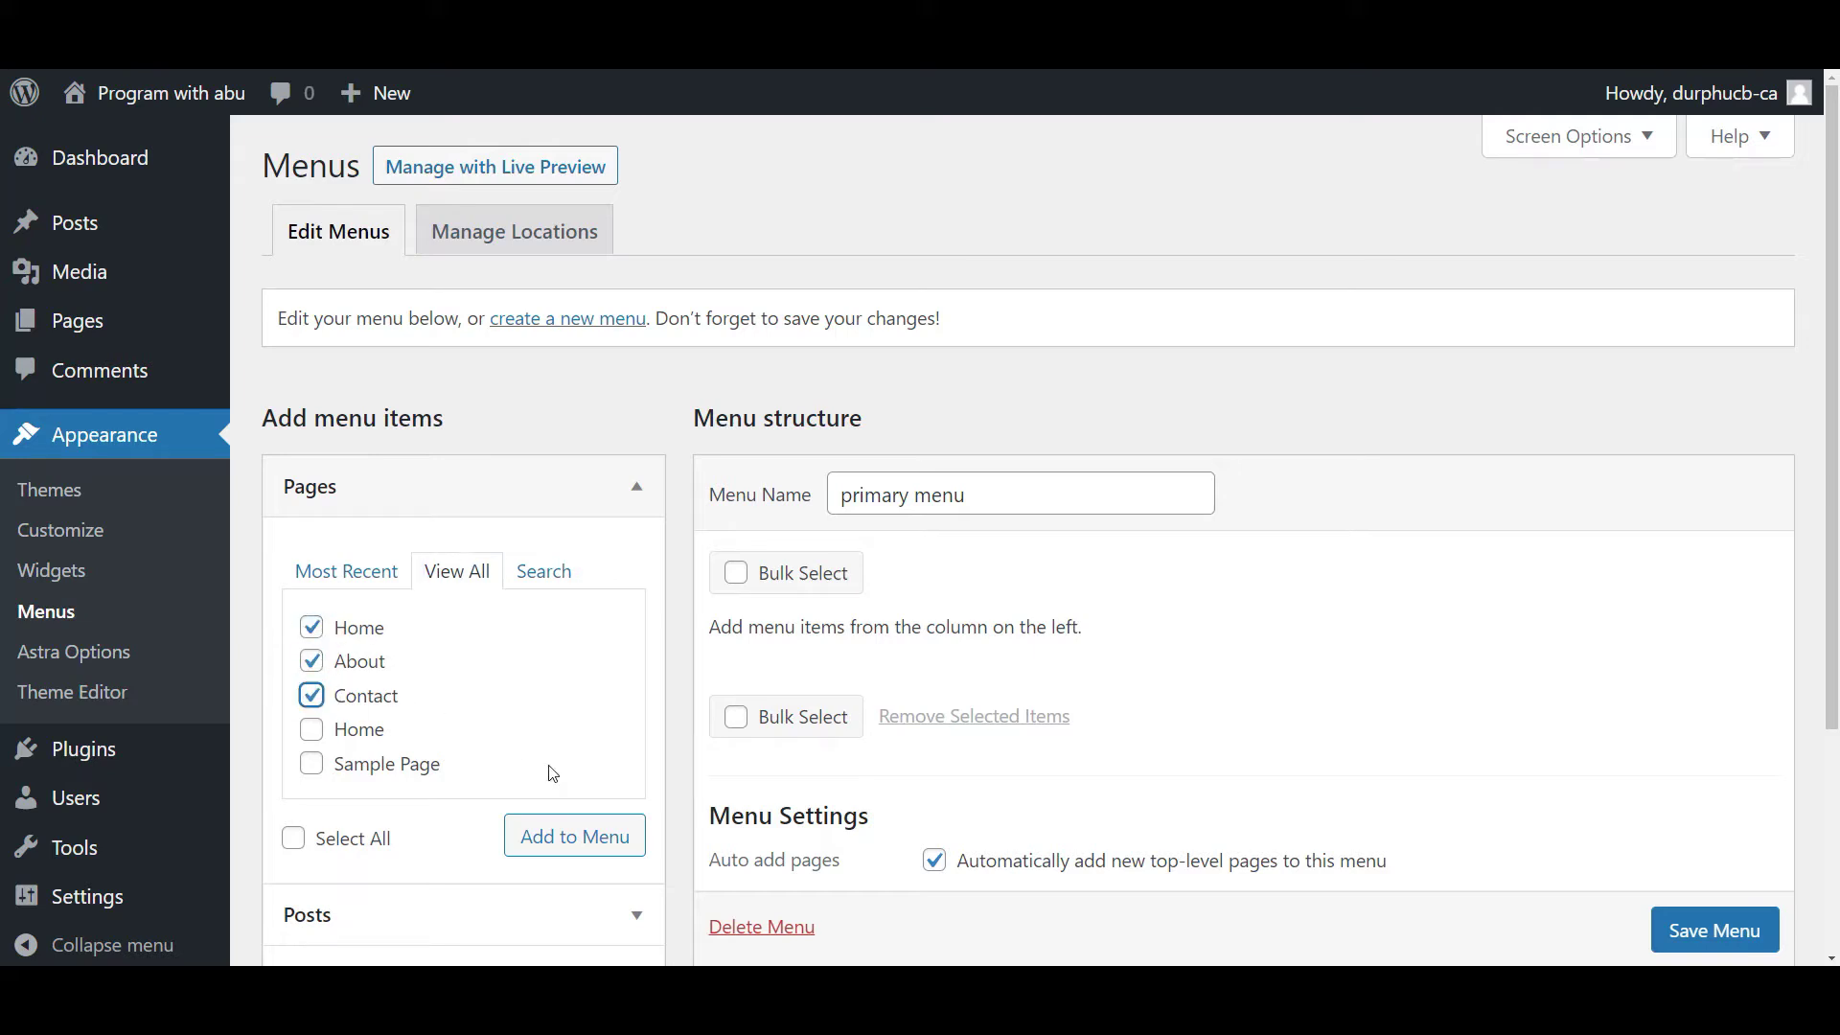
left_click(562, 842)
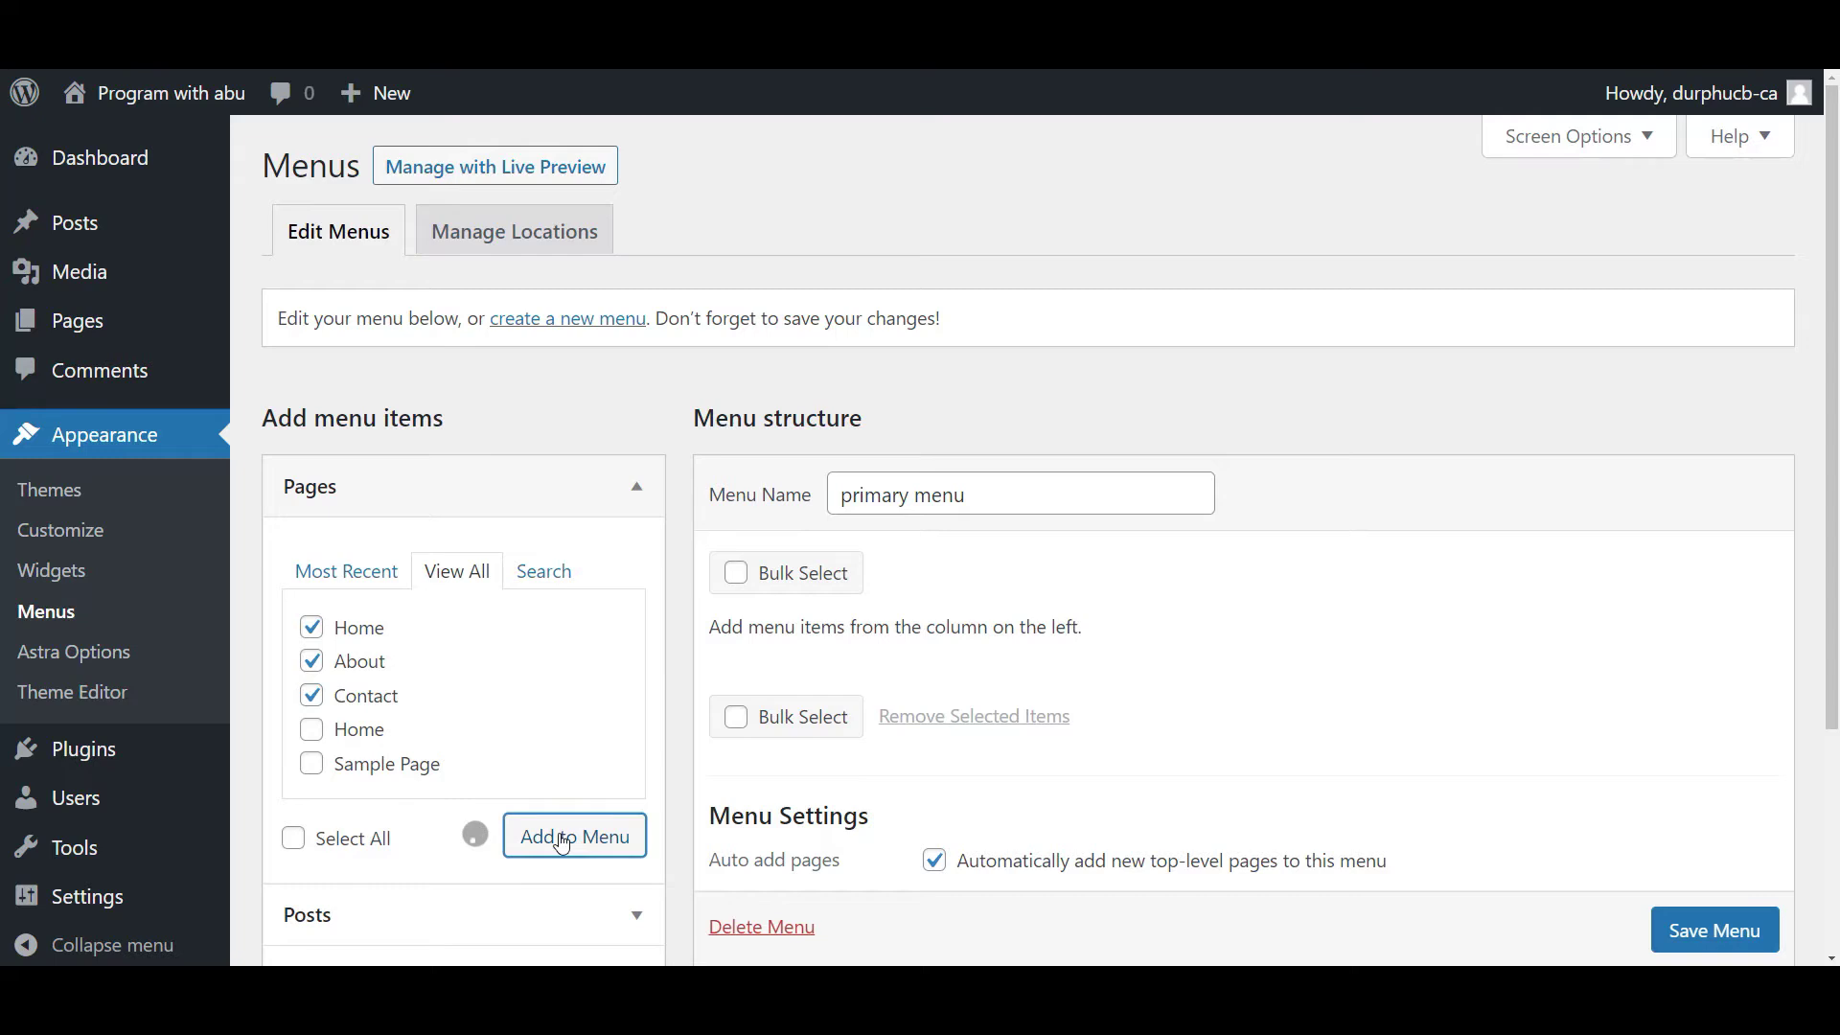
Move Contact above About, nest it under Home as a sub item, and save the menu.
scroll(1176, 497, "down", 2)
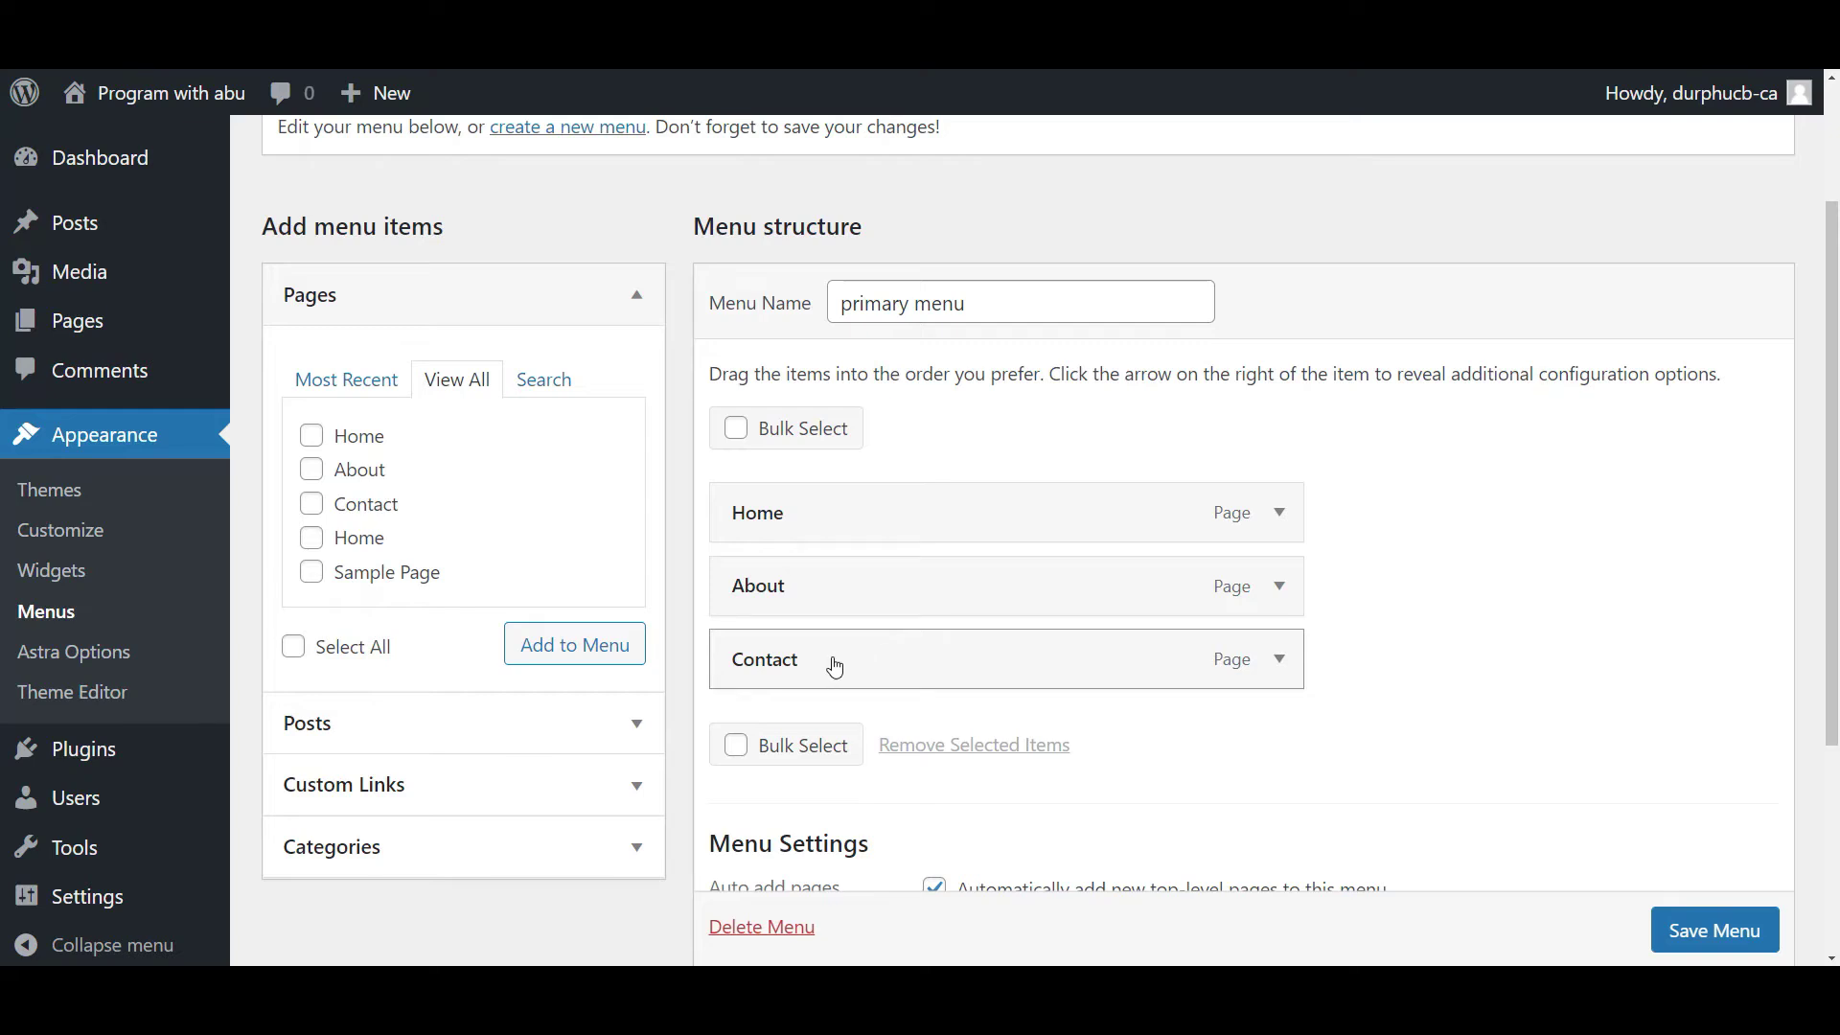
left_click_drag(835, 668, 825, 602)
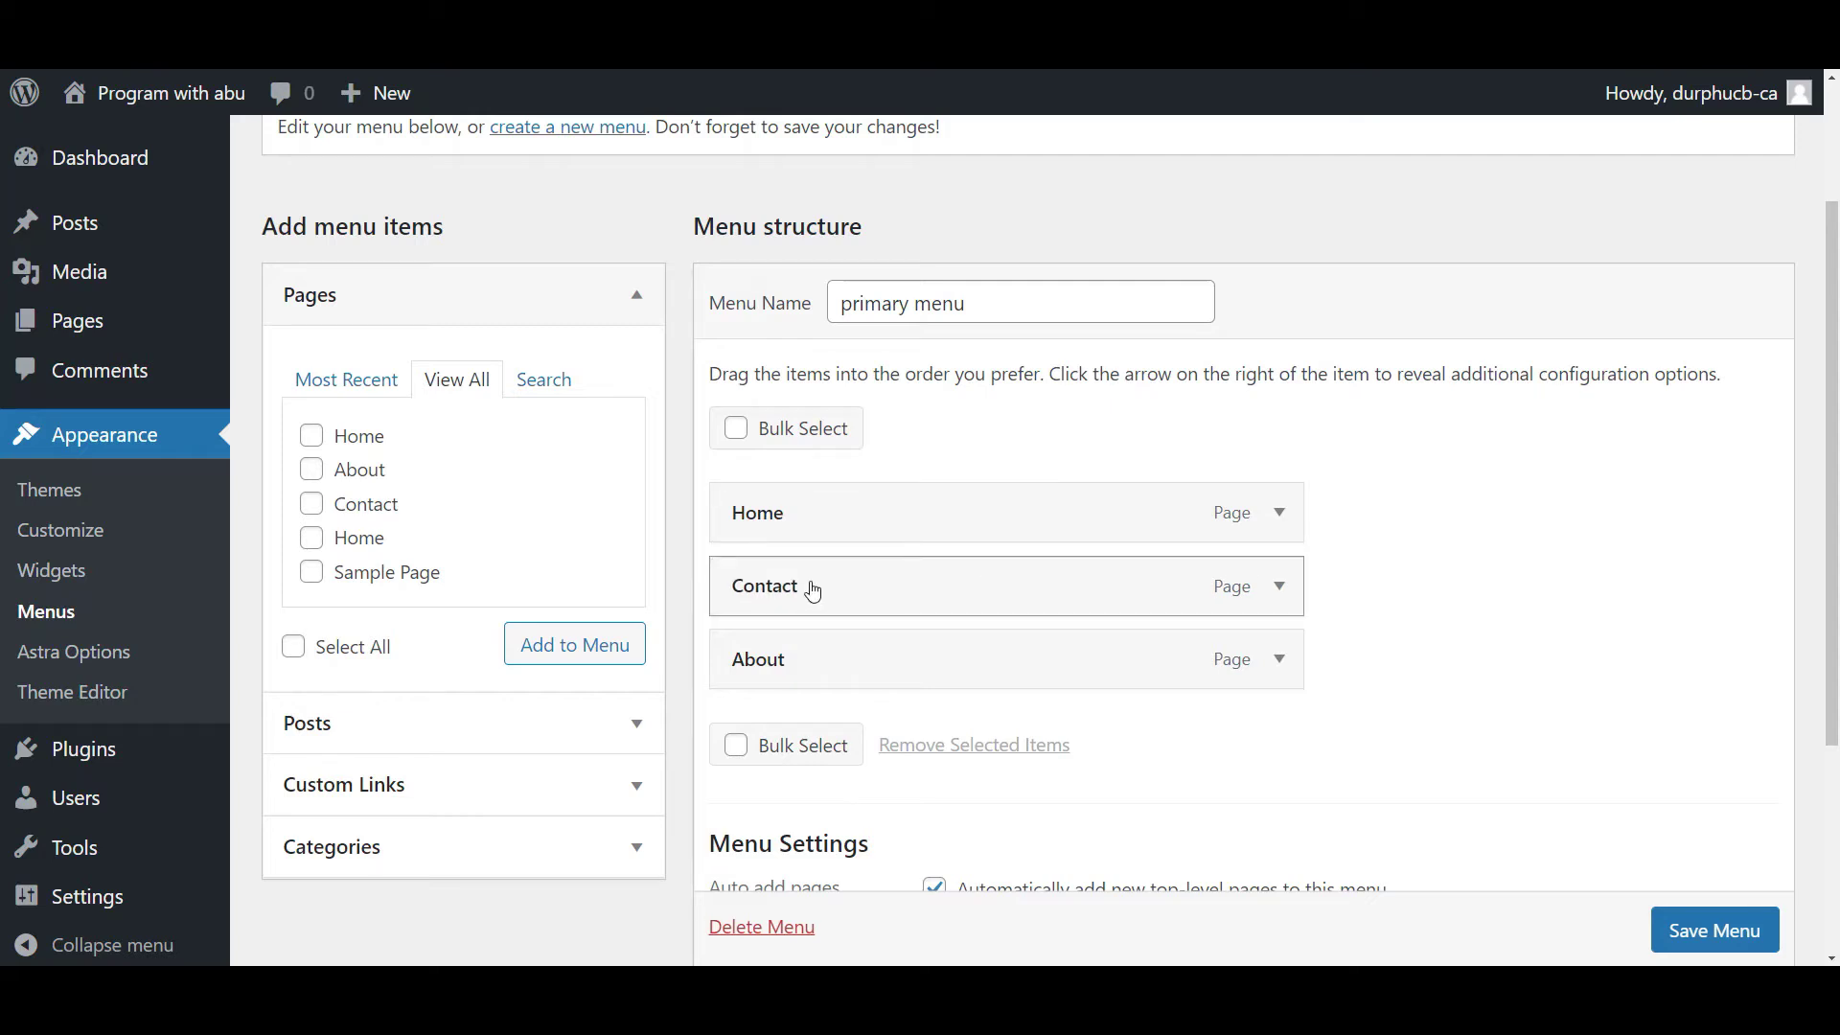
left_click_drag(812, 591, 872, 596)
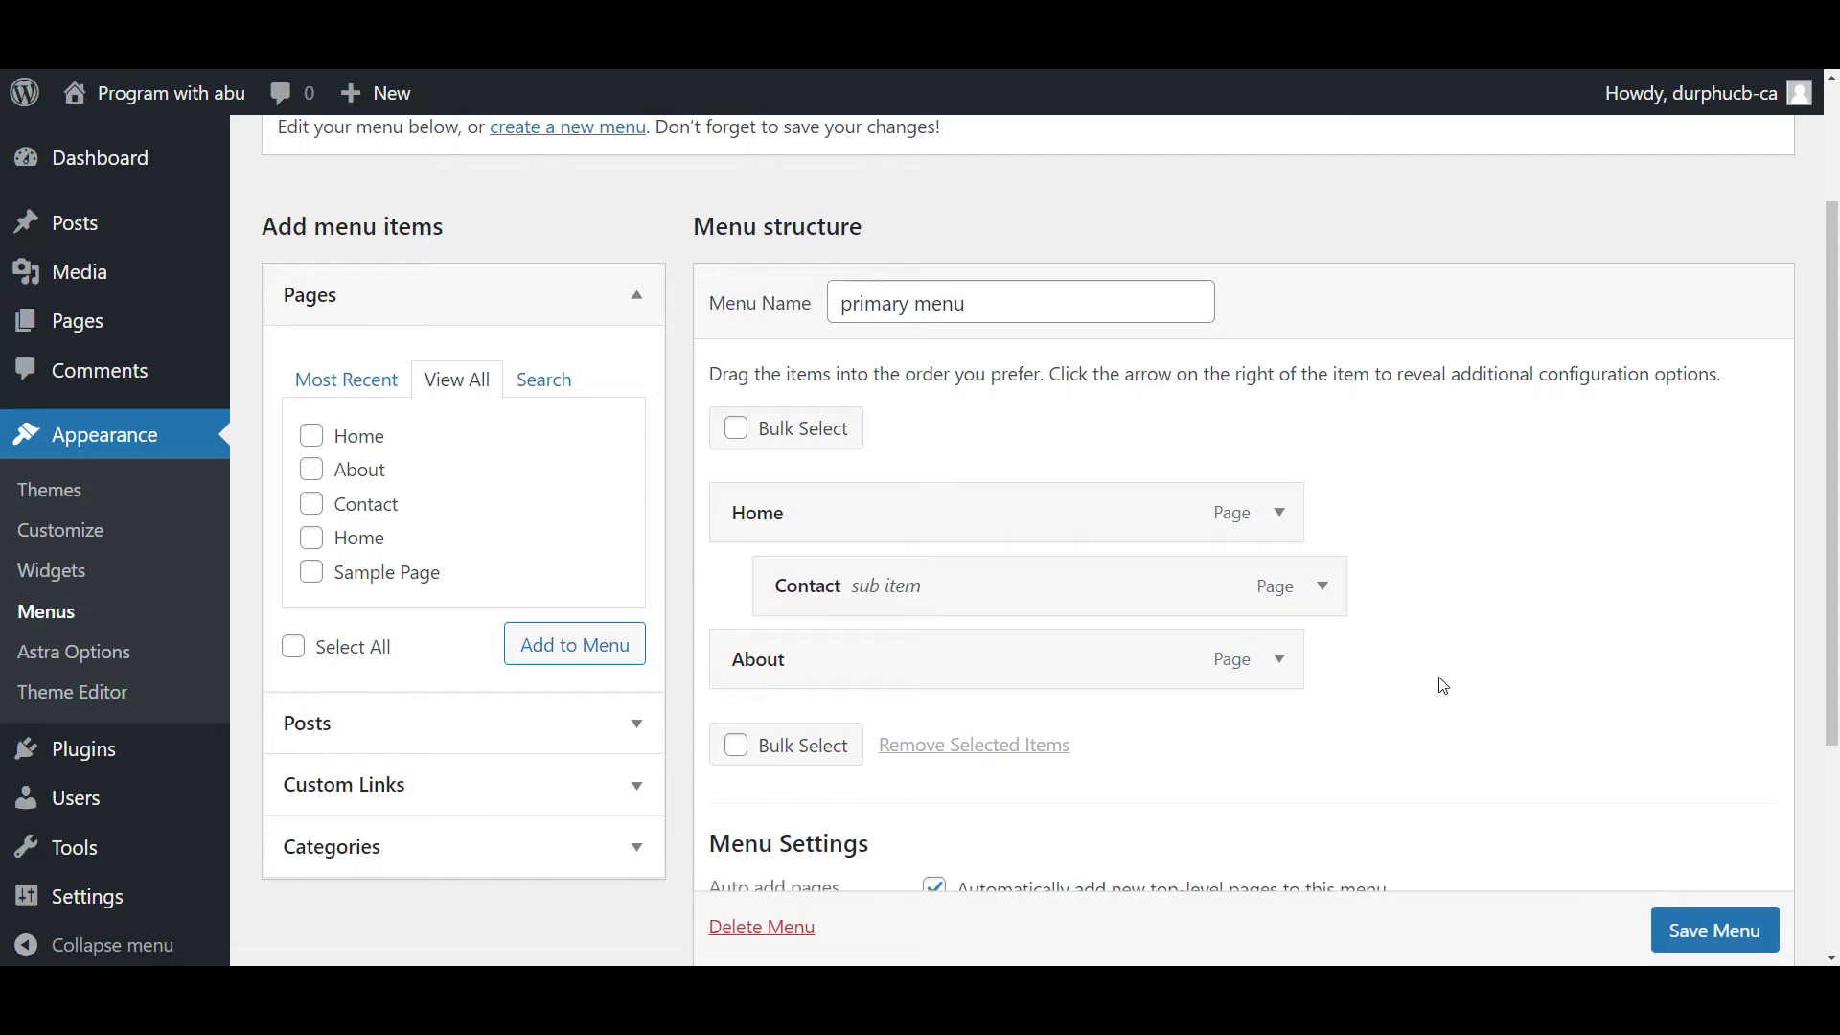
scroll(1707, 923, "down", 1)
left_click(1707, 927)
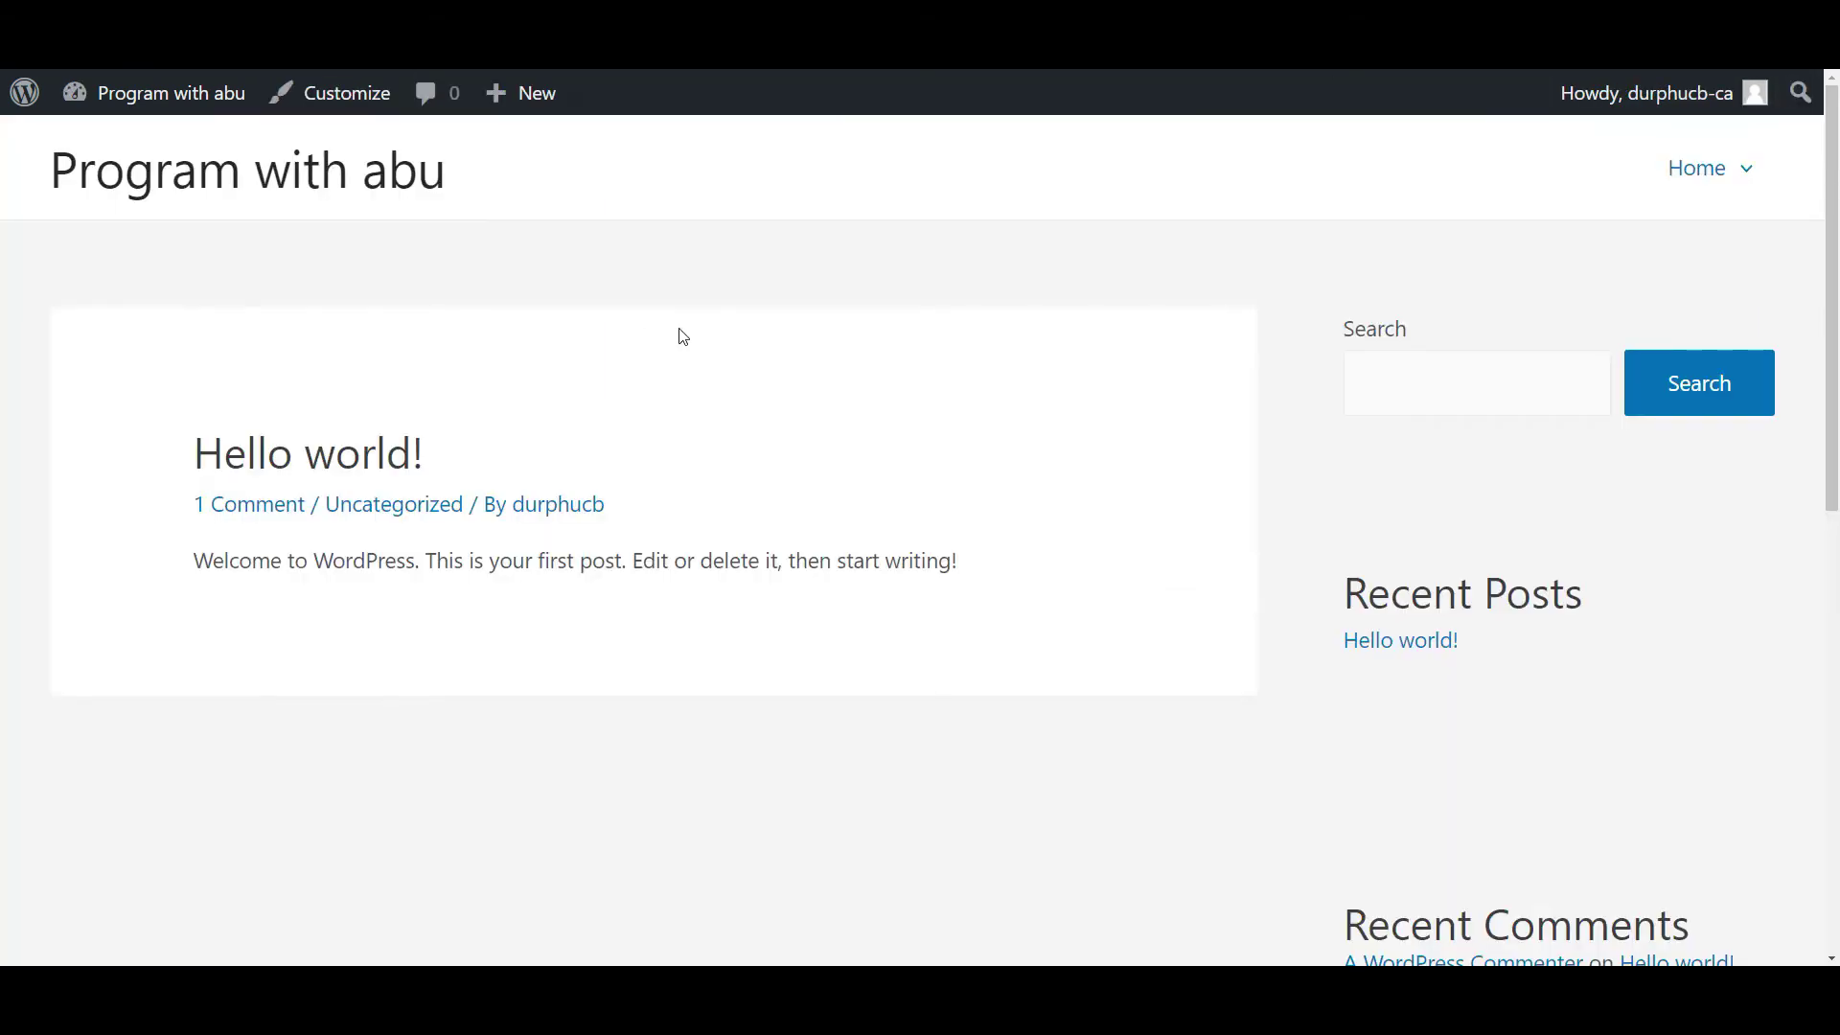
Check the header navigation and the Home submenu on the live site, then return to the menu editor.
mouse_move(1639, 192)
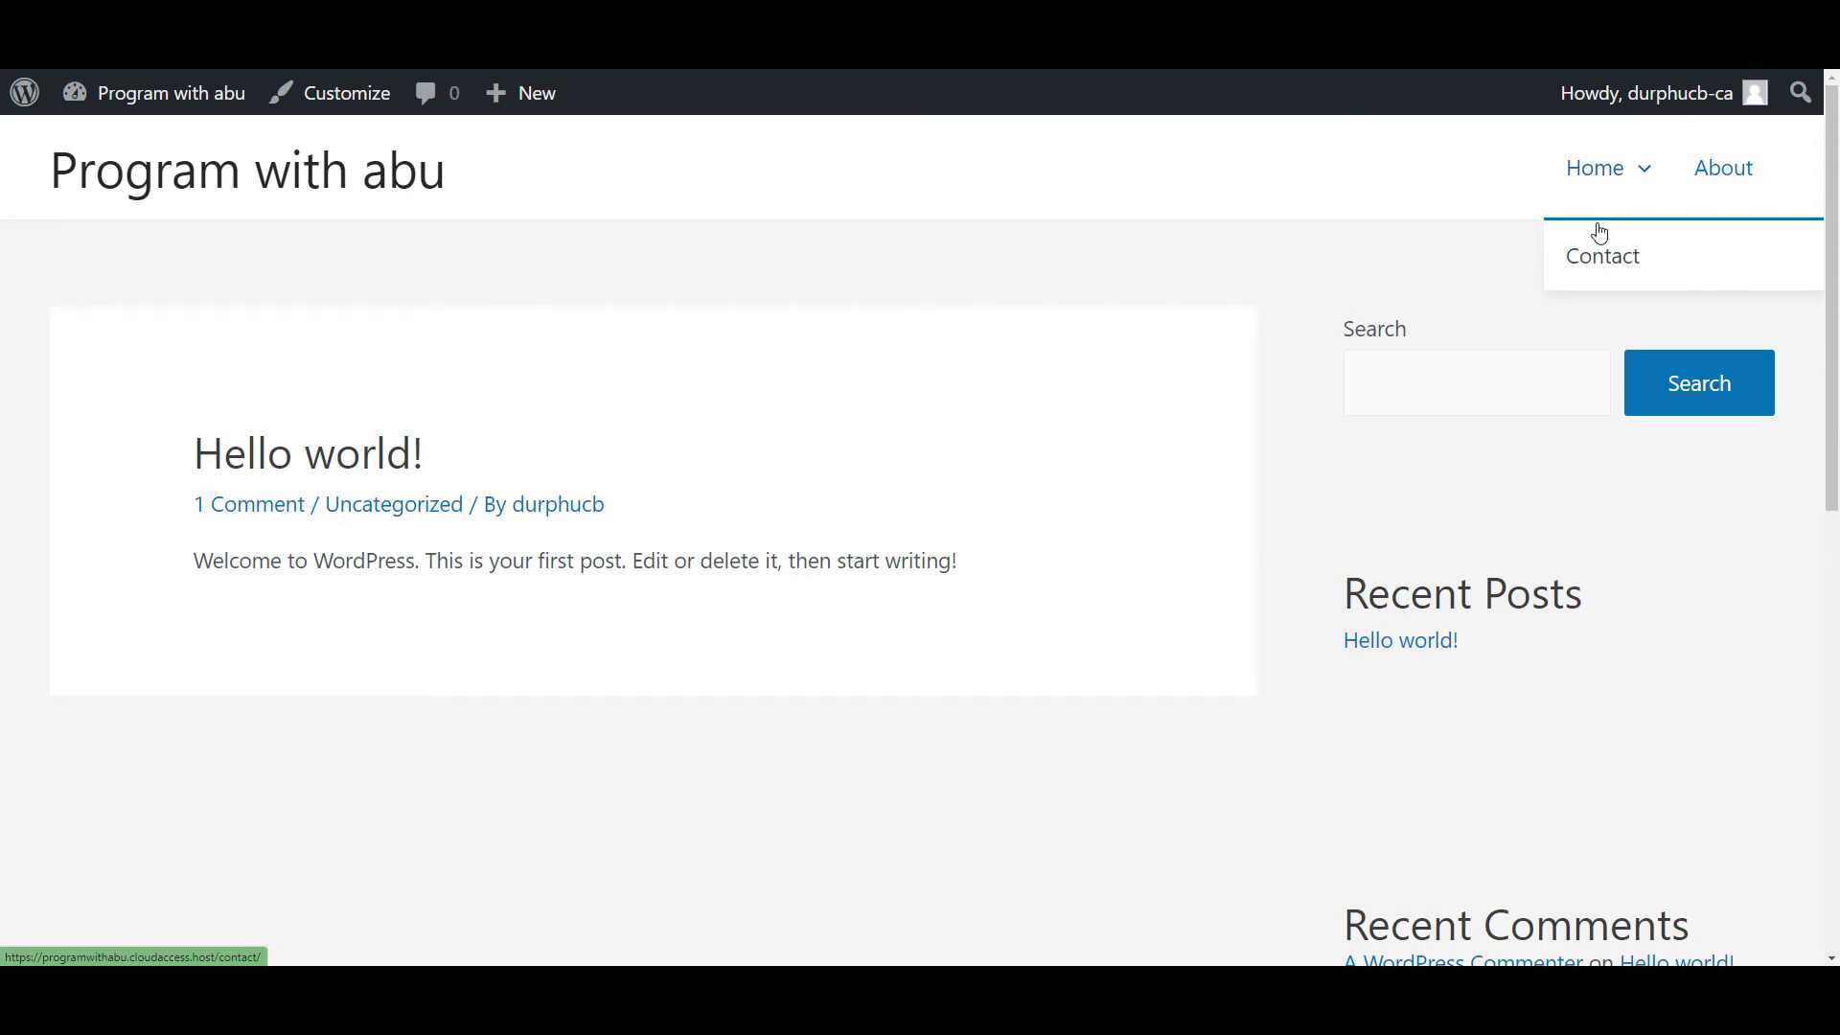
key("ctrl+Tab")
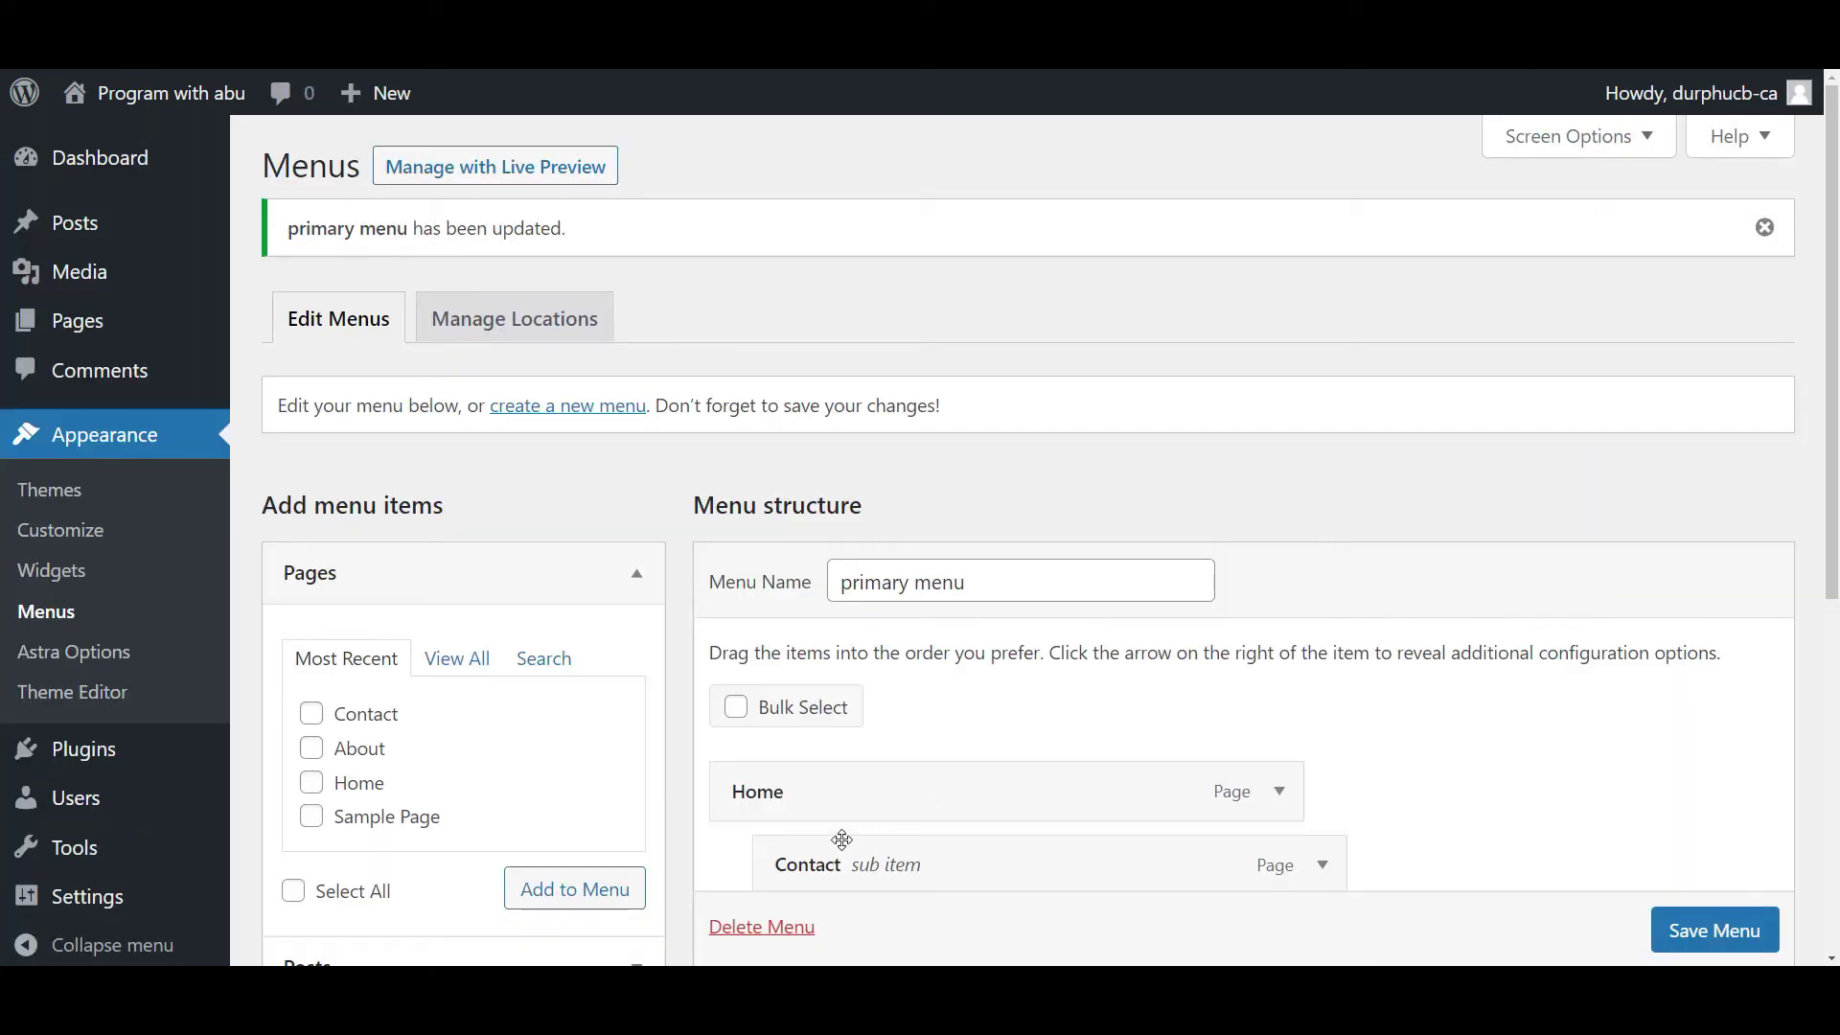
key("ctrl+Tab")
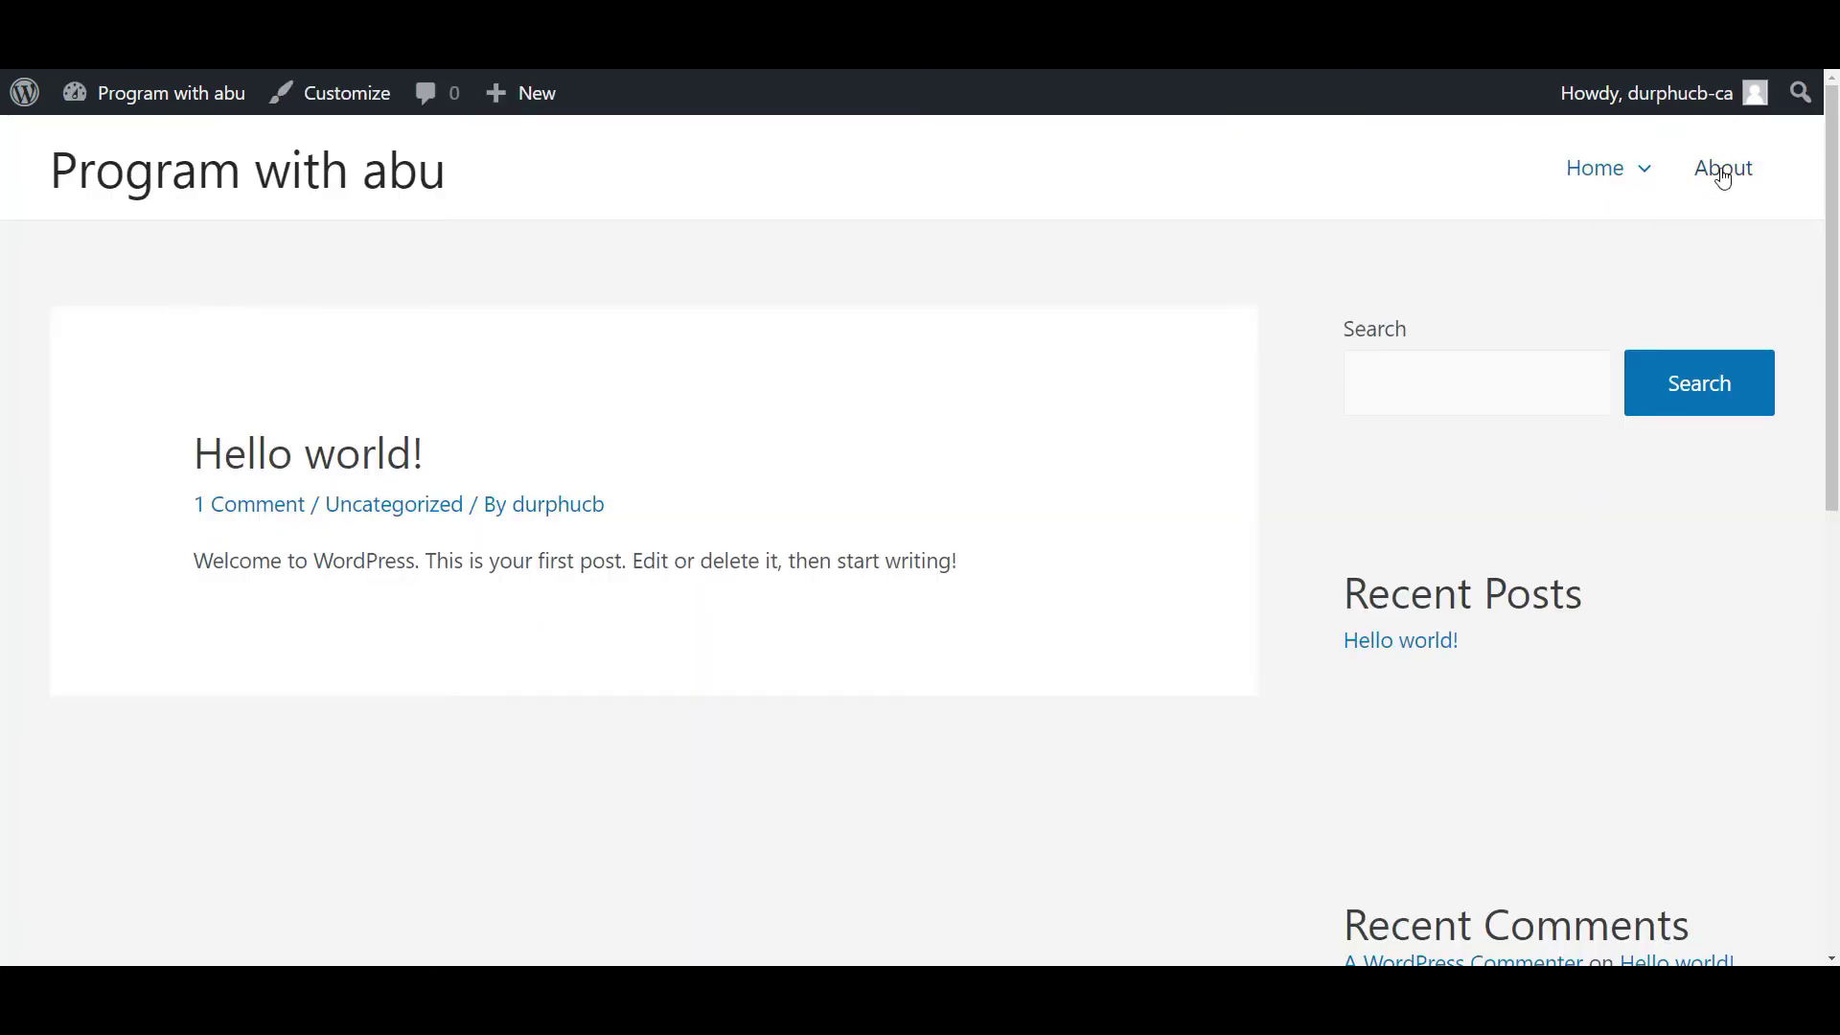
key("ctrl+Tab")
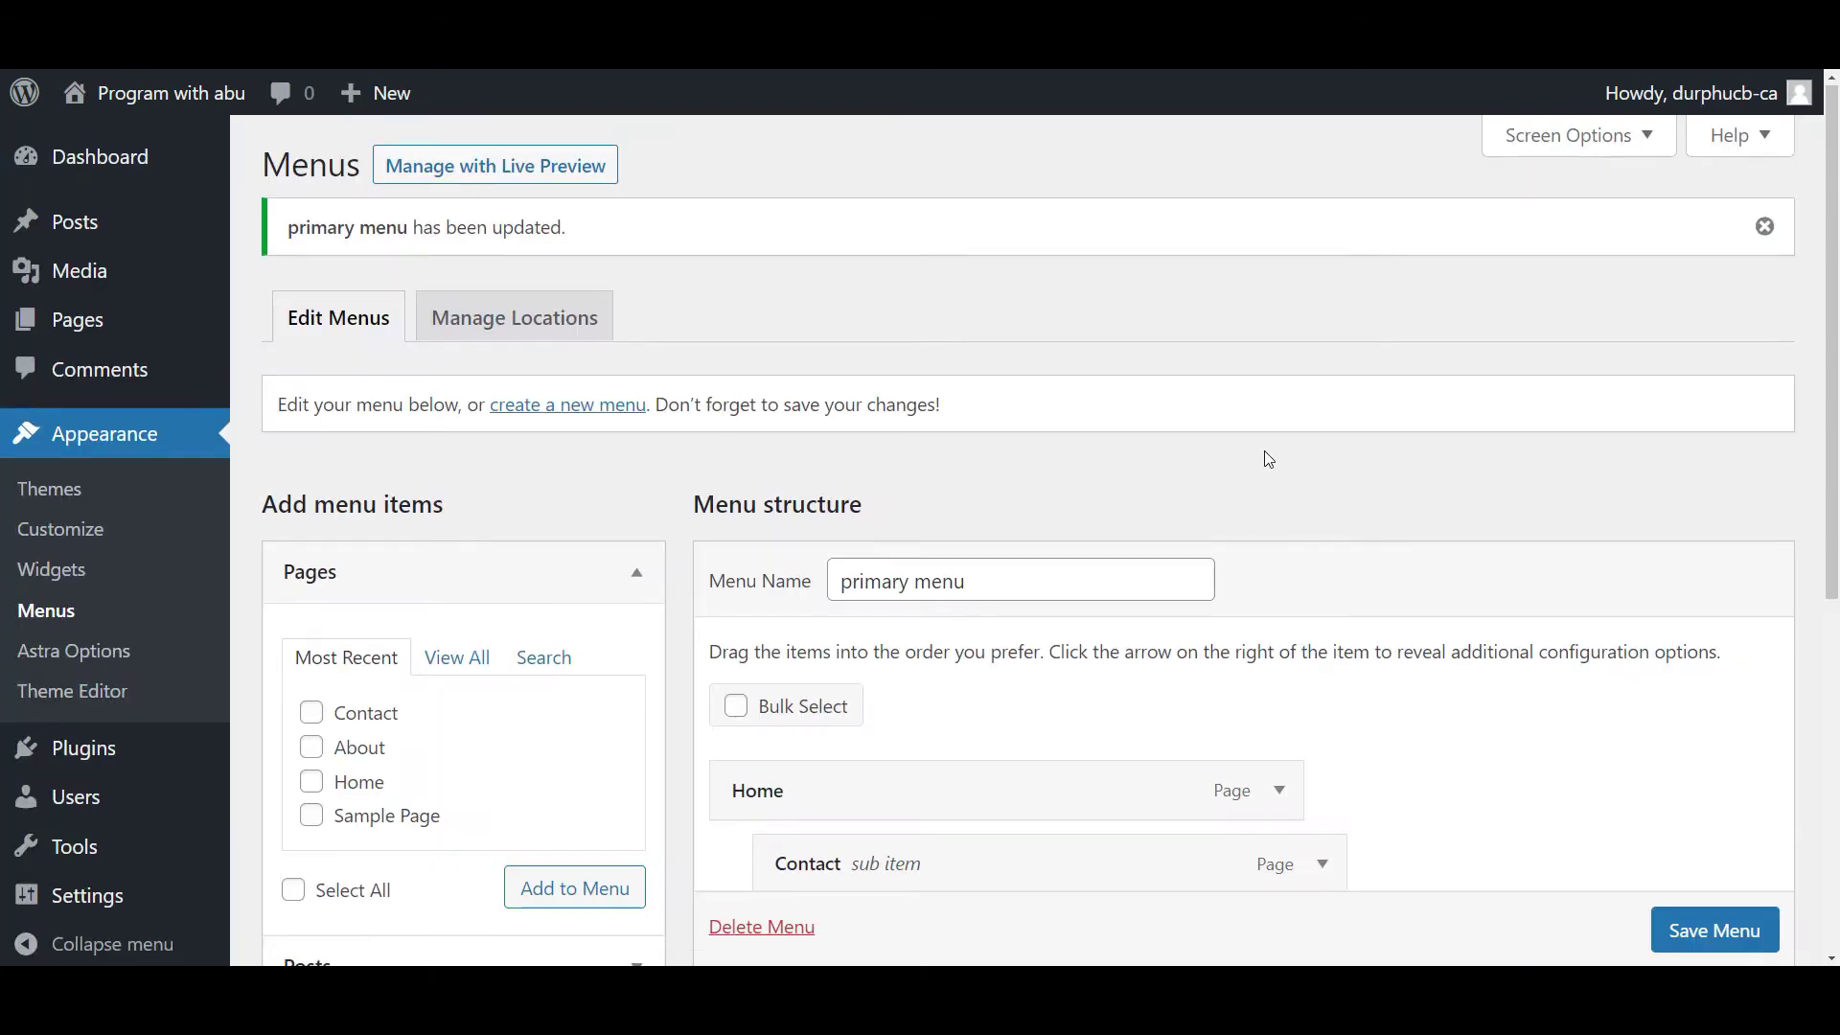
Make Contact a top-level menu item again, place it below About, and save the menu.
scroll(1268, 460, "down", 2)
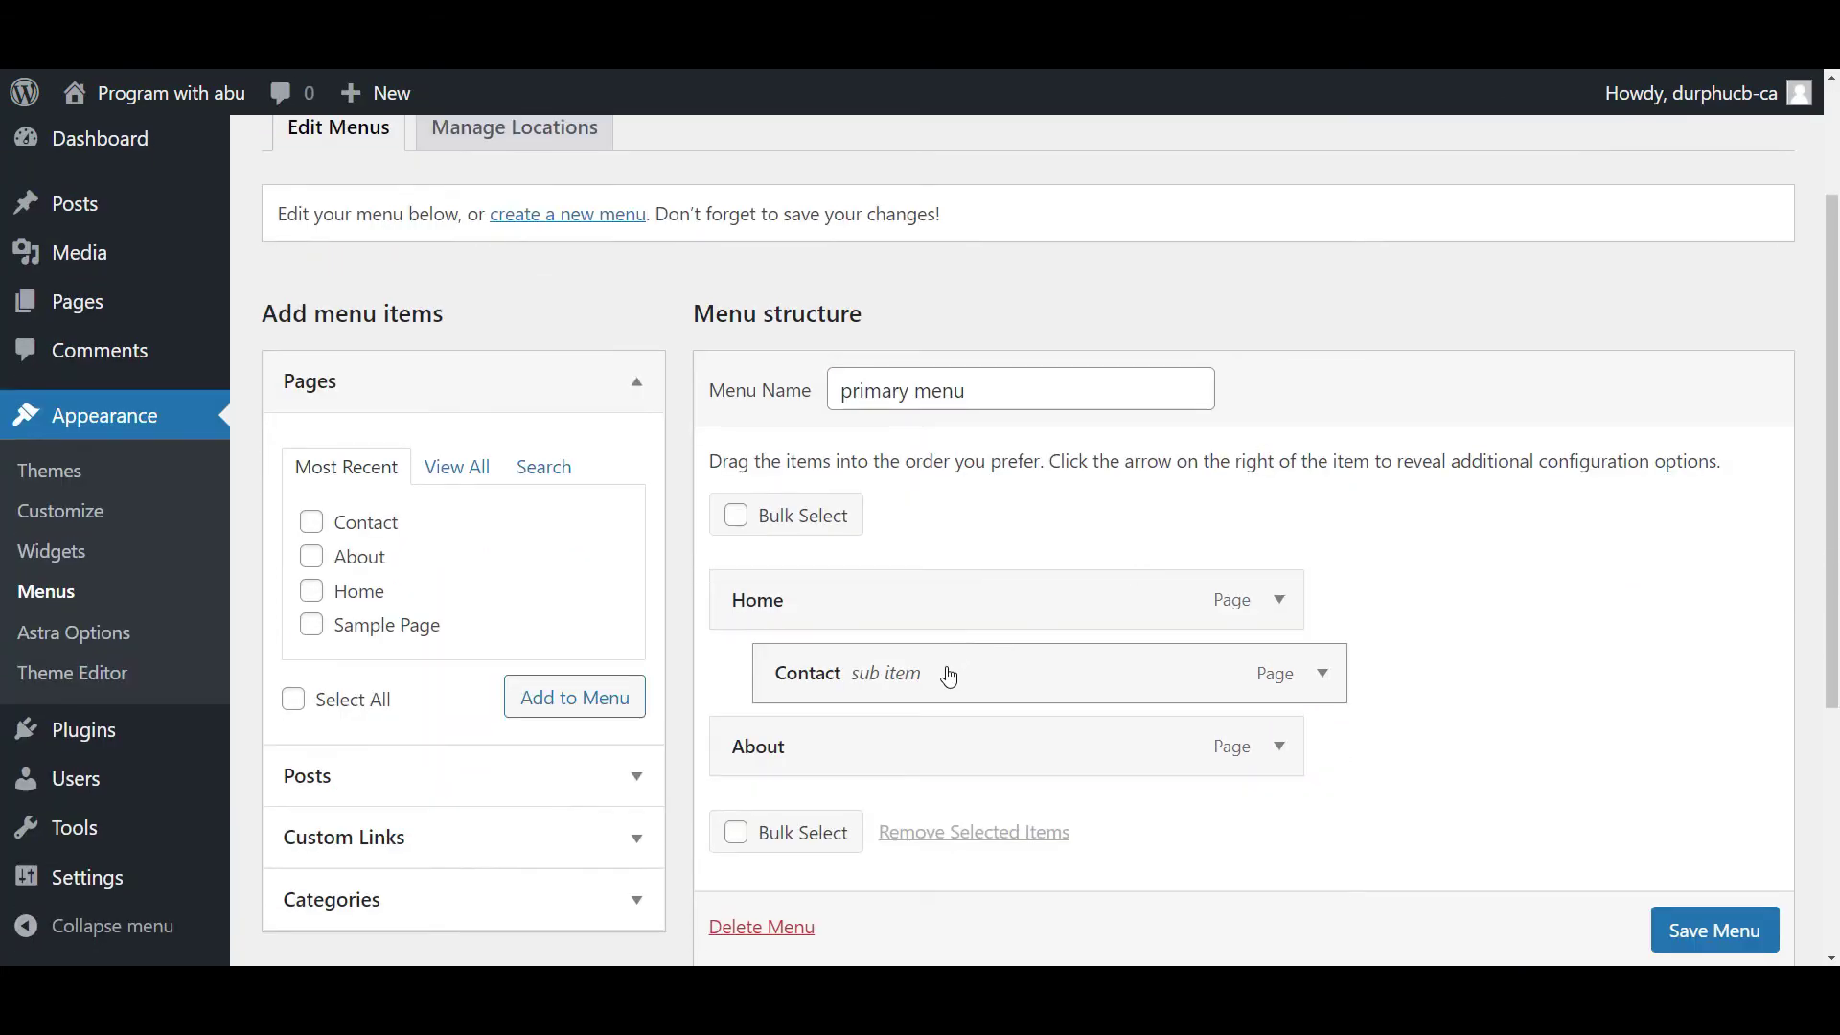
left_click_drag(948, 678, 908, 675)
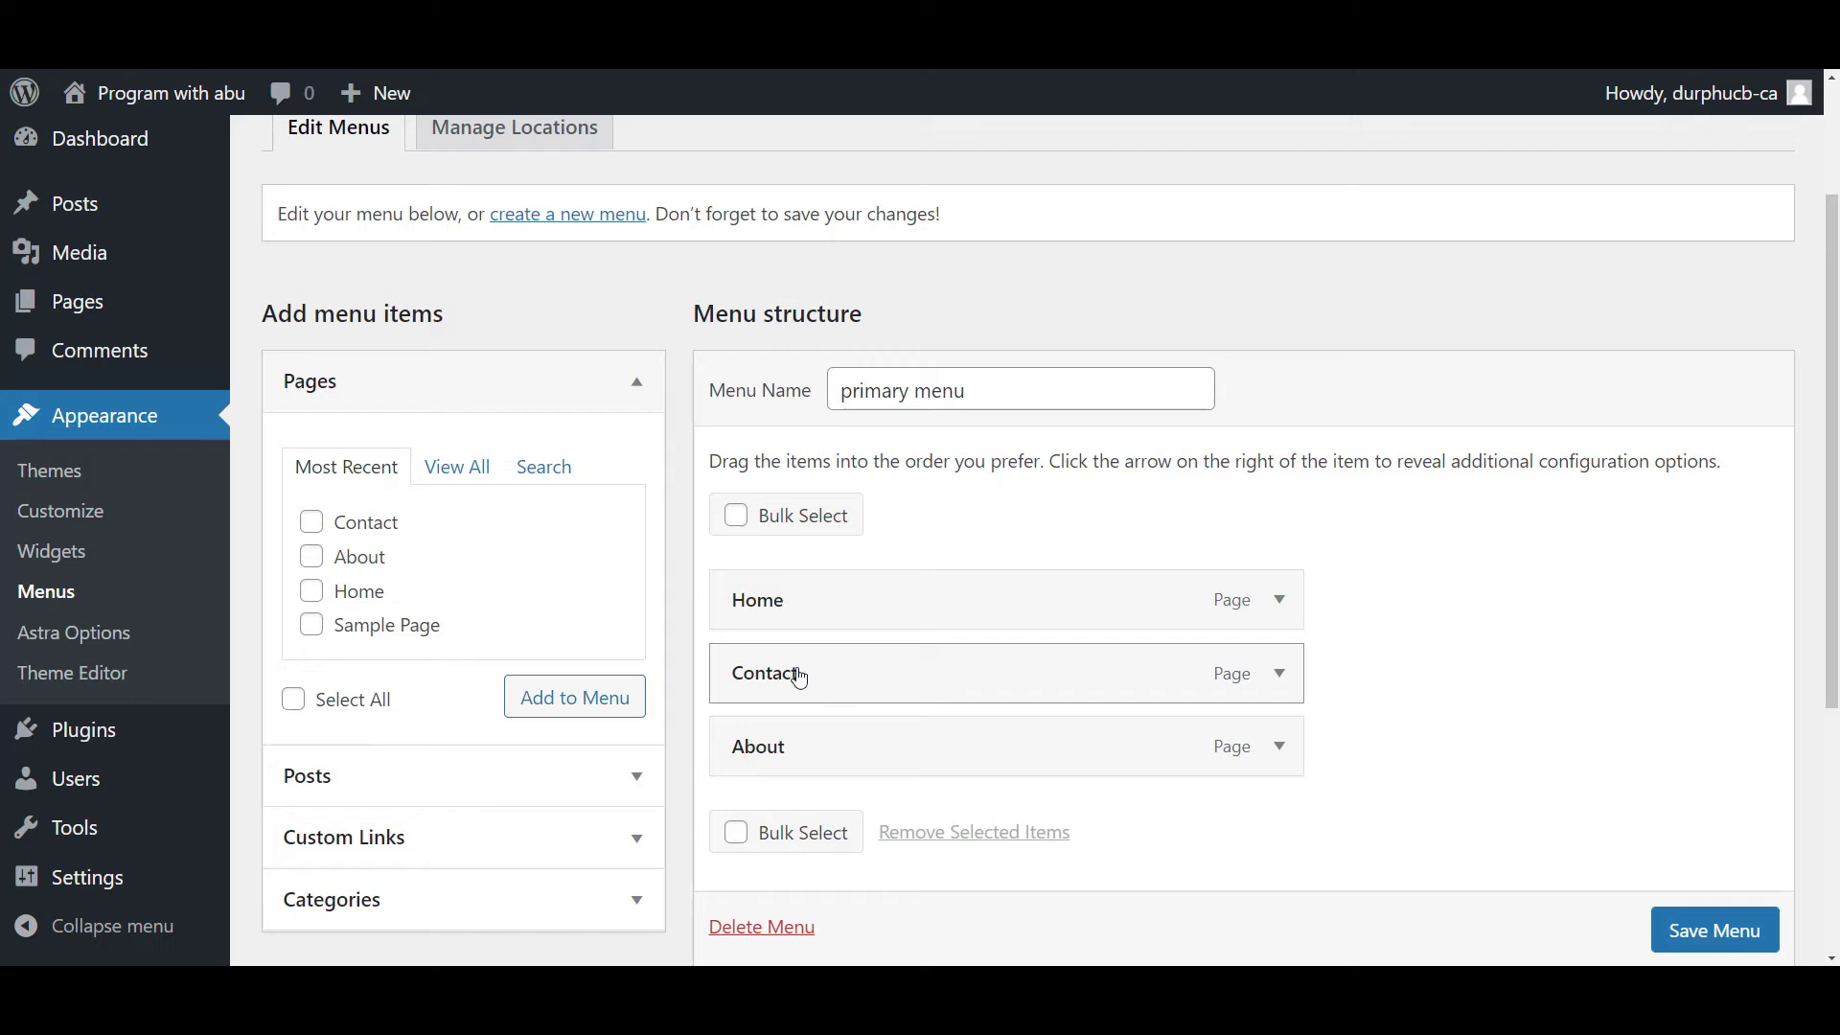
left_click_drag(795, 665, 798, 757)
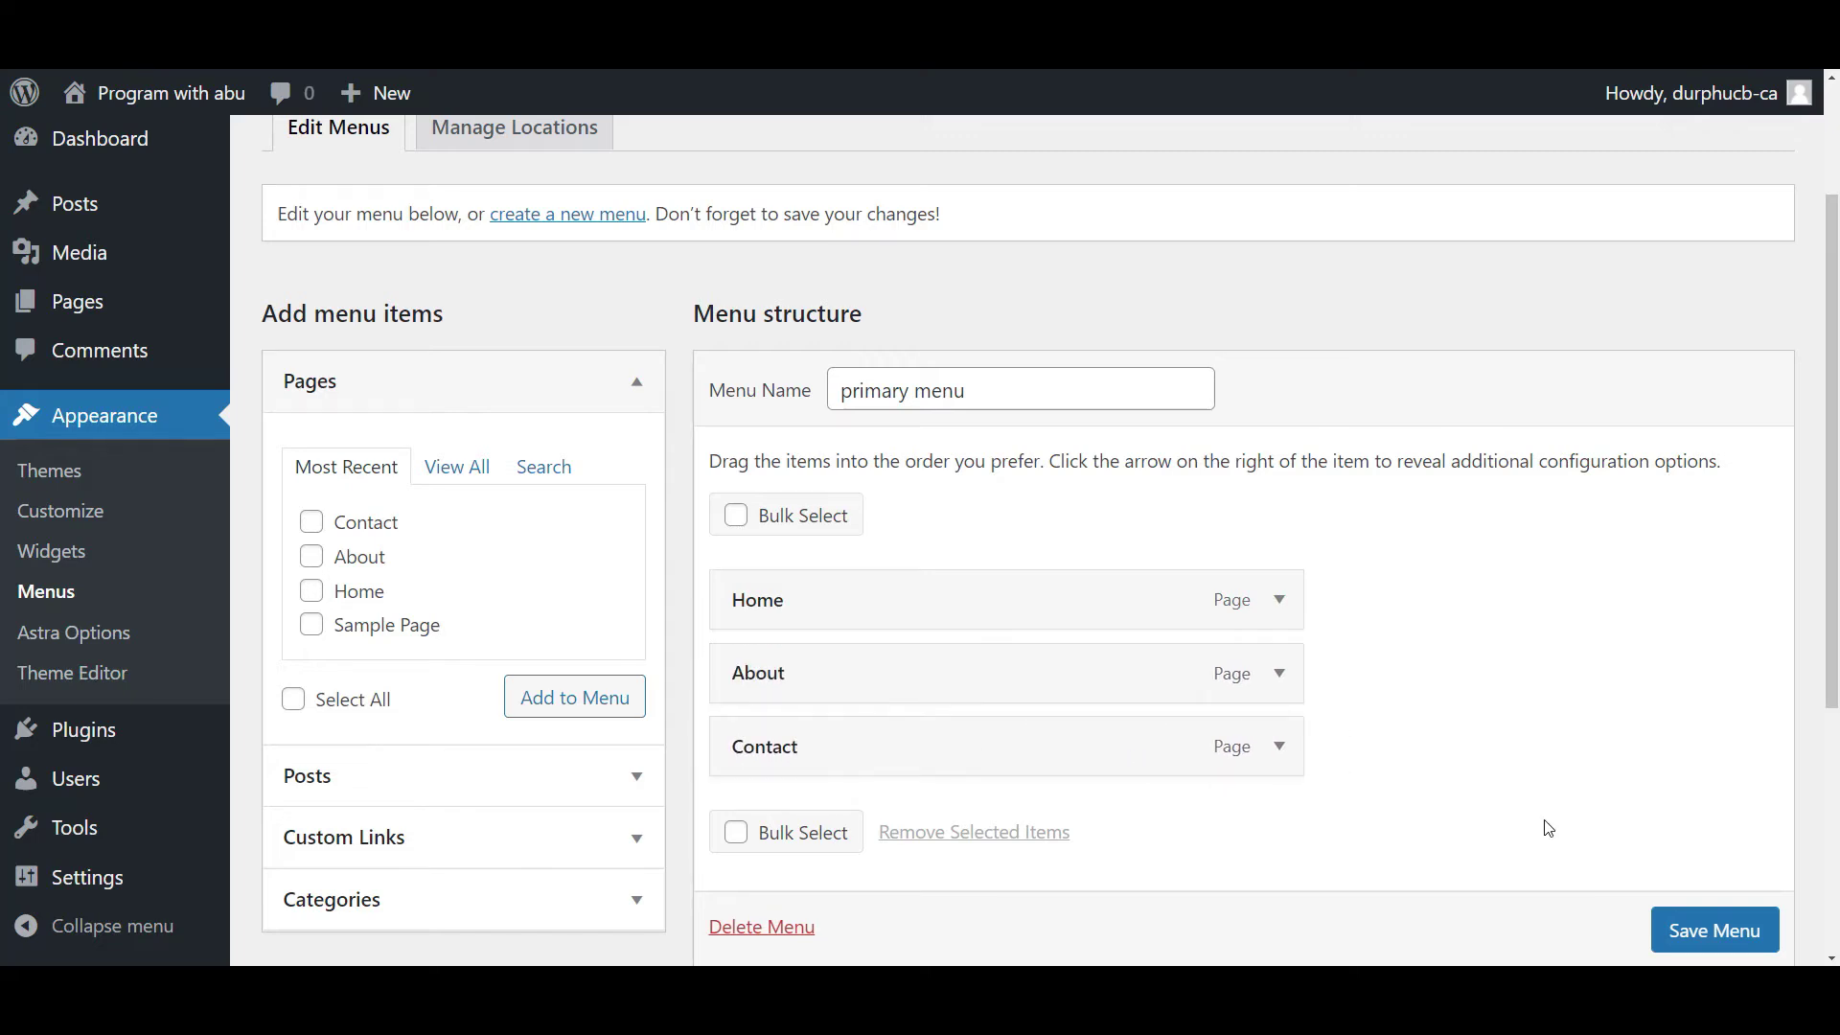
scroll(1714, 924, "down", 1)
left_click(1714, 929)
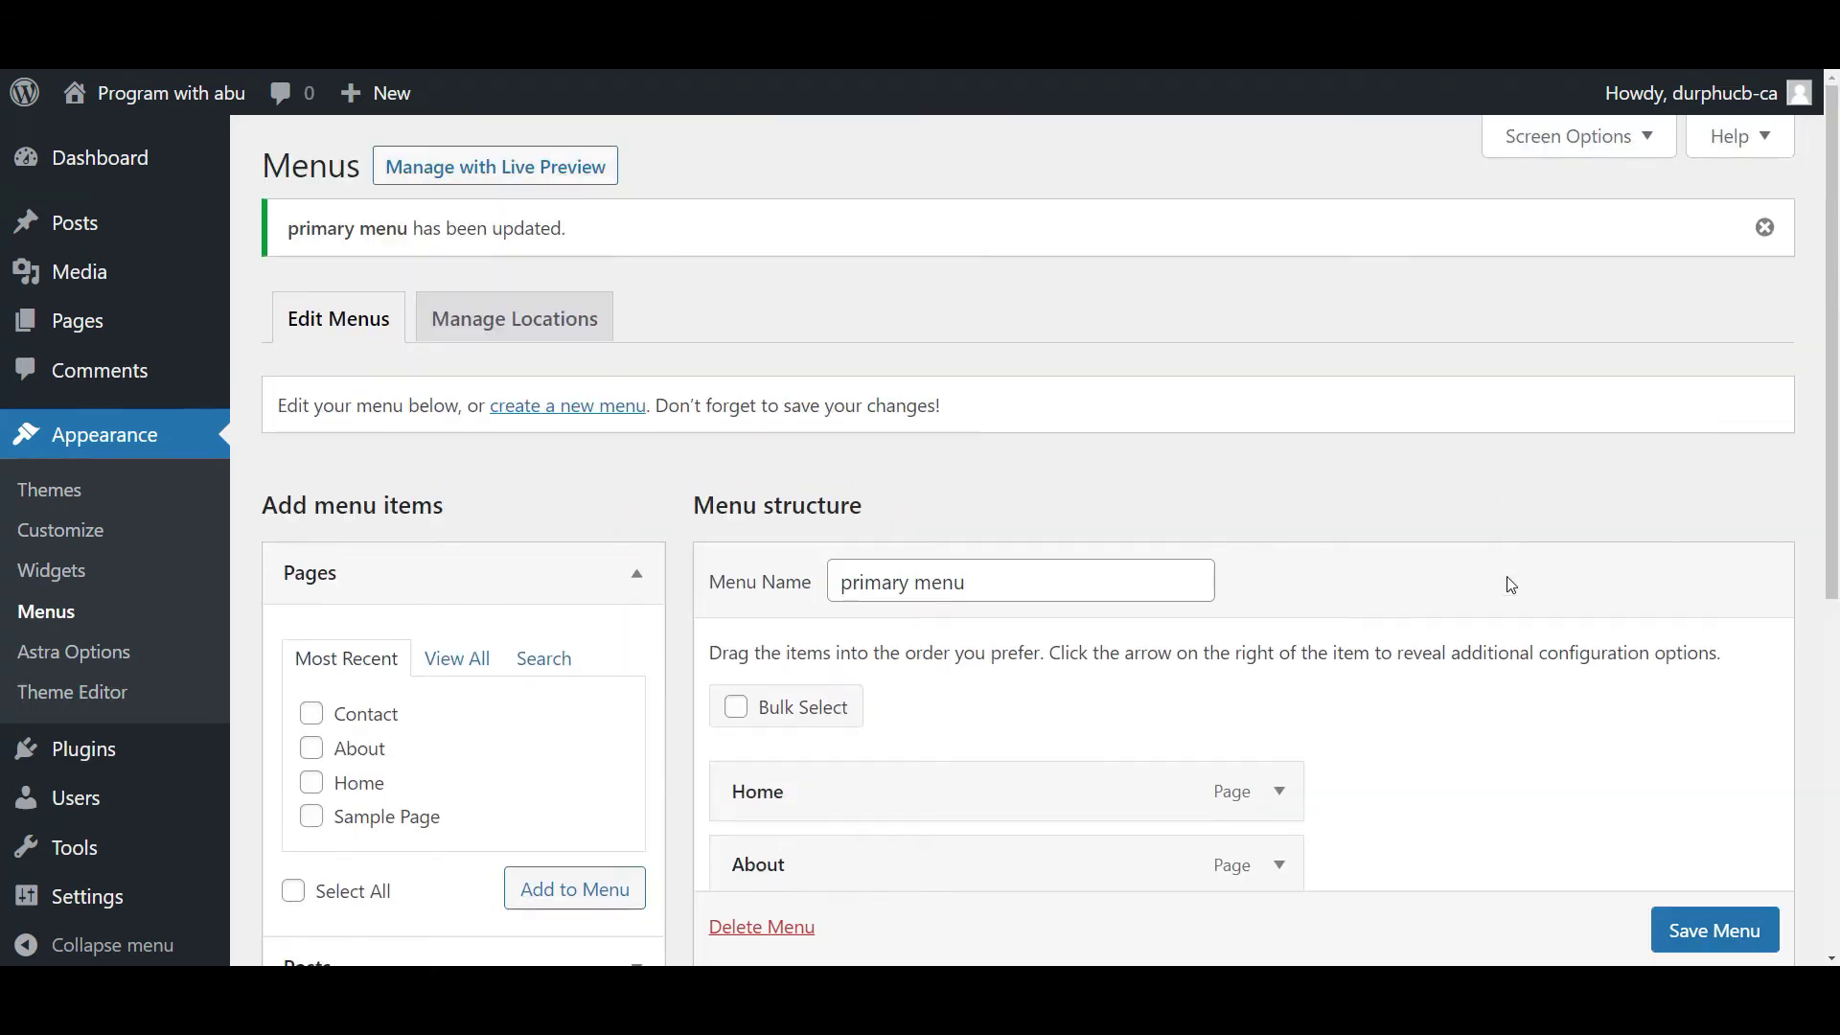
View the live site and open the Home page from its header navigation.
left_click(177, 81)
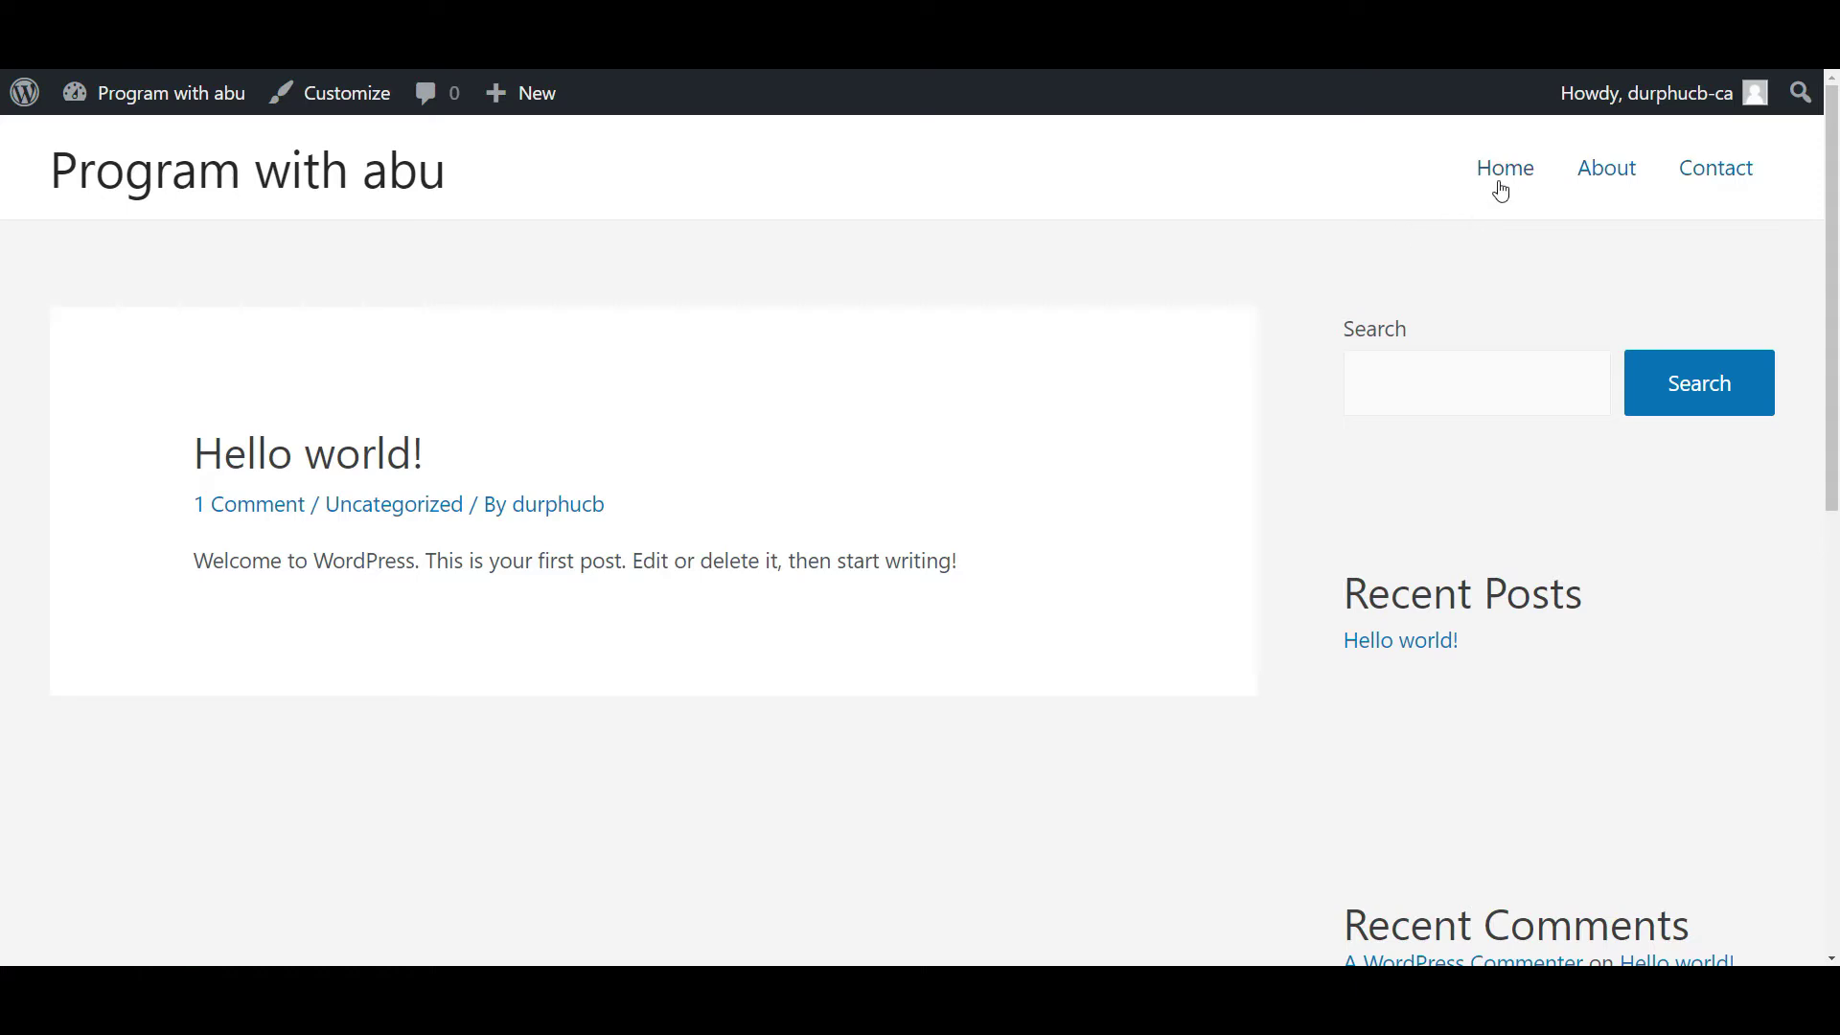
left_click(1502, 176)
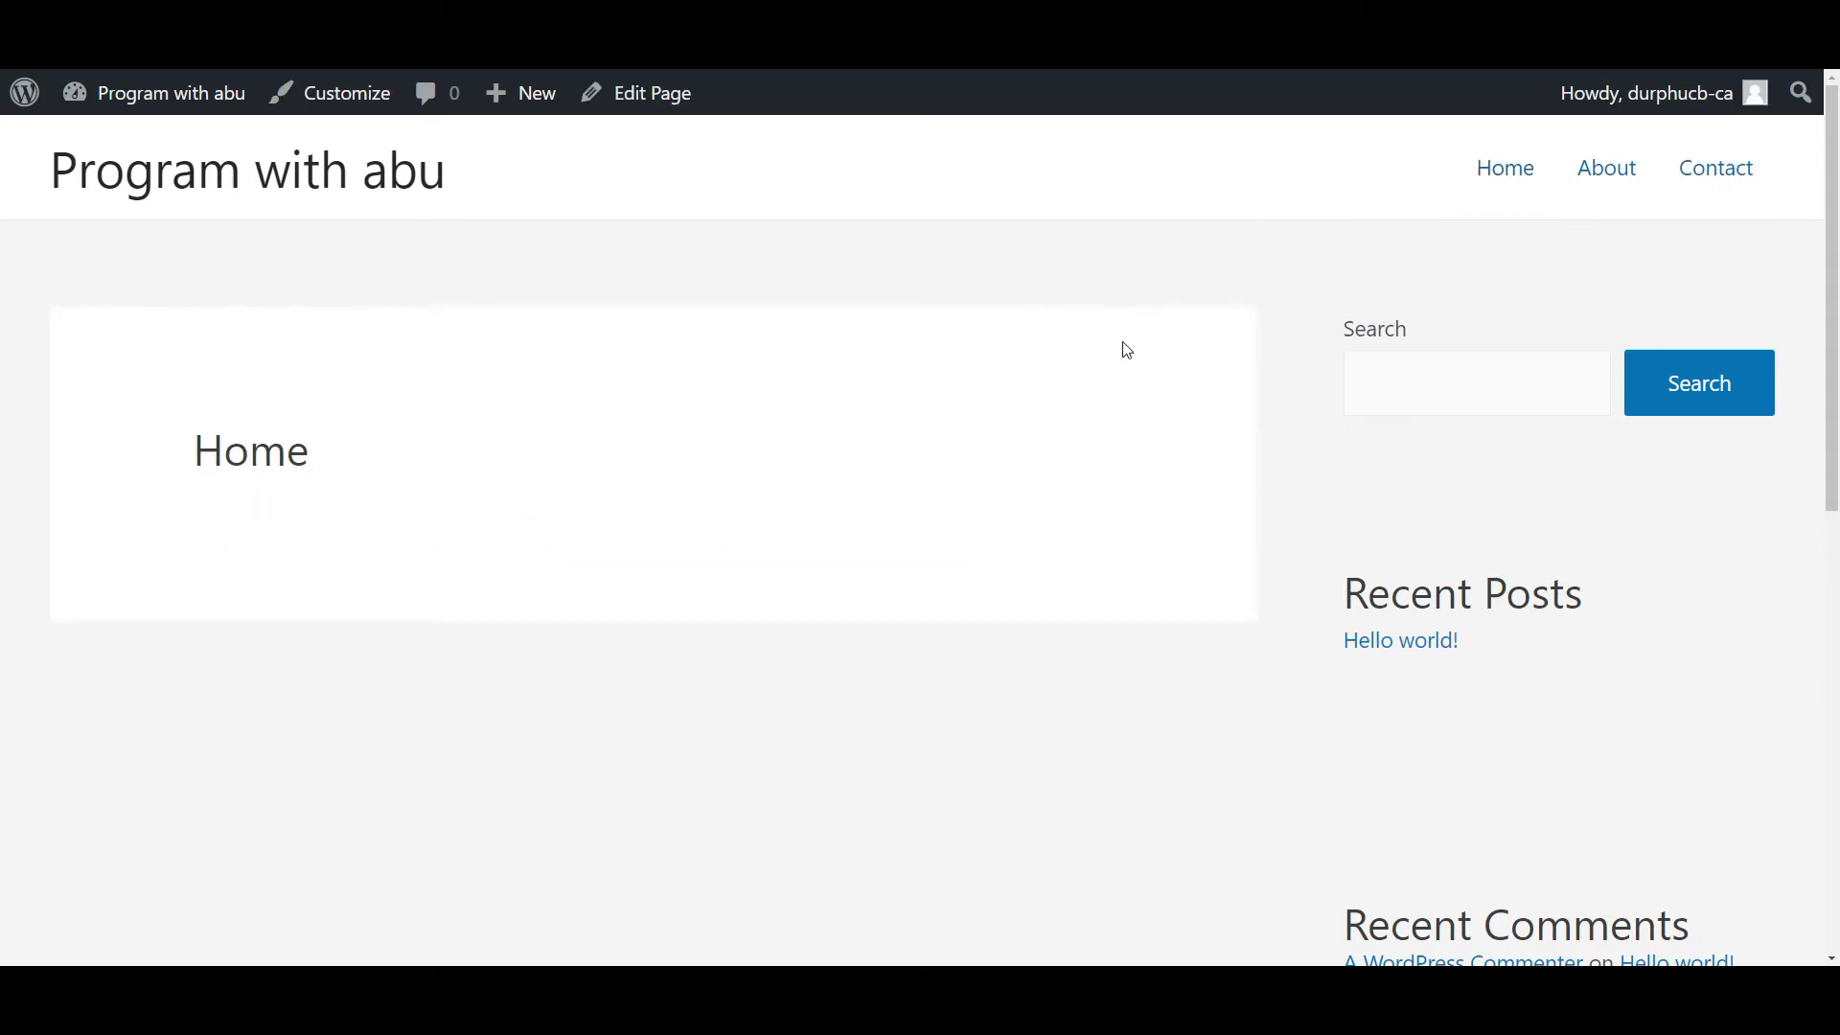
Check the About and Contact pages on the live site, along with the sidebar's search box and widgets.
left_click(1598, 168)
left_click(1732, 174)
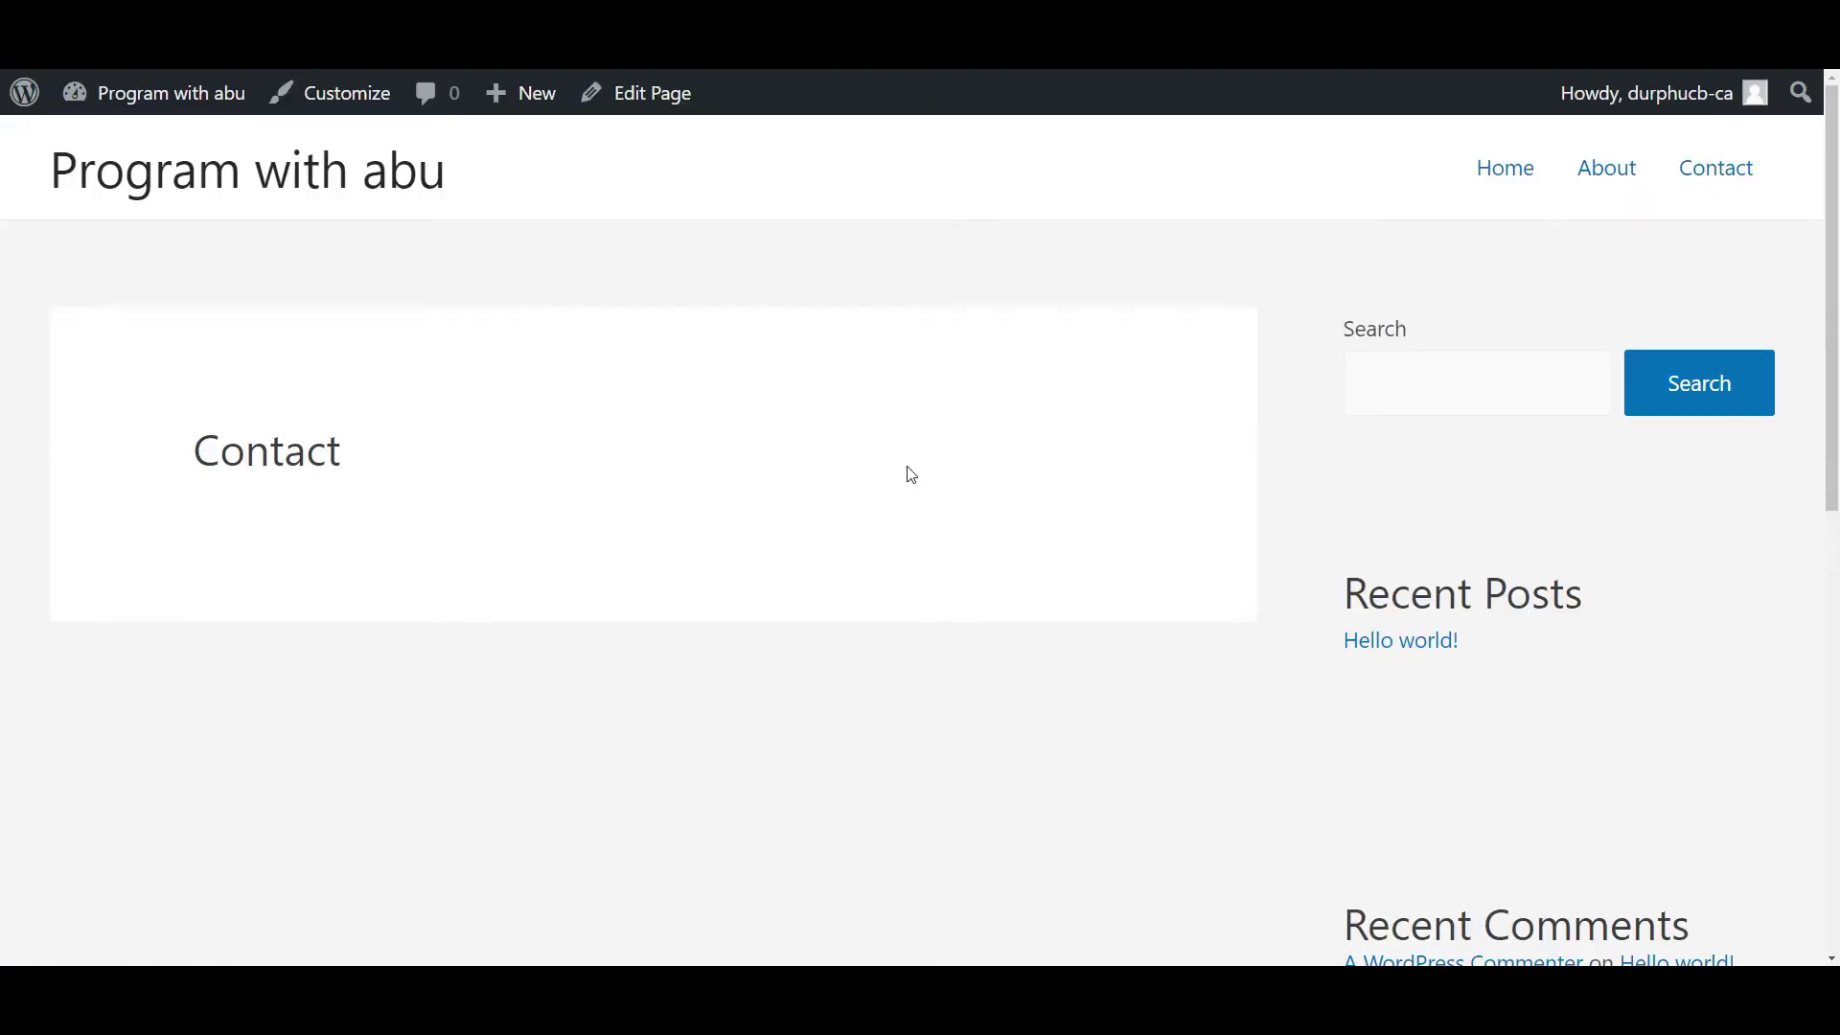
left_click(1458, 391)
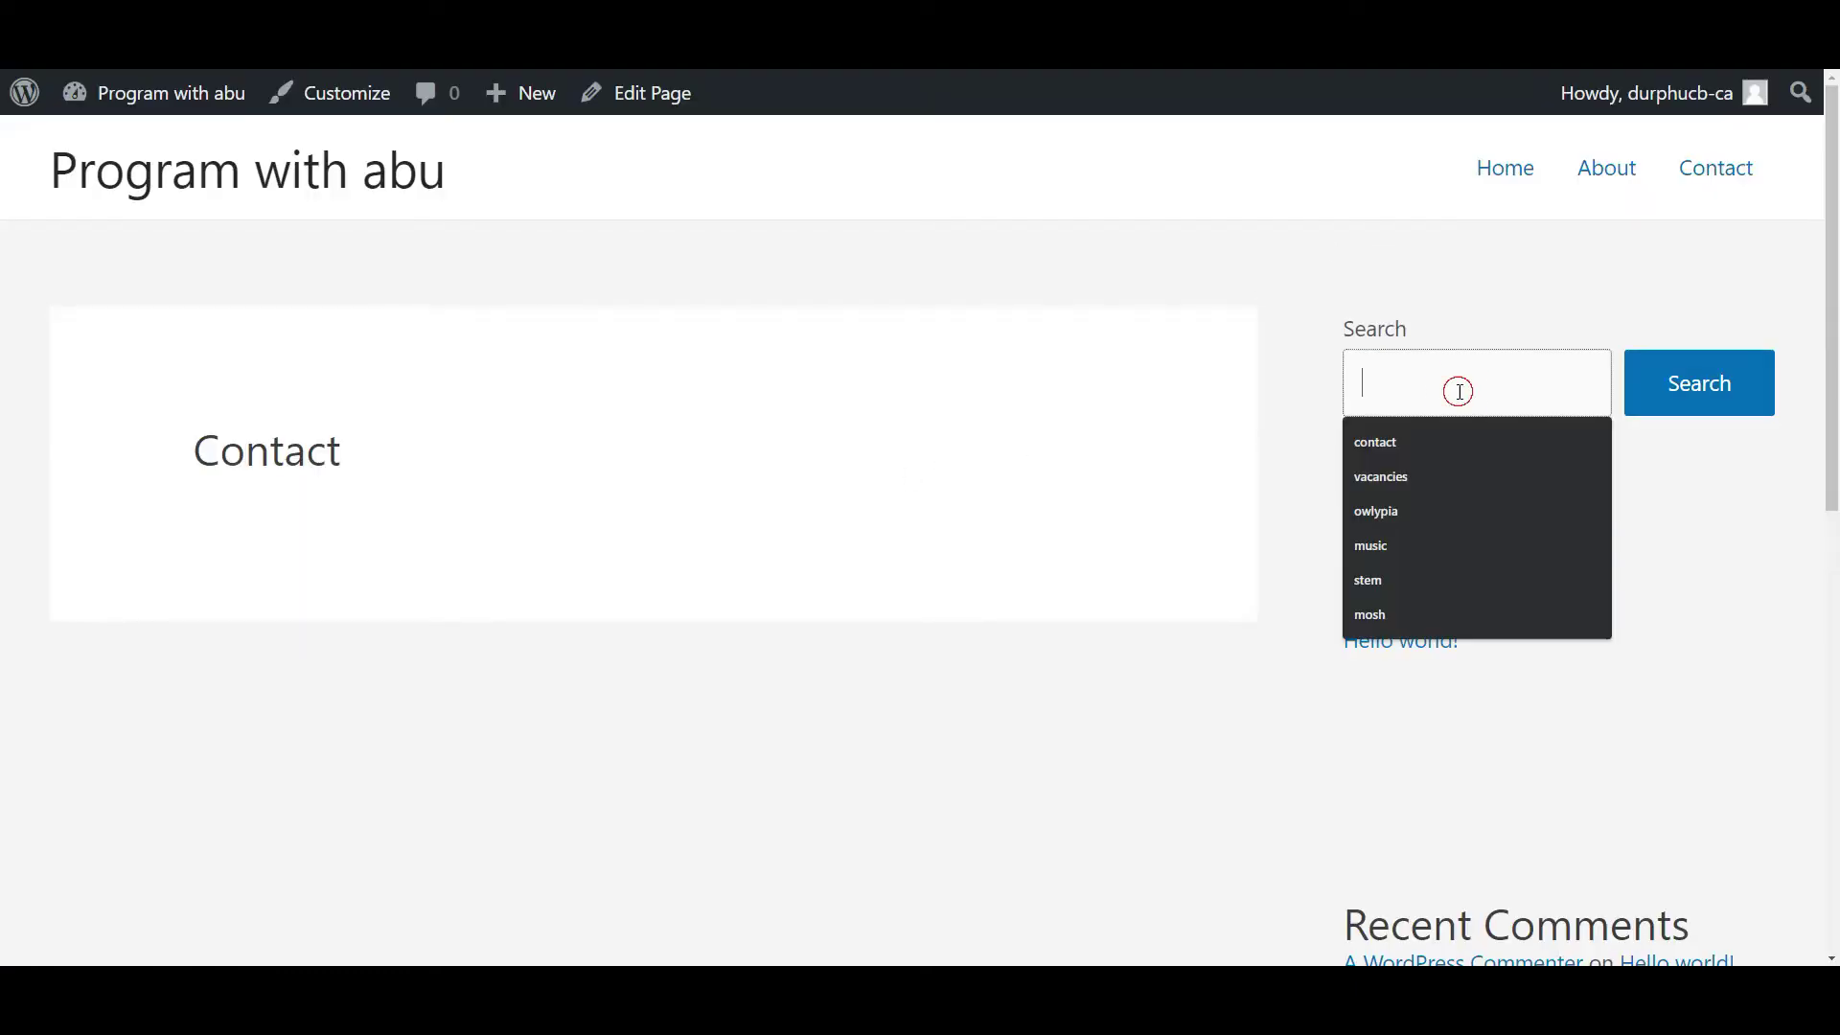
left_click(1733, 543)
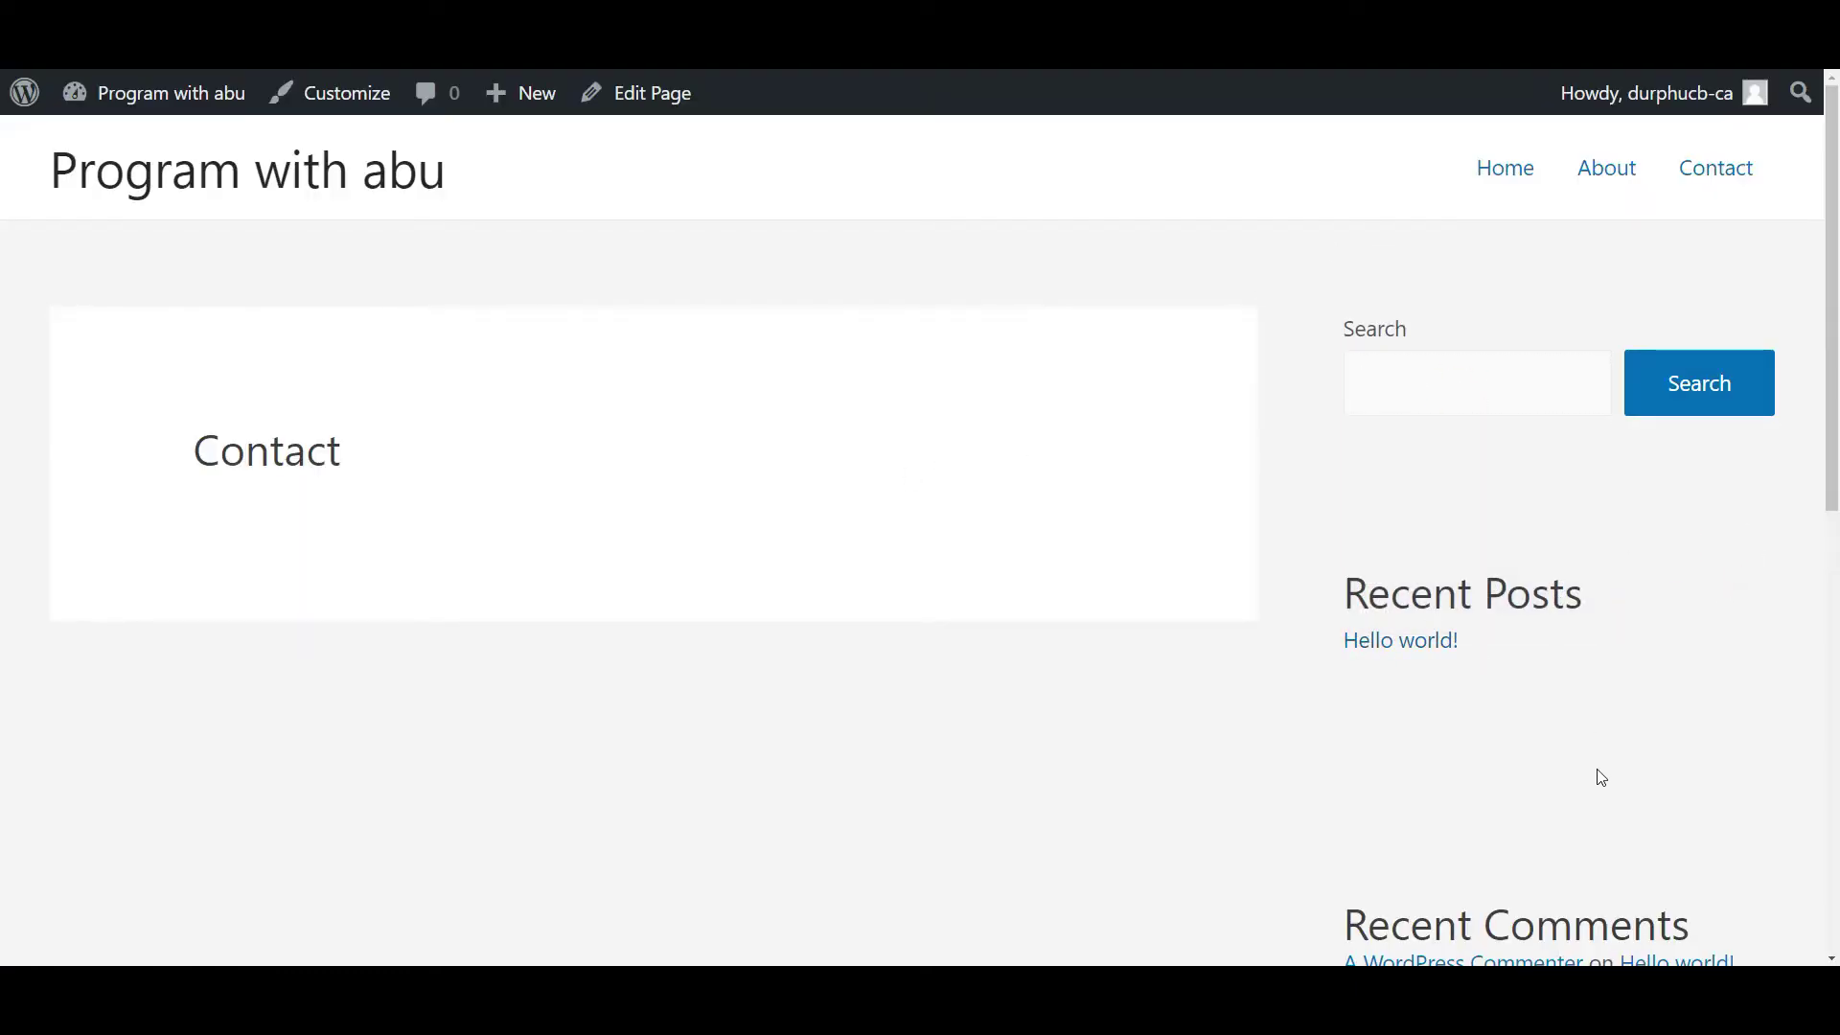
scroll(1292, 548, "down", 8)
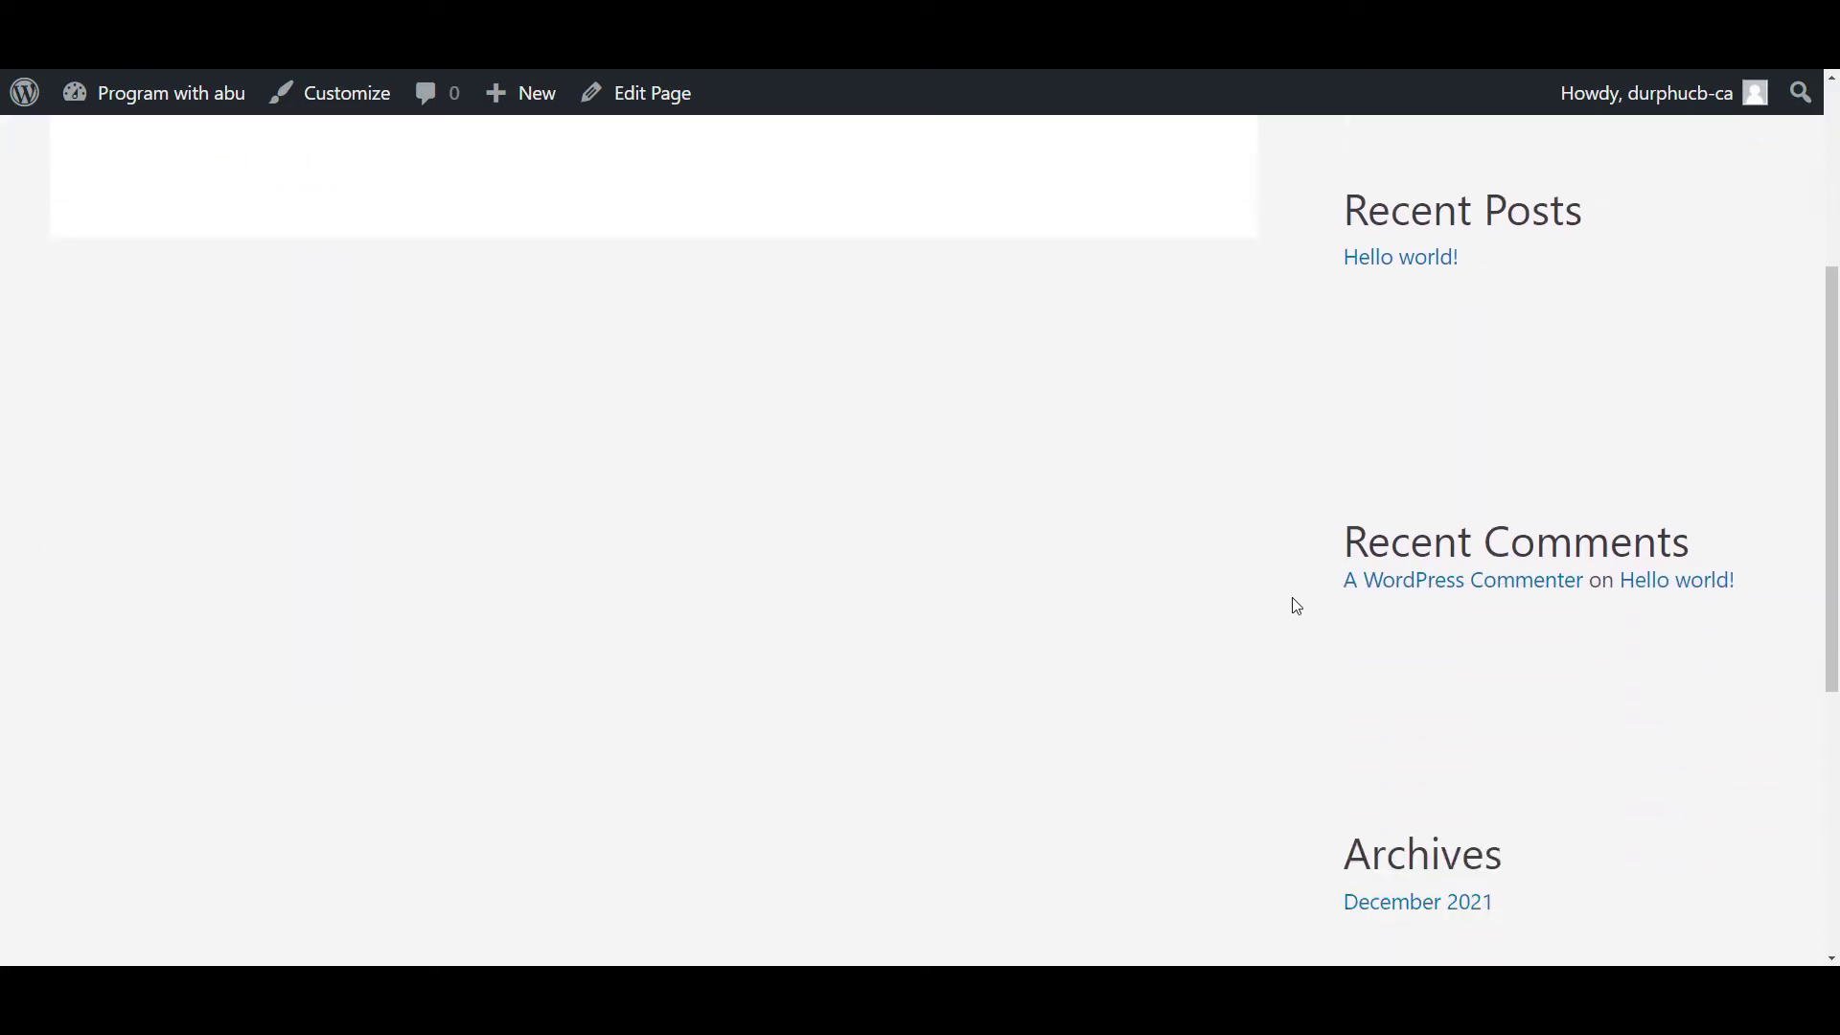
scroll(1299, 608, "up", 8)
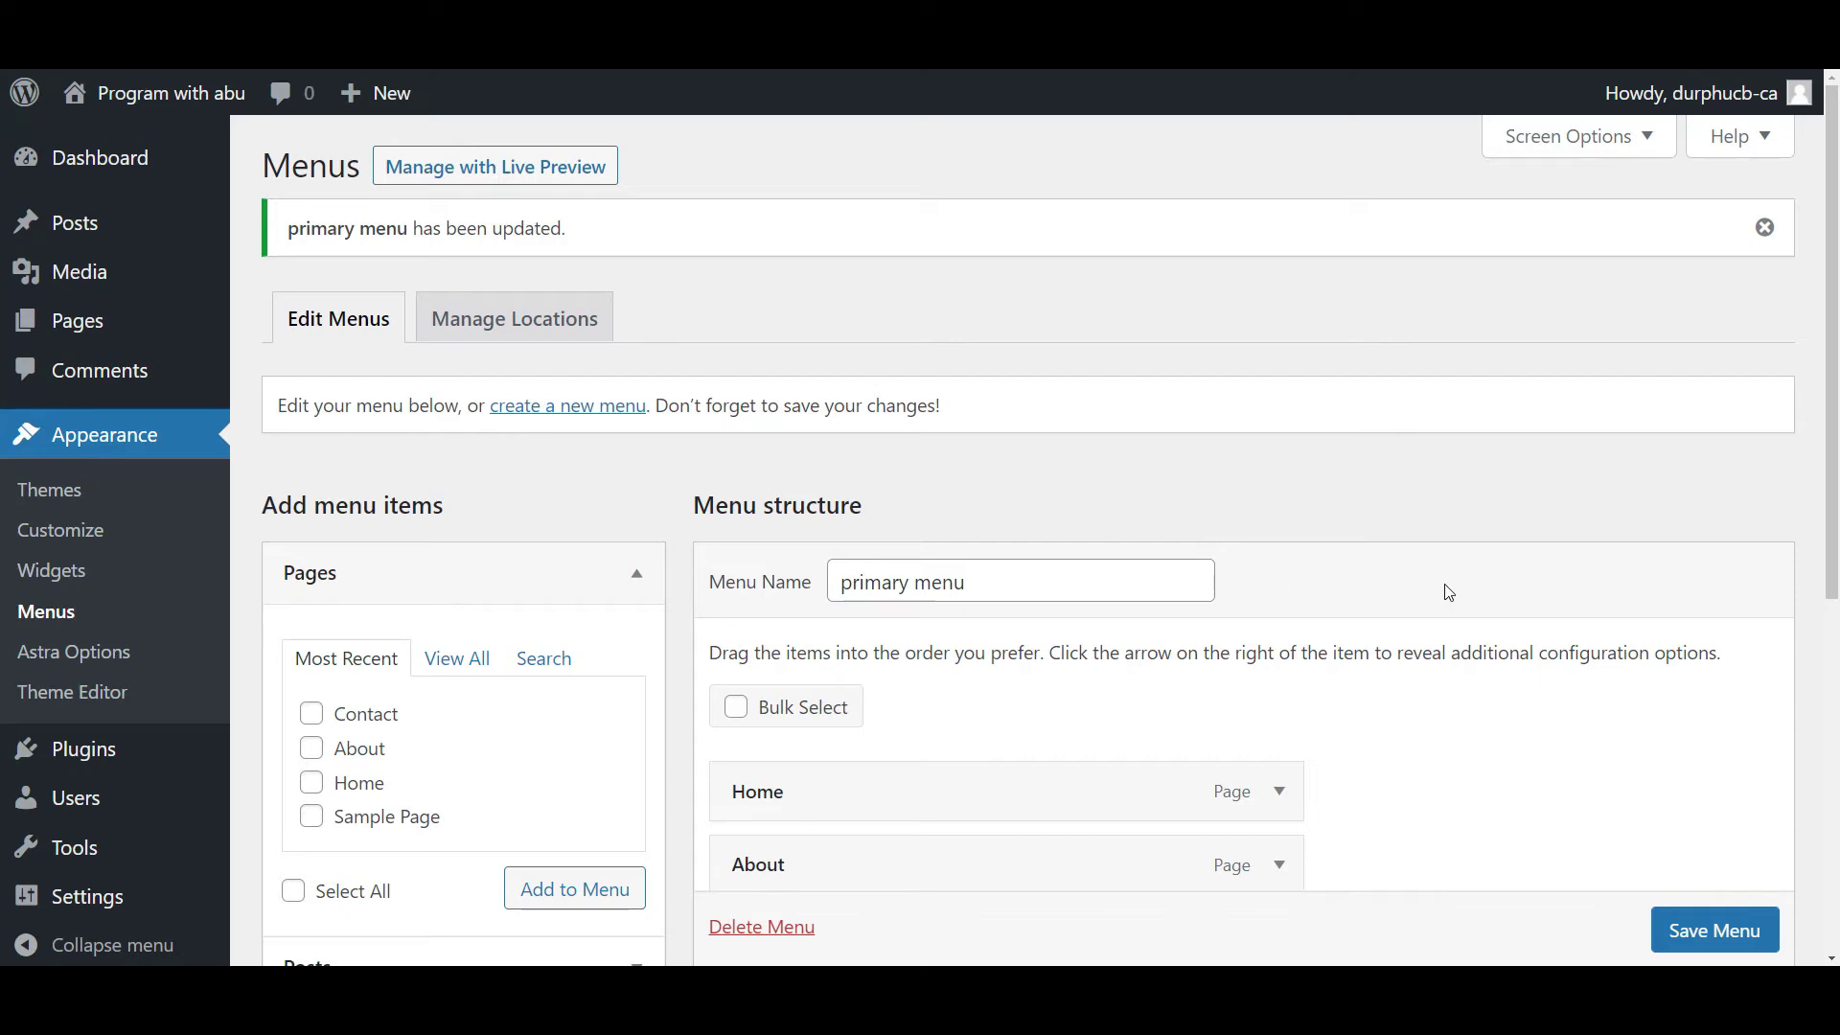
Return to the menu editor, open the theme customizer and load the Home page in its preview.
scroll(1449, 593, "down", 2)
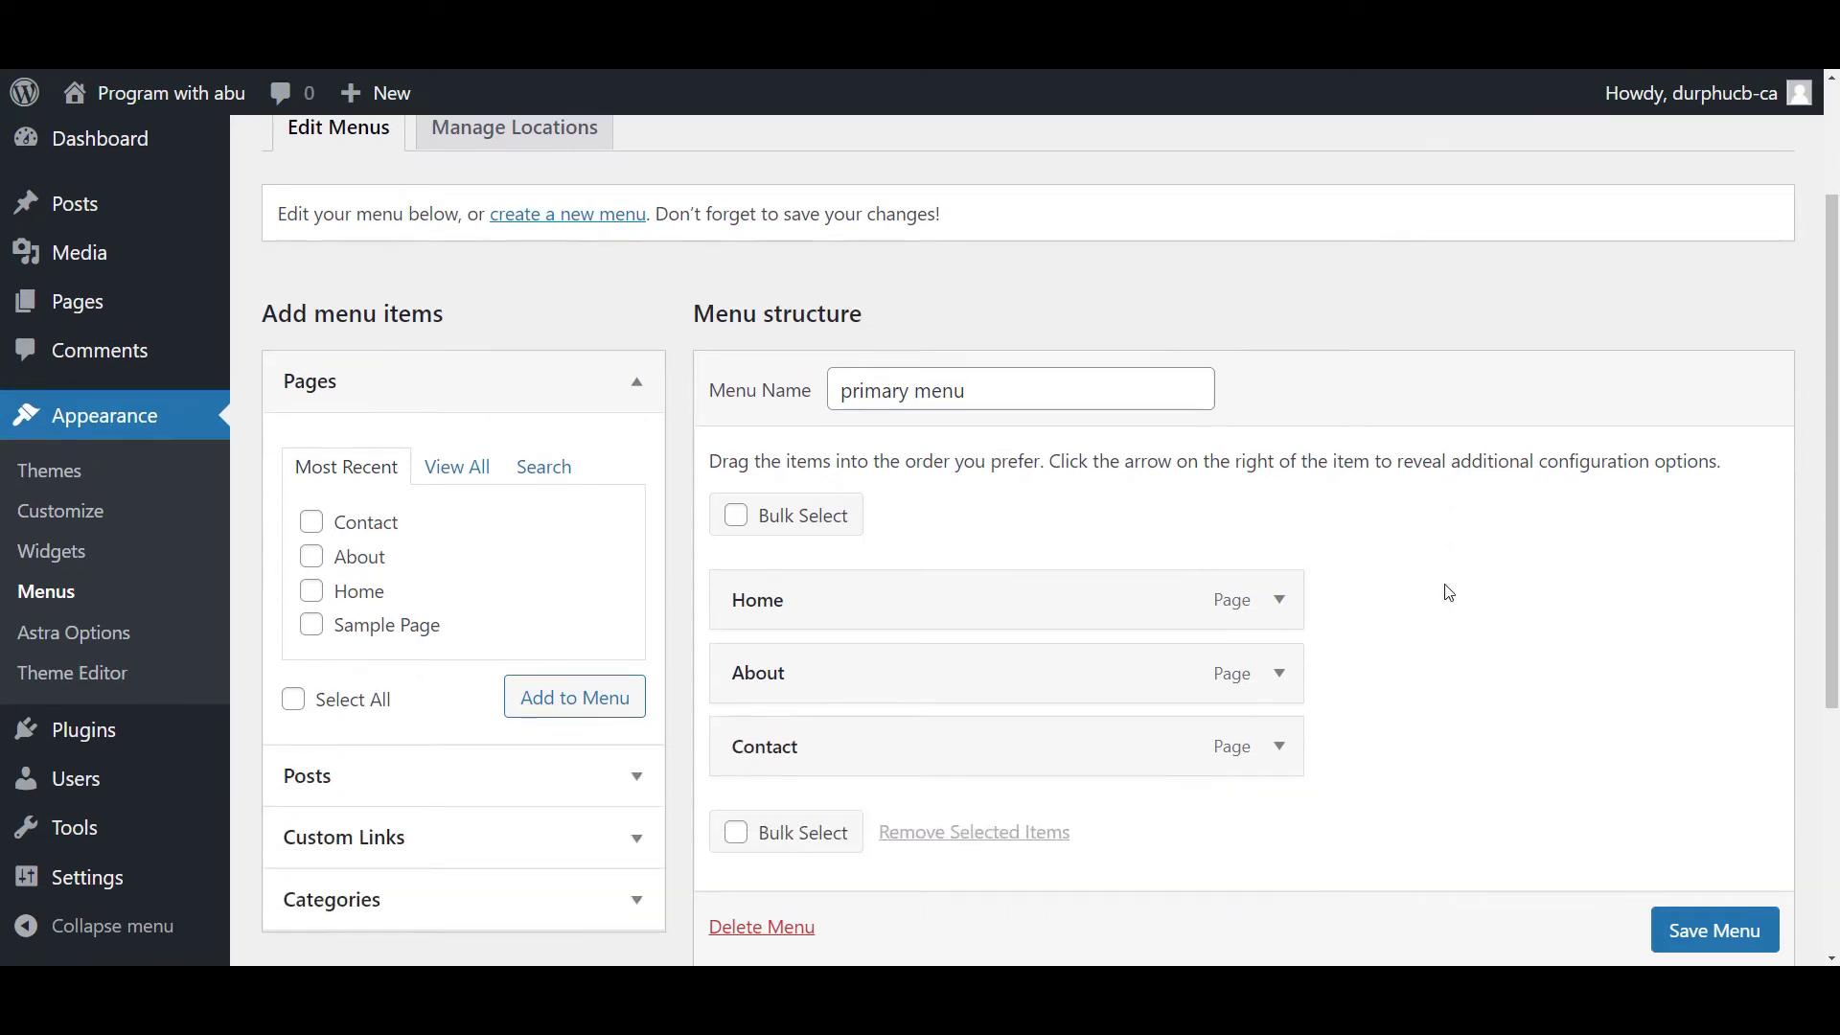
scroll(1449, 593, "down", 3)
scroll(1449, 593, "up", 5)
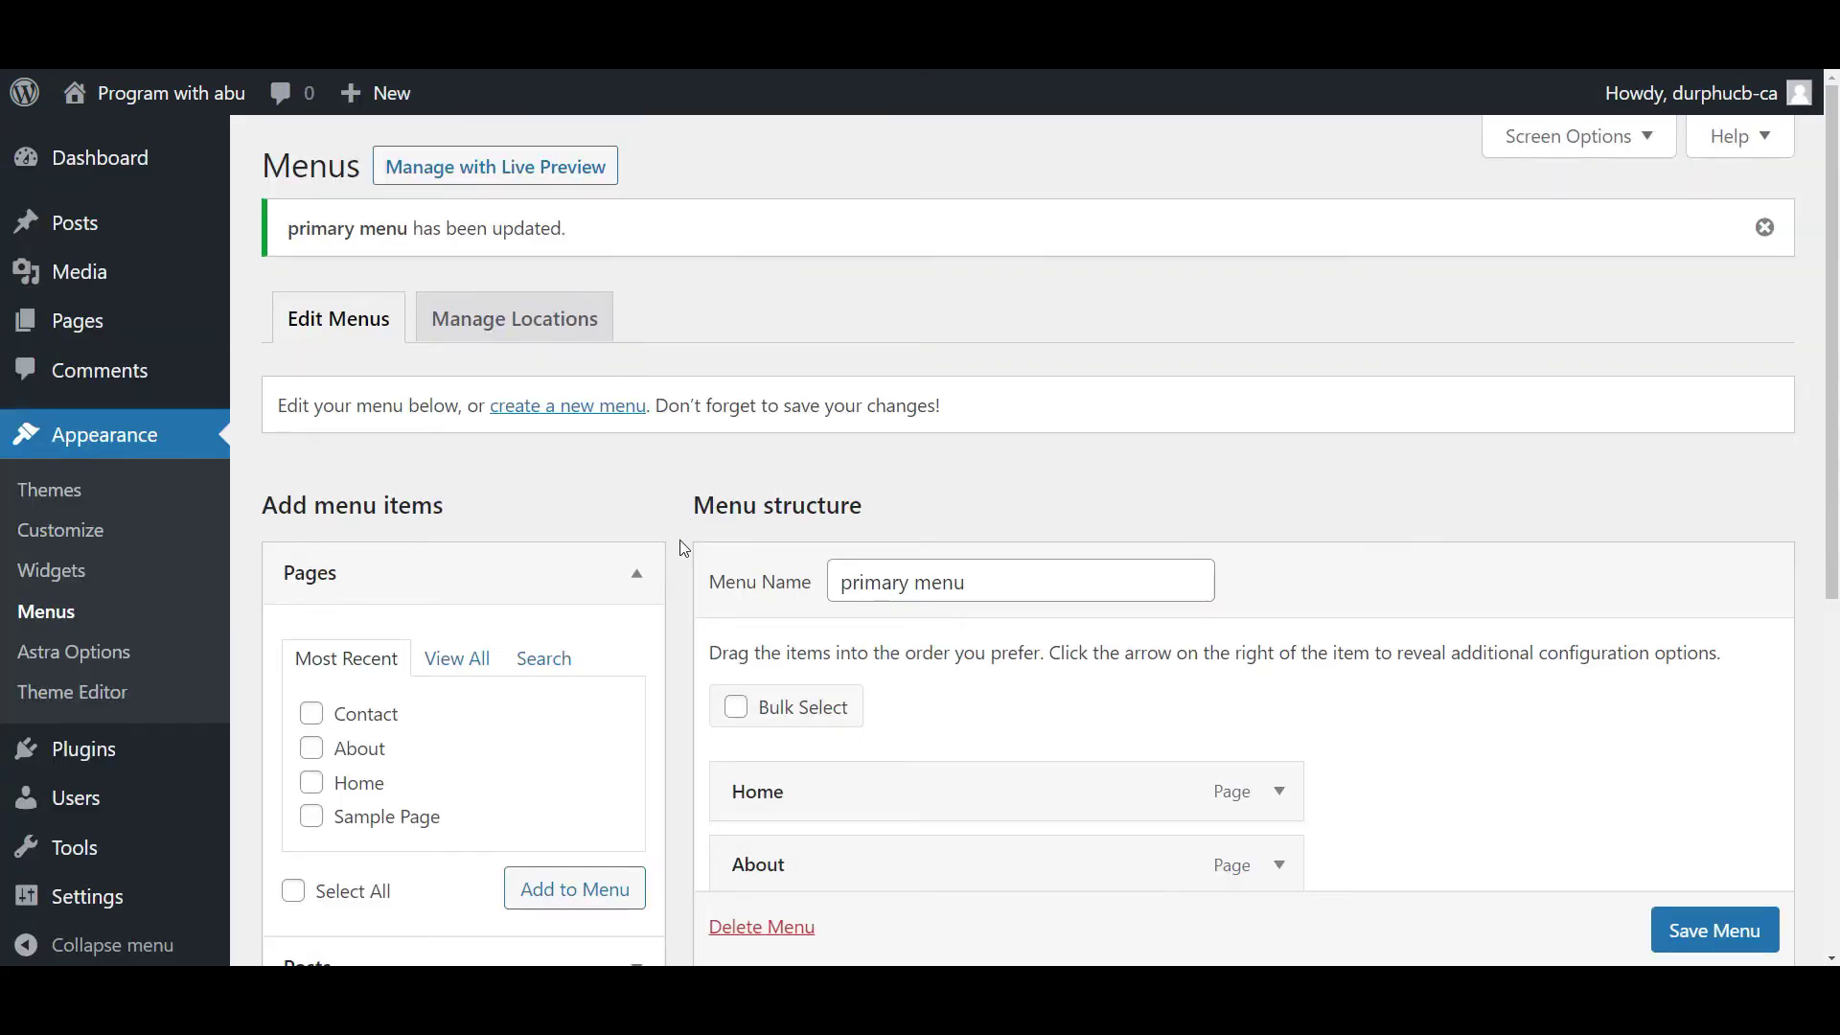
scroll(682, 548, "down", 2)
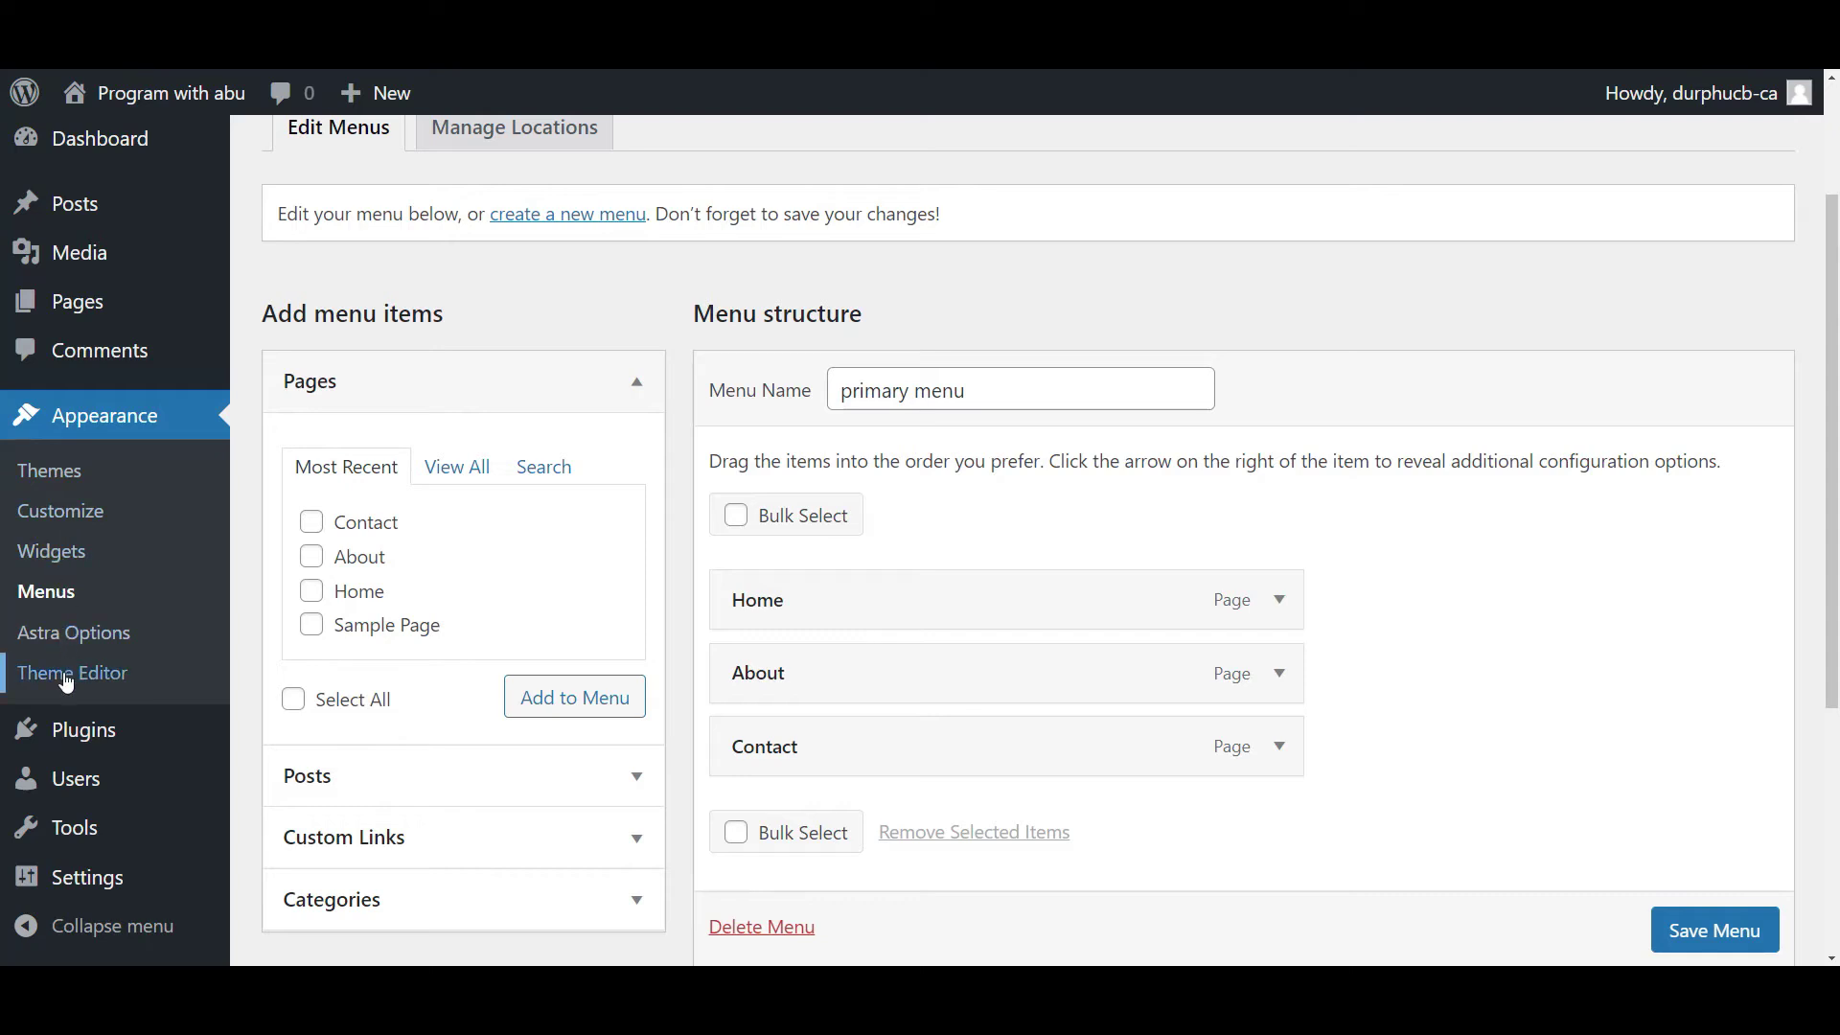
left_click(67, 515)
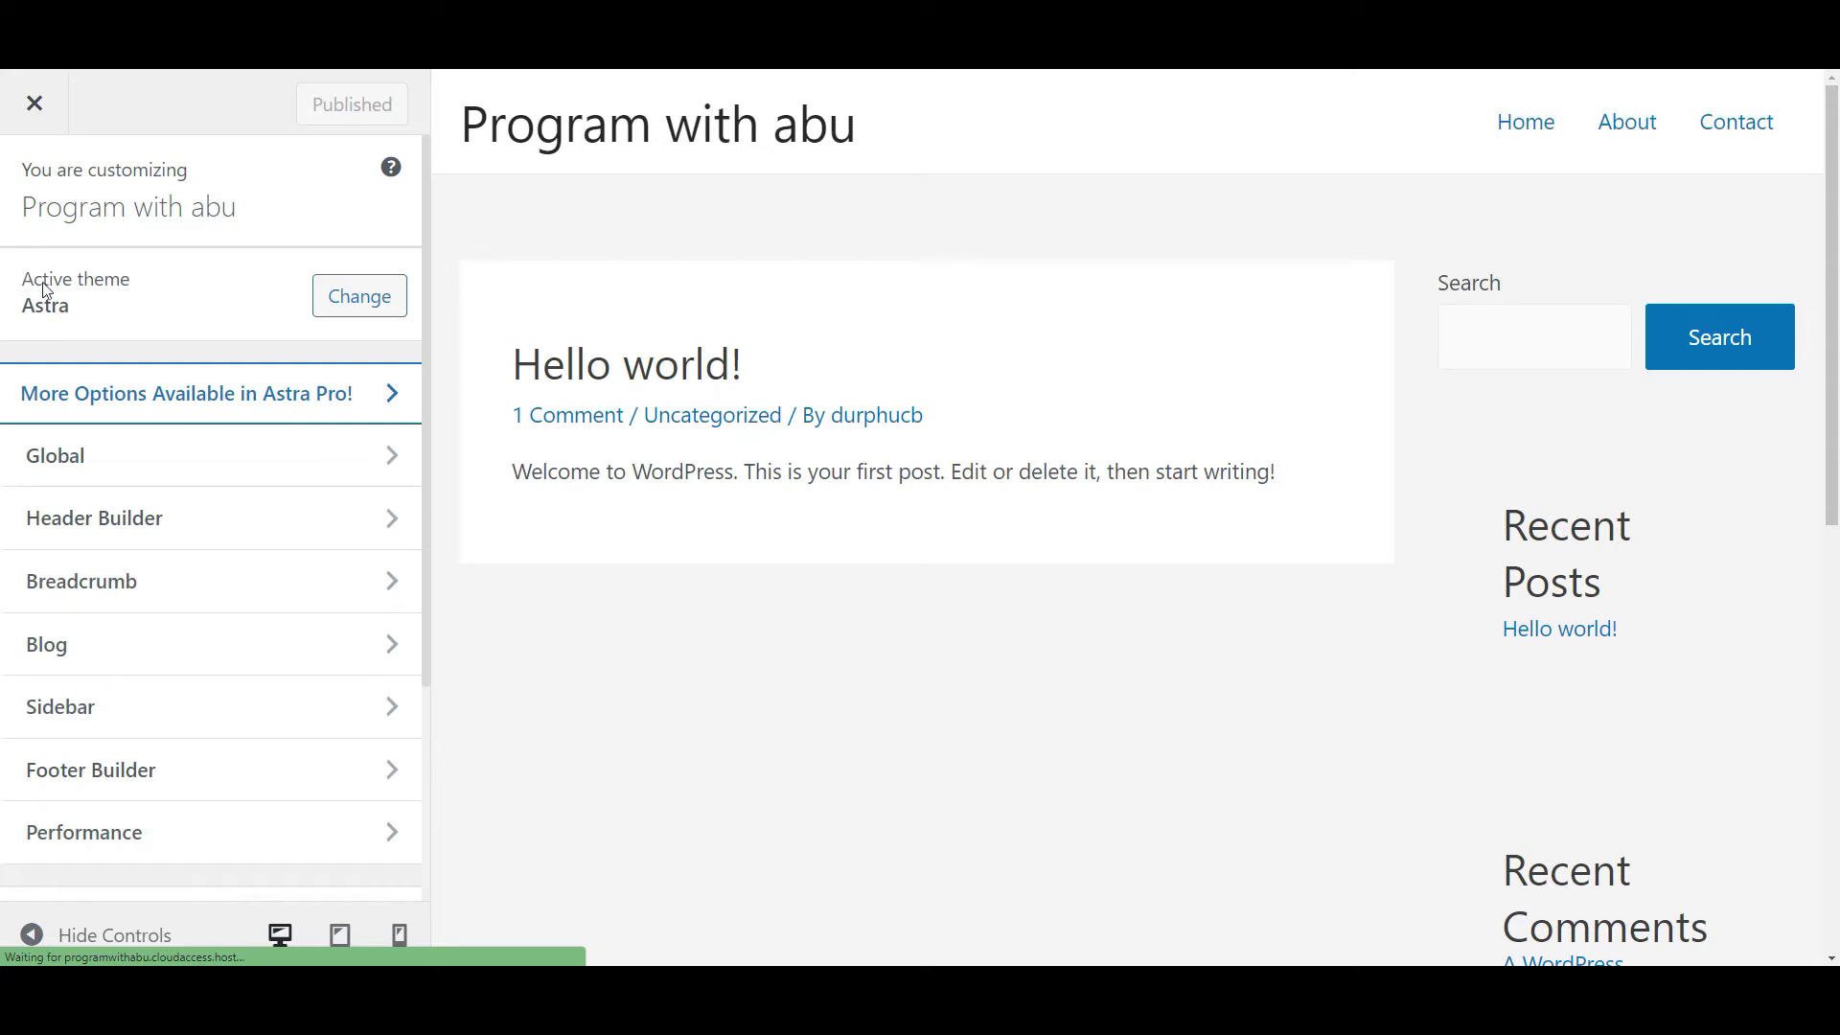
left_click(1537, 127)
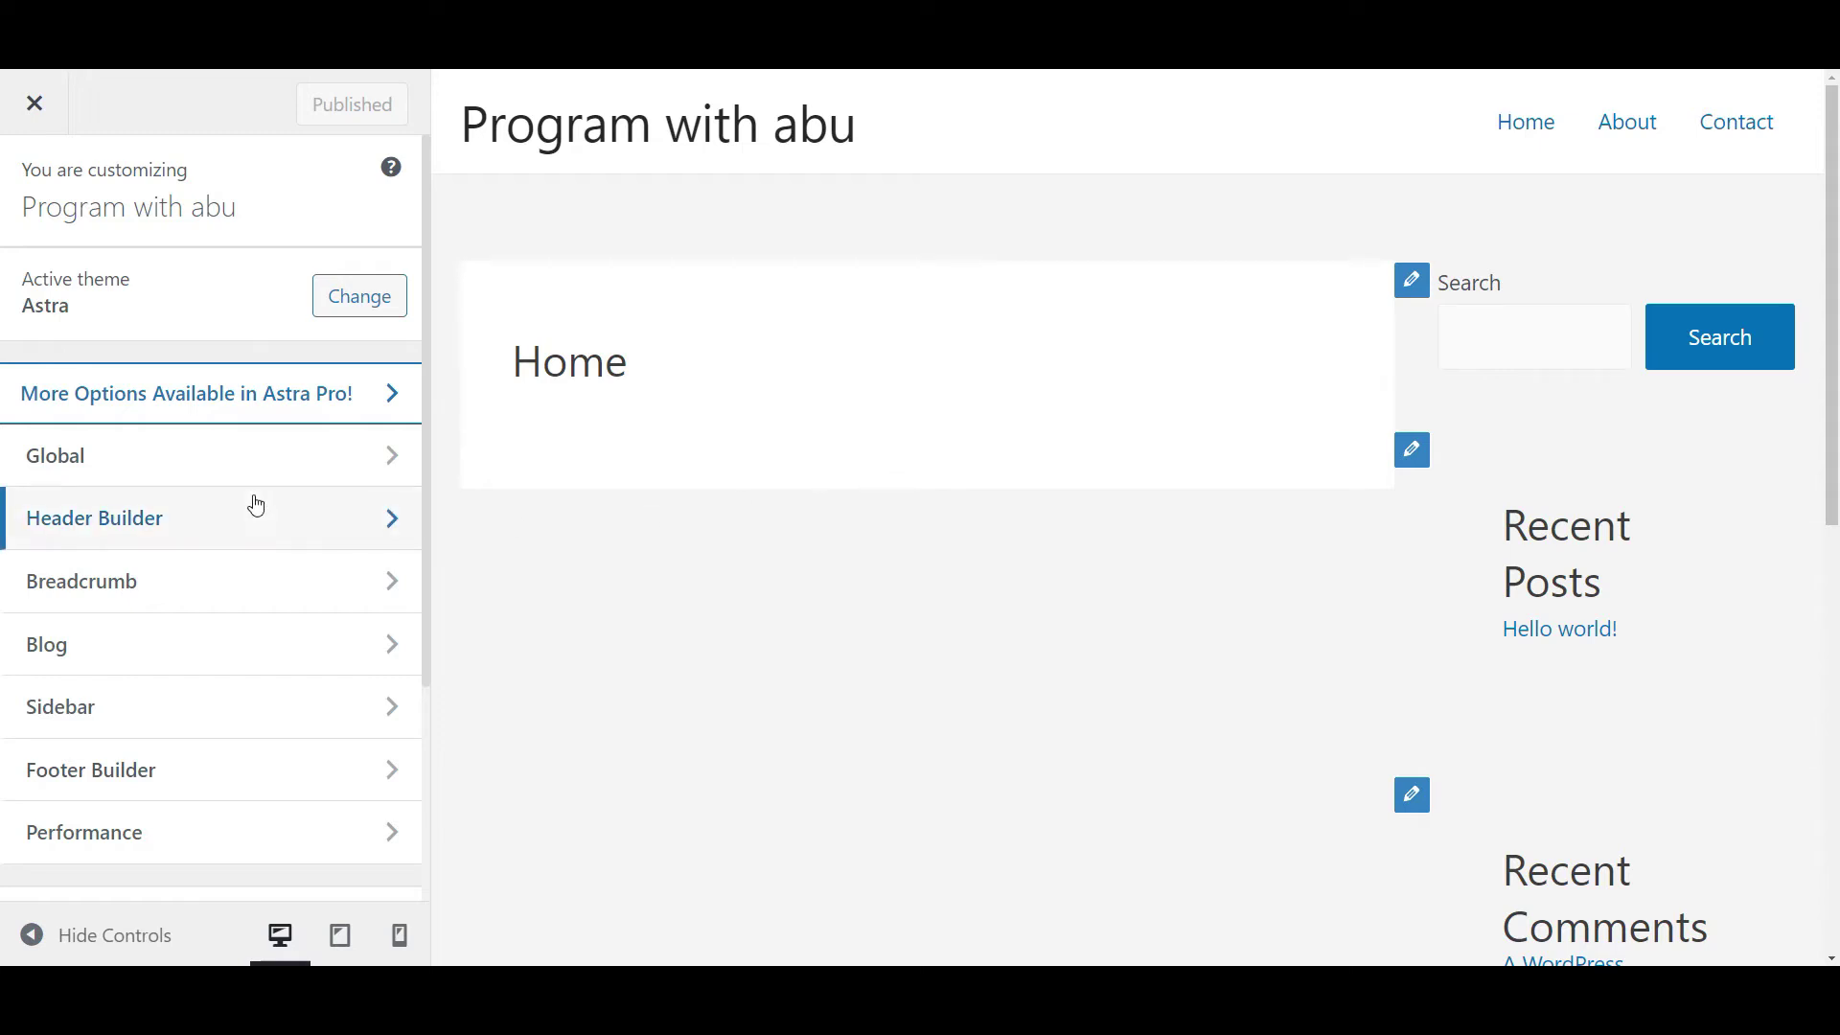
Look through the available customizer sections from Global down to Additional CSS.
scroll(257, 505, "down", 3)
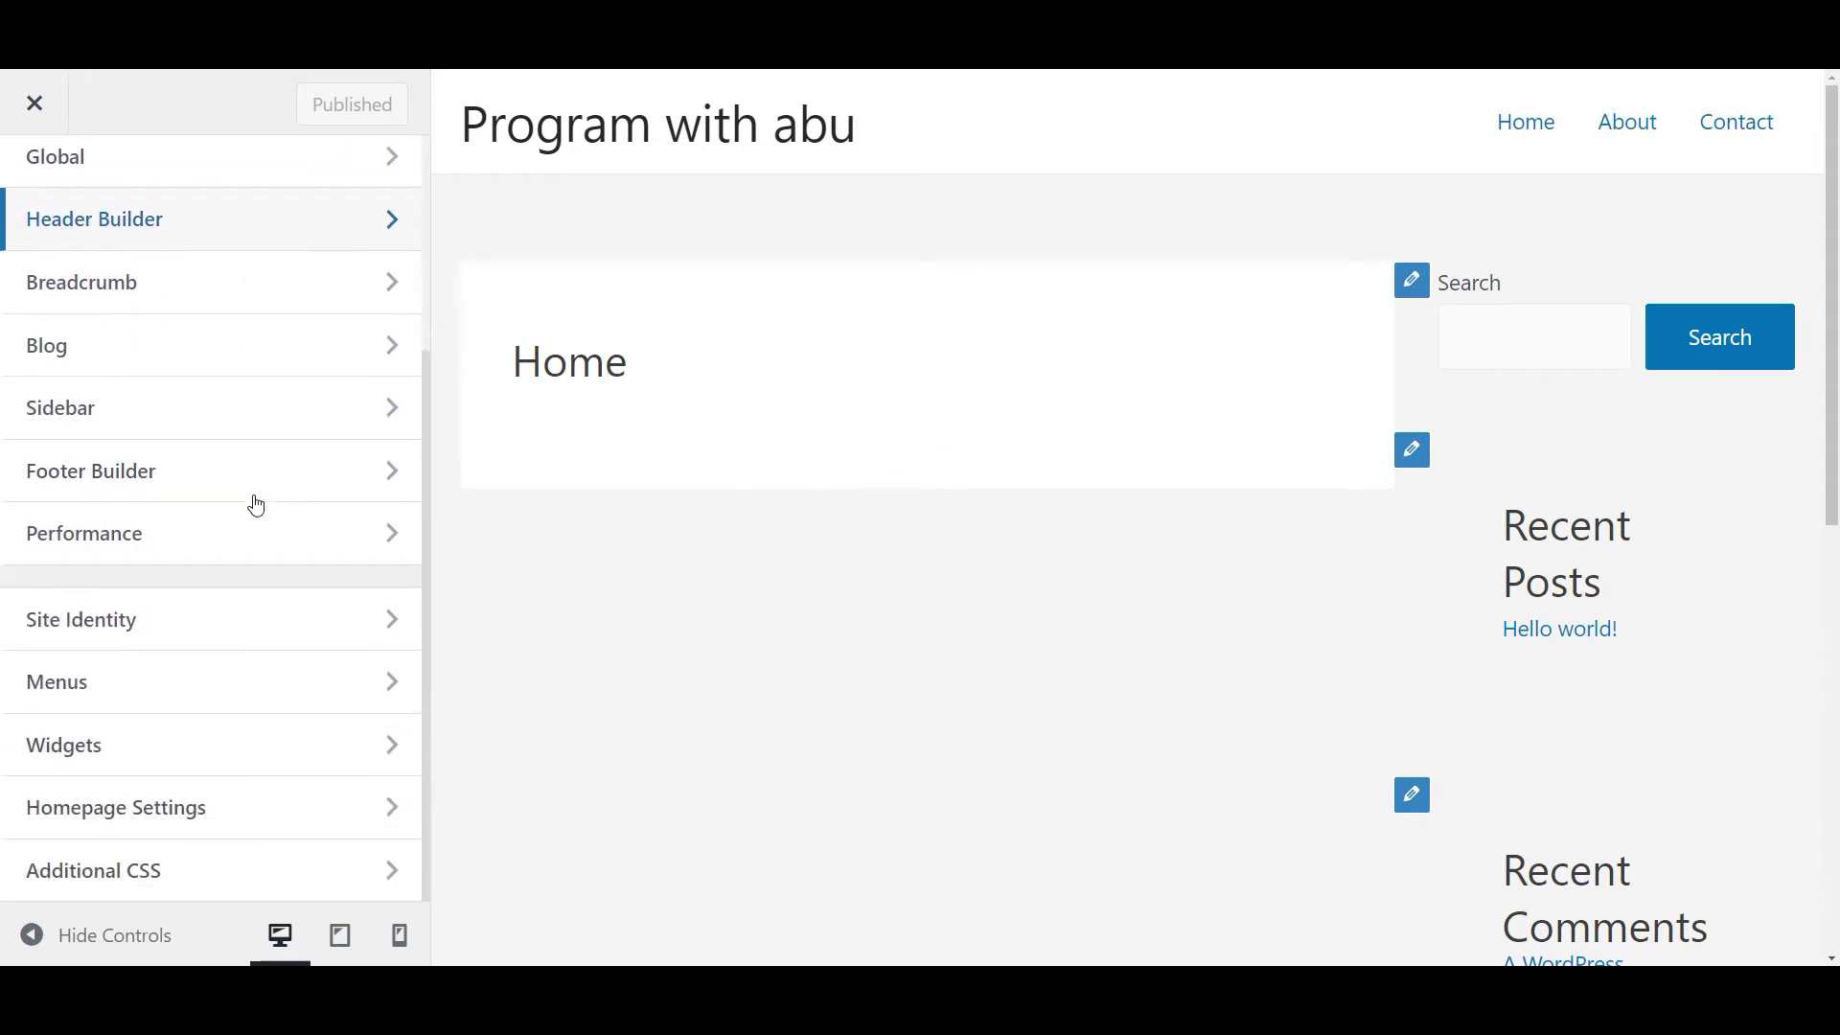
scroll(257, 505, "up", 3)
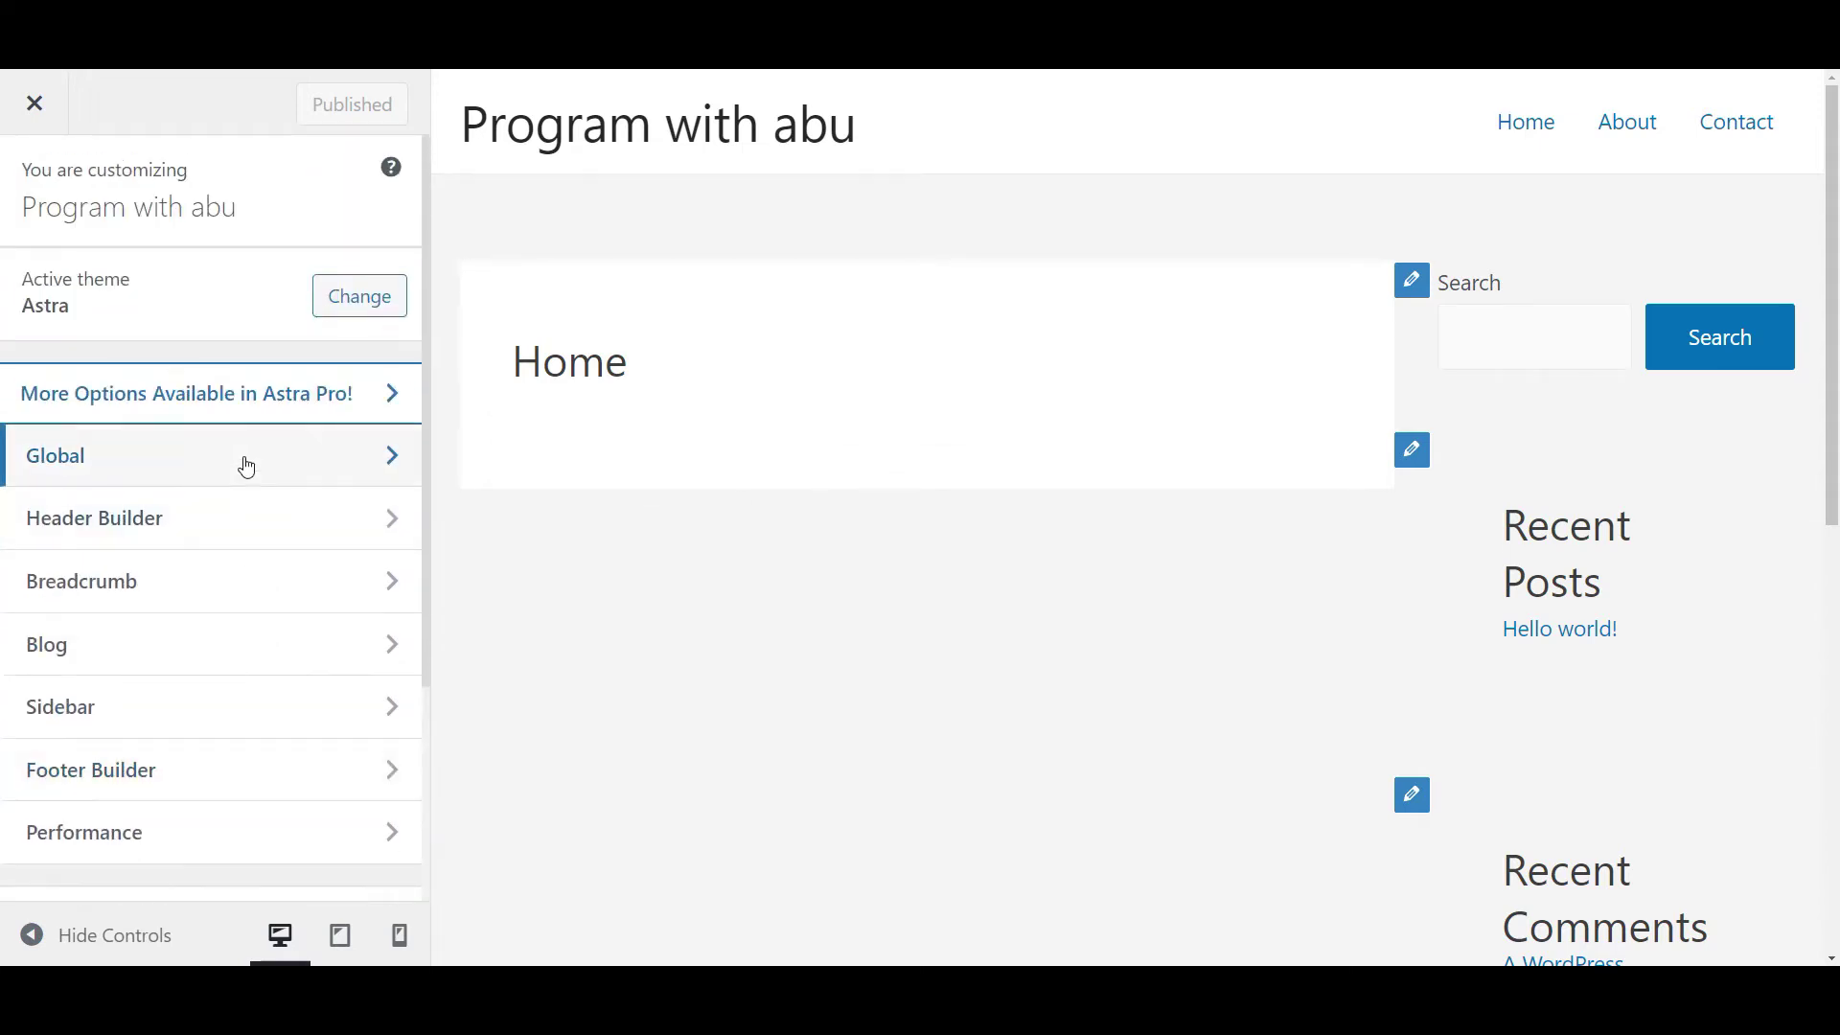
scroll(246, 467, "down", 3)
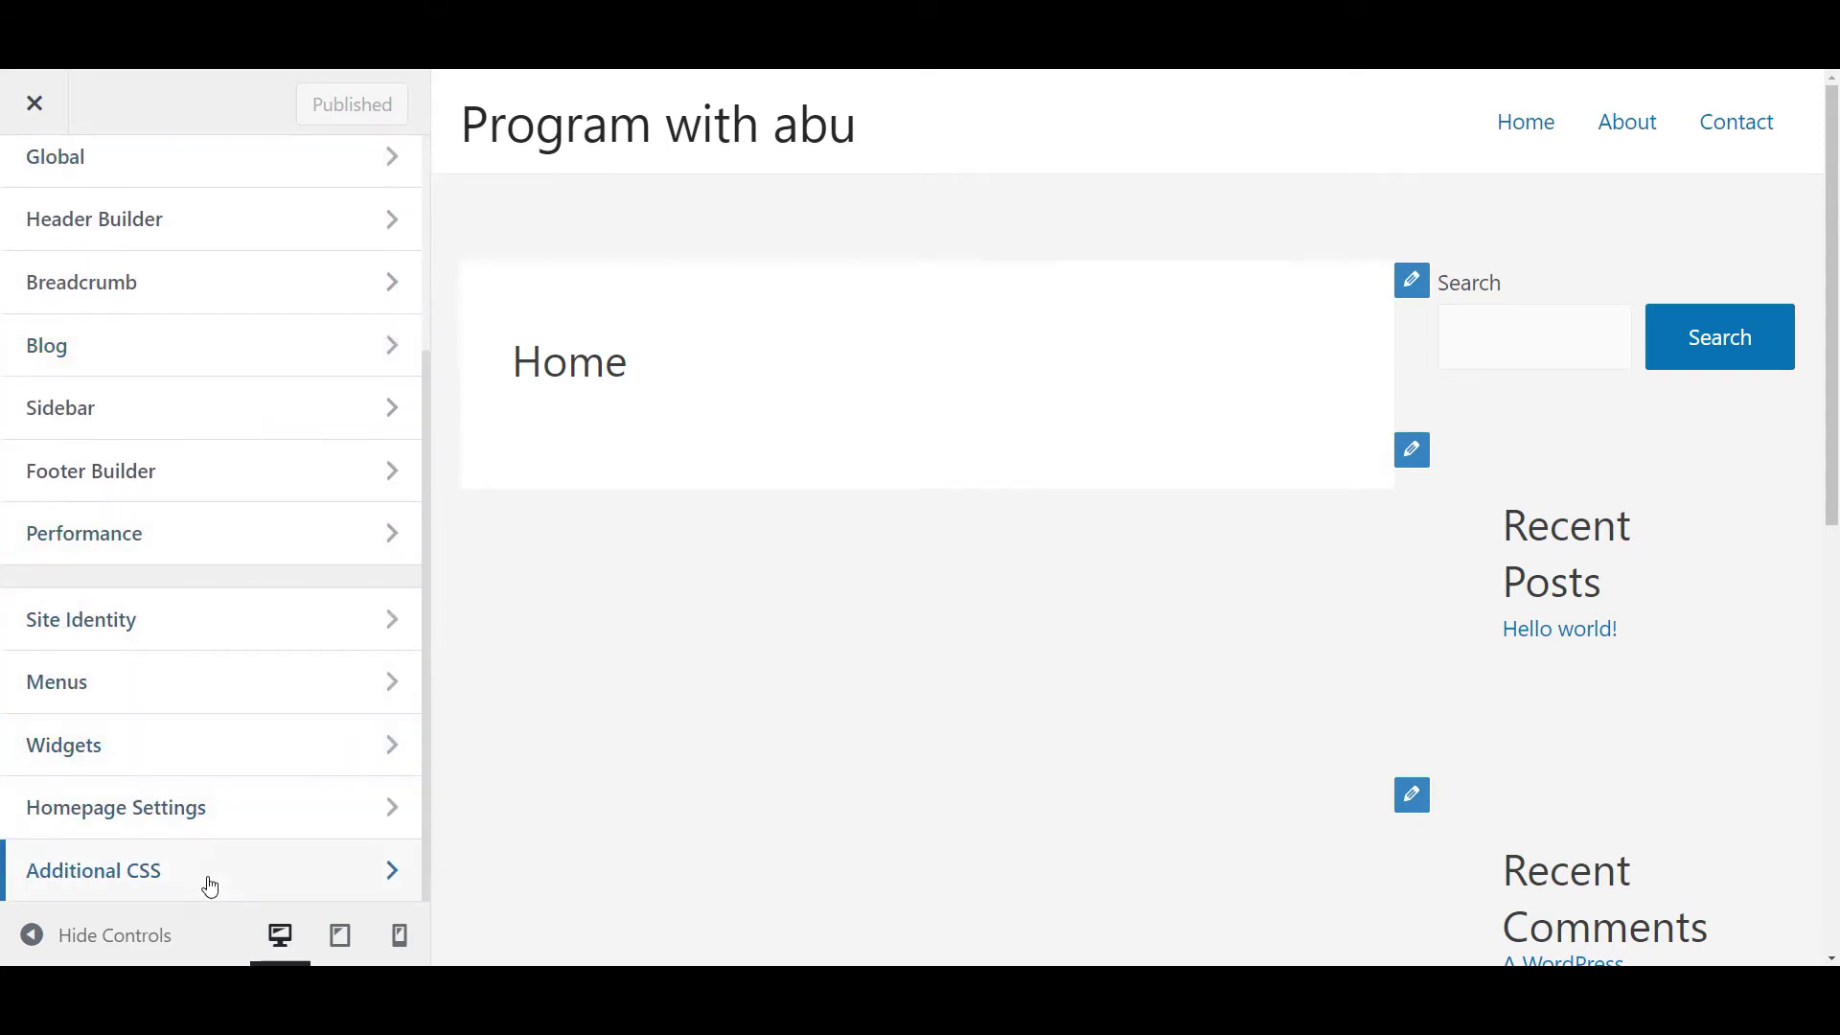
scroll(254, 467, "up", 3)
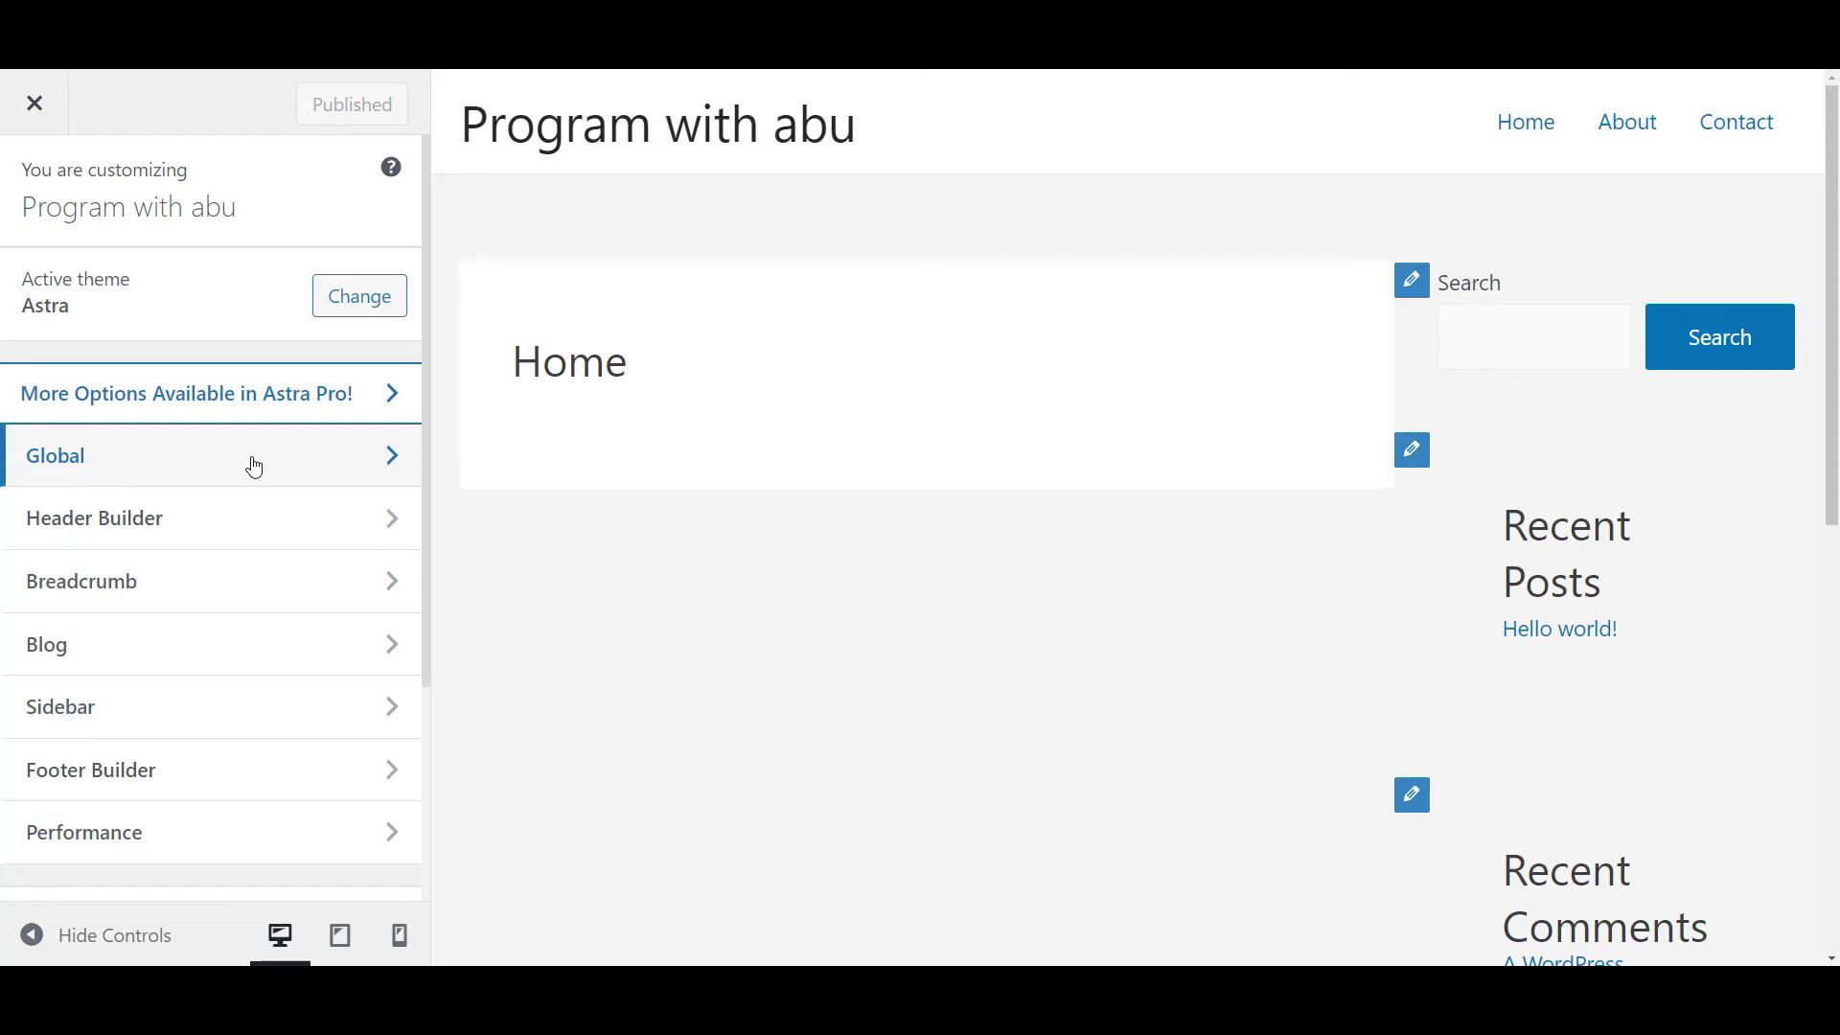
Examine the Global Typography settings, including font presets, body and heading fonts, and the H1 options.
left_click(254, 467)
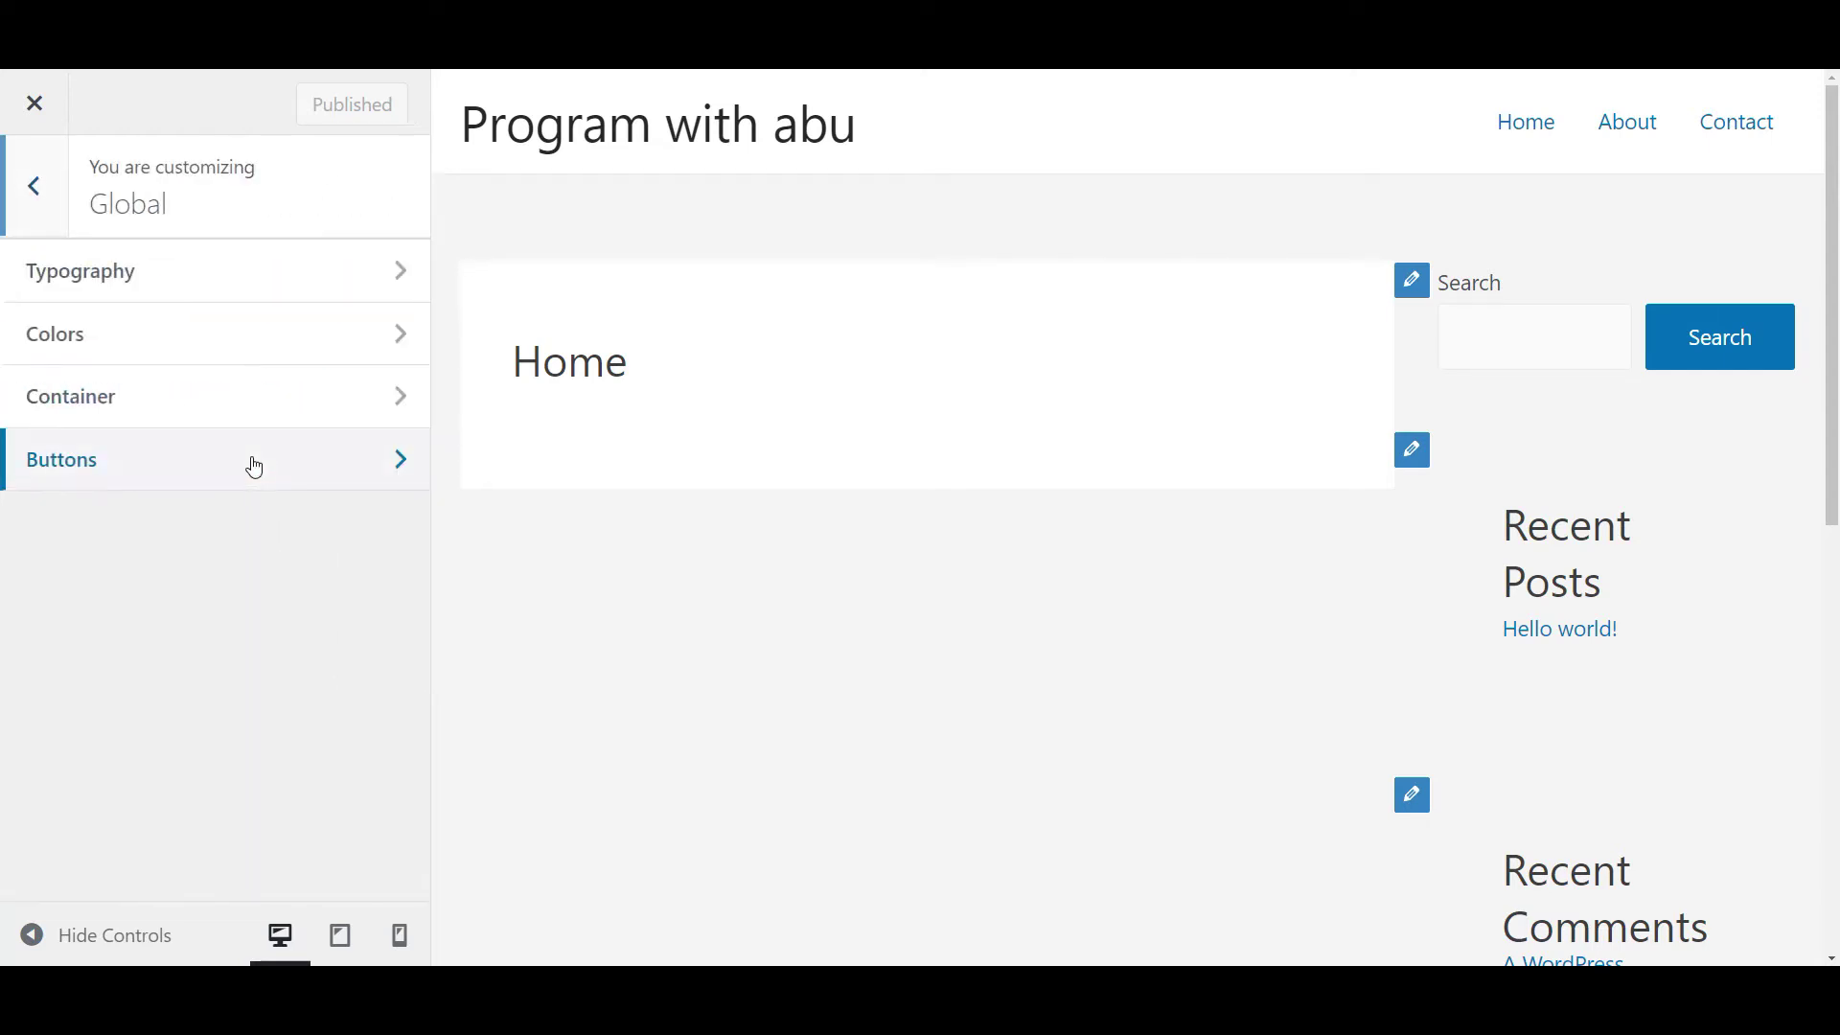
left_click(243, 285)
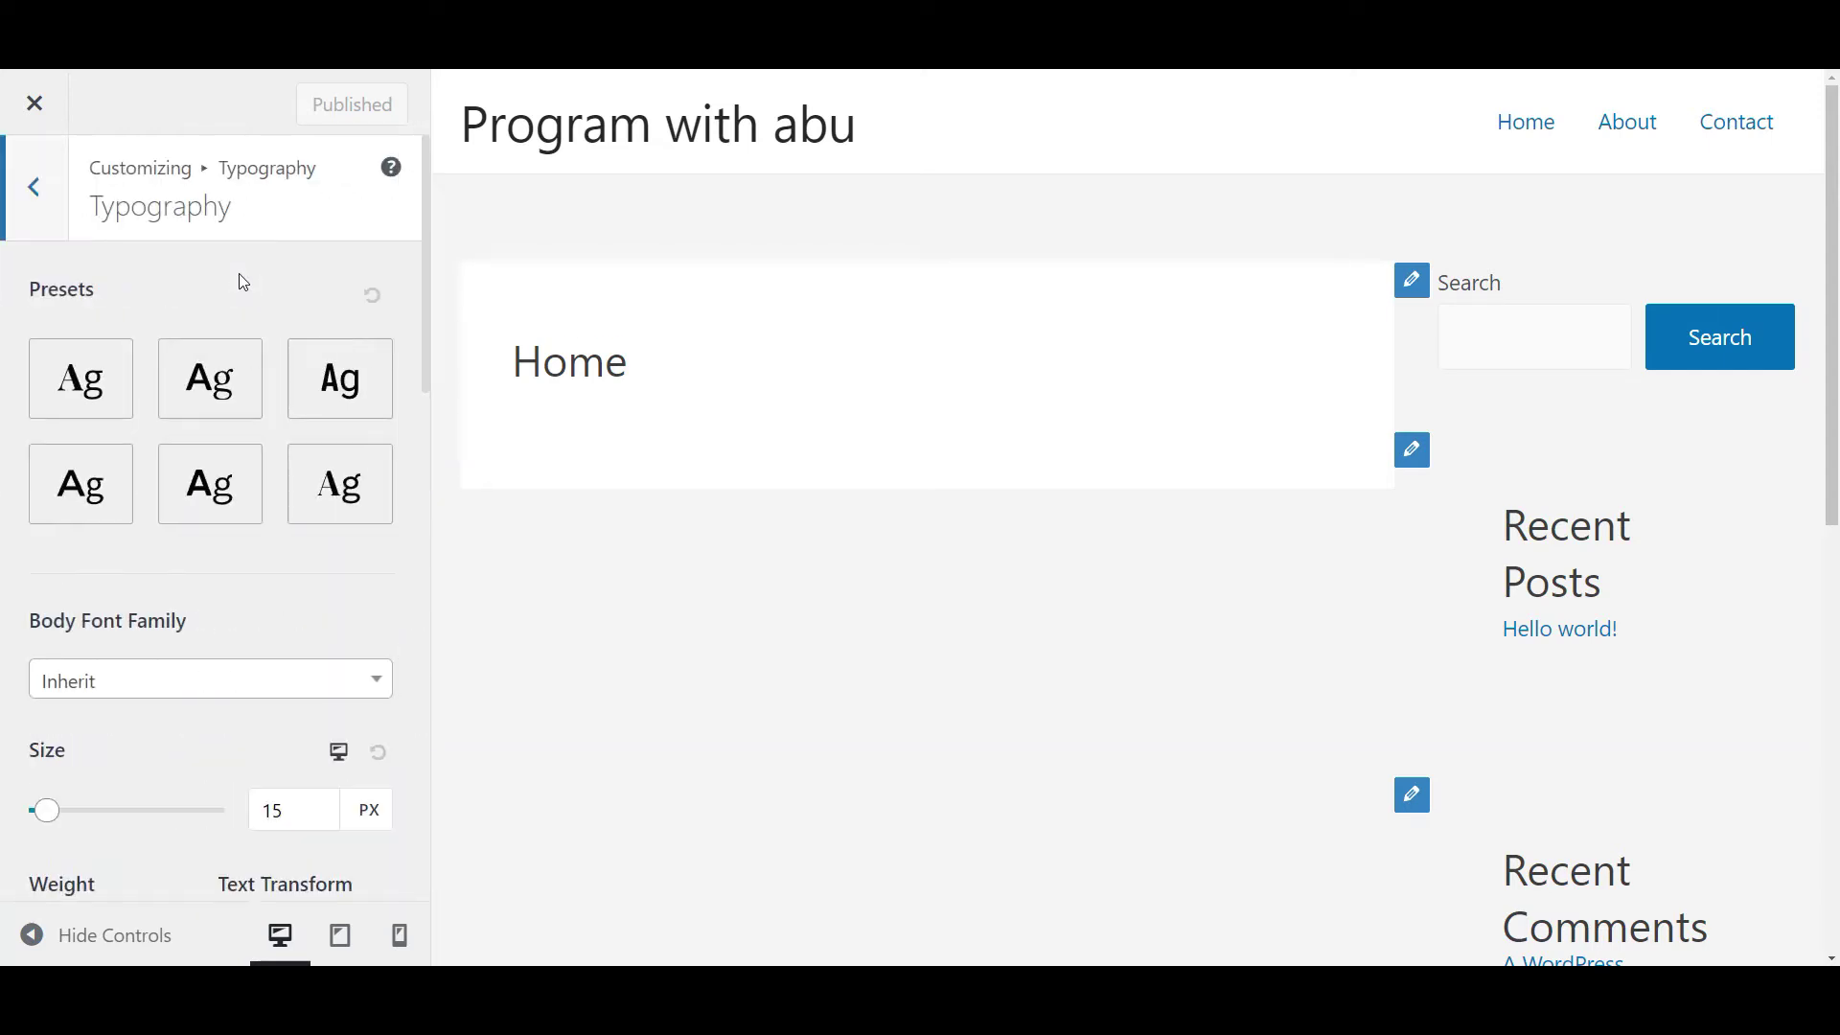
scroll(232, 582, "down", 1)
scroll(143, 530, "down", 2)
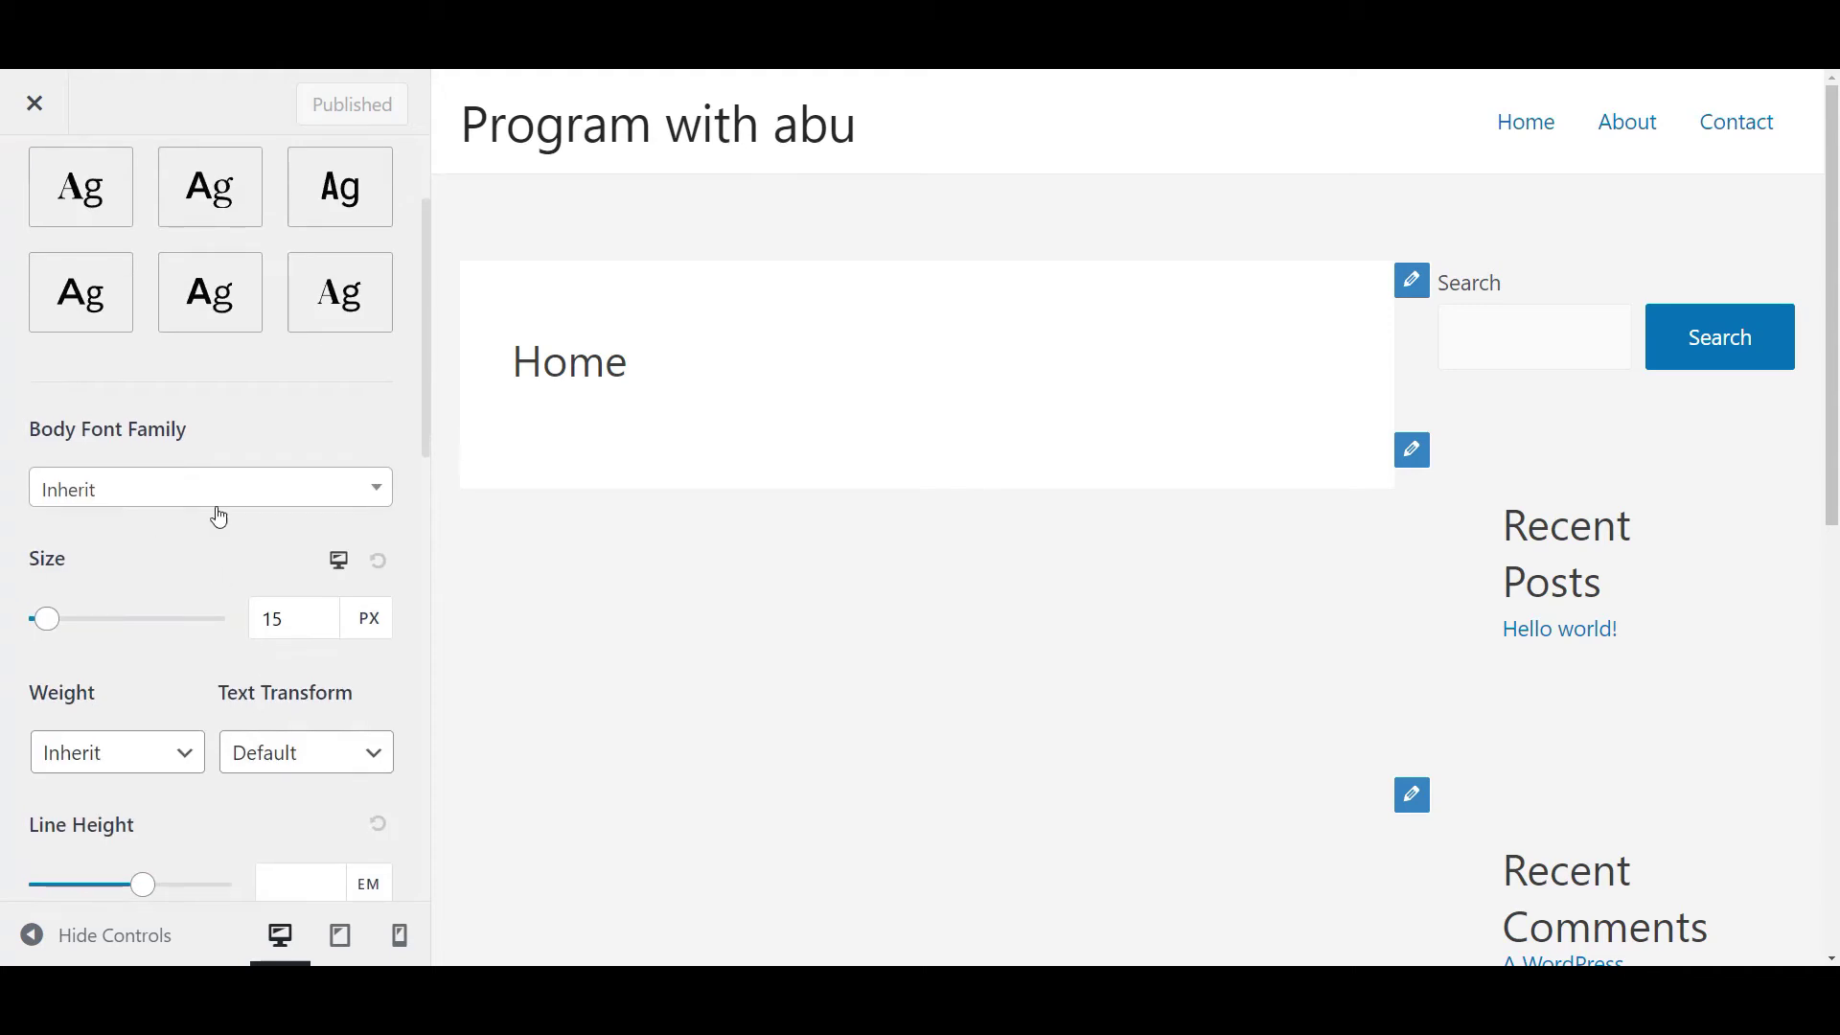
scroll(221, 594, "down", 3)
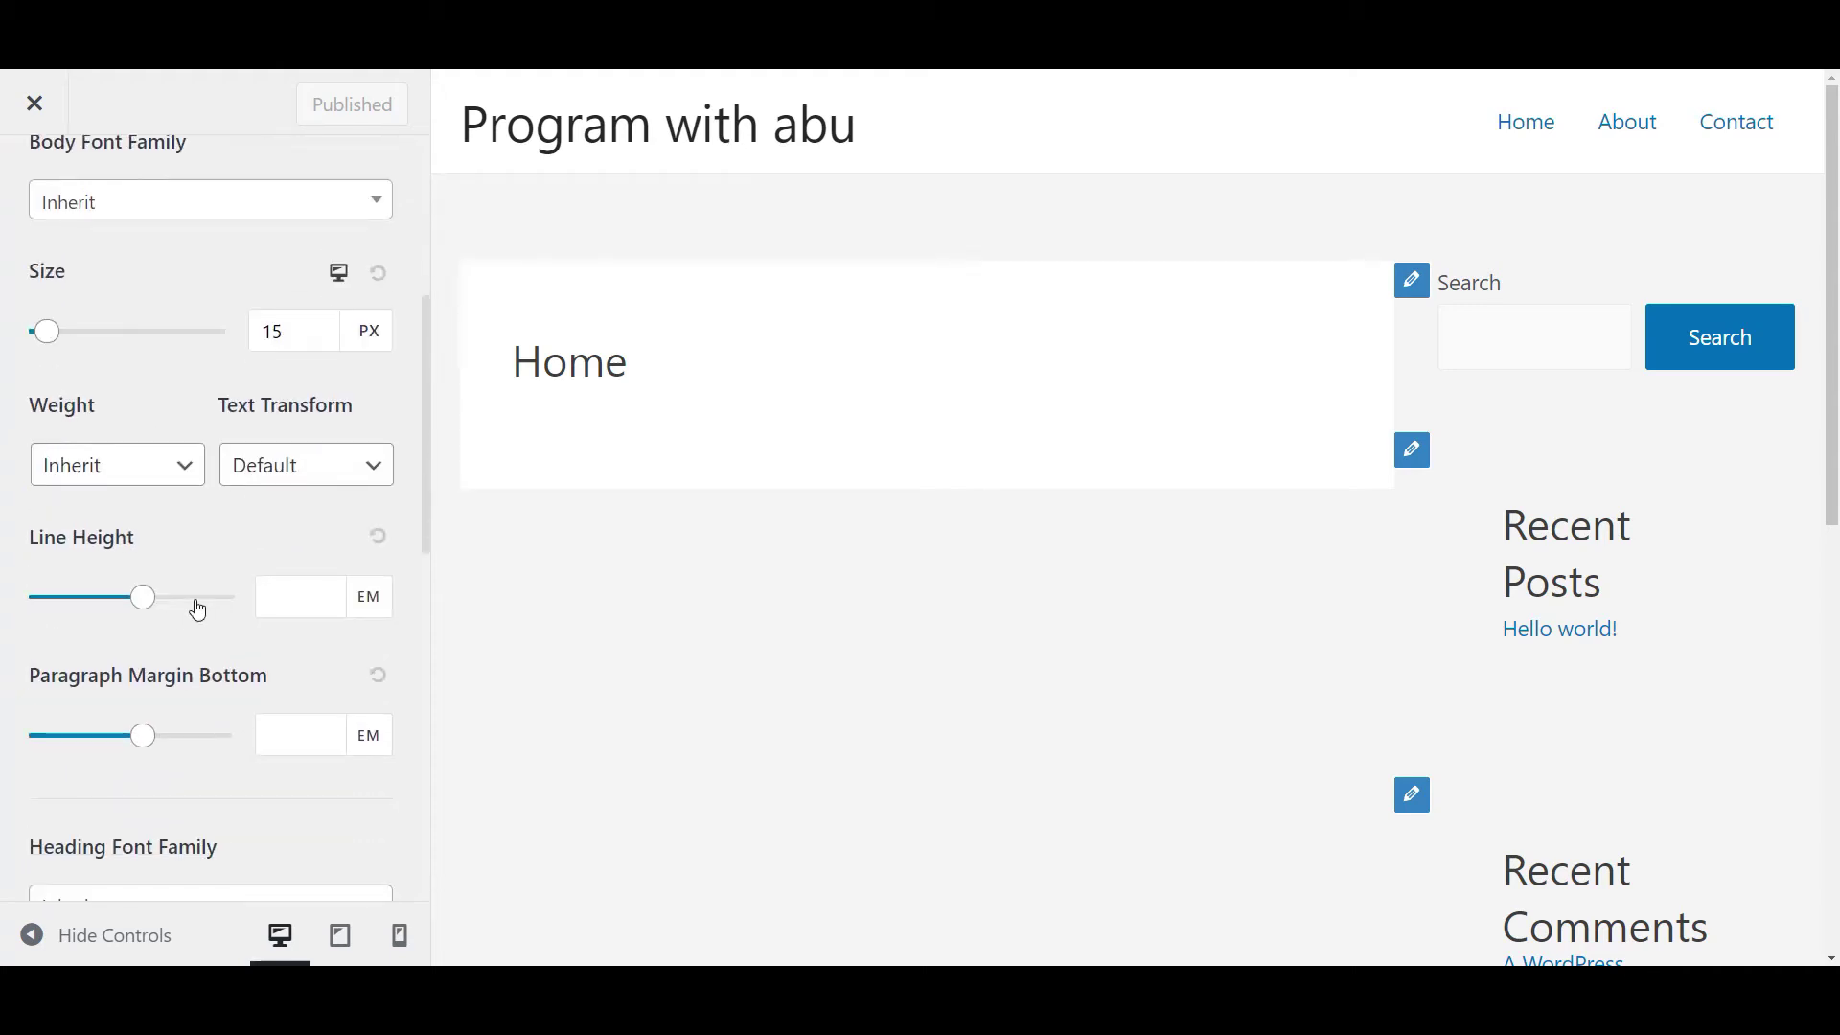
scroll(197, 613, "down", 3)
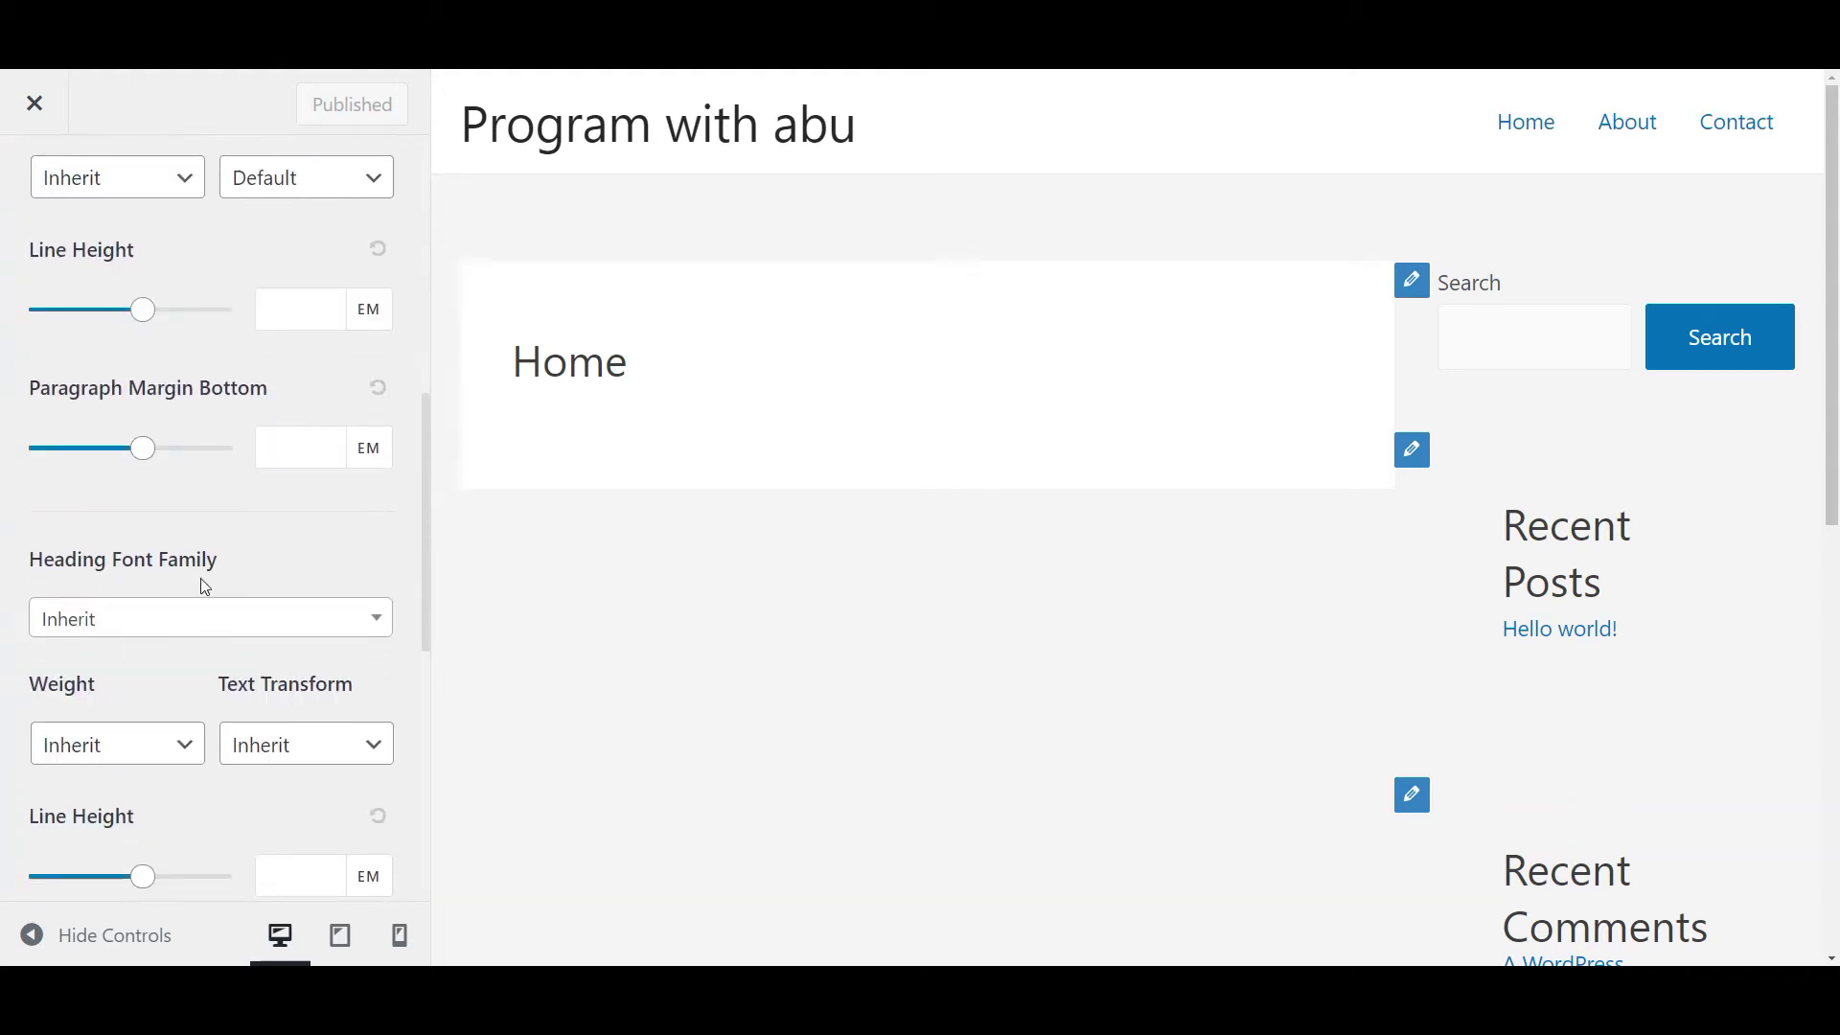
scroll(220, 623, "down", 5)
scroll(239, 661, "down", 3)
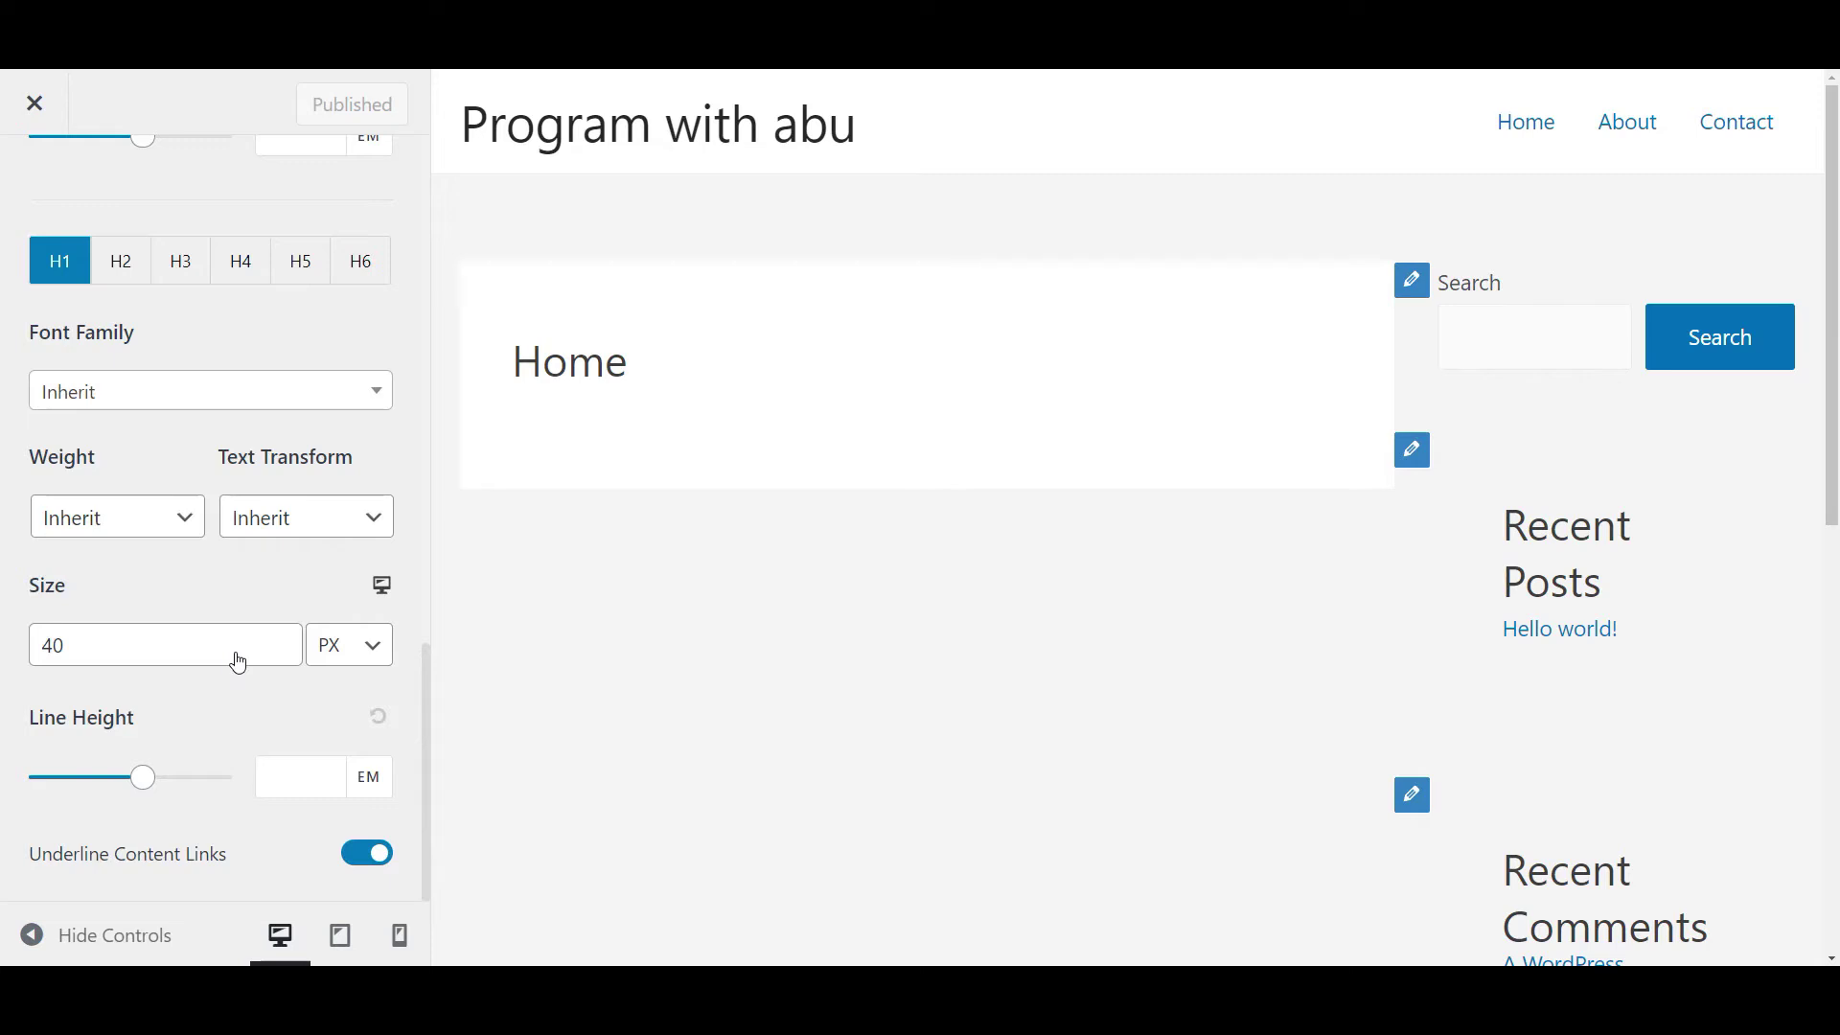
scroll(235, 651, "up", 15)
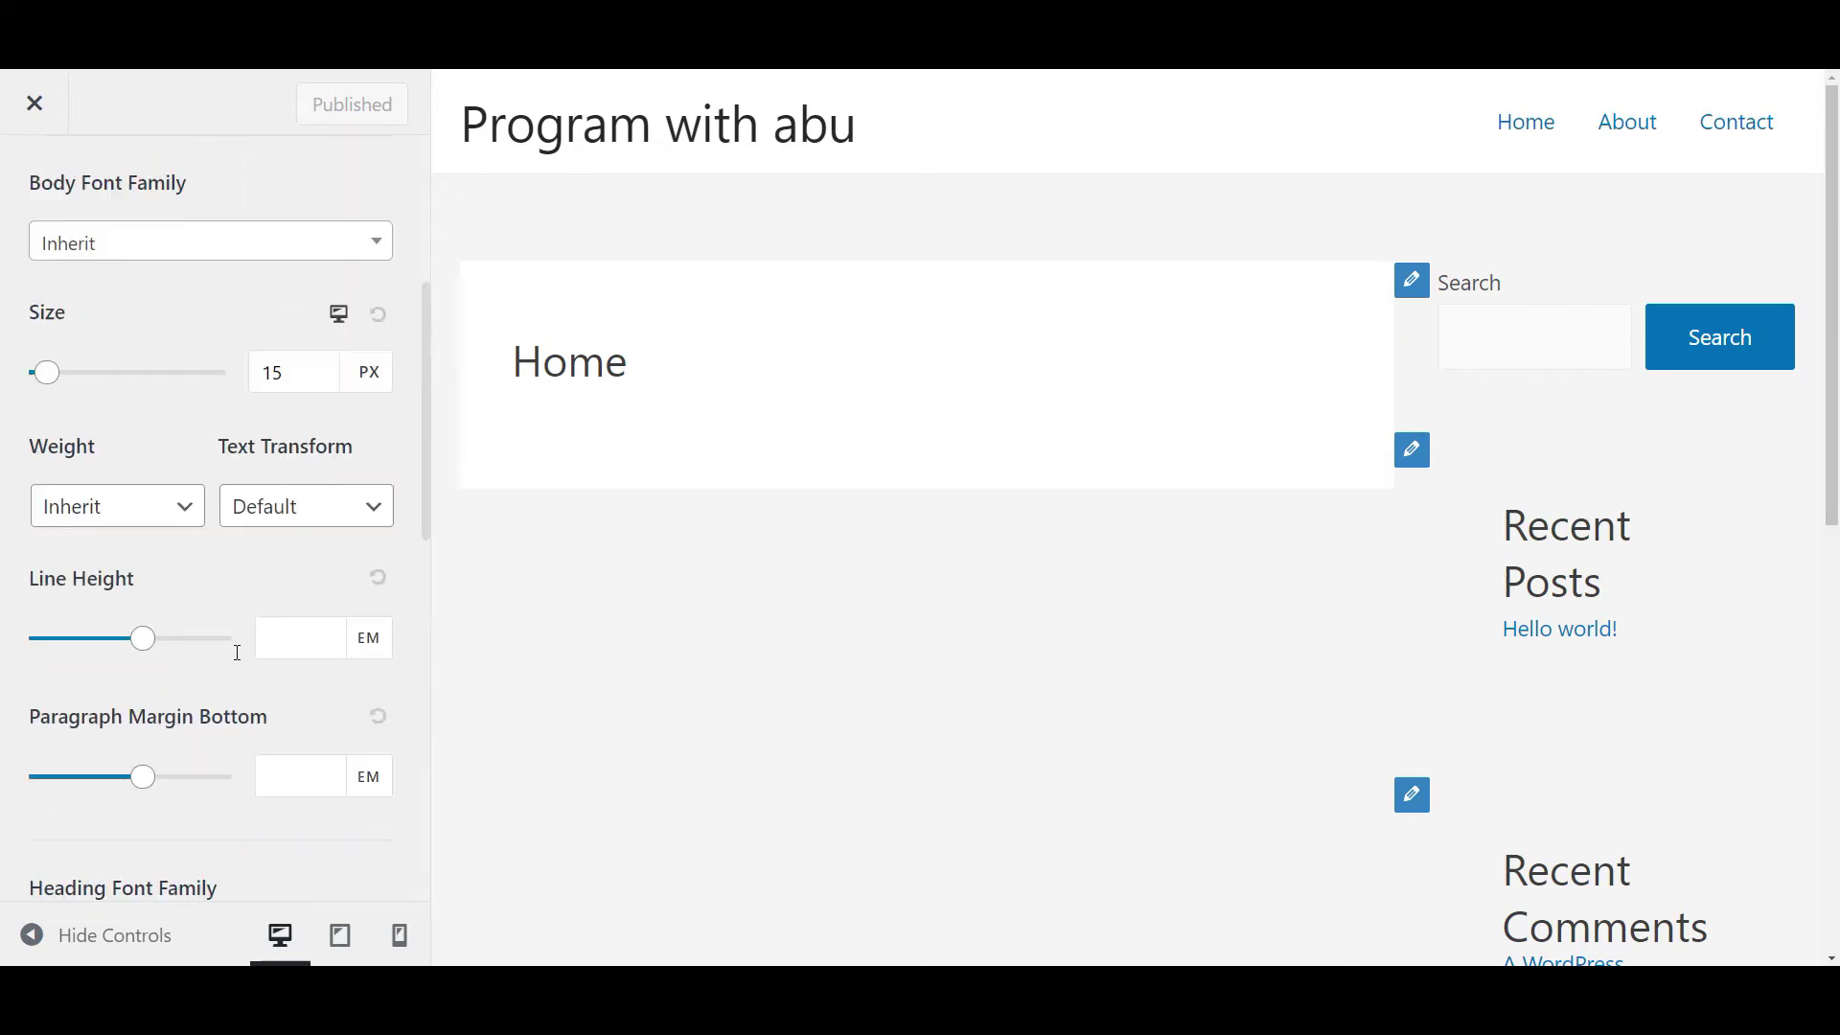
left_click(54, 216)
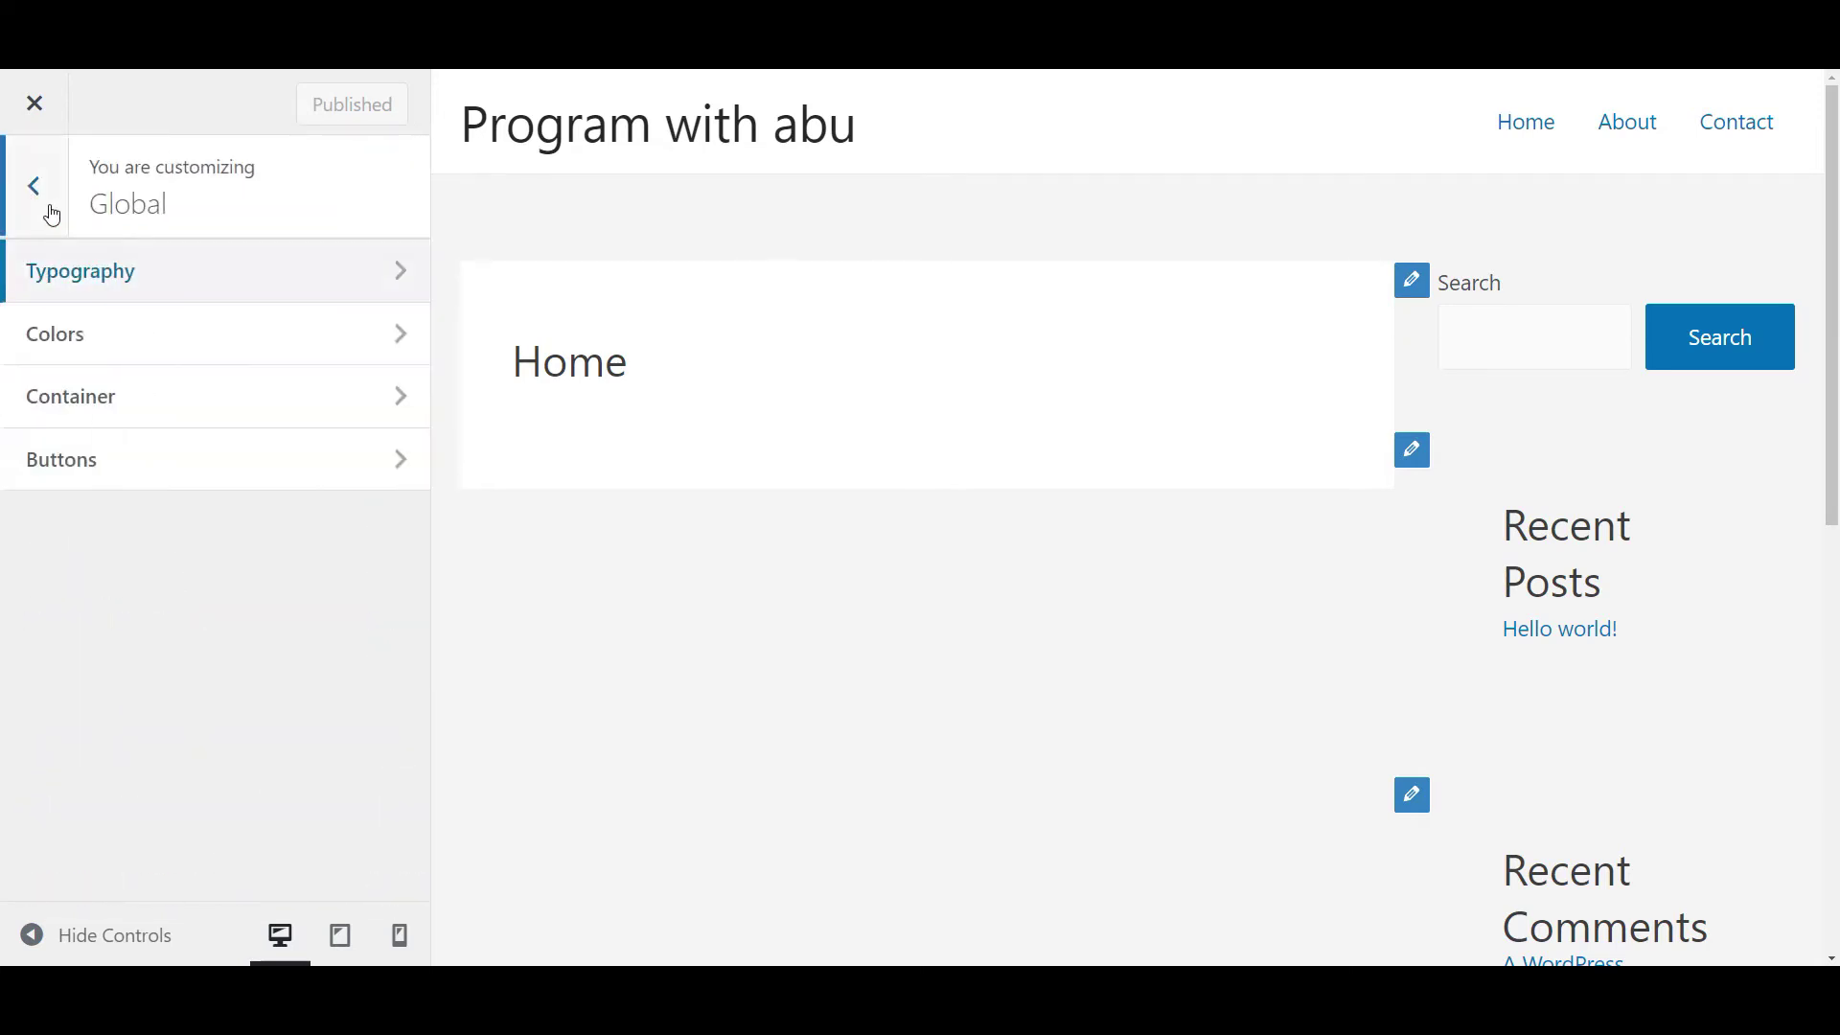
Review the Global Colors palettes and the Buttons presets, then return to the main customizer sections.
left_click(255, 361)
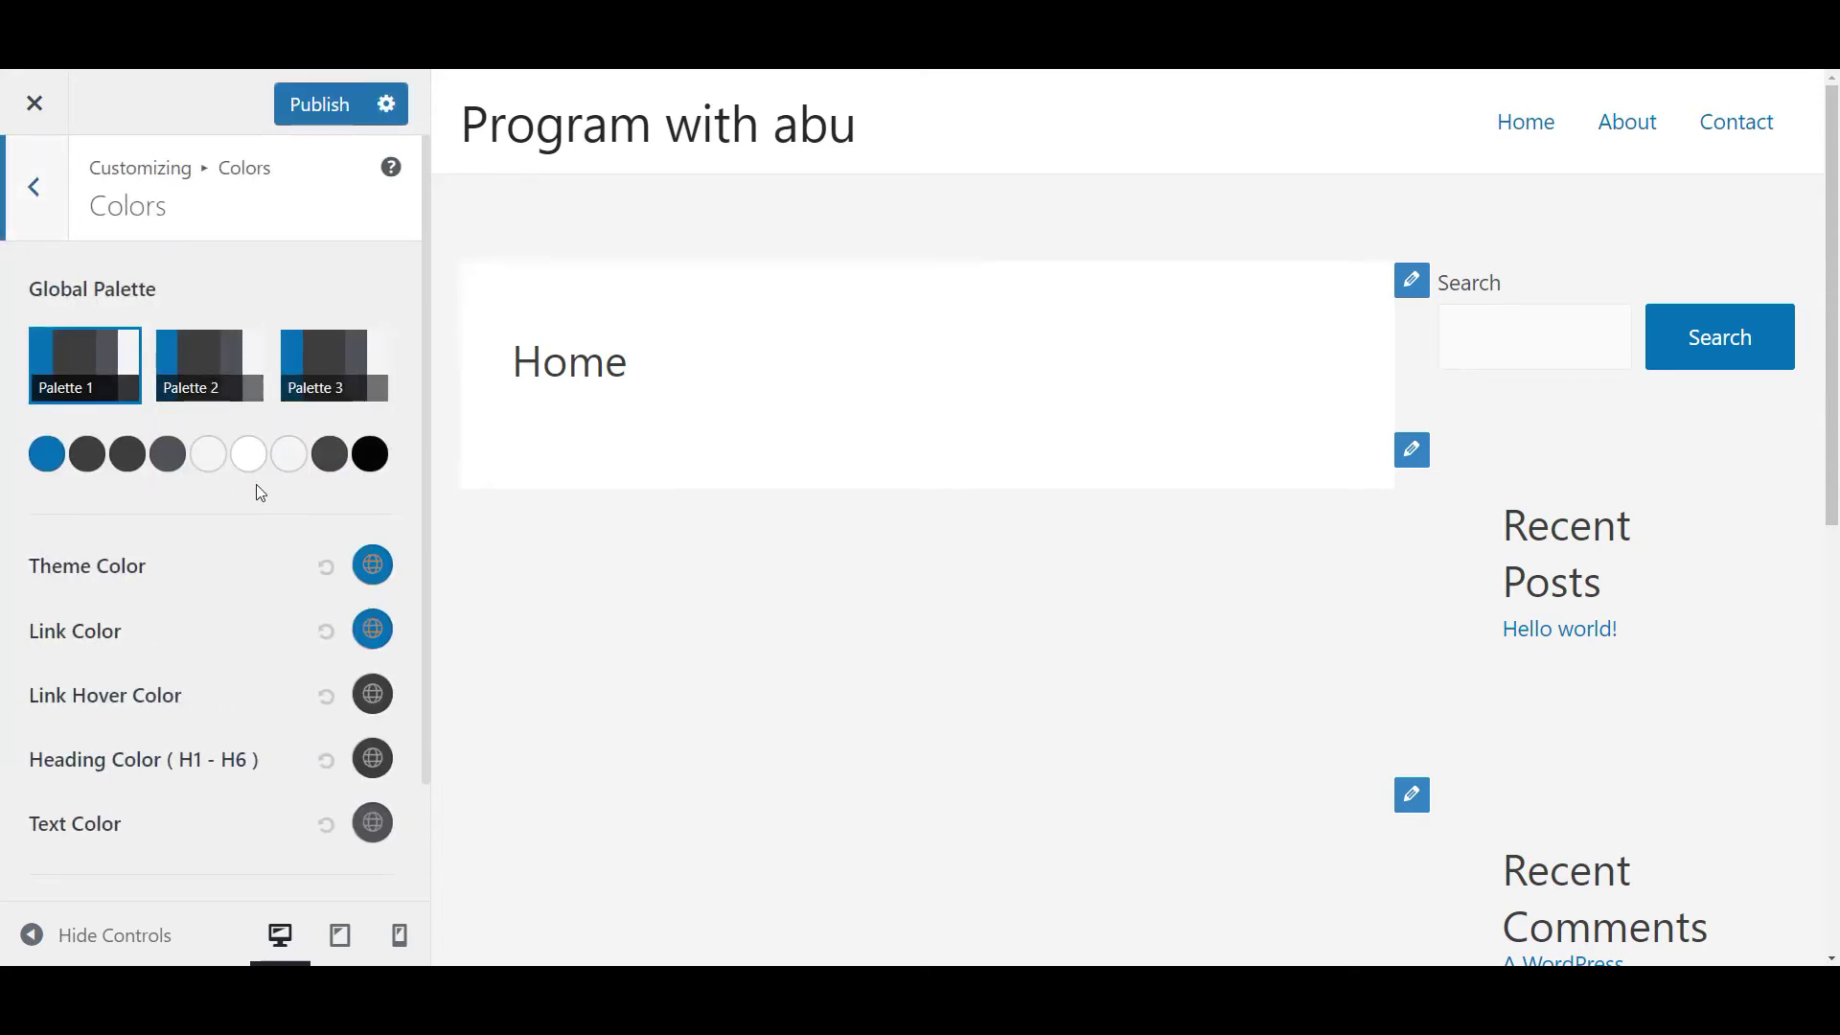
left_click(49, 199)
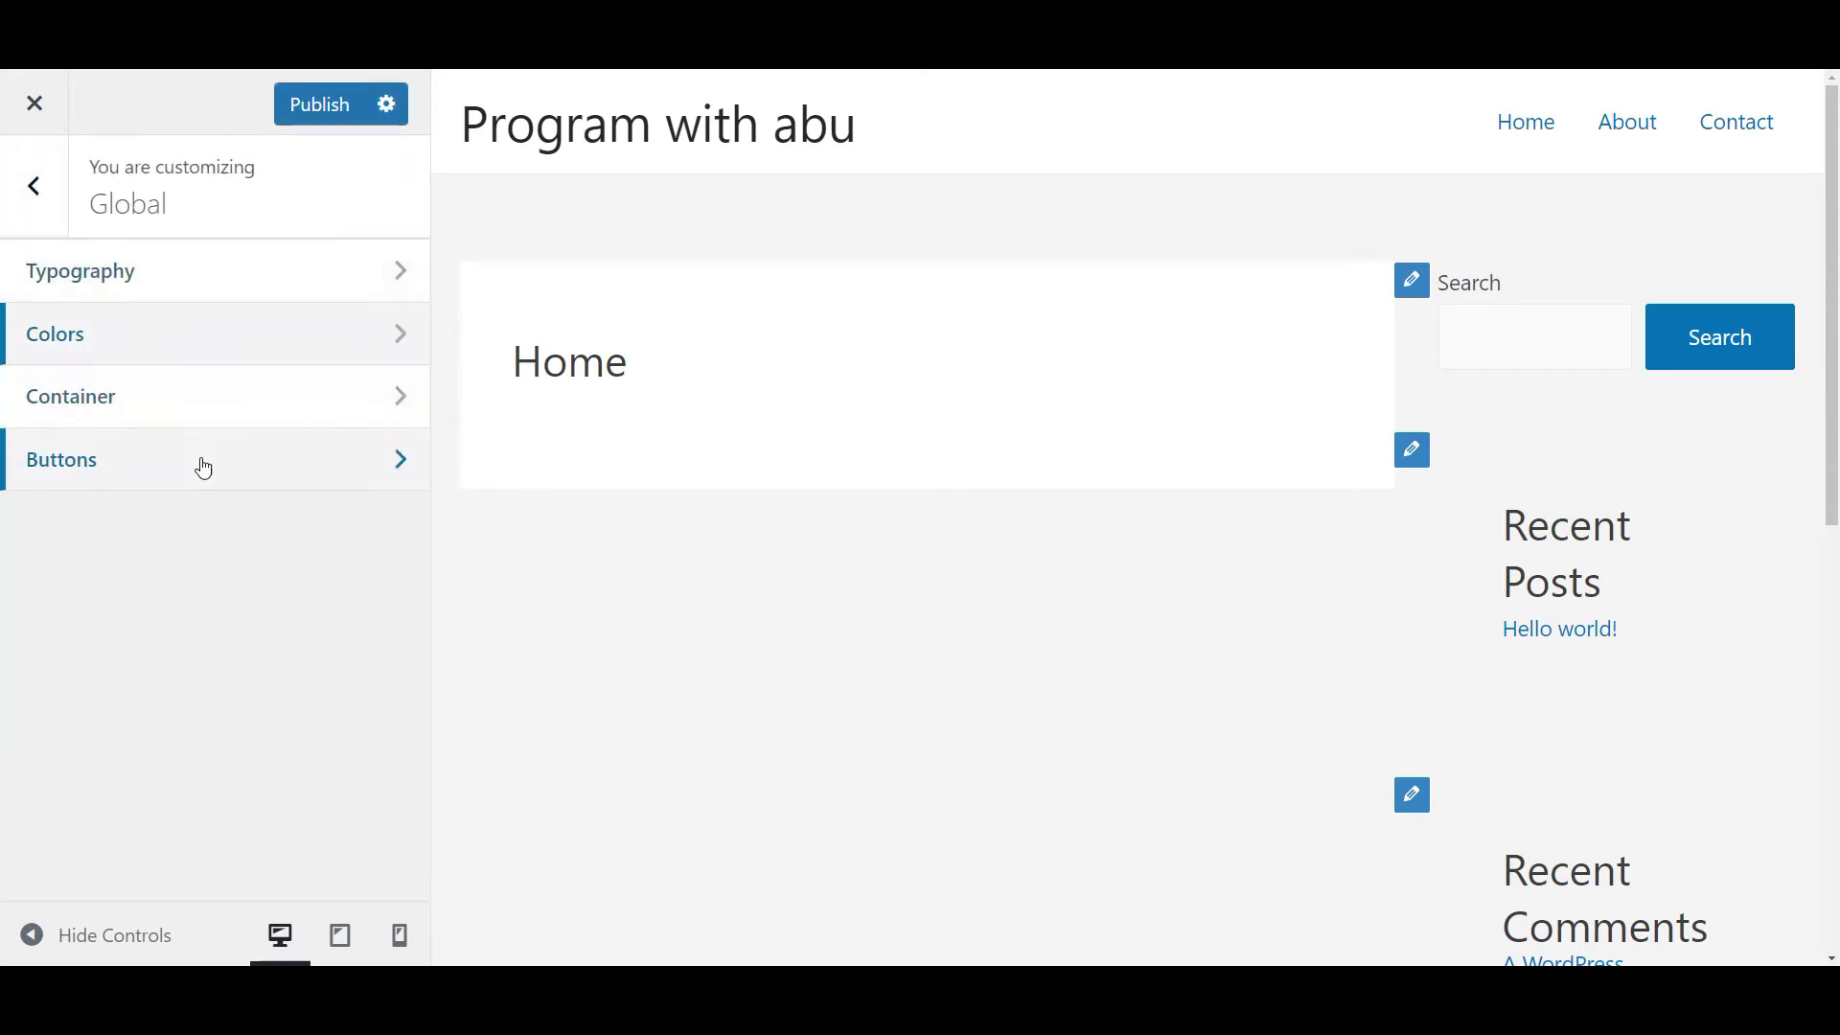
left_click(201, 462)
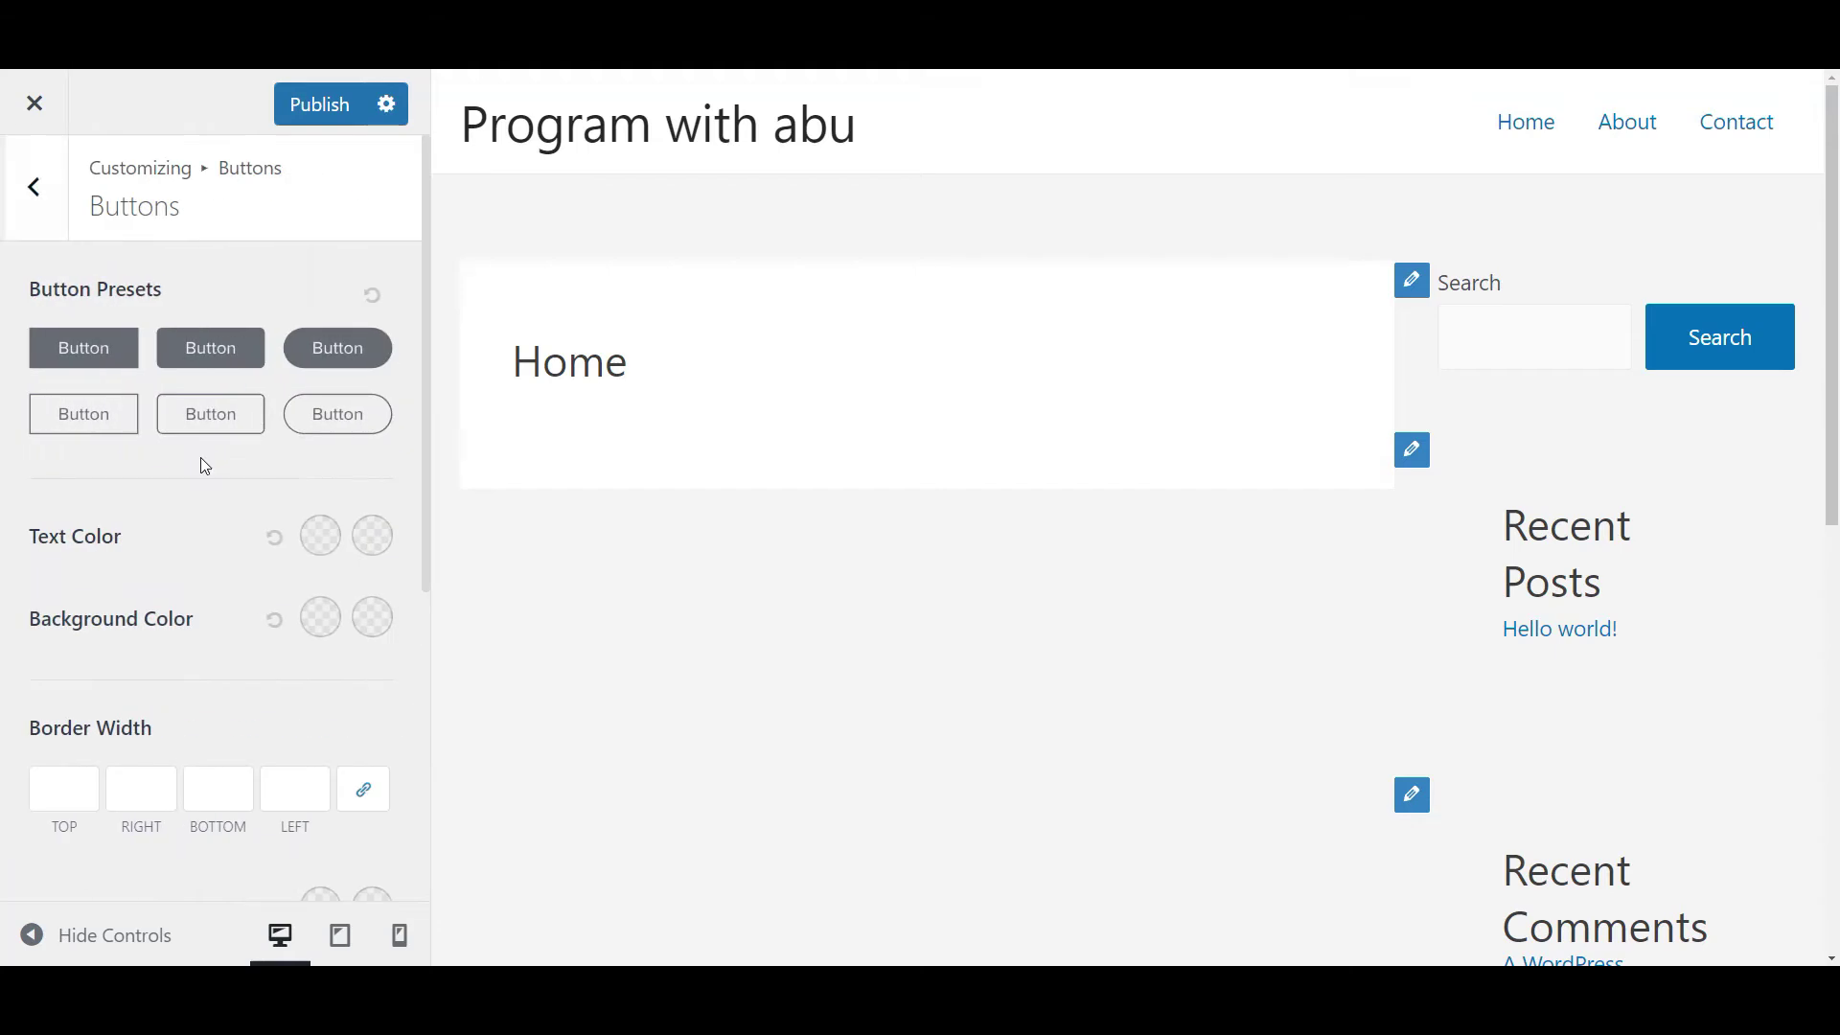
left_click(41, 192)
left_click(41, 190)
Open the Site Title & Logo settings in the Header Builder and place the cursor in the site title.
left_click(244, 525)
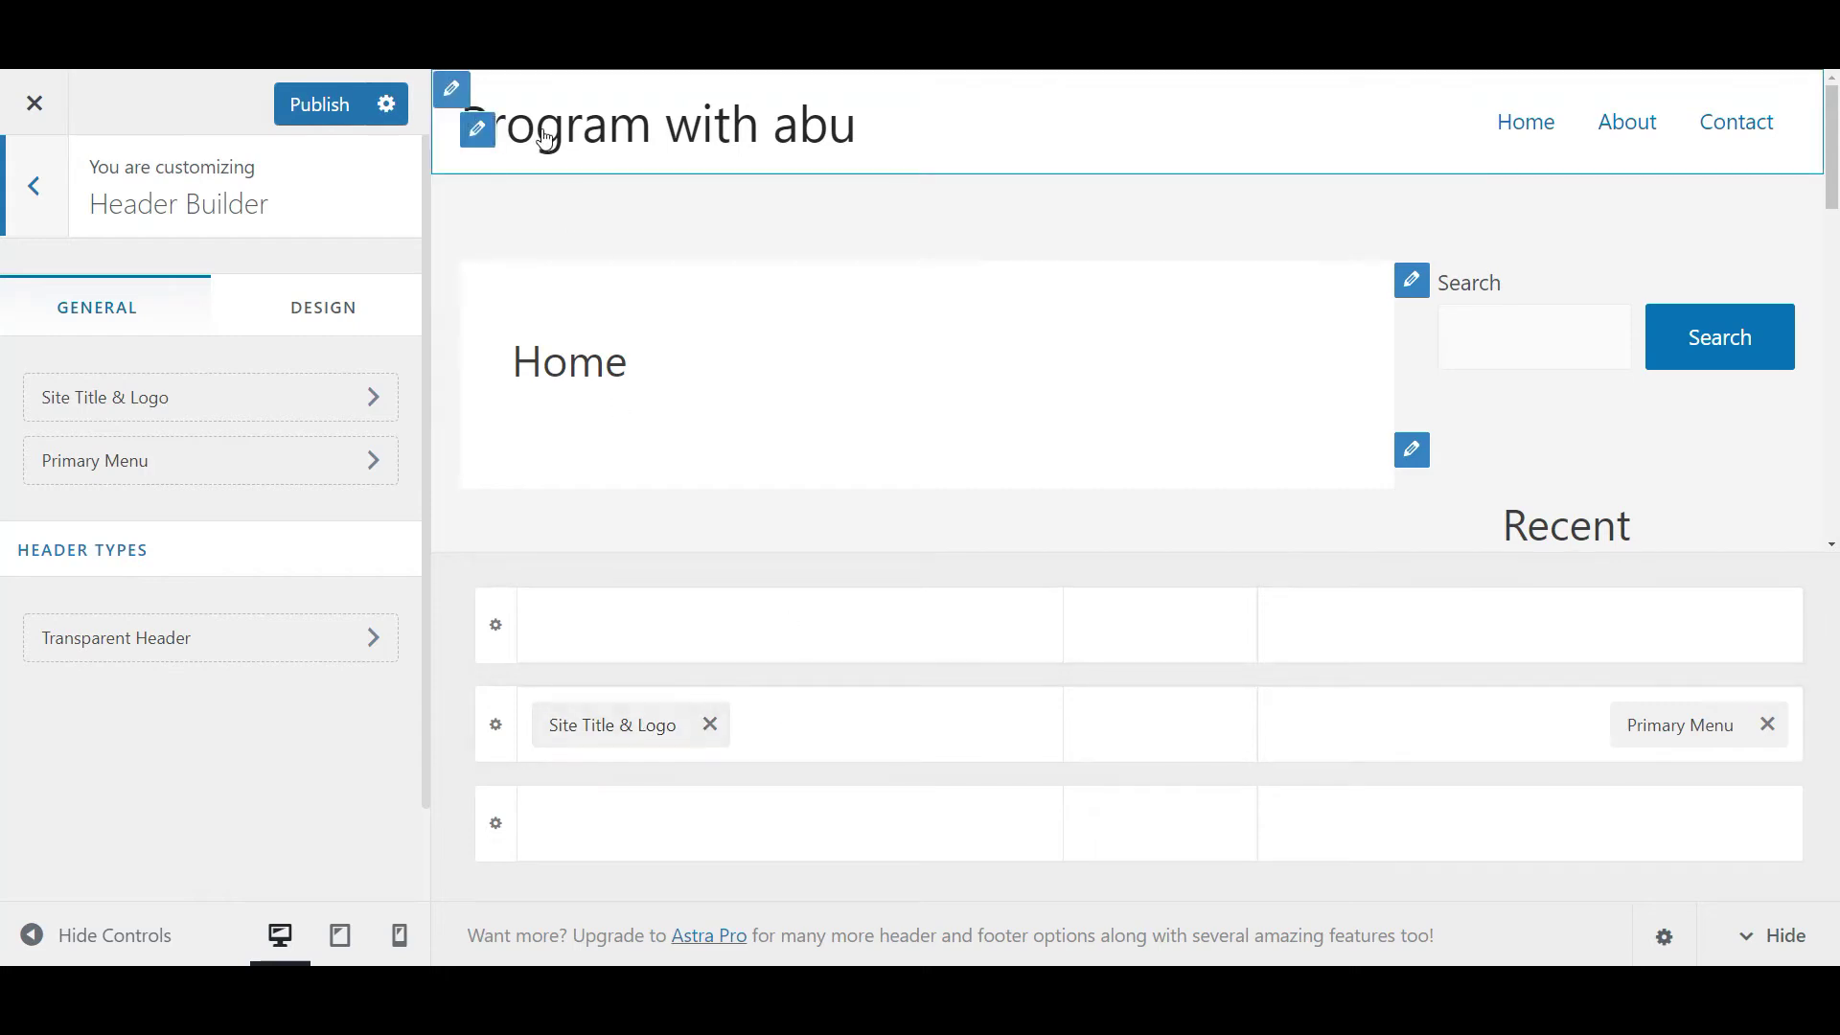
left_click(609, 730)
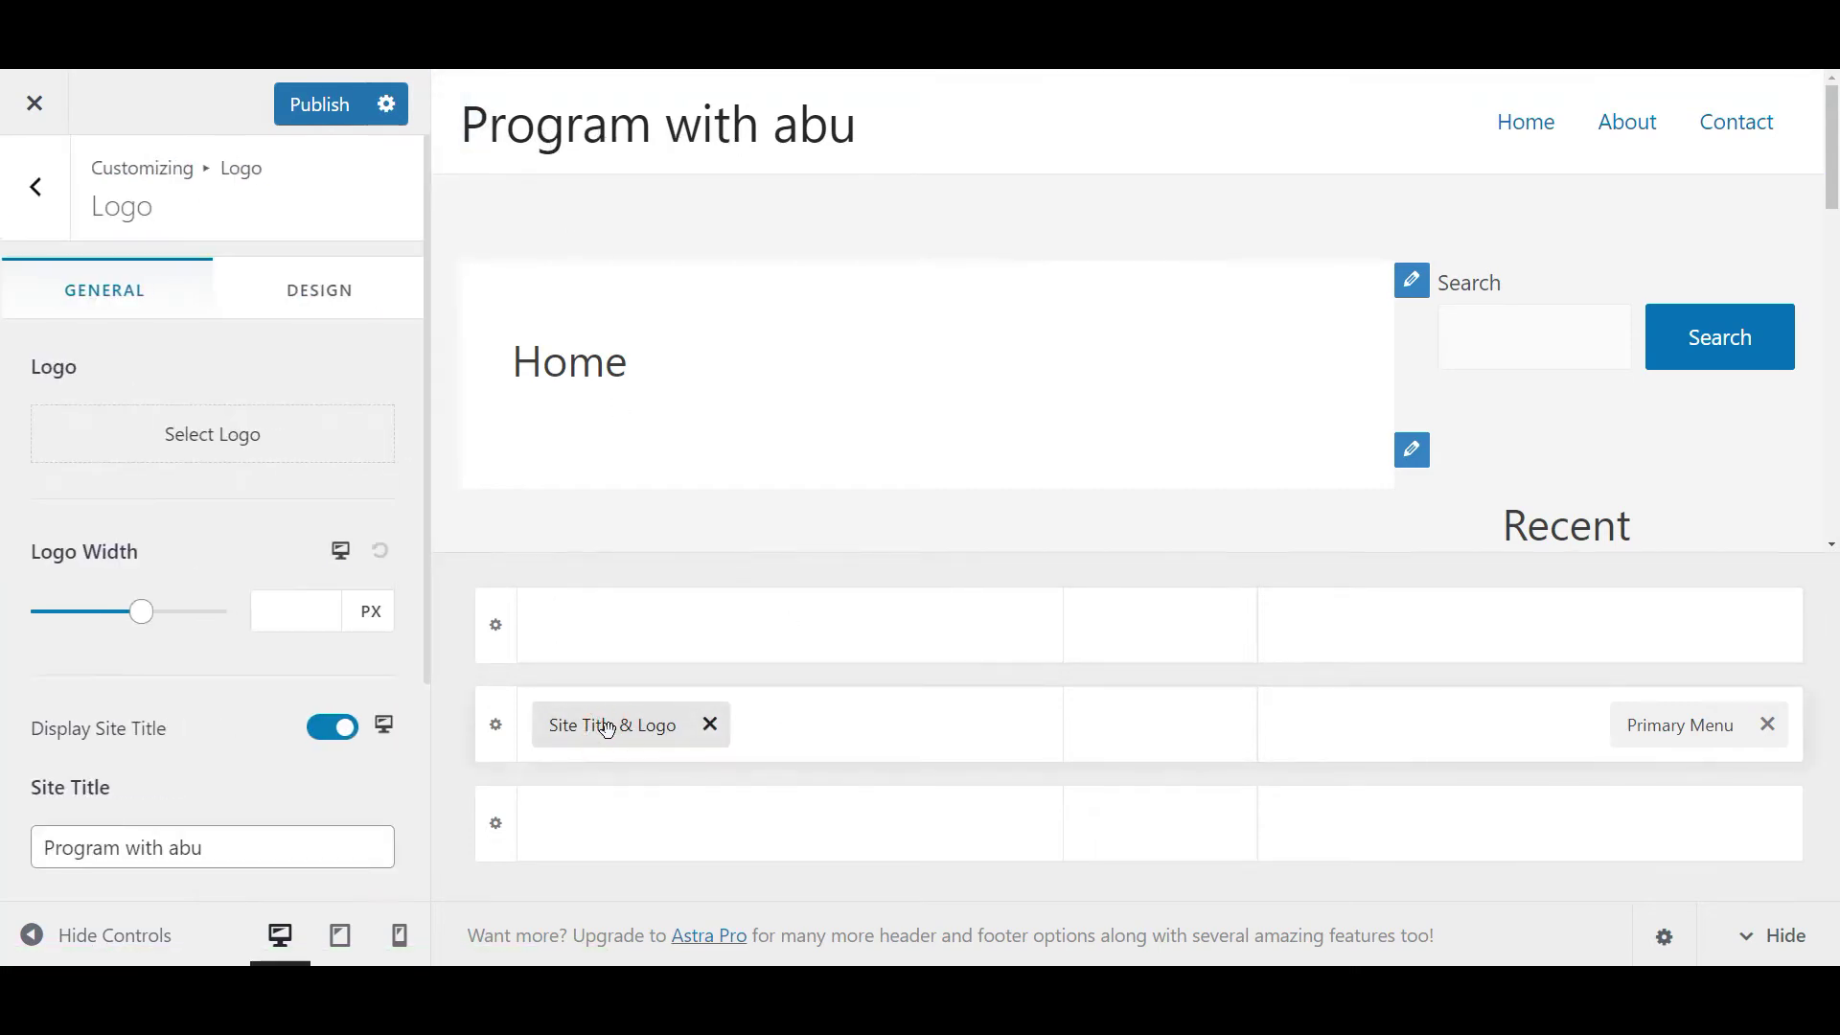
scroll(173, 623, "down", 3)
left_click(215, 564)
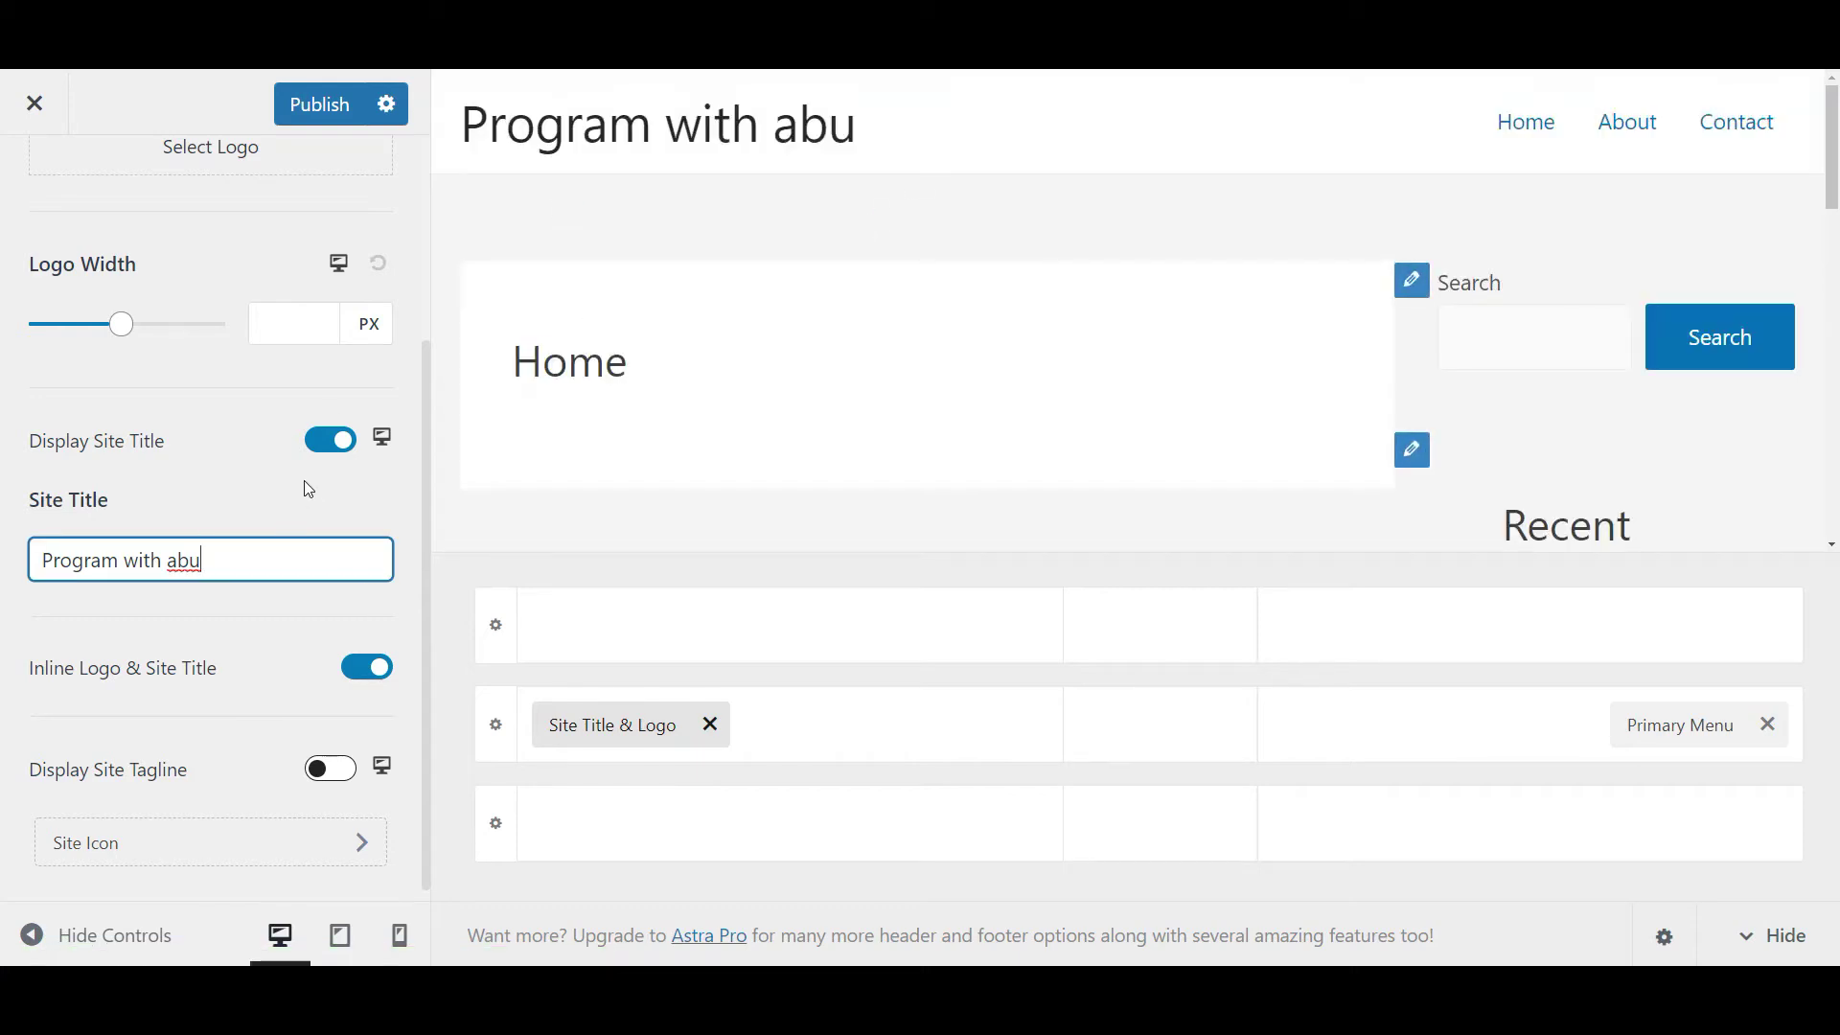
Try hiding the site title in the header, display it again, and review the remaining logo options.
left_click(330, 442)
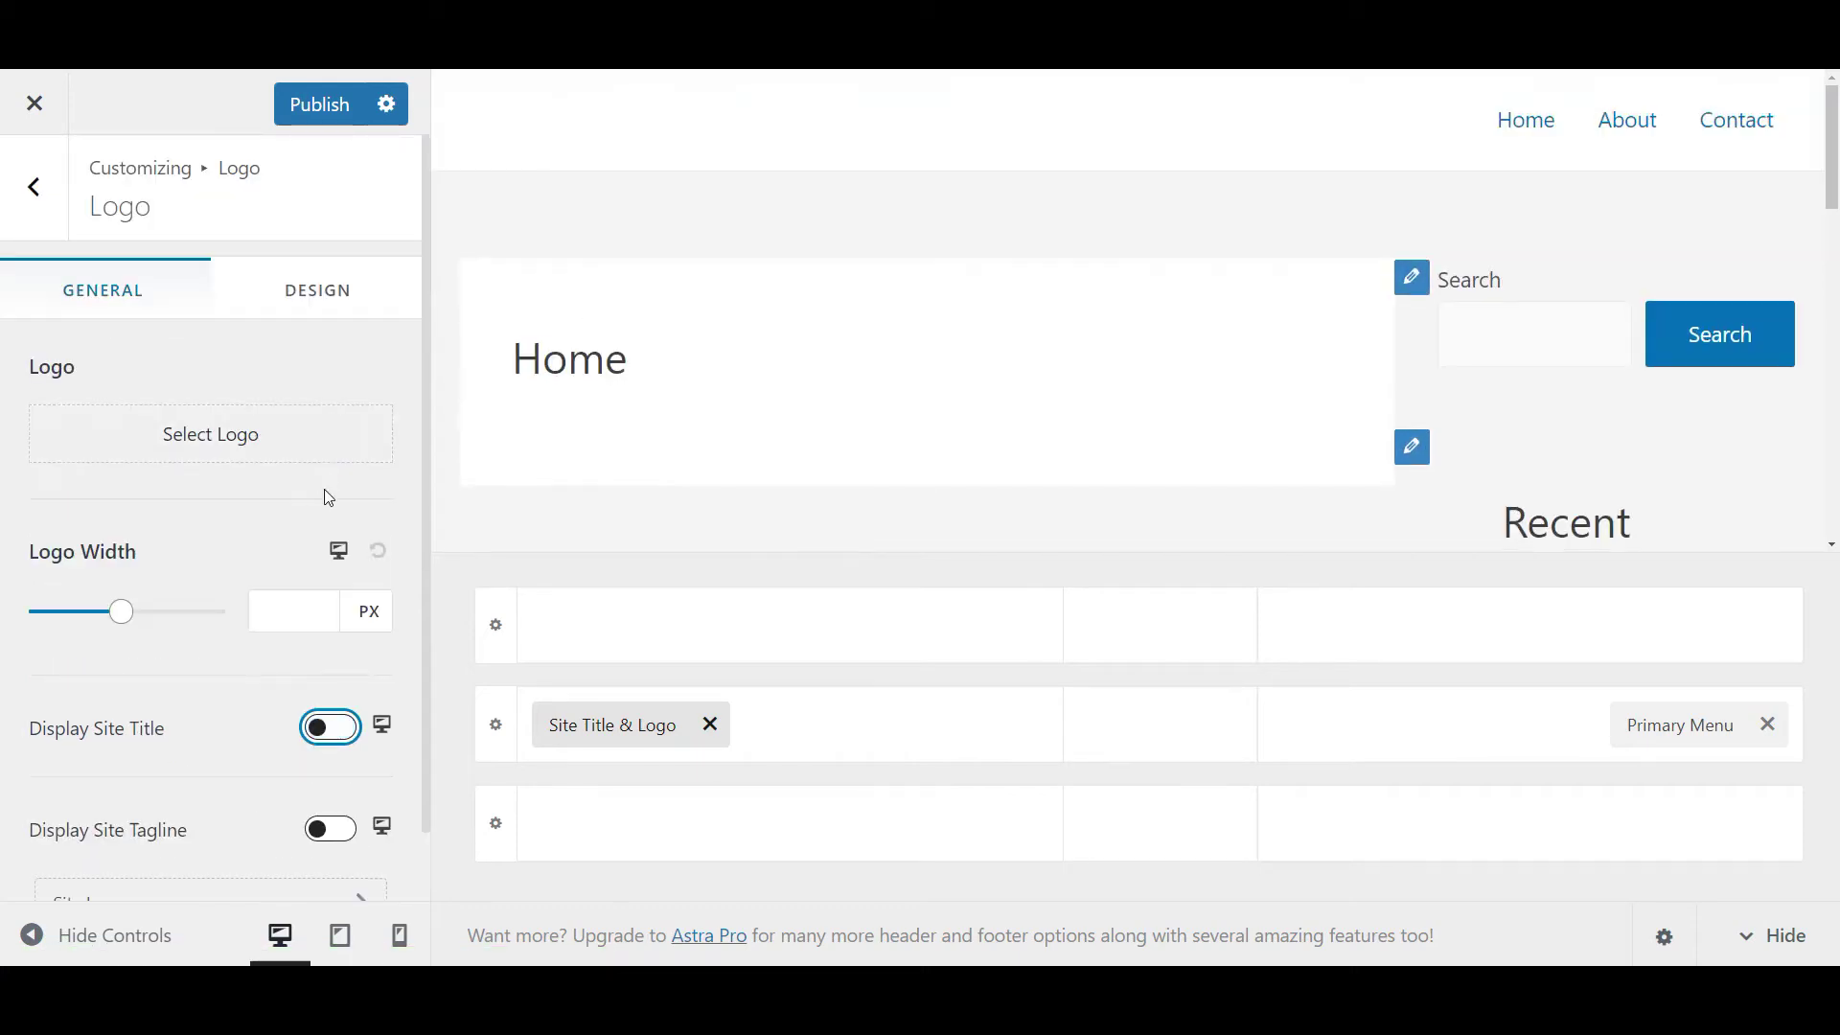
left_click(332, 727)
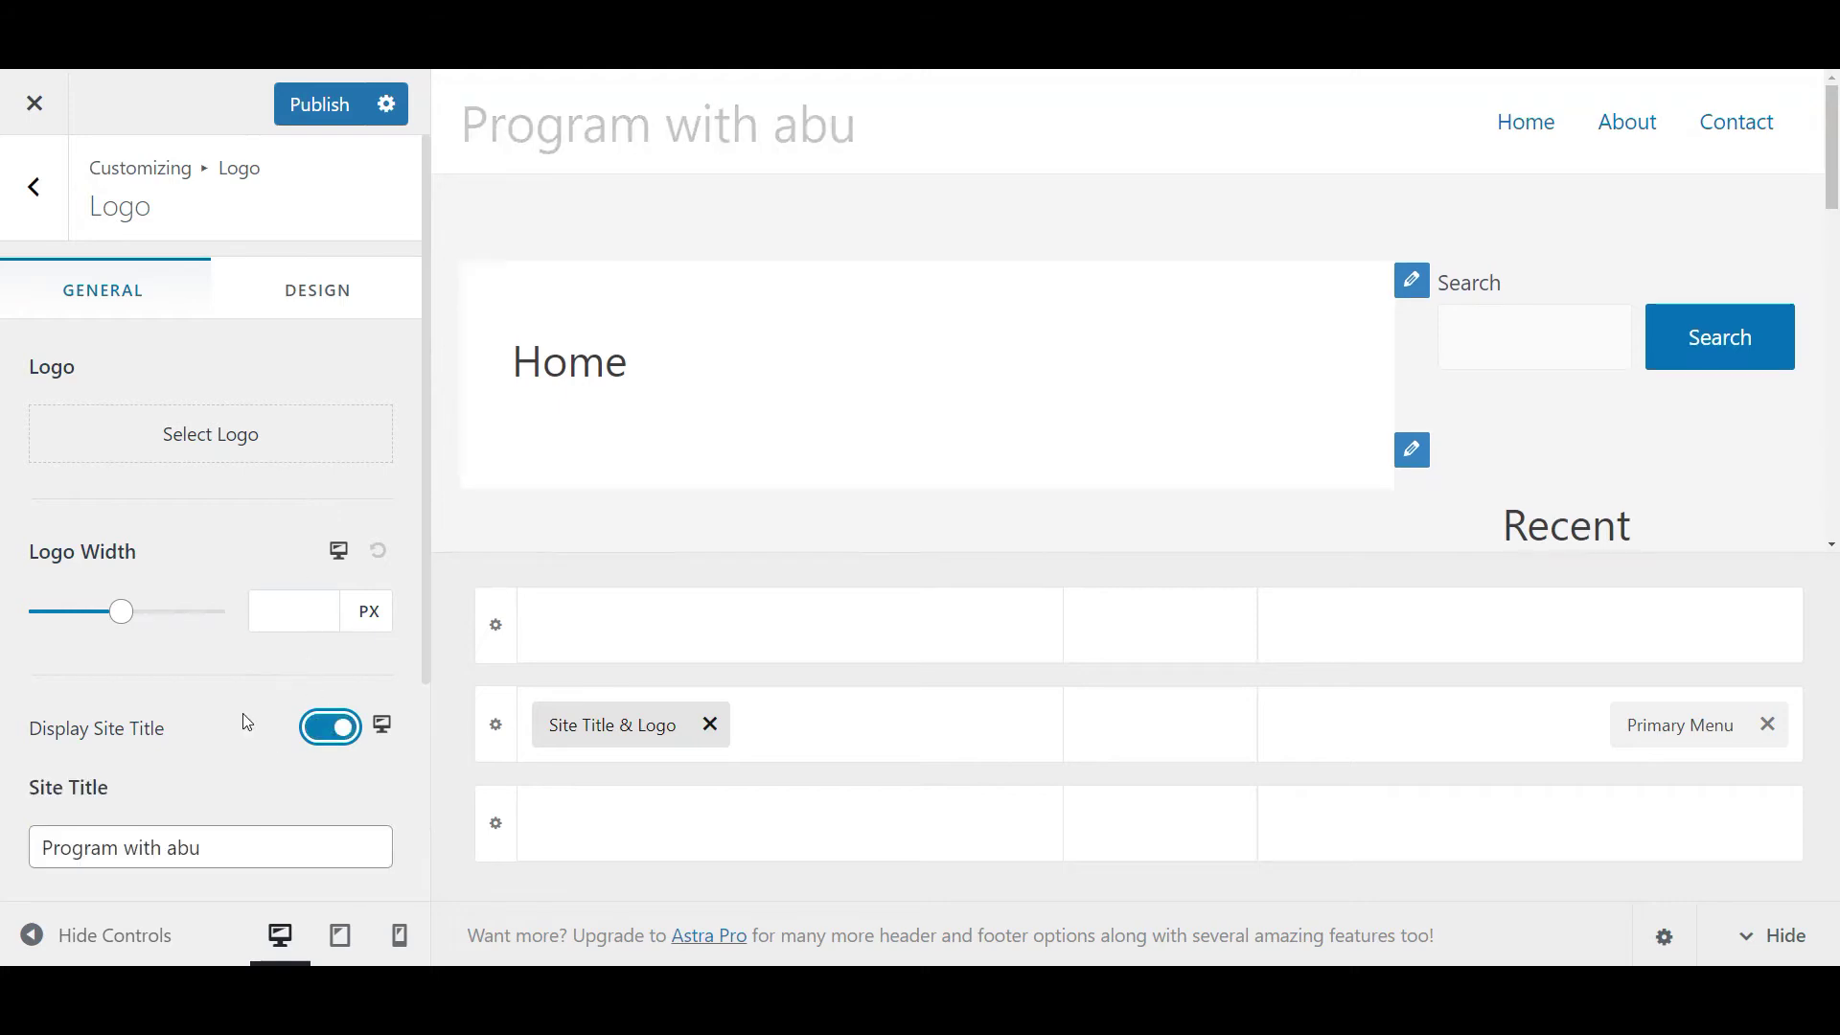
scroll(240, 705, "down", 3)
scroll(240, 705, "down", 1)
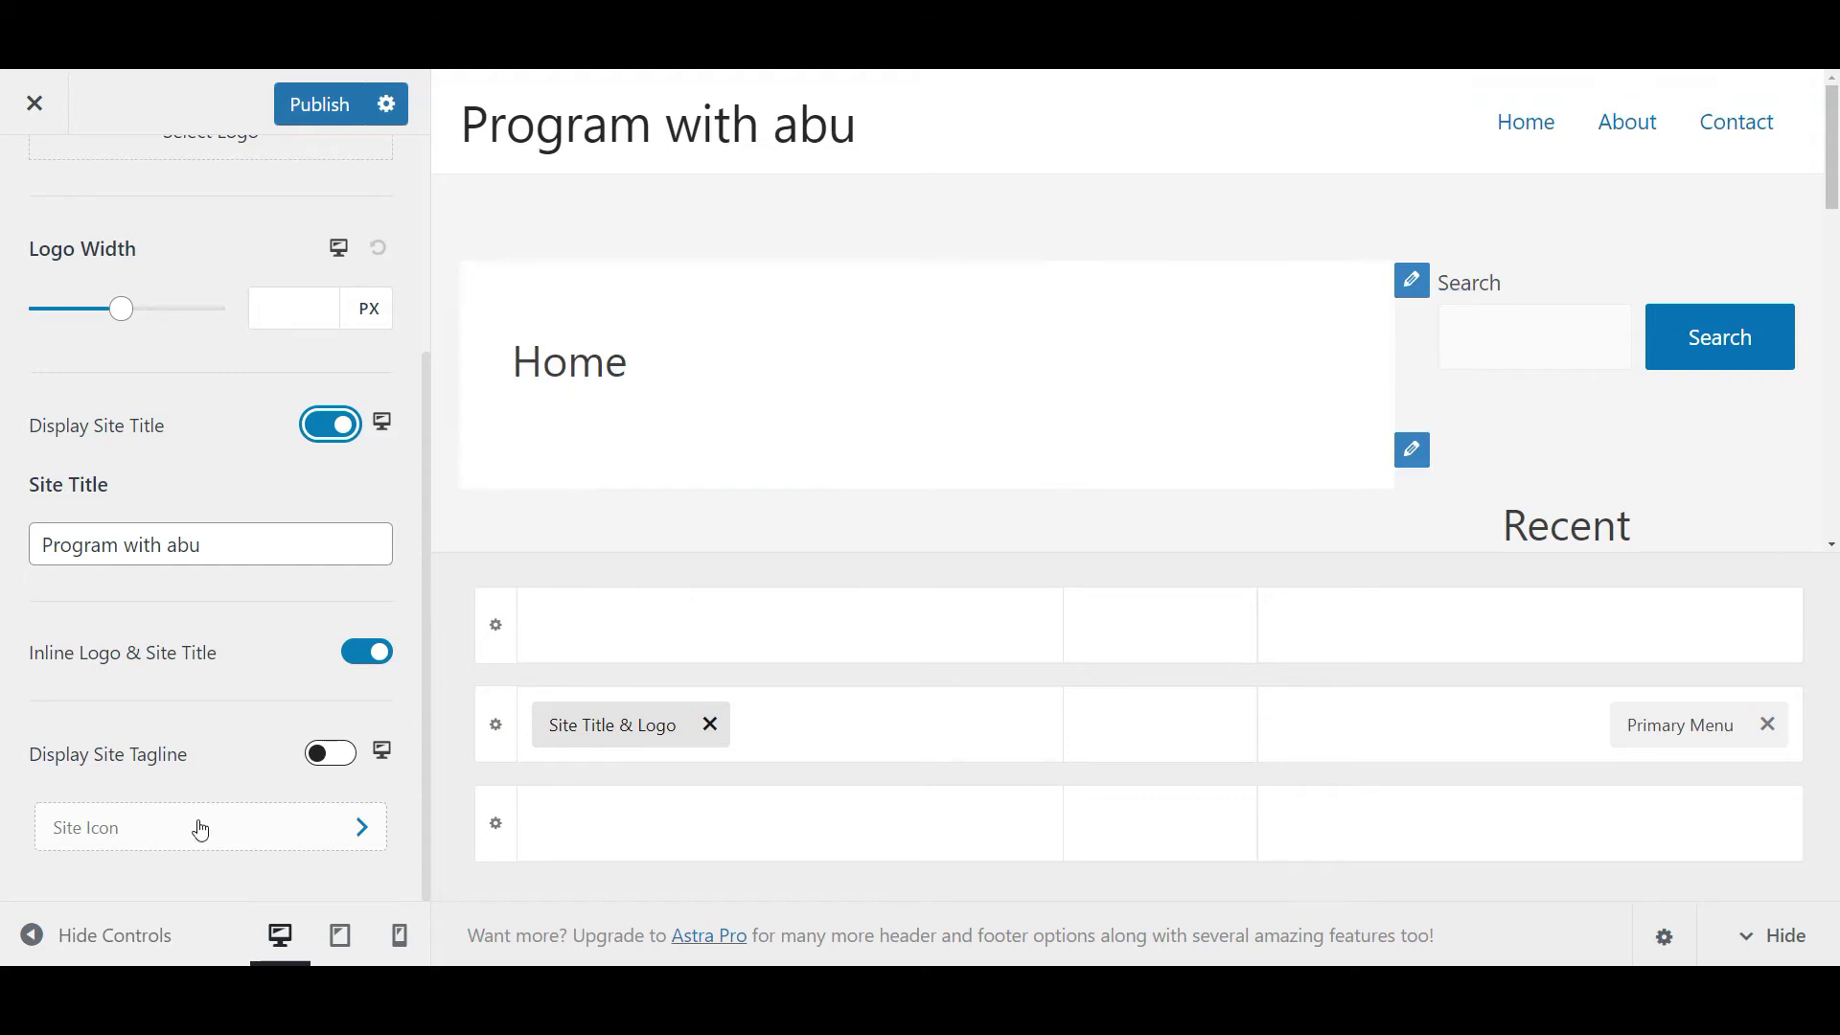
scroll(201, 829, "up", 3)
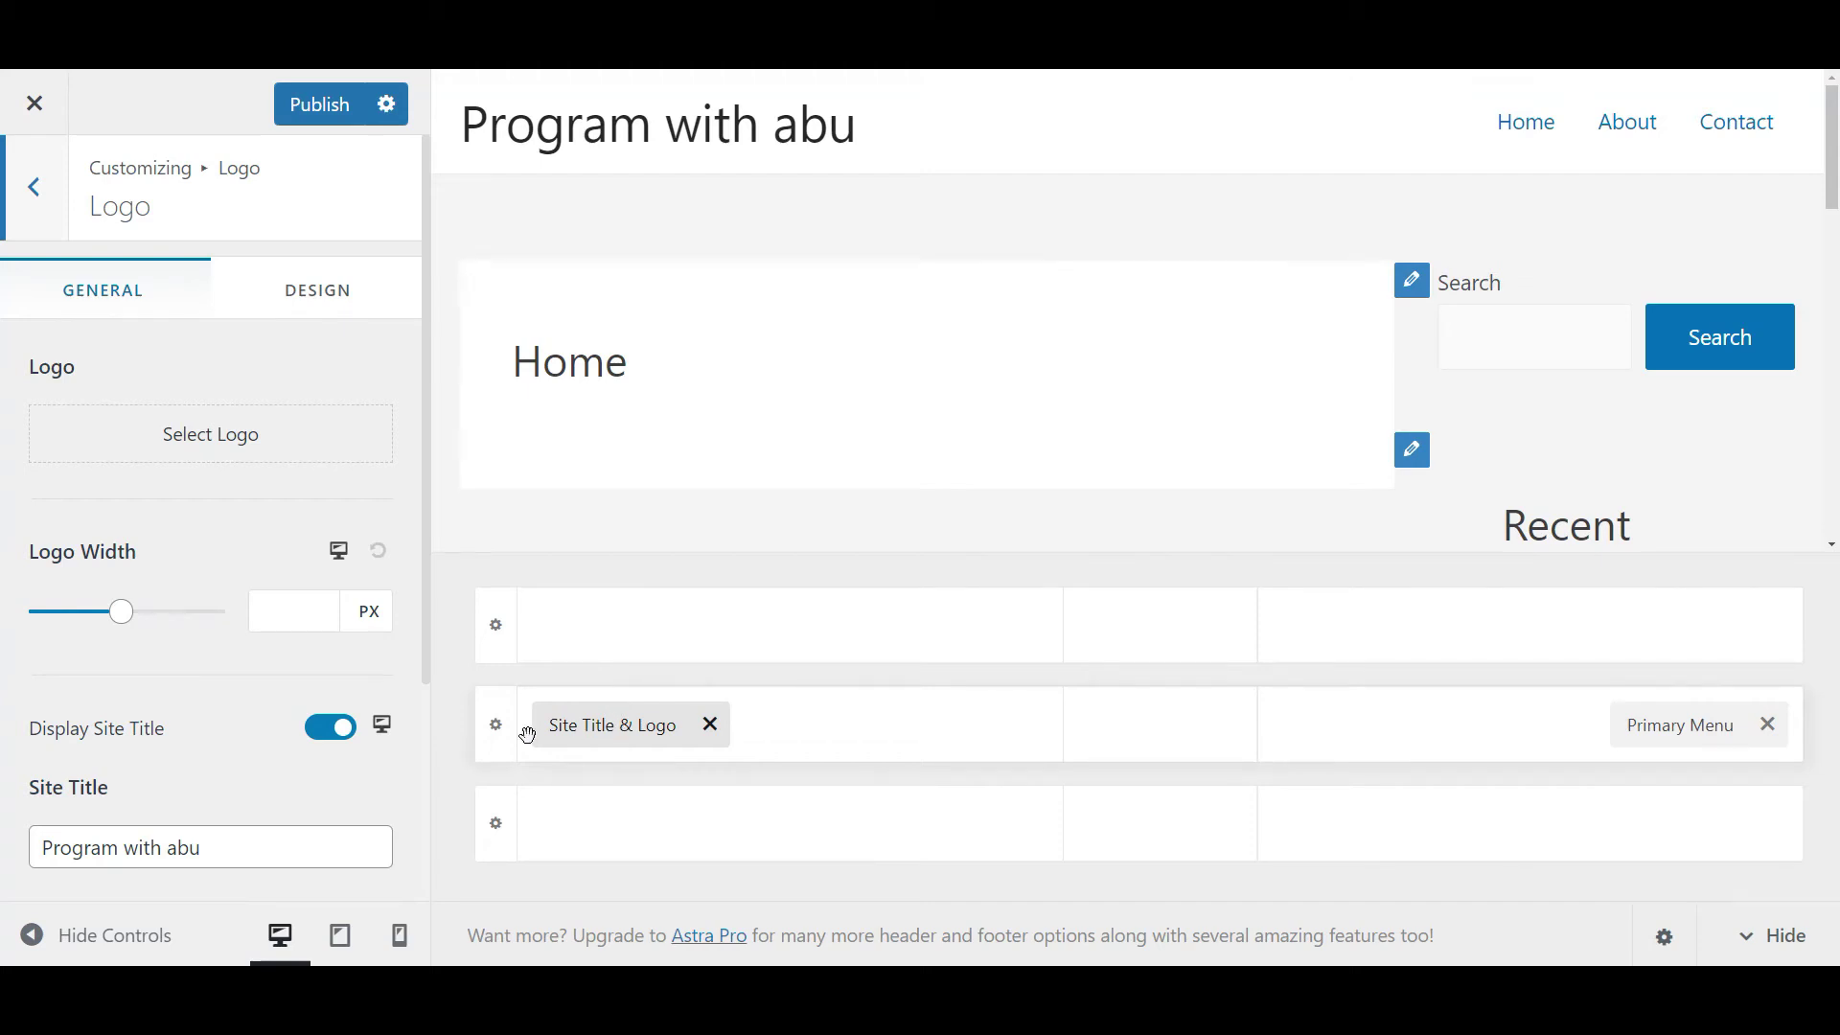
Open the Primary Header row settings, then move Primary Menu to the row's centre section and Site Title & Logo to its right section.
left_click(495, 743)
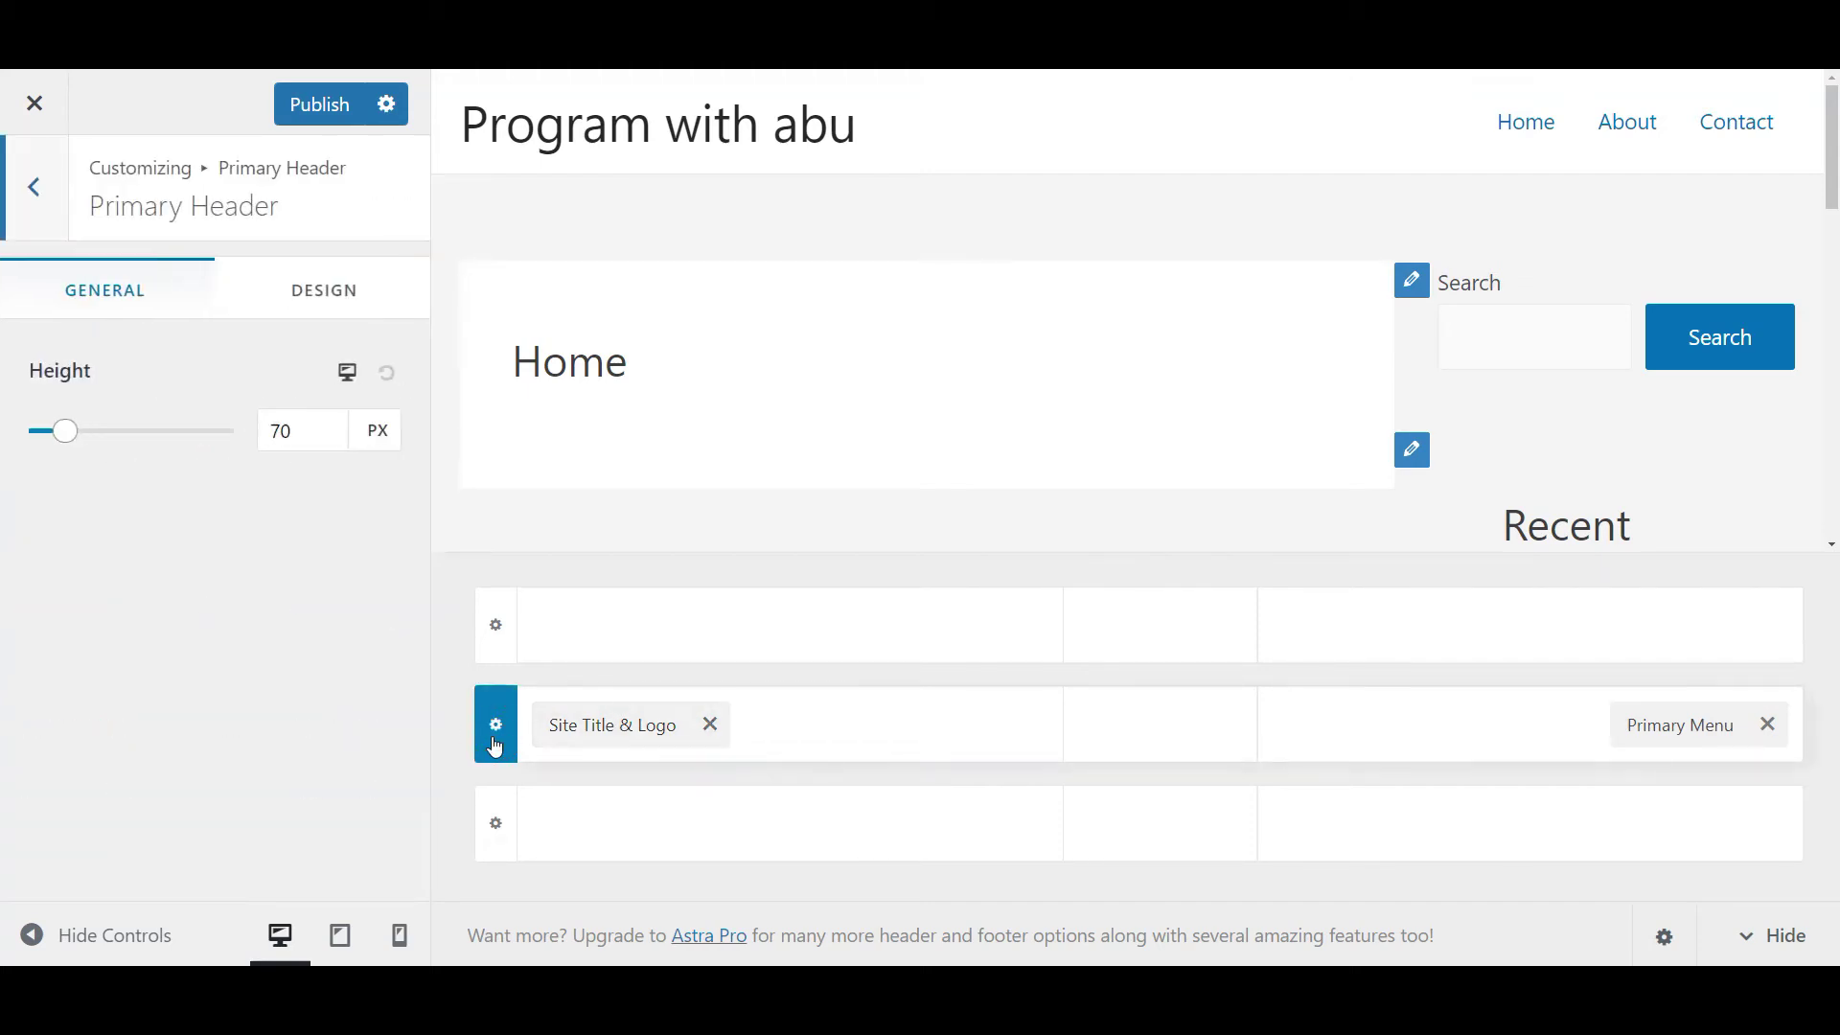
mouse_move(781, 733)
mouse_move(1158, 743)
mouse_move(1540, 733)
left_click_drag(1722, 730, 1185, 777)
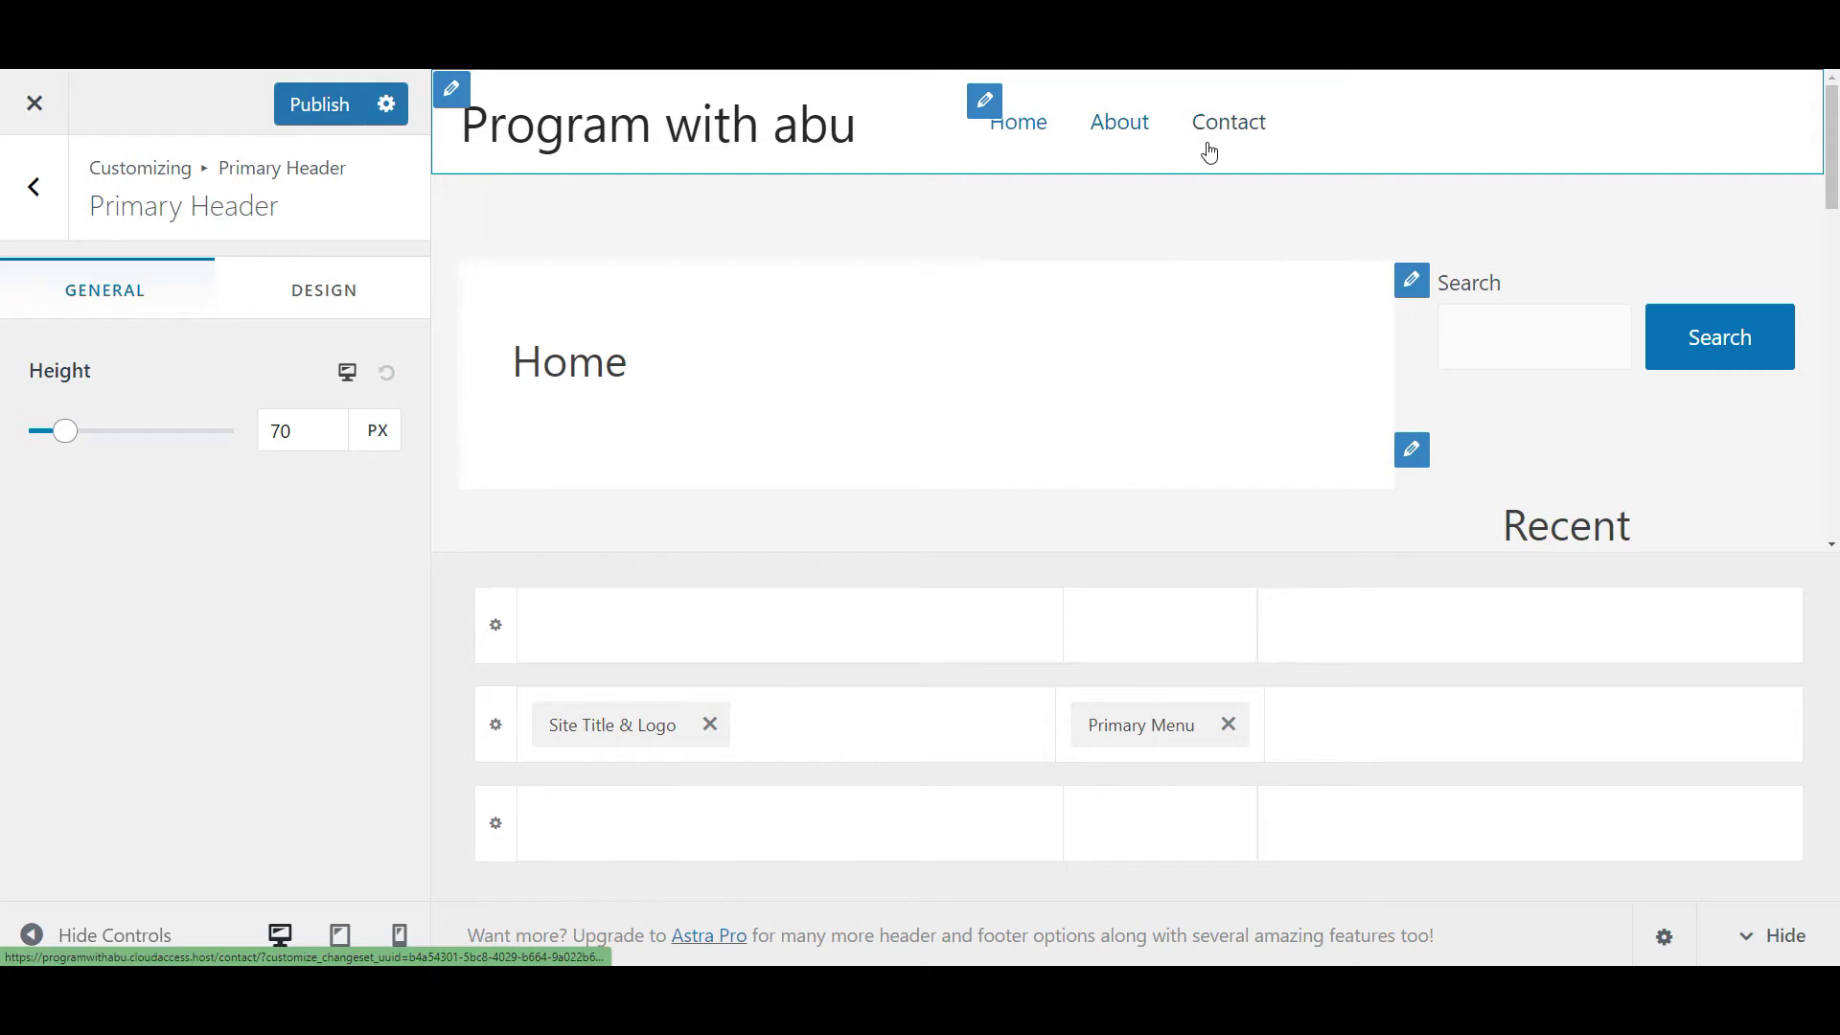
left_click_drag(616, 731, 1486, 771)
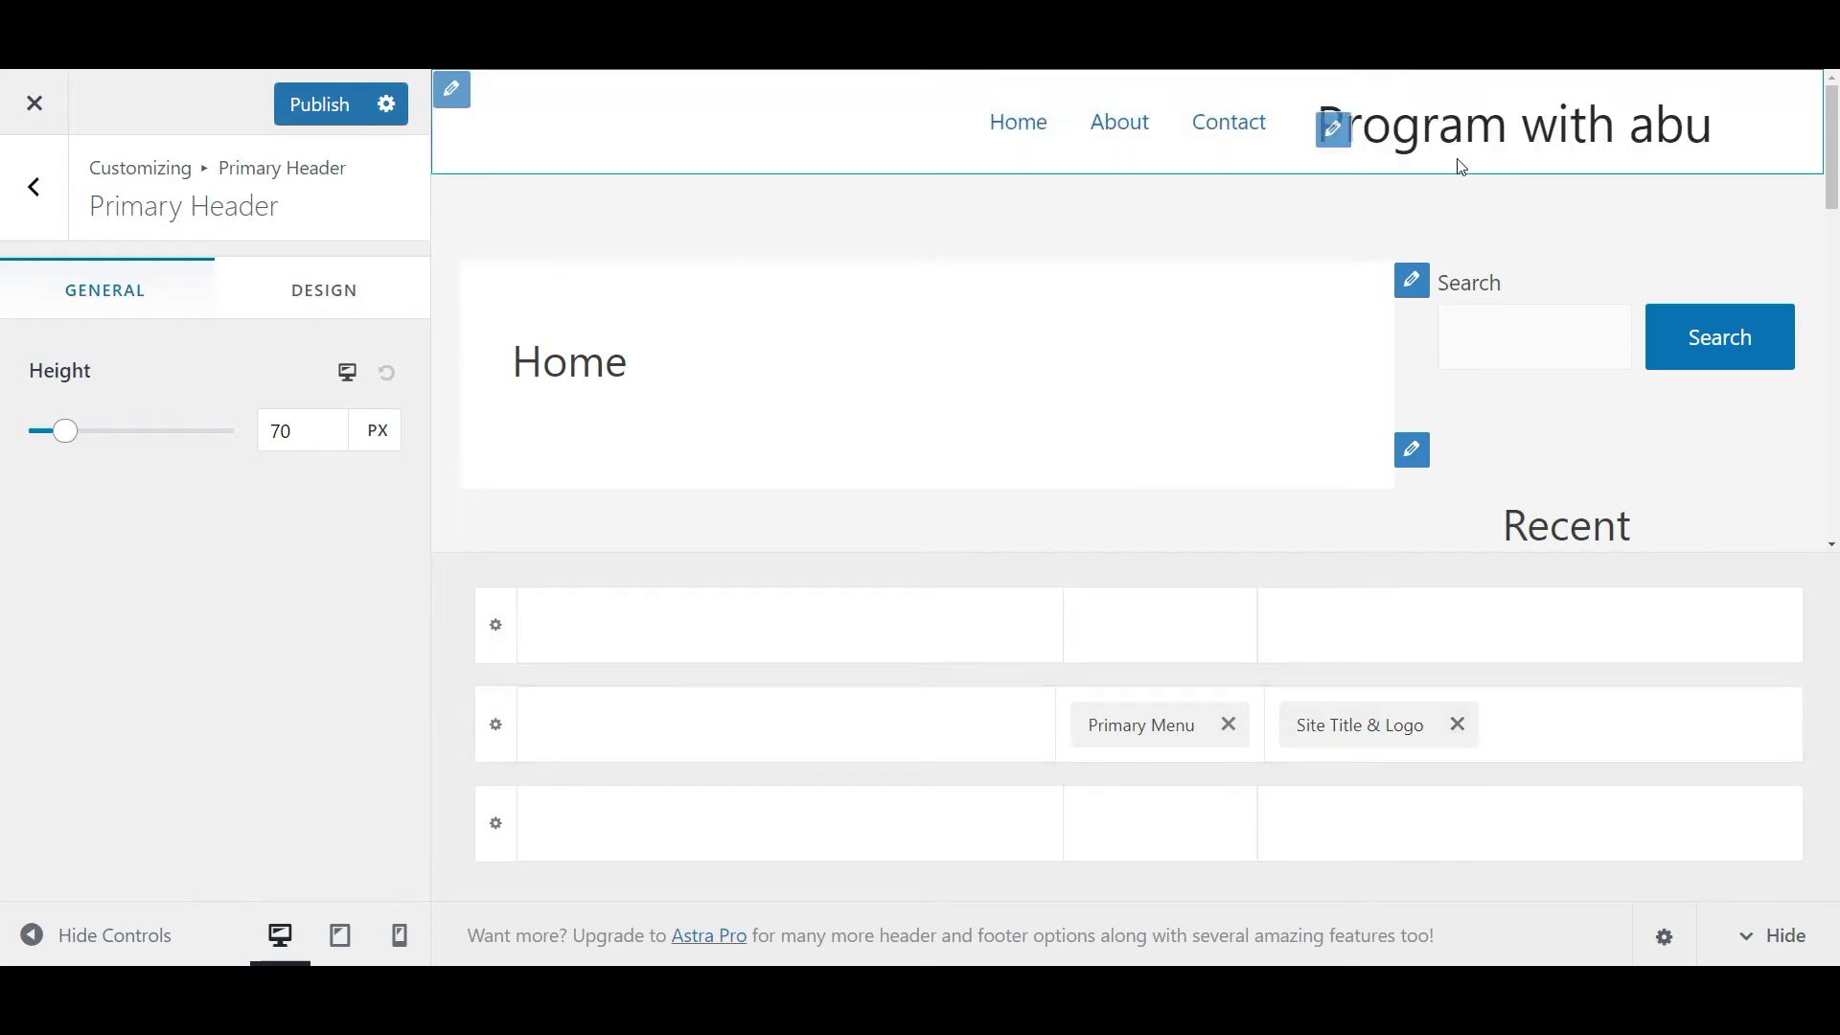
Move Site Title & Logo to the Primary Header row's left section, and try a row height of 0 px before resetting it.
left_click_drag(1385, 715, 662, 772)
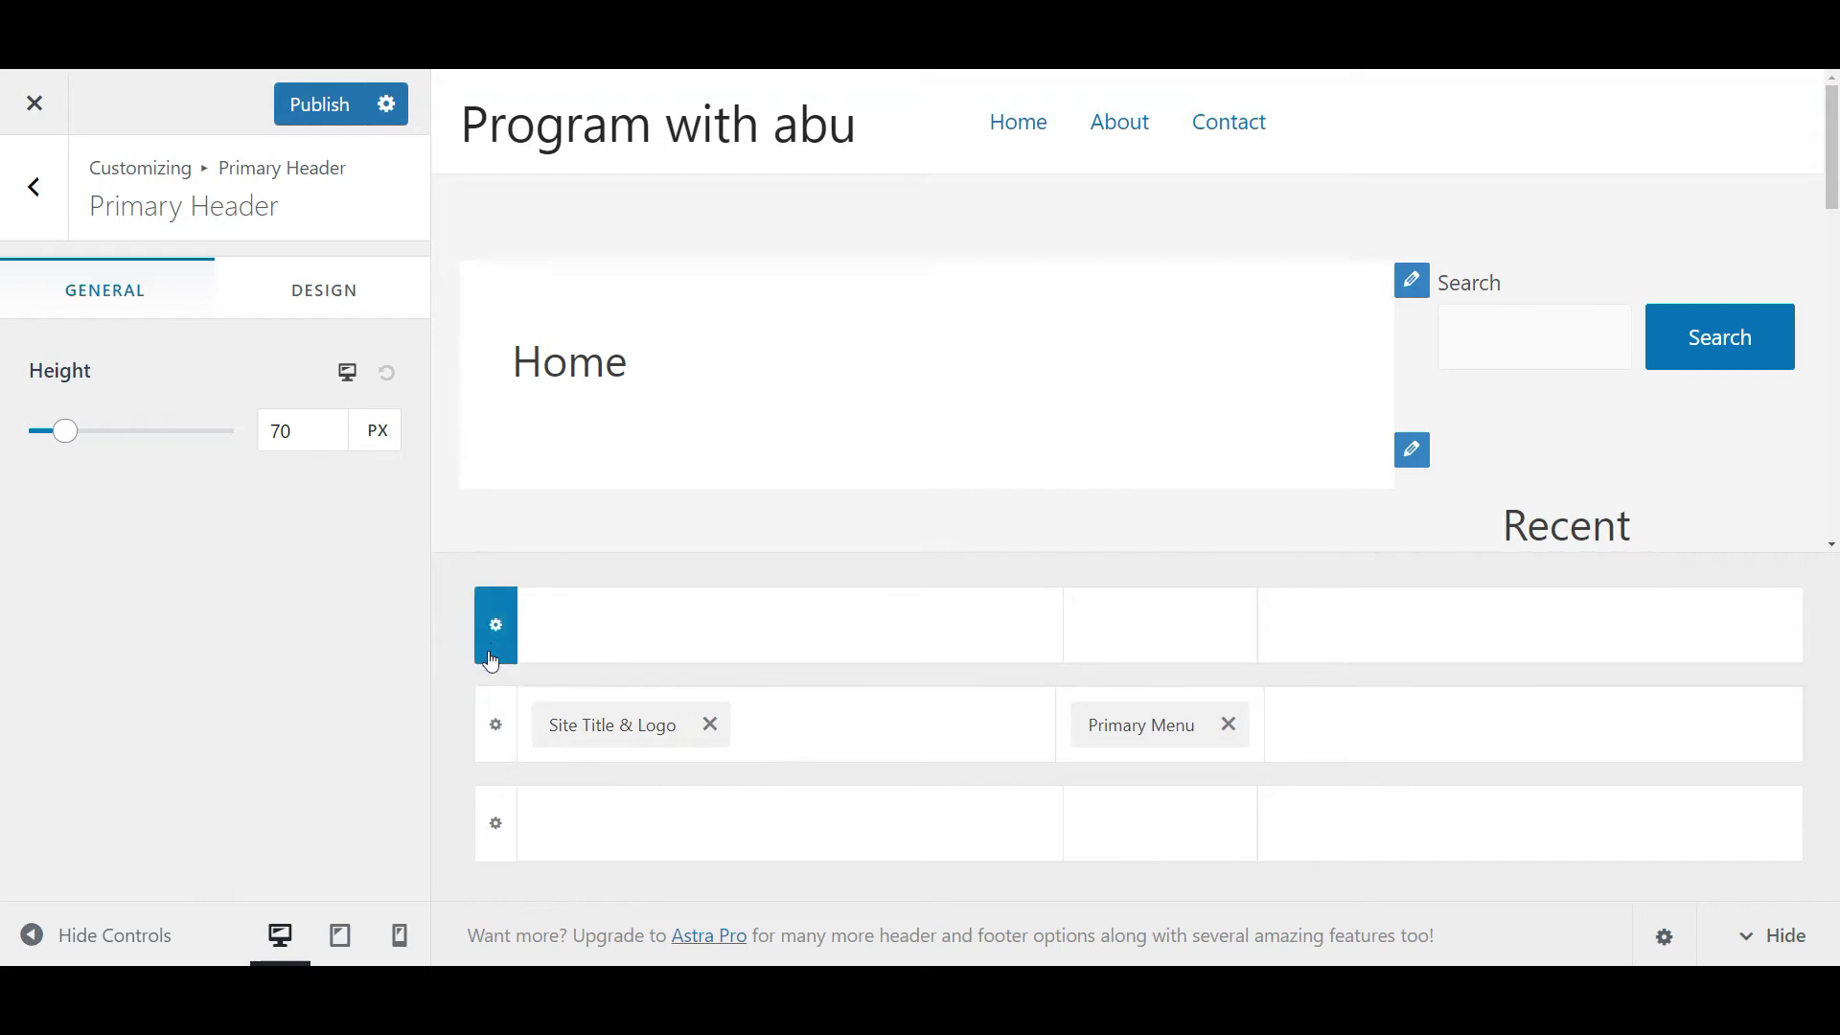
left_click(494, 727)
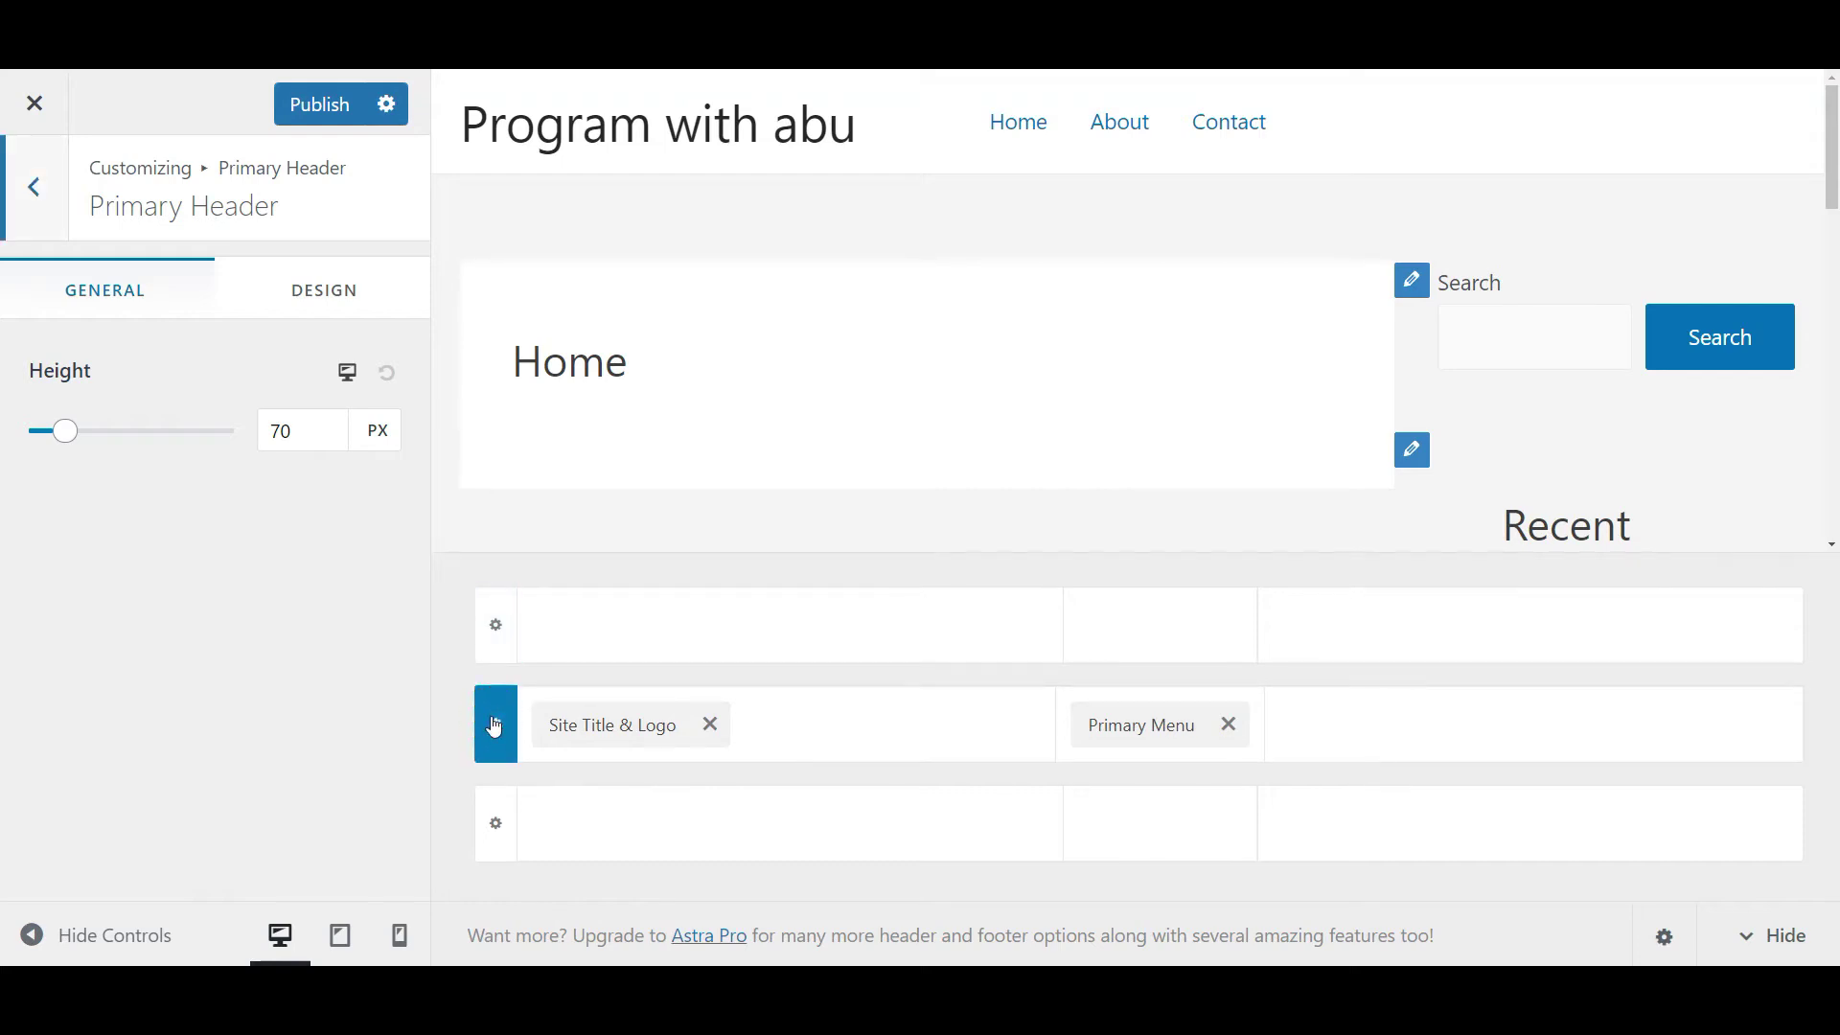
left_click(499, 733)
left_click_drag(65, 430, 9, 445)
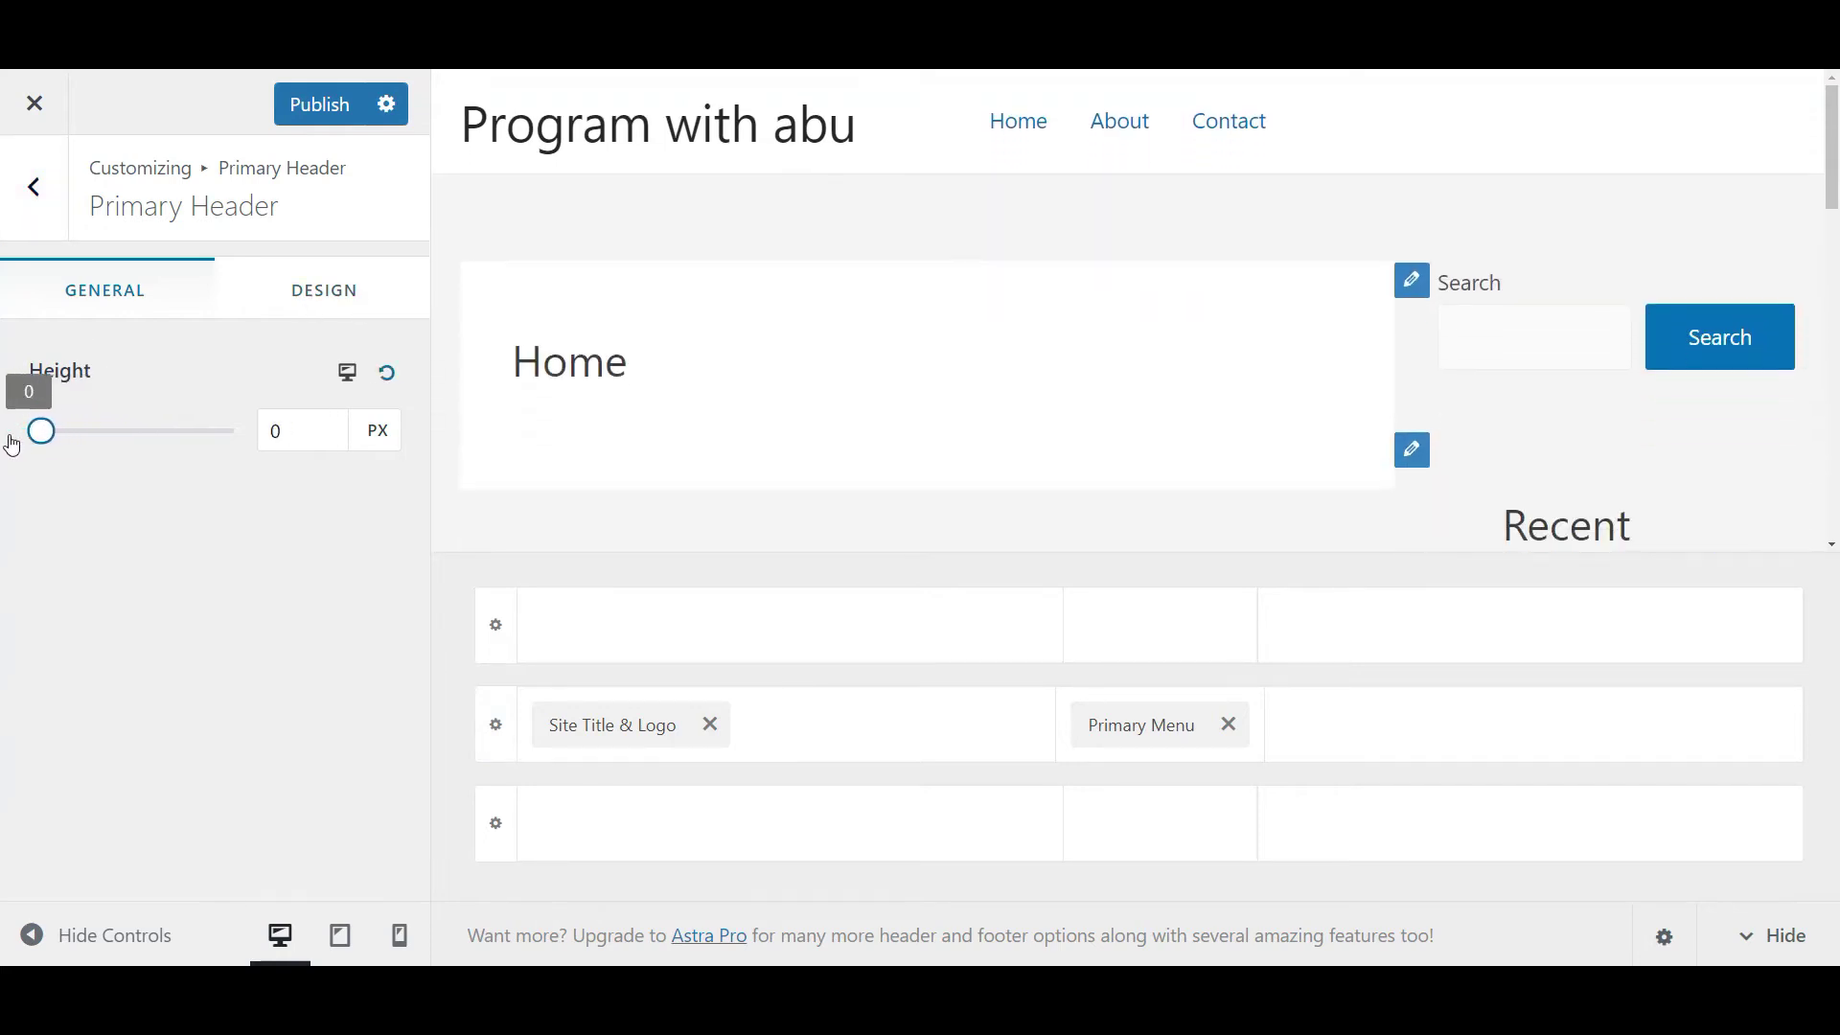
left_click(391, 379)
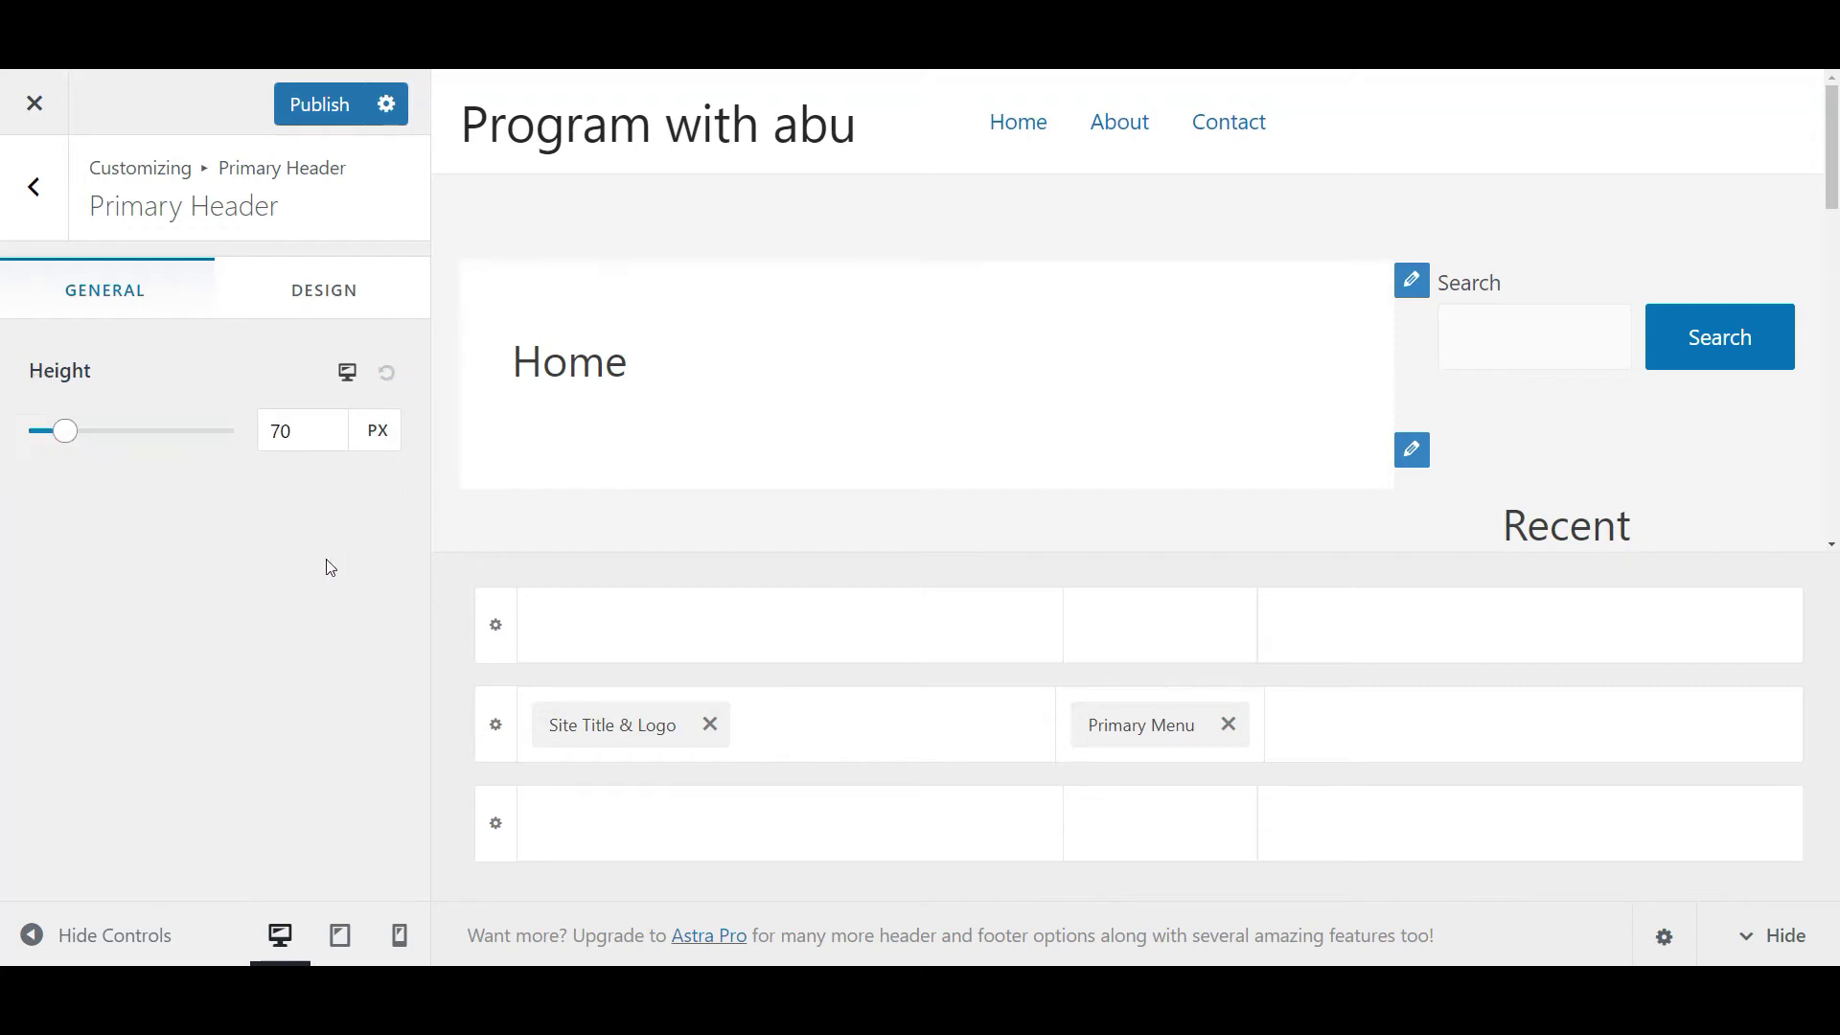
Try red and blue shades for the Primary Header row's bottom border color, and reset the color to its default.
left_click(340, 299)
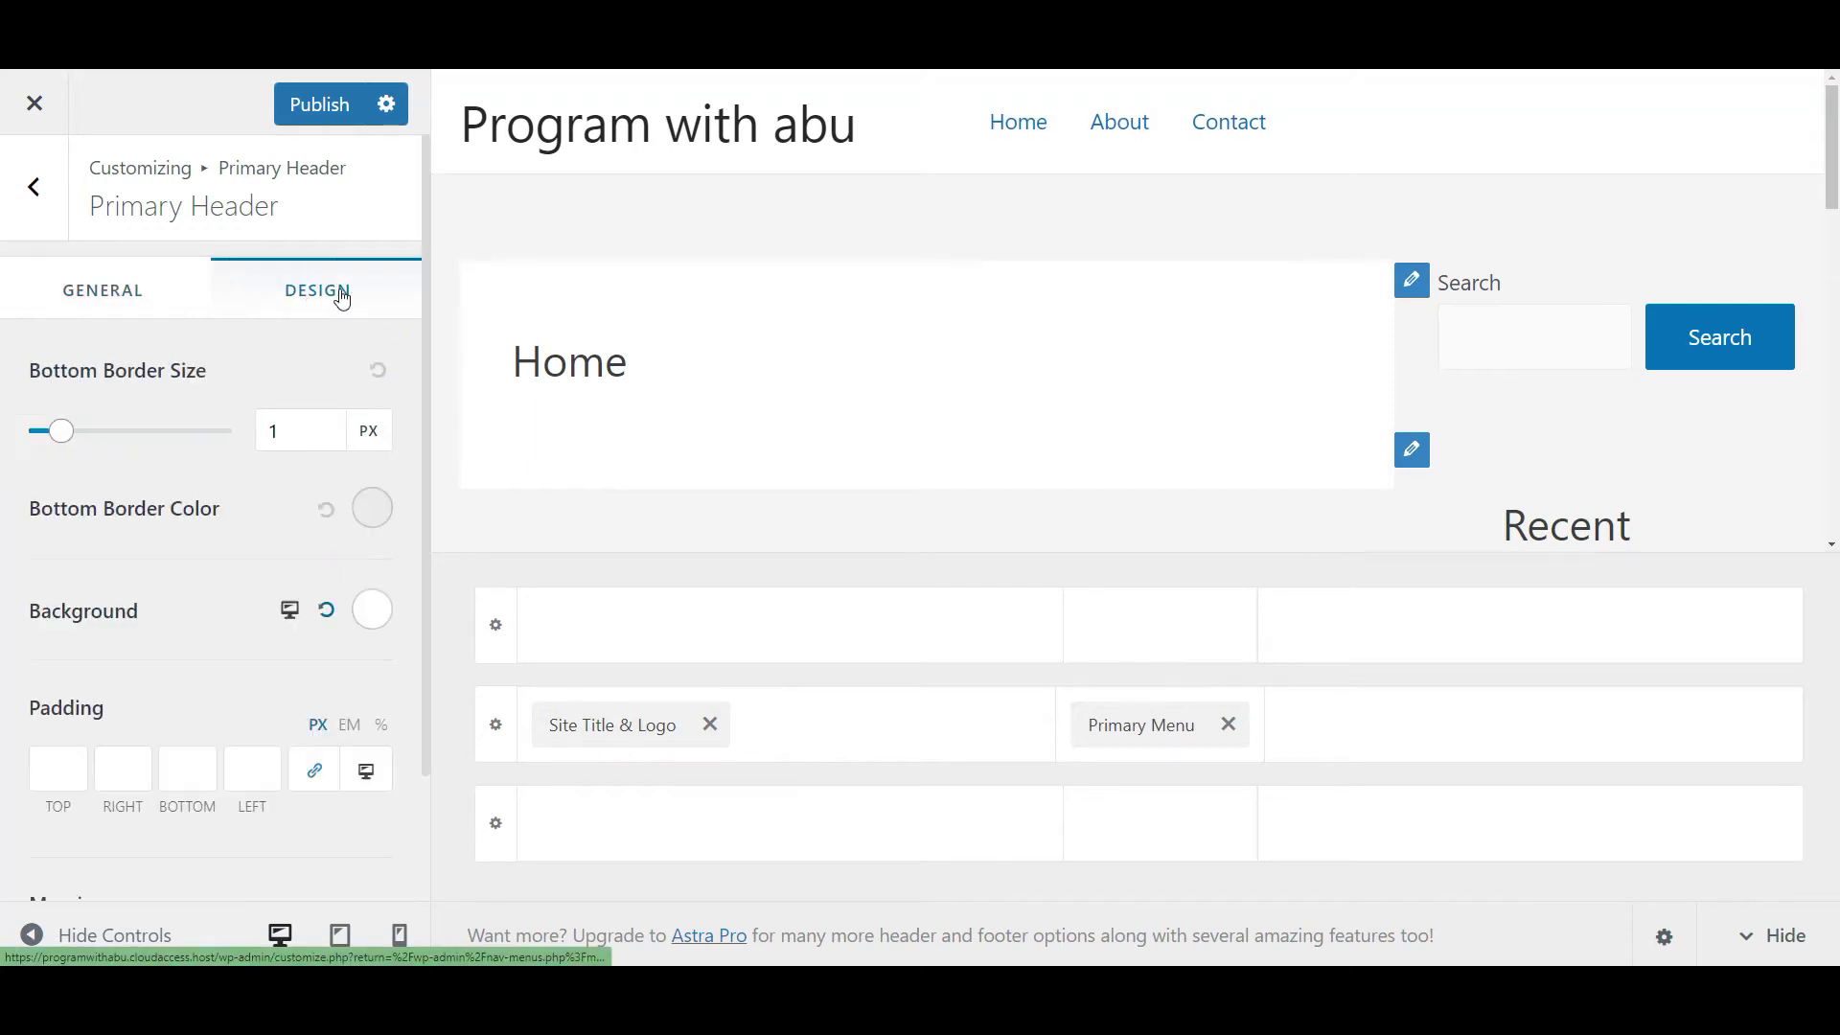
scroll(199, 474, "down", 1)
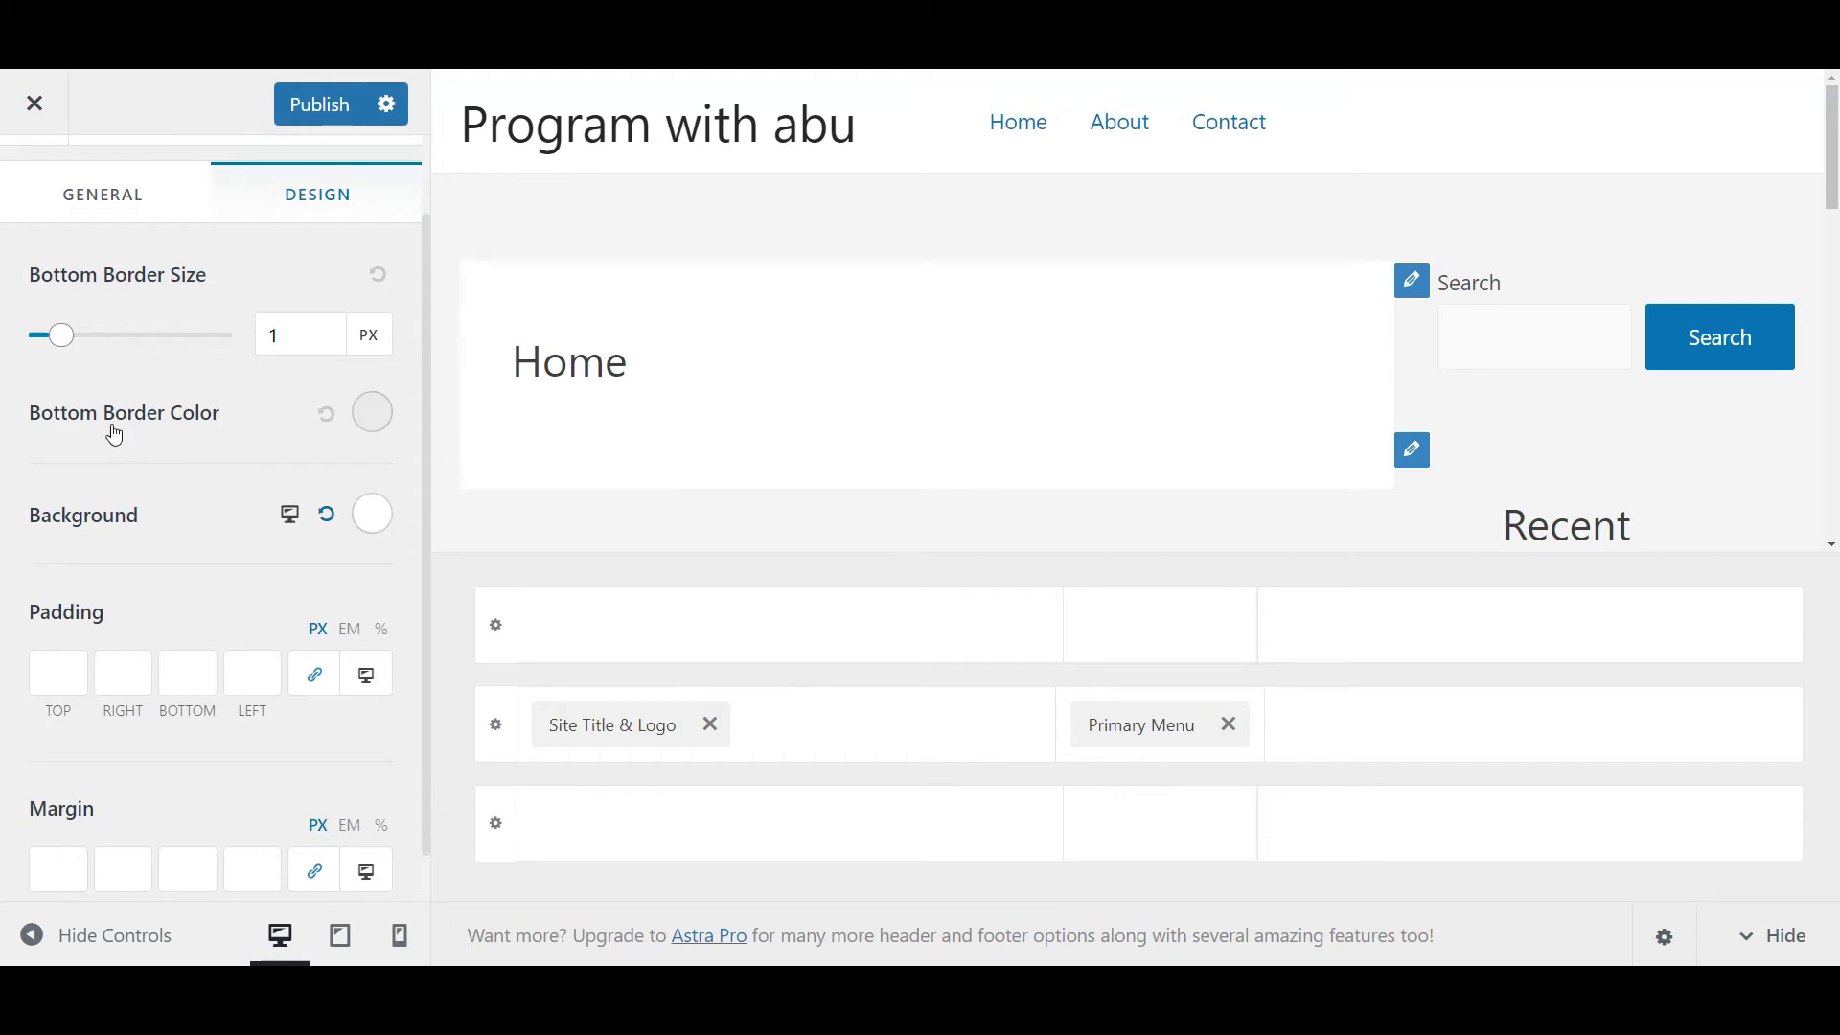
left_click(376, 417)
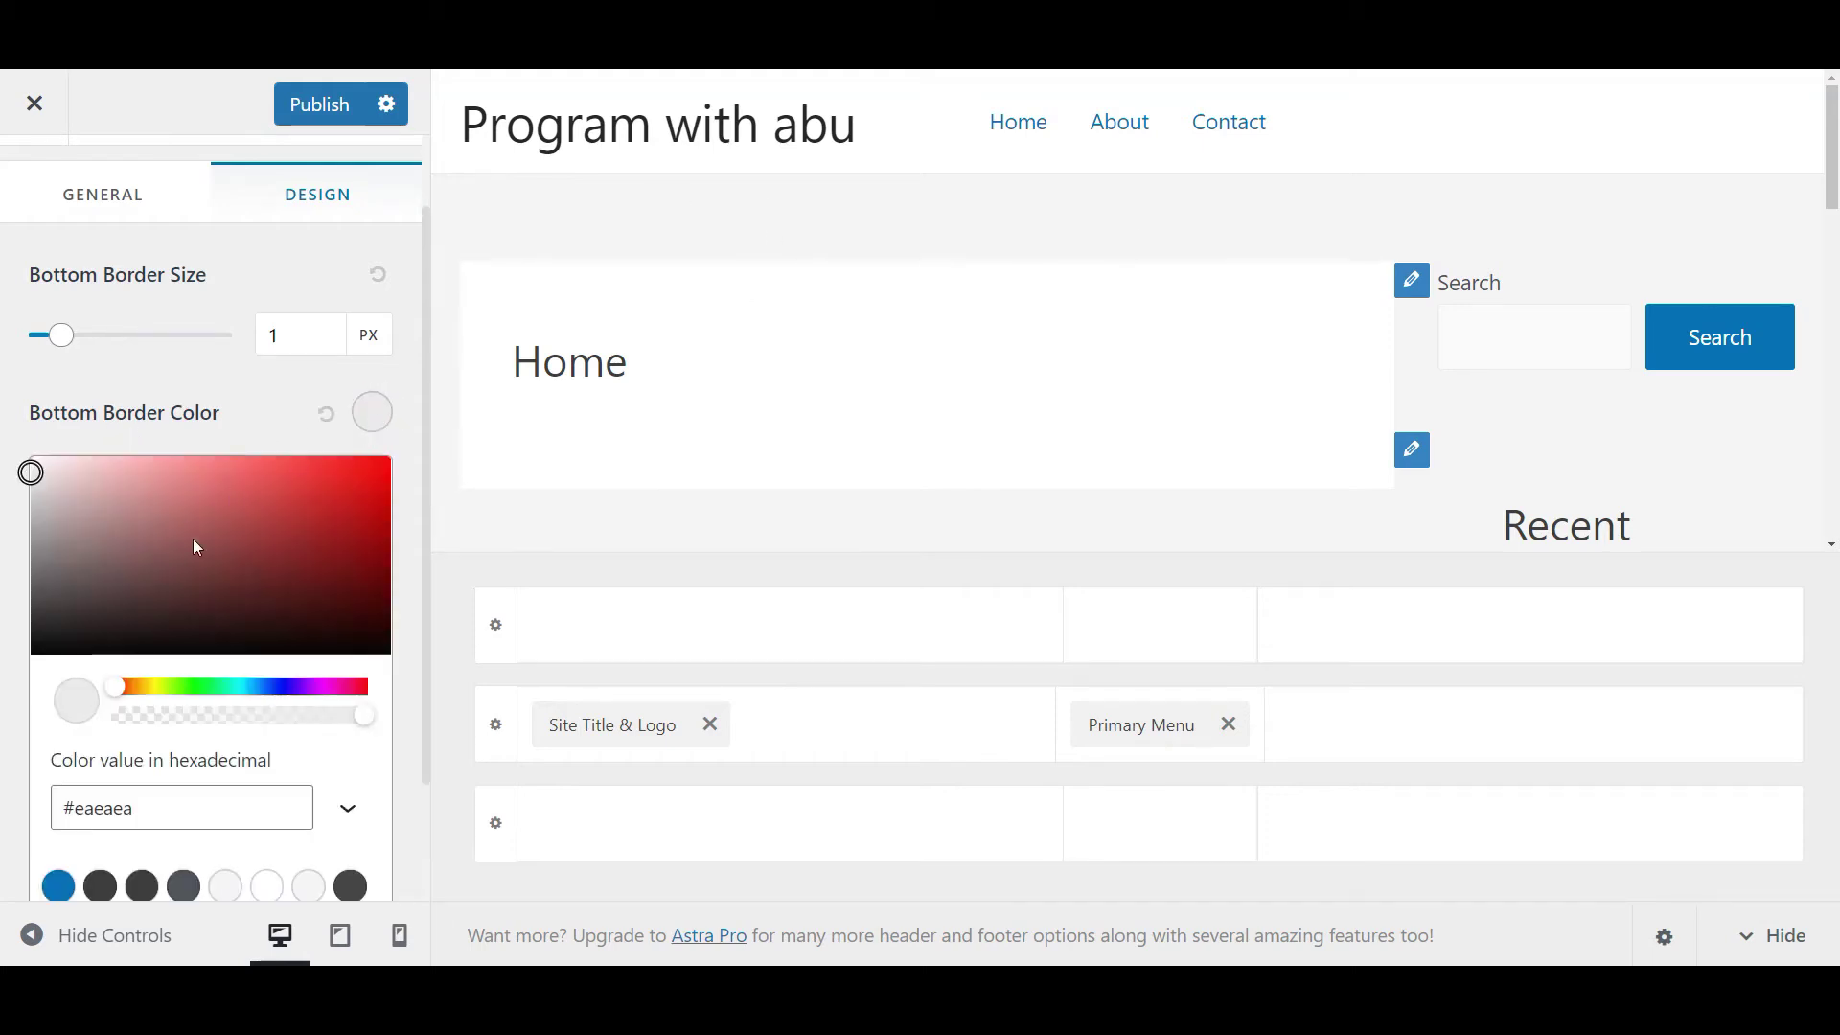
left_click(339, 489)
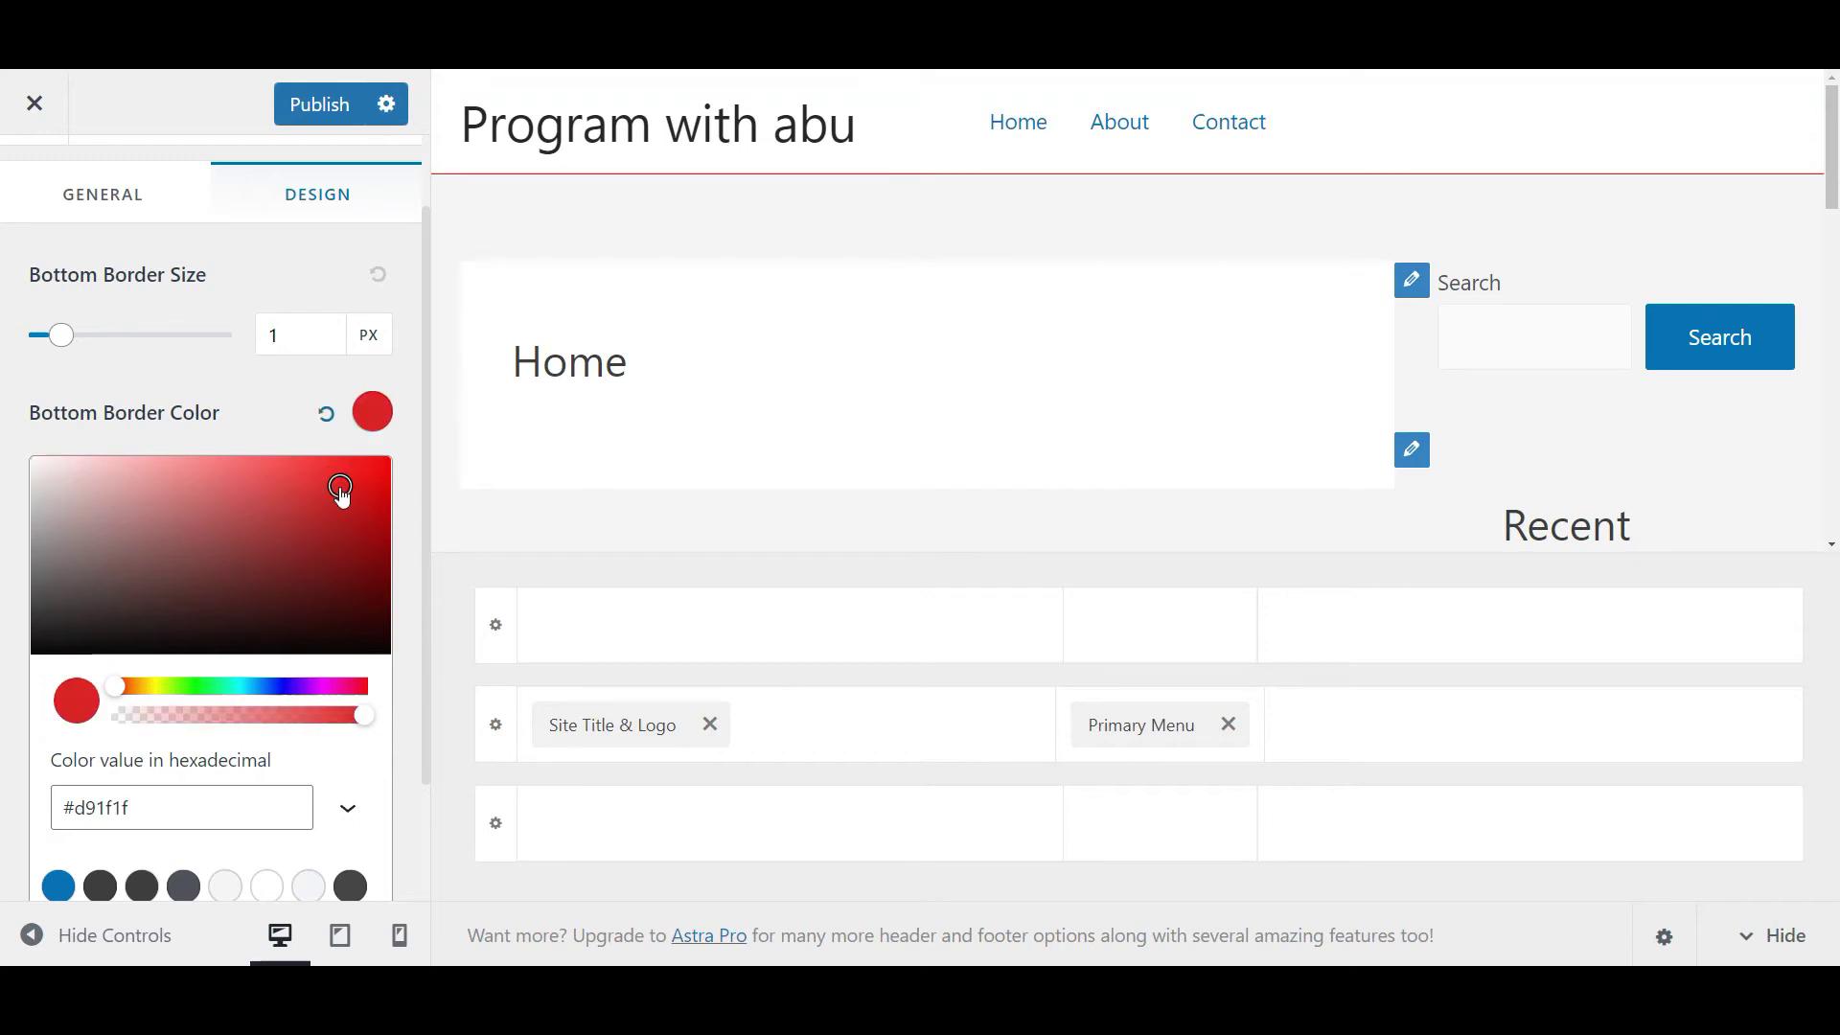
left_click(355, 540)
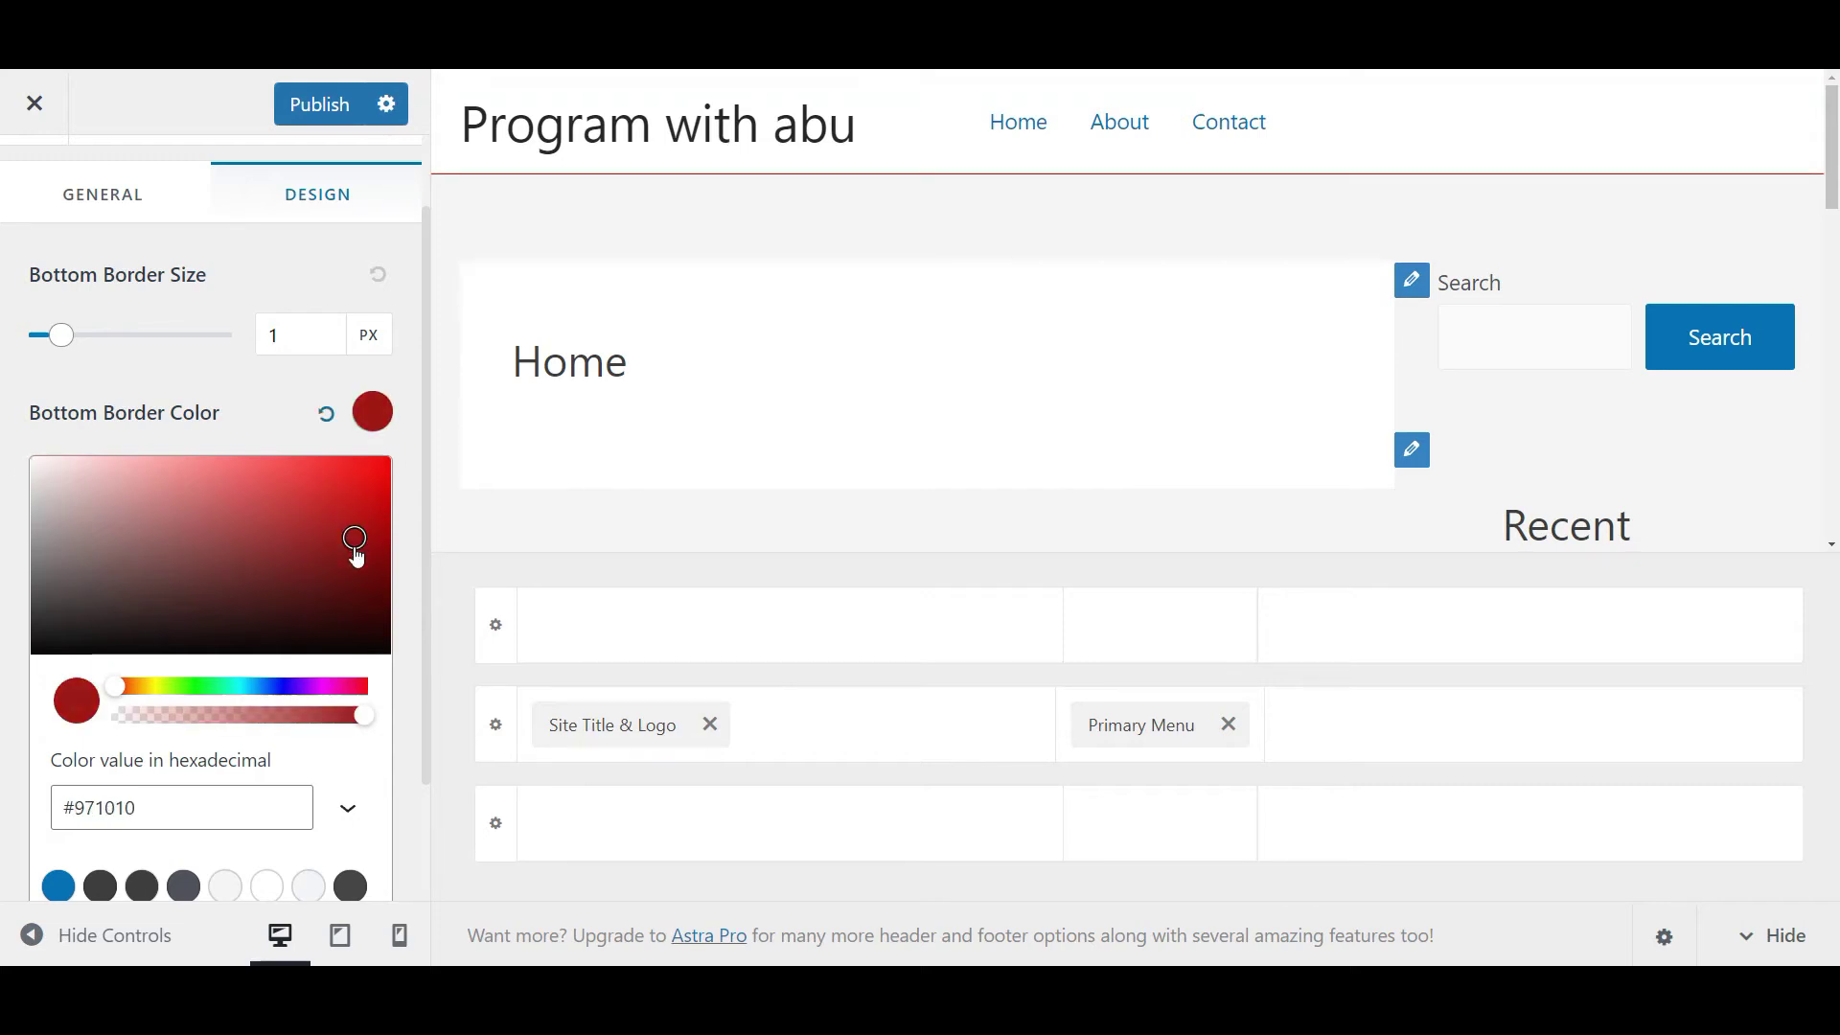
left_click(197, 617)
left_click(284, 686)
left_click(361, 485)
left_click(259, 534)
left_click(215, 495)
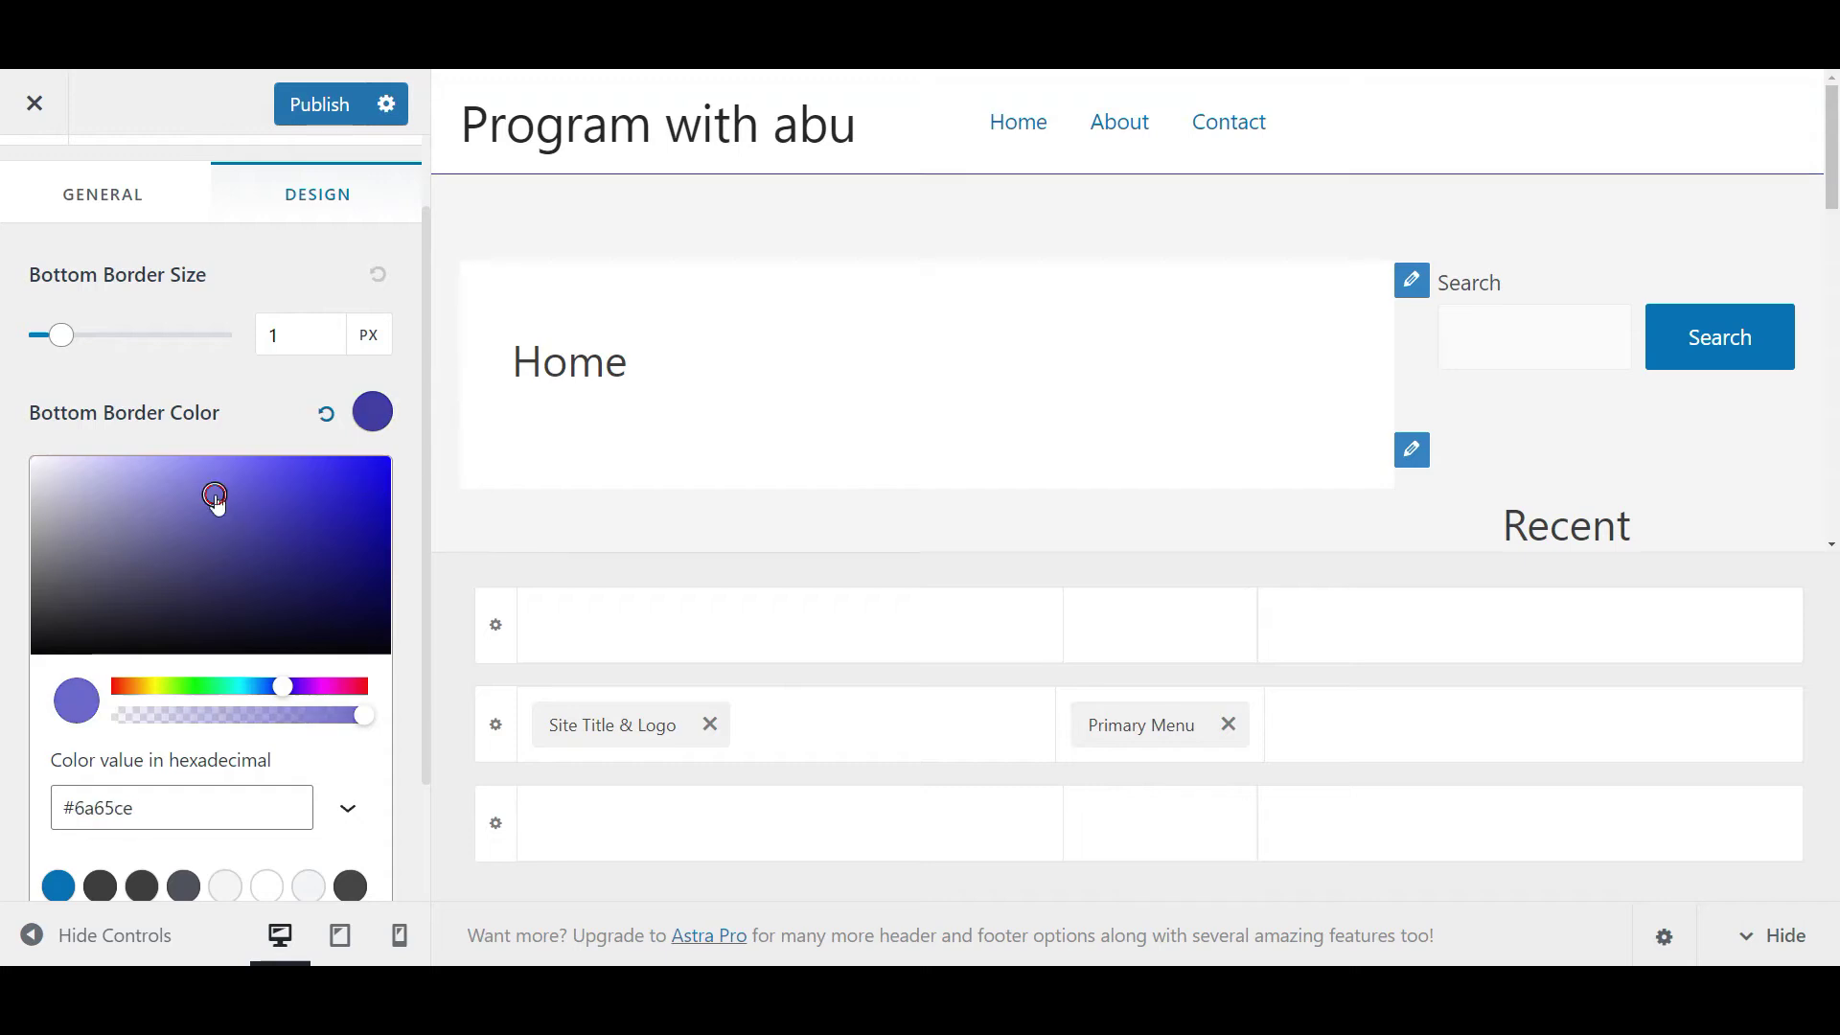
left_click(325, 566)
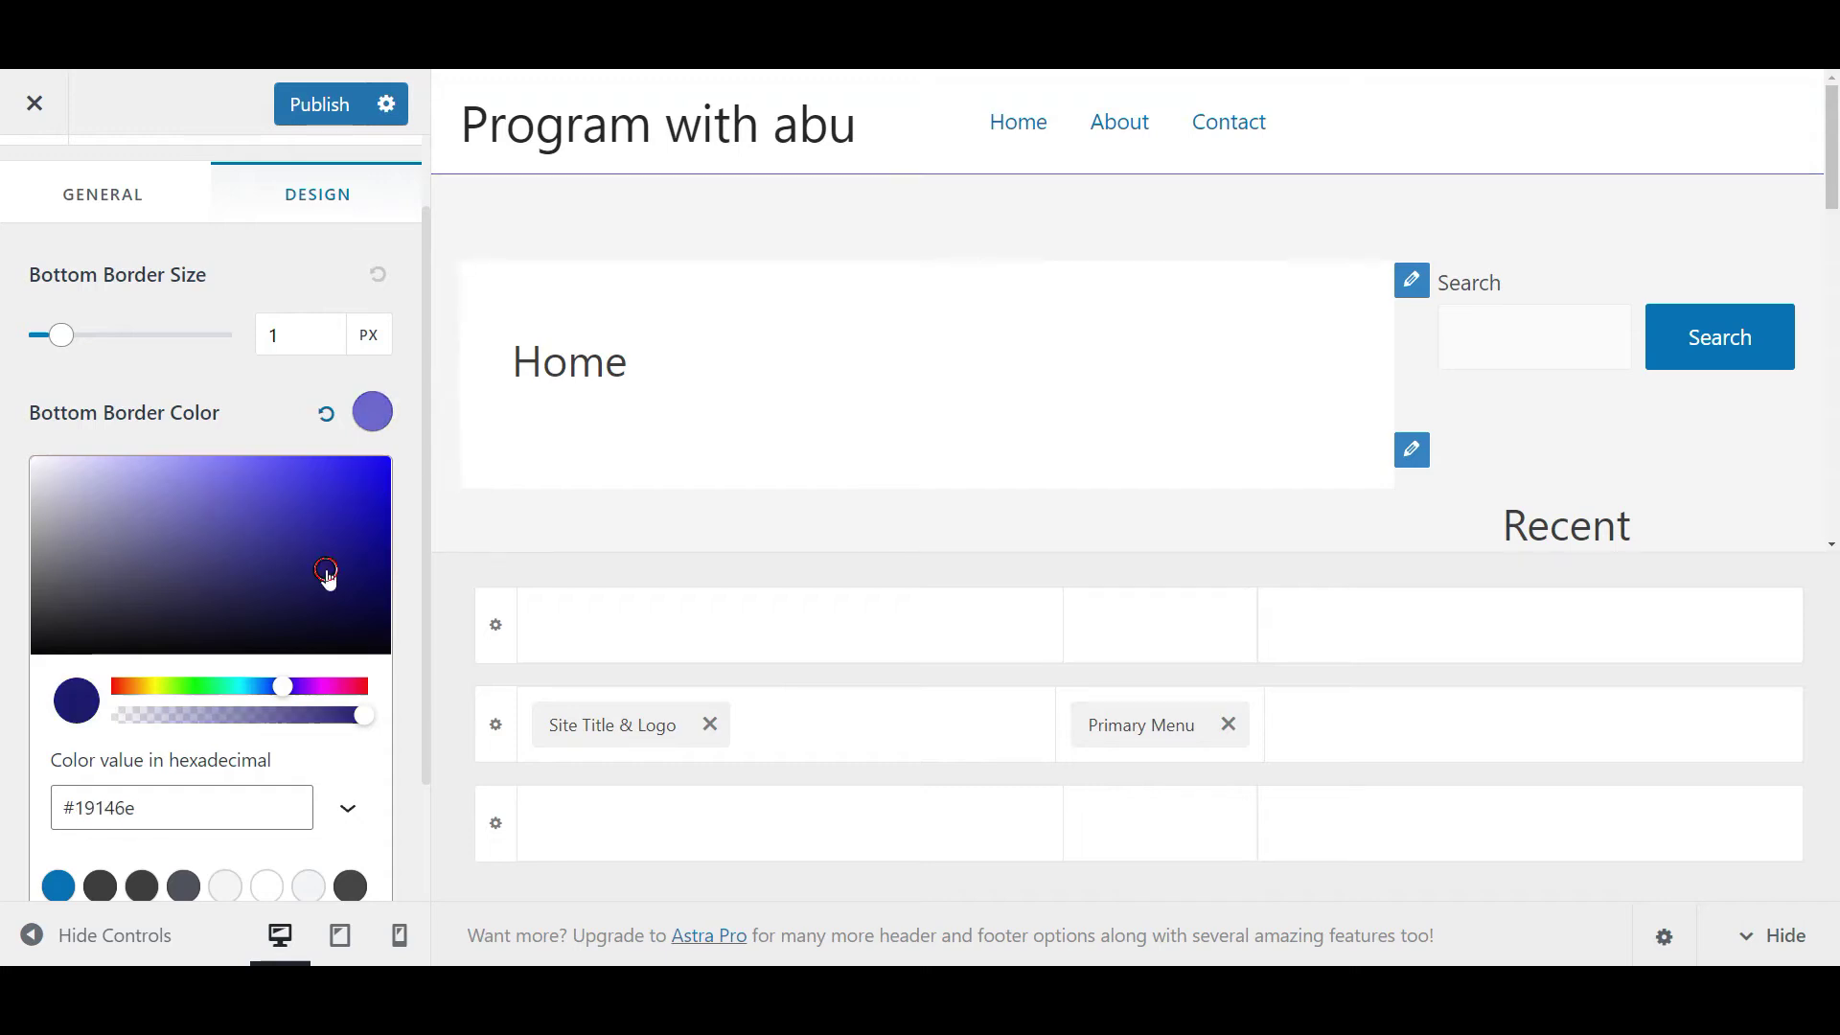
left_click(300, 508)
left_click(253, 484)
left_click(326, 546)
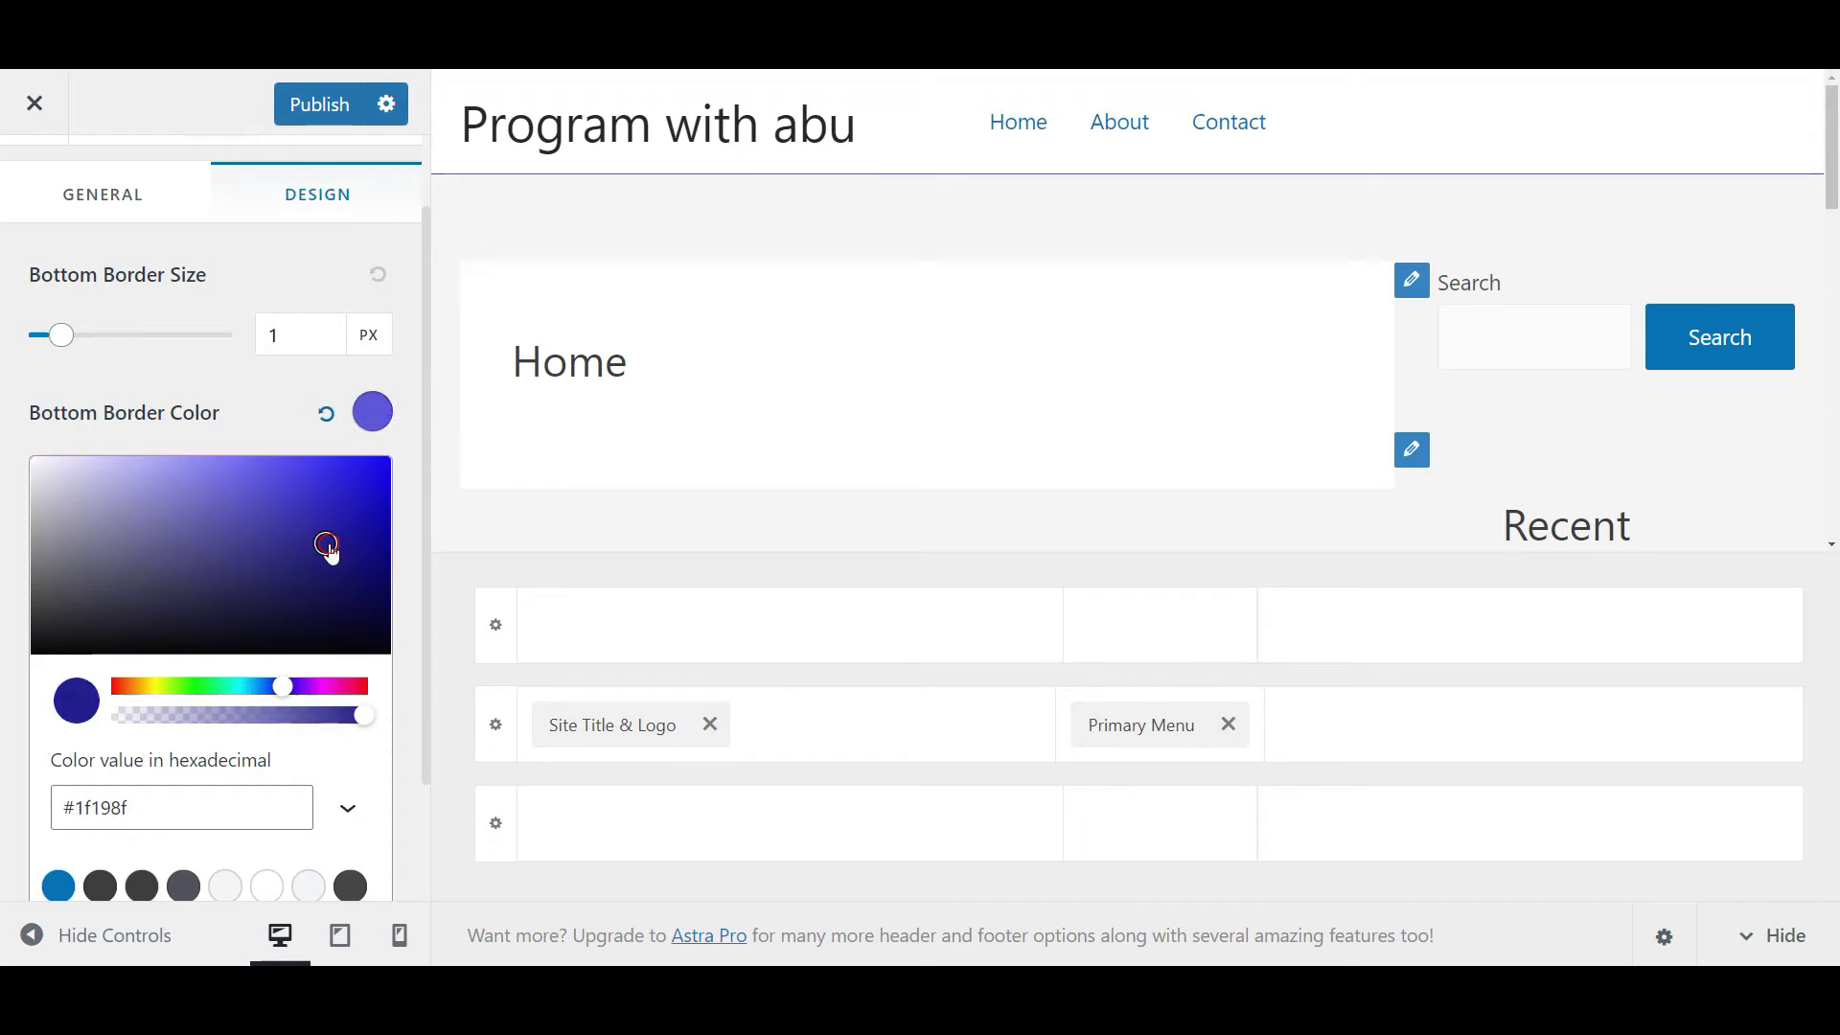
left_click(327, 415)
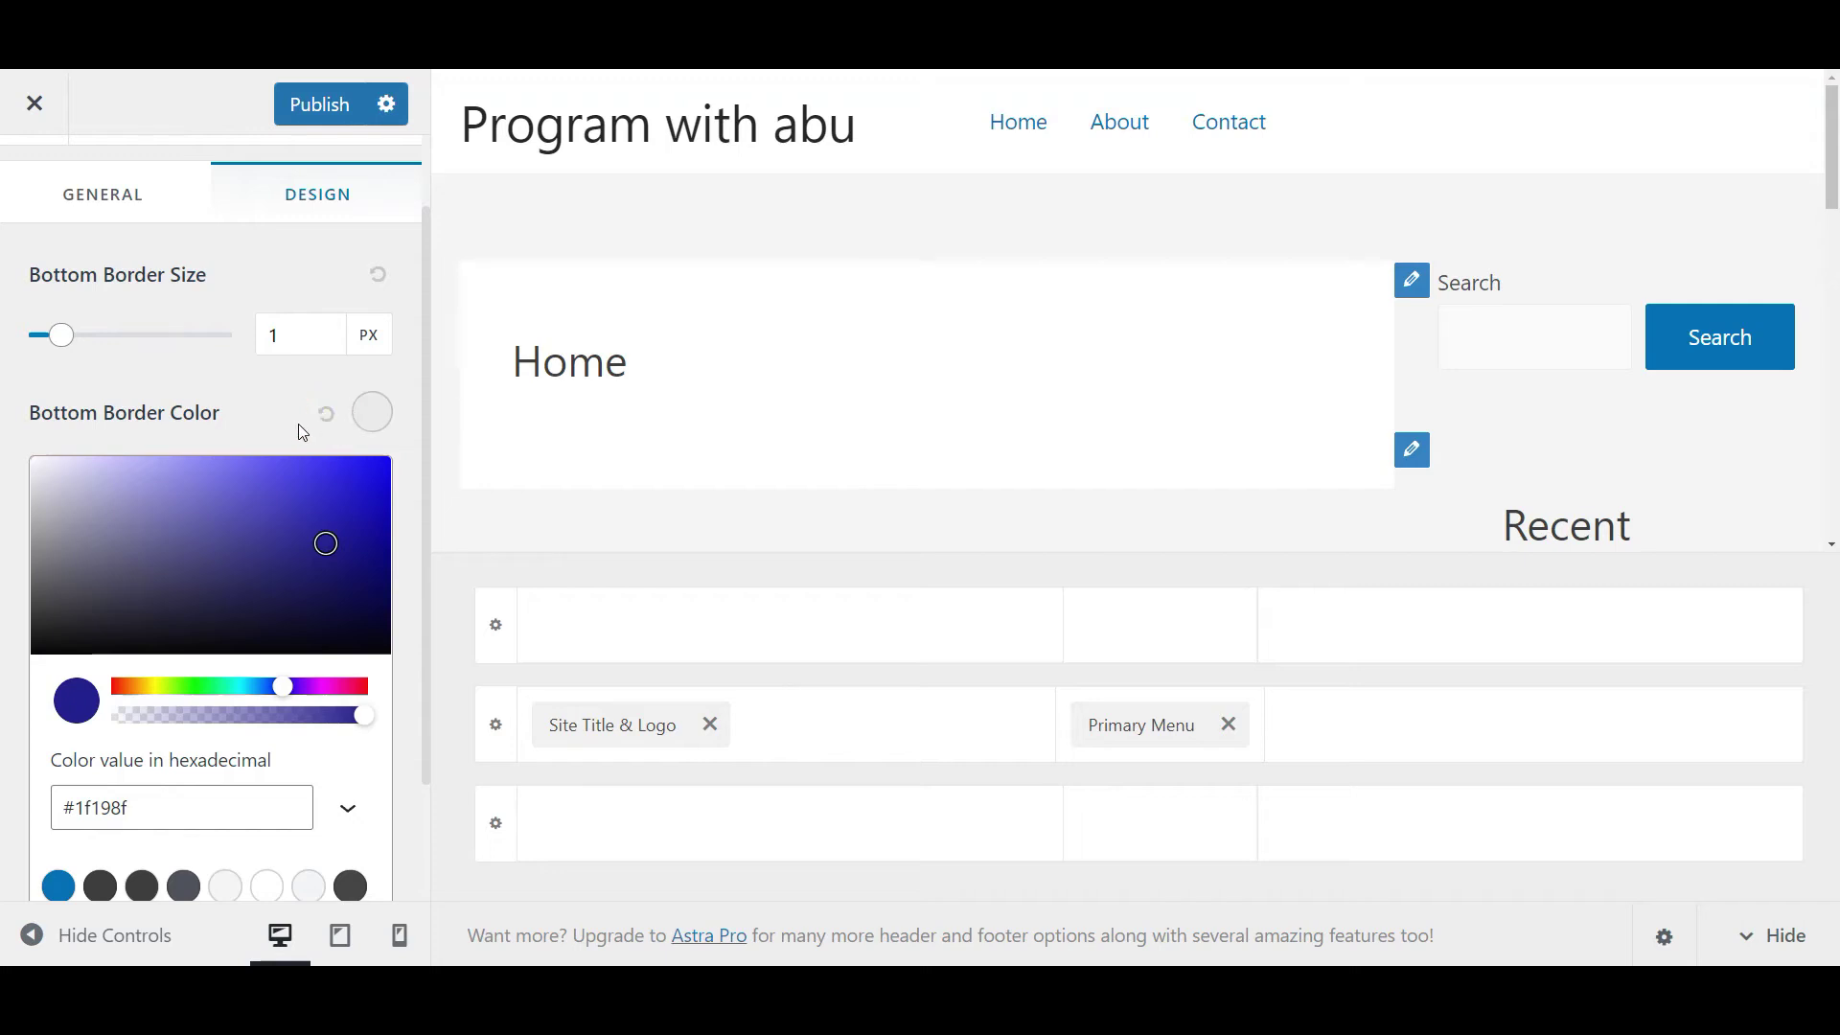
left_click(264, 429)
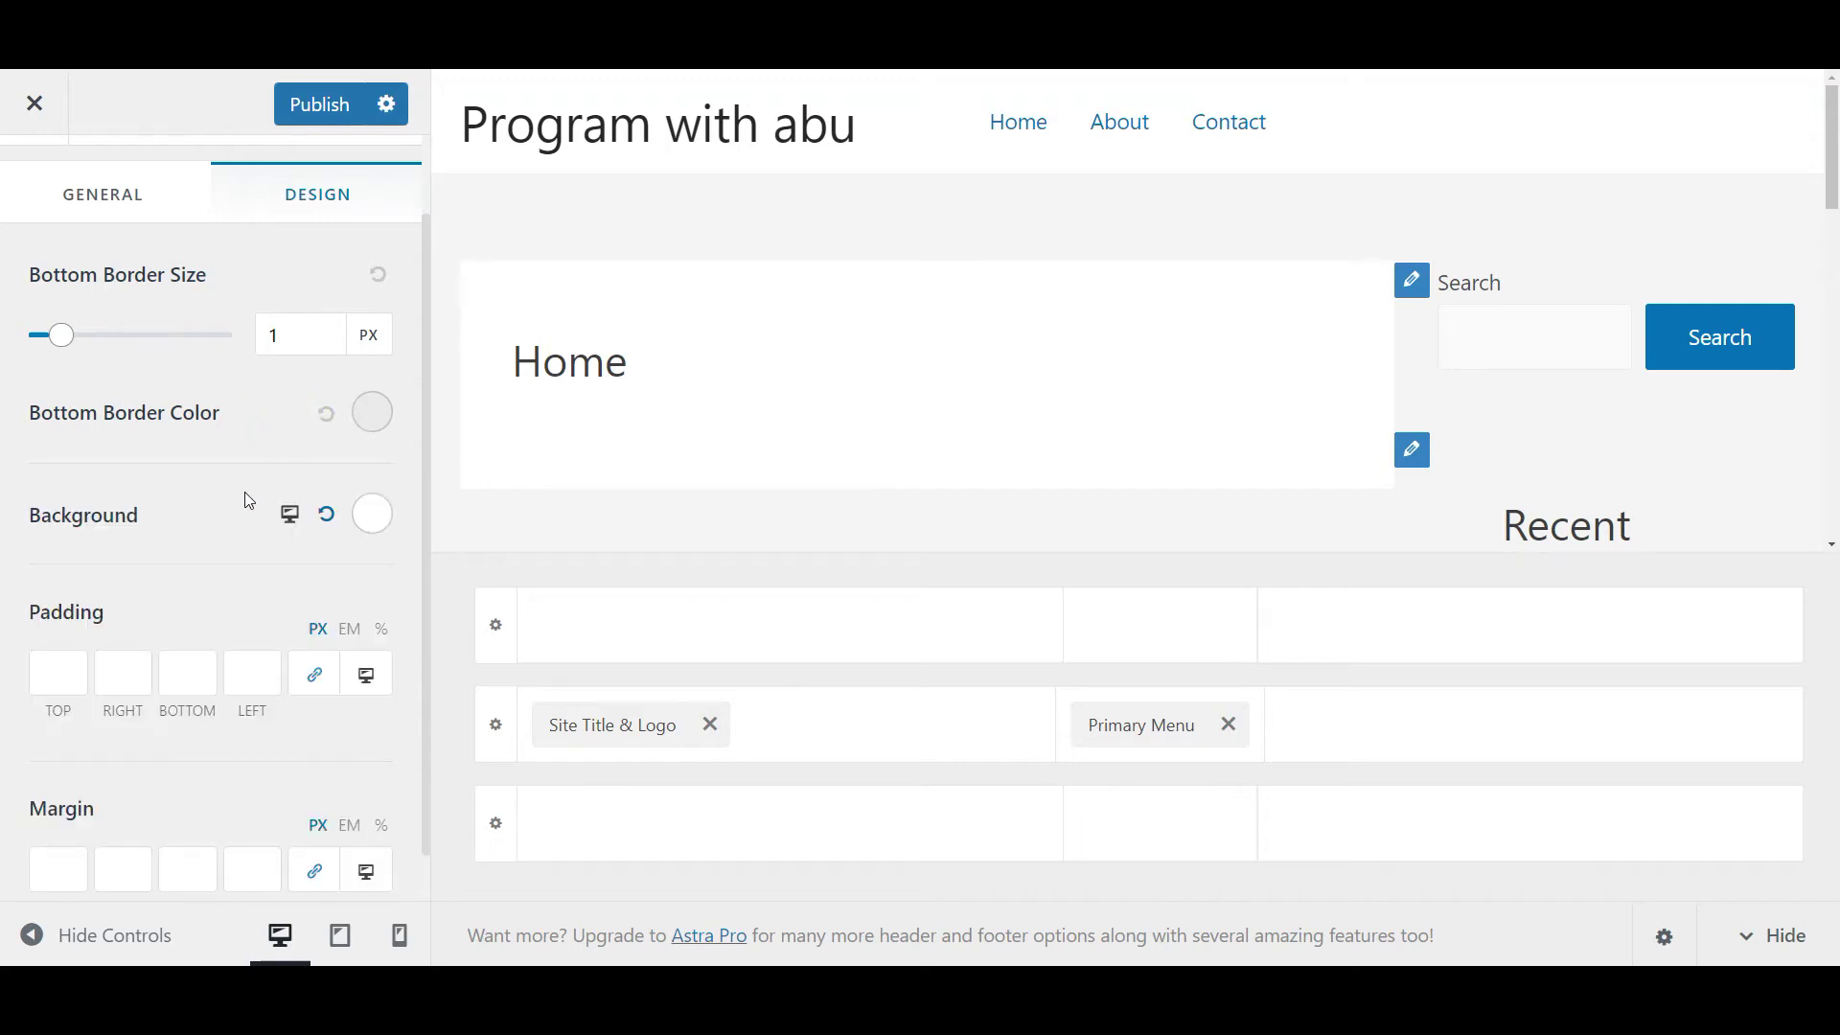
Try red and pale pink background colors for the Primary Header row, reset the background, and look over its spacing options.
left_click(378, 529)
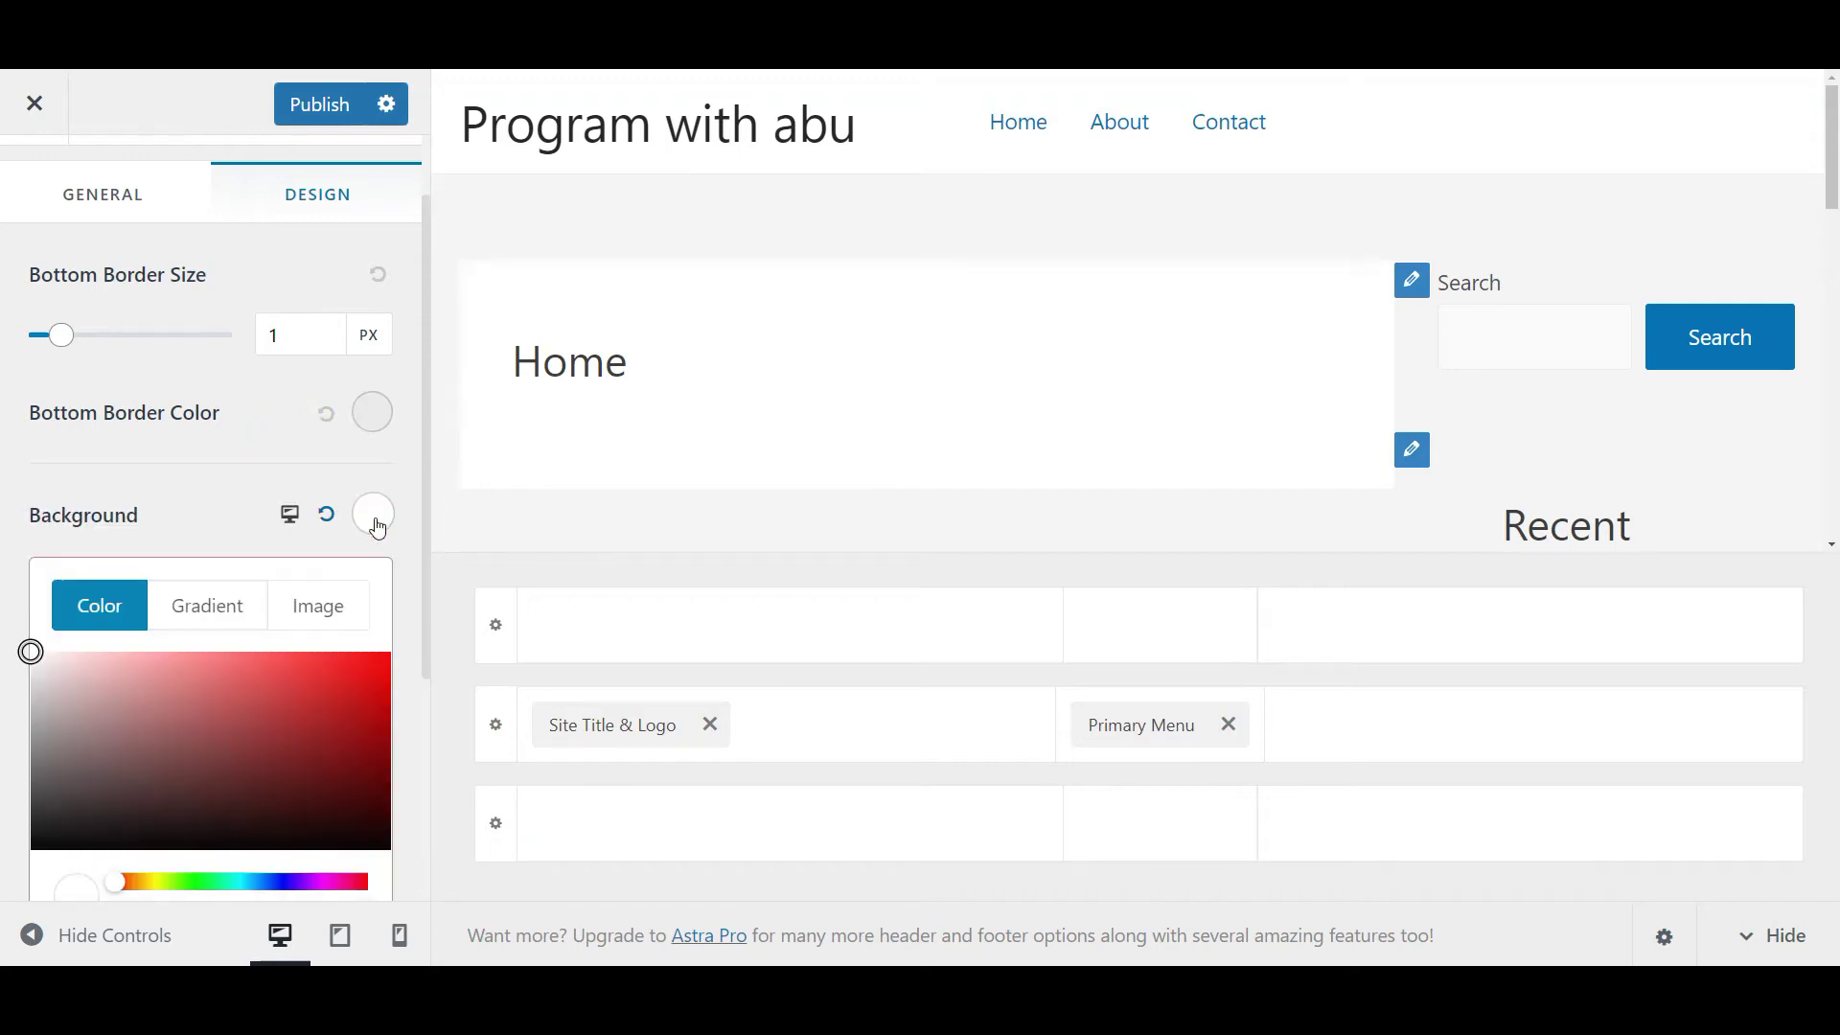
left_click(353, 696)
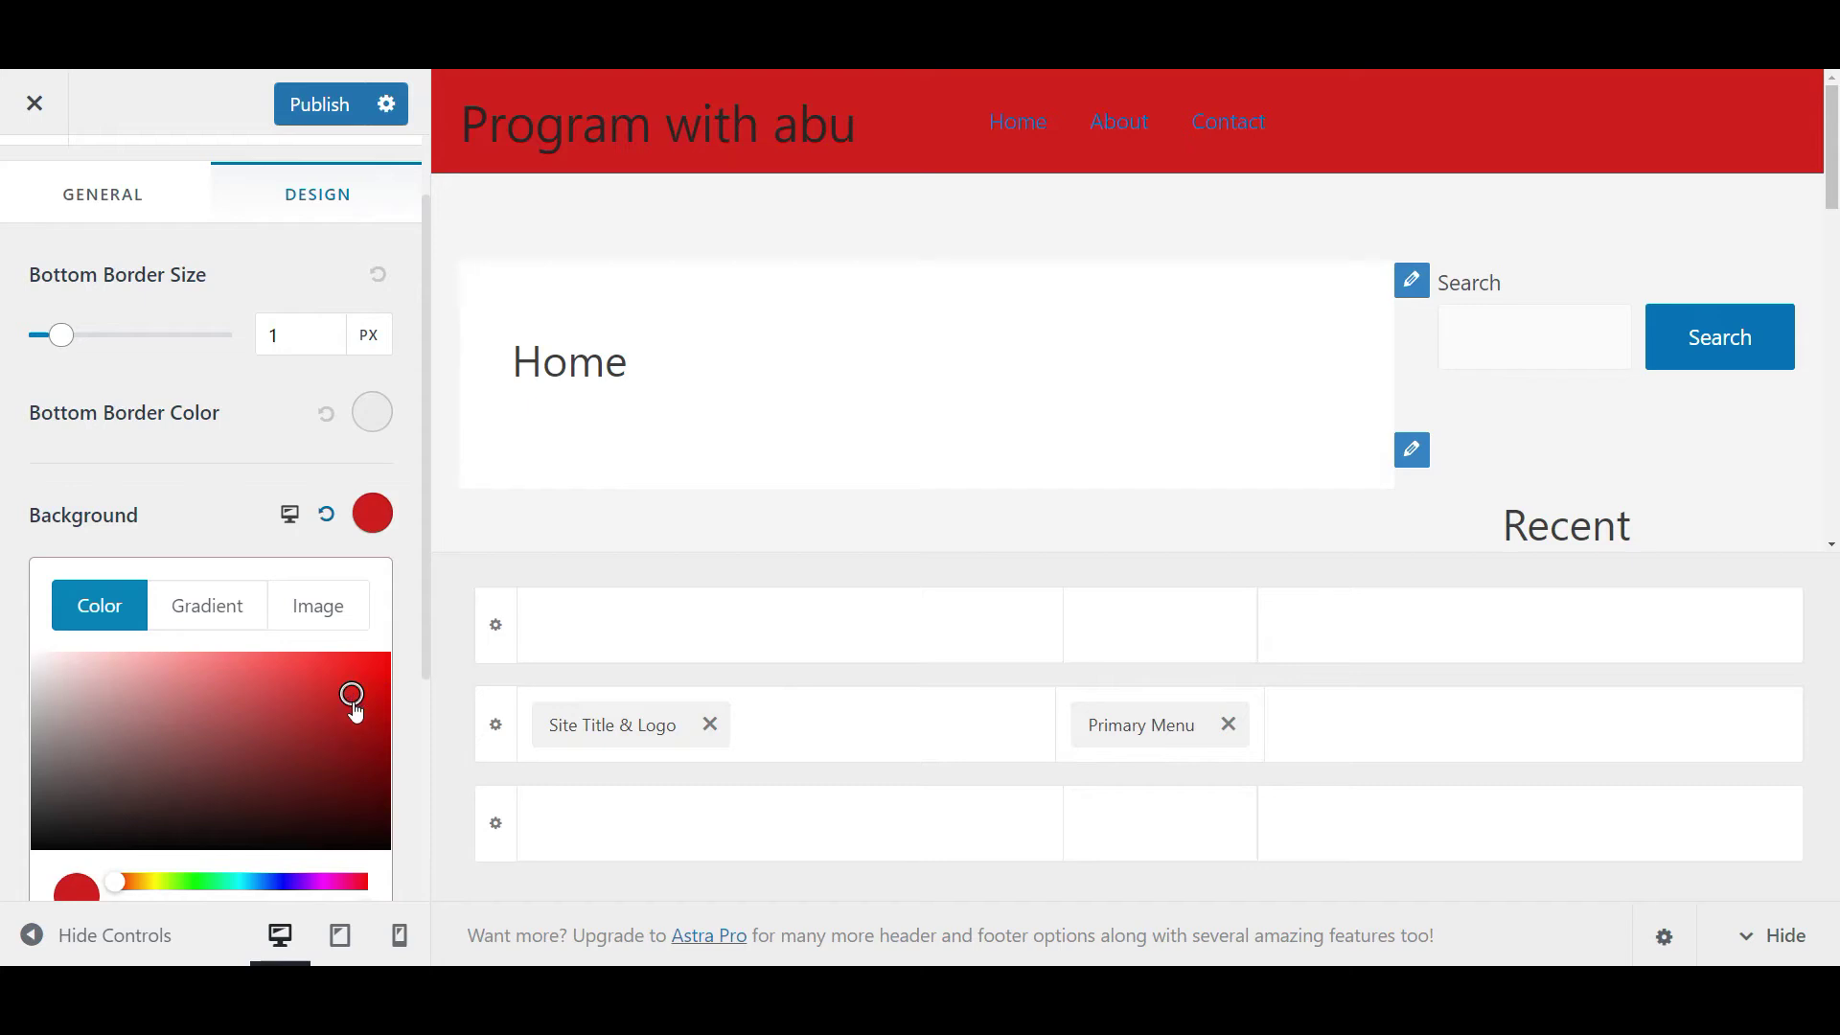
left_click(369, 757)
left_click(287, 700)
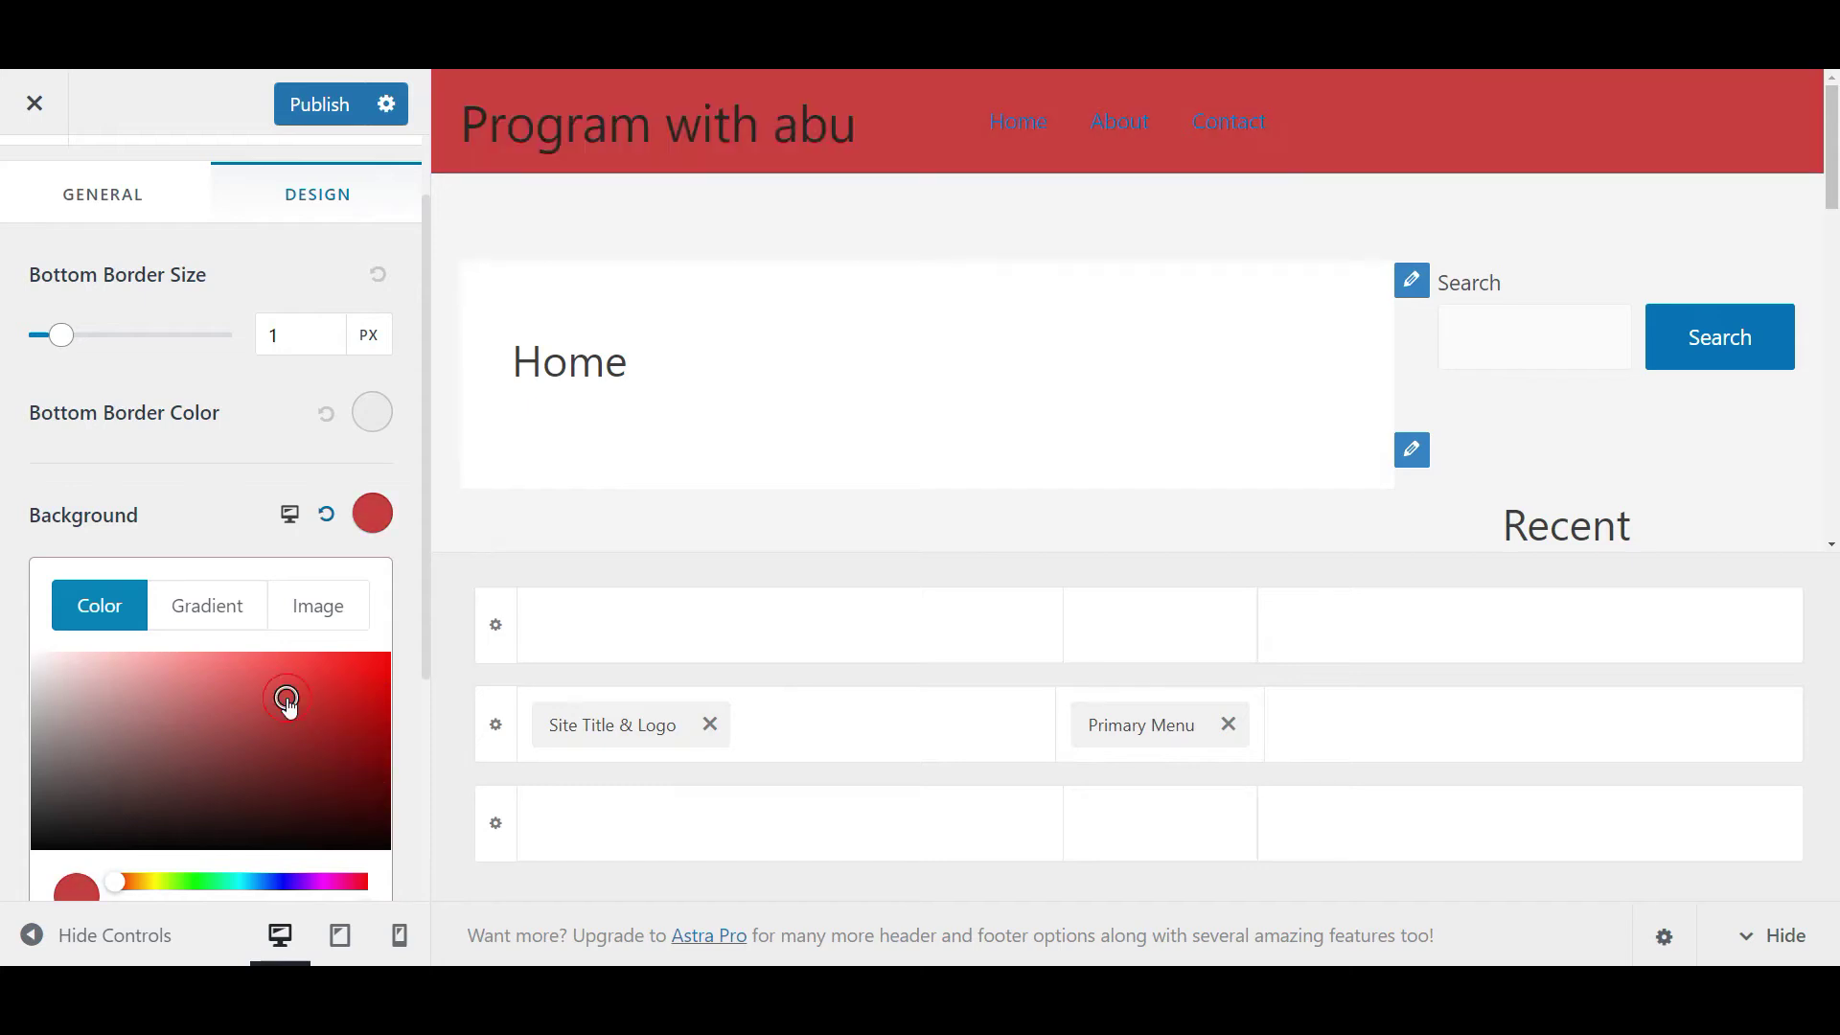
left_click(244, 670)
left_click(111, 706)
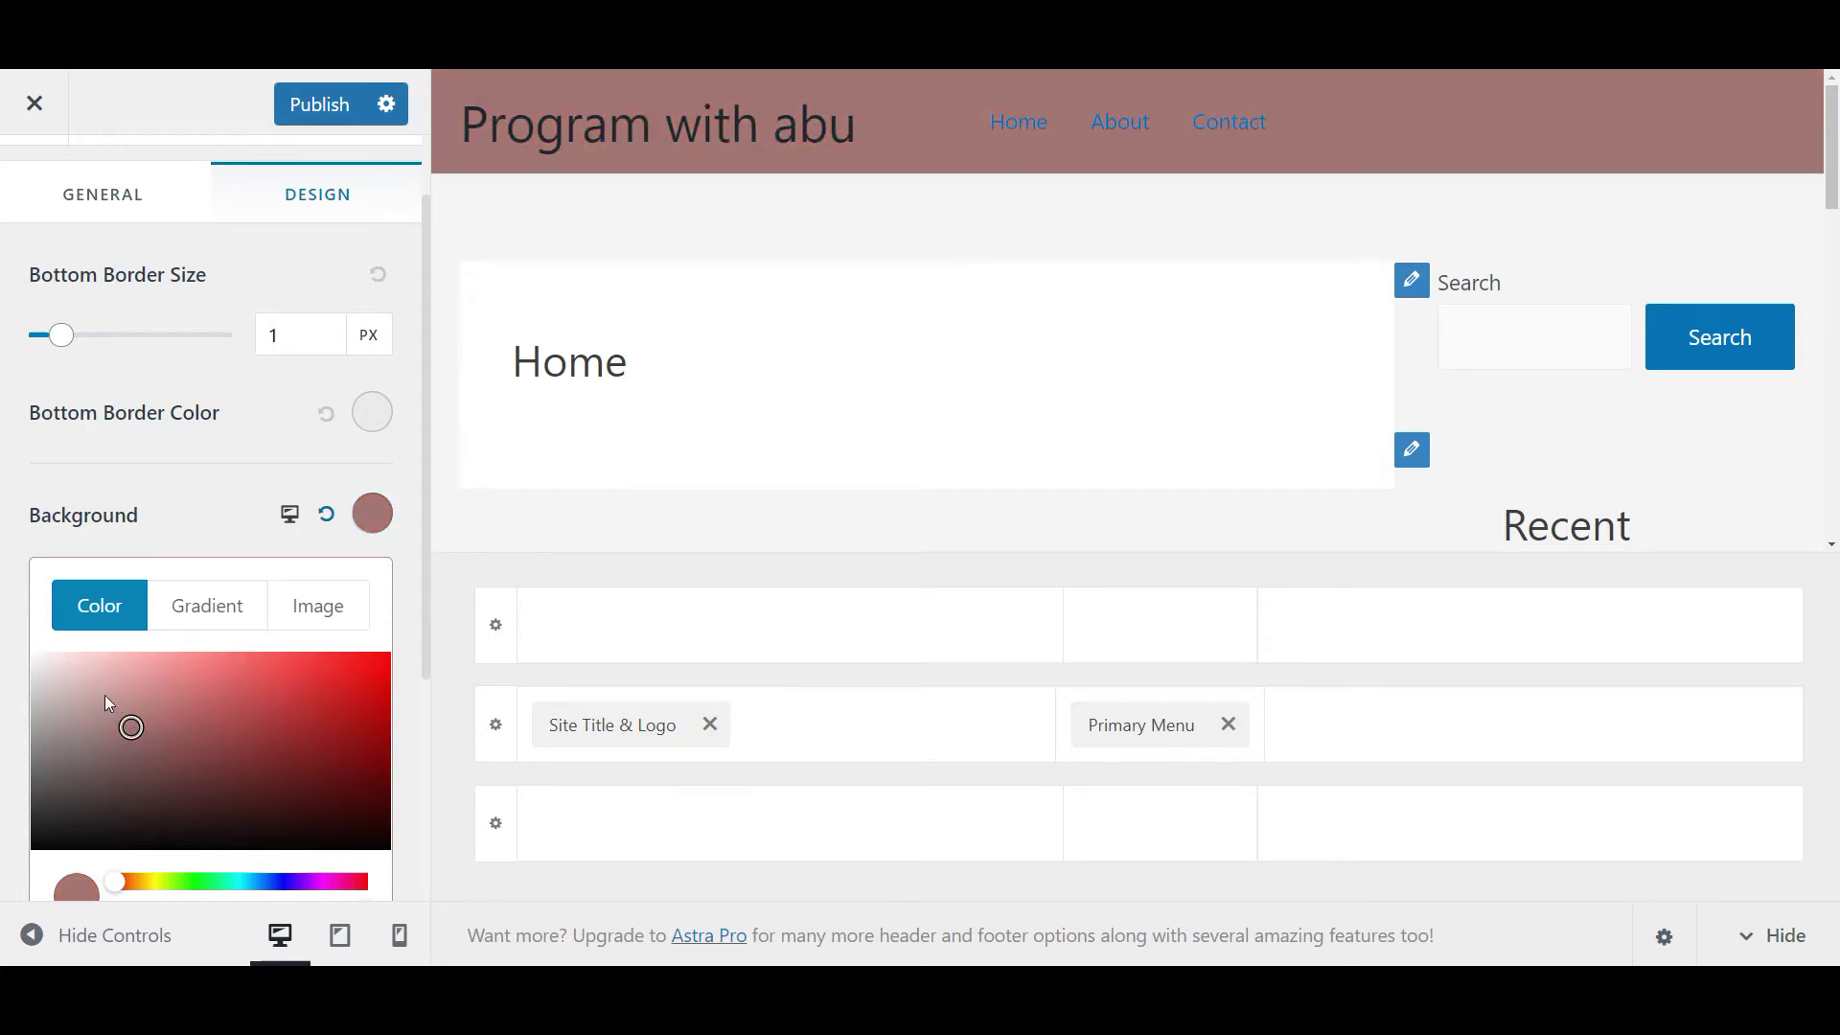
left_click(99, 677)
left_click(86, 658)
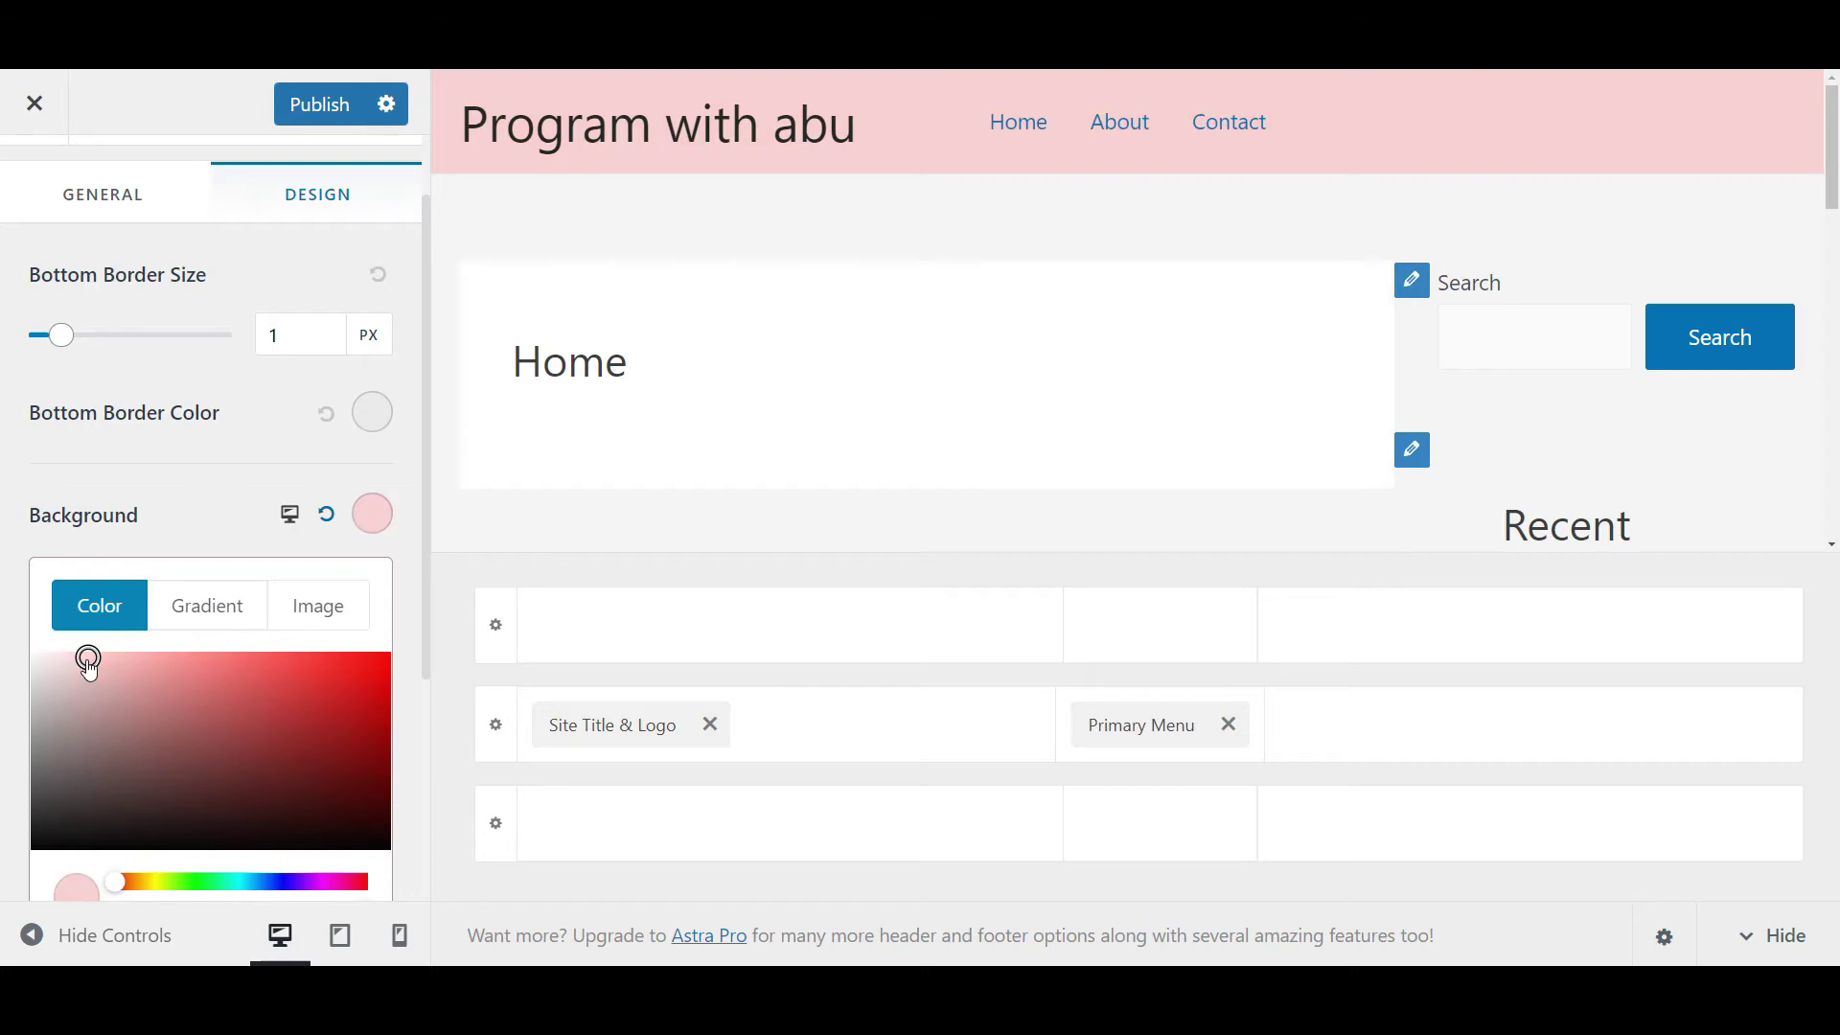
left_click(89, 656)
left_click(74, 658)
left_click(53, 654)
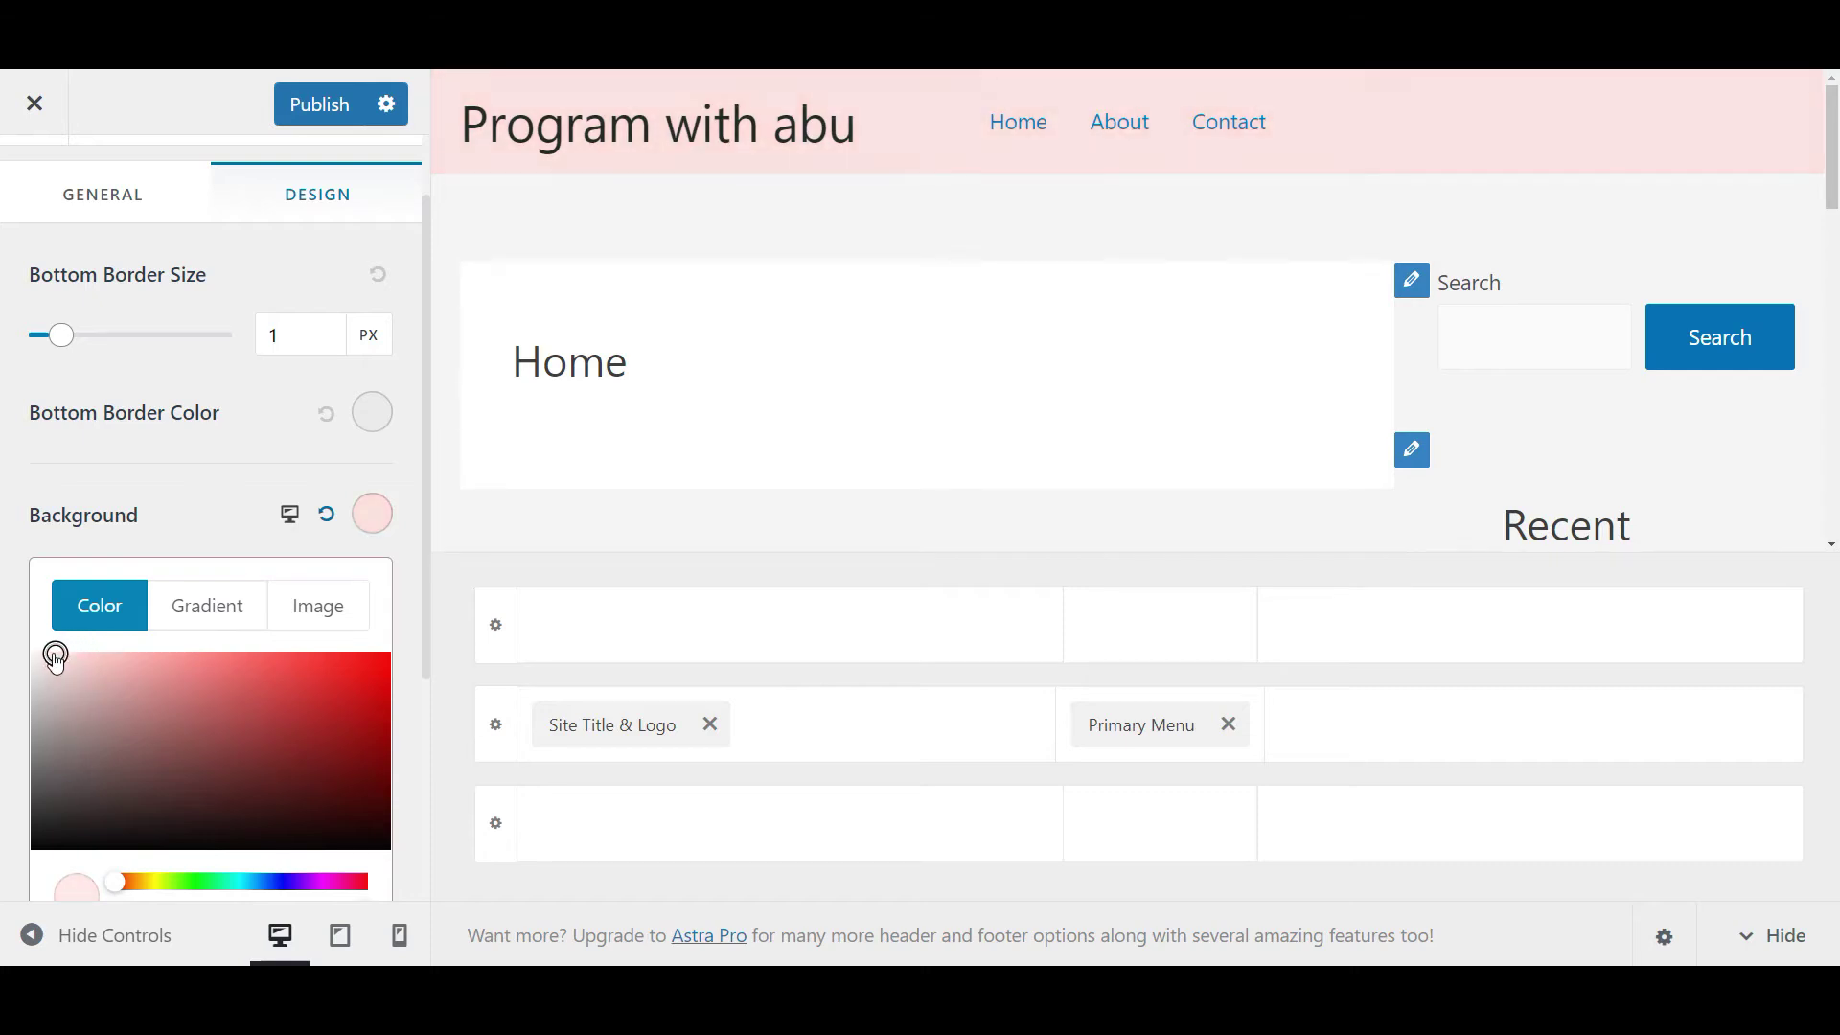
left_click(203, 538)
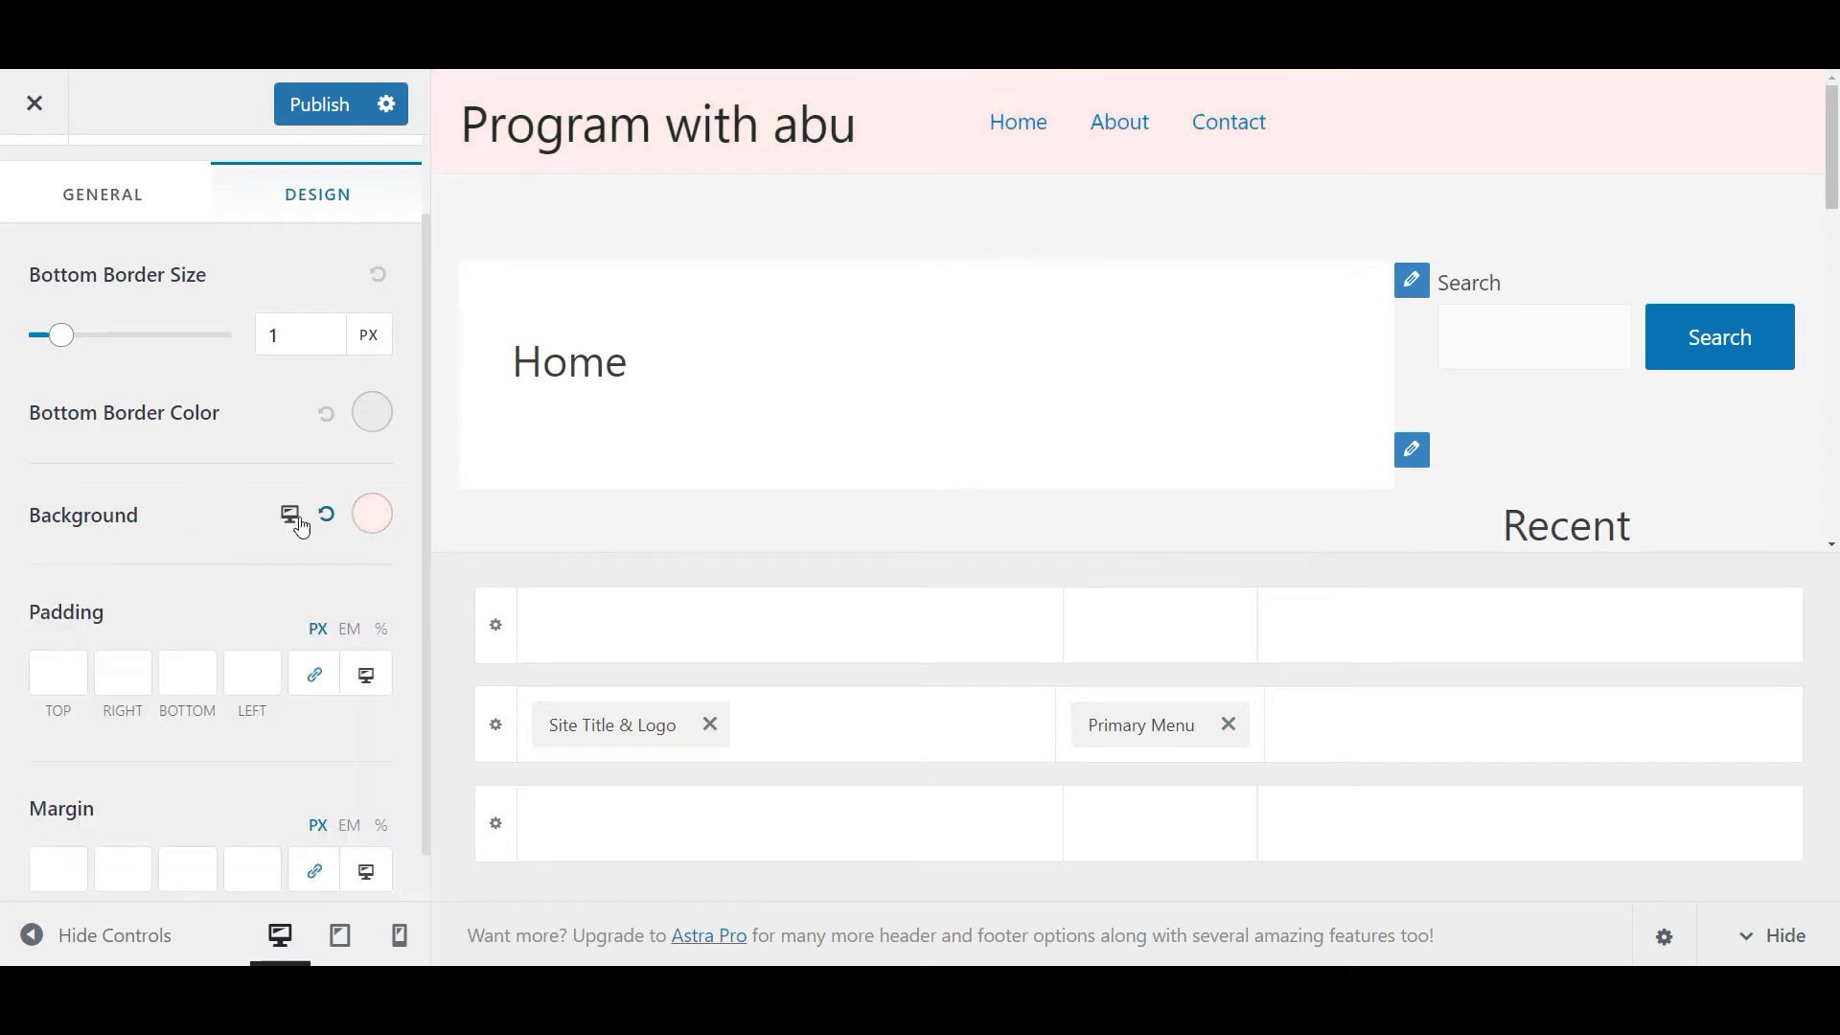
left_click(329, 521)
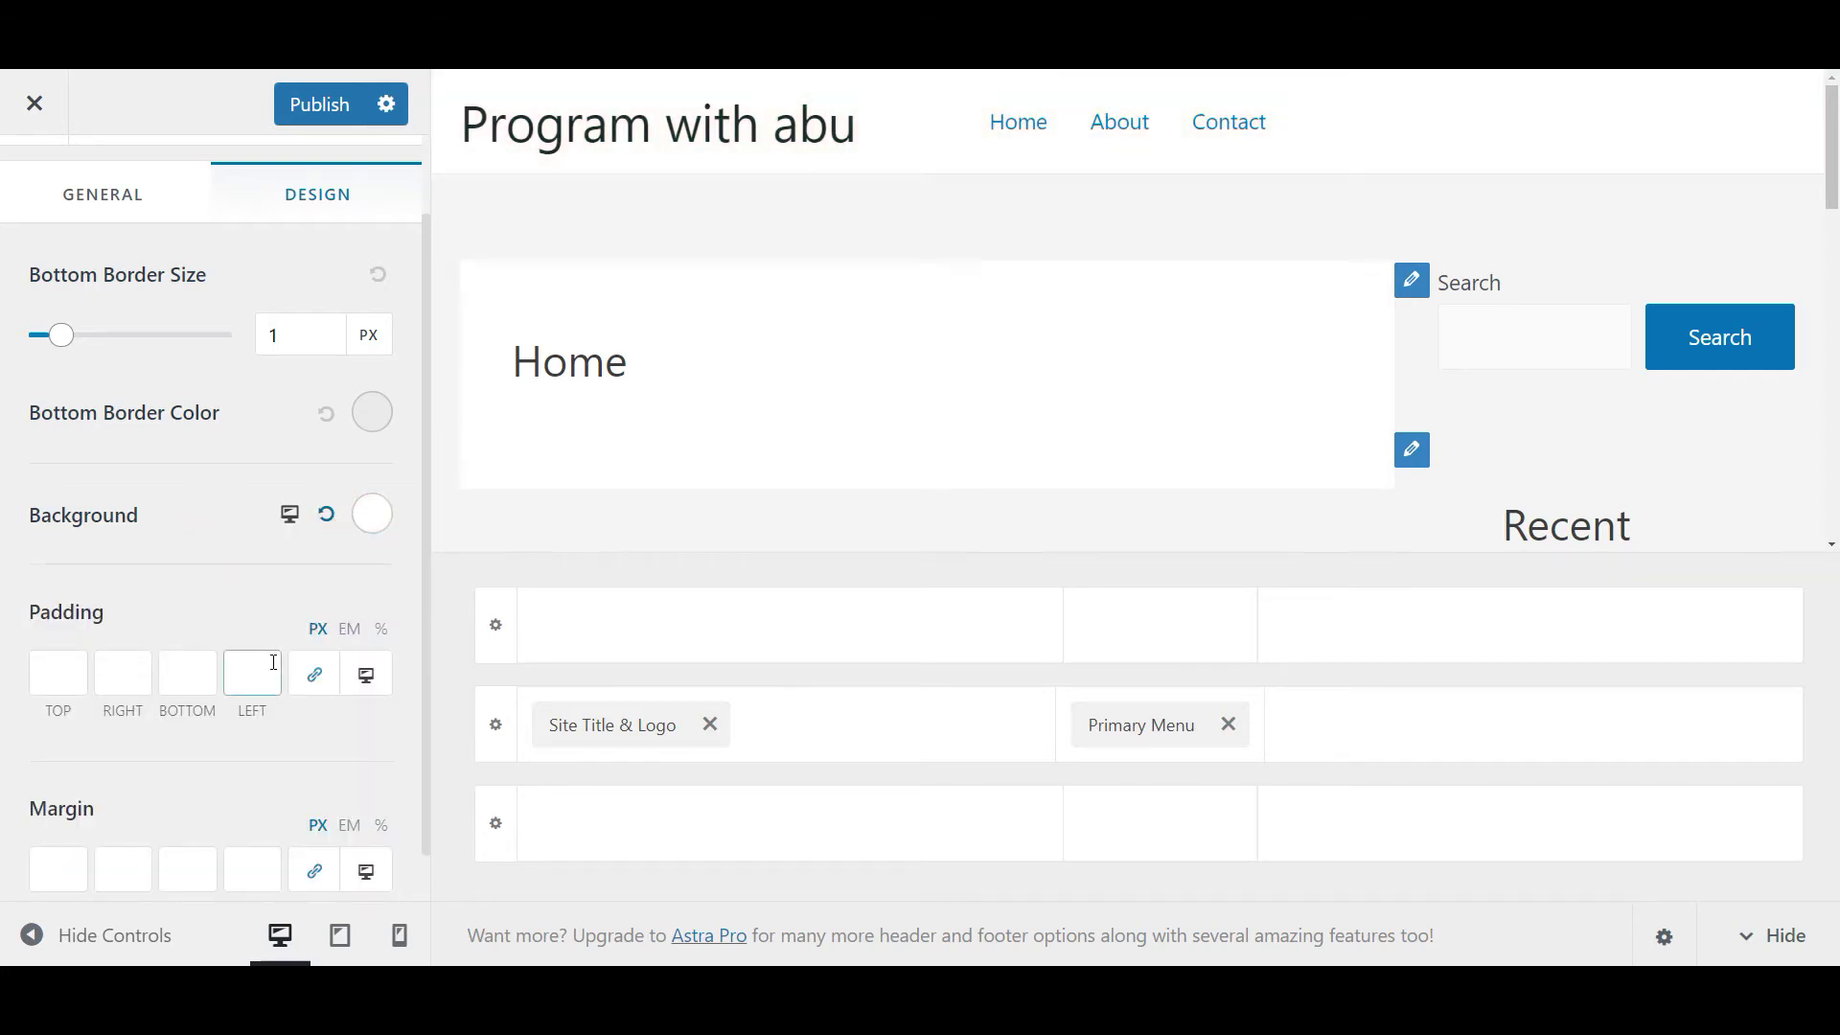
scroll(274, 663, "down", 1)
scroll(274, 662, "up", 3)
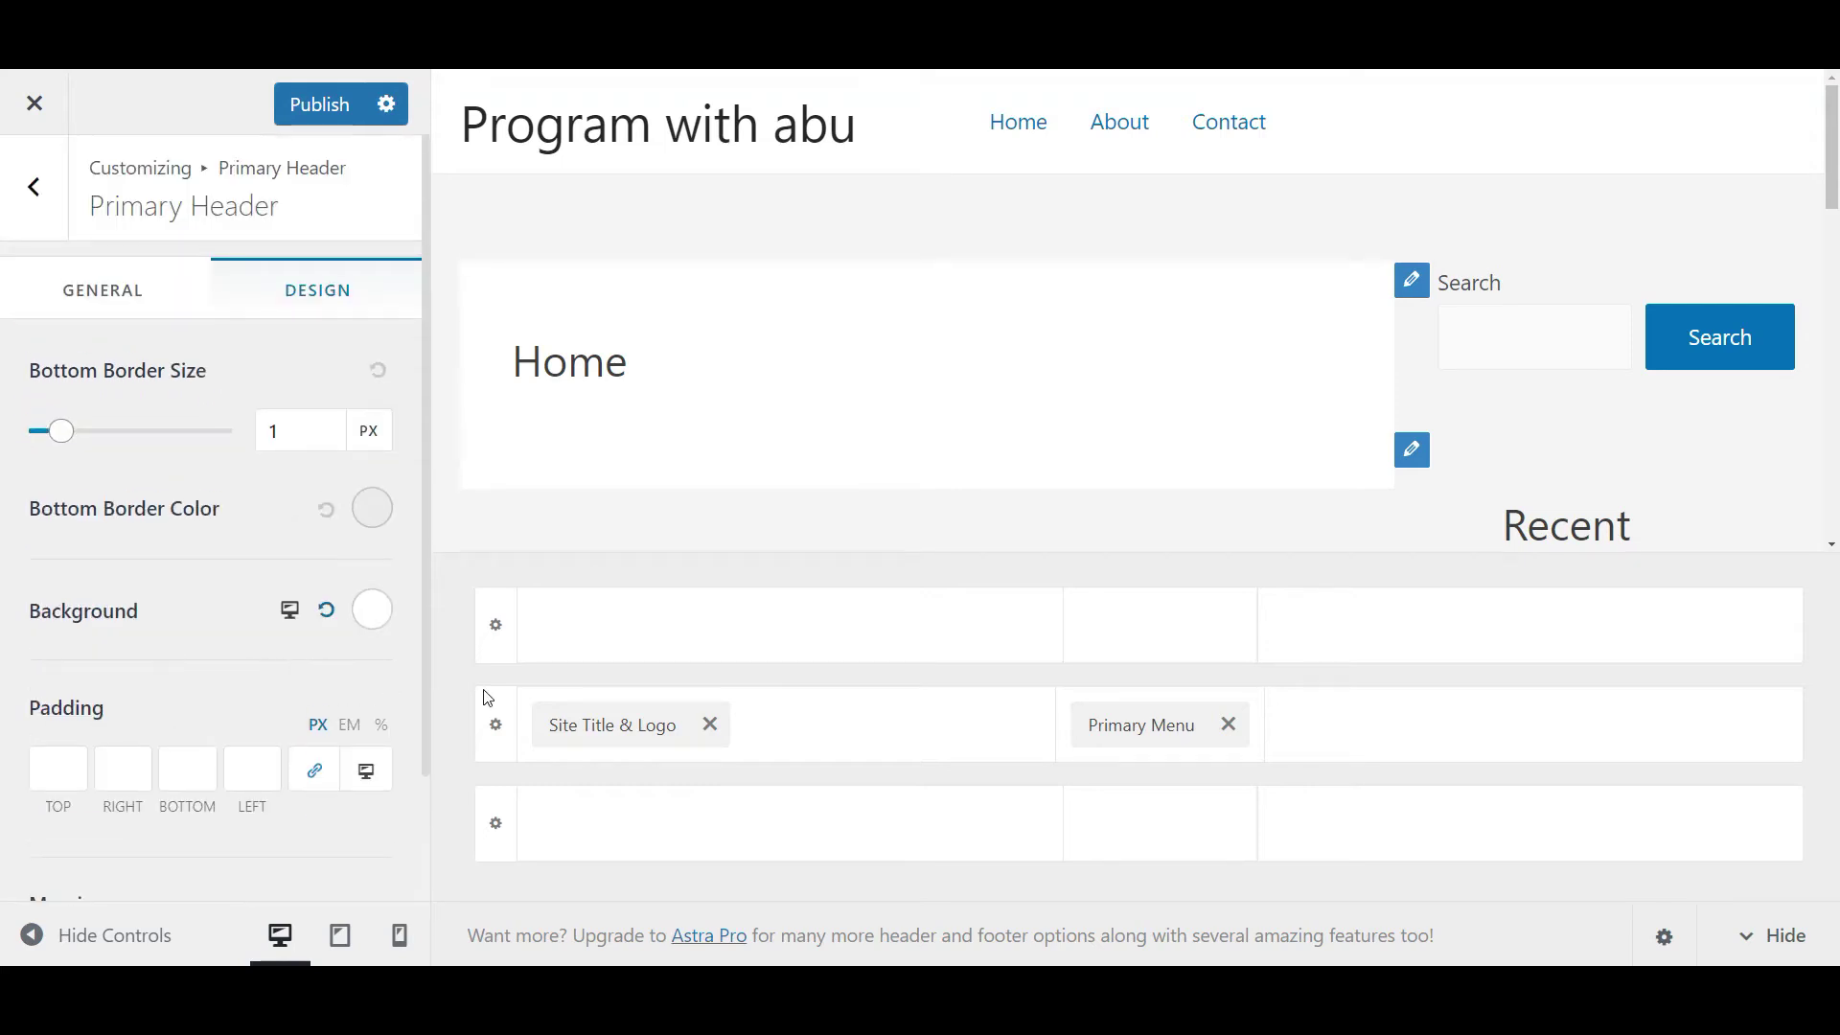
Remove Site Title & Logo from the Primary Header row and add it back to the row's left section.
left_click(711, 726)
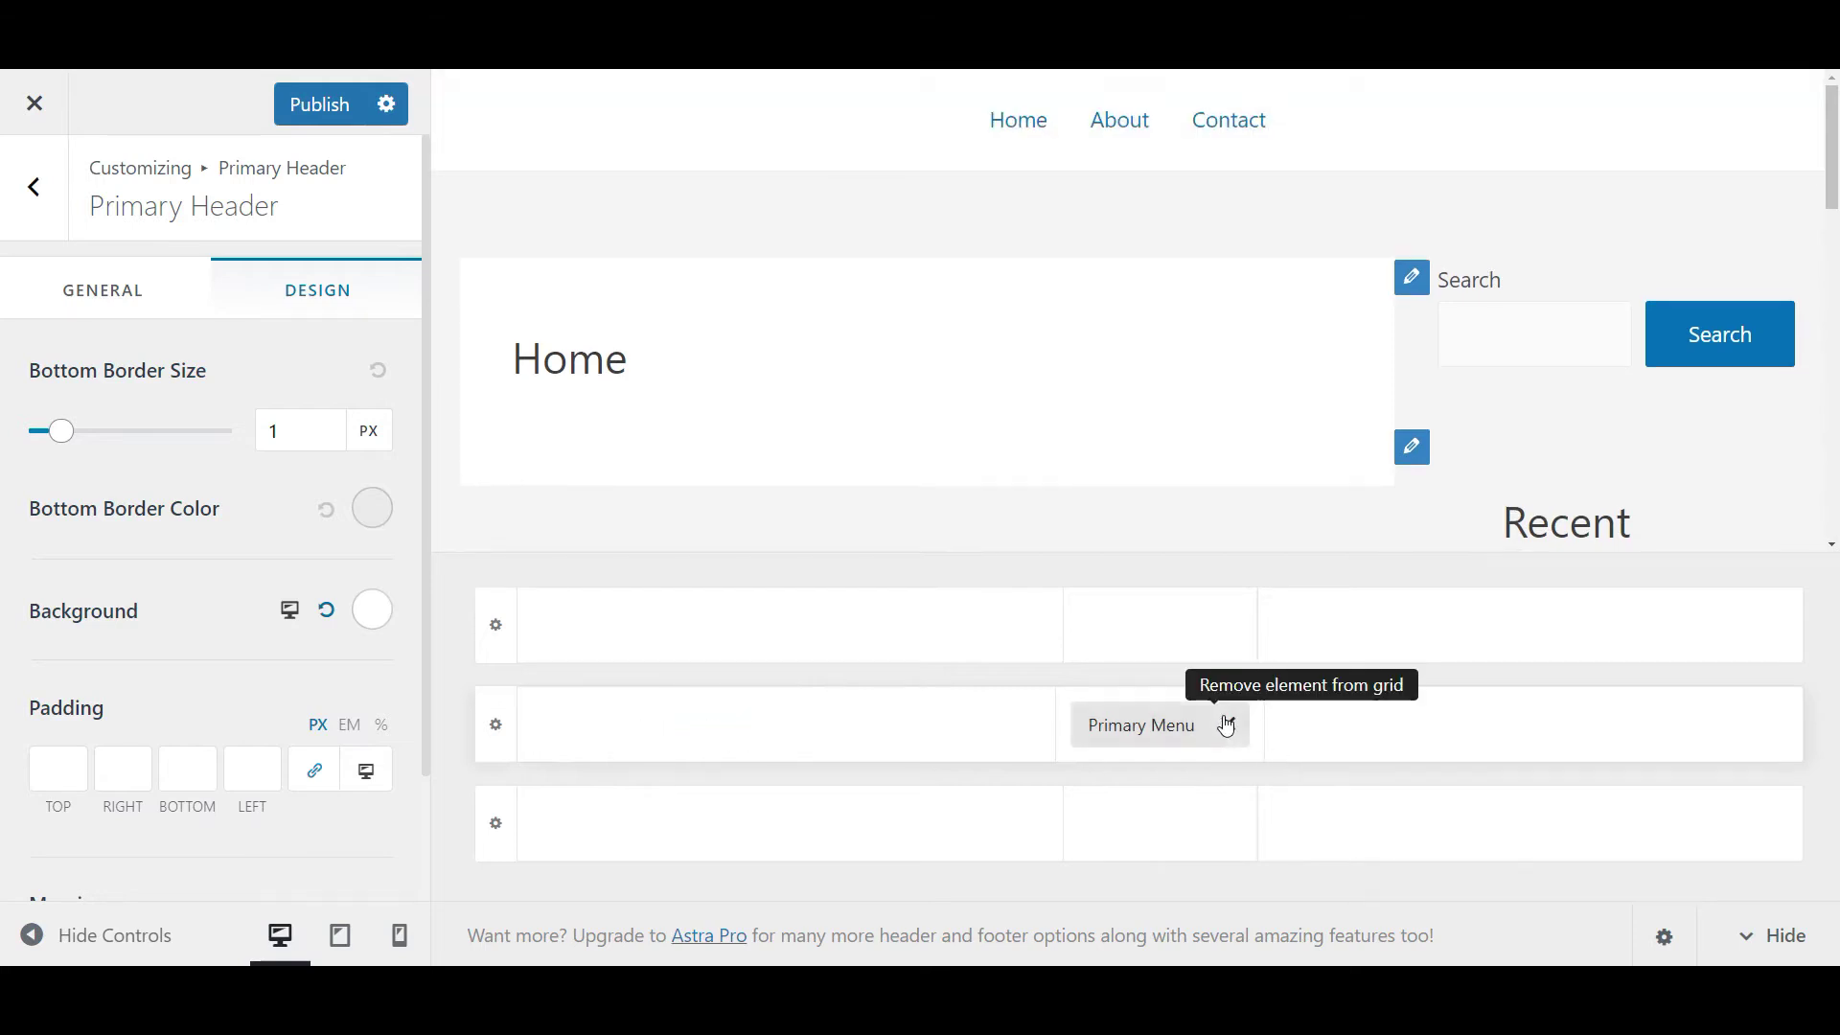
left_click(652, 722)
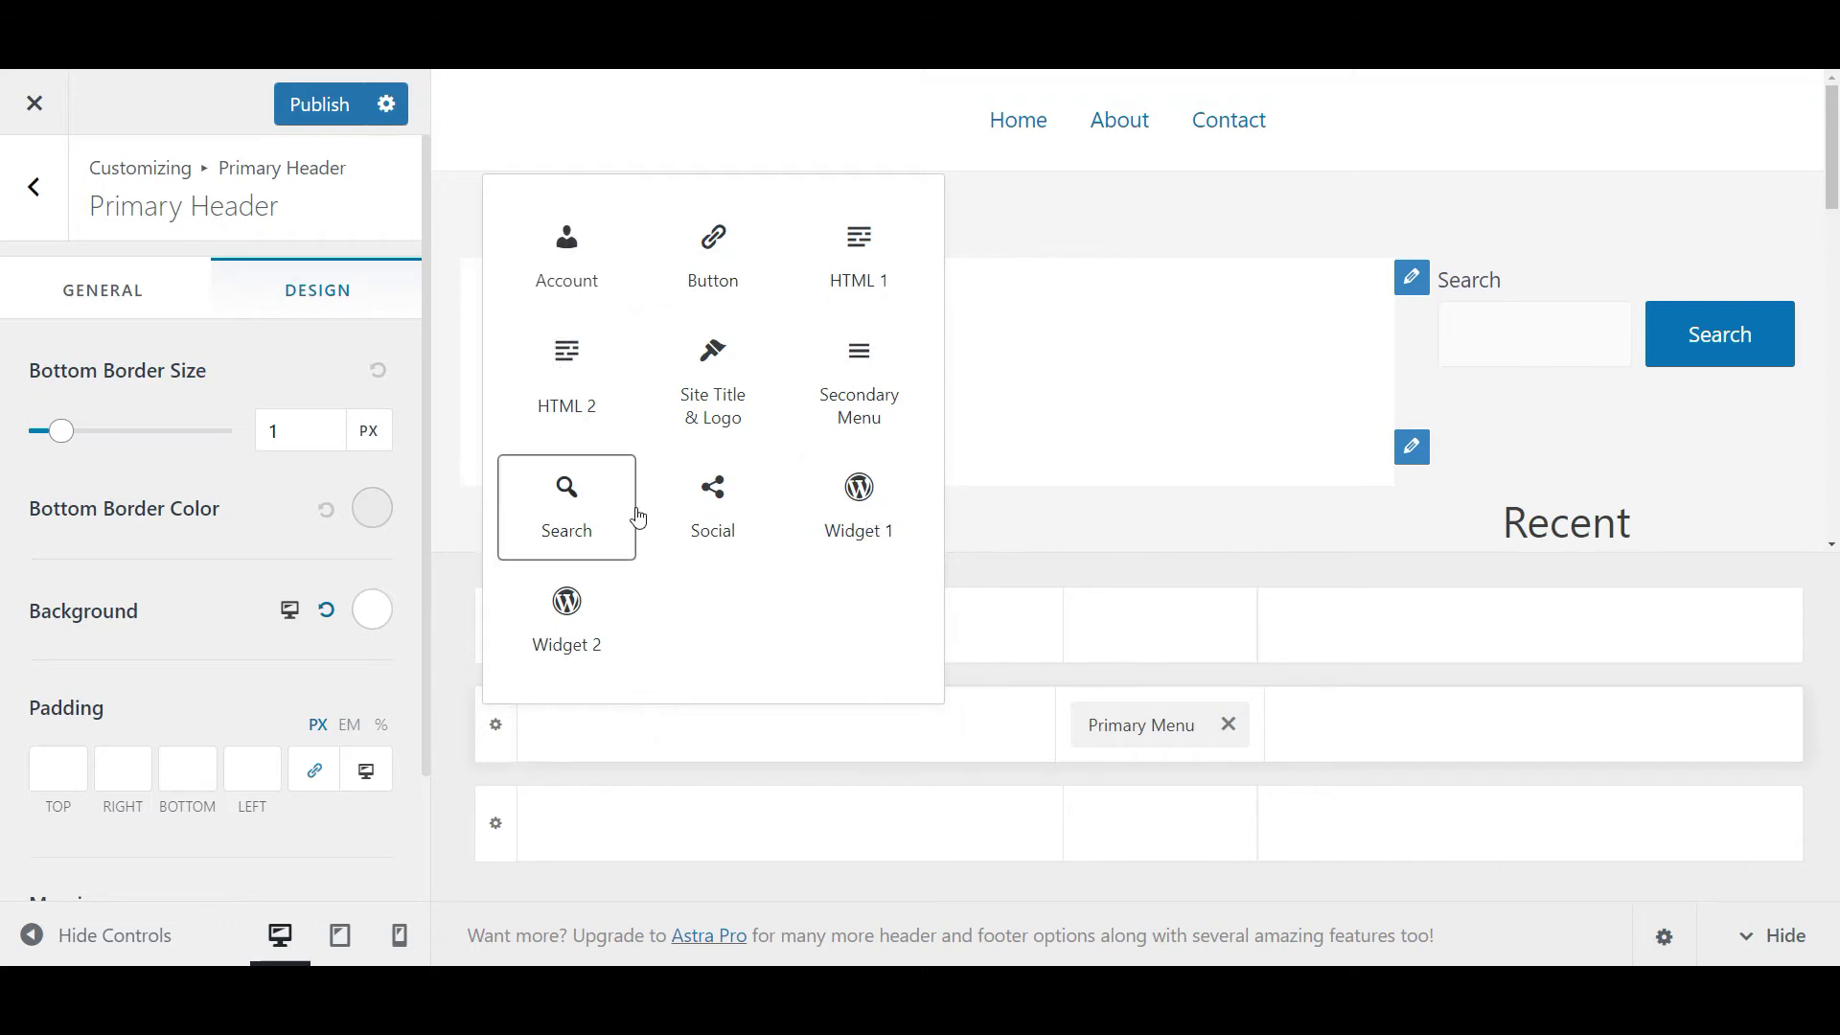
left_click(726, 401)
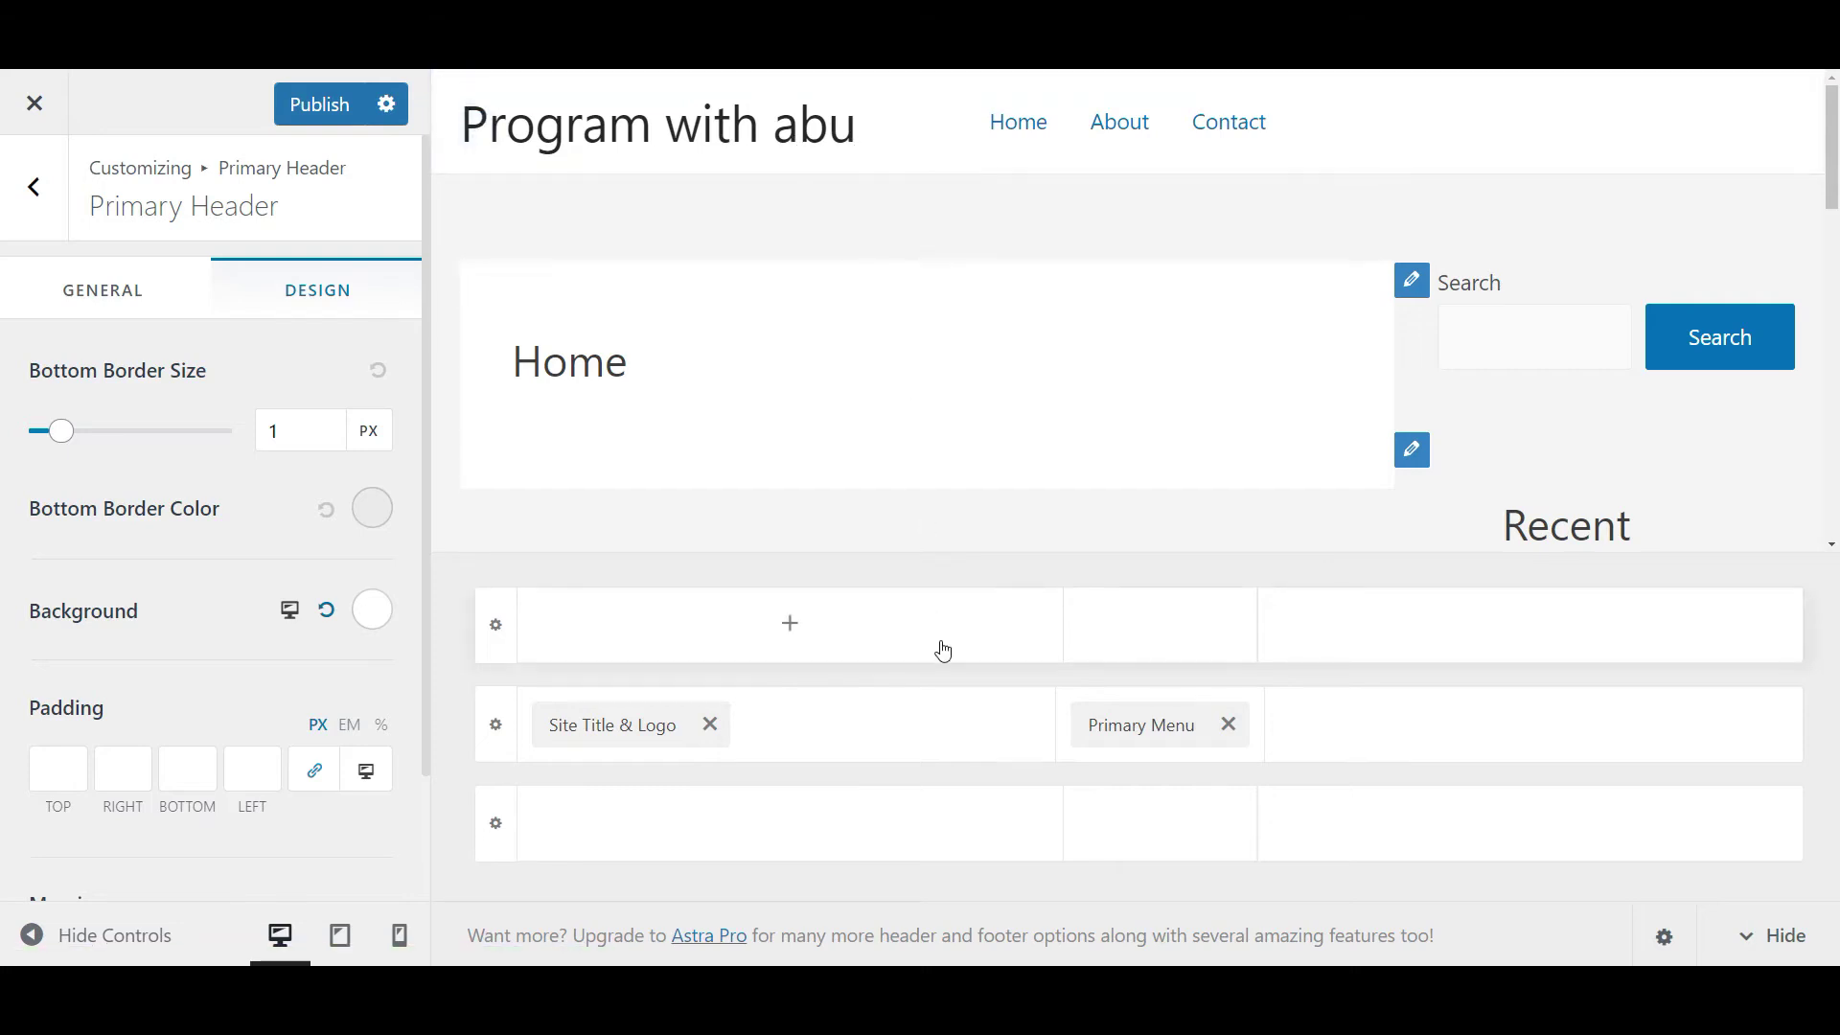
Open the Primary Menu element's settings, and try a submenu width of 922 px before resetting it.
left_click(1164, 725)
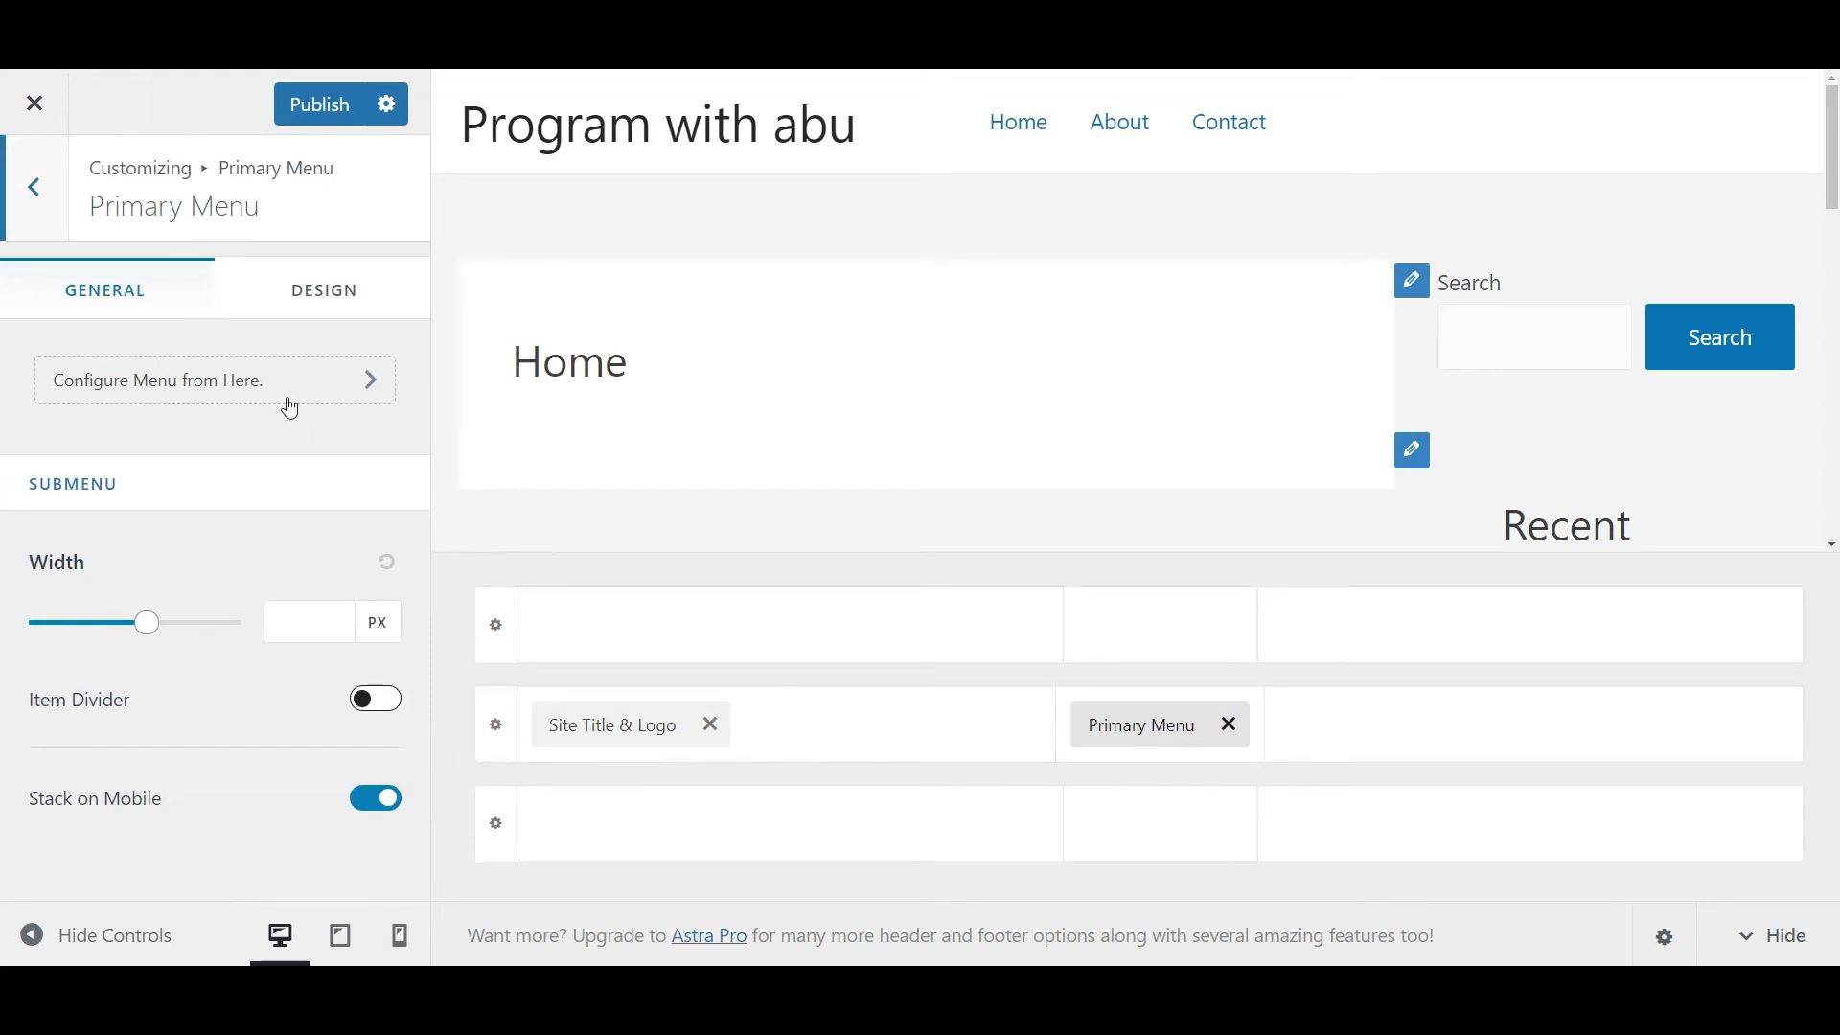
mouse_move(149, 625)
left_mouse_down()
mouse_move(217, 623)
mouse_move(100, 635)
mouse_move(176, 628)
mouse_move(116, 636)
mouse_move(135, 636)
left_mouse_up()
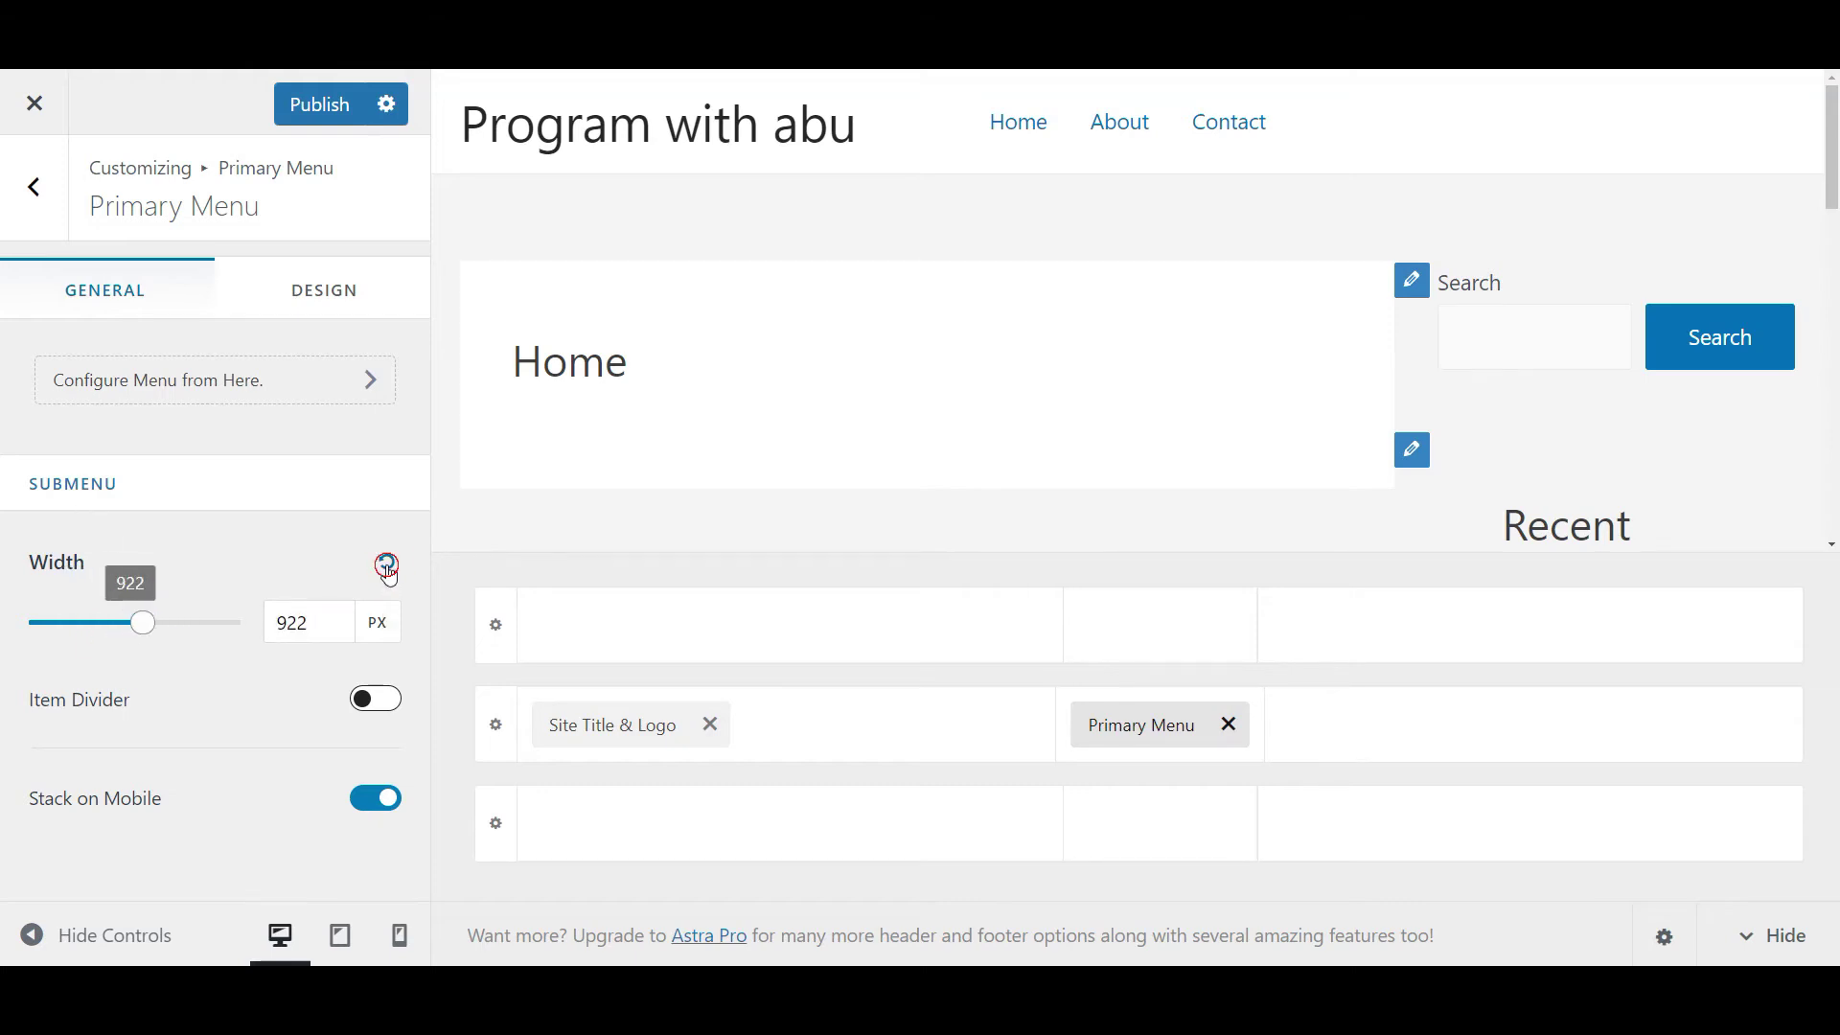
left_click(387, 567)
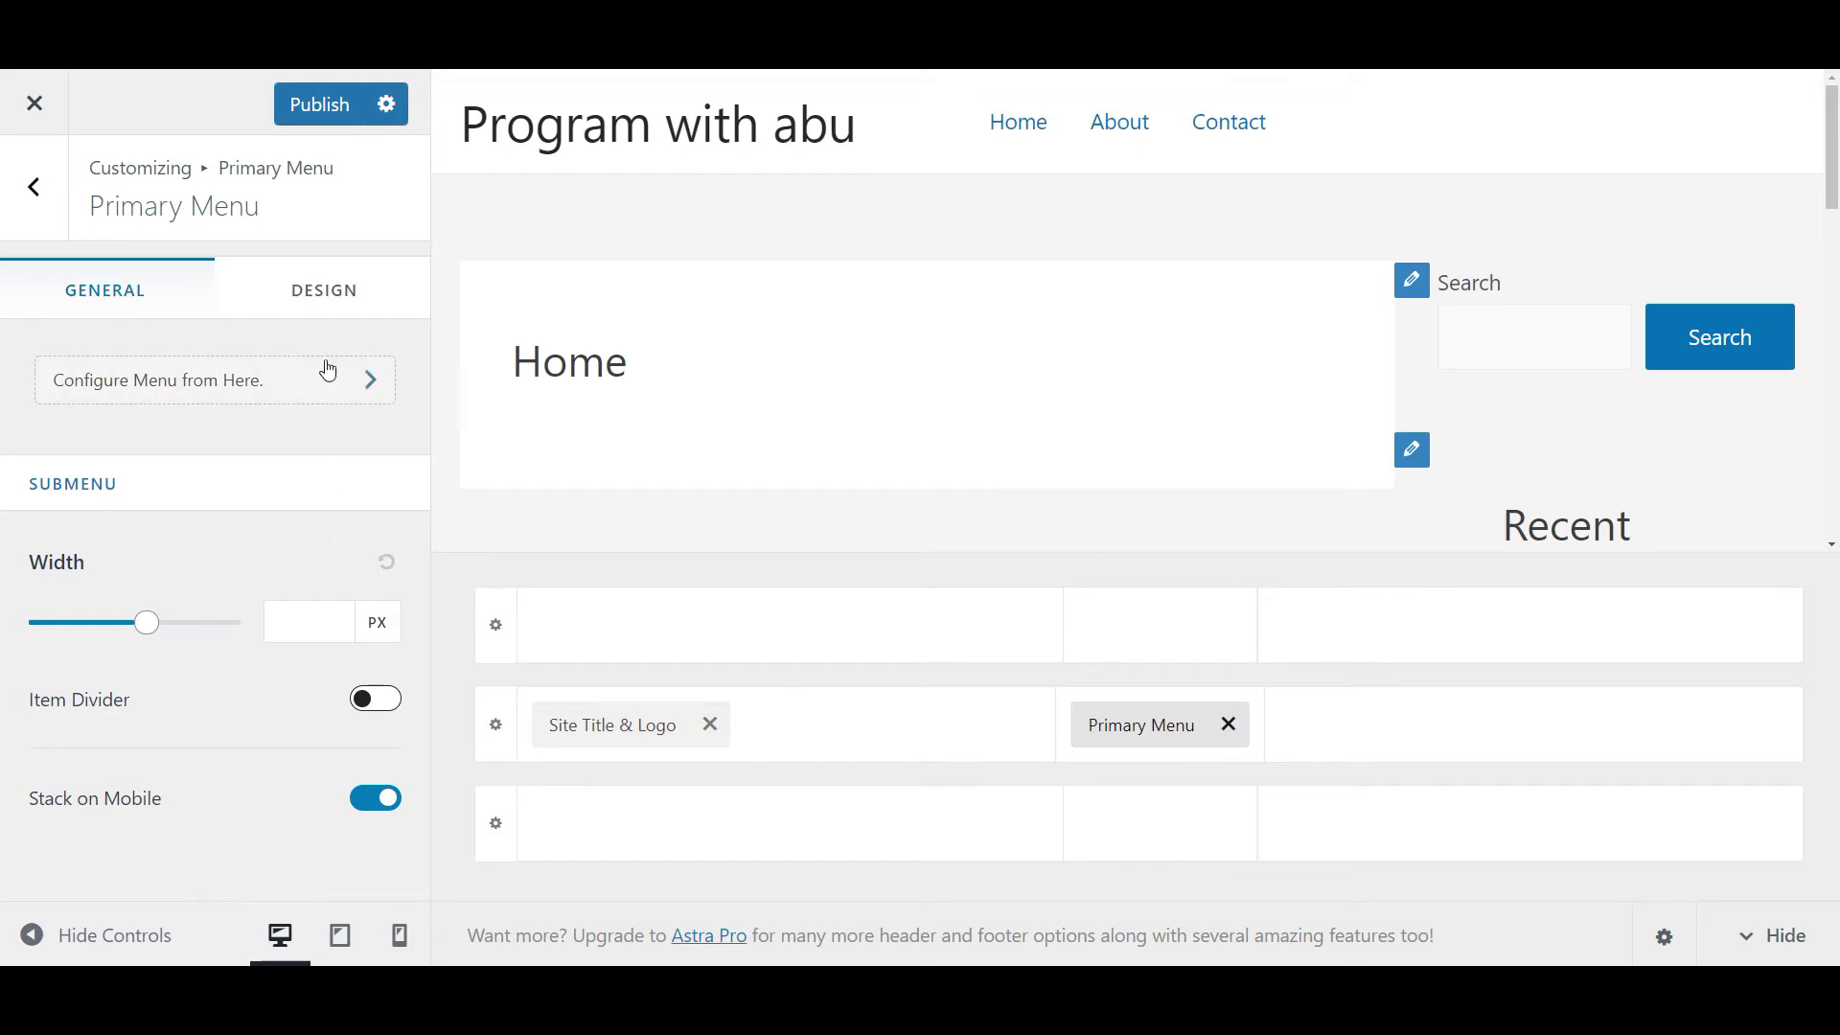
Set the Primary Menu's normal text/link color to dark maroon #380606 in its design settings, after trying several red shades.
left_click(343, 295)
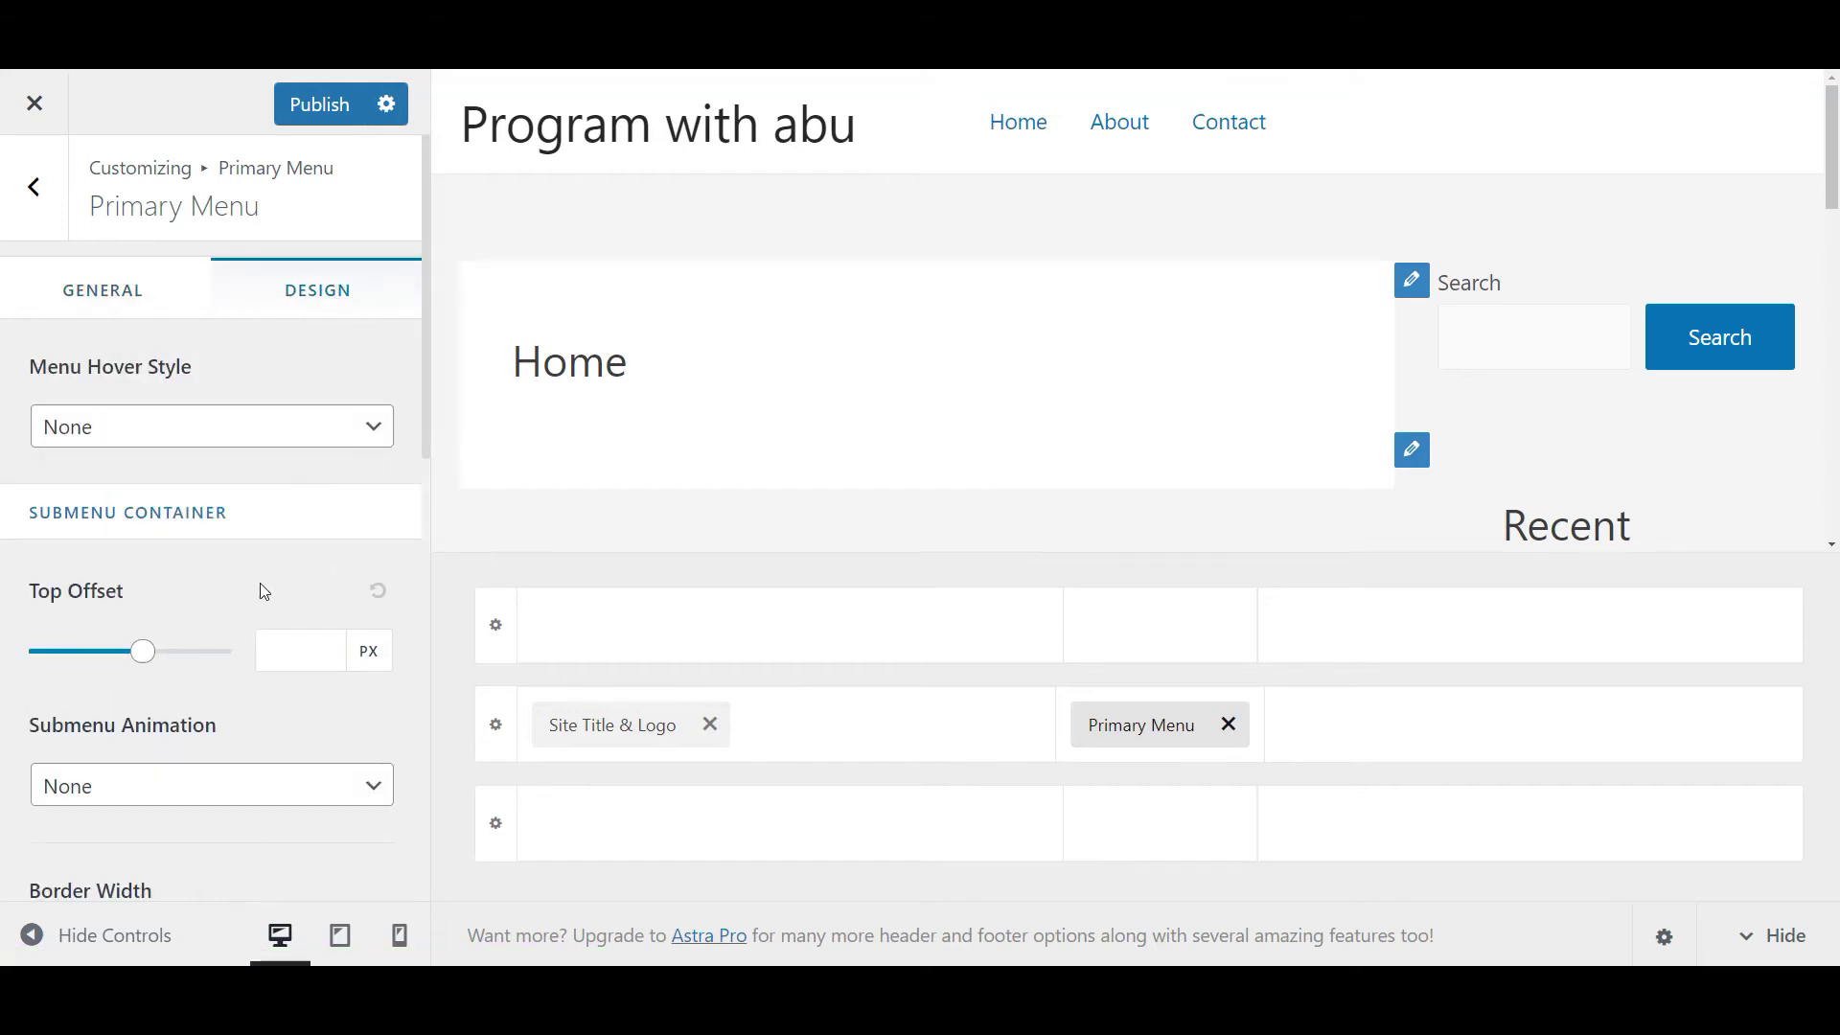
scroll(259, 587, "down", 5)
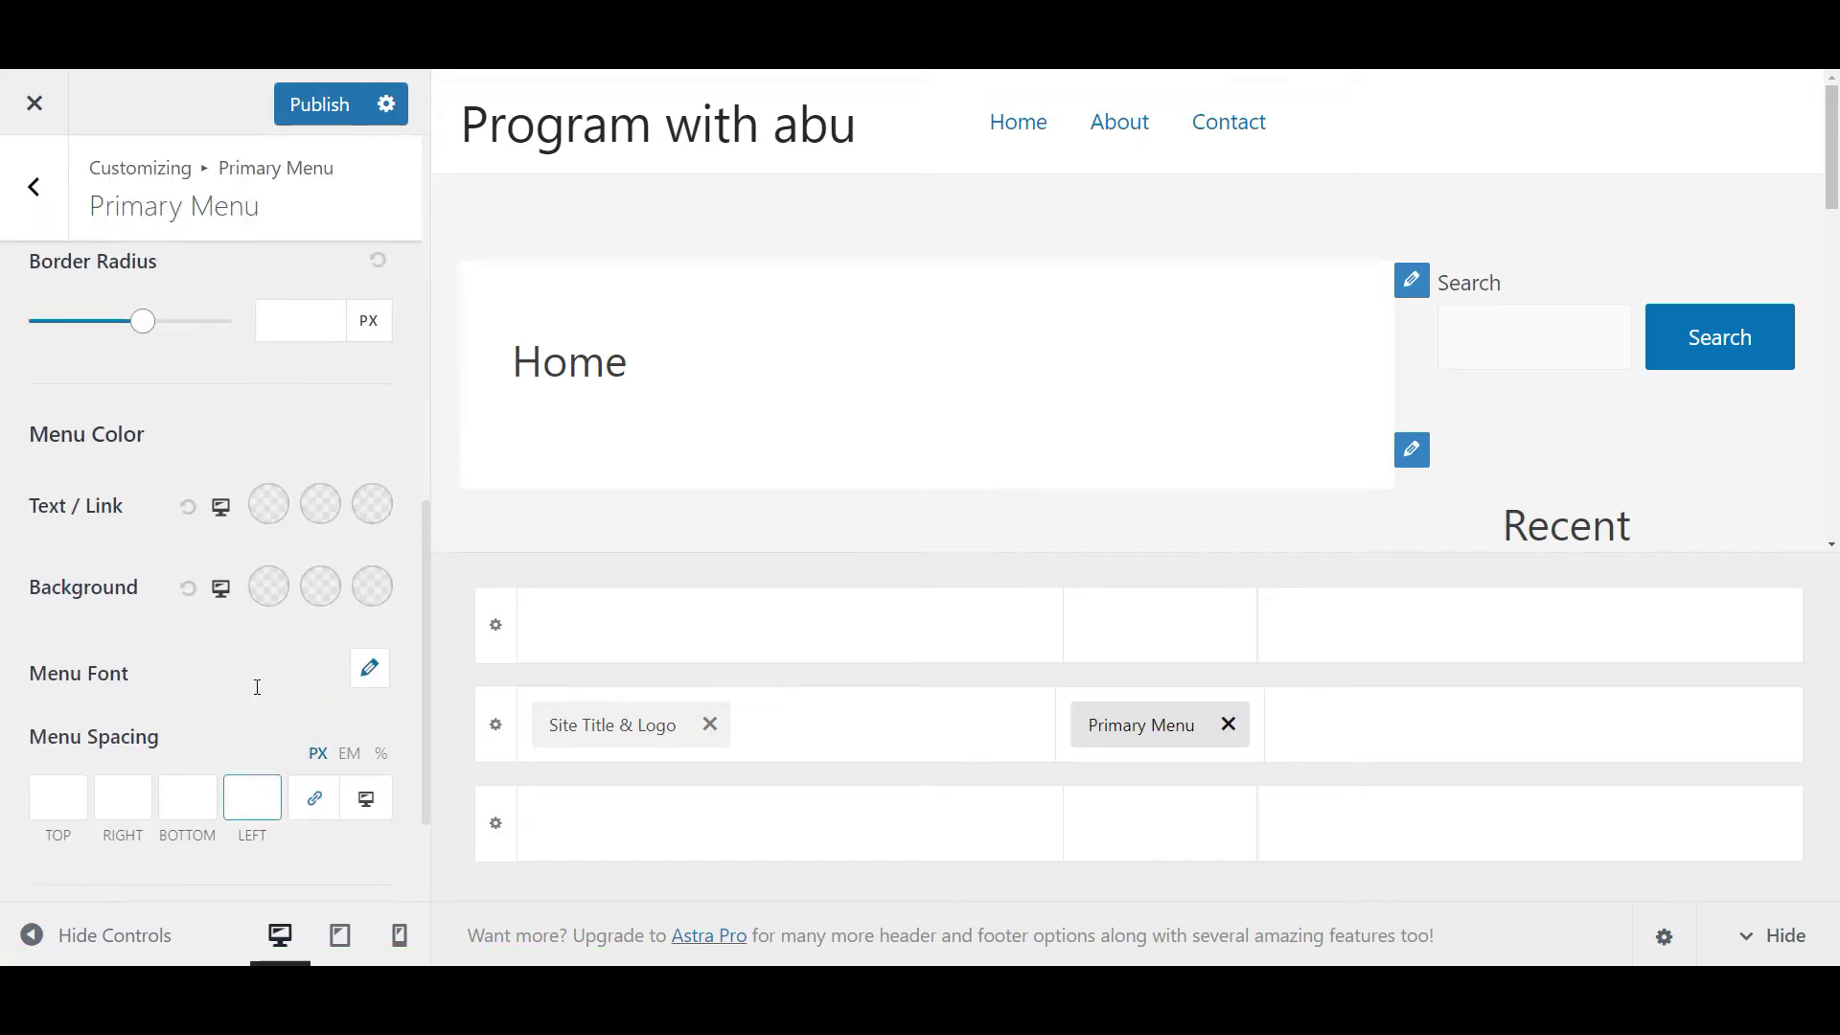
left_click(270, 510)
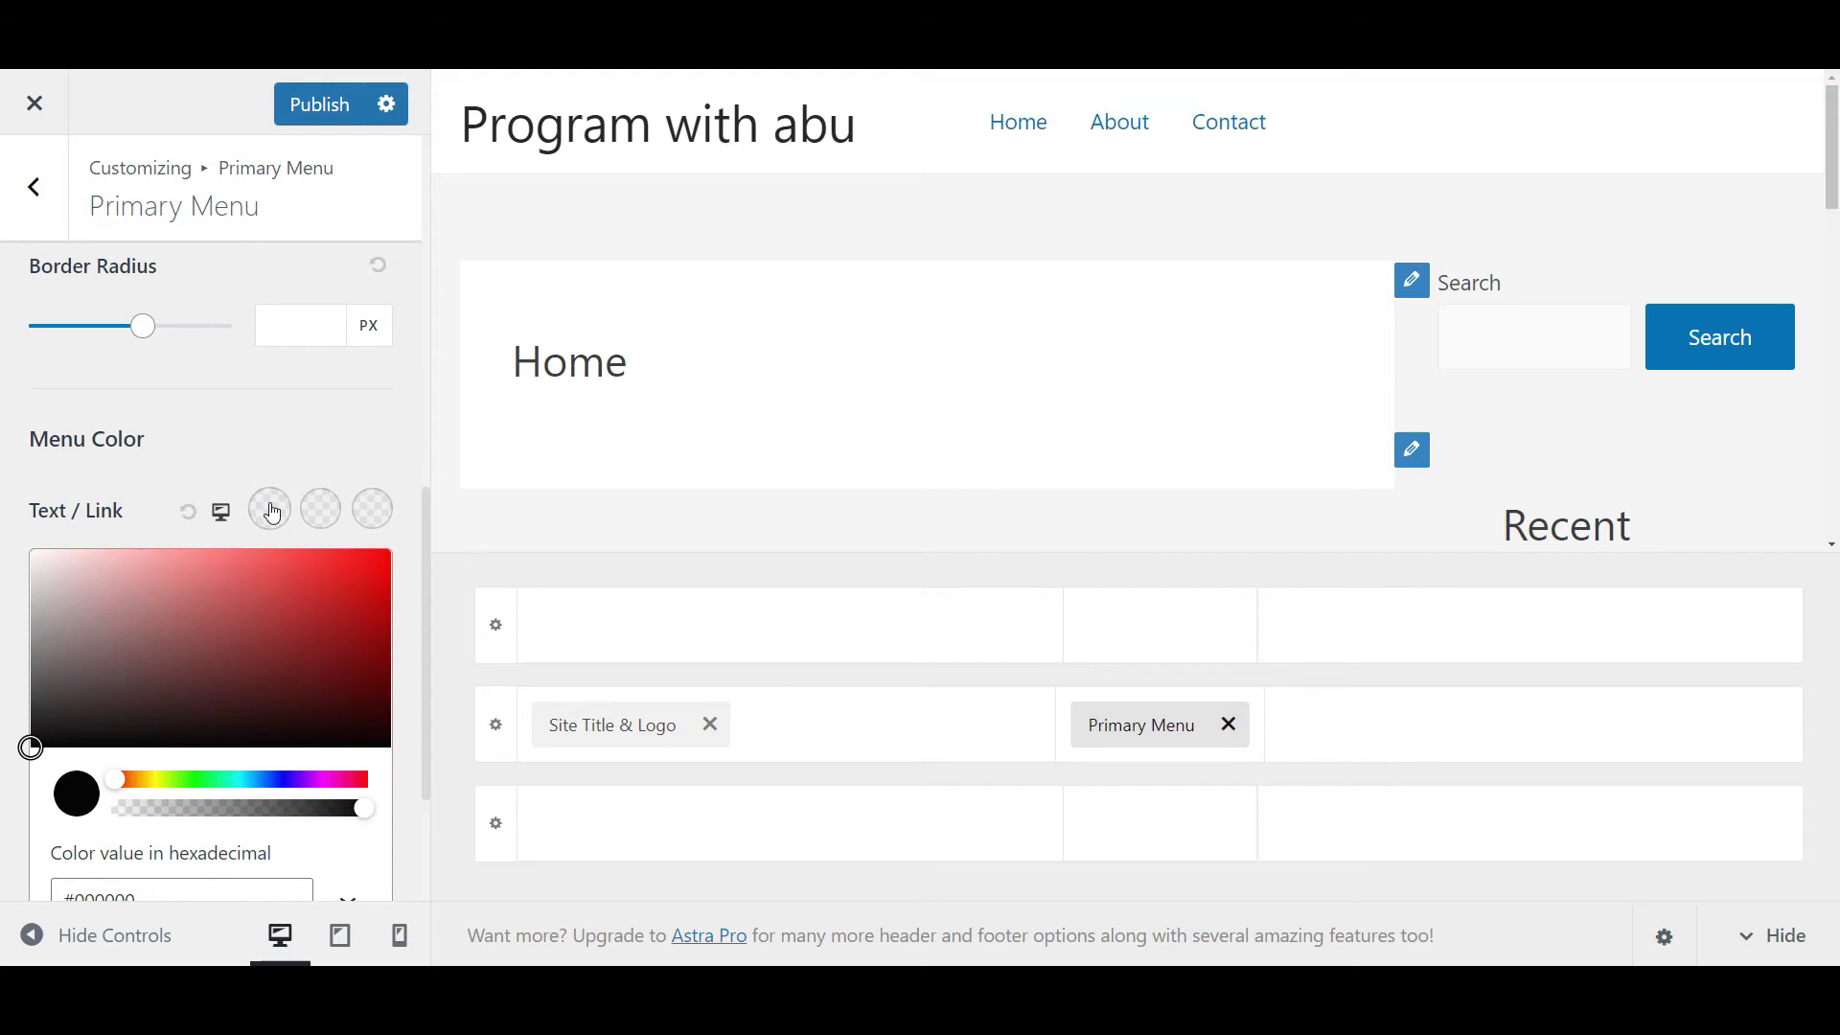
left_click(278, 590)
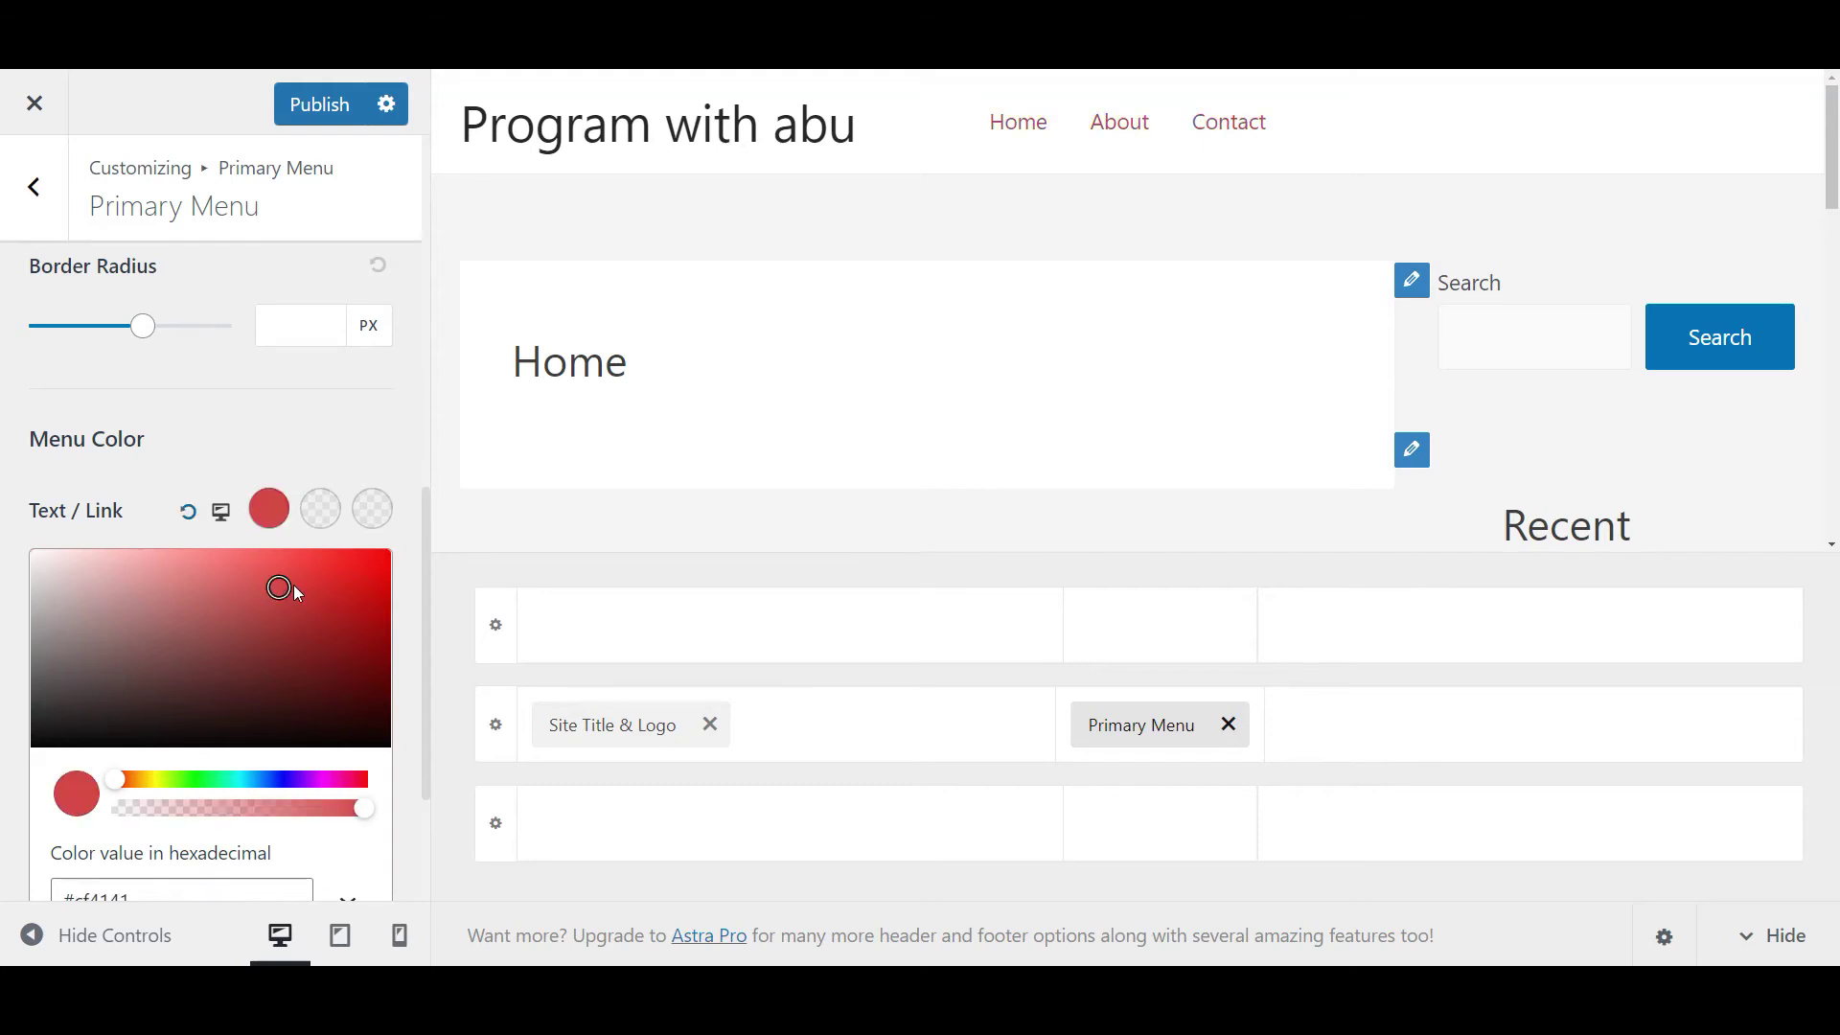
left_click(322, 576)
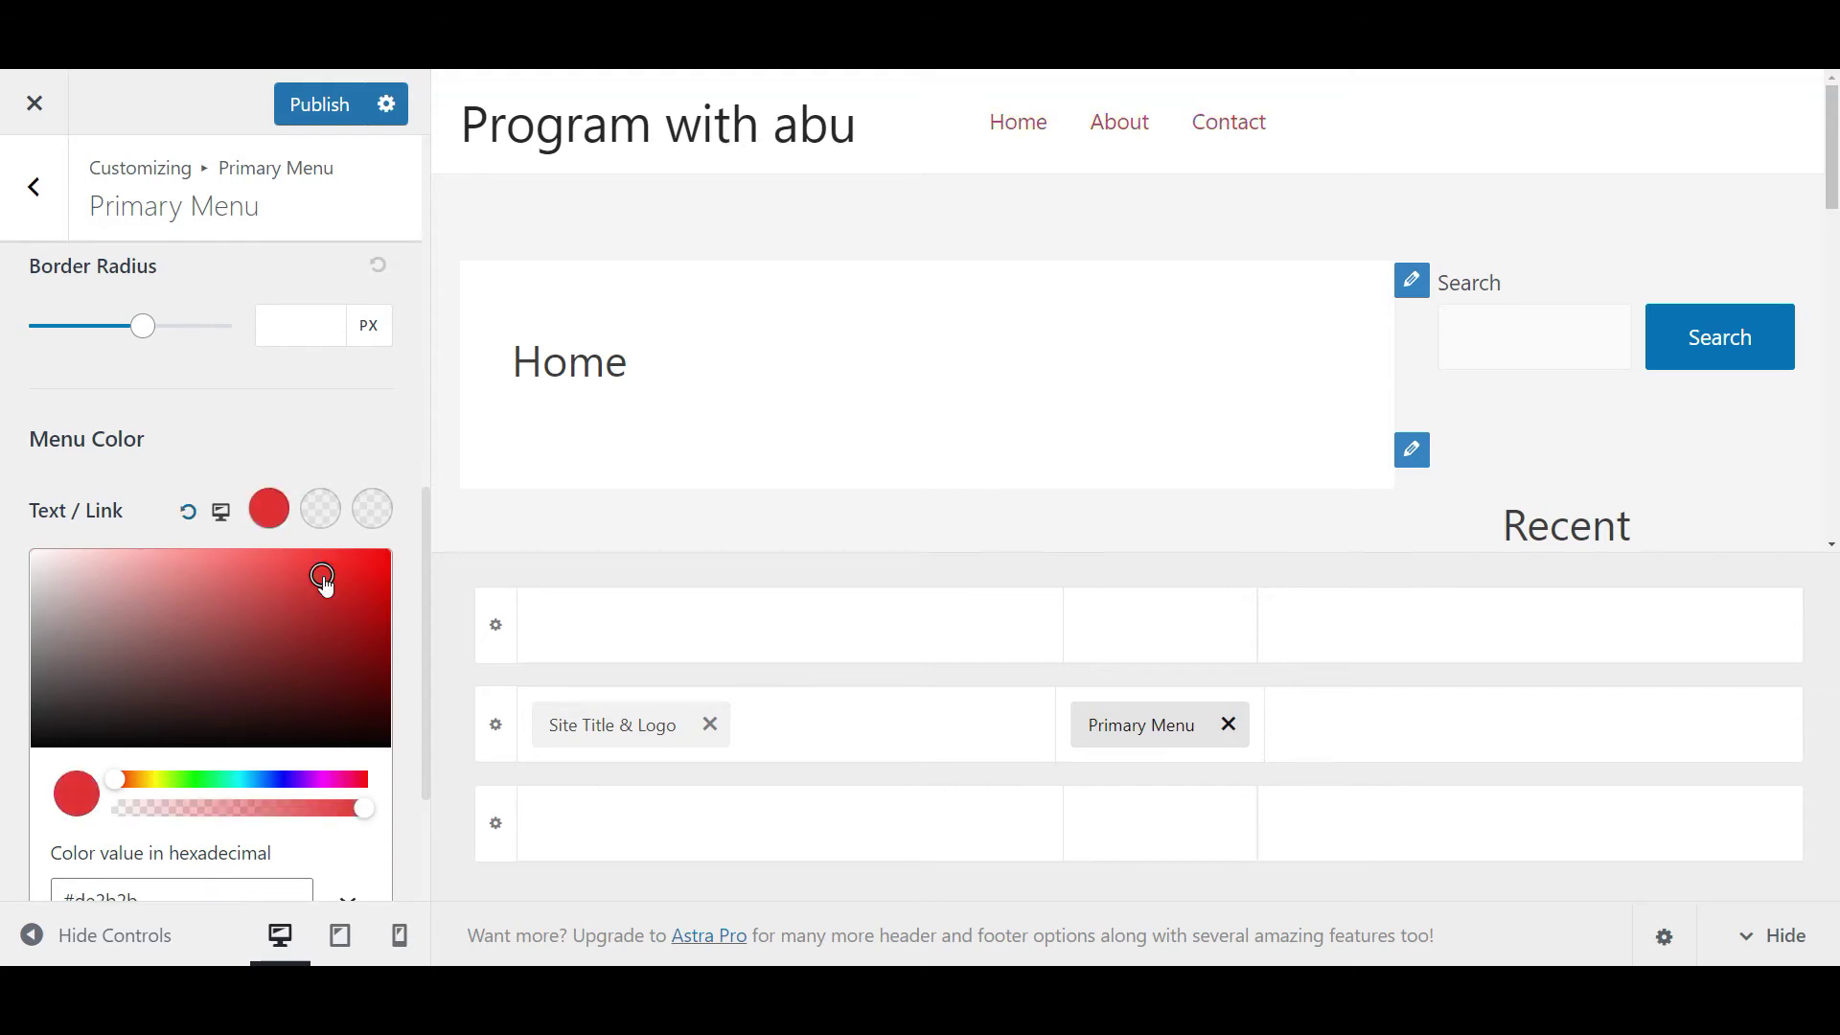
left_click(353, 639)
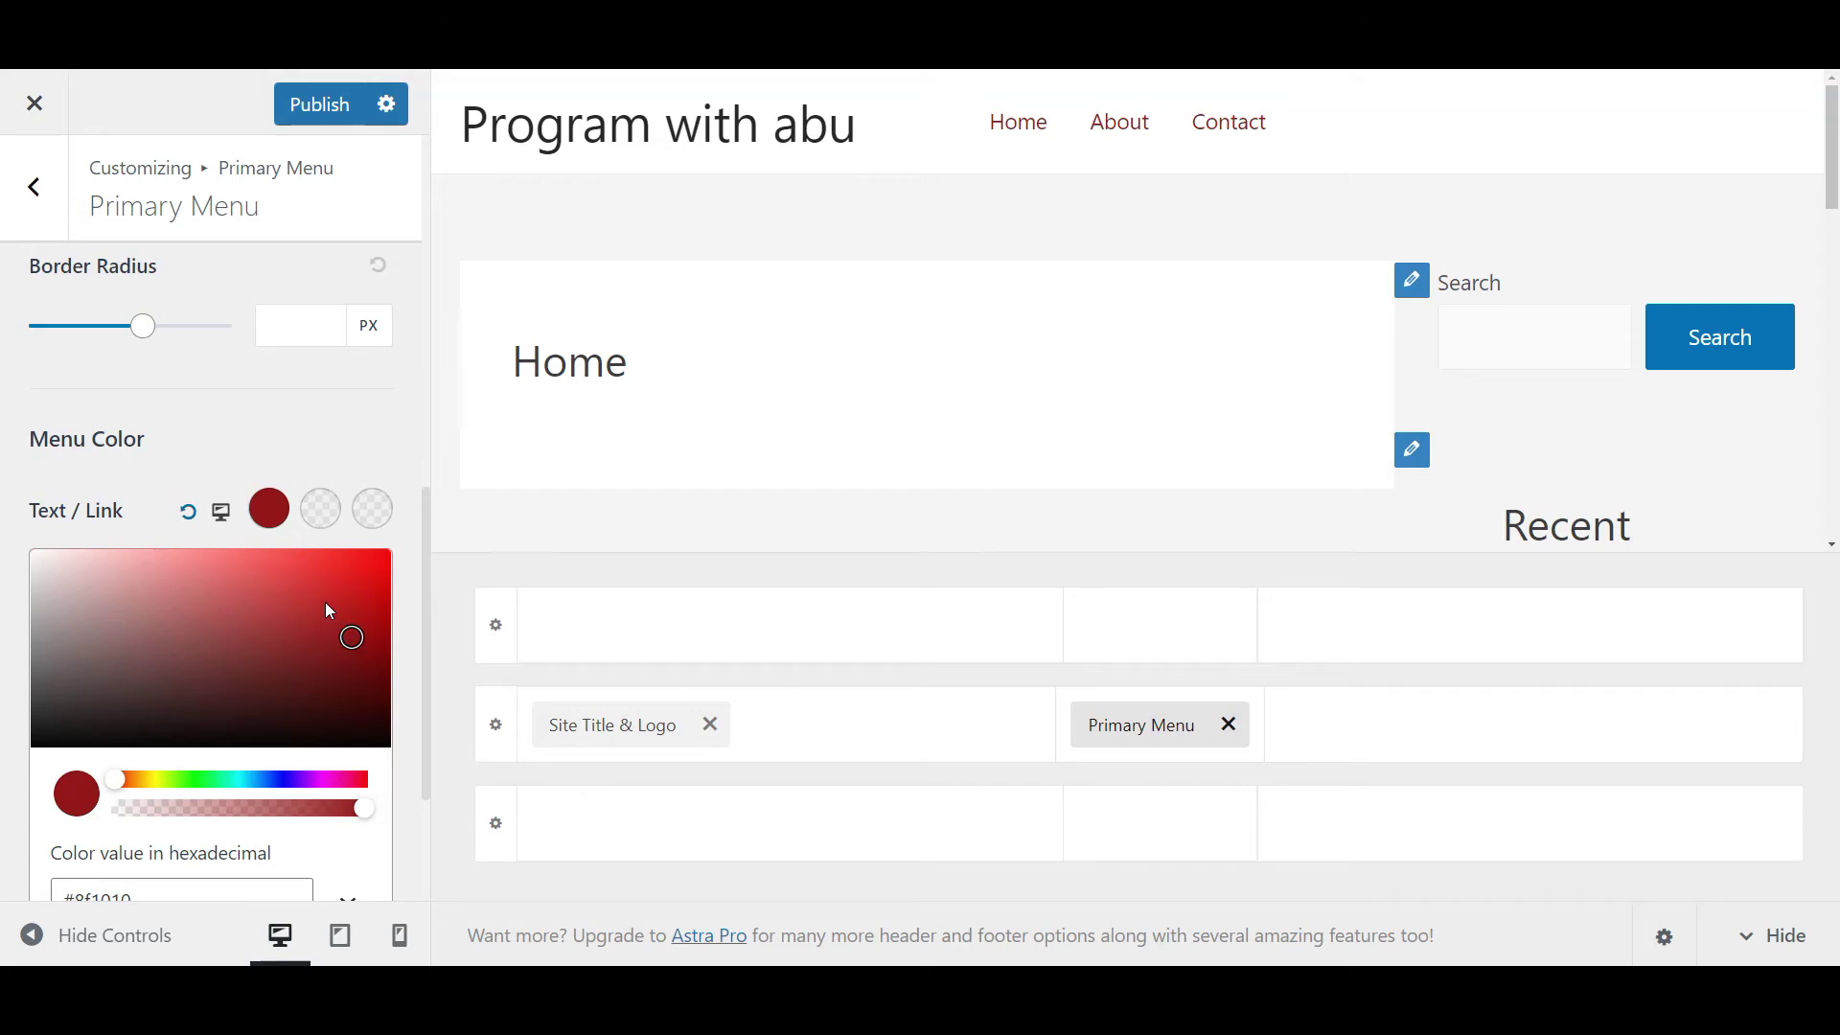
left_click(354, 690)
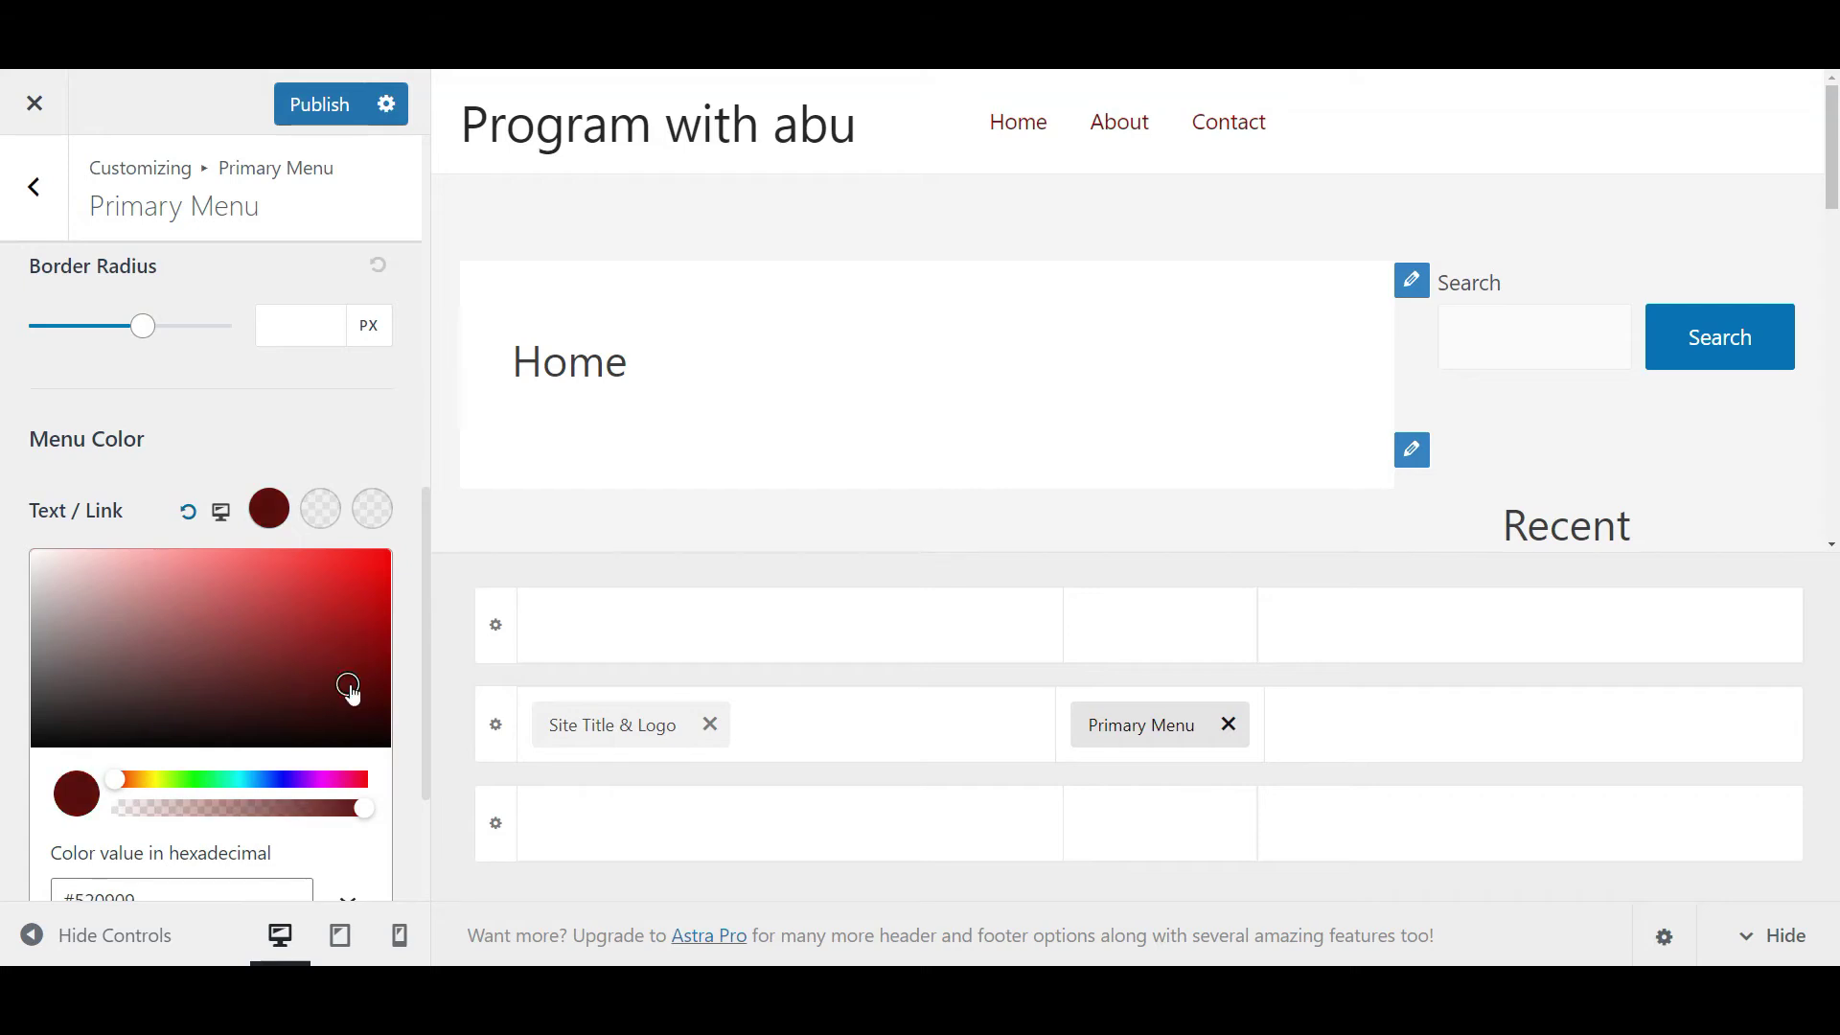
left_click(295, 648)
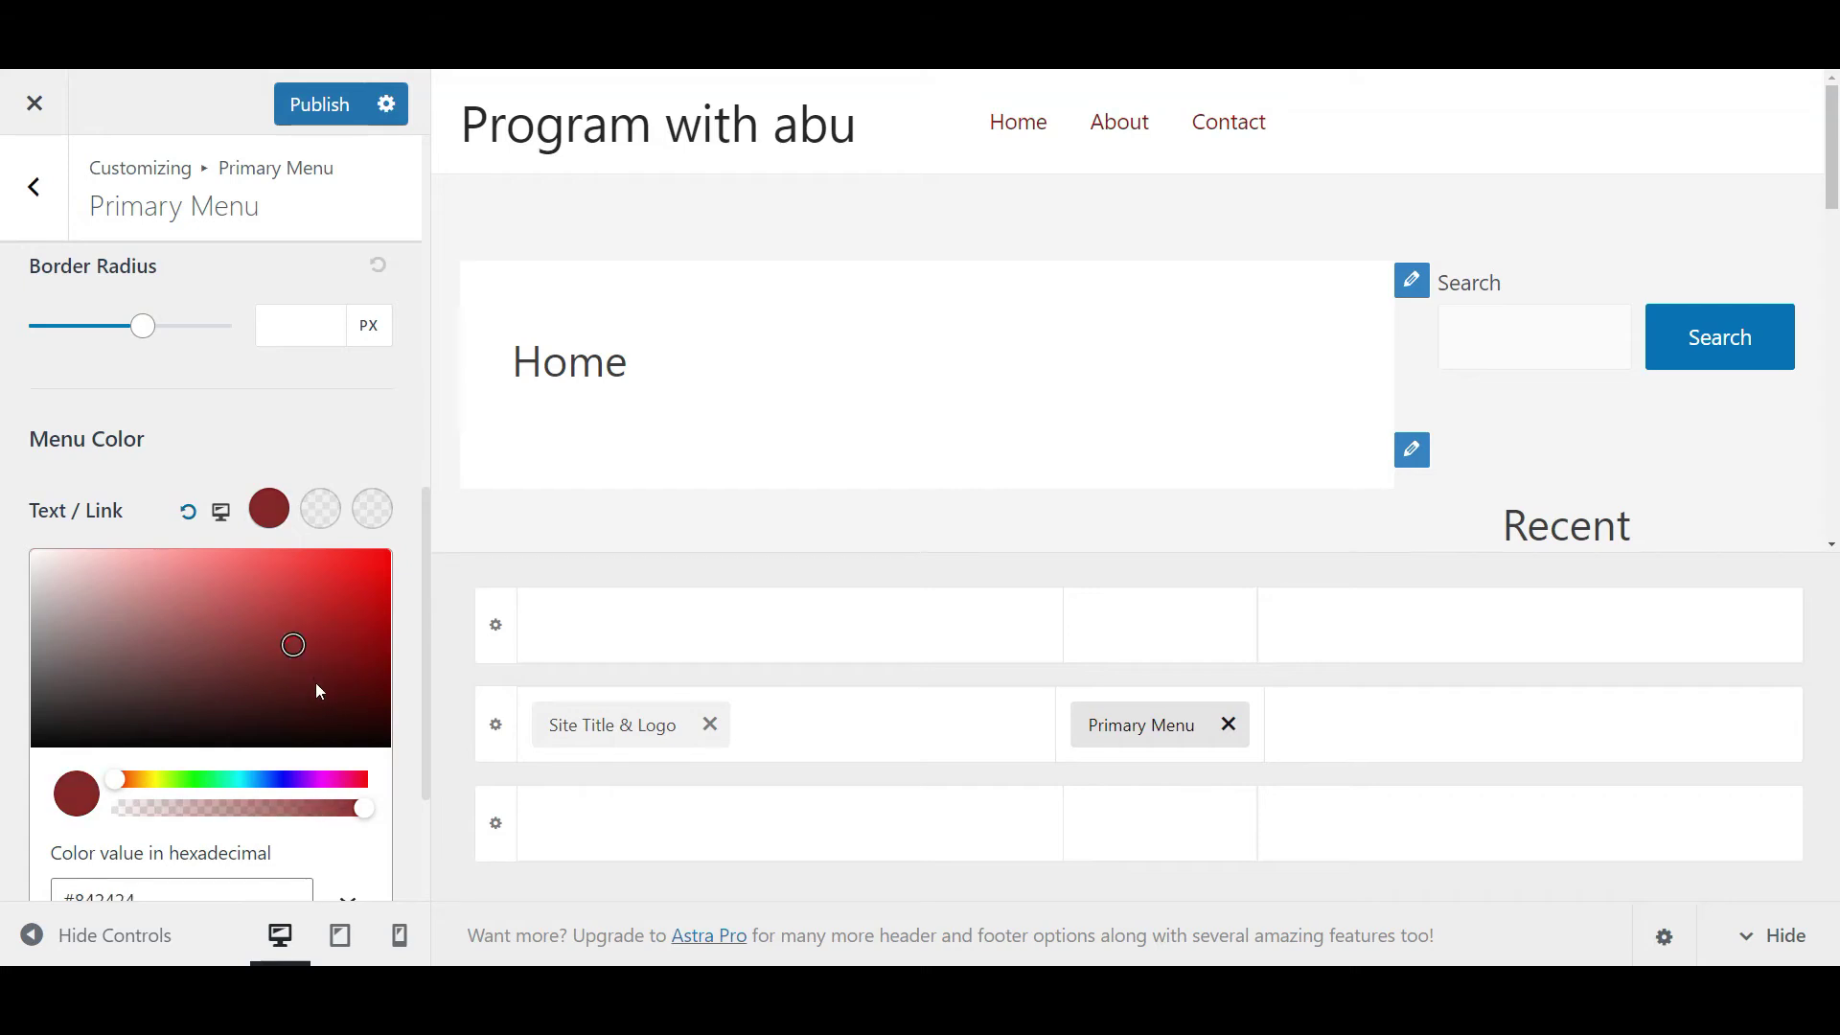
left_click(333, 706)
left_click(353, 707)
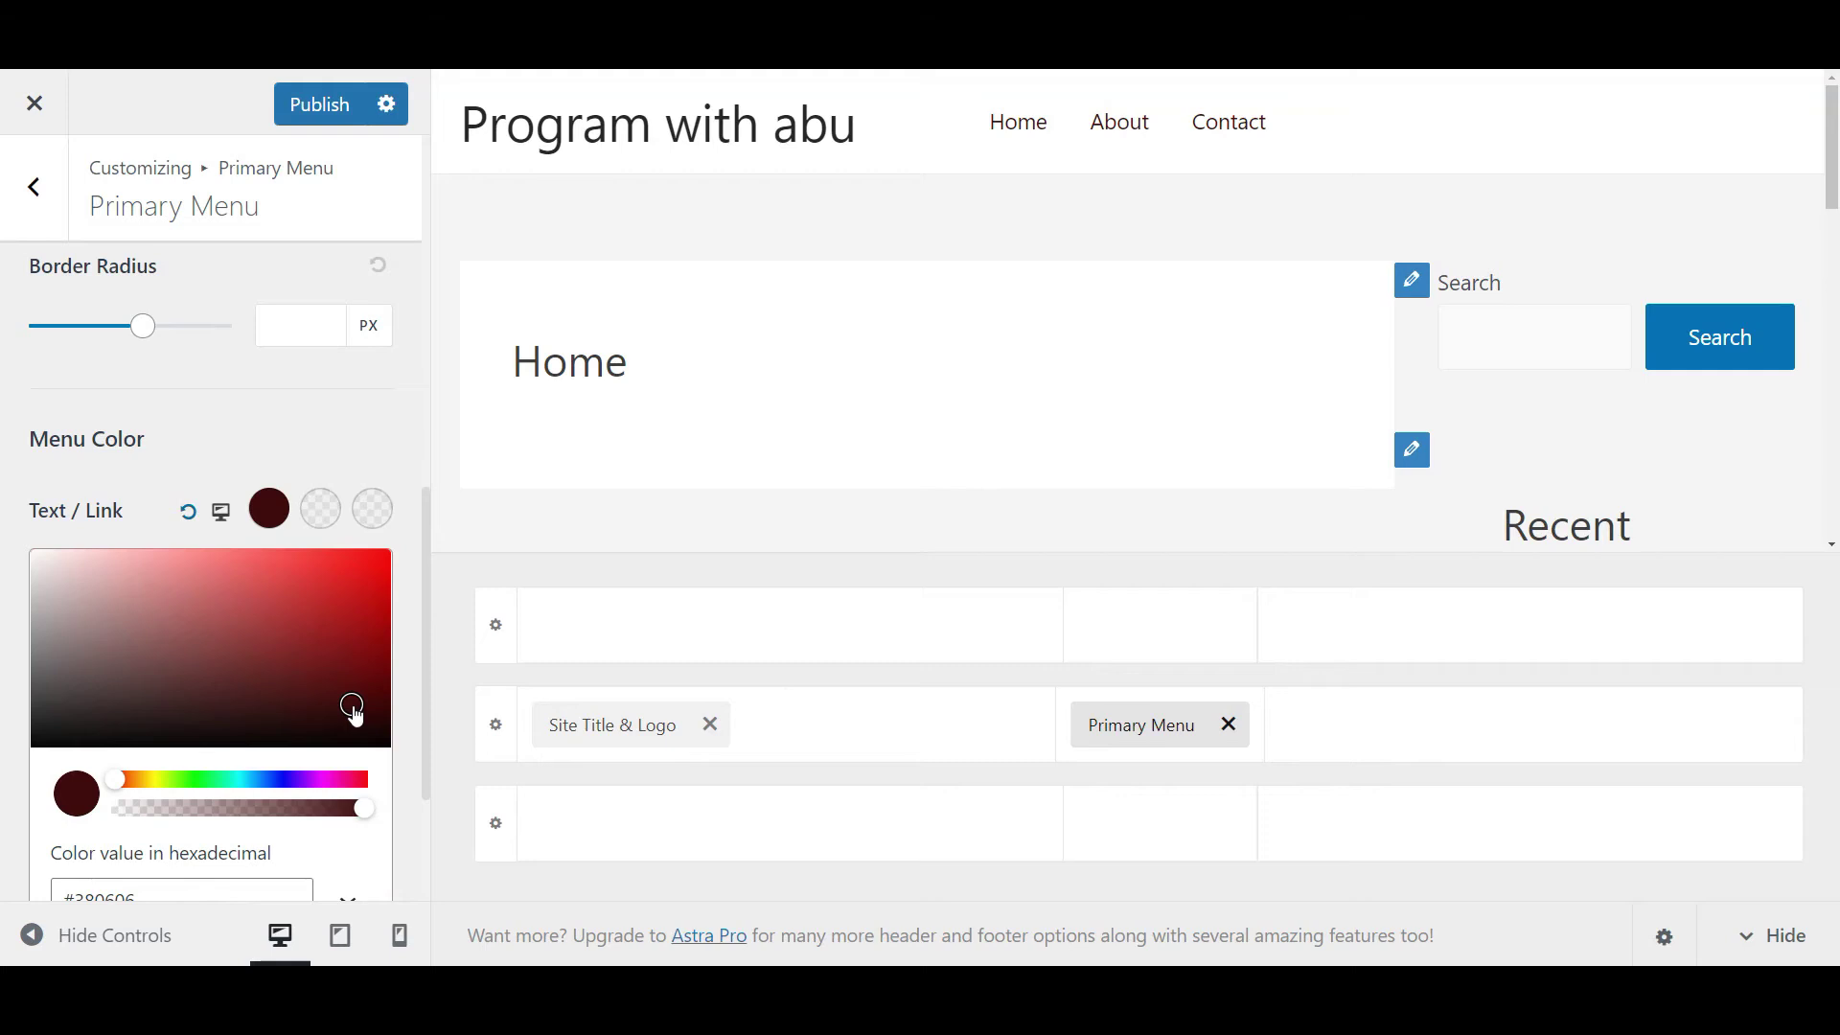
left_click(240, 468)
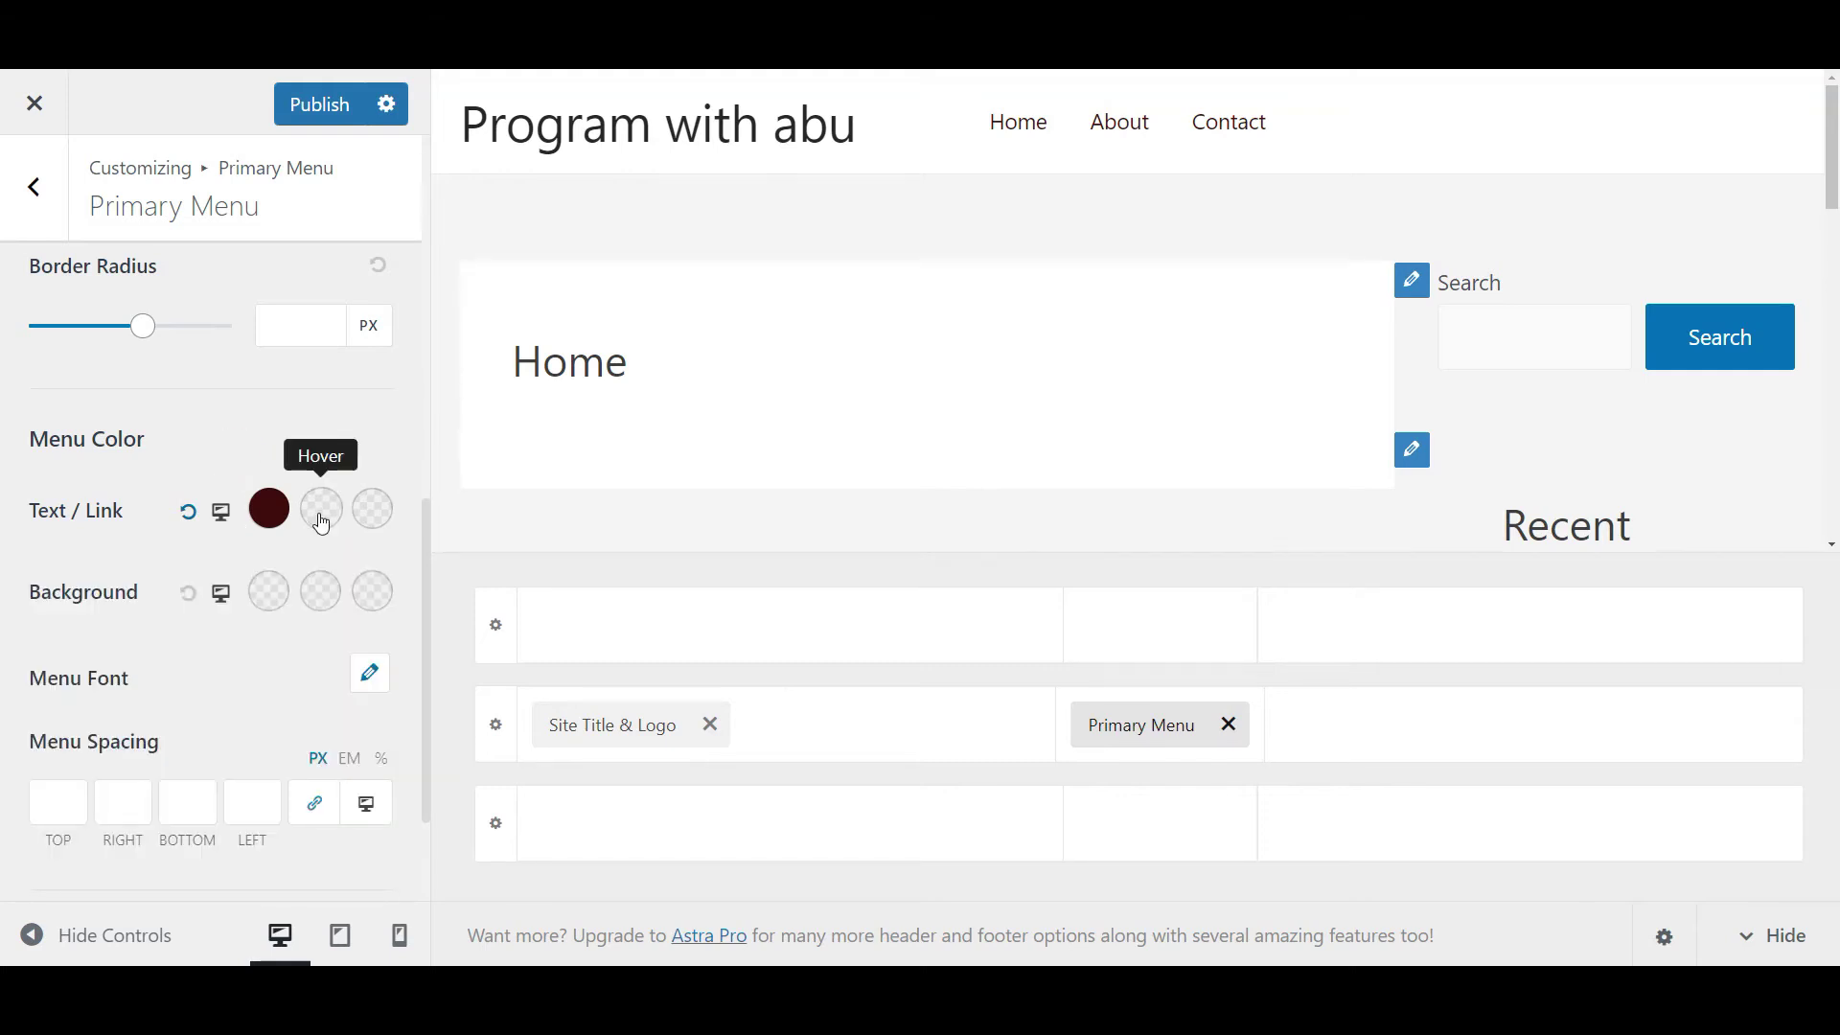
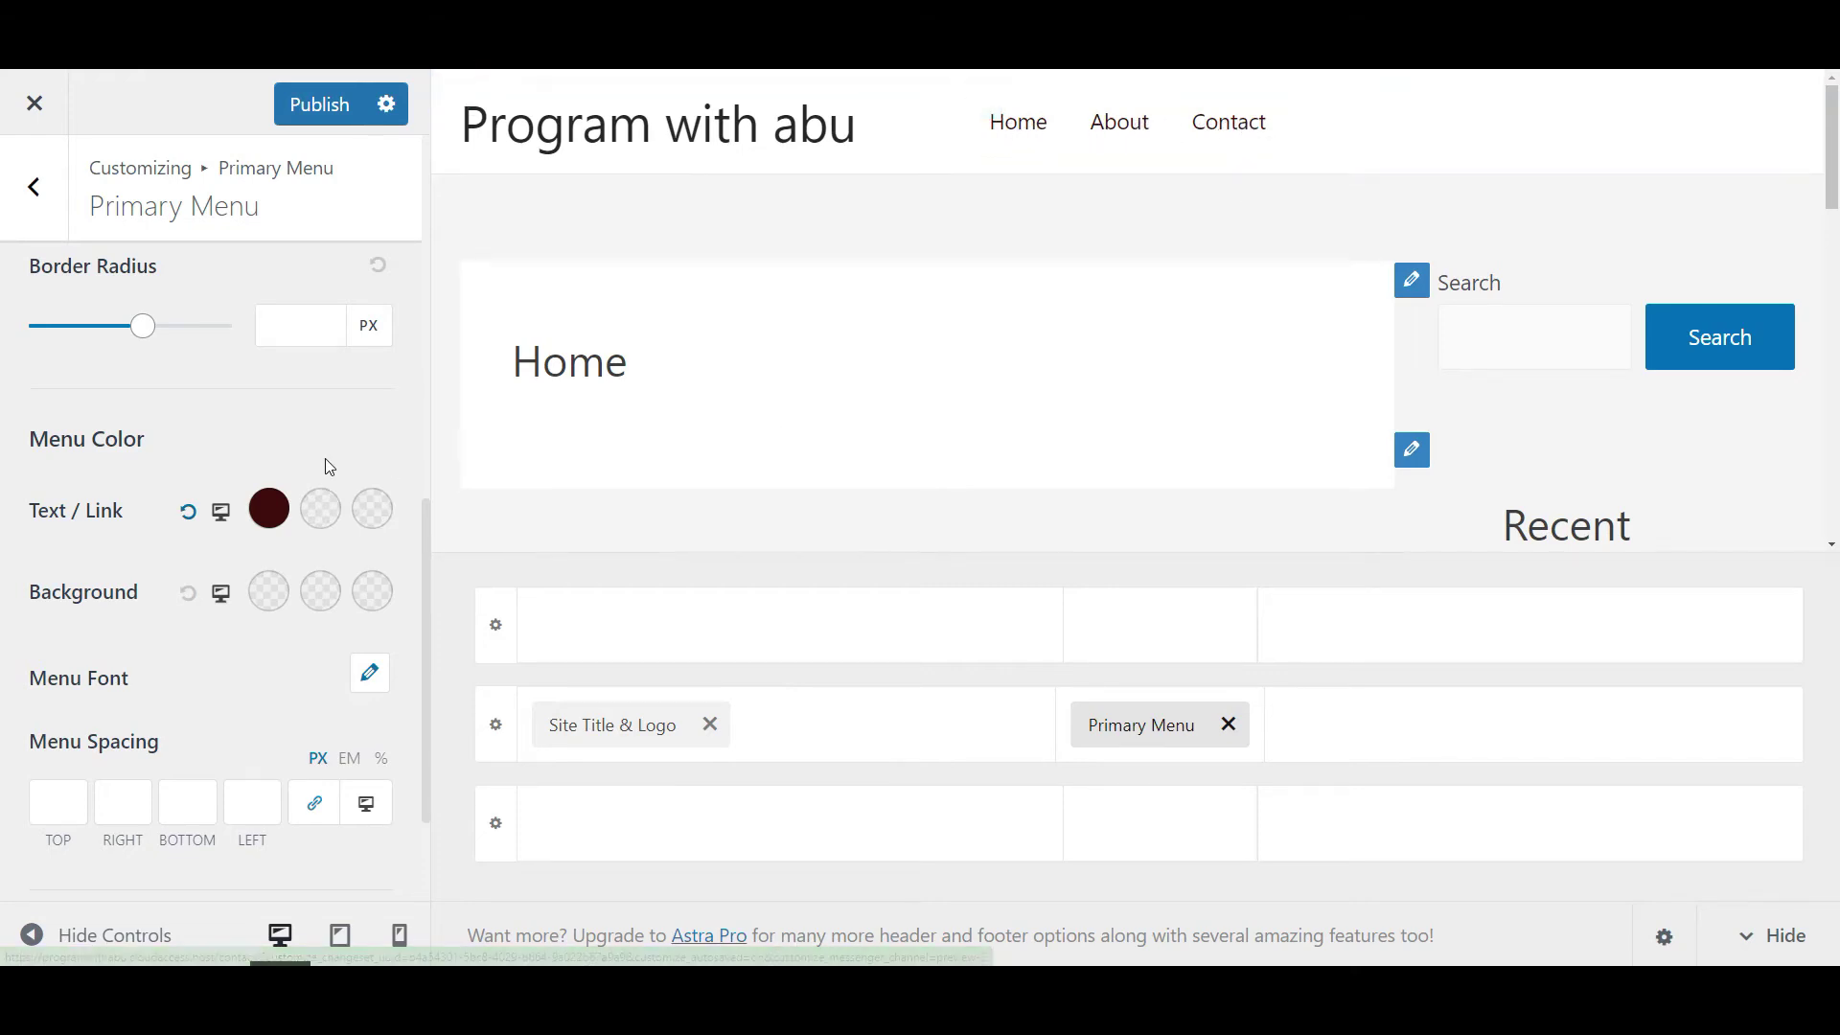
Set the Primary Menu's hover text/link color to green #34c41f.
left_click(320, 509)
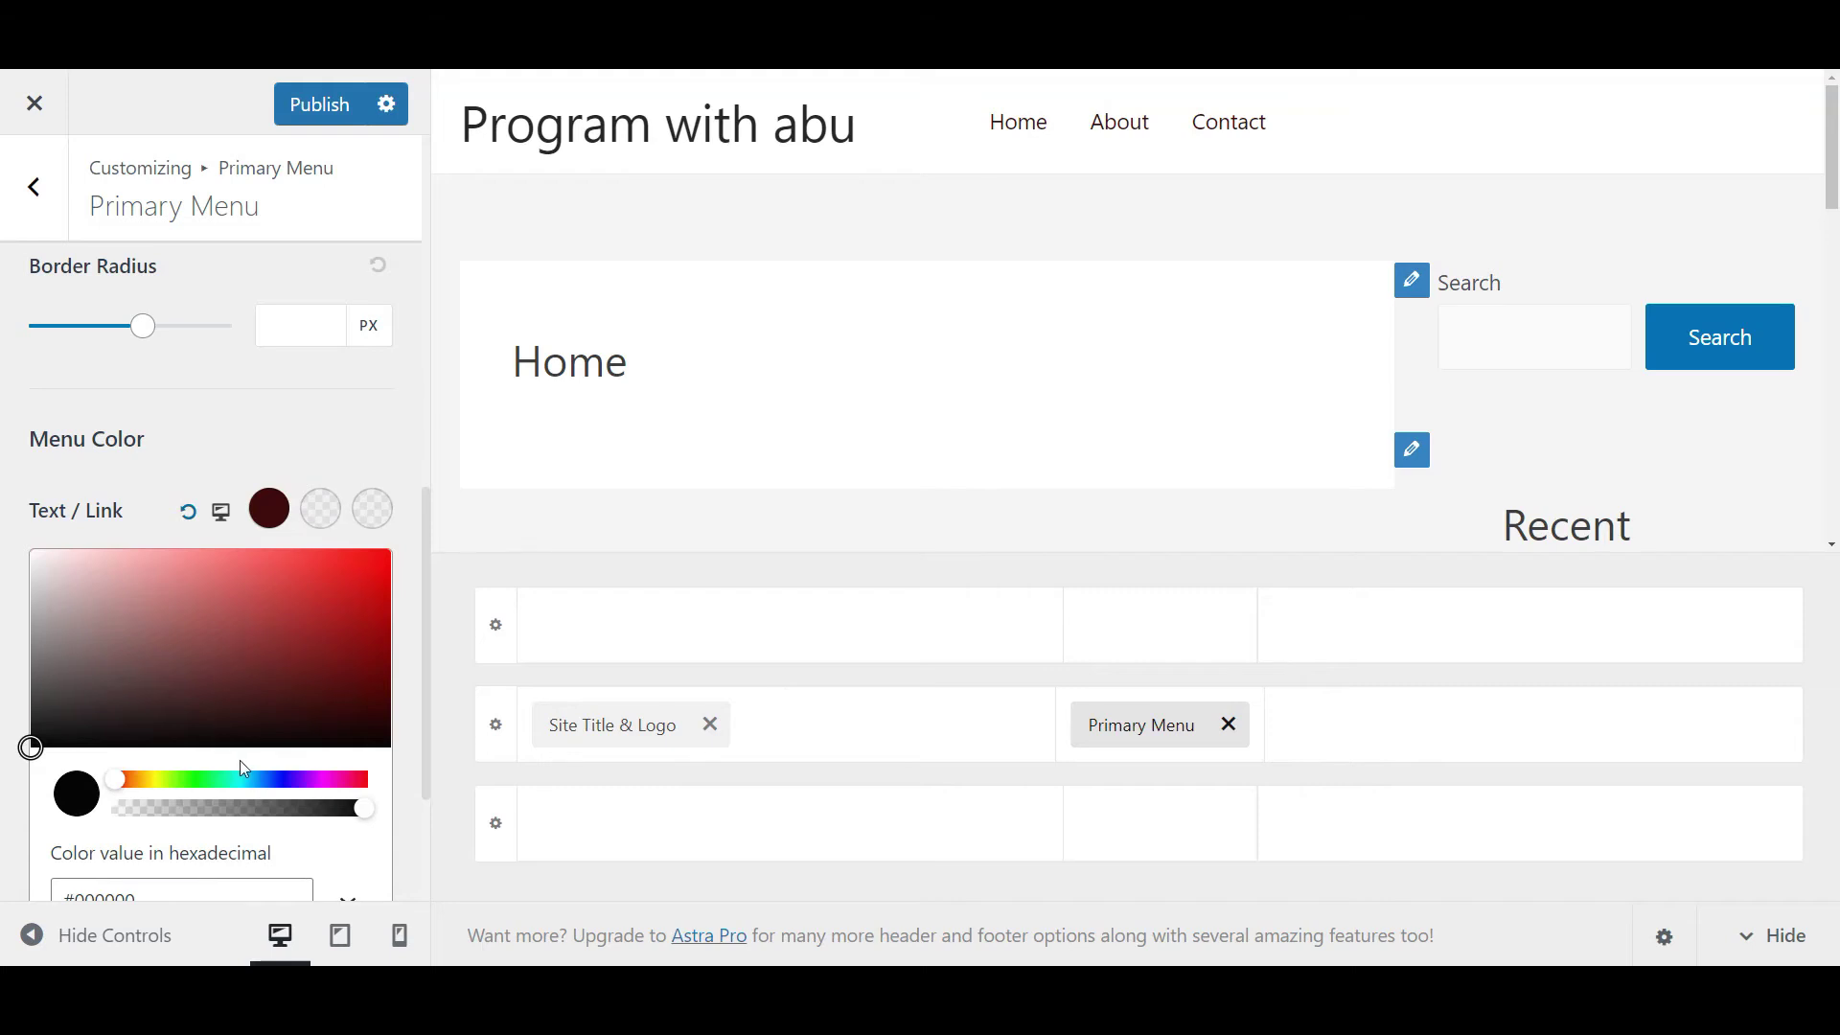
left_click(192, 782)
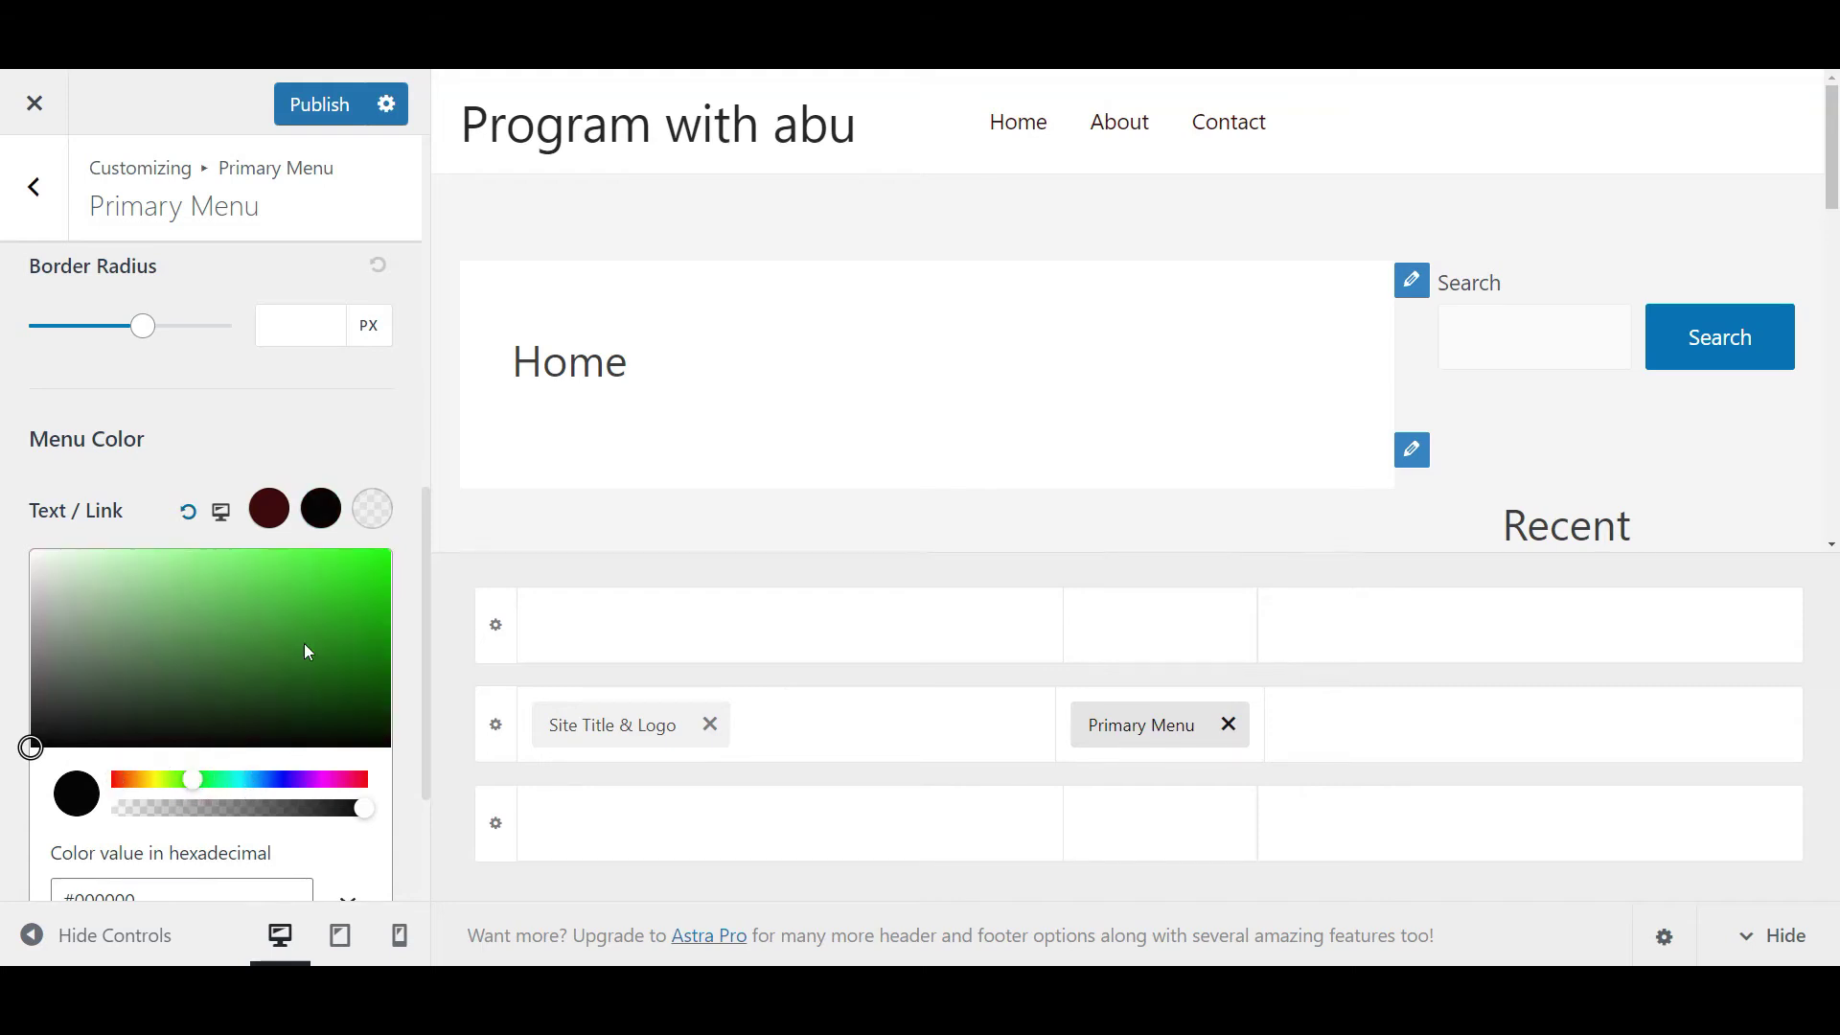
left_click(333, 596)
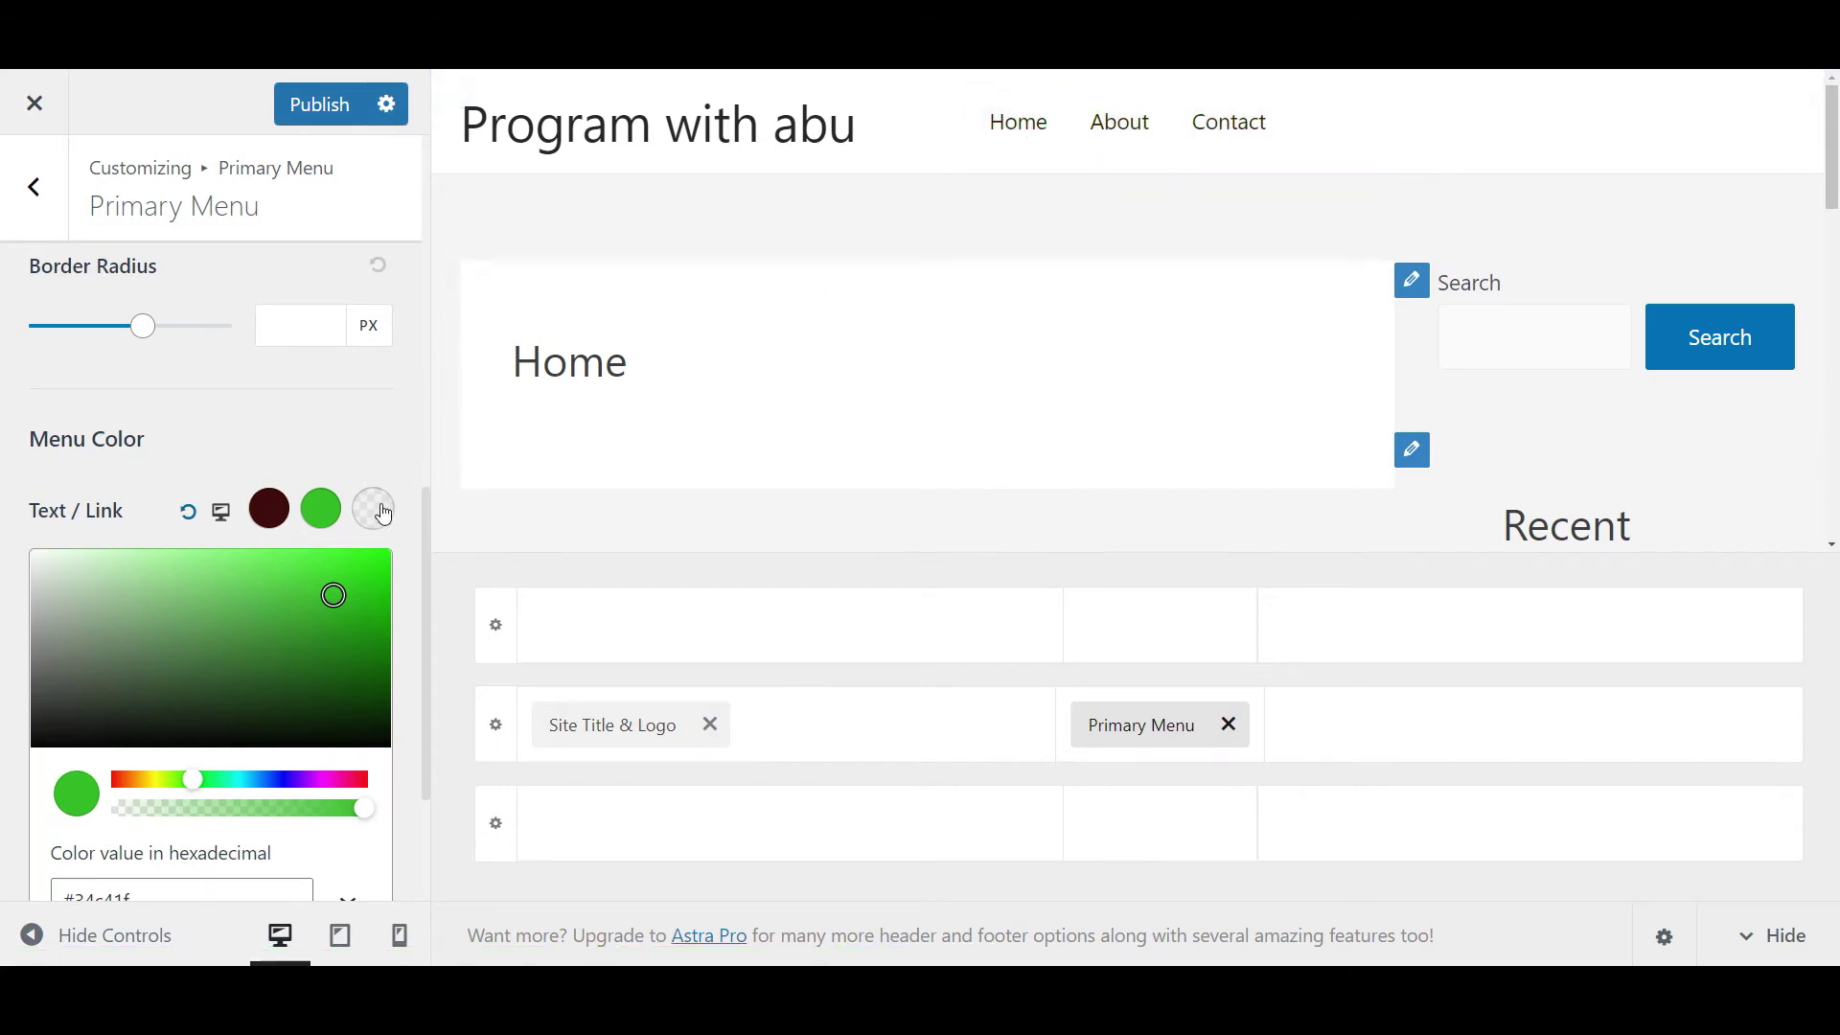
Copy the hover color's hex code 34c41f and apply it as the Primary Menu's active text/link color.
scroll(173, 801, "down", 1)
left_click(140, 808)
left_click_drag(140, 808, 79, 811)
right_click(88, 808)
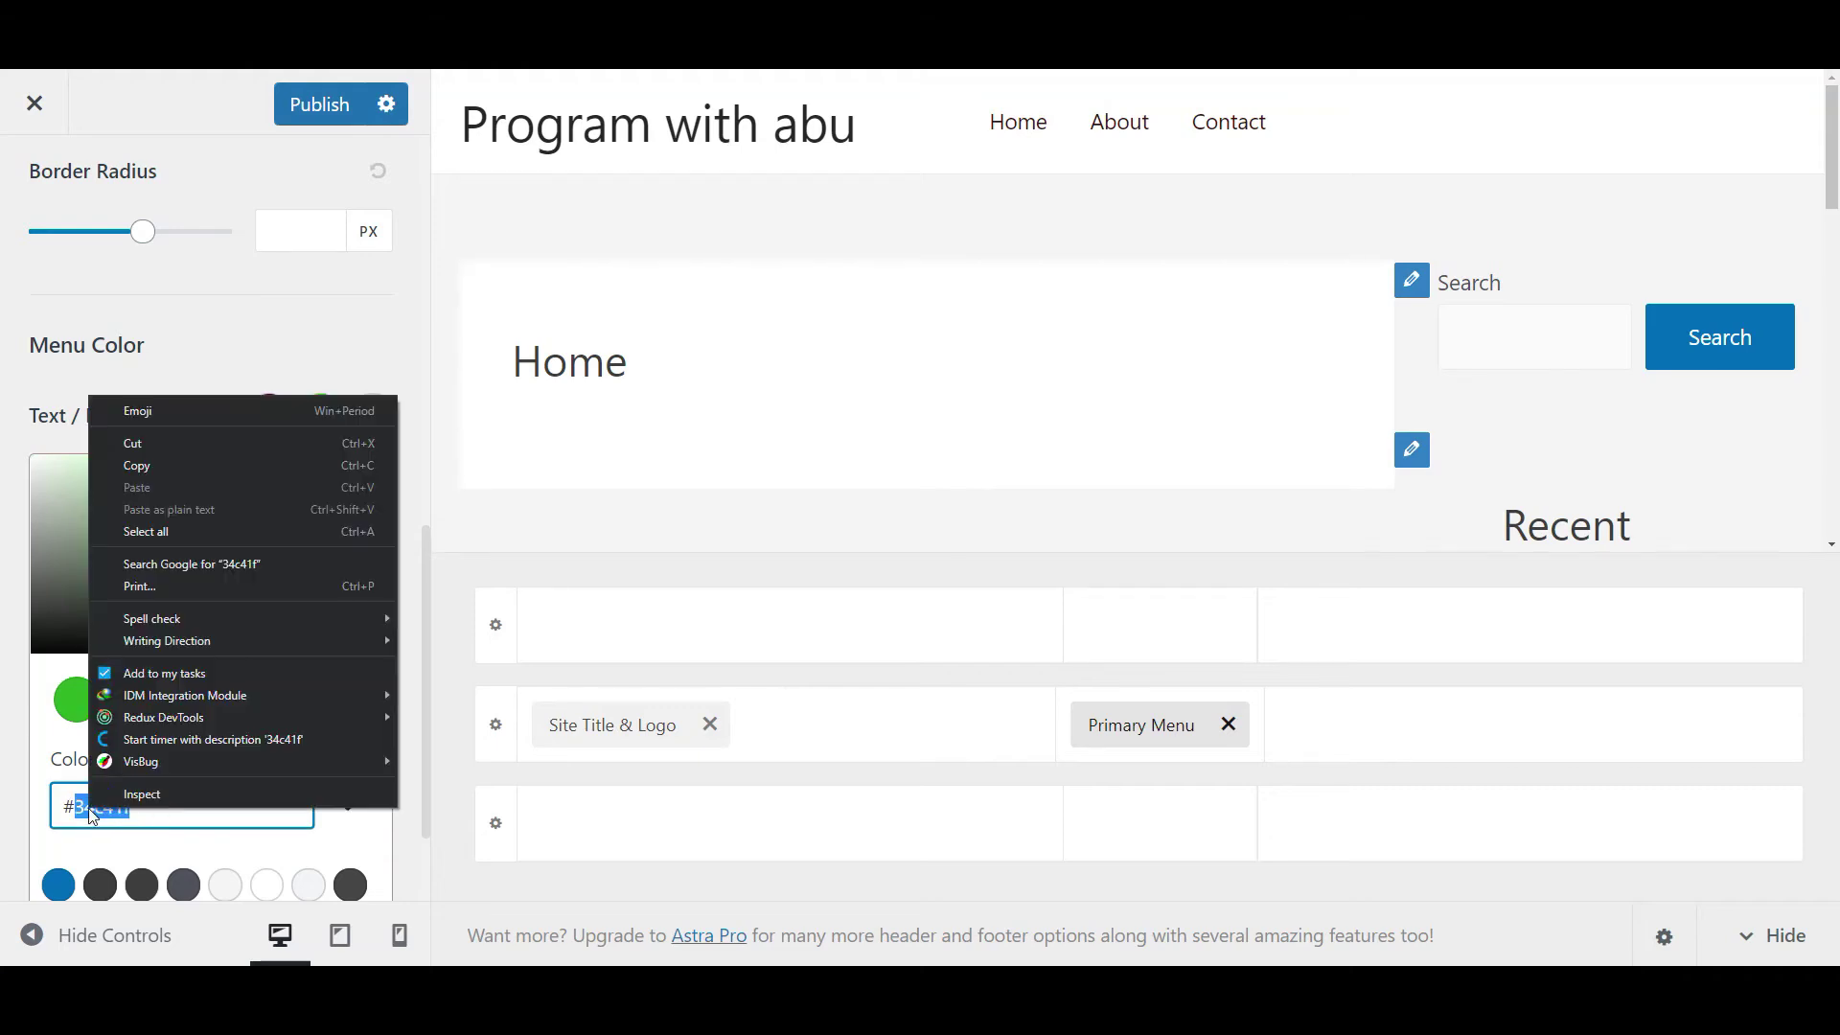
left_click(144, 465)
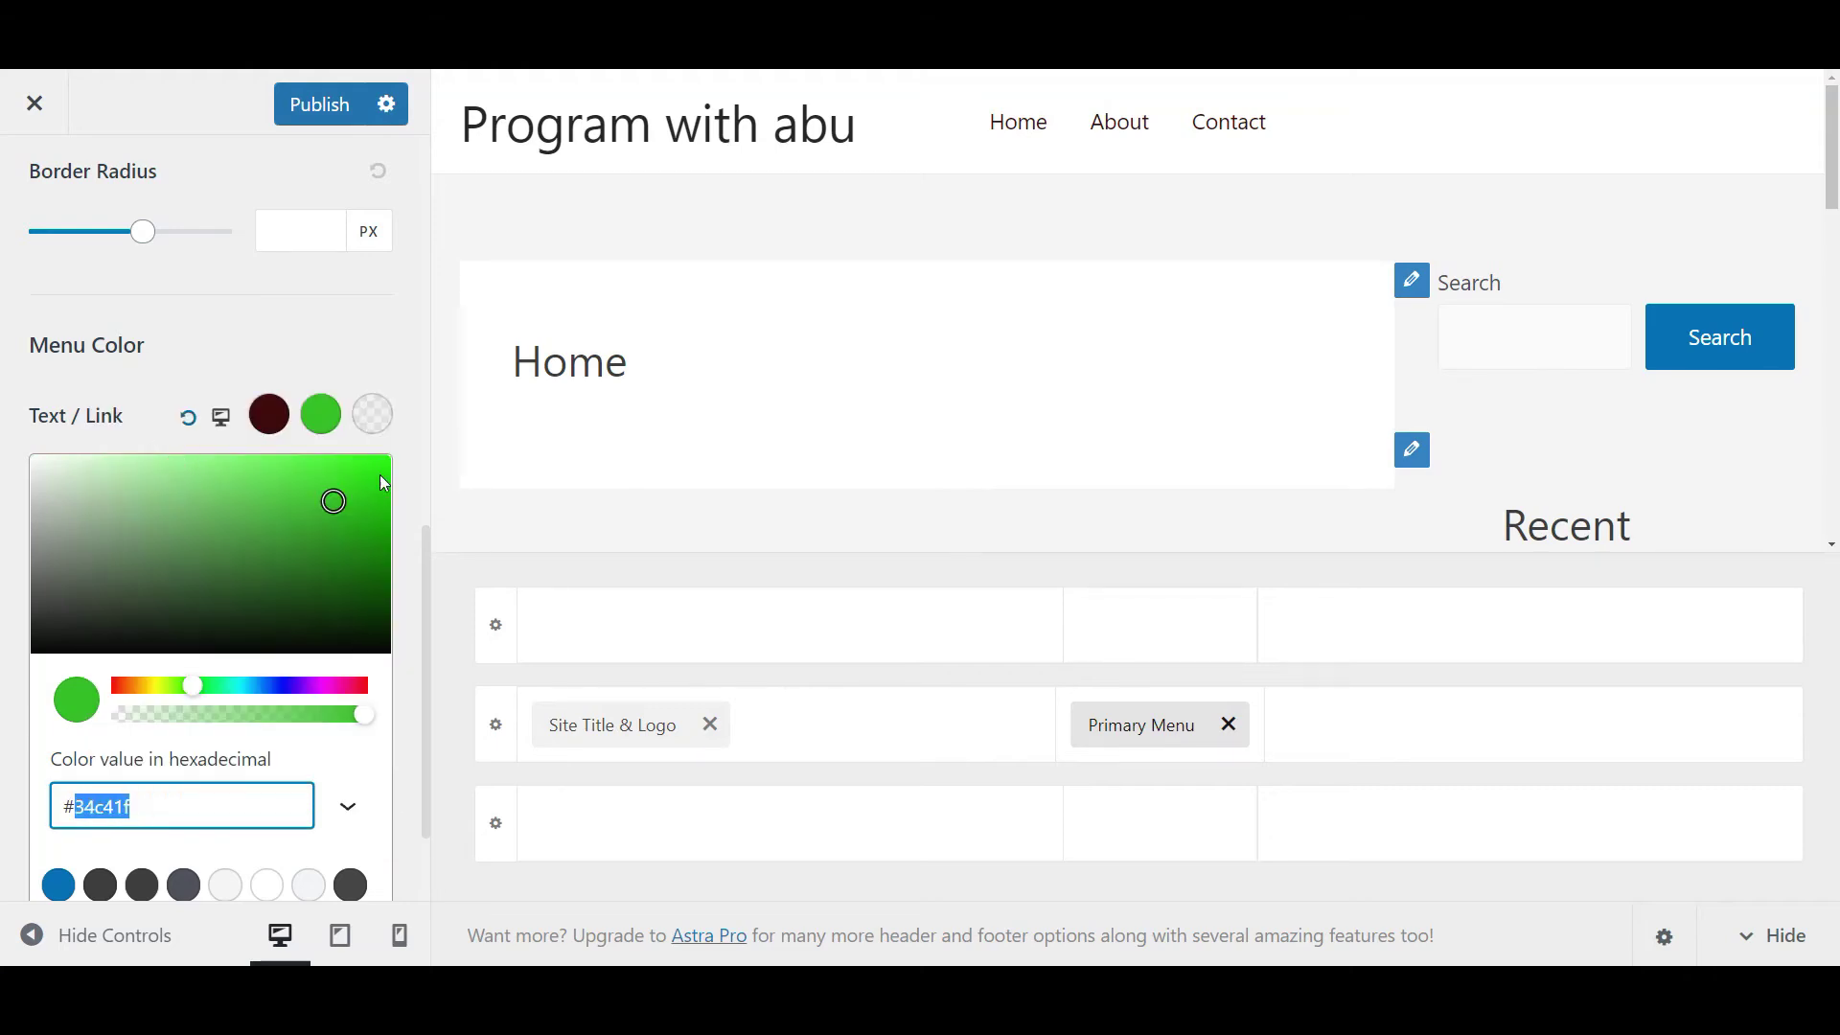
left_click(373, 416)
double_click(176, 815)
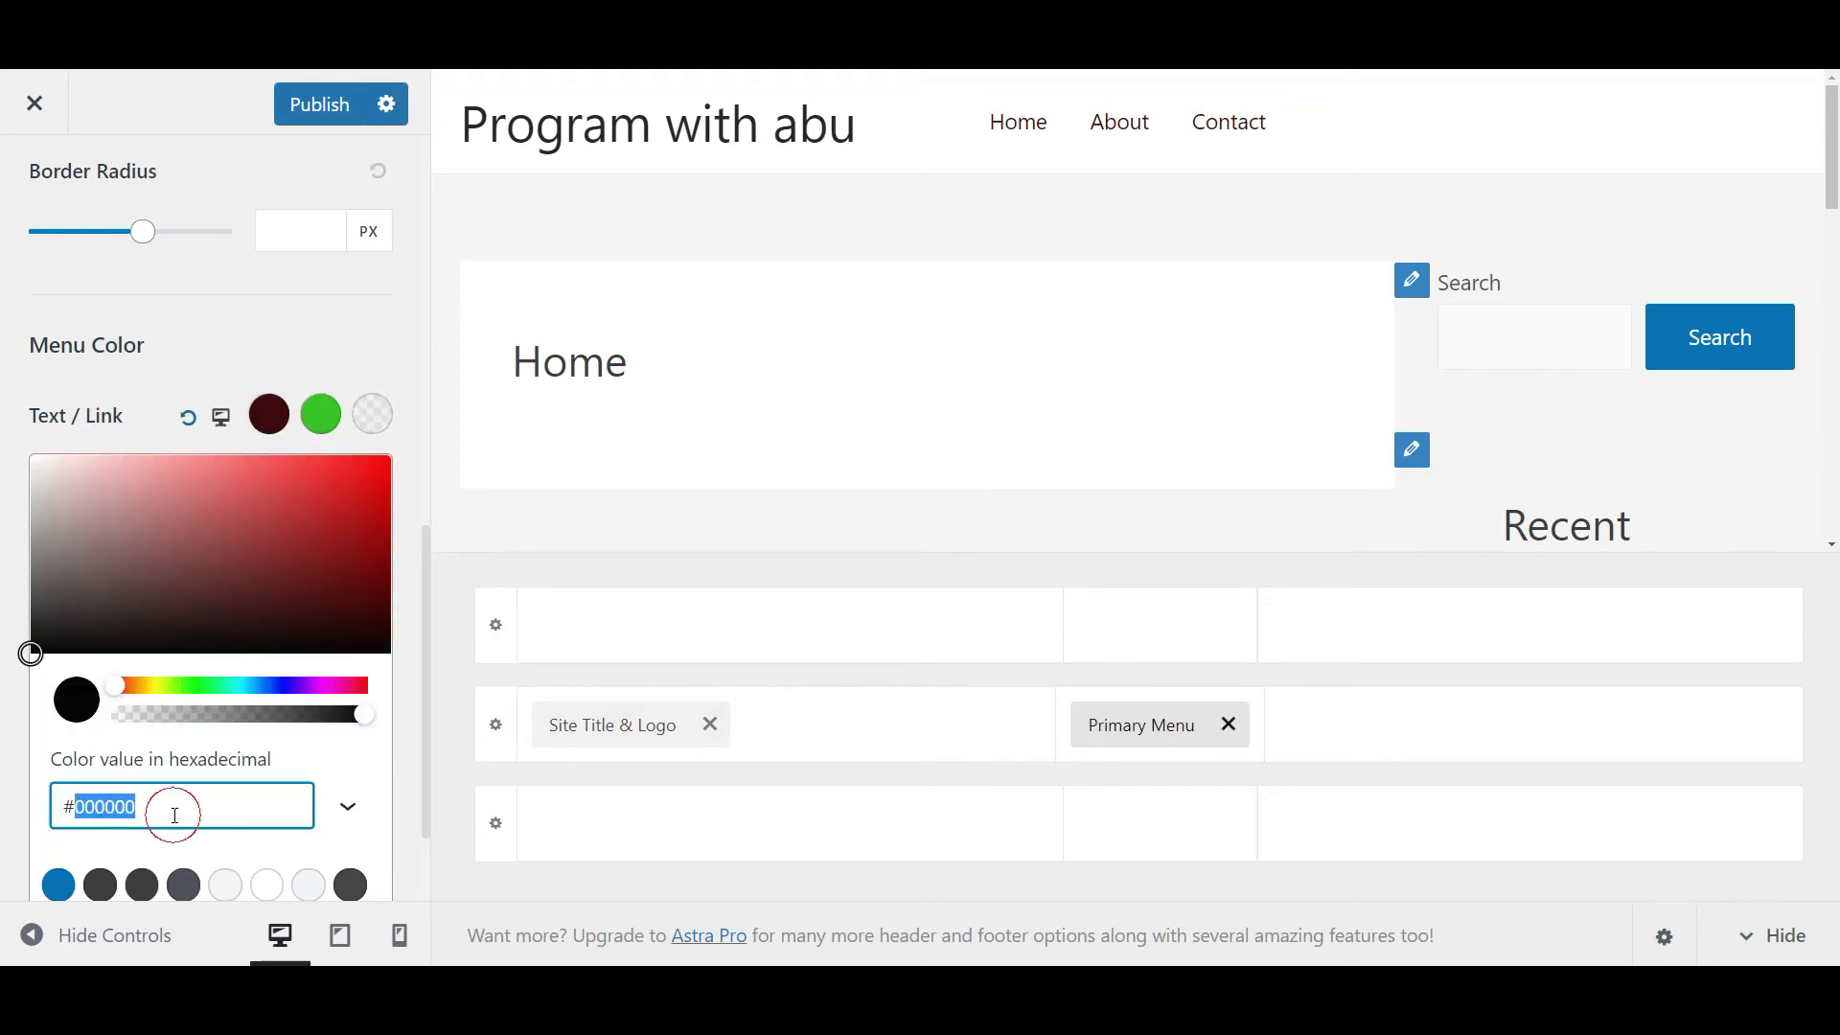
key("ctrl+v")
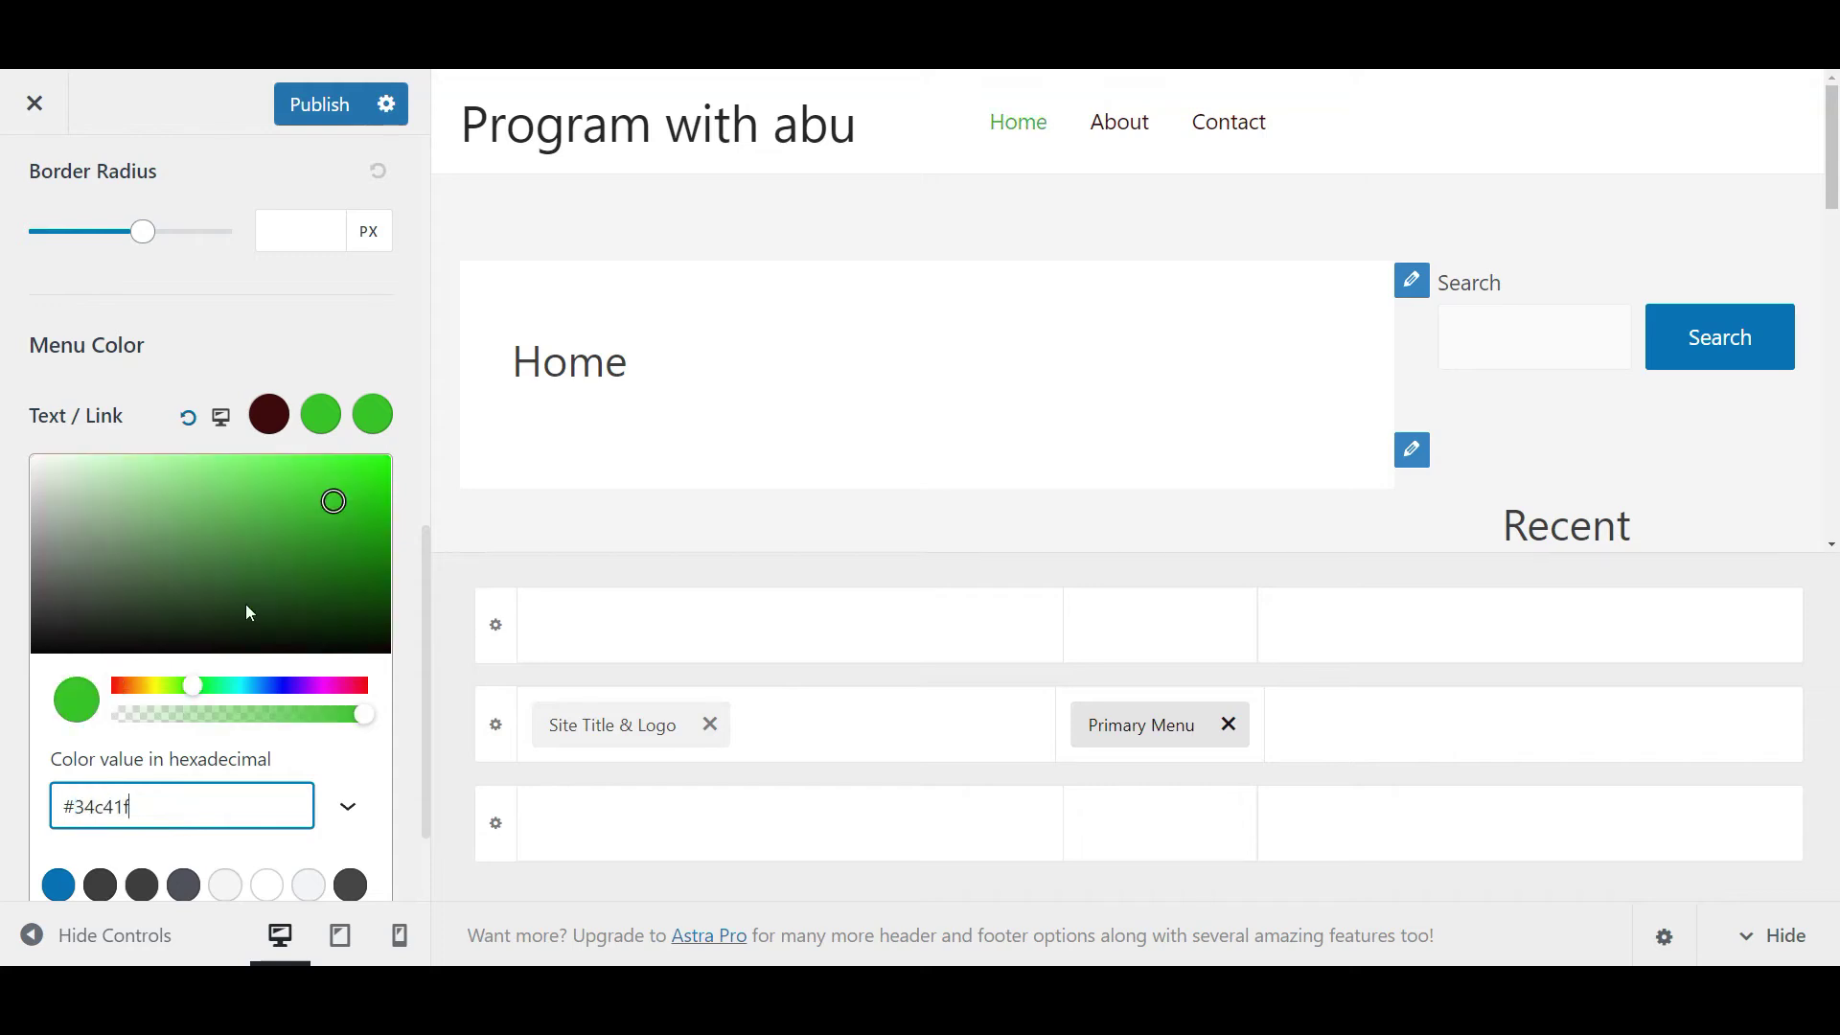
left_click(284, 358)
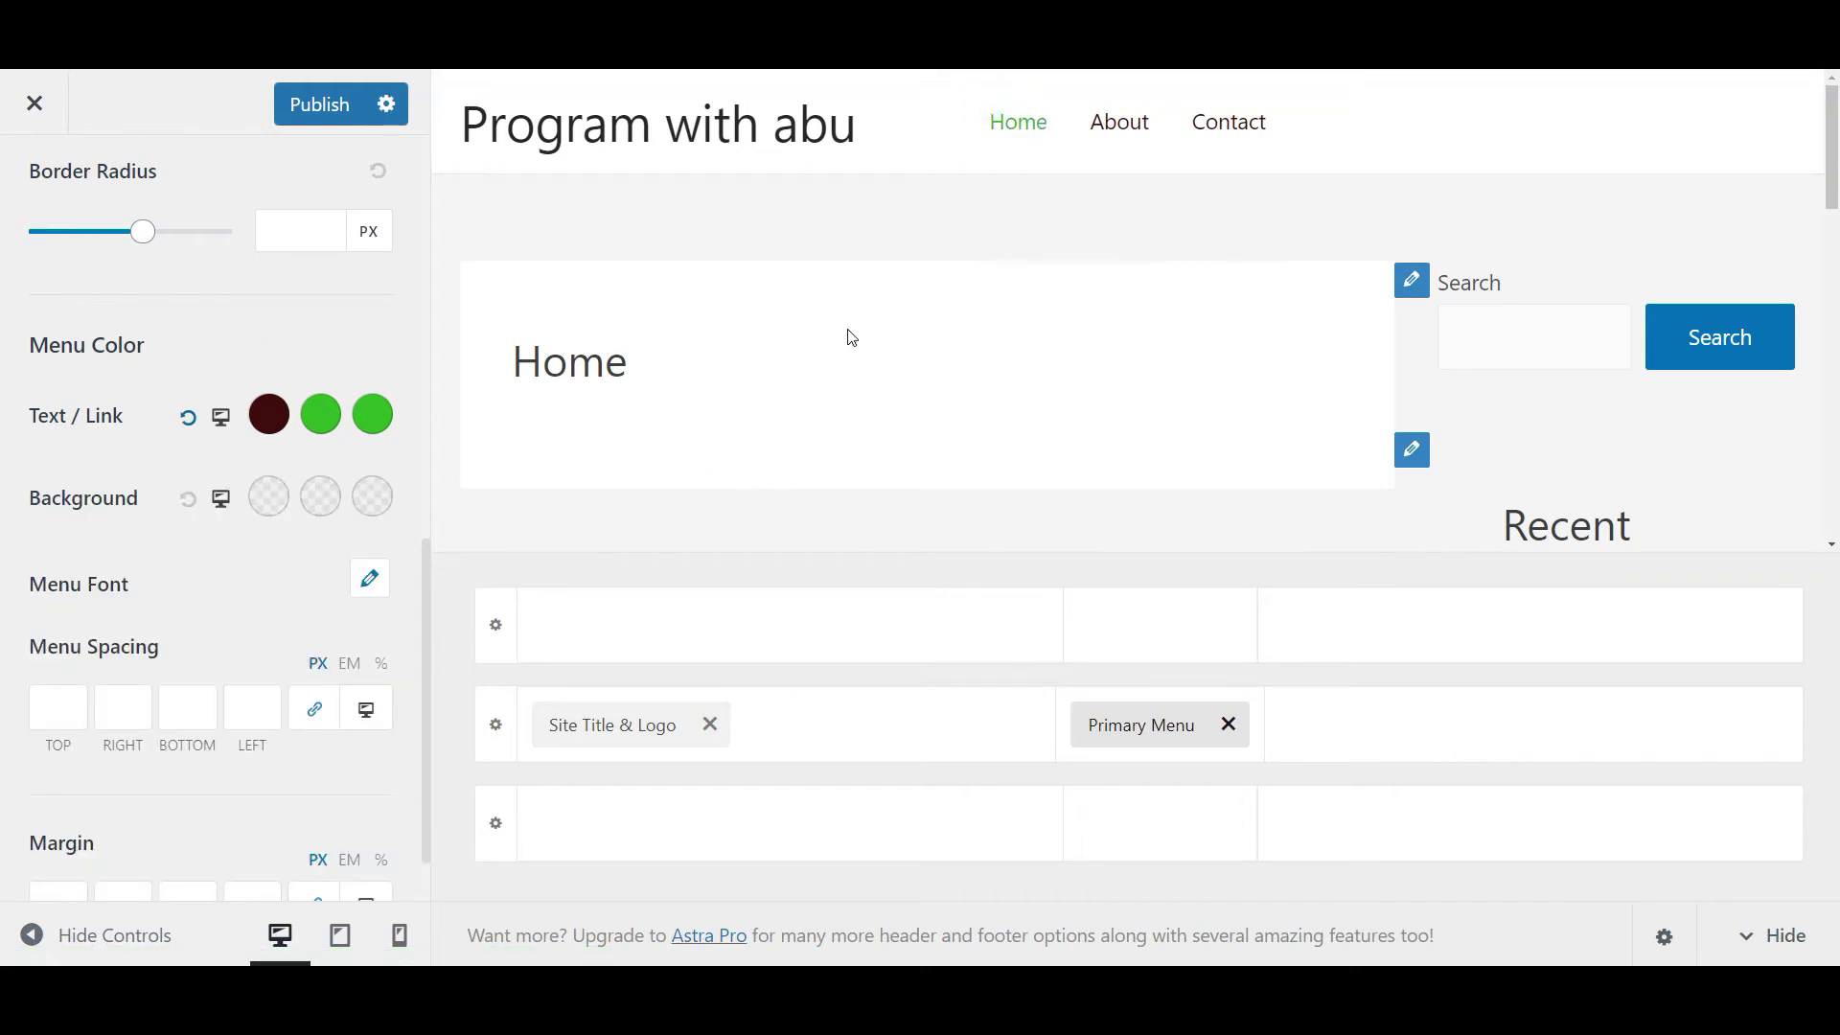
Check the active link color by opening the About page in the site preview and returning to Home.
left_click_drag(512, 372, 652, 377)
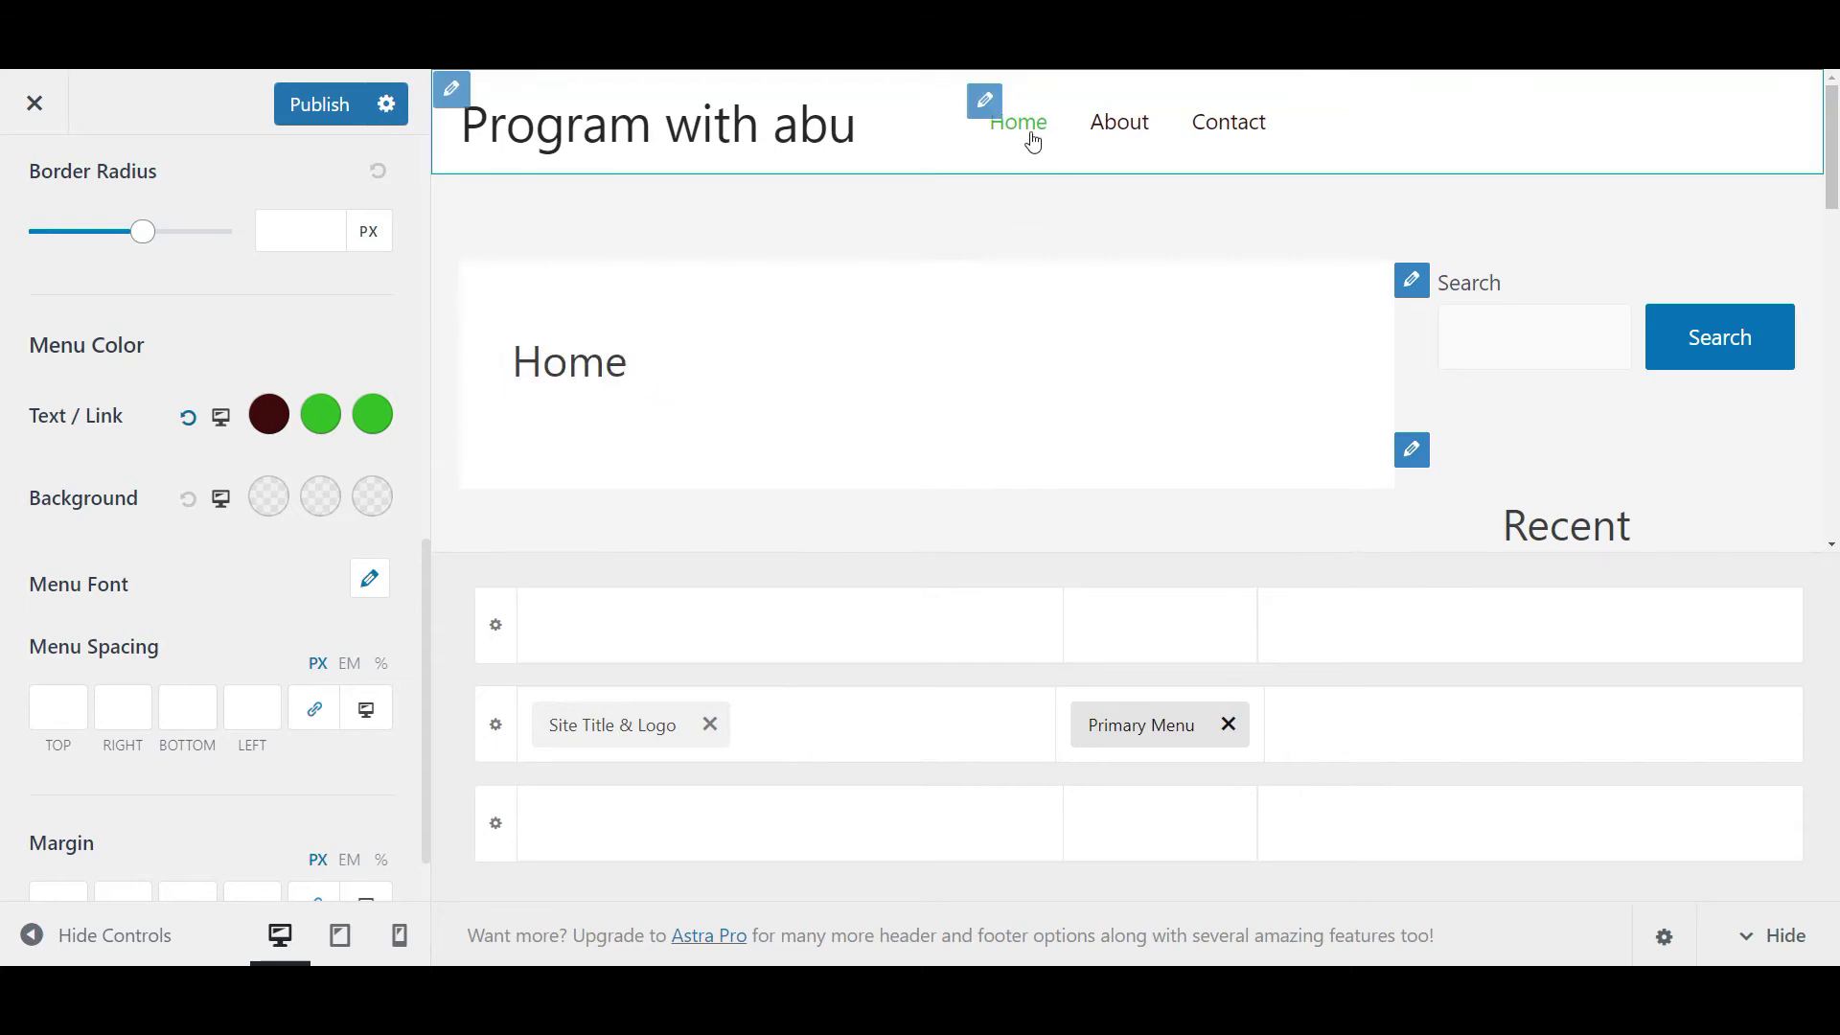
left_click(1128, 137)
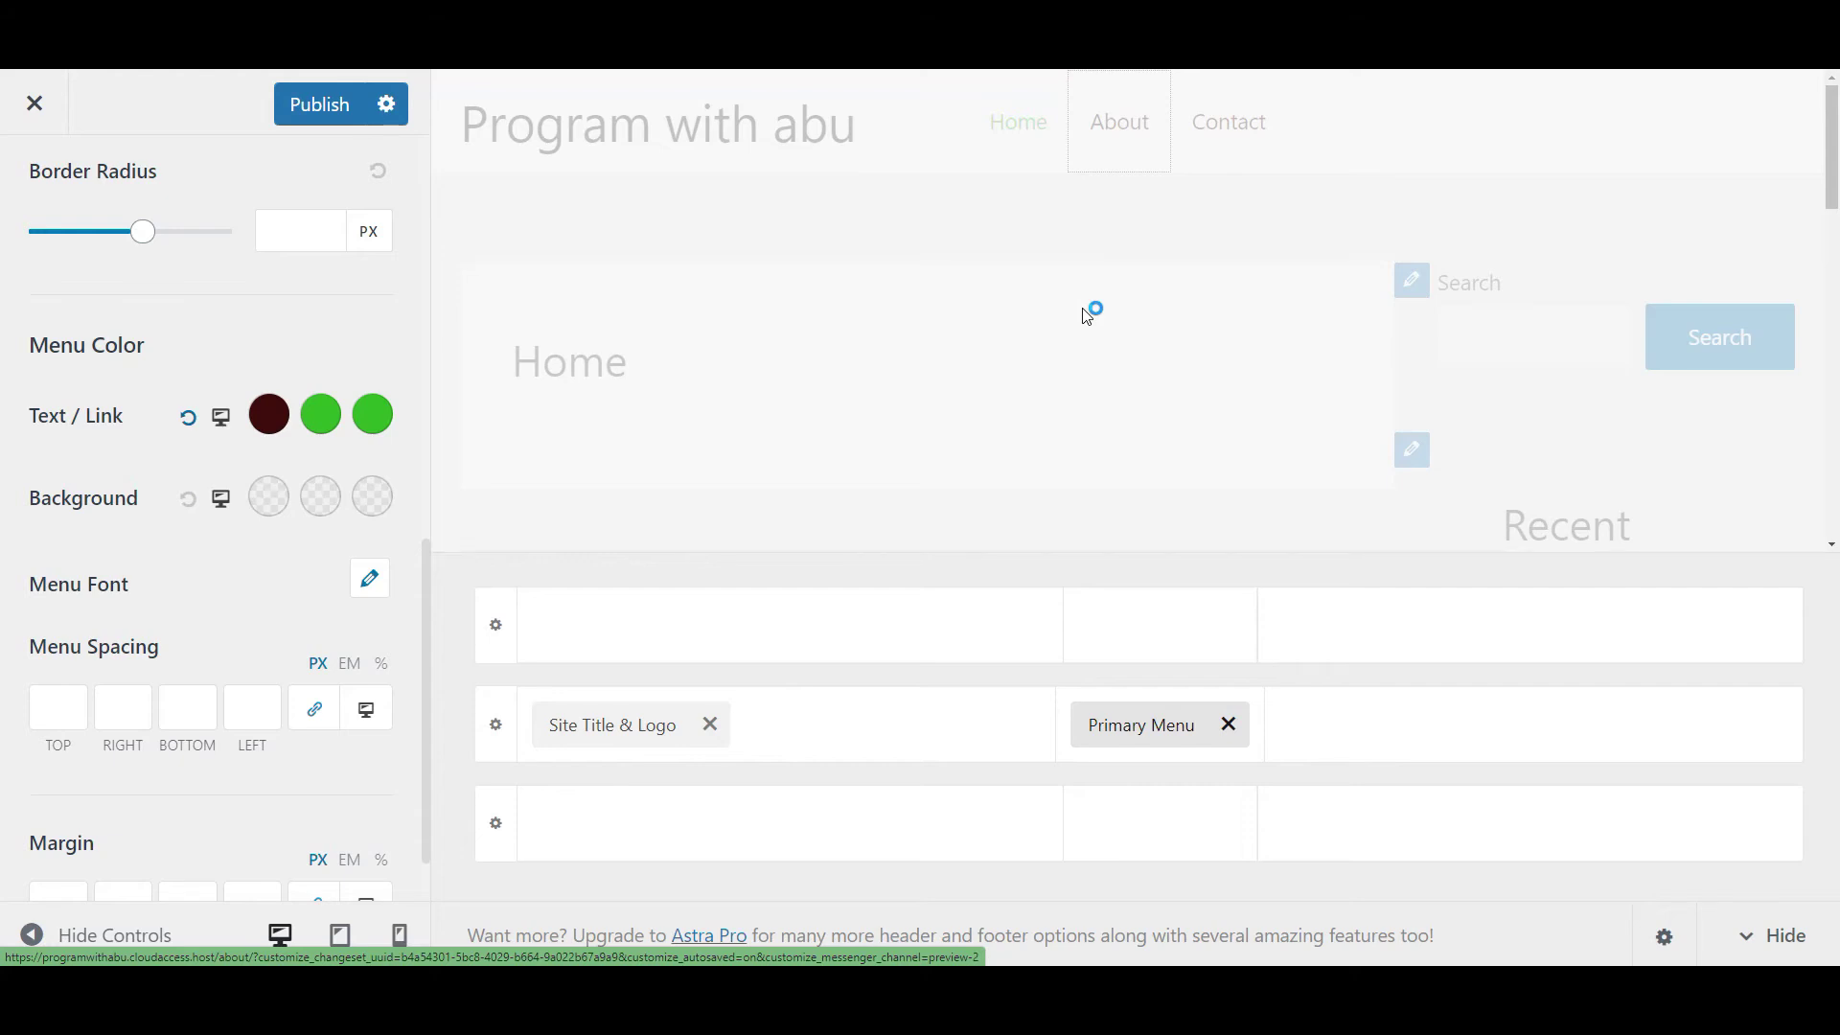
left_click(1029, 133)
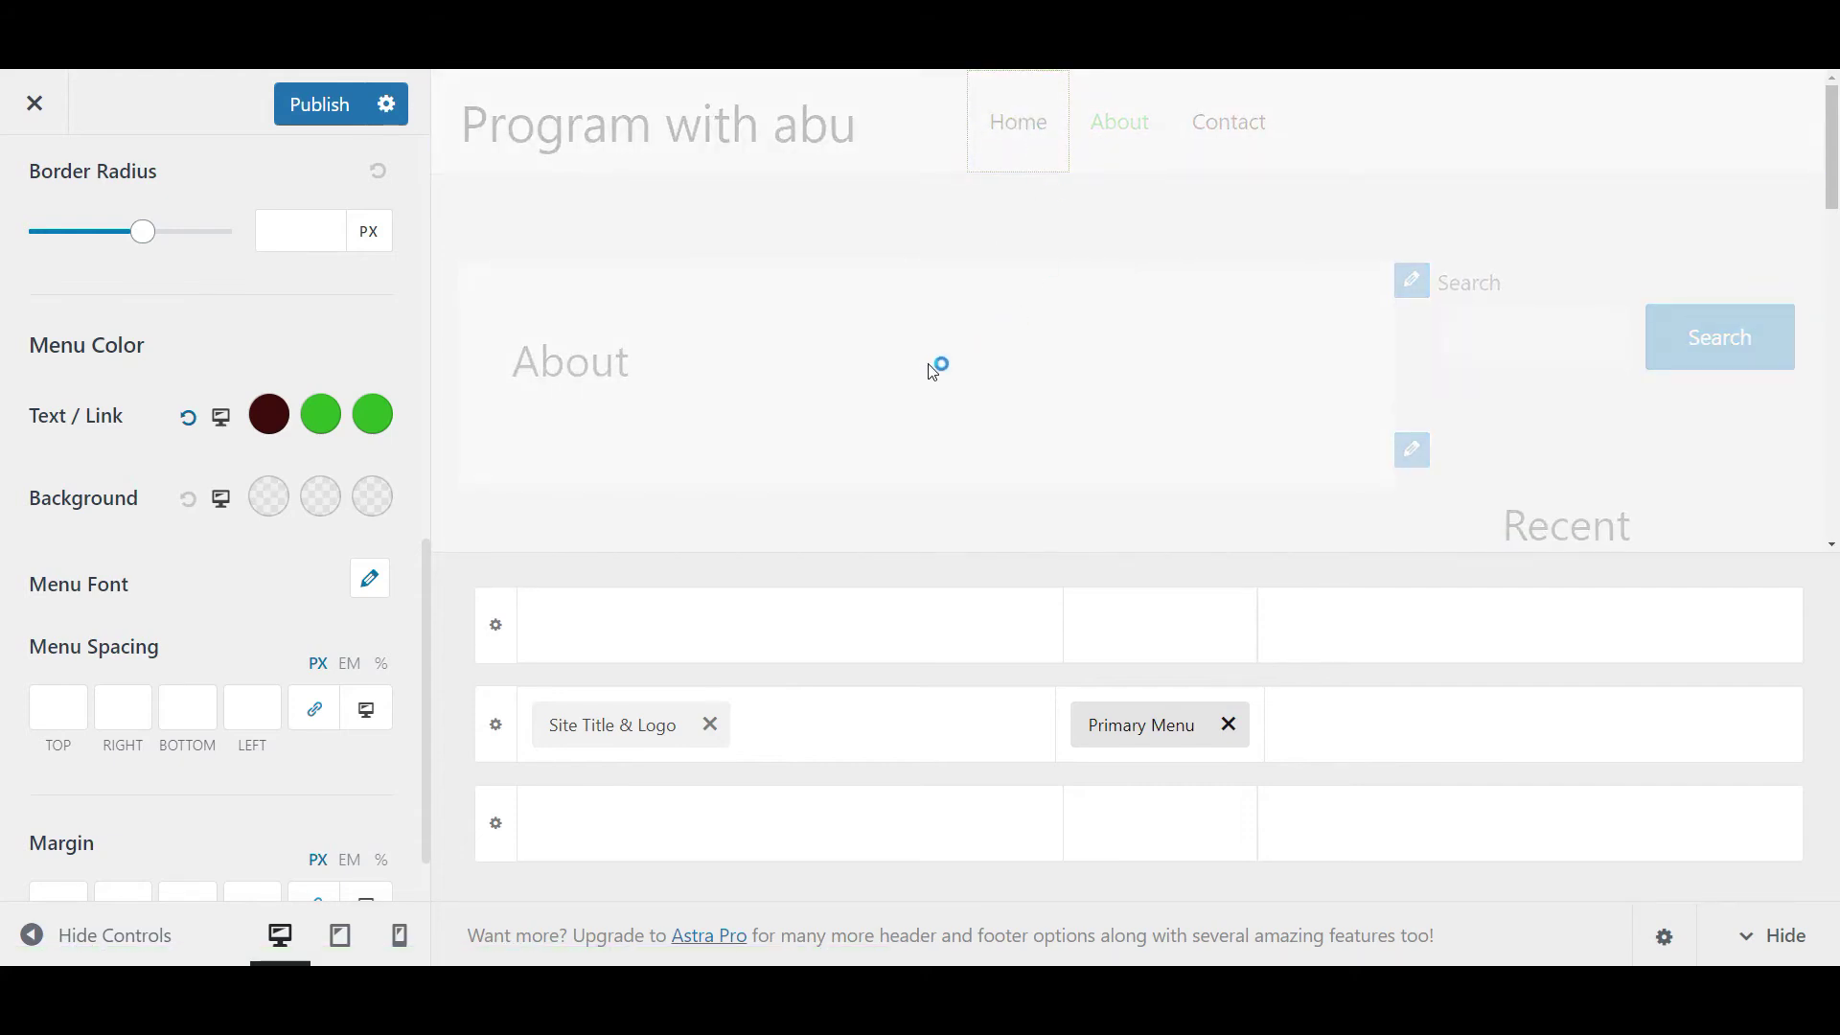
Try several red shades for the Primary Menu's normal background color, and reset the background to its default.
left_click(273, 499)
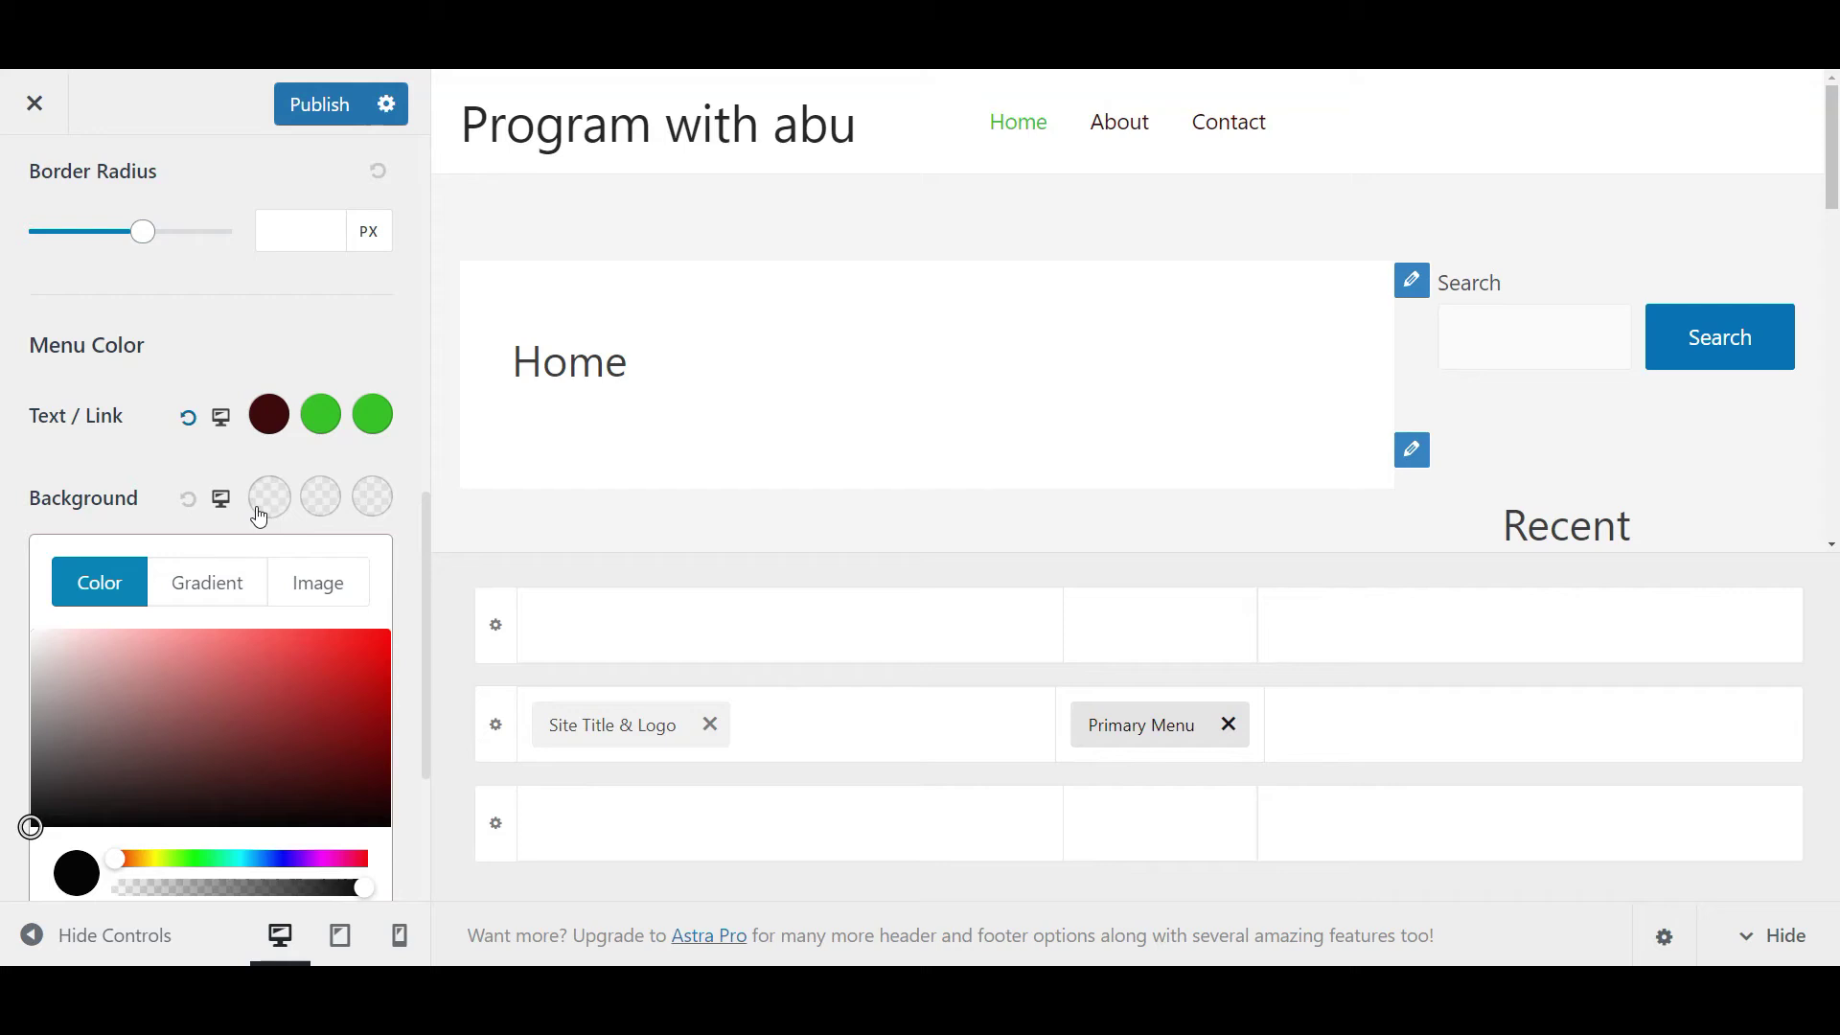
left_click(246, 665)
left_click(338, 682)
mouse_move(366, 676)
left_mouse_down()
mouse_move(369, 773)
mouse_move(310, 761)
left_mouse_up()
left_click(330, 705)
left_click(278, 670)
left_click(186, 677)
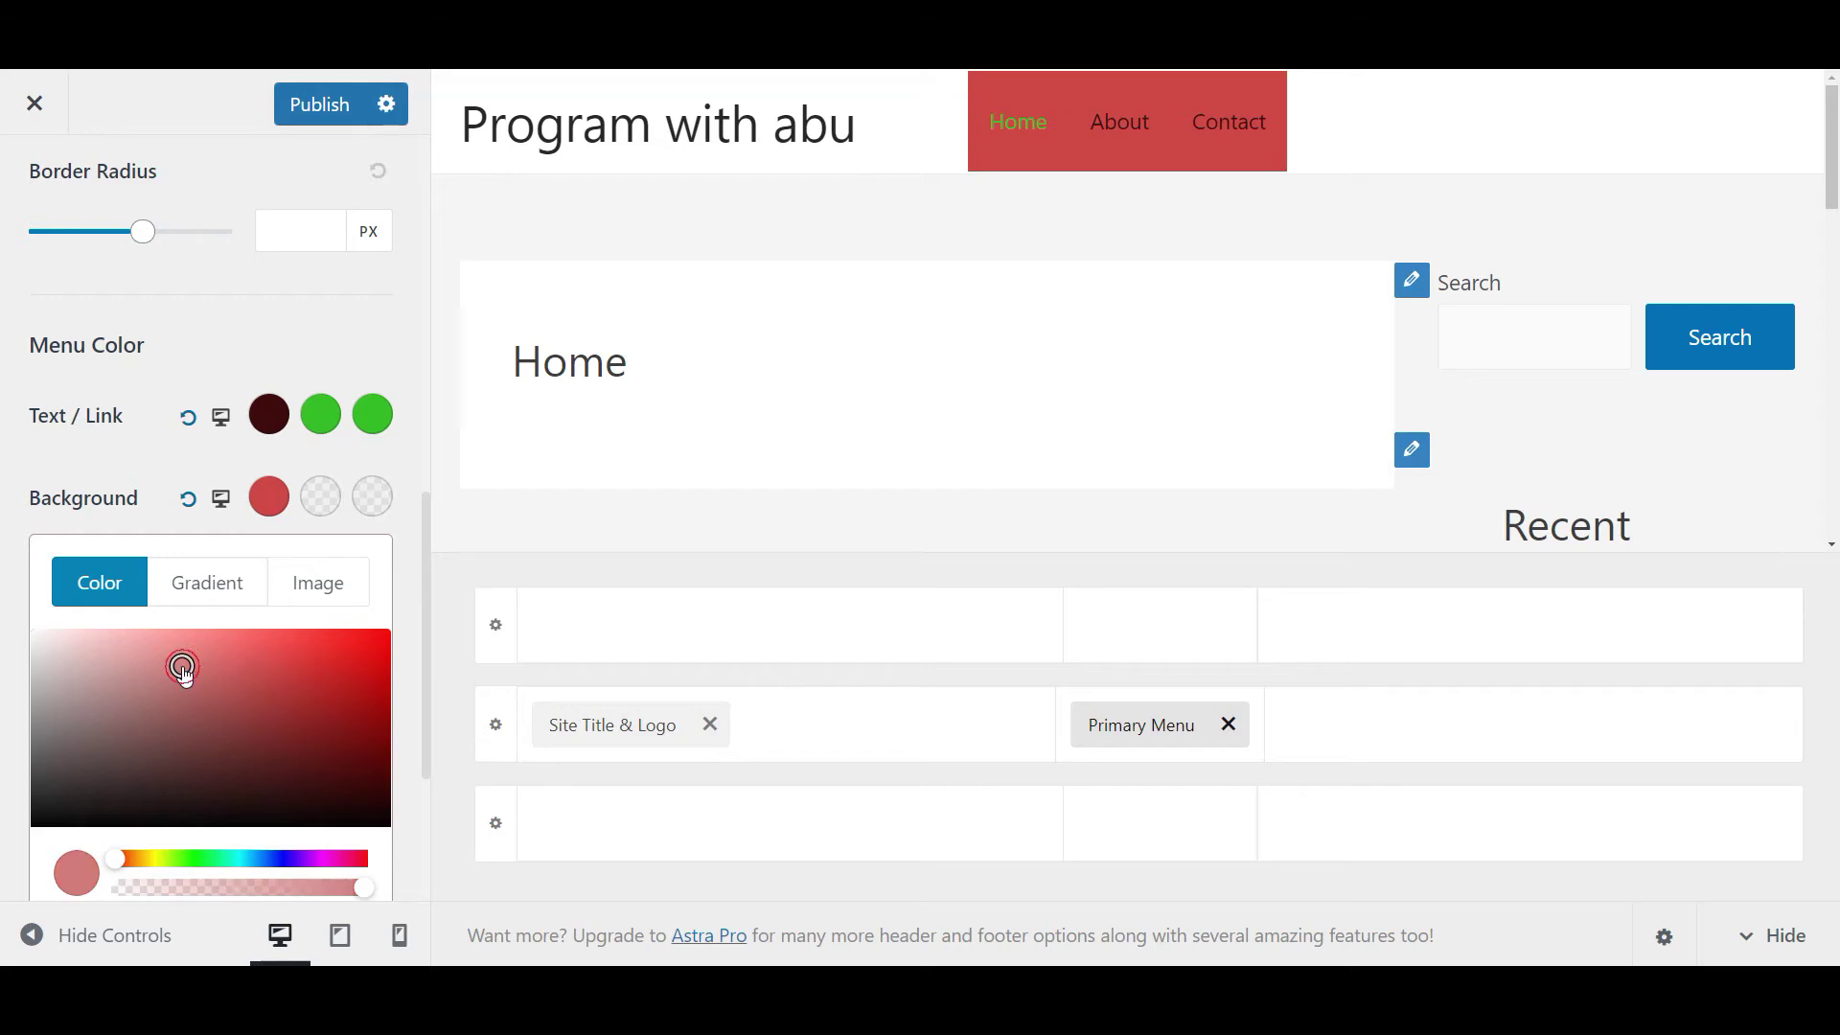
left_click(188, 500)
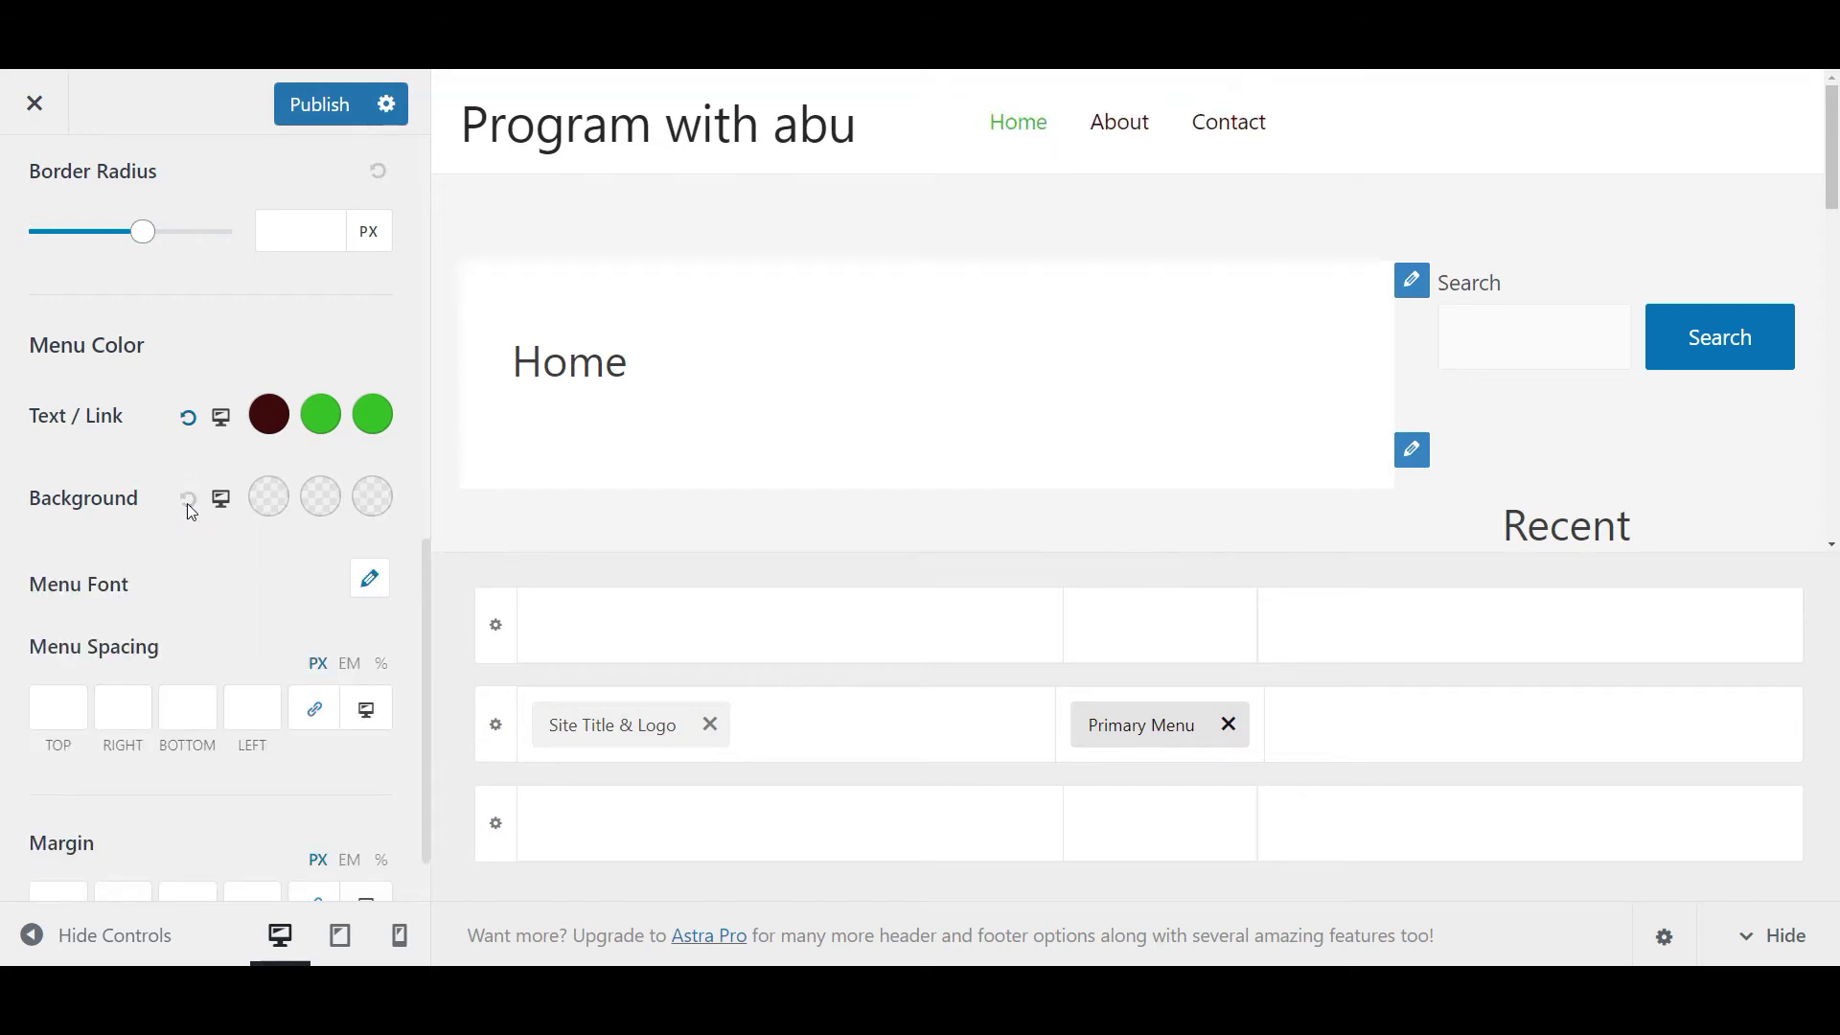
Try red #de0e0e as the menu's hover background and #d31111 as its active background, and reset both to default.
left_click(322, 497)
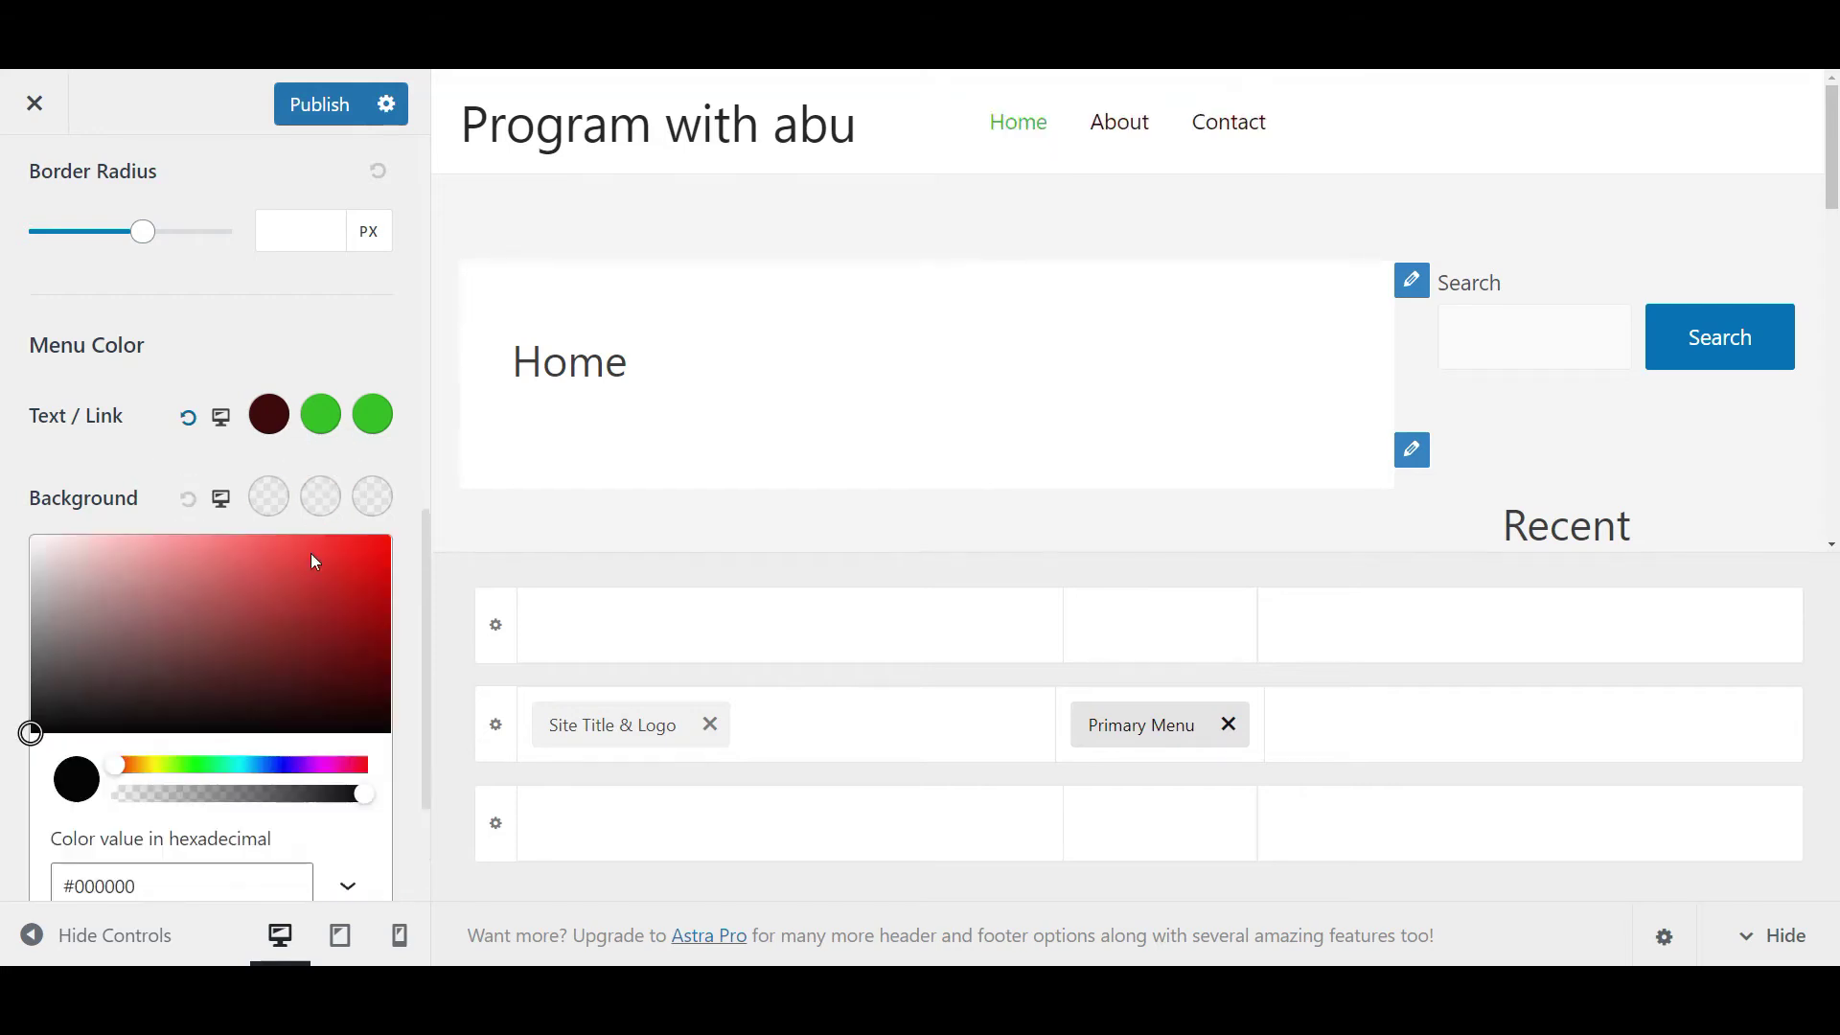
left_click(368, 563)
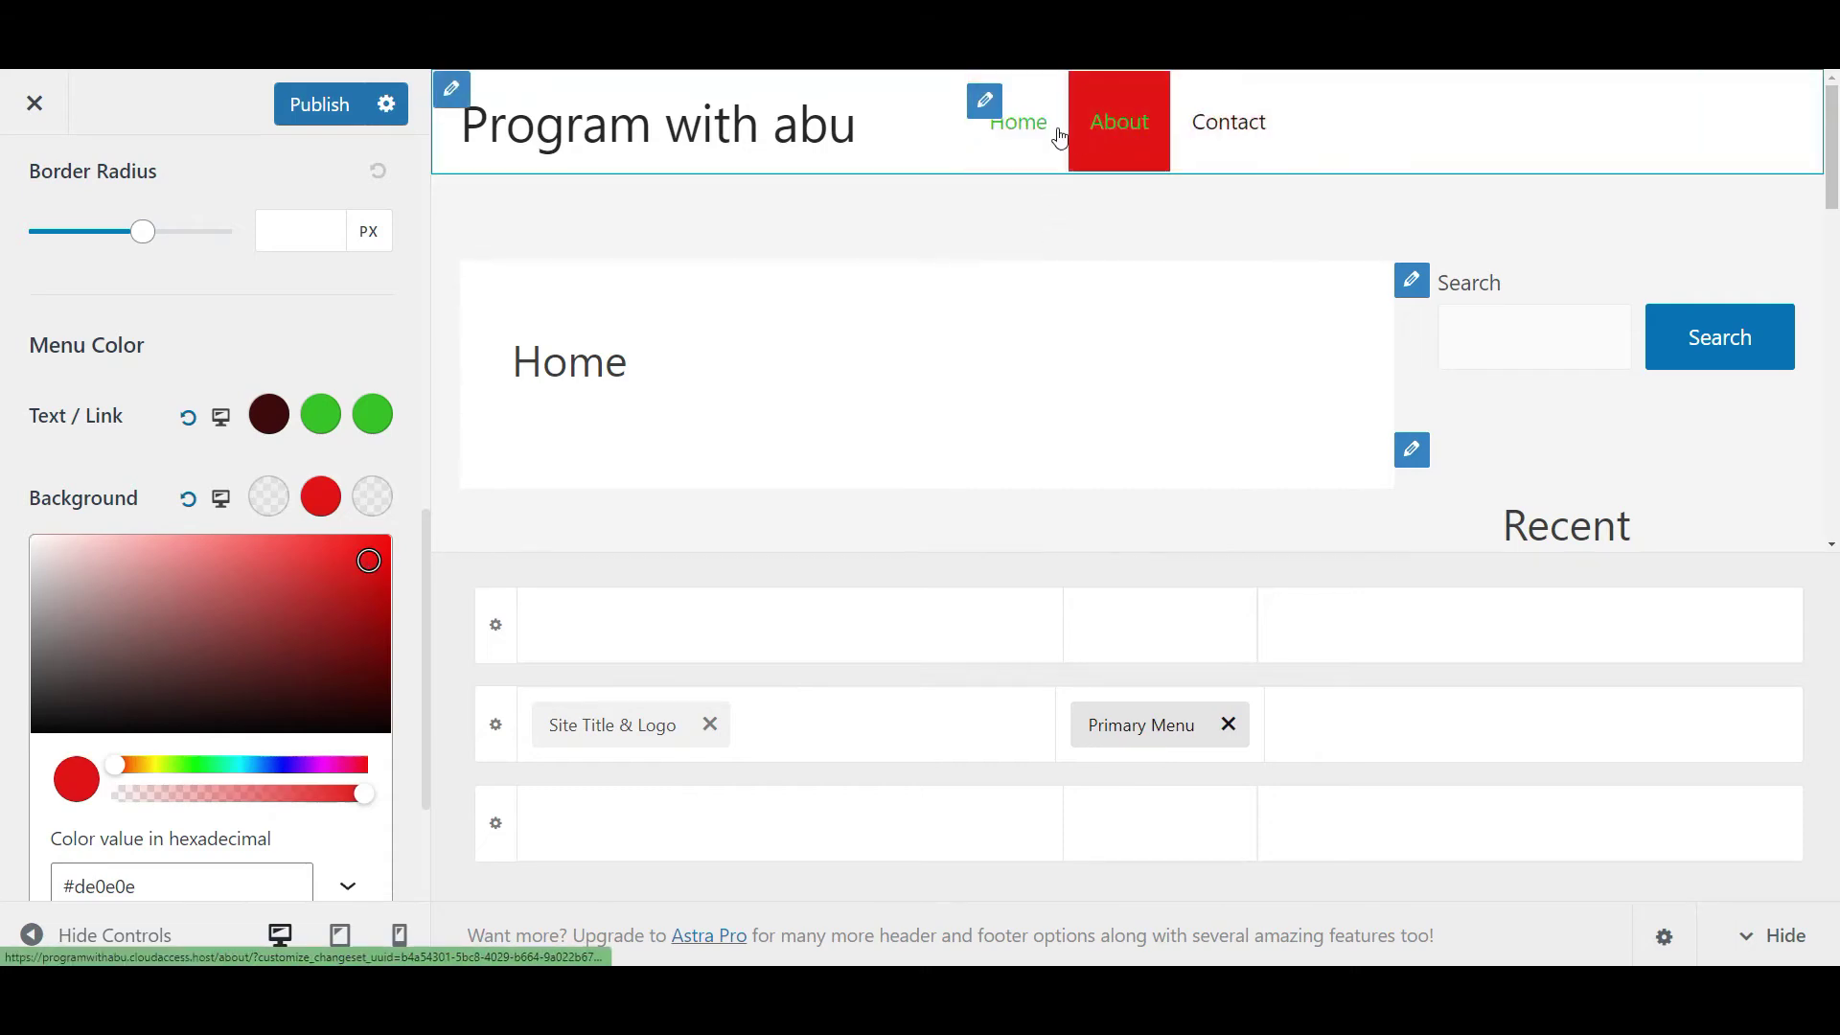
left_click(373, 497)
left_click(363, 571)
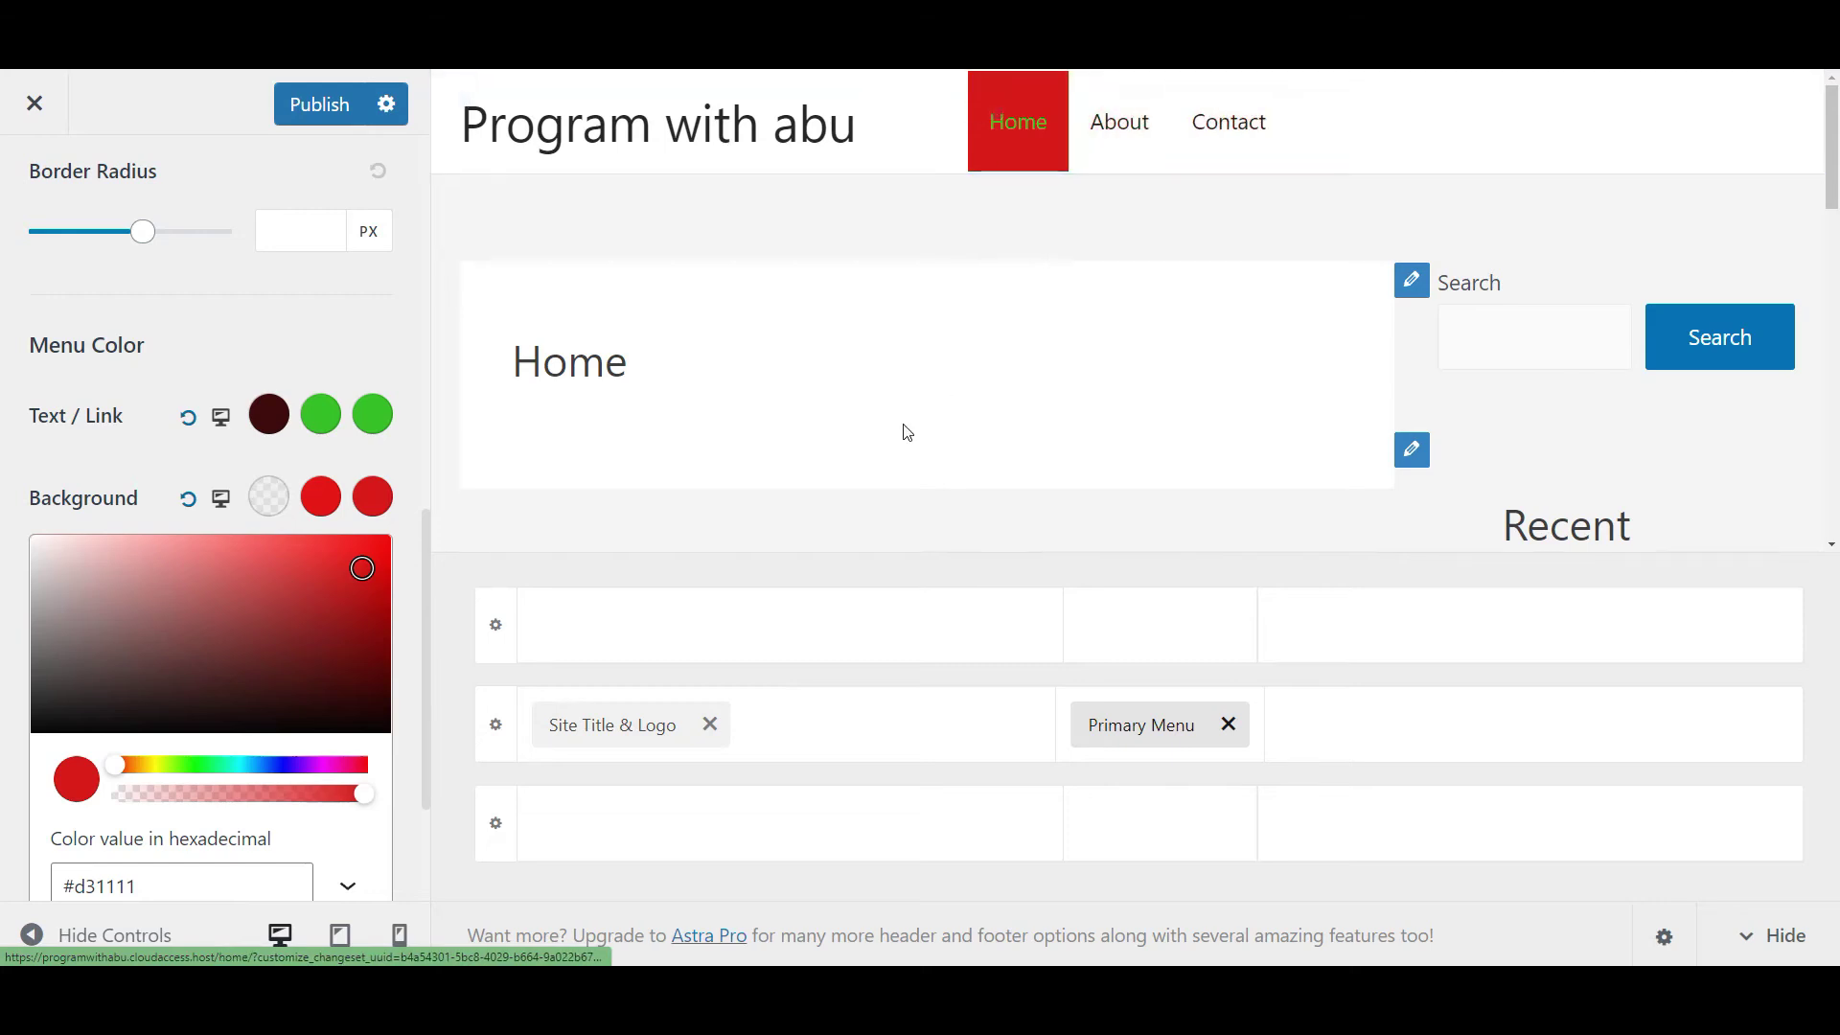
left_click(188, 508)
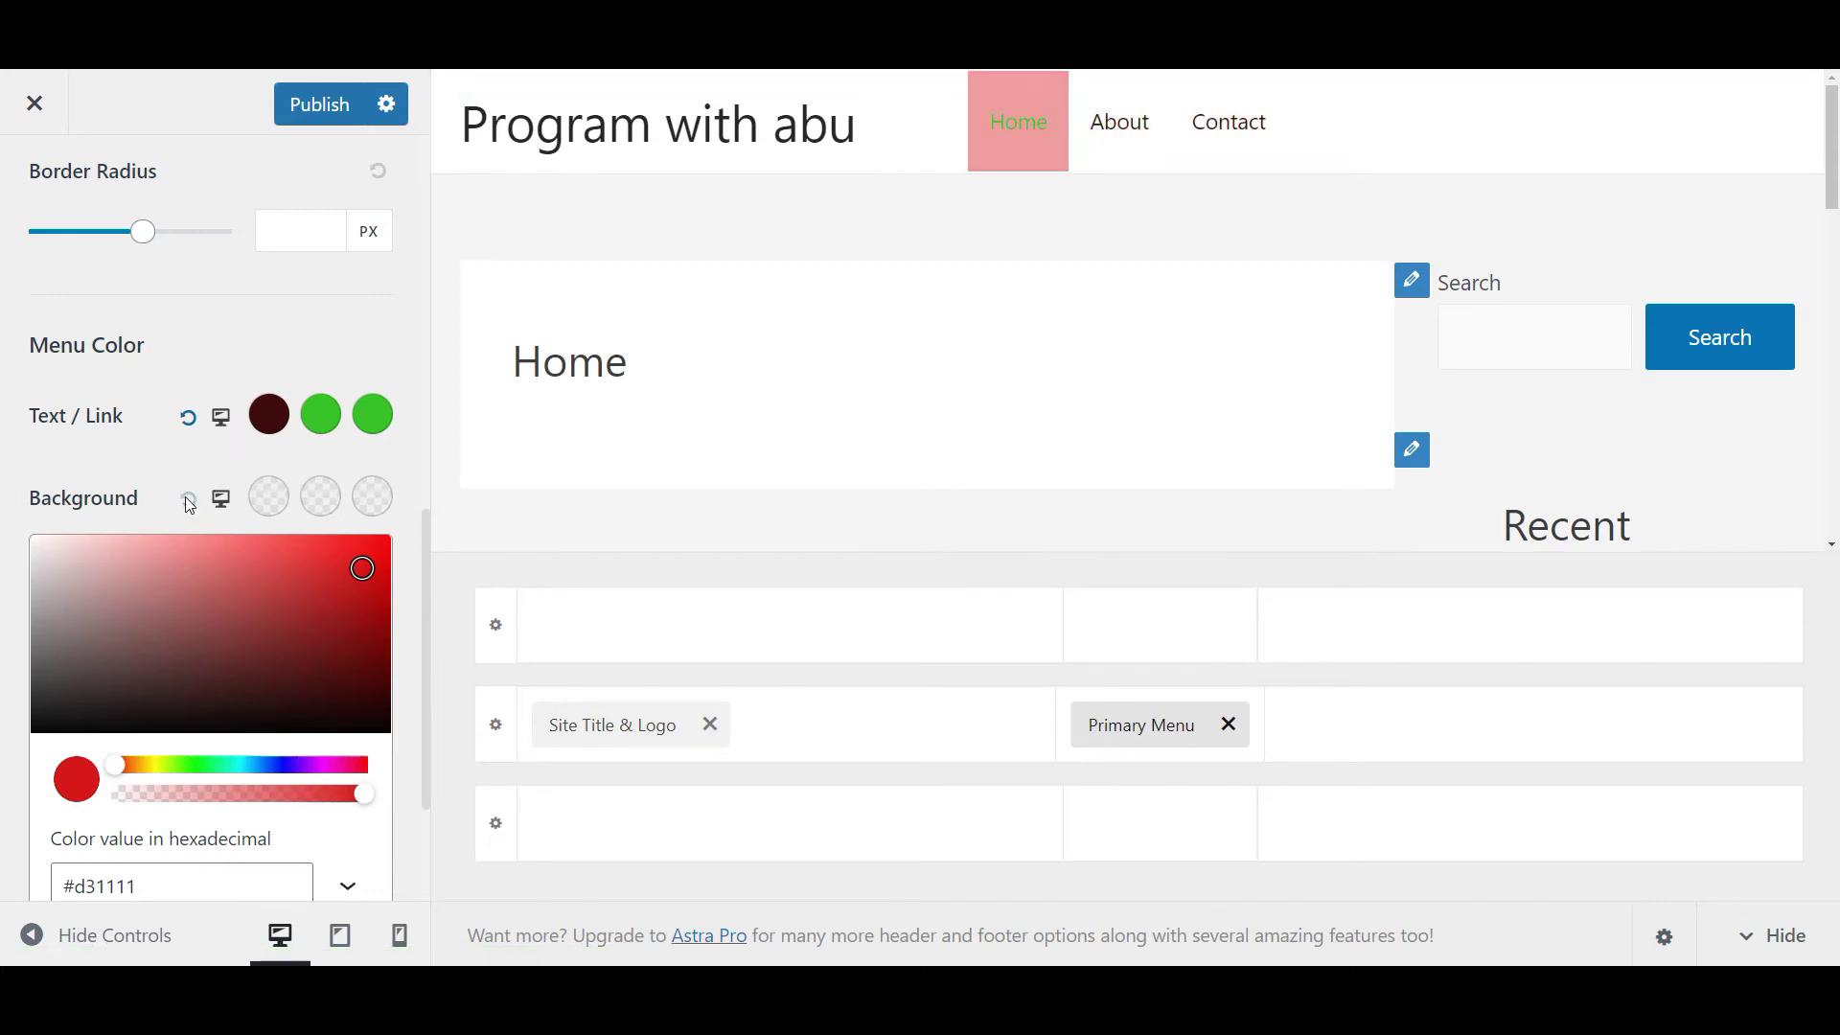
left_click(149, 494)
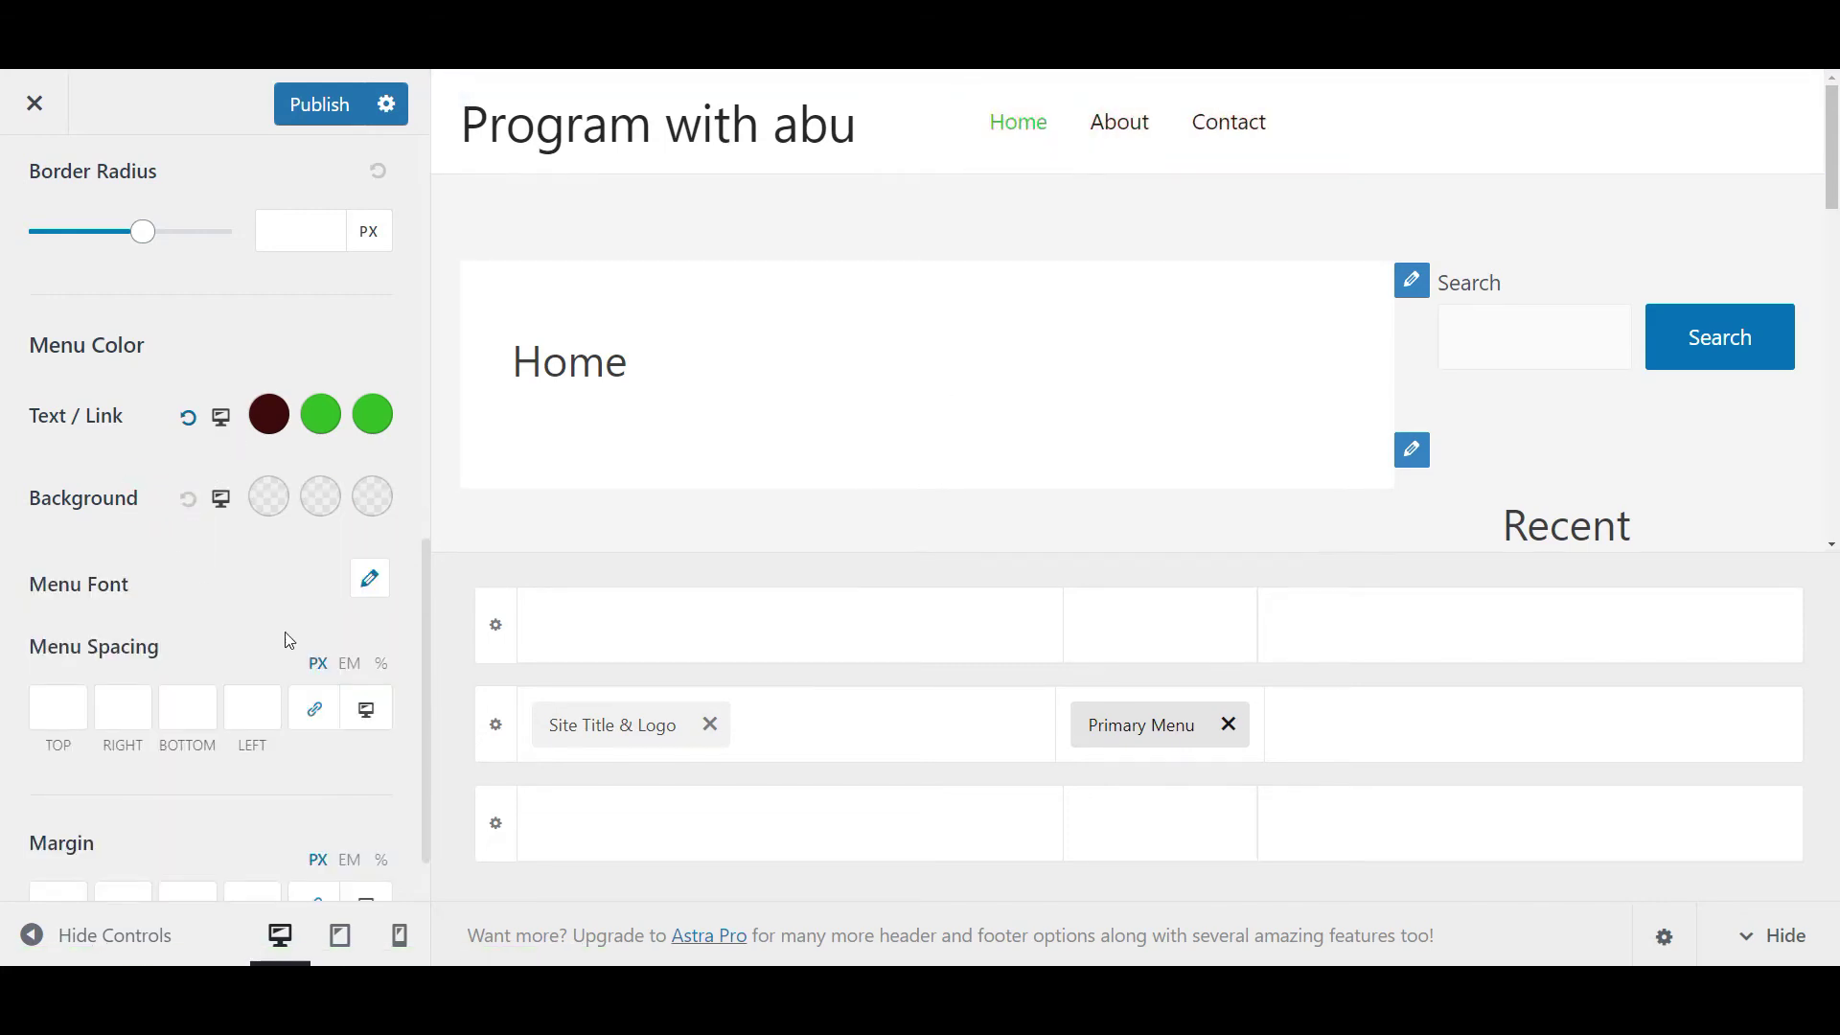
Open the Site Title & Logo settings, and add a Social element to the right section of the row above the Primary Header.
scroll(290, 641, "down", 1)
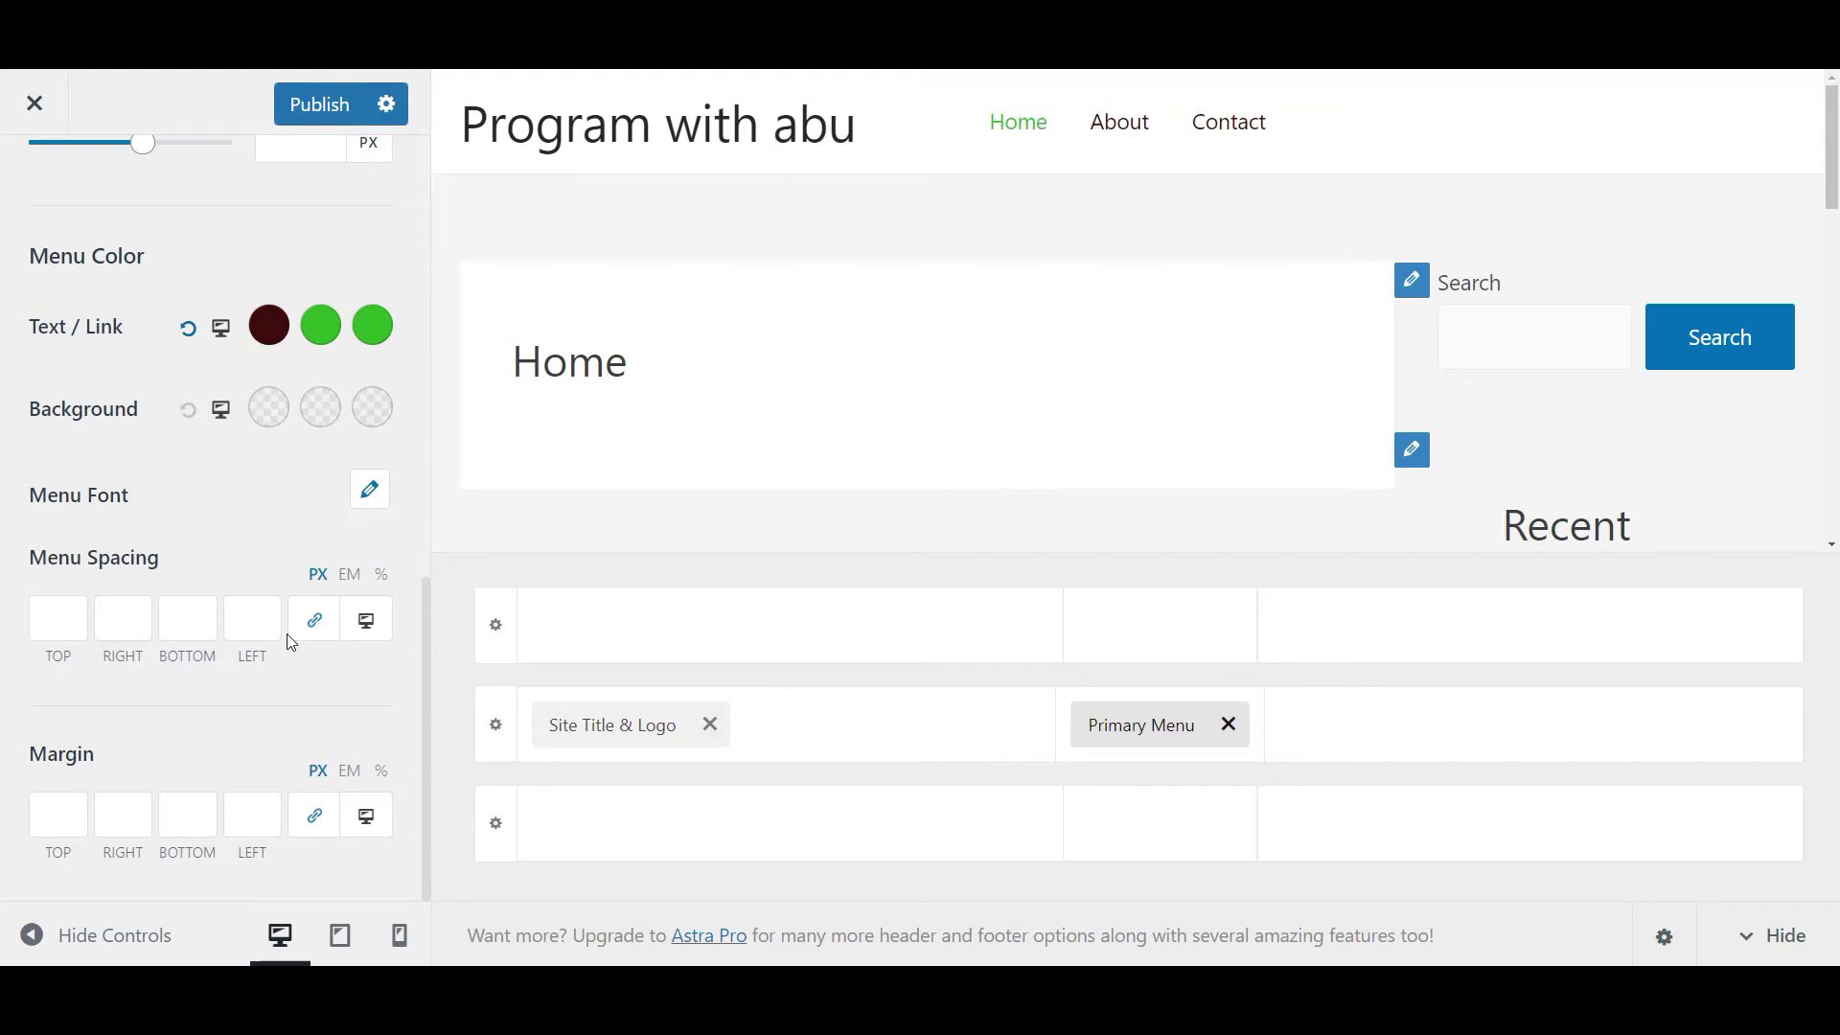
scroll(291, 642, "up", 6)
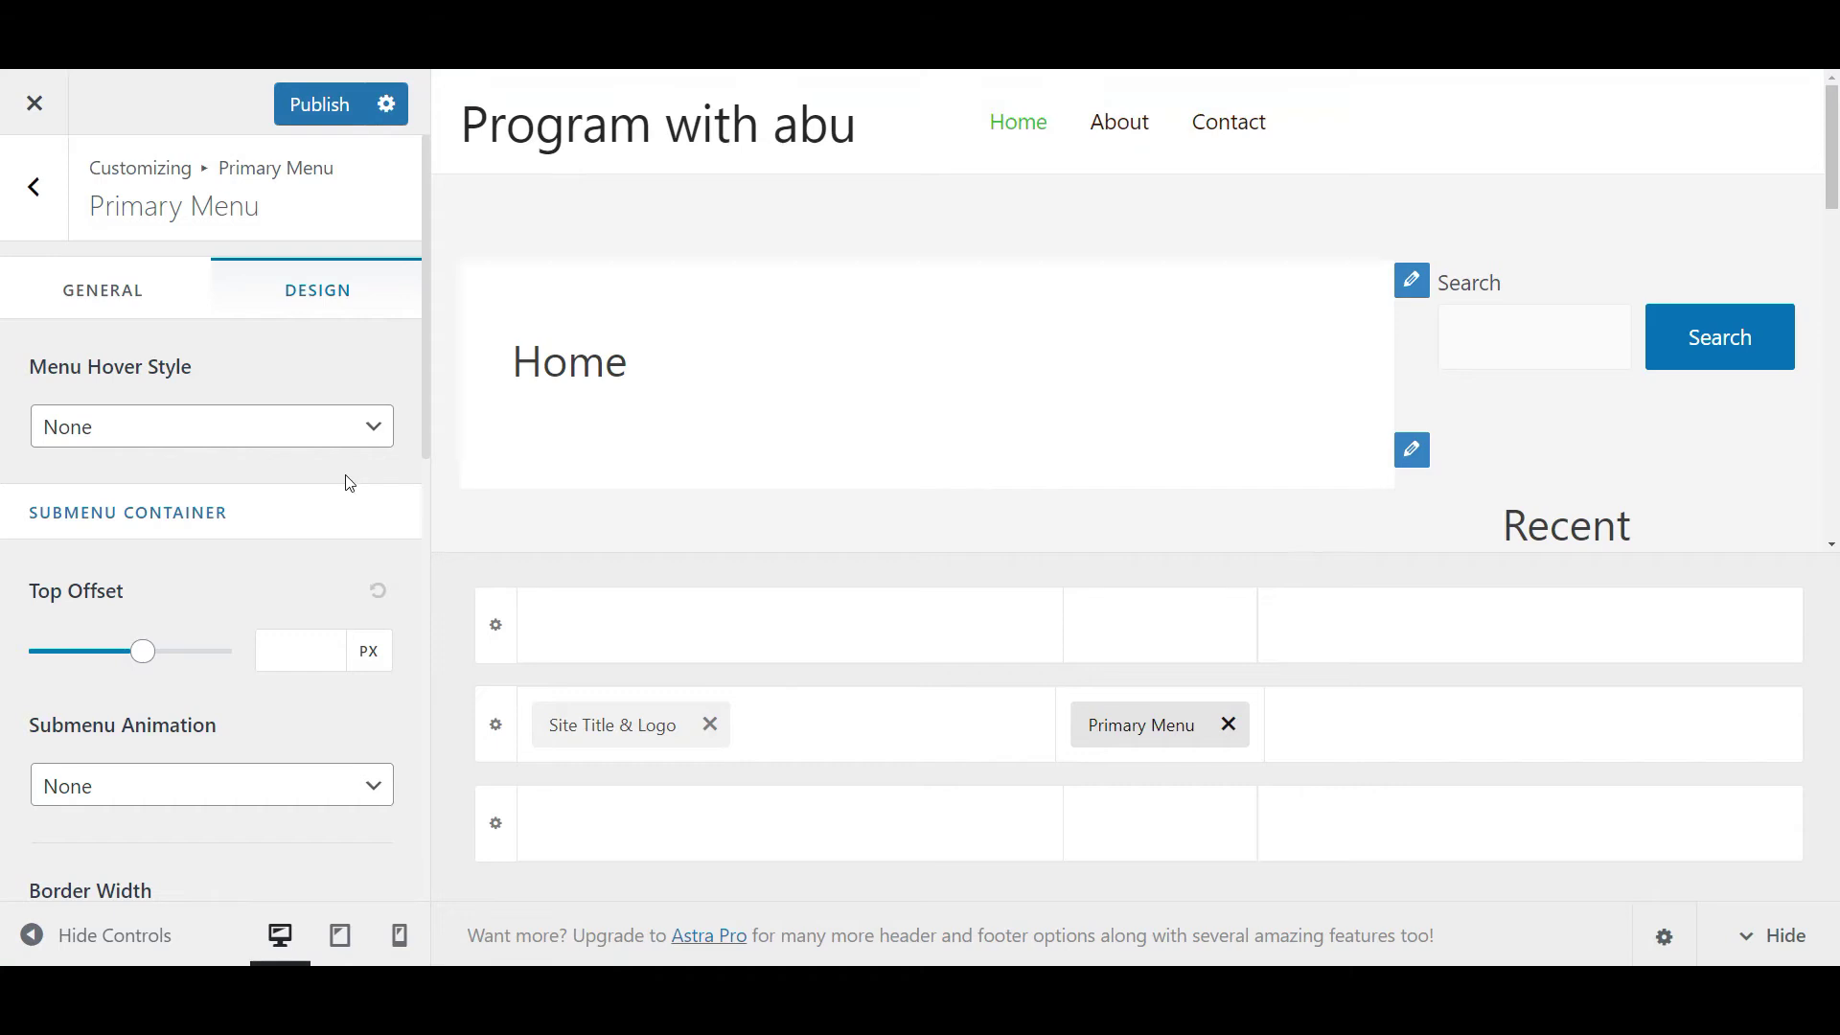
left_click(604, 728)
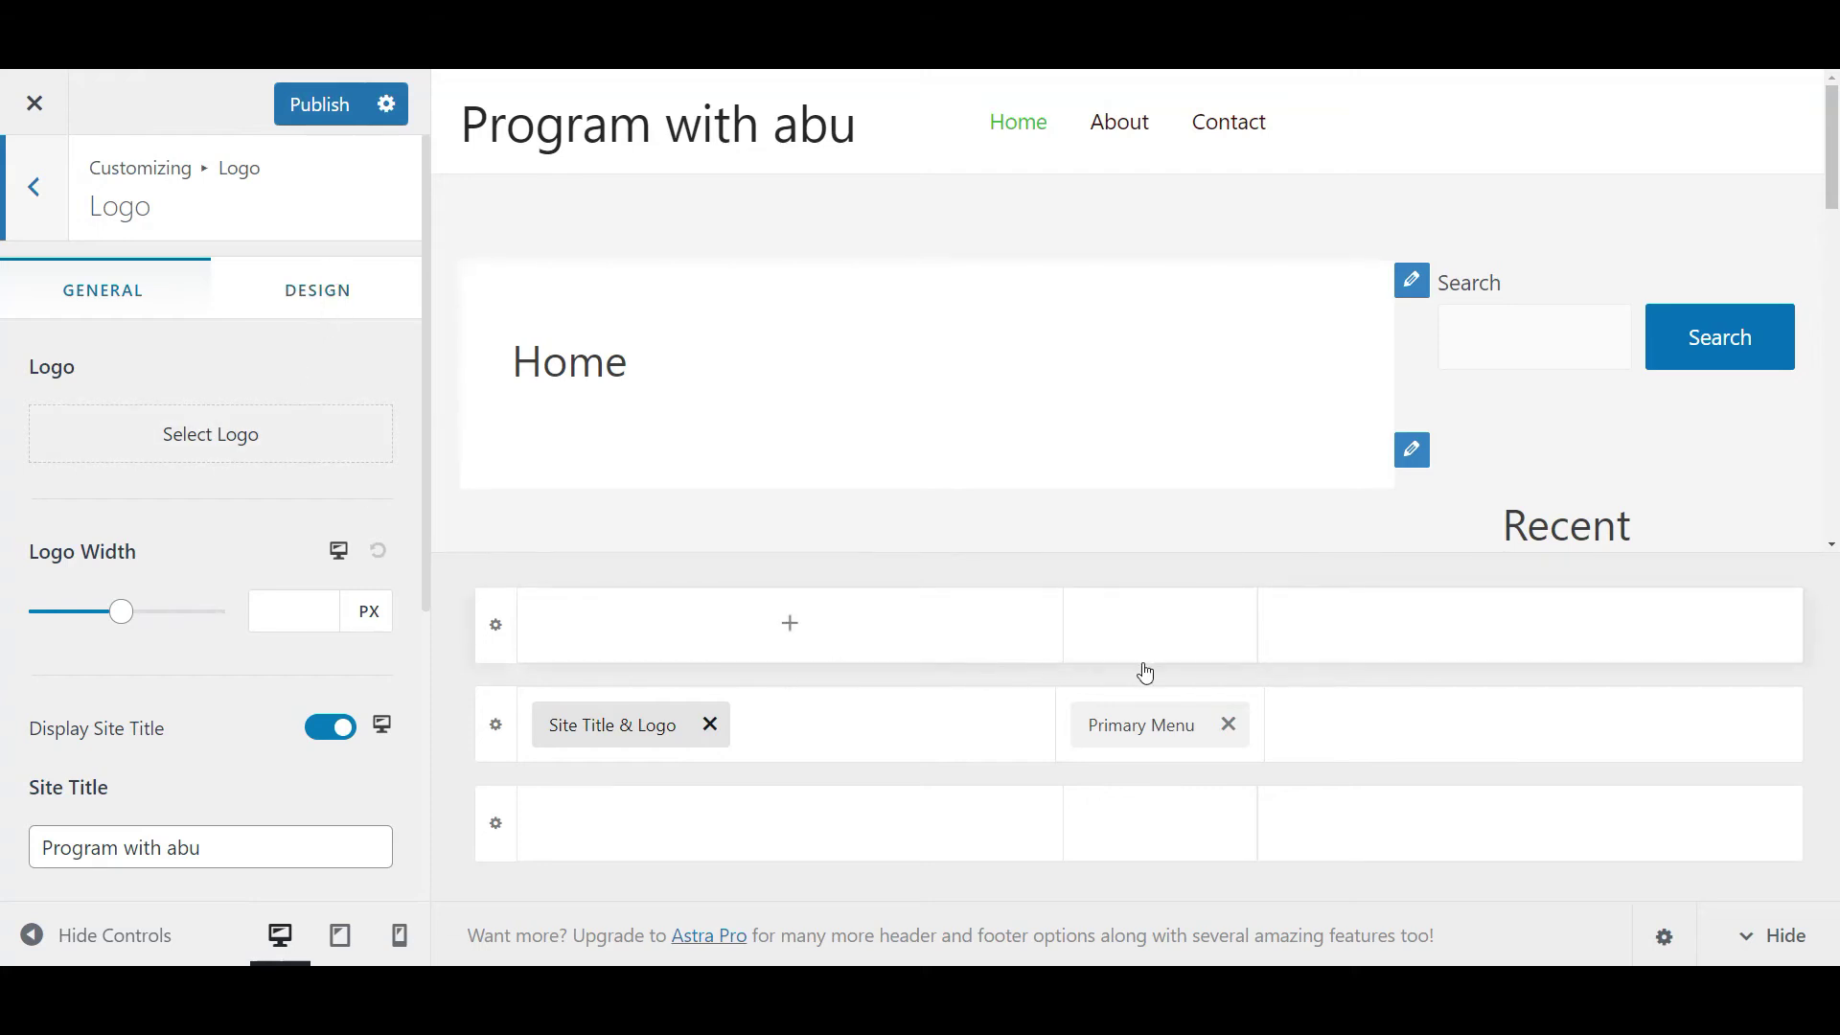
left_click(1531, 630)
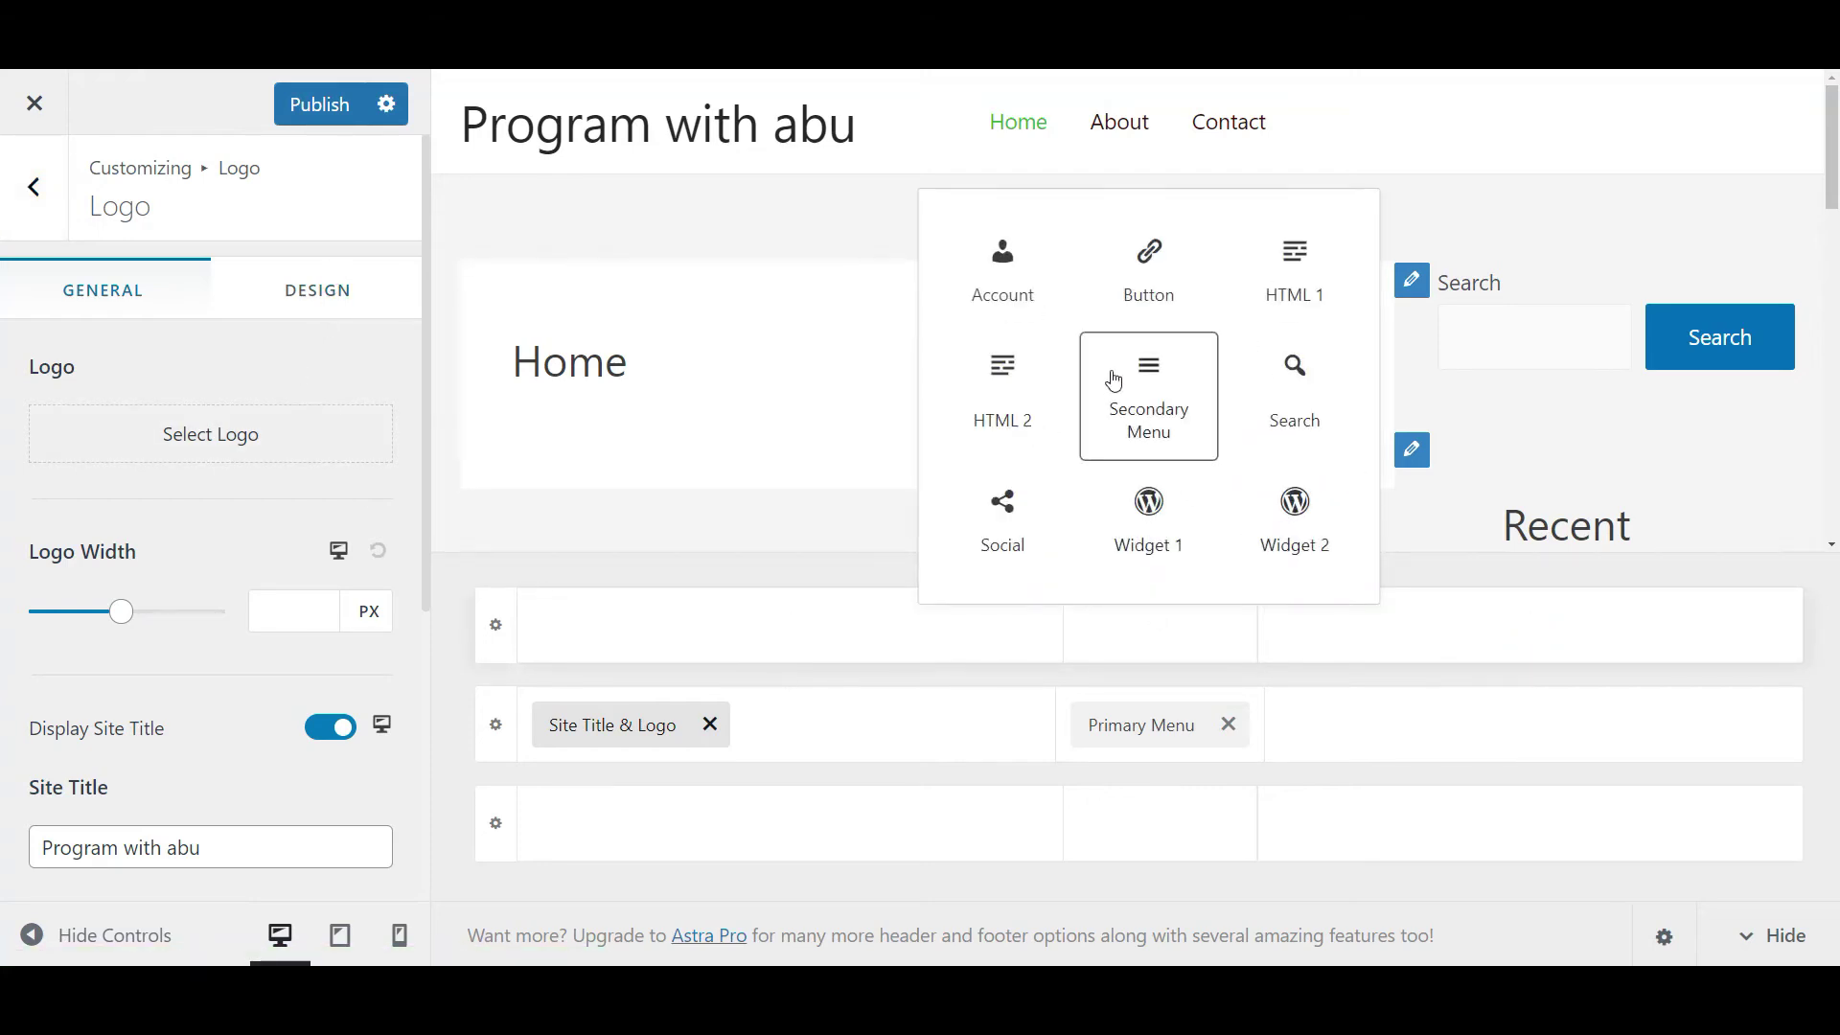
left_click(993, 513)
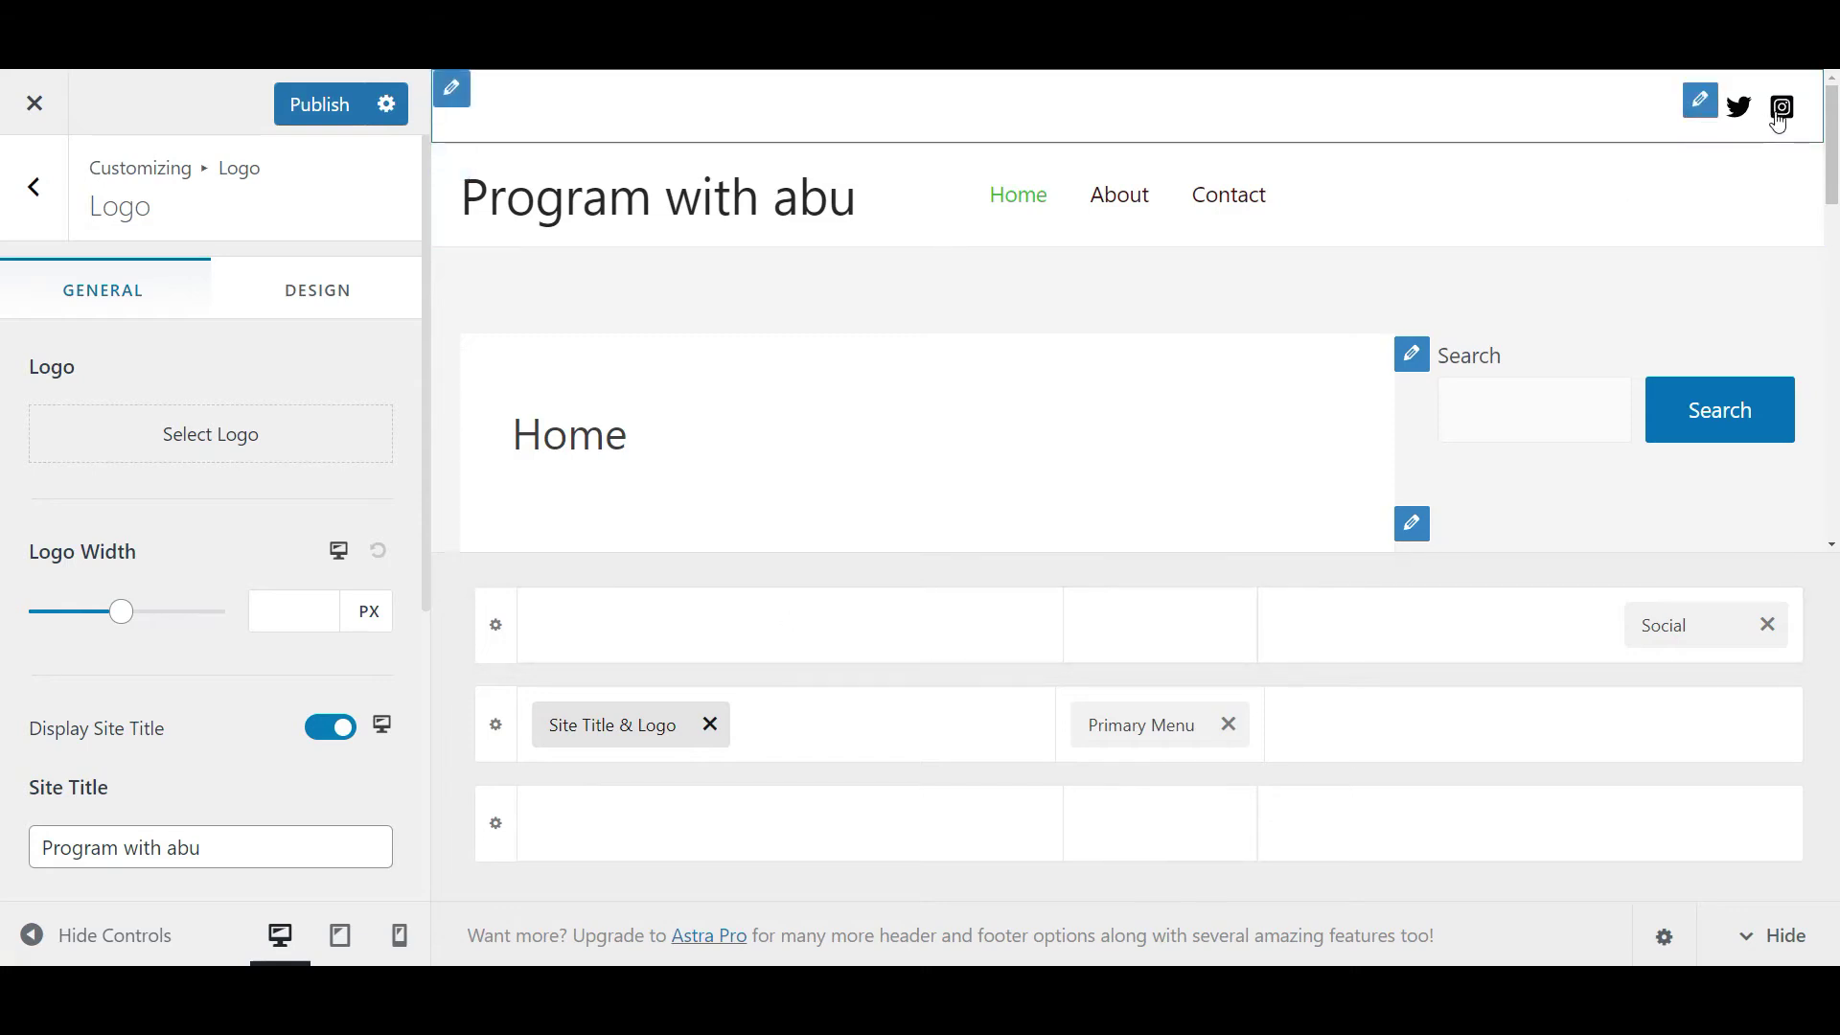
Turn on labels for the header's social icons and browse the list of other social networks that can be added.
left_click(1655, 624)
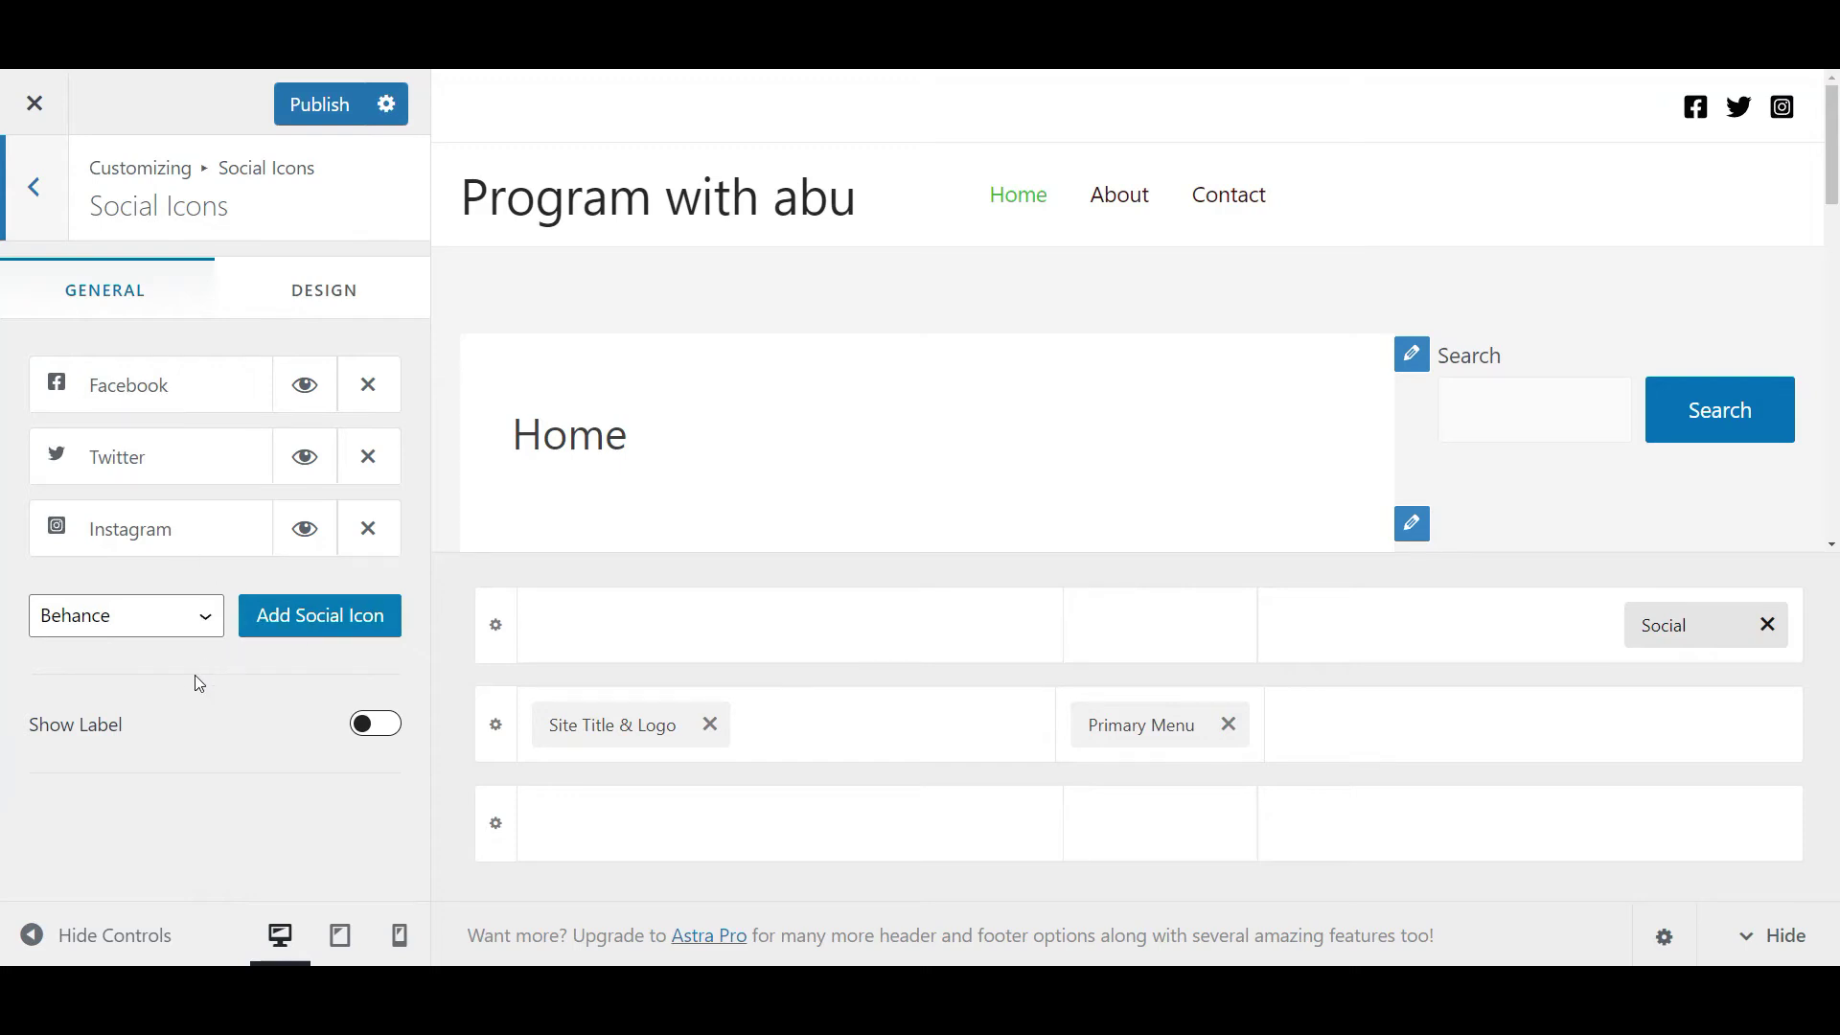
left_click(377, 724)
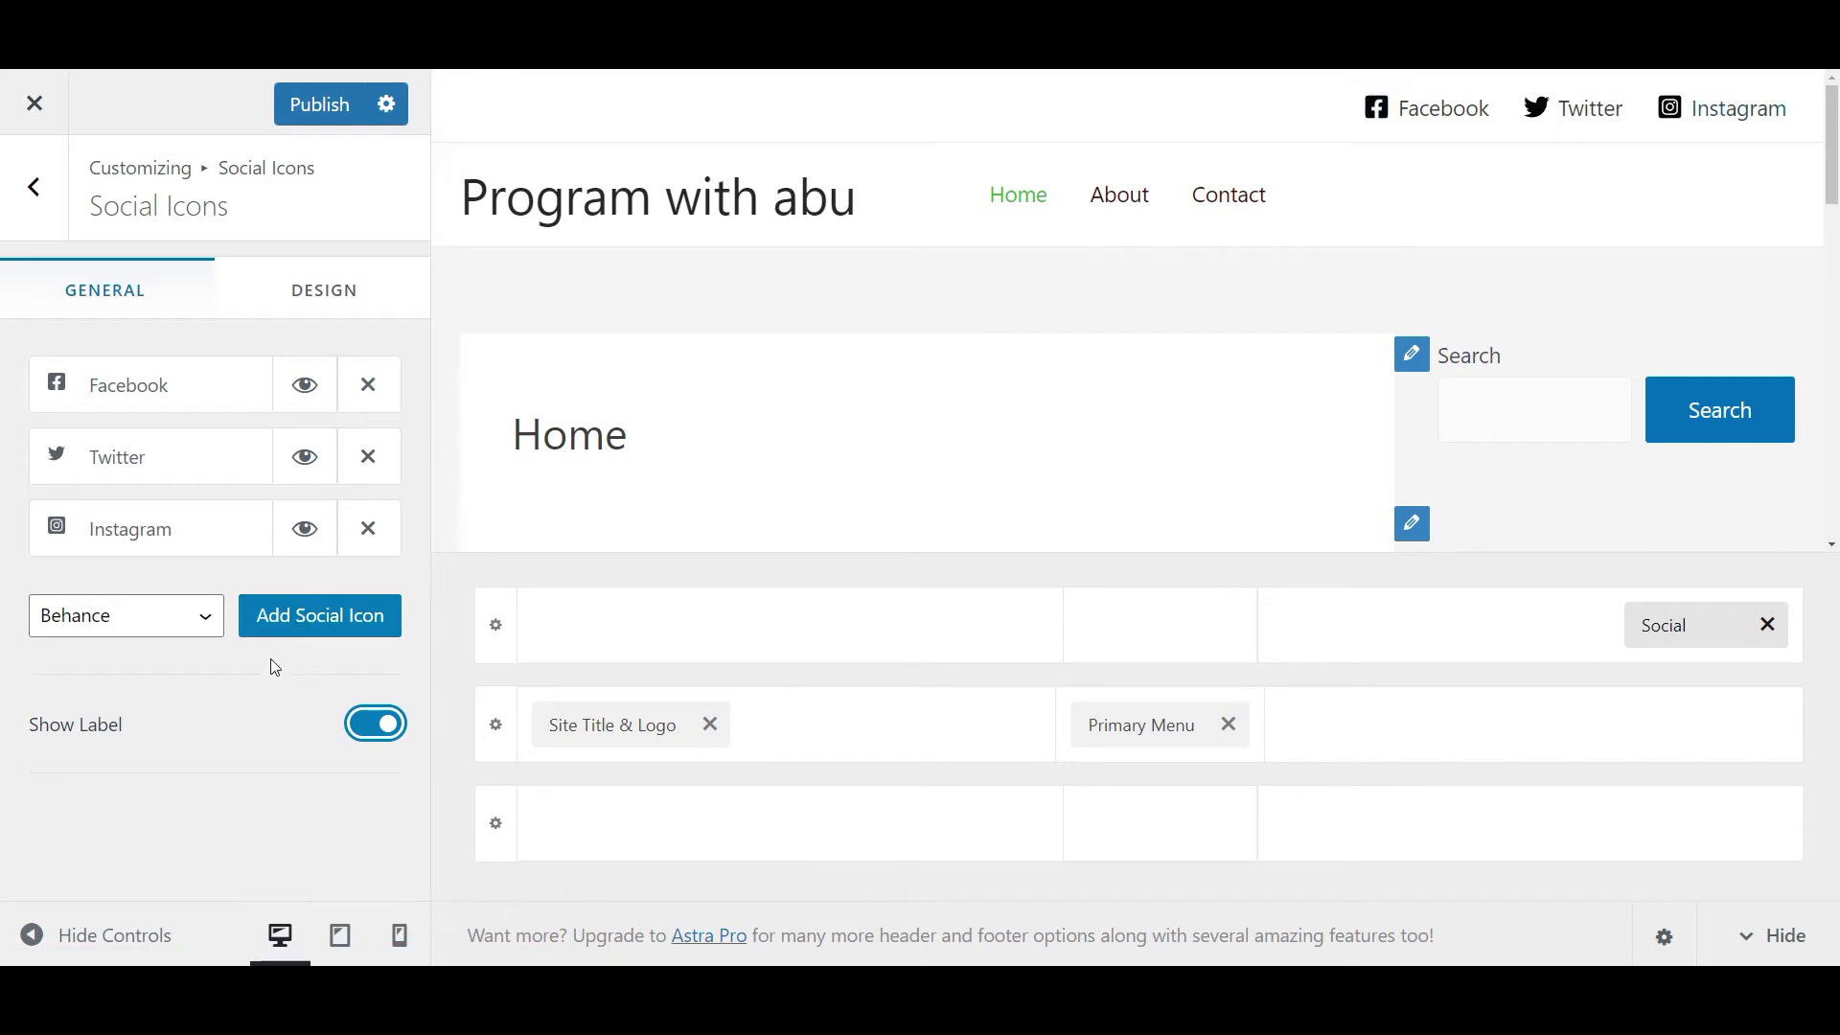
left_click(205, 616)
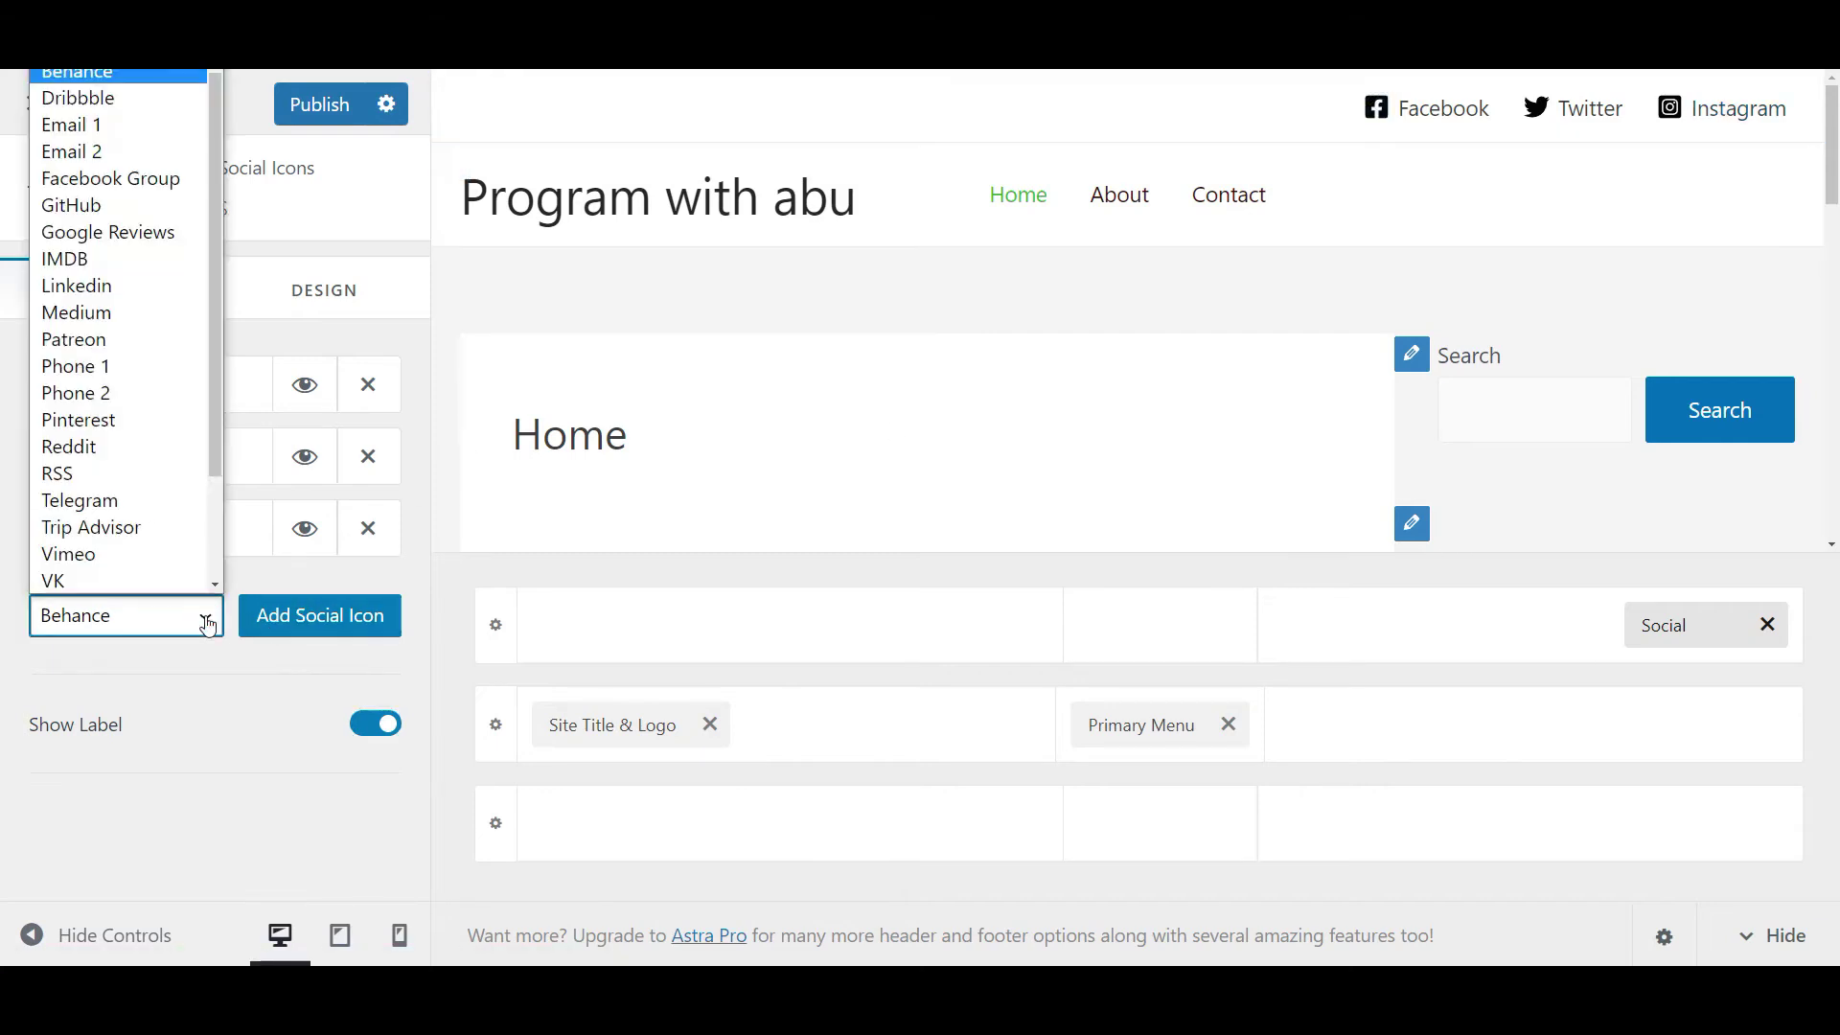
left_click_drag(215, 372, 203, 522)
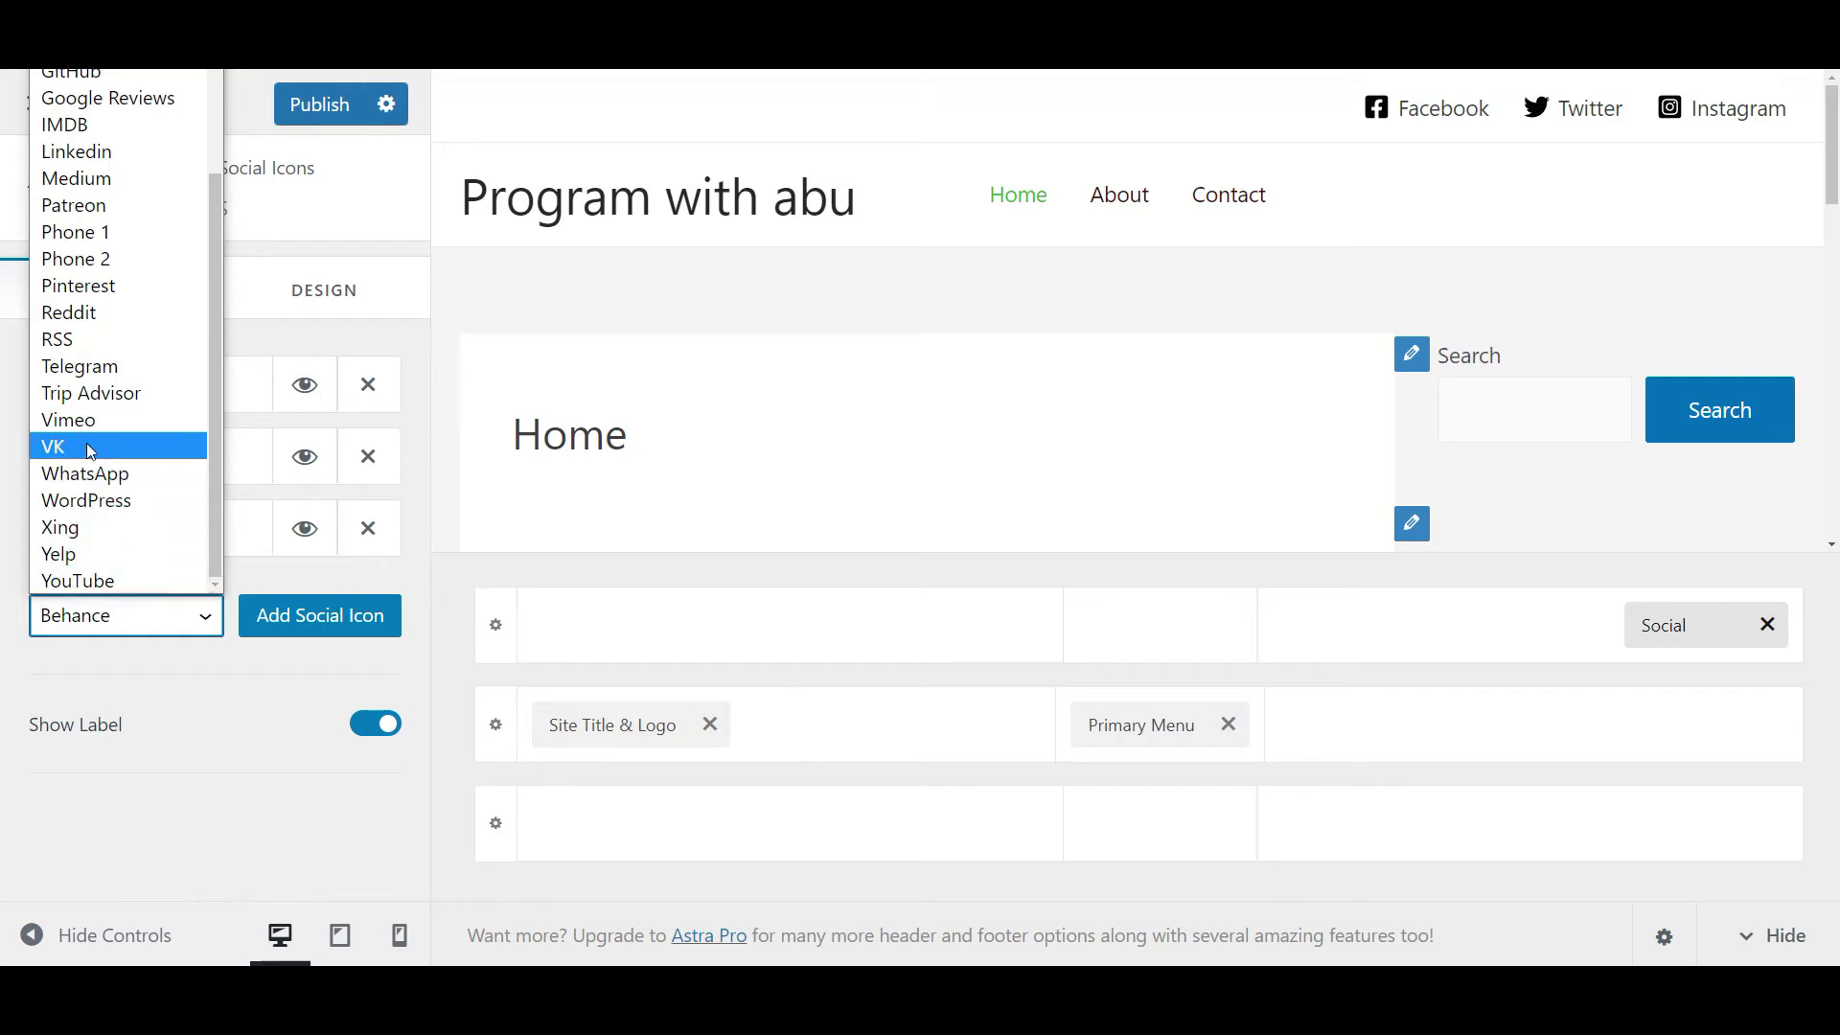
scroll(109, 369, "up", 3)
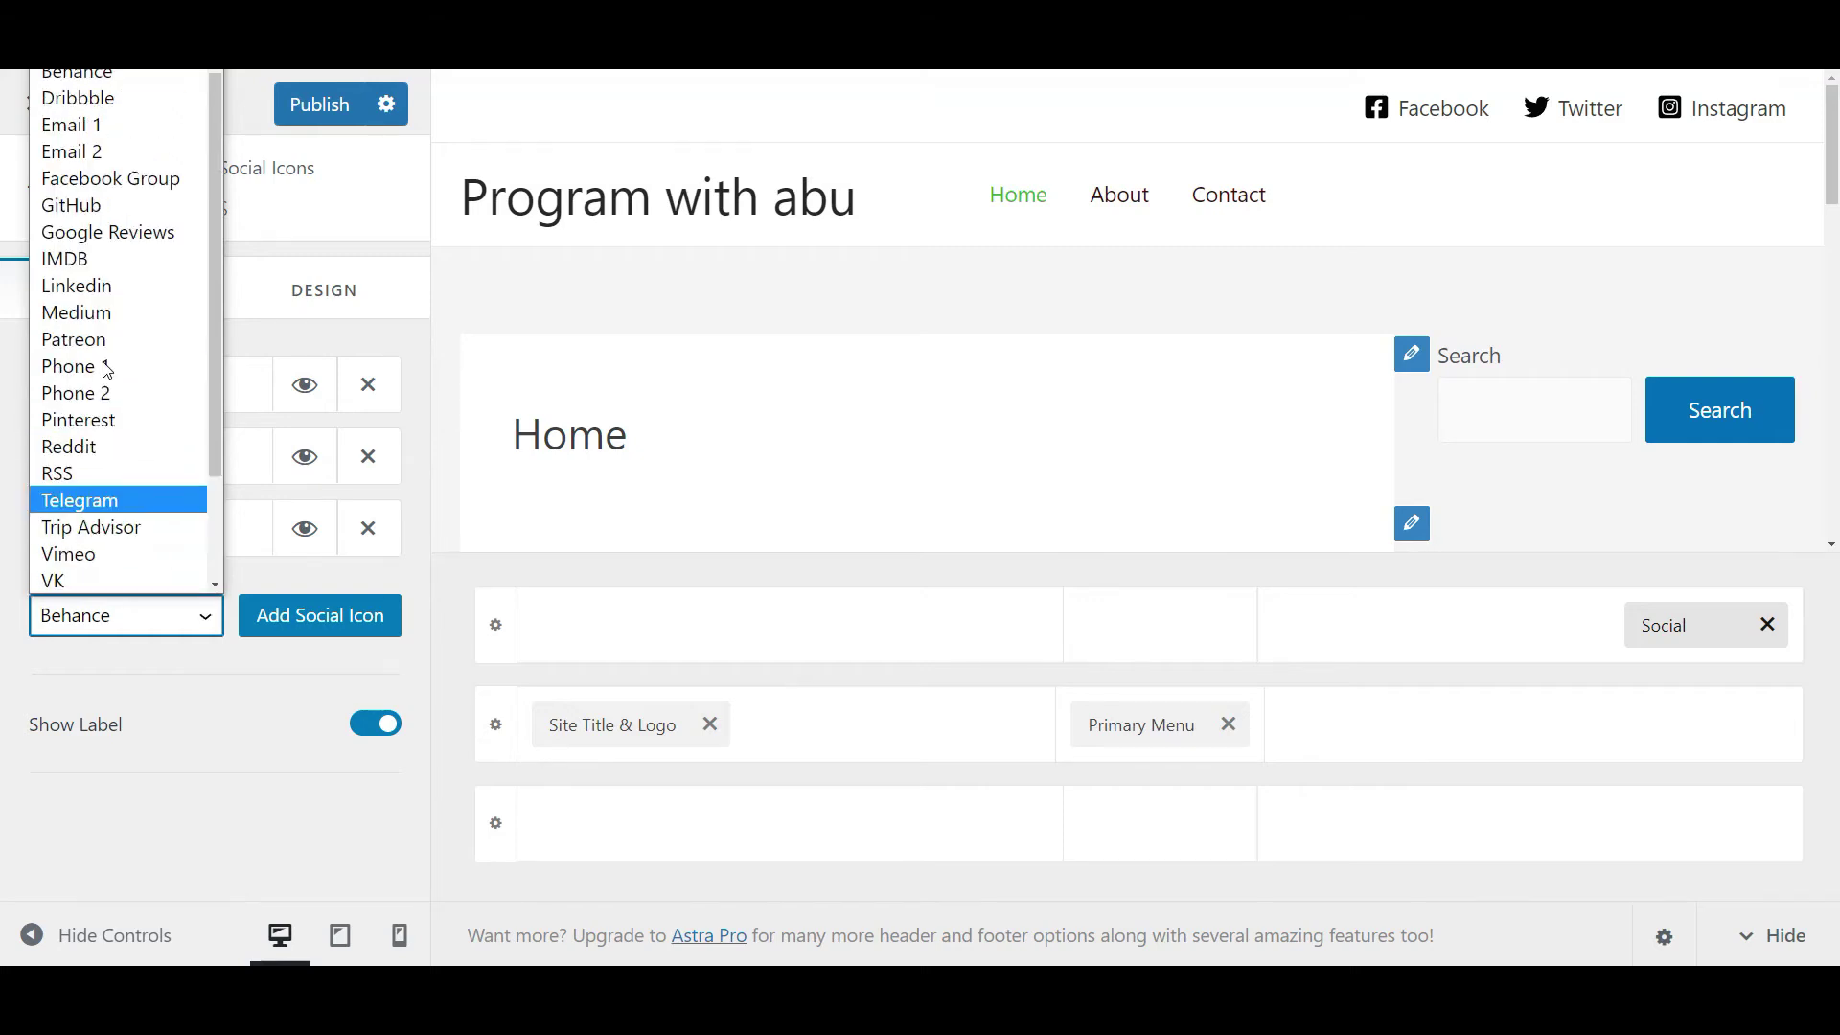
left_click(203, 675)
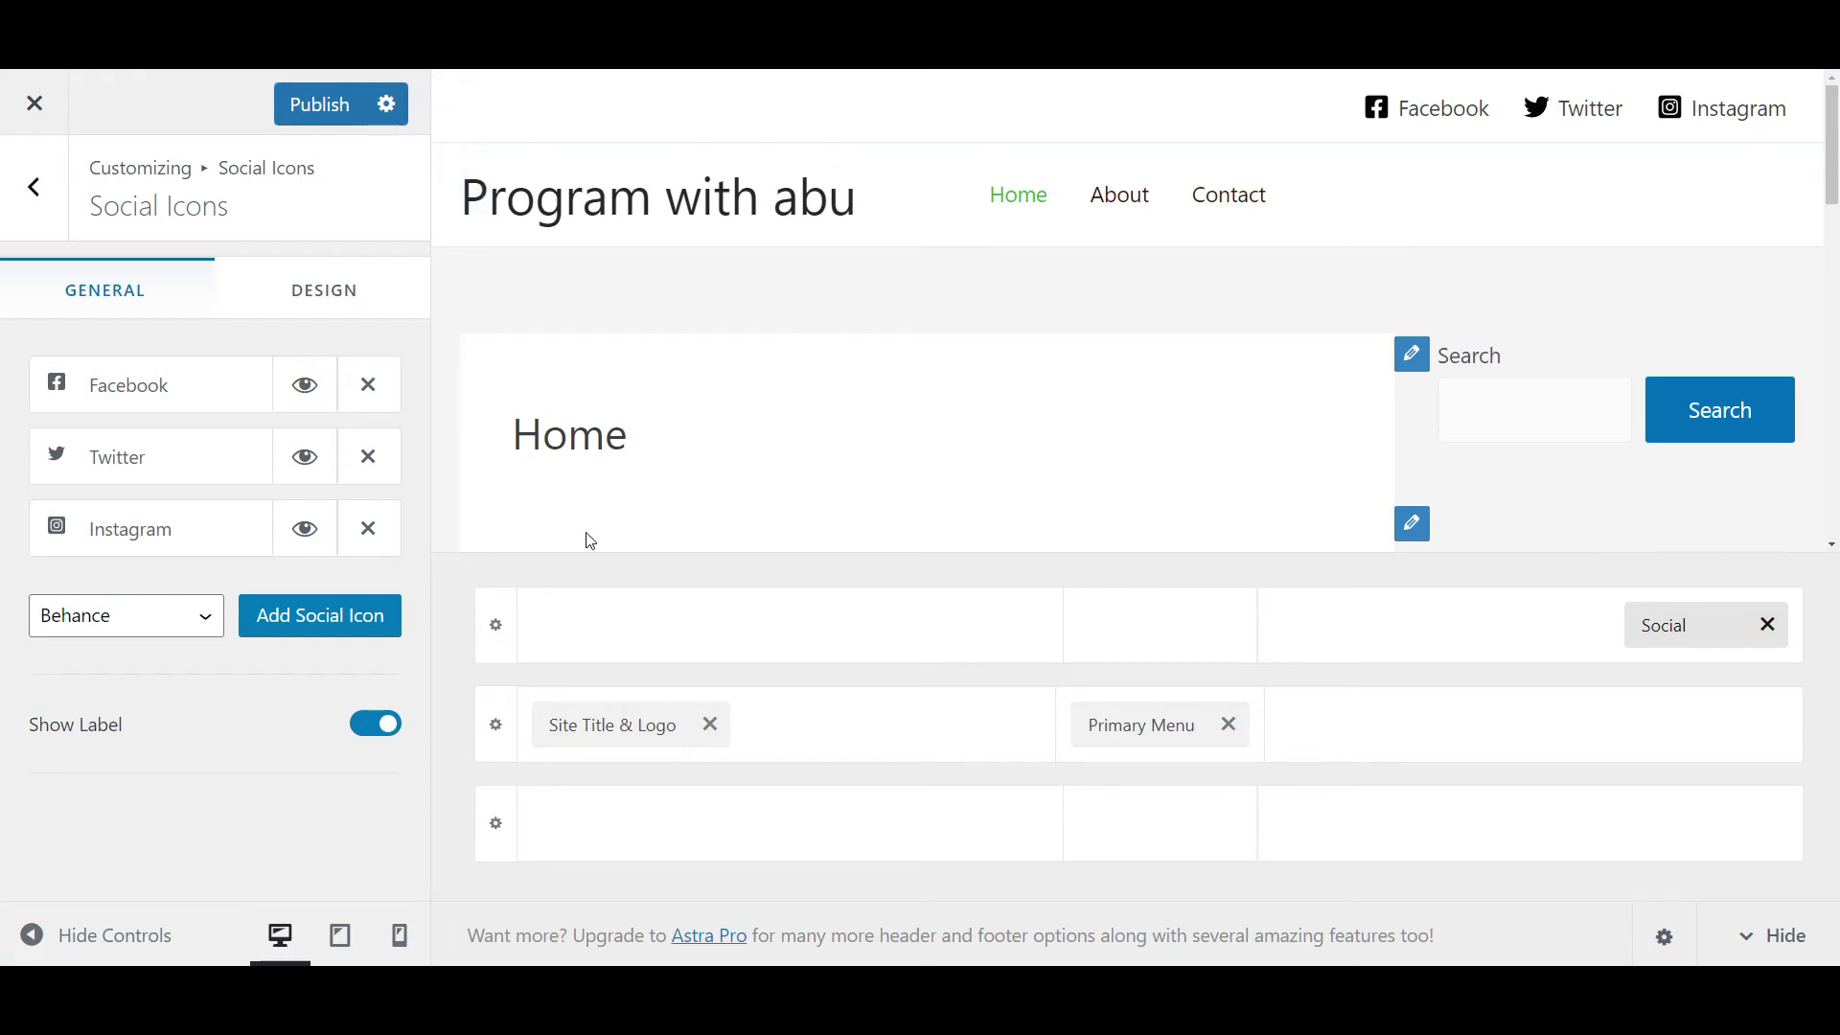
Set the background color of the Above Header row to black, #000000.
left_click(496, 627)
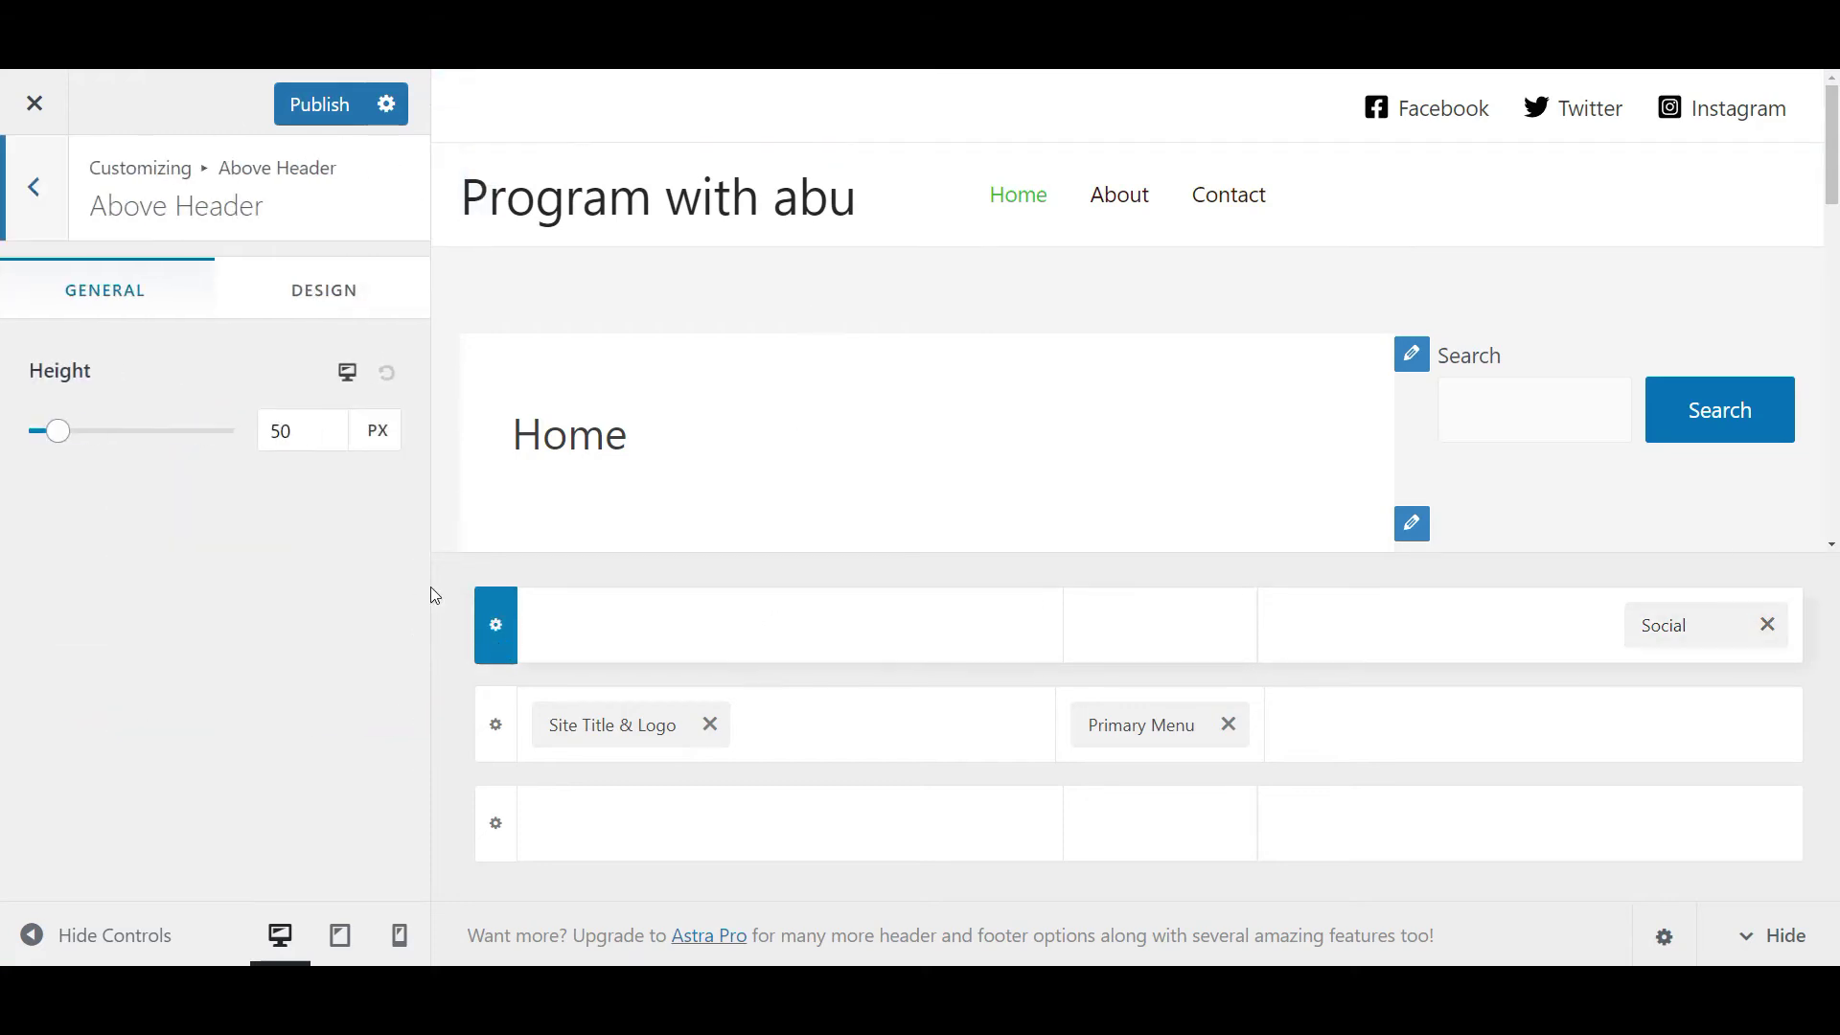
left_click(320, 290)
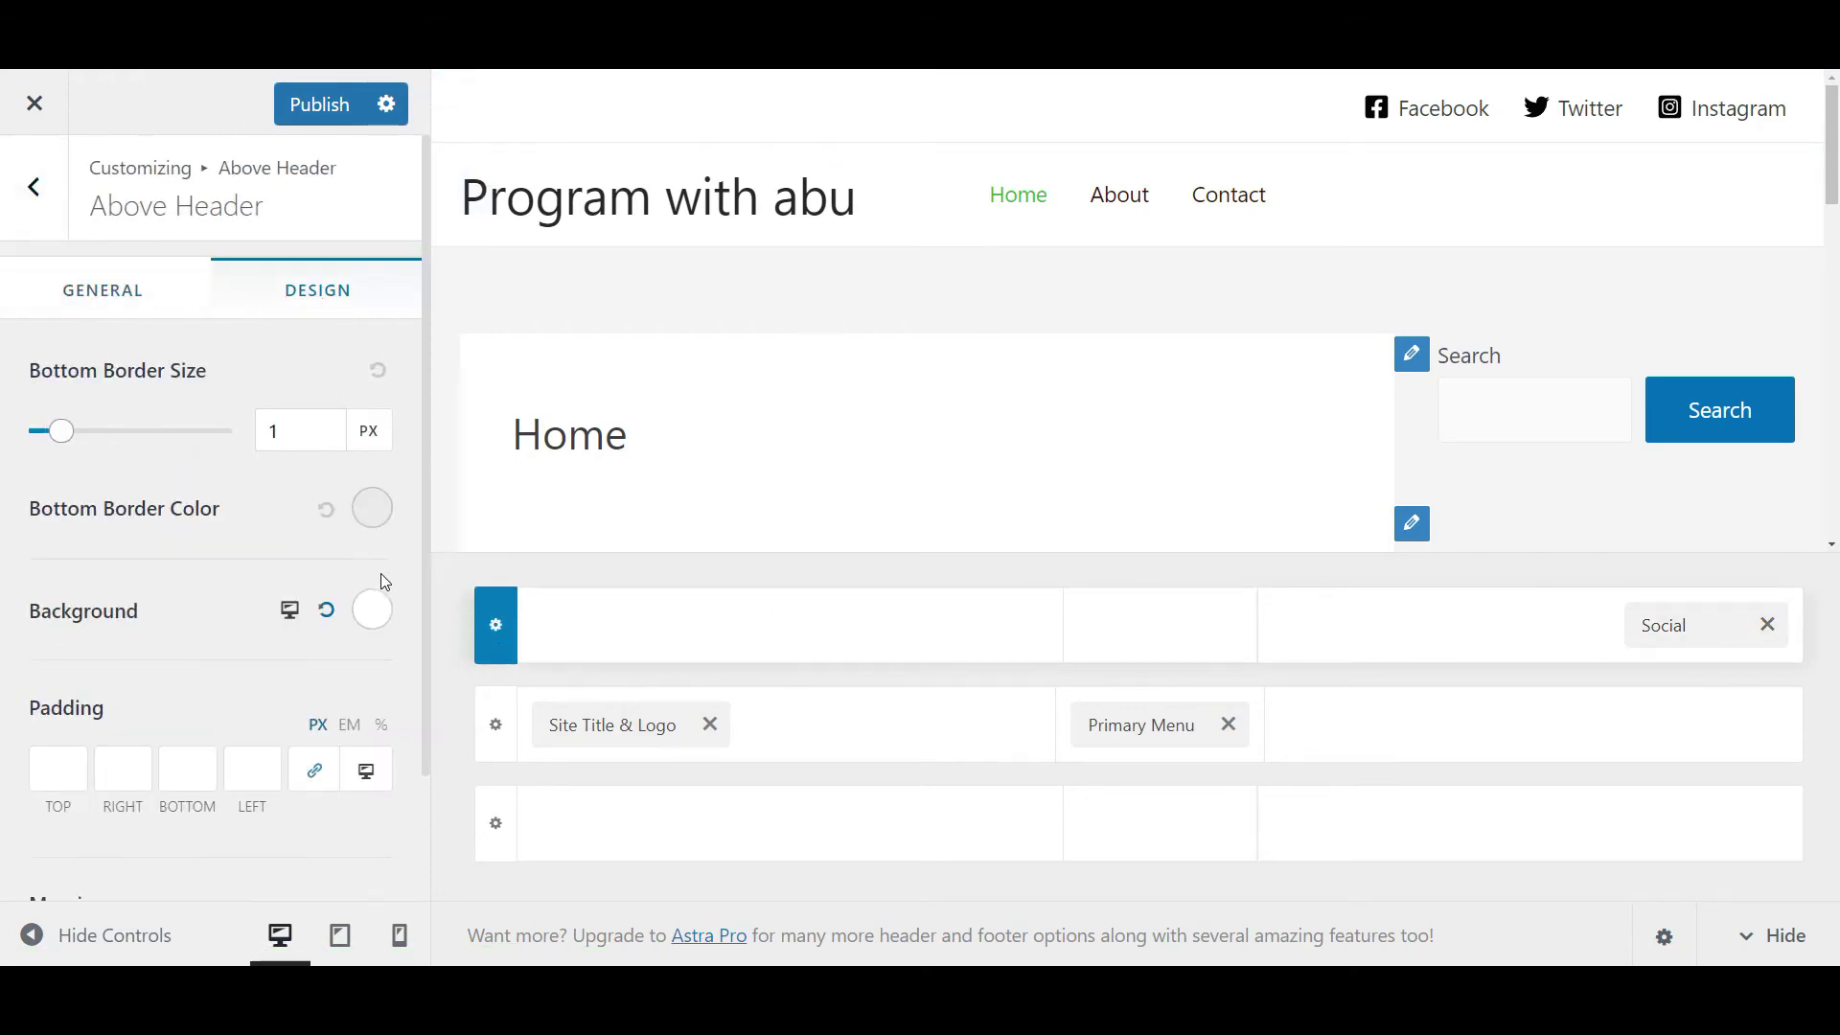
left_click(371, 610)
scroll(246, 616, "down", 3)
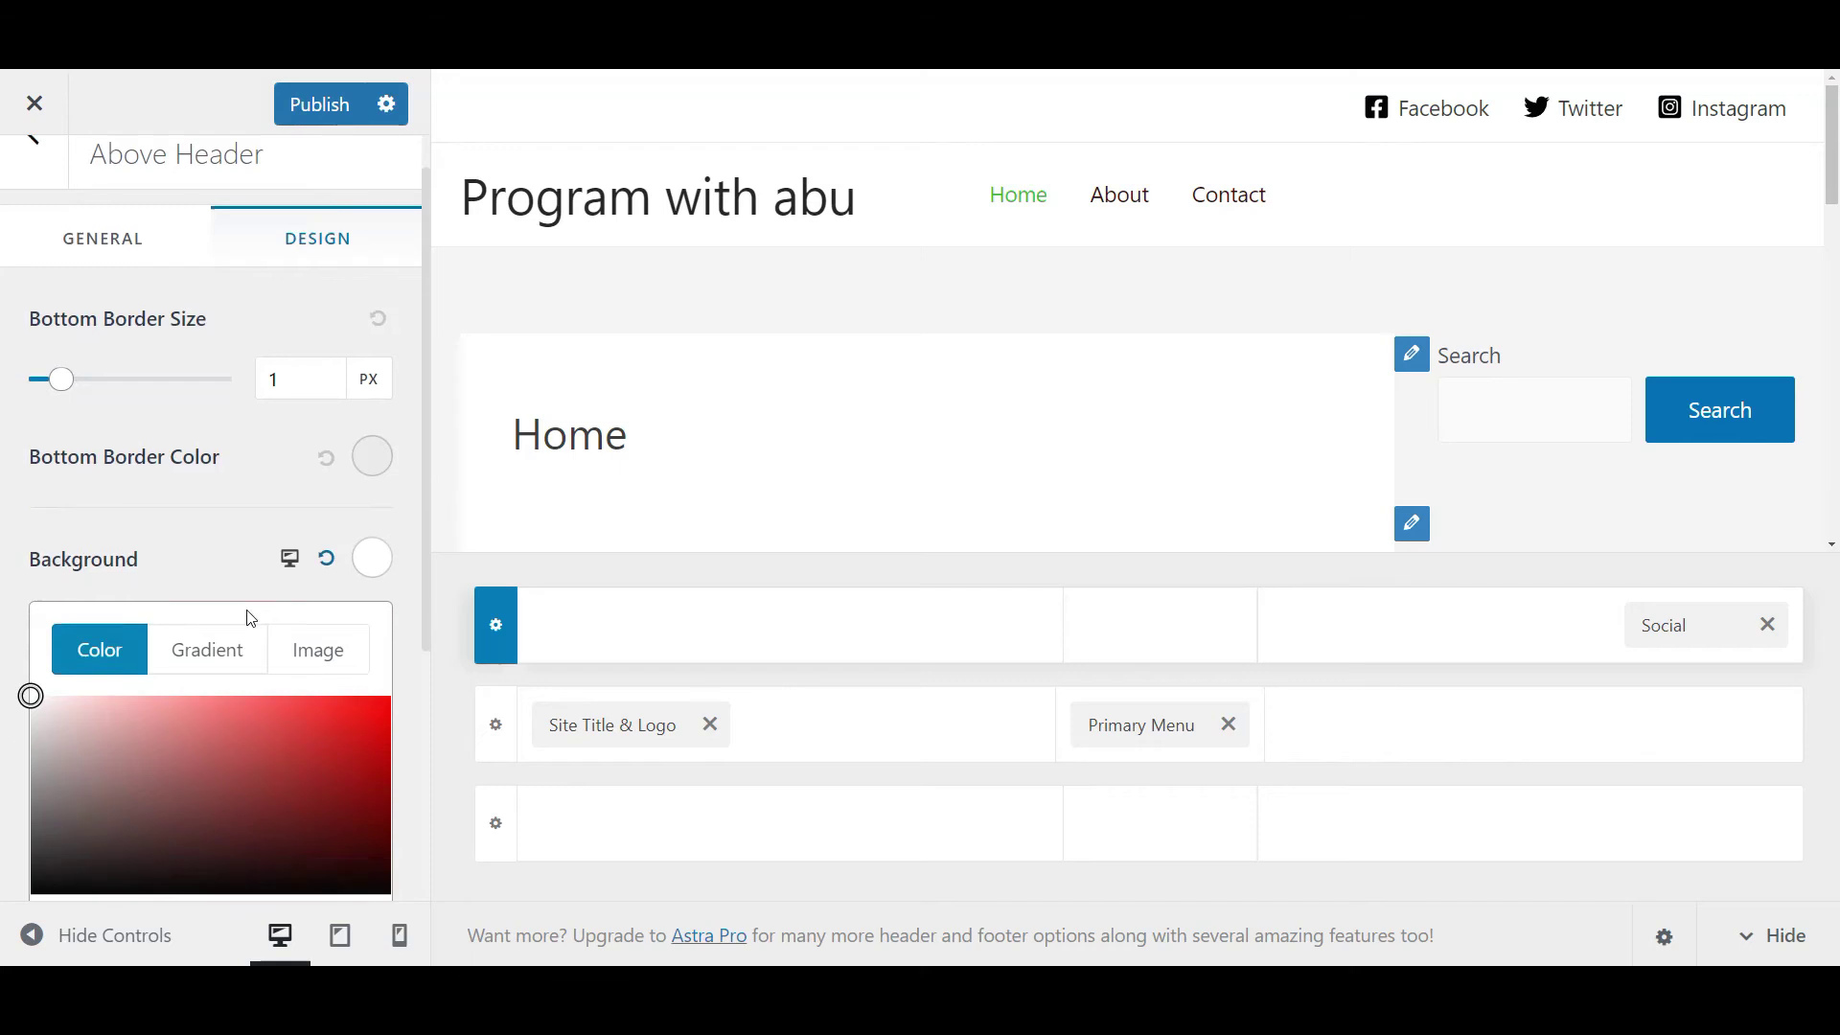
left_click_drag(161, 583, 26, 664)
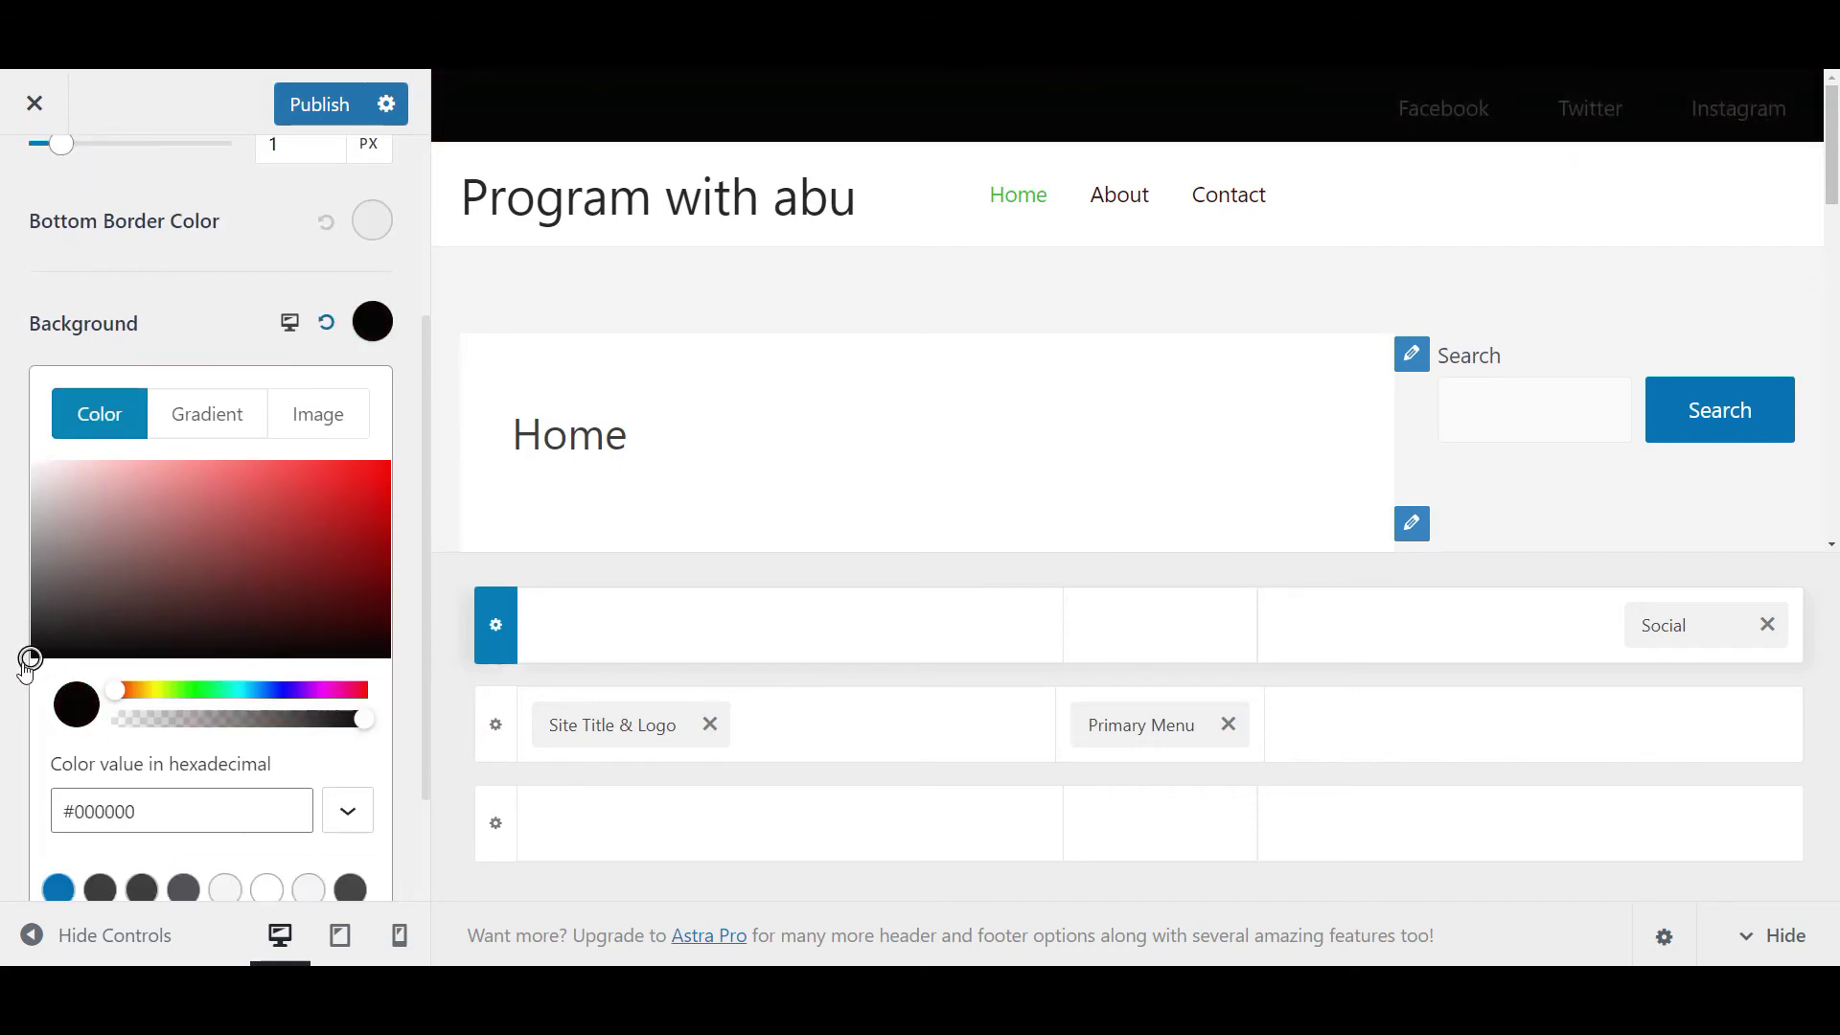
left_click(19, 673)
scroll(77, 522, "up", 2)
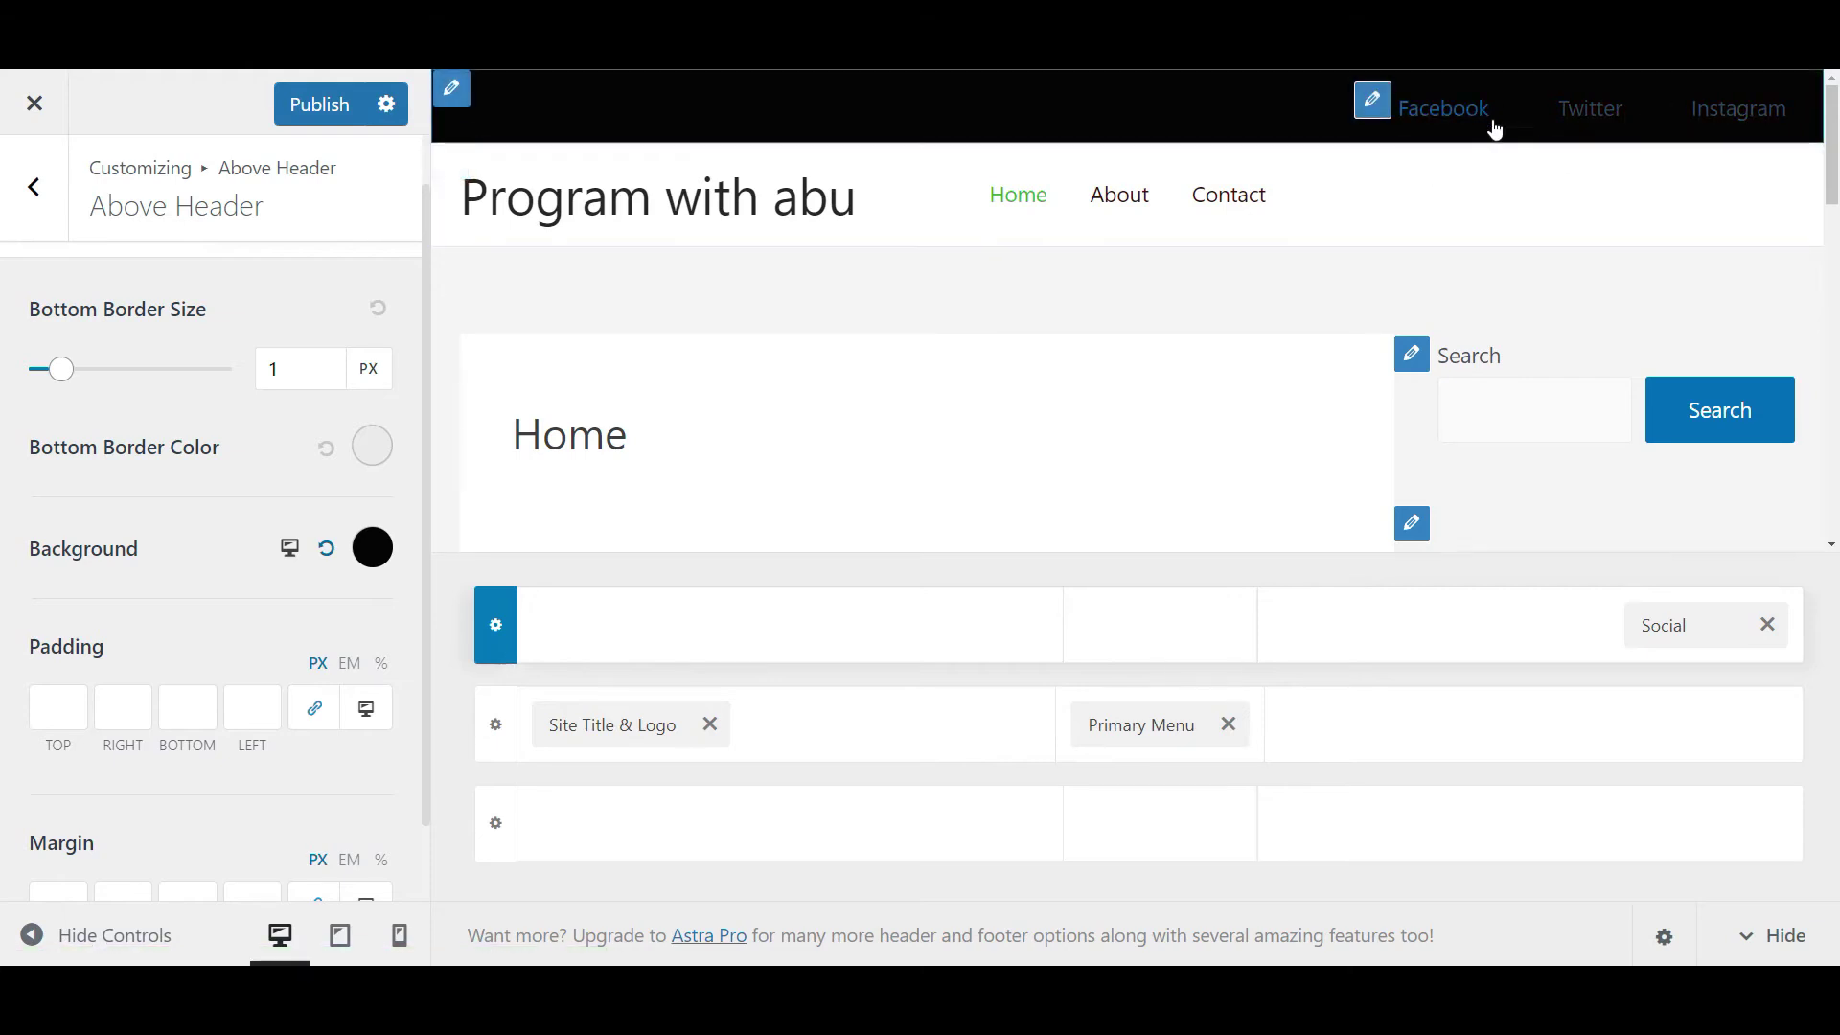
Set the normal icon color of the header's Social element to white.
left_click(1664, 623)
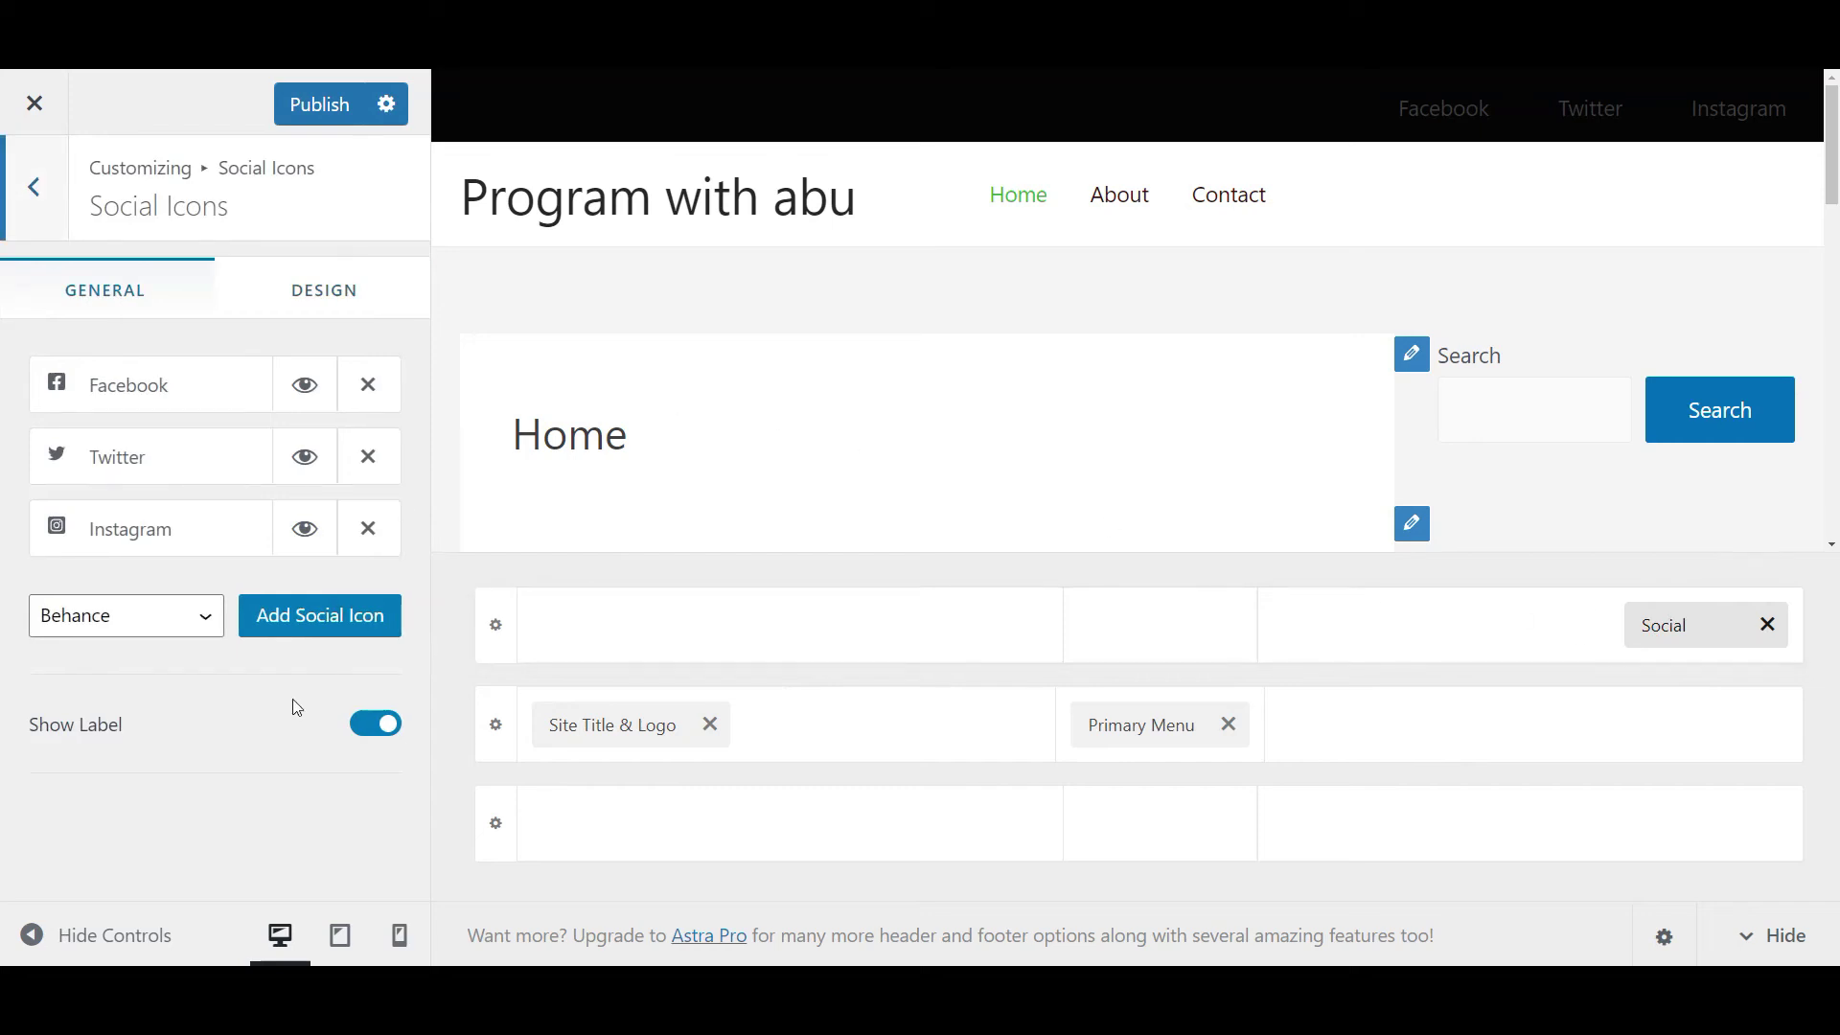
left_click(326, 292)
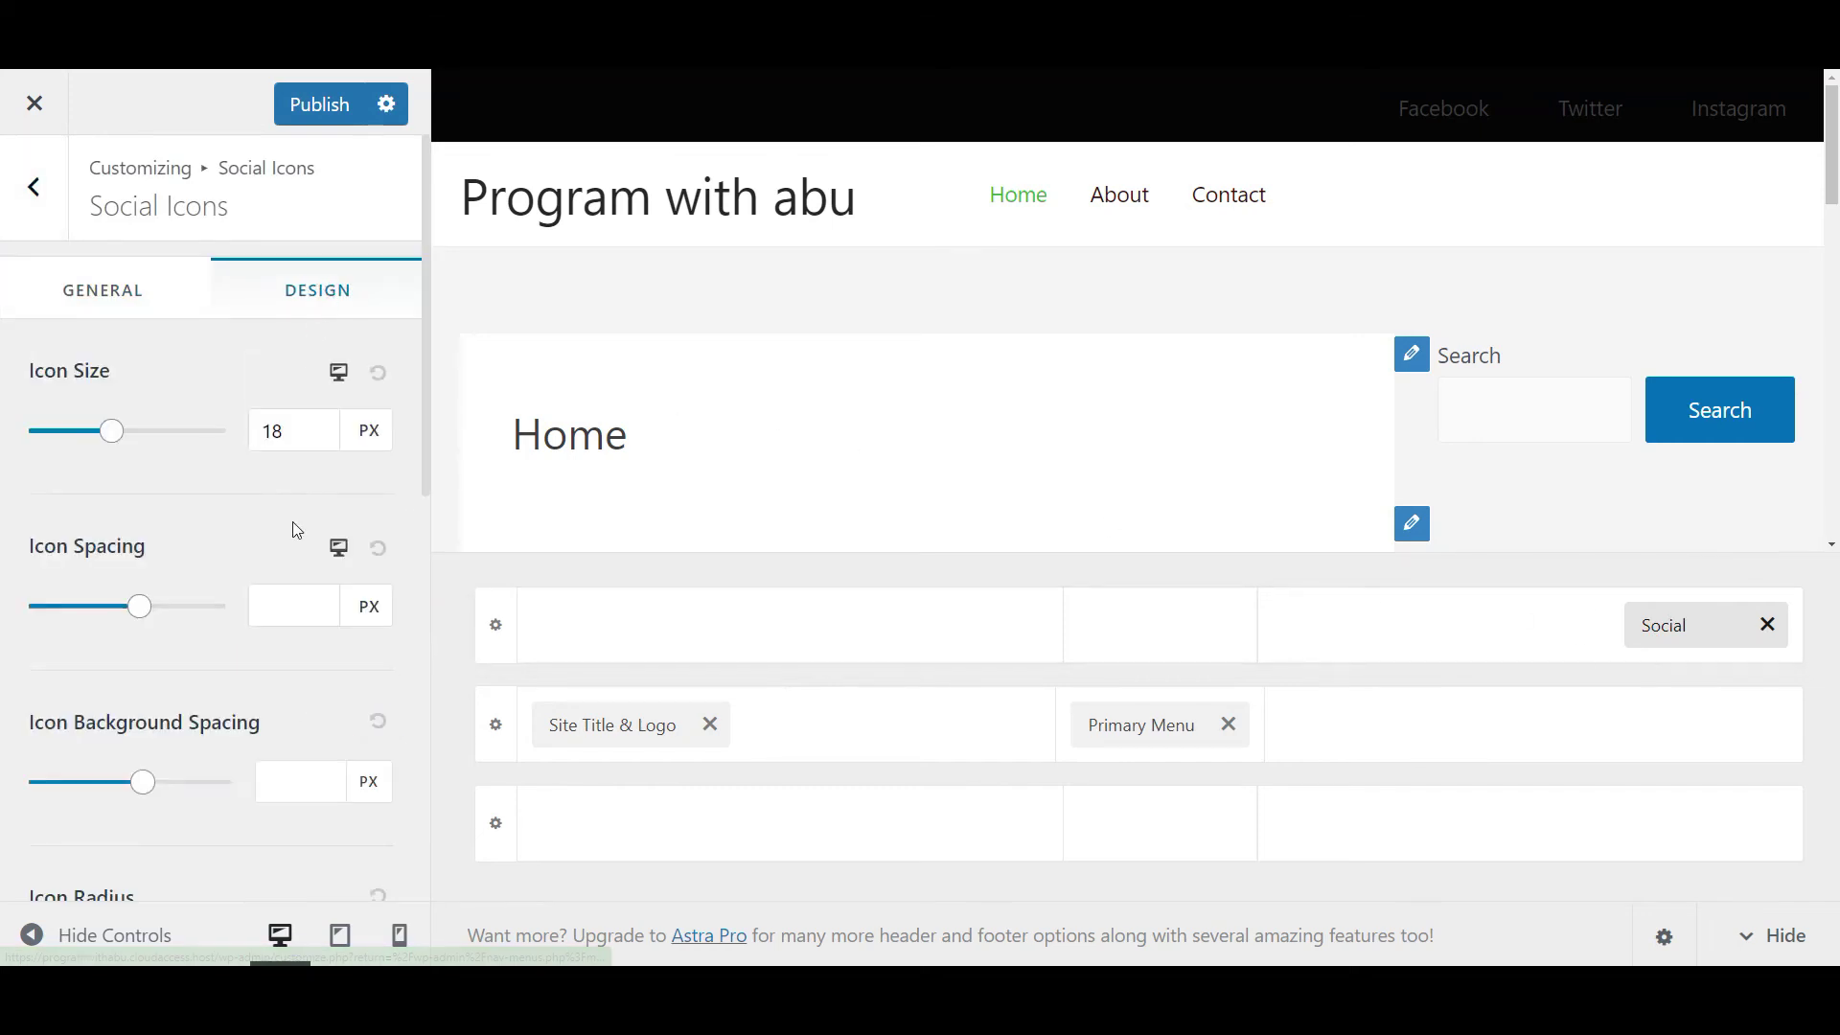
scroll(249, 526, "down", 9)
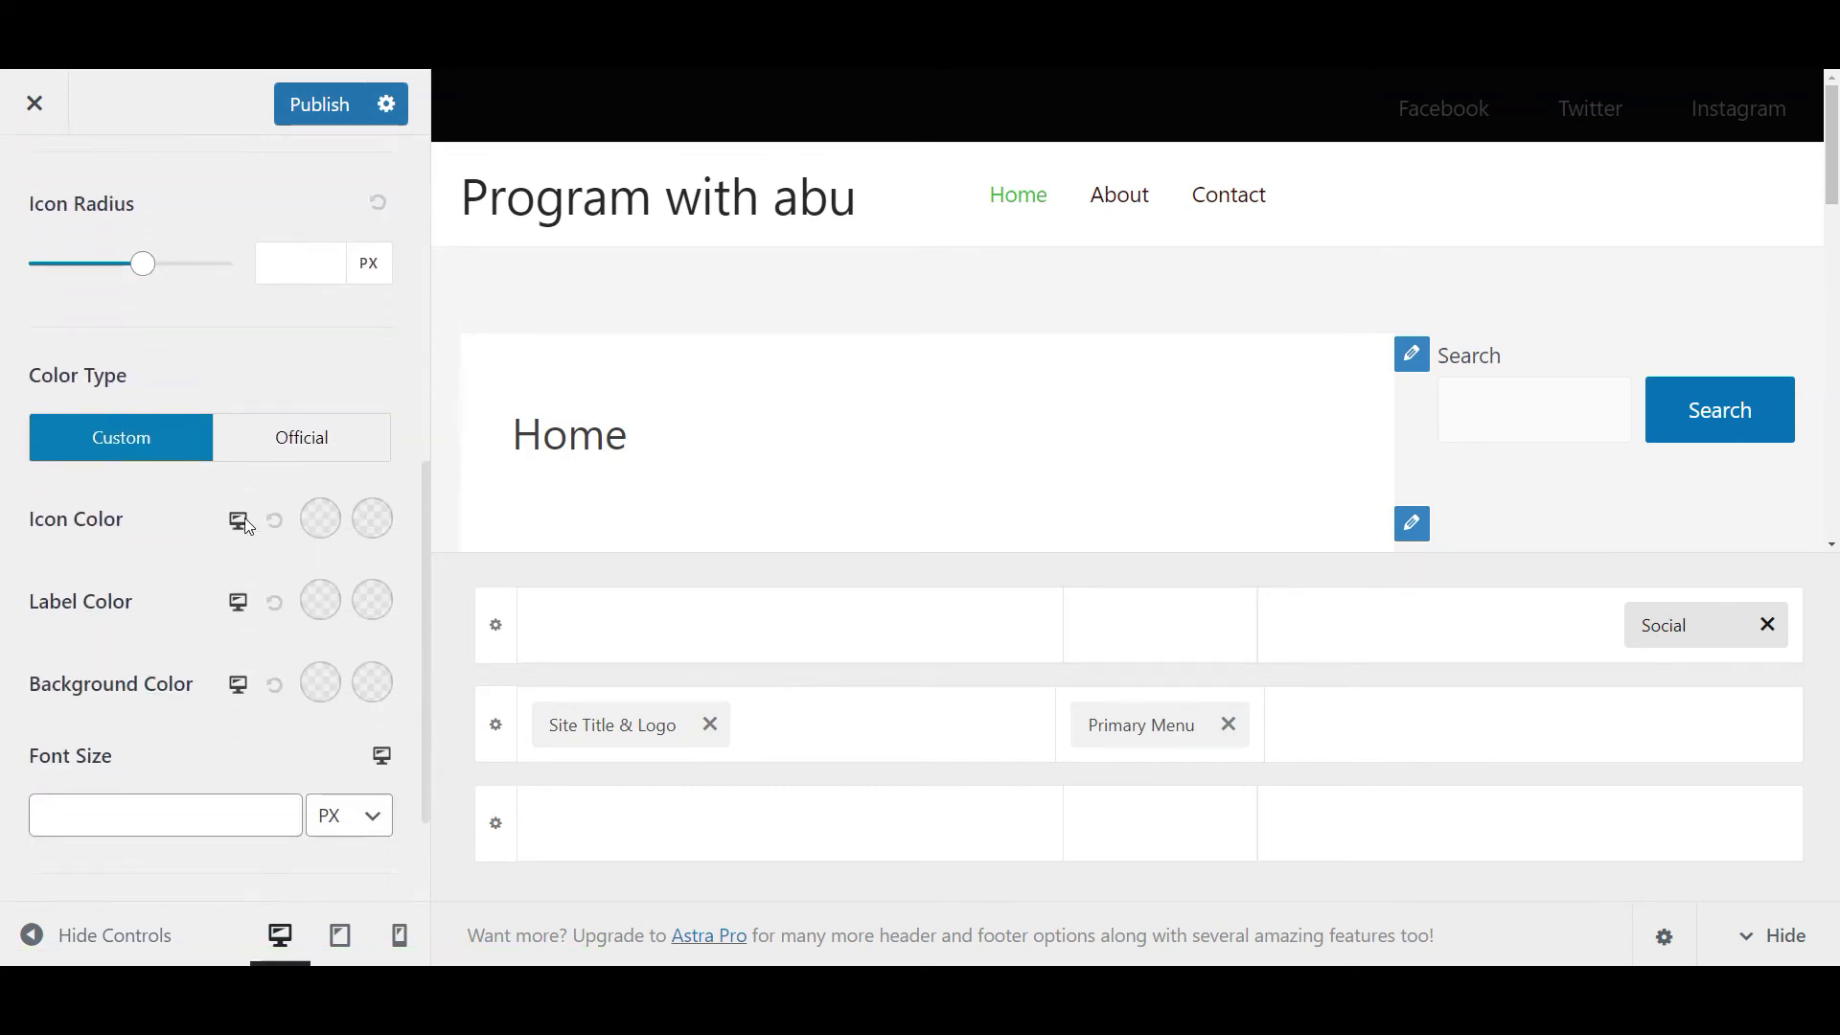
scroll(249, 526, "up", 2)
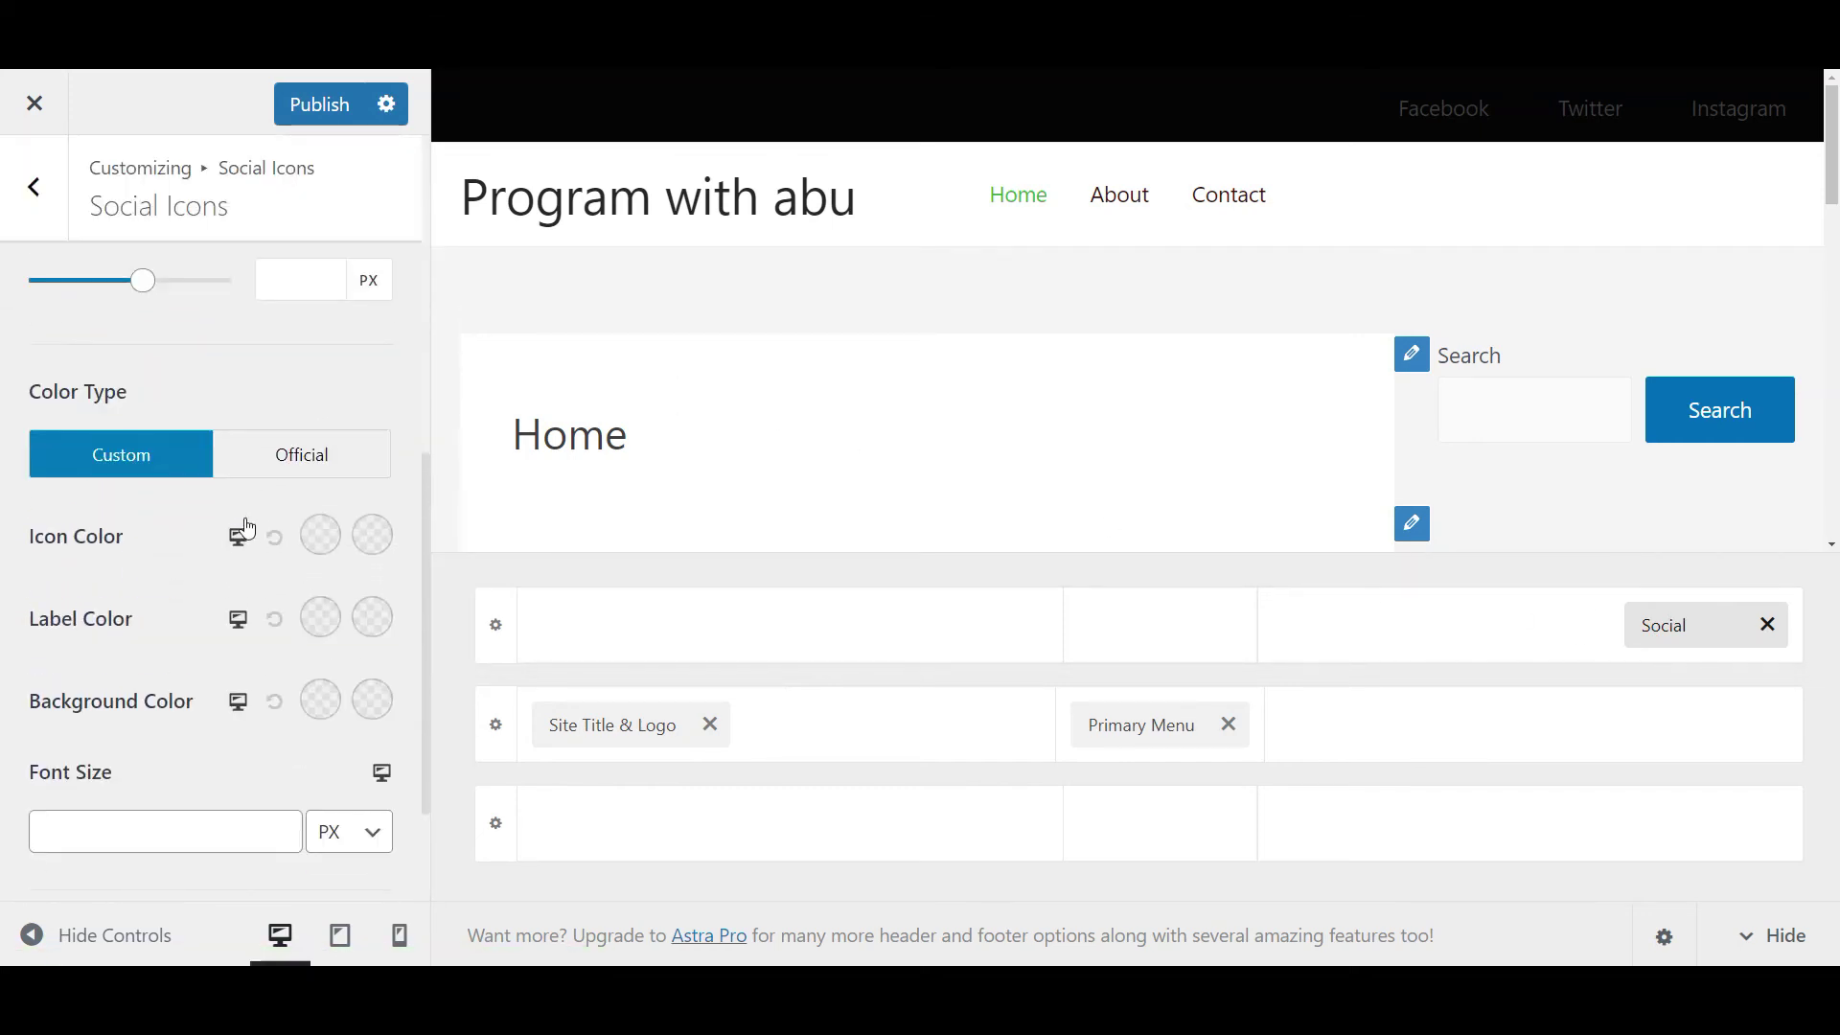
left_click(322, 537)
left_click_drag(214, 668, 30, 576)
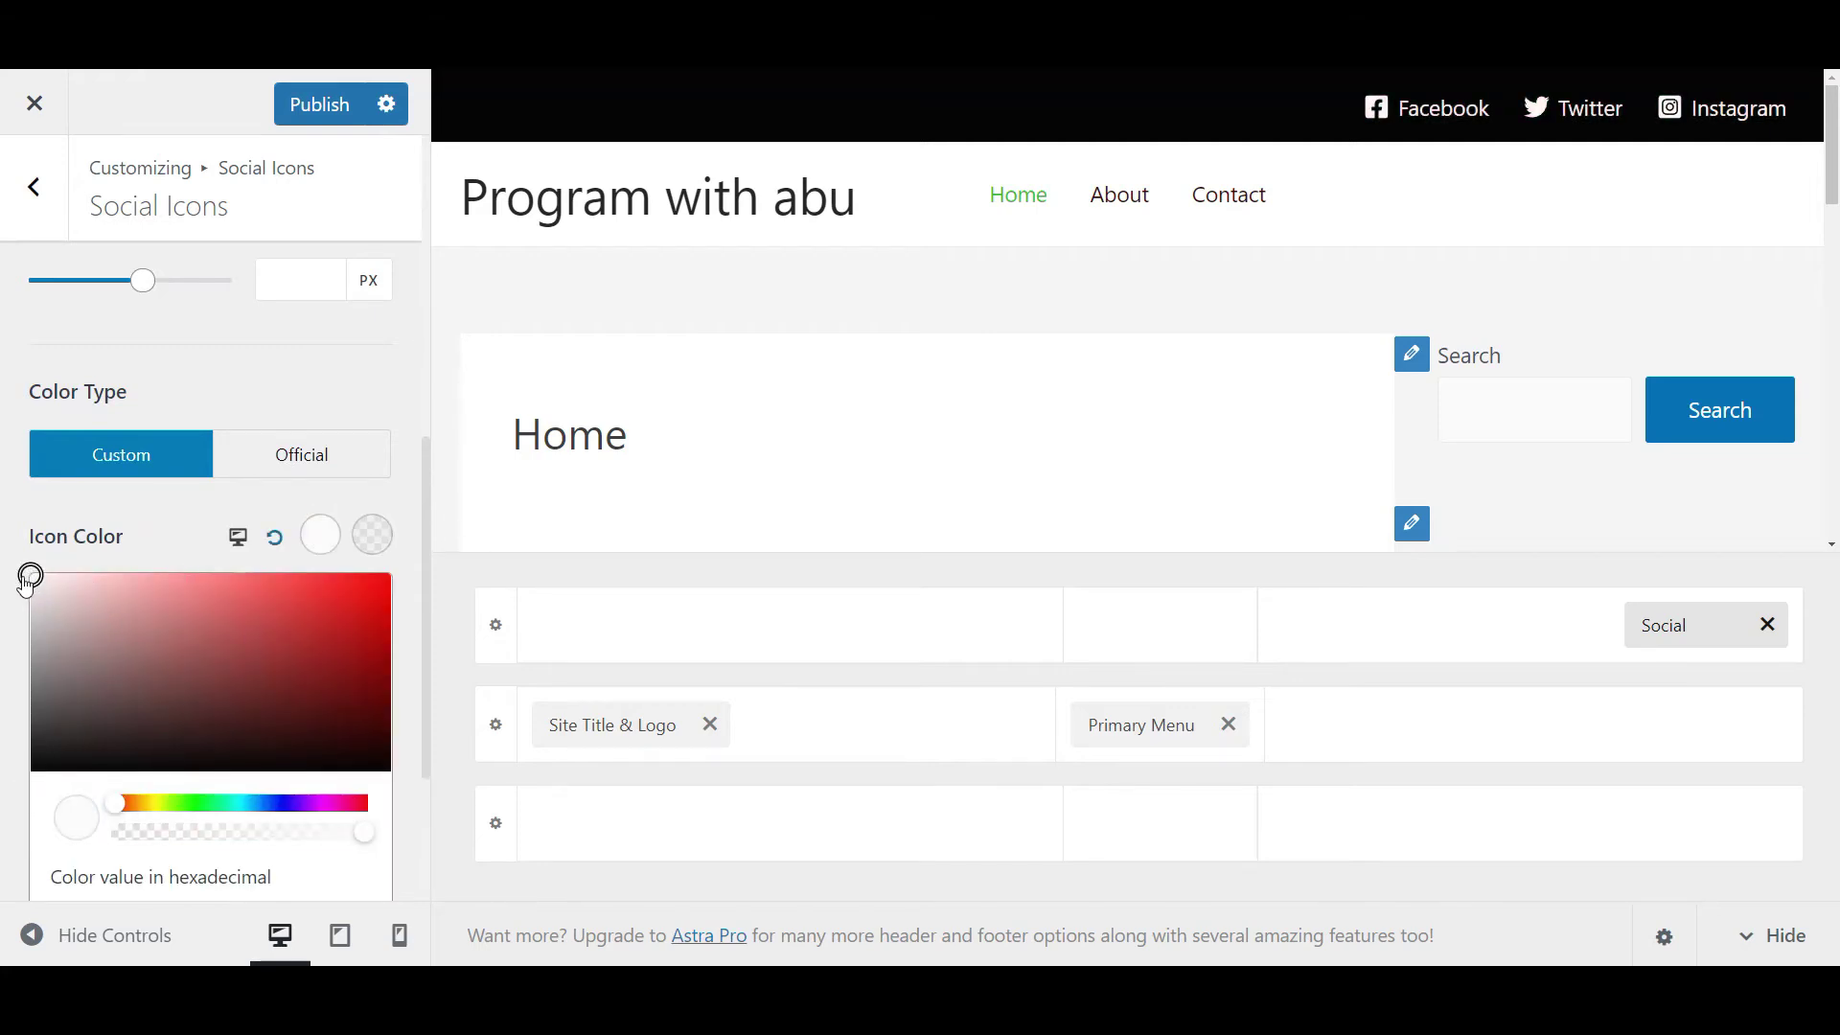
left_click(7, 511)
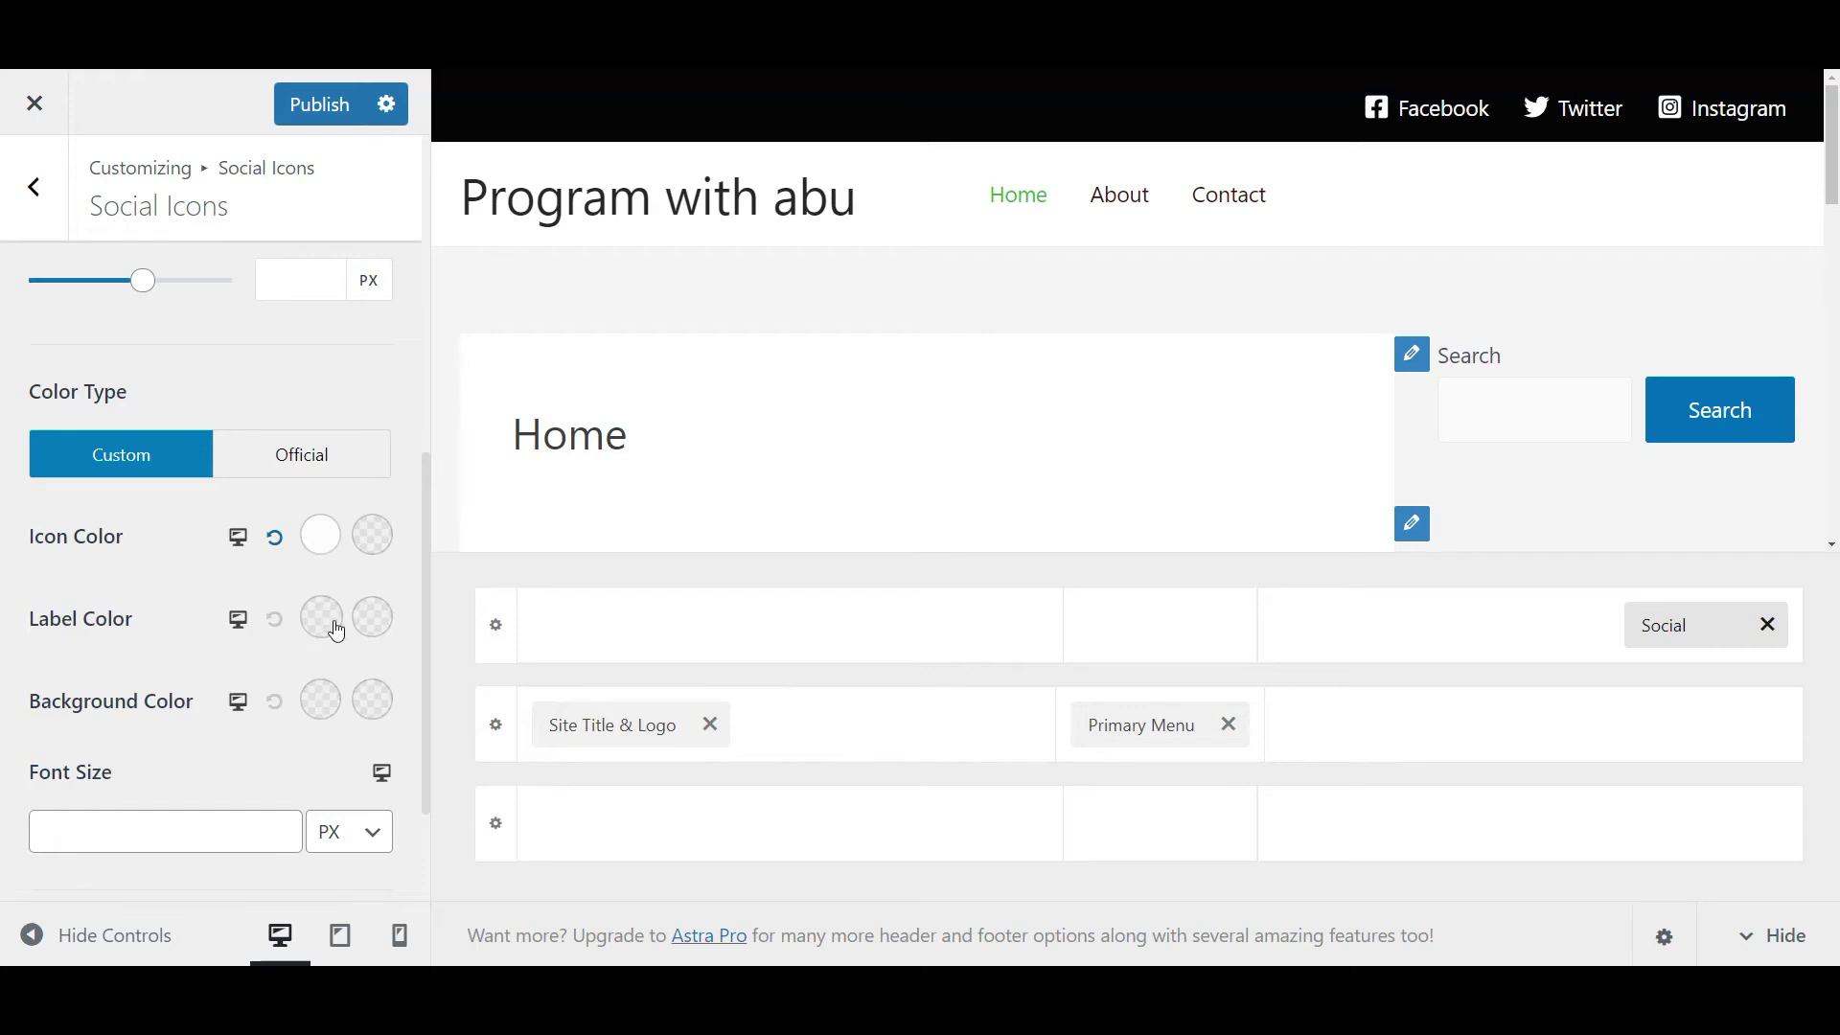
Set the hover icon color of the header's Social element to red.
left_click(376, 545)
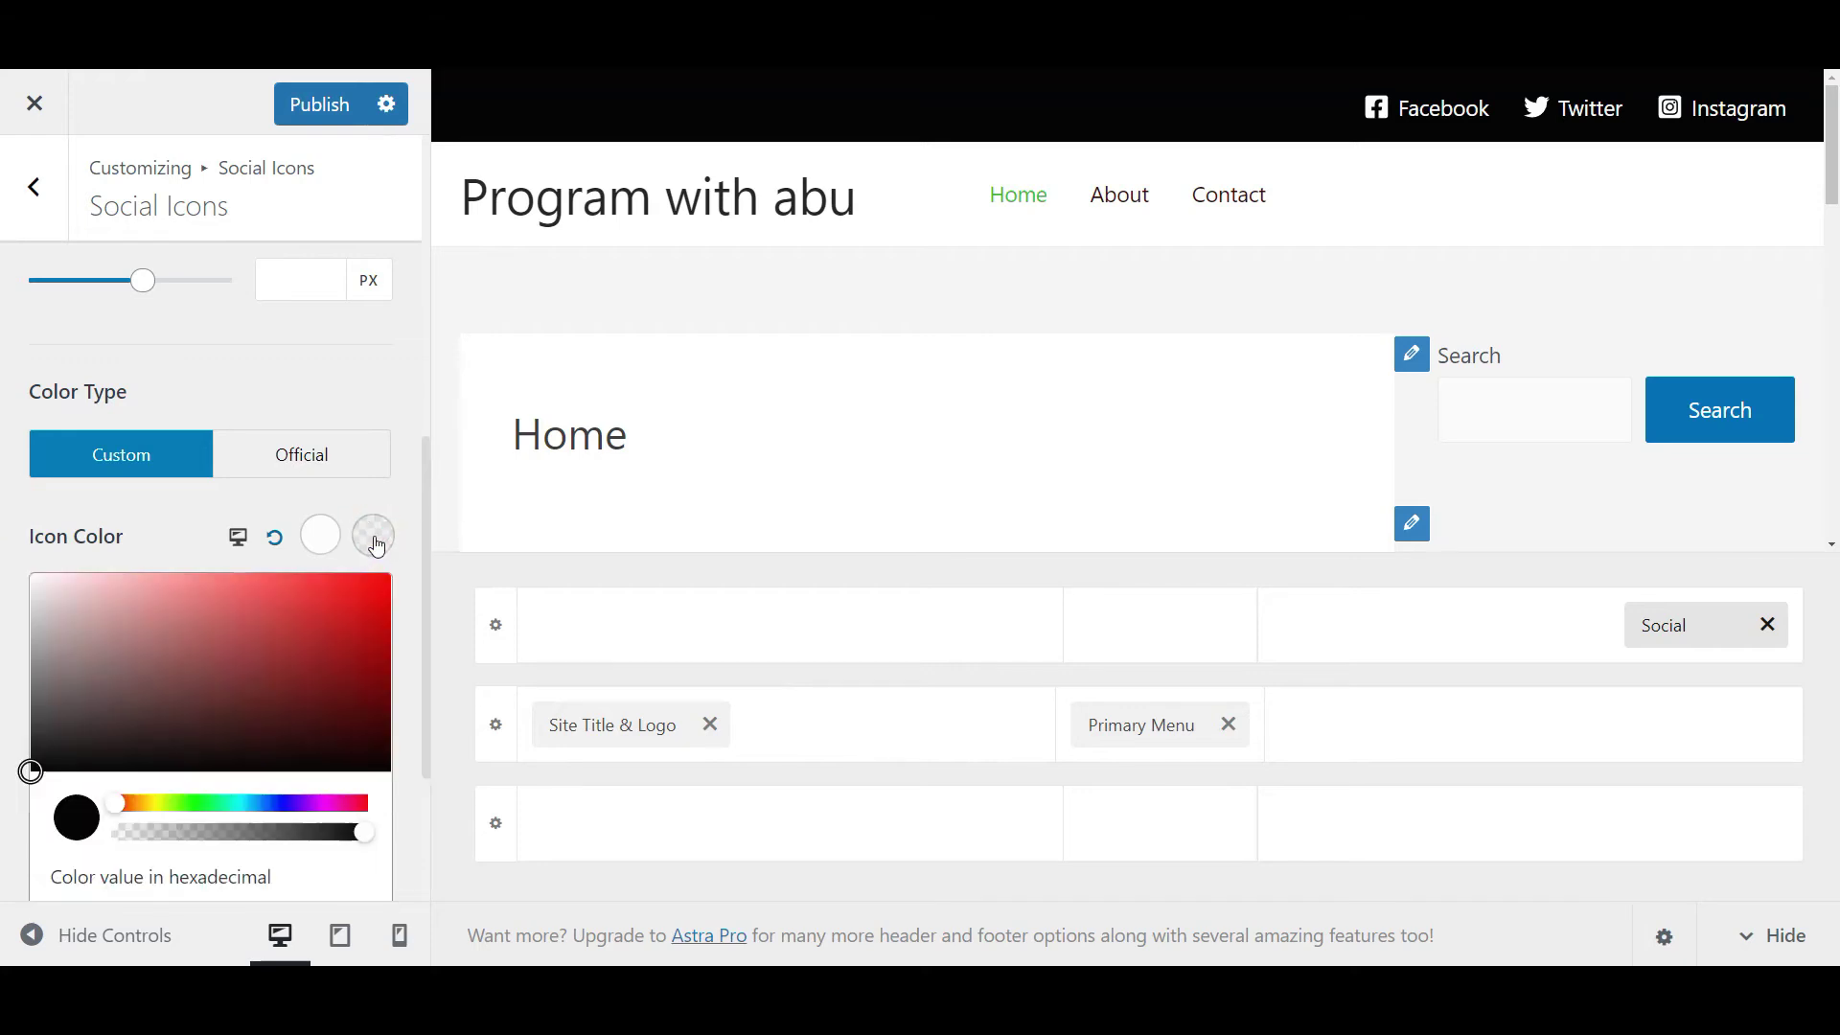
left_click(352, 603)
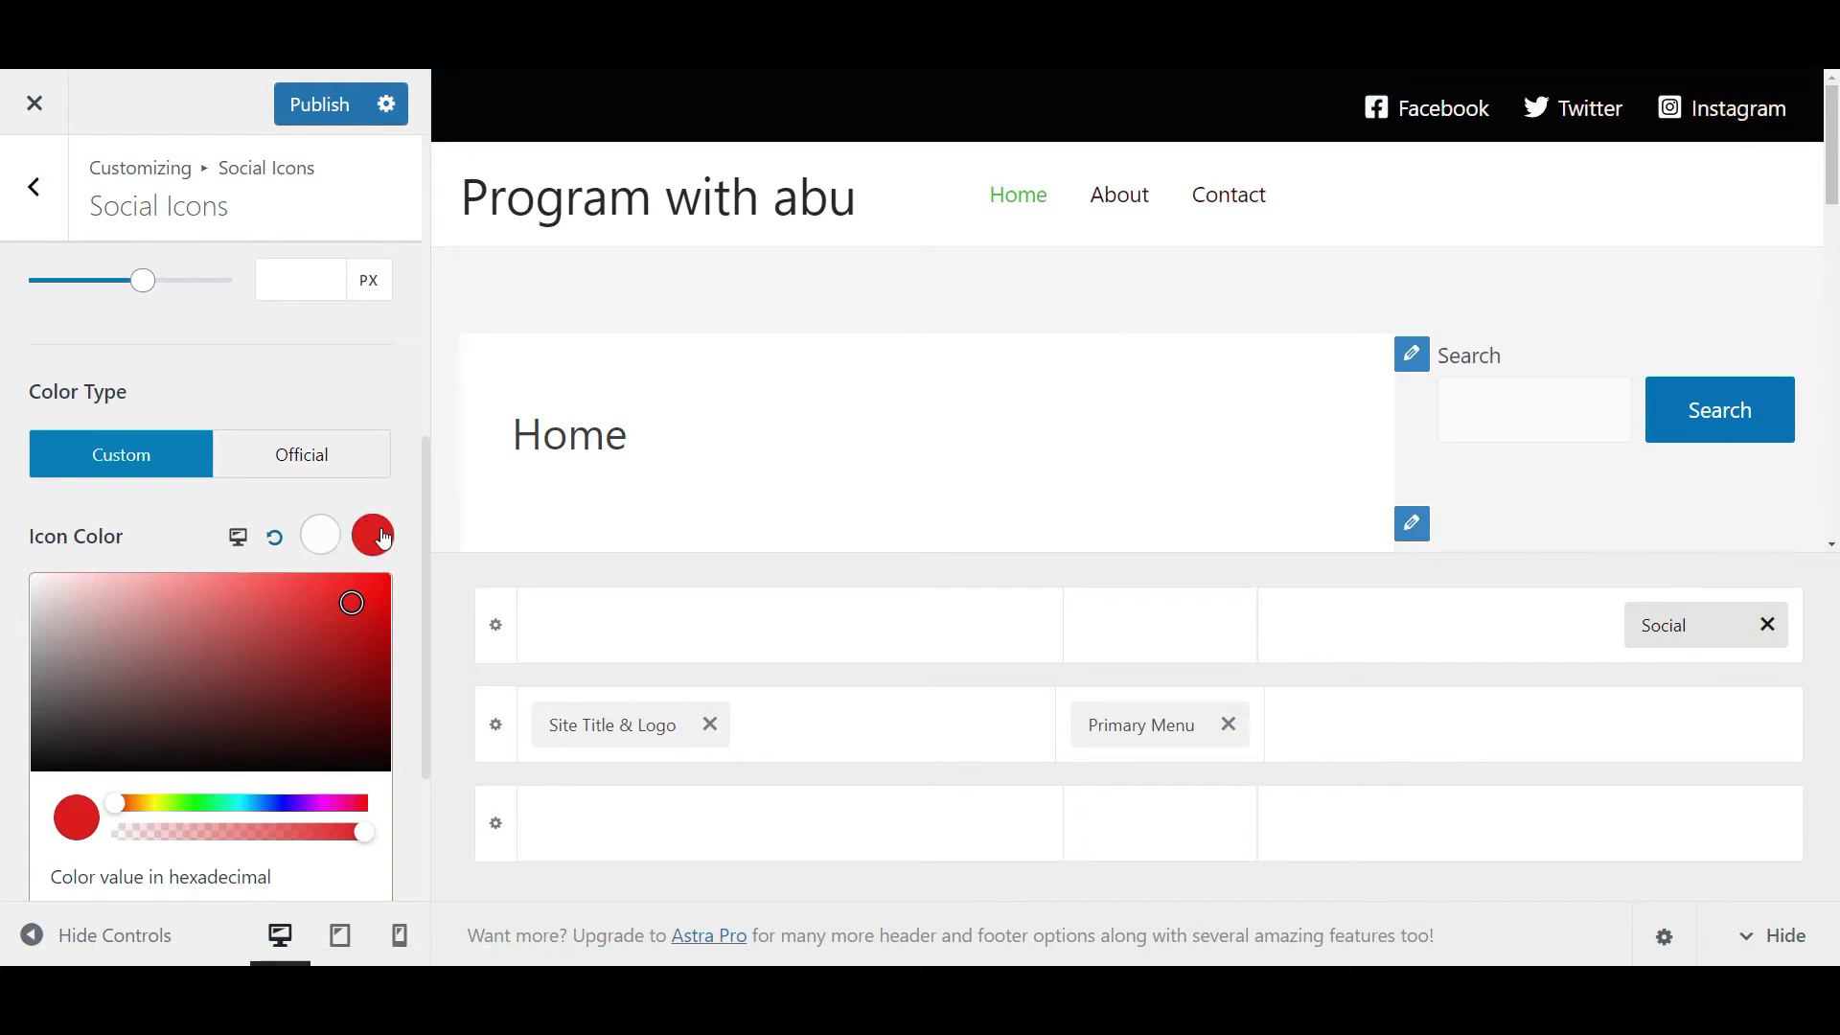
left_click(166, 523)
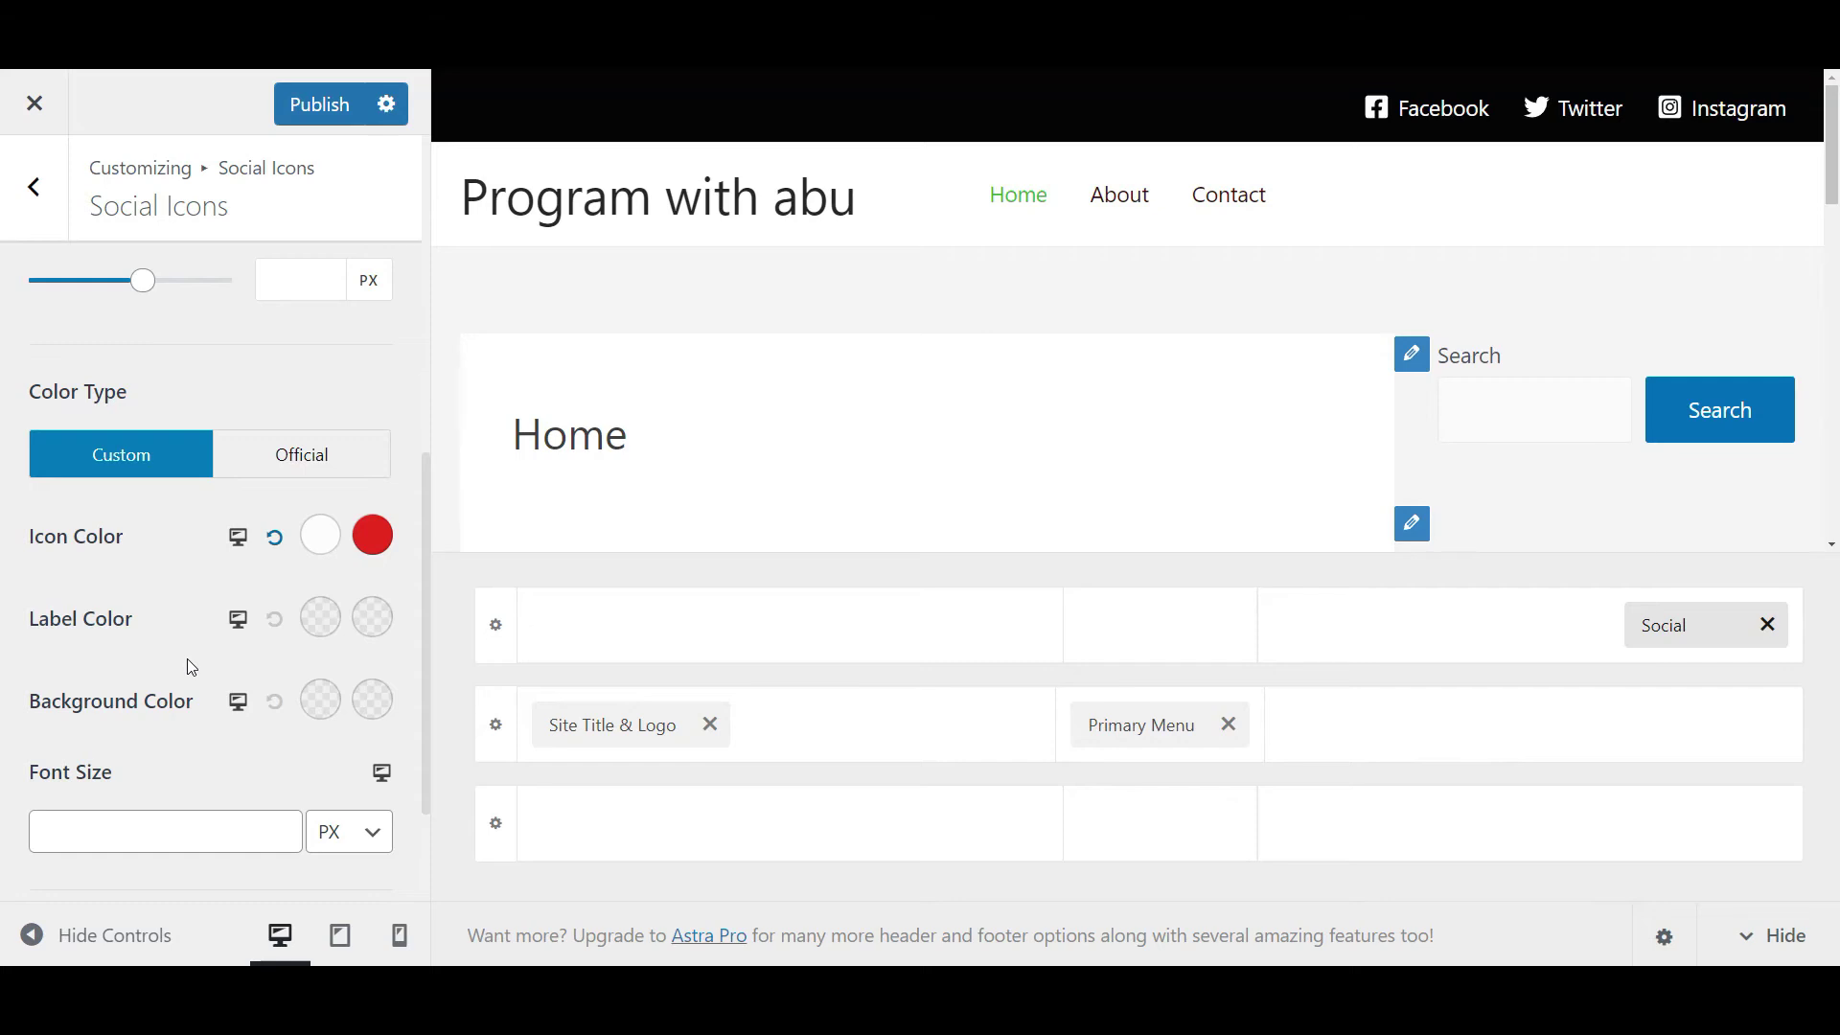
Publish the header changes, then reload the live site and open its Home page to check them.
left_click(320, 107)
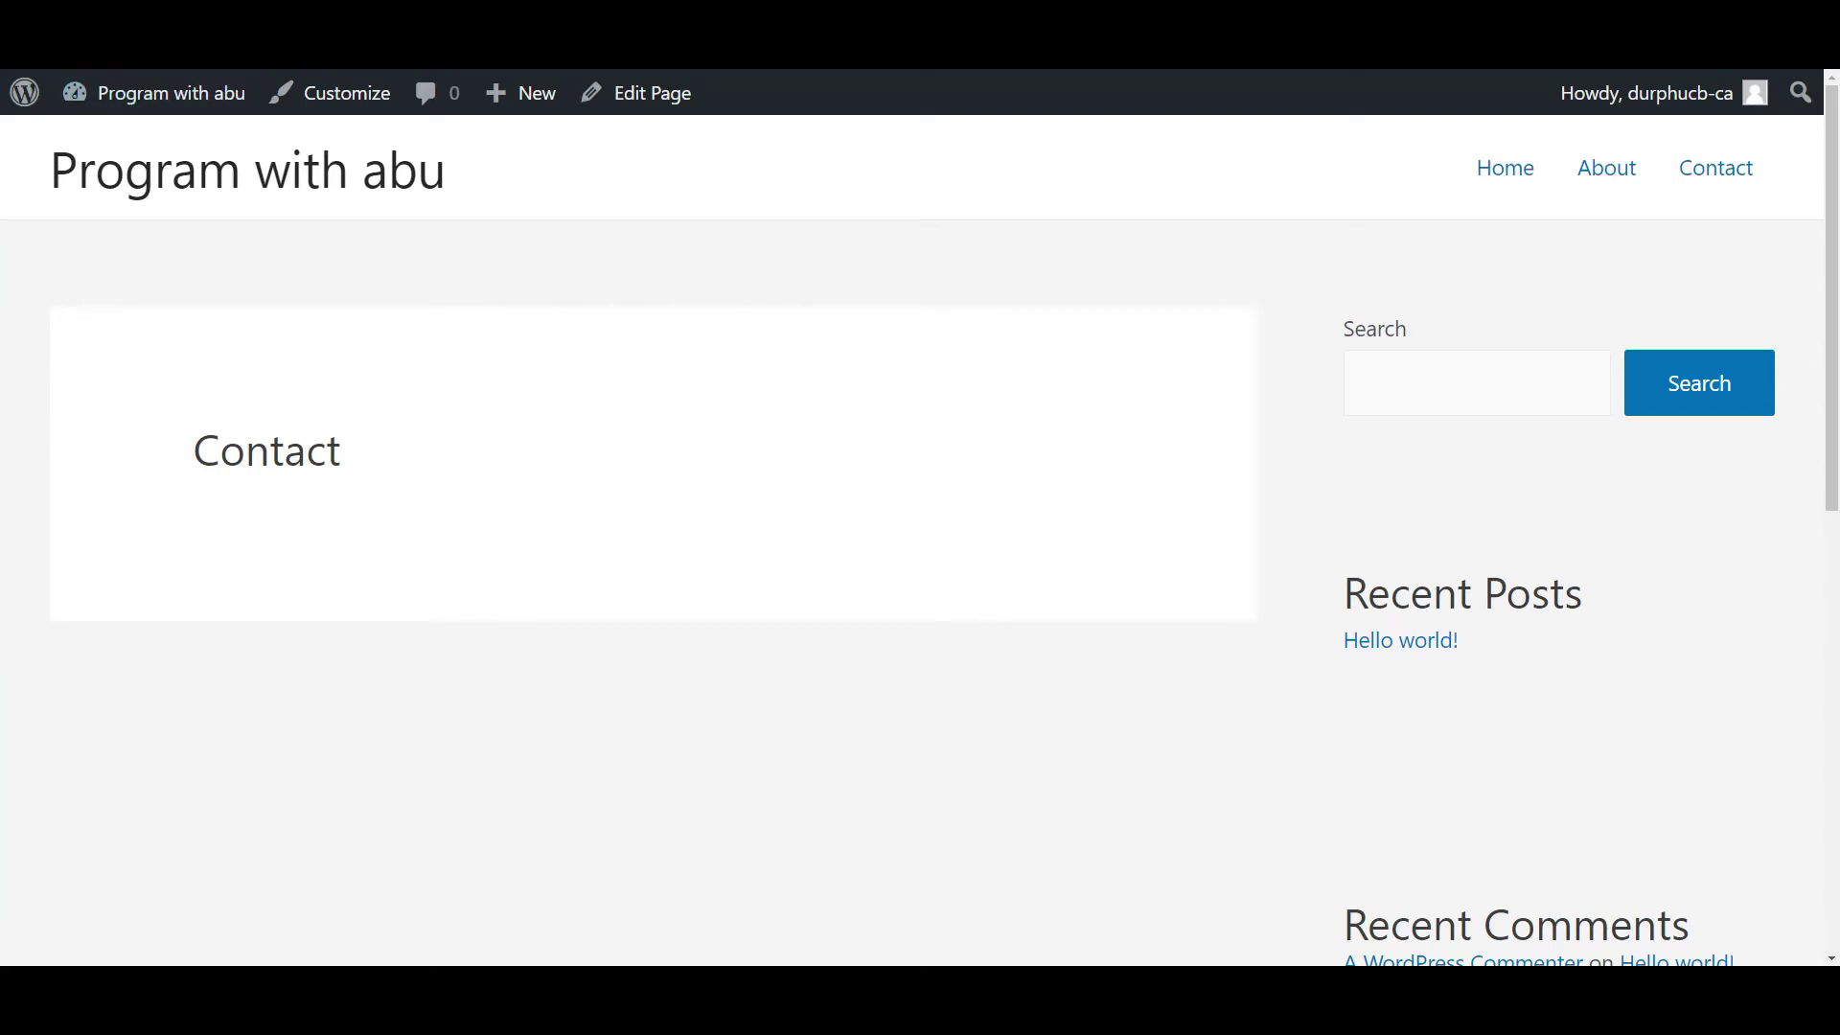
key("F5")
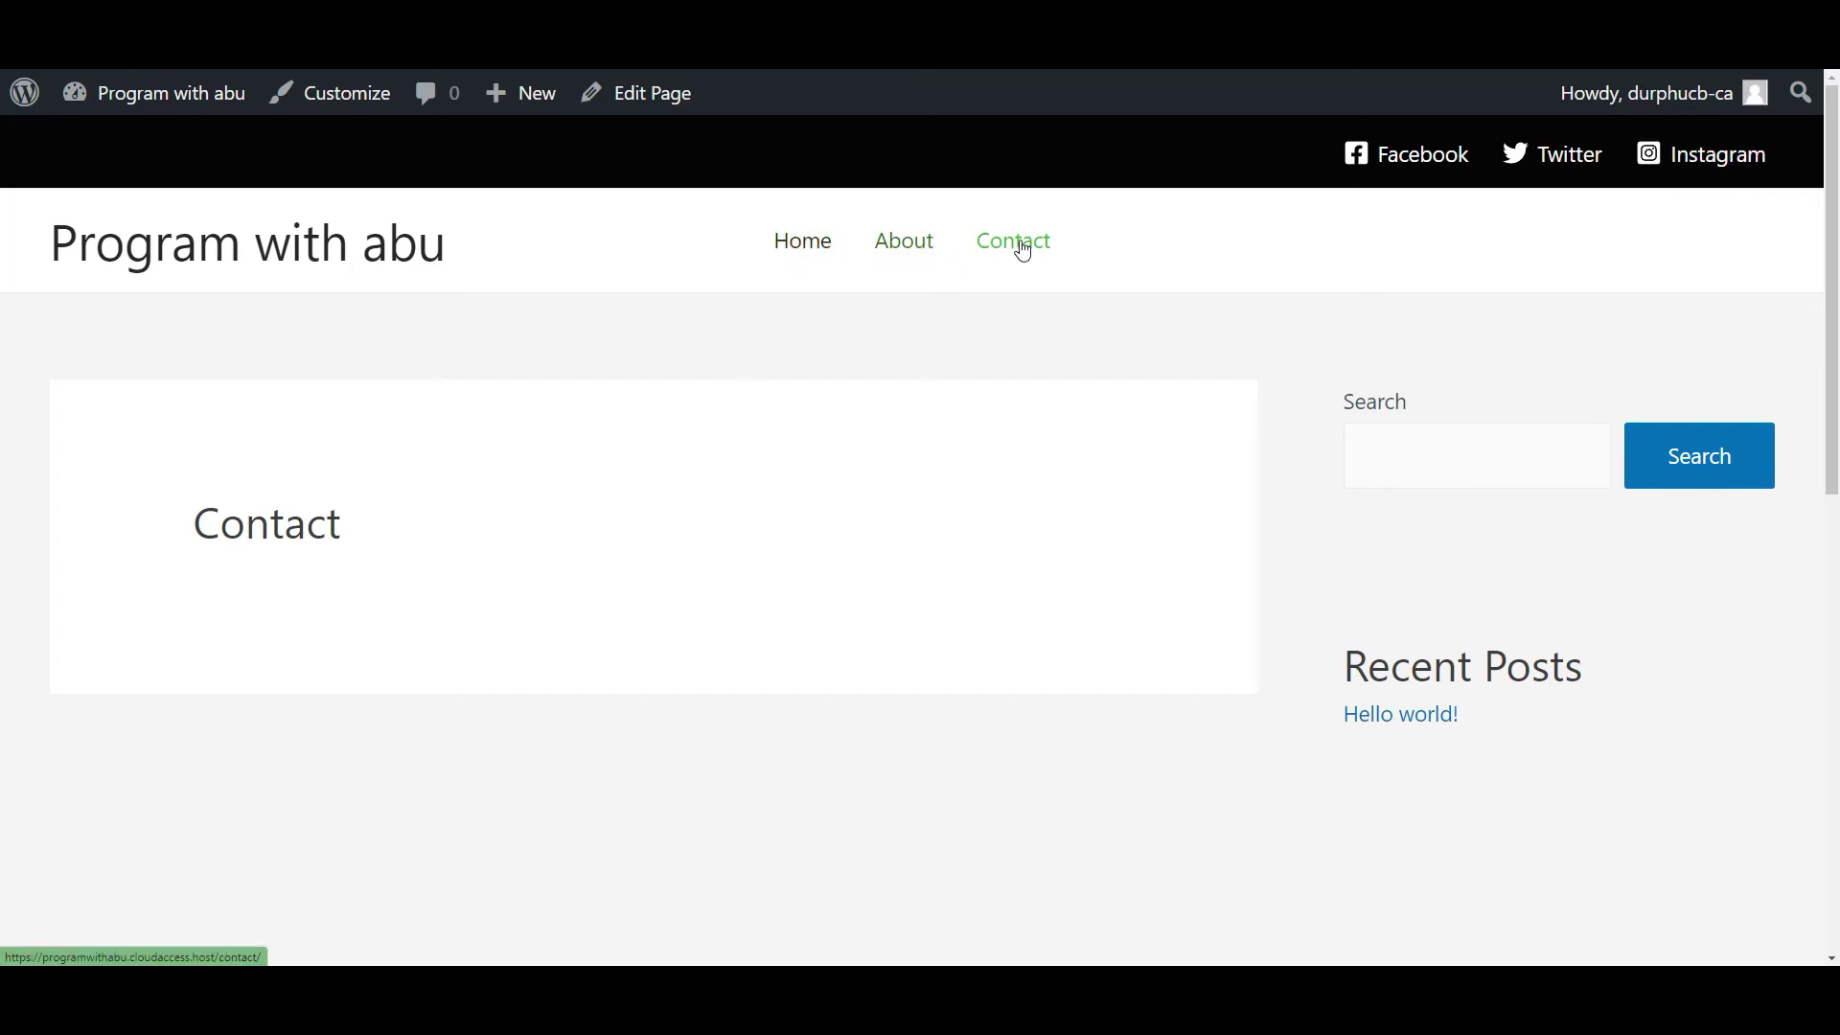
left_click(790, 255)
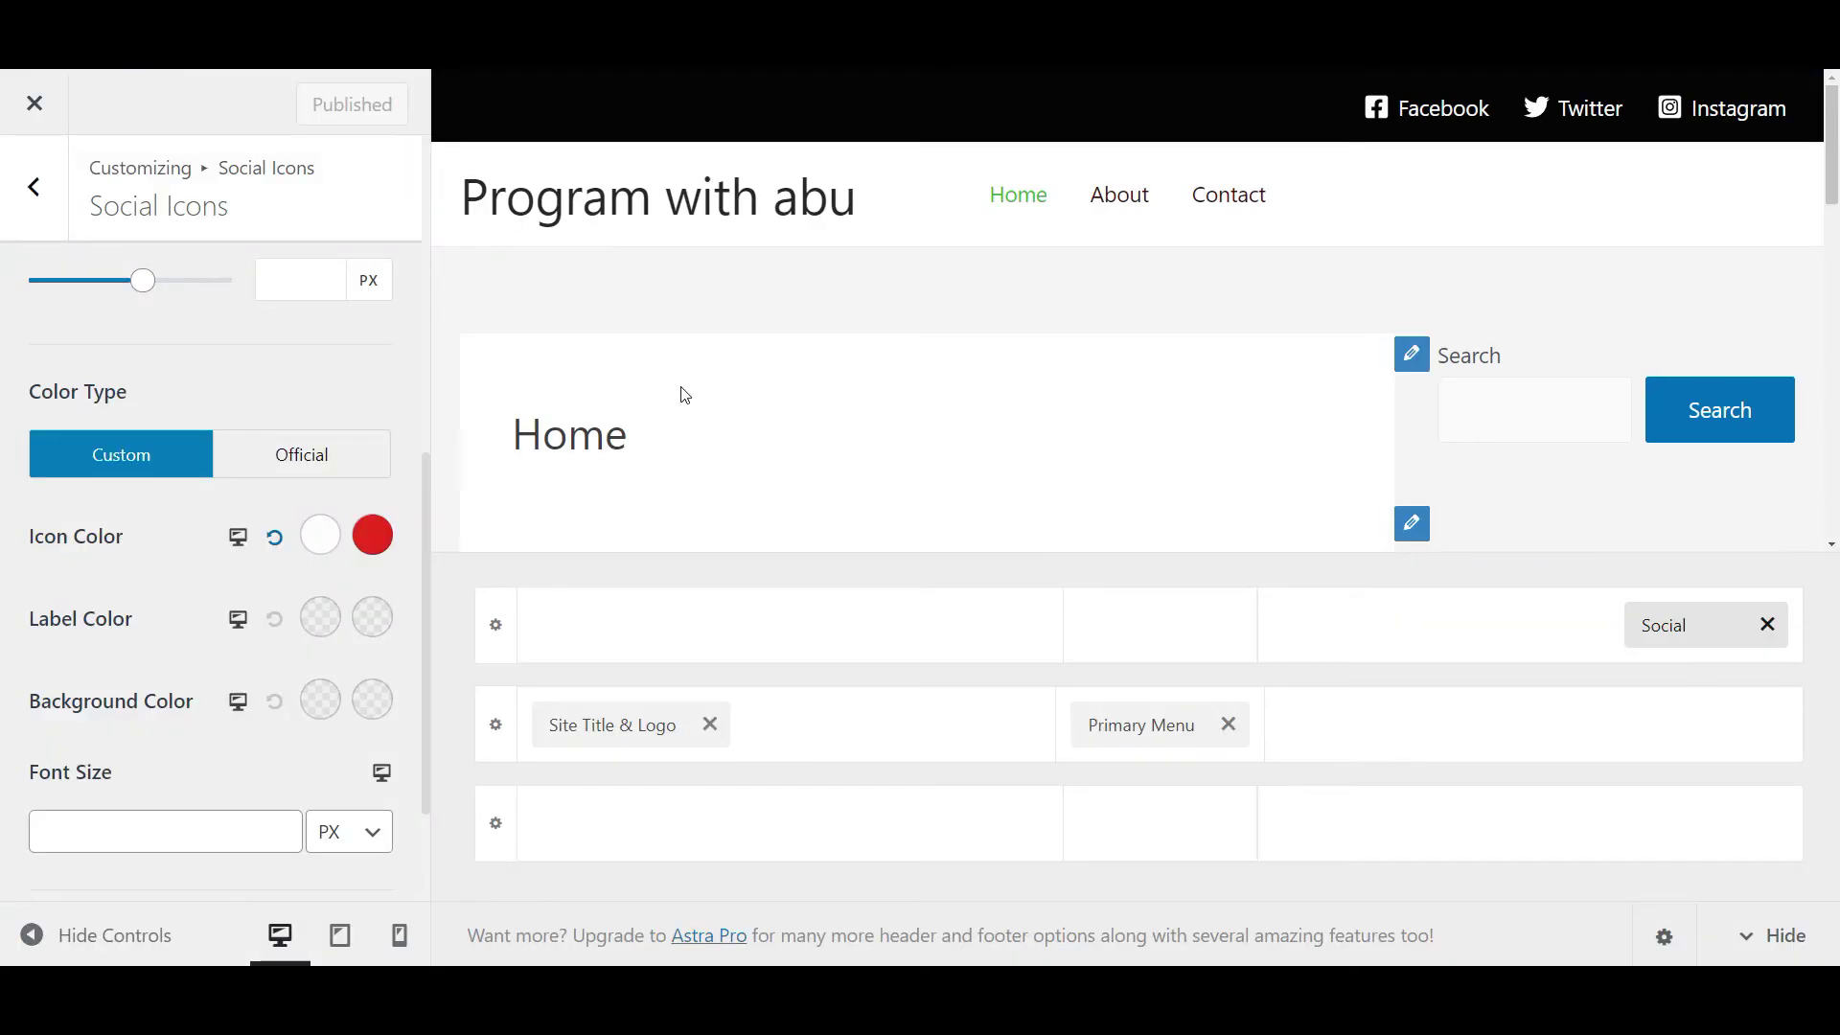
Leave the Header Builder and open the Footer Builder in the Customizer.
left_click(40, 193)
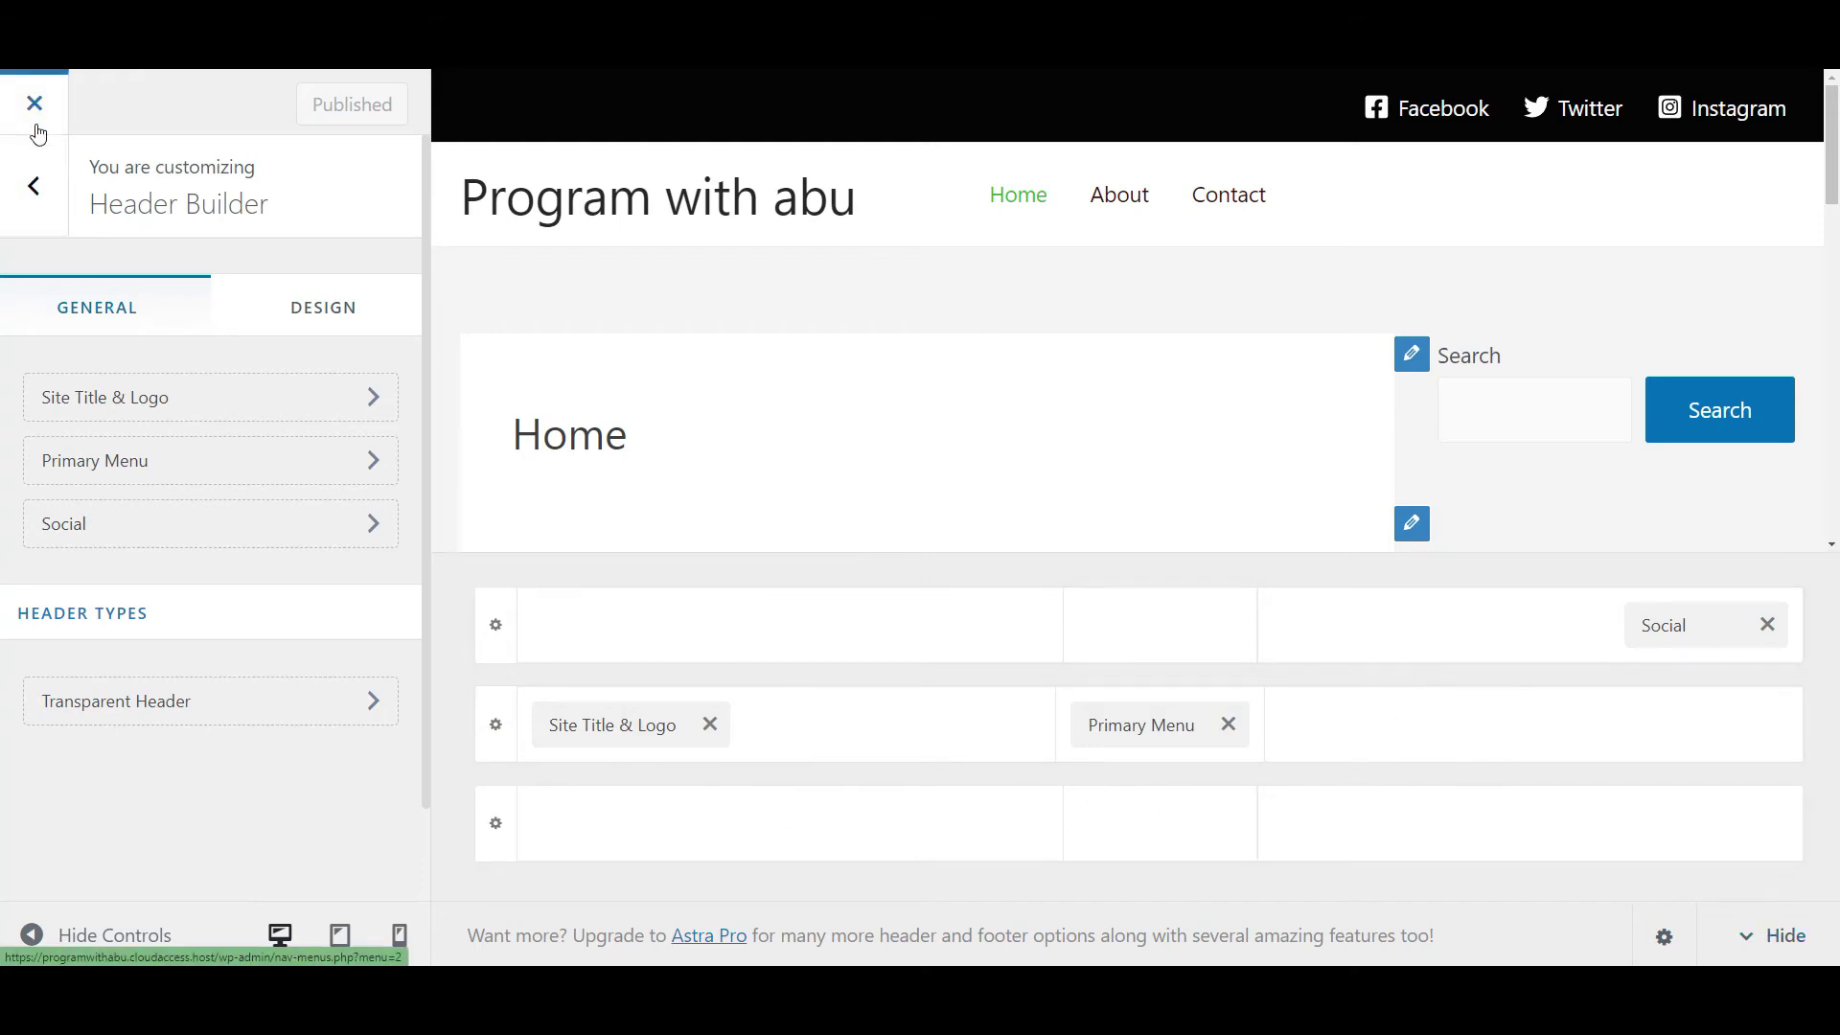
left_click(34, 184)
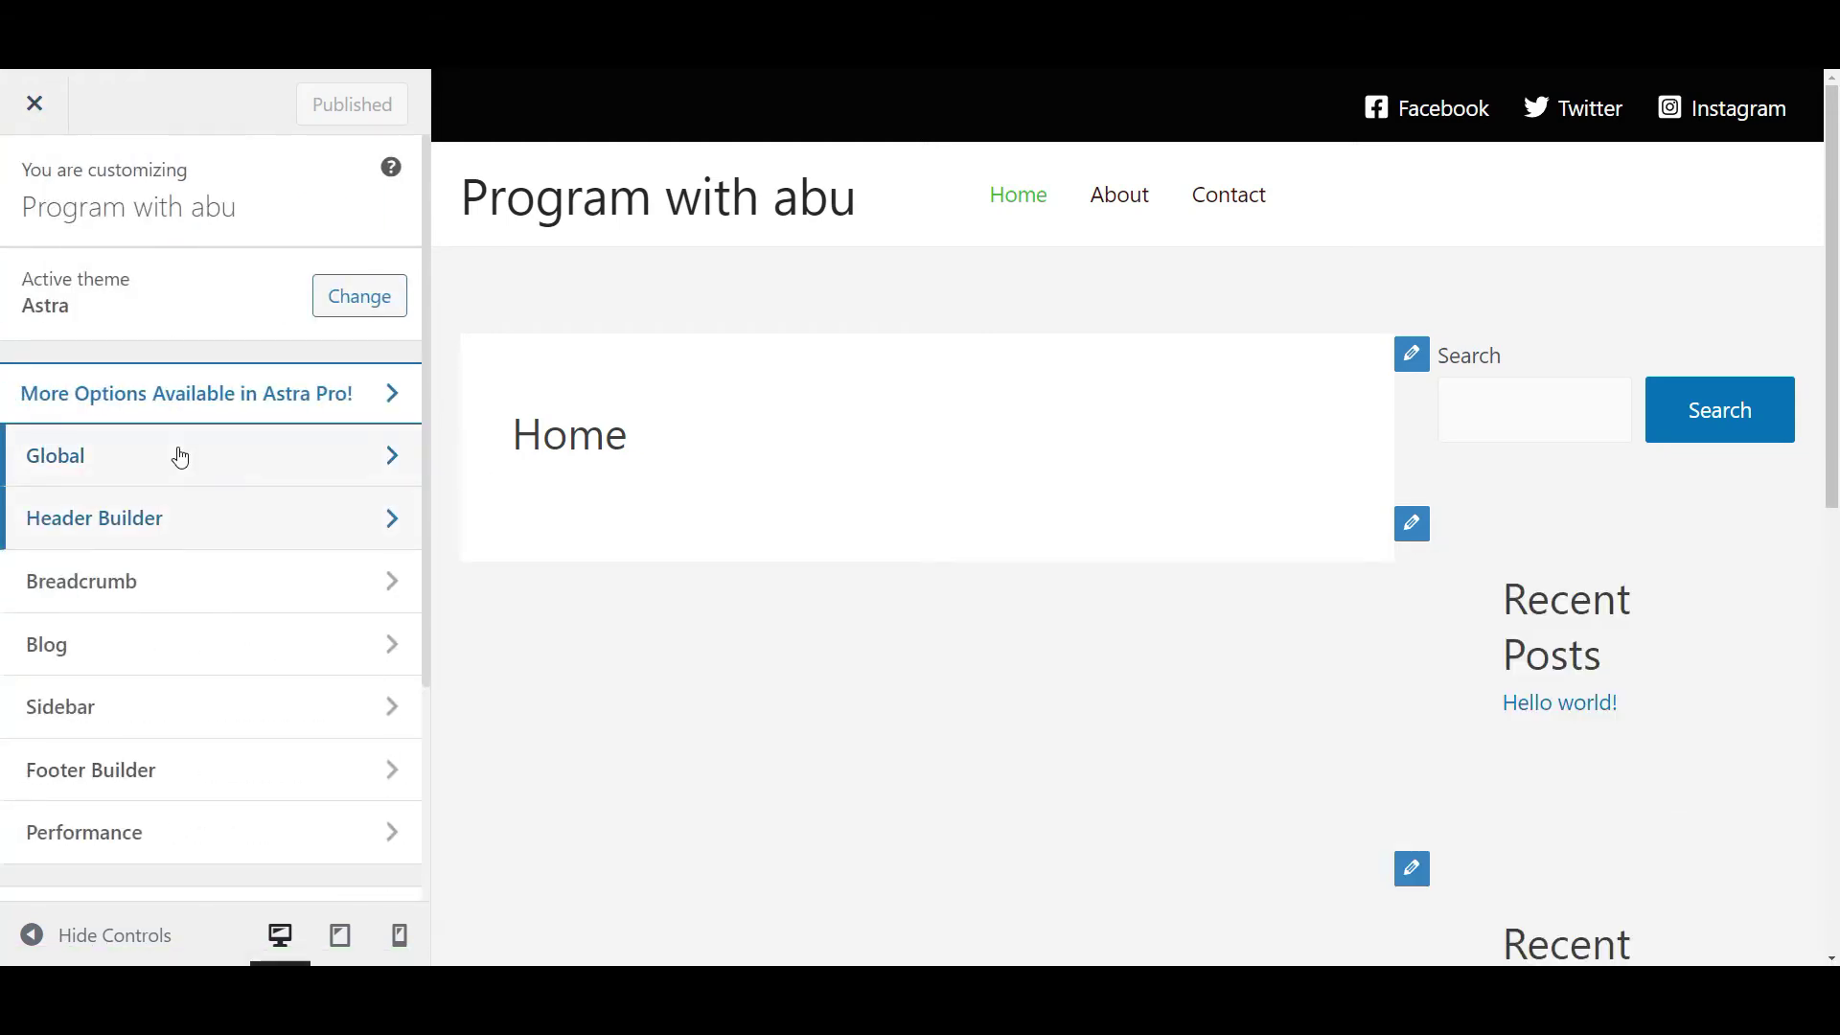
scroll(180, 456, "down", 2)
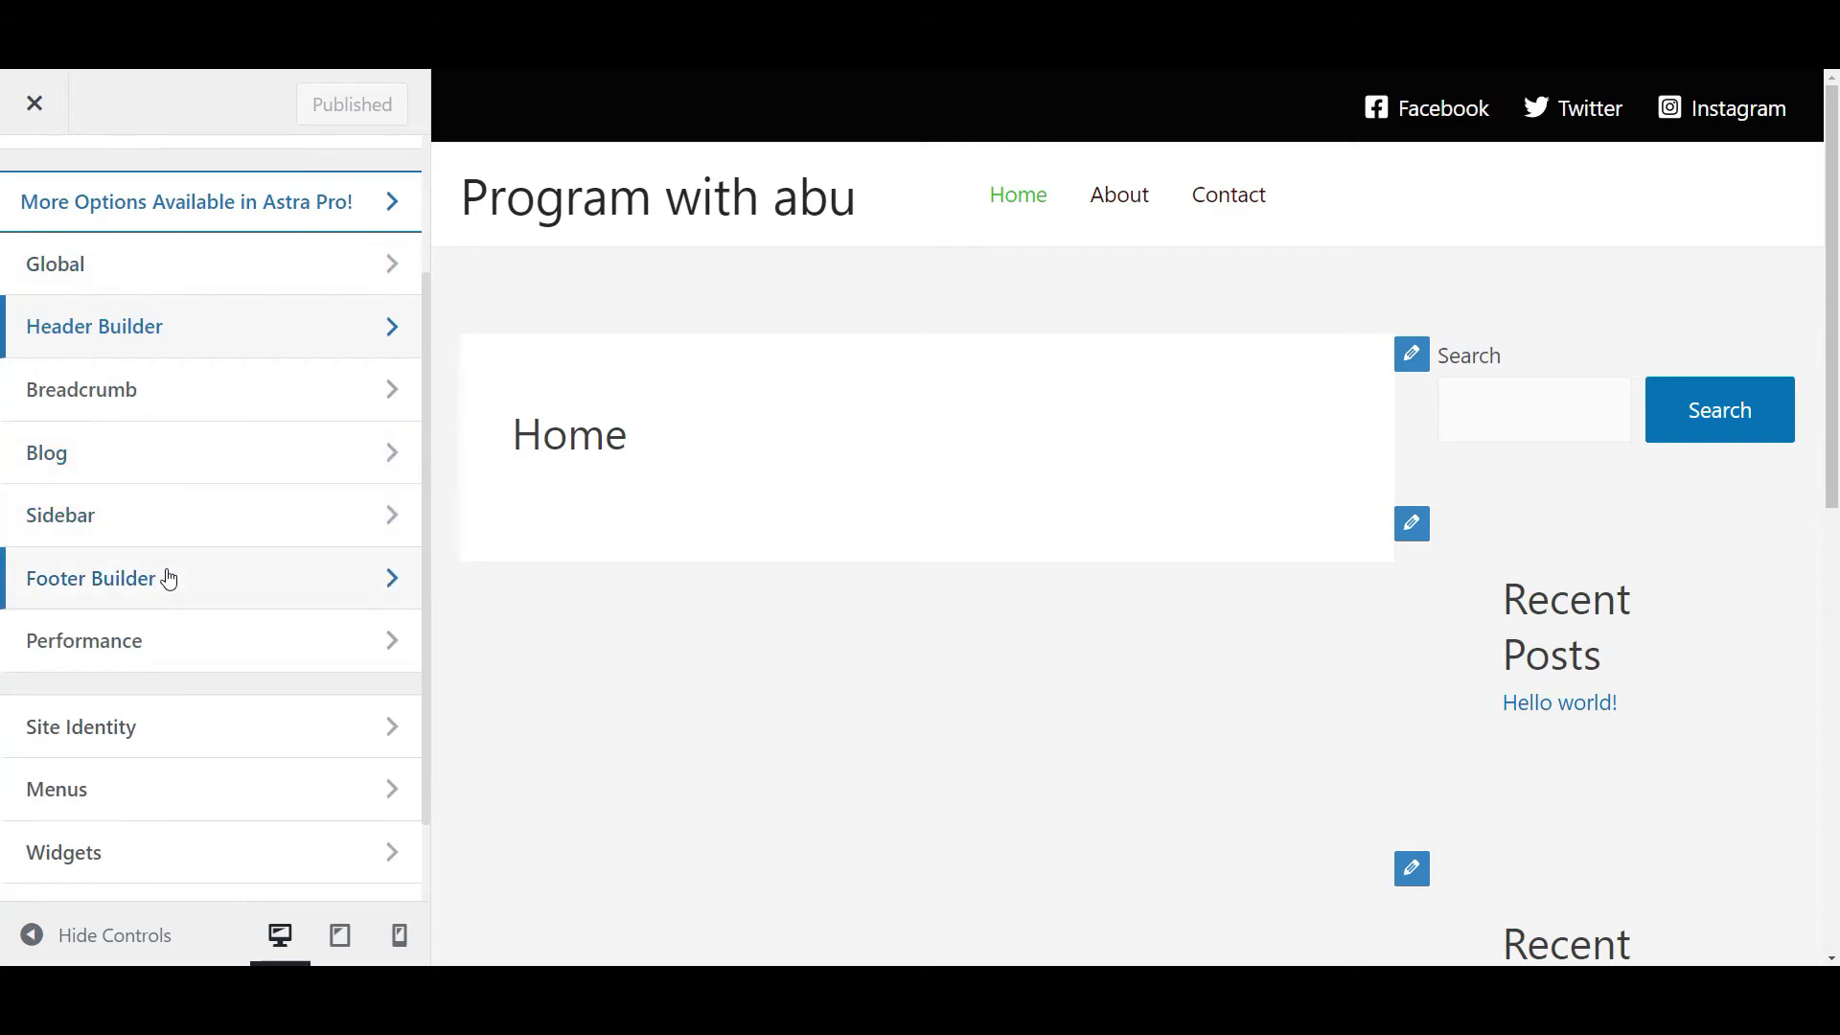
left_click(169, 579)
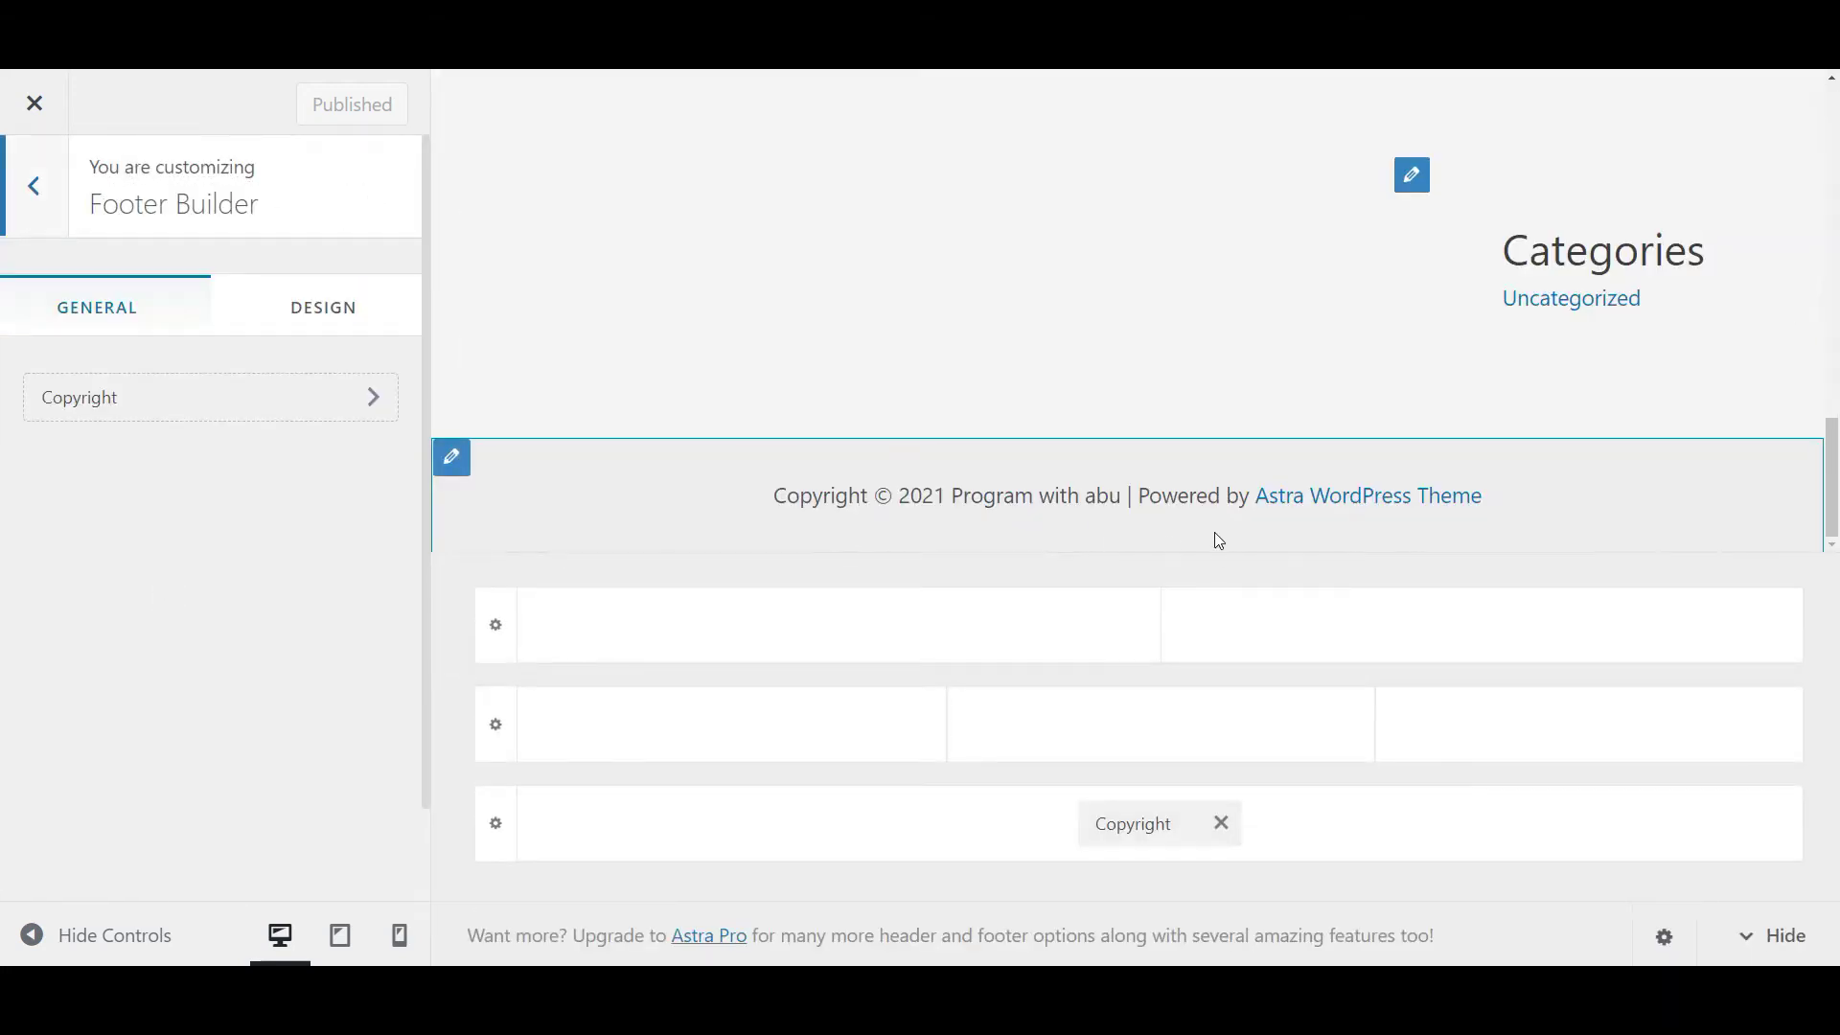
Review the copyright line in the footer preview and open the footer's Copyright element for editing.
left_click_drag(776, 496, 1041, 498)
left_click_drag(1105, 498, 1553, 514)
left_click(1554, 514)
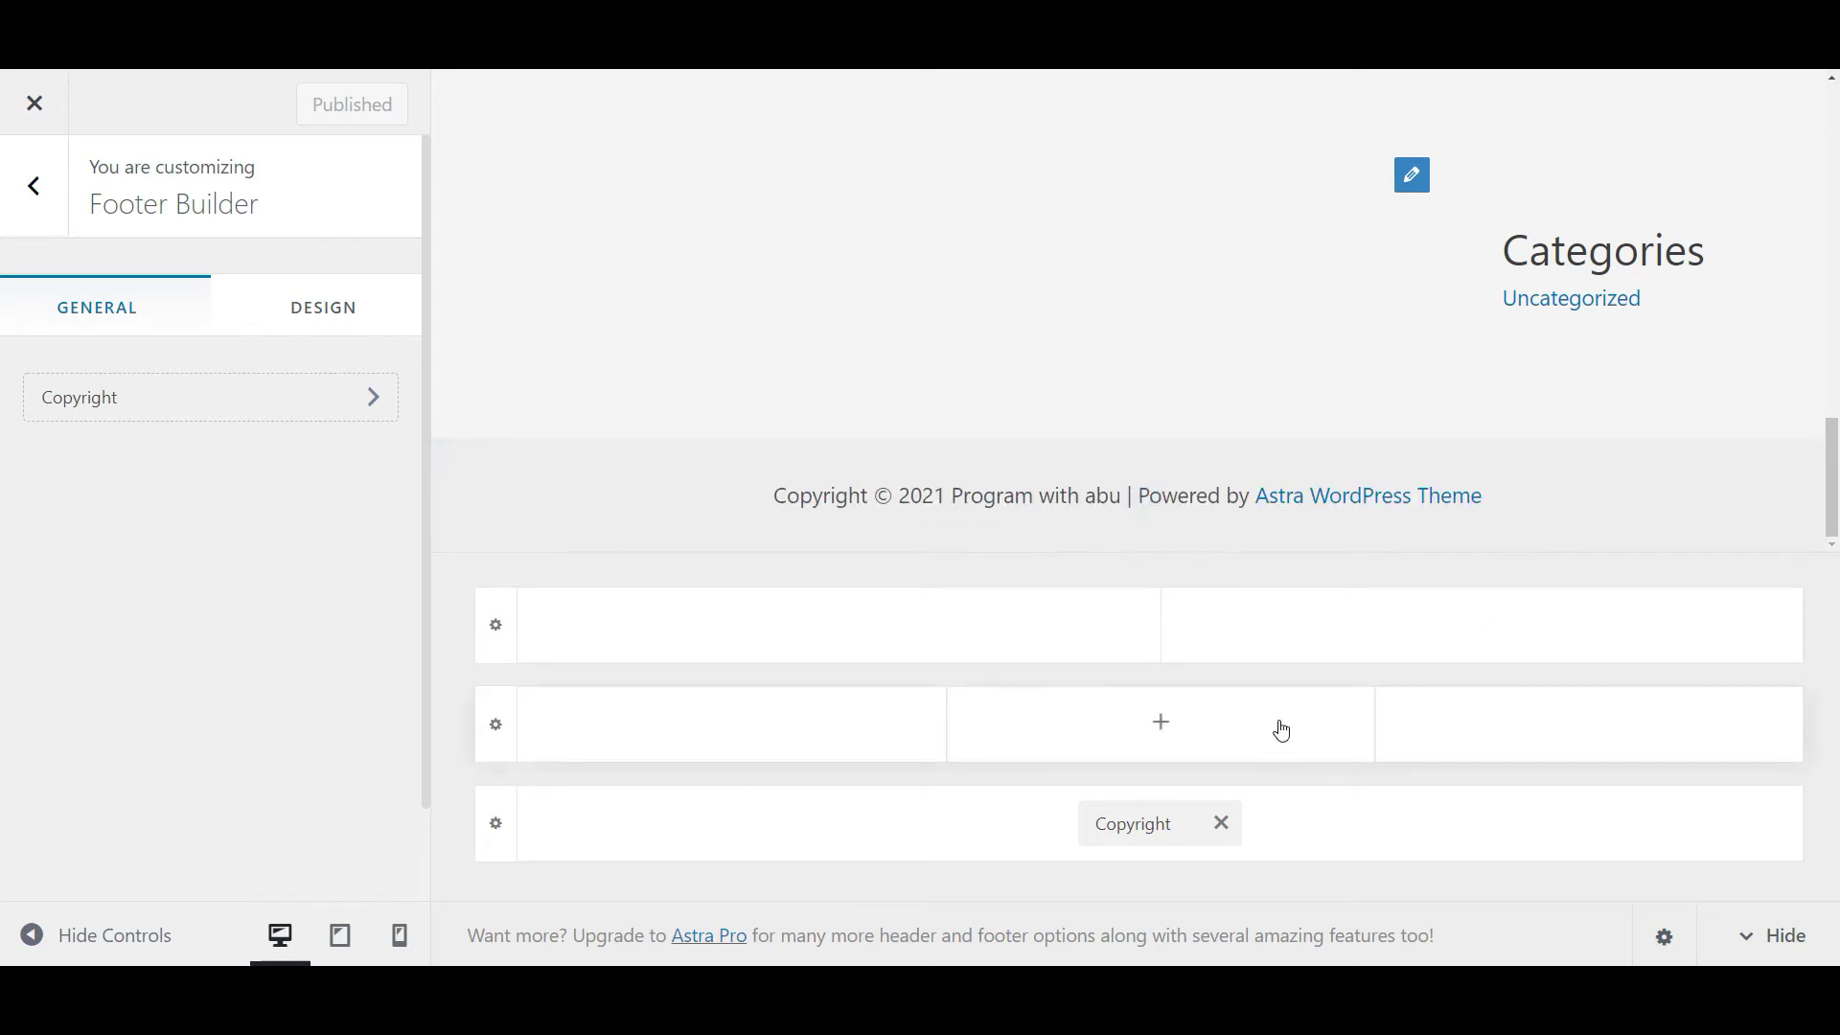
left_click(1137, 826)
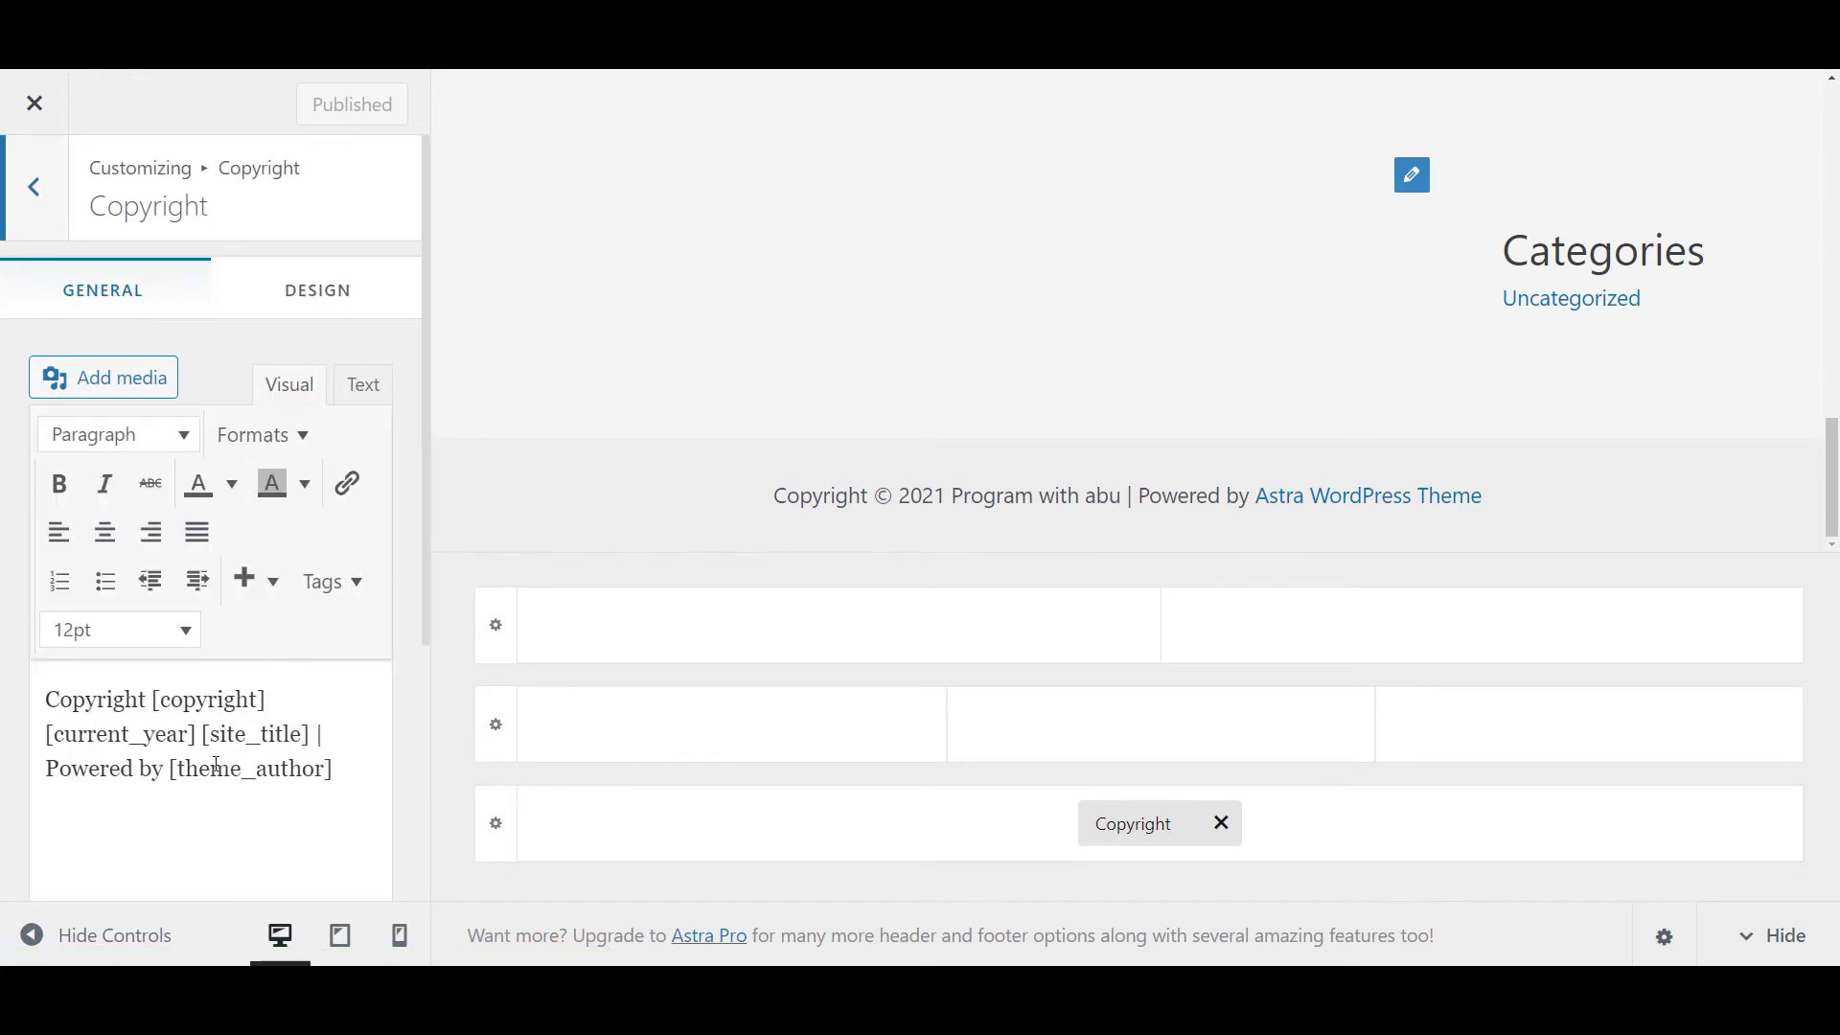
Remove the "| Powered by [theme_author]" part from the footer's copyright text.
left_click(348, 769)
key("shift+Home")
key("BackSpace")
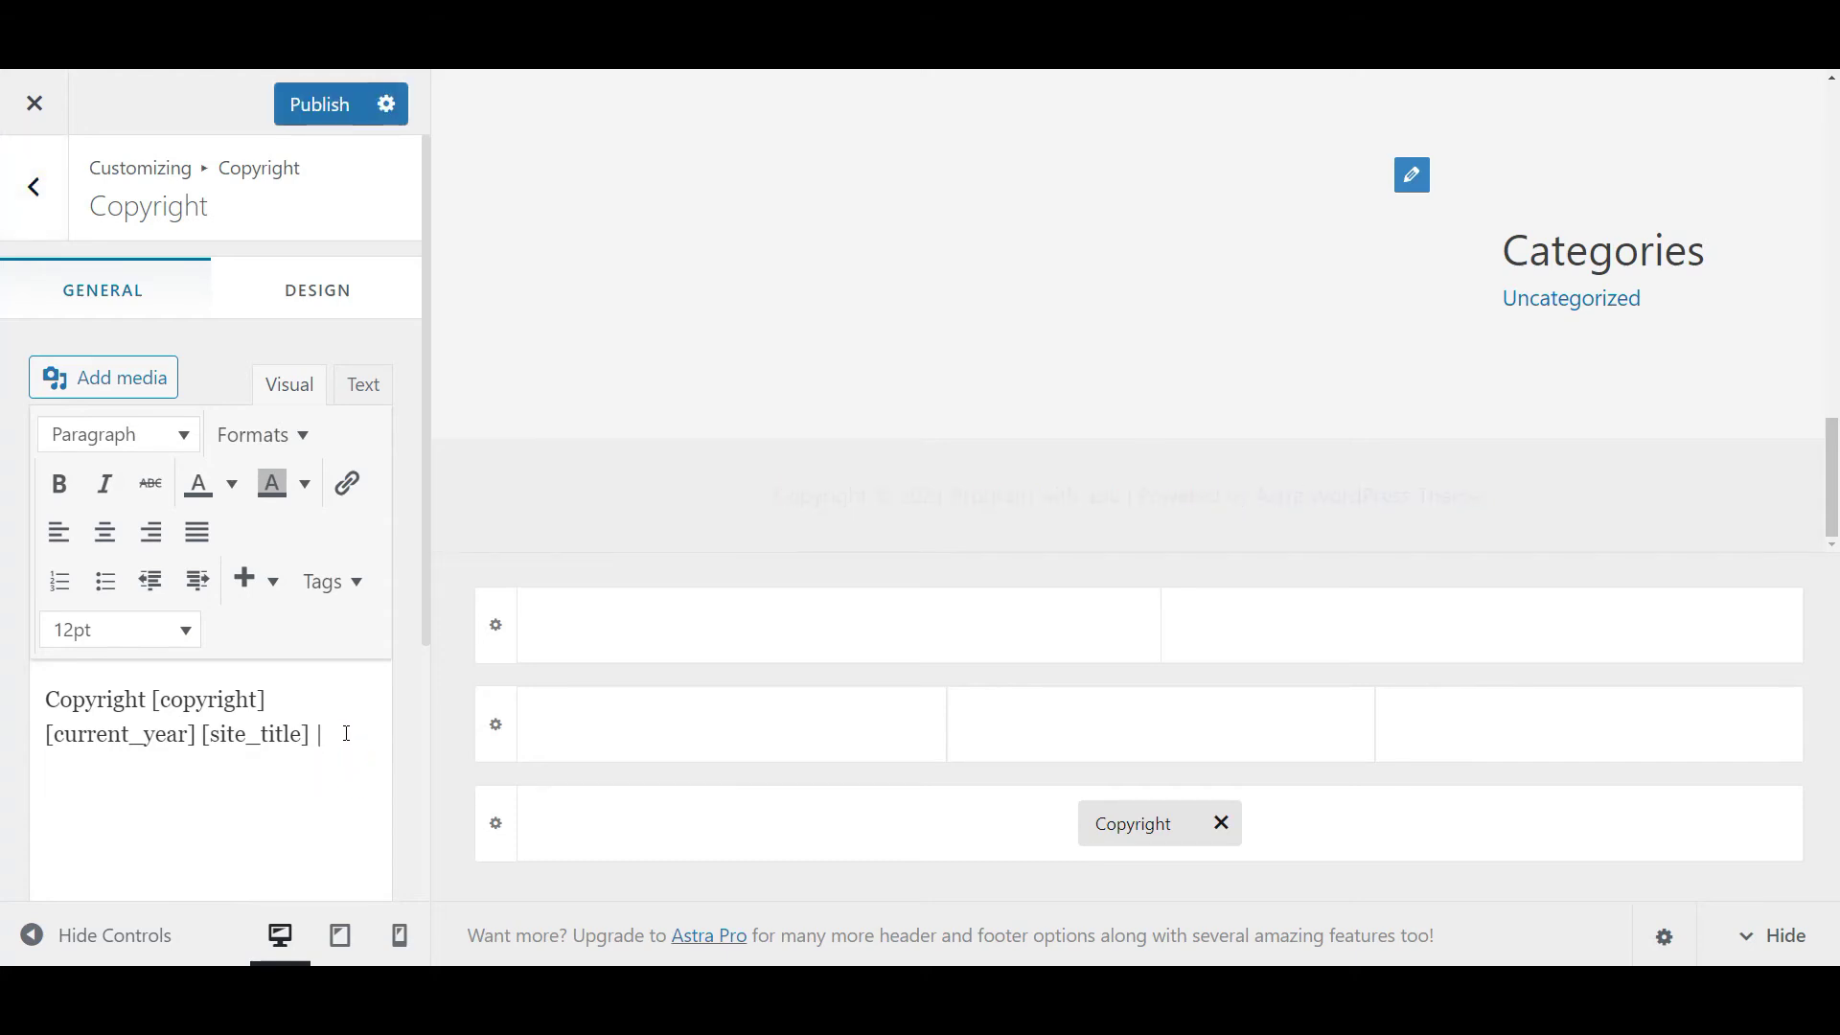
key("BackSpace")
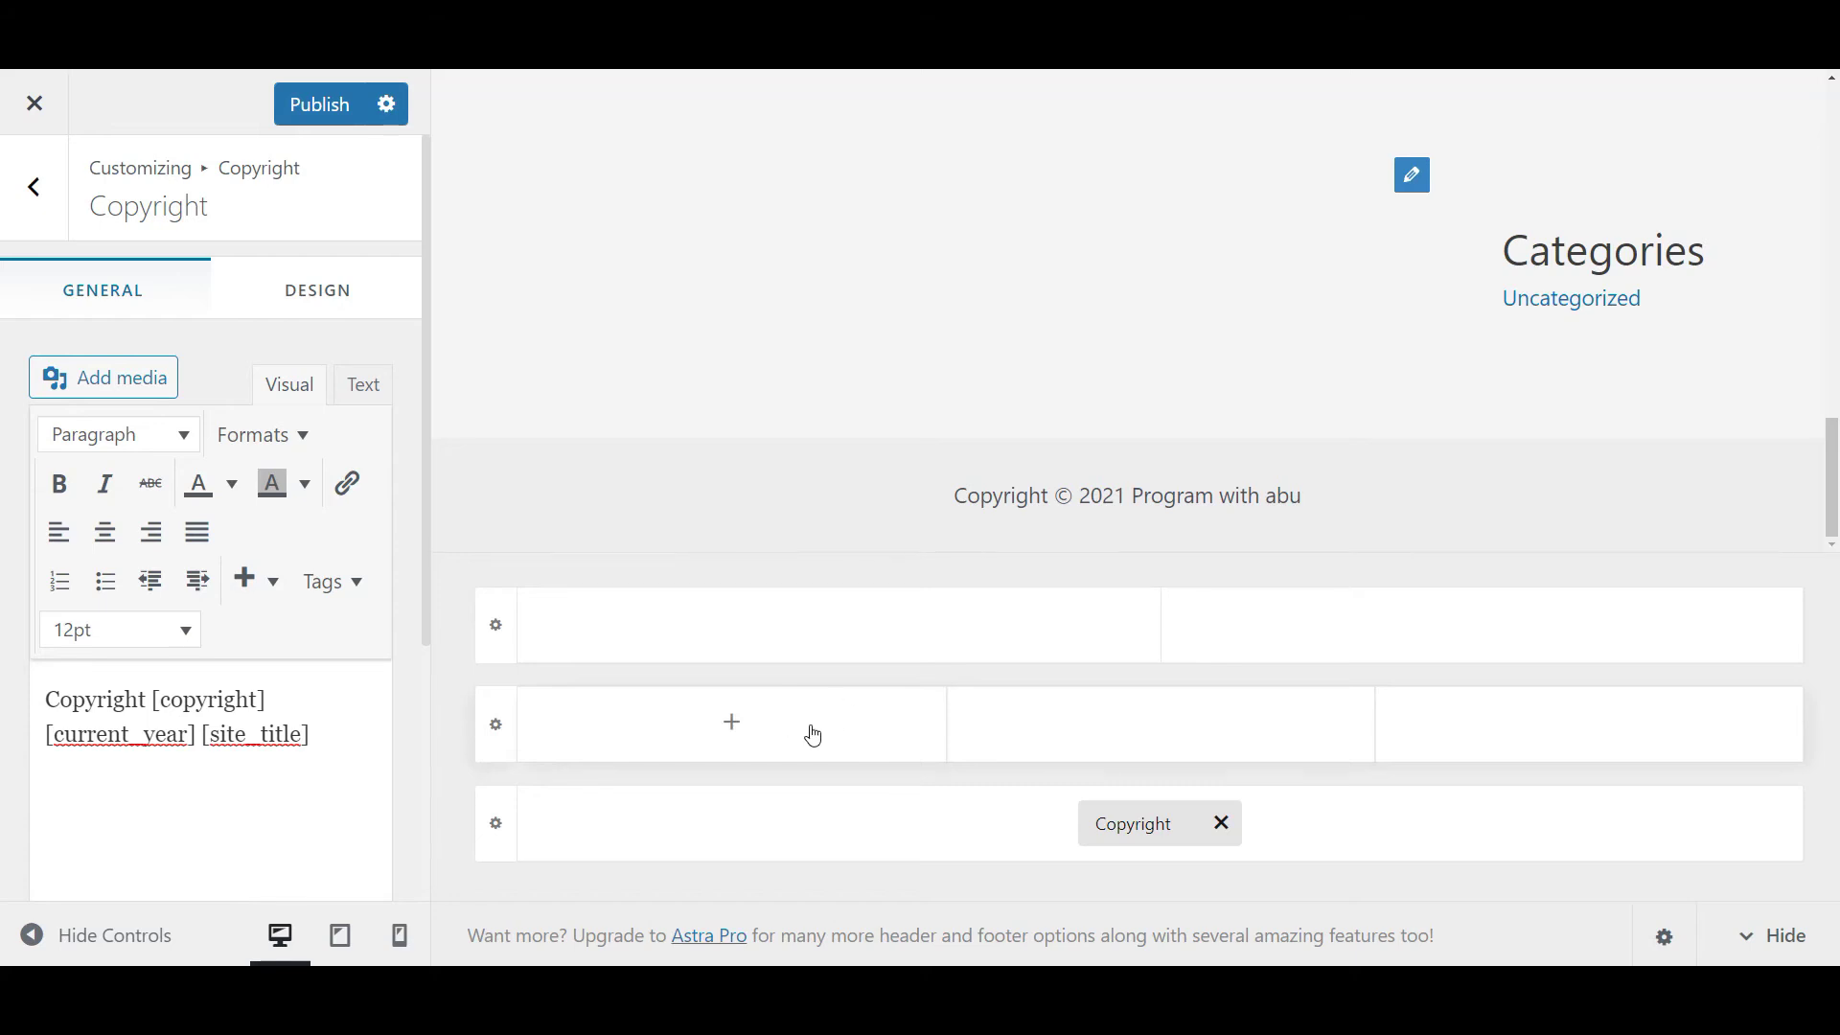
Add a Footer Menu to the first column of the middle footer row and assign "primary menu" to the Footer Menu location.
left_click(732, 722)
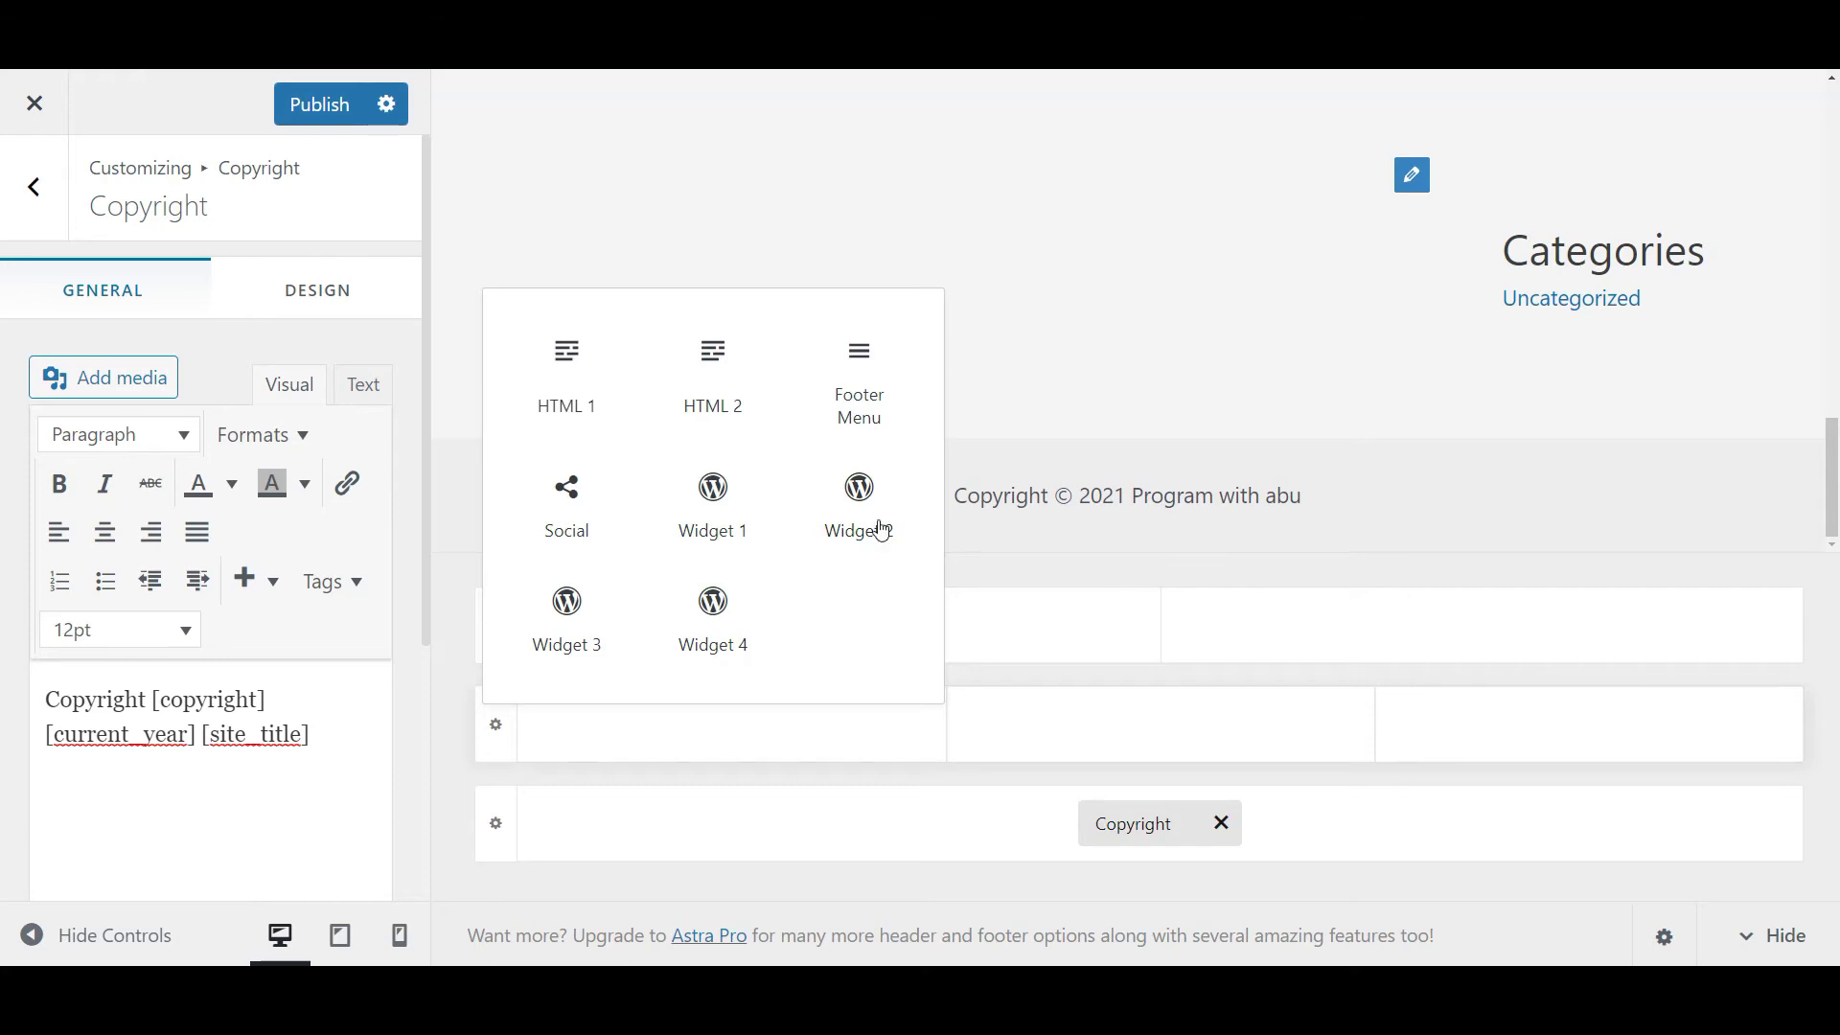
left_click(865, 388)
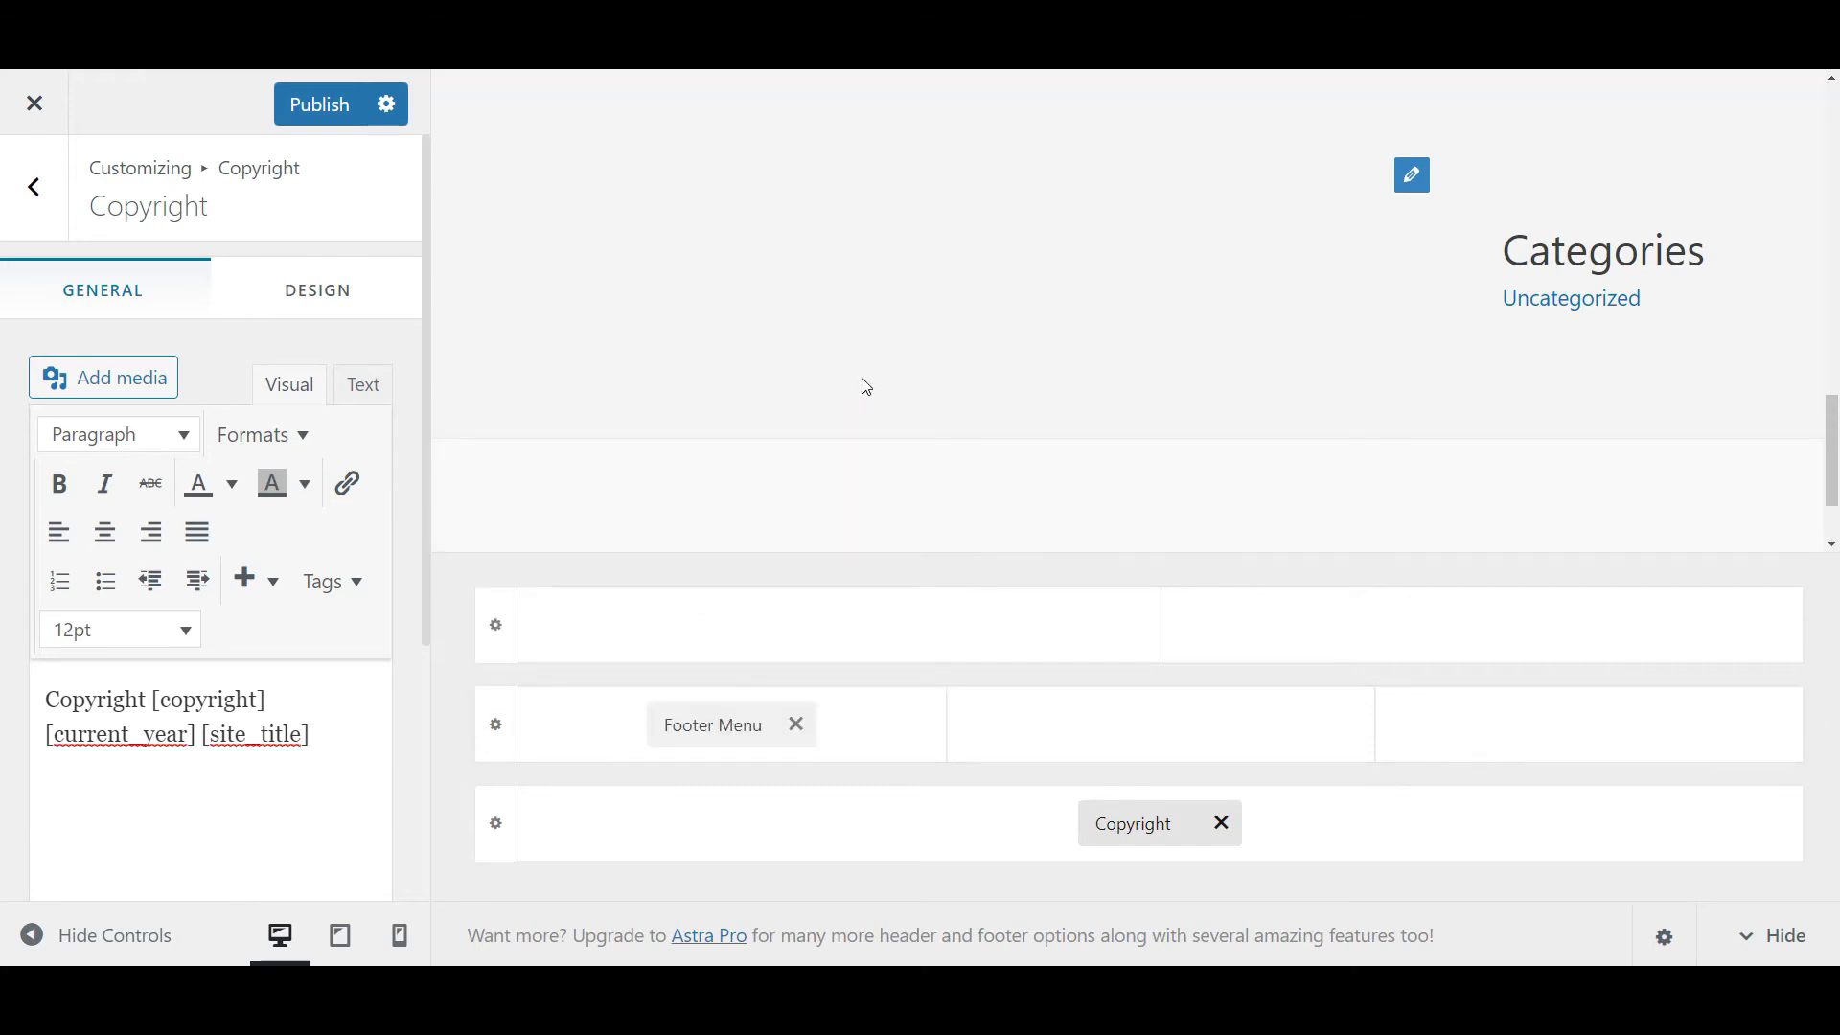
left_click(726, 727)
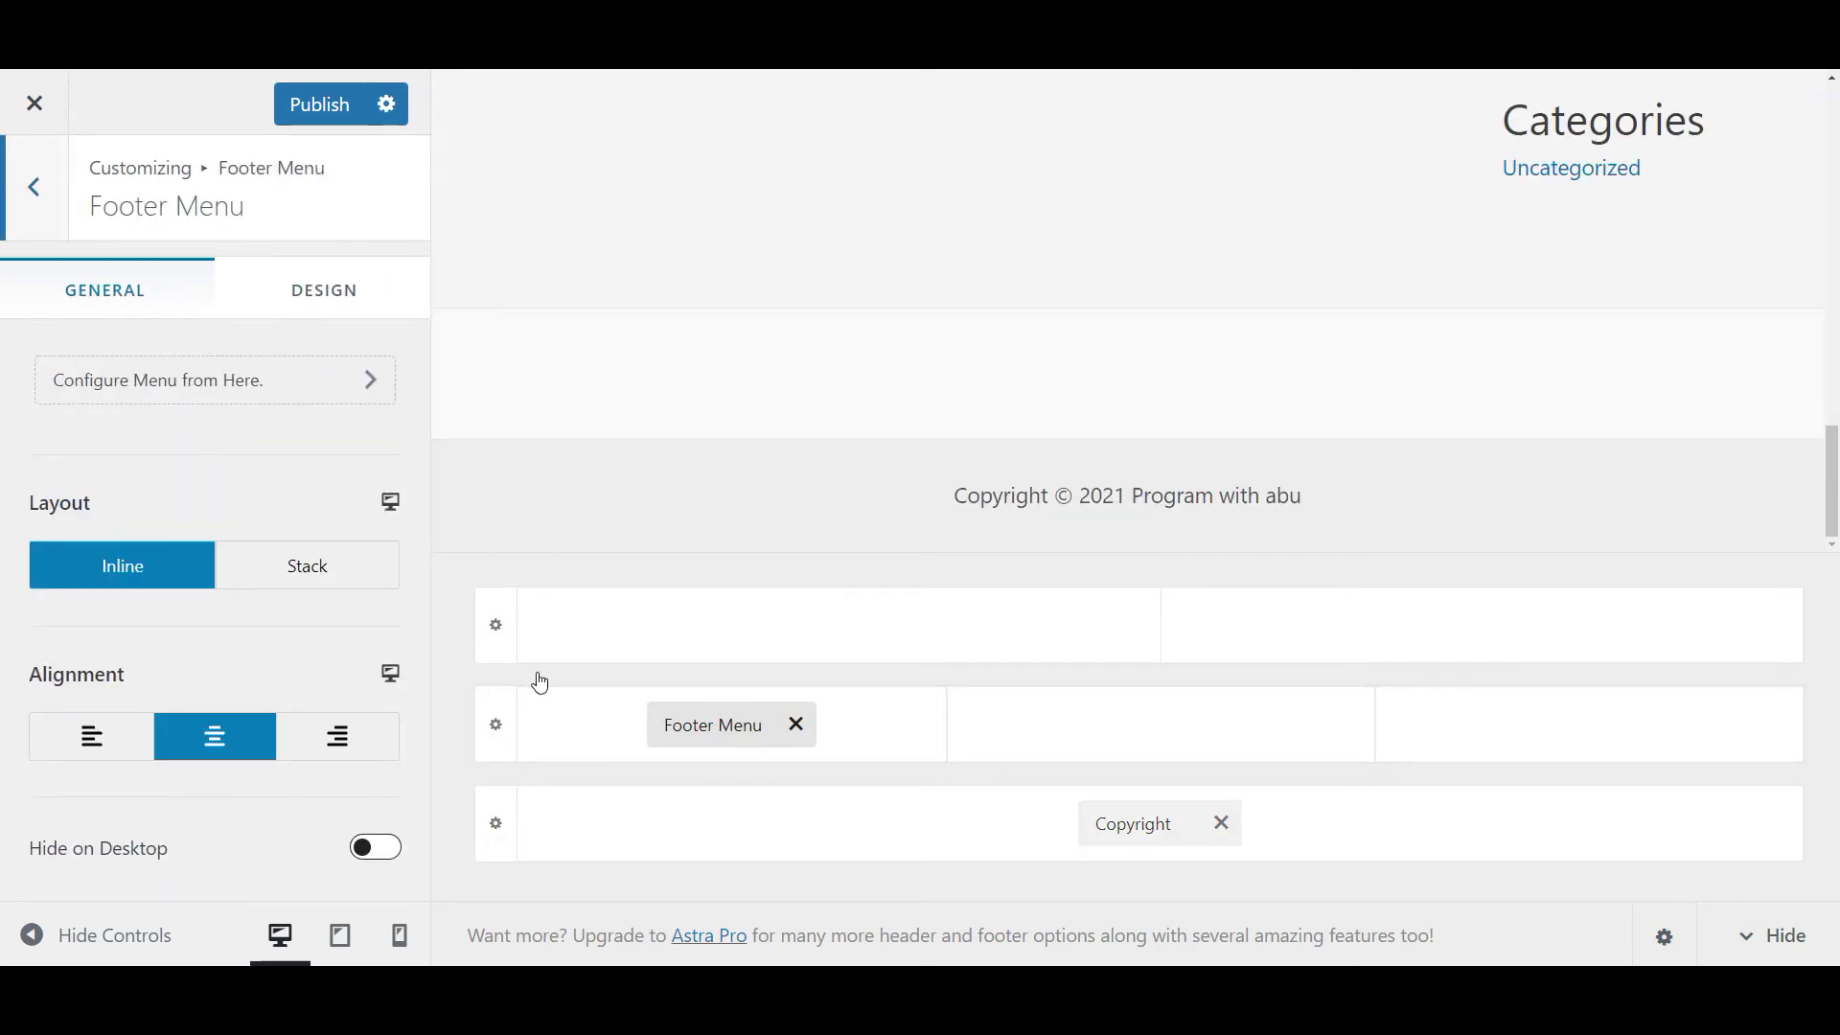
left_click(207, 395)
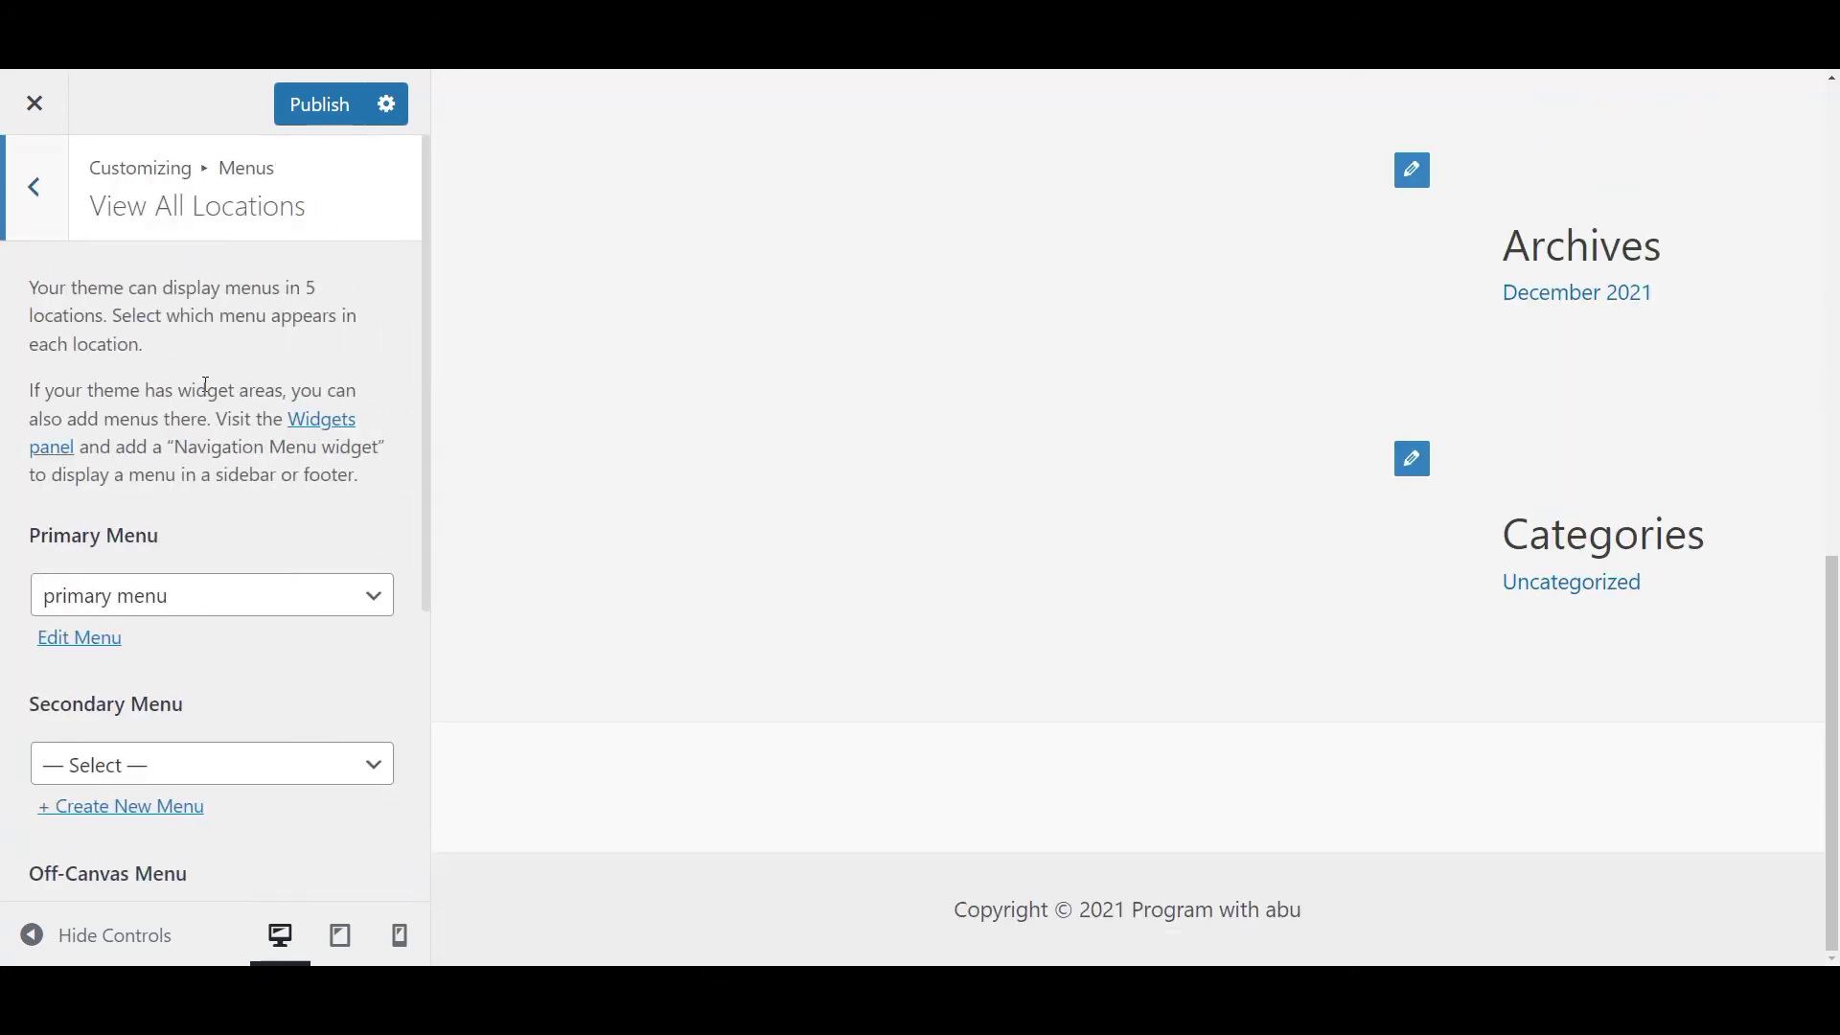
scroll(288, 629, "down", 2)
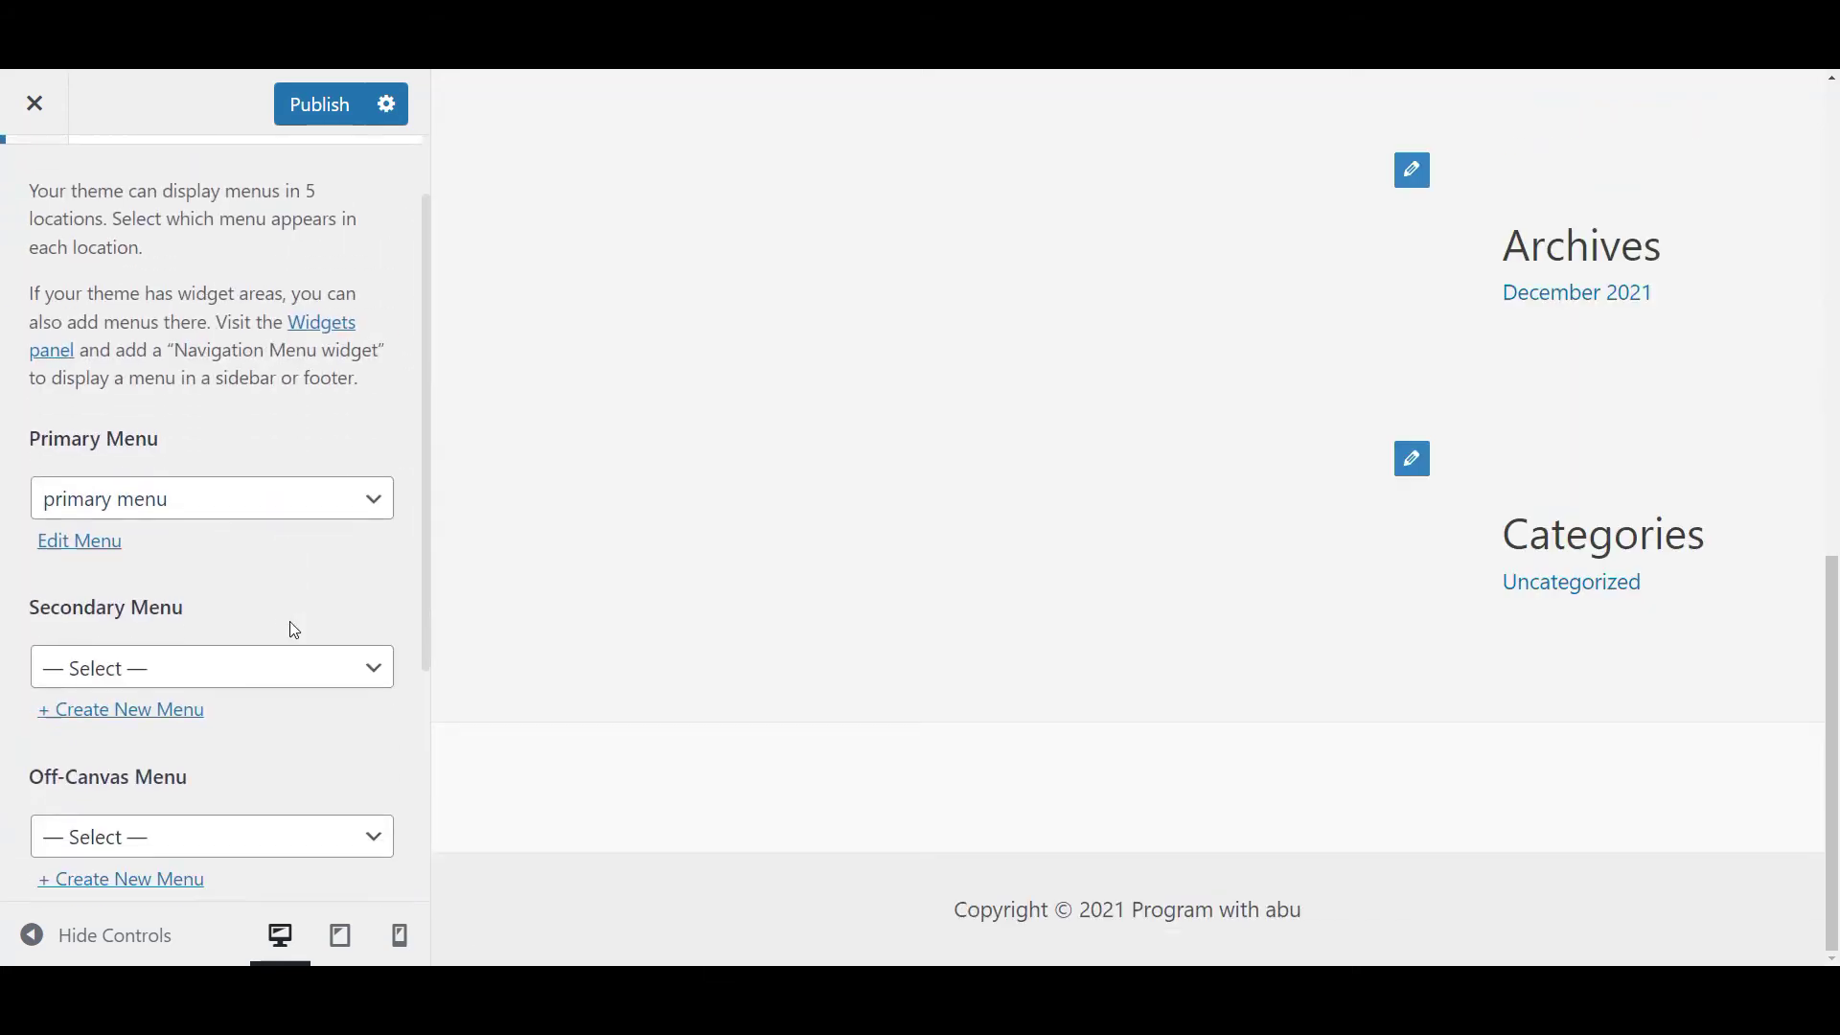
scroll(251, 634, "down", 3)
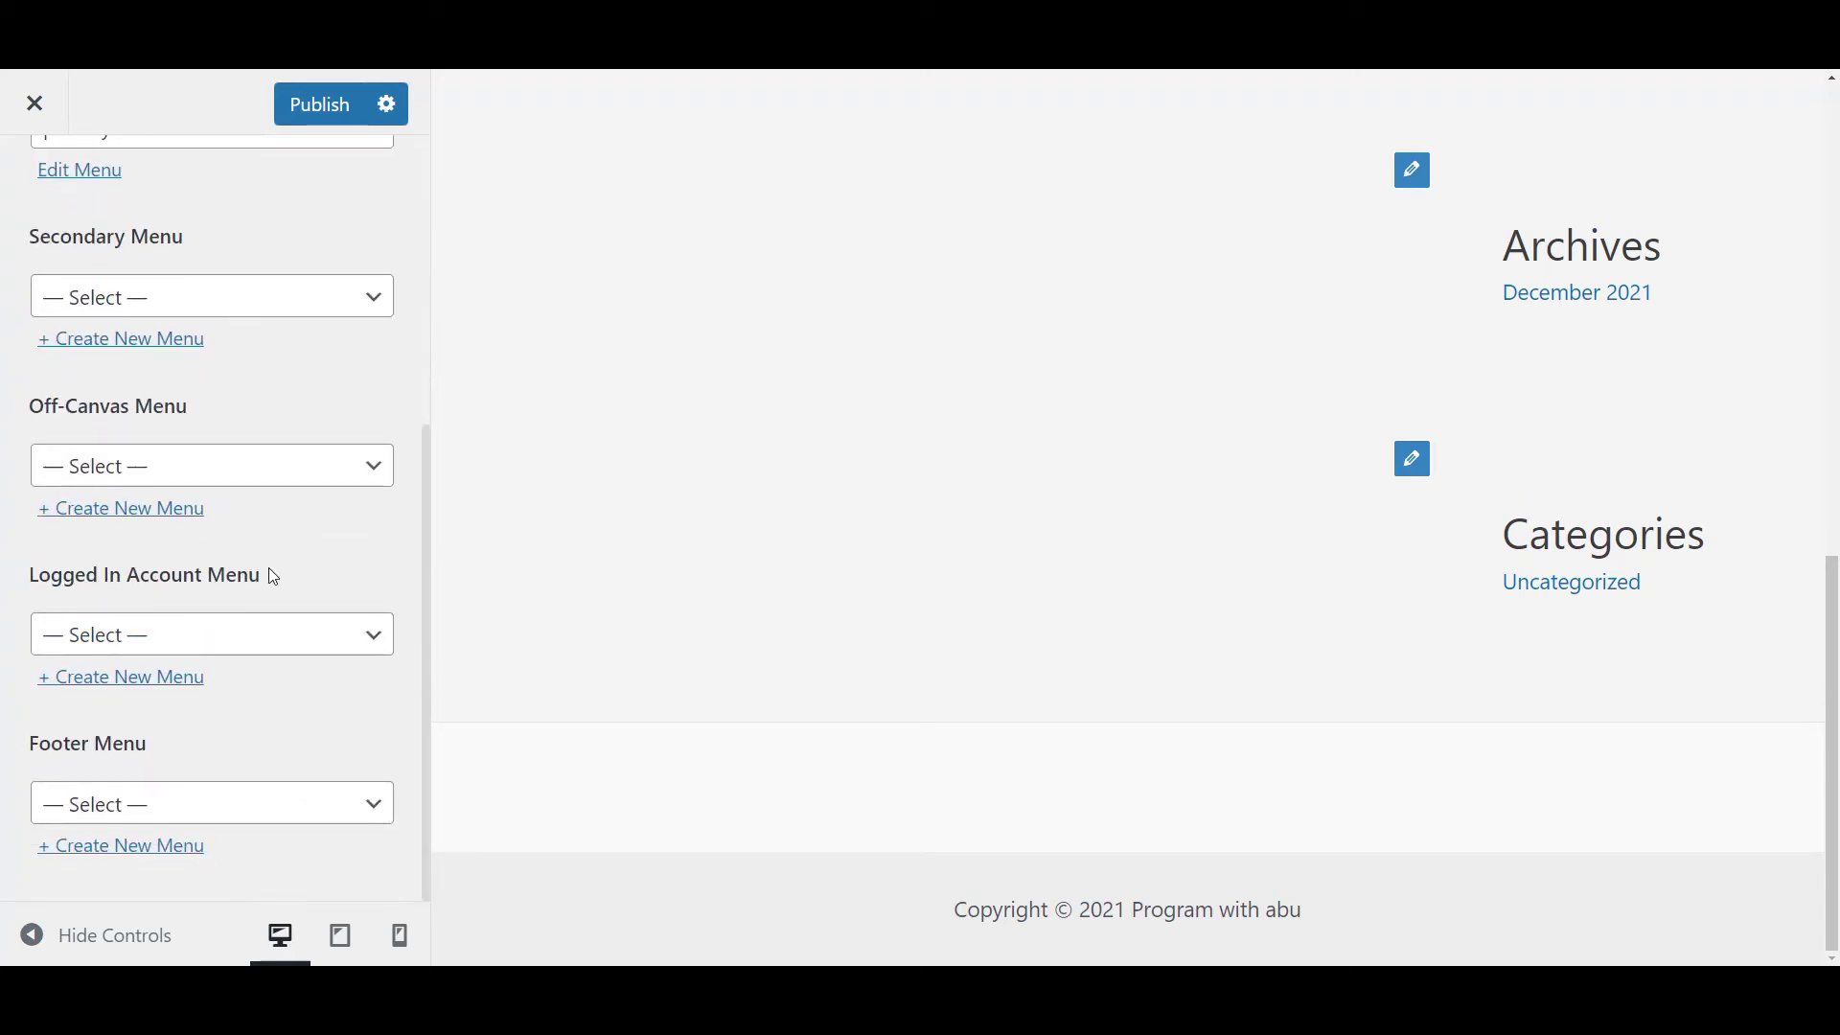
left_click(303, 825)
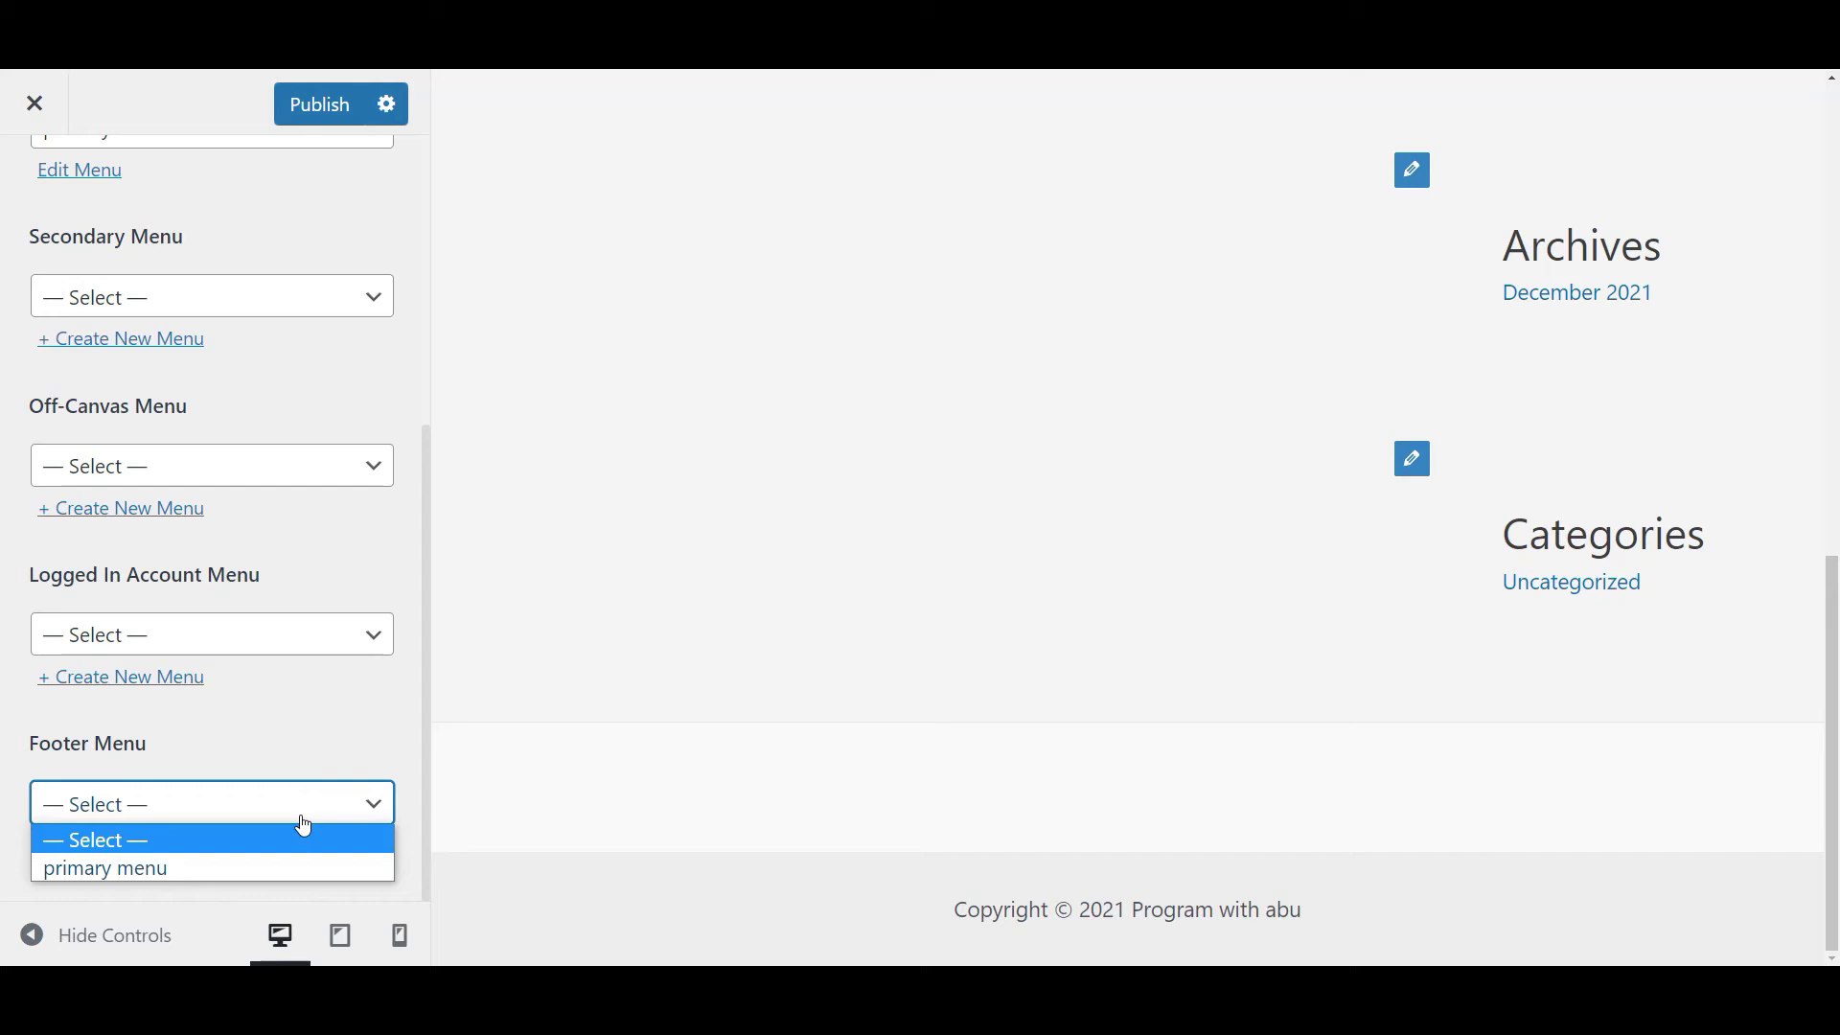
left_click(187, 867)
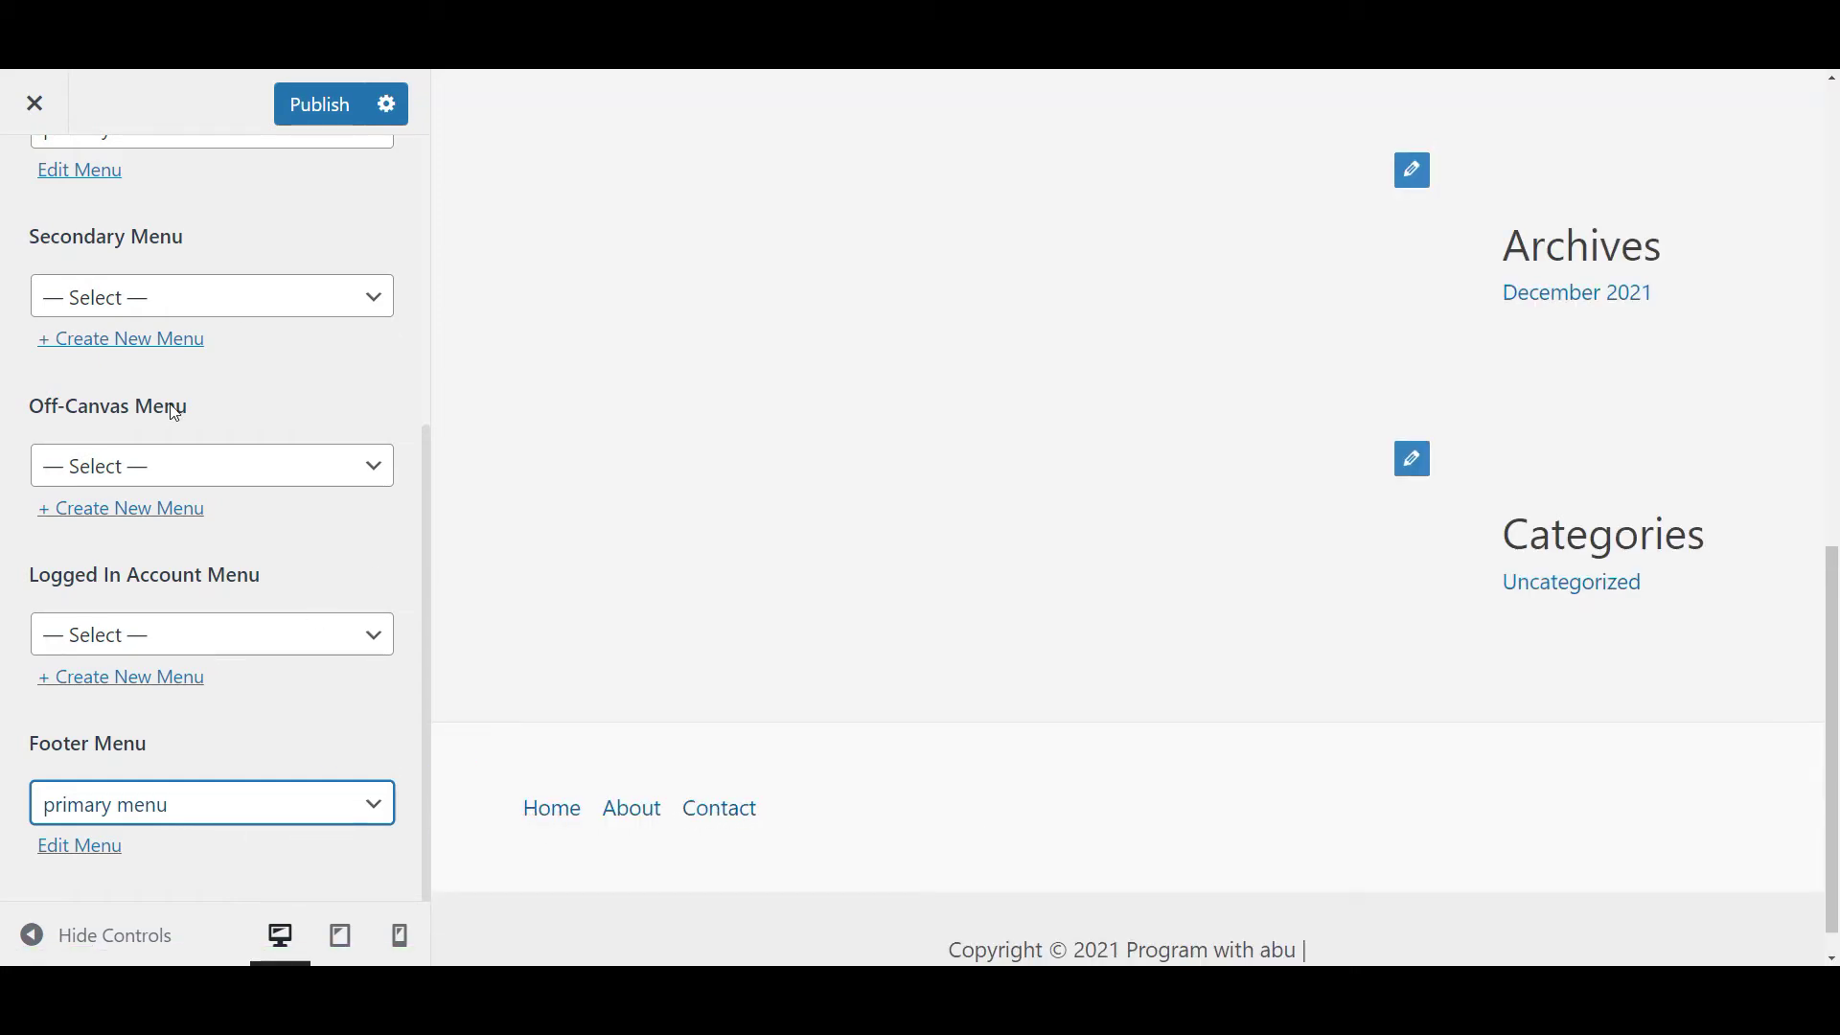
Return to the Footer Builder and set the Footer Menu's layout to Stack.
scroll(174, 412, "up", 5)
left_click(45, 196)
left_click(45, 196)
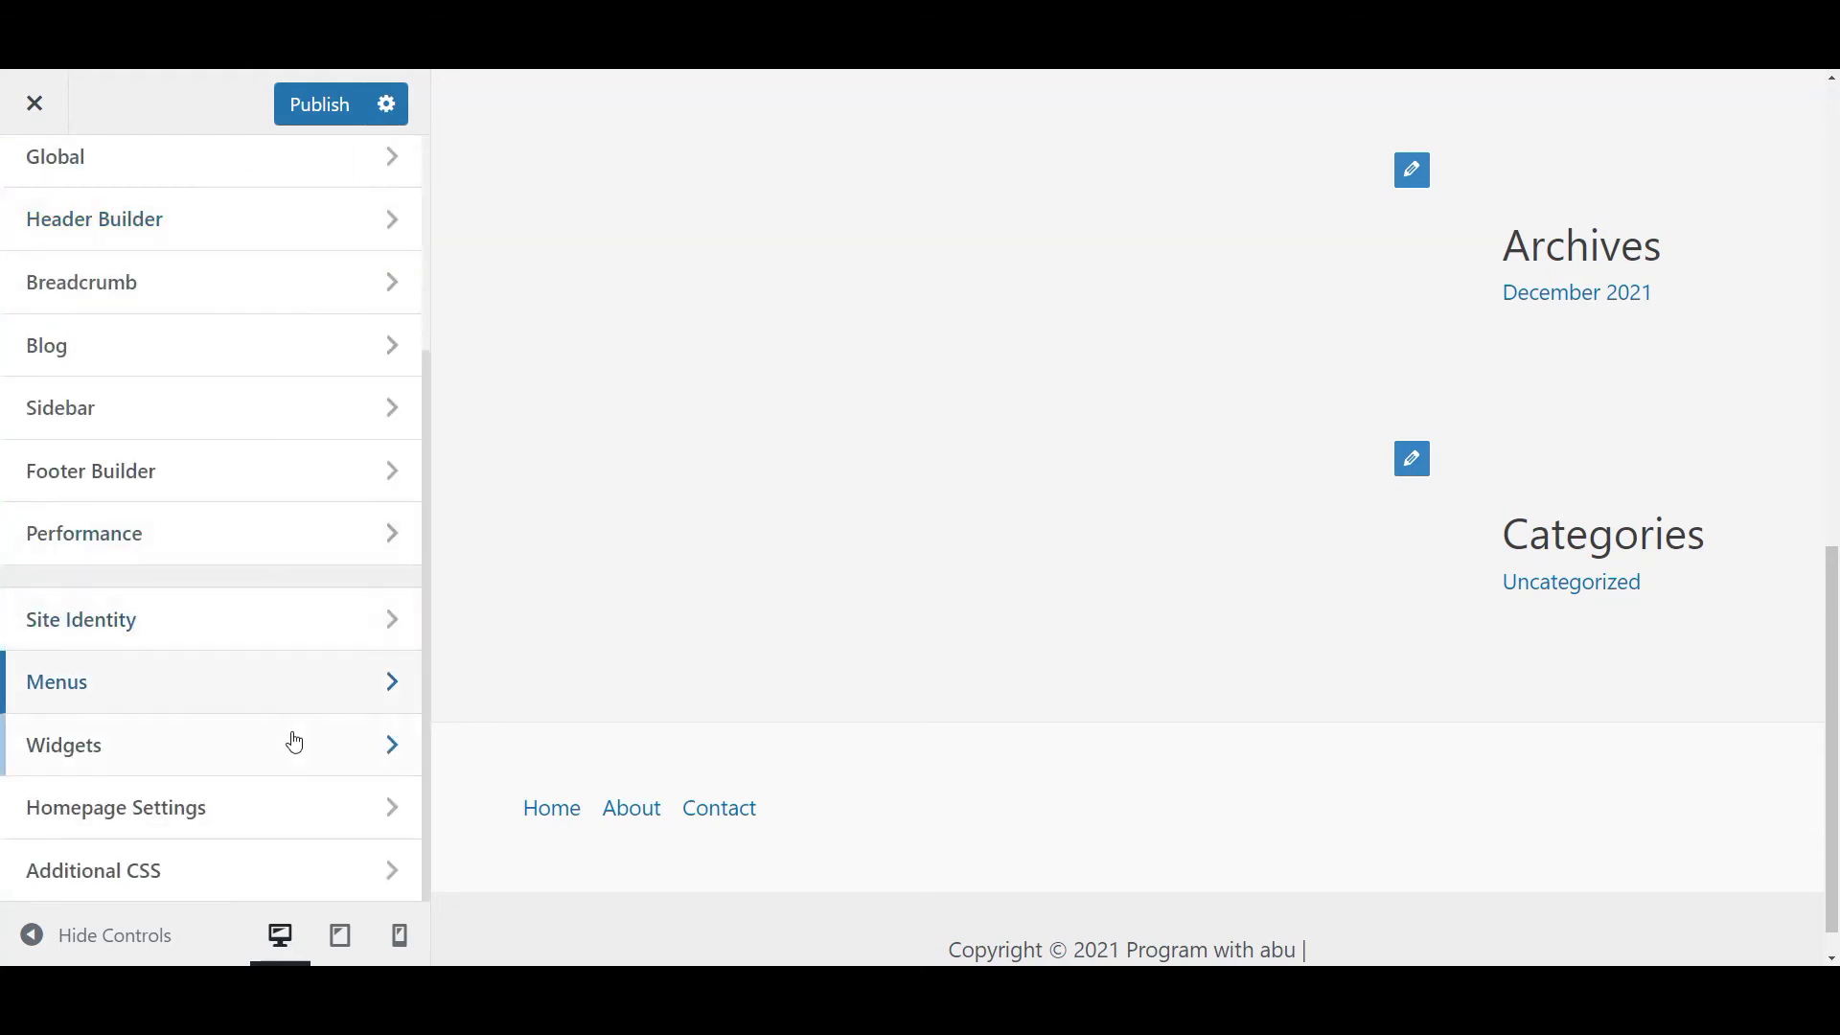
left_click(260, 482)
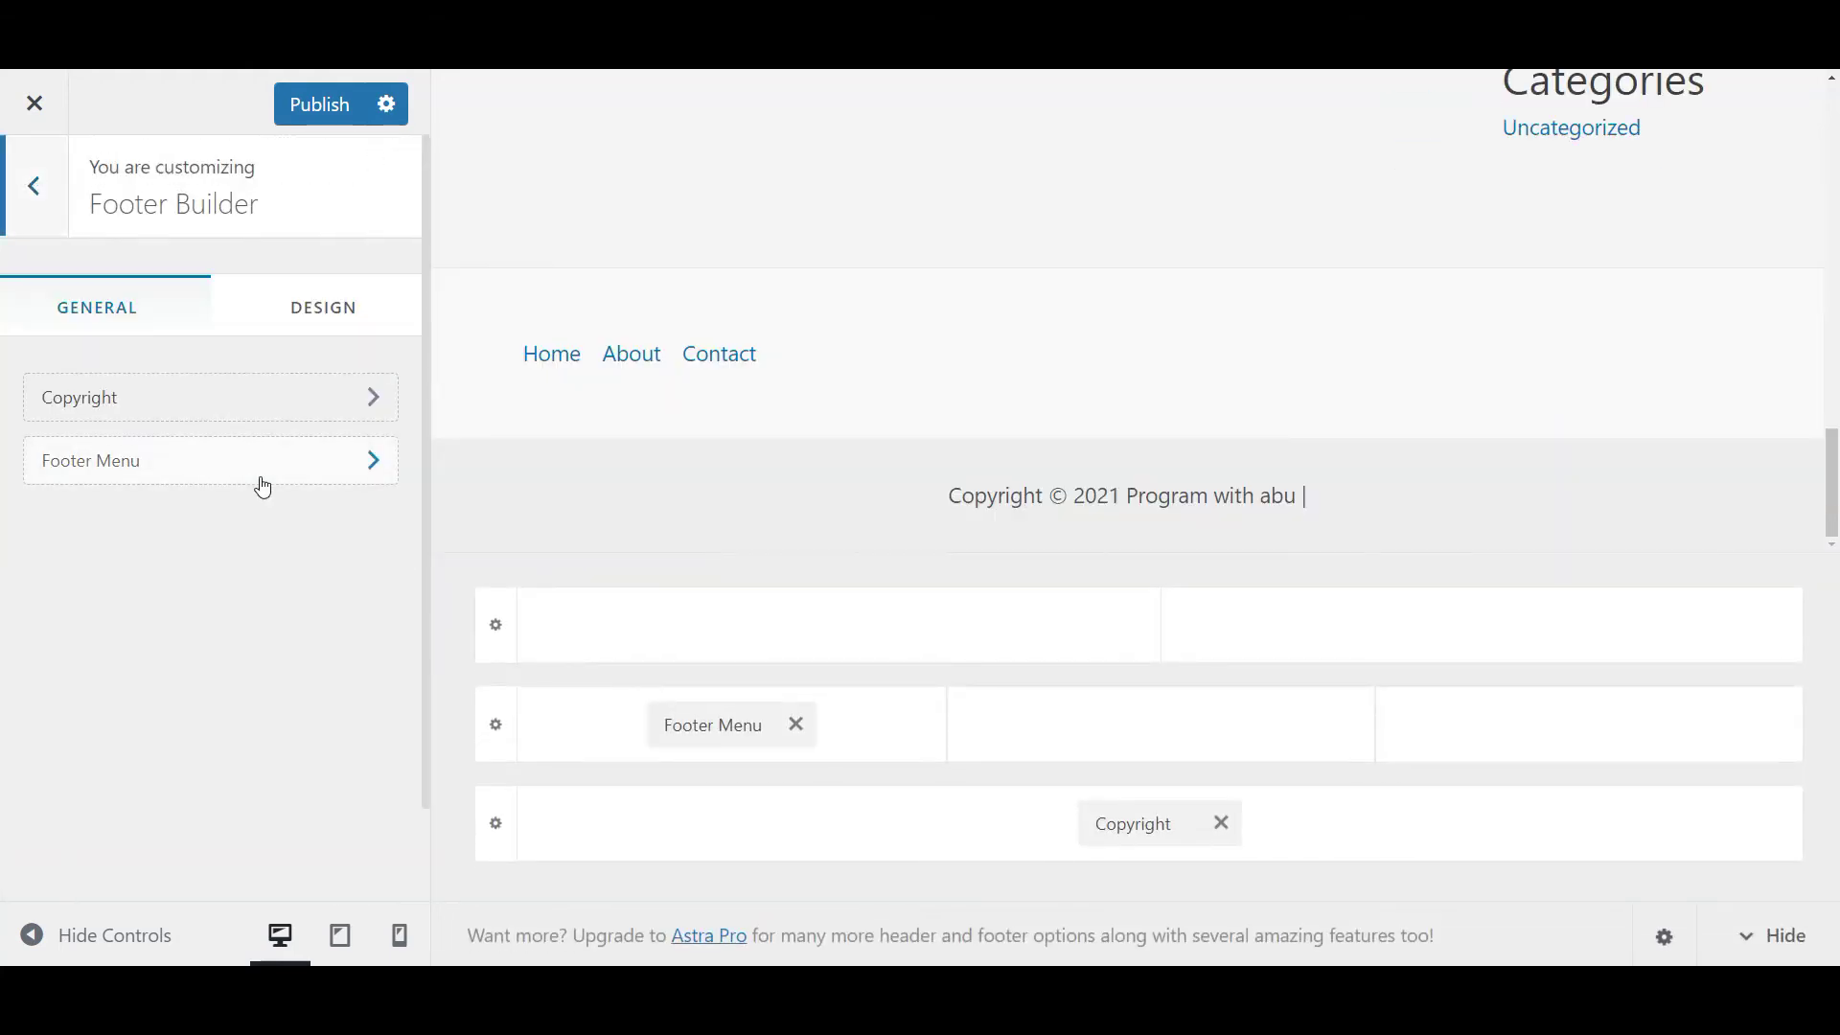
left_click(721, 725)
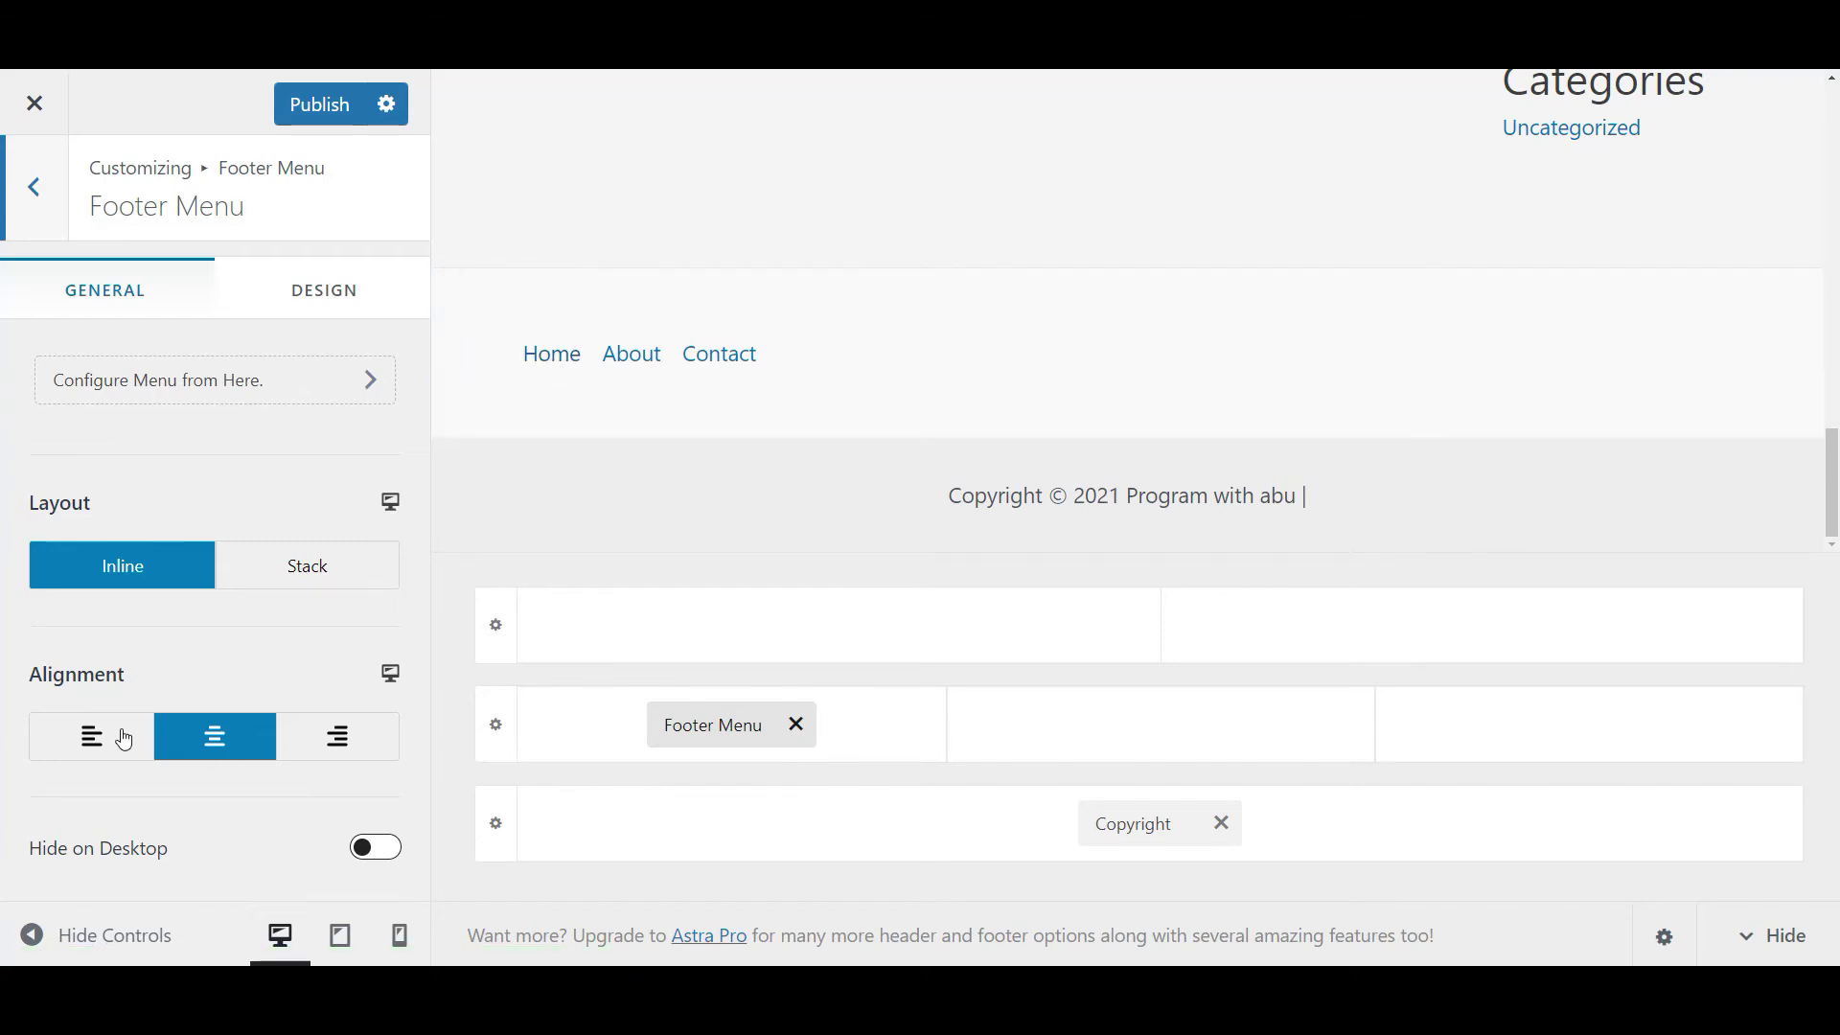
left_click(345, 585)
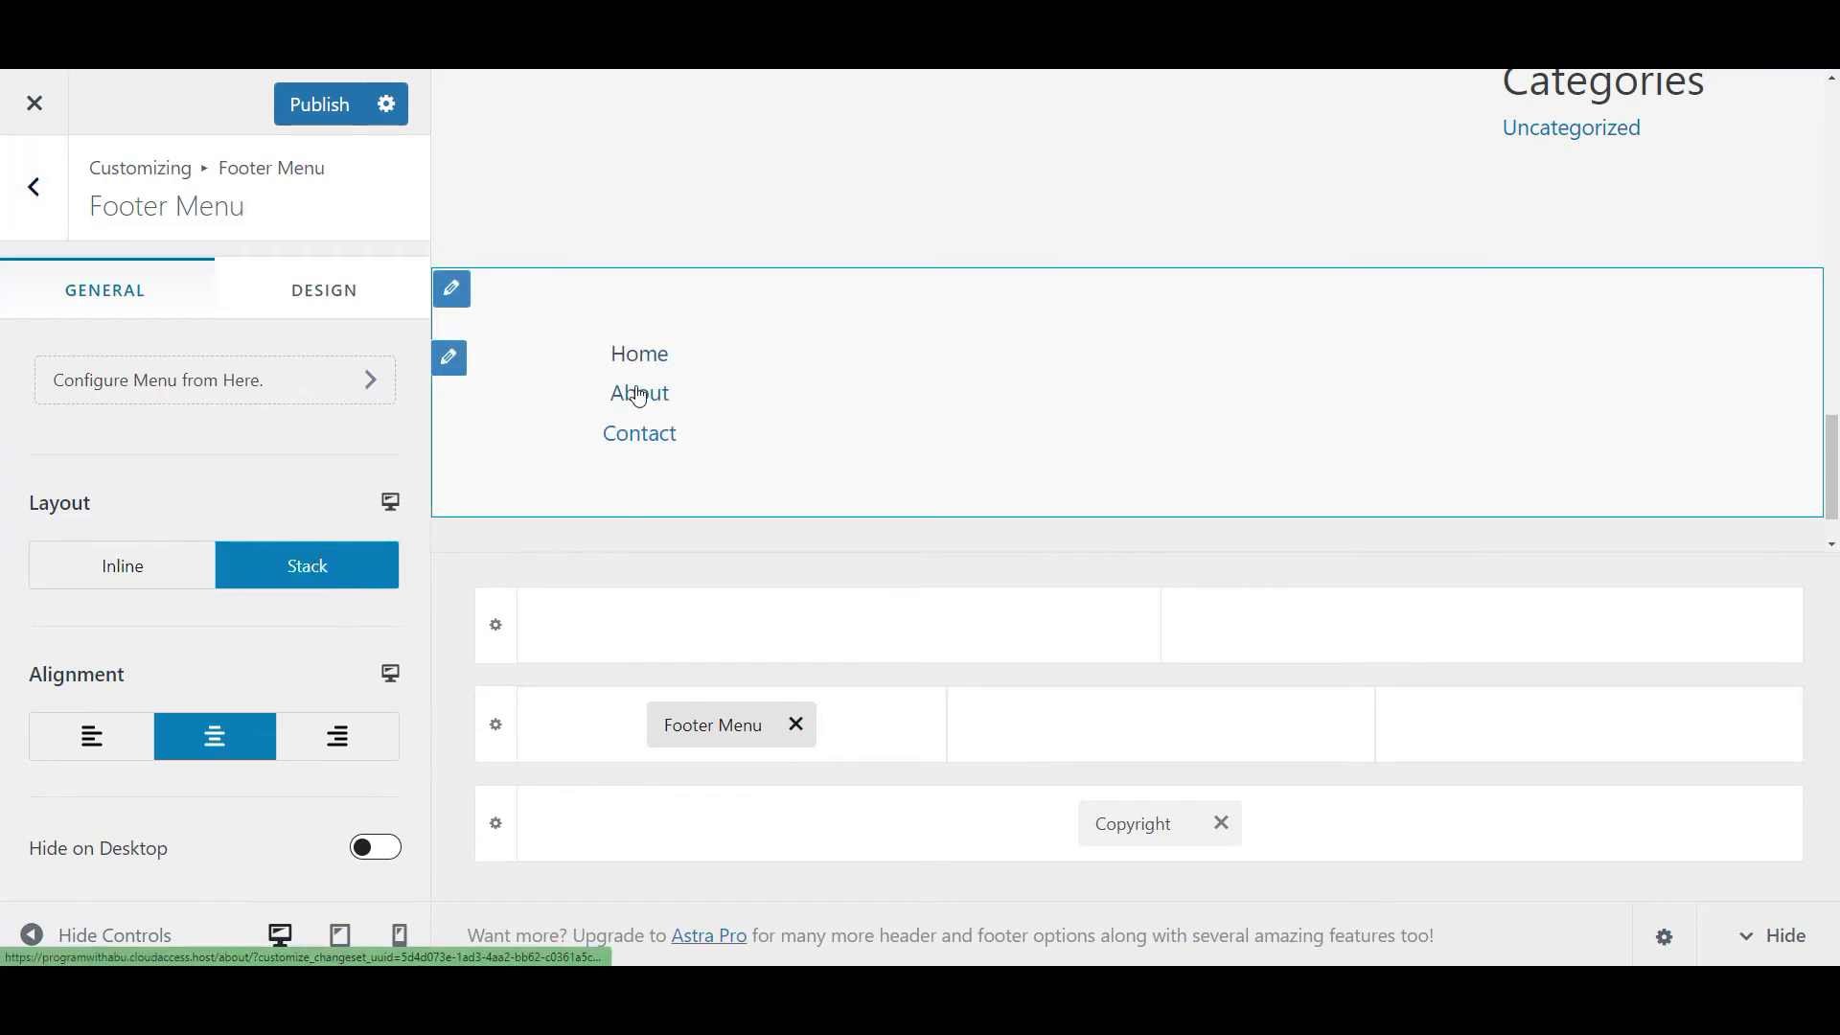
Move the Footer Menu element to the center column of the same footer row.
left_click(714, 723)
left_click(726, 734)
left_click_drag(726, 734, 1135, 766)
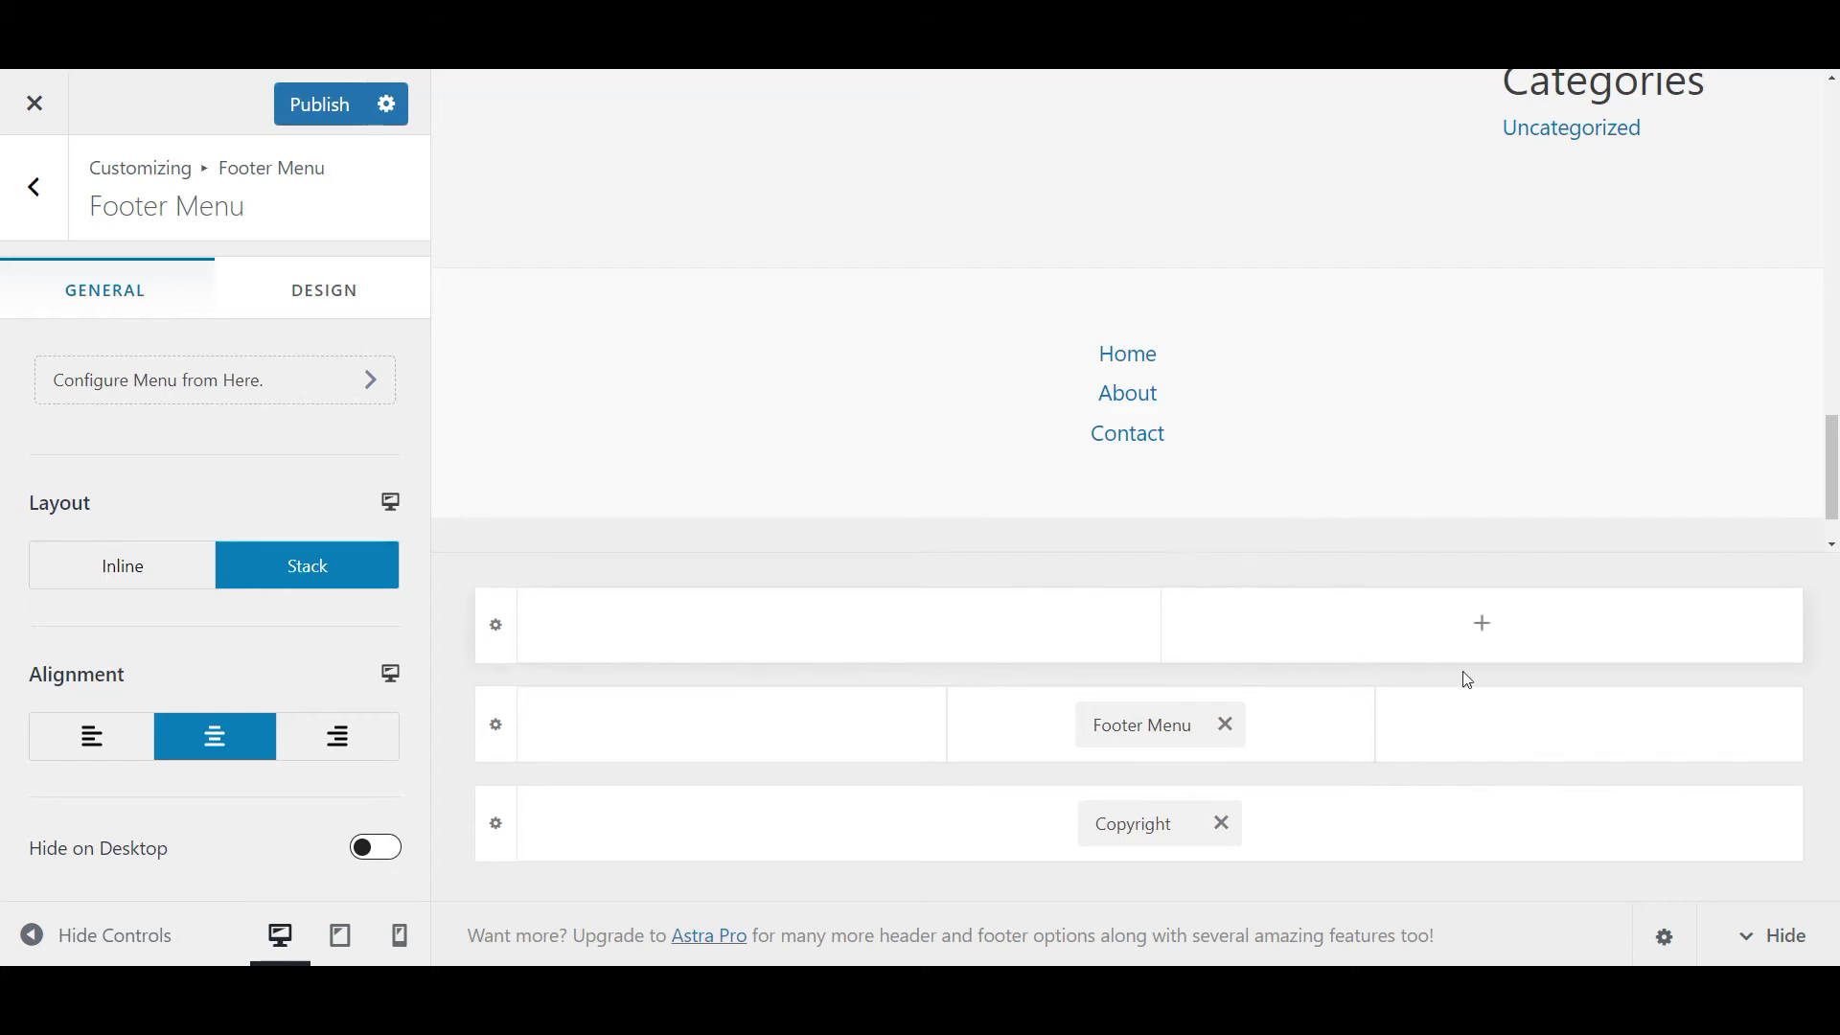
Check the column choices of the Primary Footer row, keep 3 columns, and publish the footer changes.
left_click(503, 734)
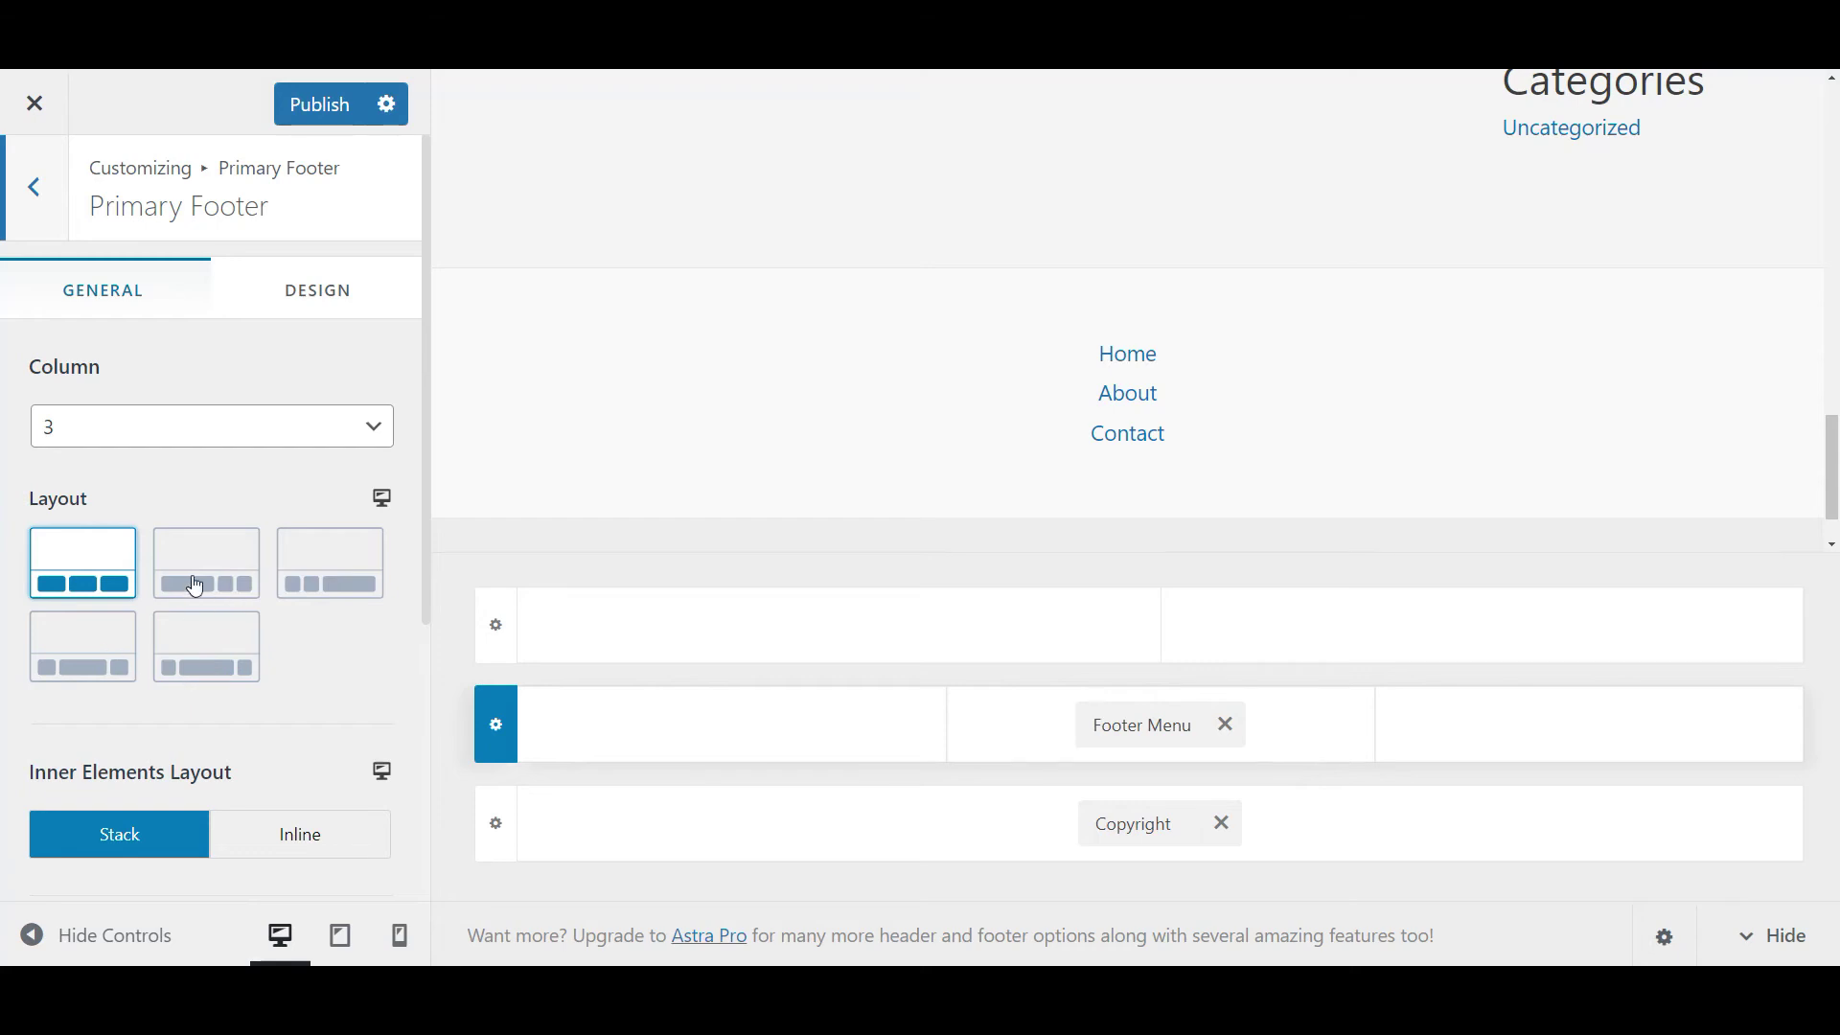
left_click(373, 426)
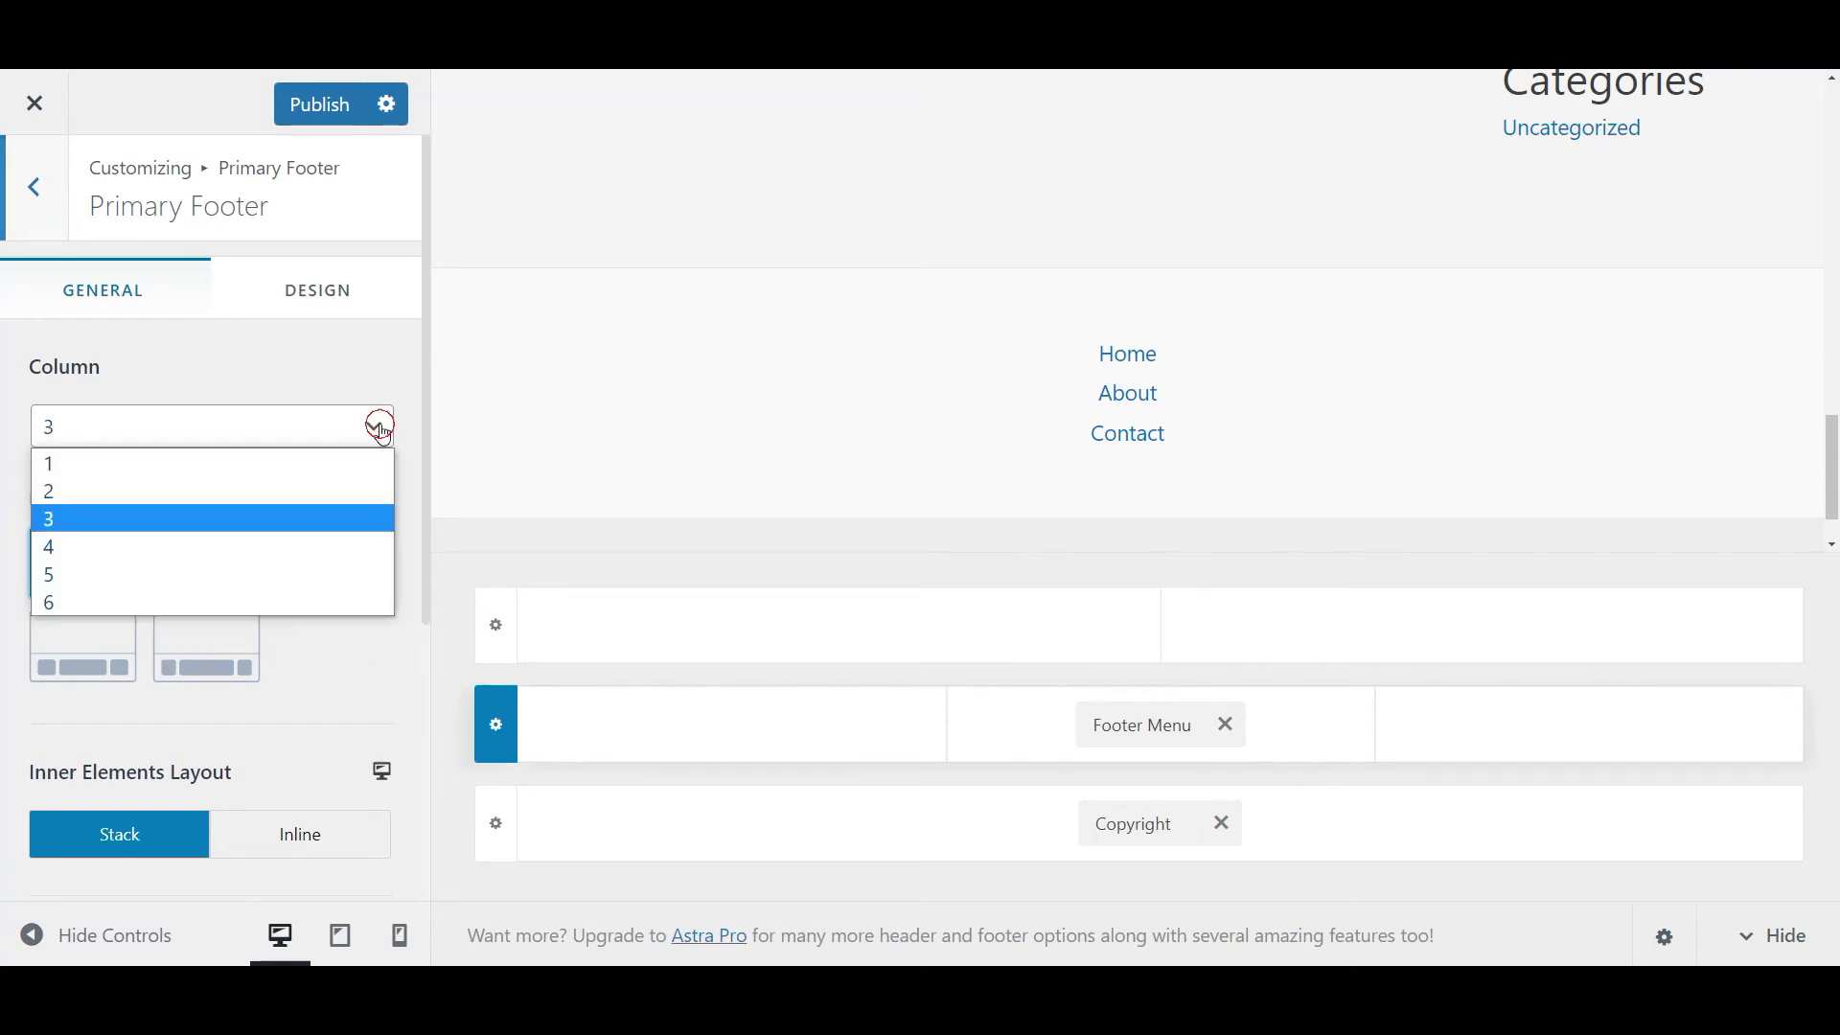
left_click(374, 426)
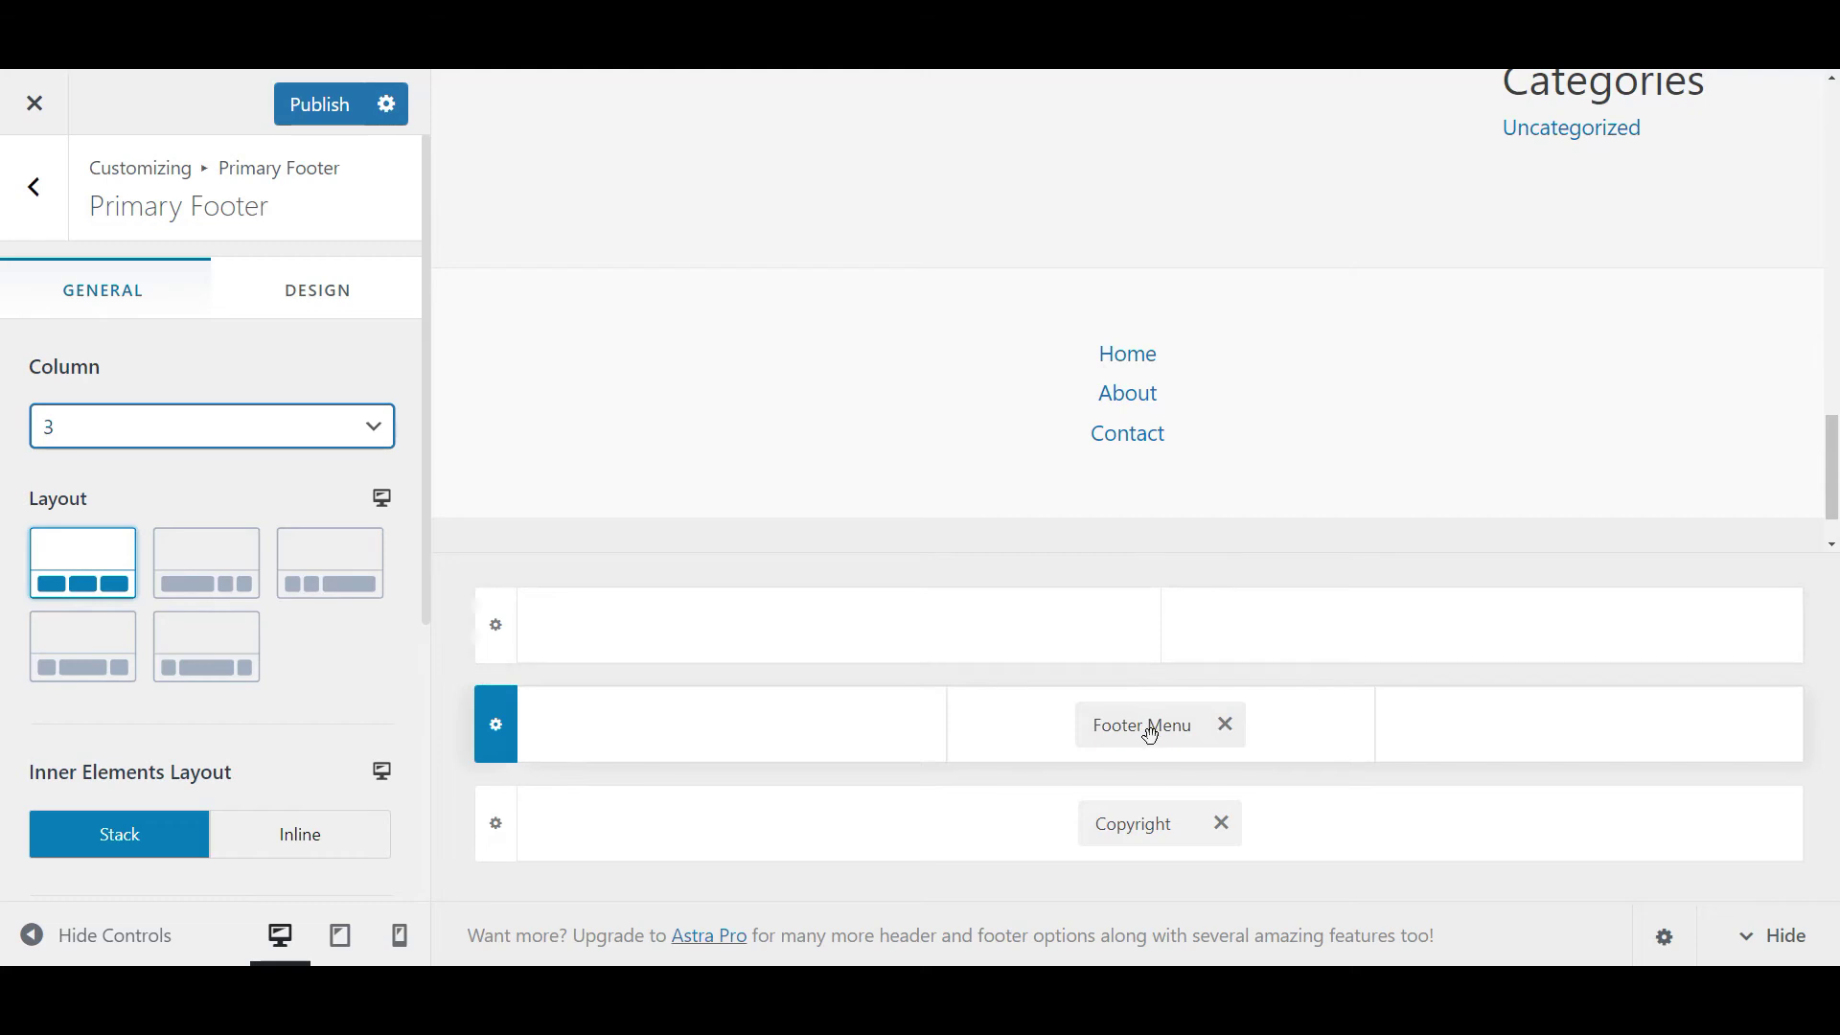
left_click(327, 107)
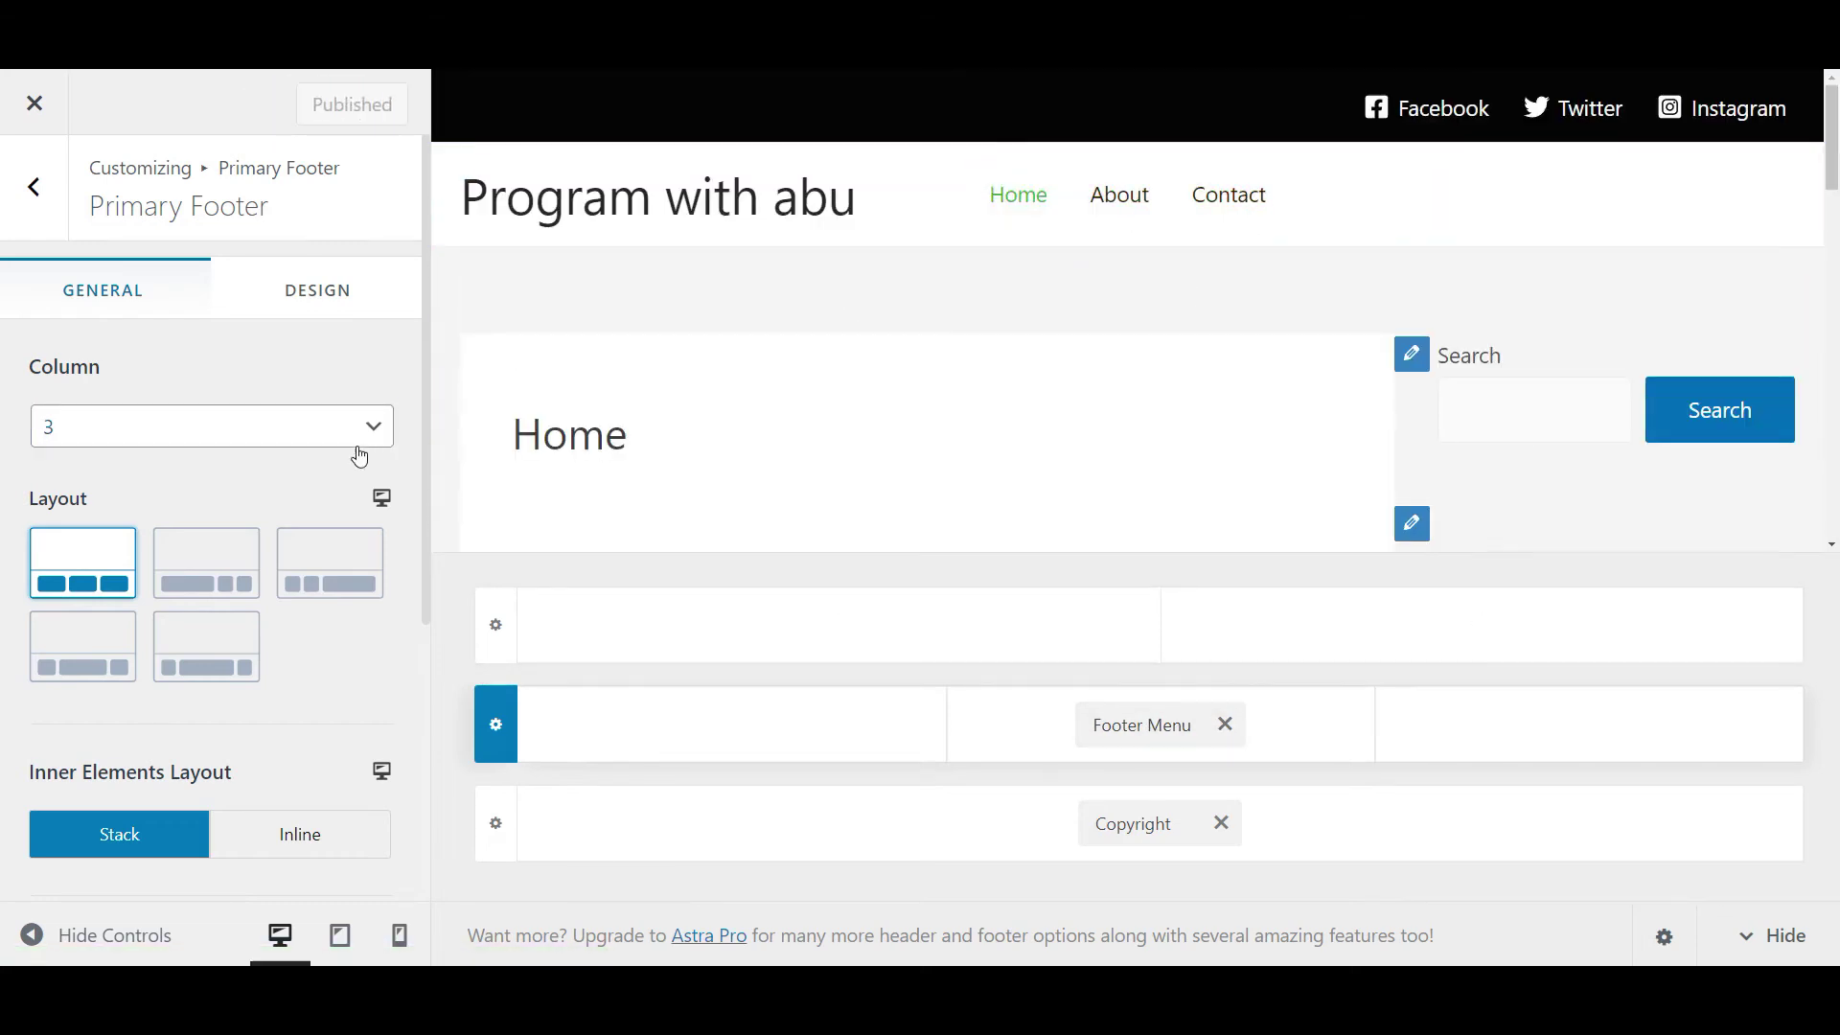
Return to the main list of customizer sections, look through it, and close the customizer.
left_click(37, 188)
left_click(42, 190)
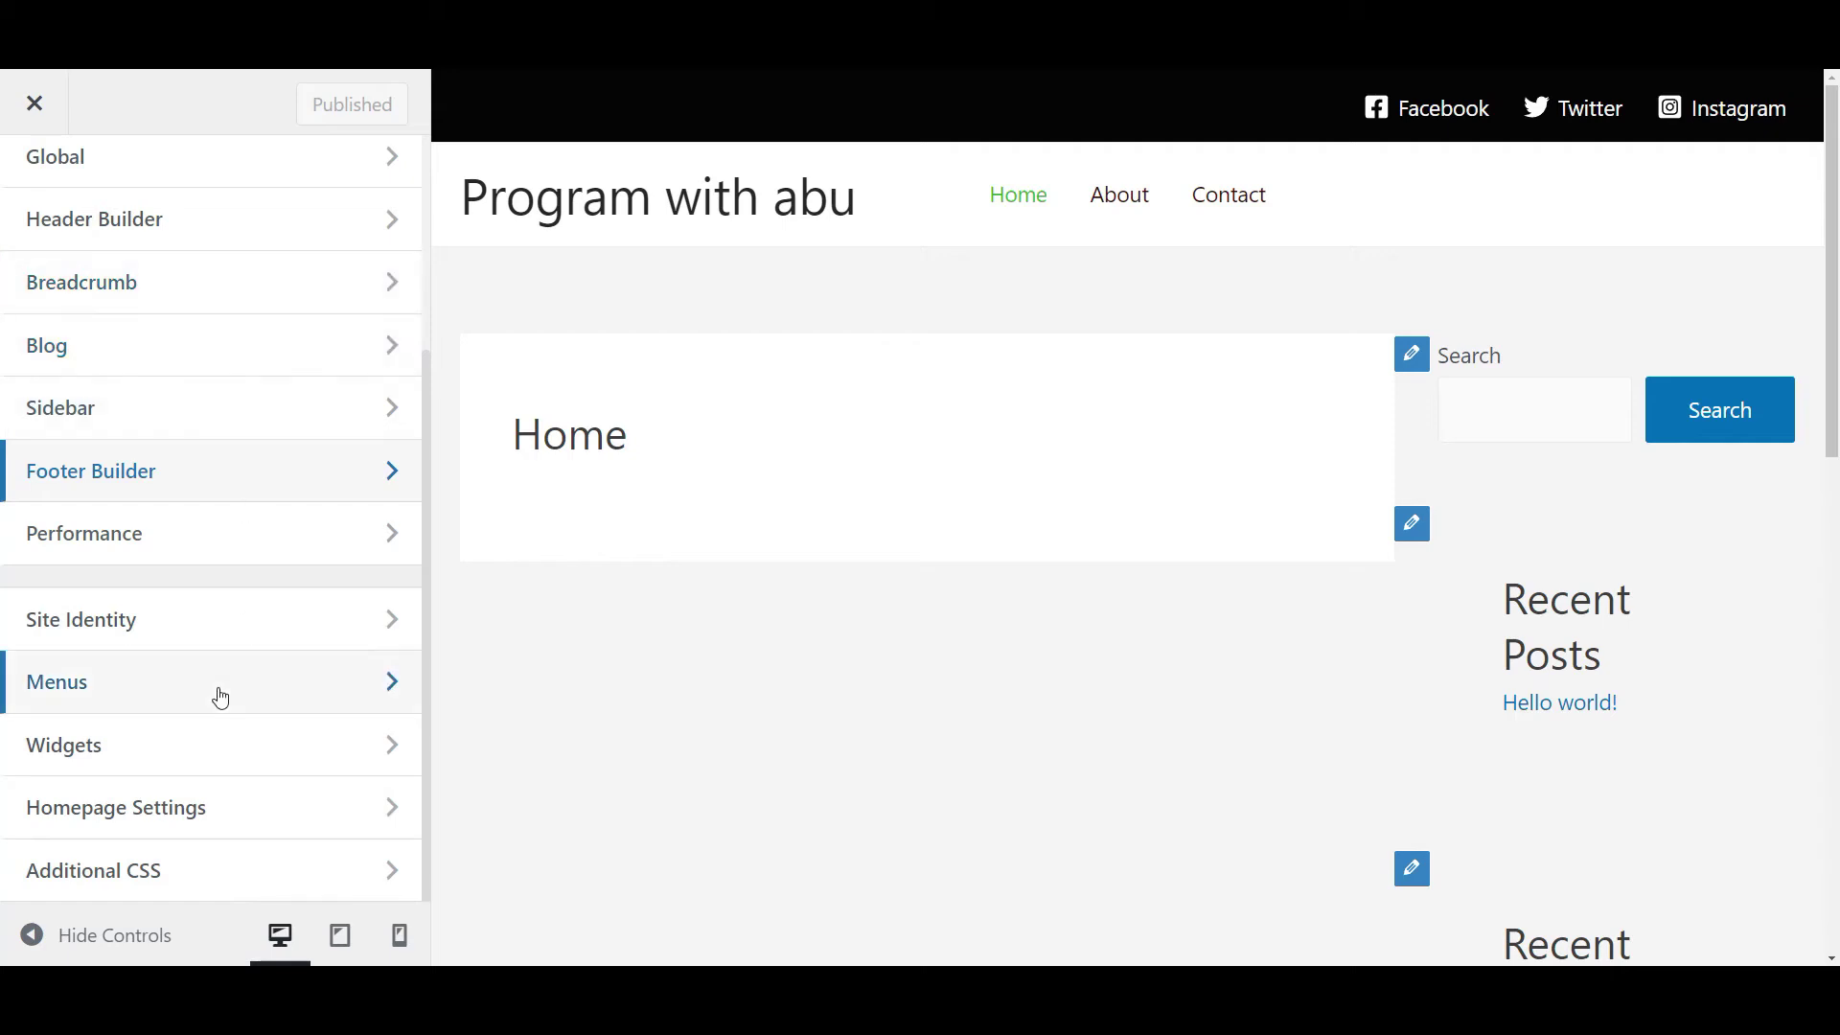
scroll(220, 700, "up", 3)
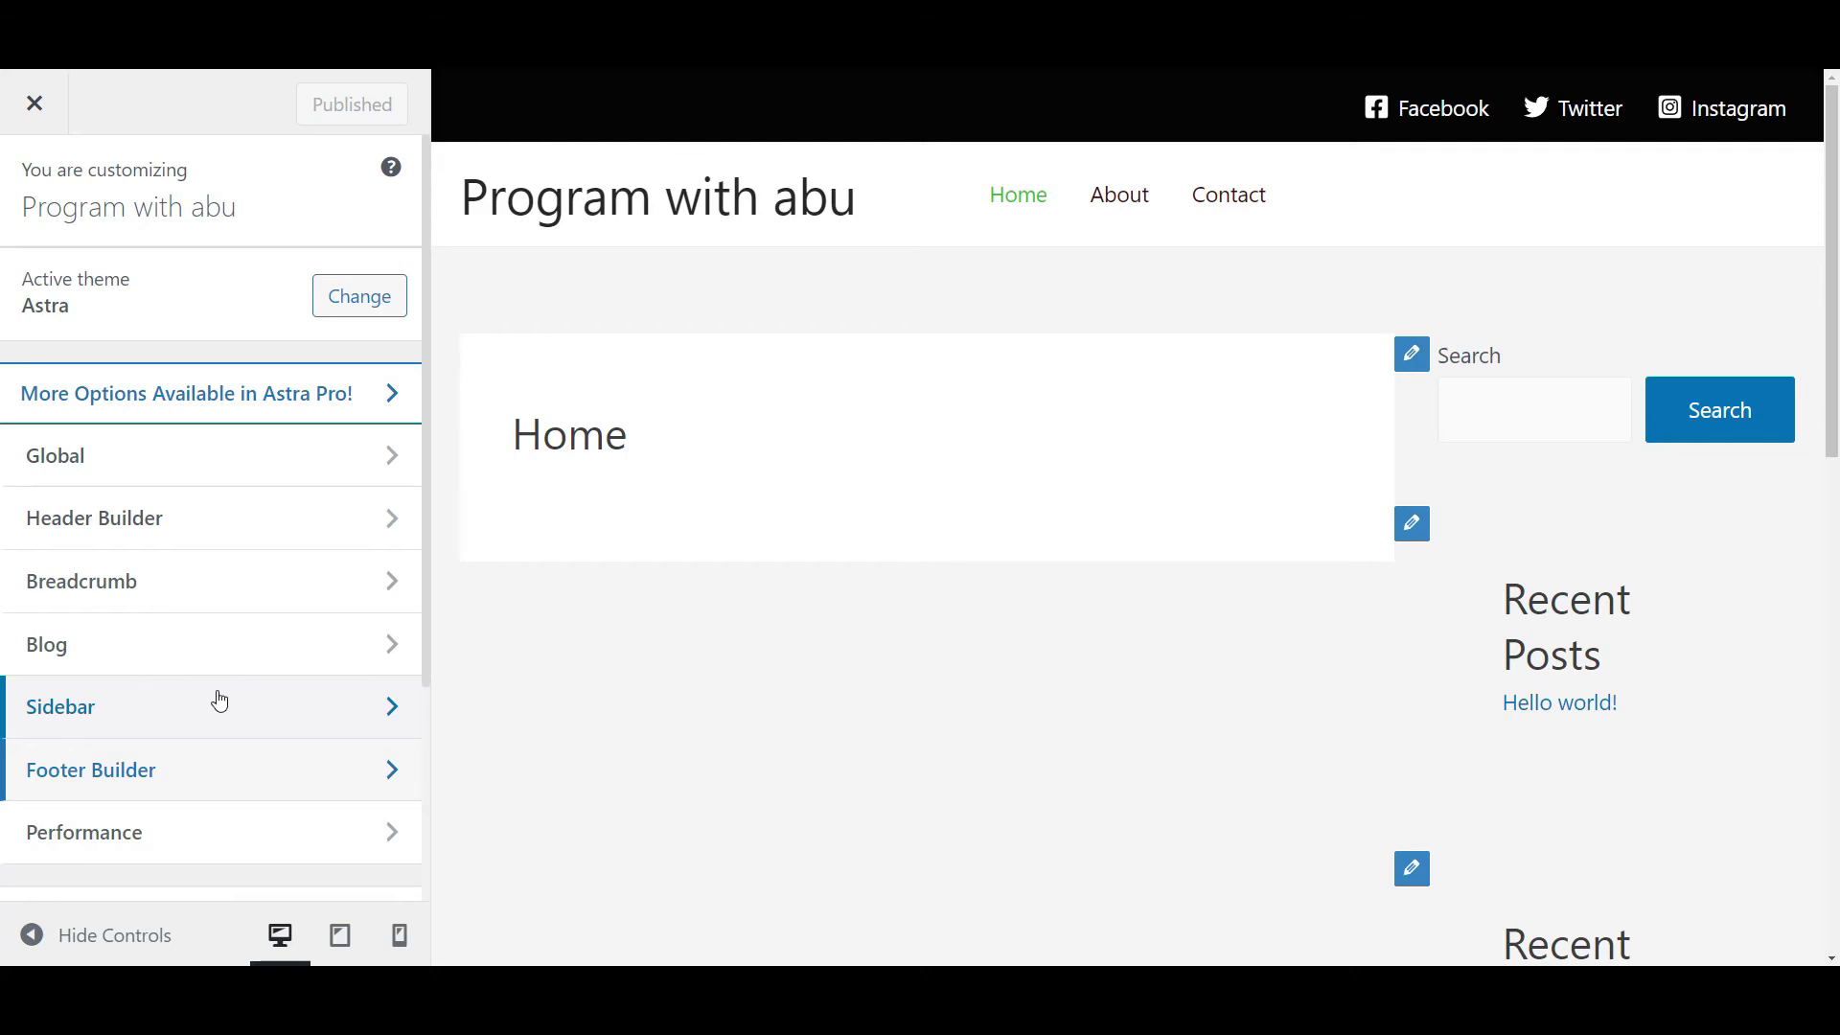
scroll(219, 701, "down", 3)
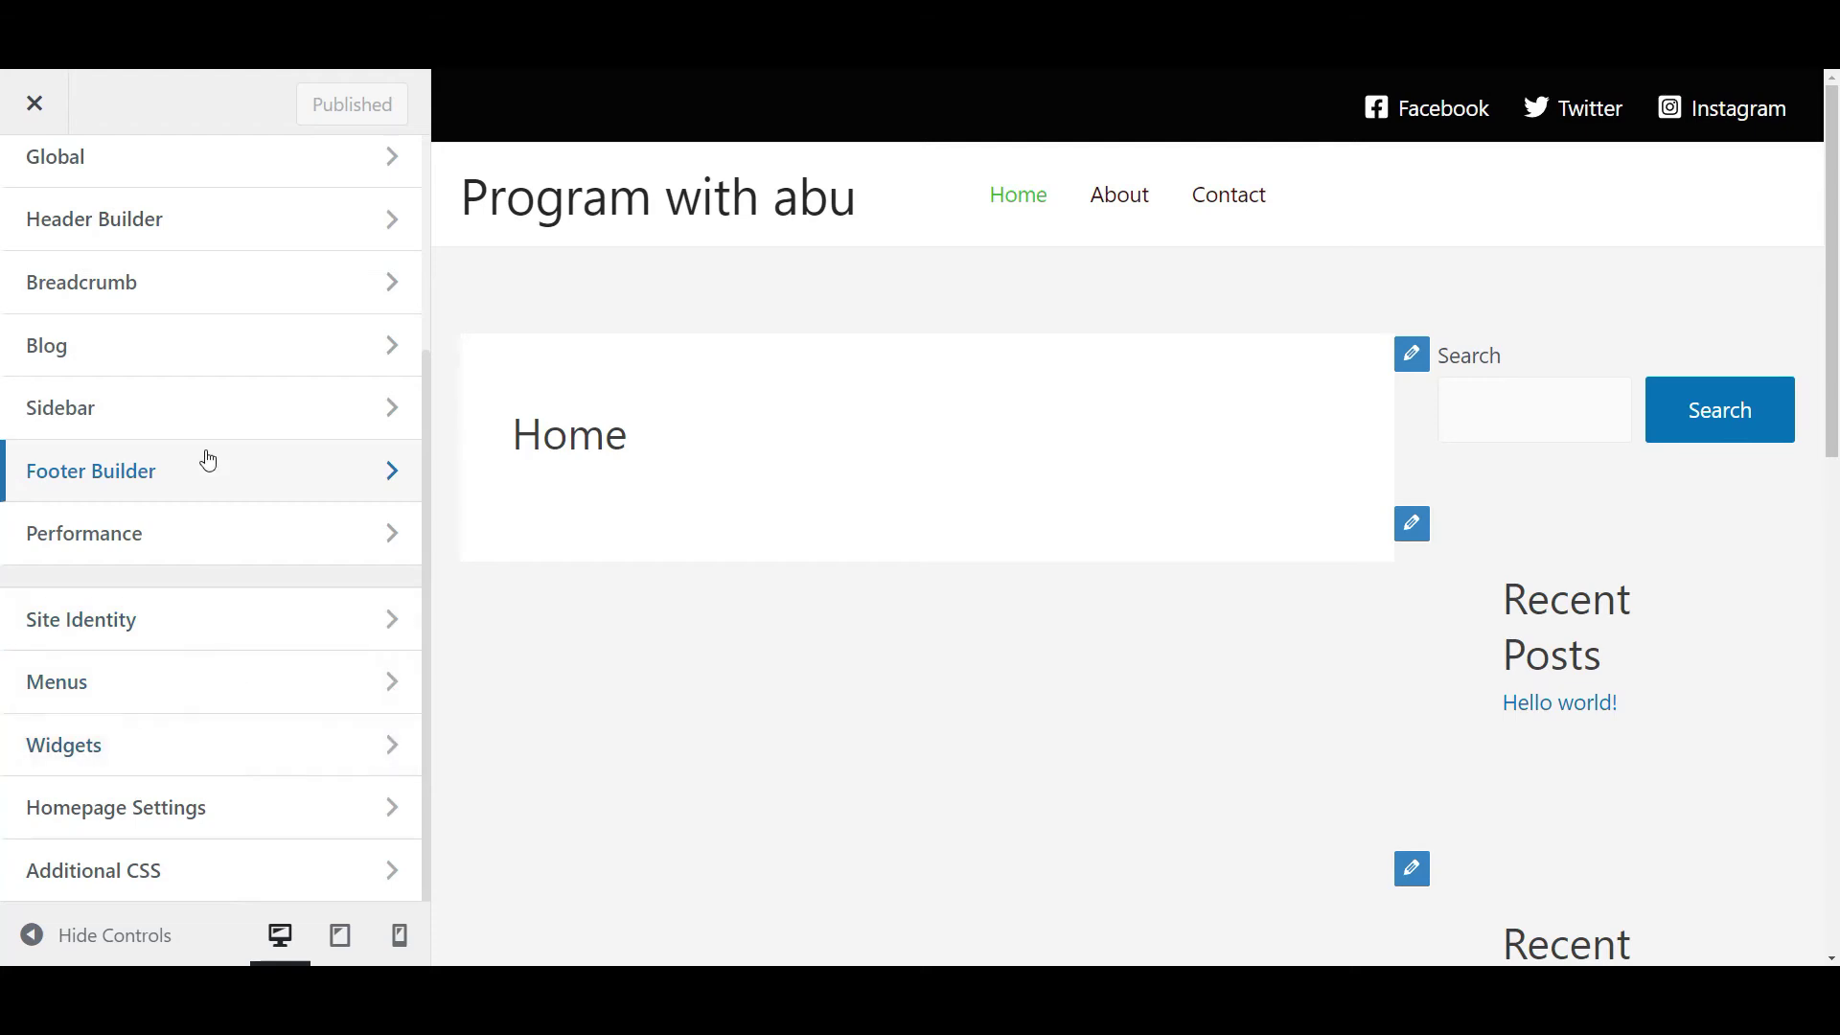
scroll(248, 637, "up", 3)
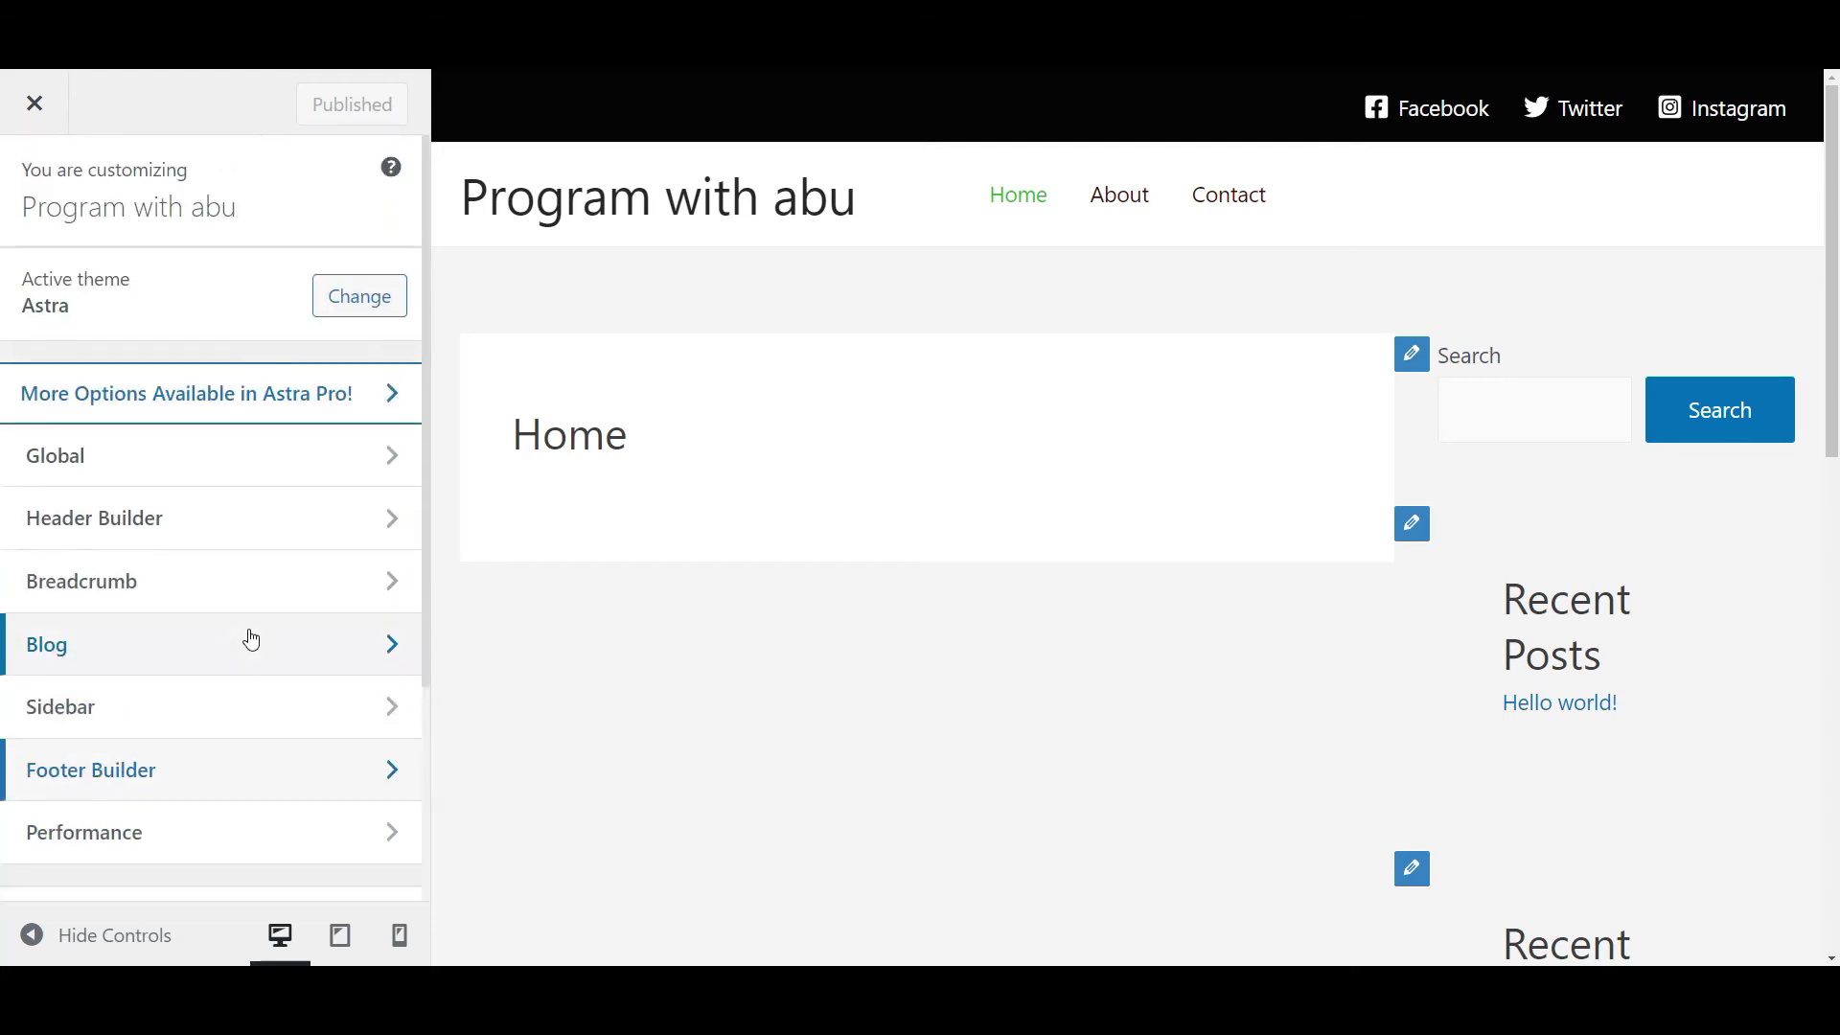
left_click(34, 113)
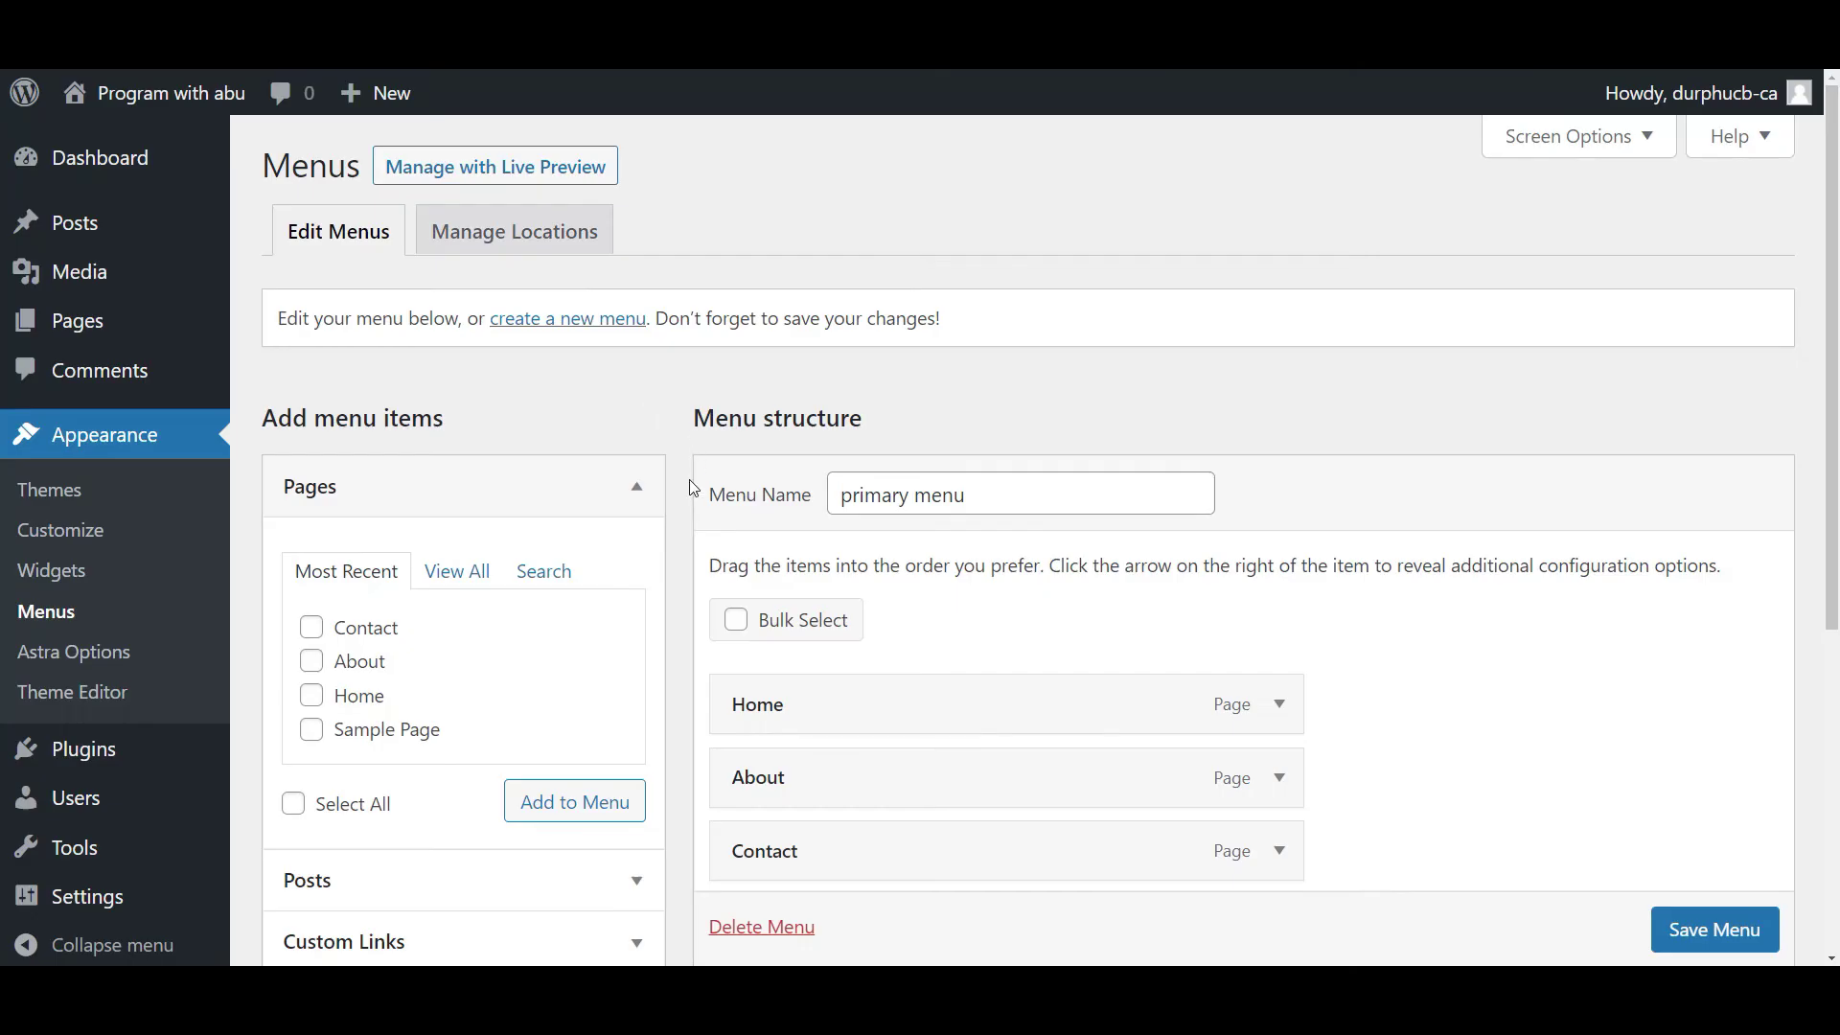
Open the Home page for editing from the list of all pages.
scroll(678, 552, "down", 5)
scroll(677, 552, "up", 5)
mouse_move(67, 326)
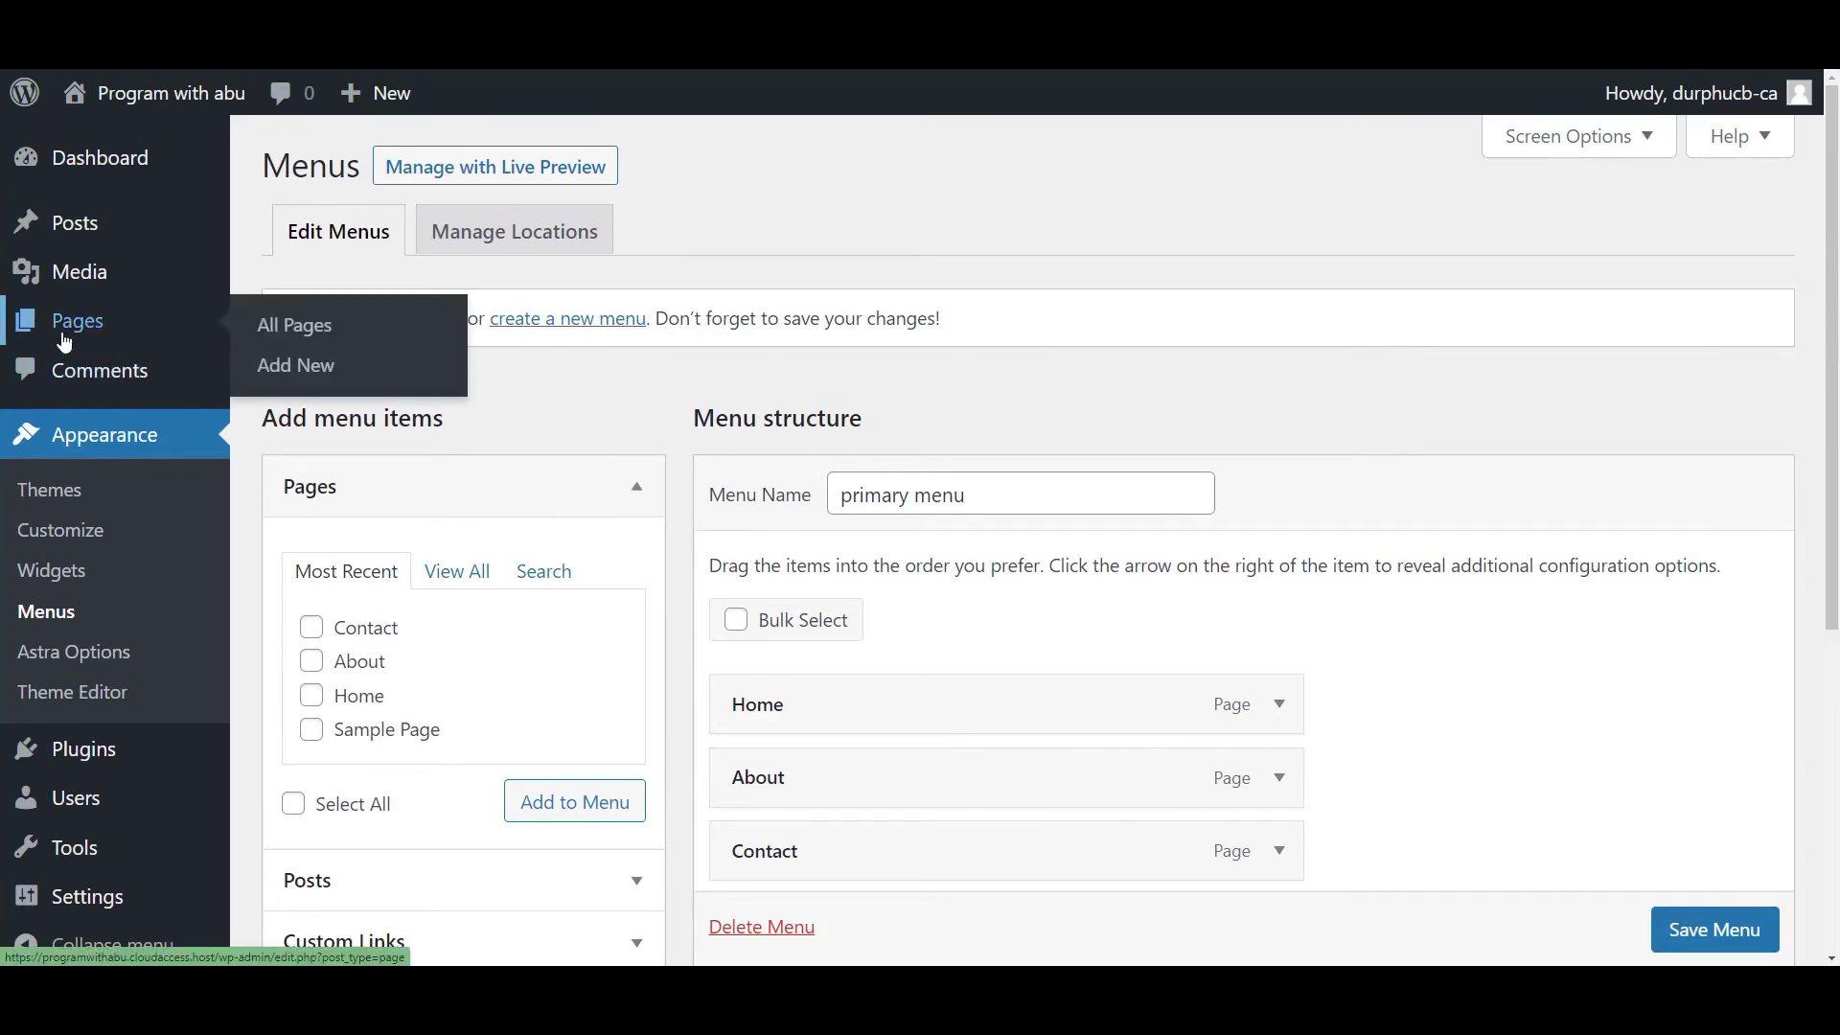
left_click(290, 328)
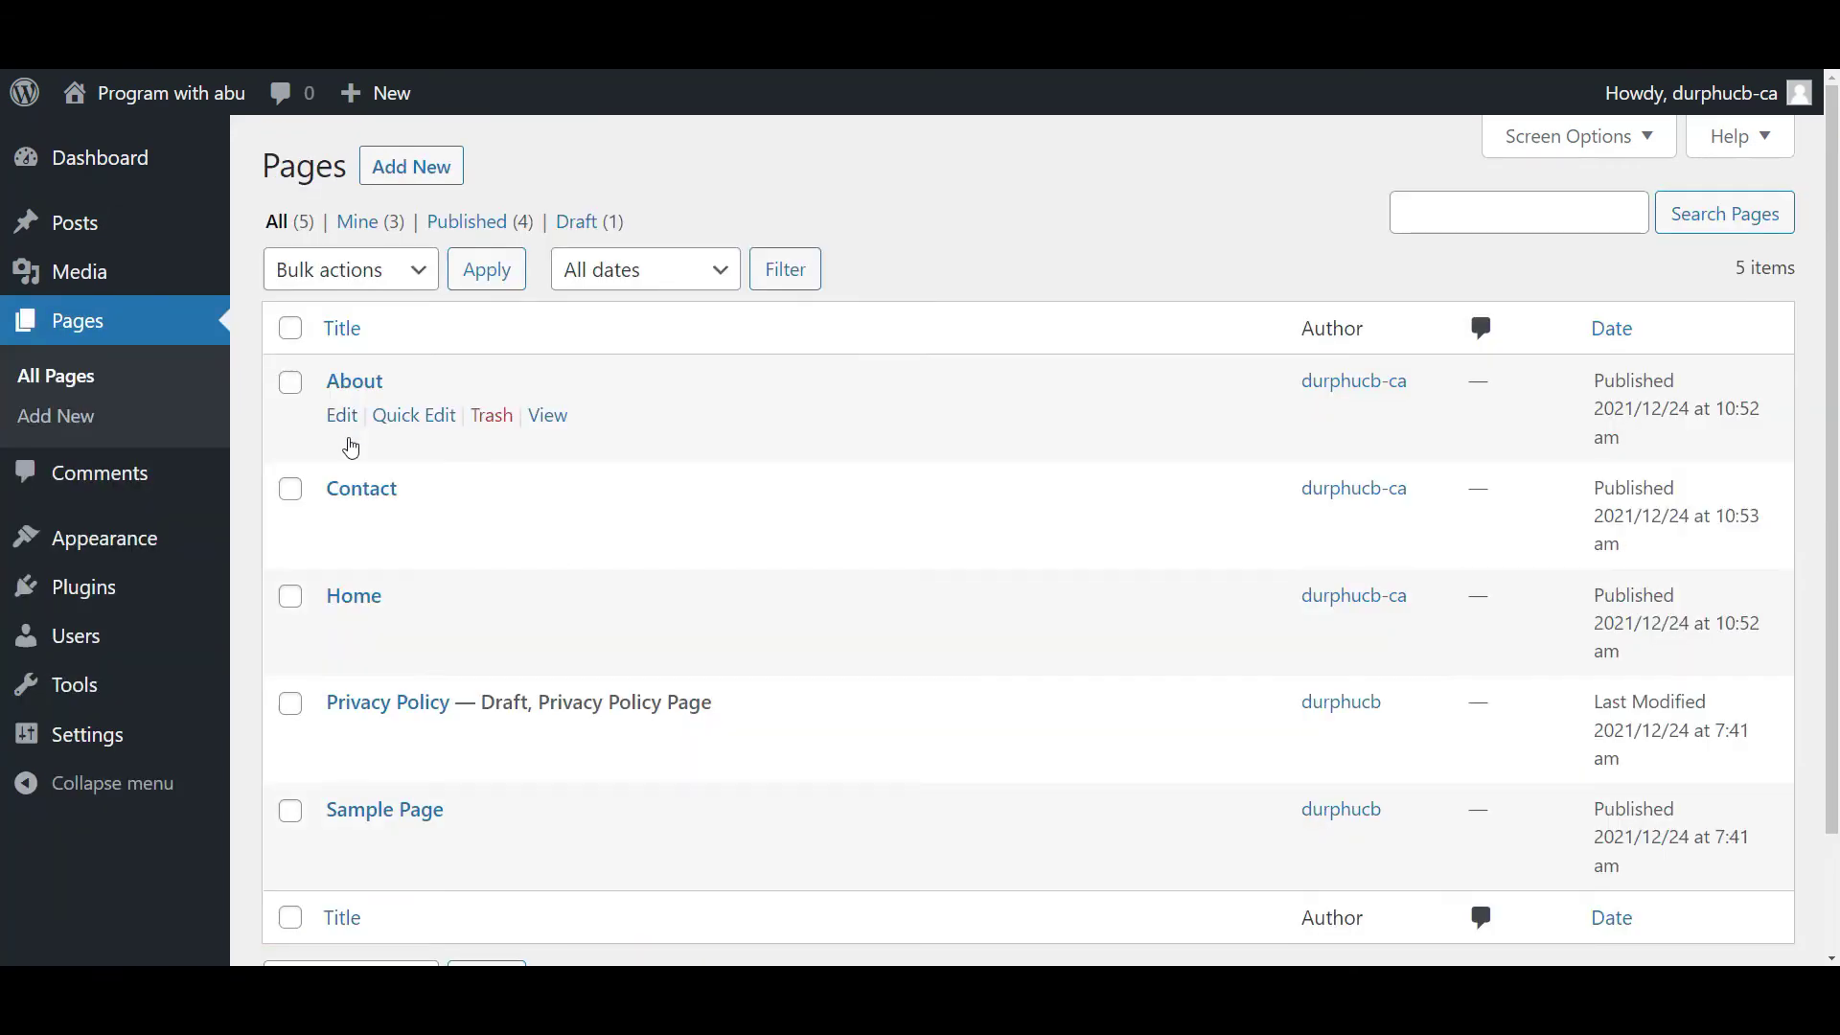
left_click(342, 632)
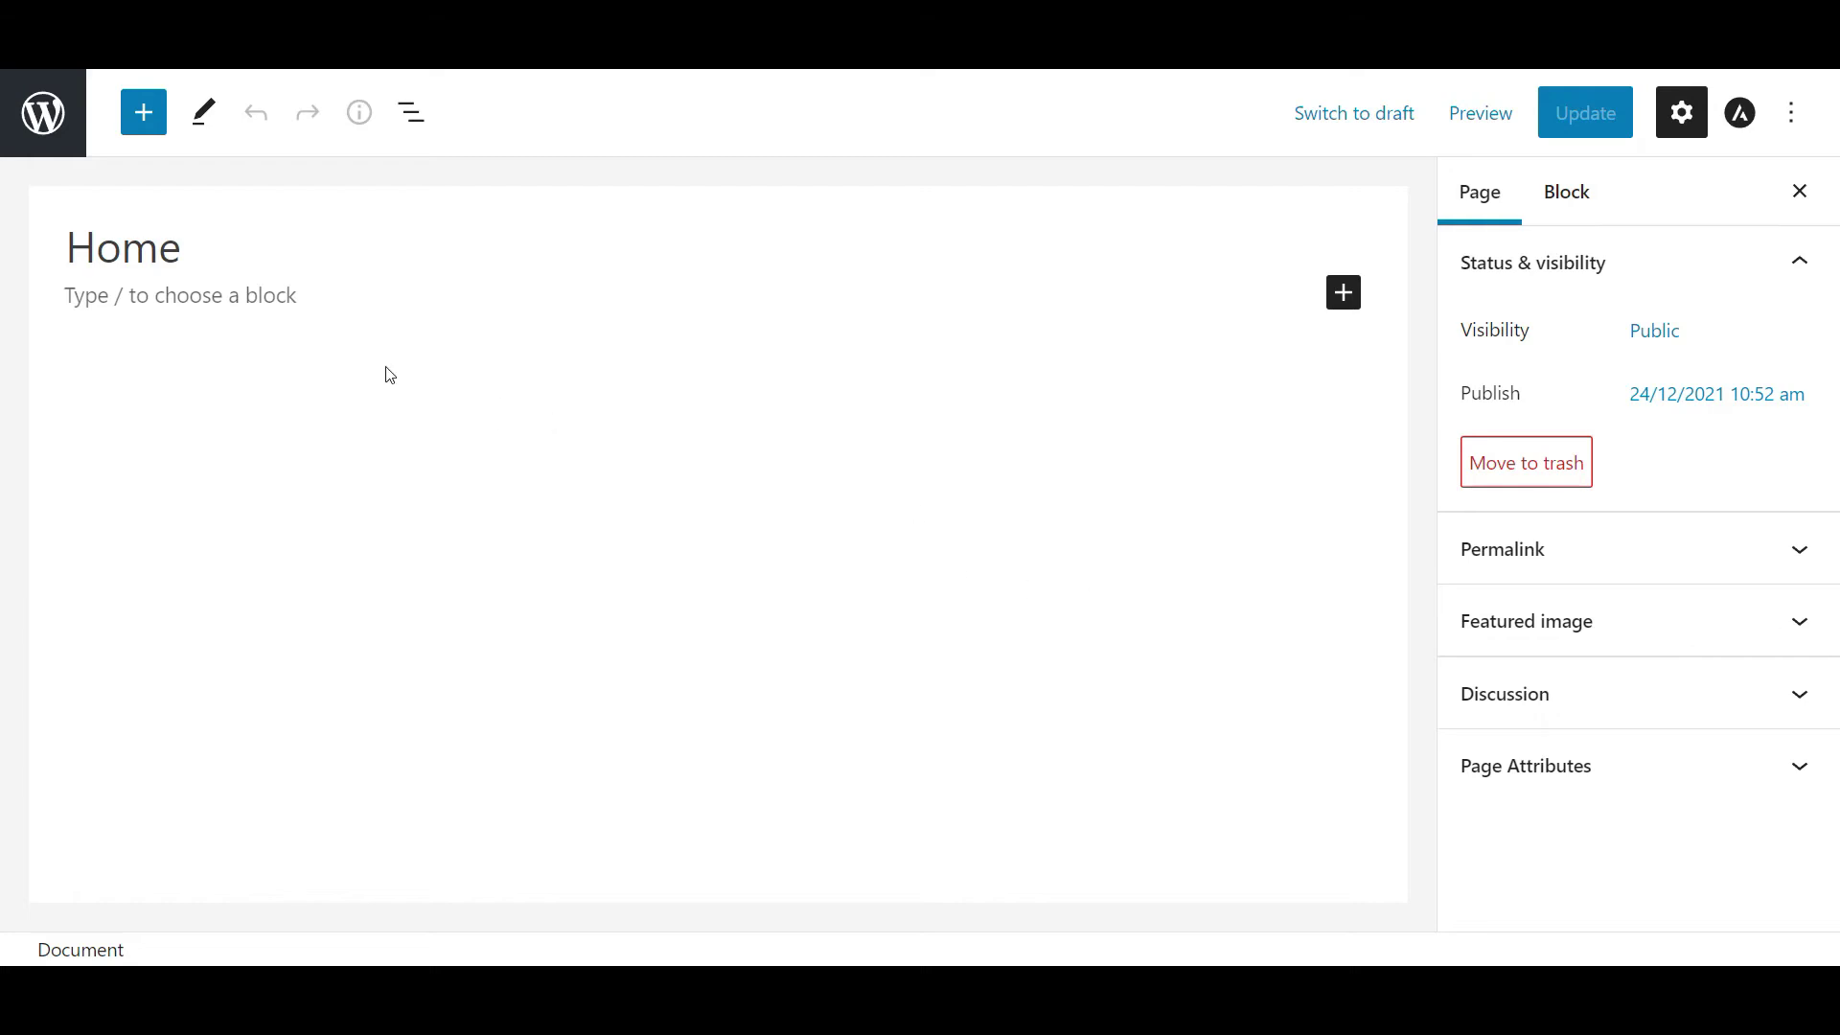
Try starting a paragraph block on the Home page and return to the page list without saving.
left_click(221, 302)
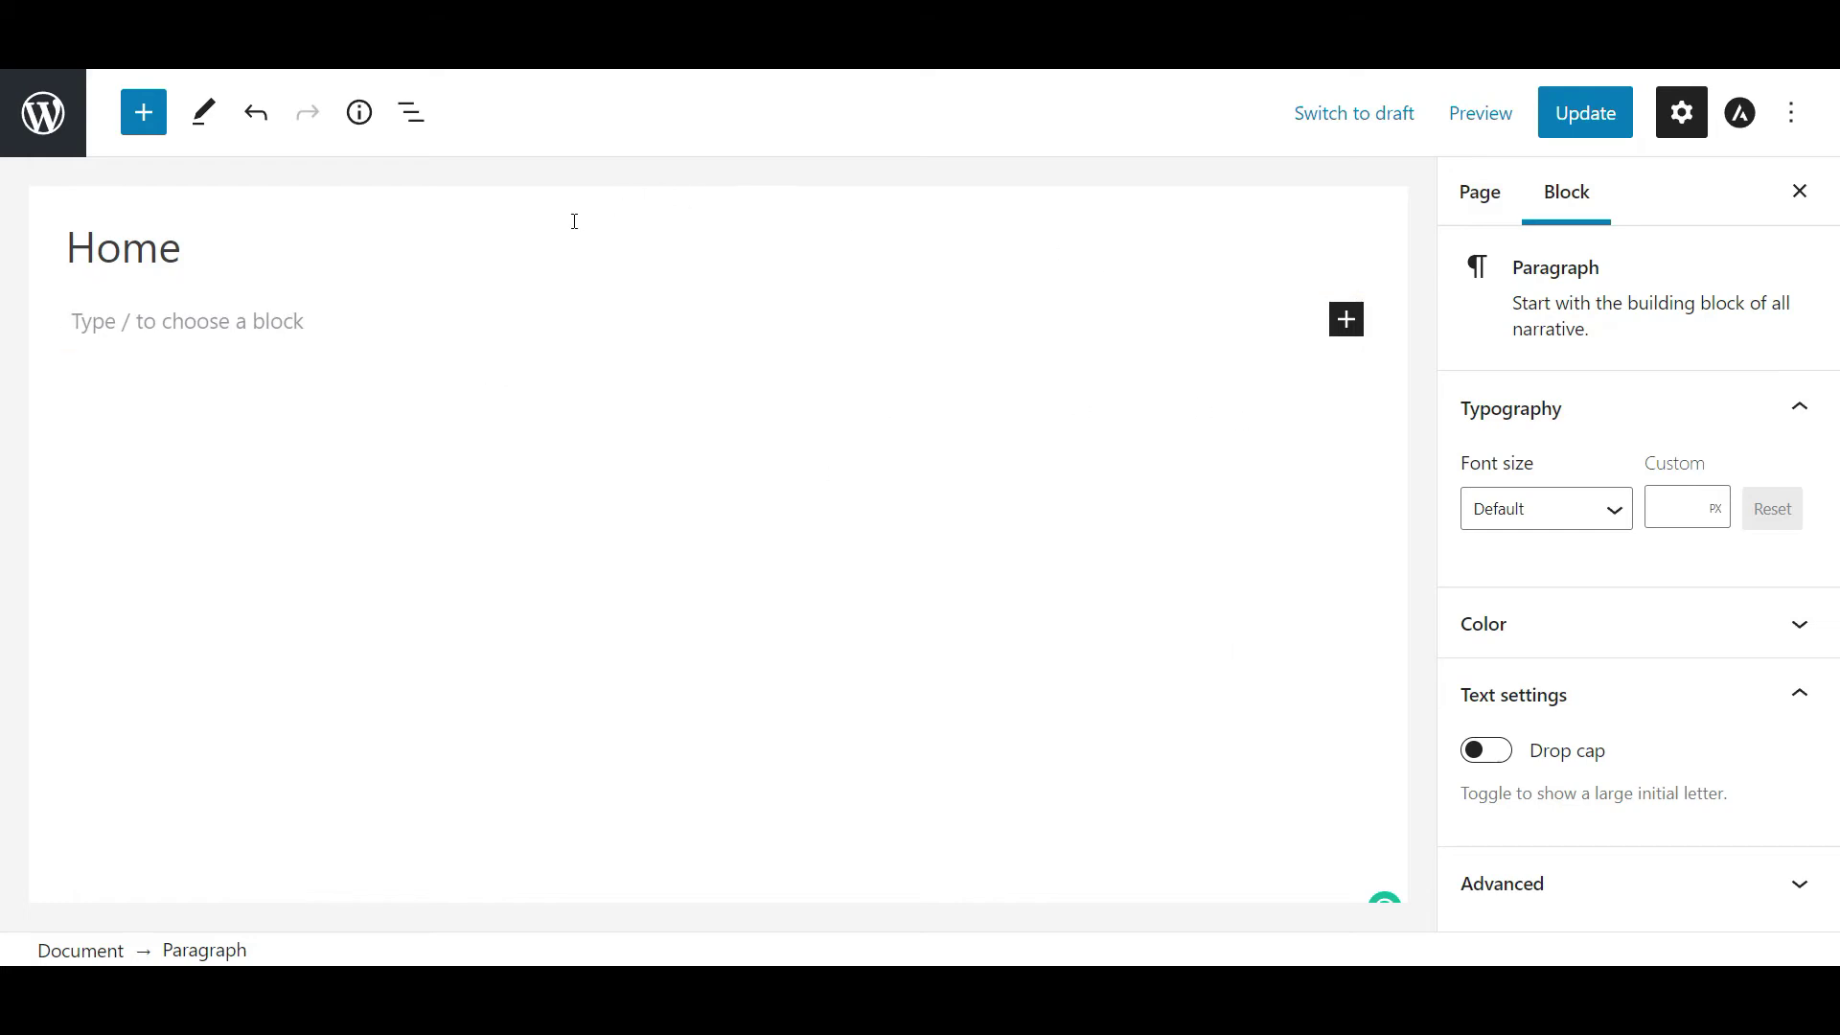
left_click(530, 226)
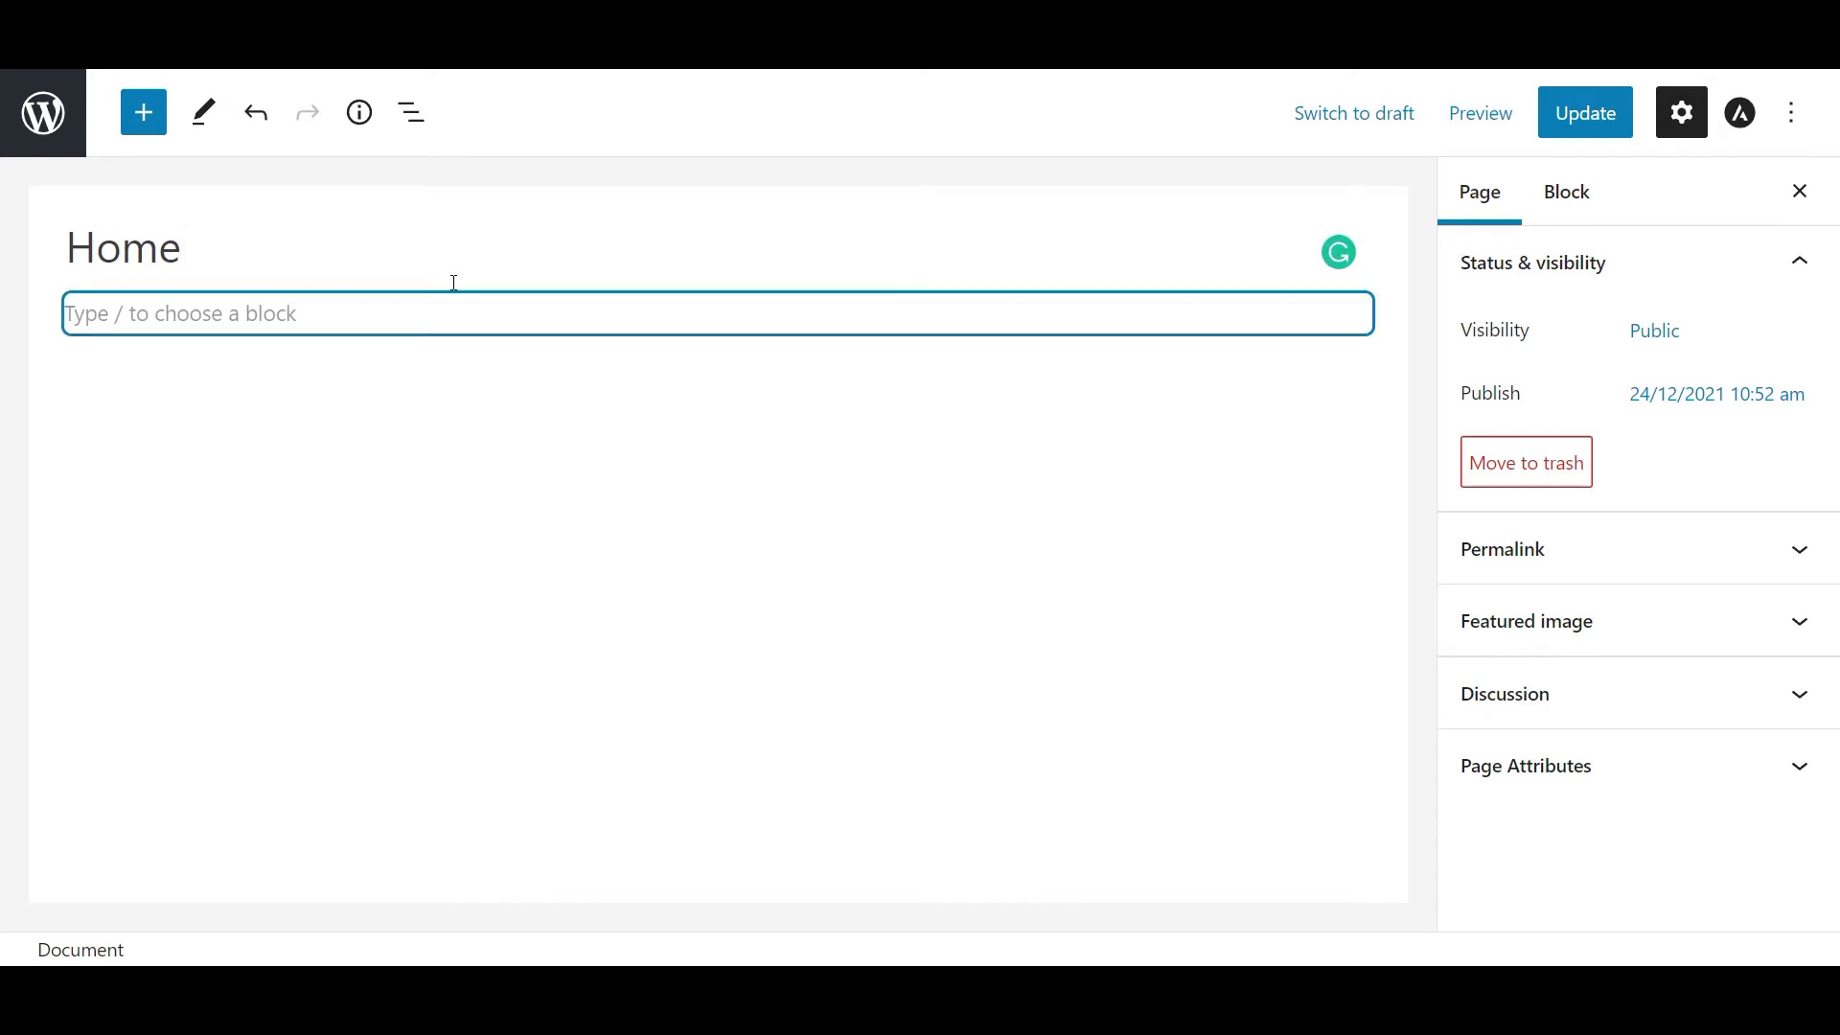
left_click(39, 123)
left_click(1013, 127)
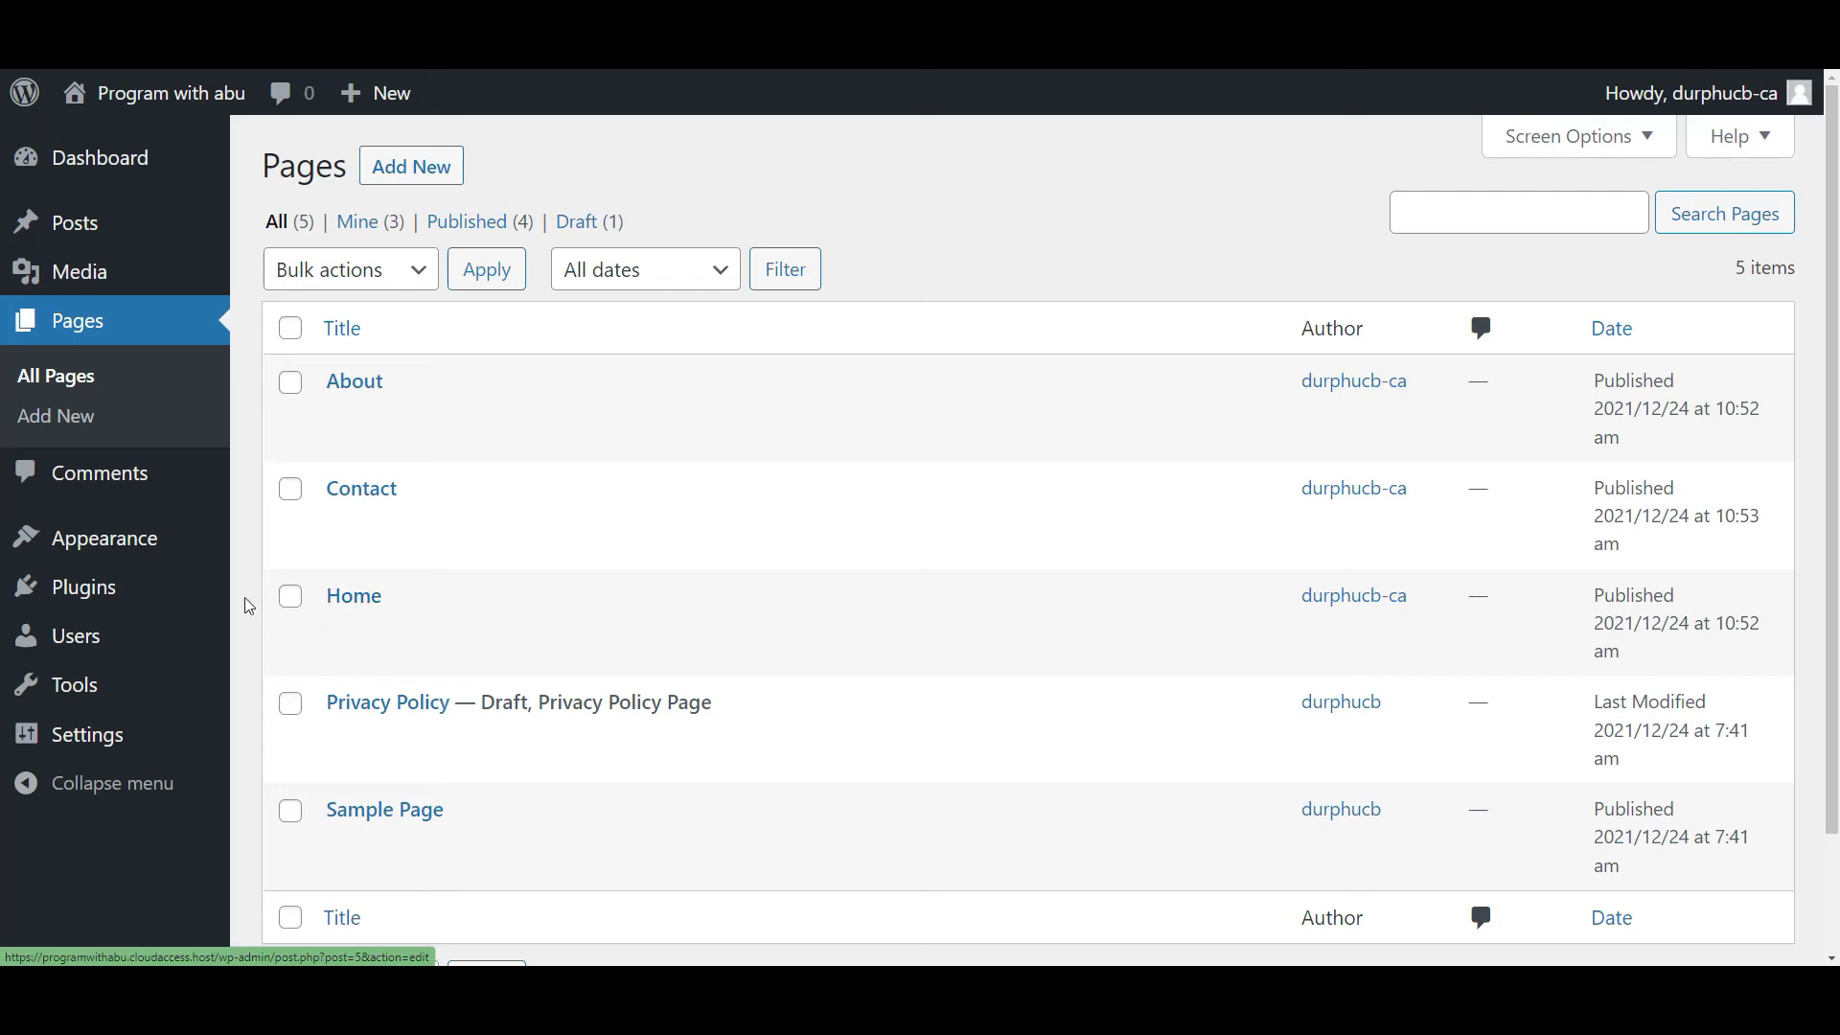
Review the installed plugins and open the page for adding new plugins.
mouse_move(119, 592)
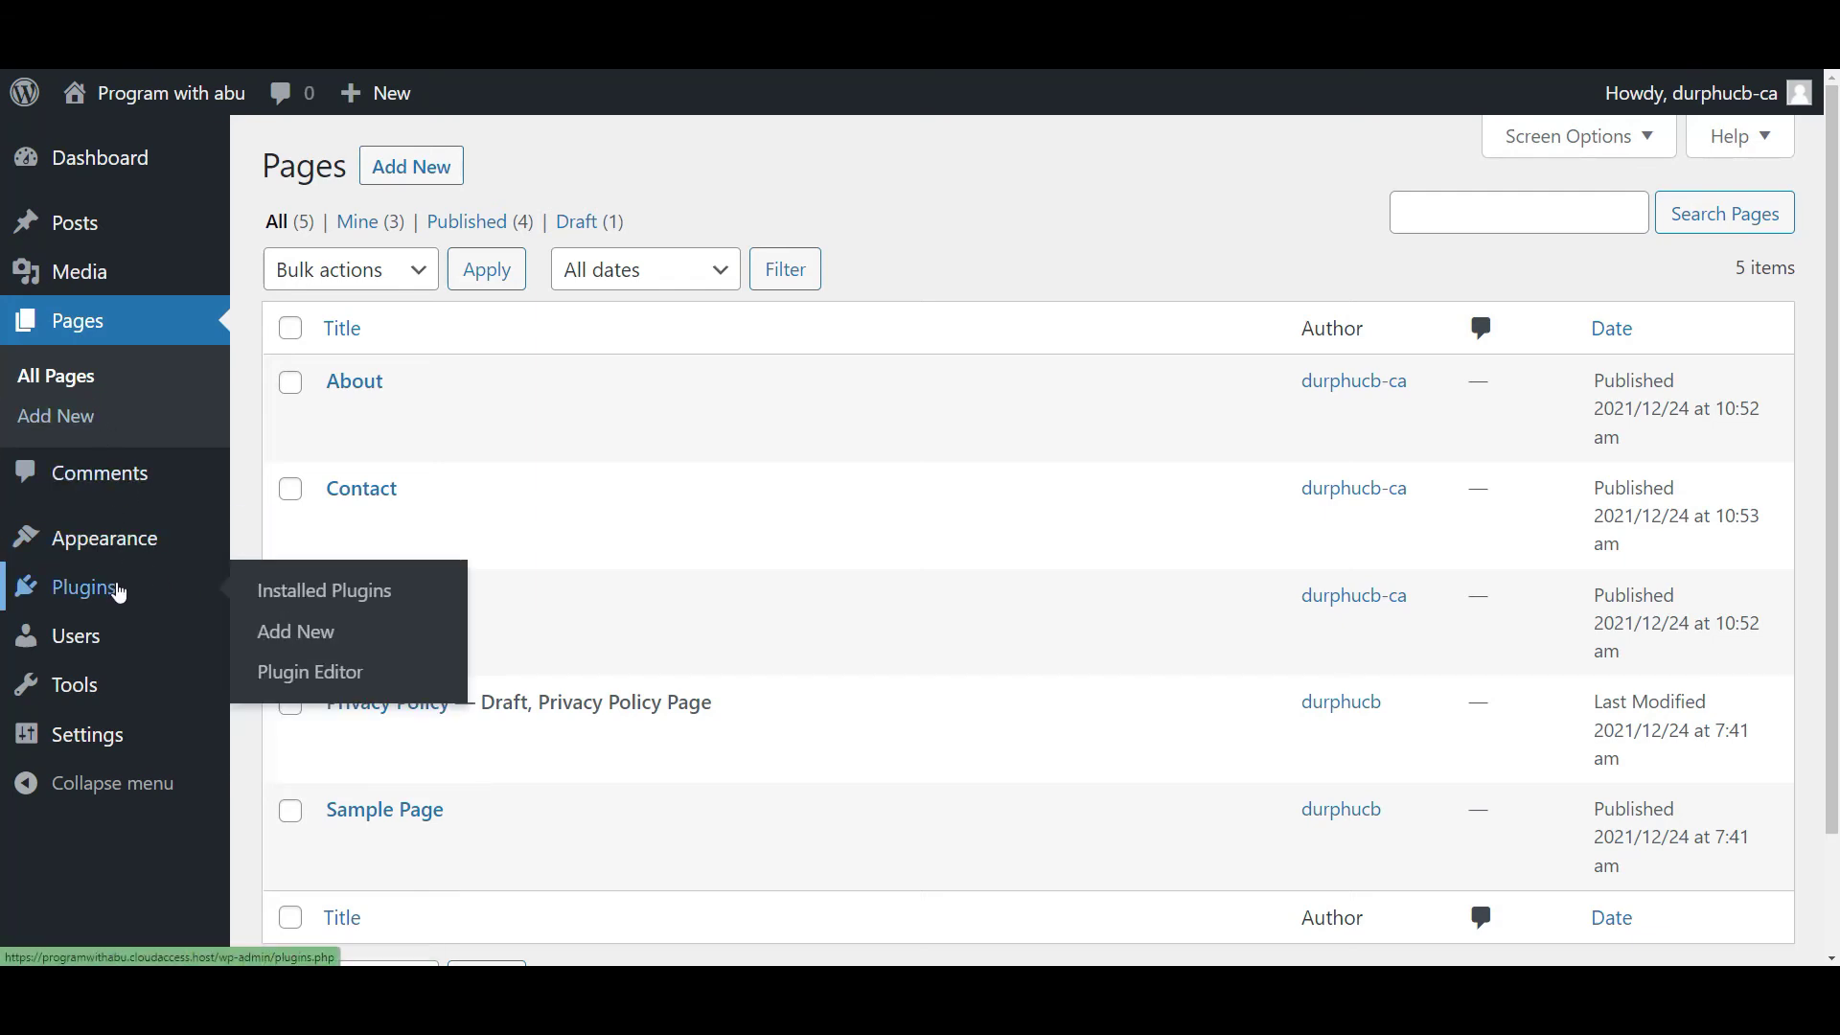
left_click(319, 596)
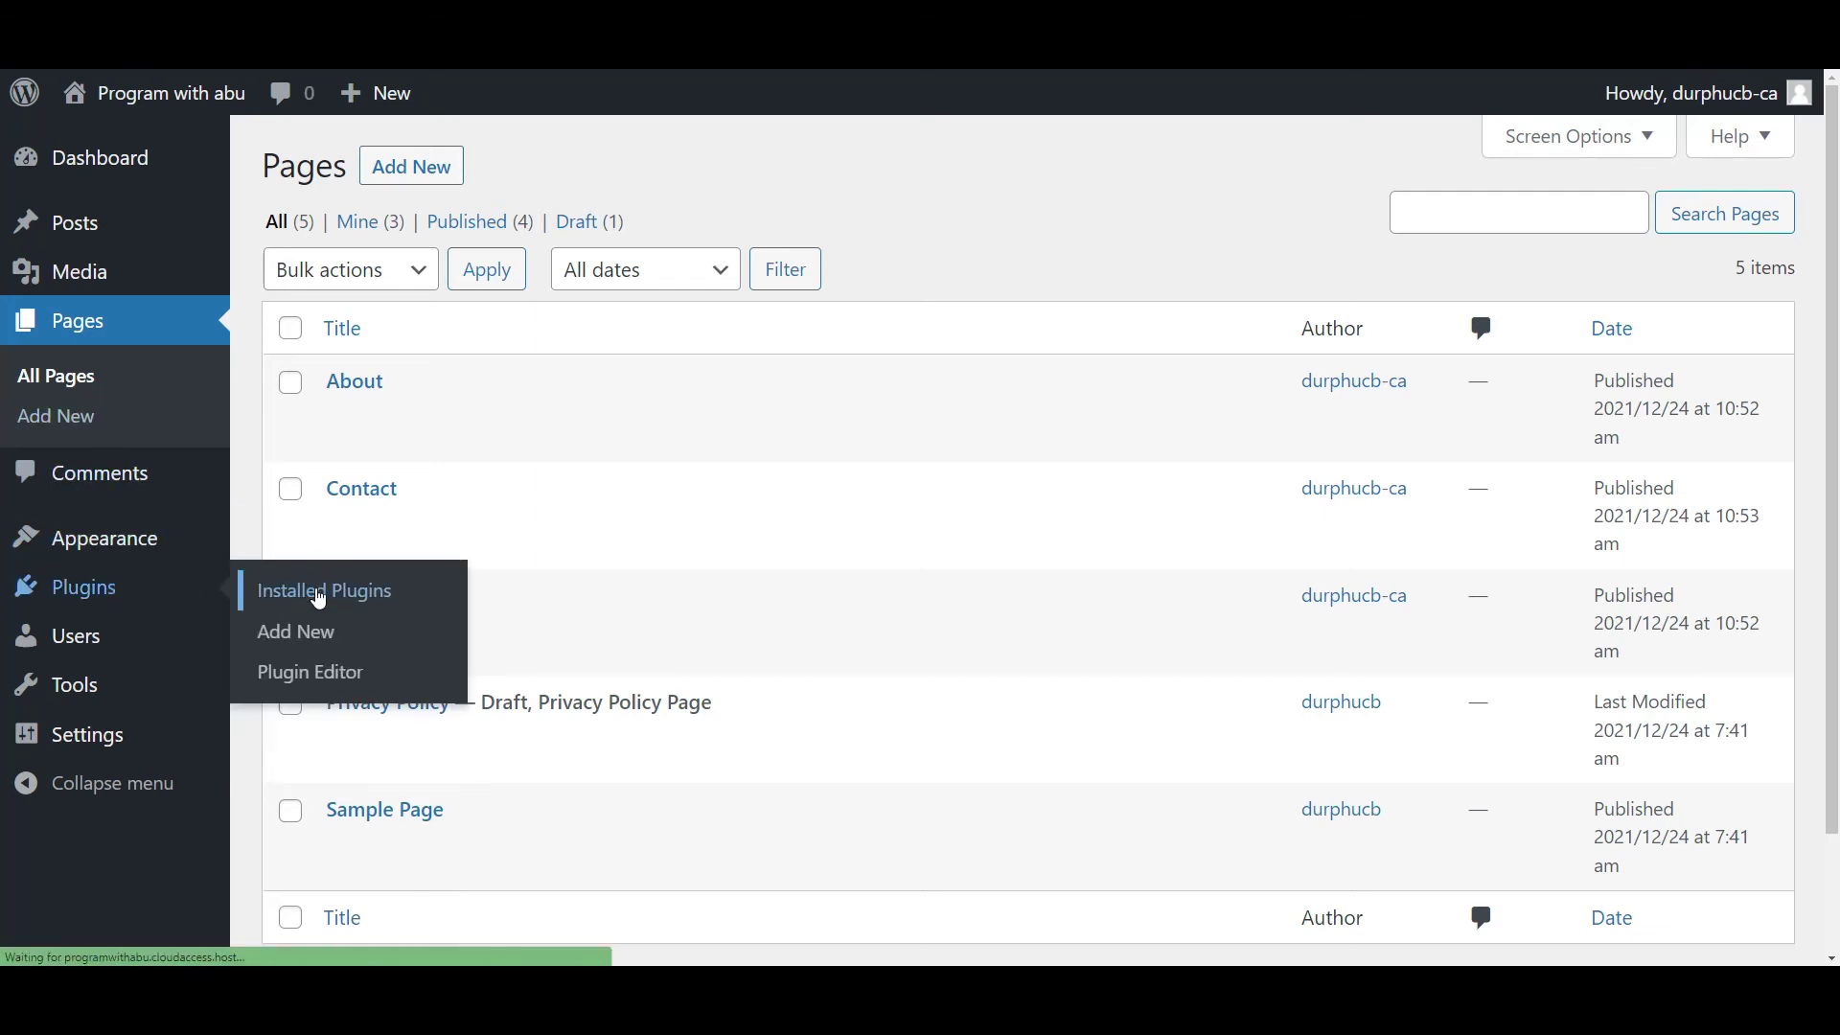
scroll(498, 583, "down", 2)
scroll(497, 583, "up", 2)
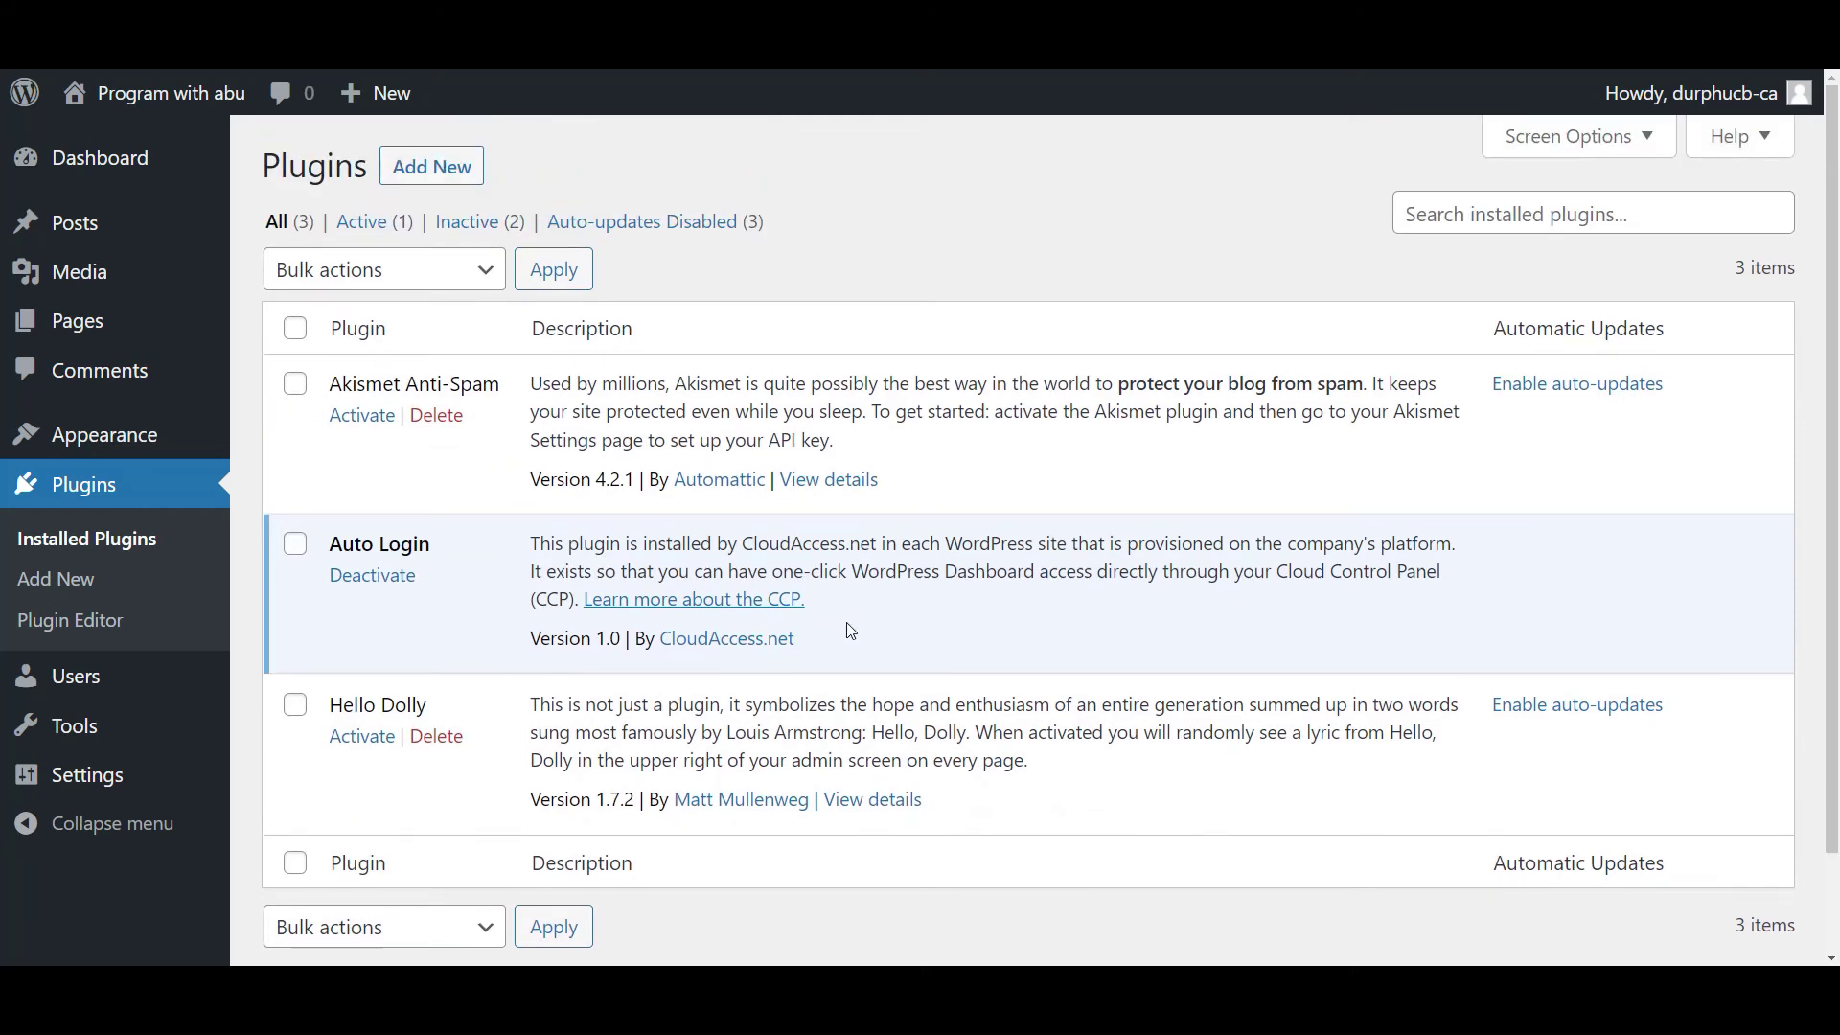
left_click(459, 180)
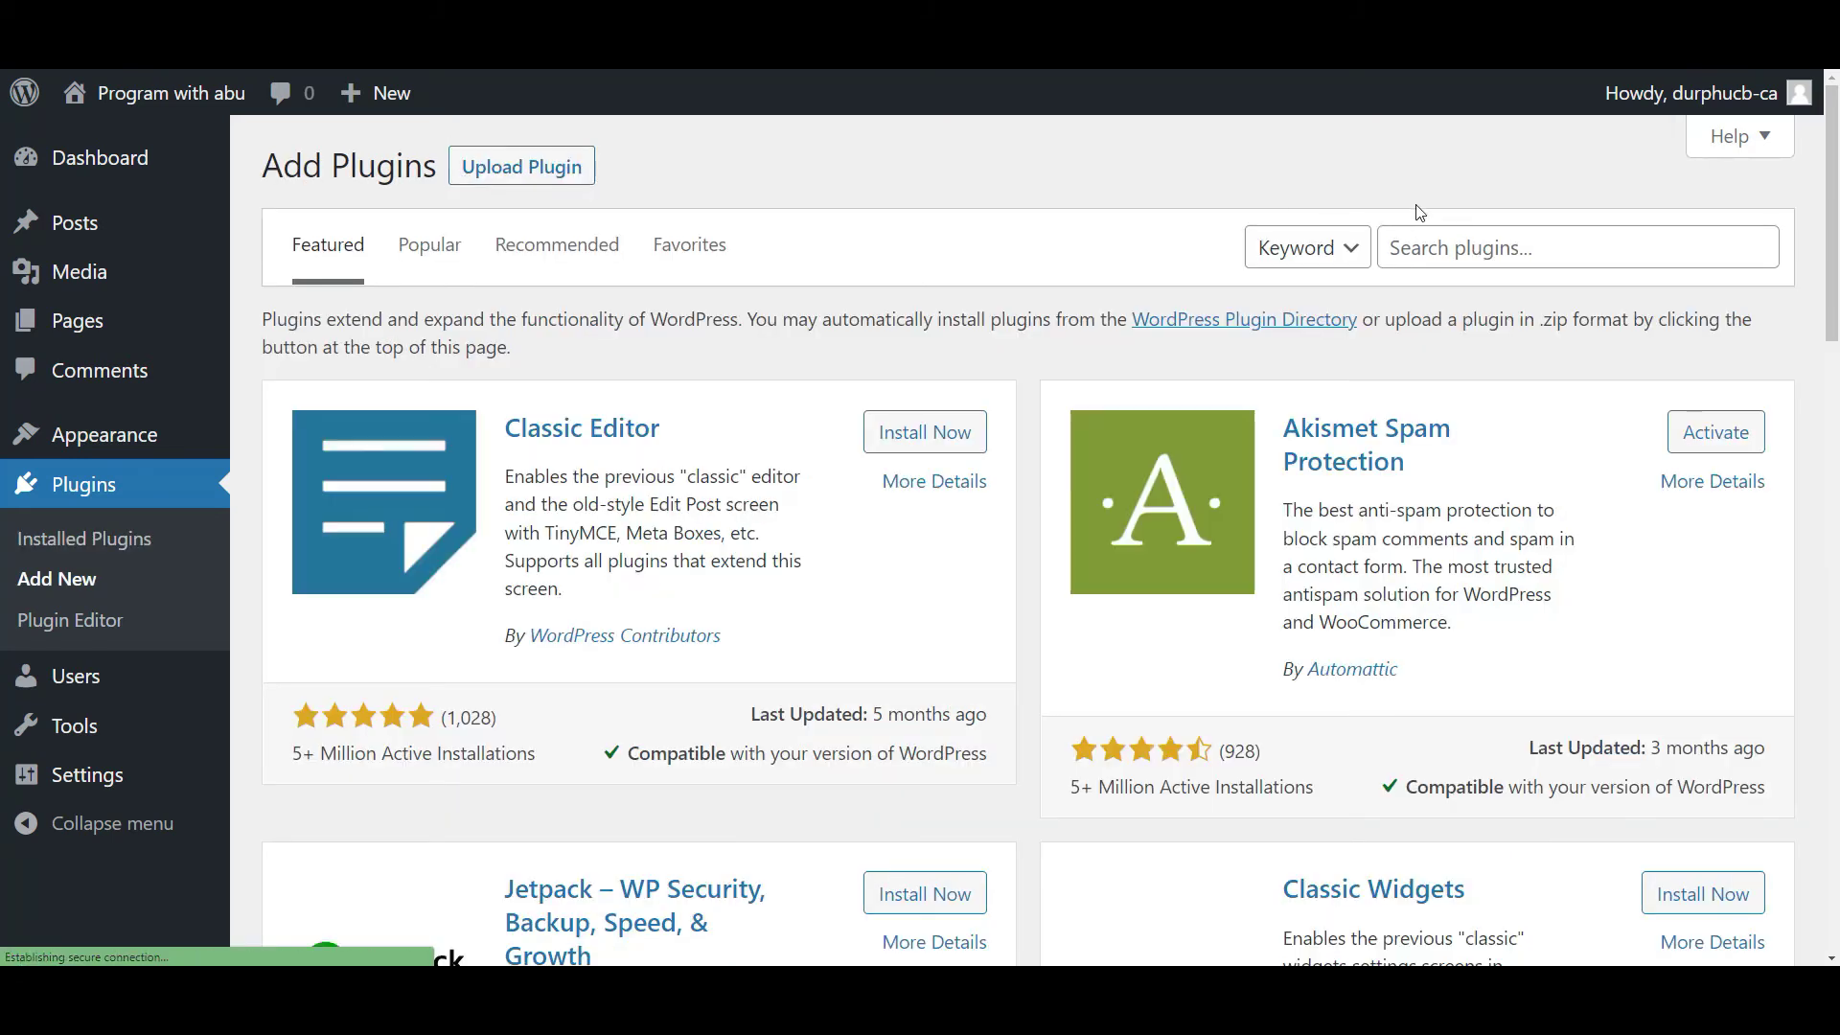
left_click(1418, 230)
left_click(1029, 399)
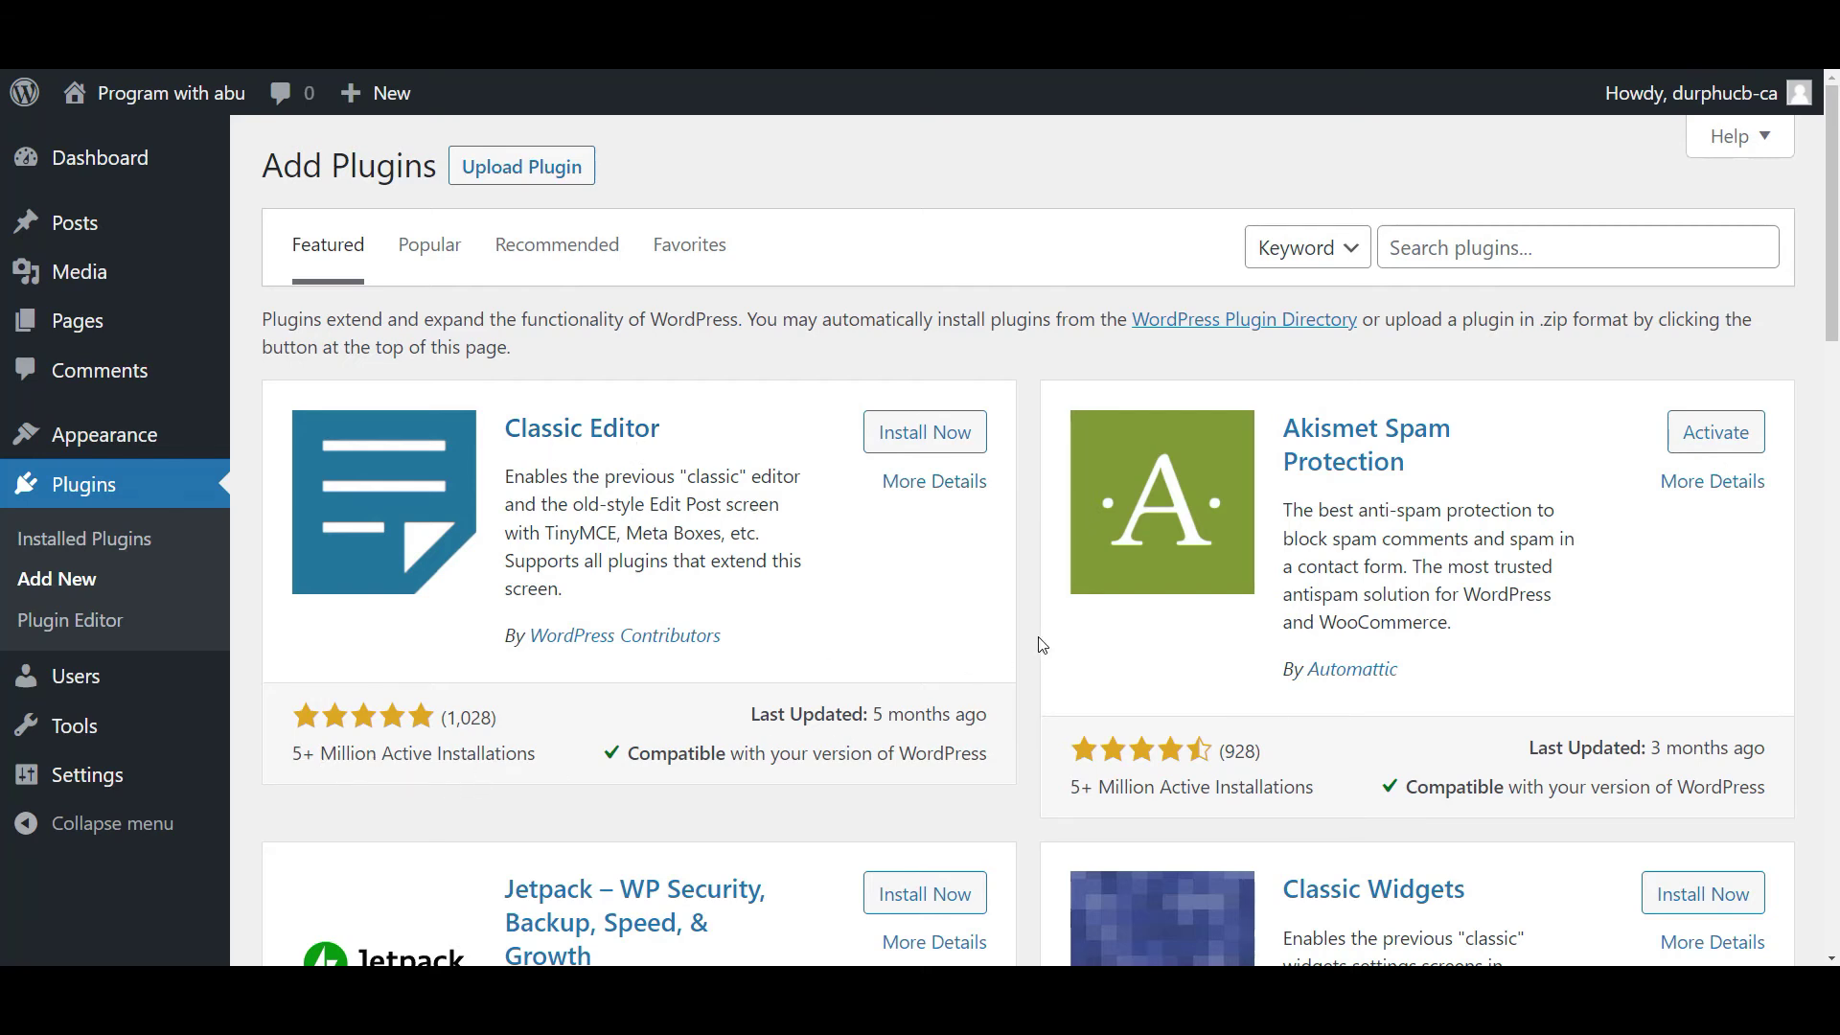
Look through the featured plugins and search the plugin directory for "elementor".
scroll(1041, 644, "down", 5)
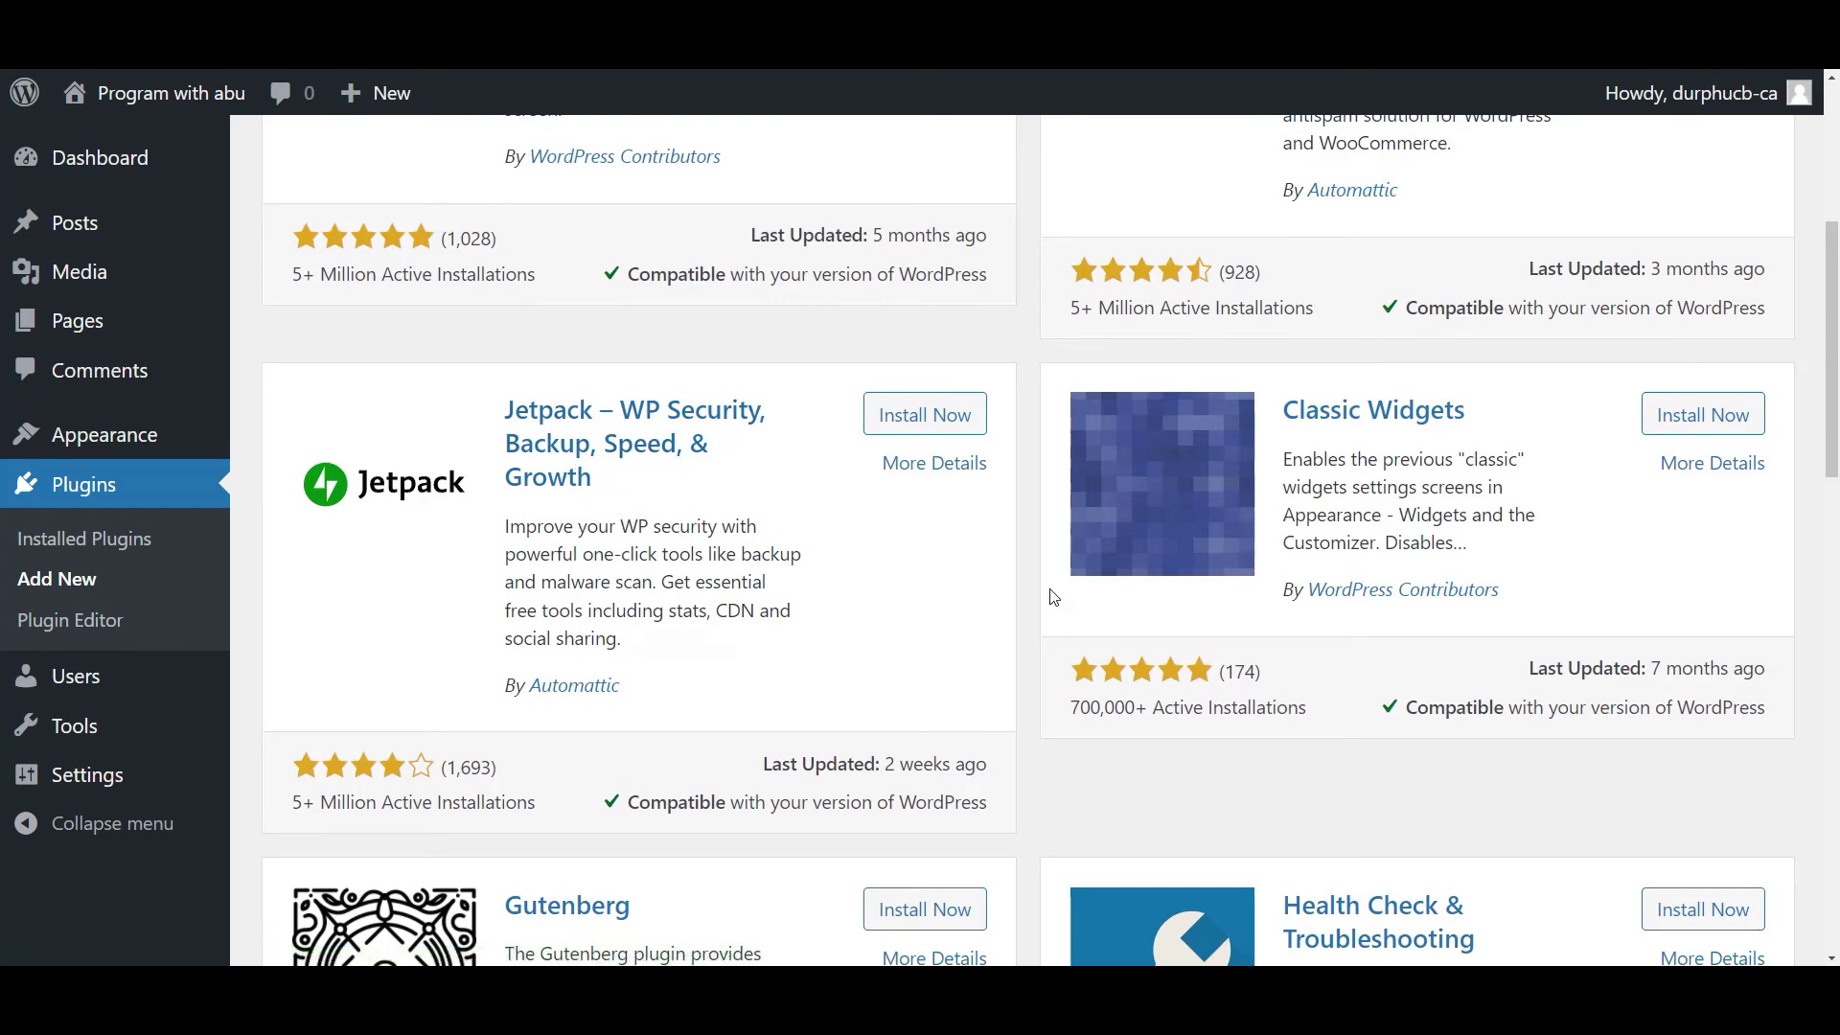
scroll(1026, 579, "down", 5)
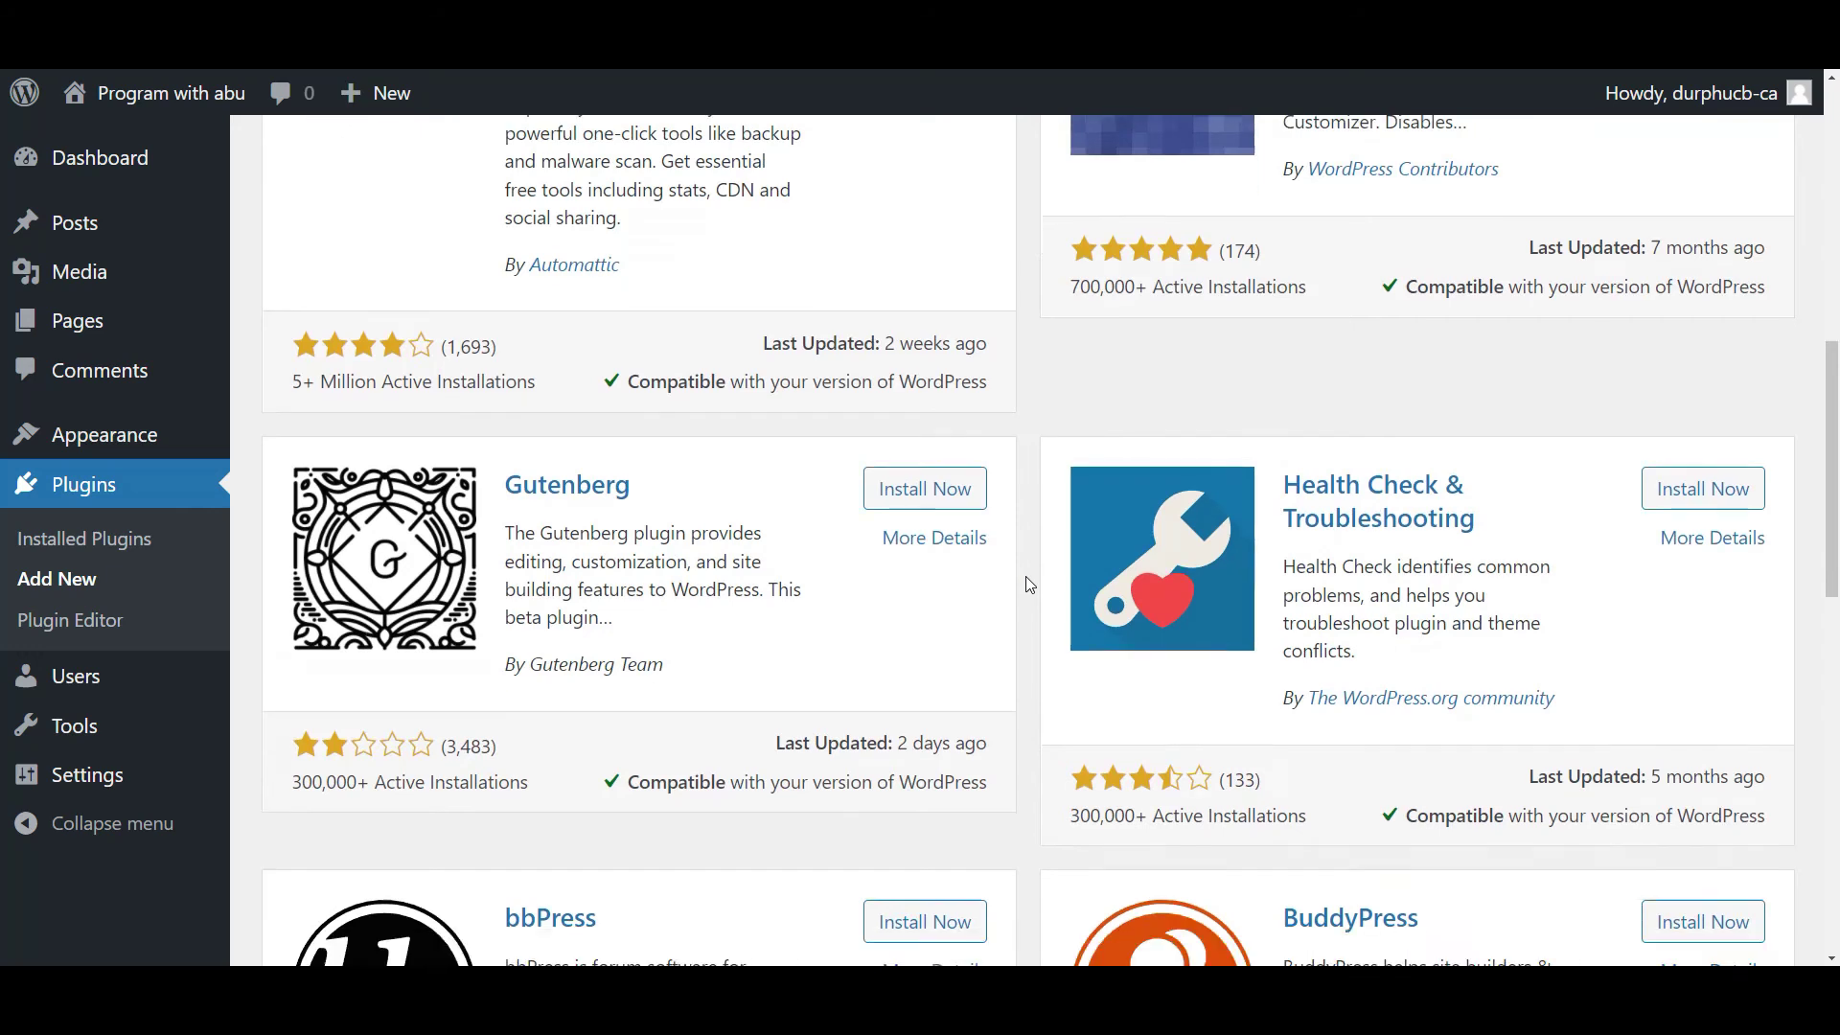
scroll(1027, 583, "down", 10)
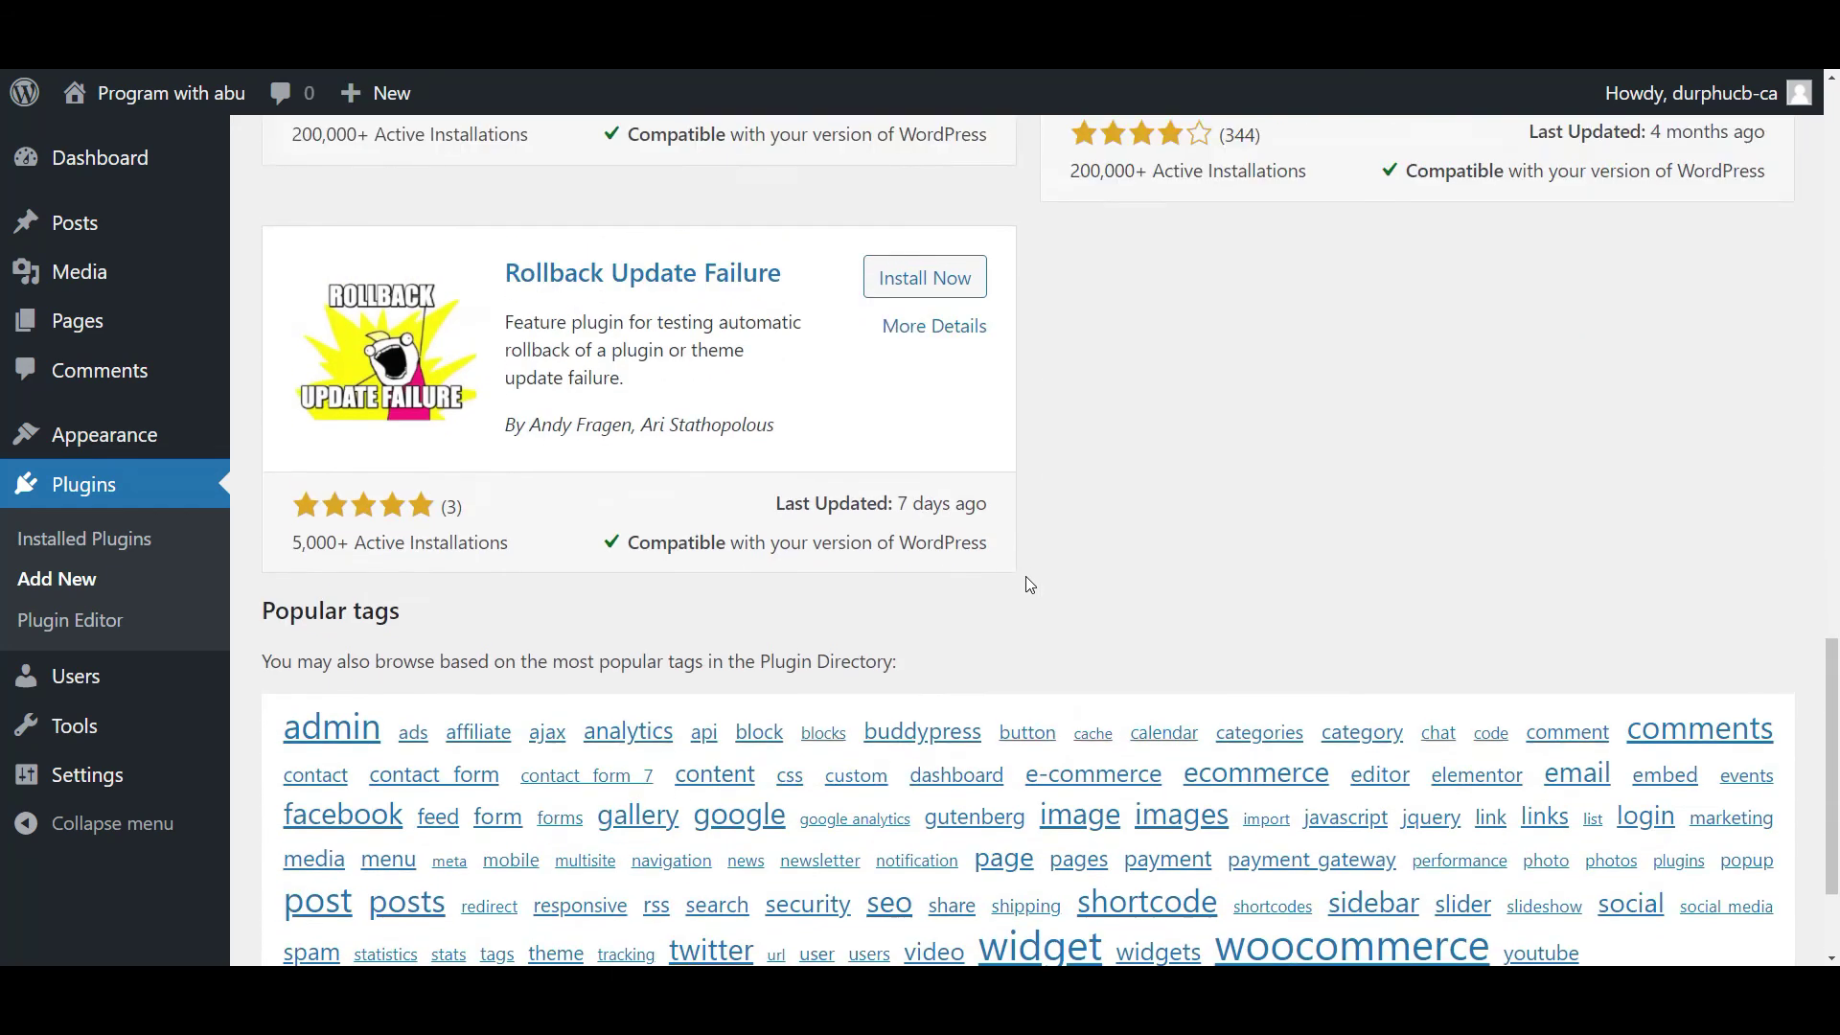
scroll(1027, 583, "up", 15)
left_click(1626, 246)
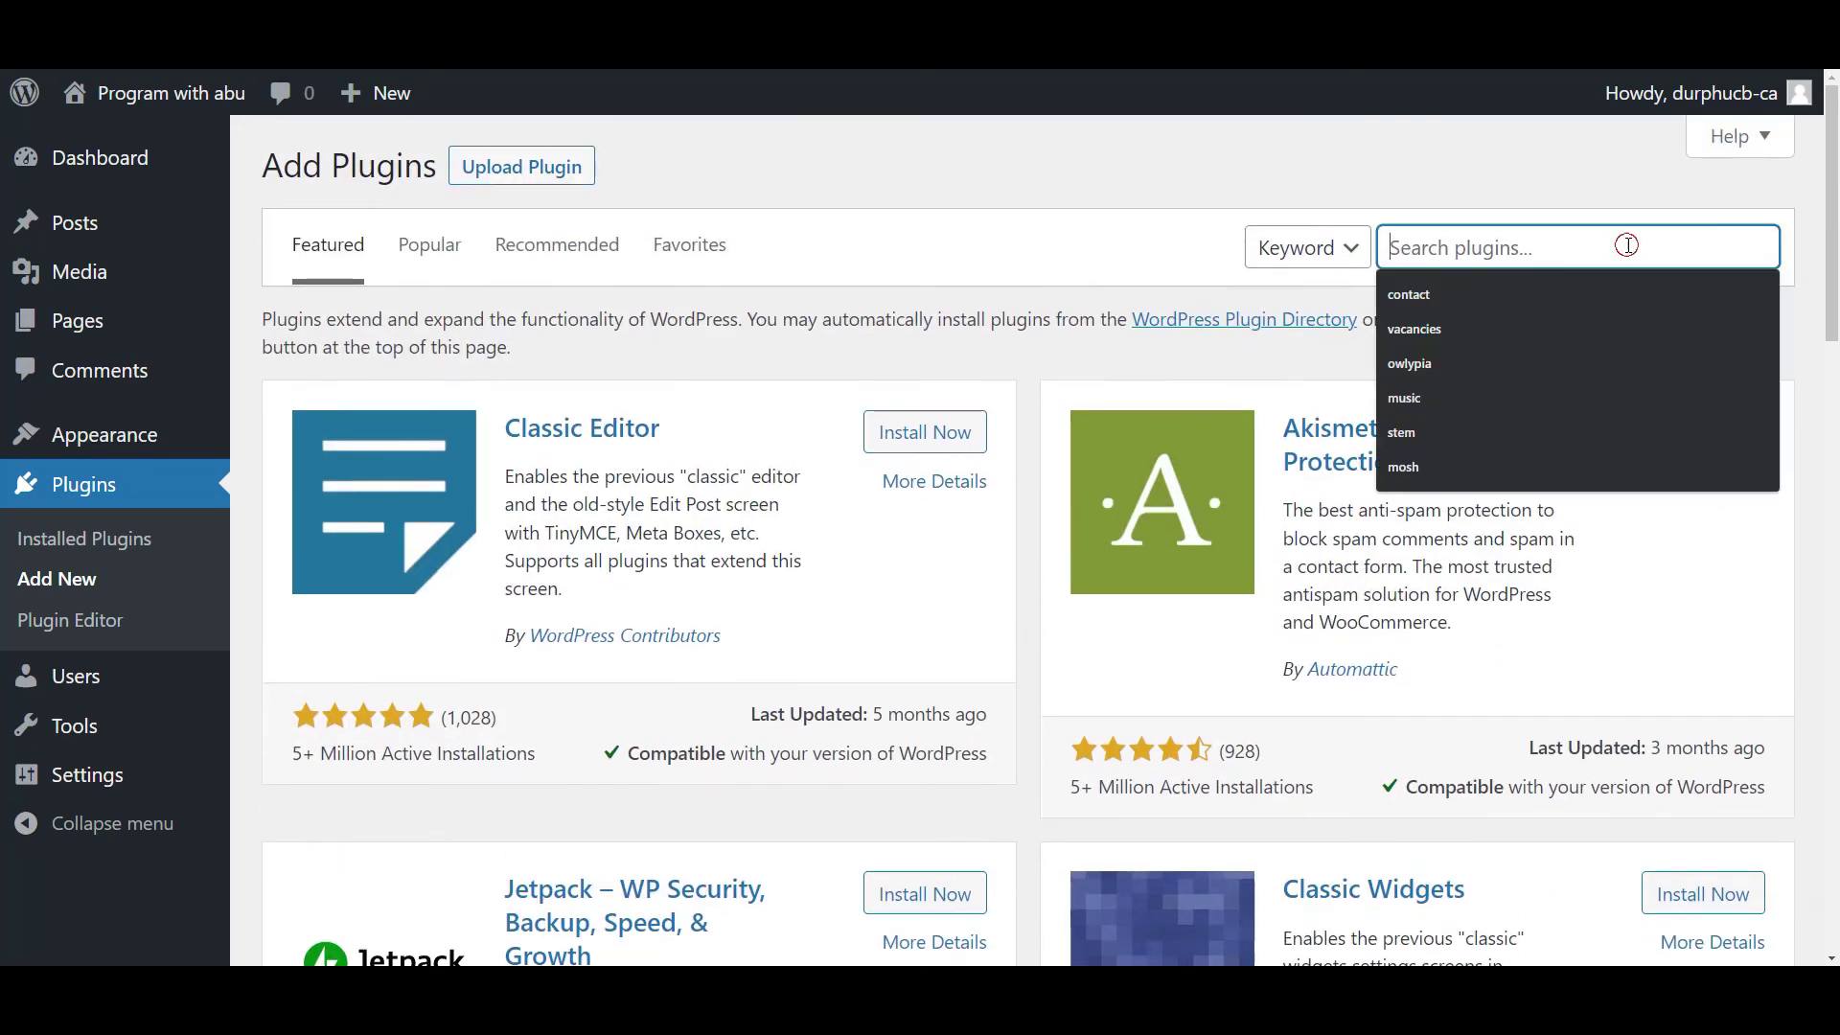
type("elementor")
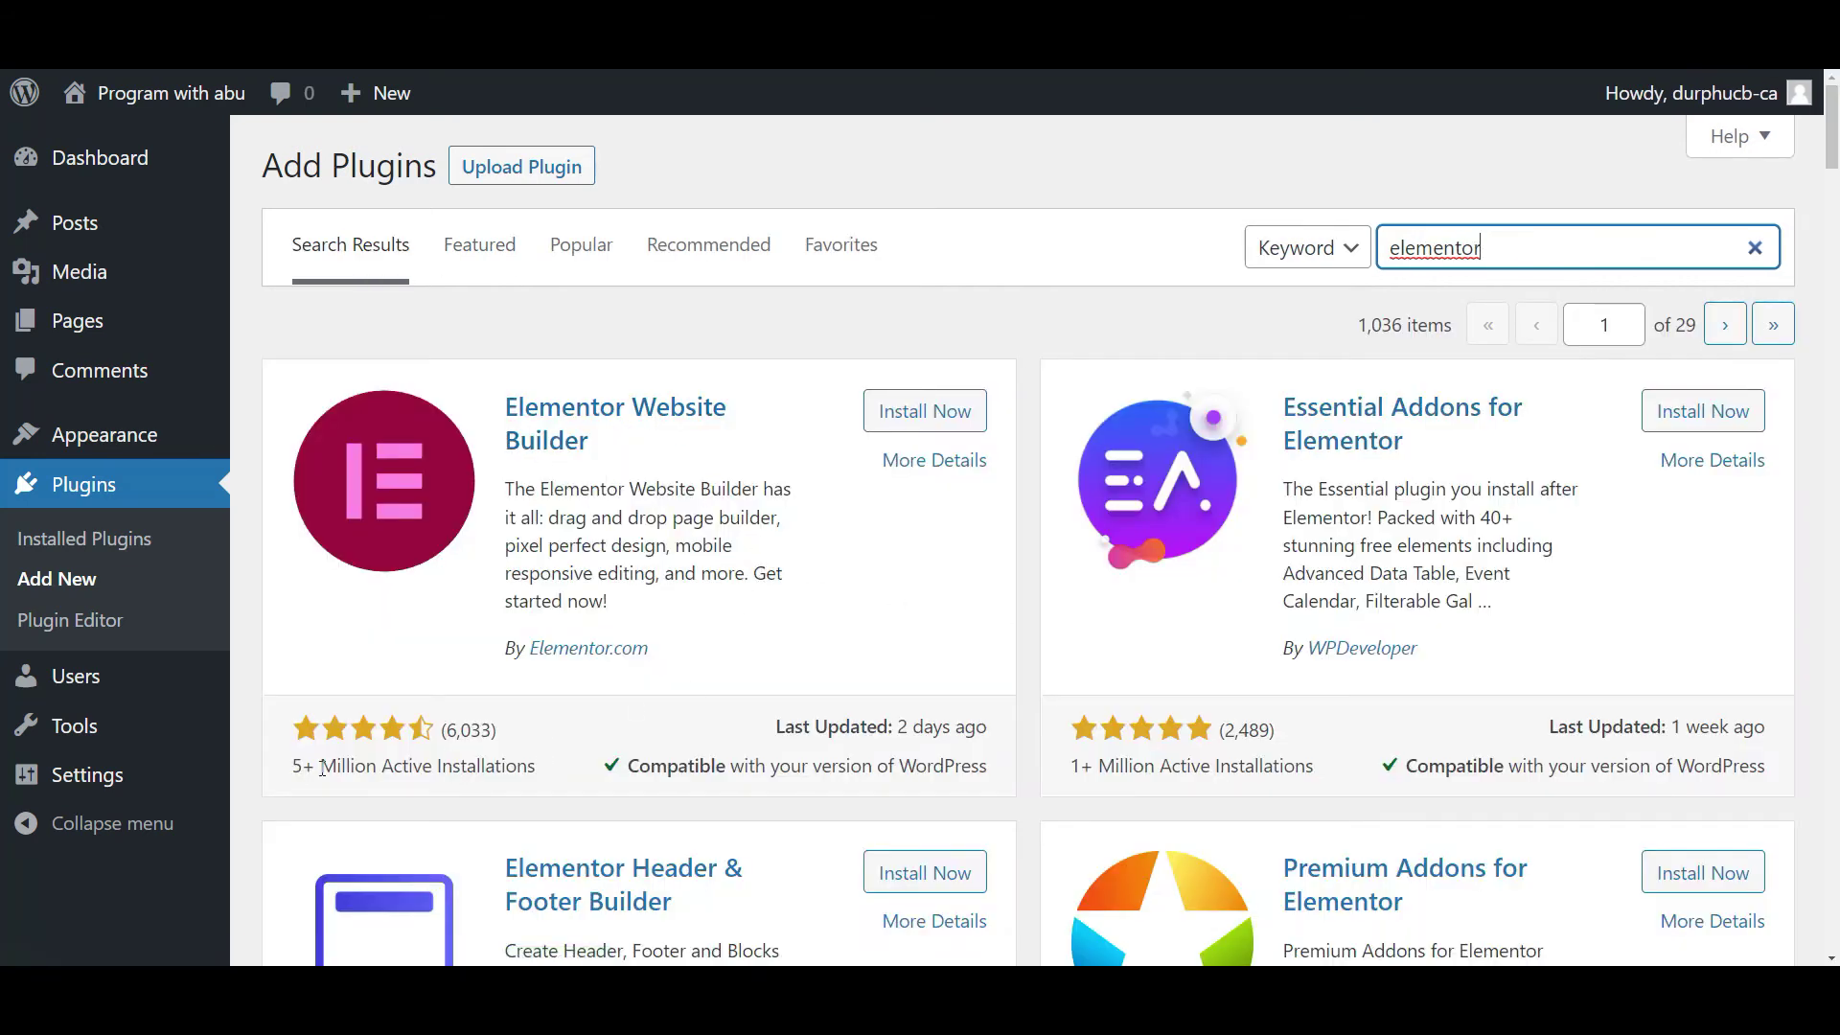
Check the search results, then install and activate the Elementor Website Builder plugin.
left_click_drag(297, 765, 546, 776)
left_click(527, 772)
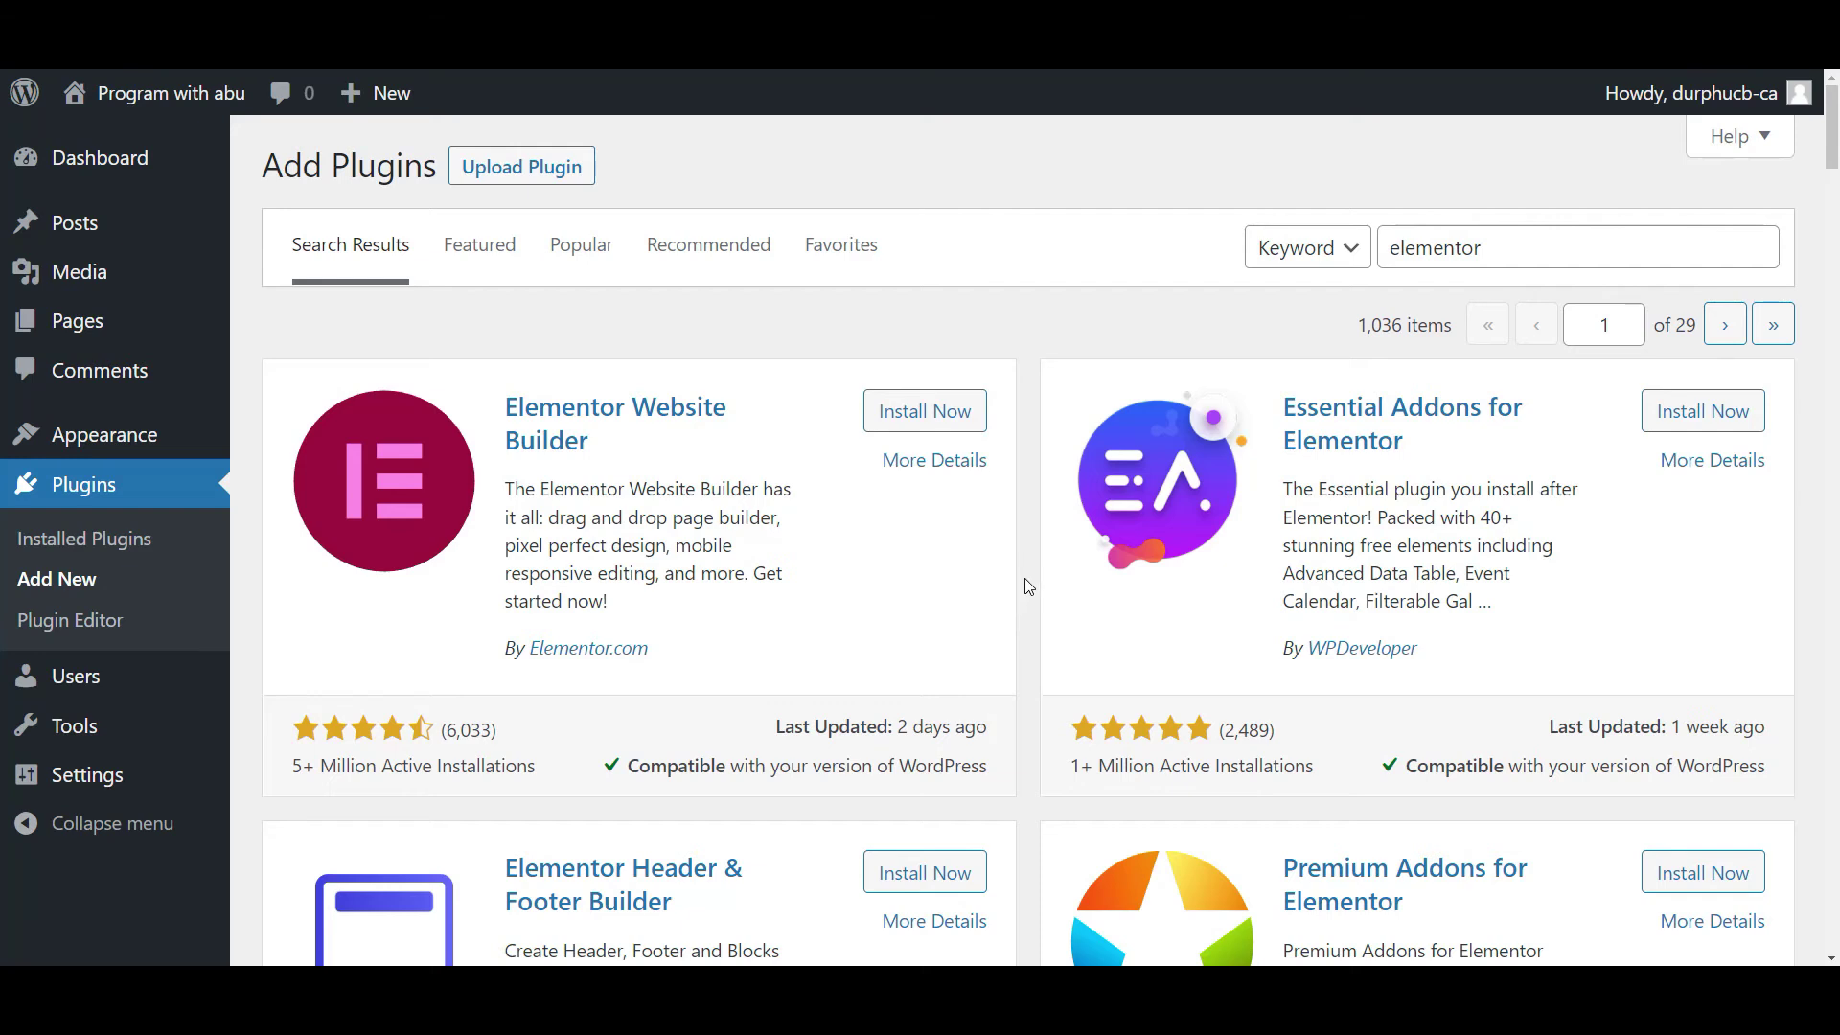
scroll(1025, 579, "down", 5)
scroll(1026, 584, "down", 3)
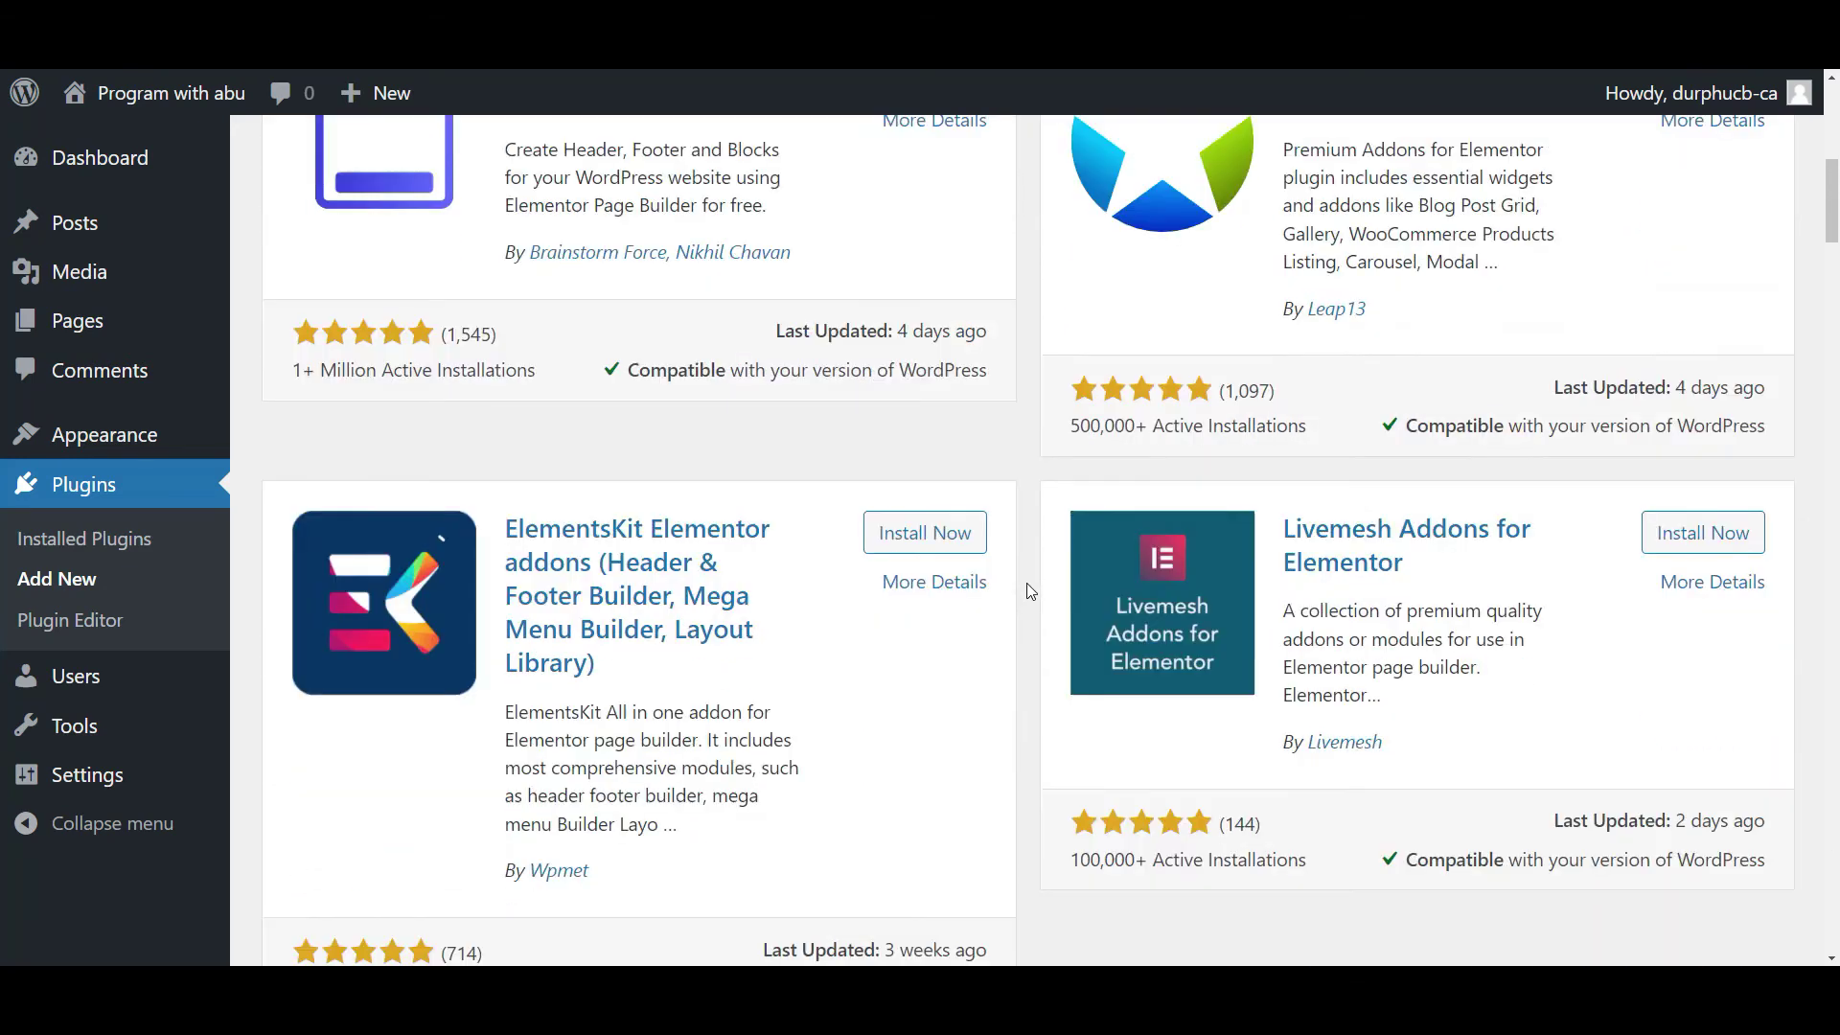
scroll(1027, 585, "up", 8)
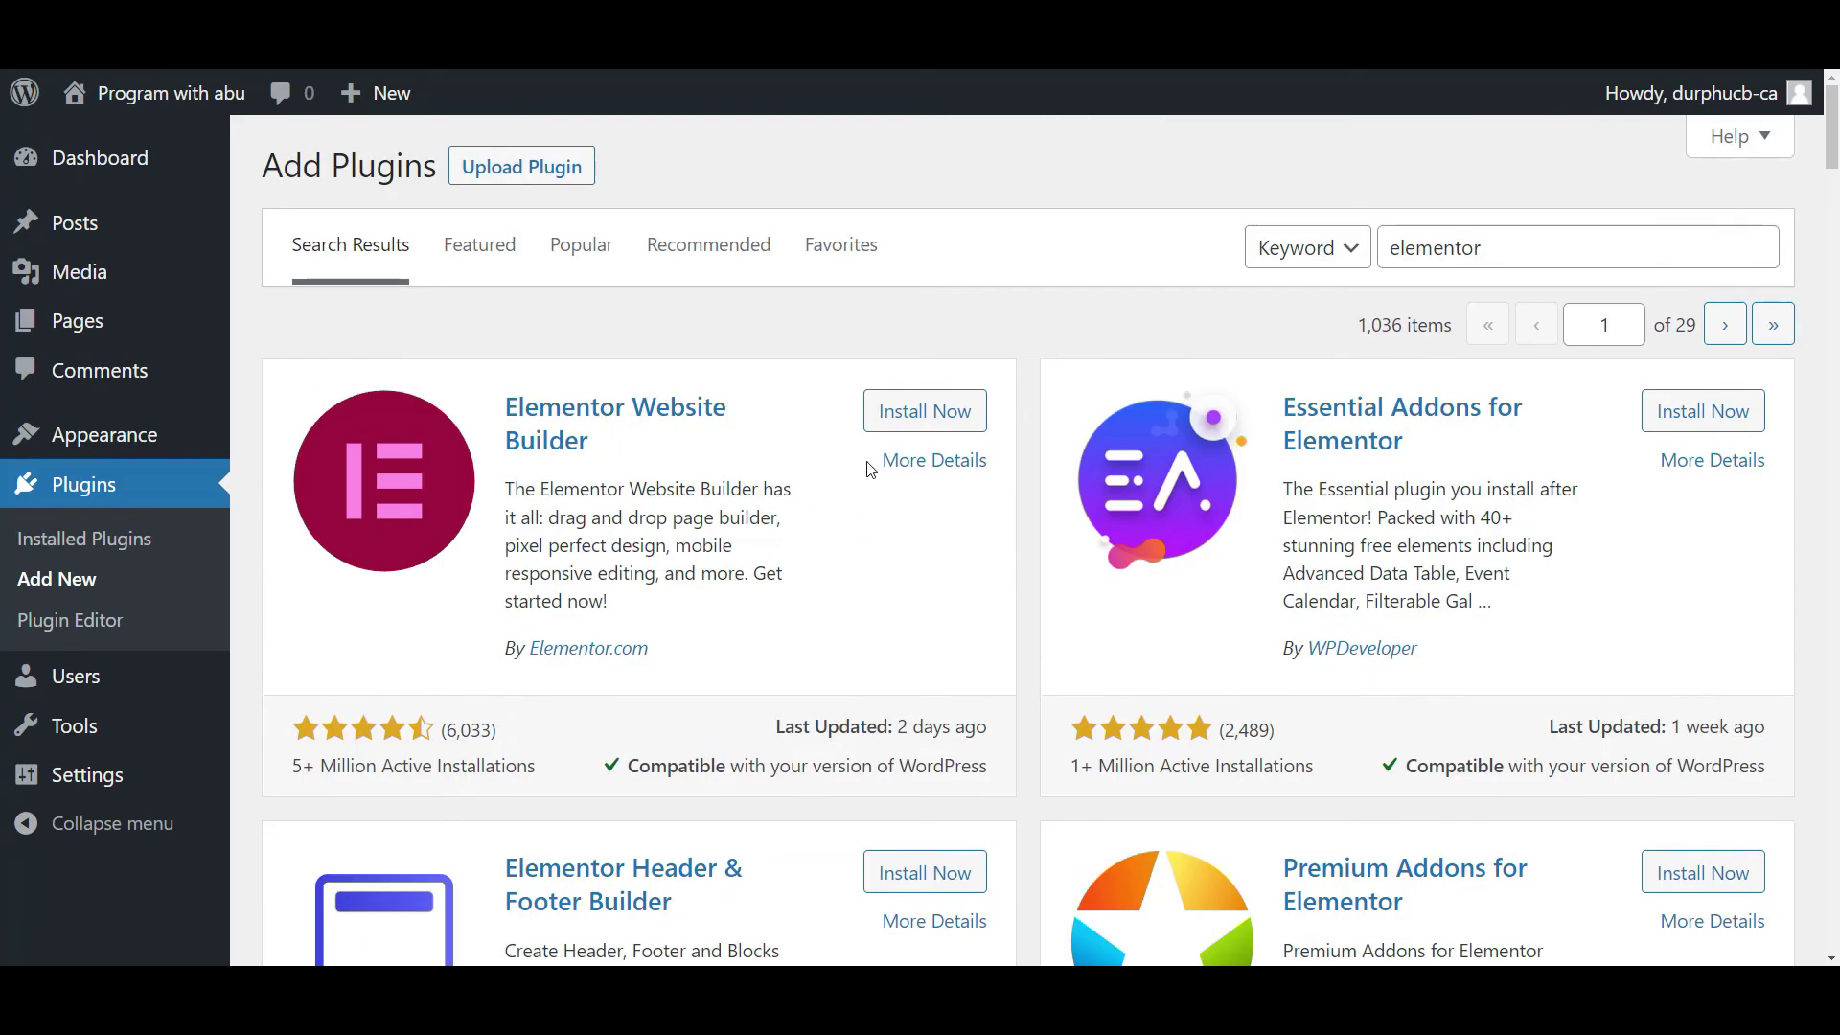
left_click(947, 412)
left_click(939, 414)
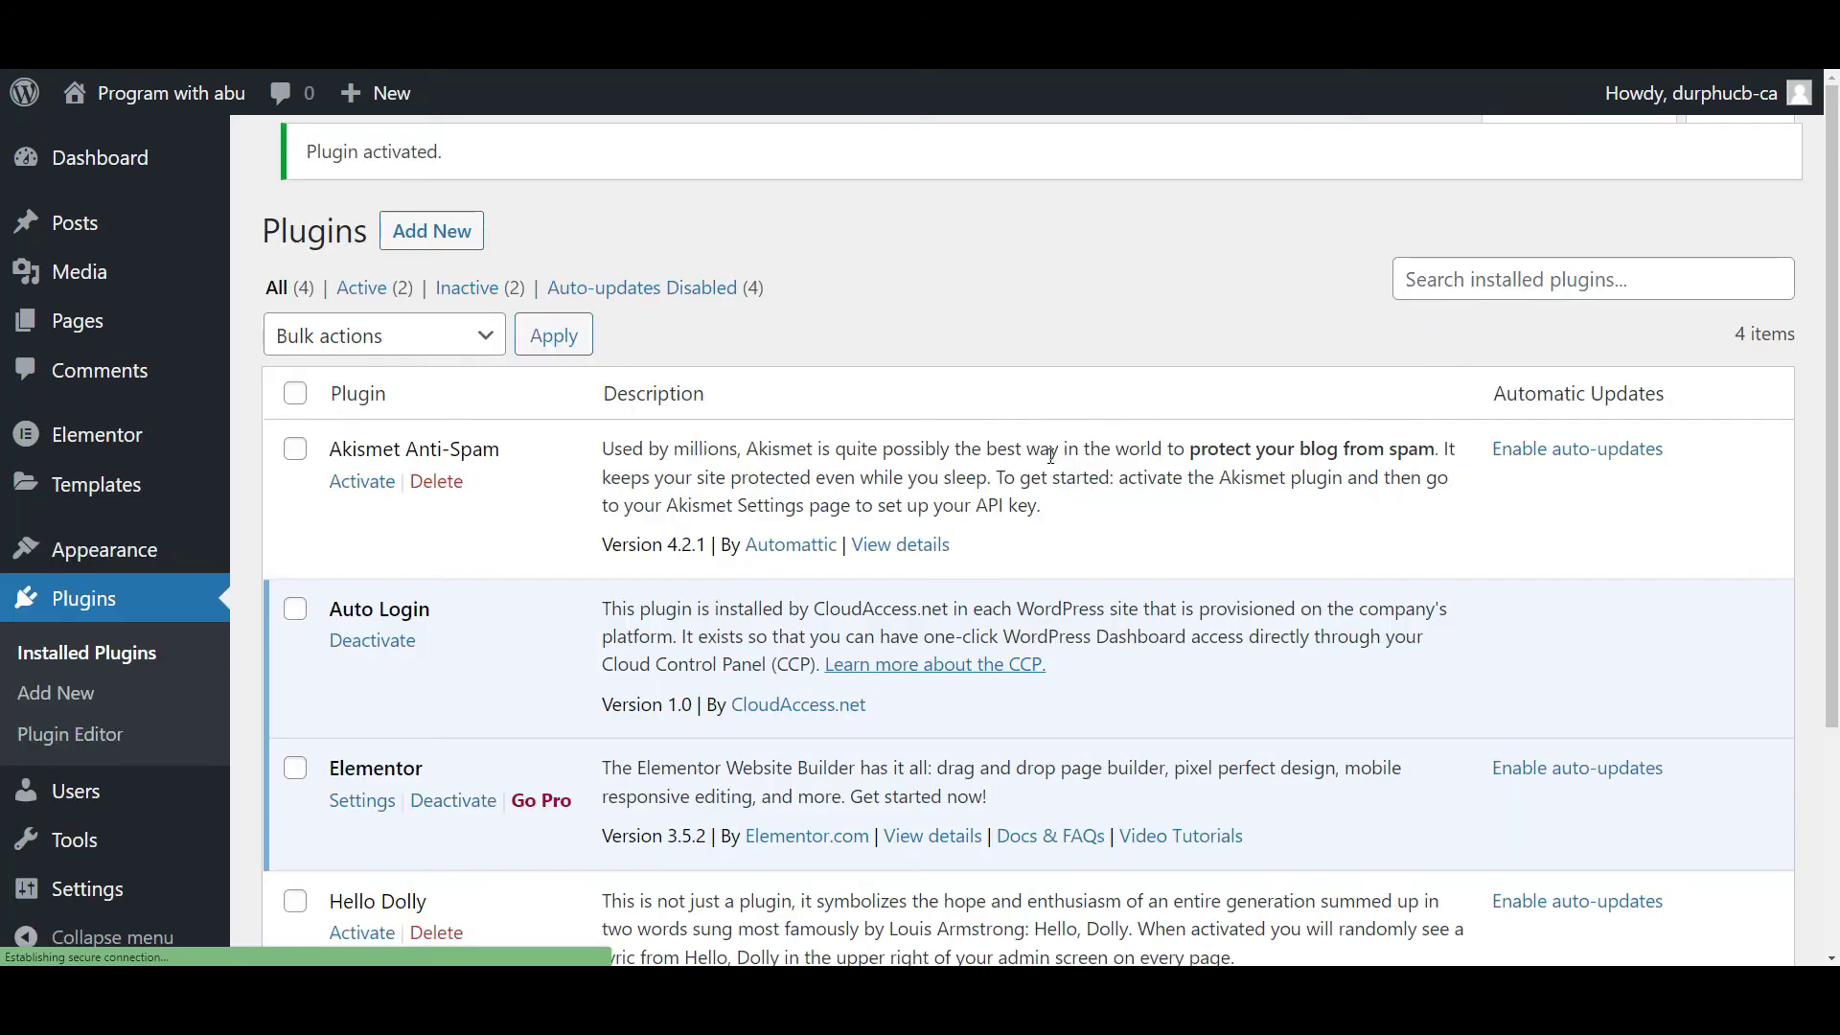
Open the Home page from the list of all pages and switch it to editing with Elementor.
mouse_move(96, 439)
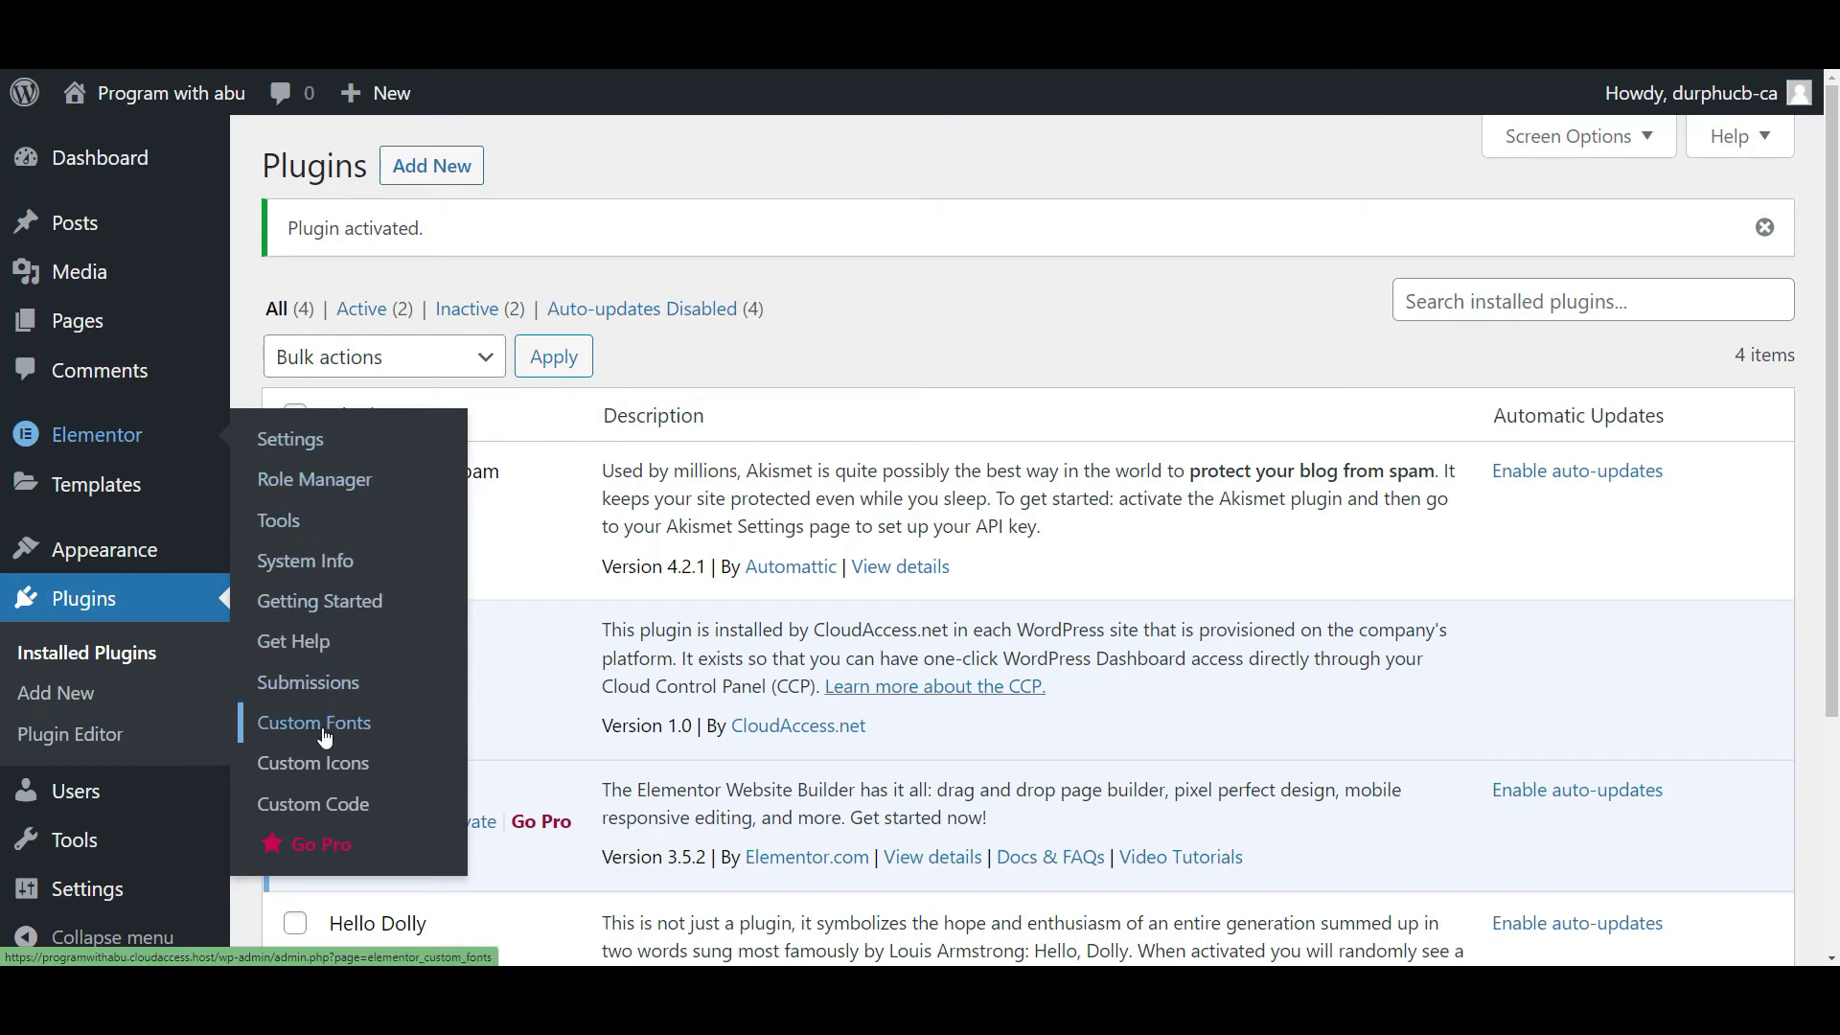
mouse_move(134, 489)
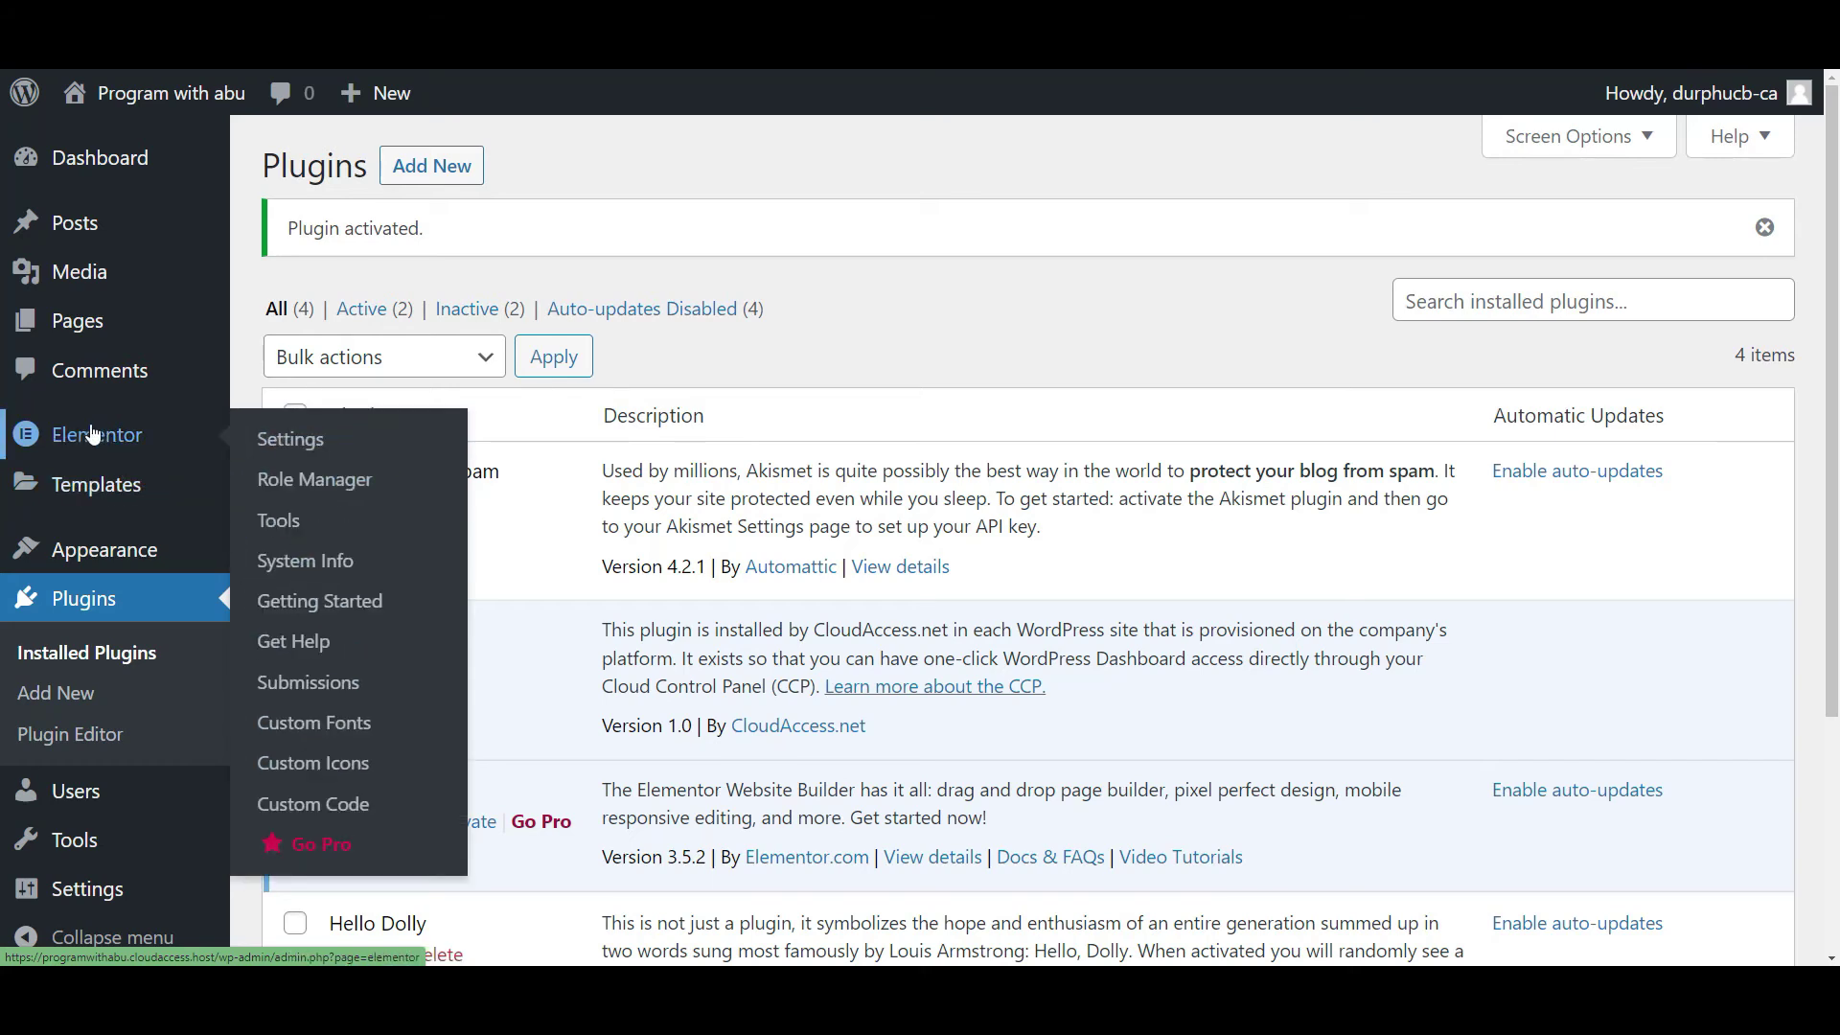
mouse_move(80, 331)
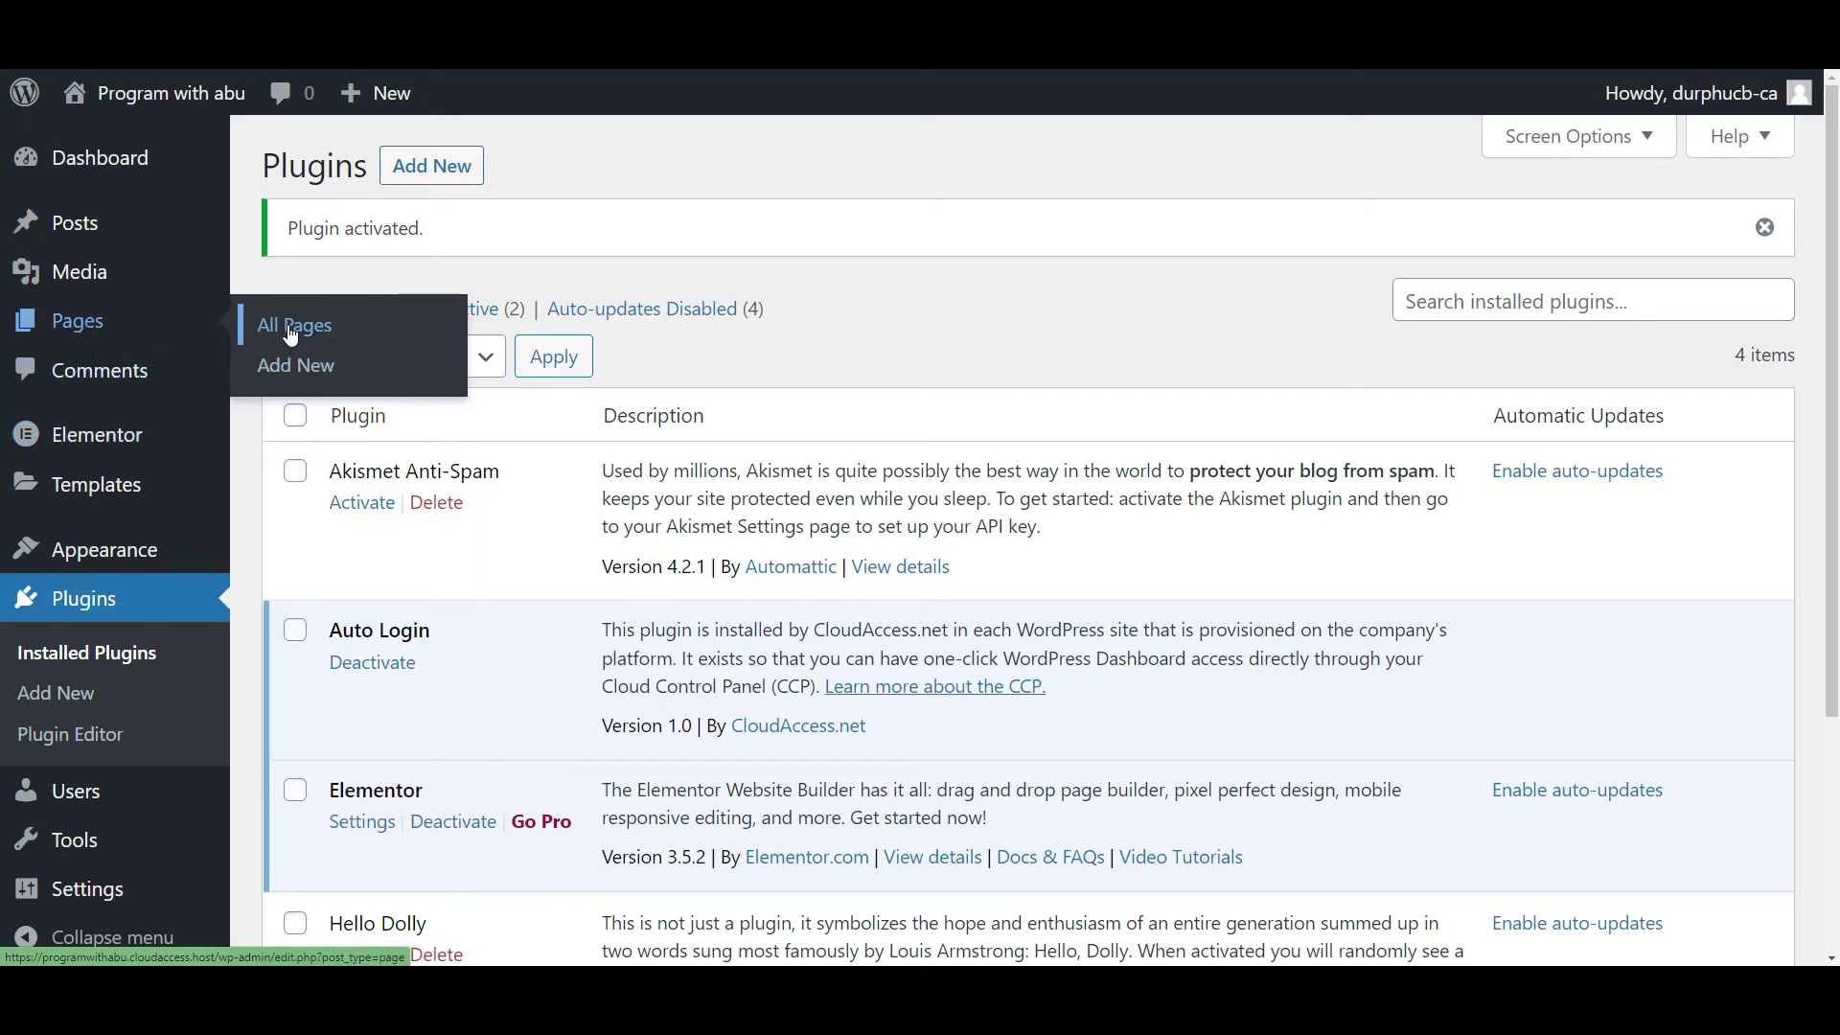
left_click(291, 330)
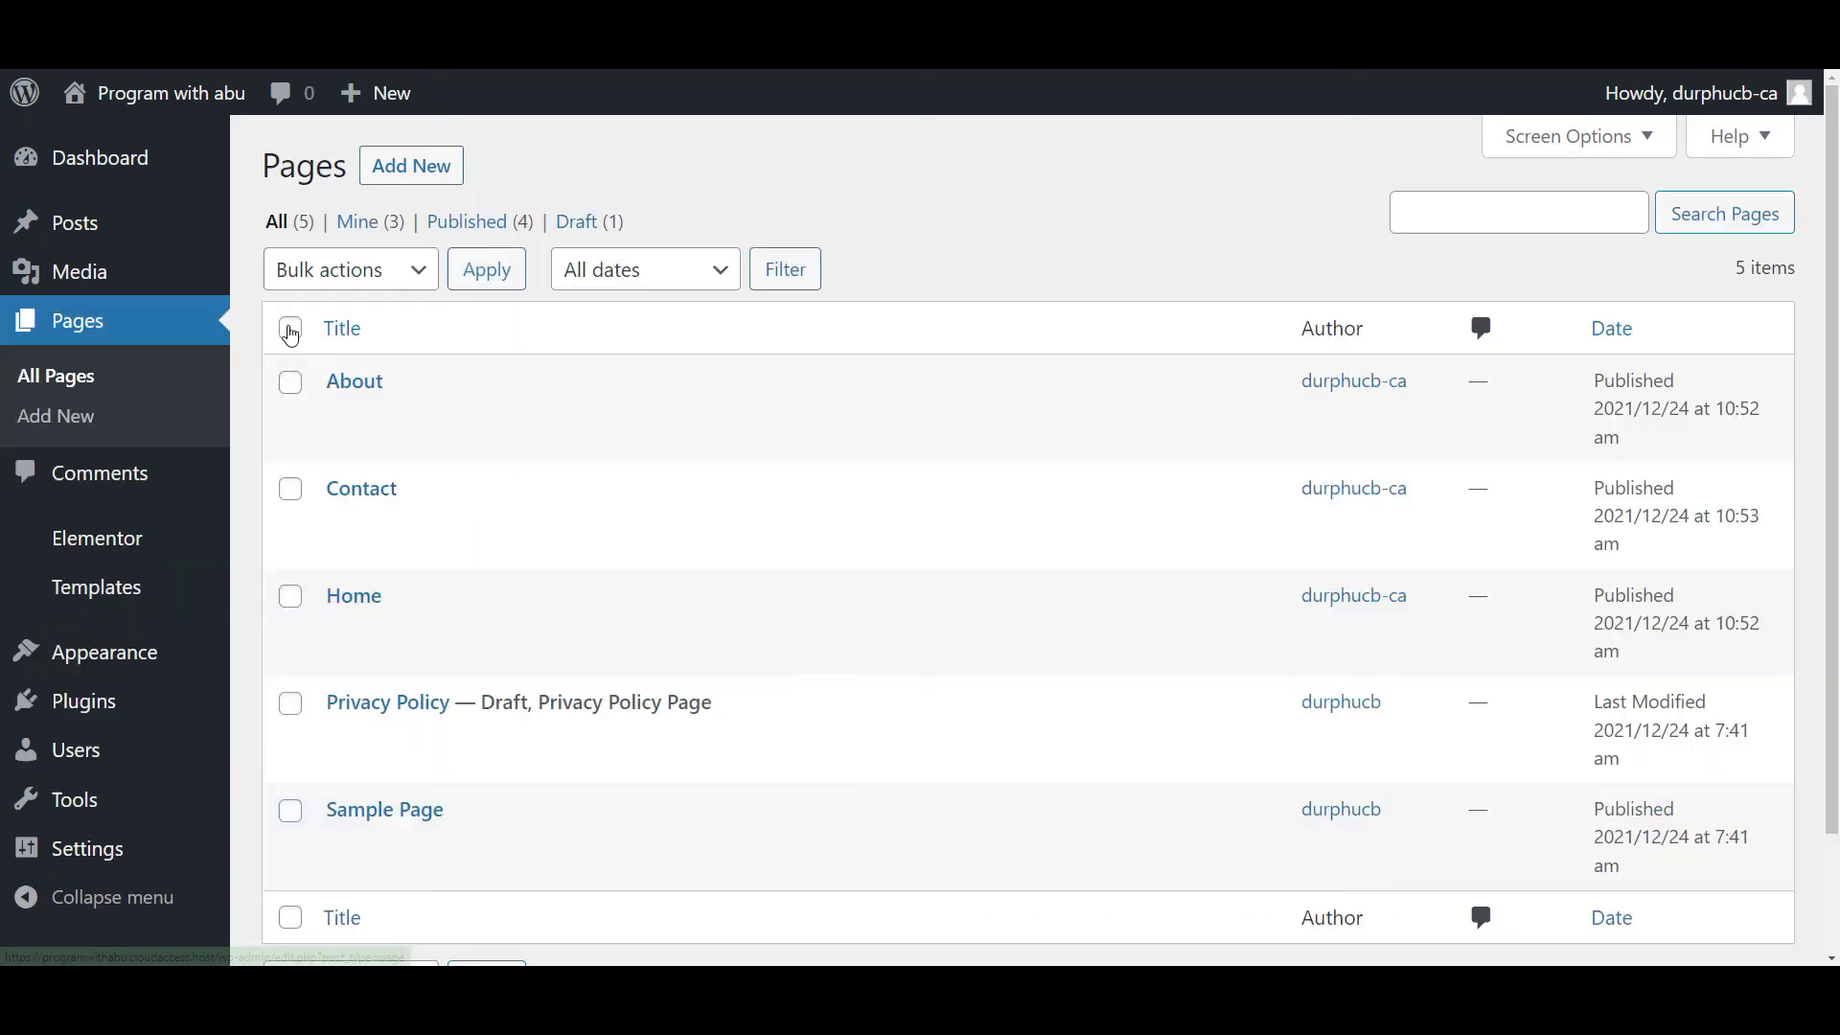
left_click(341, 632)
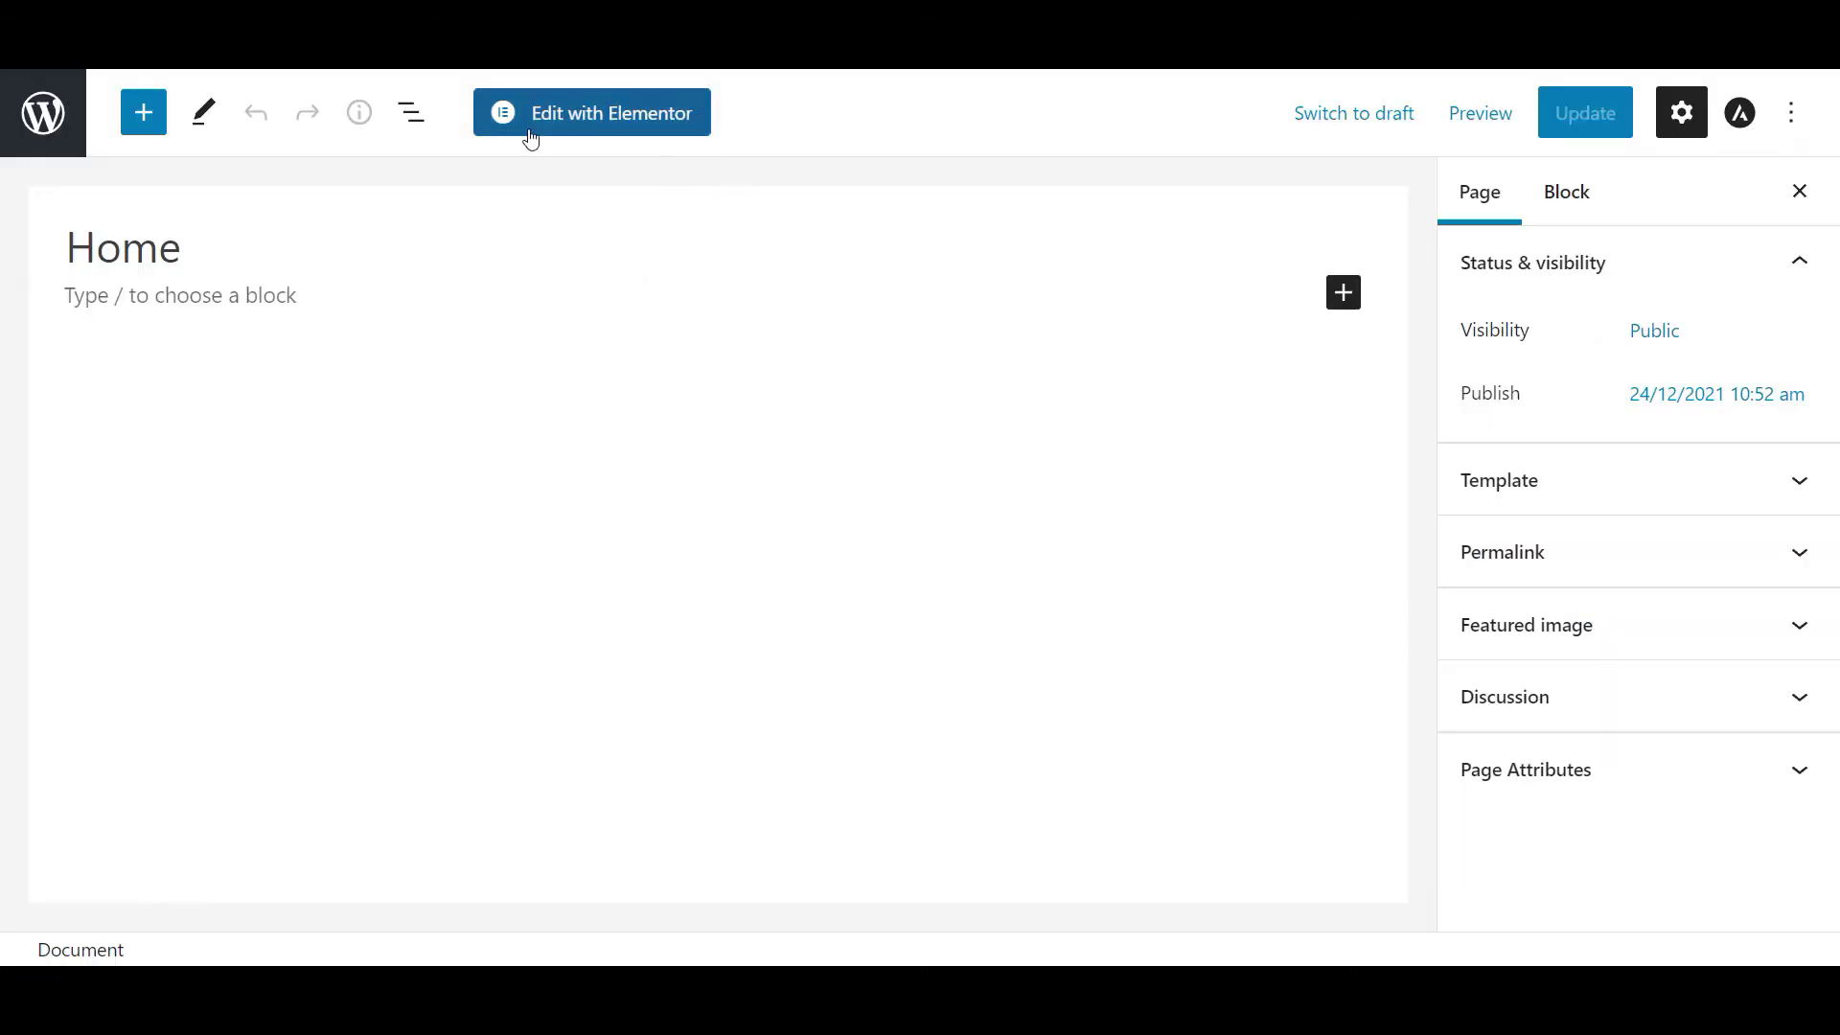
left_click(594, 122)
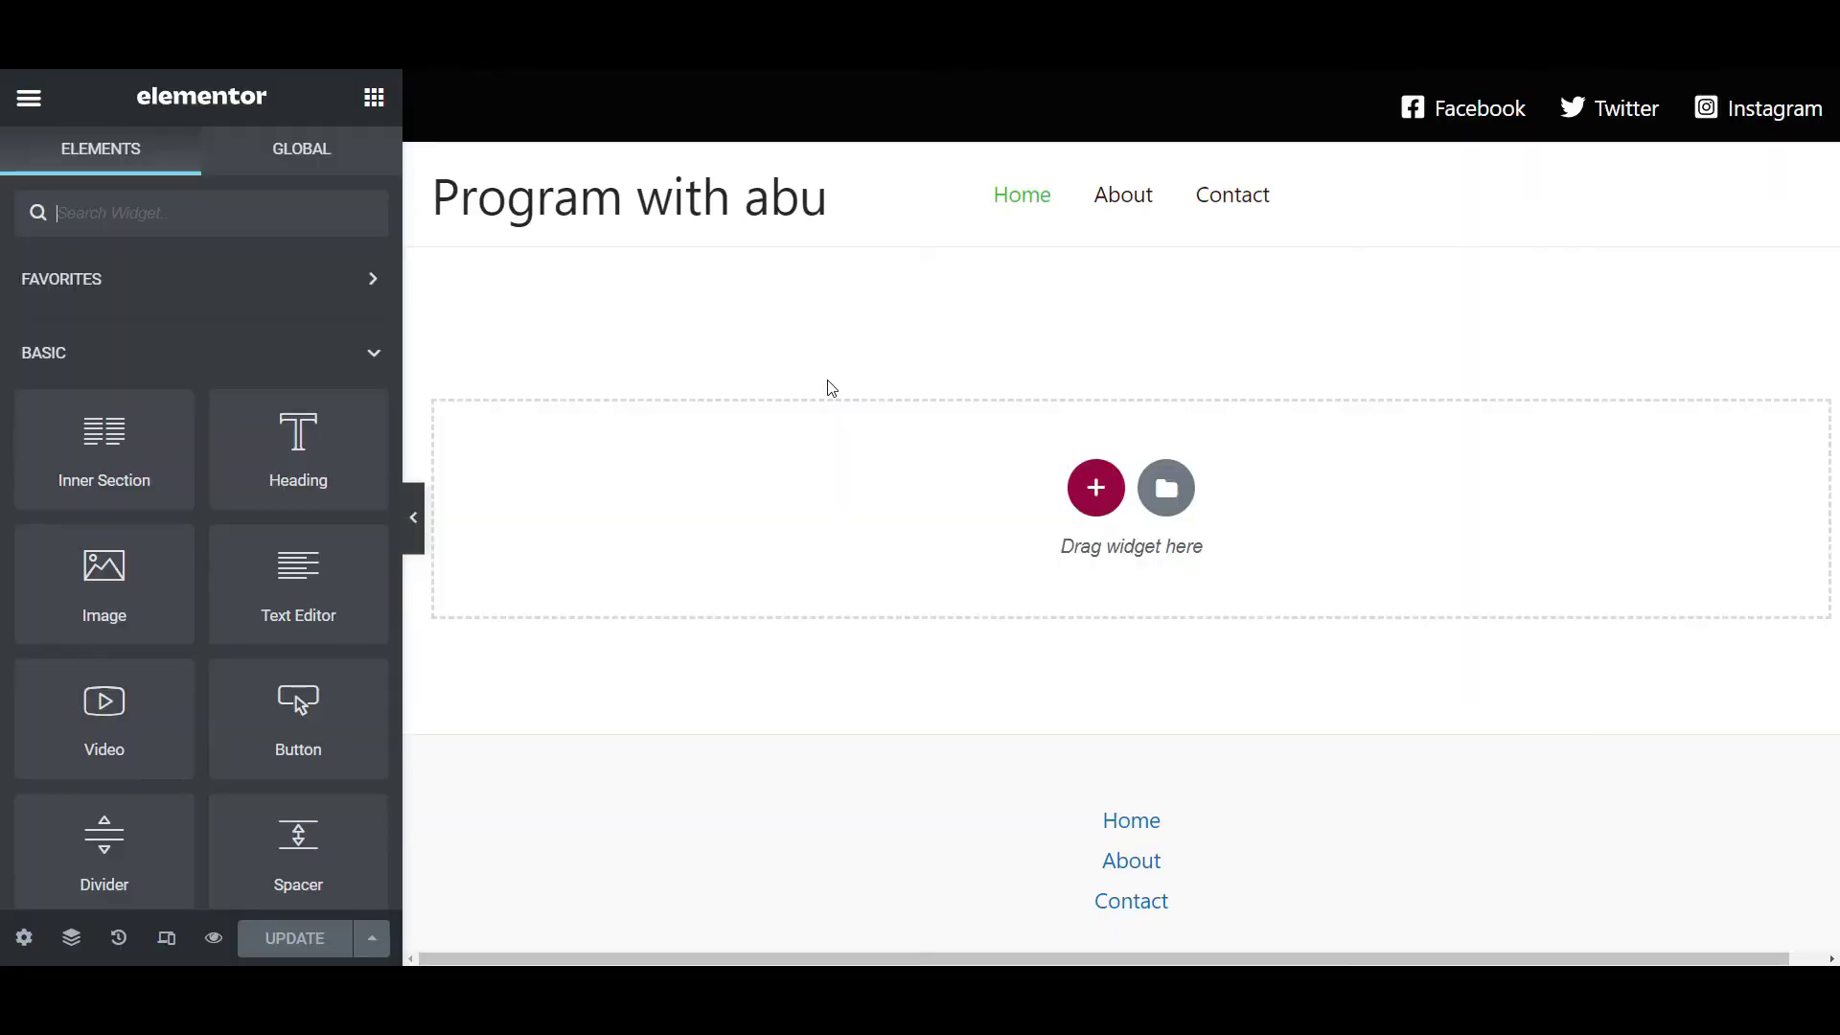
Look over the available Elementor widgets and open the Global Colors in the site settings.
scroll(246, 515, "down", 3)
scroll(245, 514, "down", 20)
scroll(245, 515, "up", 20)
left_click(28, 99)
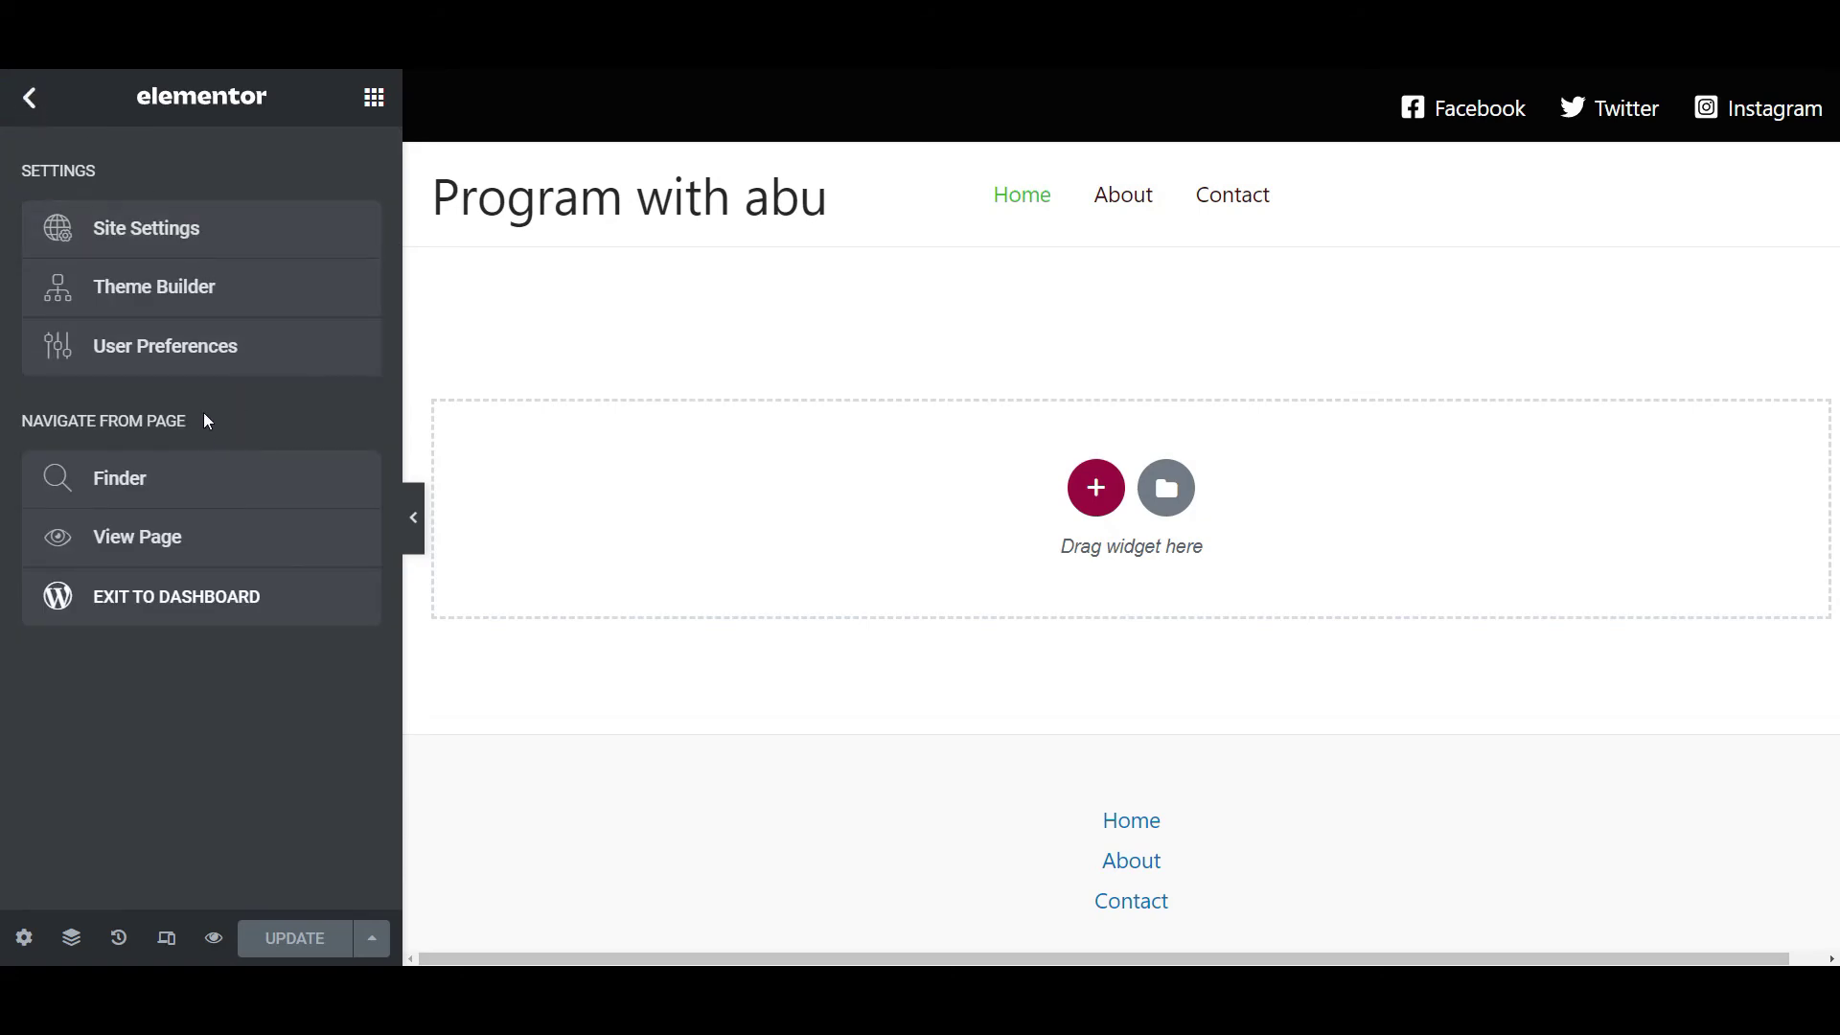
left_click(169, 235)
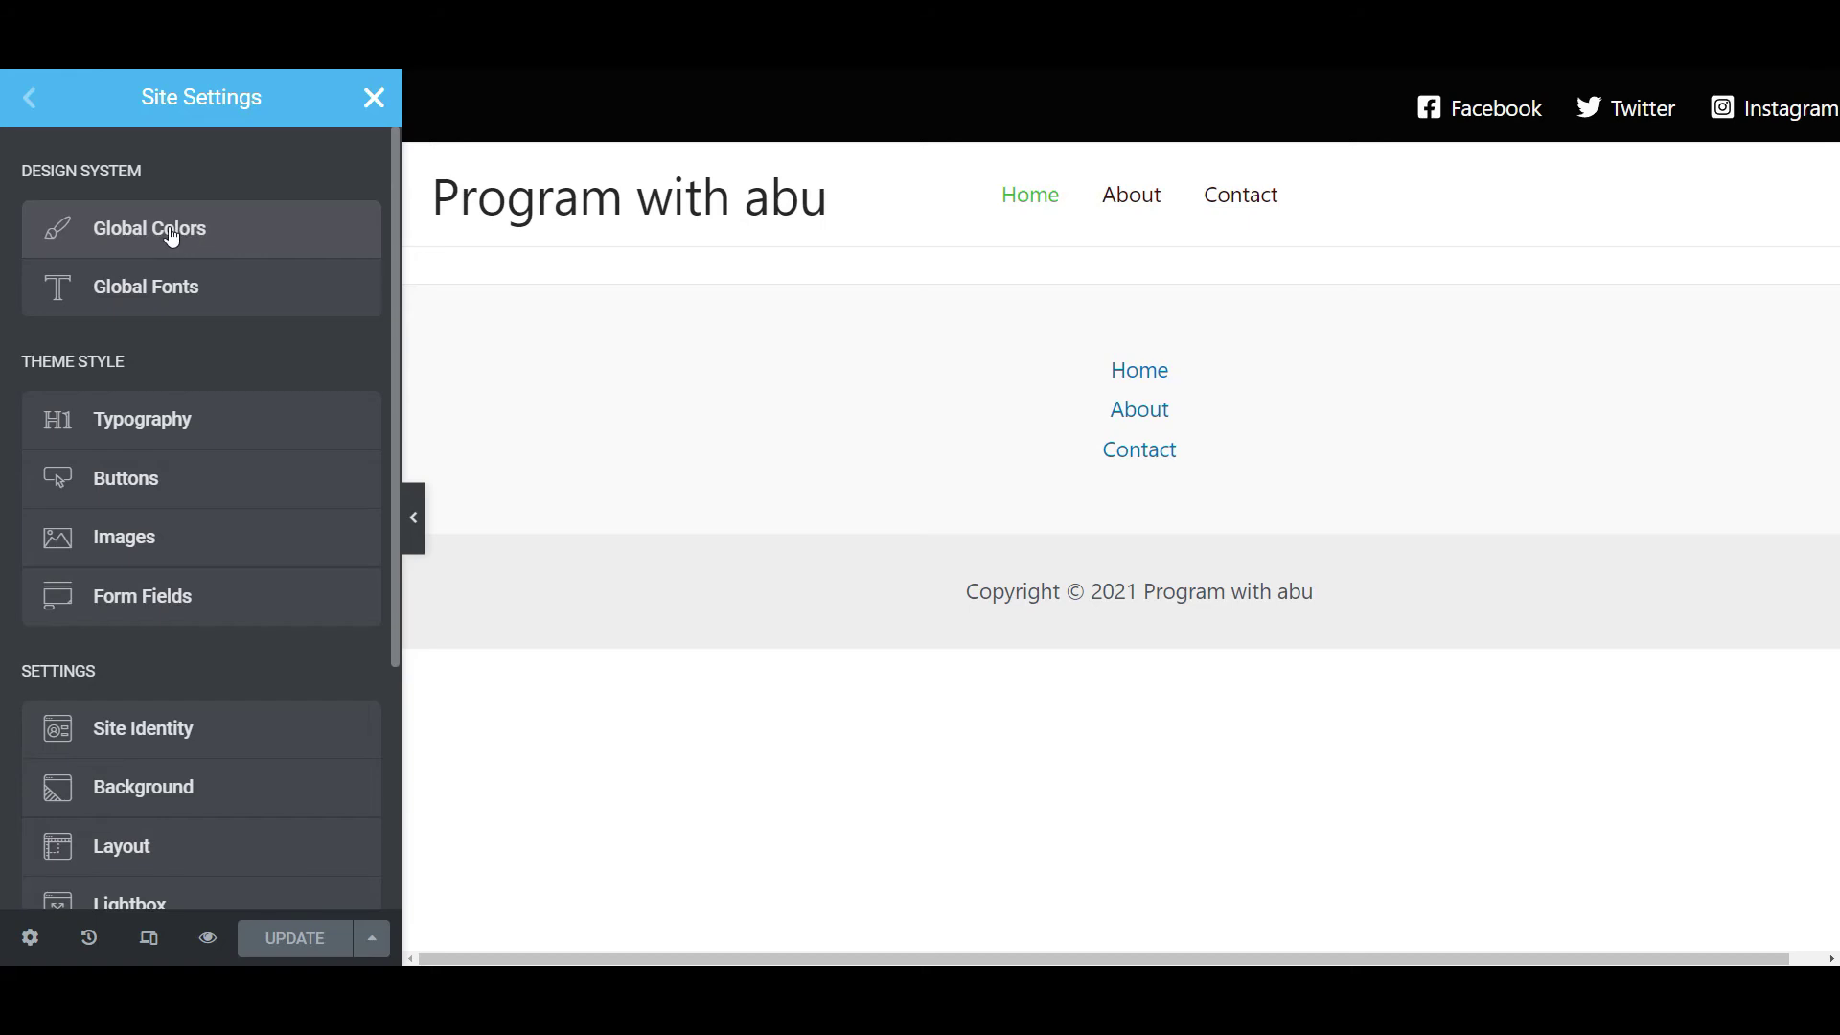
left_click(165, 228)
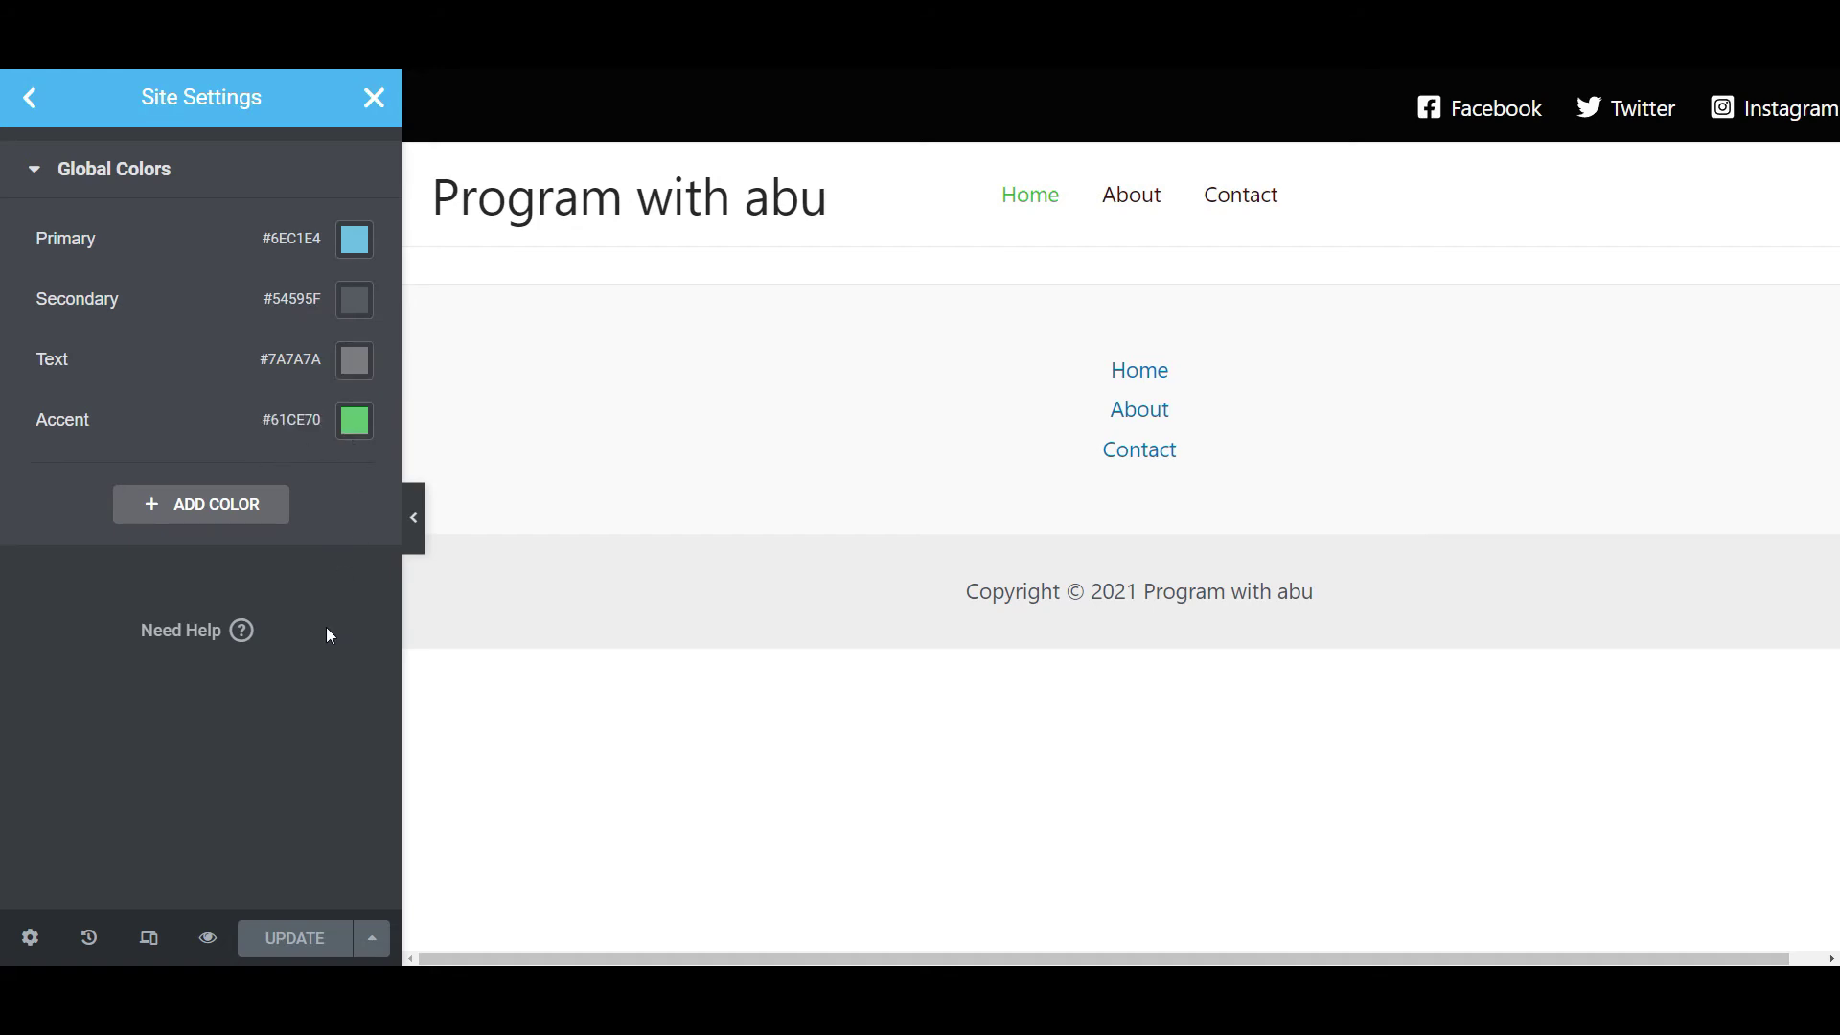
Set the Primary global color to dark red #A52F1B.
left_click(358, 240)
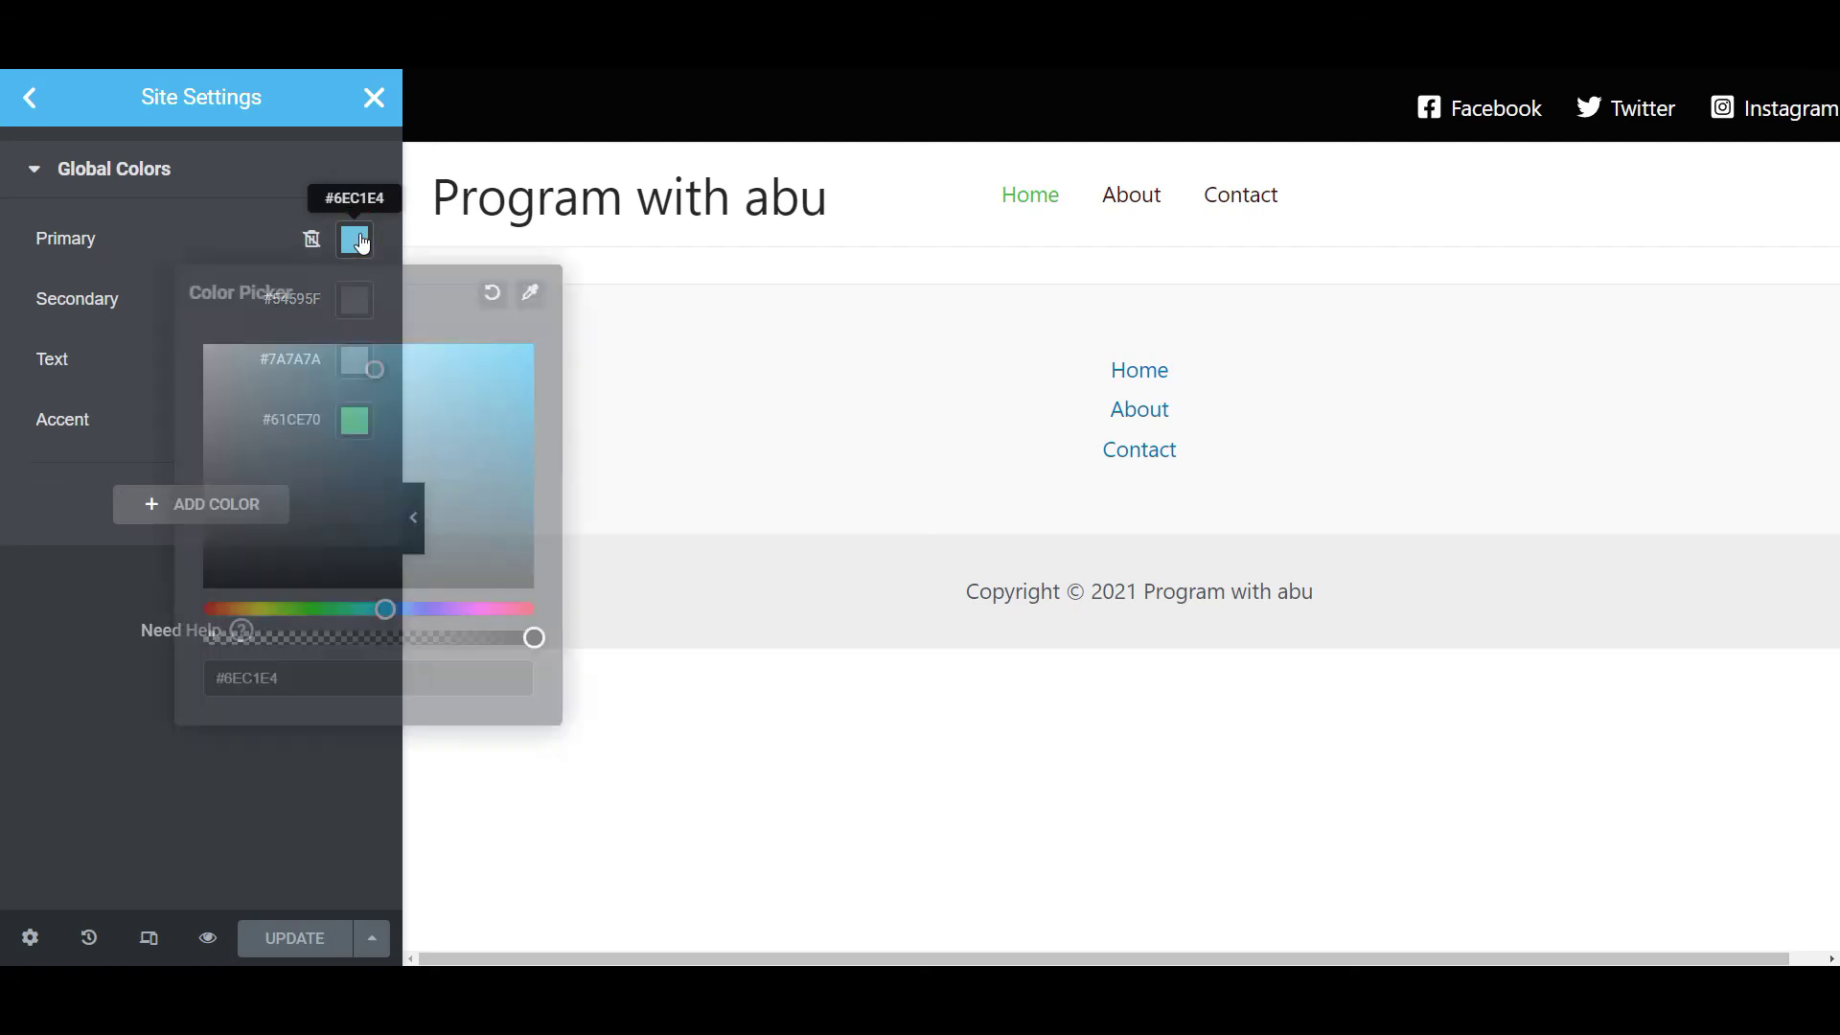
left_click(211, 610)
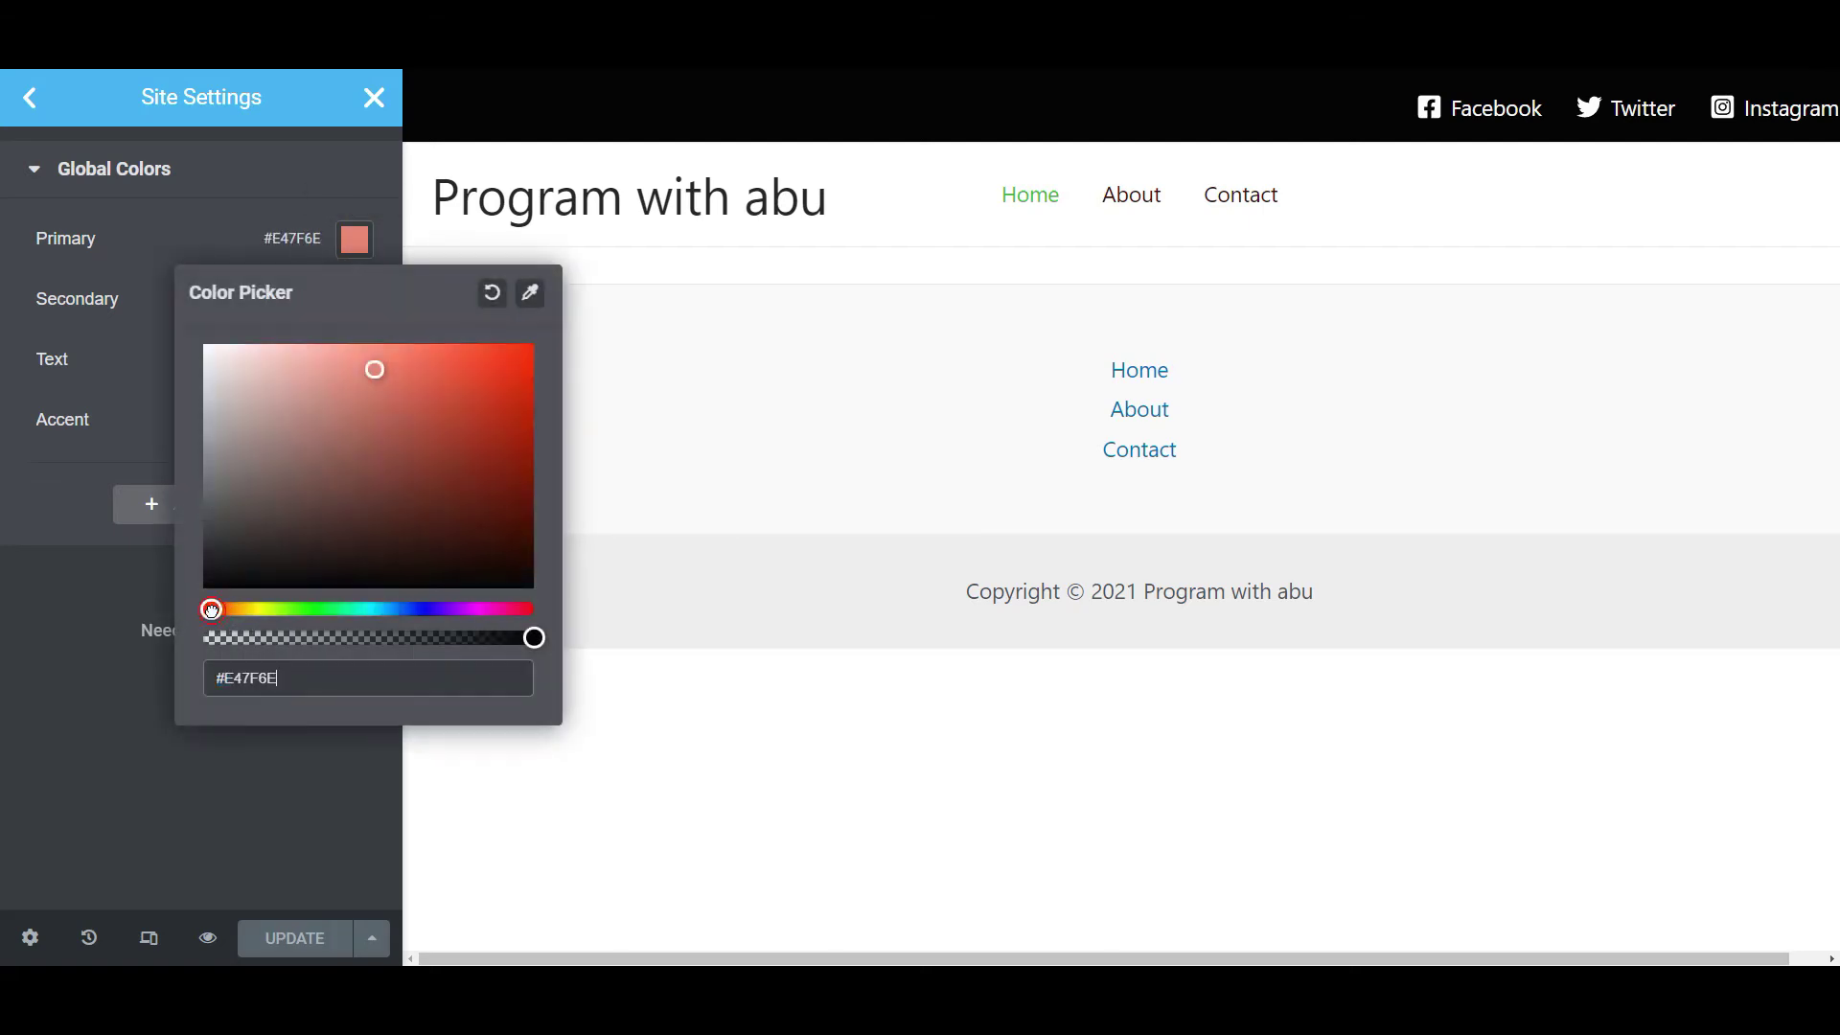
left_click(488, 380)
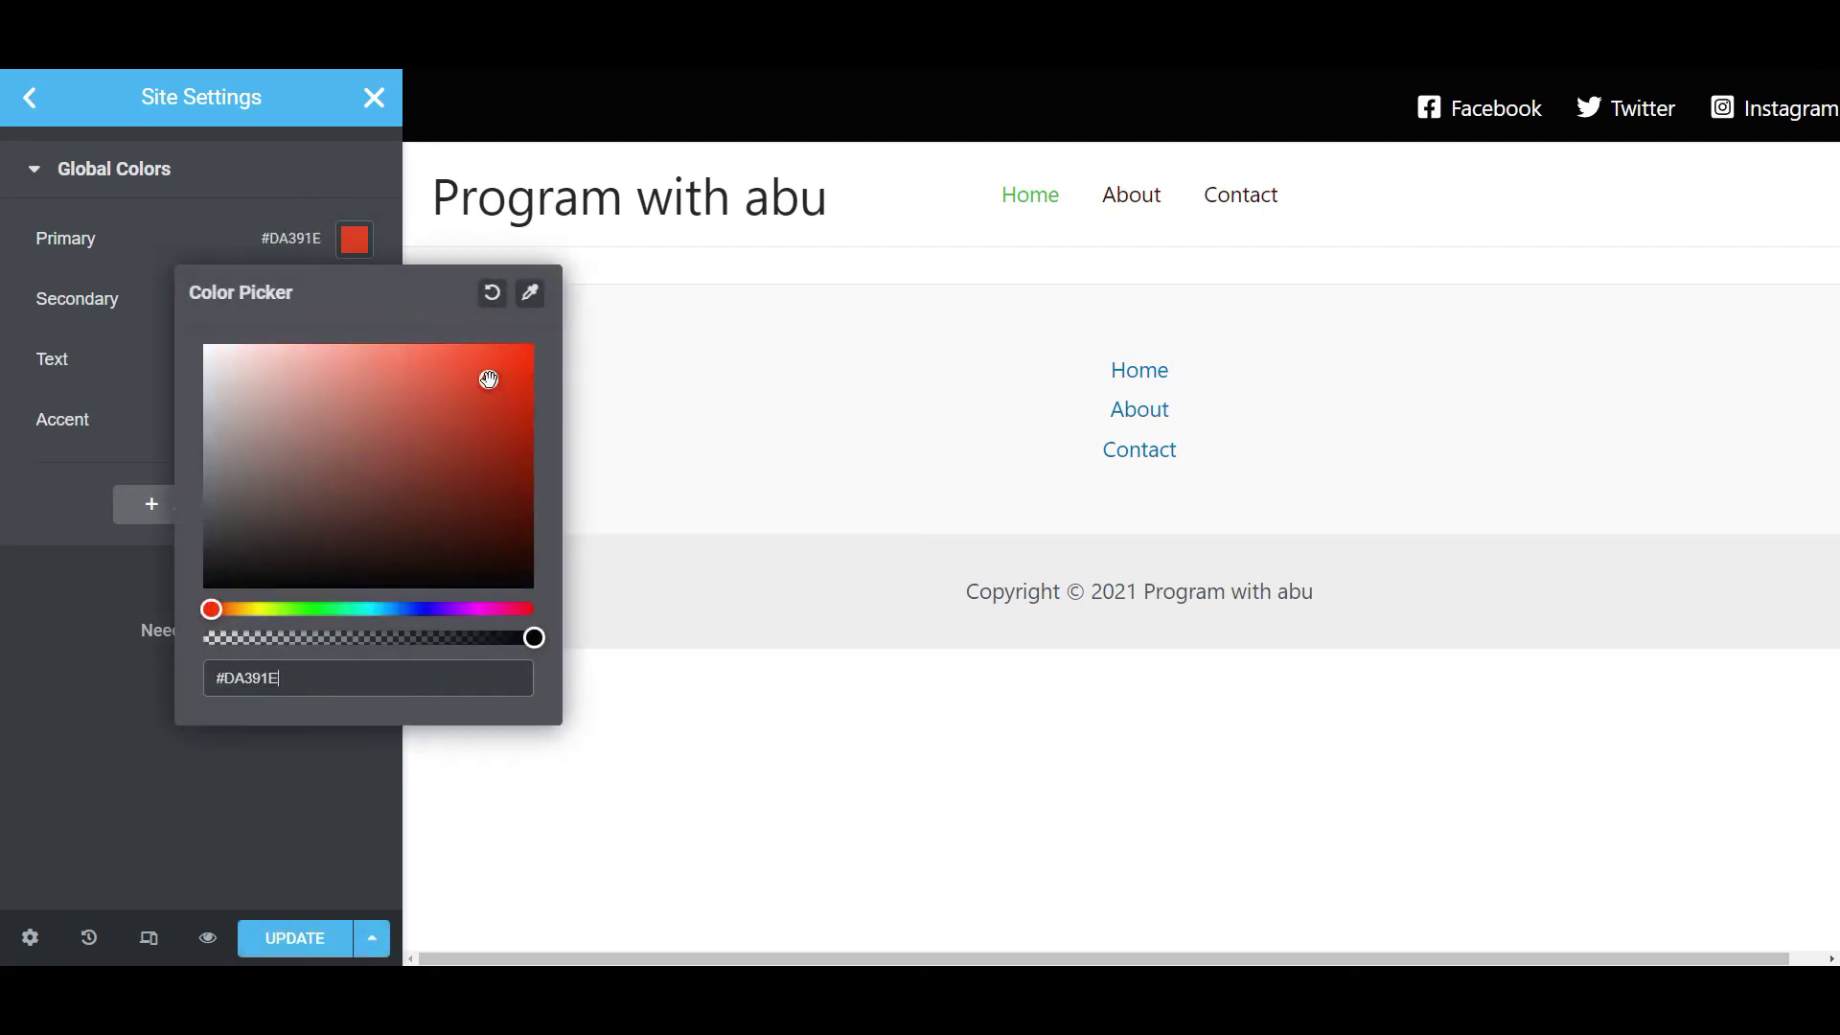
left_click(498, 427)
left_click(506, 466)
left_click(493, 429)
left_click(257, 192)
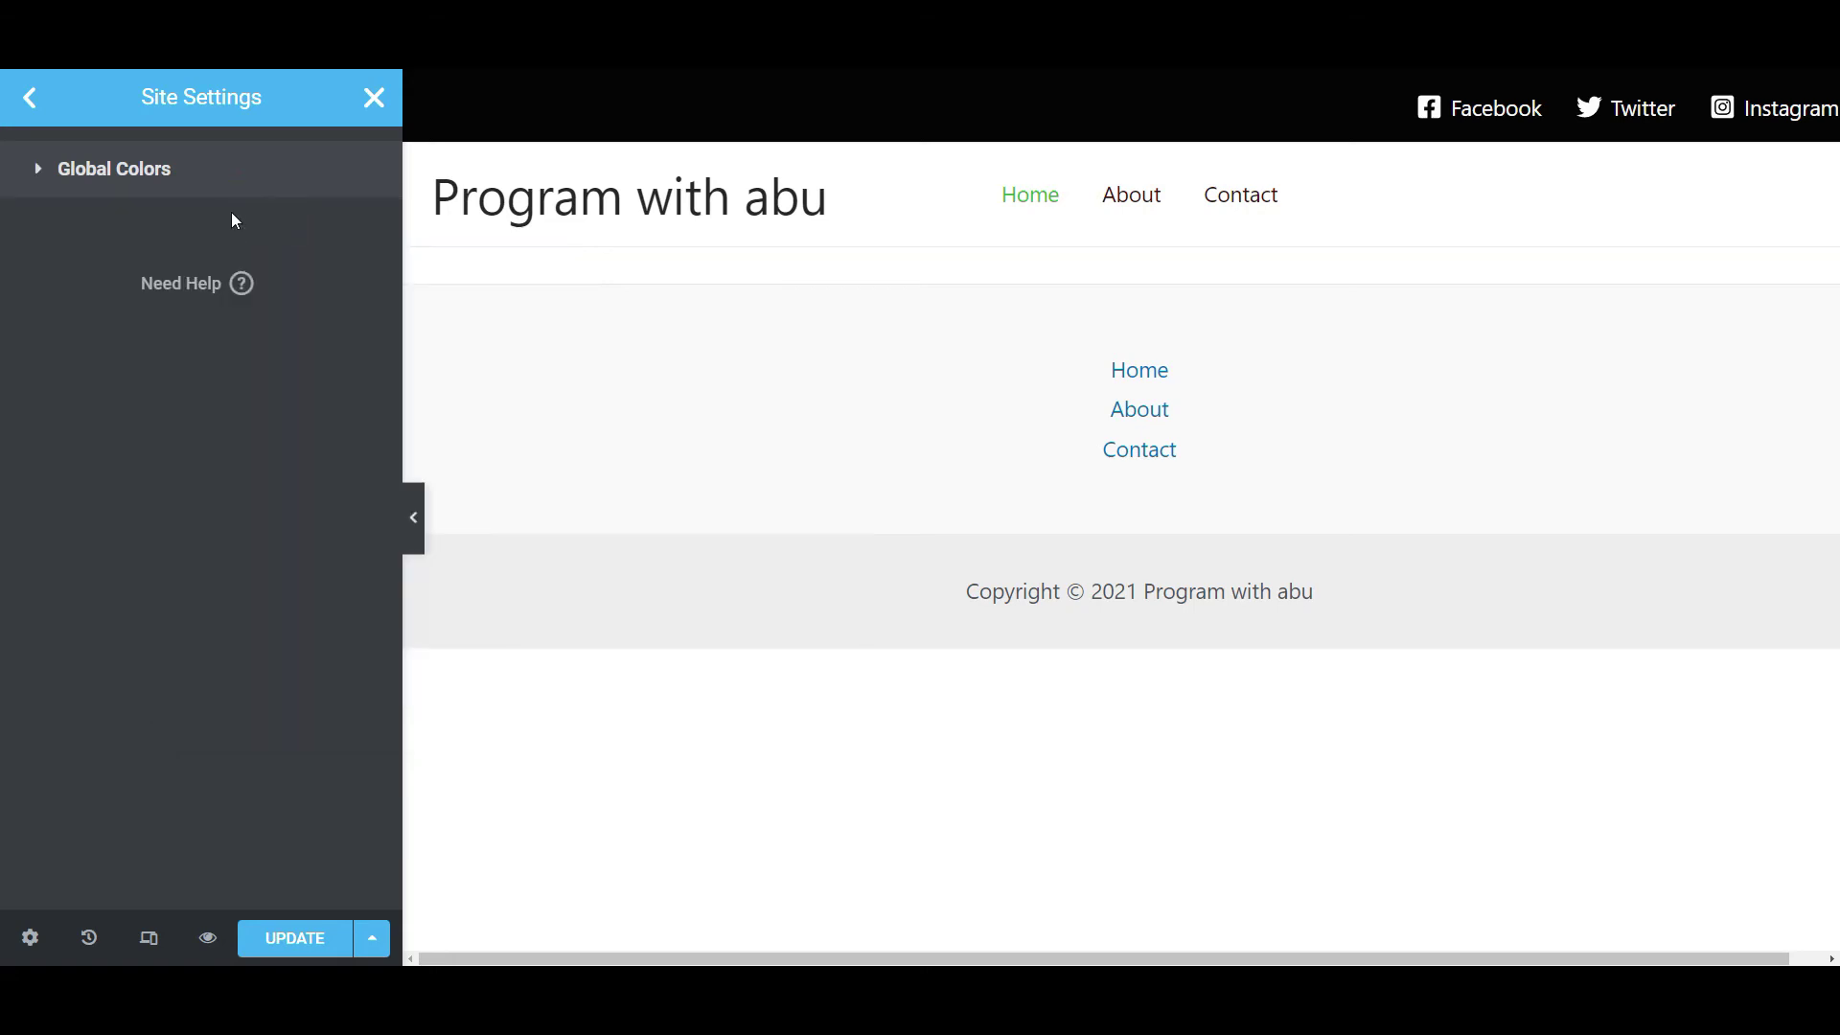
left_click(205, 179)
Set the Secondary global color to dark blue #0A305D.
left_click(357, 305)
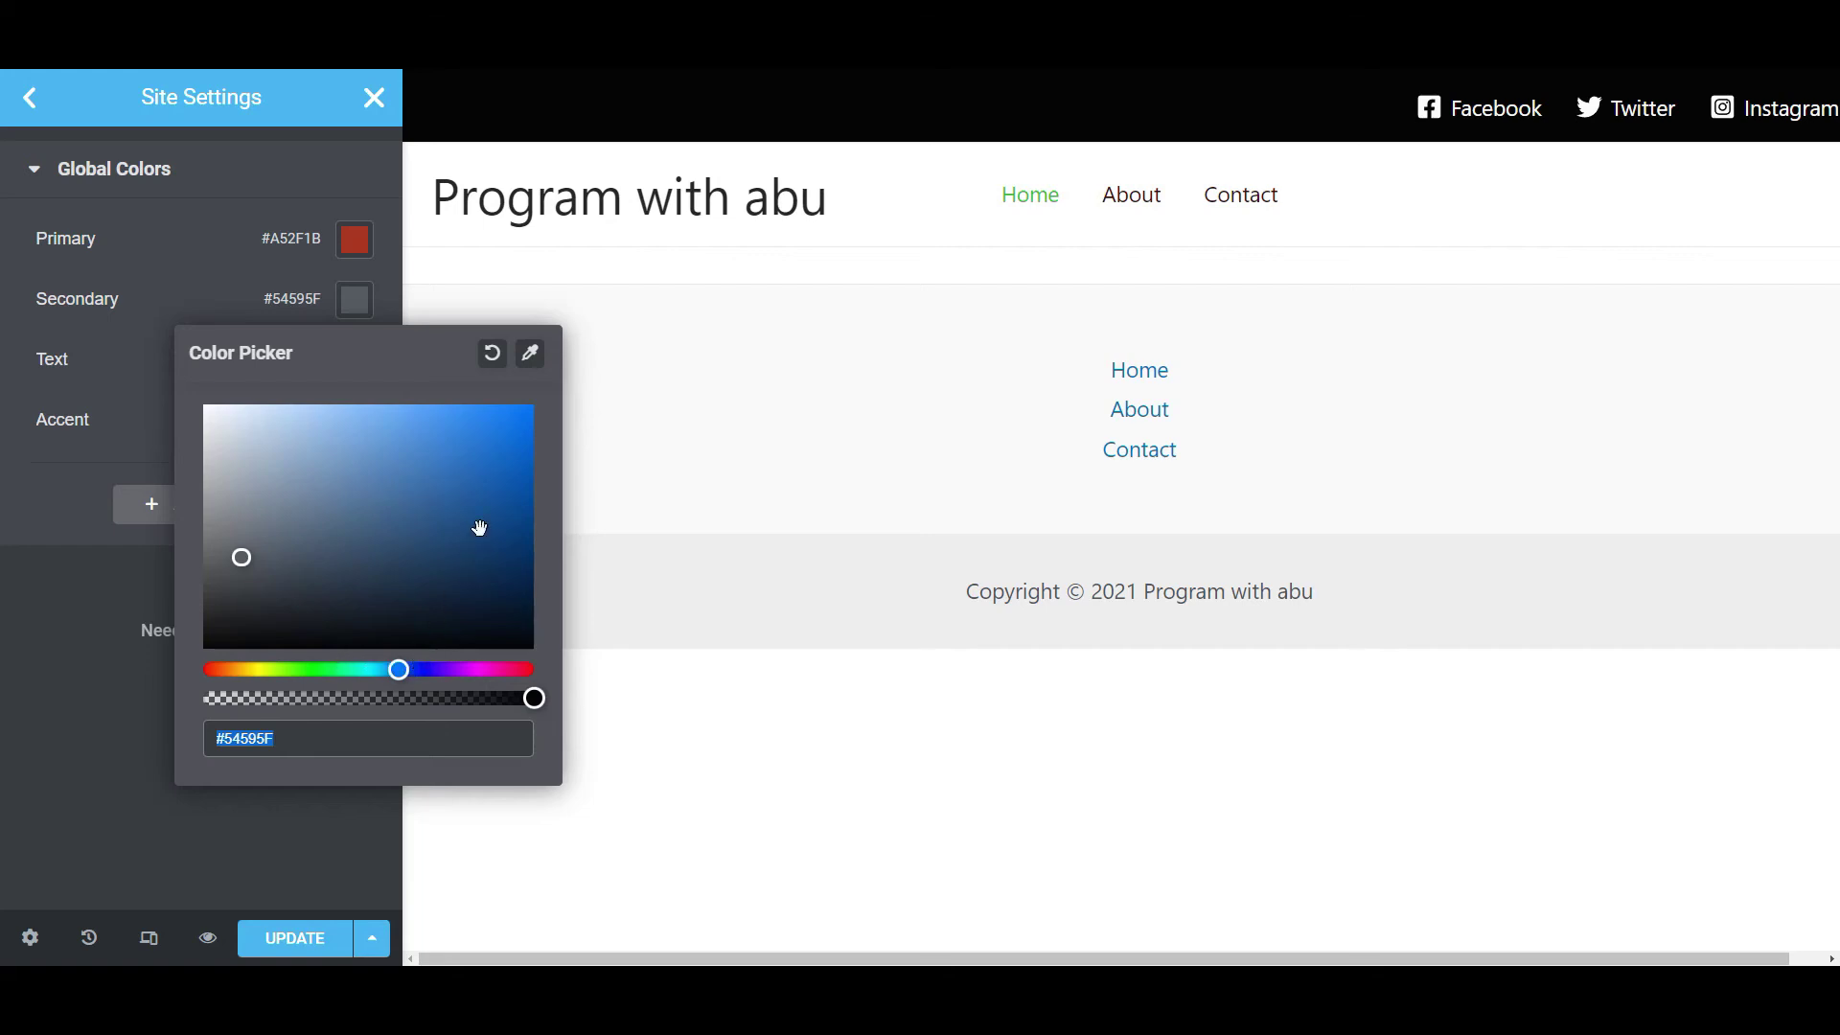
left_click(498, 558)
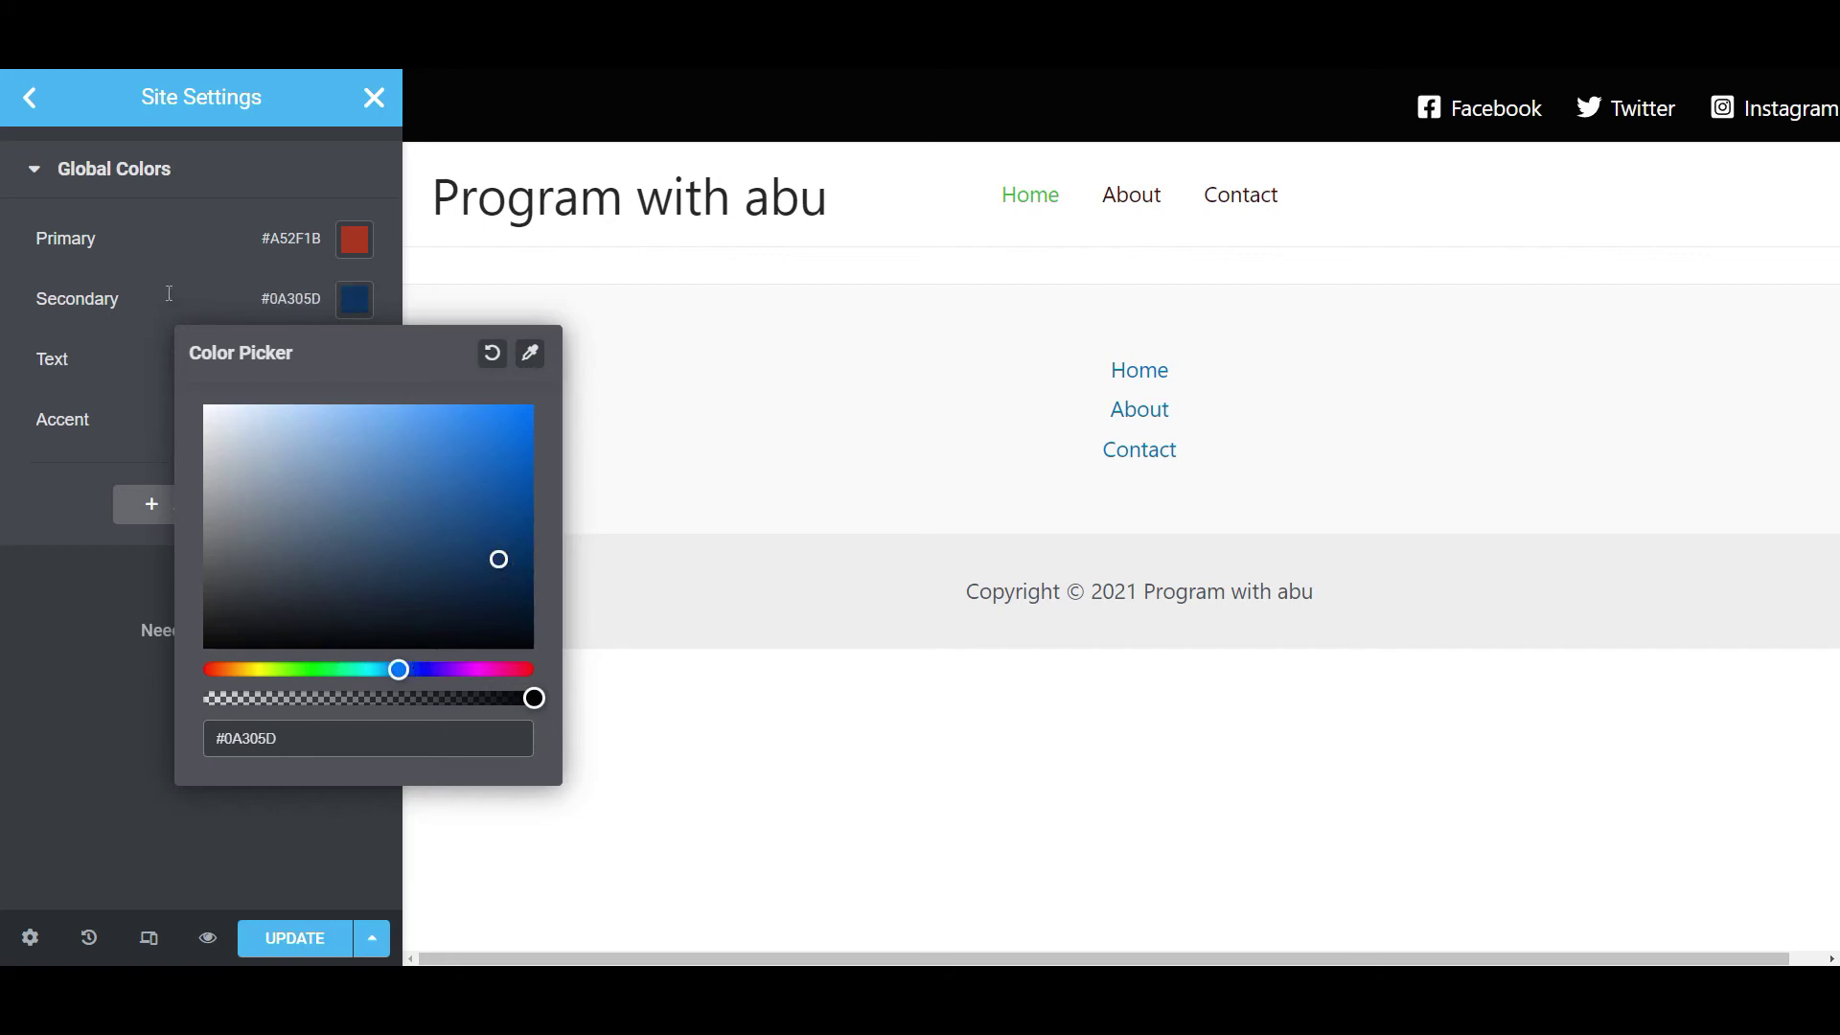
left_click(350, 305)
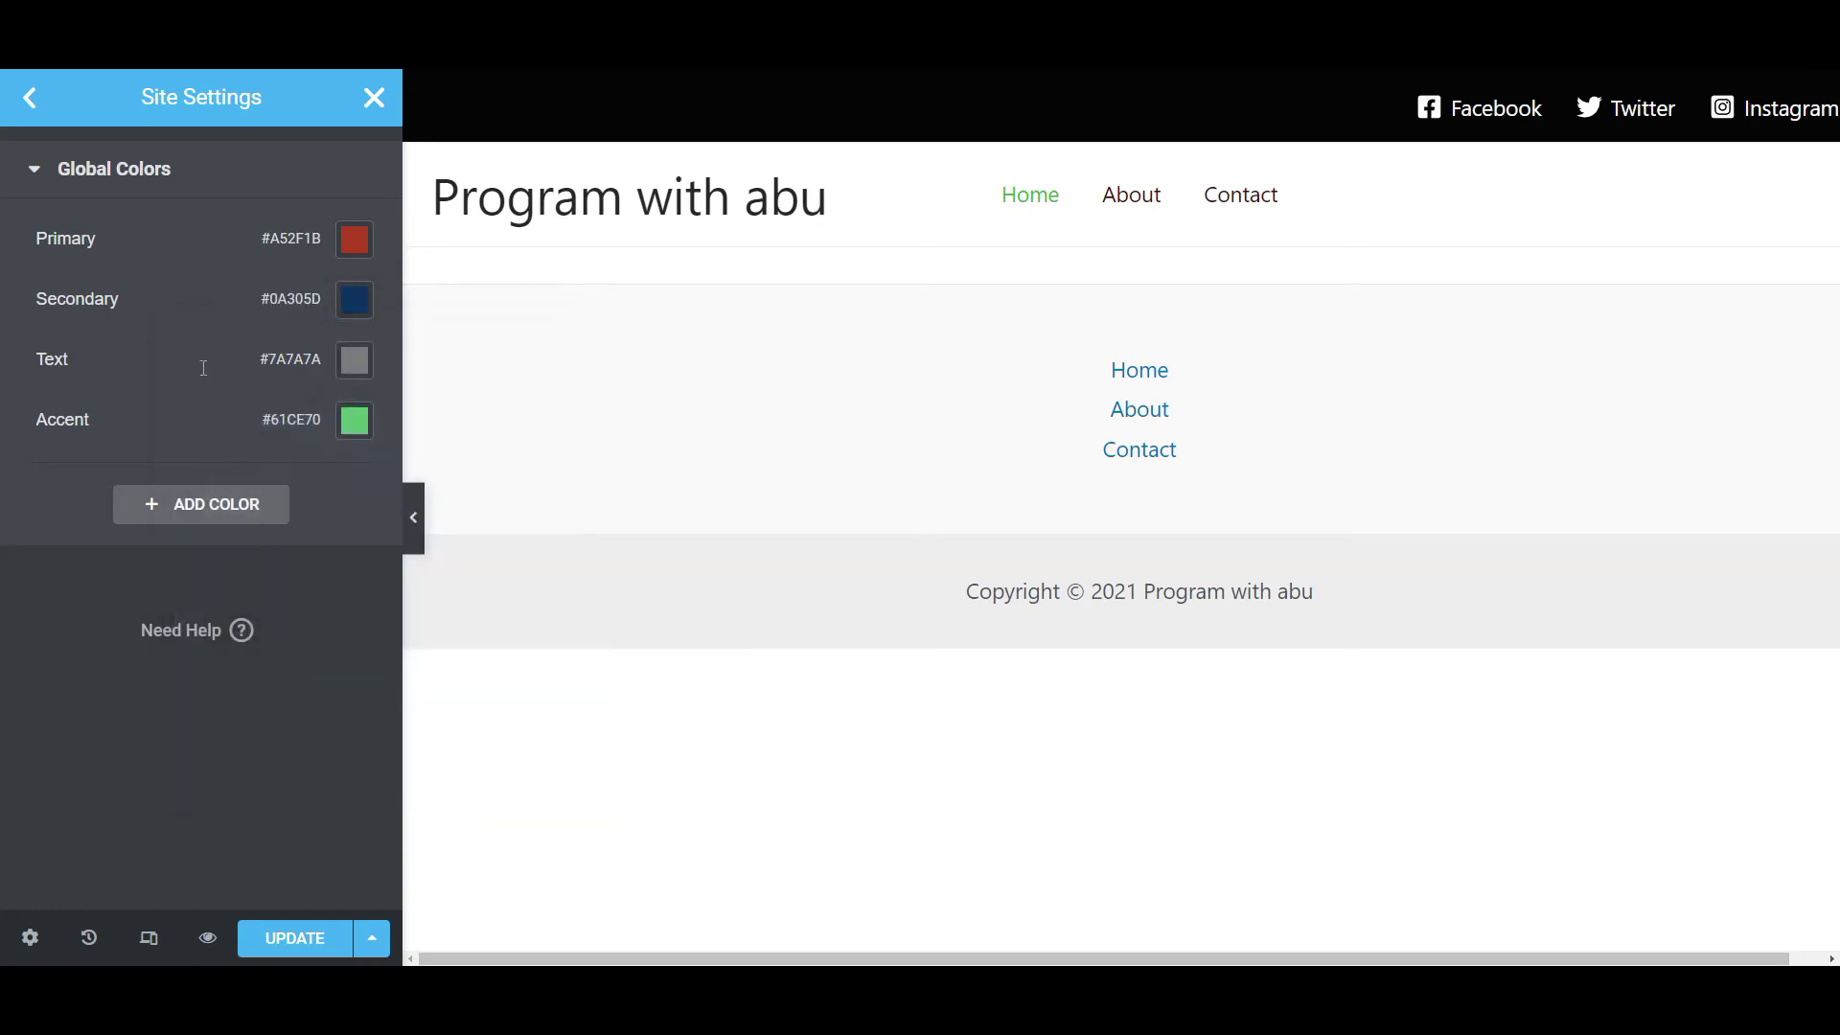
Set the Text global color to the near-black purple #110413.
left_click(353, 373)
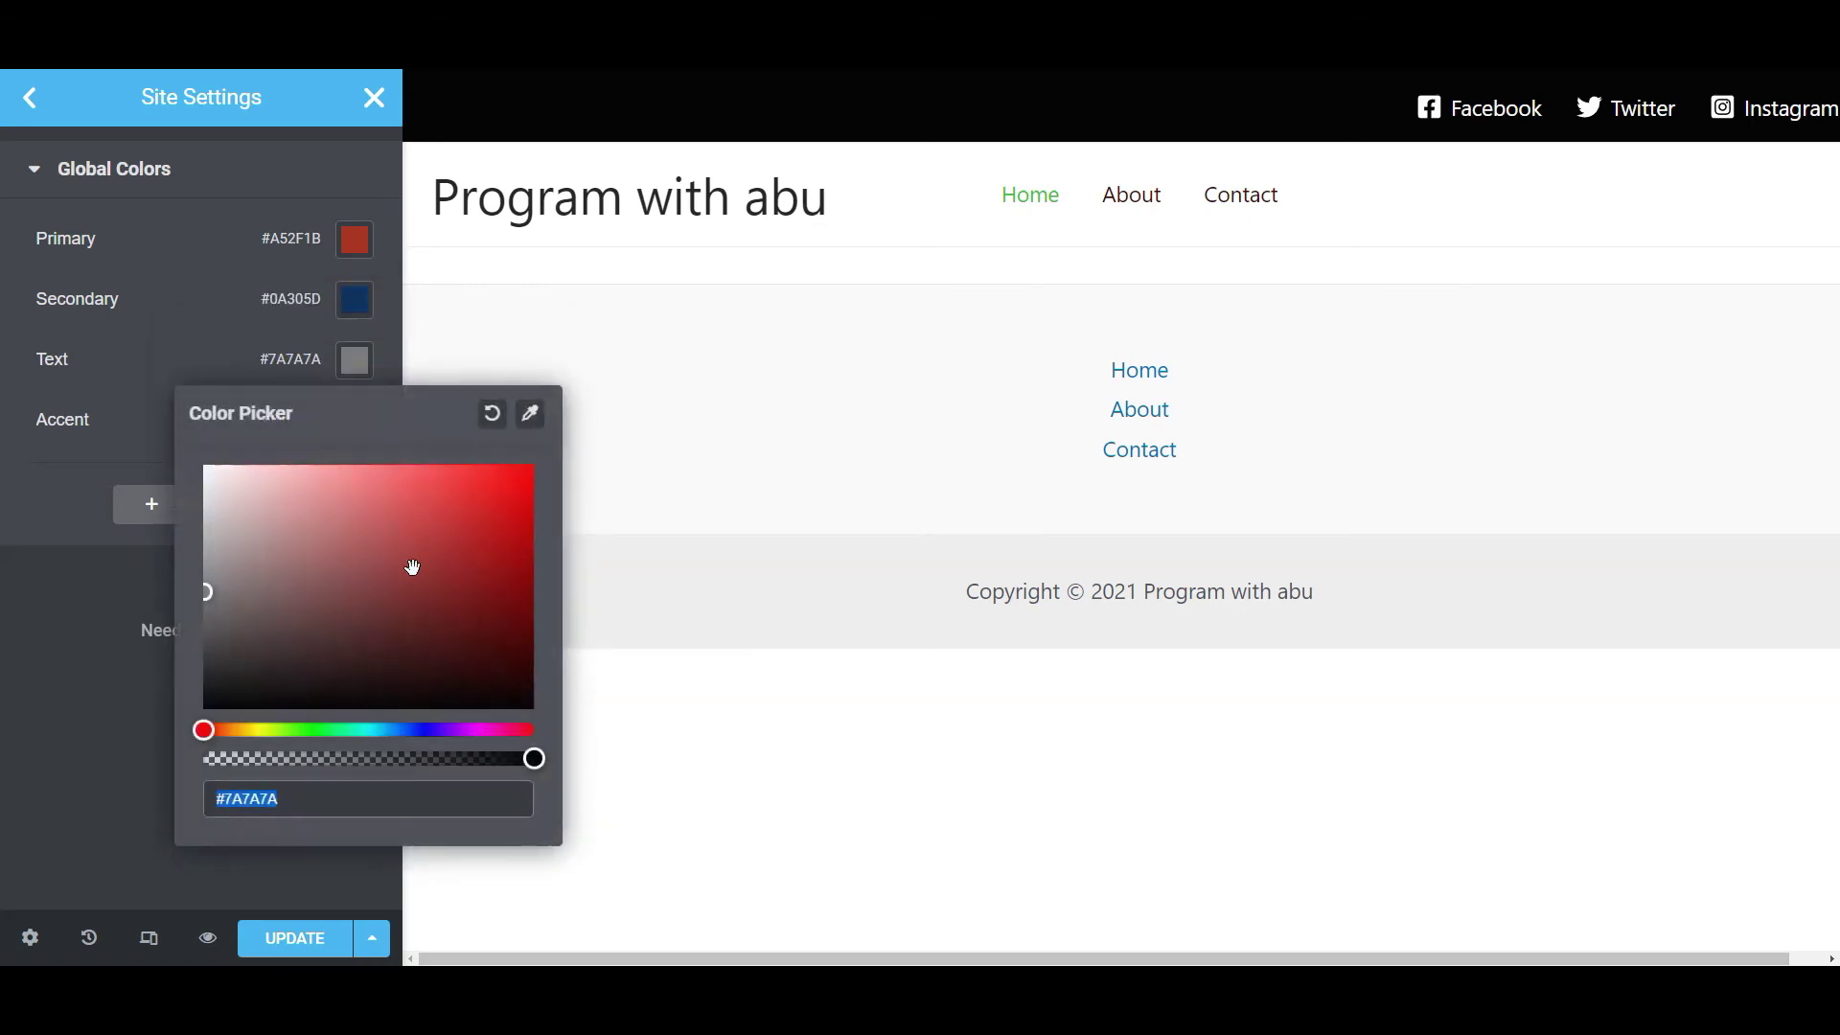
left_click_drag(446, 730, 469, 729)
left_click(459, 666)
left_click(470, 690)
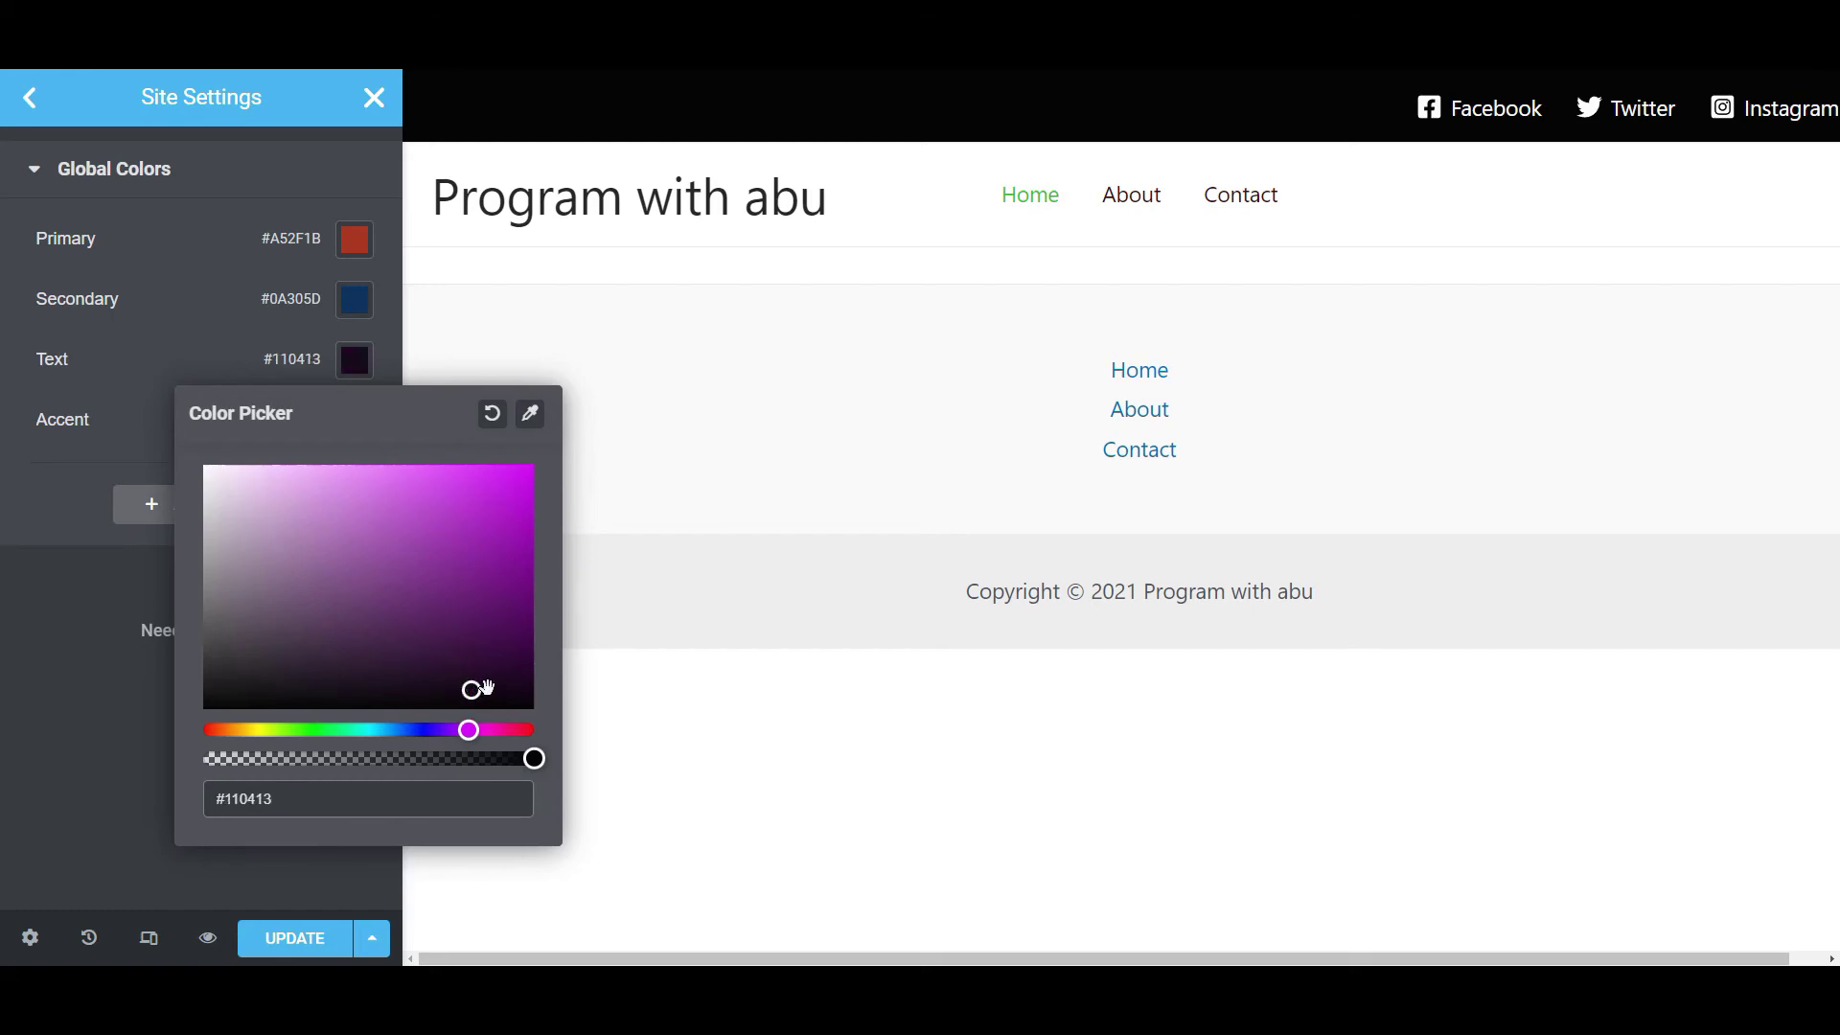
left_click(130, 395)
Set the Accent global color to pale yellow #DDE771 and save the site settings to get back to the page editor.
left_click(354, 423)
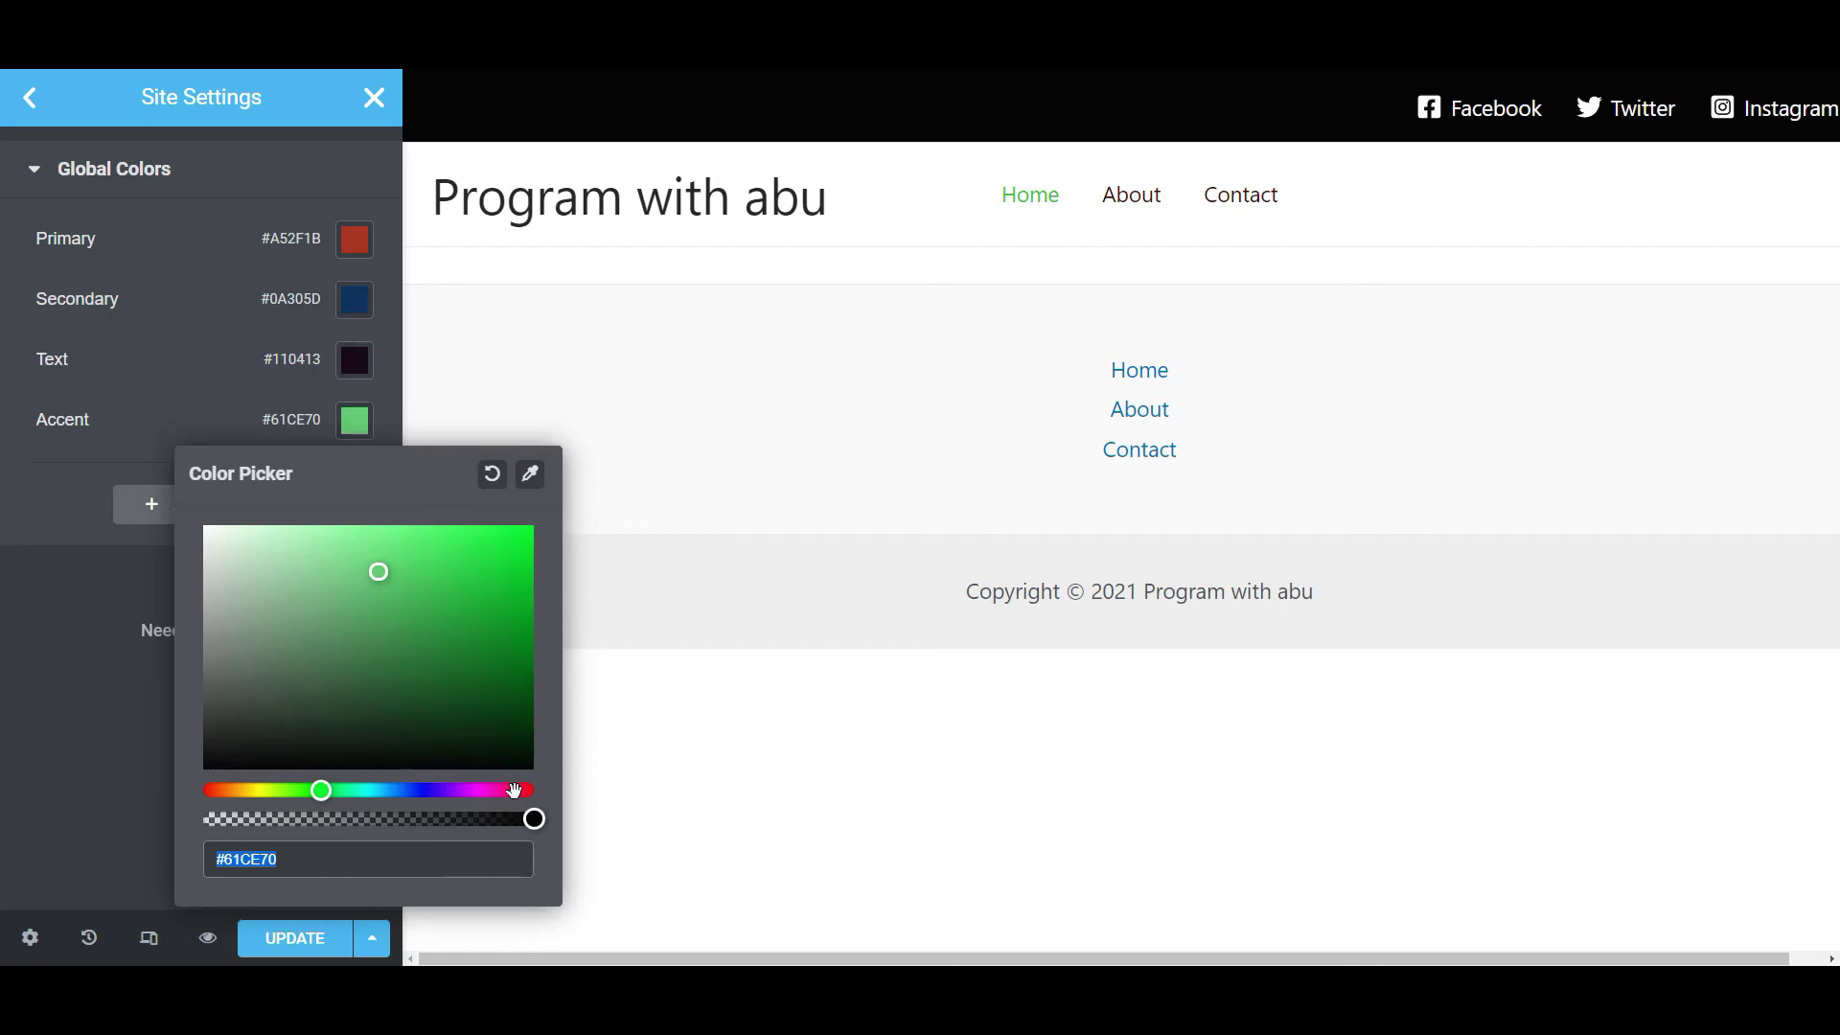
type("#3AC94E")
left_click_drag(318, 550, 335, 544)
left_click(373, 547)
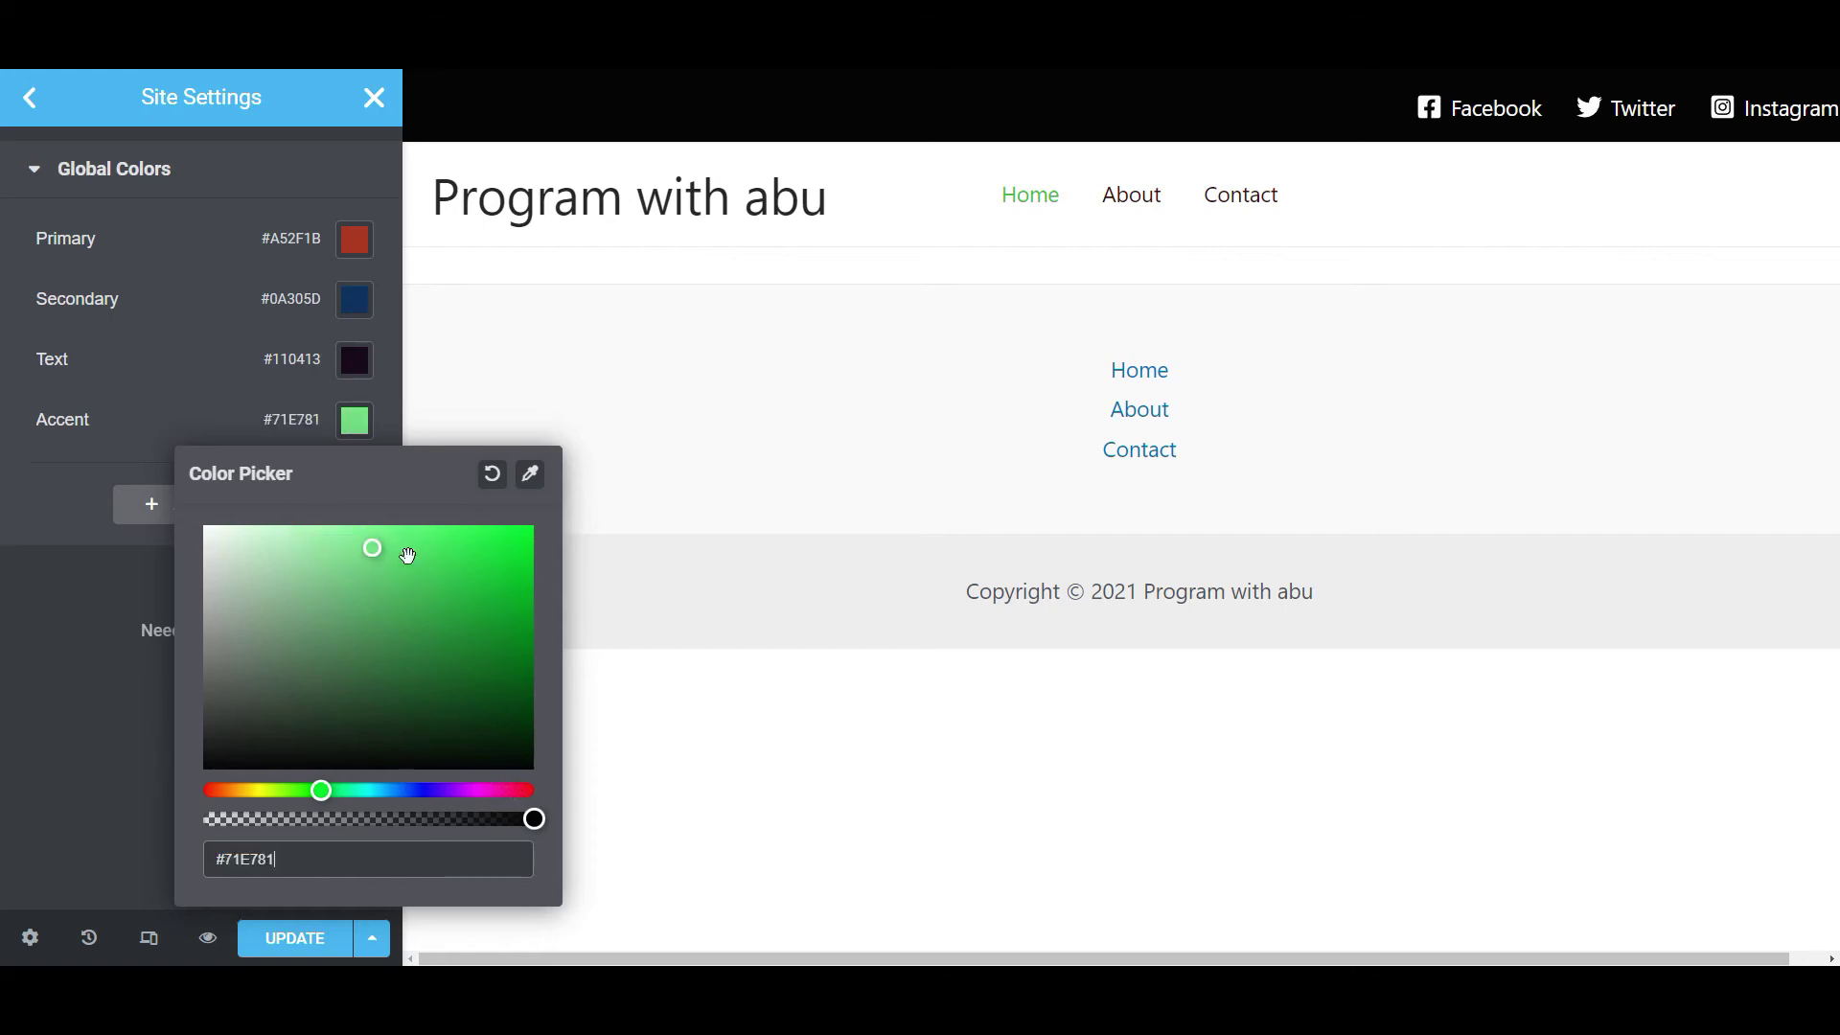
left_click(263, 789)
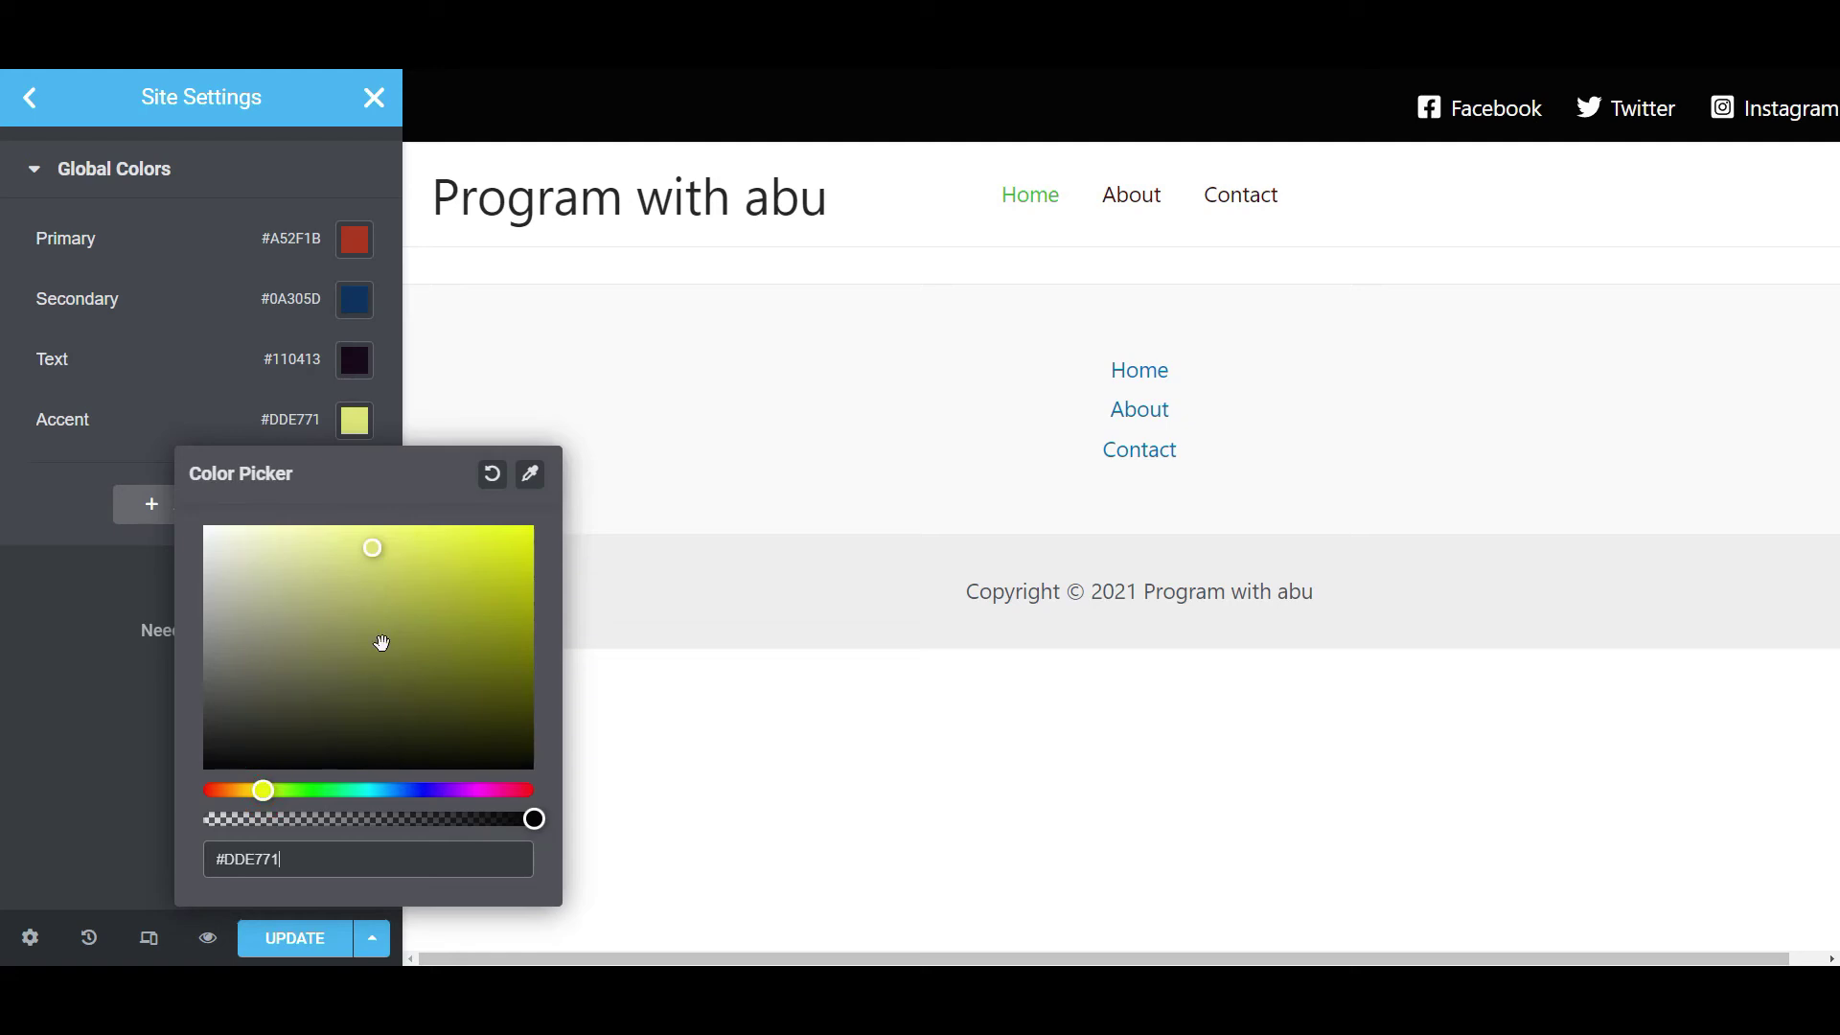
left_click(67, 479)
left_click(297, 940)
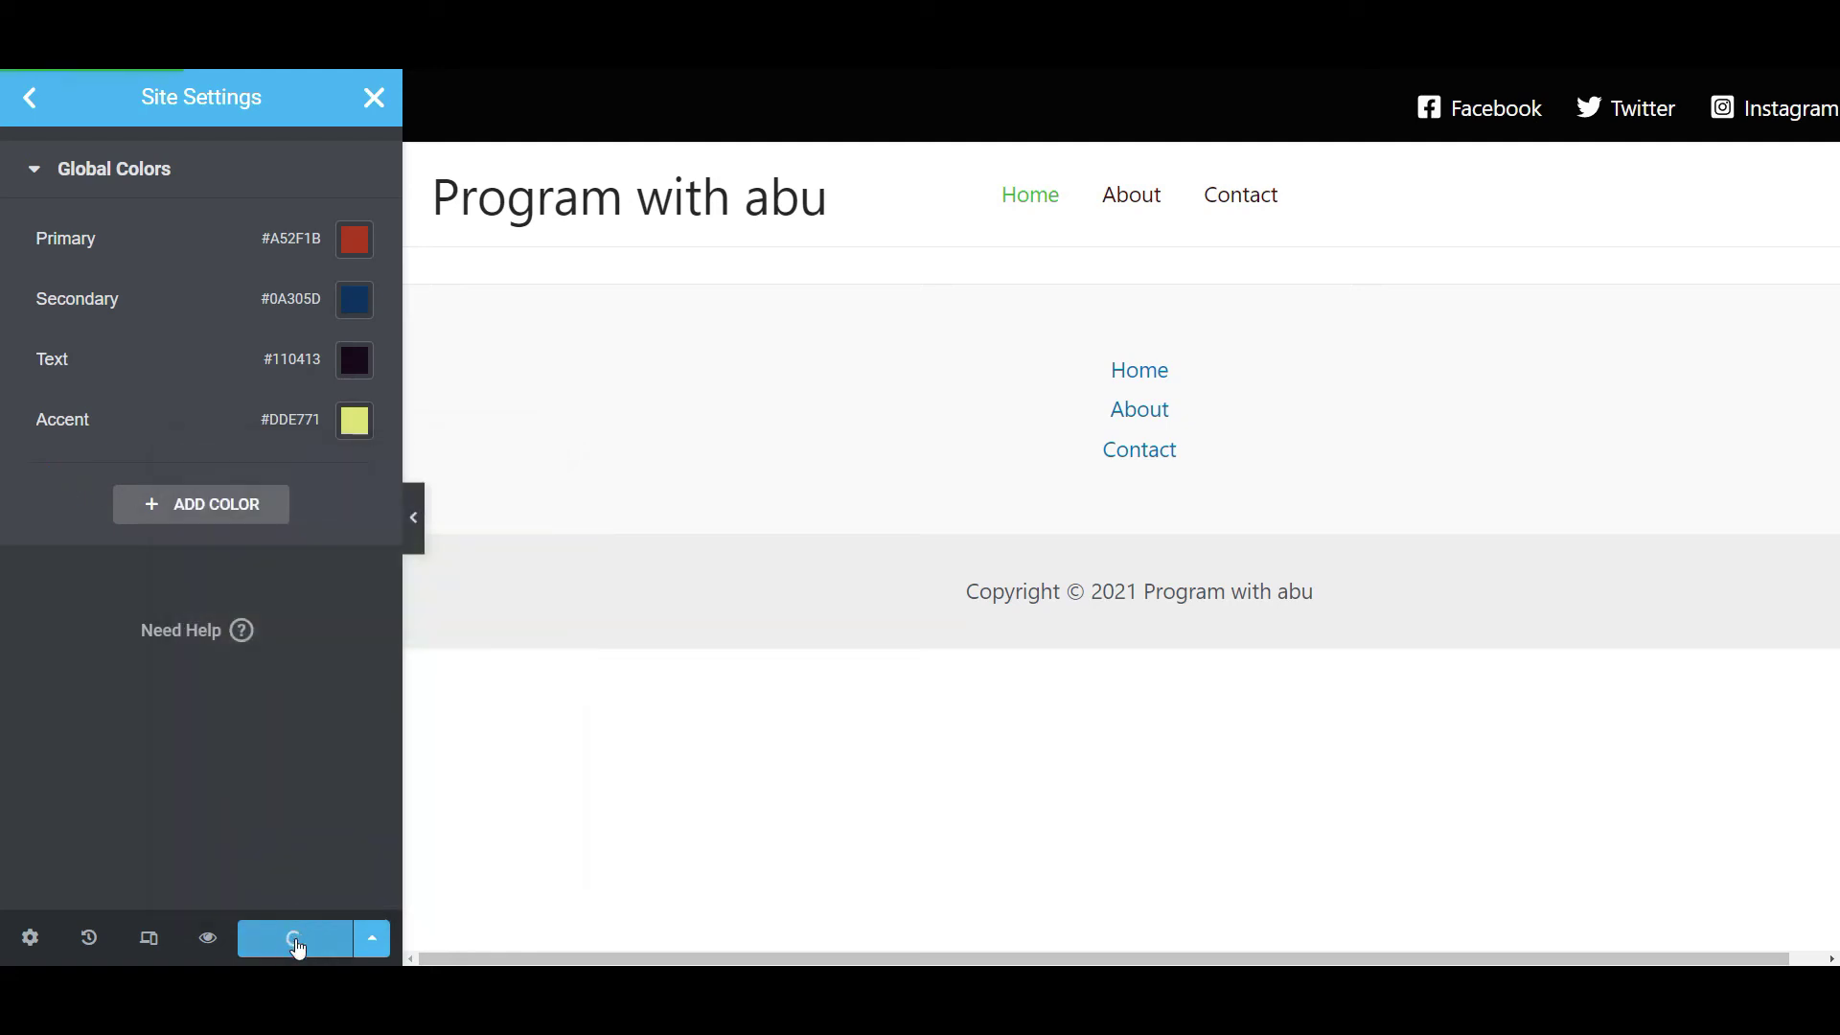
left_click(302, 857)
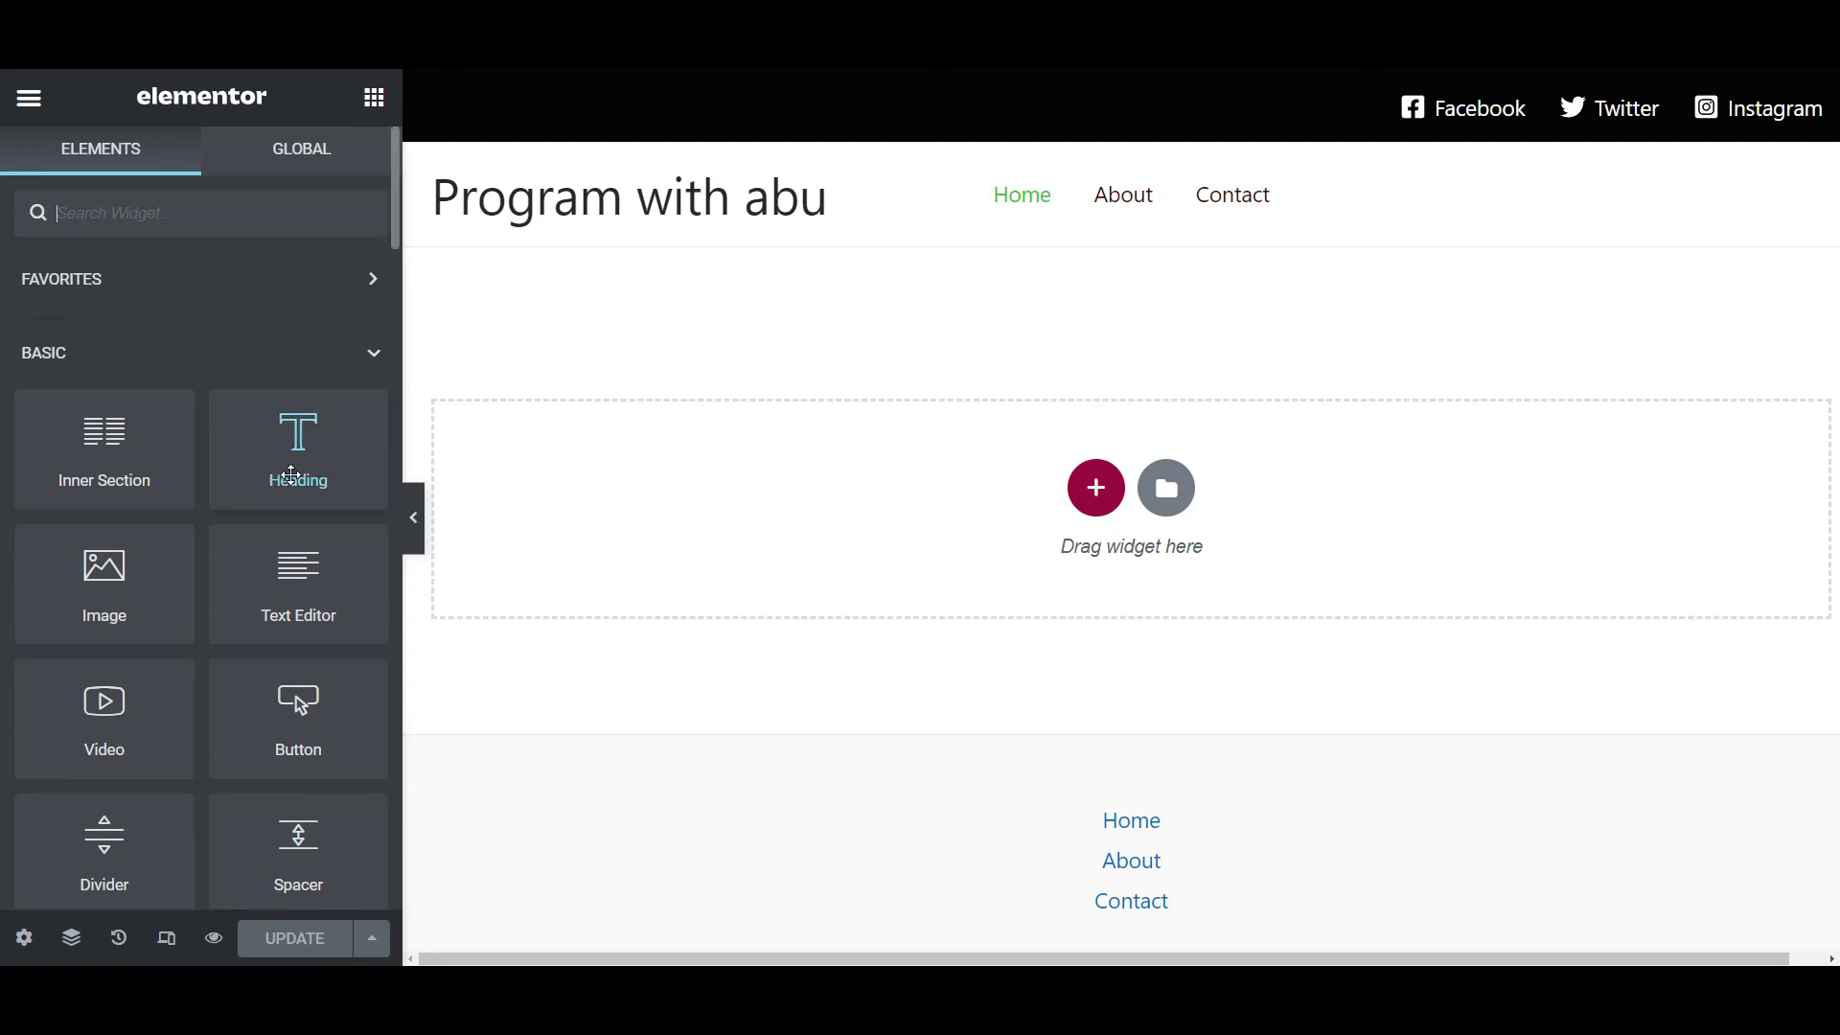
Add a new section with two equal columns to the empty Home page.
scroll(203, 514, "down", 5)
scroll(204, 513, "up", 5)
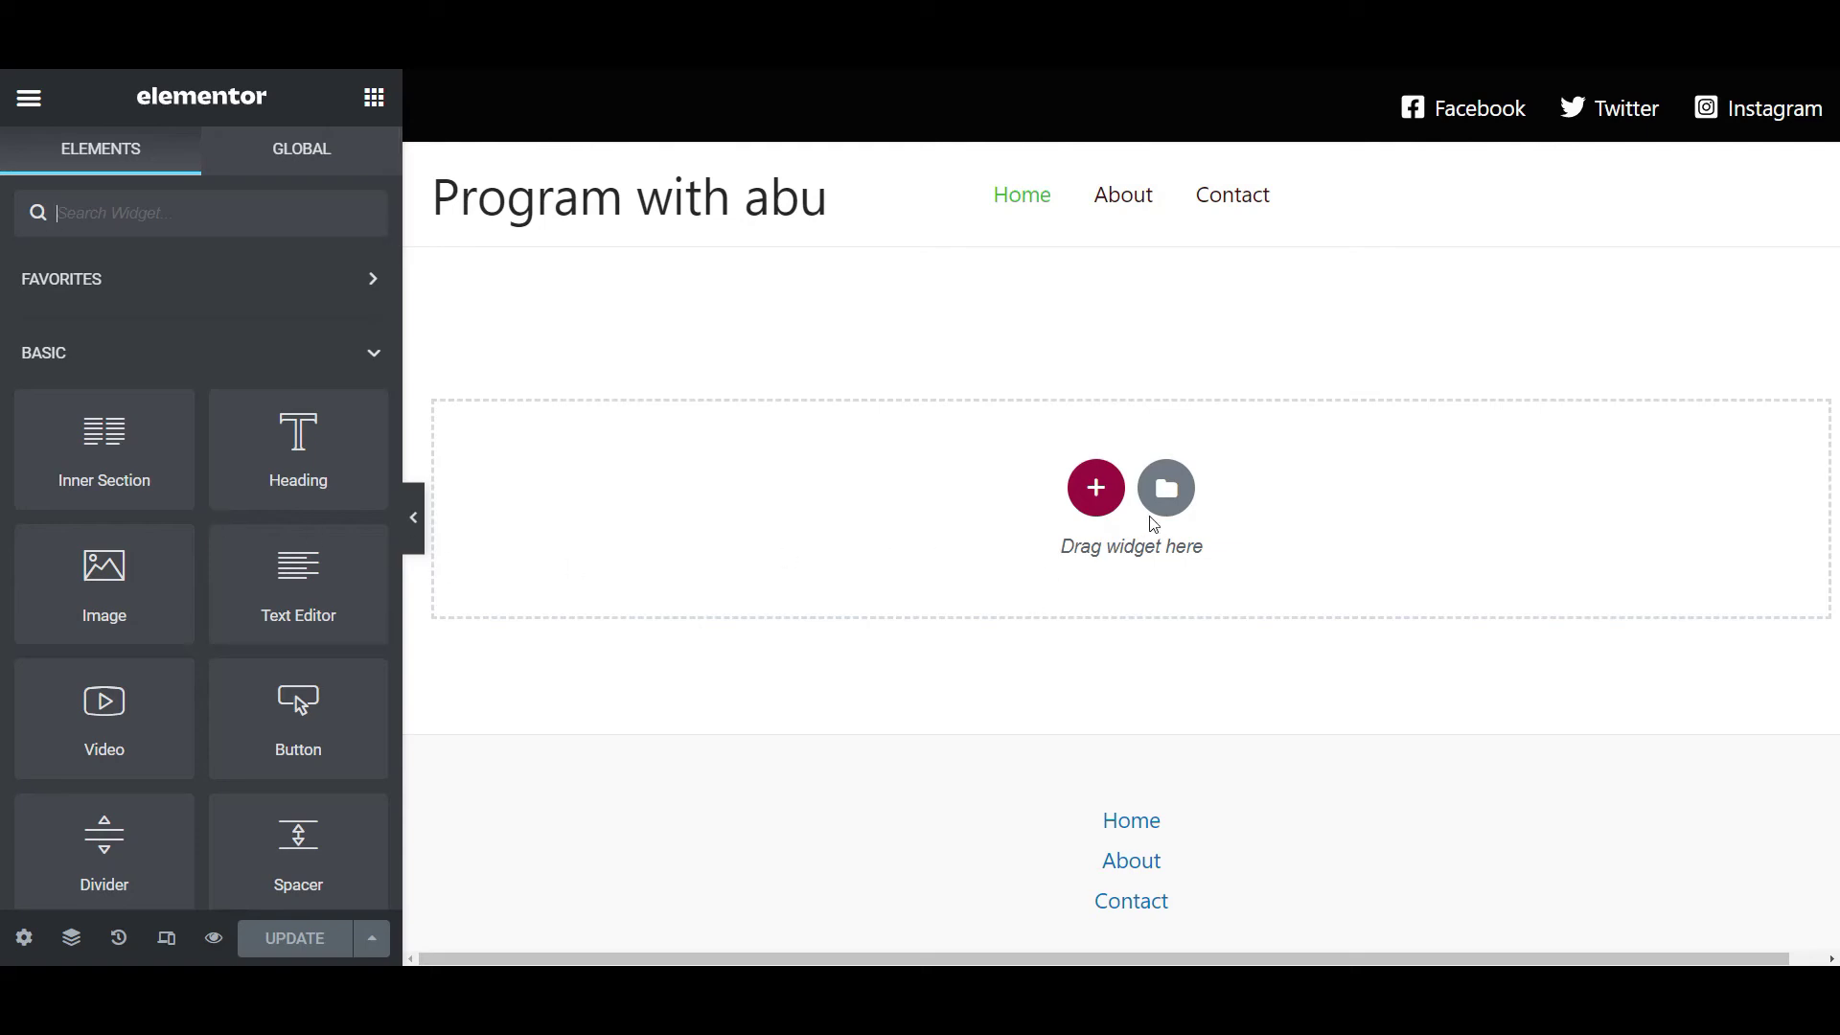
left_click(1095, 487)
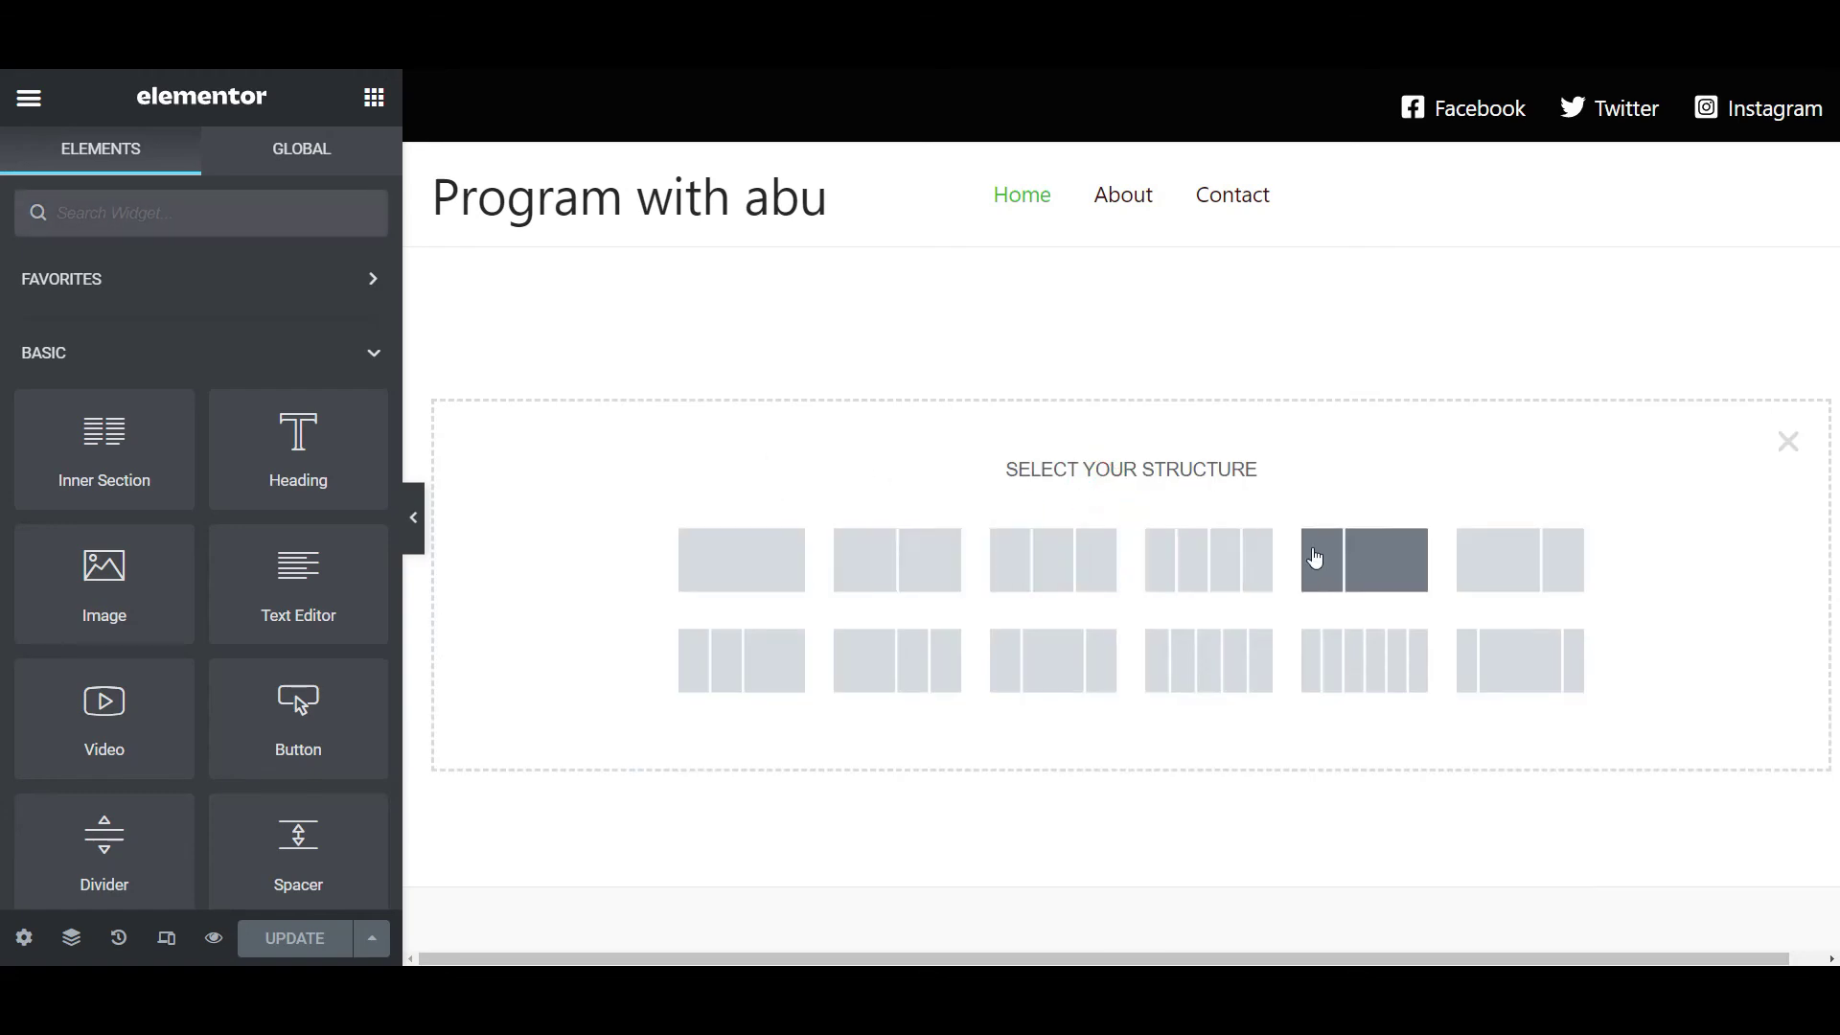
left_click(896, 573)
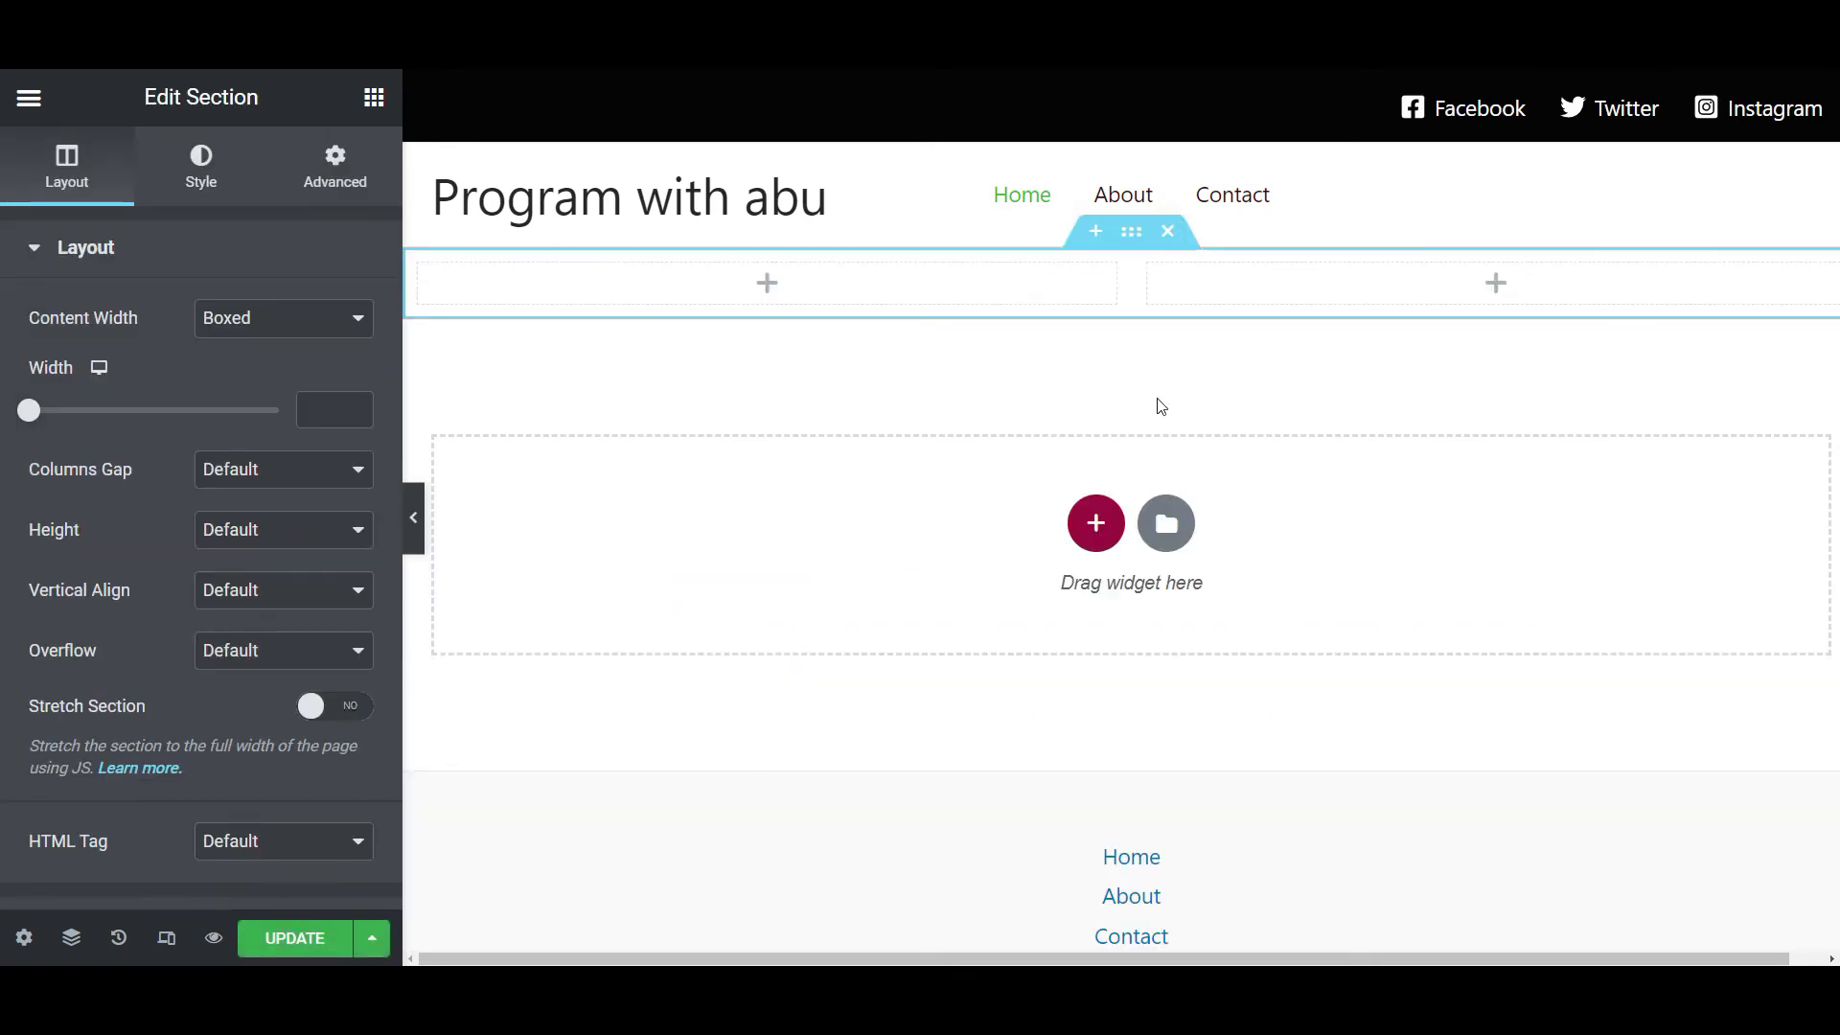
Give the two-column section a classic background with the custom red color #C31F1F.
left_click(1130, 241)
right_click(1131, 242)
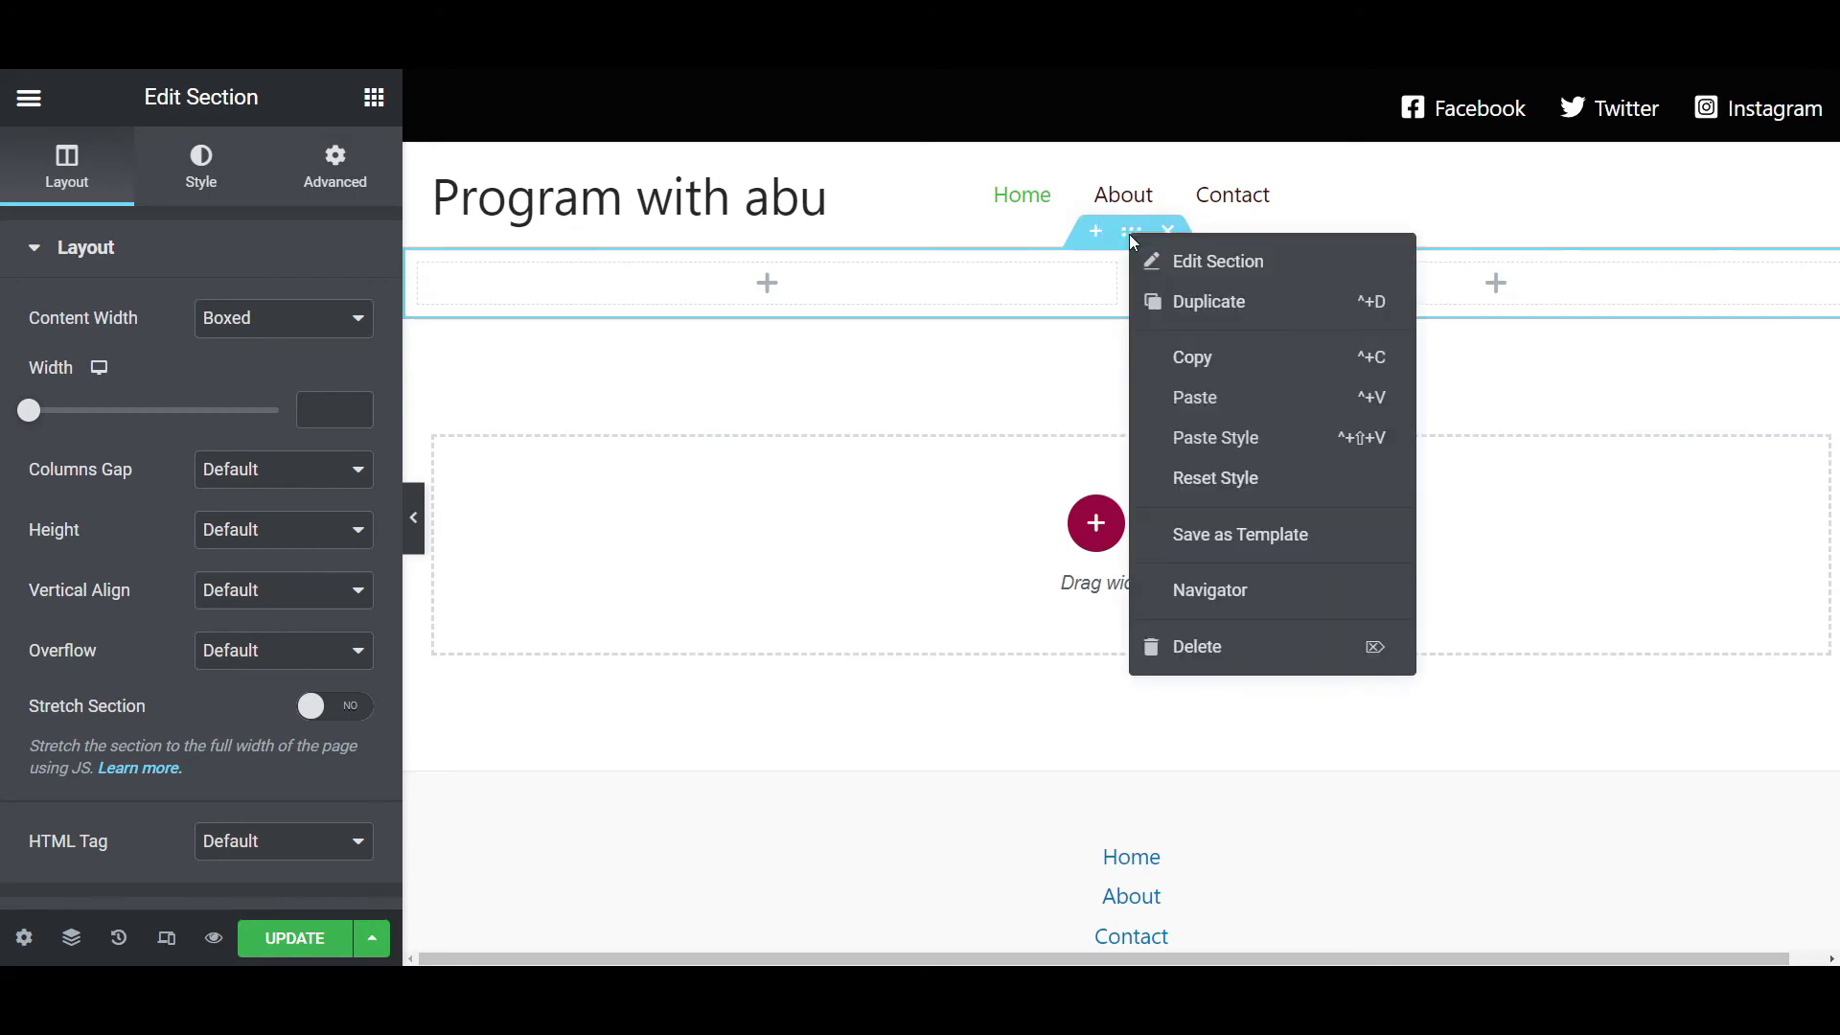
left_click(1240, 263)
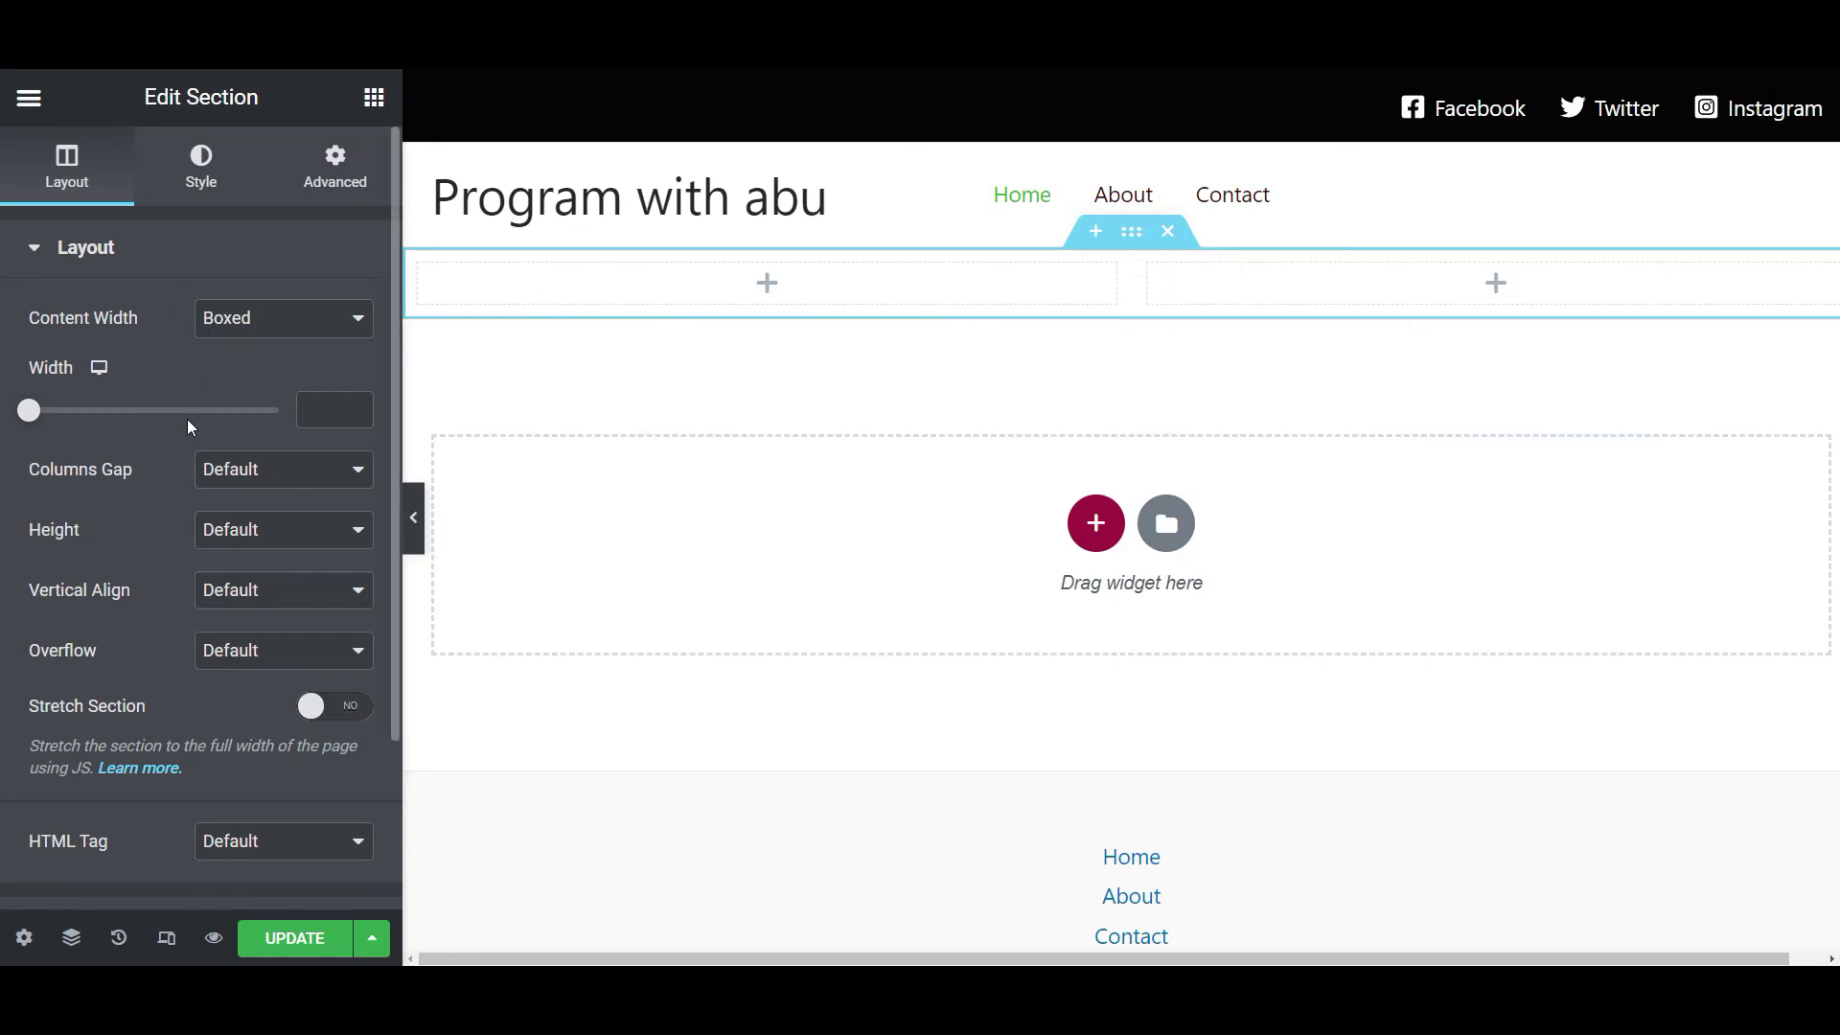
scroll(158, 550, "down", 3)
scroll(158, 549, "up", 3)
scroll(158, 549, "down", 3)
scroll(158, 550, "up", 3)
left_click(200, 173)
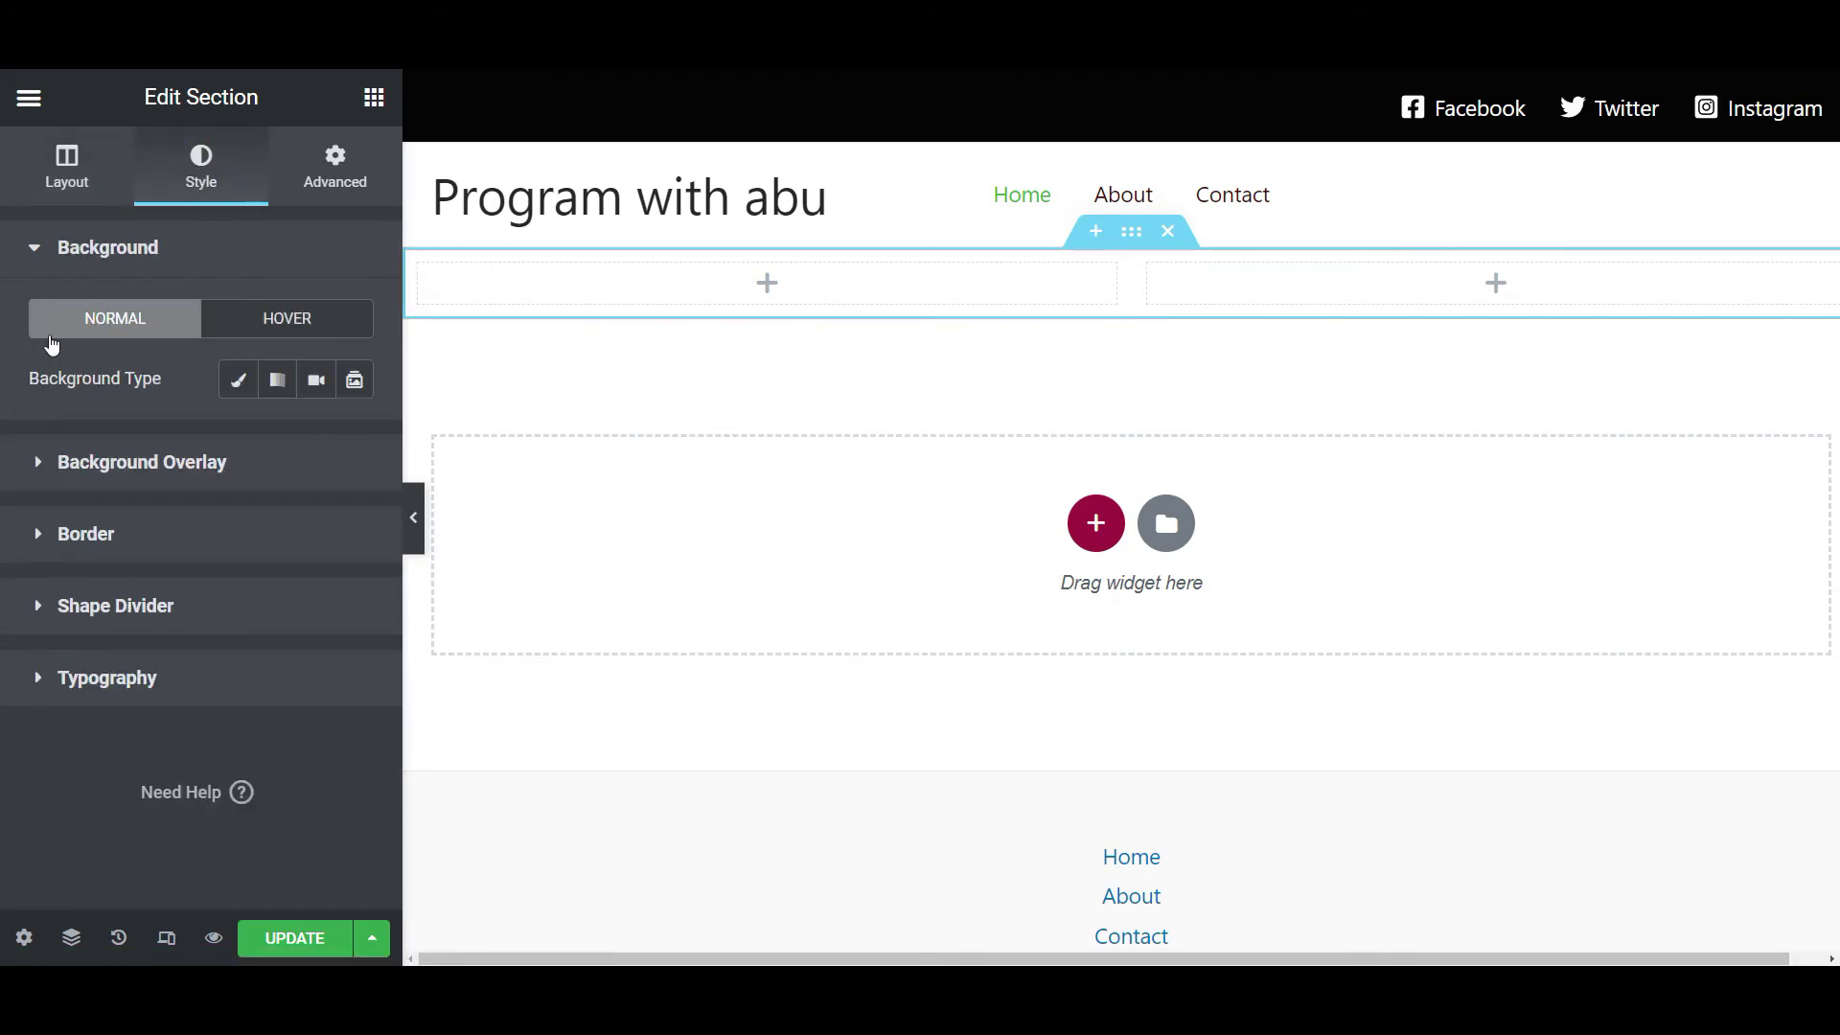
left_click(240, 383)
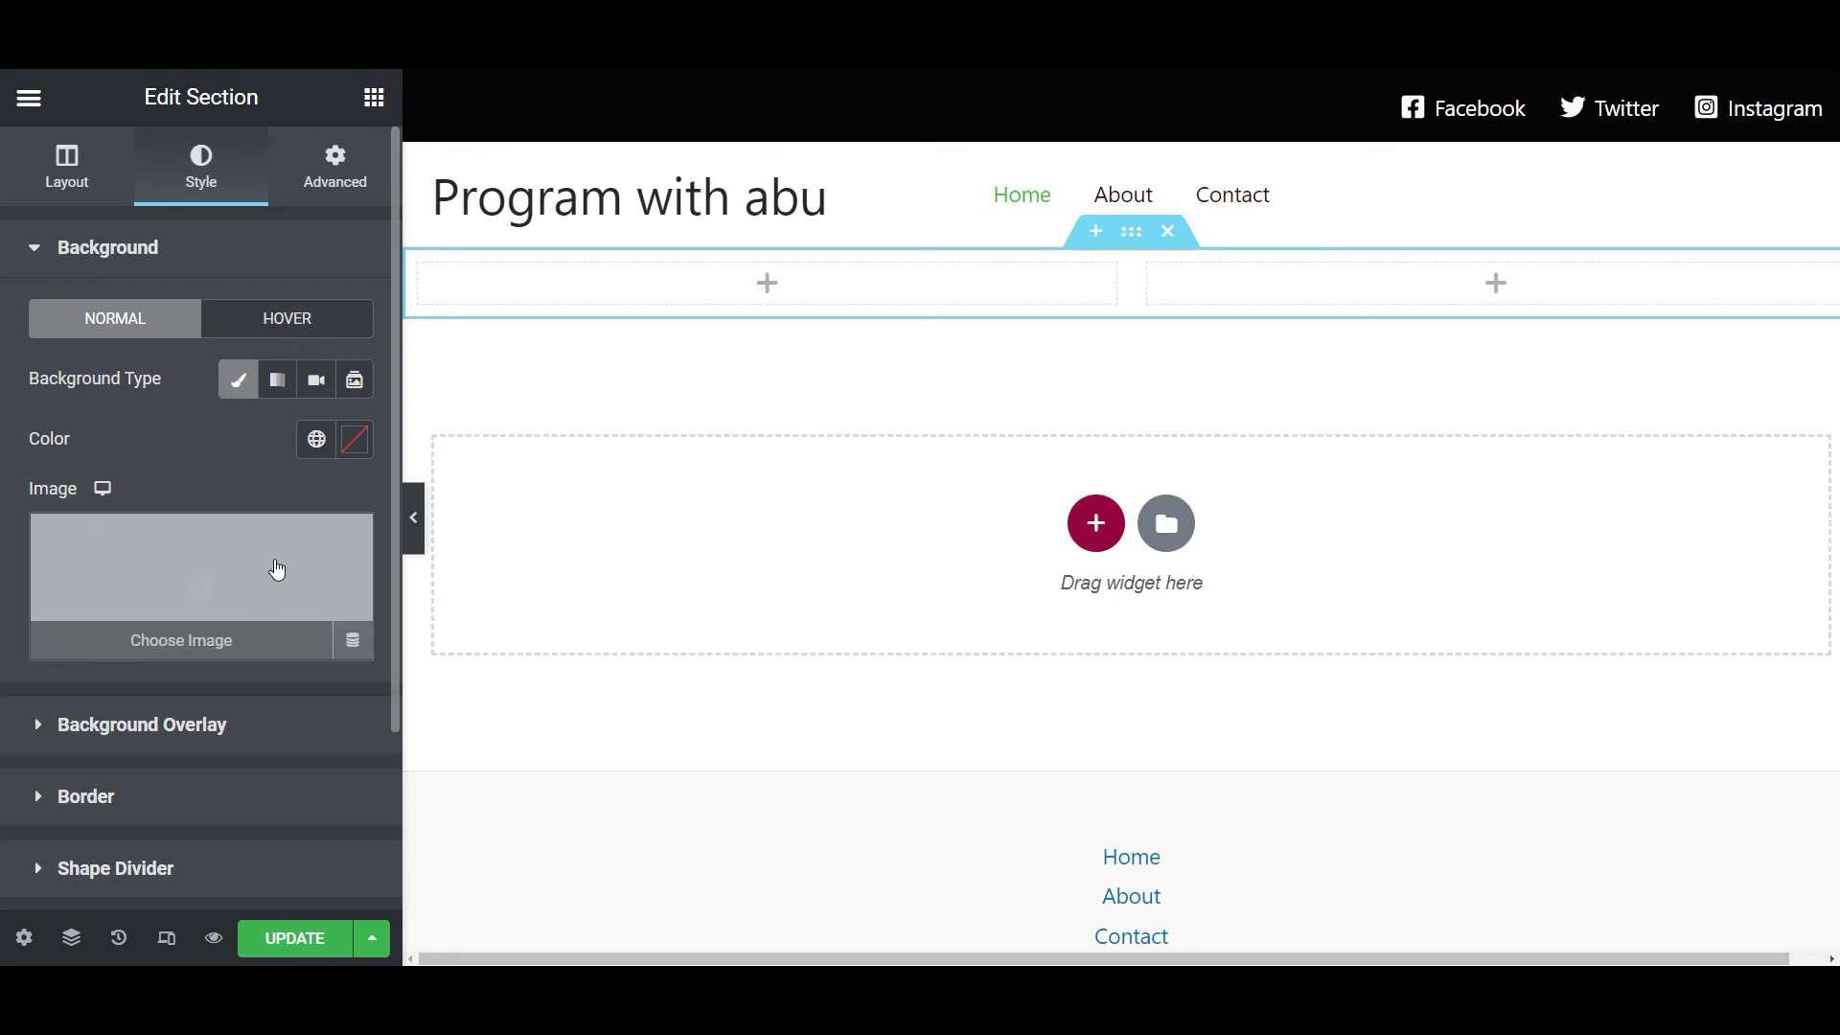
left_click(356, 442)
left_click_drag(365, 591, 481, 600)
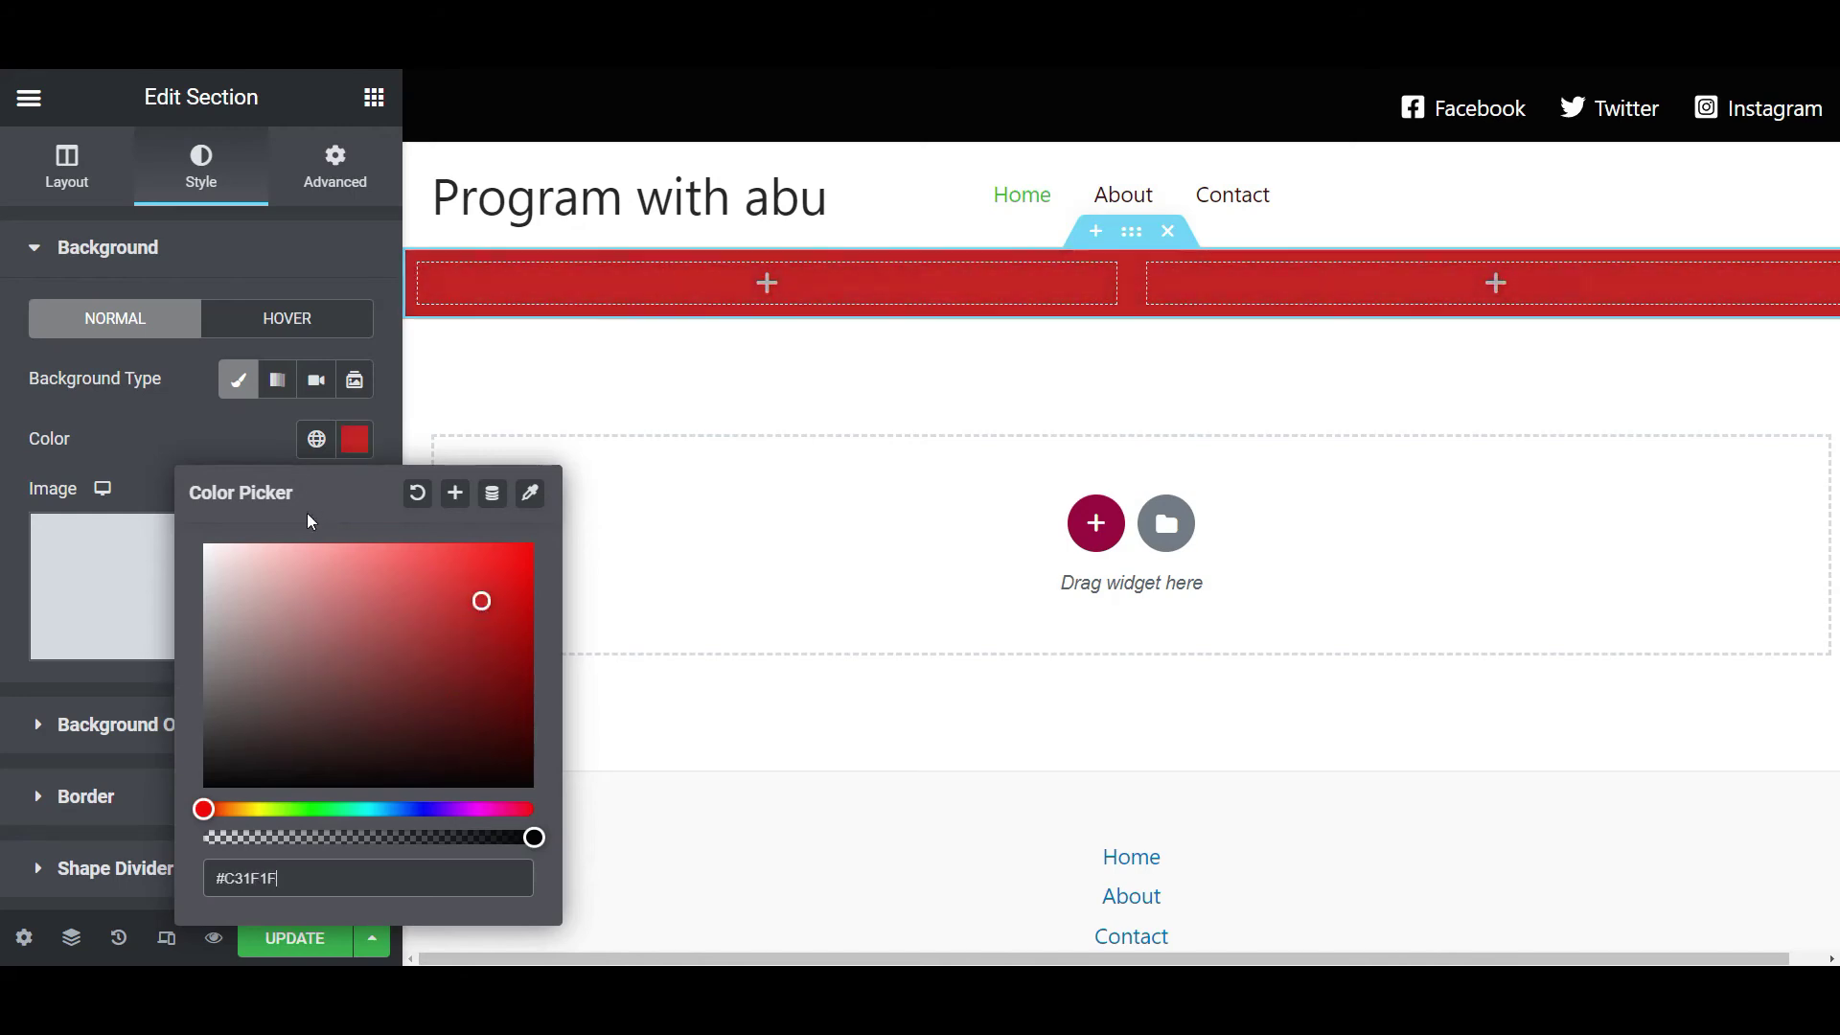
left_click(248, 442)
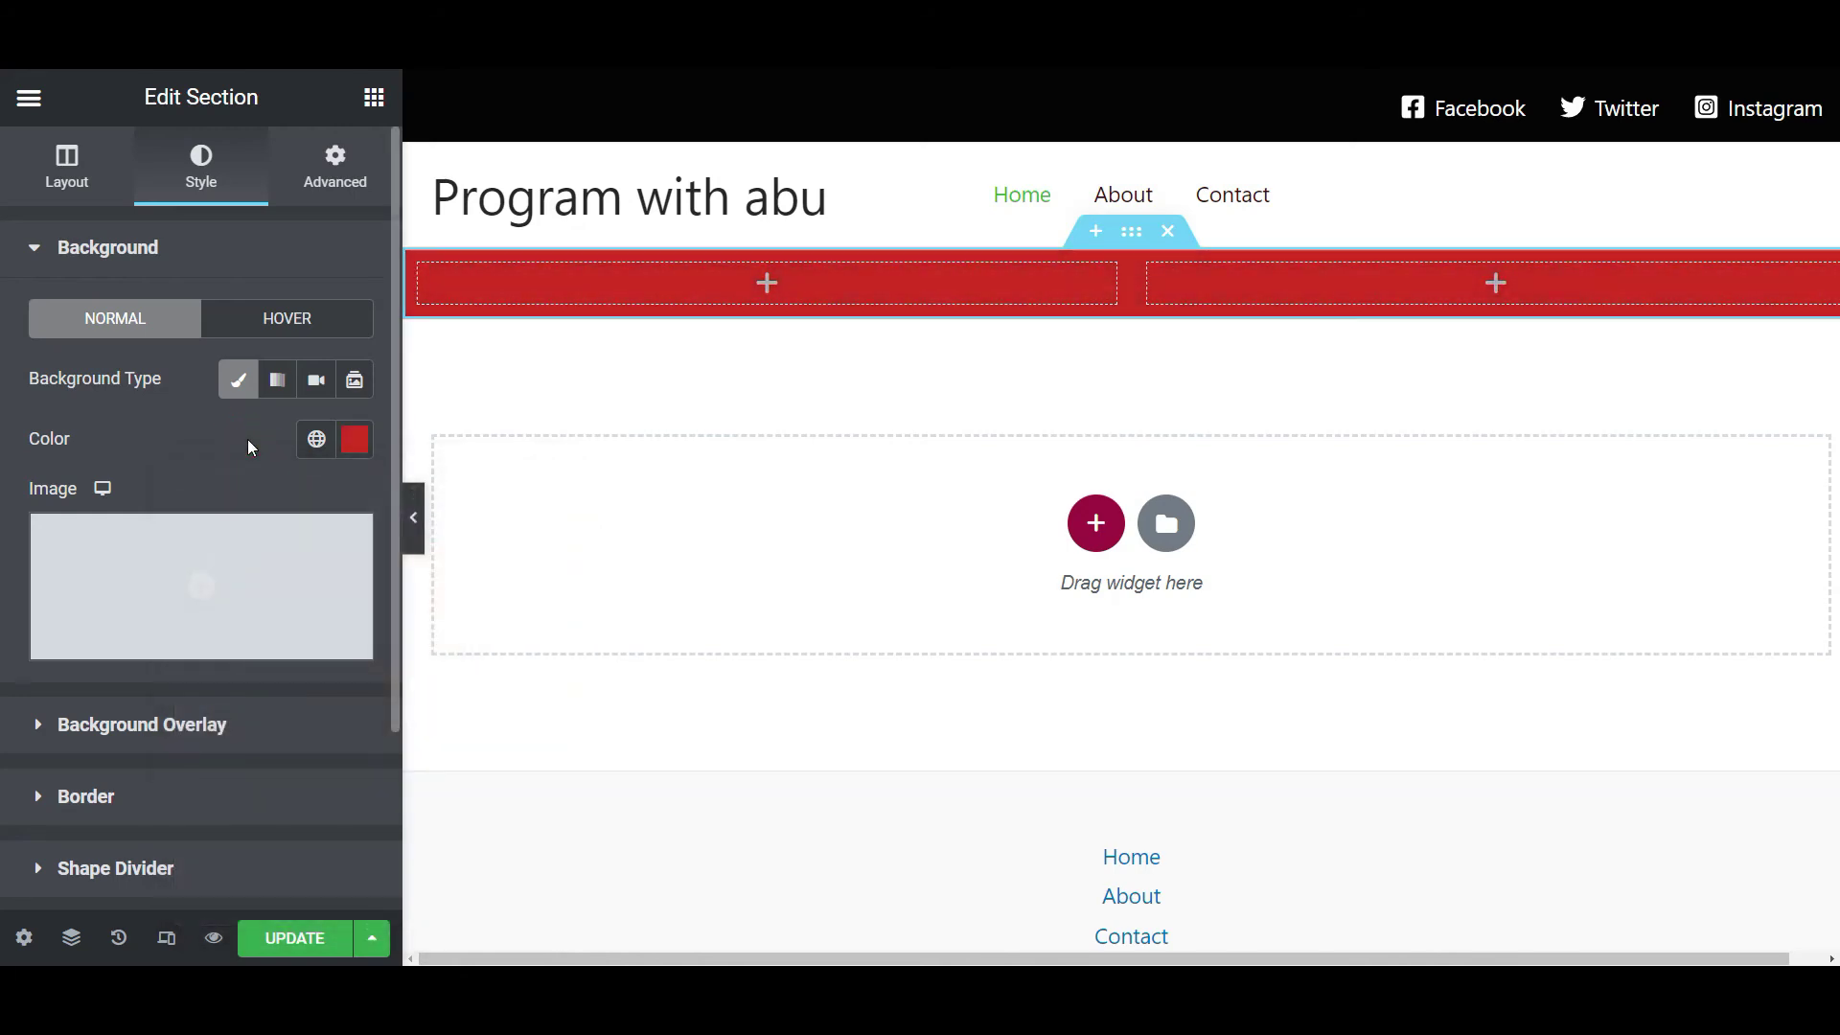
Review the available global colors and change the two-column section's custom background color to #A82B2B.
left_click(317, 440)
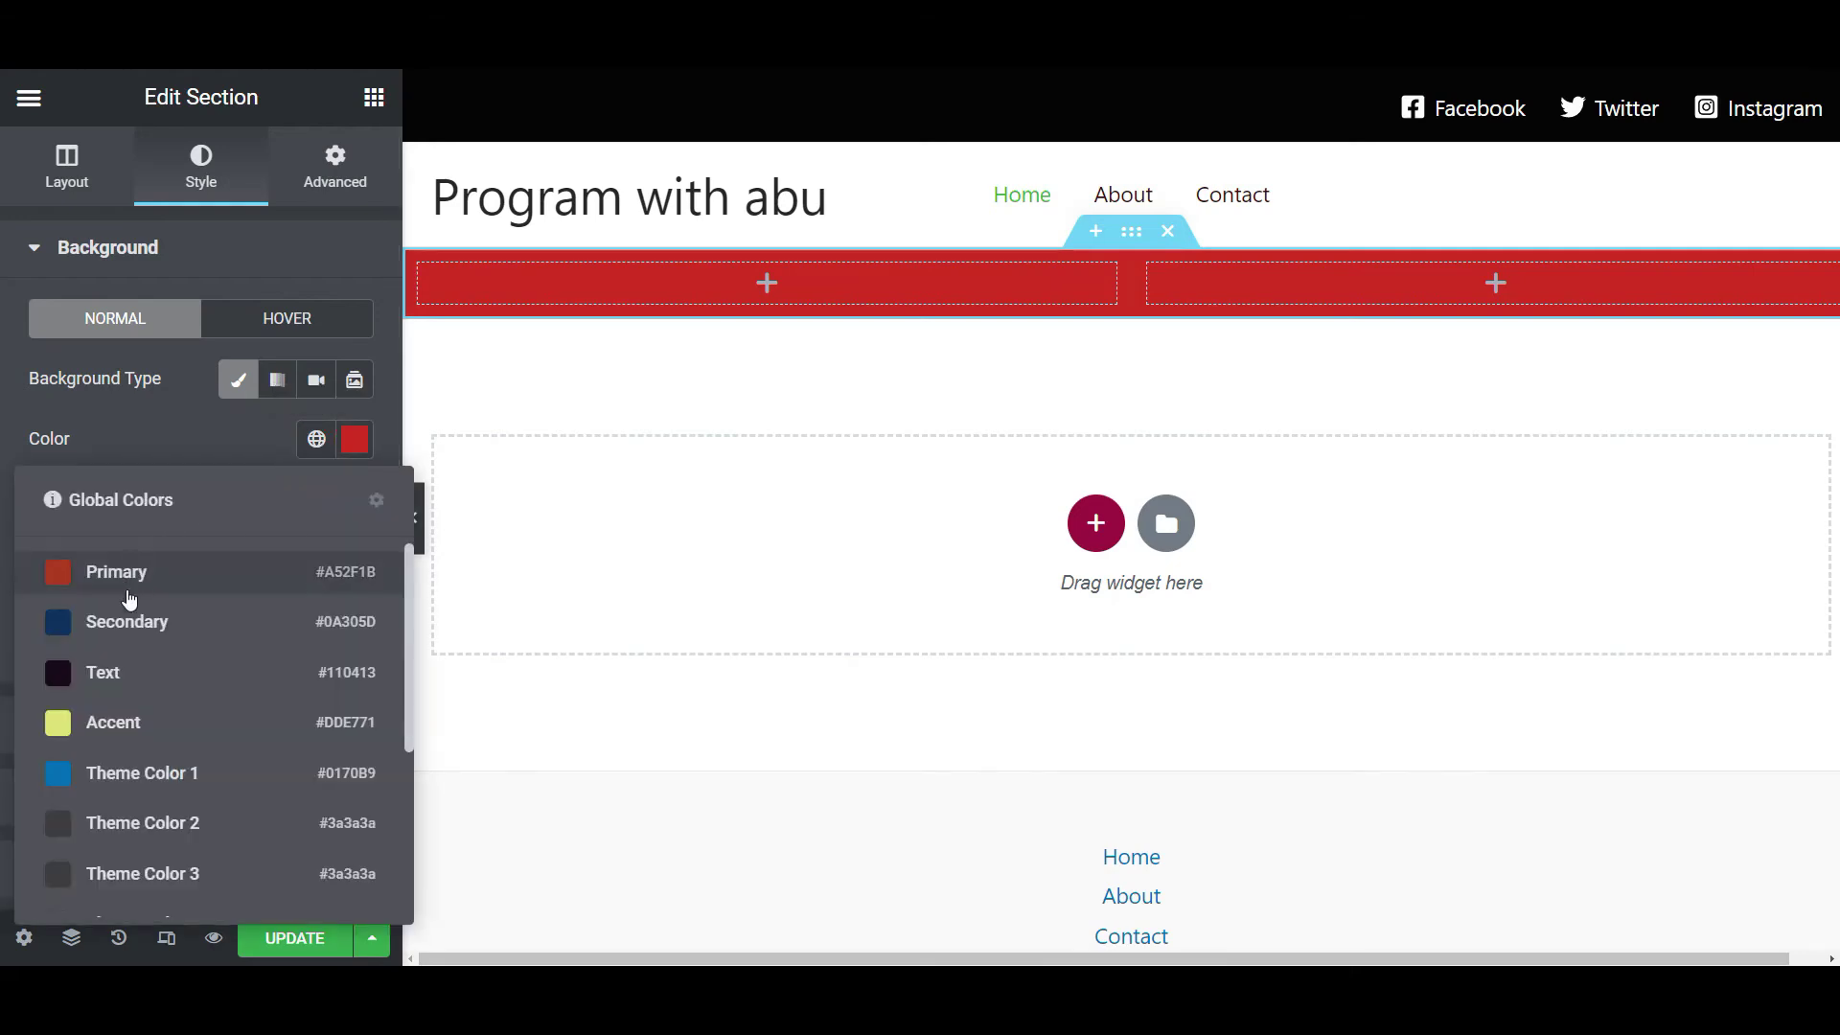
scroll(169, 778, "down", 3)
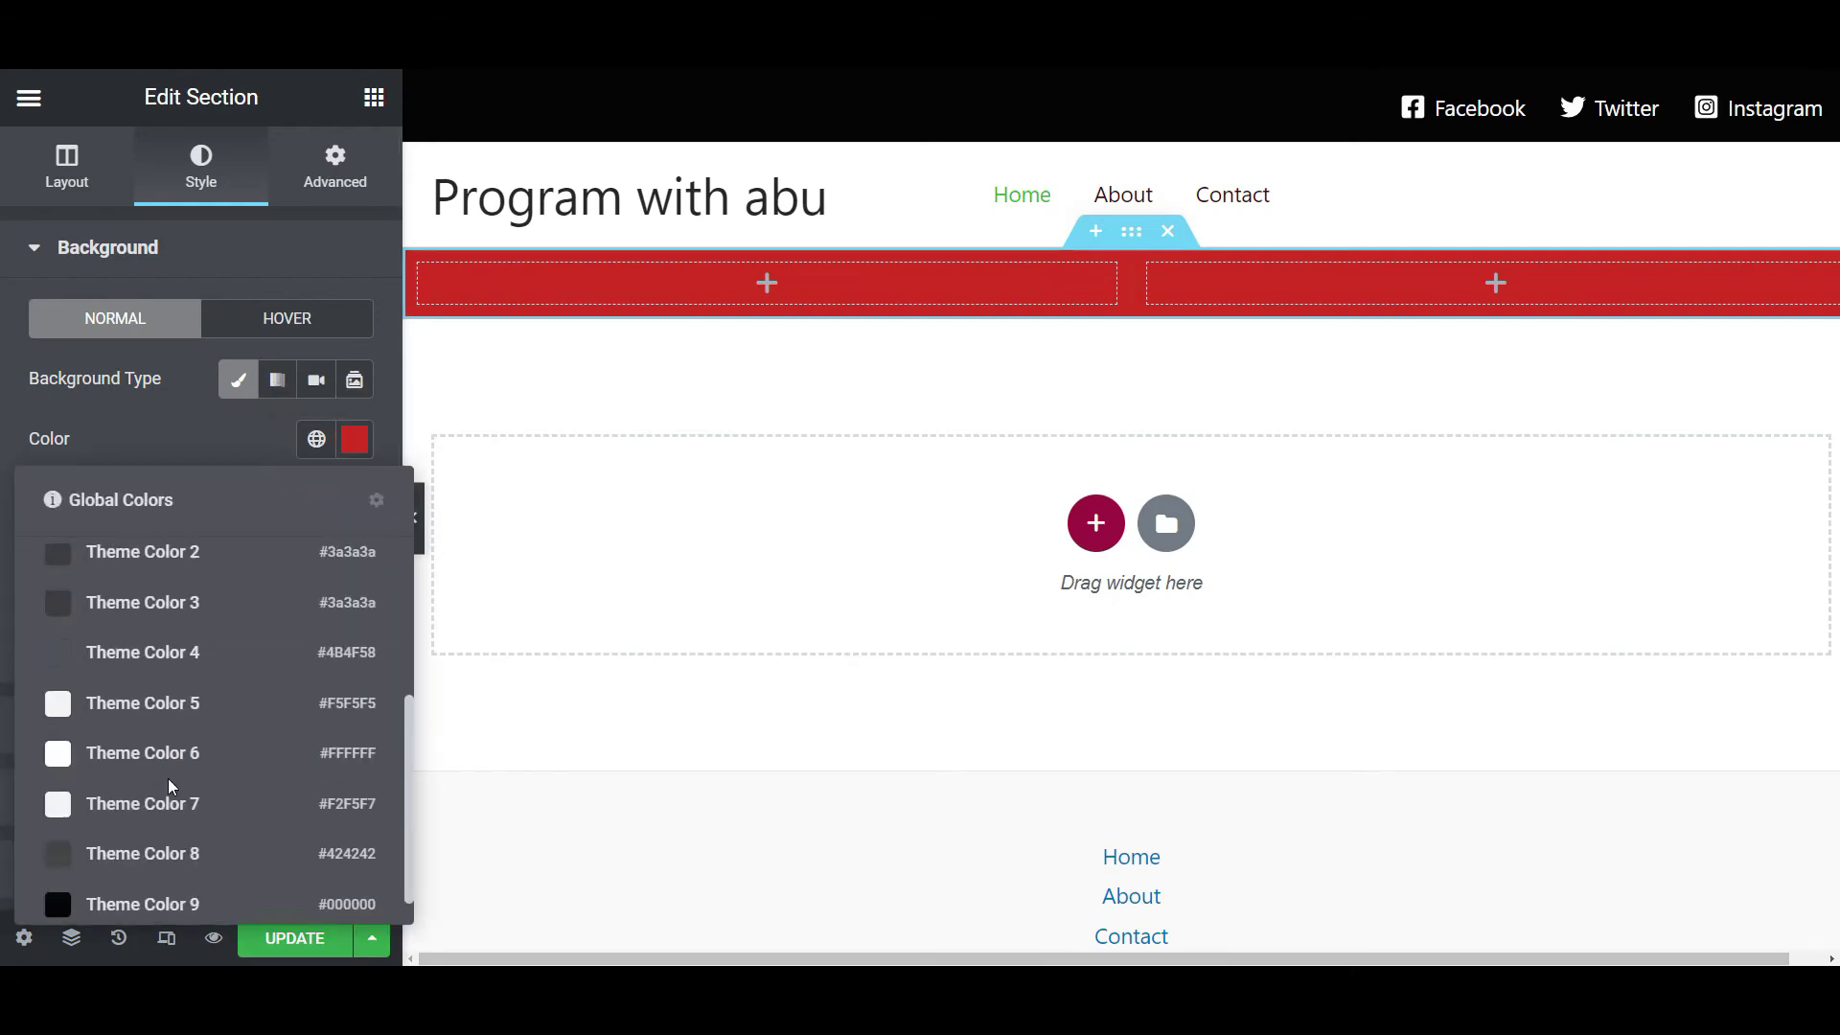
scroll(169, 786, "up", 3)
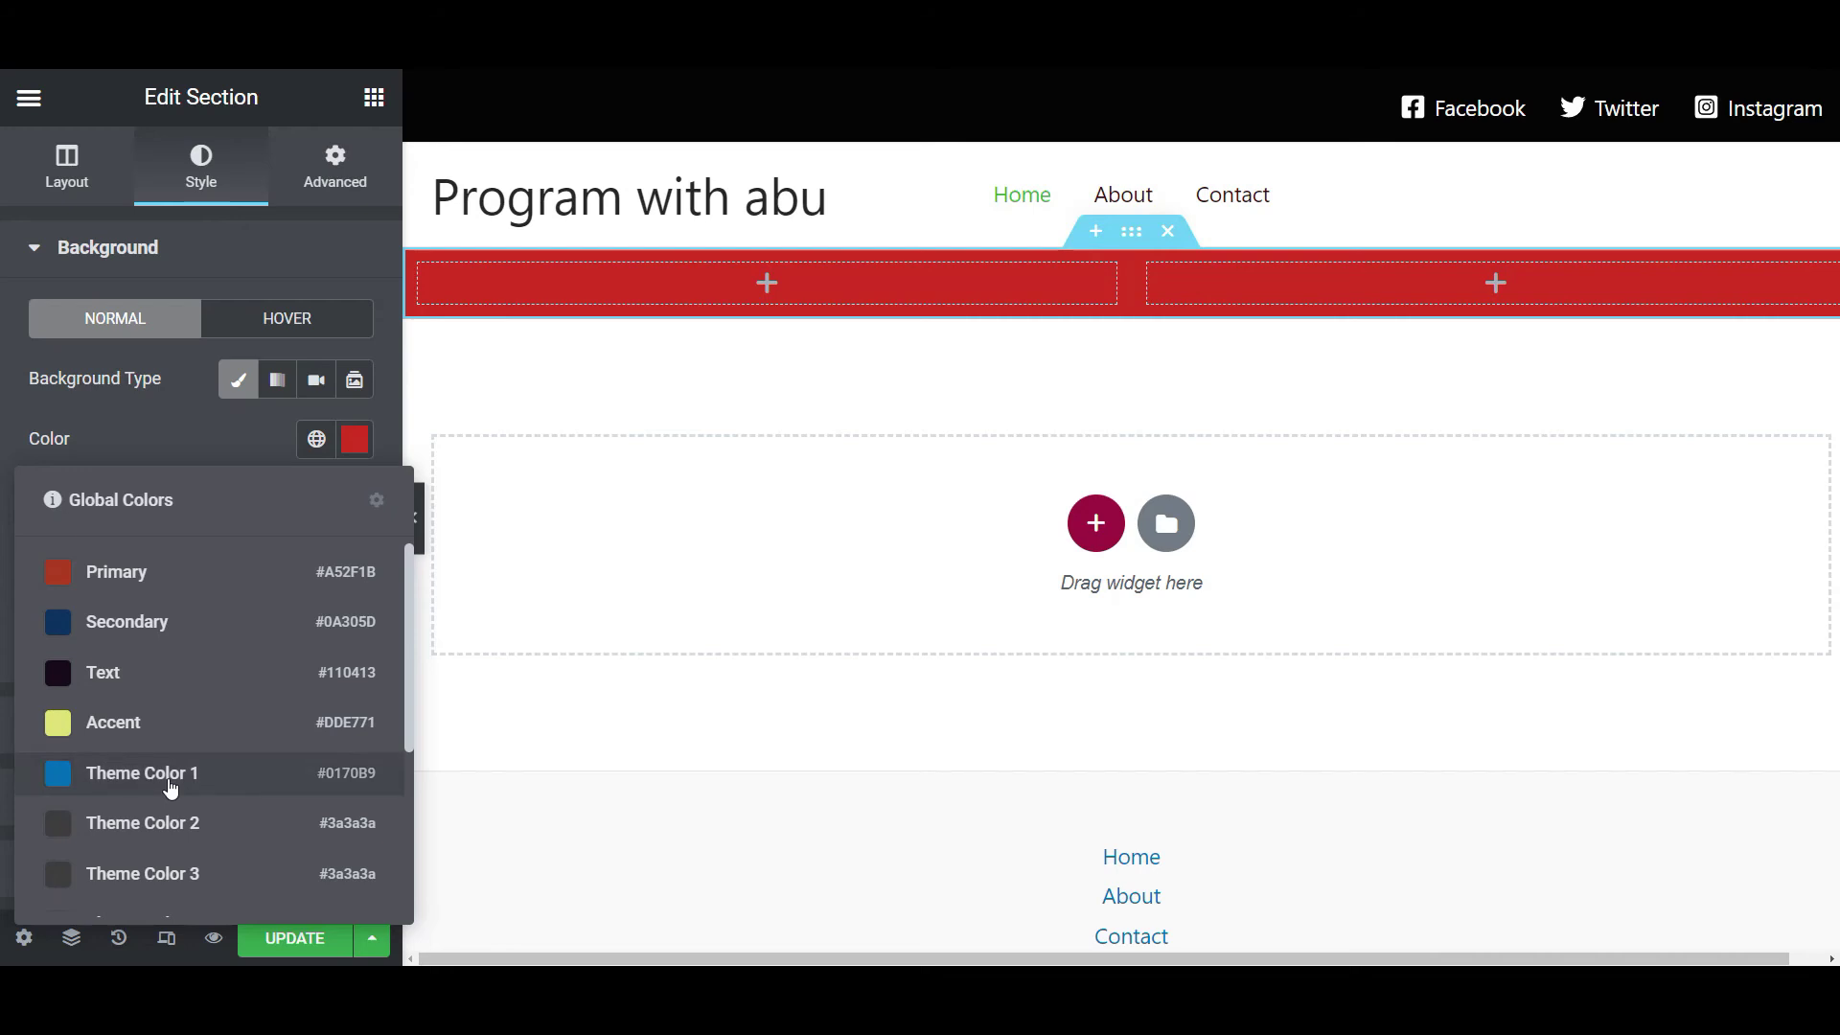
left_click(355, 439)
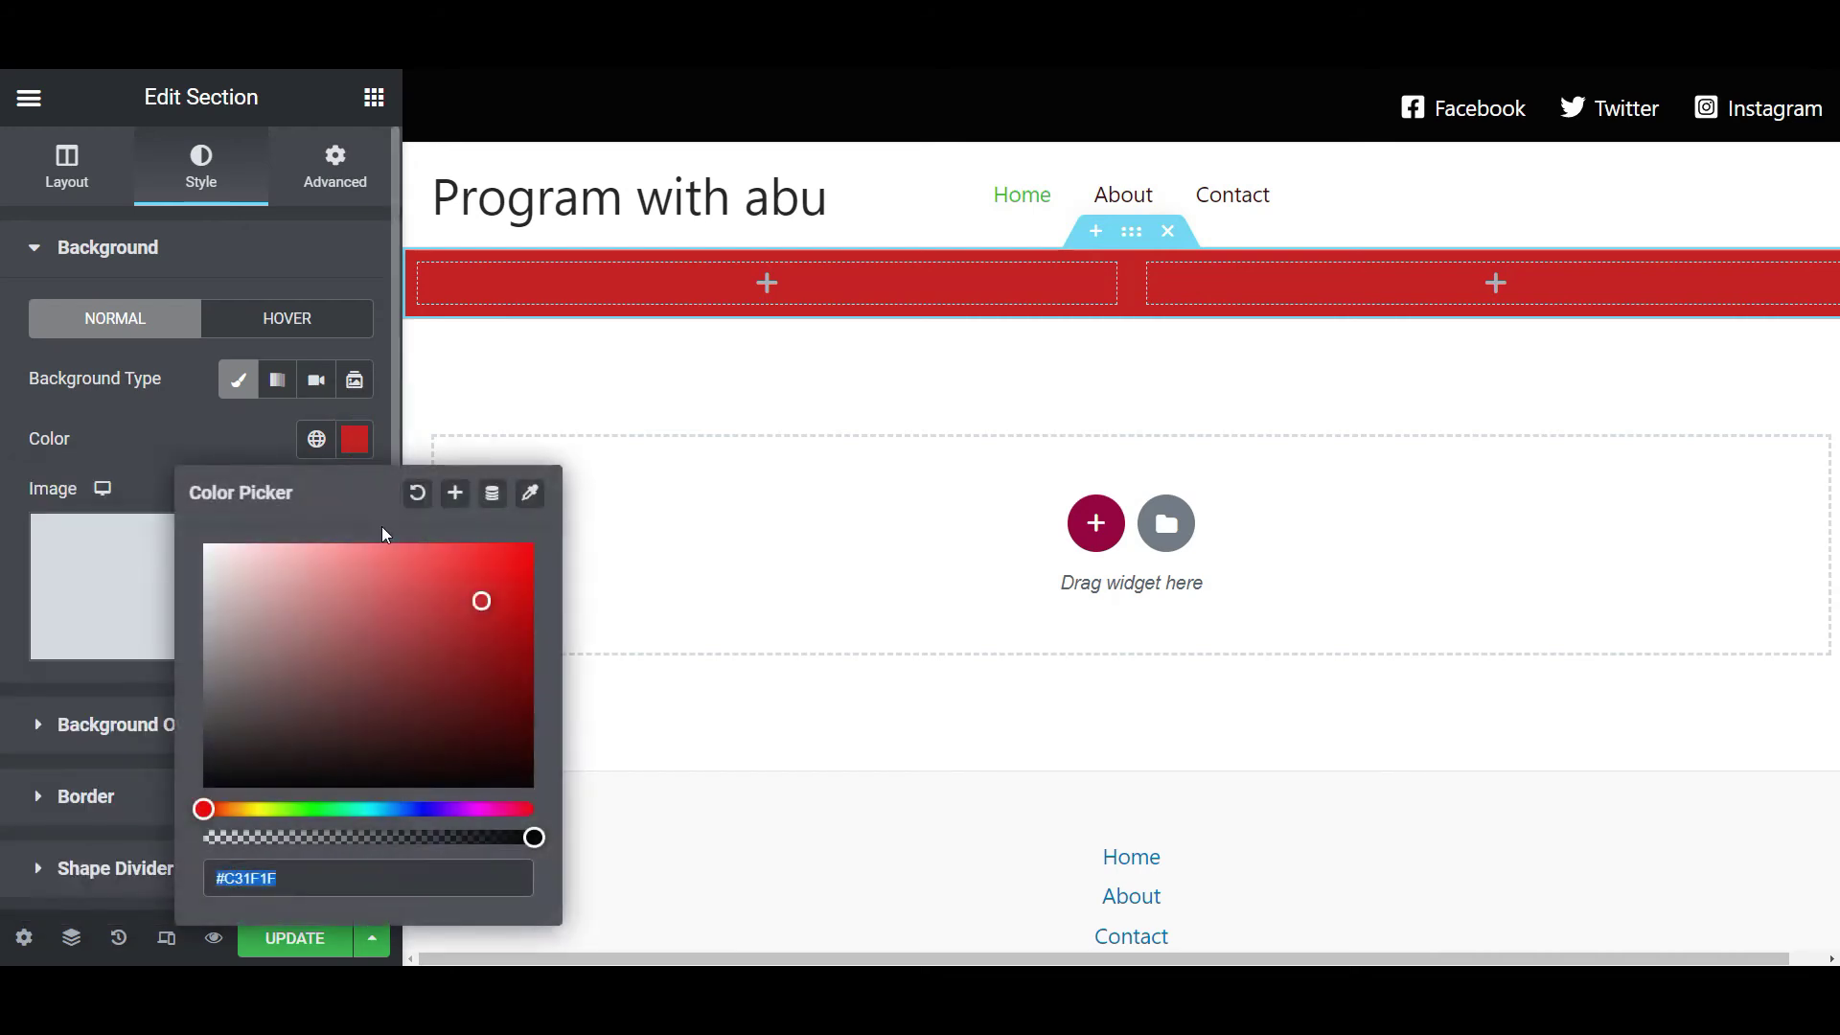
left_click(447, 626)
left_click(165, 505)
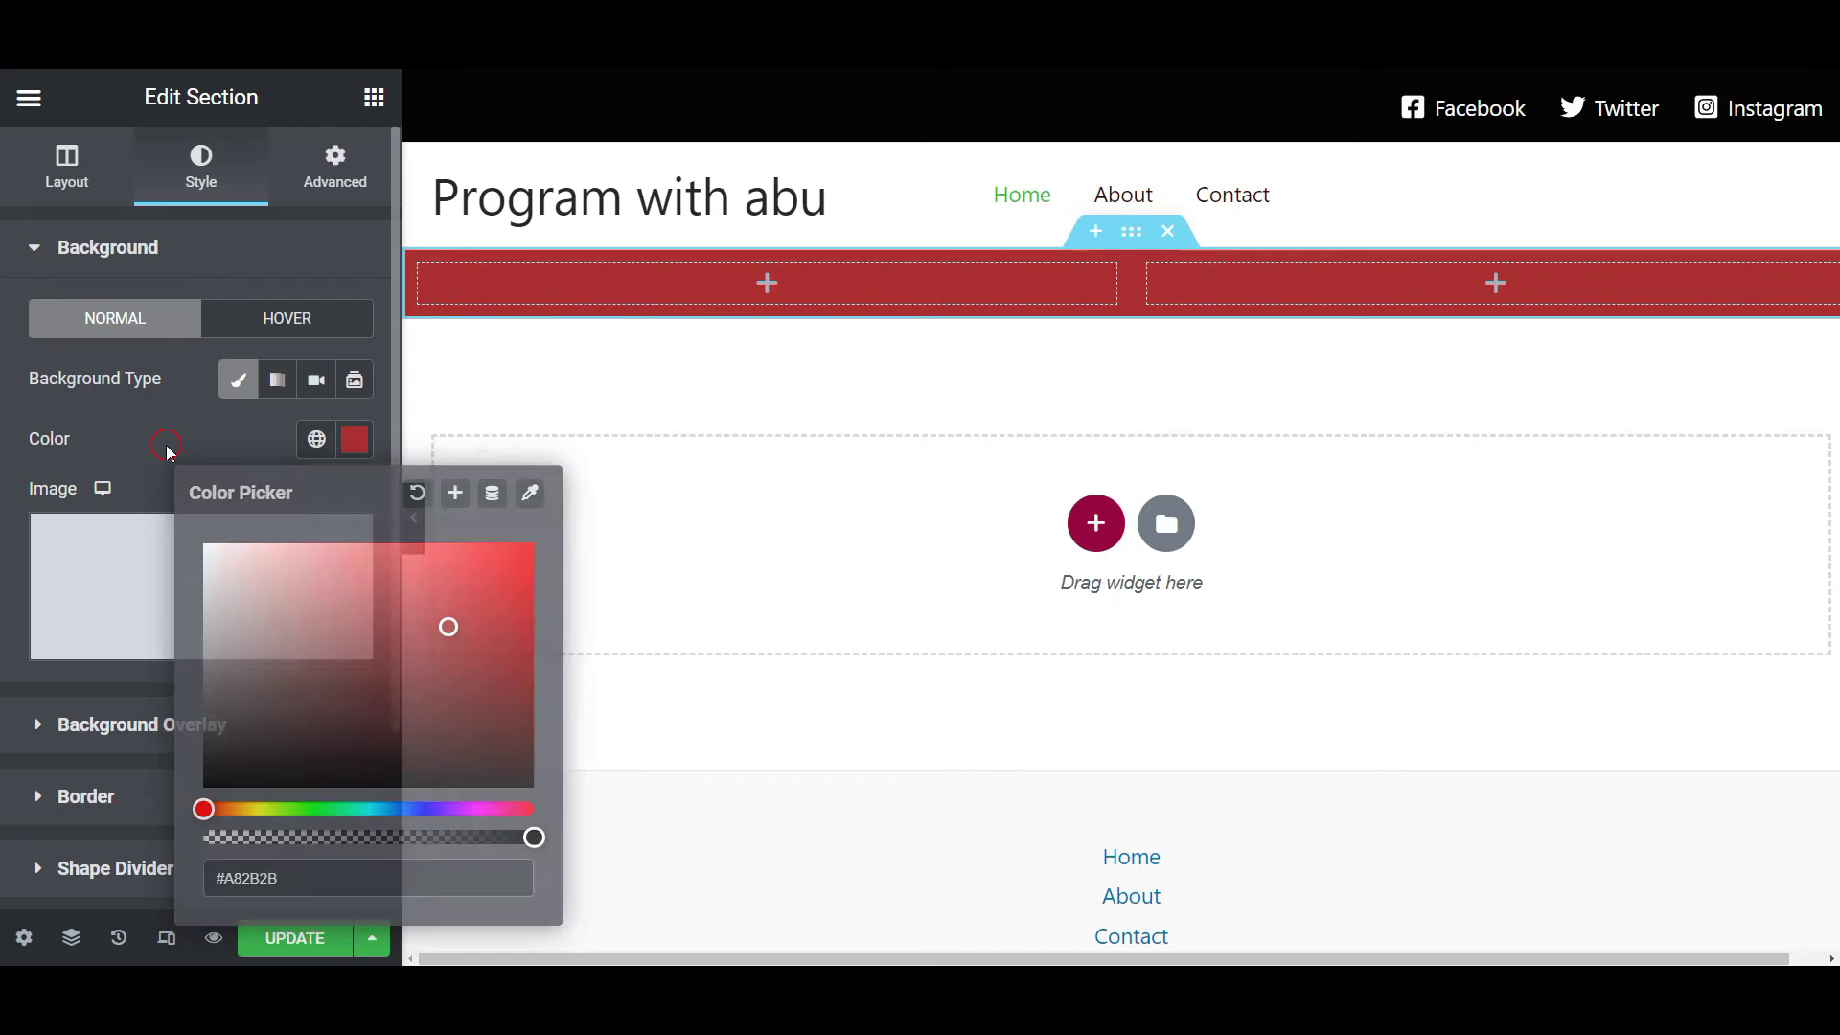
Try a single-column section with the custom classic background color #8A3F3F below the first section, and delete that section.
left_click(1095, 523)
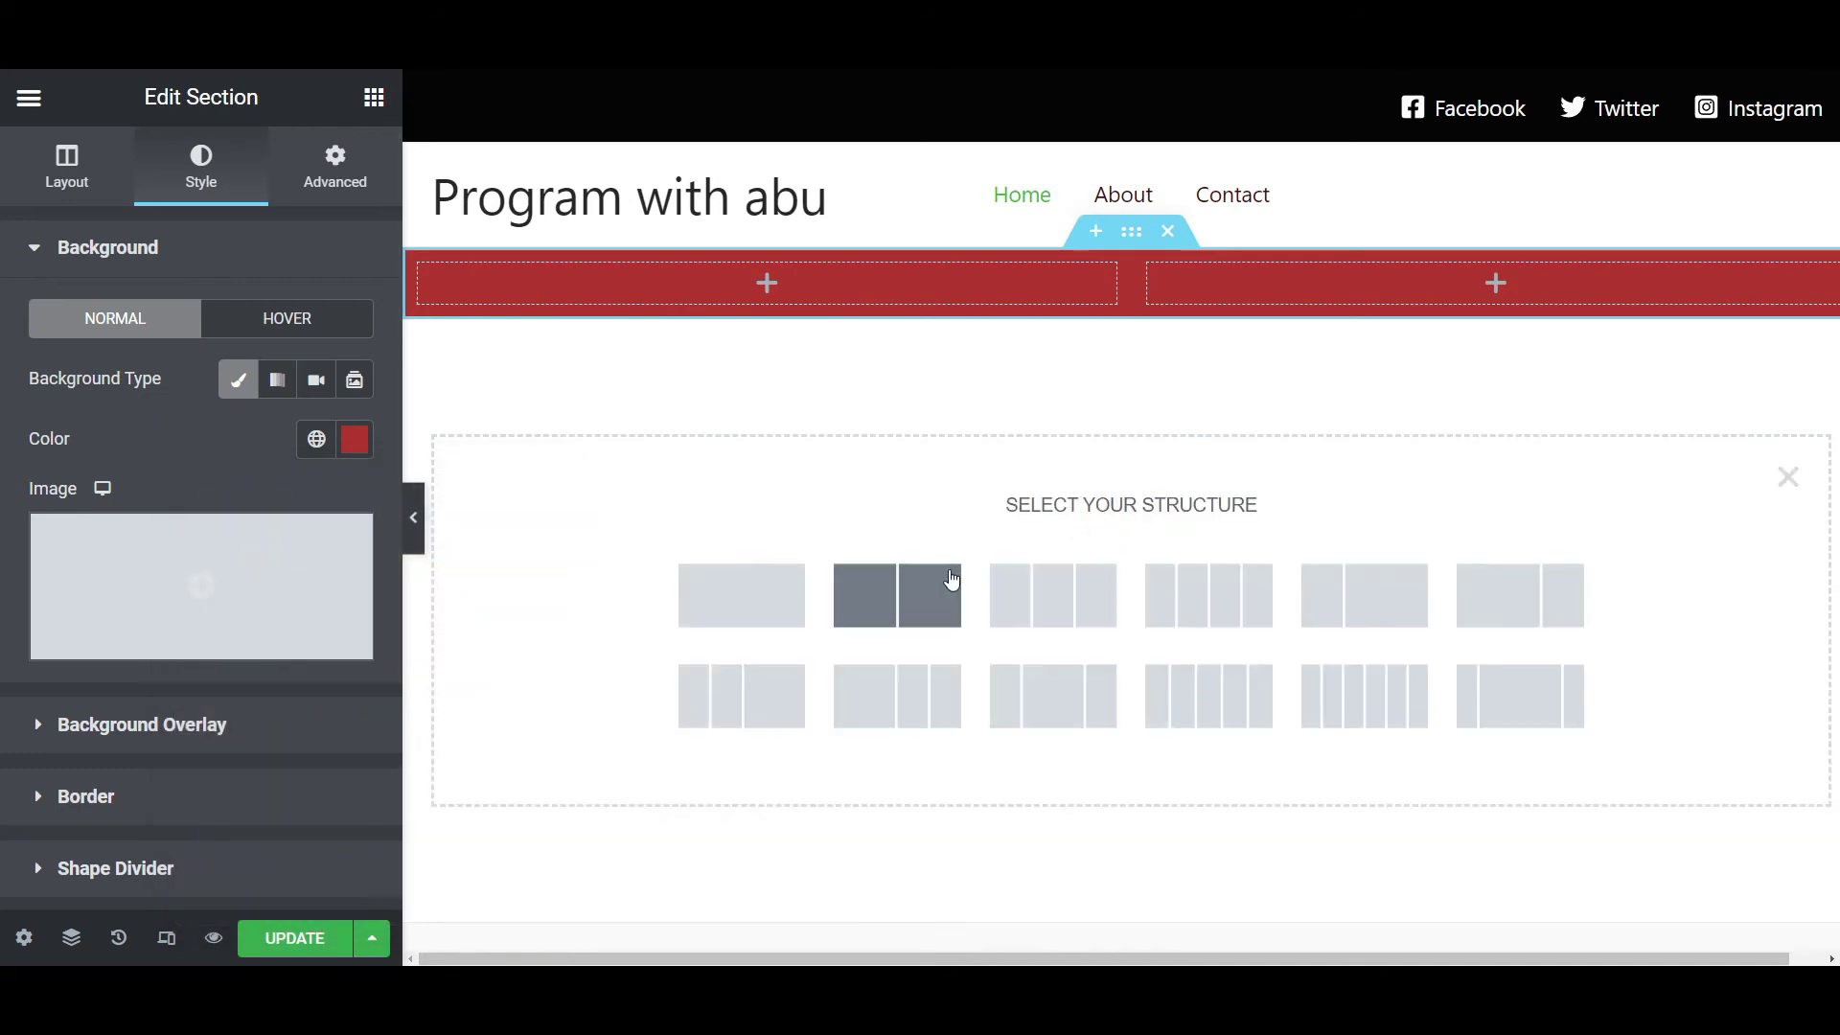
left_click(780, 599)
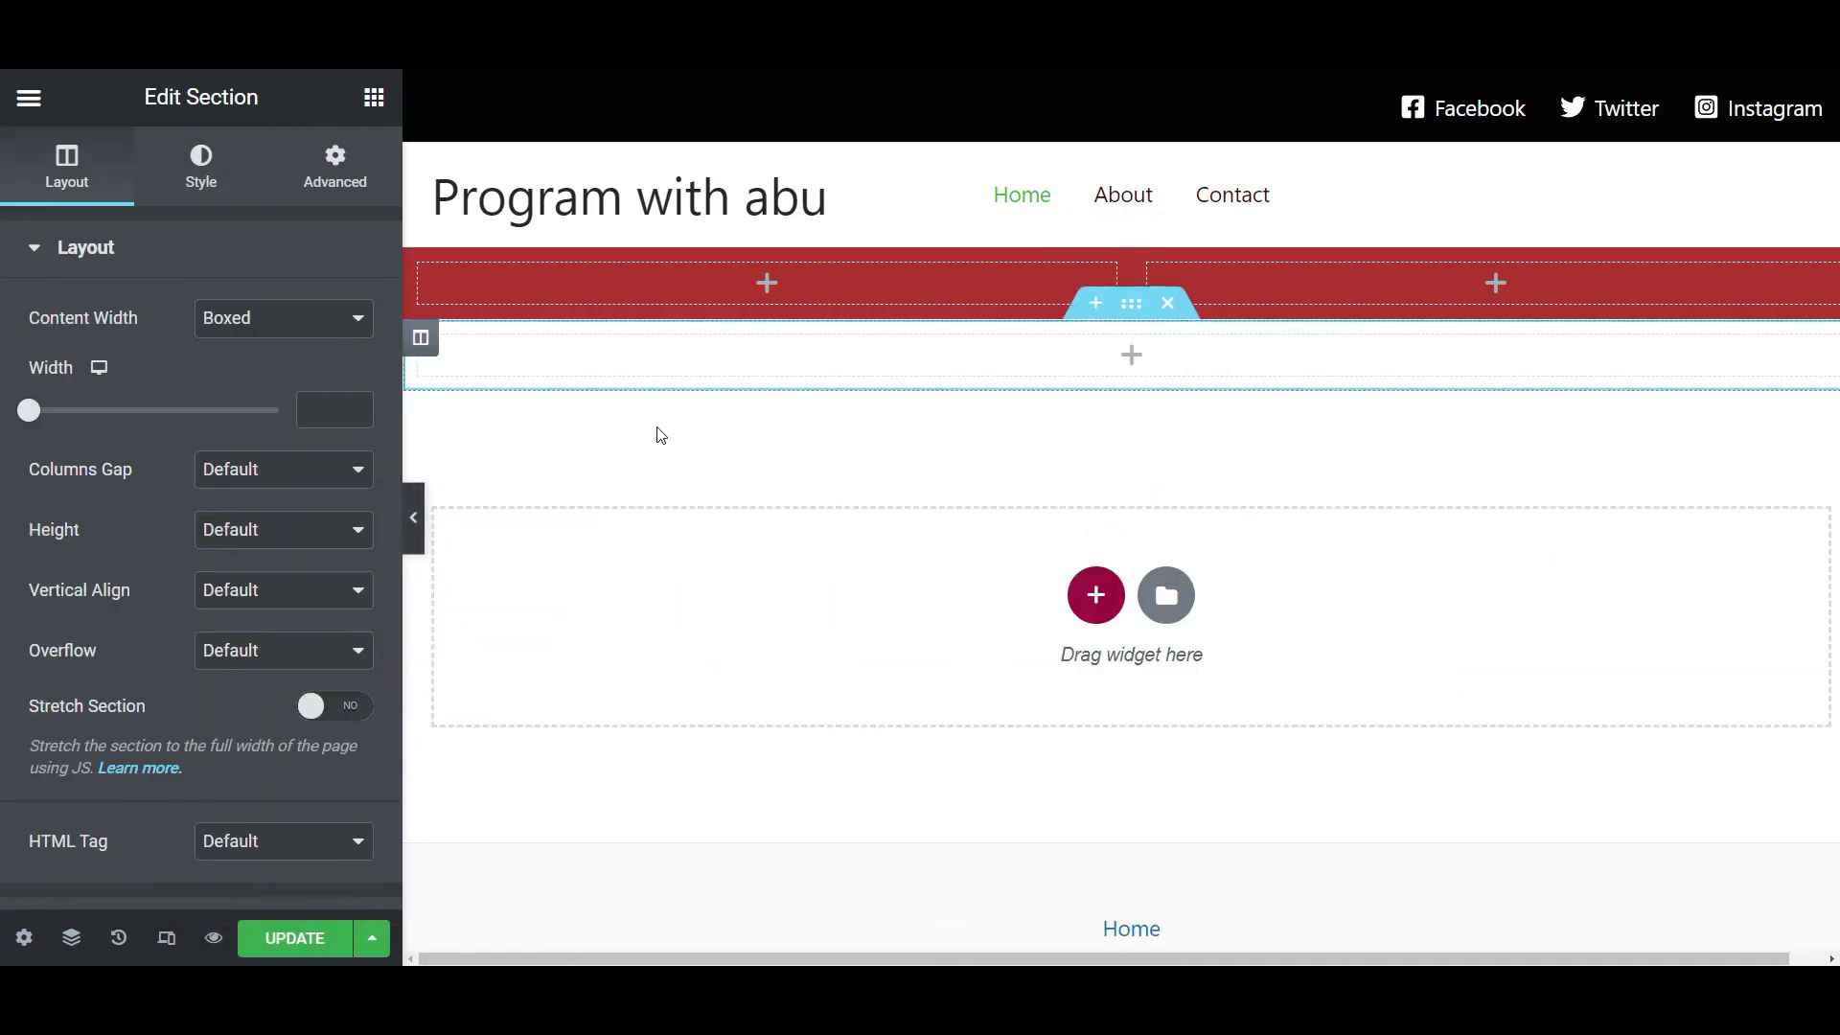
left_click(200, 173)
left_click(238, 382)
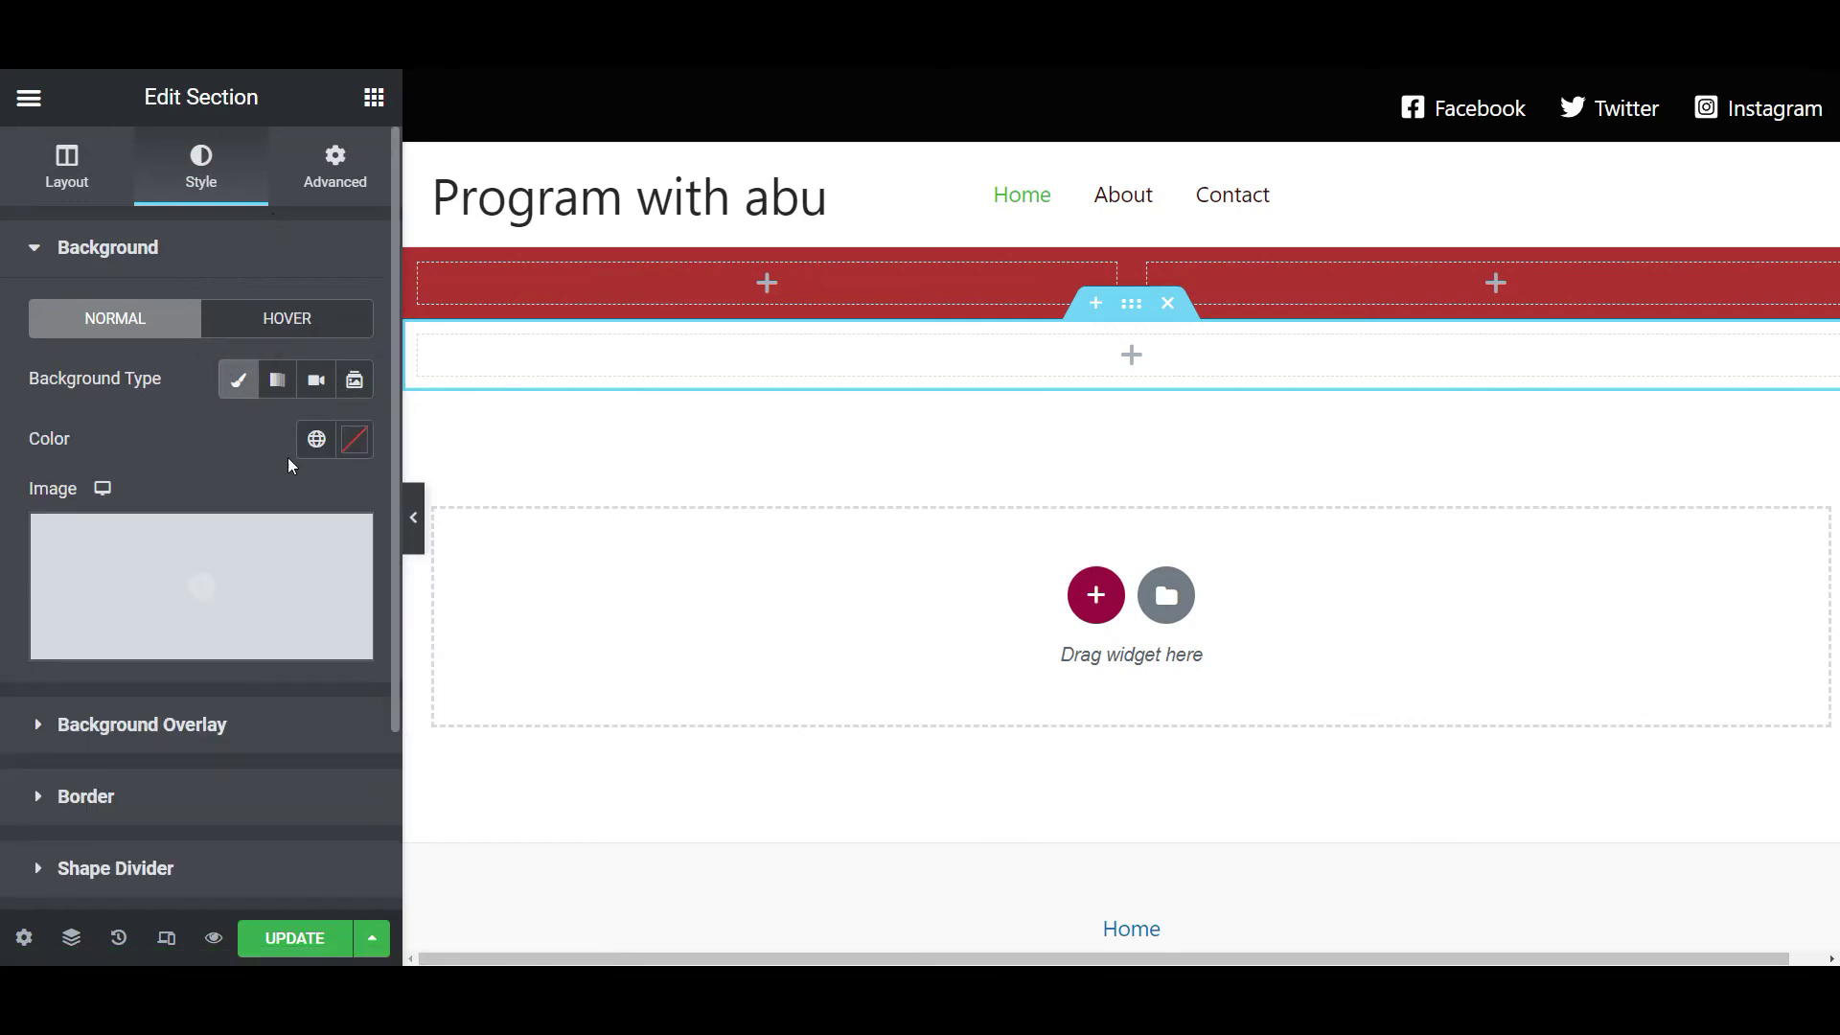
left_click(356, 439)
left_click(438, 601)
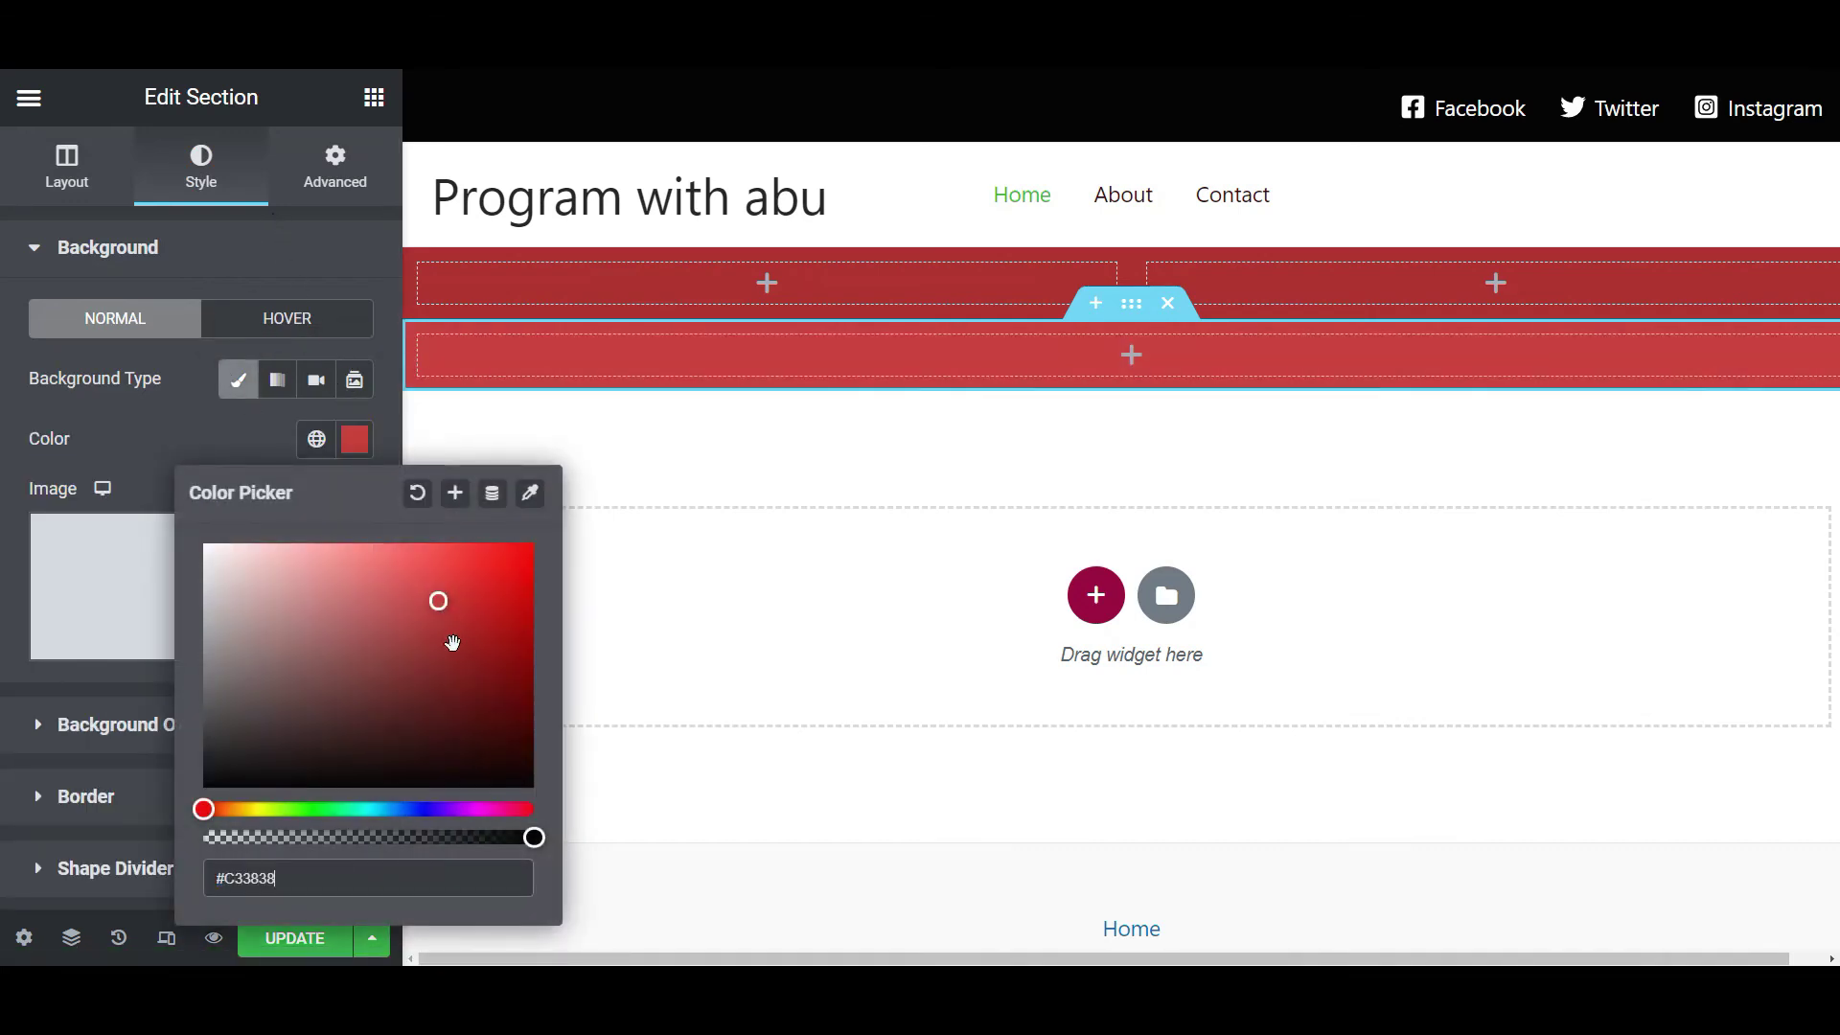
left_click(382, 656)
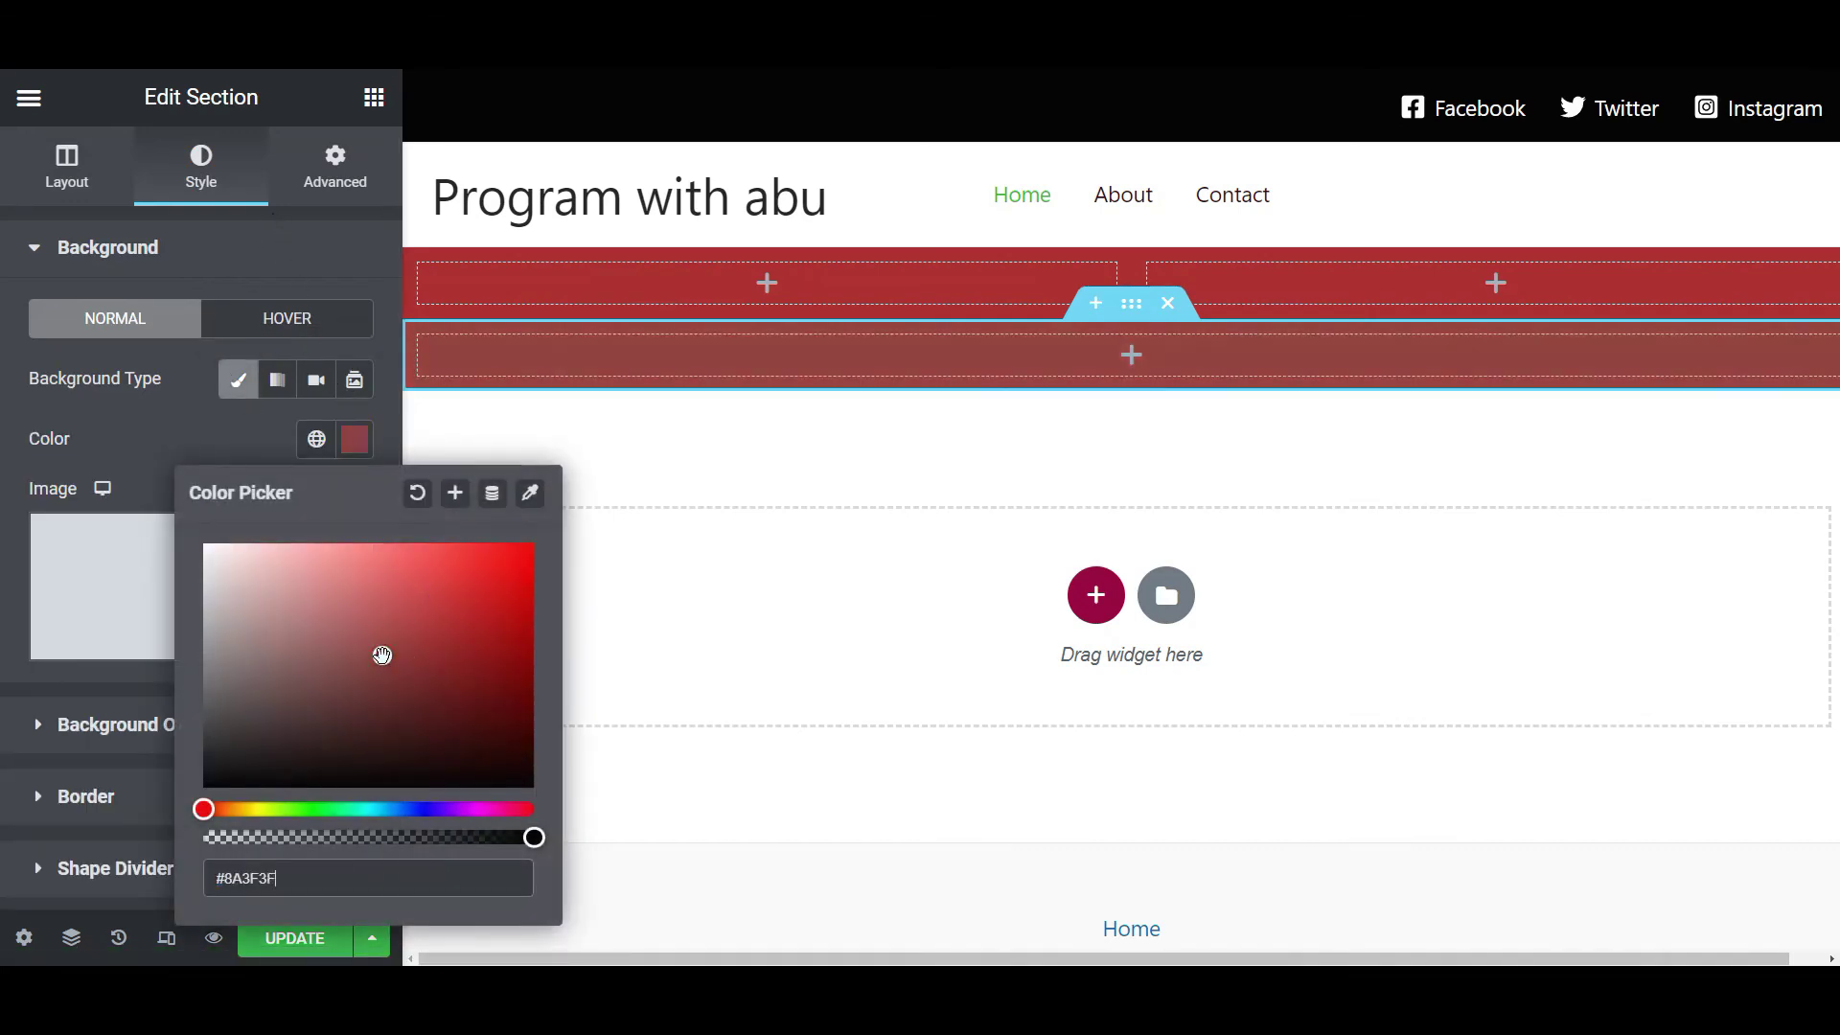
left_click(191, 440)
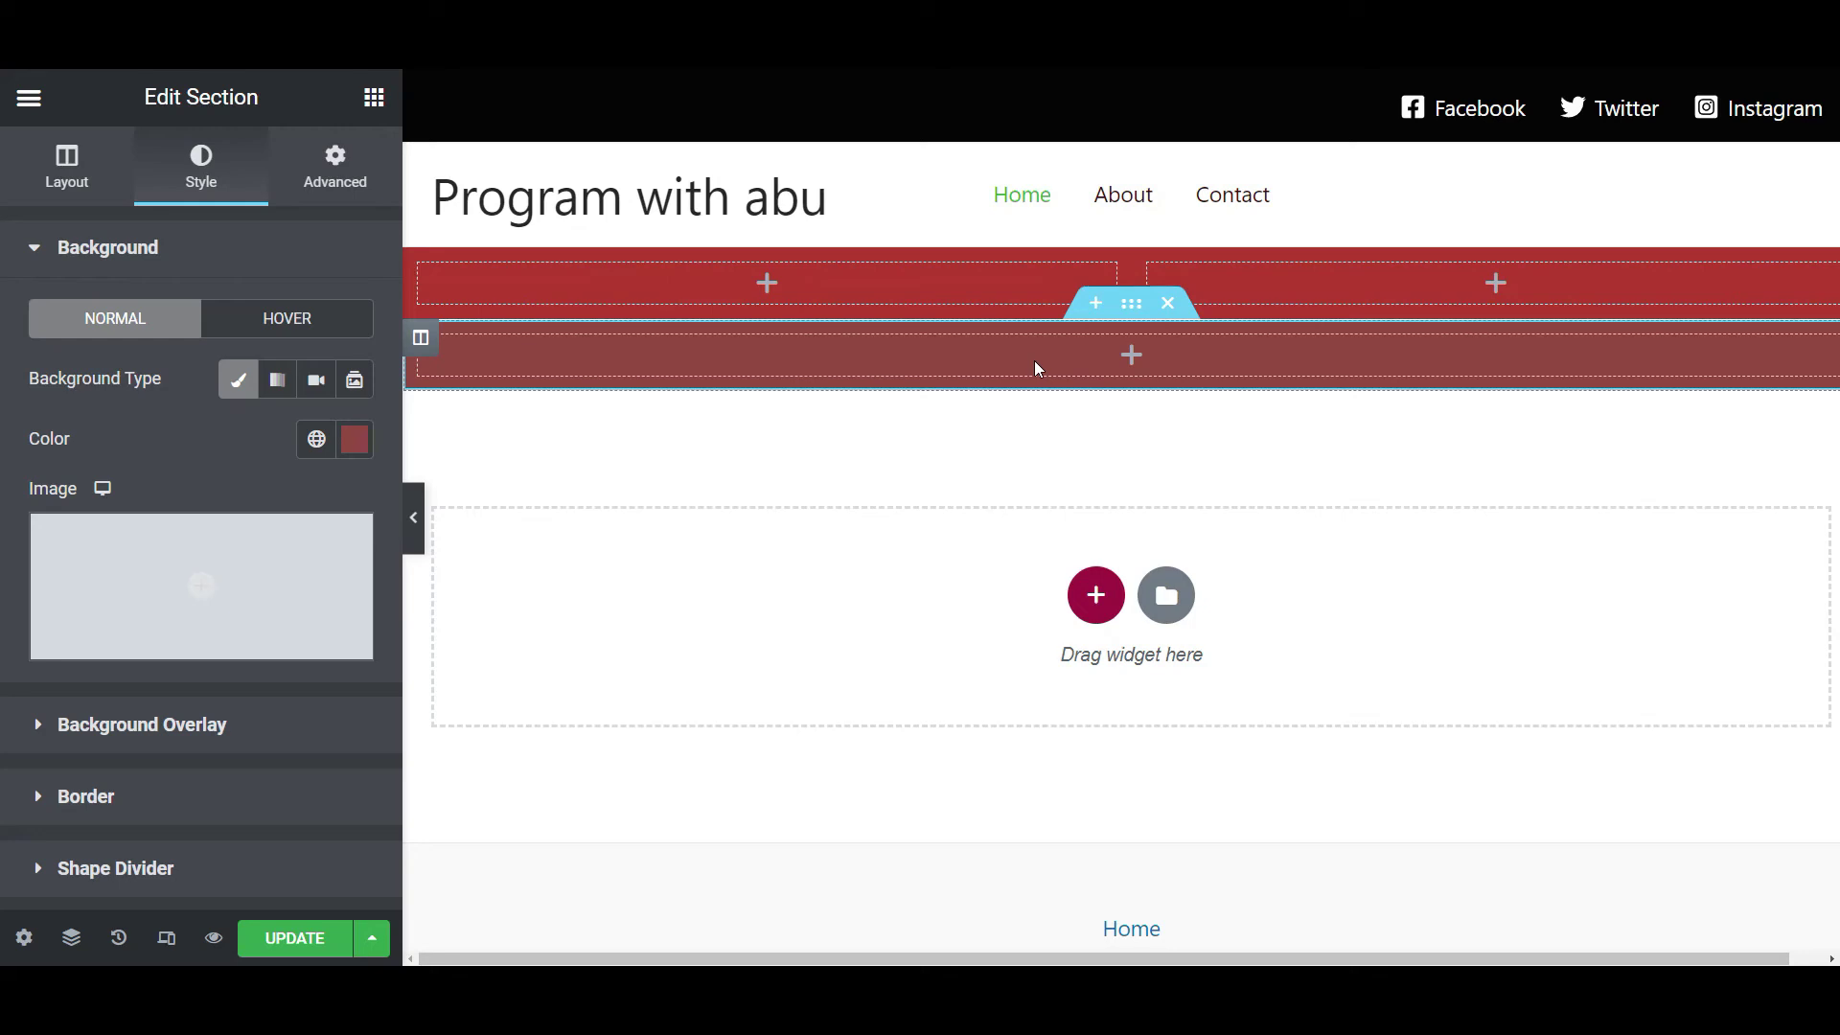
left_click(1167, 303)
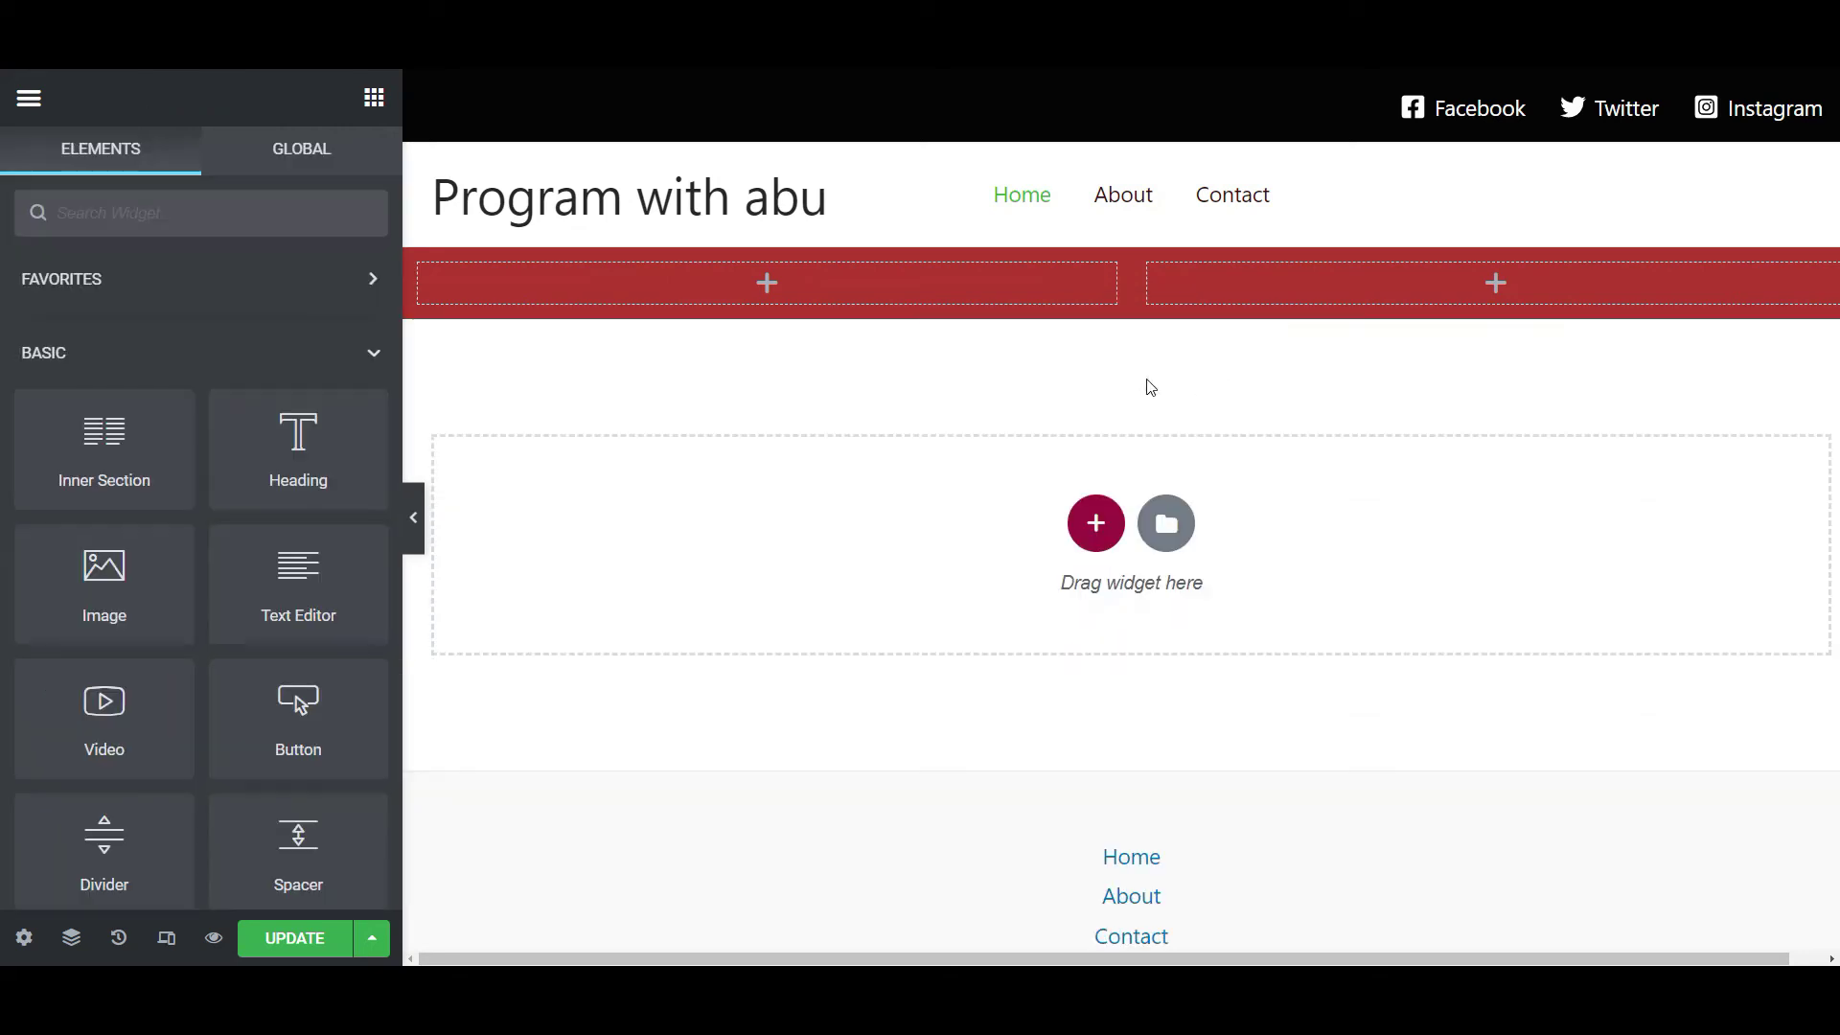
Apply the Primary global color to the two-column section's background.
left_click(1130, 231)
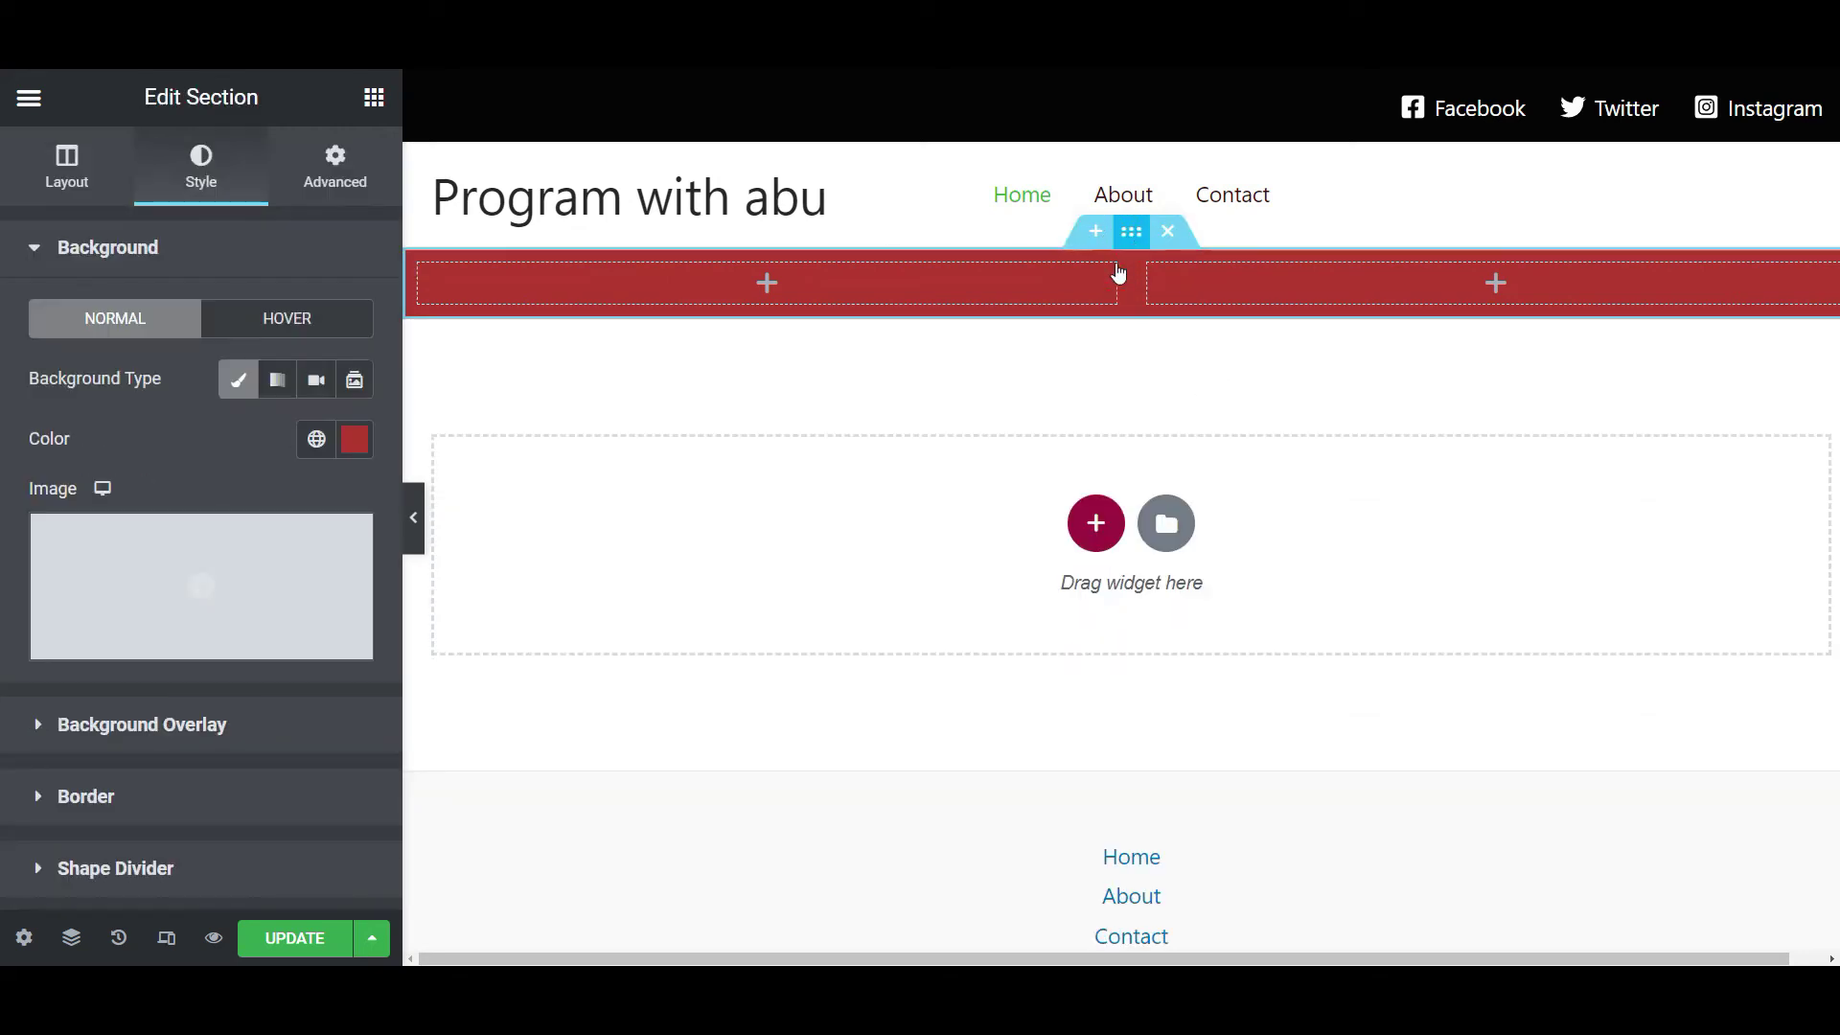
left_click(324, 446)
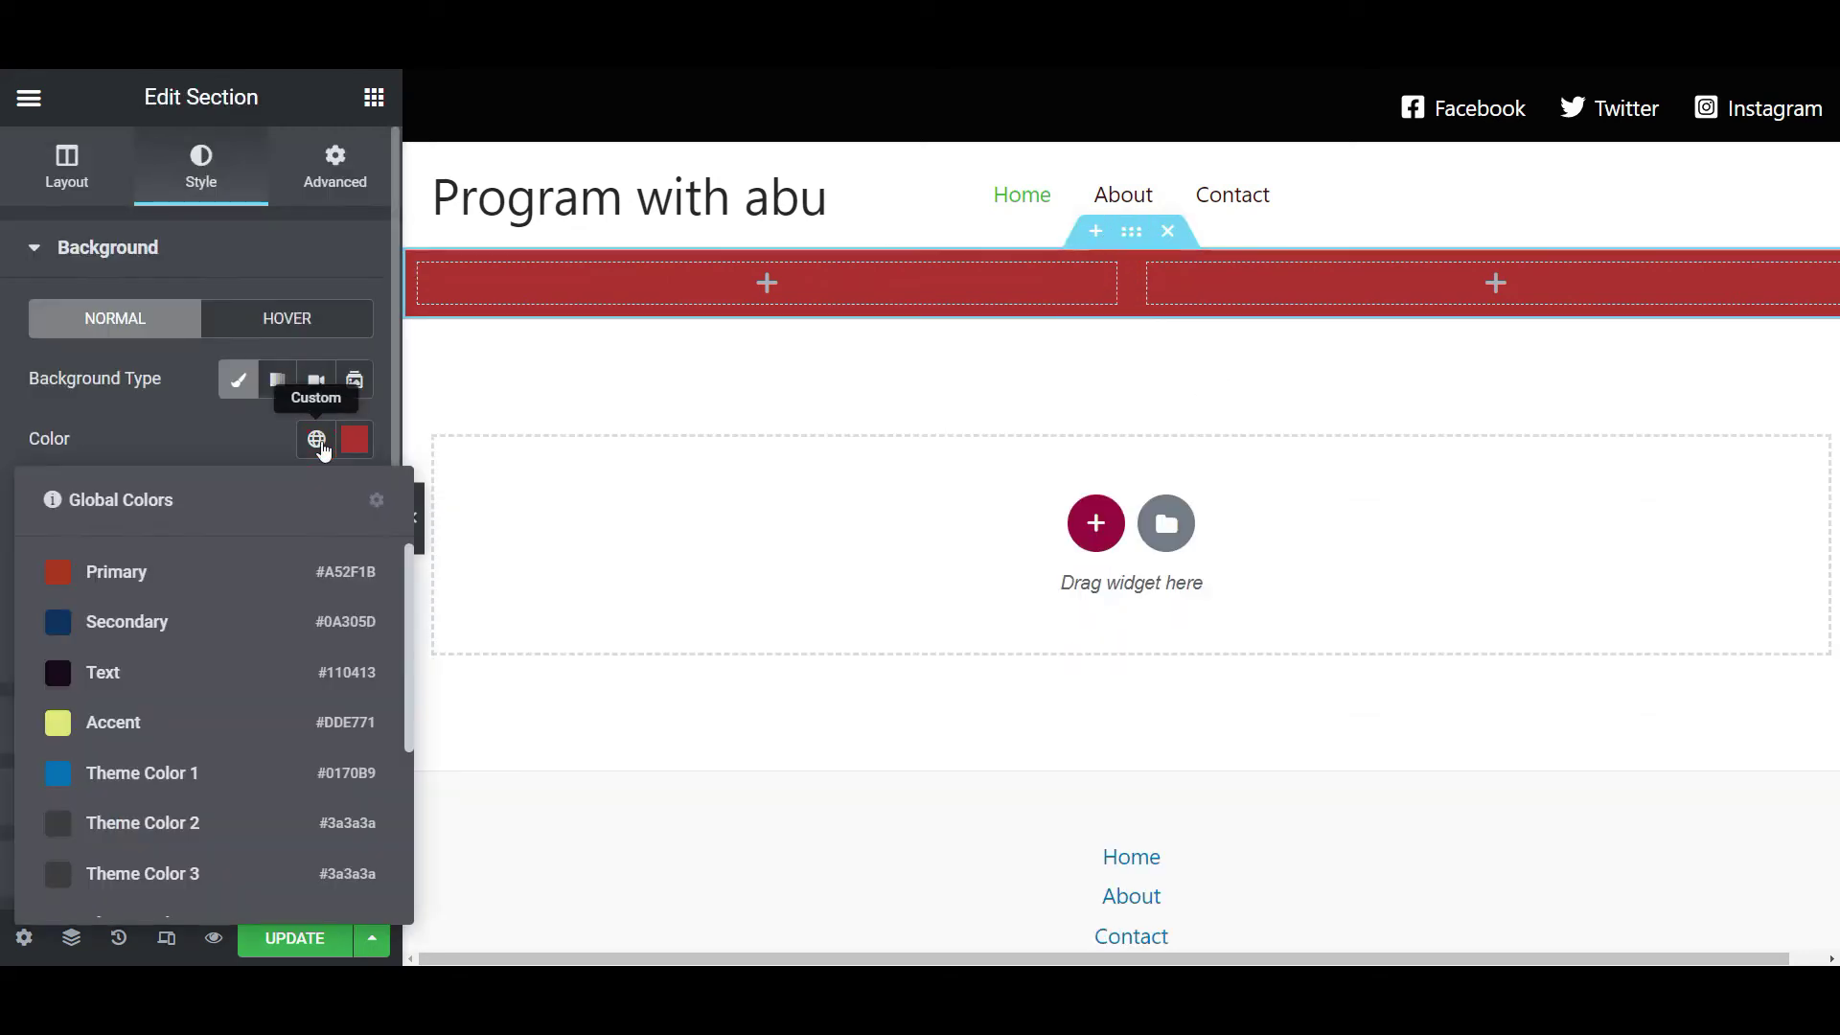
left_click(117, 591)
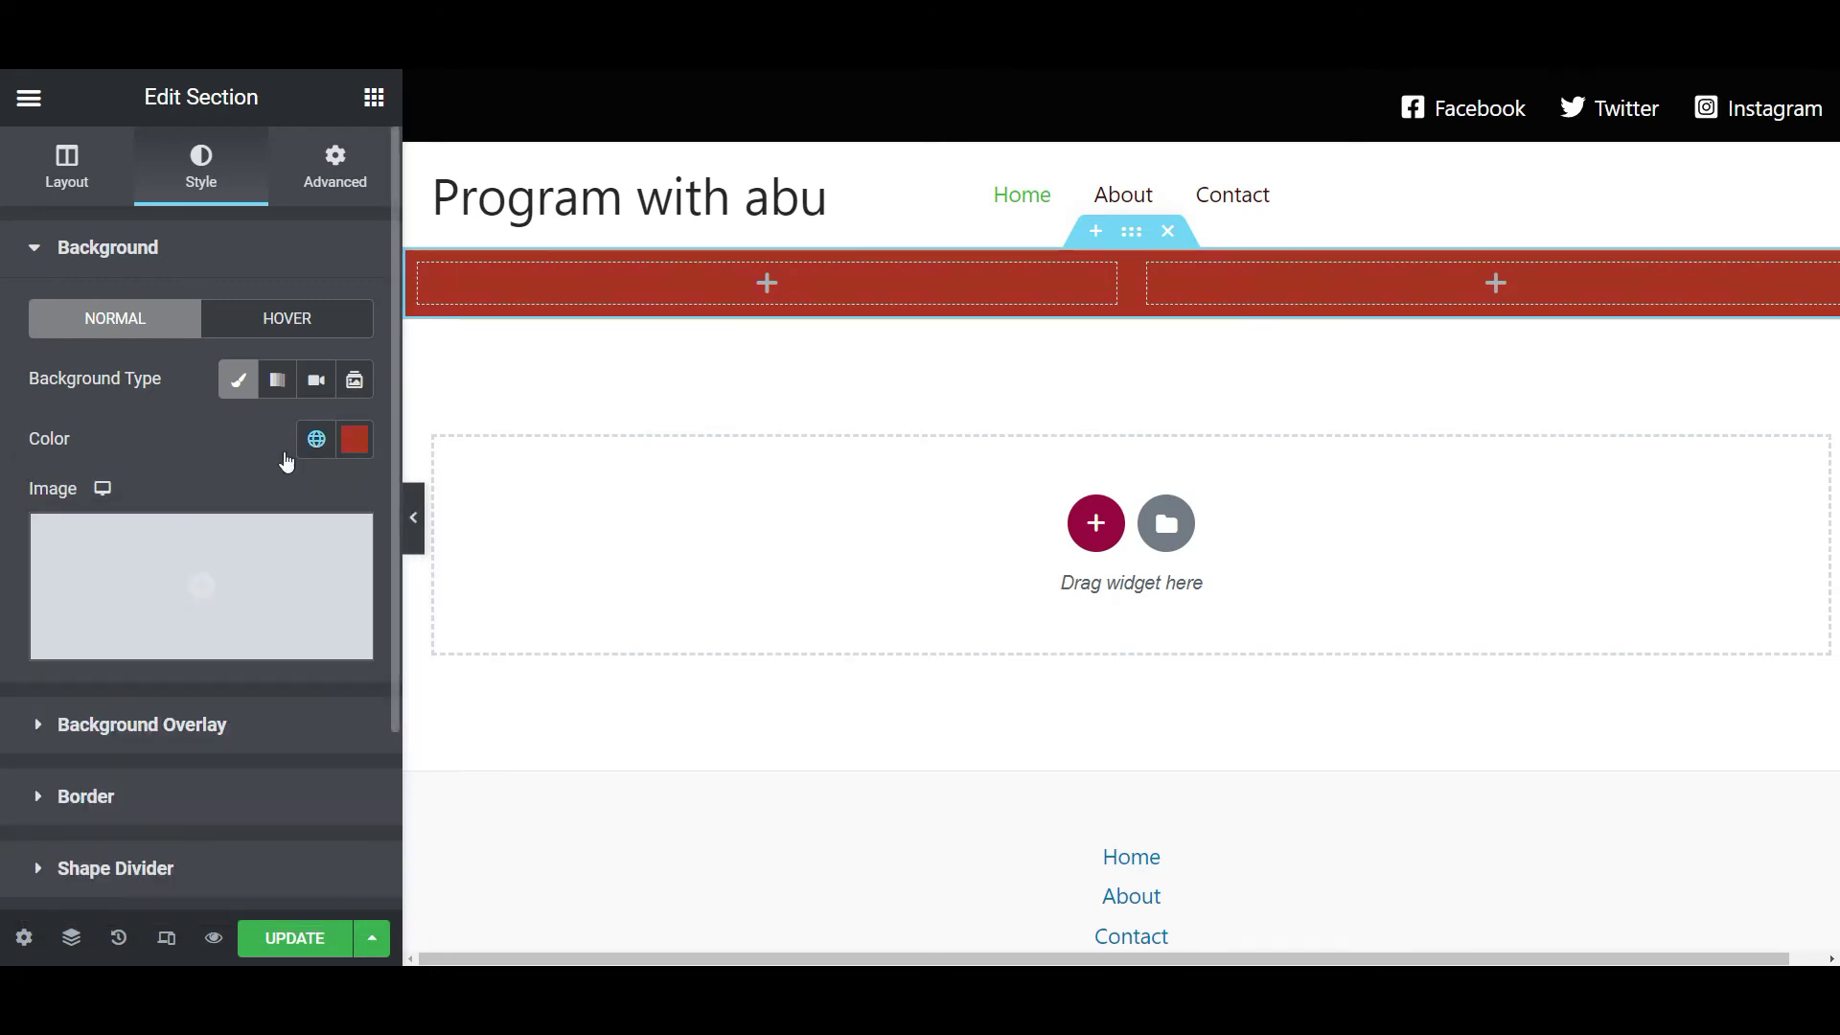
Try a three-column section with the Primary global color as its classic background, and delete that section.
left_click(1095, 522)
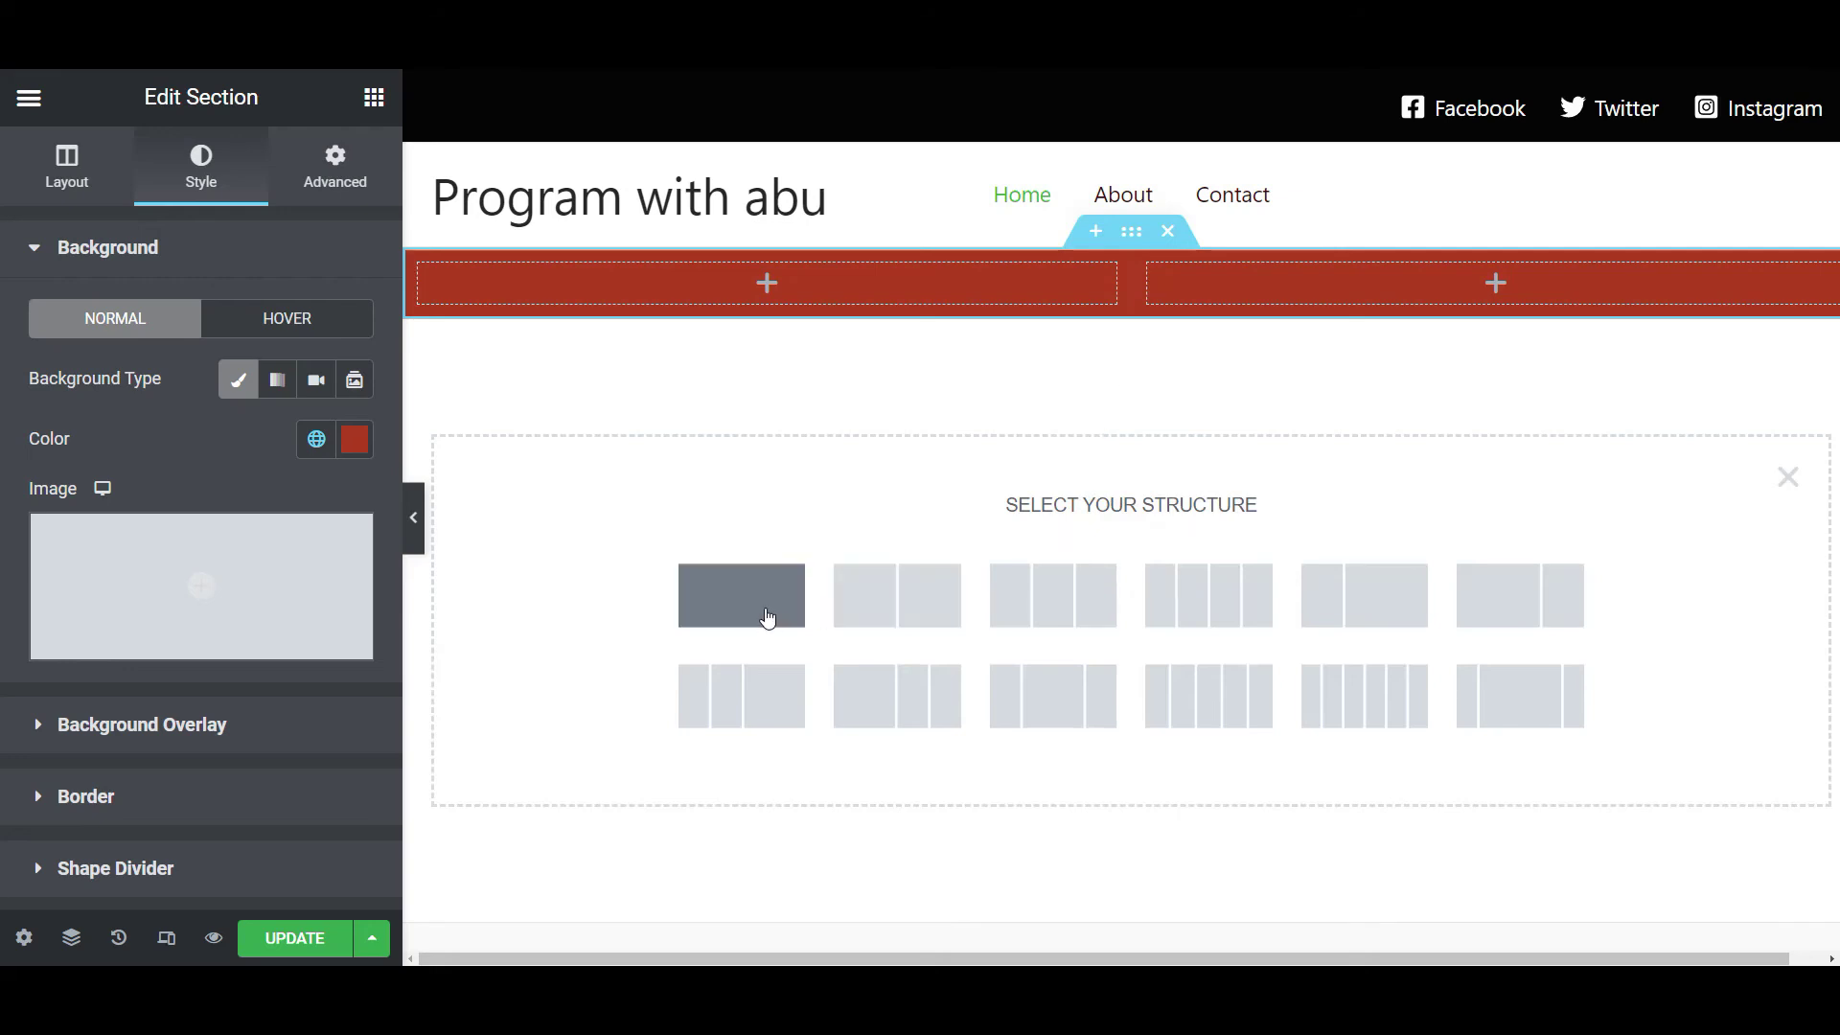
left_click(1035, 604)
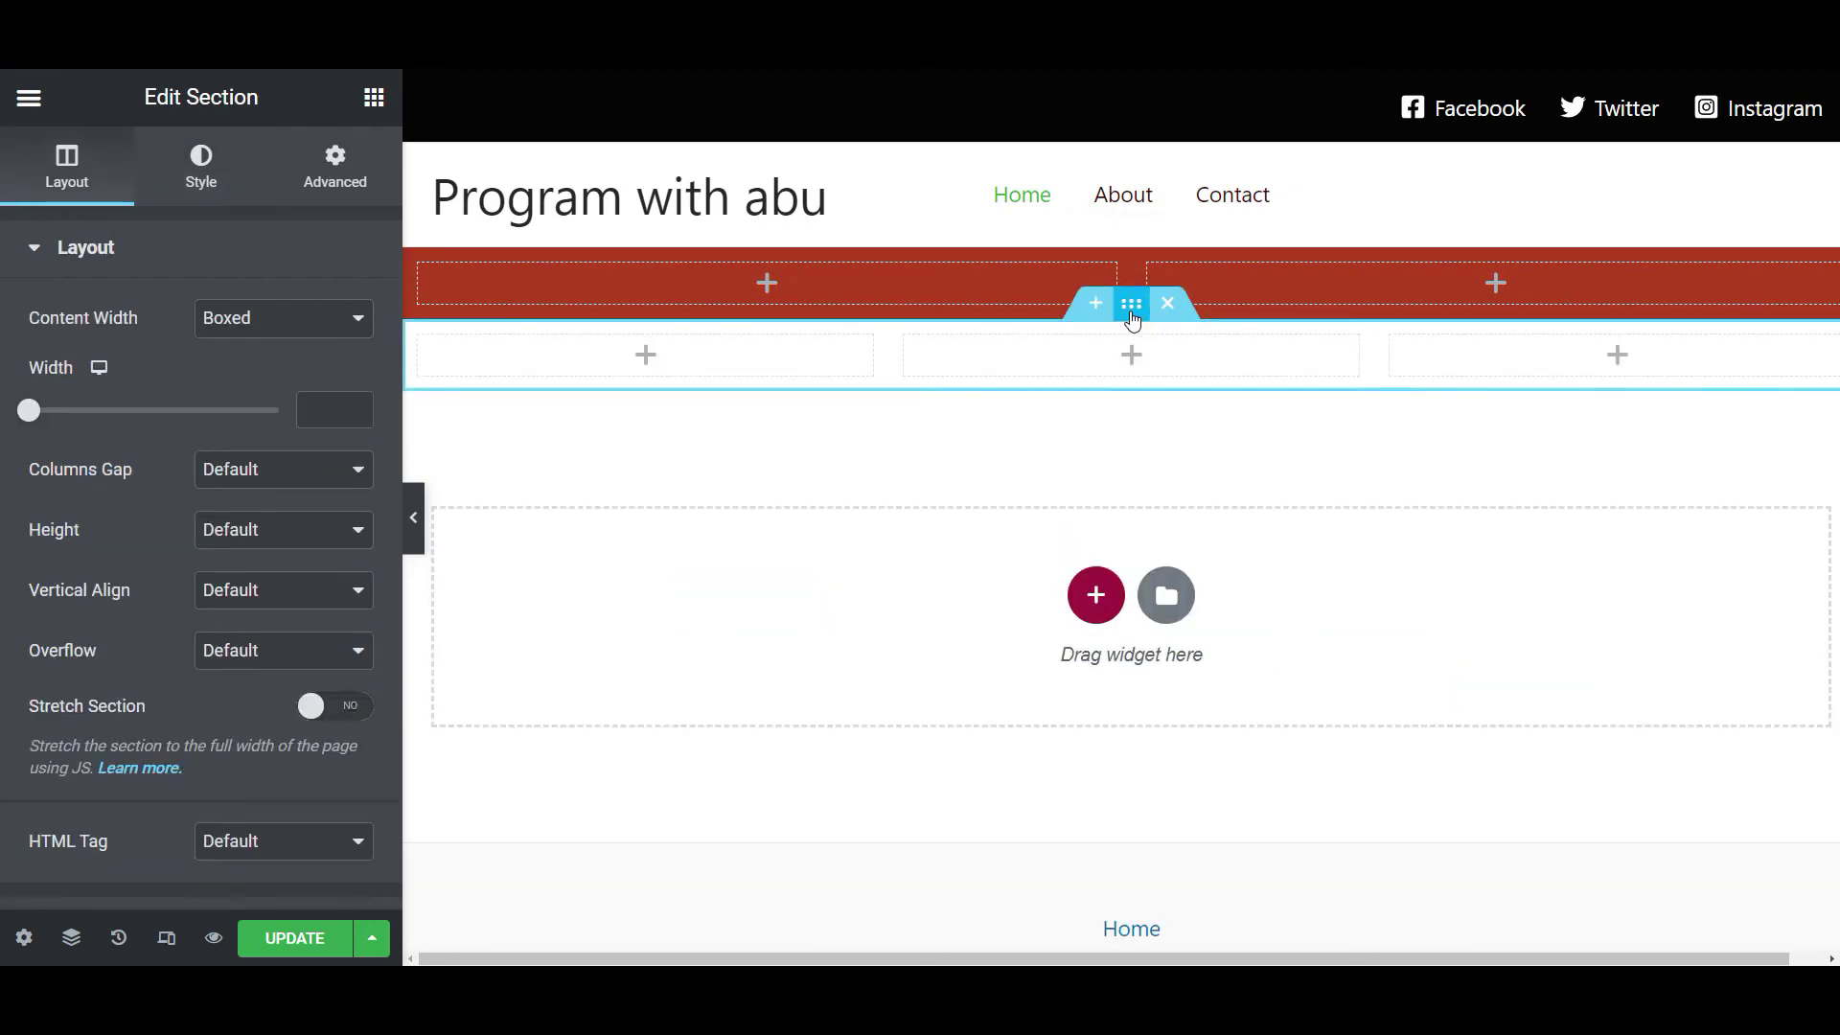
left_click(196, 197)
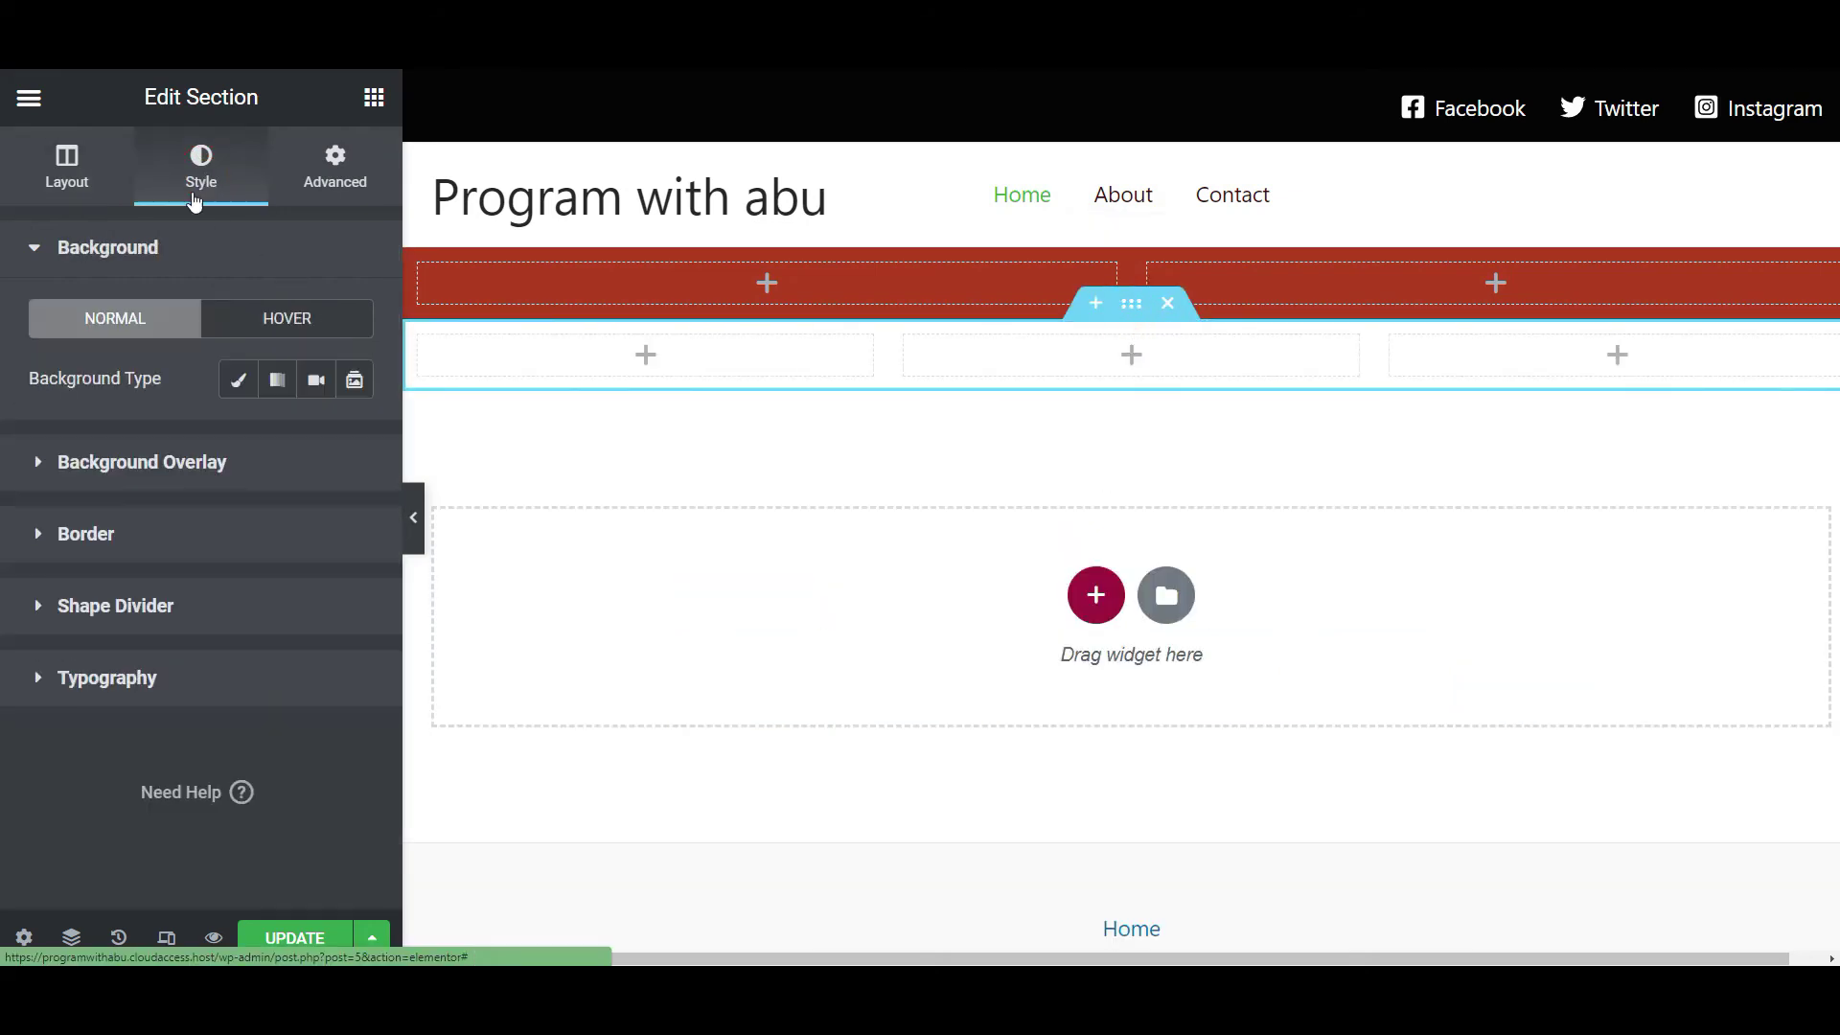
left_click(239, 384)
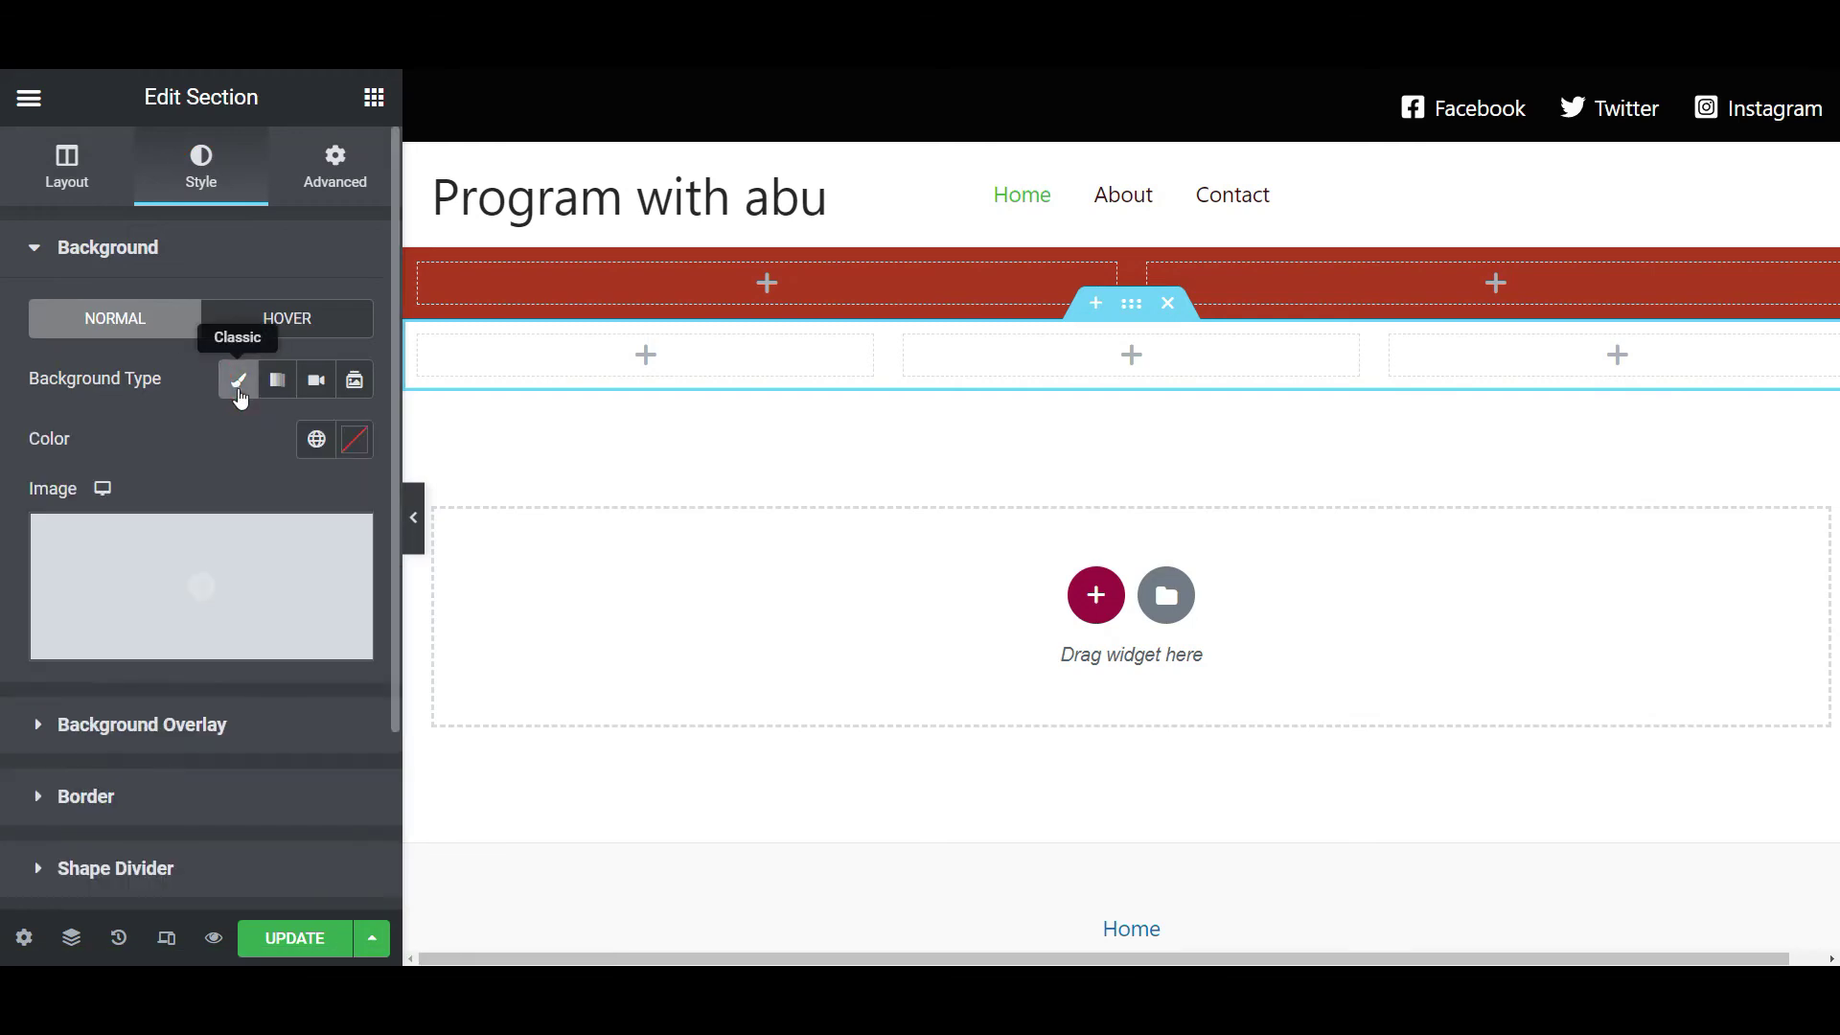
left_click(318, 440)
left_click(82, 574)
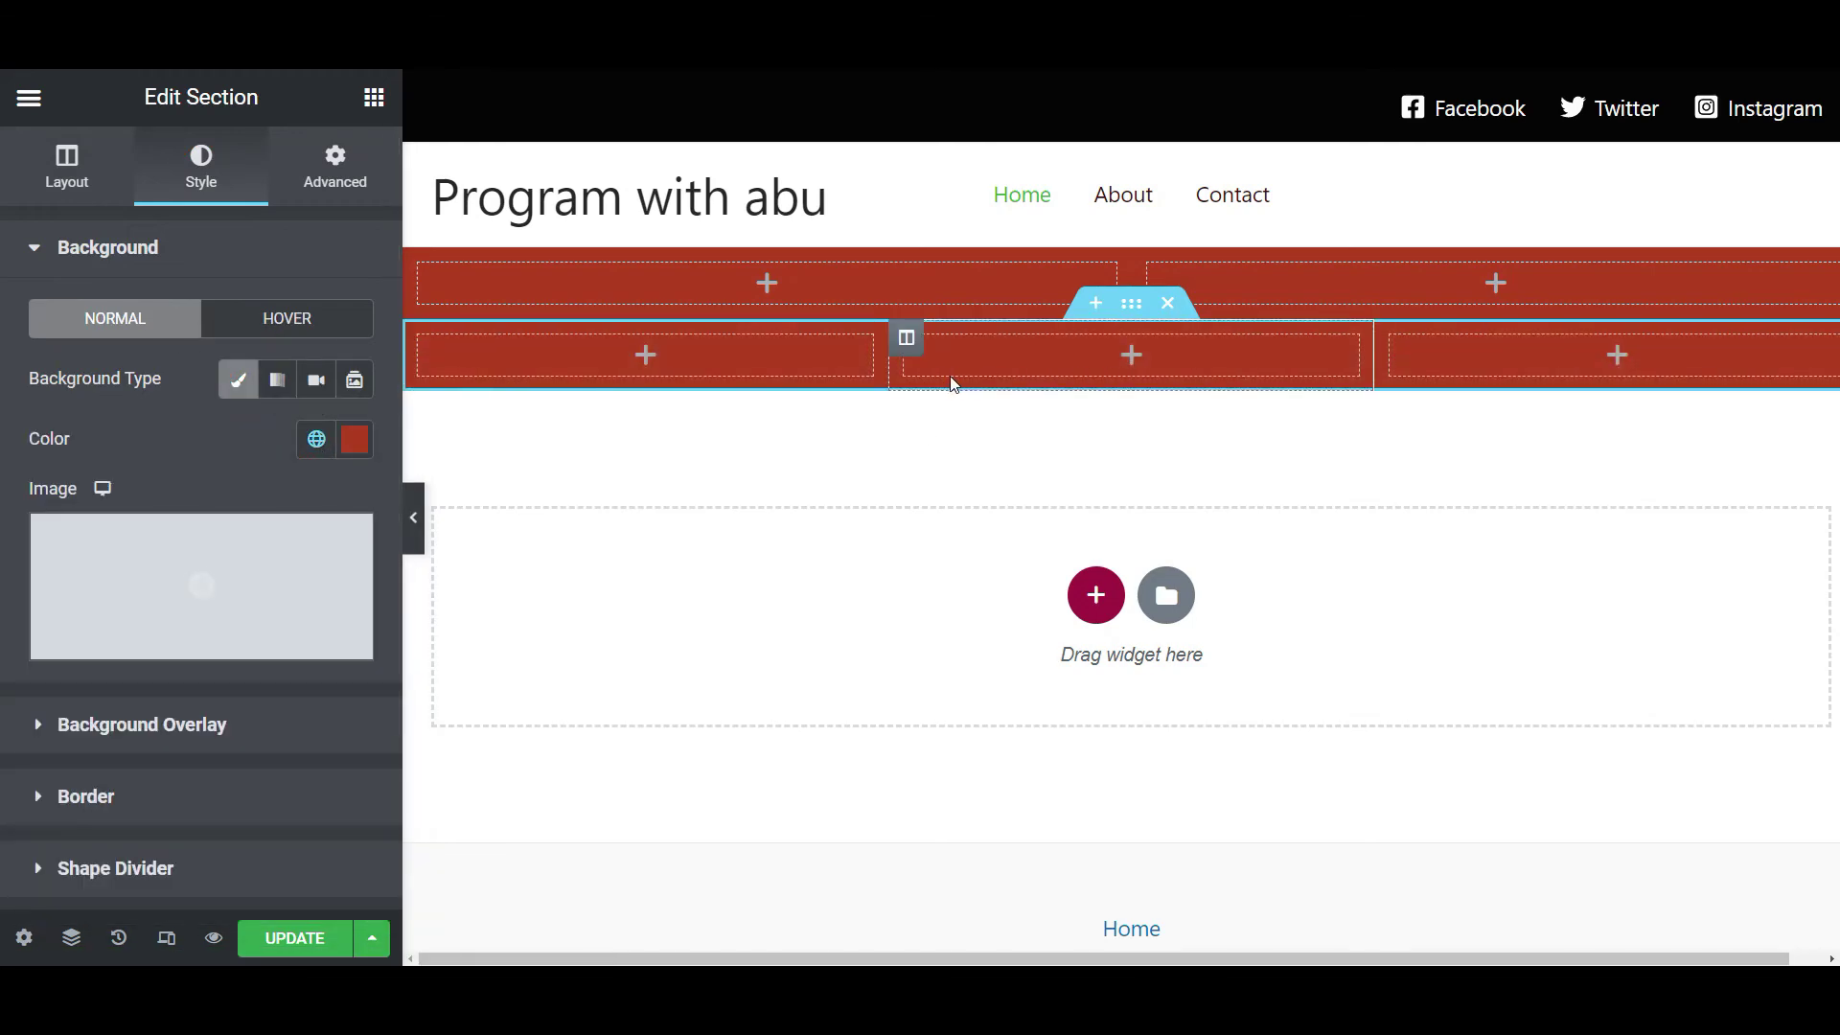
left_click(1166, 307)
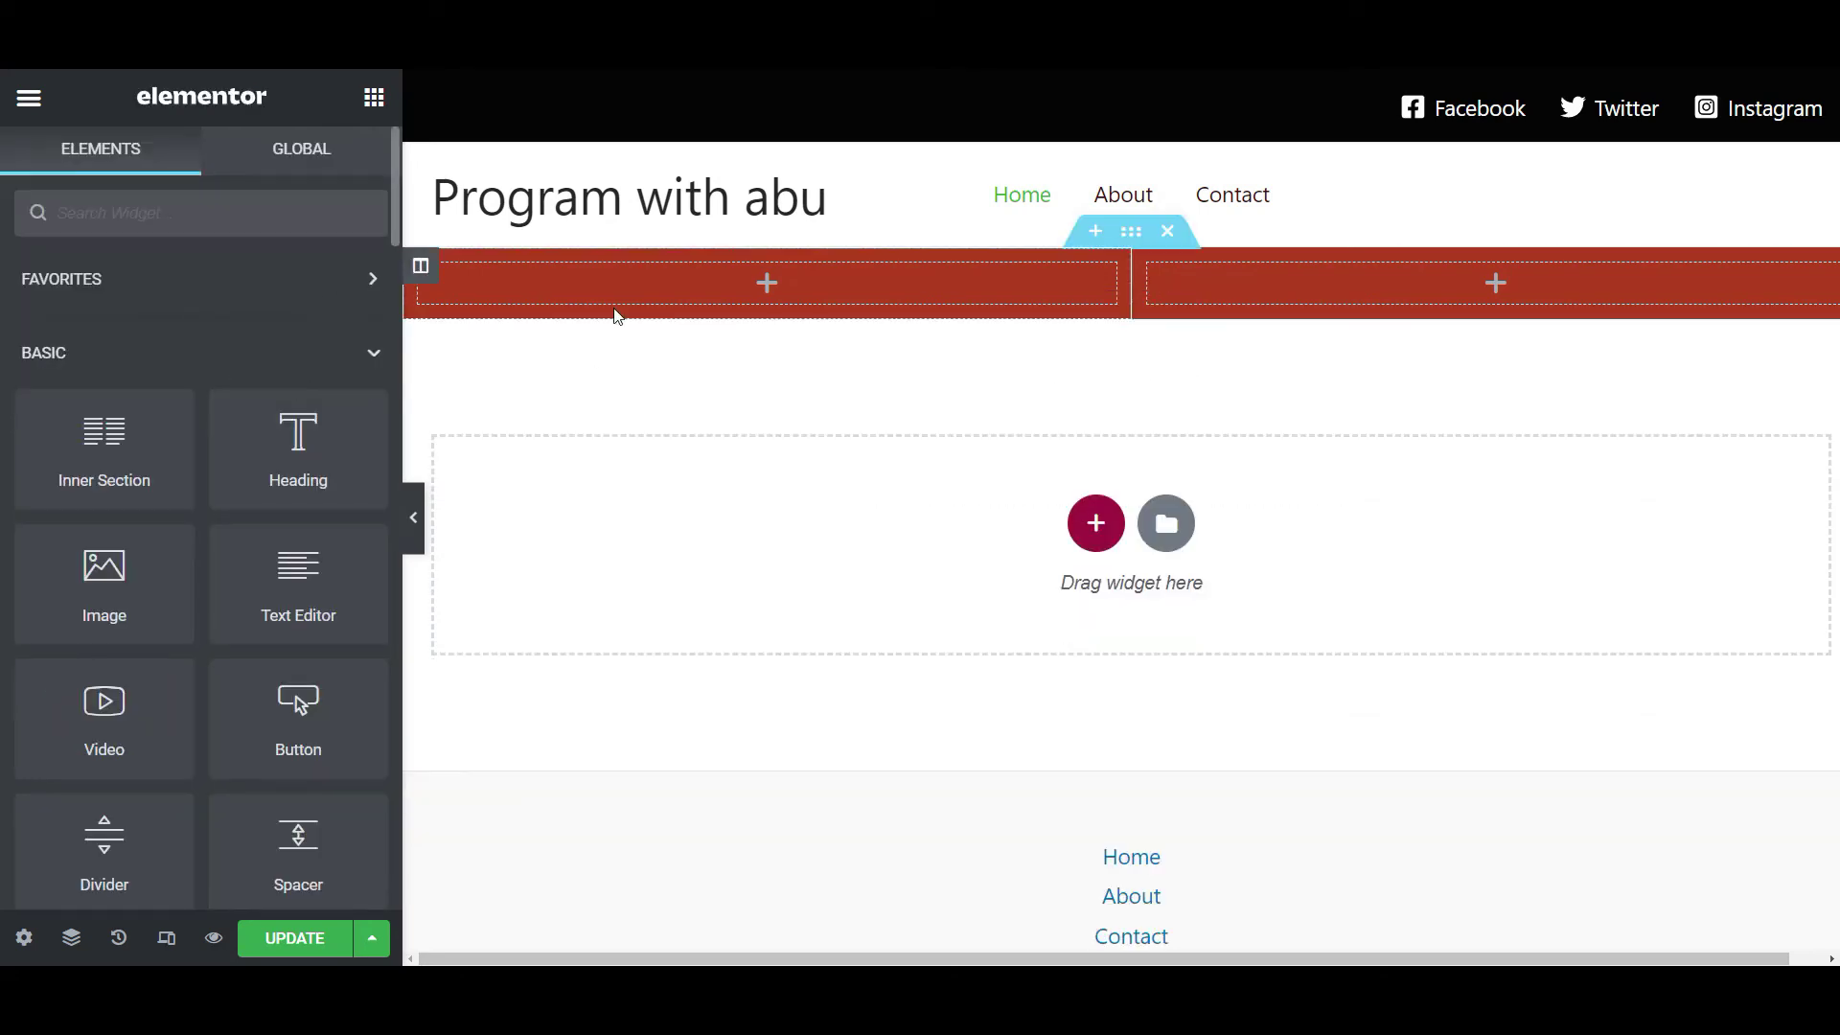
left_click(1131, 232)
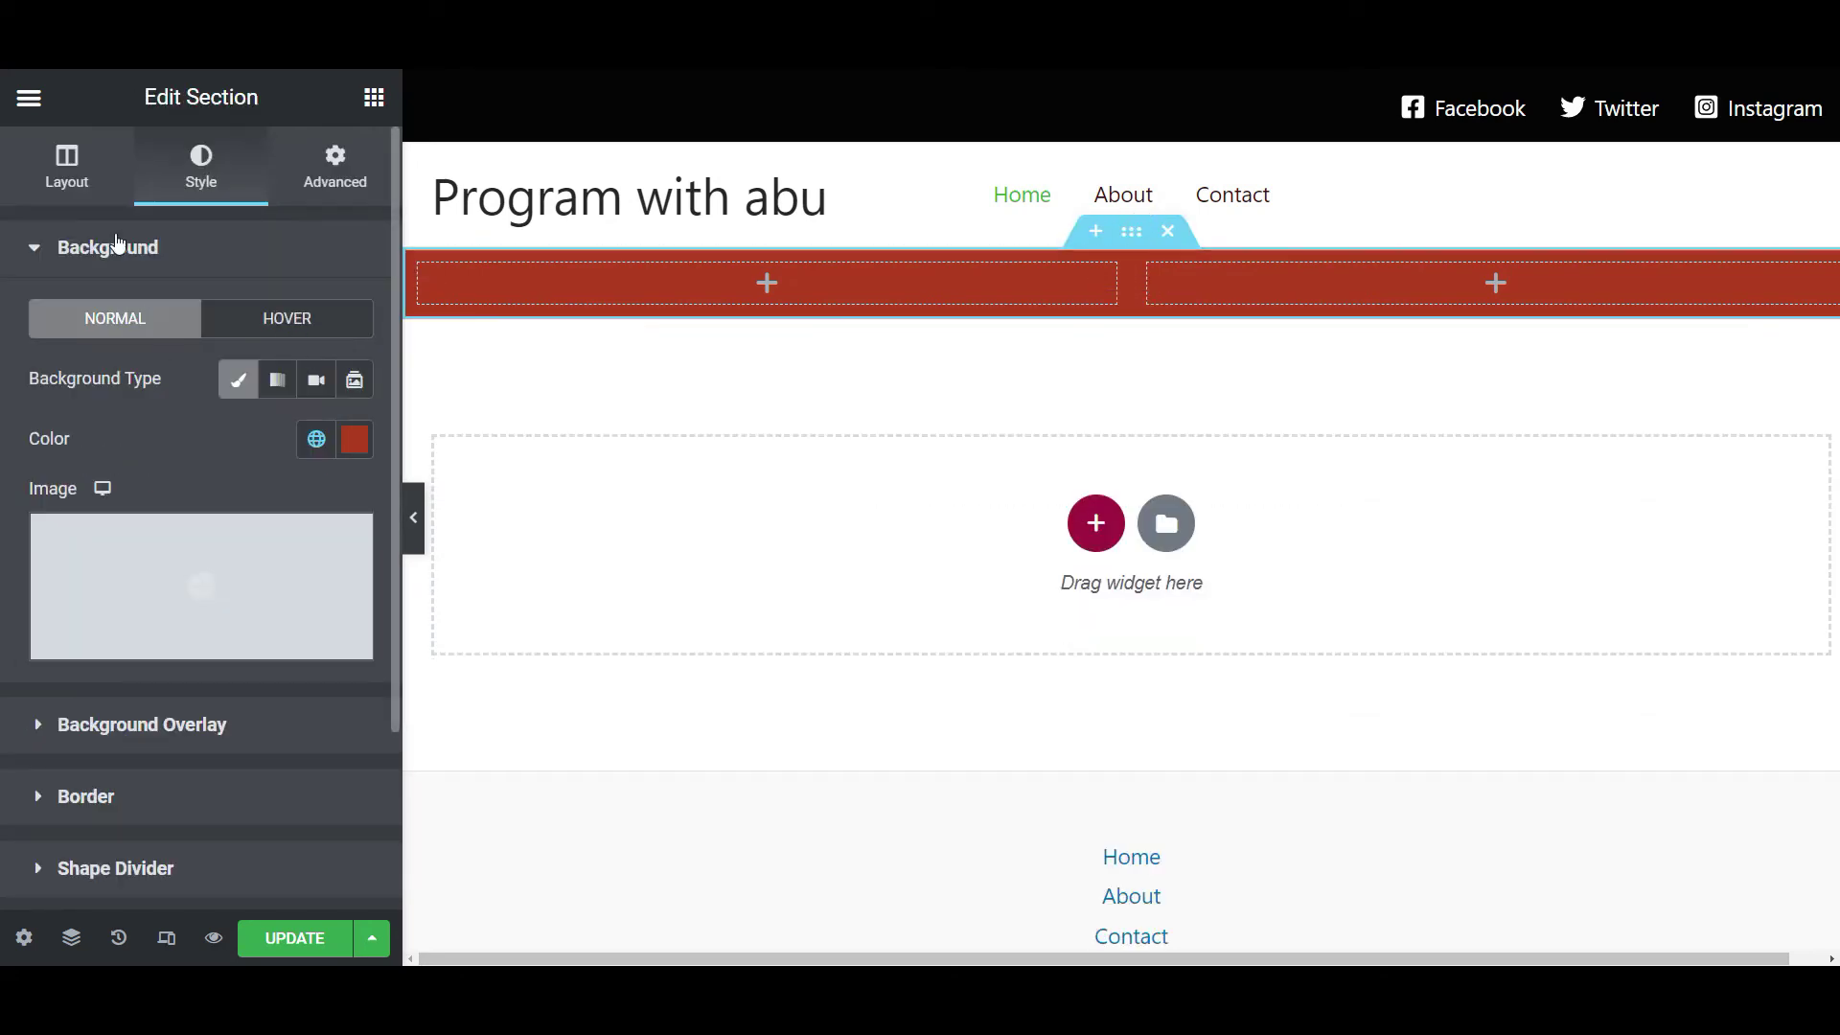
left_click(102, 187)
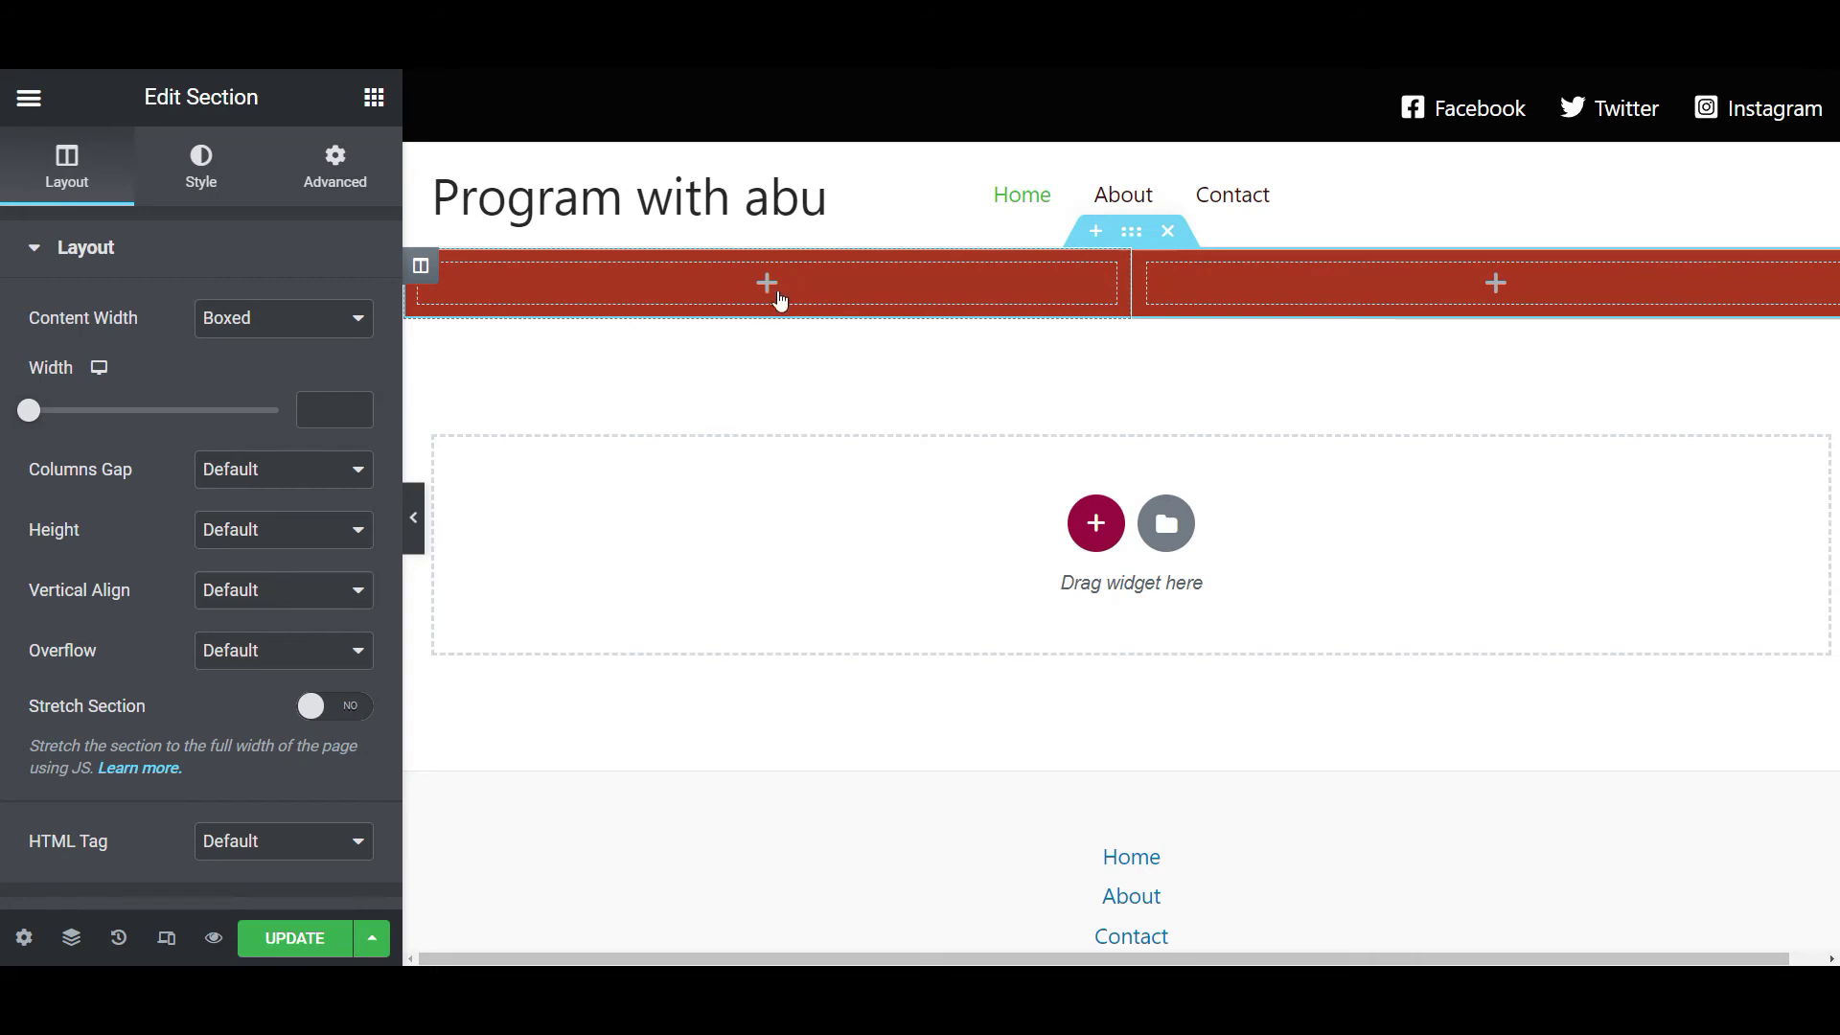
left_click(347, 172)
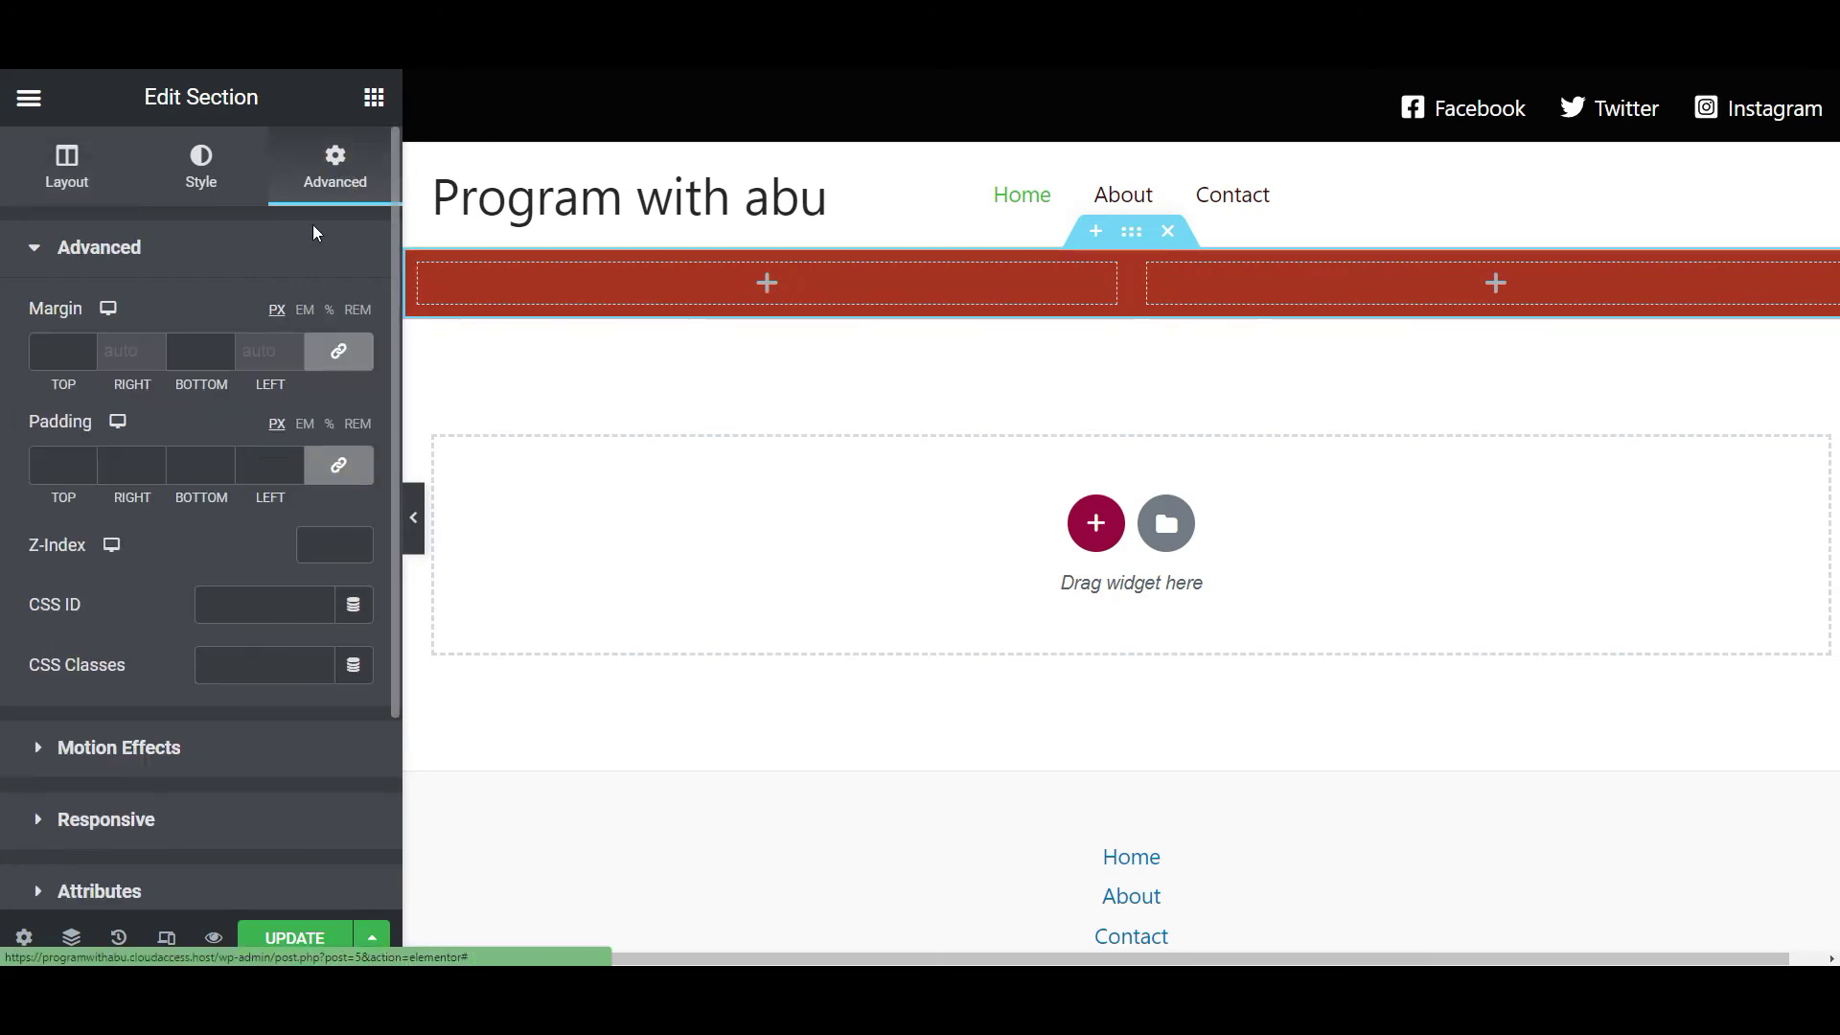
Add a Heading widget to the section's first column and set its text color to the Secondary global color.
left_click(373, 110)
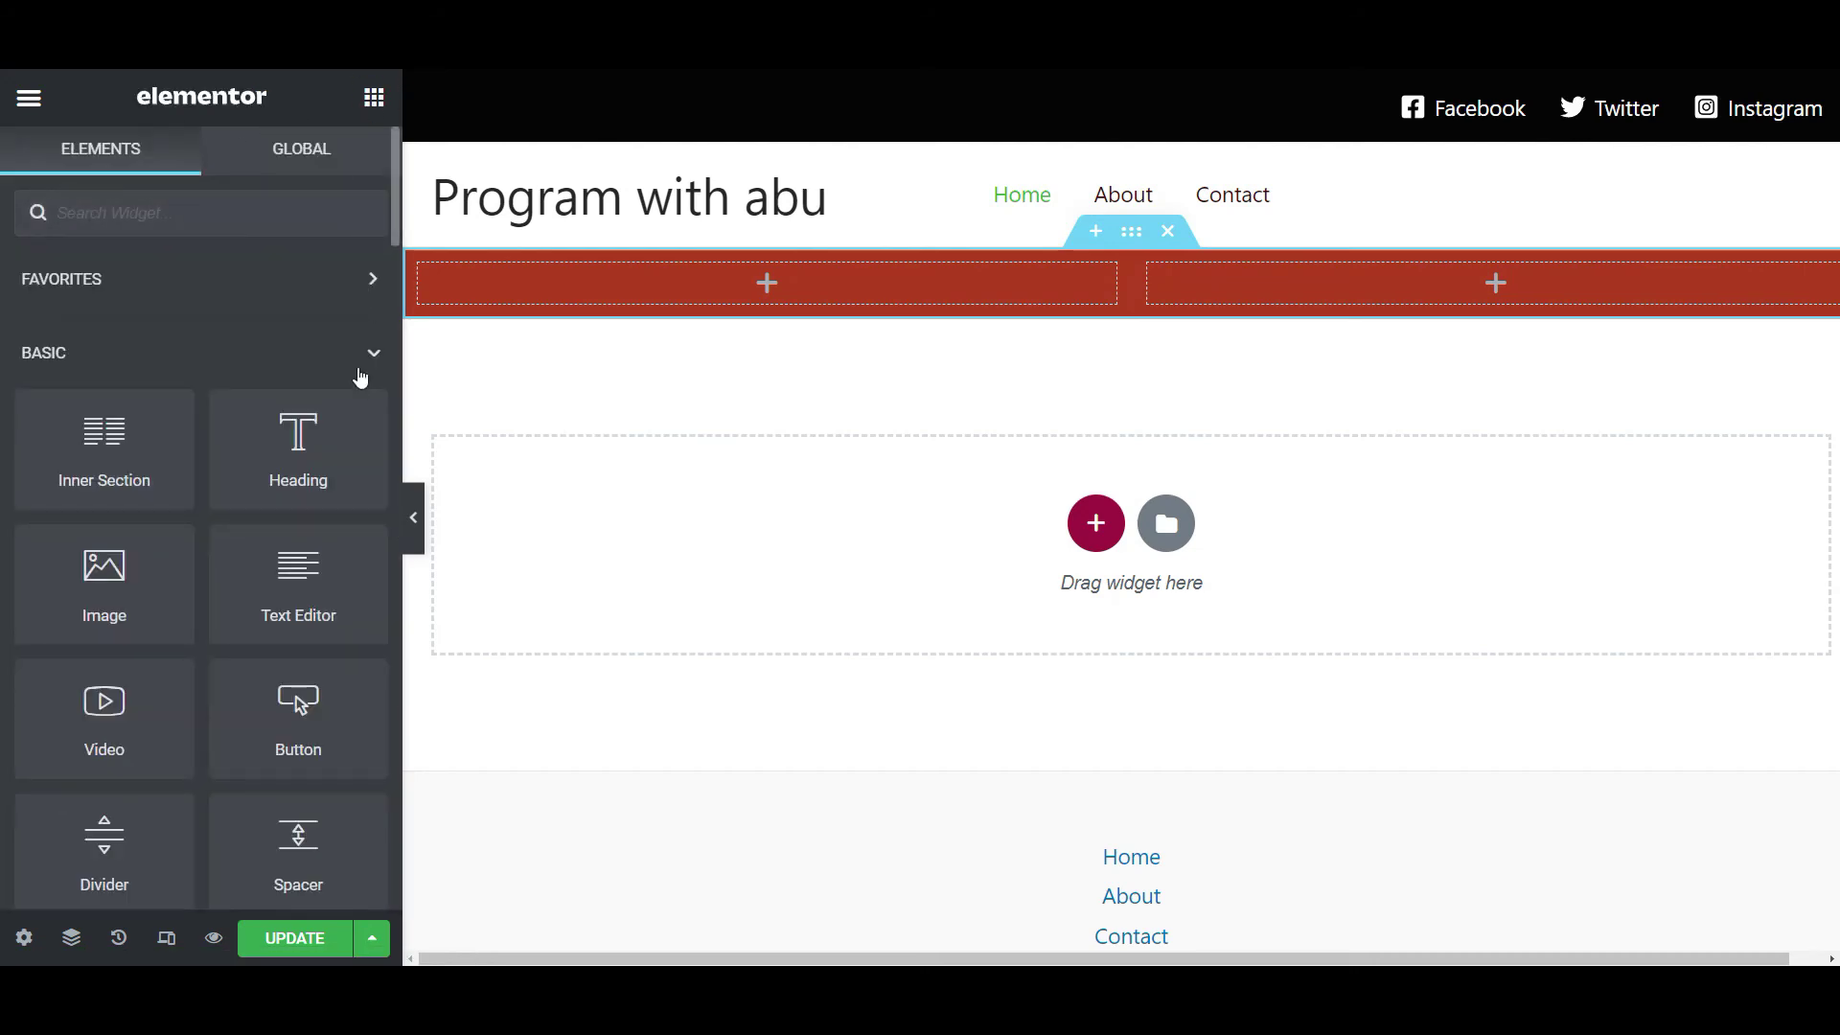
left_click_drag(305, 460, 797, 291)
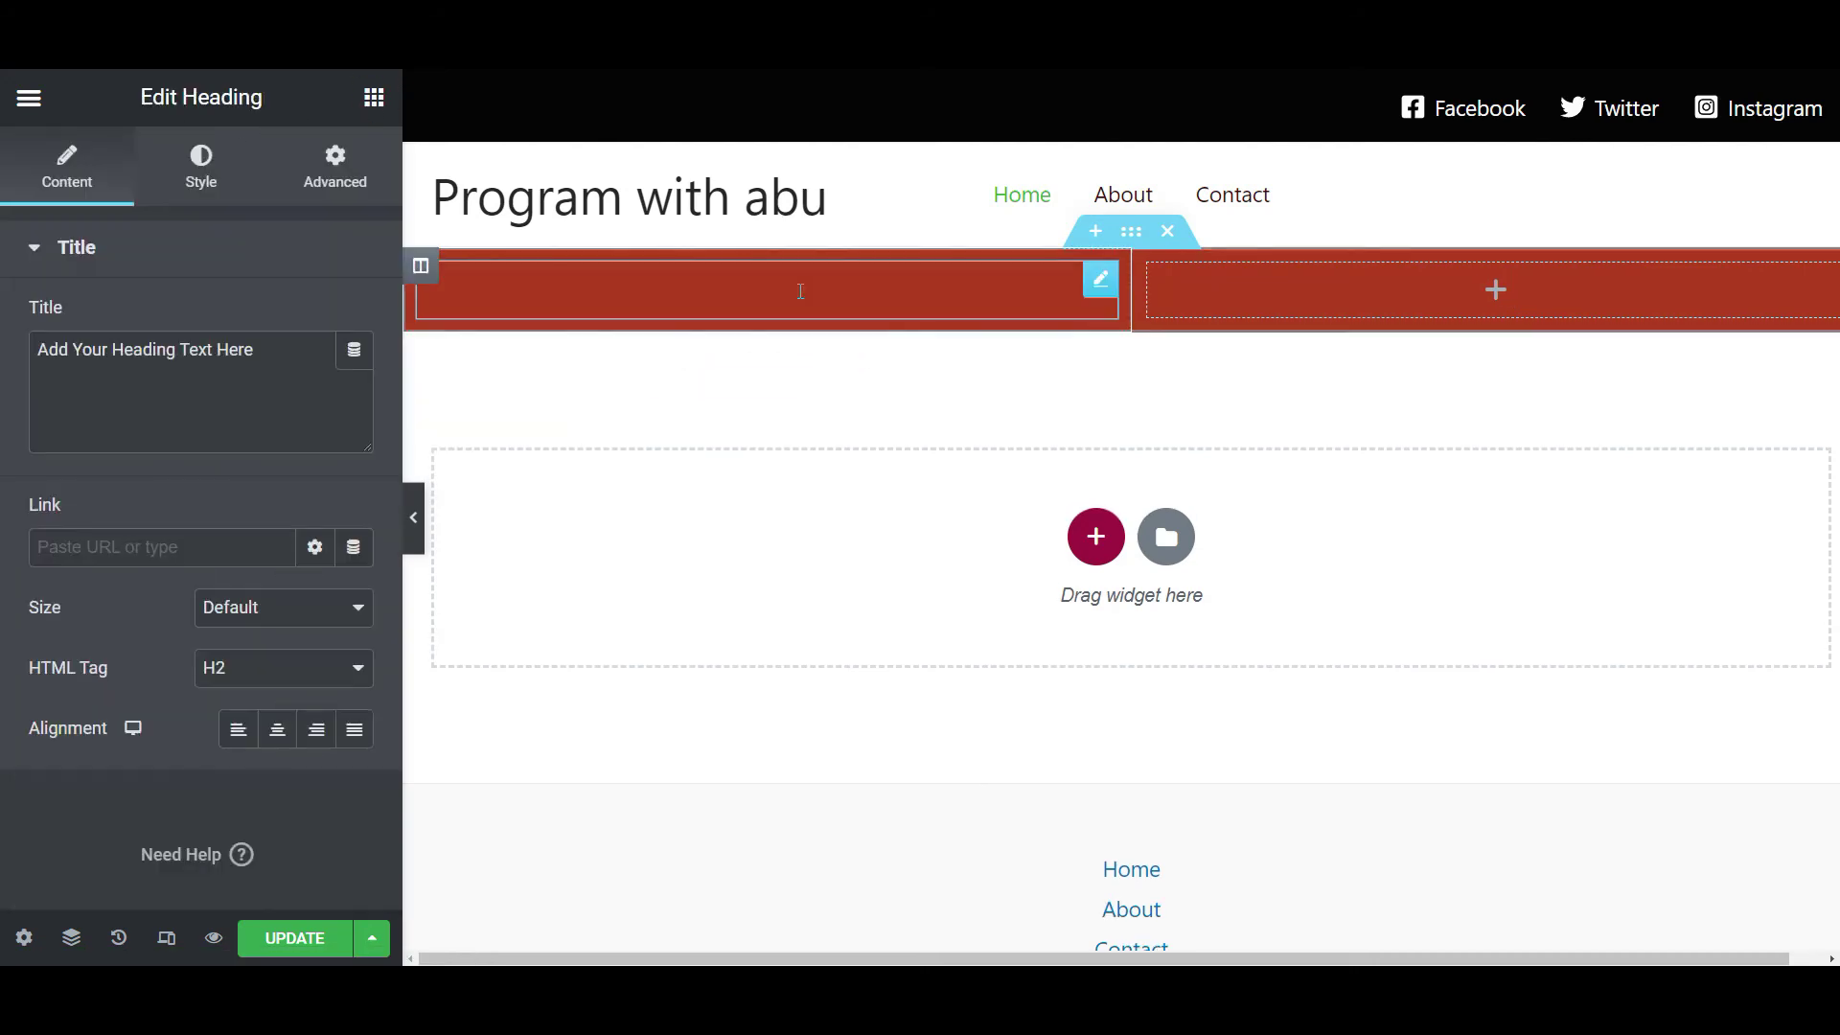
left_click(207, 185)
left_click(316, 319)
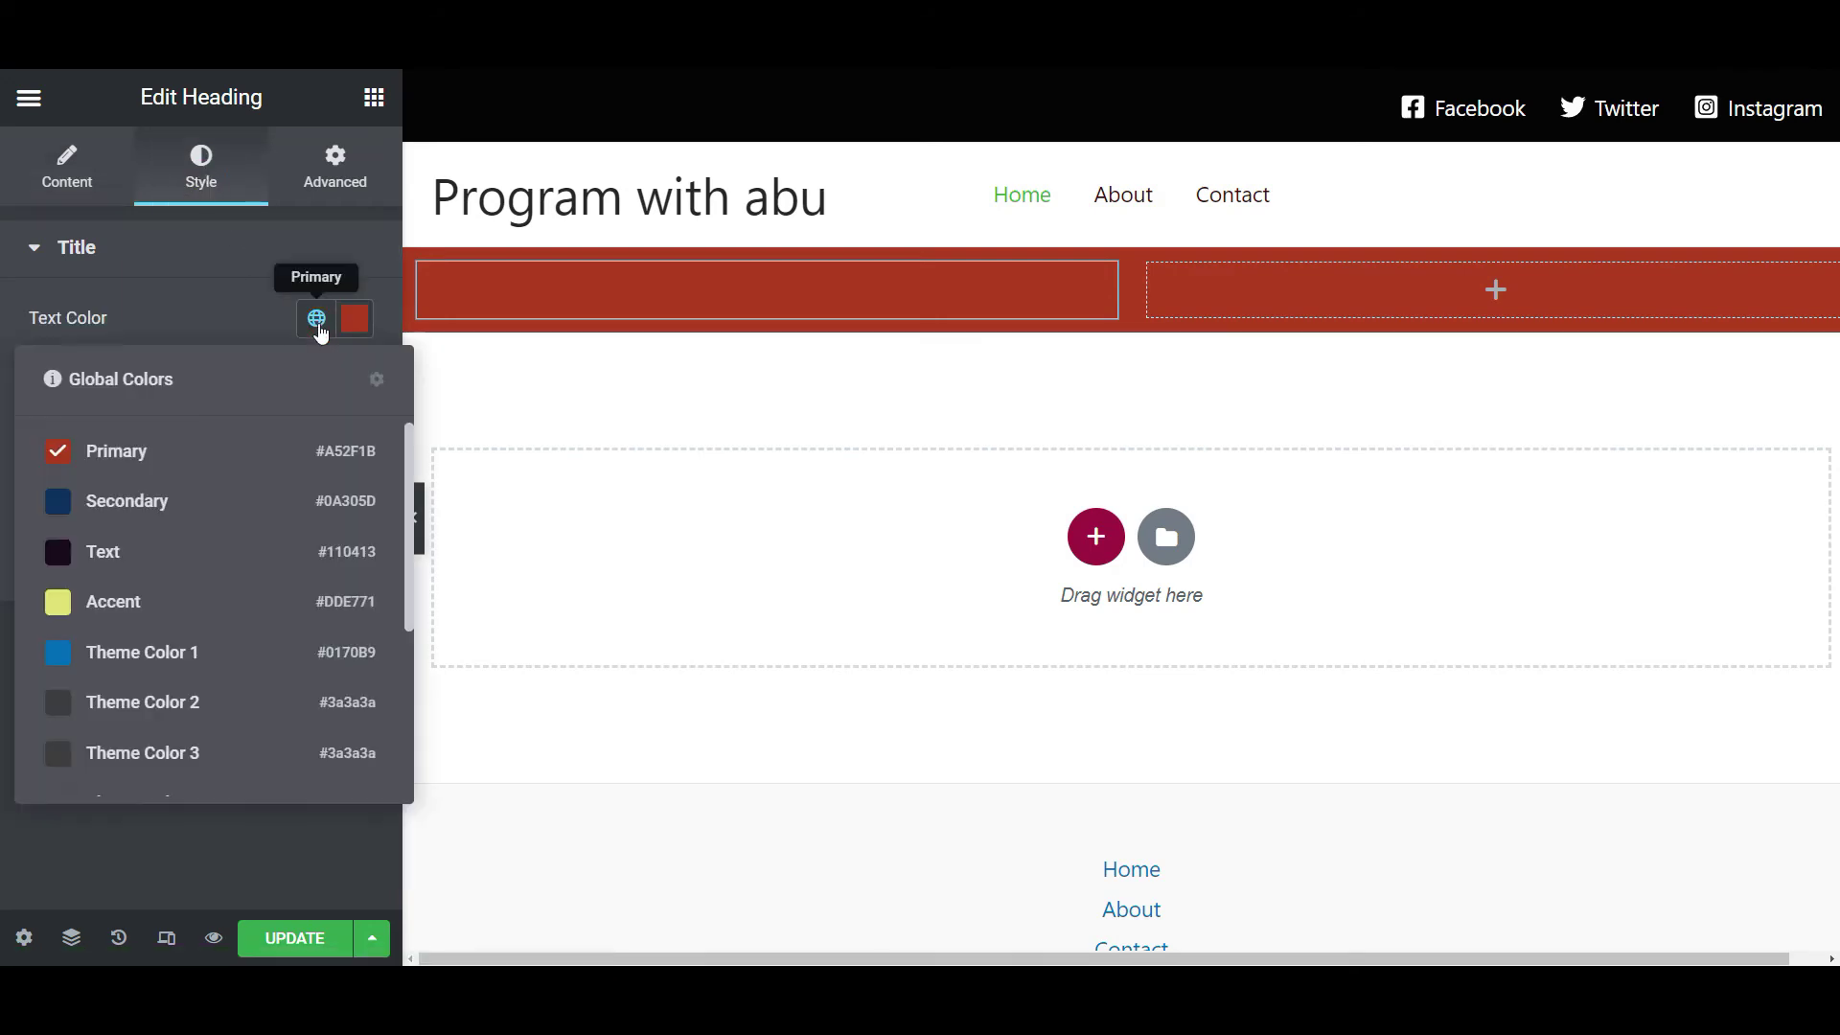
left_click(126, 502)
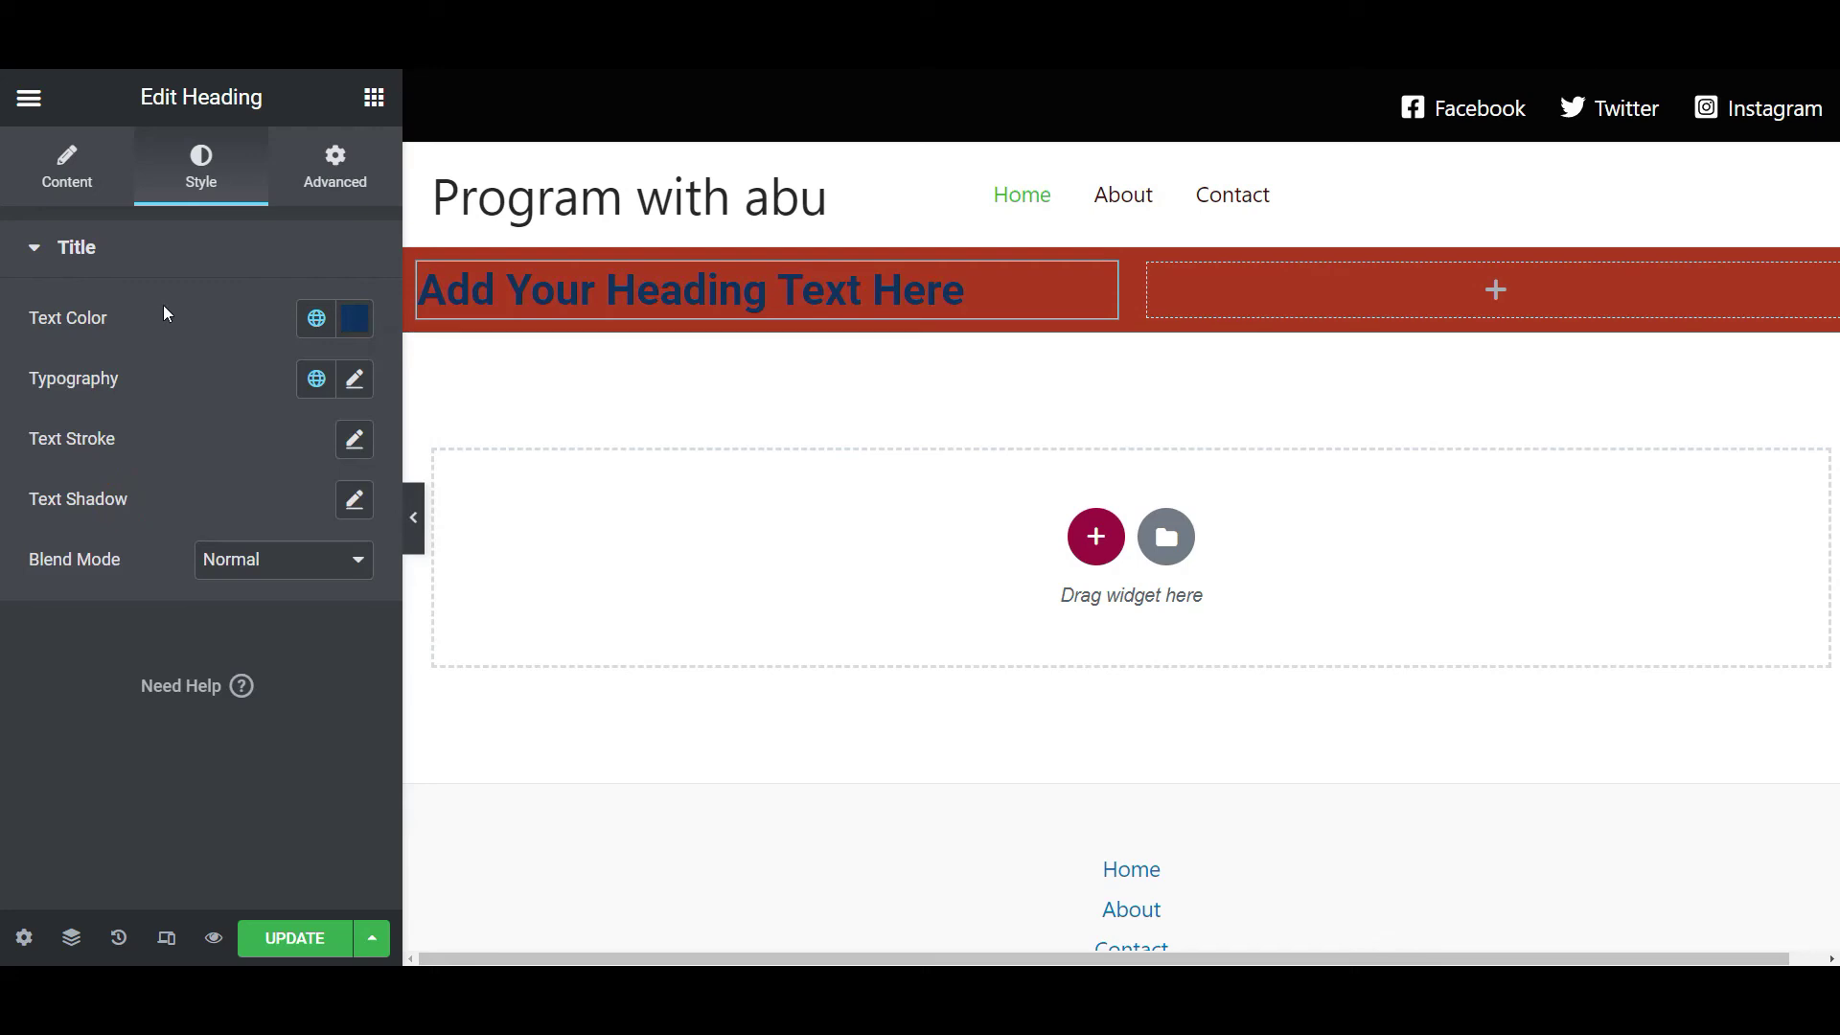
mouse_move(1035, 312)
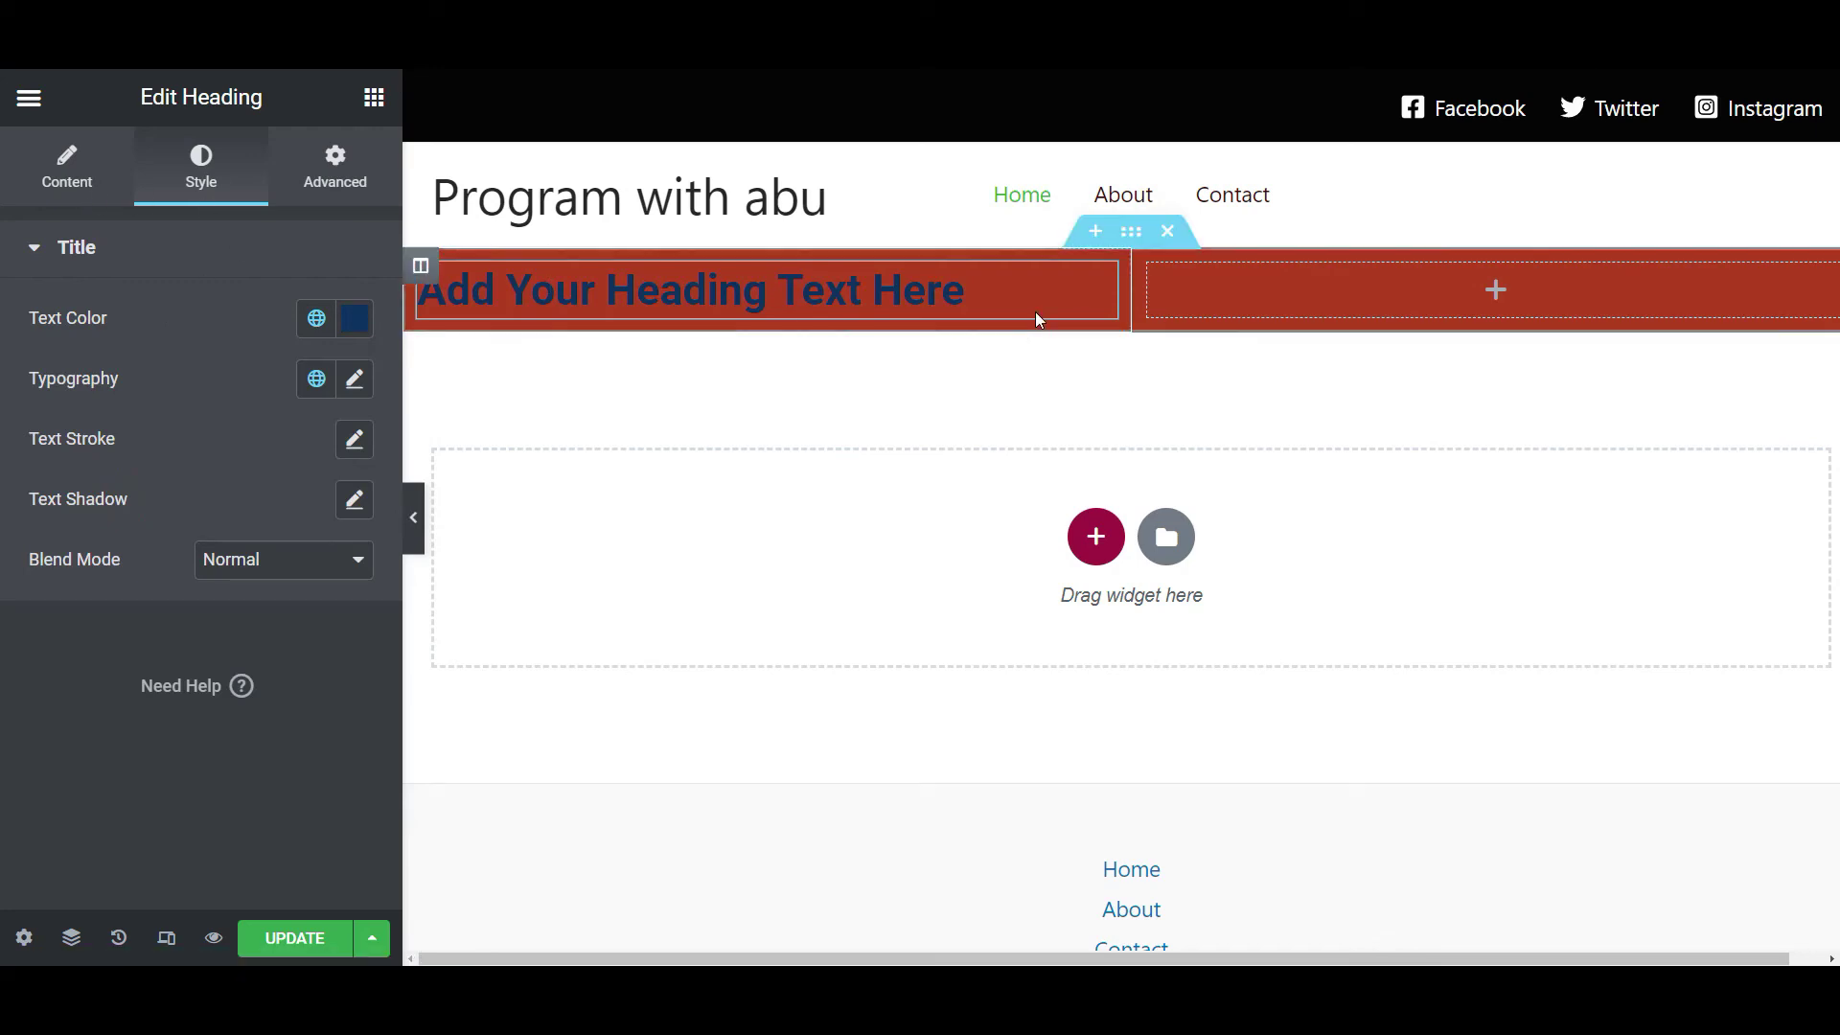
Set the two-column section's height to Min Height with a 400 px minimum and preview the page without the editing panel.
right_click(1132, 239)
left_click(1153, 257)
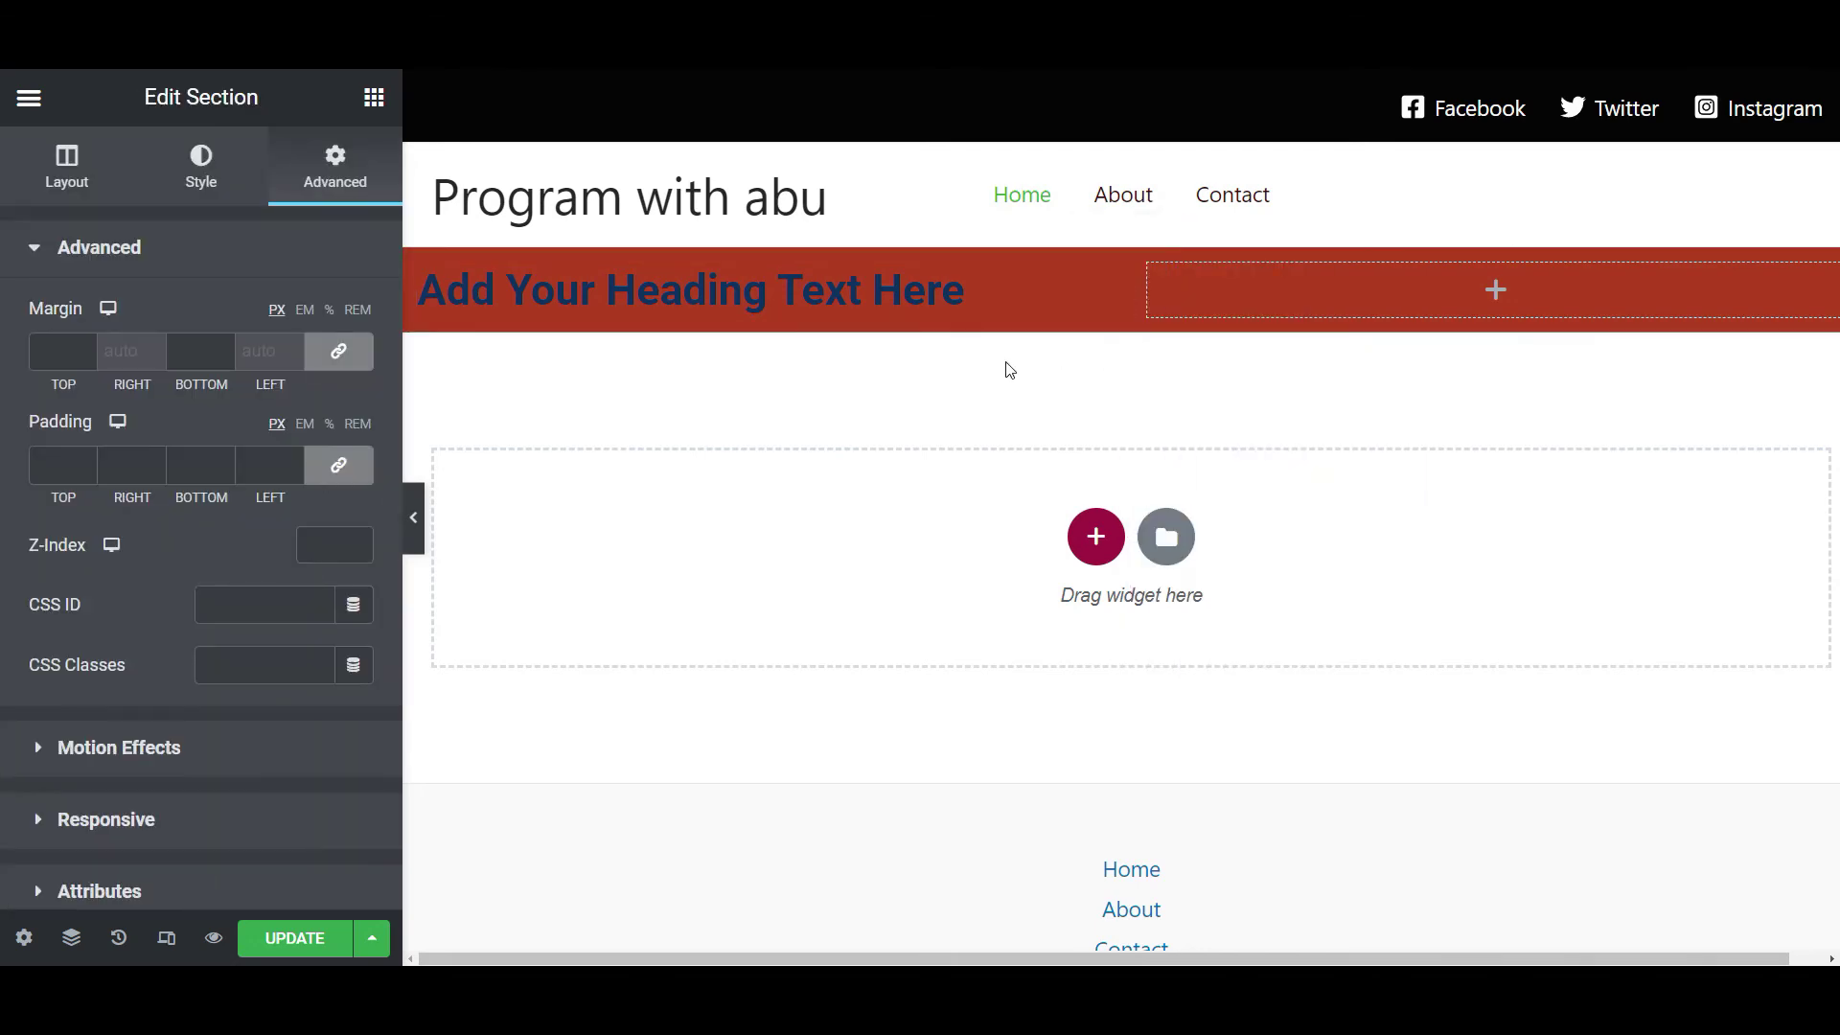
left_click(66, 172)
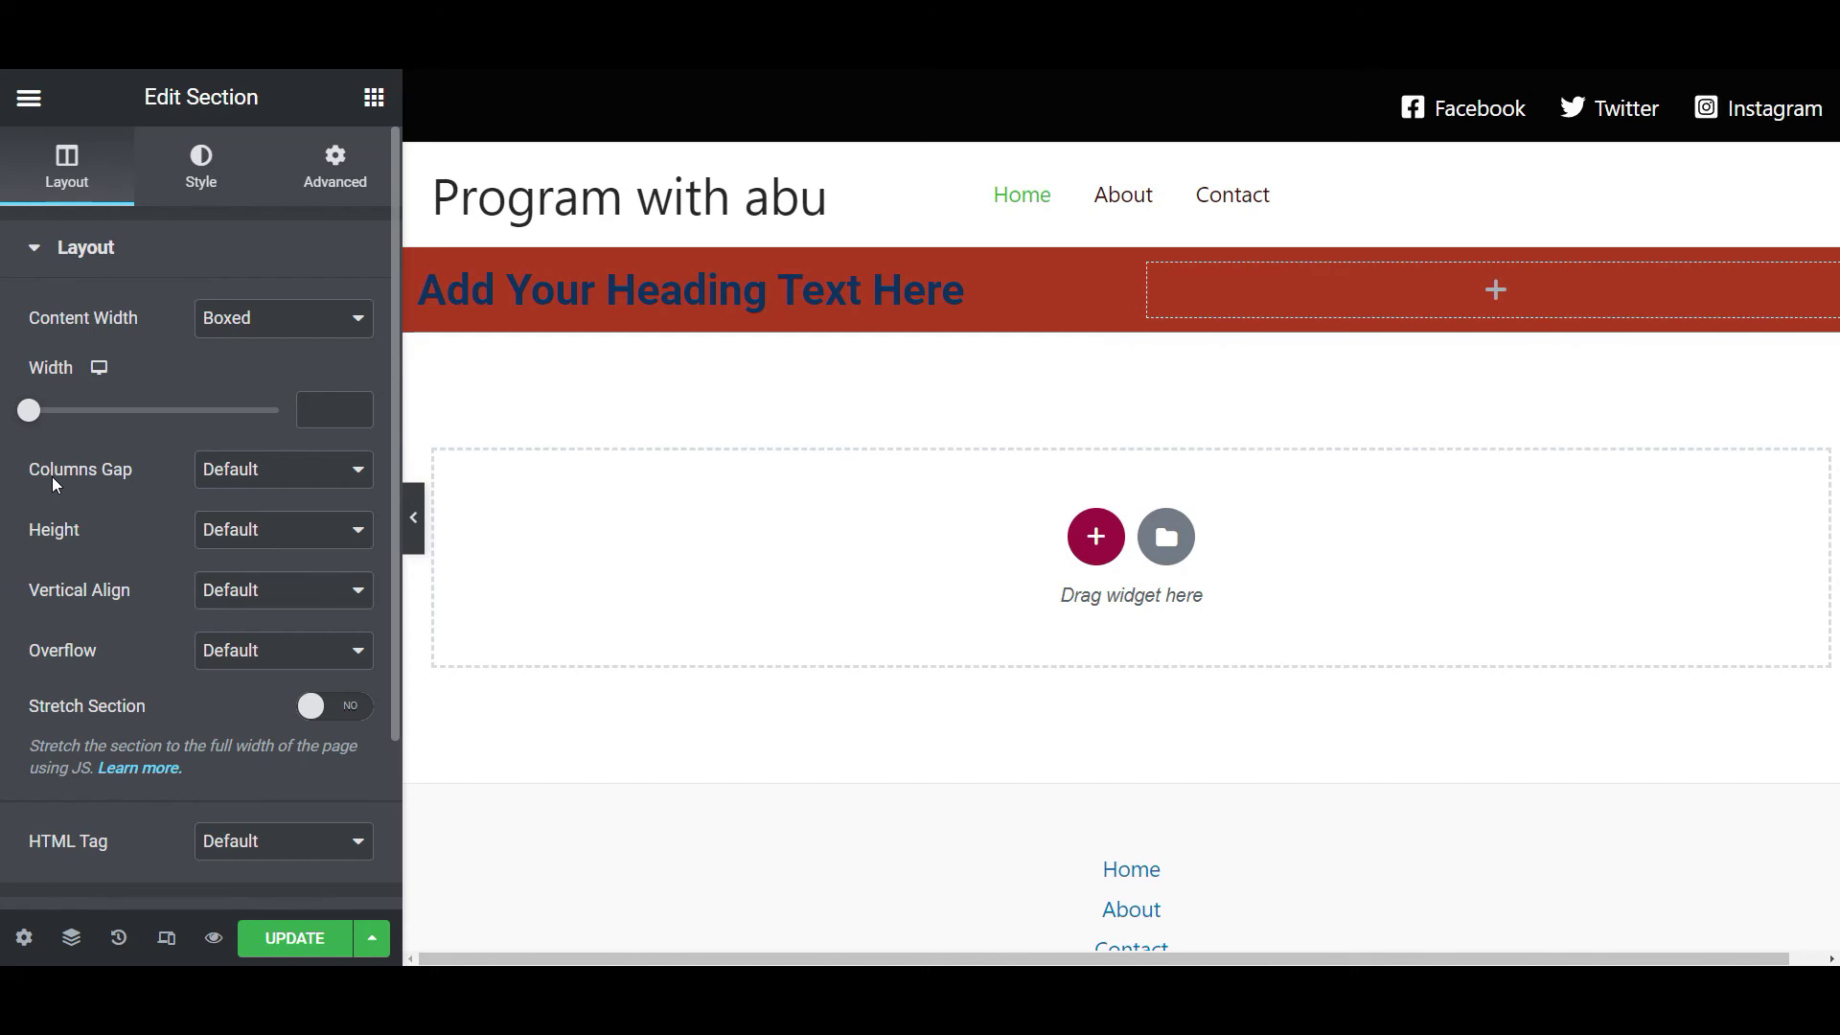
left_click(292, 539)
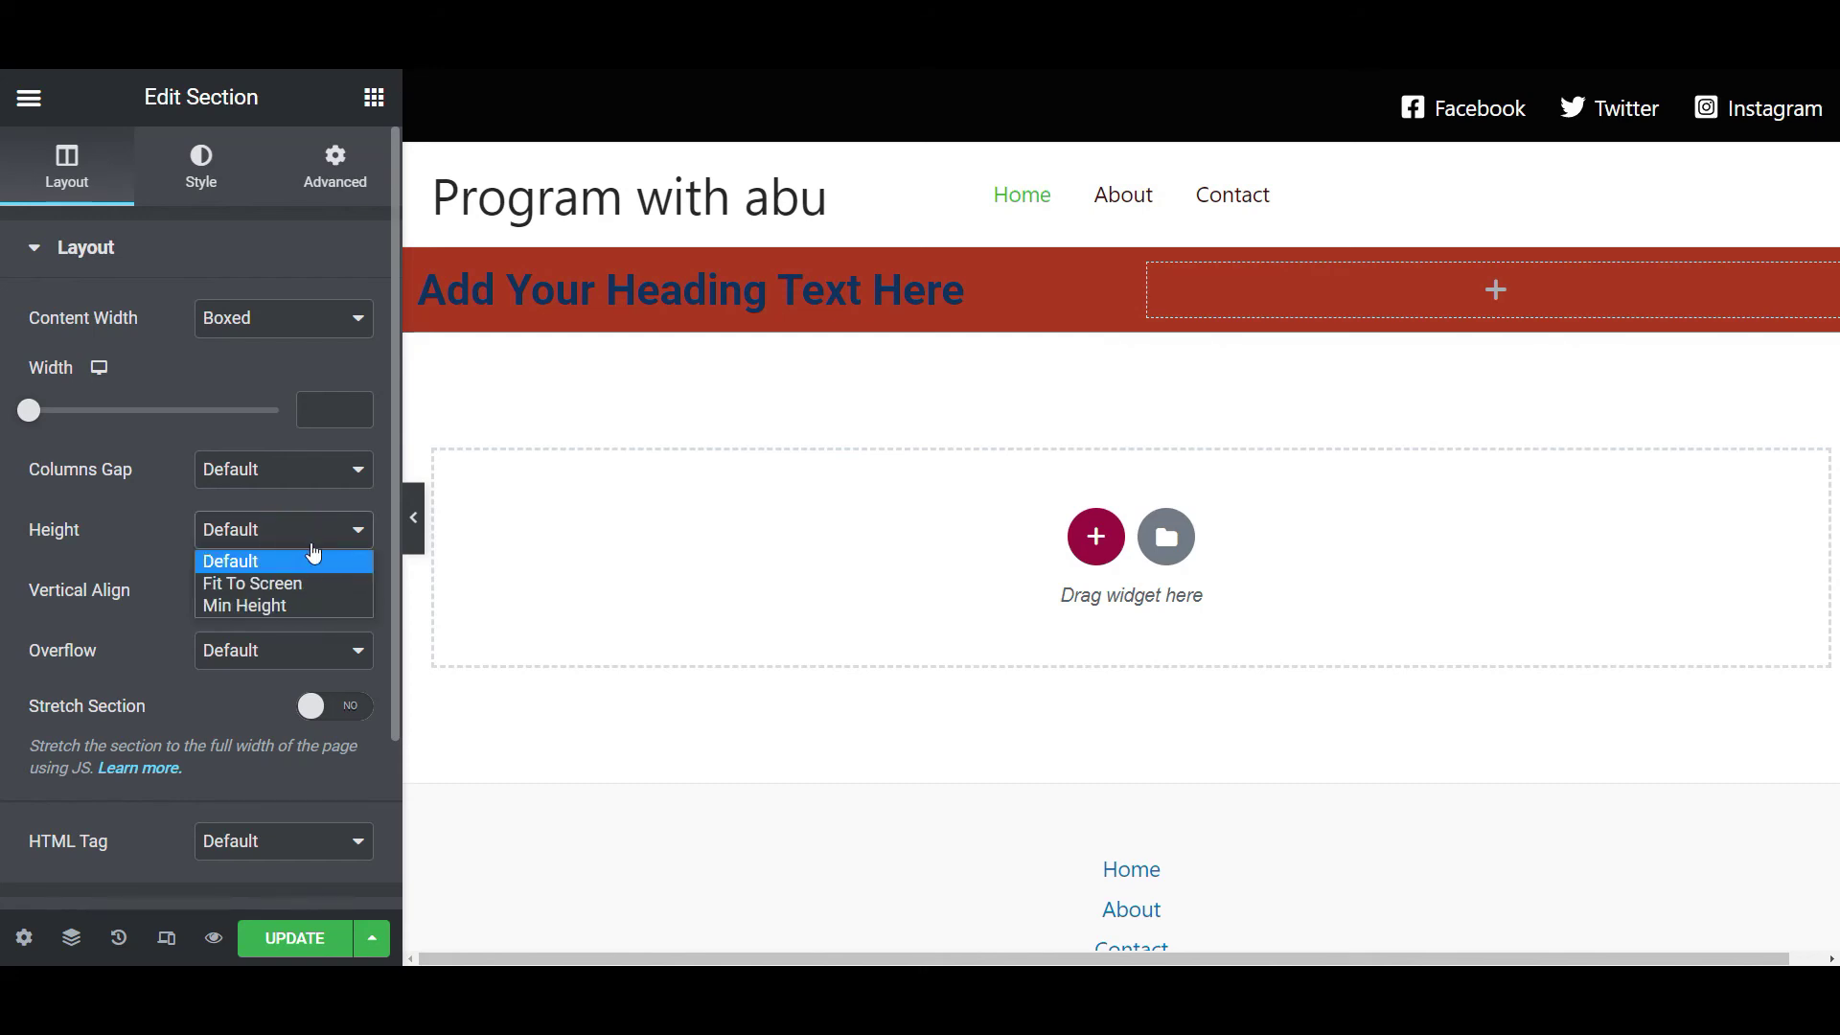
left_click(312, 543)
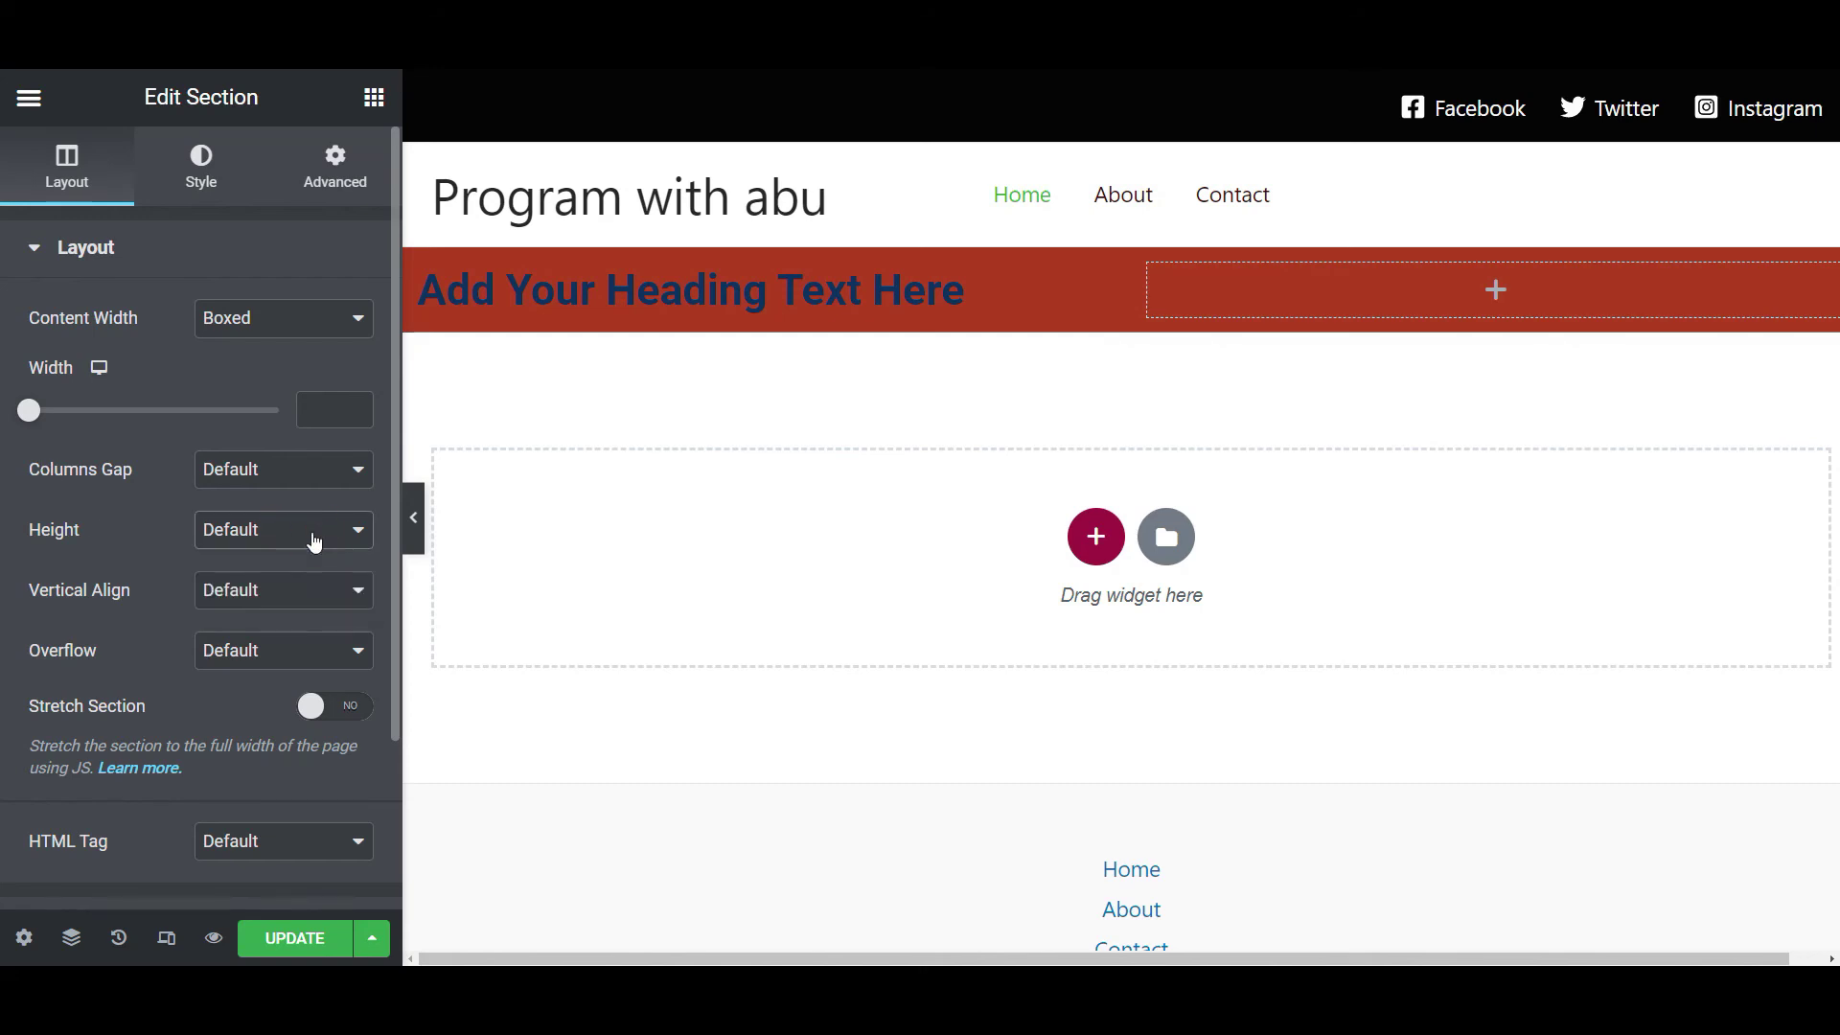
left_click(411, 525)
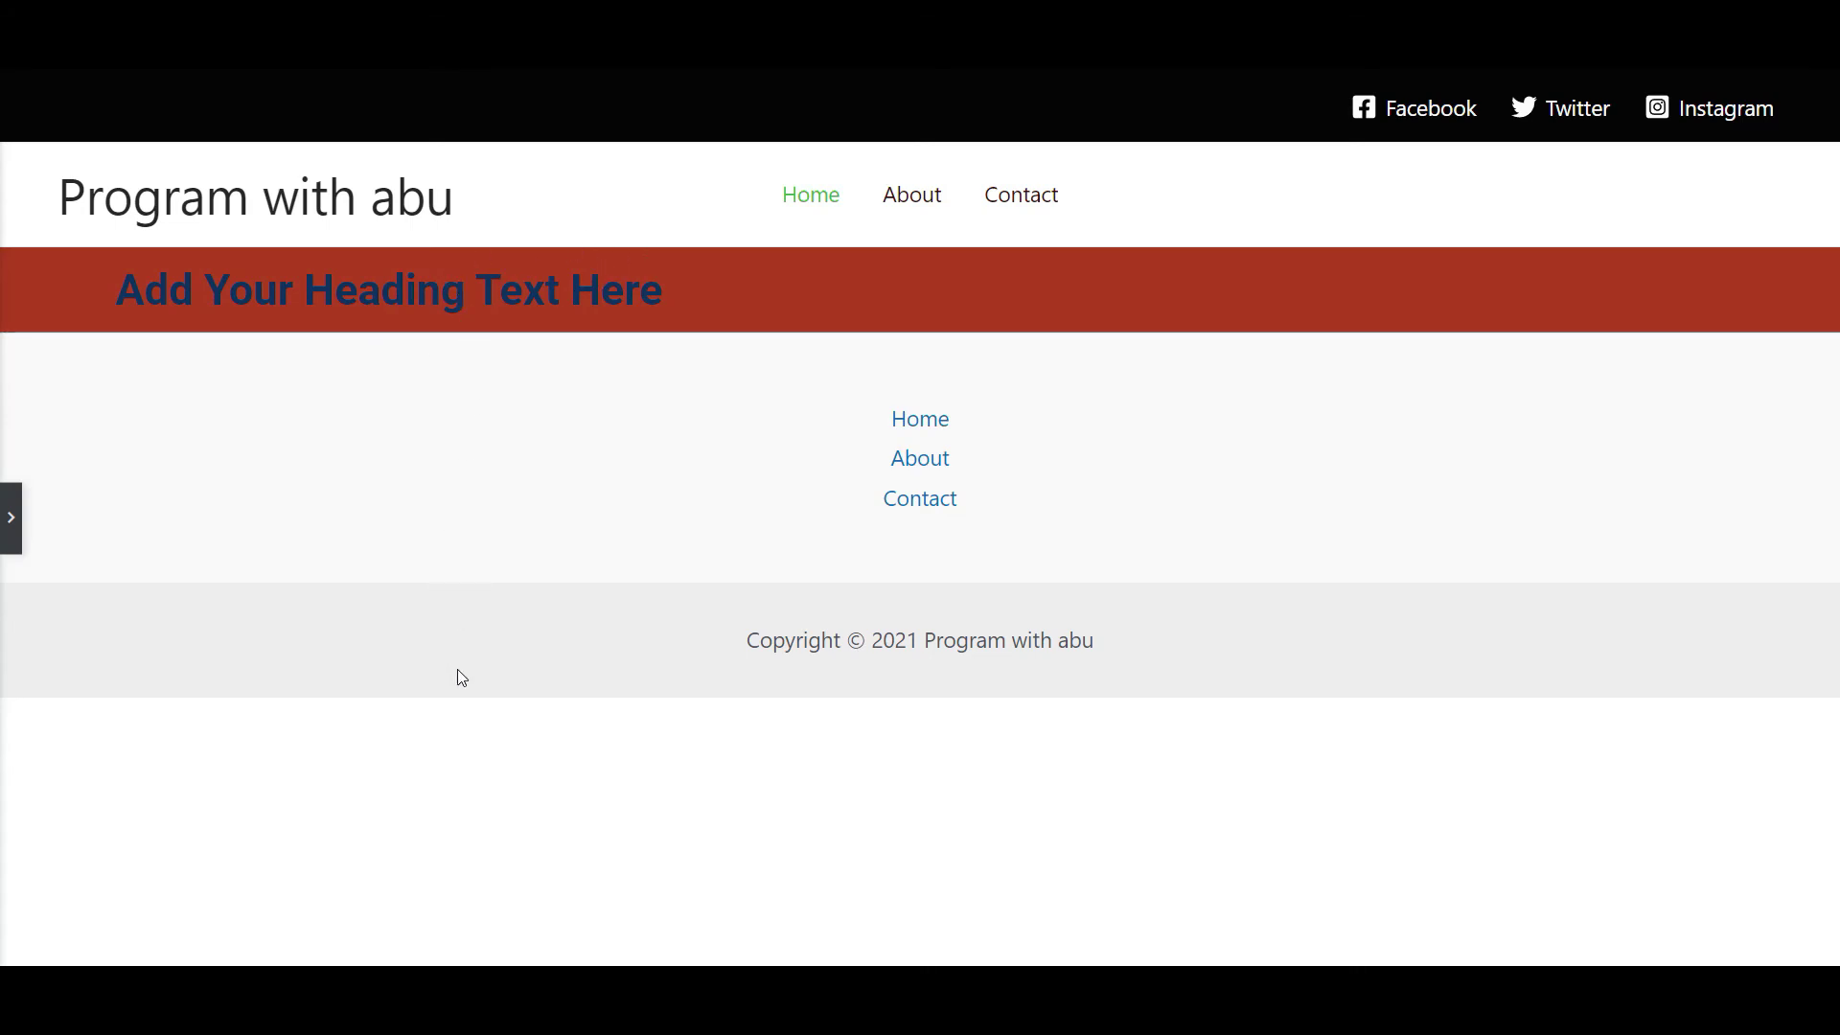
left_click(14, 520)
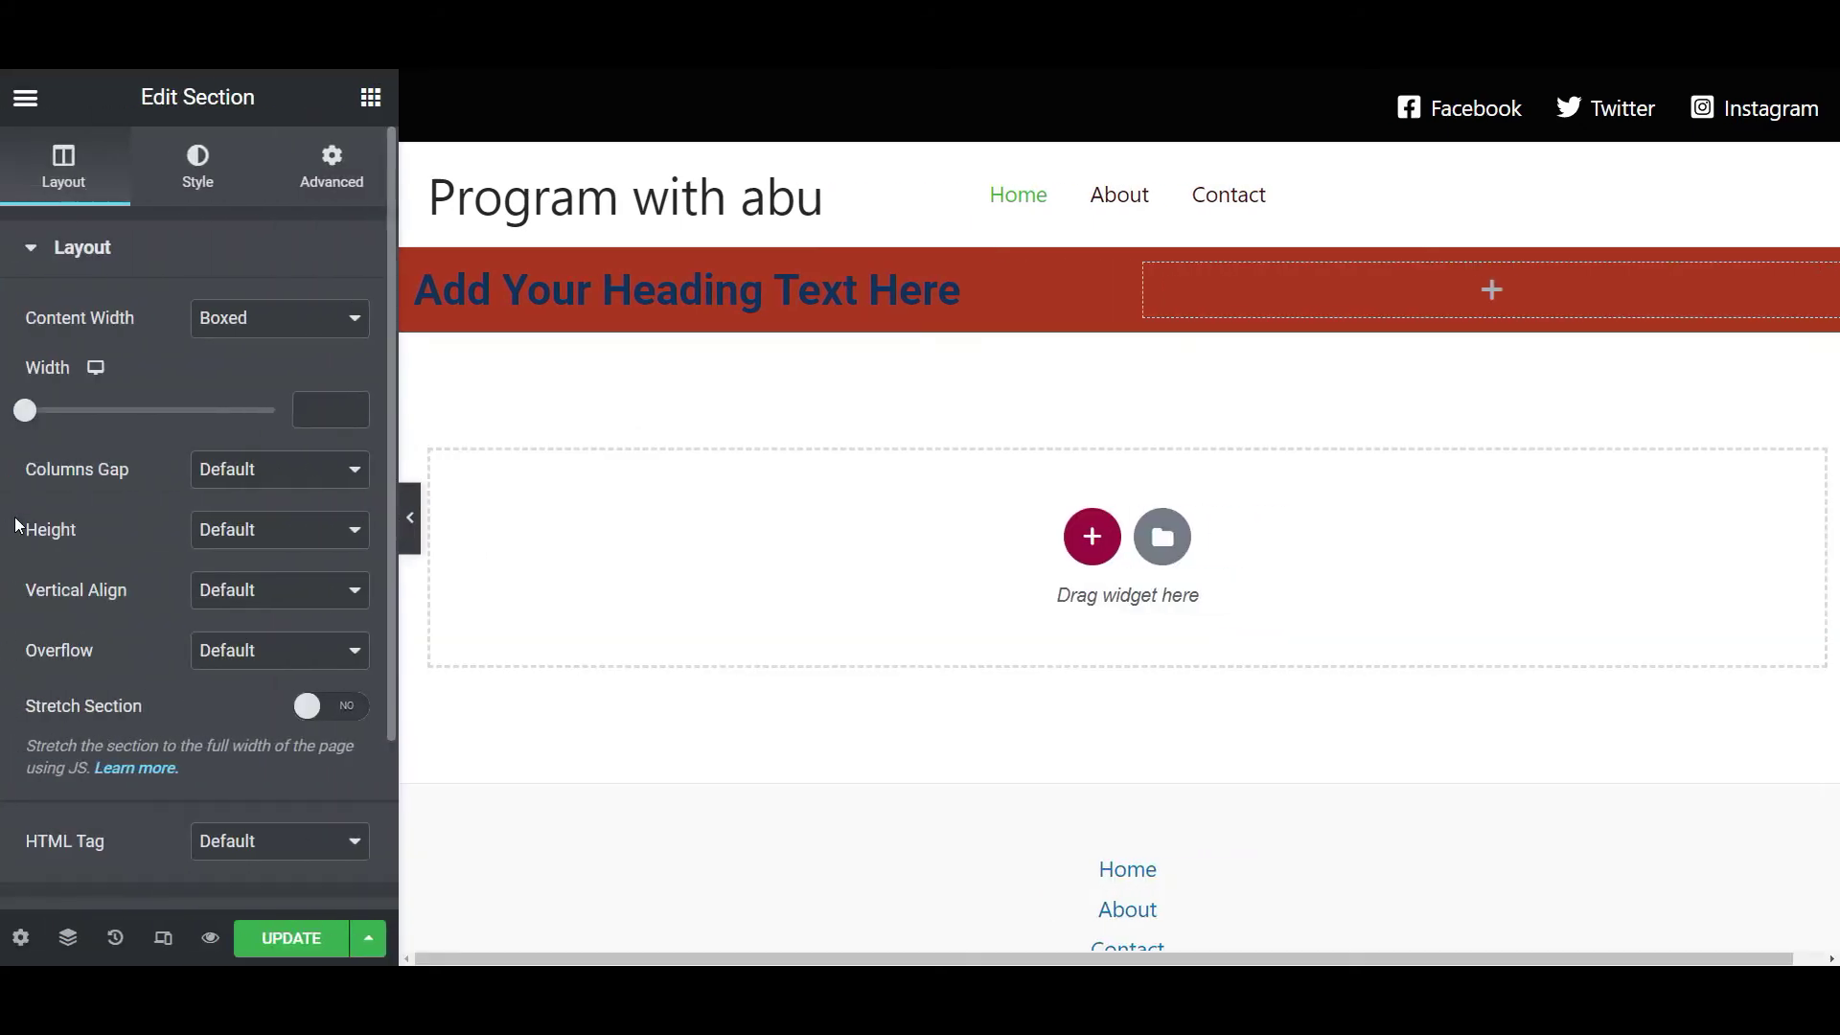
left_click(294, 538)
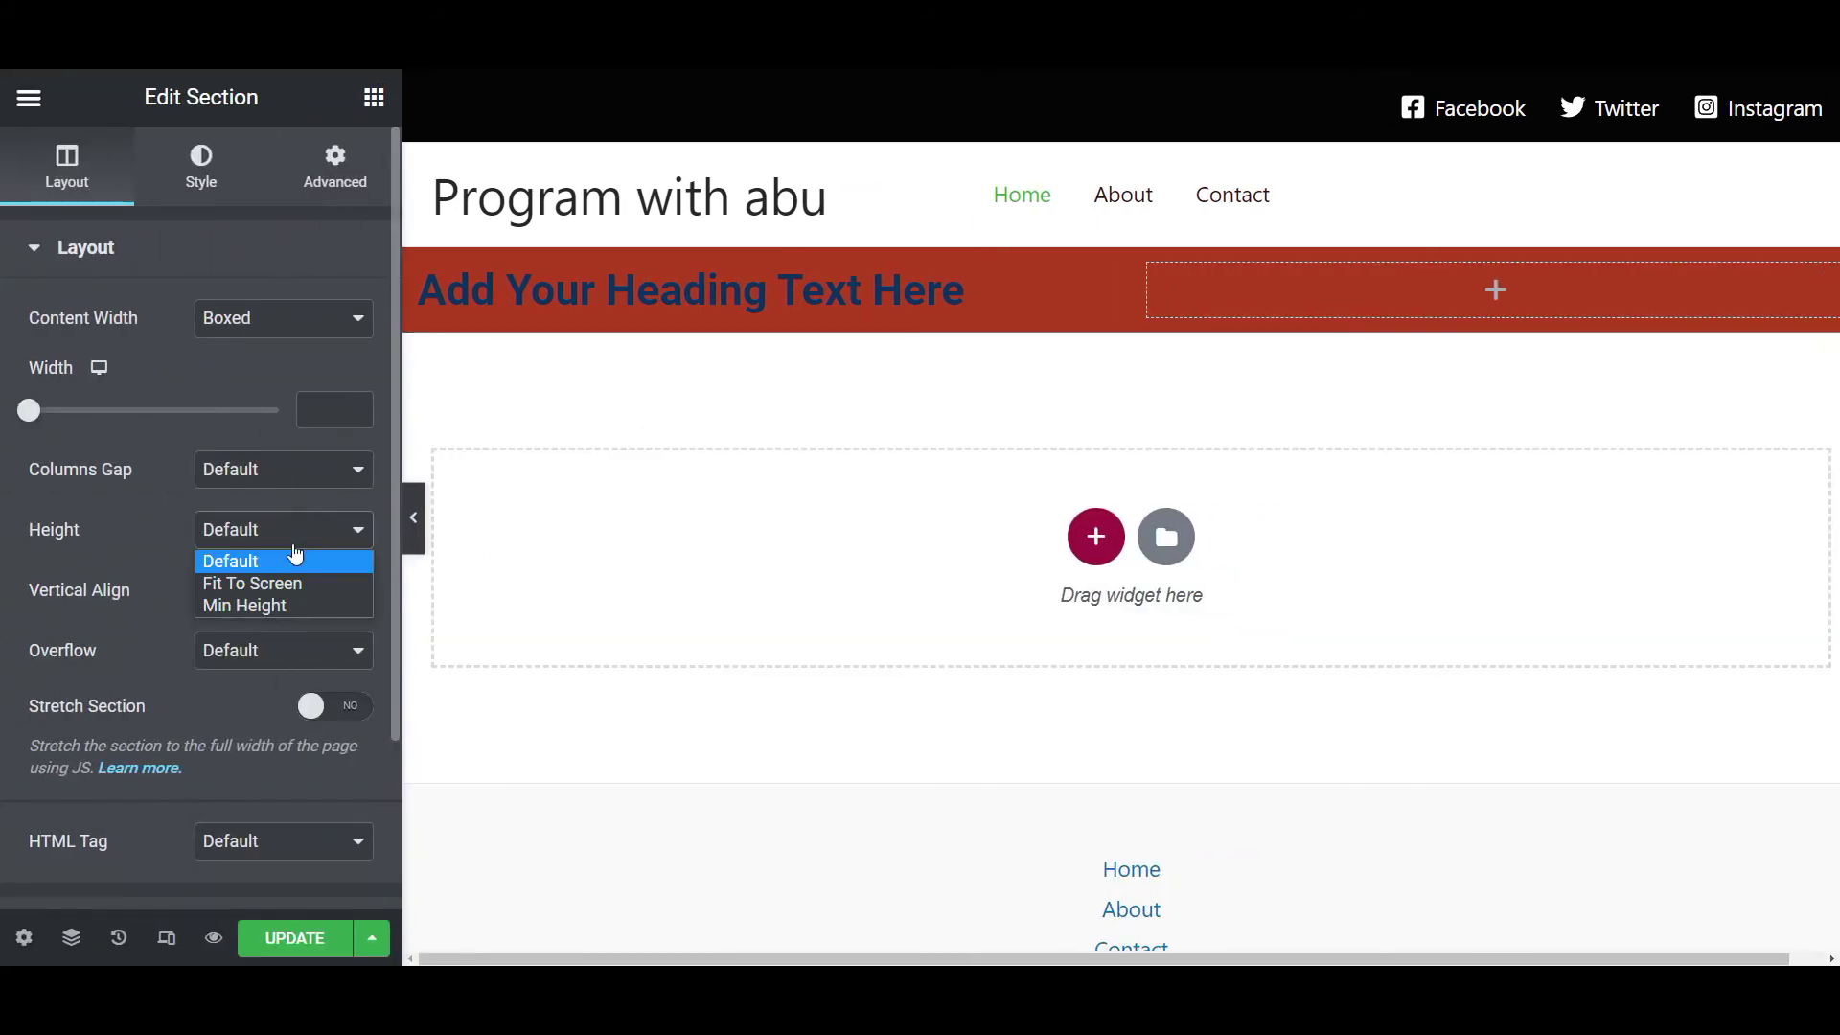
left_click(289, 606)
left_click(307, 623)
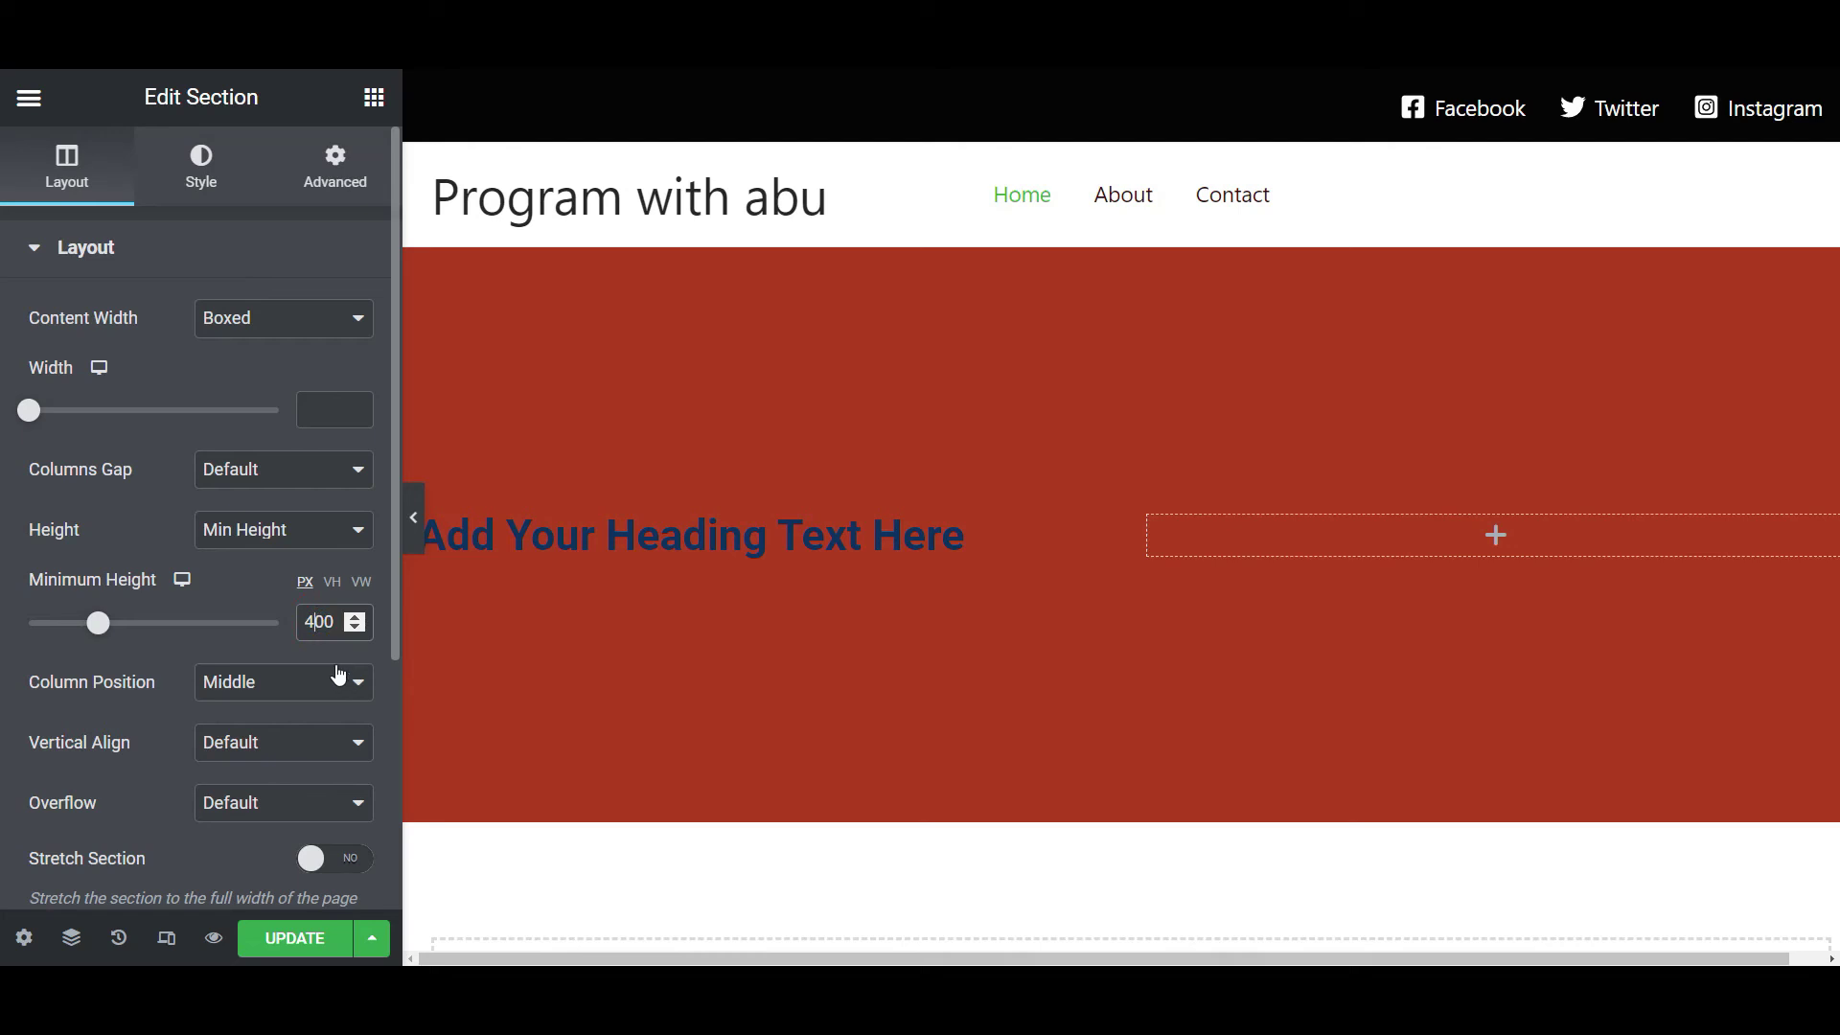
left_click(415, 519)
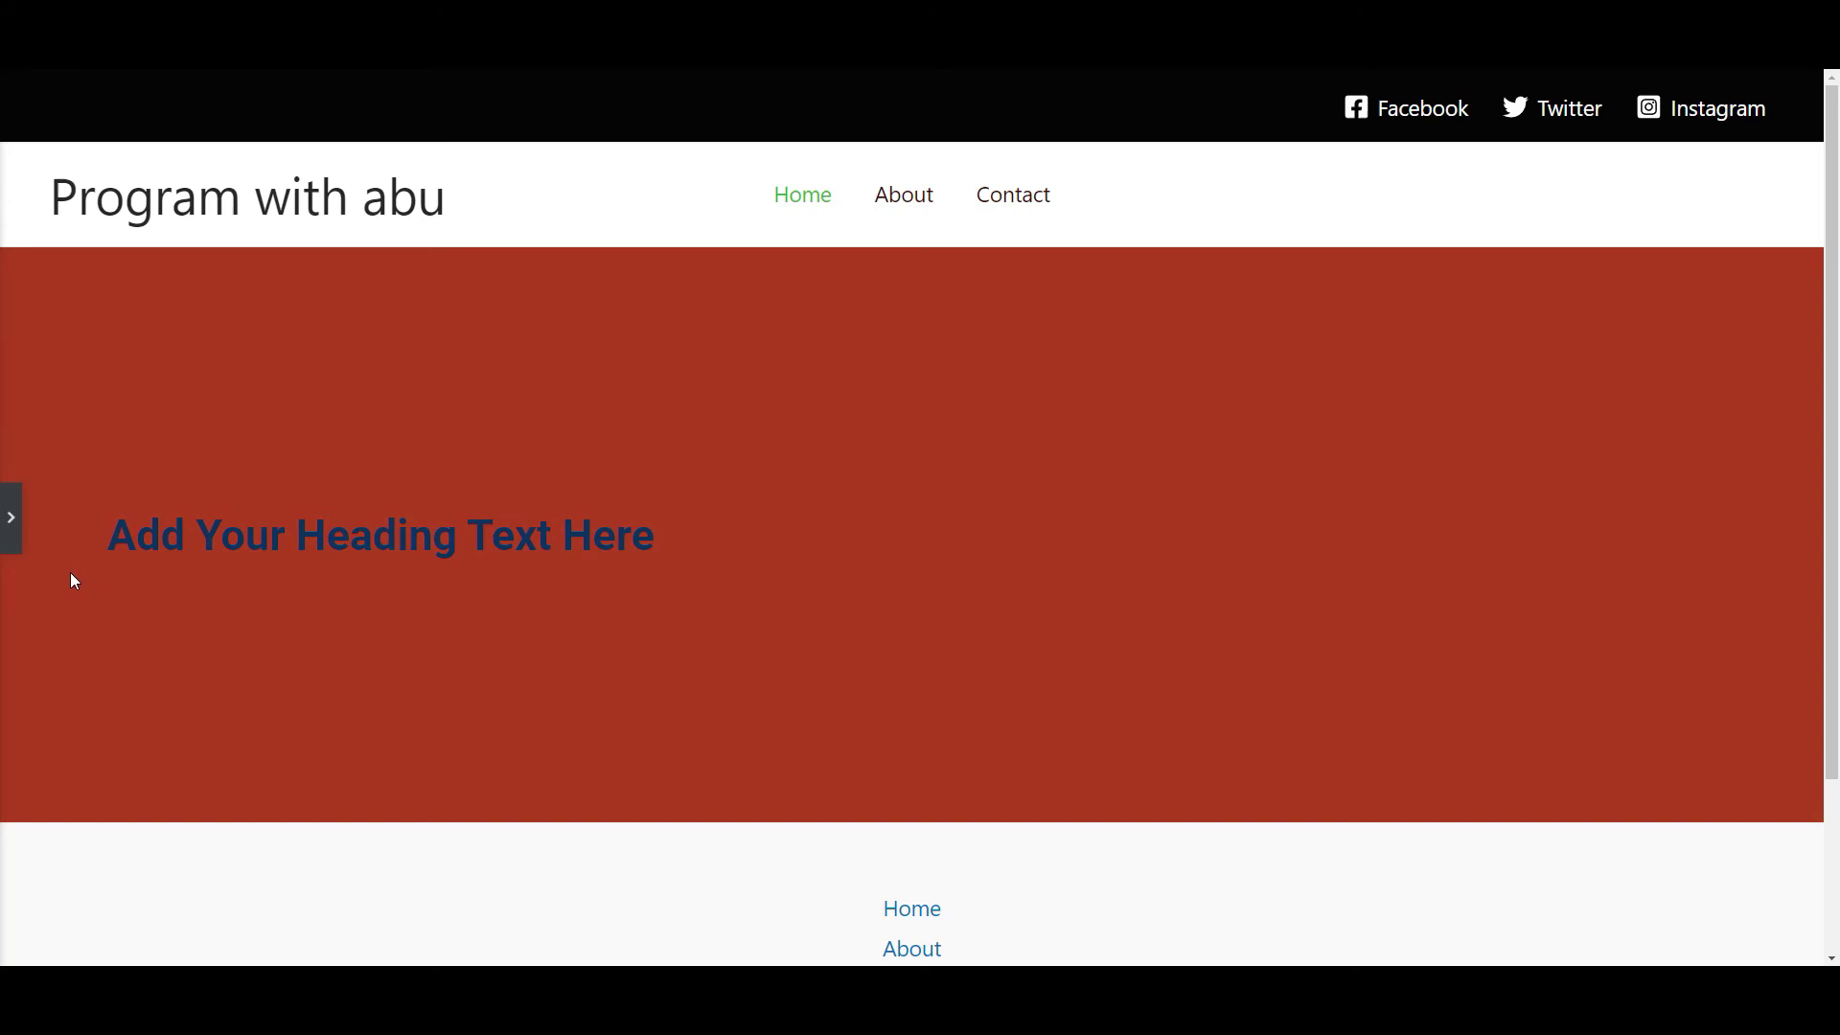
left_click(11, 532)
Try the Fit To Screen height on the two-column section and preview the page.
left_click(250, 536)
left_click(260, 585)
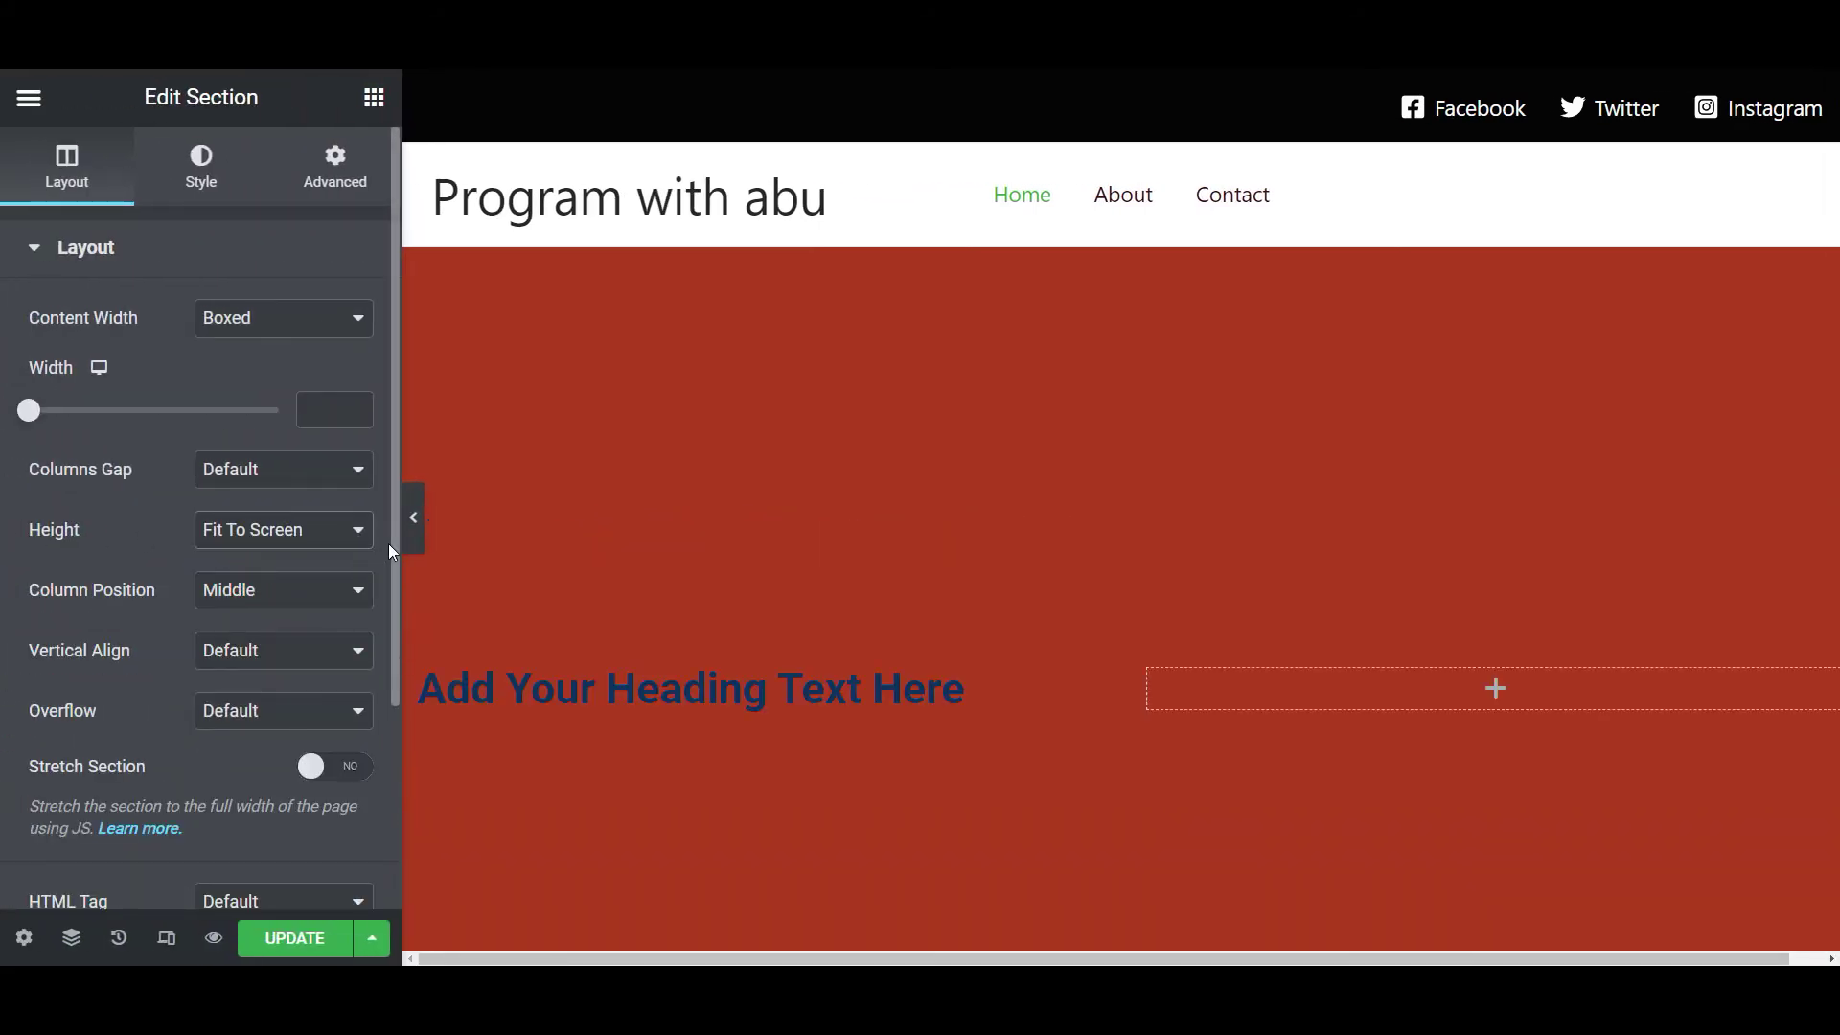
left_click(416, 520)
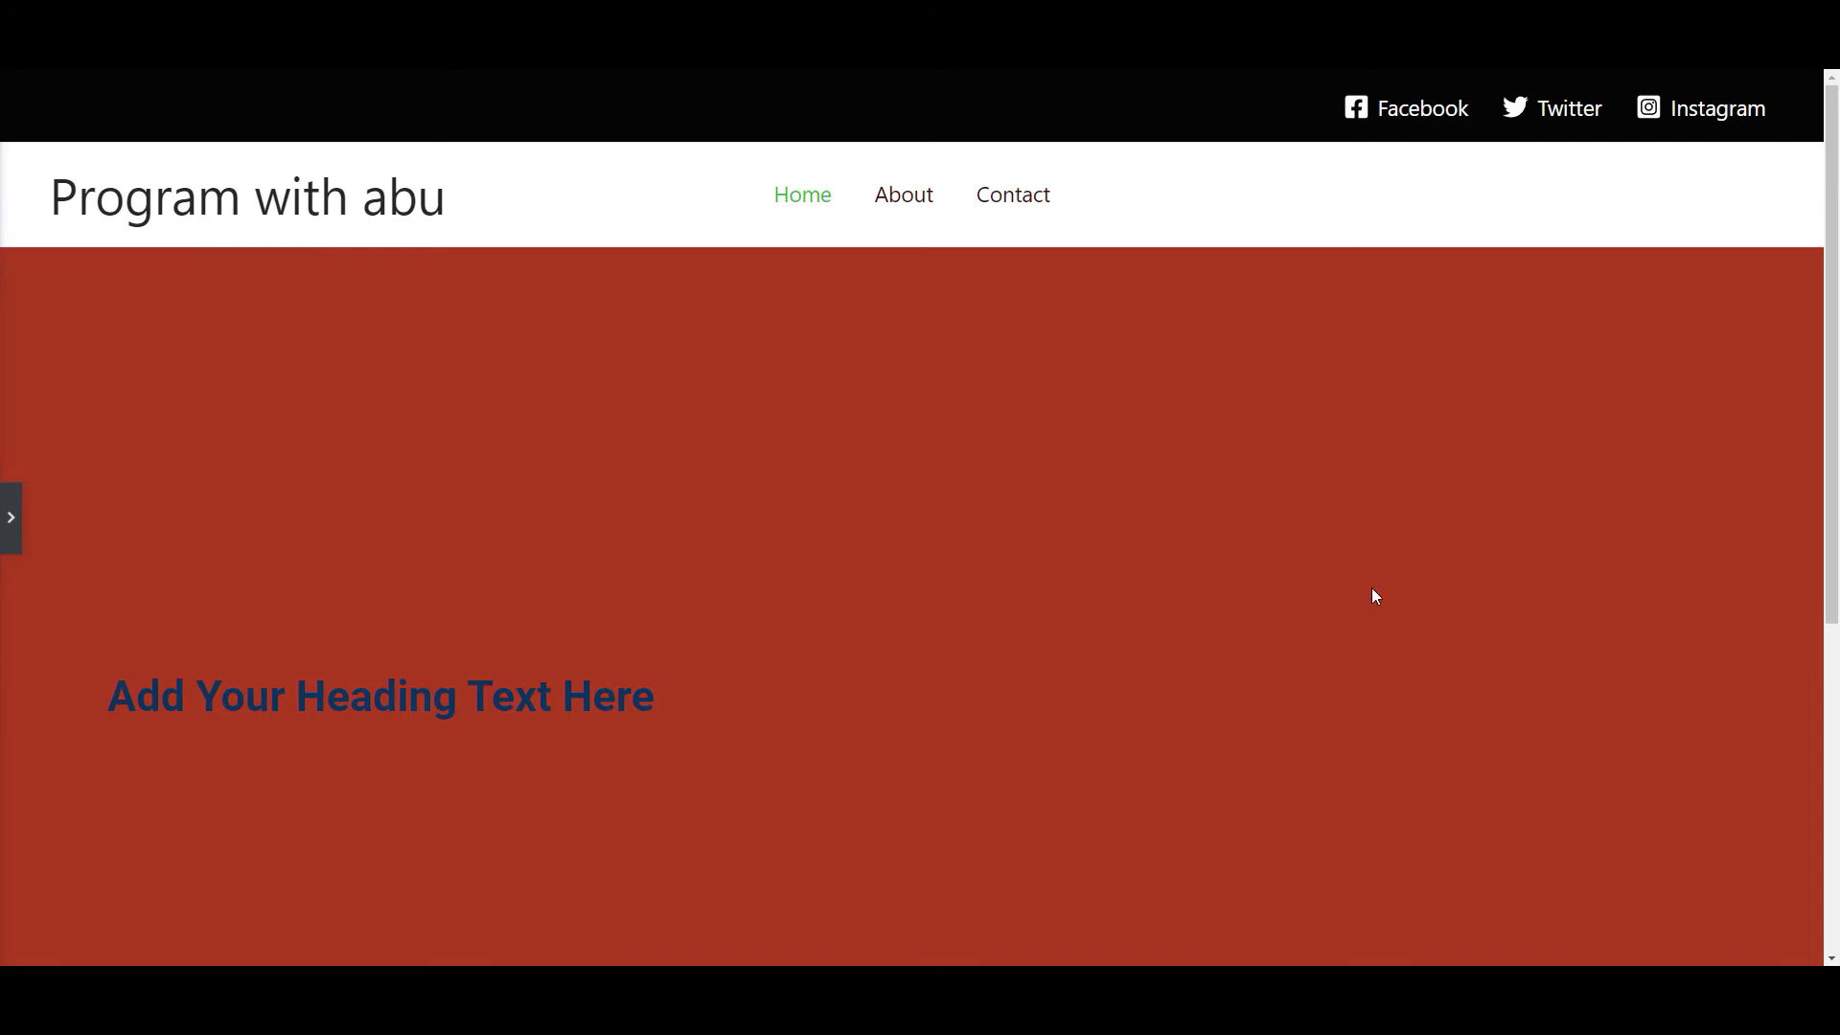
scroll(1126, 622, "down", 5)
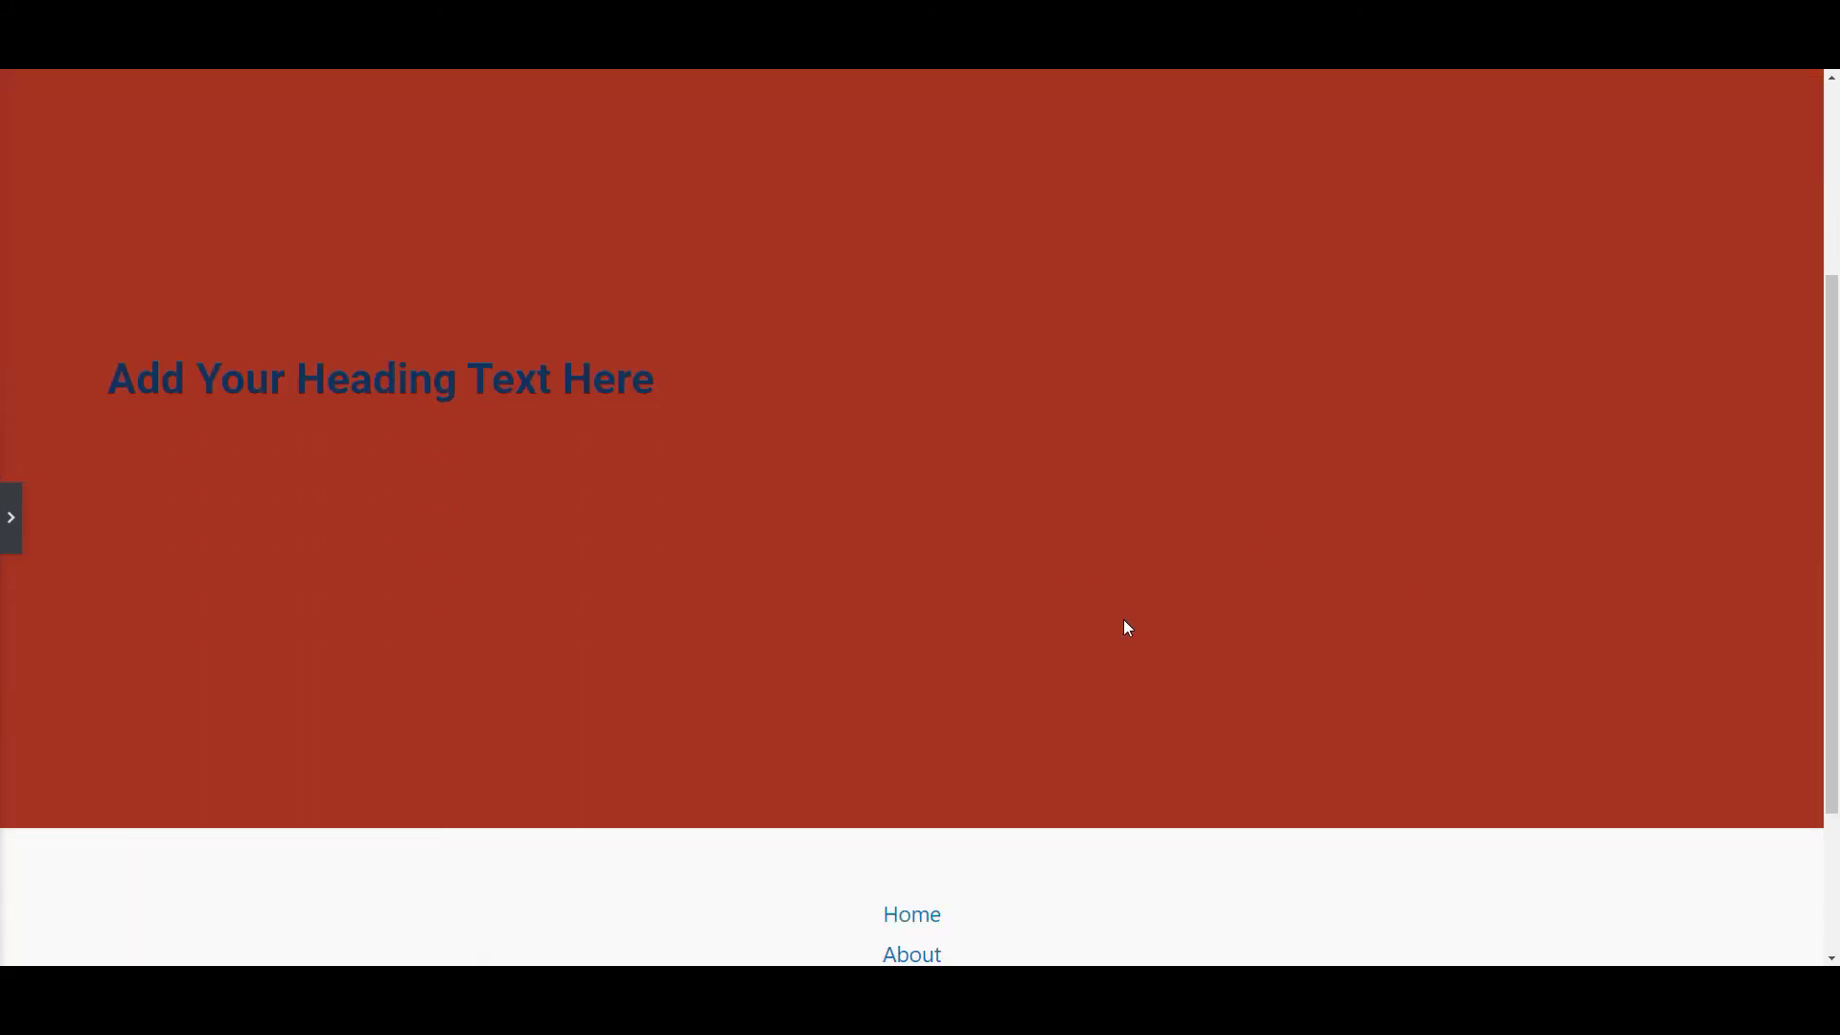
scroll(1167, 753, "up", 5)
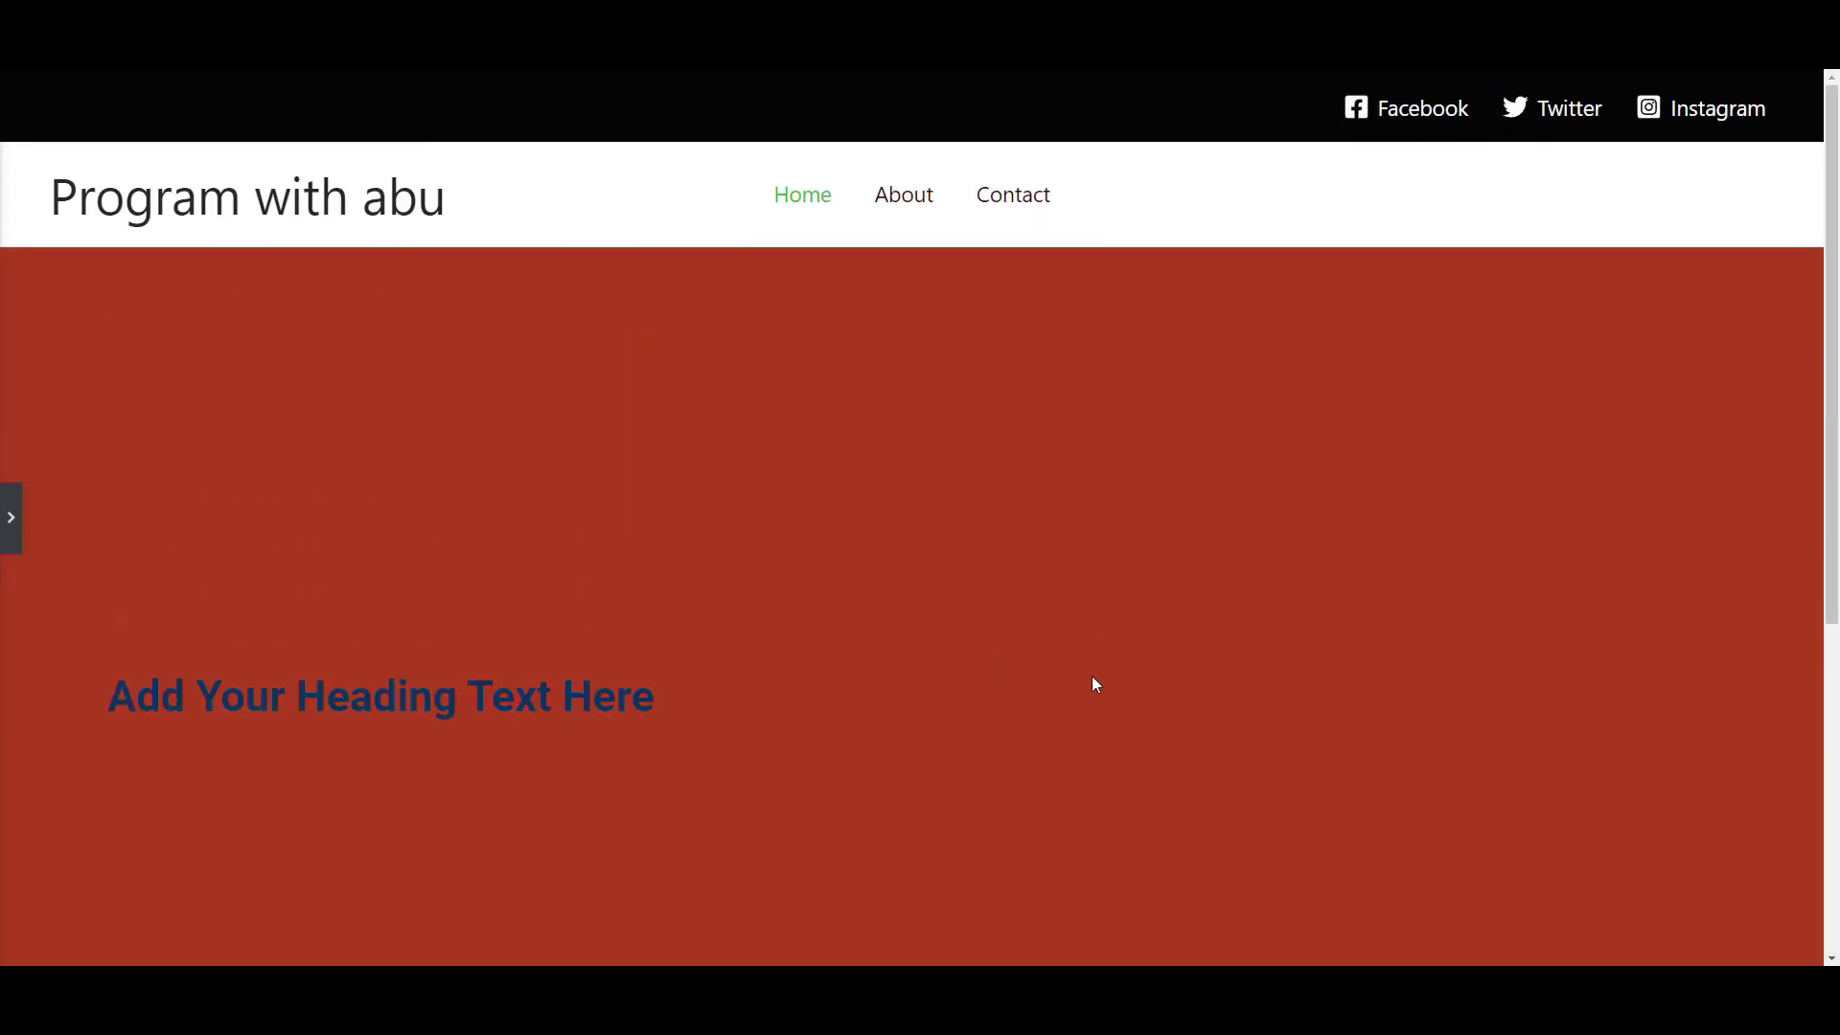
scroll(1096, 683, "down", 1)
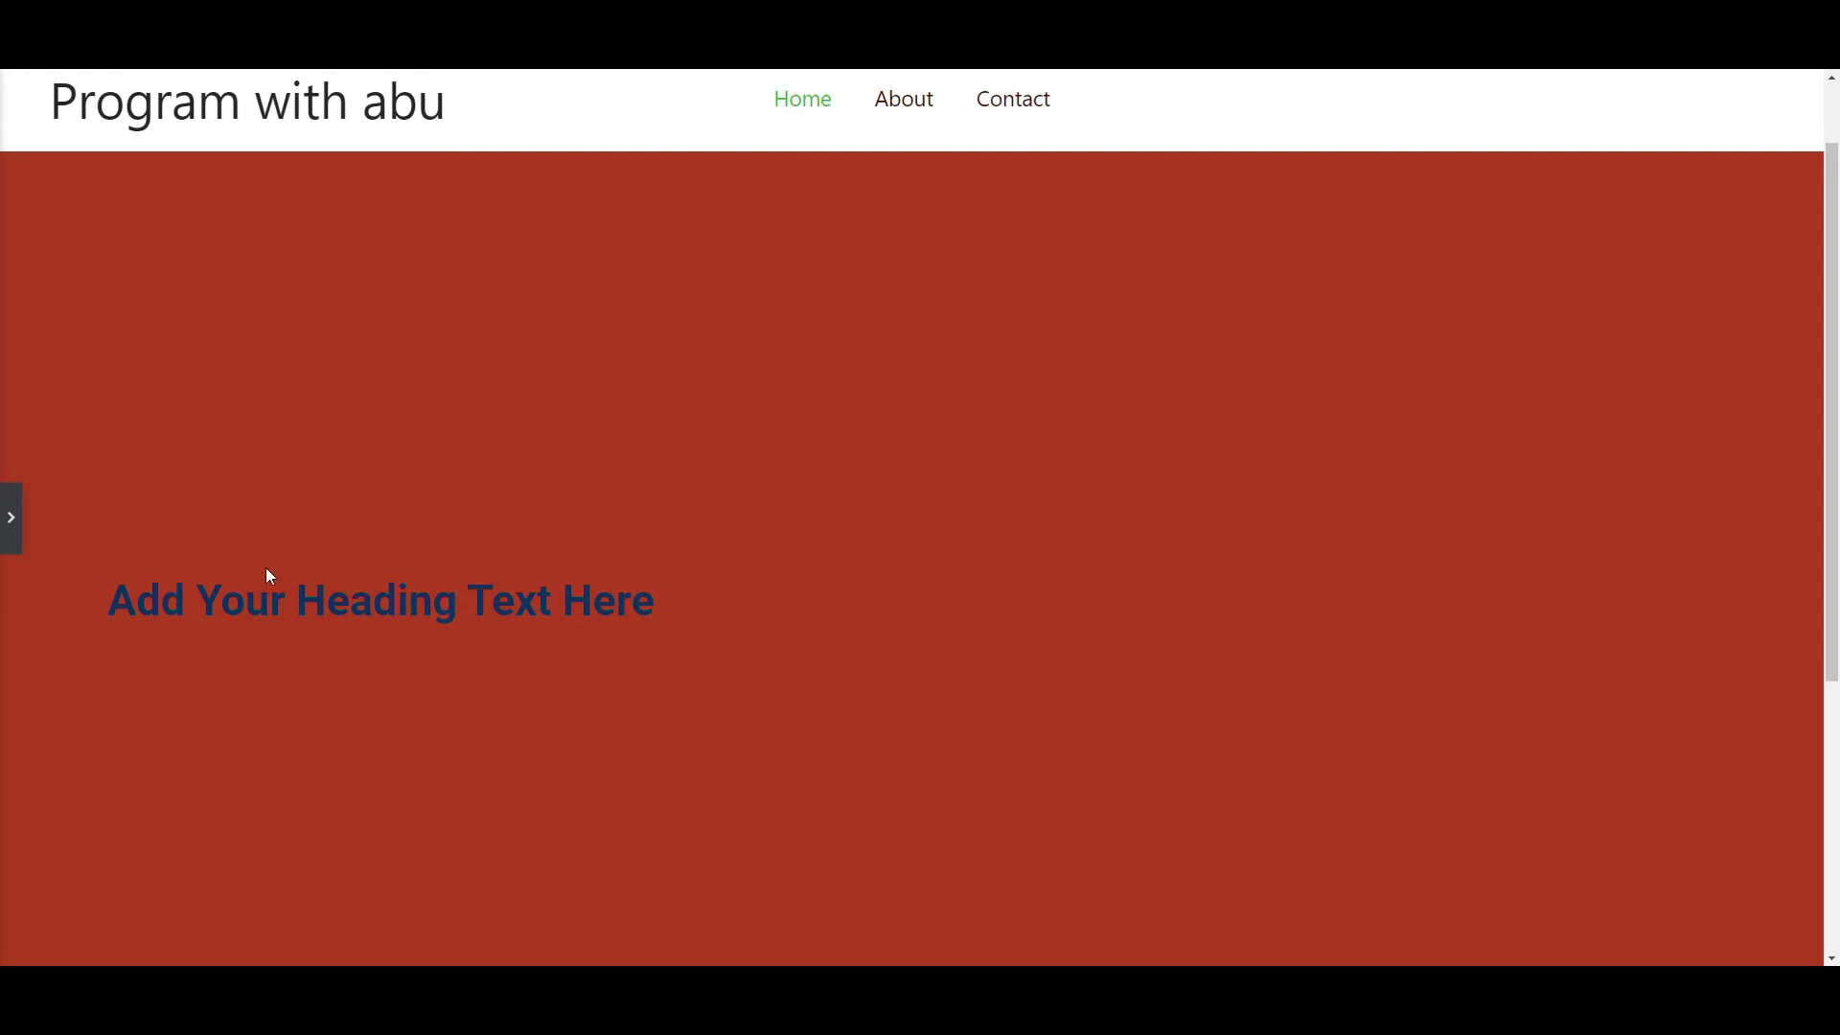
left_click(11, 517)
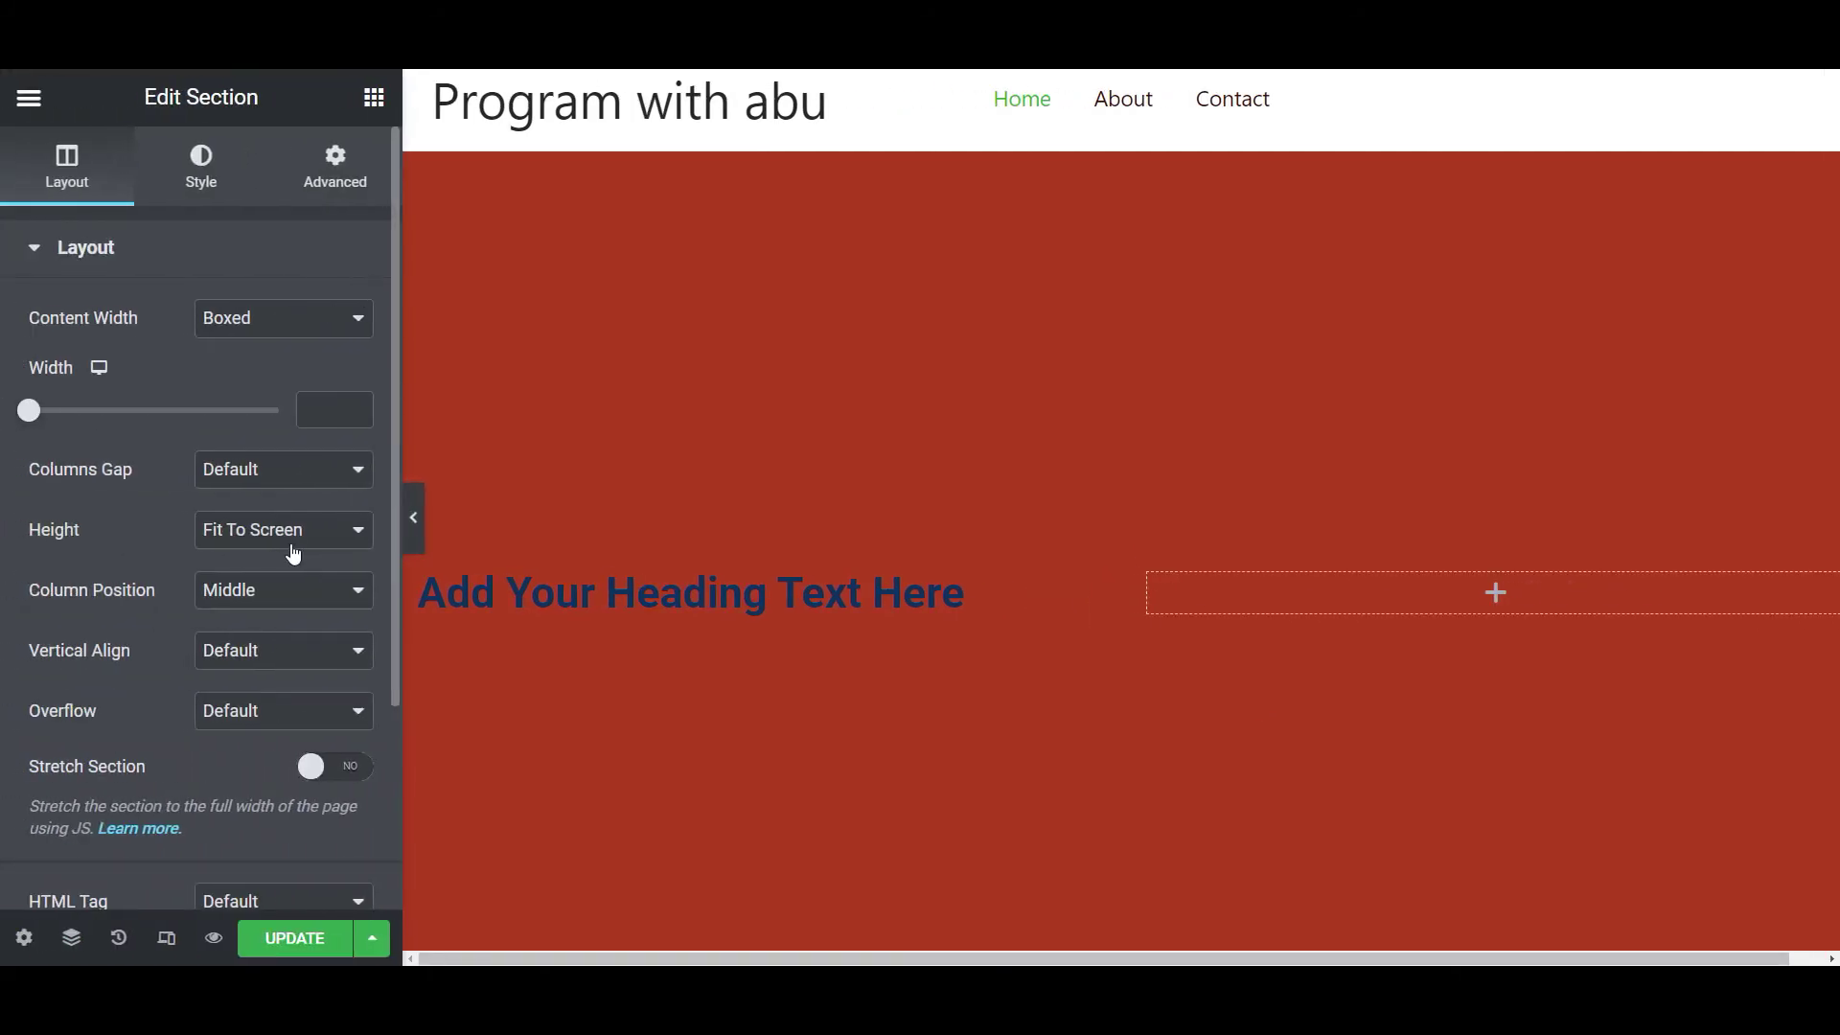
Return the two-column section's height to Min Height at 400 px and preview the page.
left_click(293, 544)
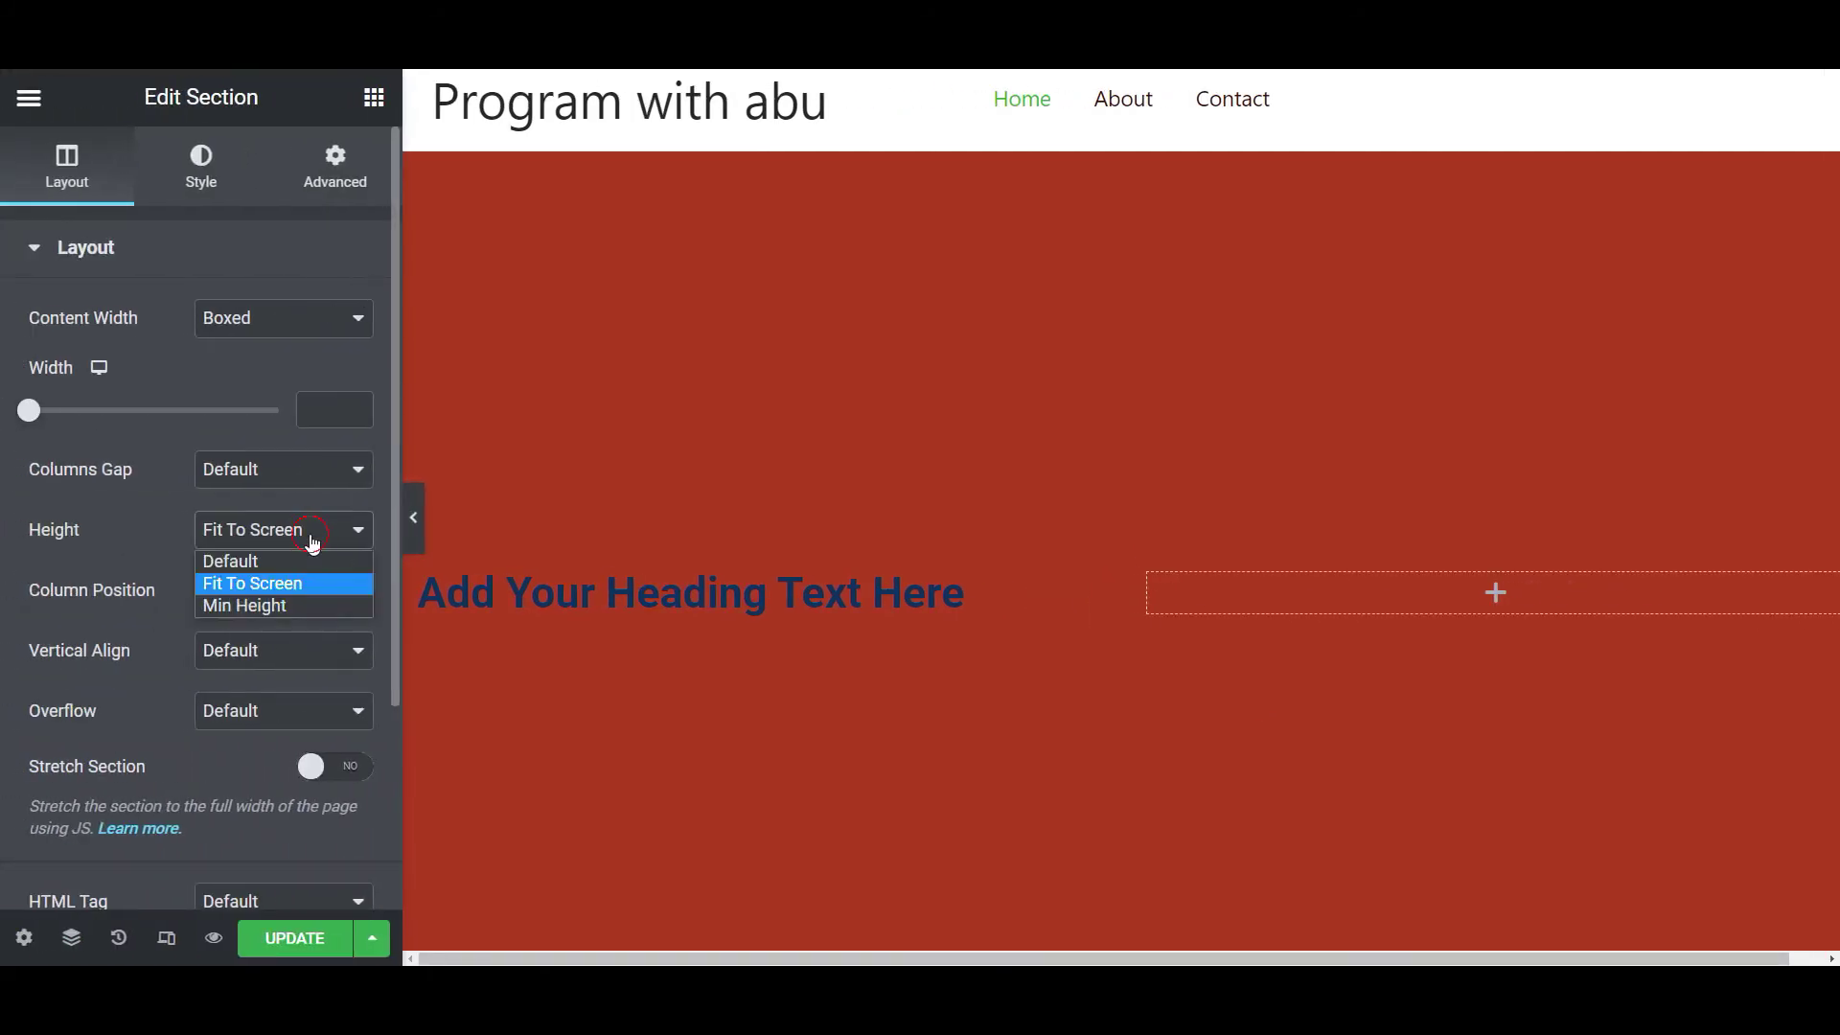
left_click(296, 605)
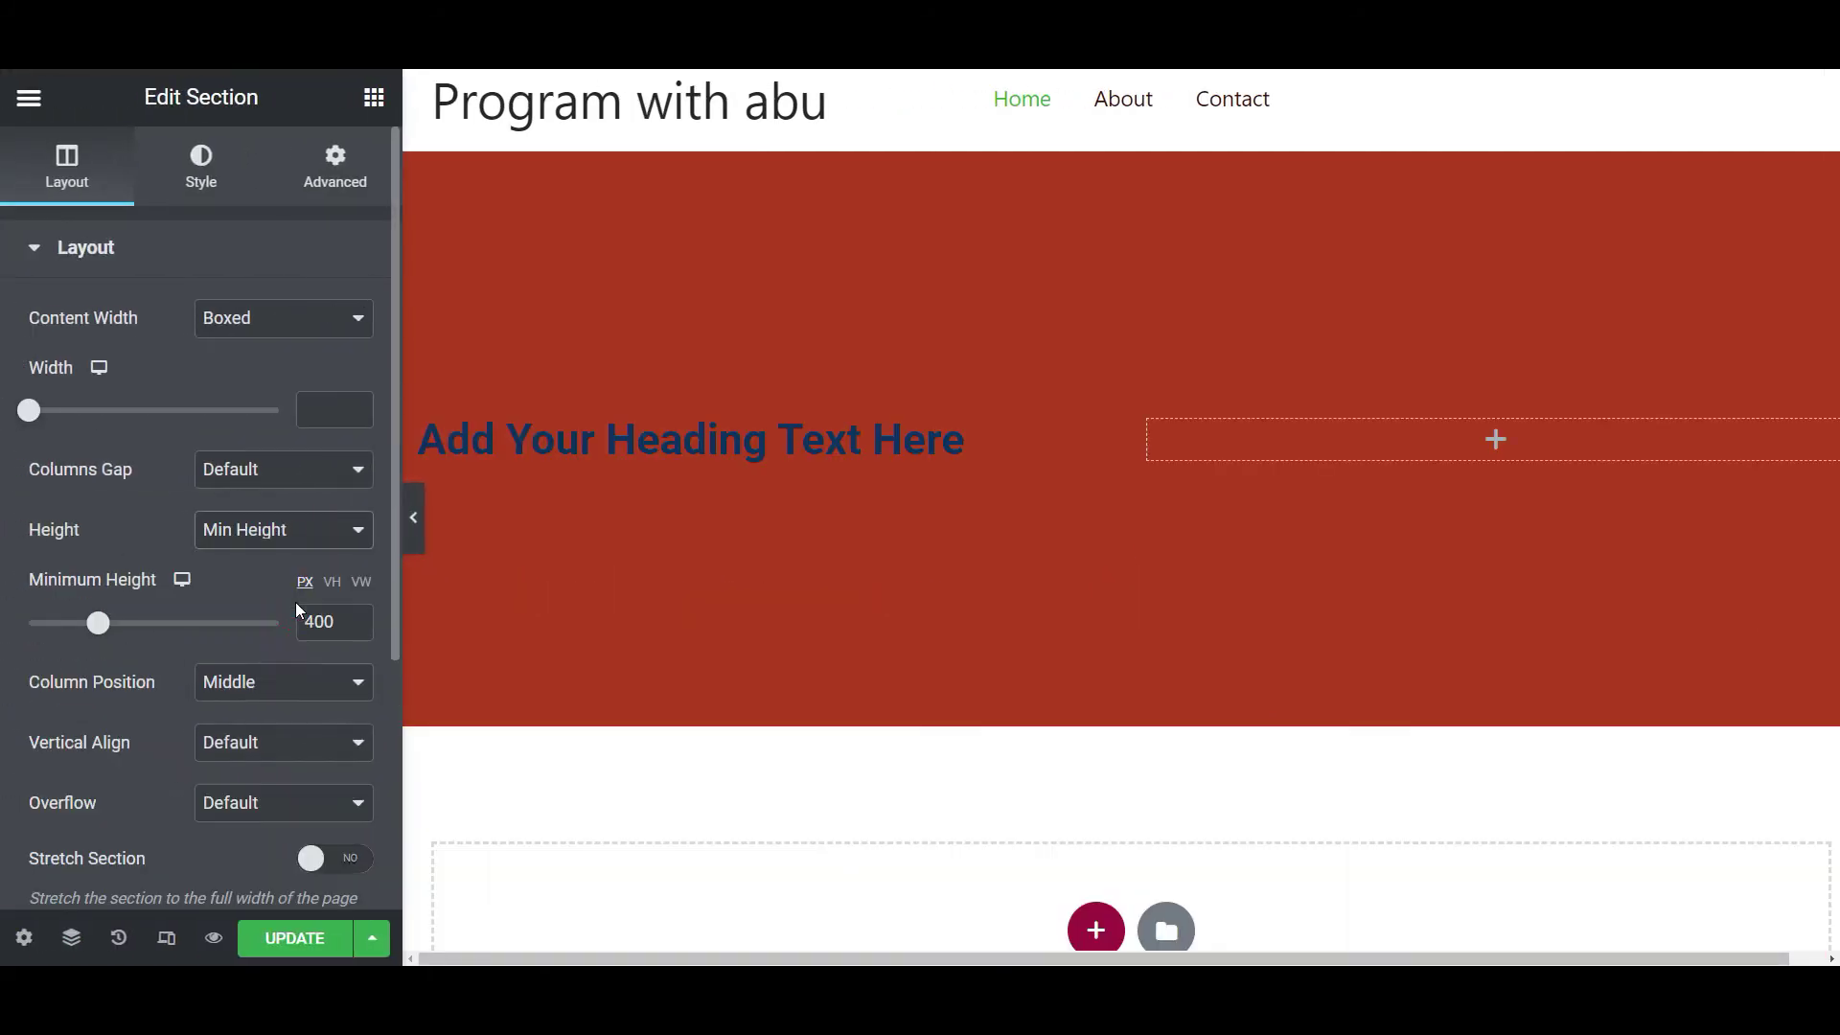
left_click(414, 518)
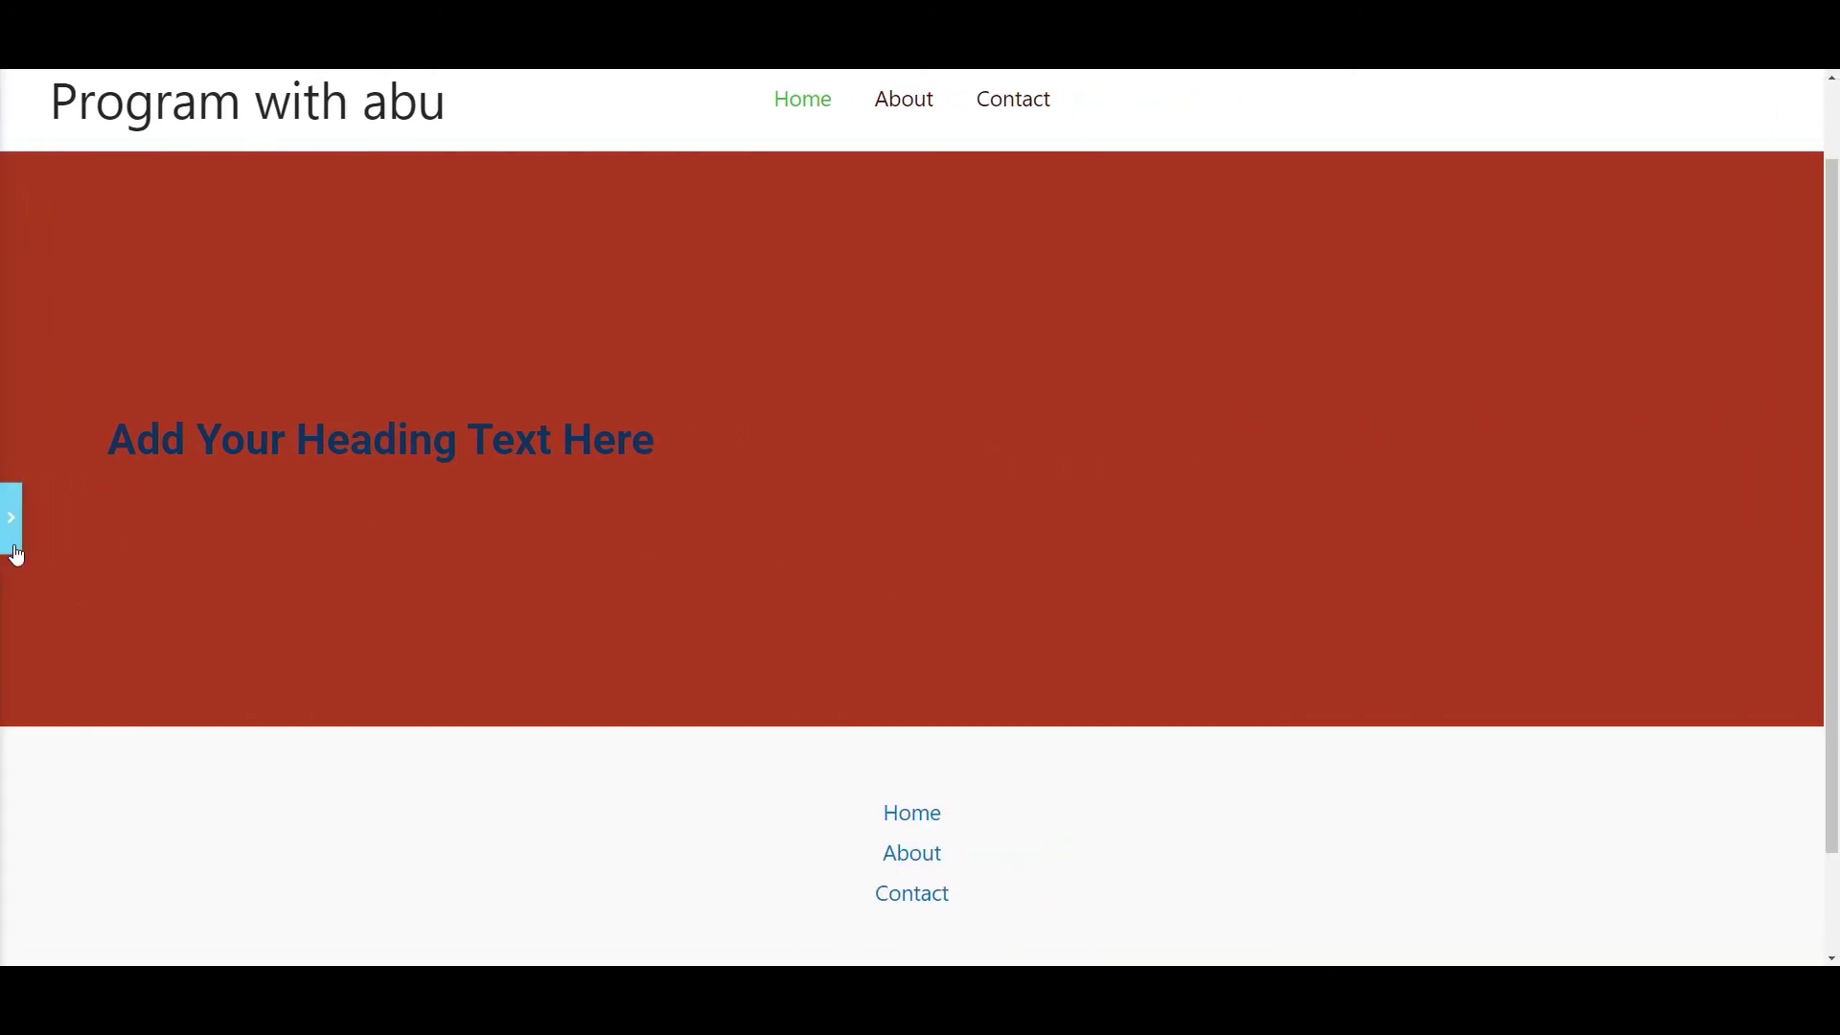
left_click(12, 517)
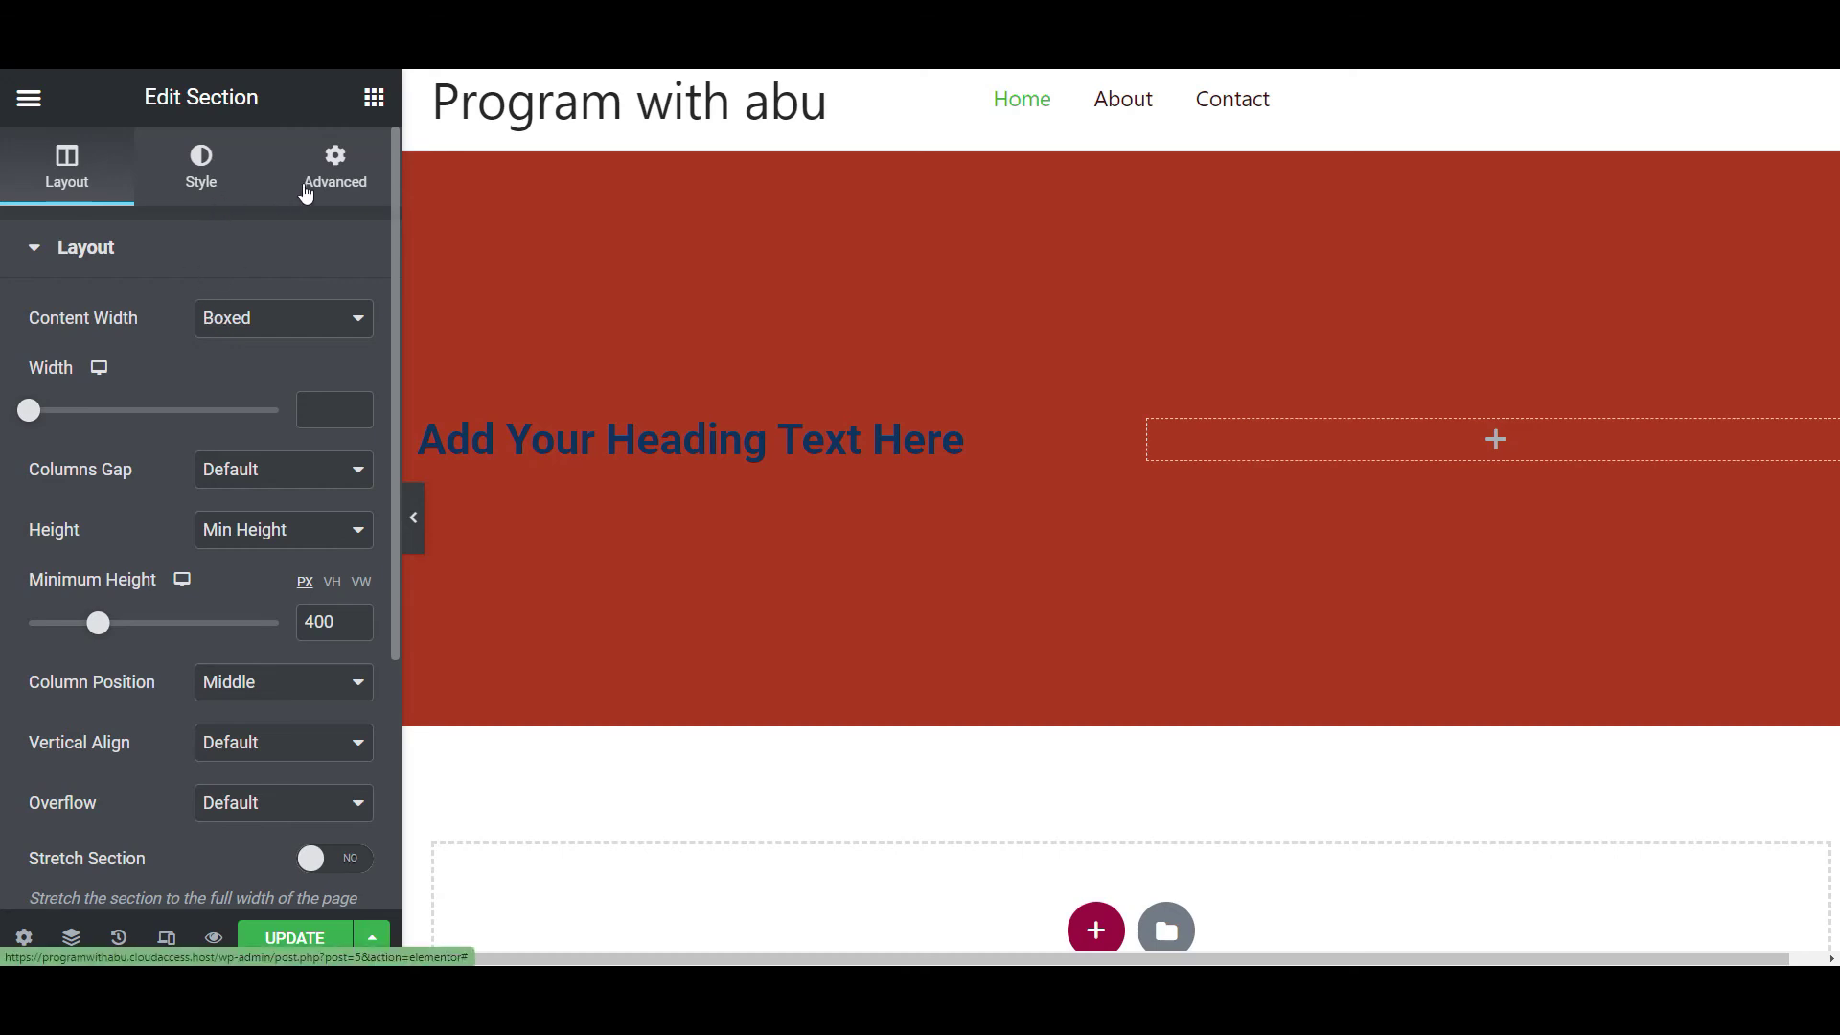
left_click(418, 542)
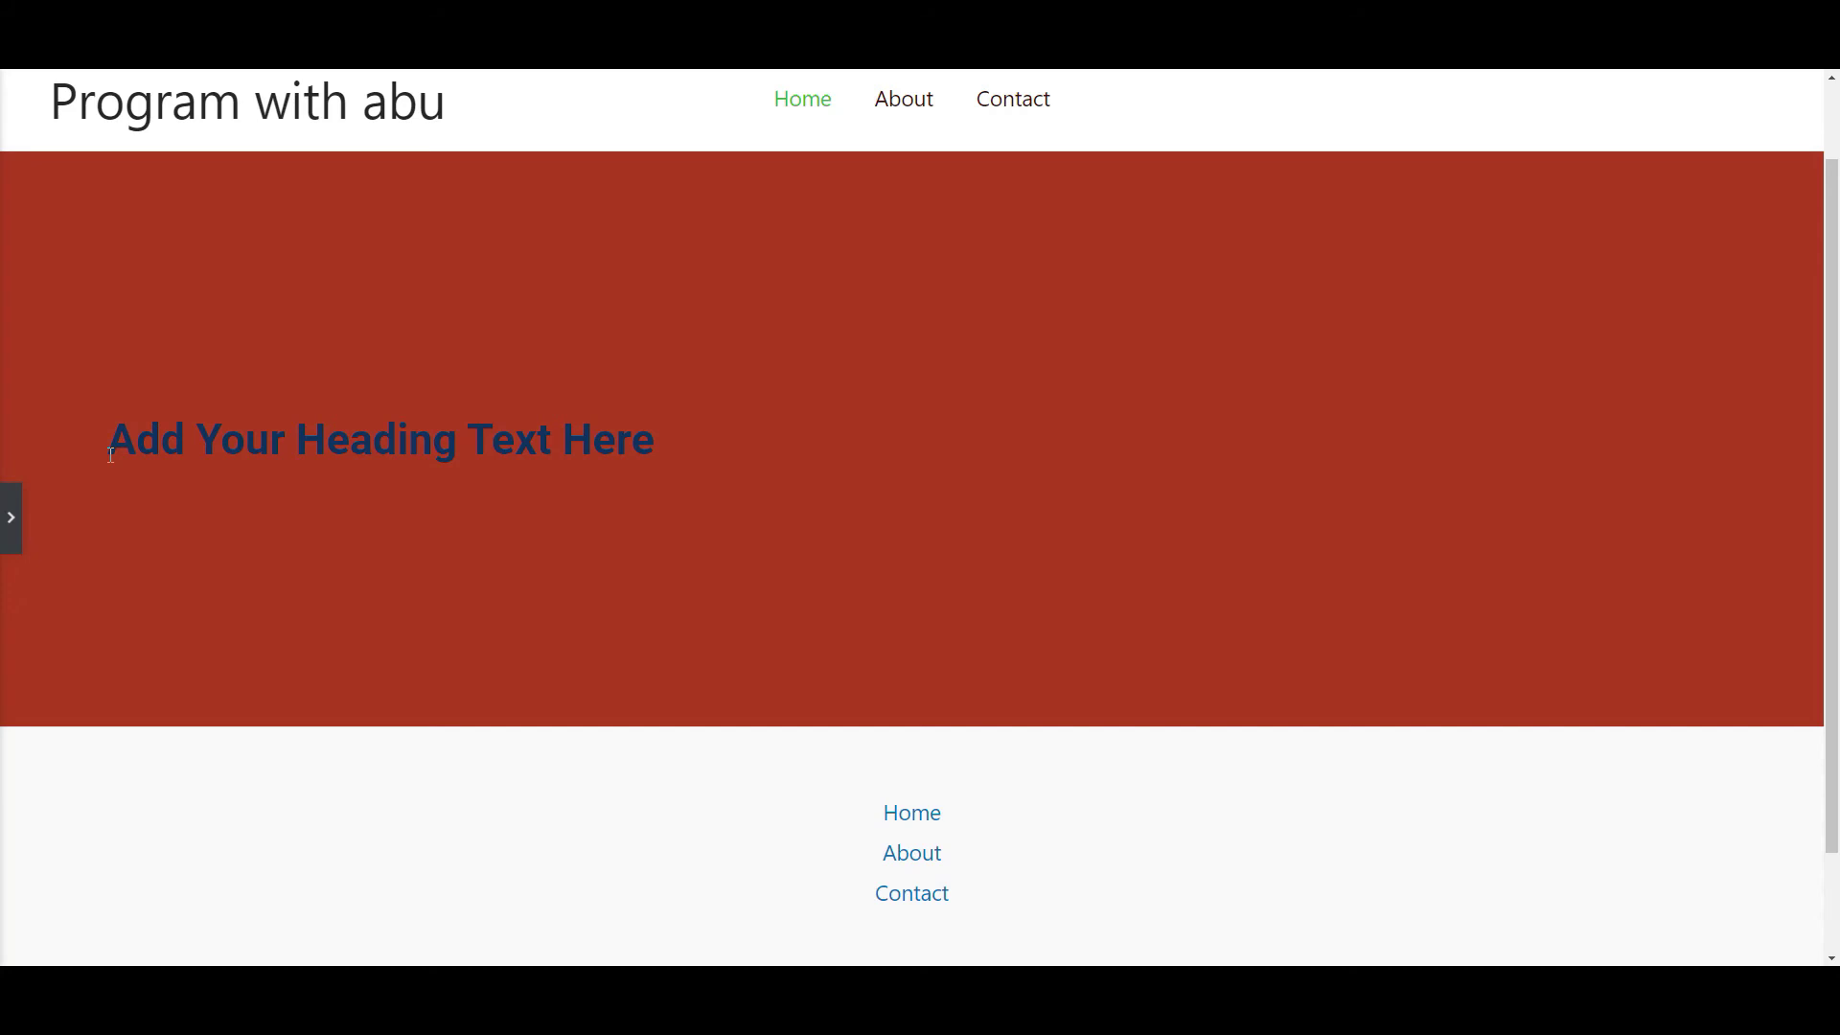
left_click(20, 527)
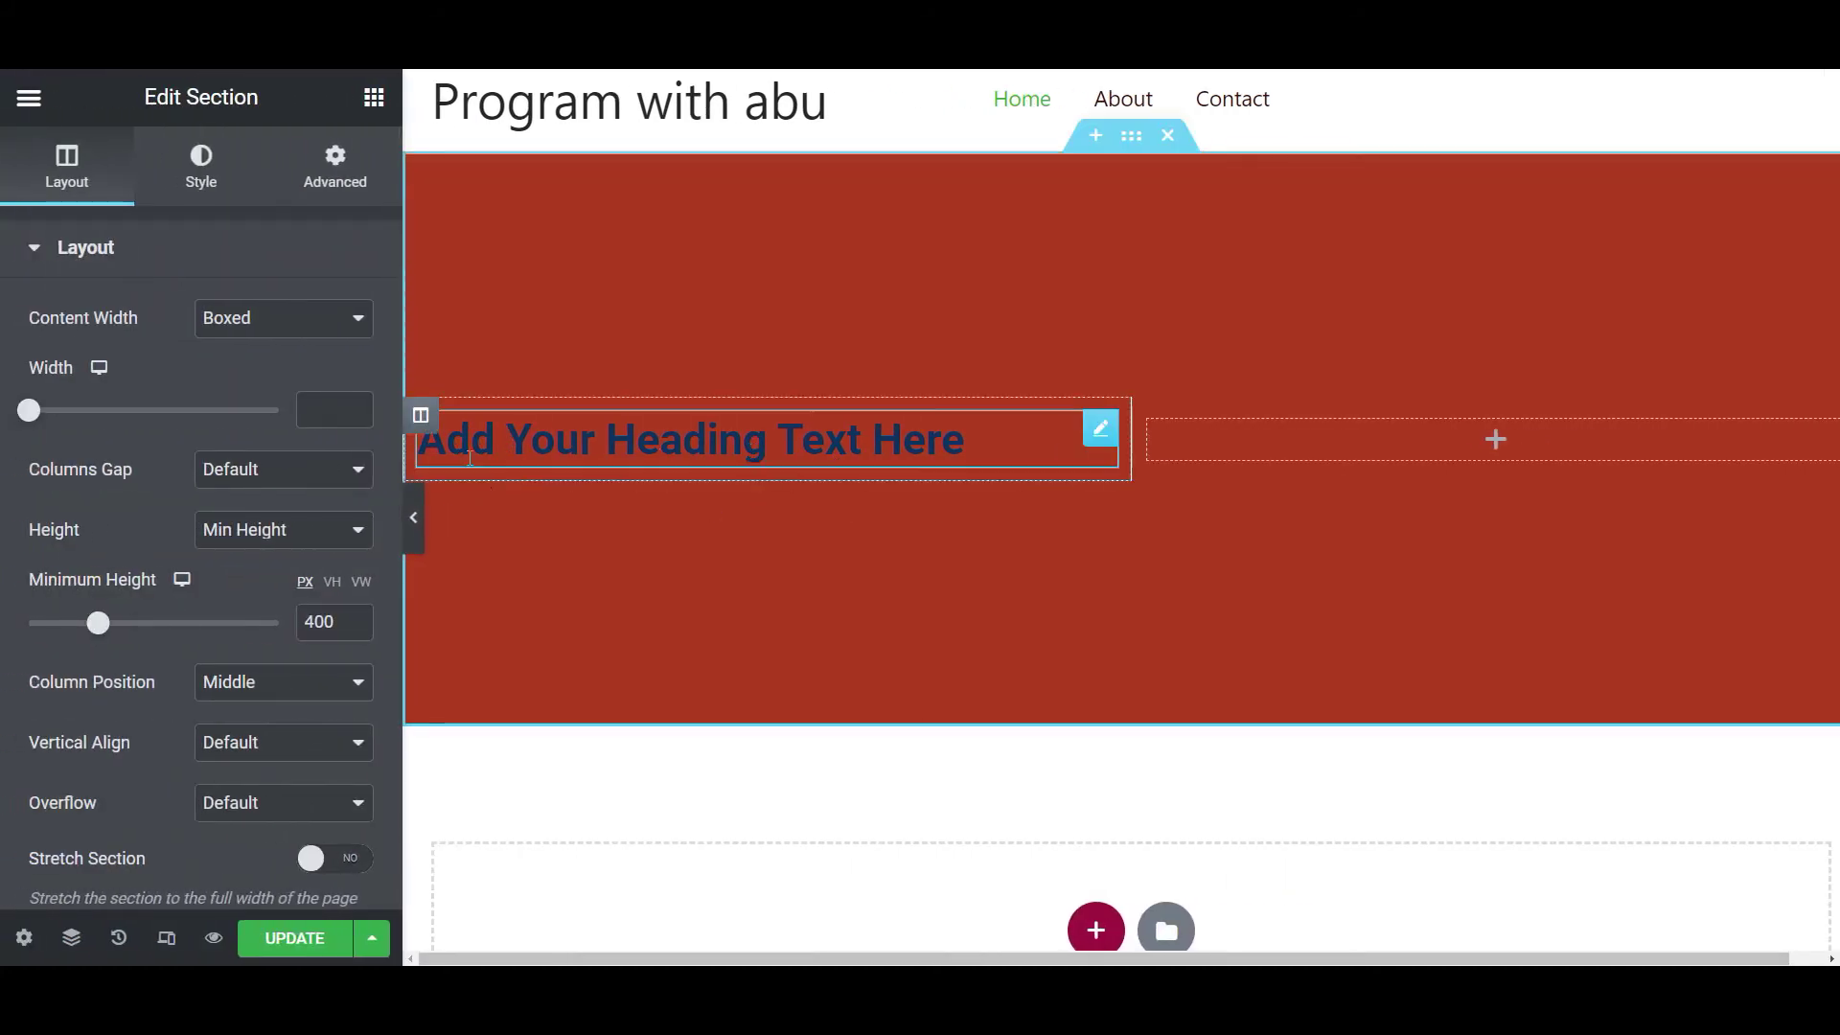
Try top and bottom margins of 20 px on the two-column section, and clear them.
left_click(340, 172)
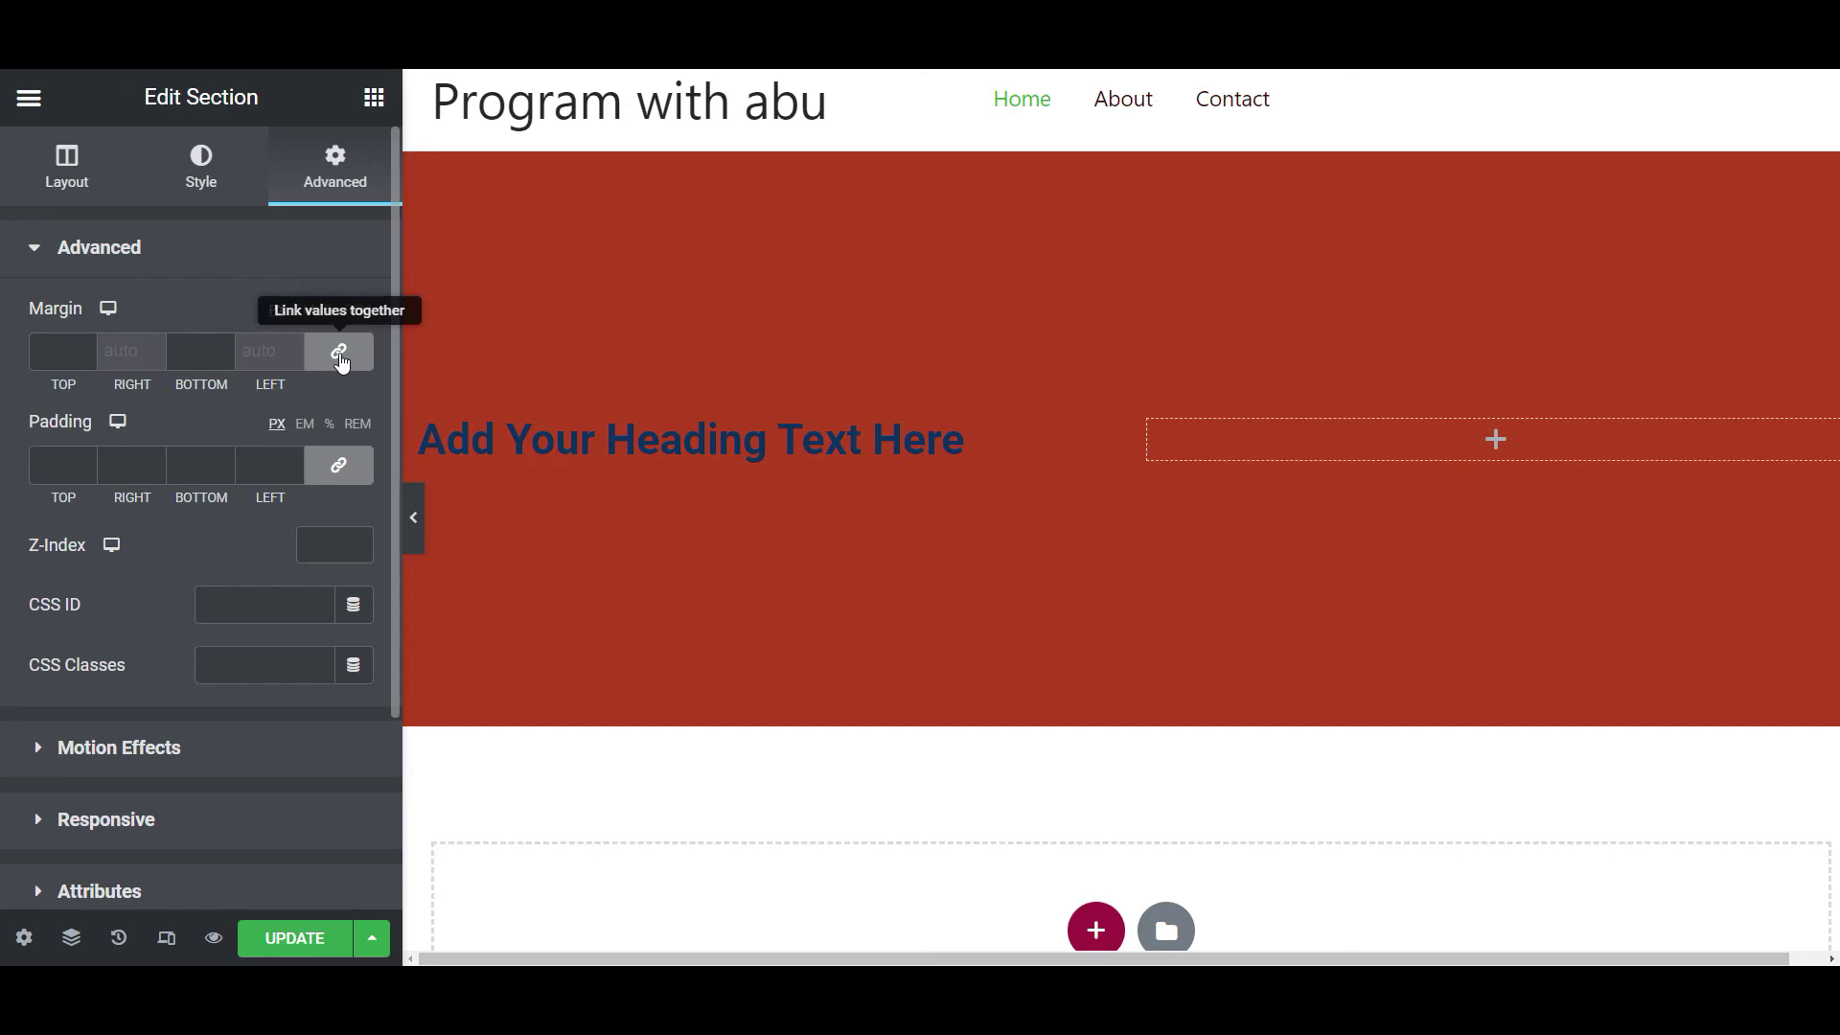
scroll(193, 356, "up", 9)
scroll(193, 355, "up", 11)
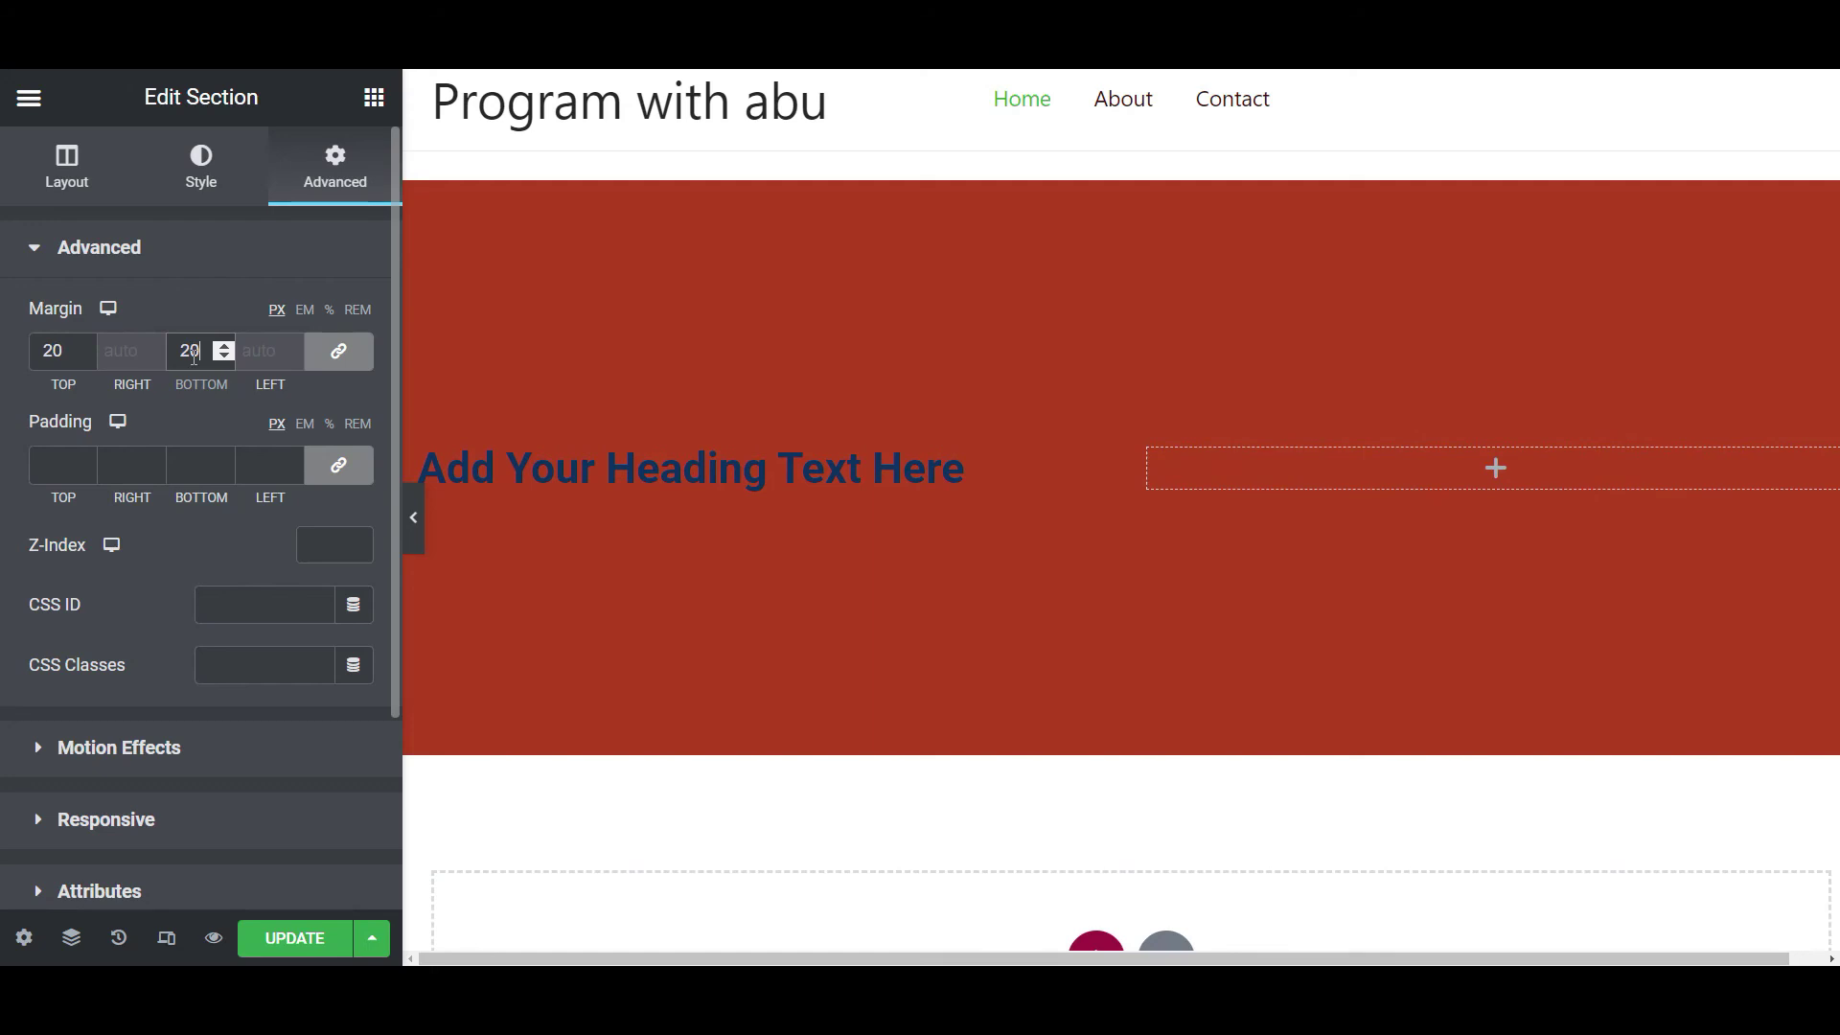
left_click(413, 517)
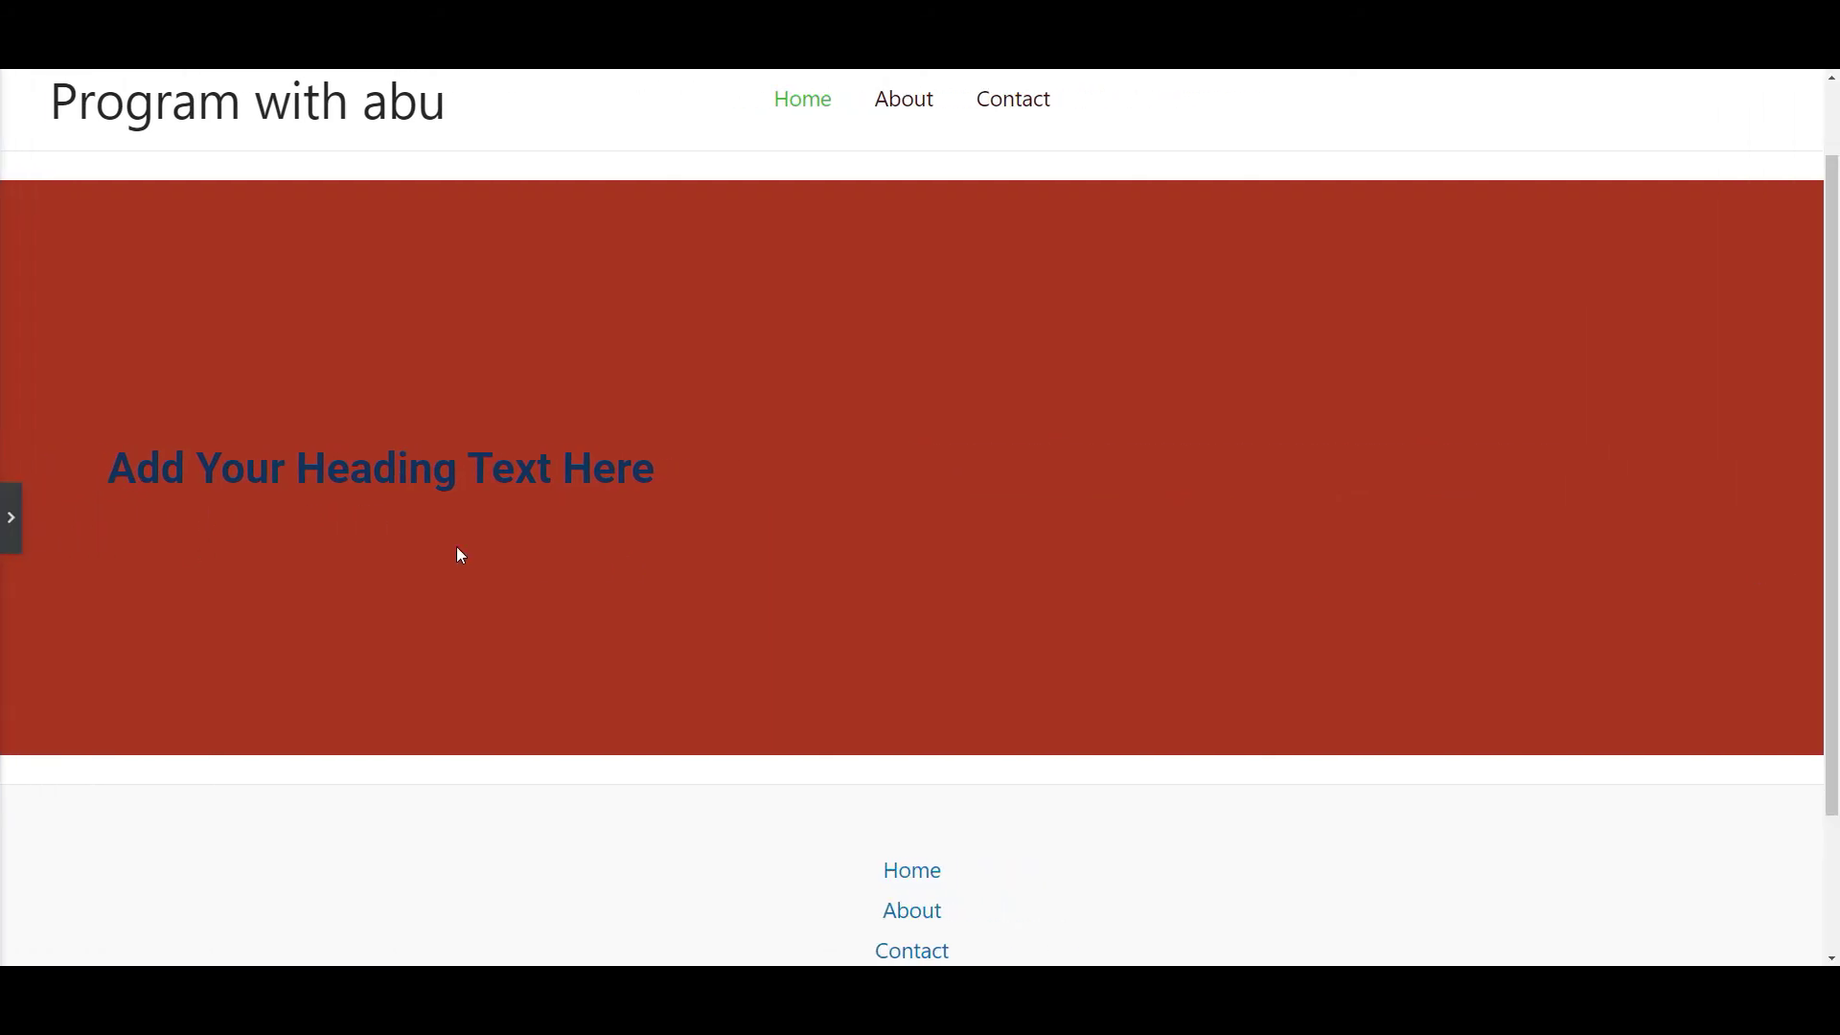
left_click(11, 517)
left_click_drag(213, 358, 175, 361)
key("BackSpace")
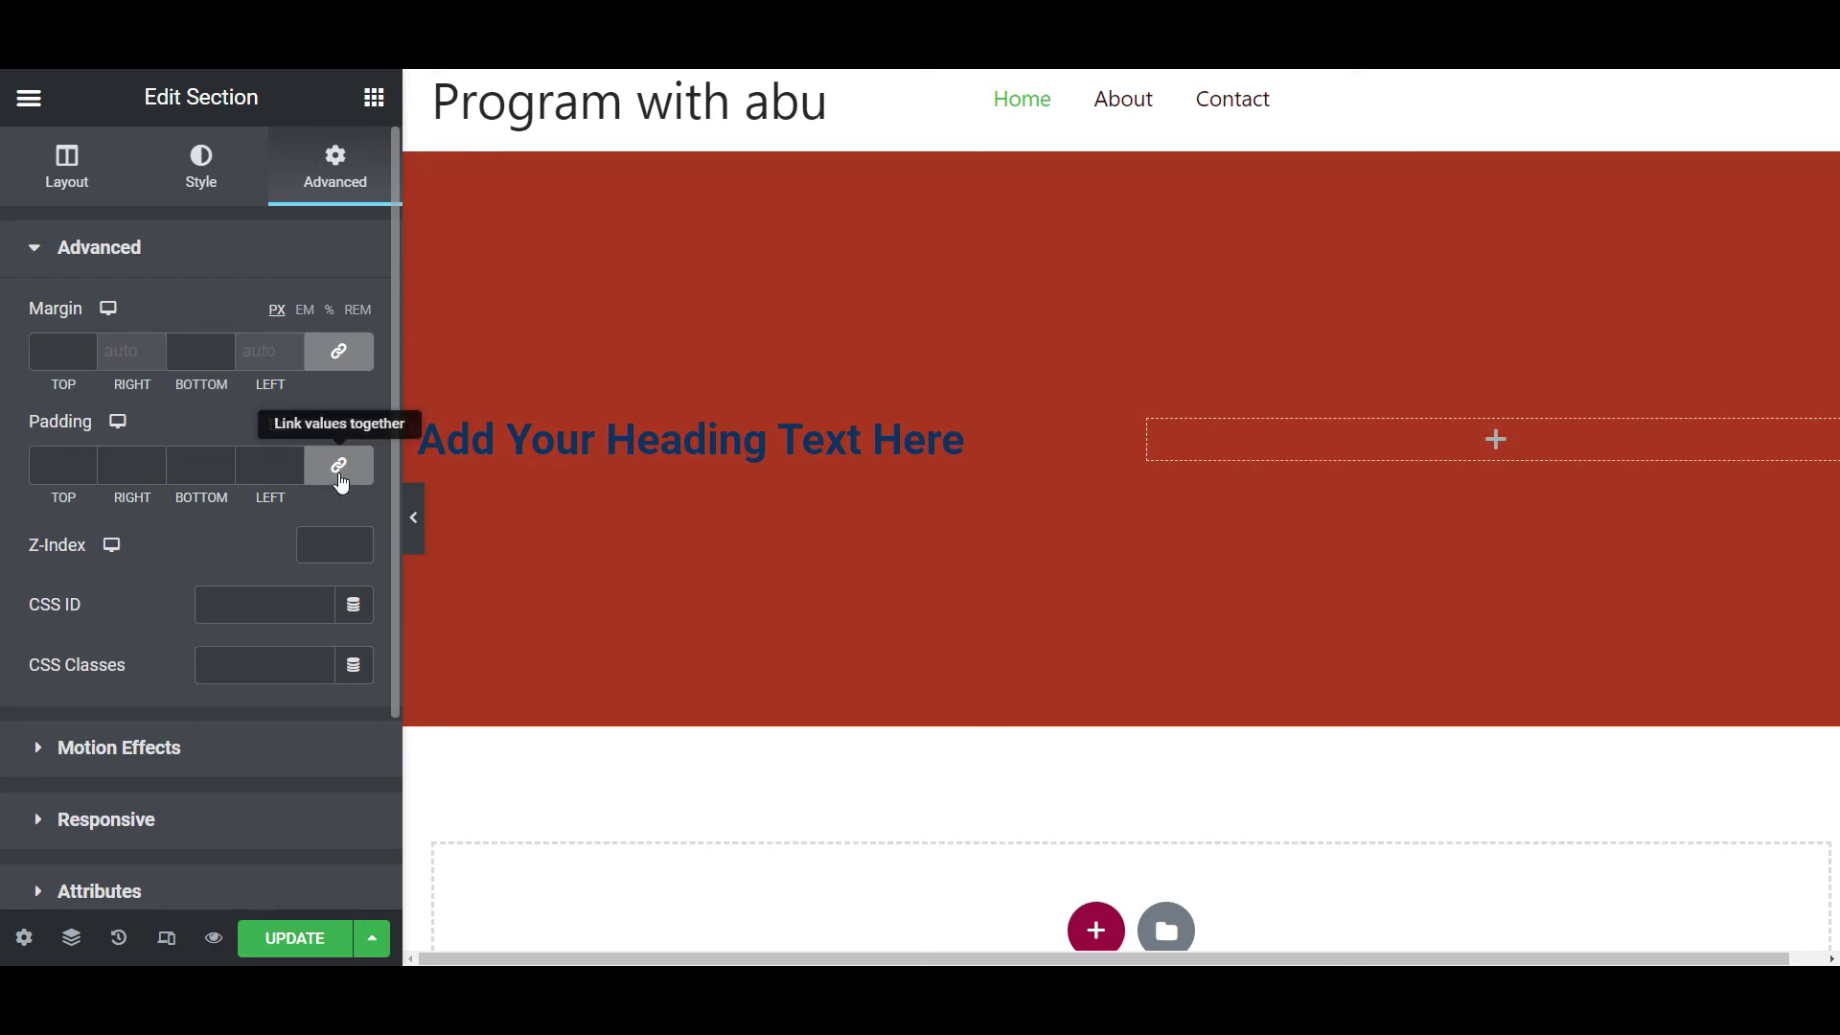
Try raising the section's linked padding on all sides, and clear it.
left_click(52, 476)
key("Up")
key("Up")
key("Up")
key("Up")
key("Up")
key("Up")
key("Up")
key("Down")
key("Down")
key("Down")
key("Down")
key("Down")
key("Down")
key("Down")
key("Down")
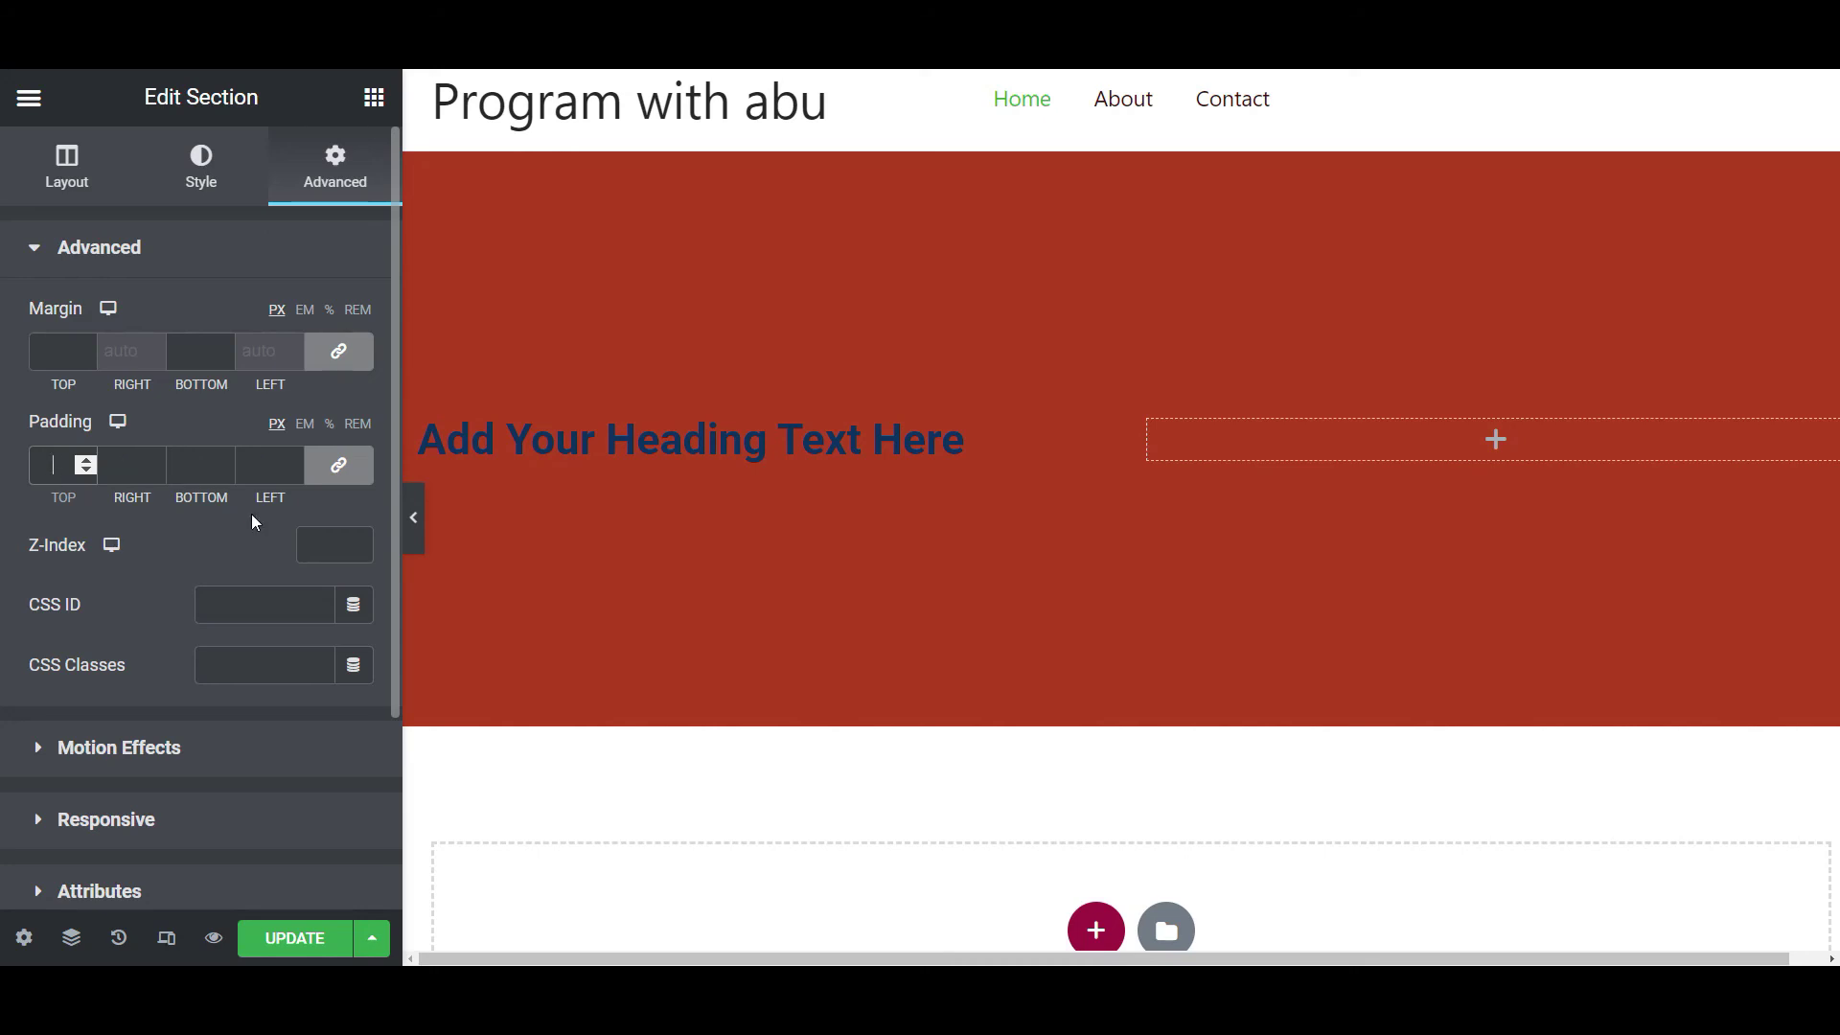
Unlink the section's padding values, try a left padding of 40 px, and clear the padding.
left_click(338, 465)
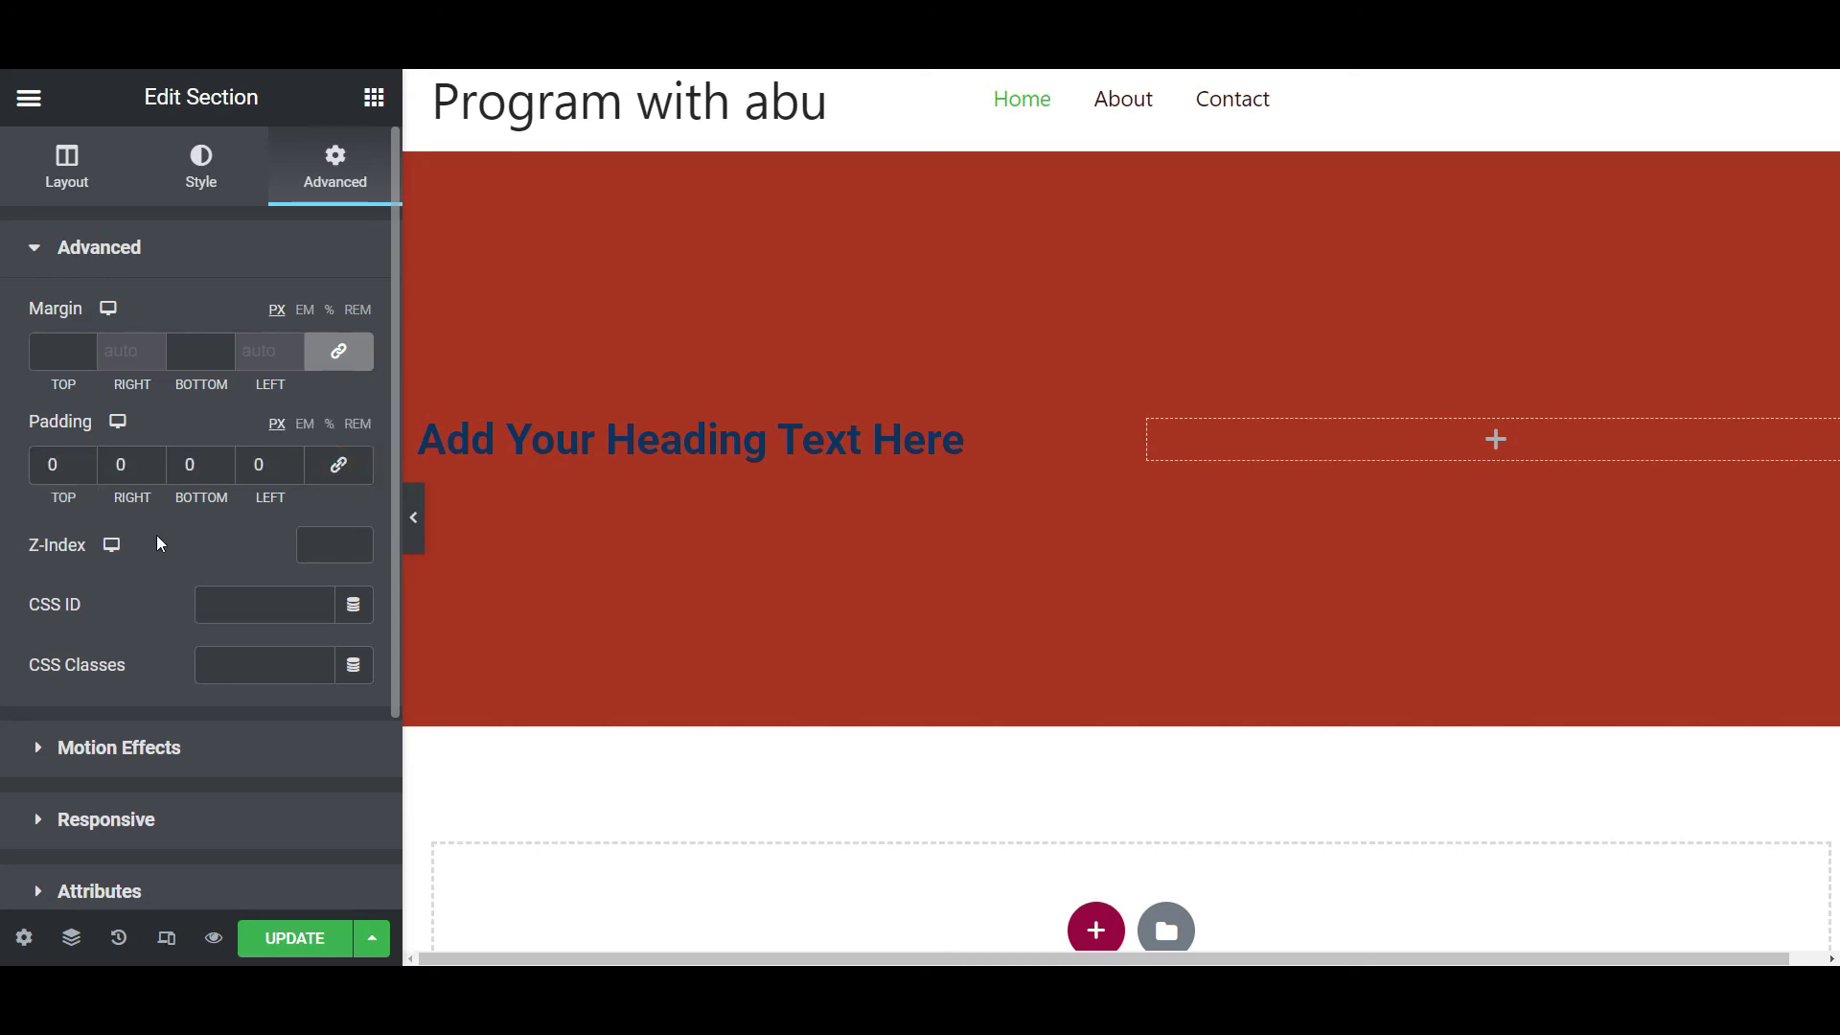
left_click(124, 466)
left_click(268, 464)
key("Up")
key("Up")
key("Up")
key("Up")
key("Up")
key("Up")
key("Up")
key("Up")
key("Up")
key("Up")
key("Up")
key("Up")
key("Up")
key("Up")
key("Up")
key("Up")
key("Up")
key("Up")
key("Up")
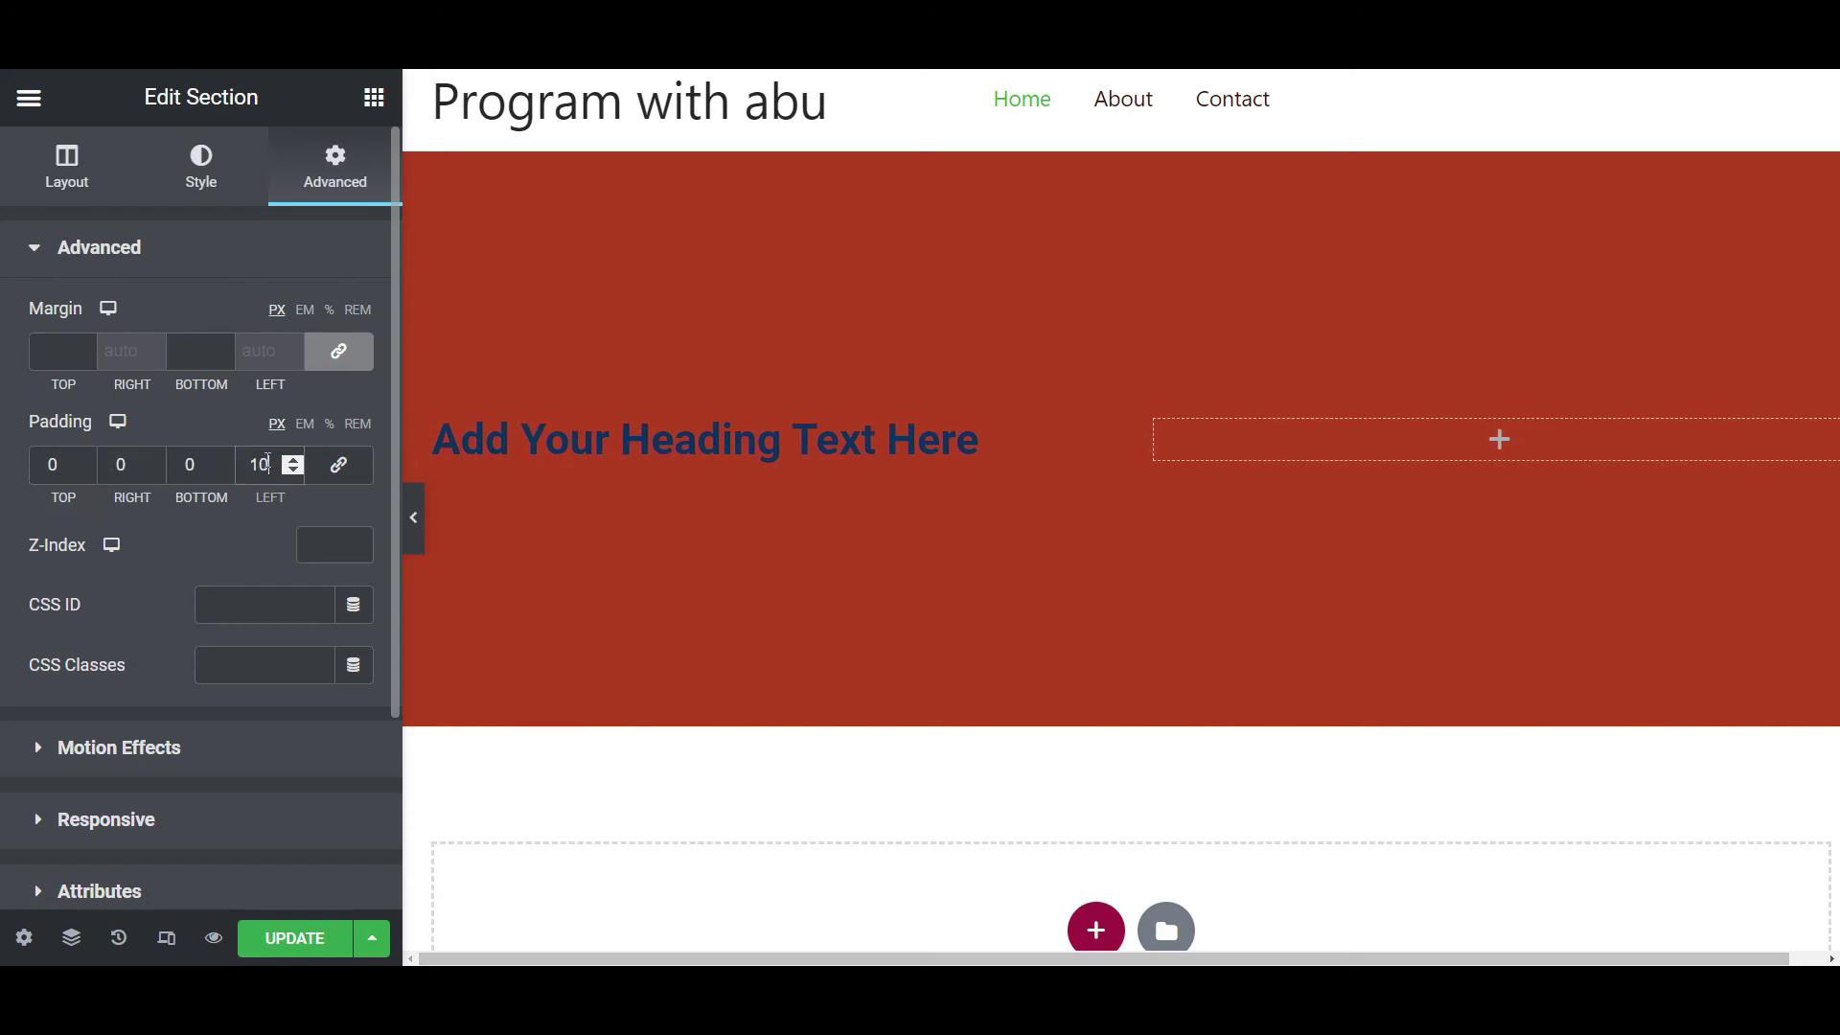
key("Up")
key("Up")
key("Up")
key("Up")
key("Up")
key("Up")
key("Up")
key("Up")
key("Up")
key("Up")
key("Up")
key("Up")
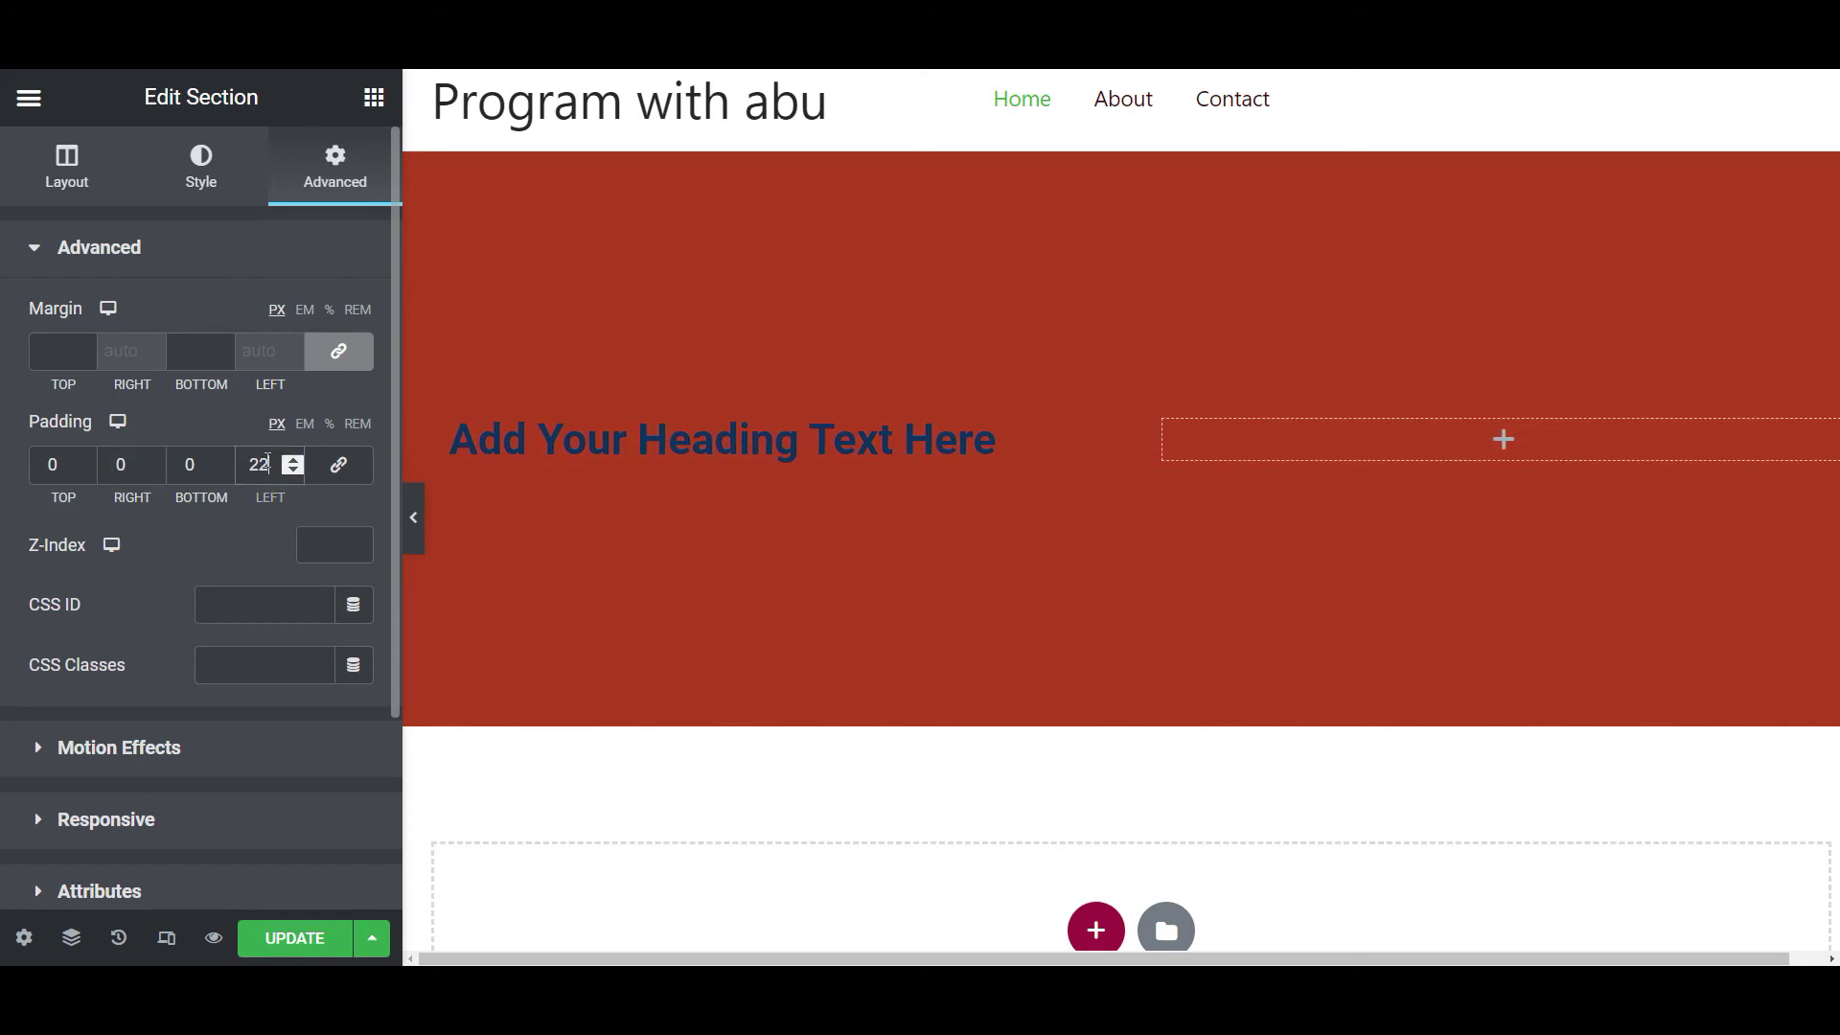
key("Up")
key("Up")
key("Up")
key("Up")
key("Up")
key("Up")
key("Up")
key("Up")
key("Up")
key("Up")
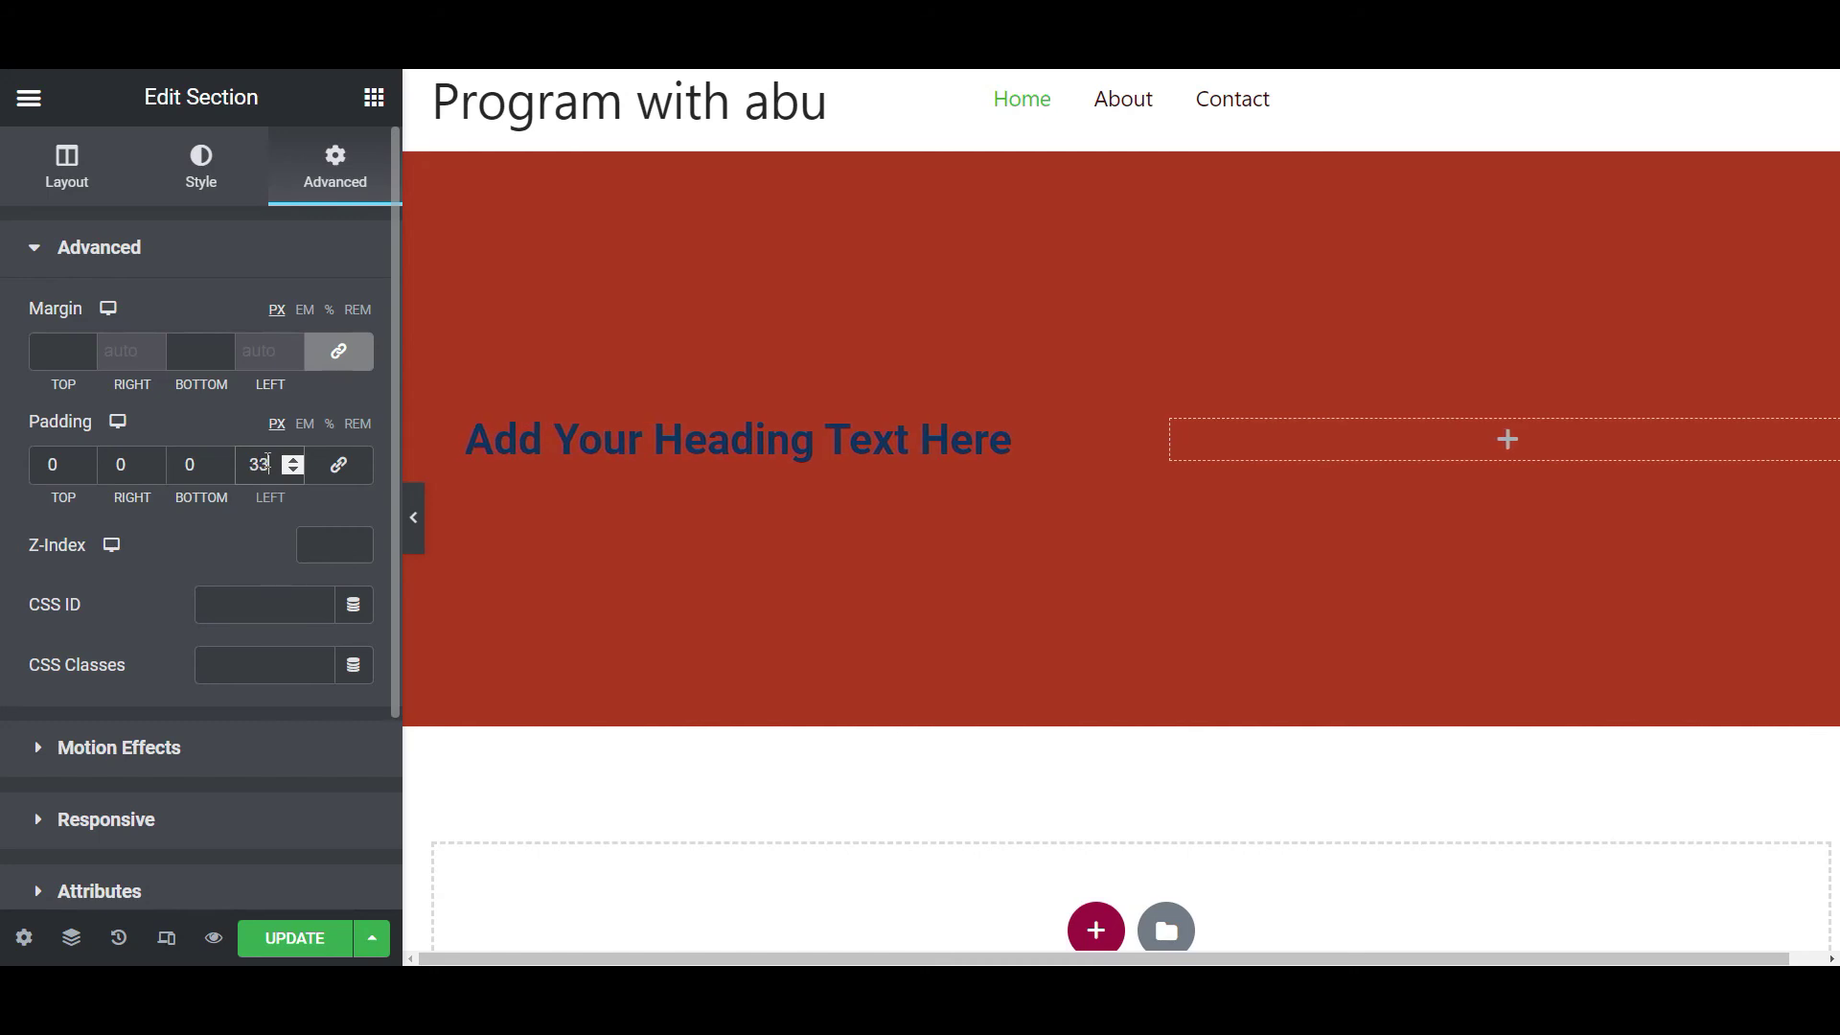
key("Down")
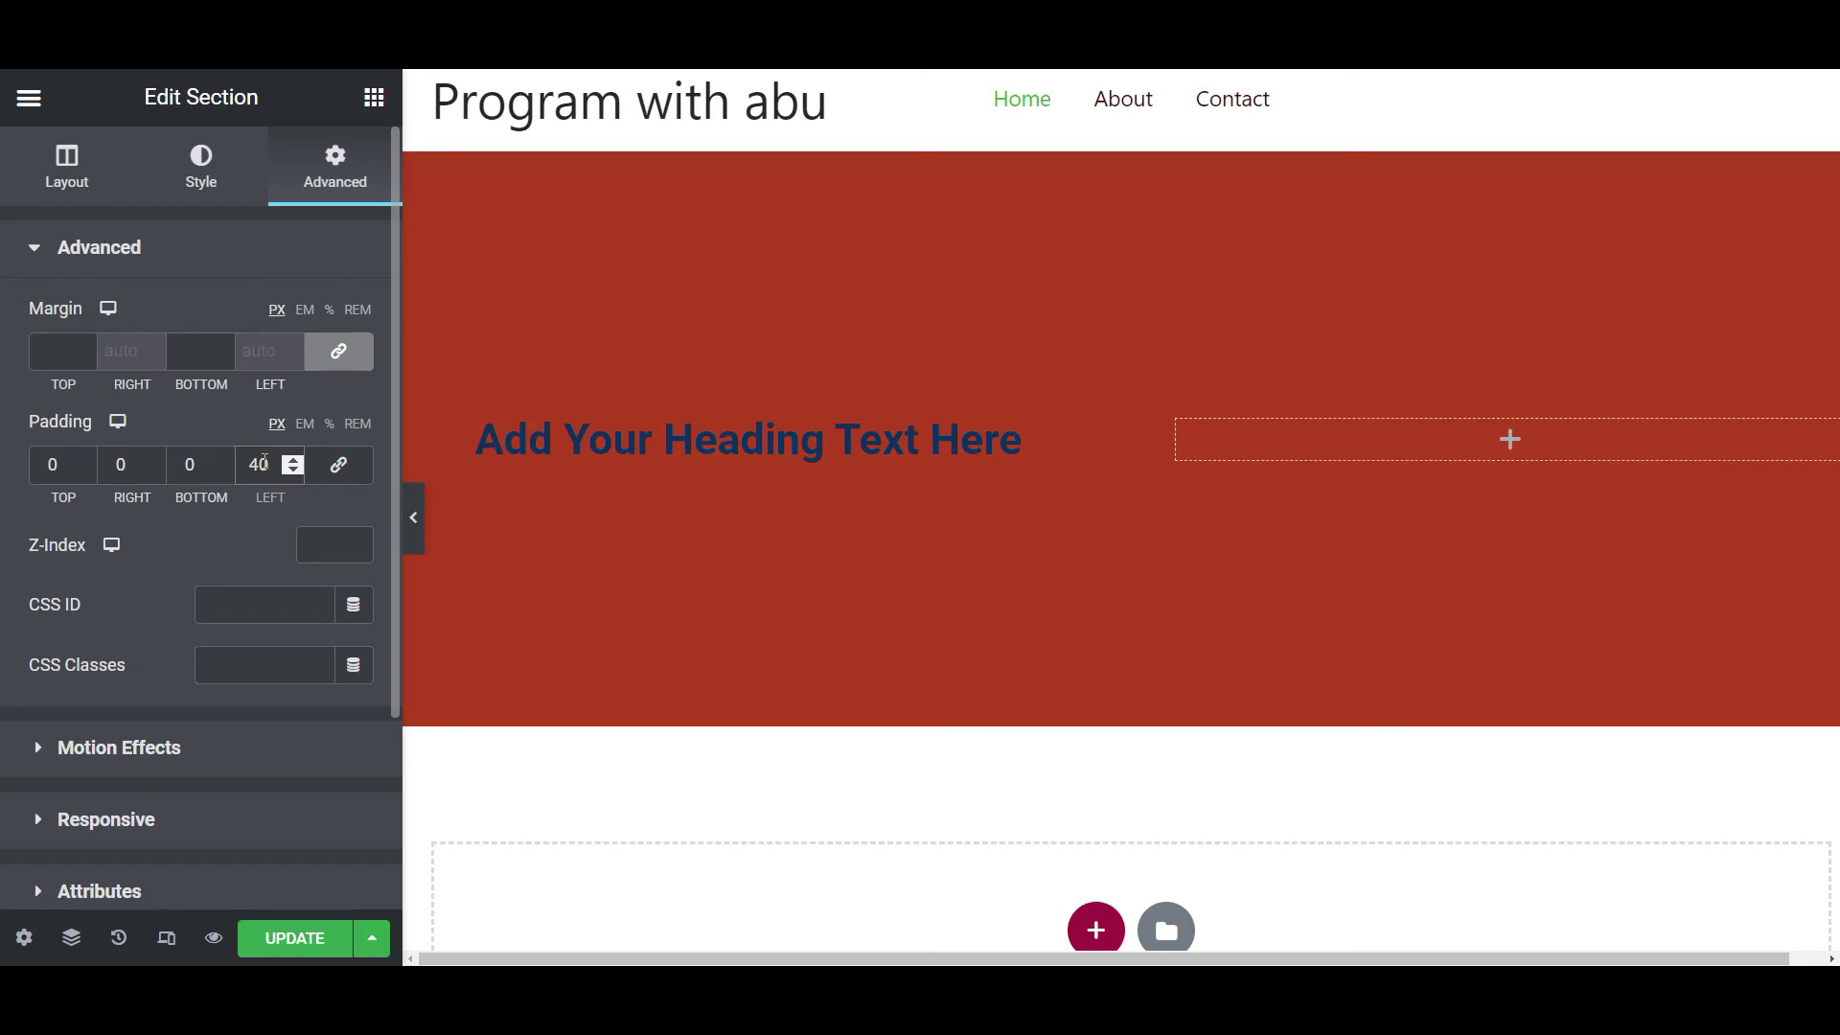
key("BackSpace")
key("BackSpace")
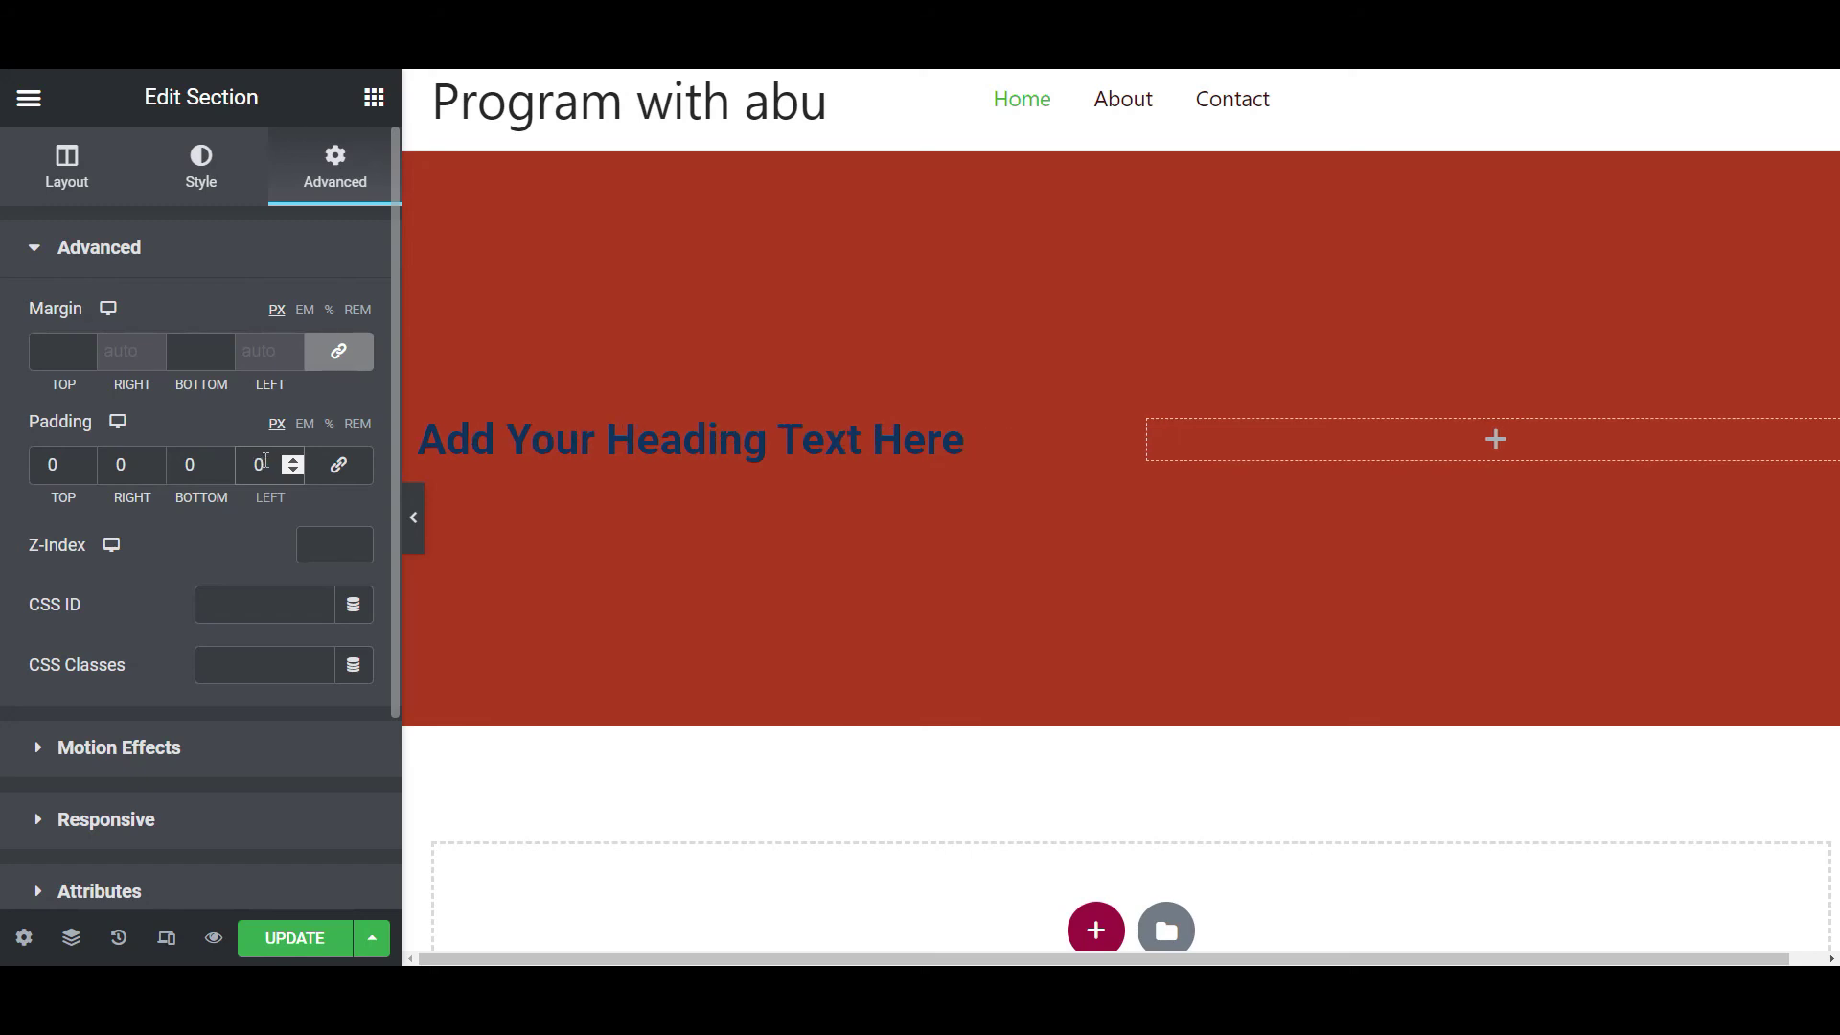
left_click(338, 465)
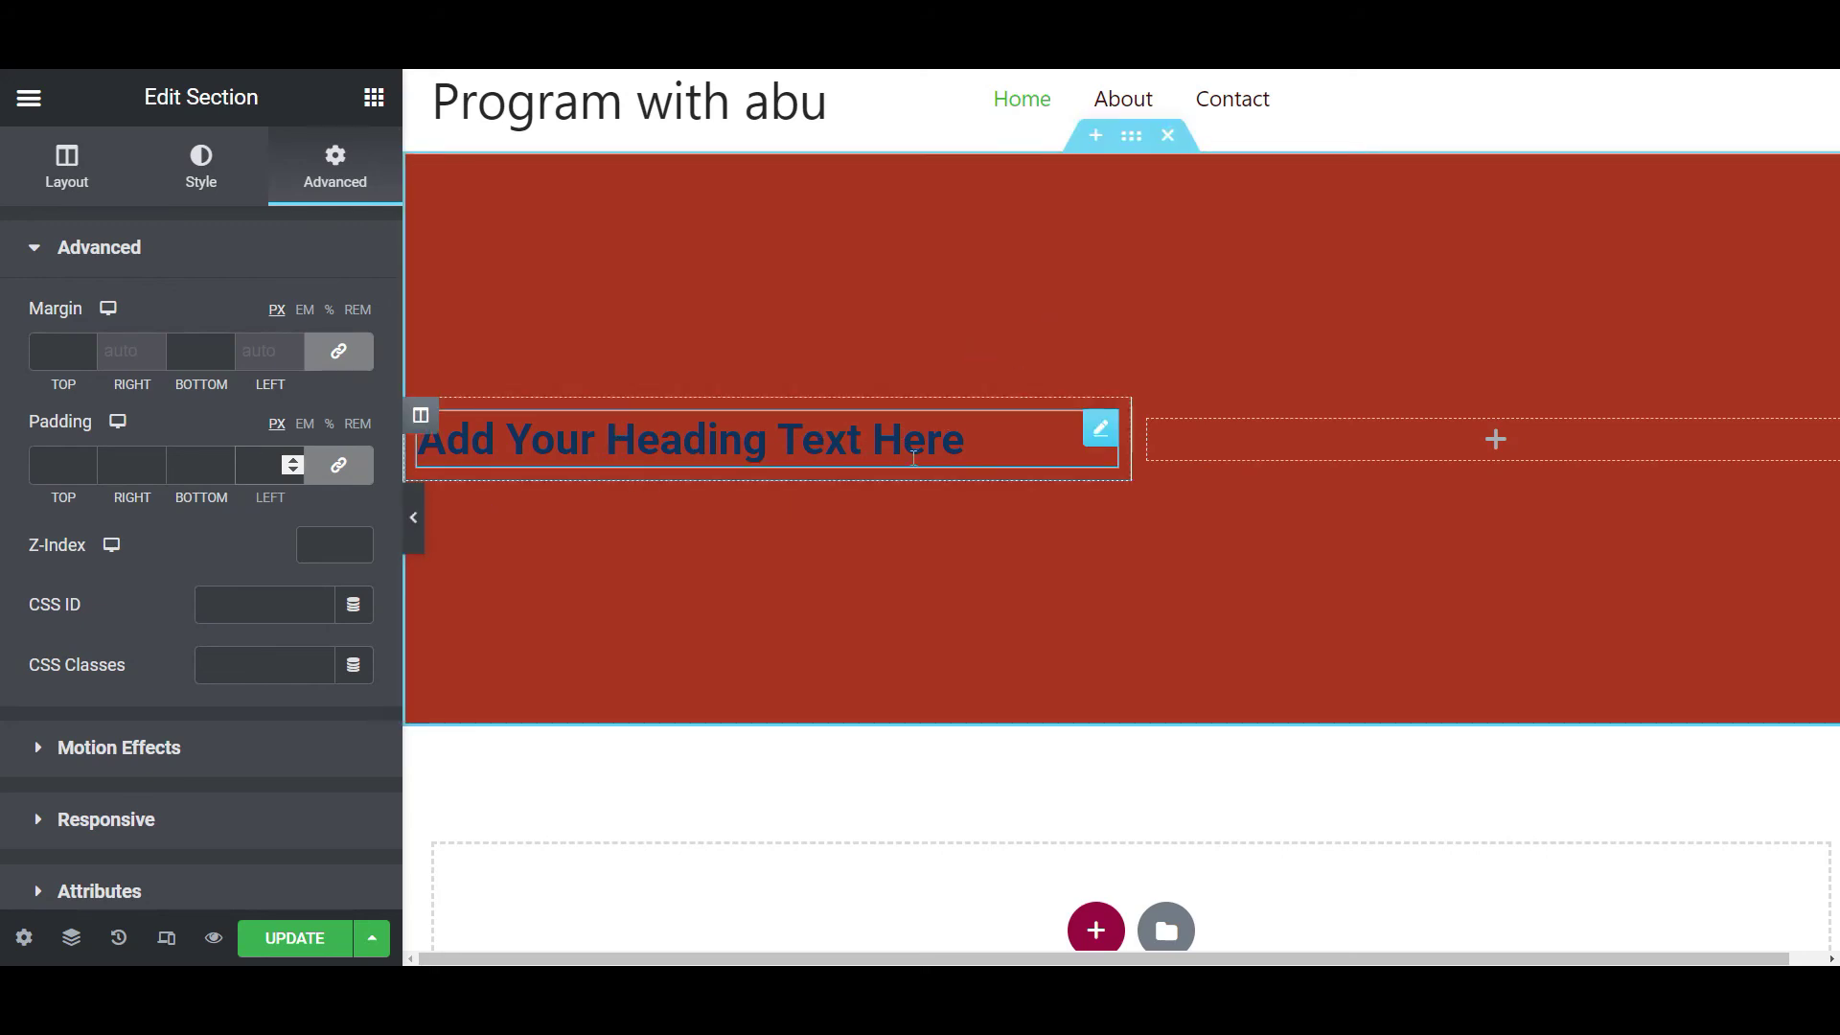
Open the first column heading's typography settings and change its font family to Rubik.
left_click(1101, 440)
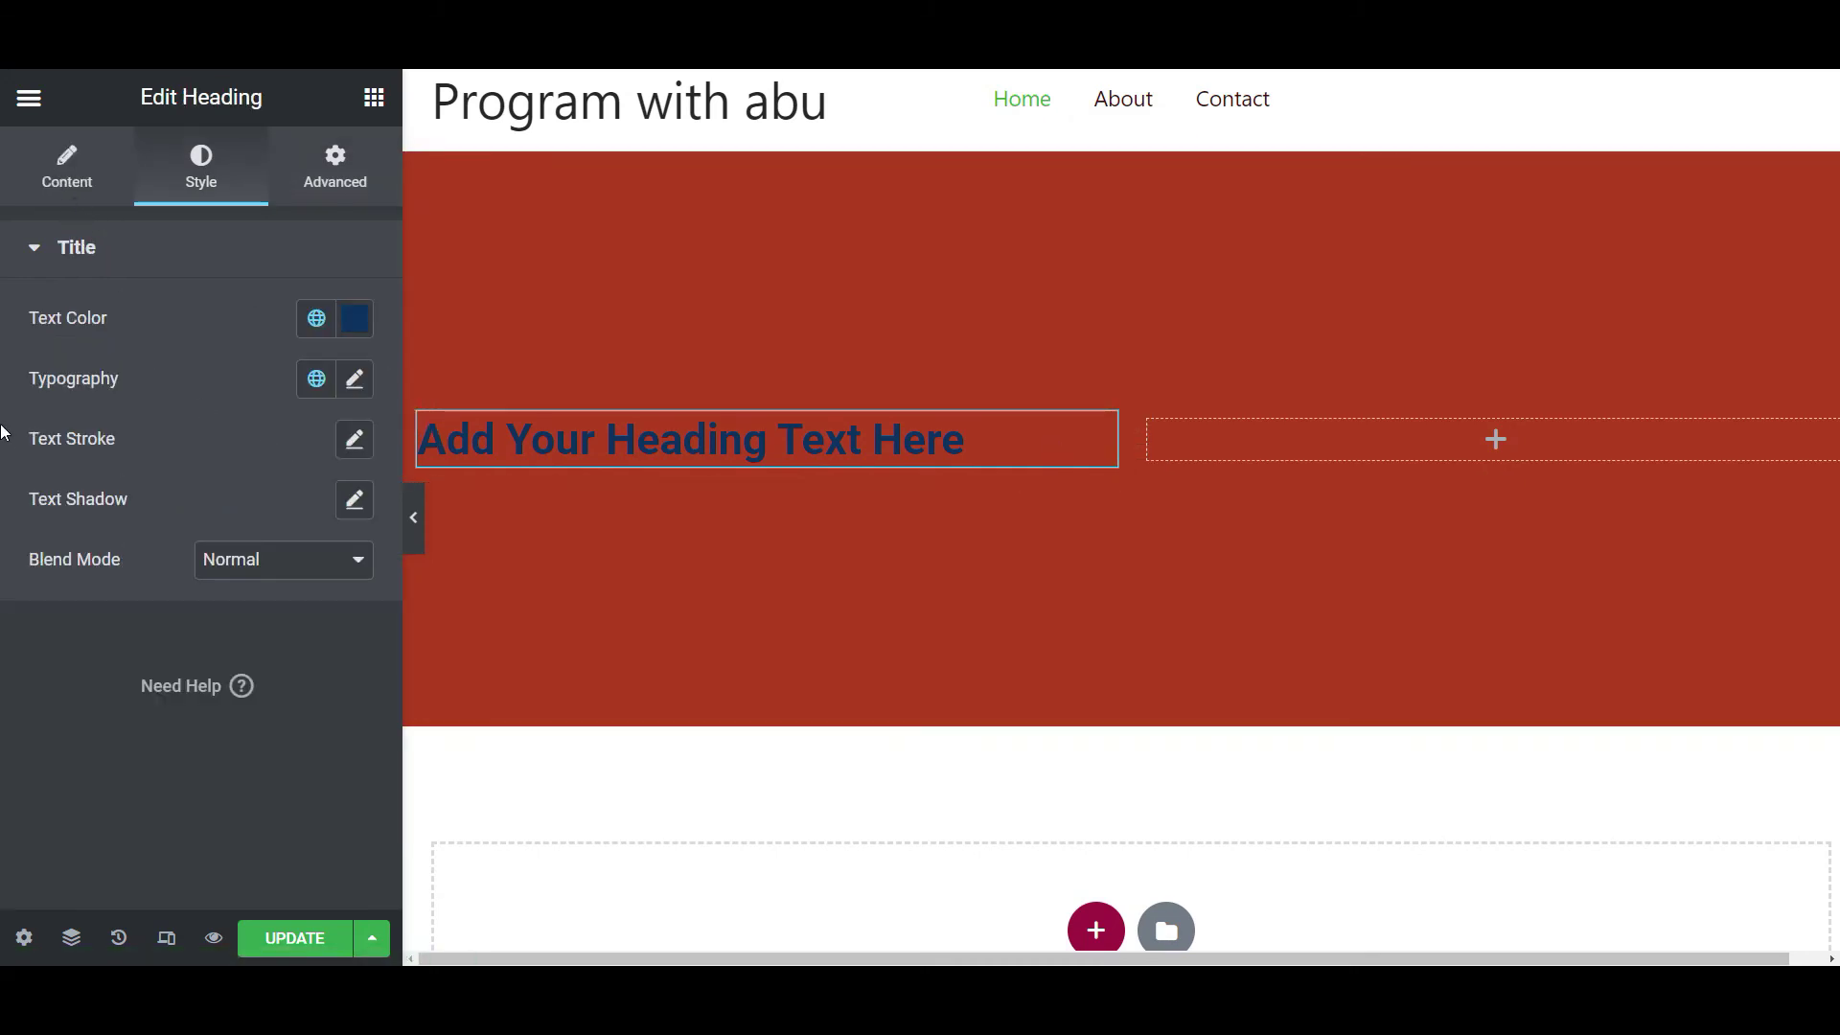
left_click(354, 378)
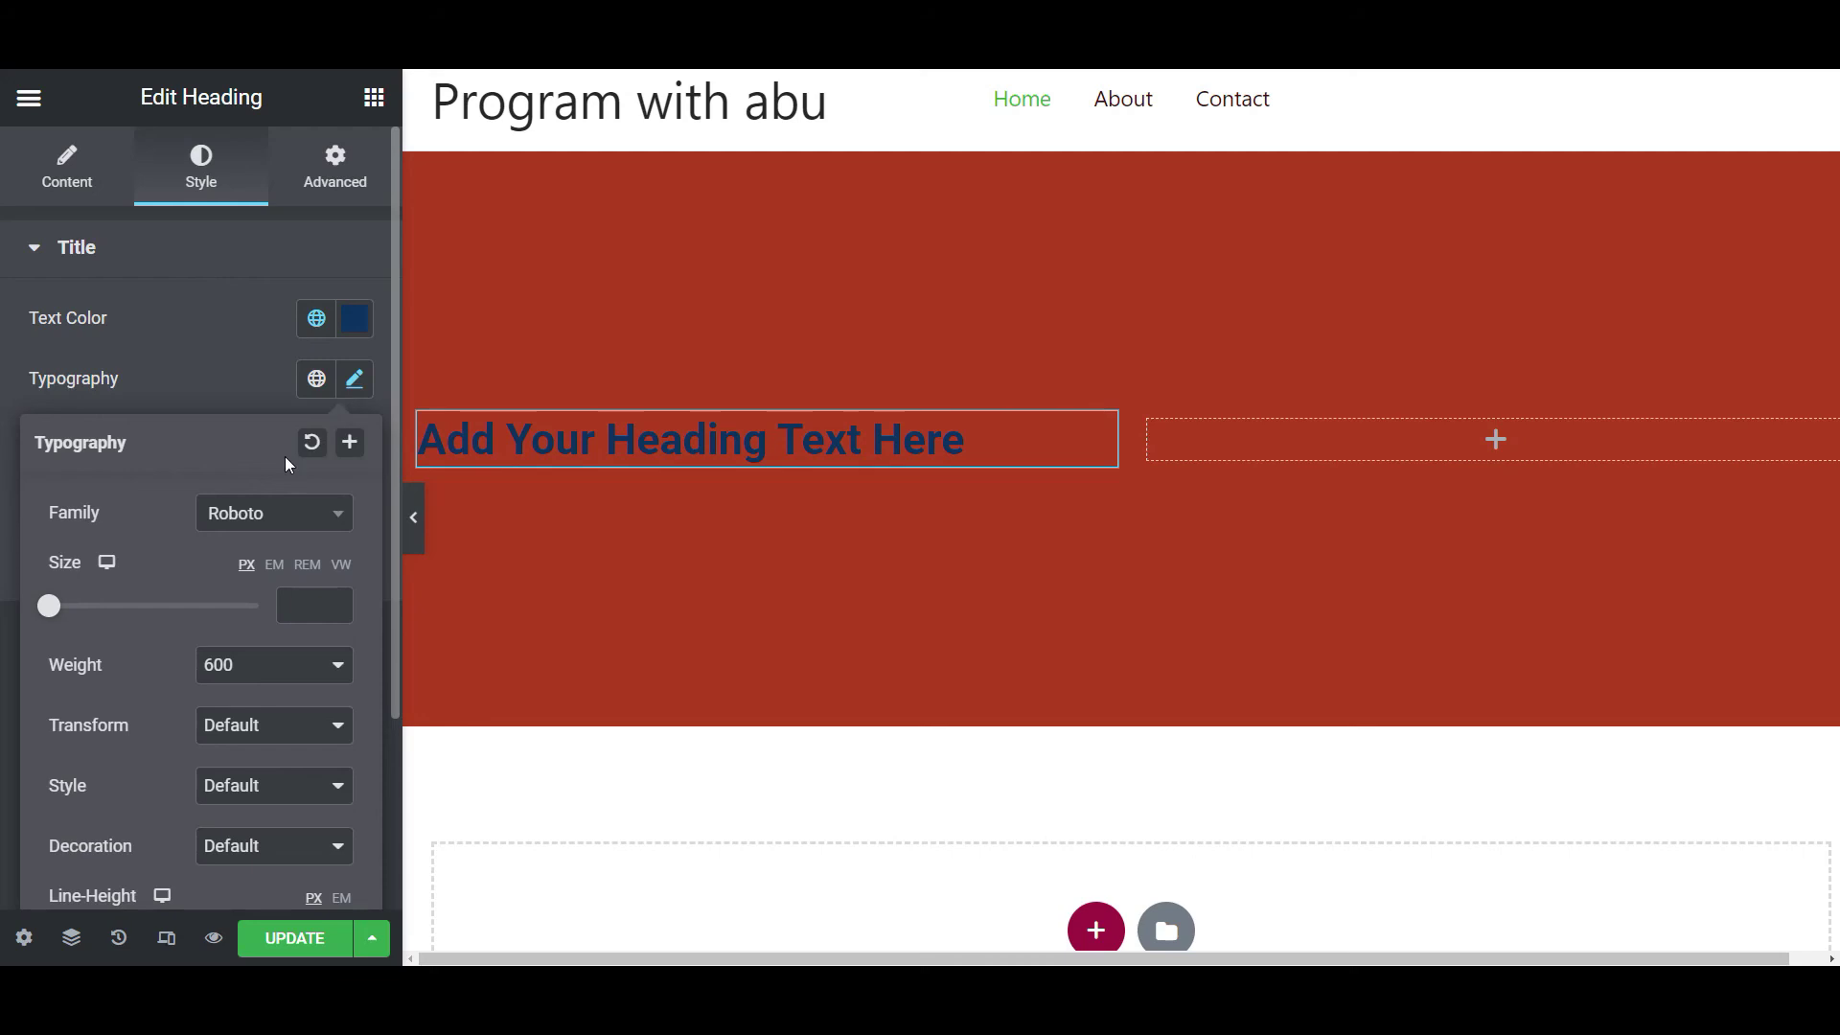
left_click(340, 519)
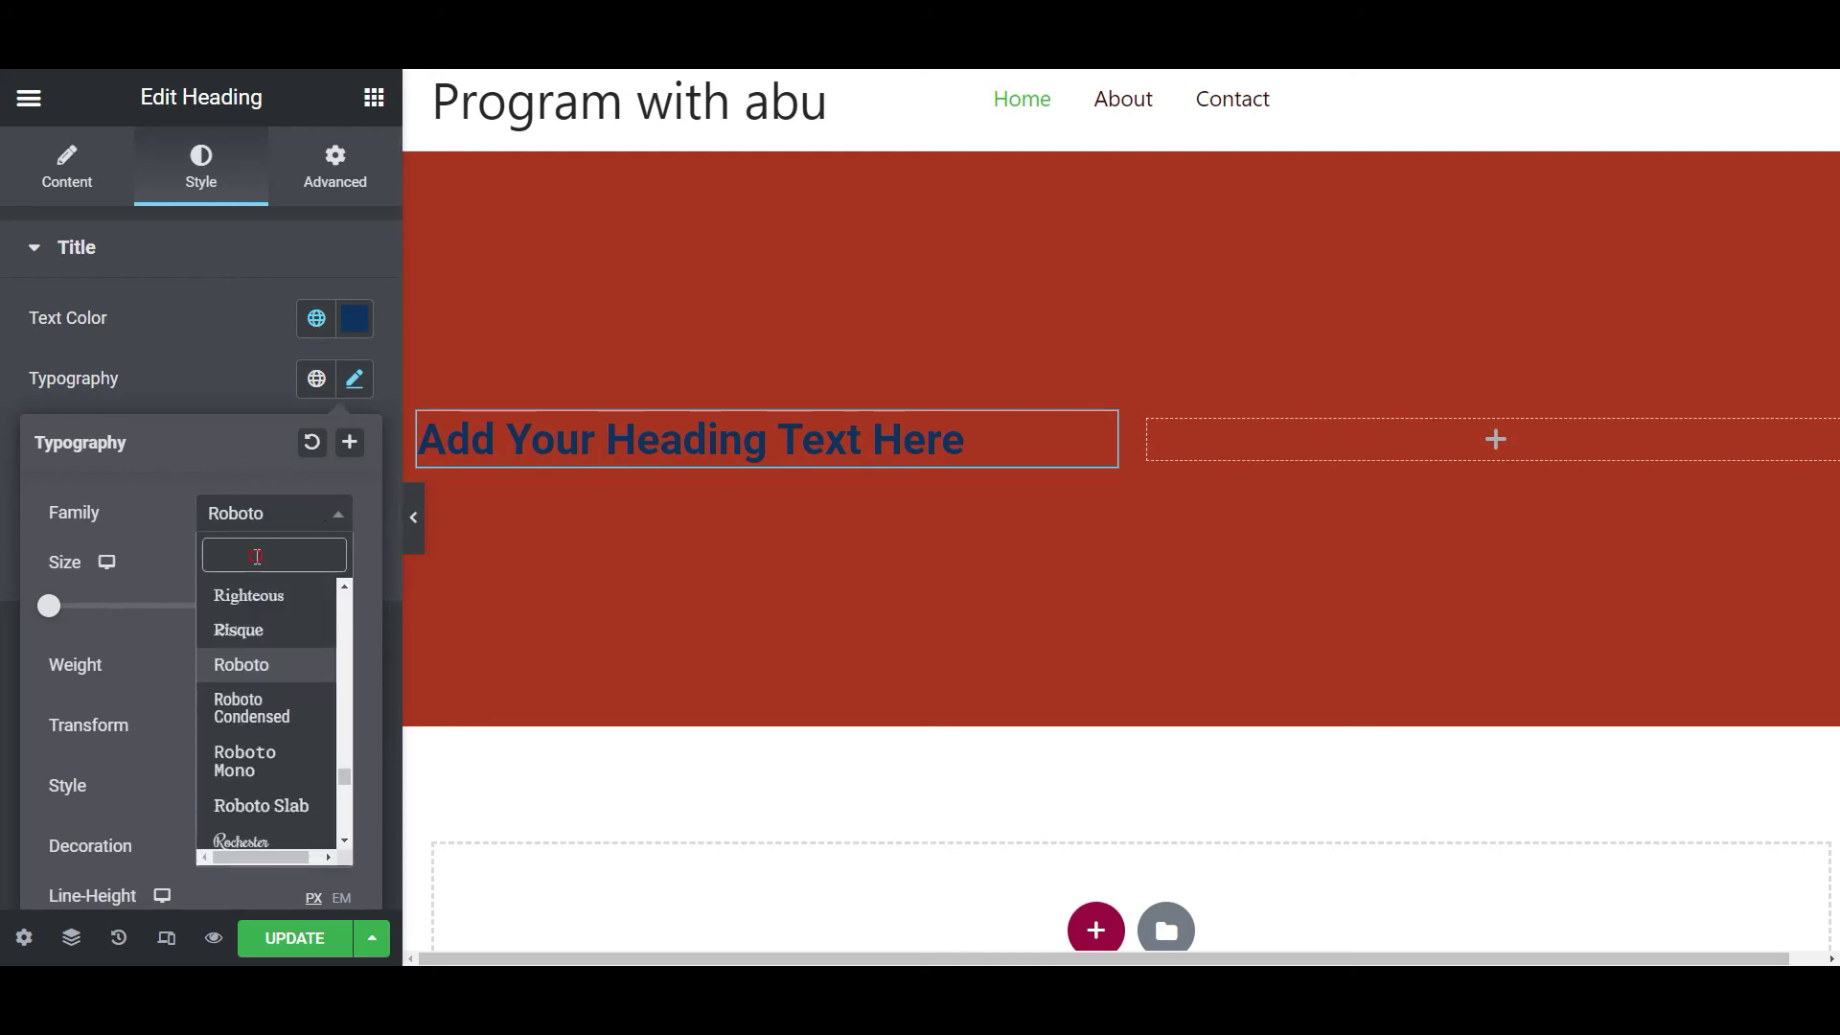
type("rubik")
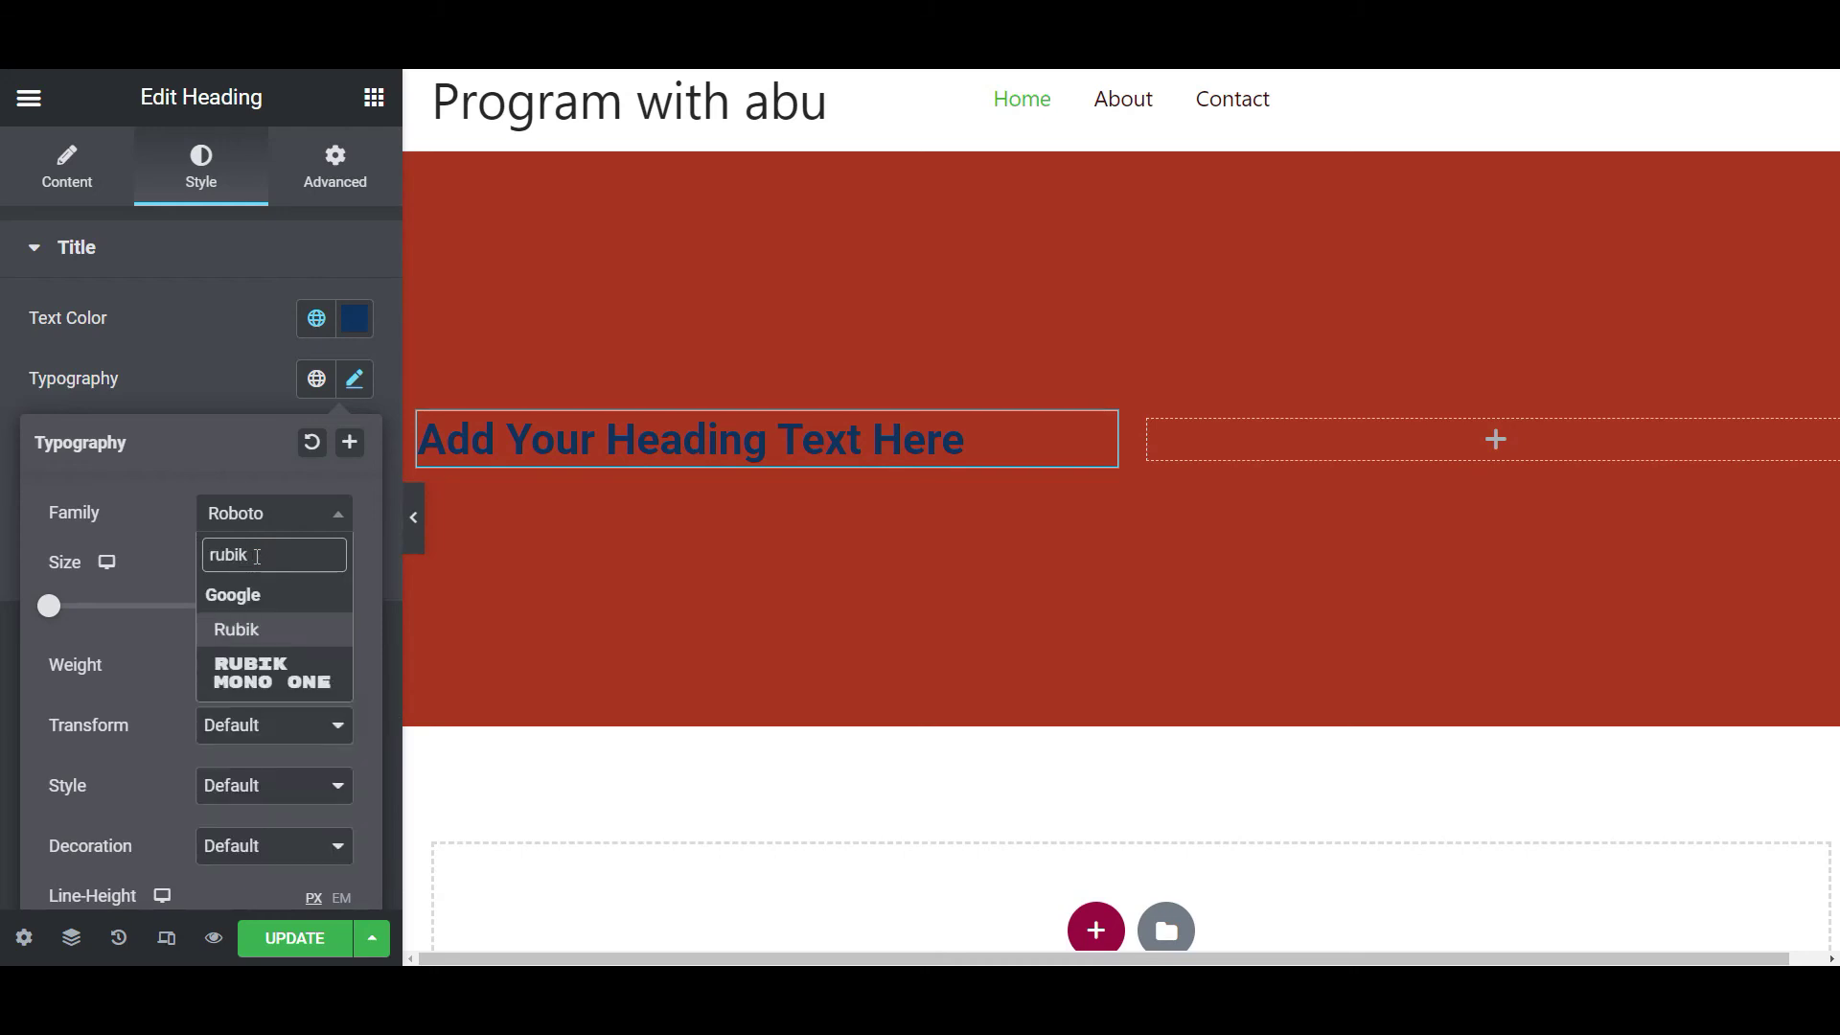
left_click(253, 630)
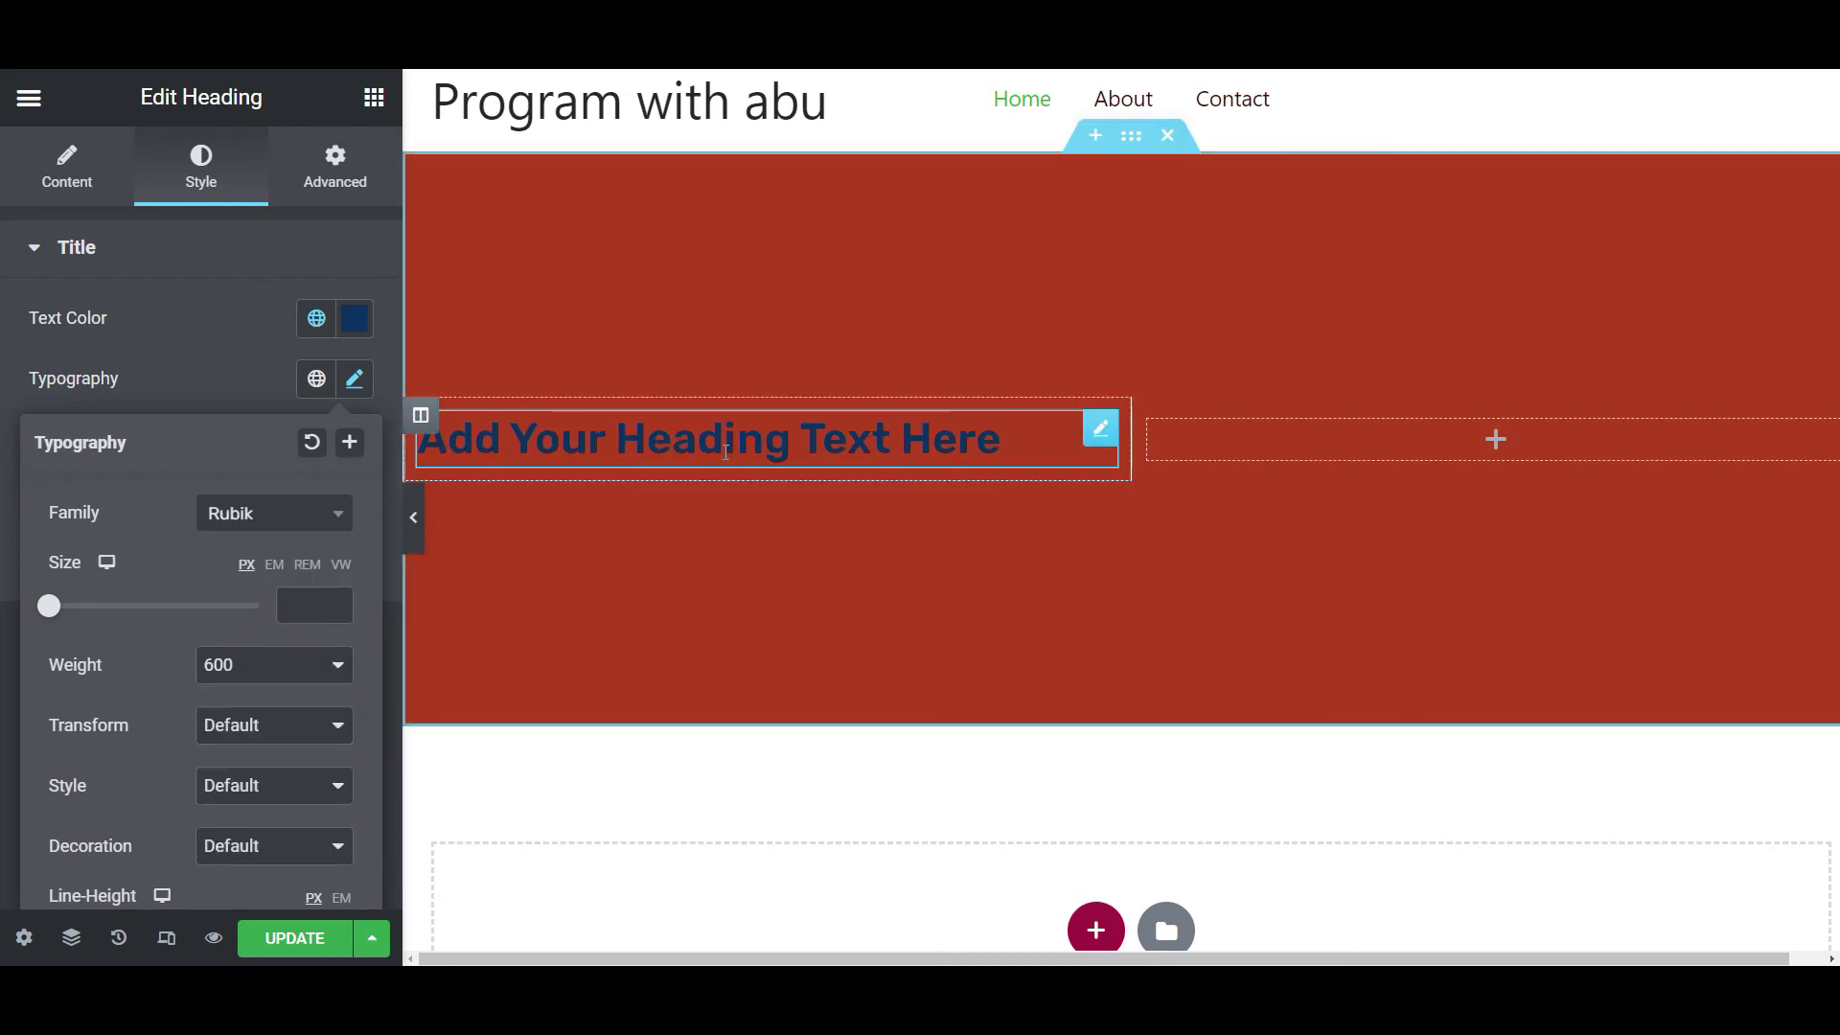
Set the first heading's font size to 30 px.
left_click(303, 603)
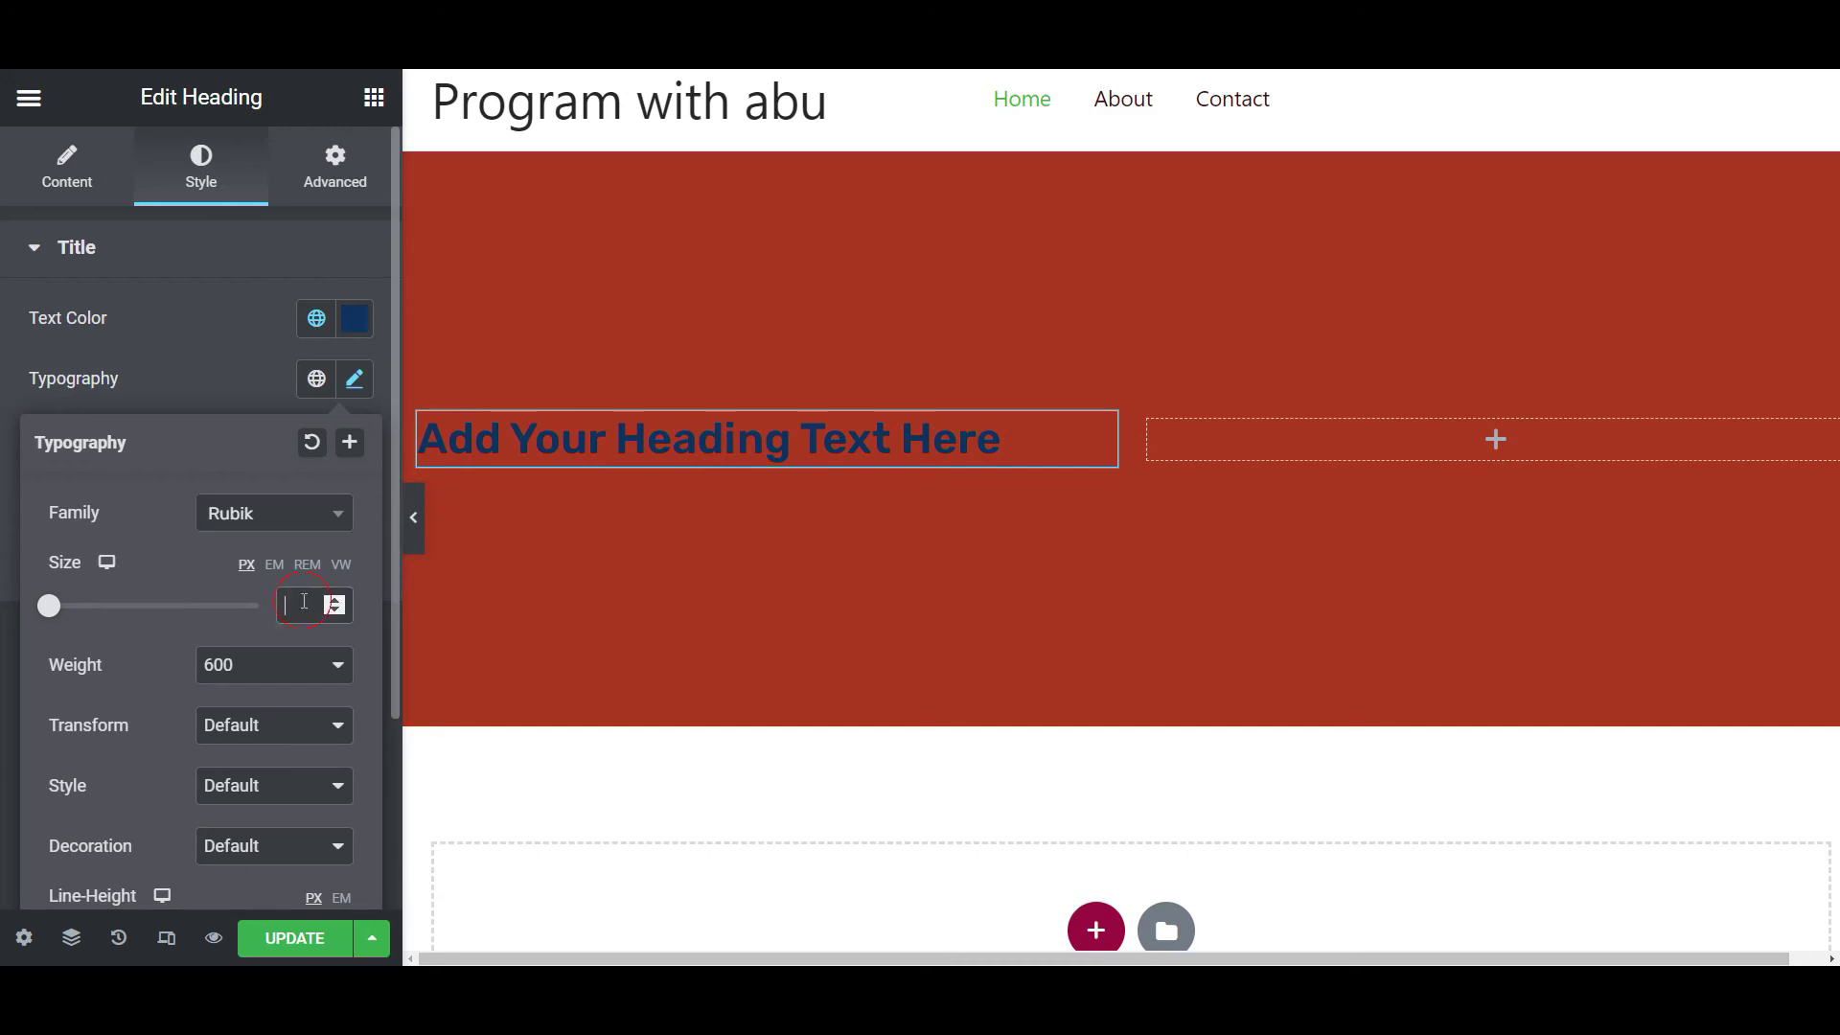
type("13")
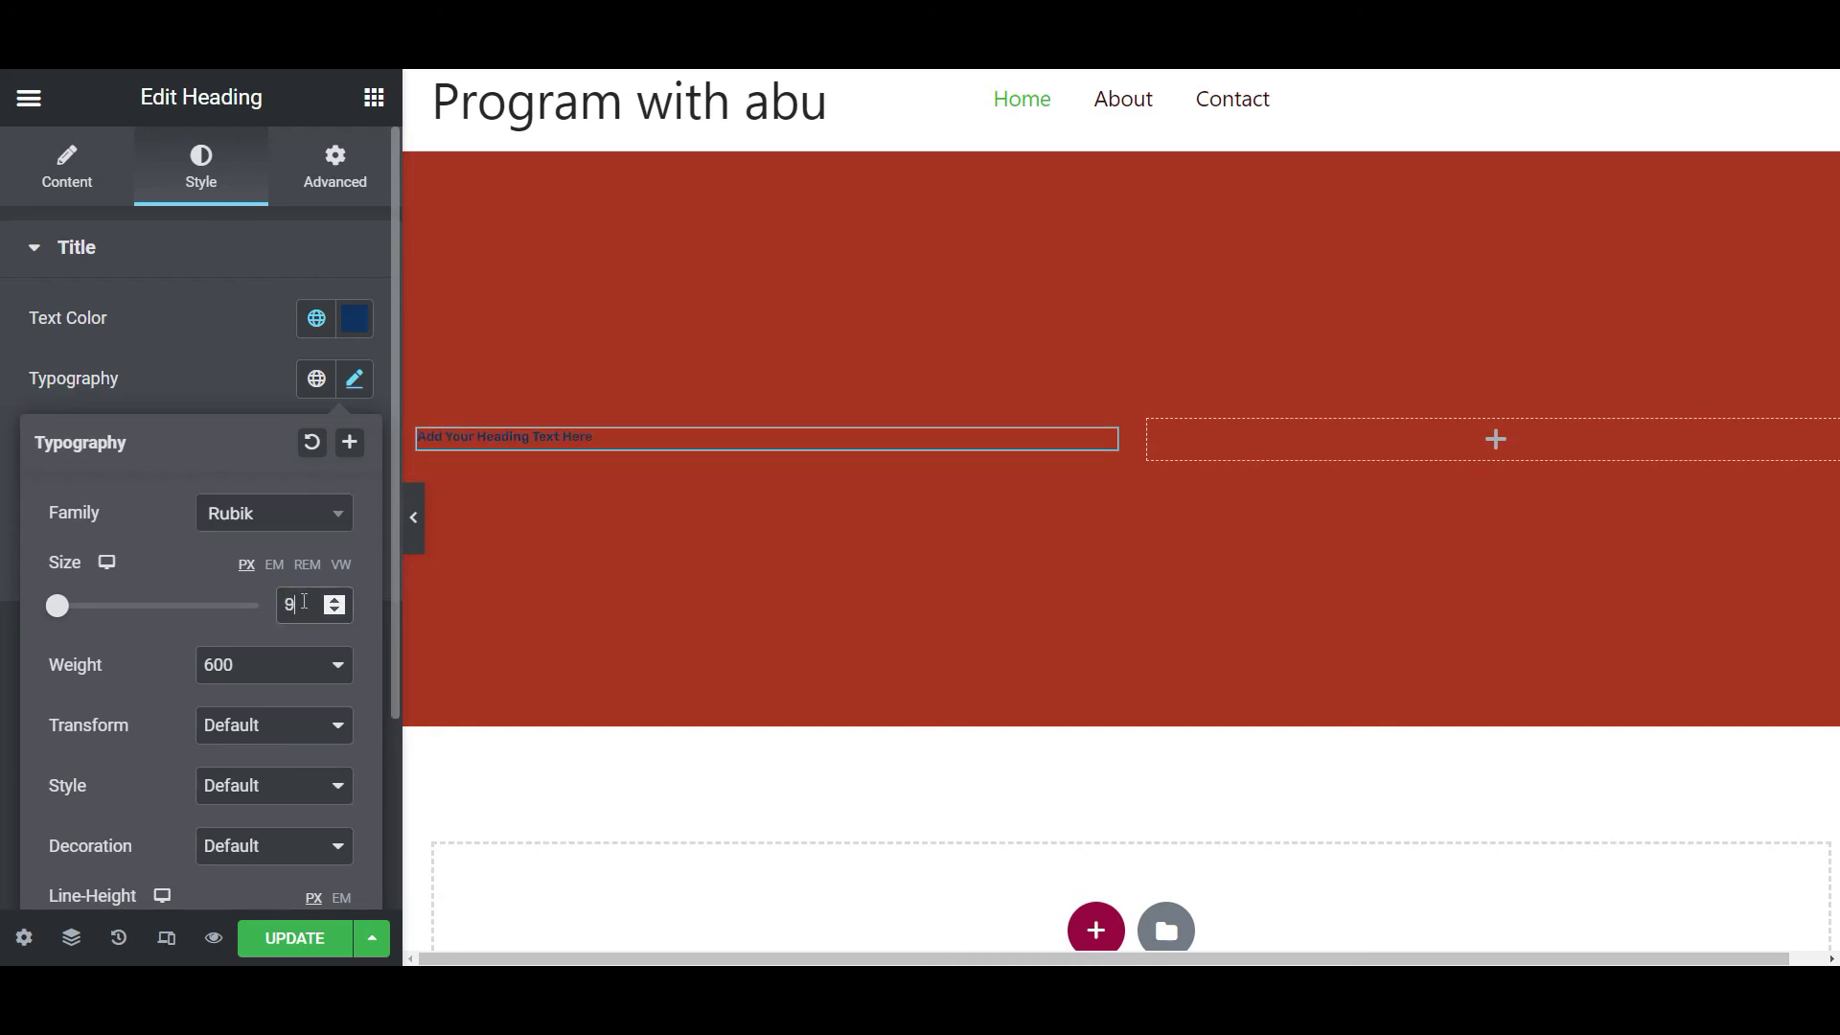
key("Up")
key("Up")
key("Up")
key("Up")
key("Up")
key("Up")
key("Up")
key("Up")
key("Up")
key("Up")
key("Up")
key("Up")
key("Up")
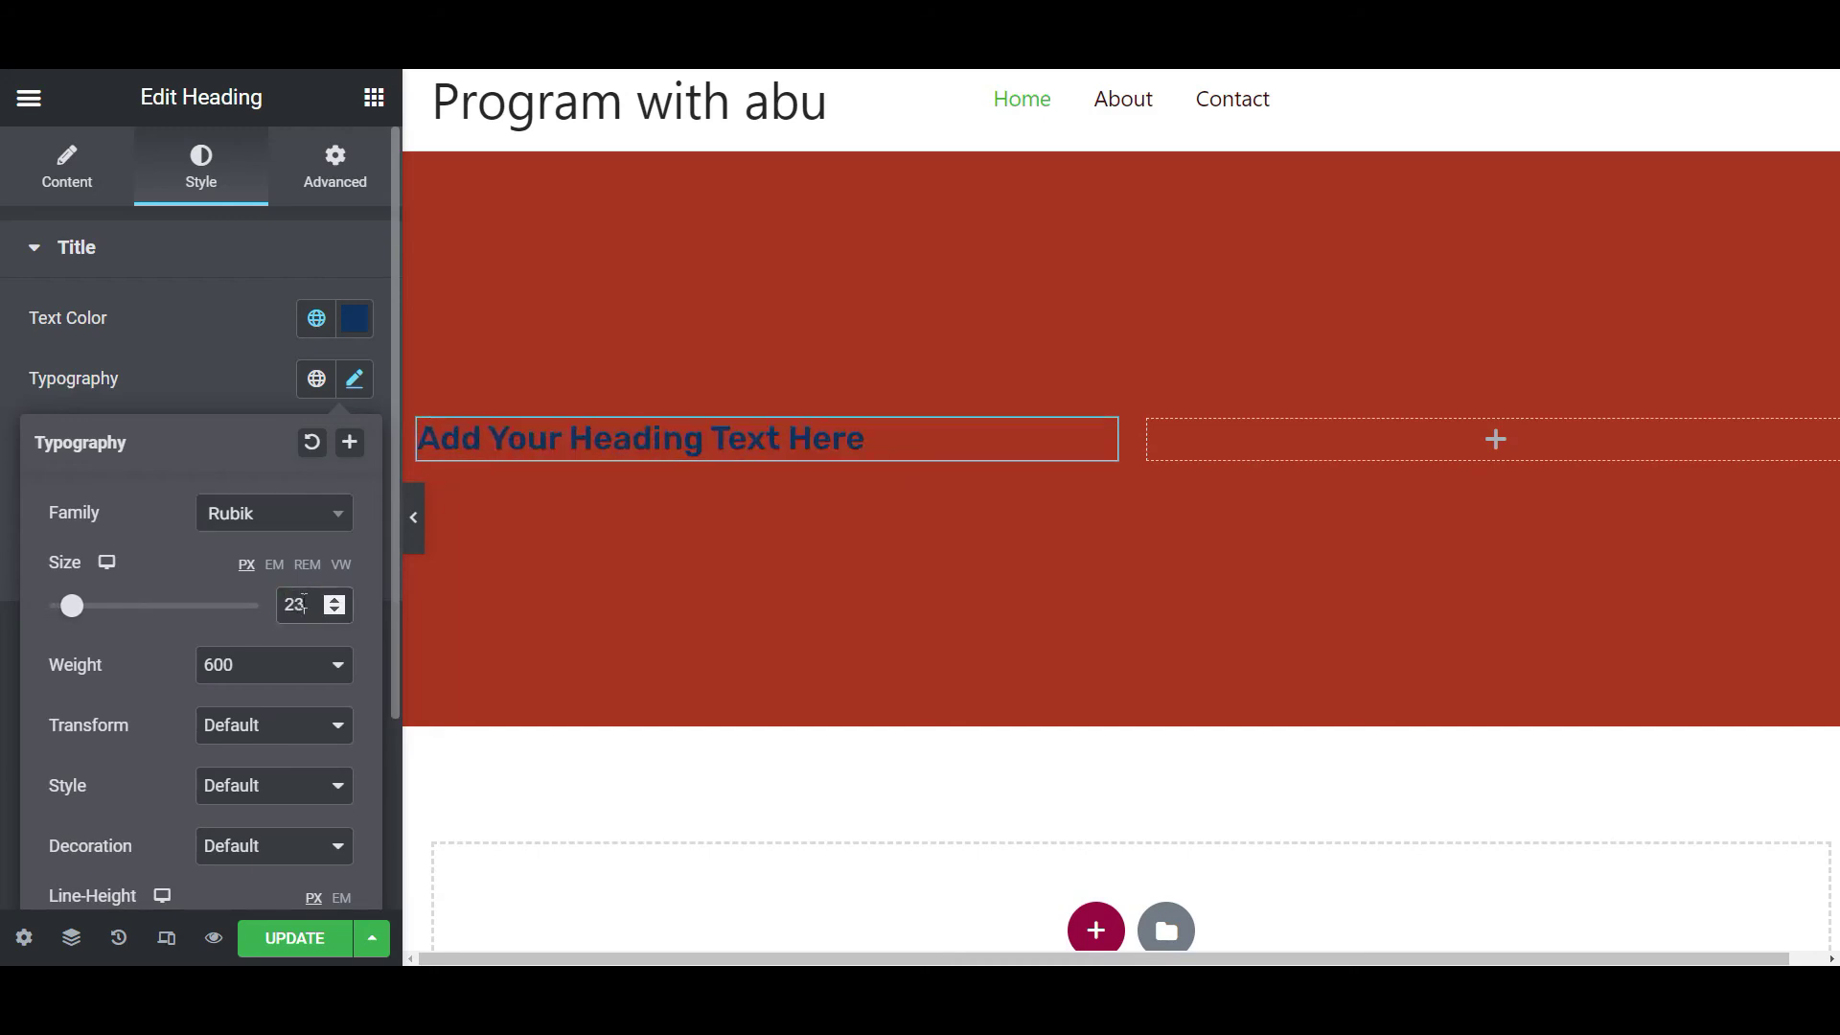
key("Up")
key("Up")
key("Up")
key("Up")
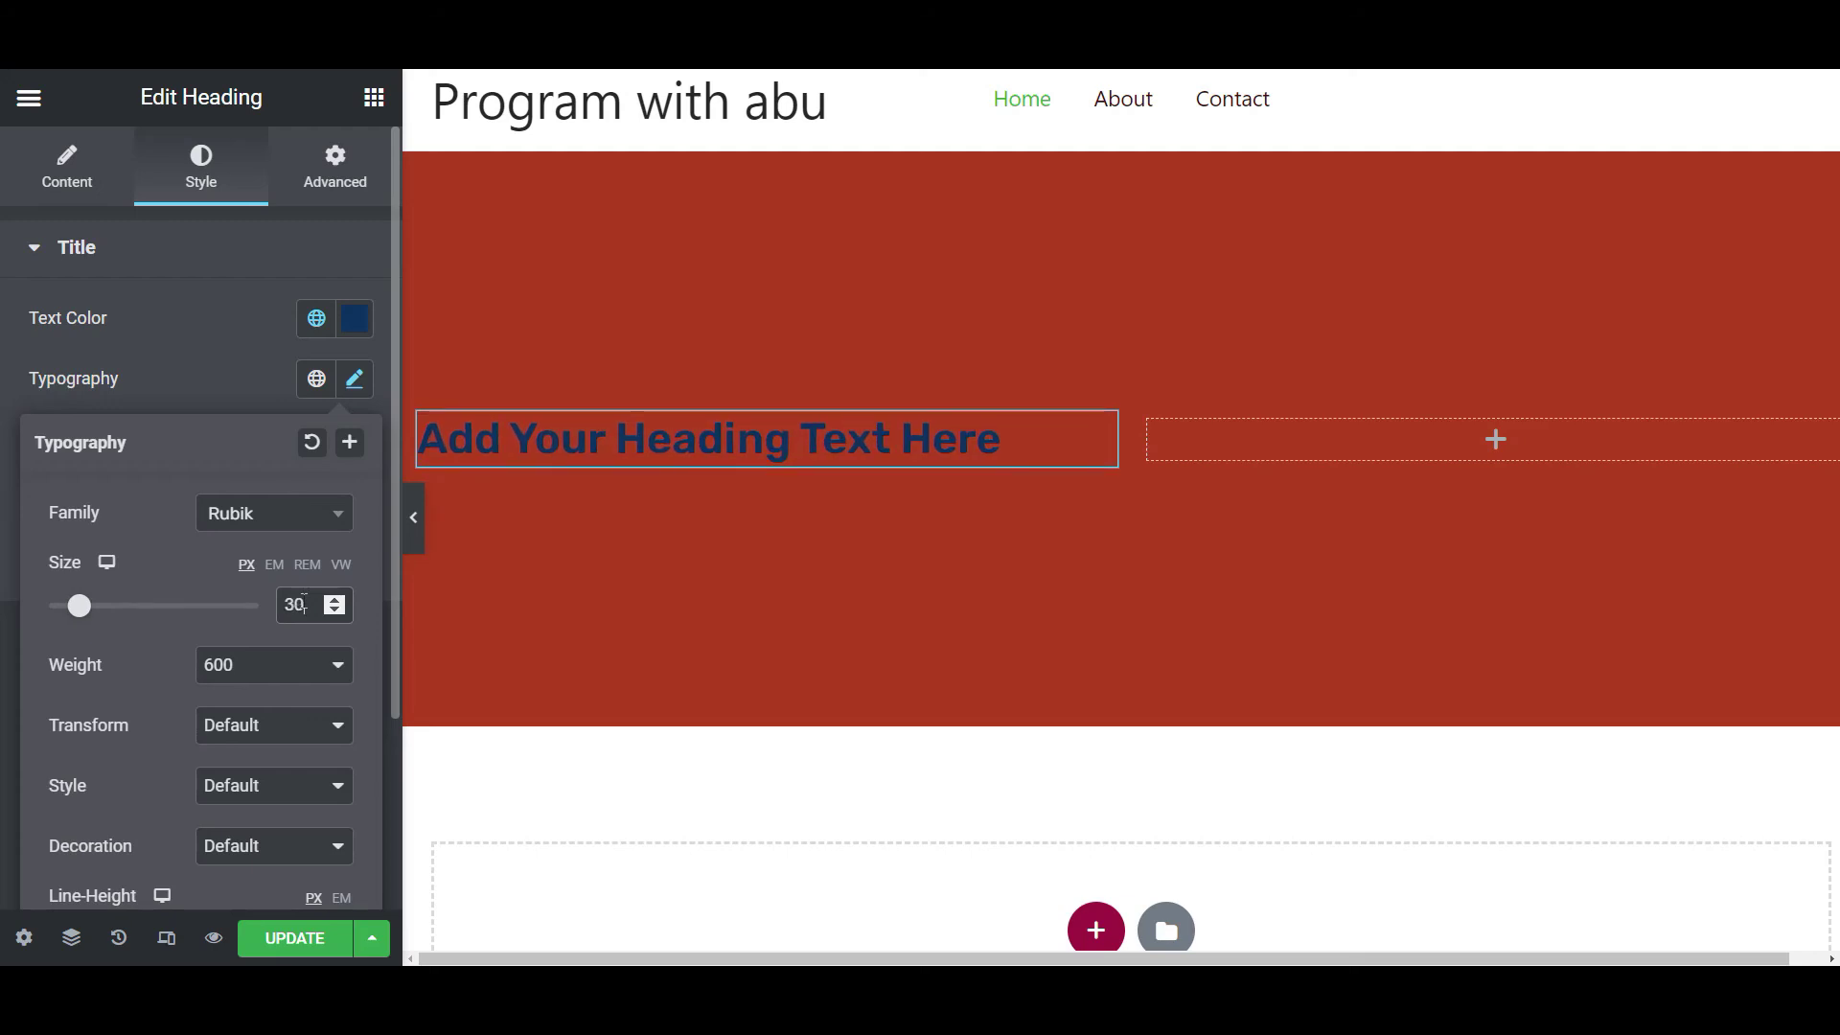
Try the Bold and 100 font weights on the first heading, and return the weight to 600.
scroll(148, 654, "down", 3)
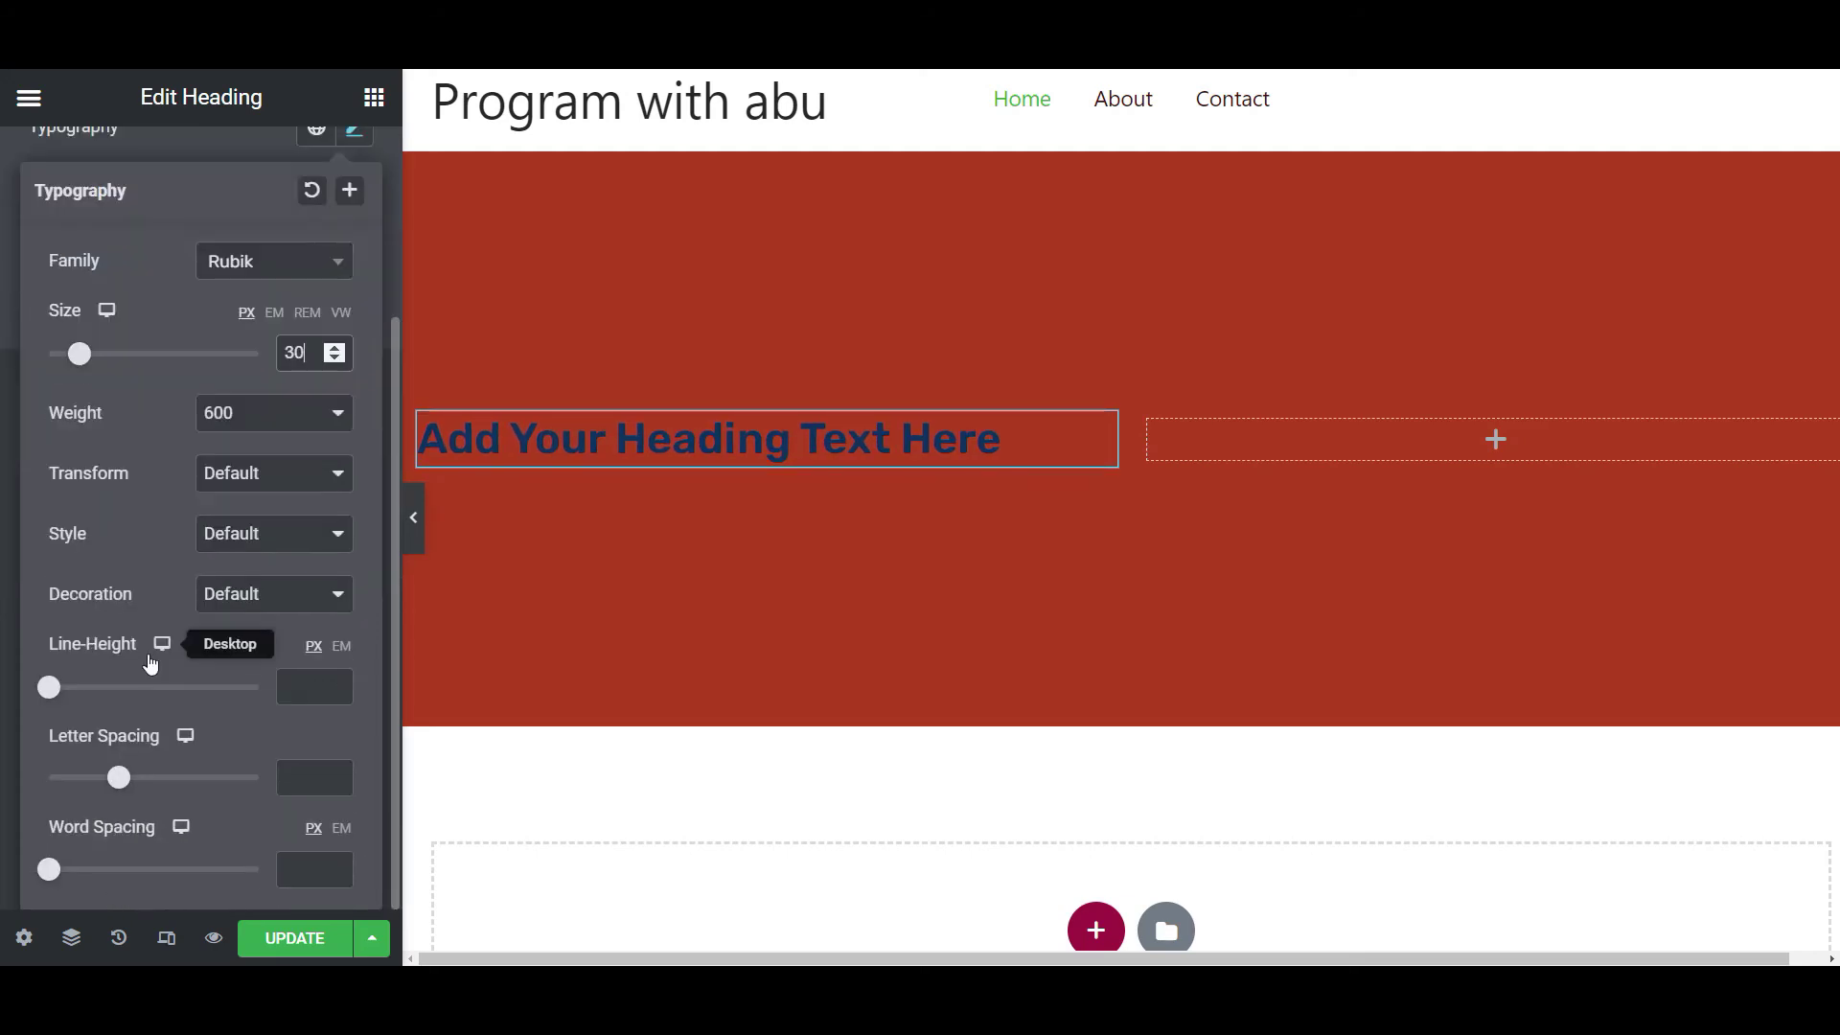
left_click(332, 417)
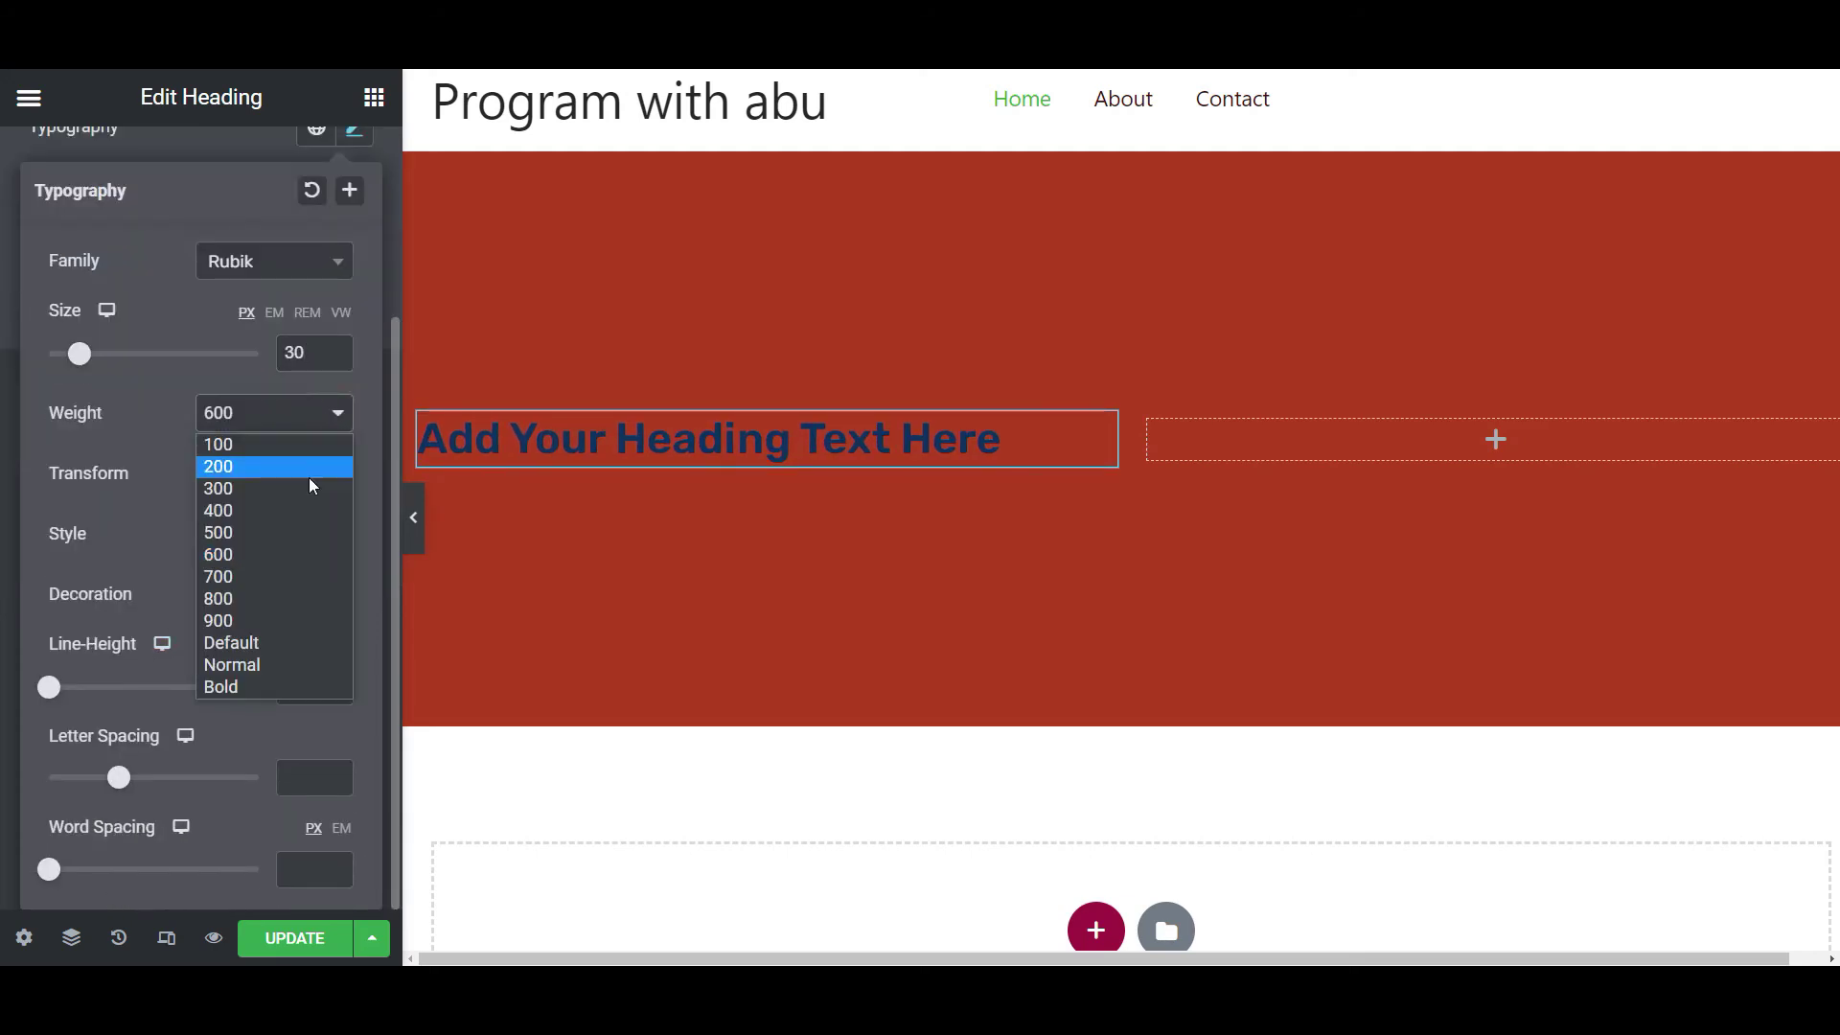
left_click(251, 686)
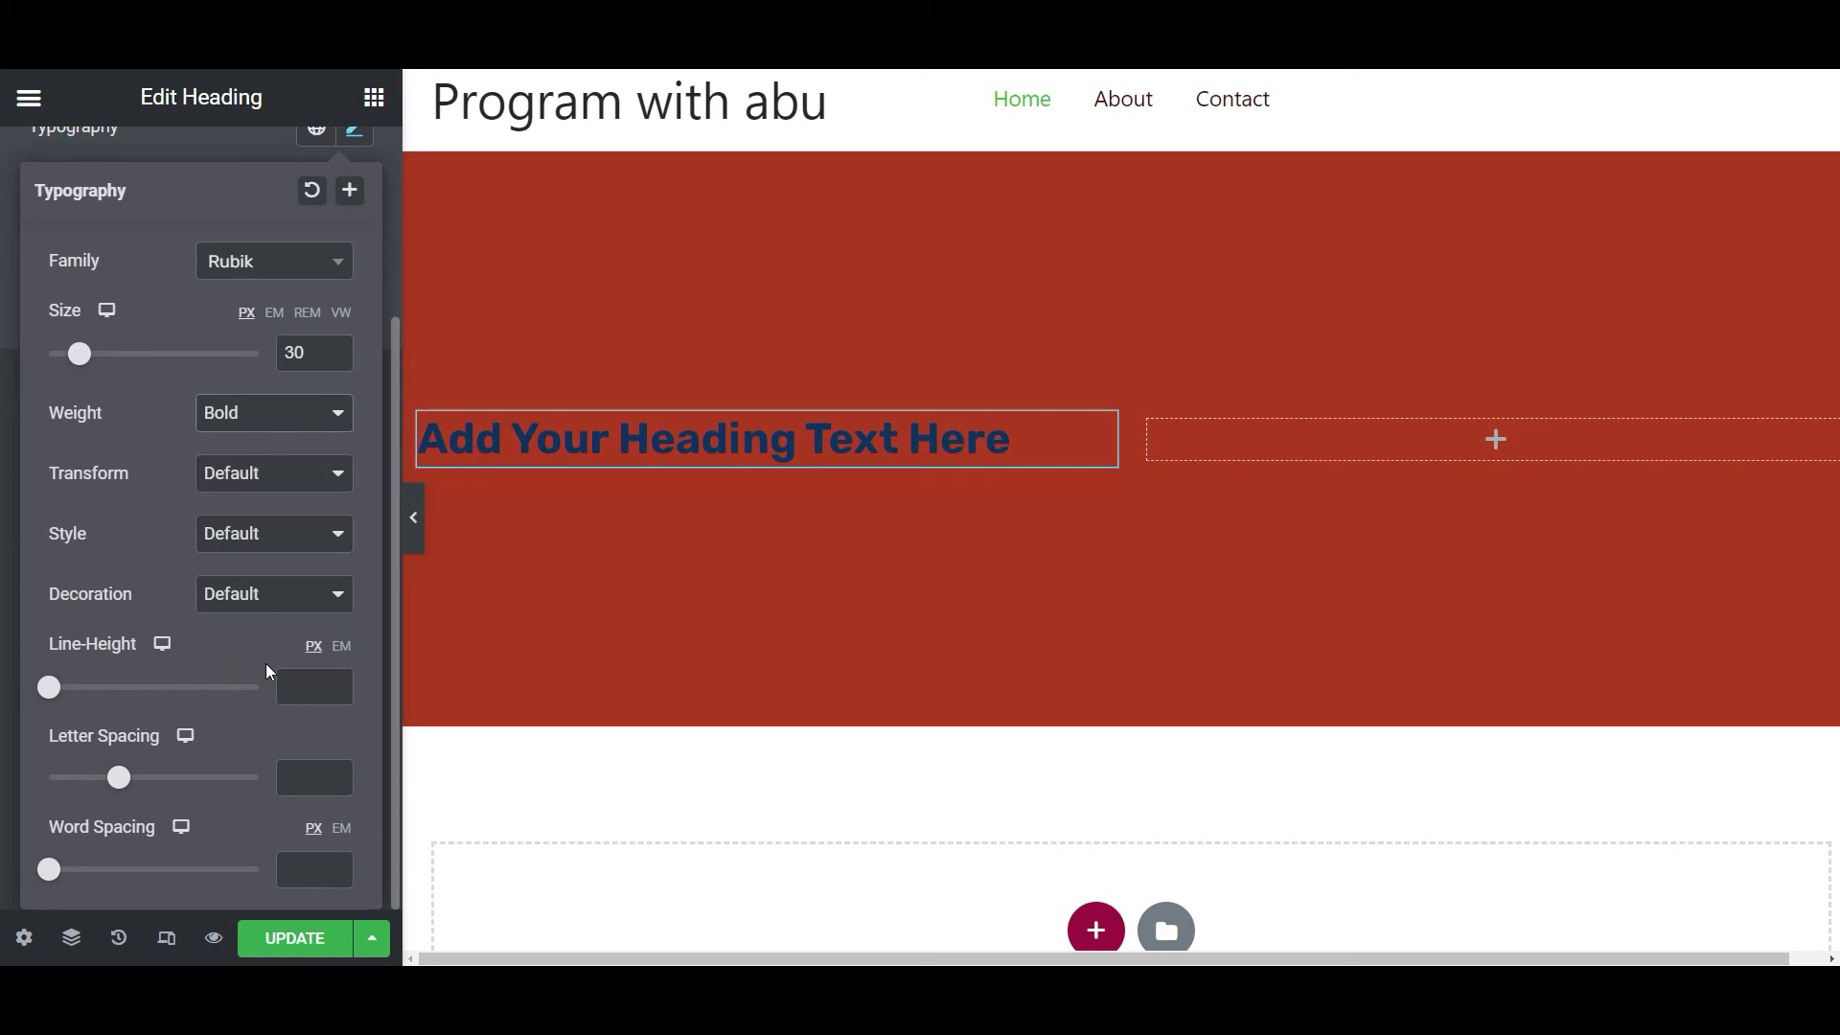
left_click(337, 431)
left_click(262, 449)
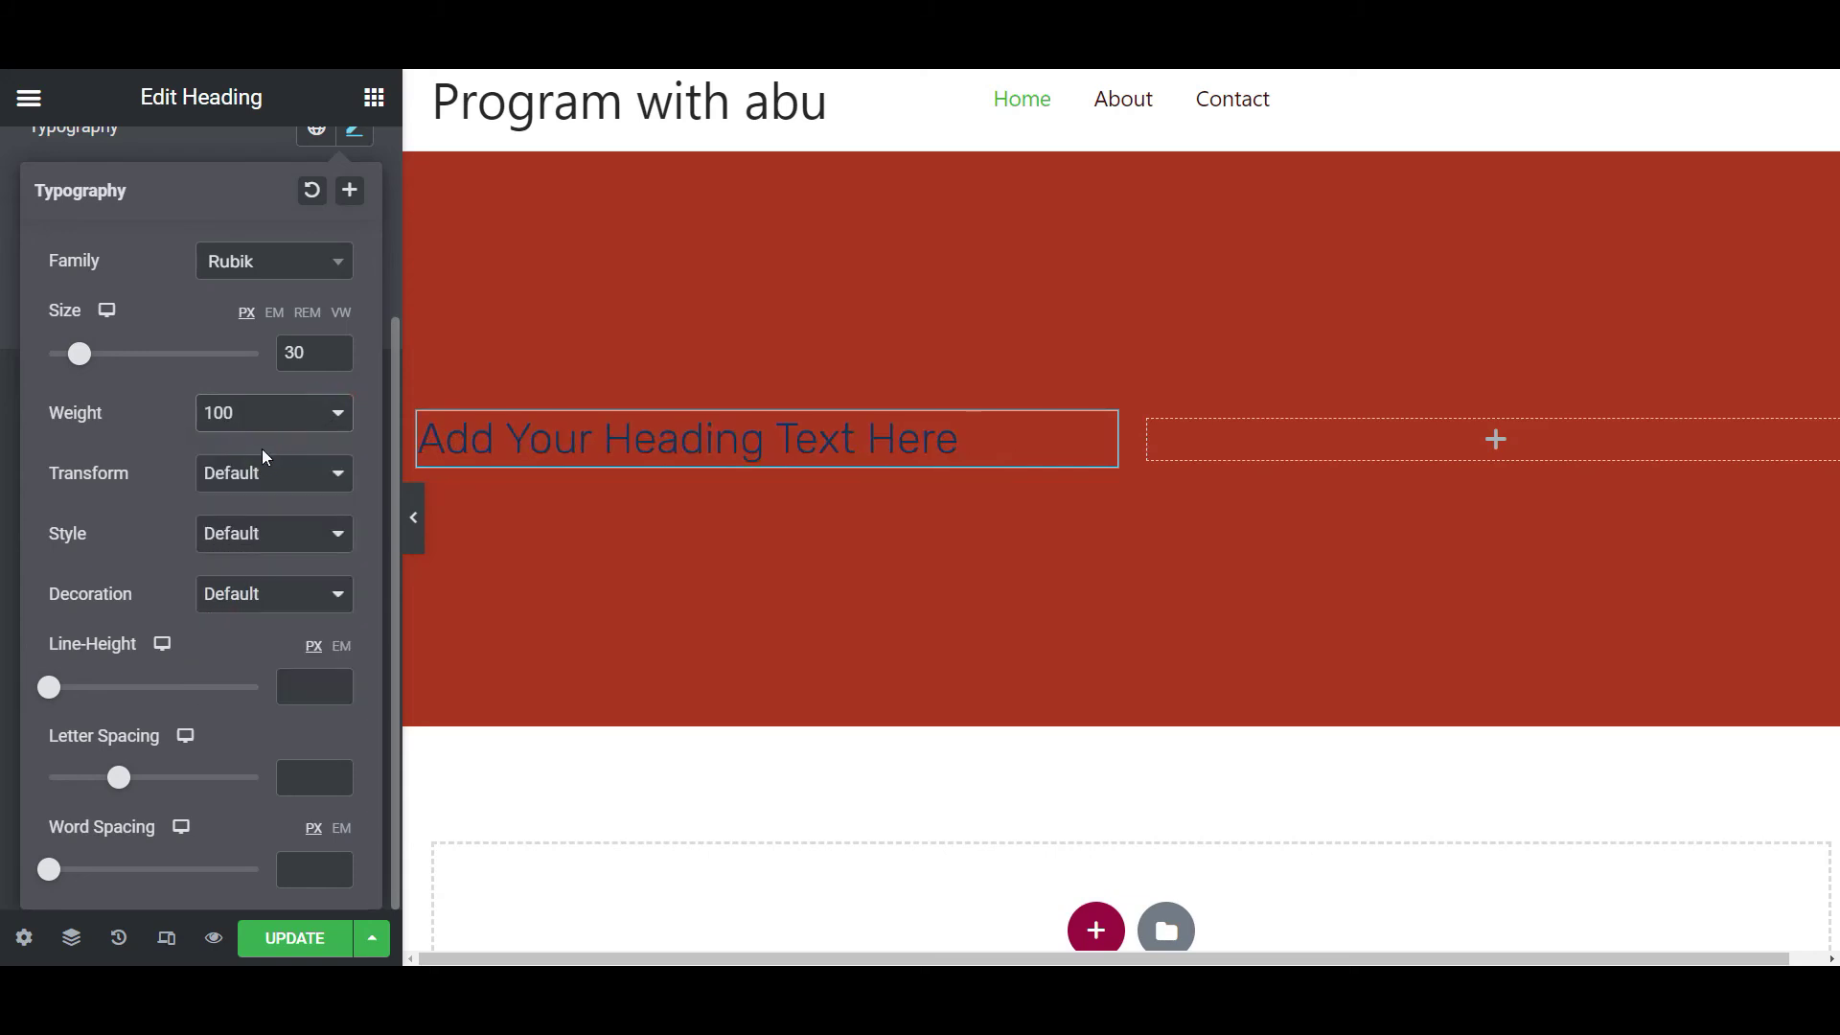
left_click(325, 418)
left_click(258, 560)
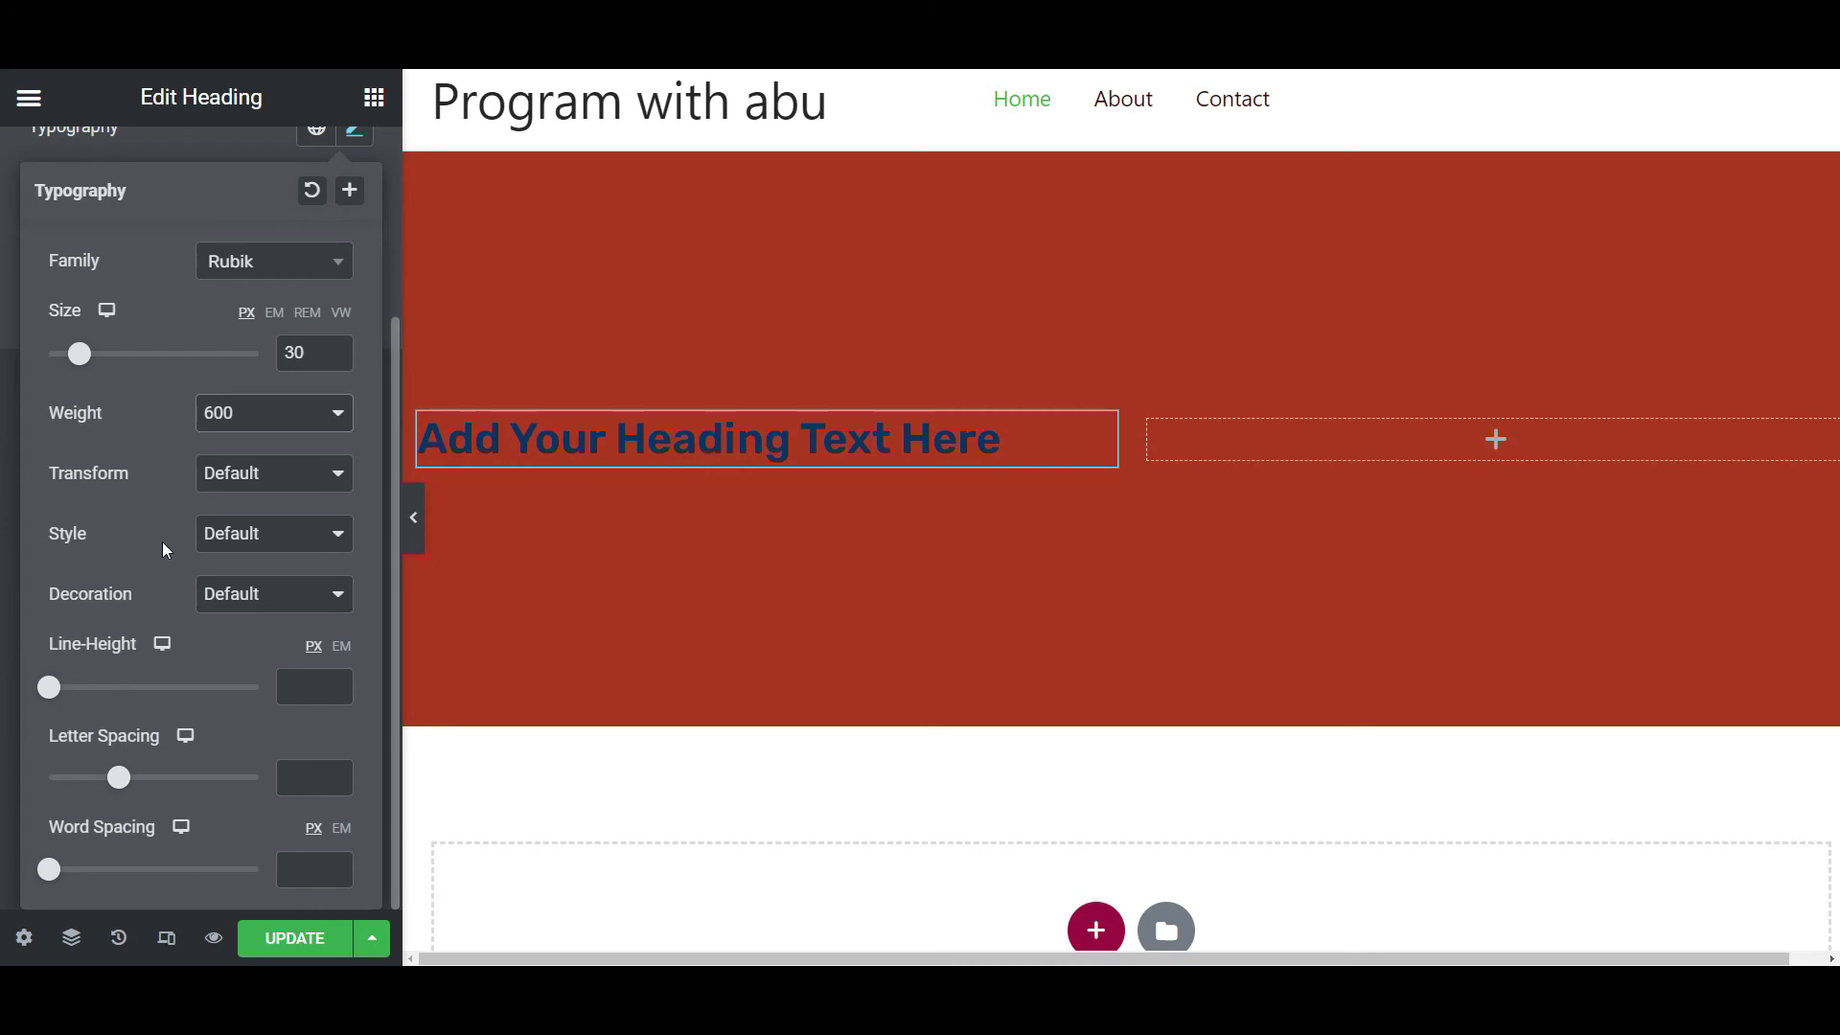
Try the Italic style on the first heading, return it to Default, and look through the text decoration options.
left_click(272, 537)
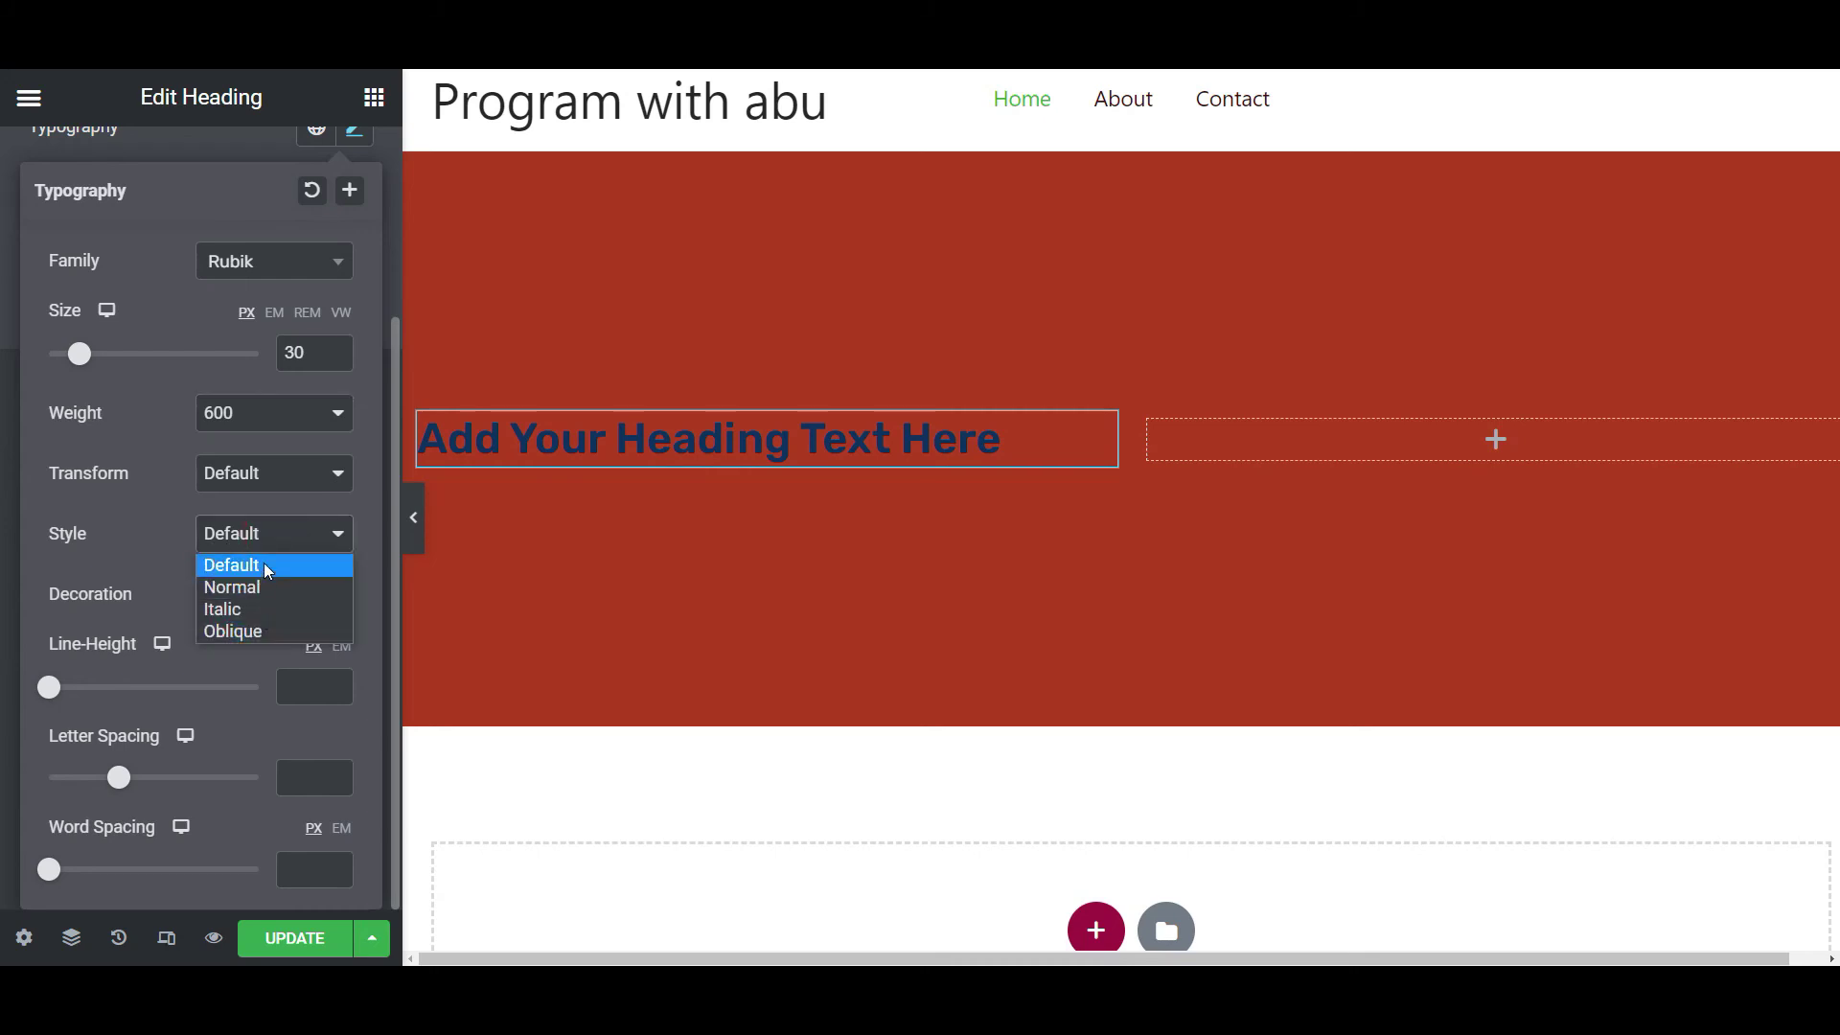
left_click(263, 608)
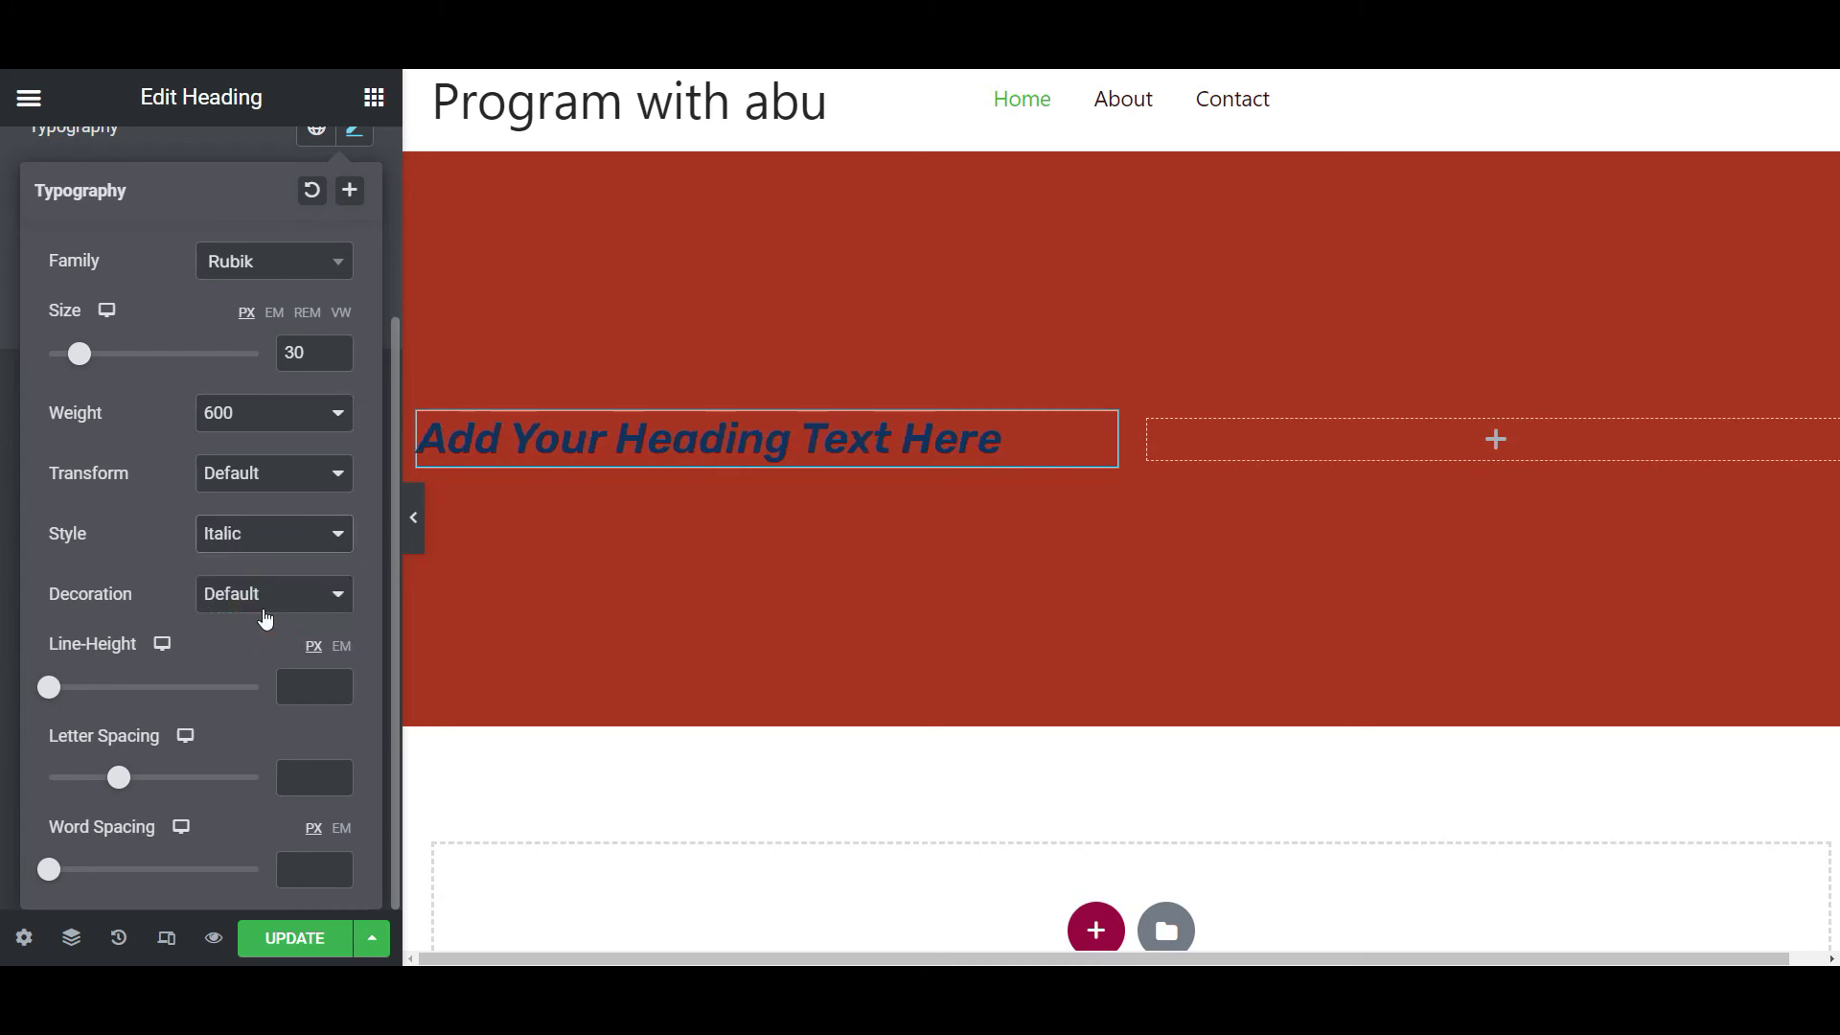
left_click(287, 537)
left_click(278, 563)
left_click(251, 593)
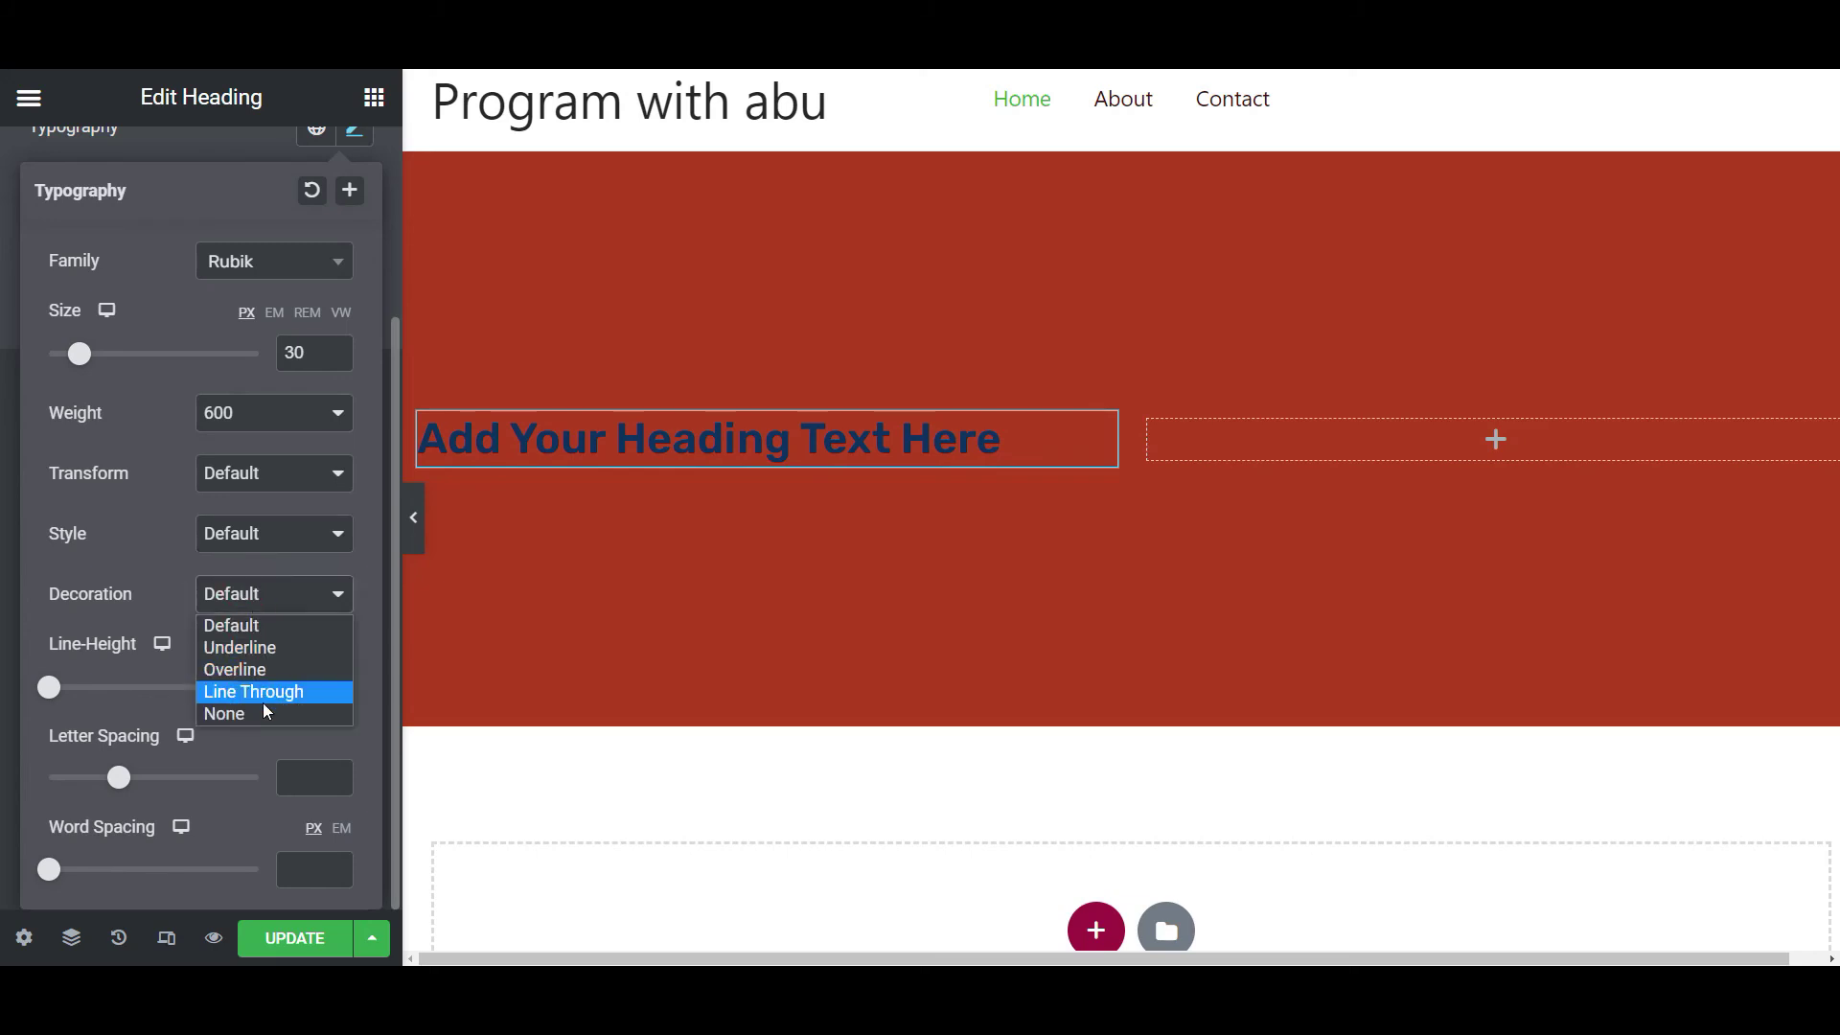
left_click(160, 591)
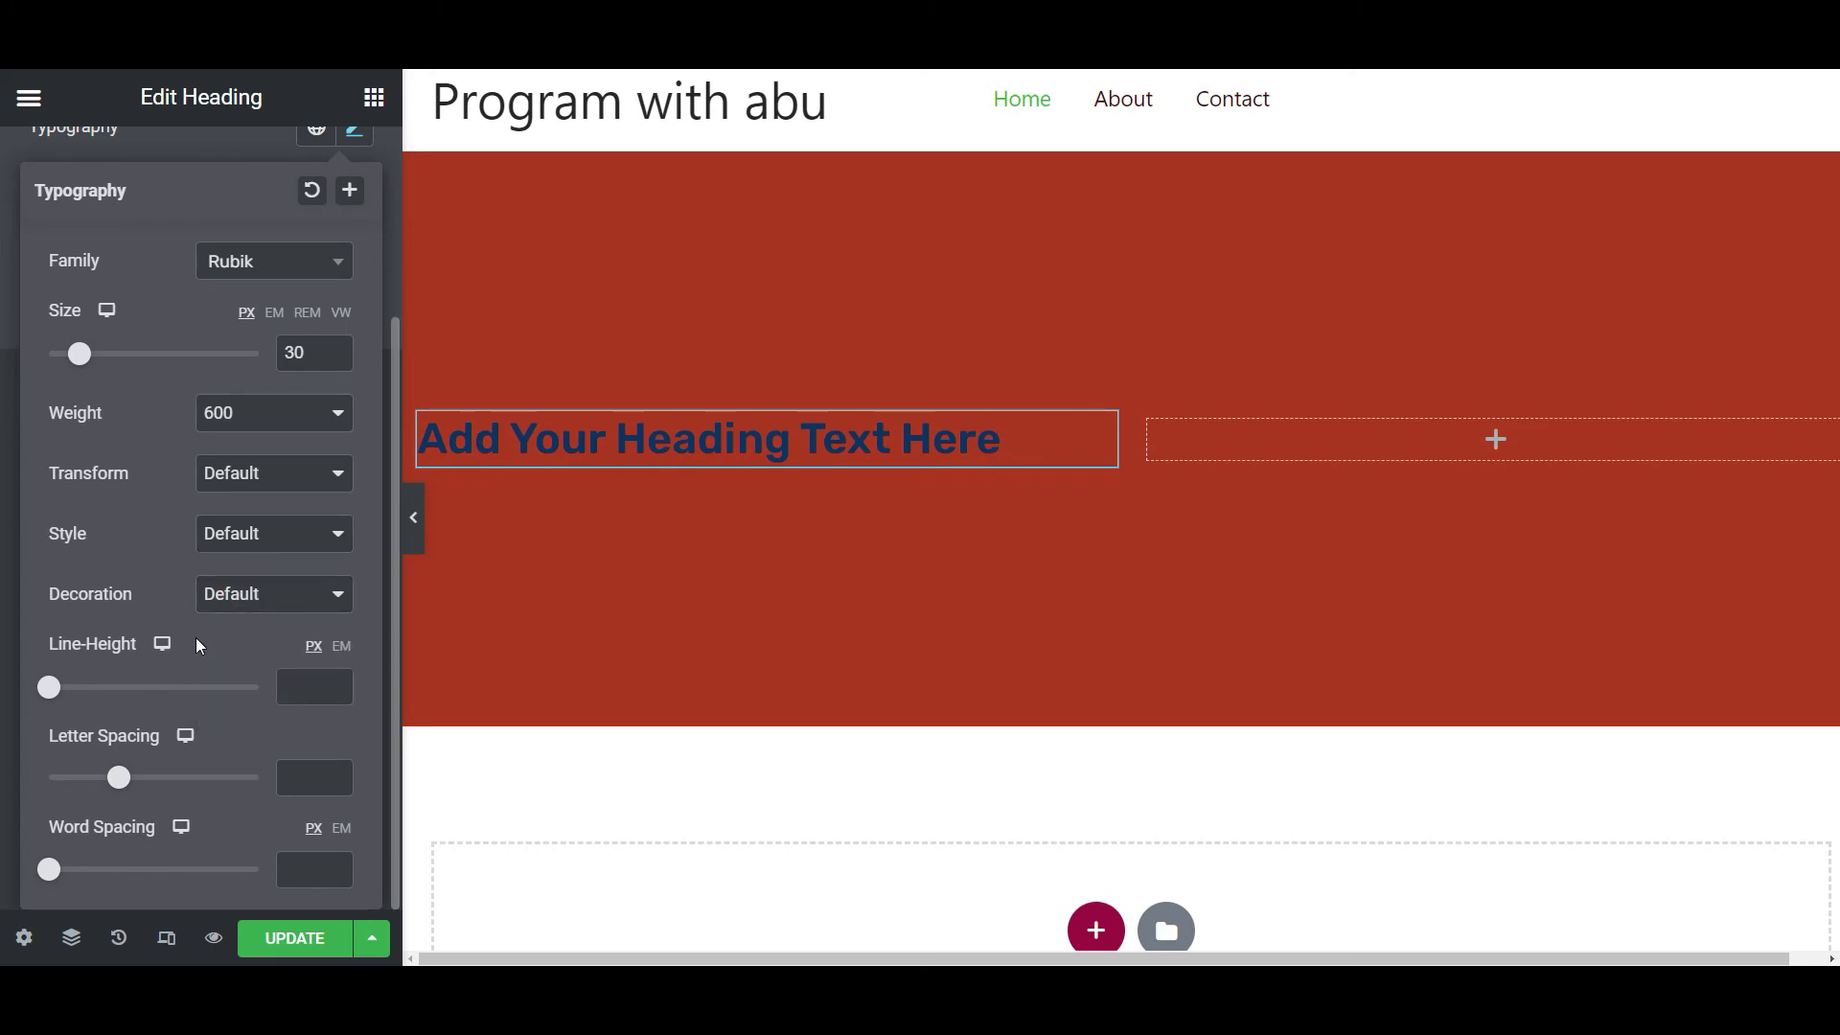
Save the first heading's typography as a new global font named "site title".
scroll(217, 633, "up", 3)
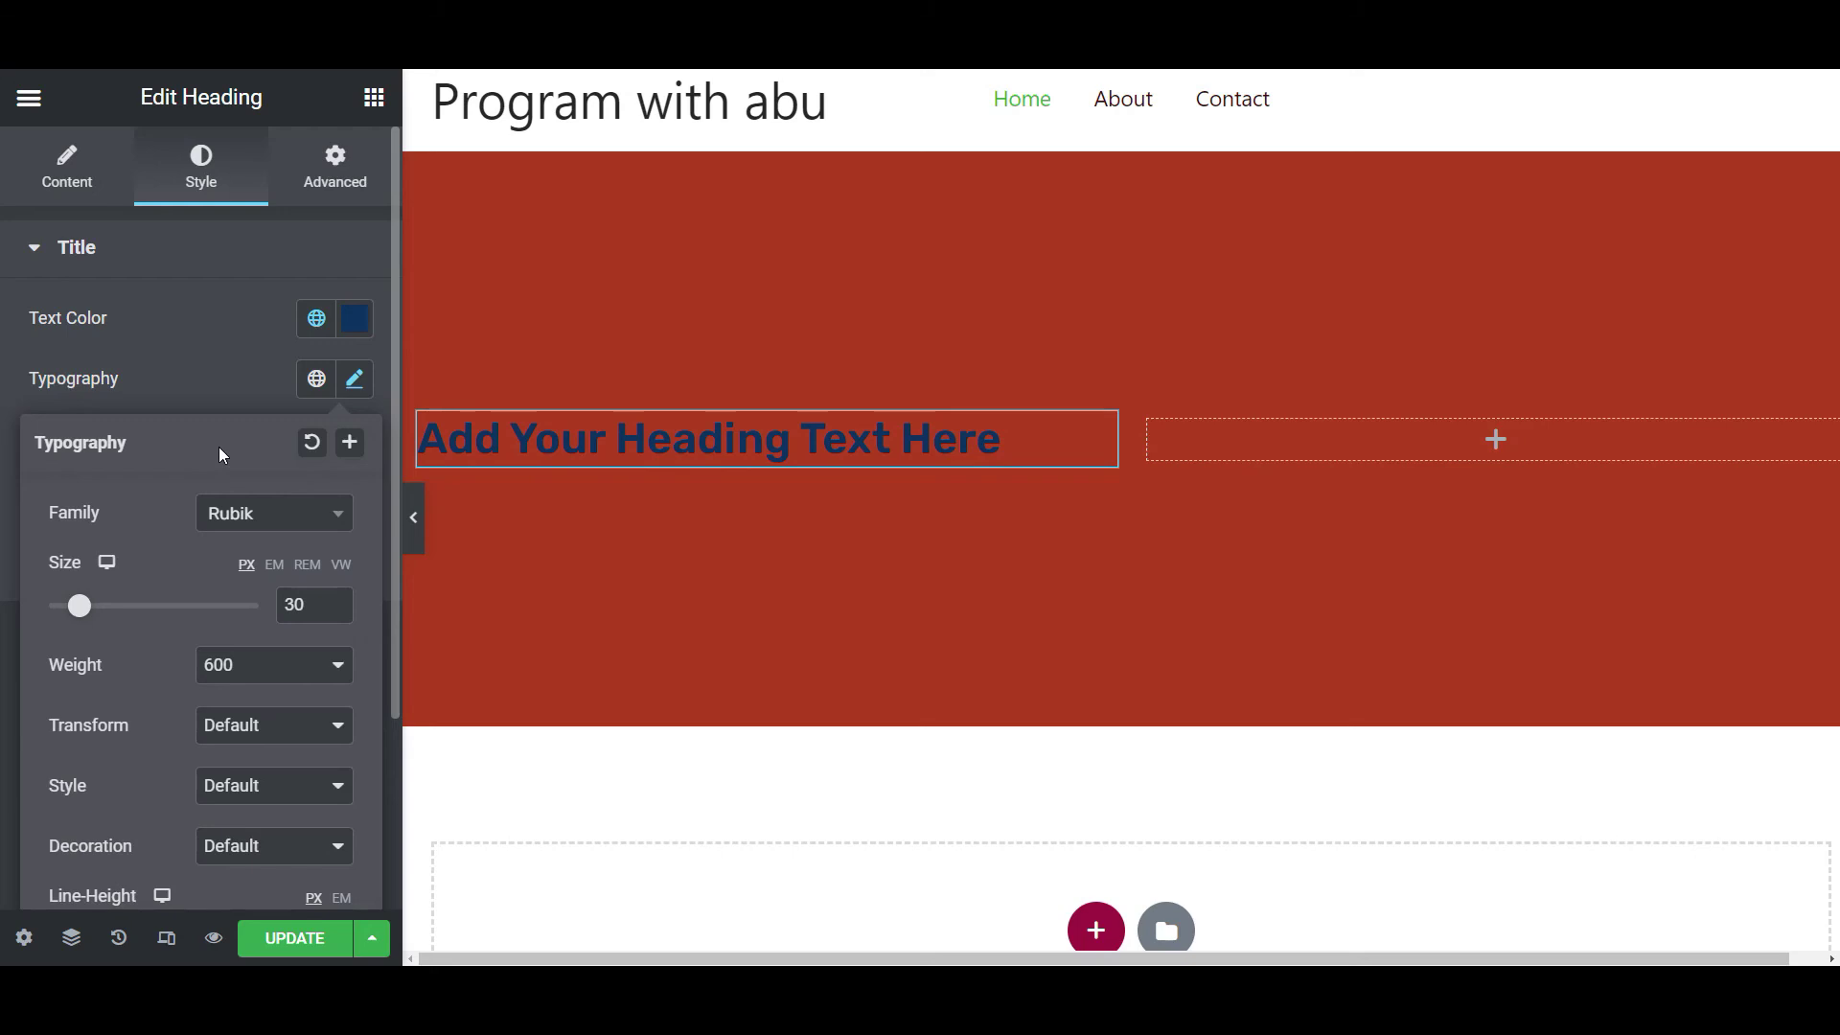
left_click(351, 443)
left_click_drag(921, 526, 686, 543)
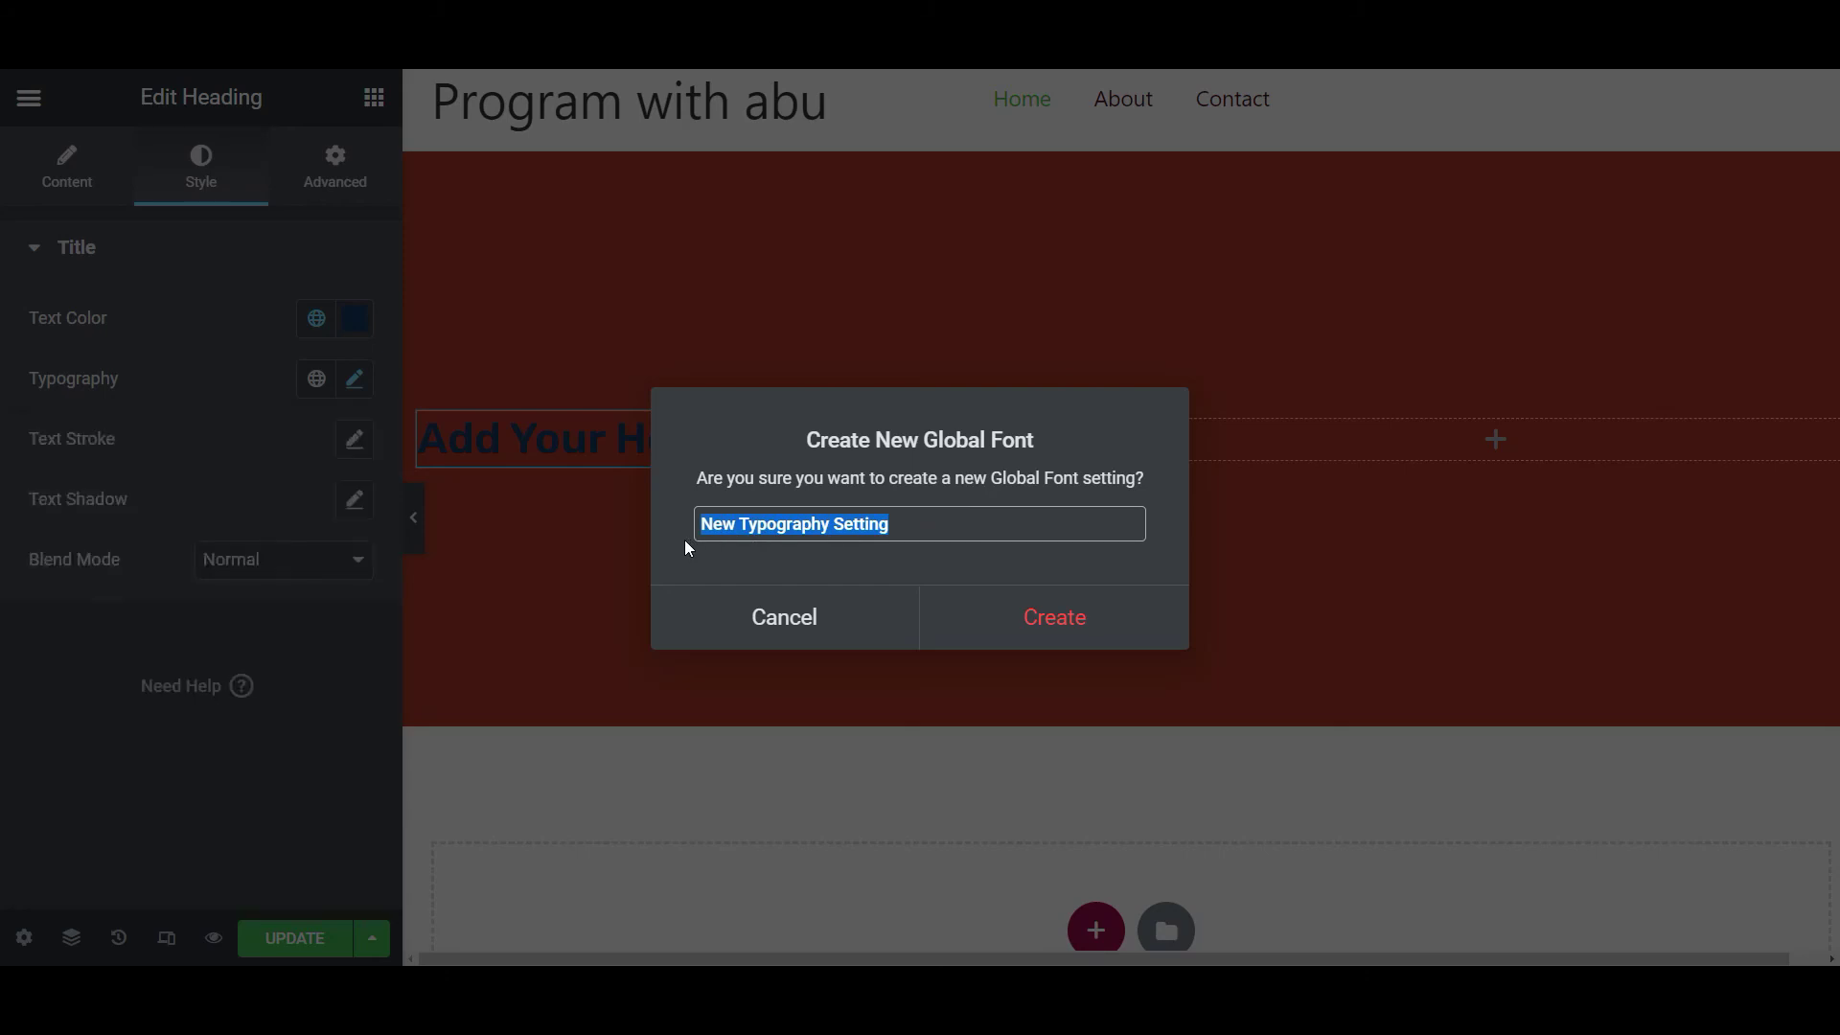
type("site title")
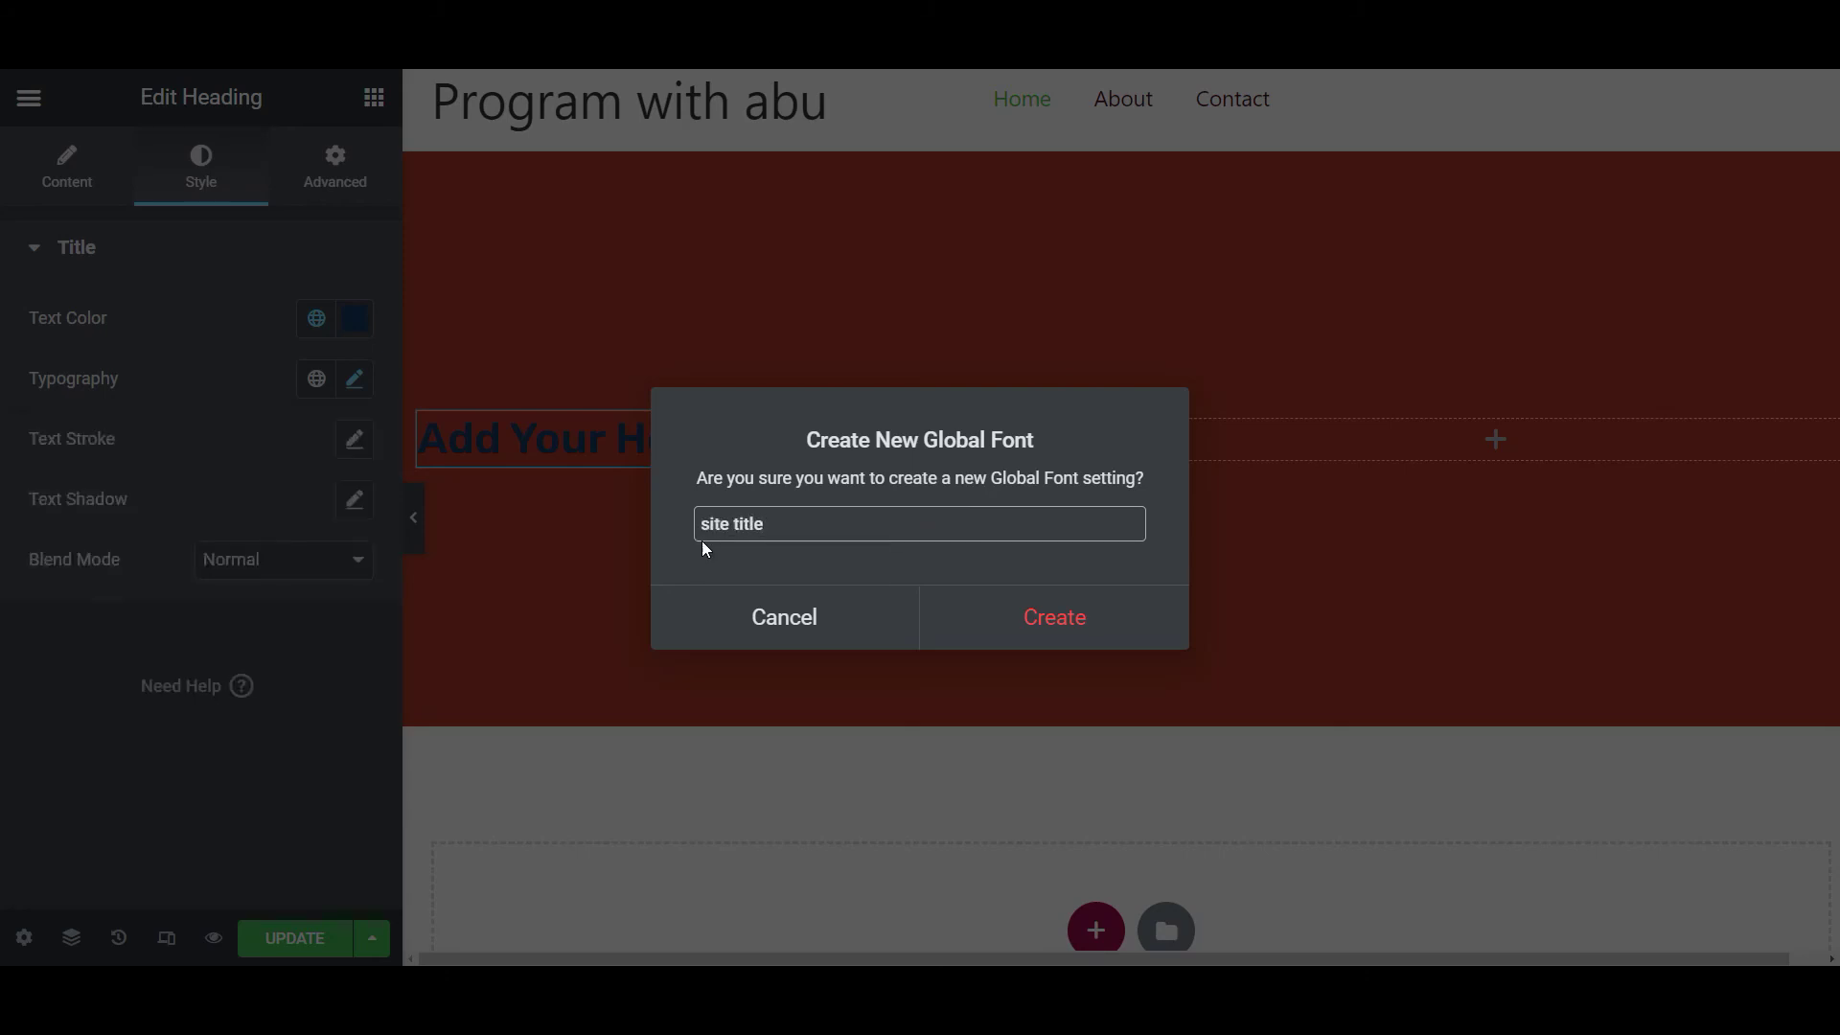
left_click(1088, 616)
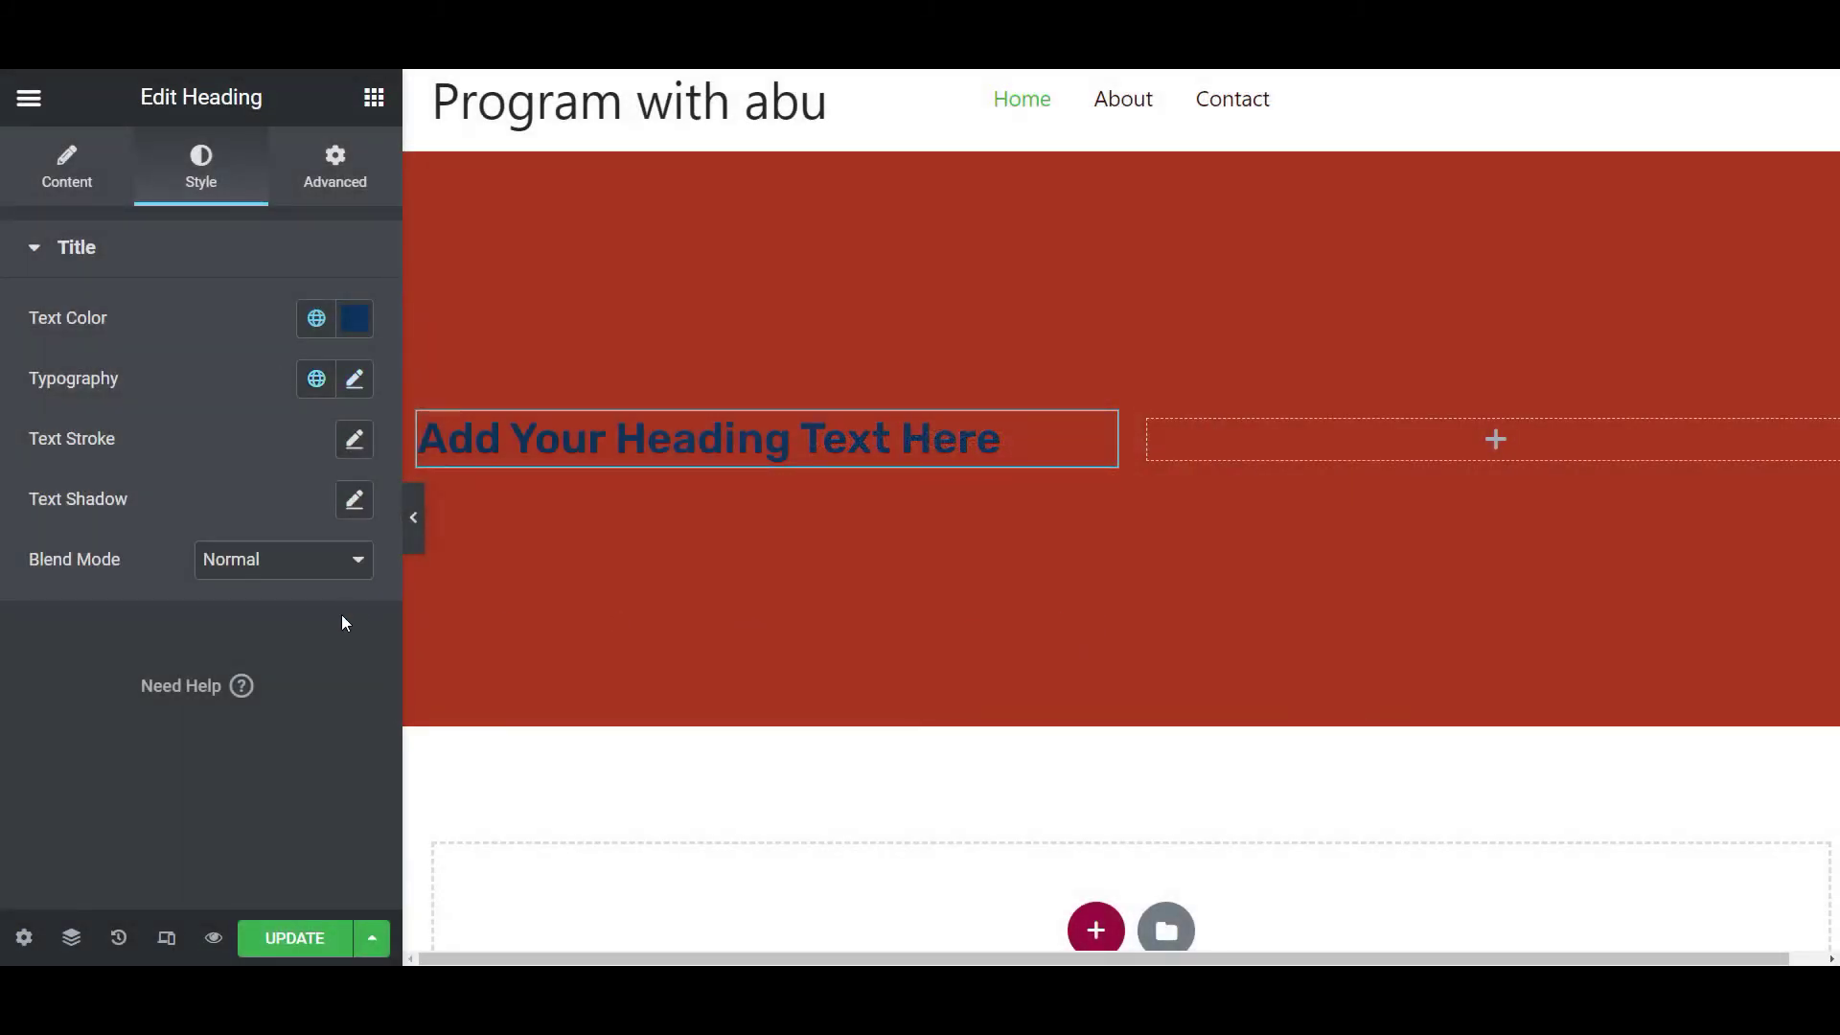
Add a Heading widget to the empty second column and set its title to "second title".
left_click(375, 99)
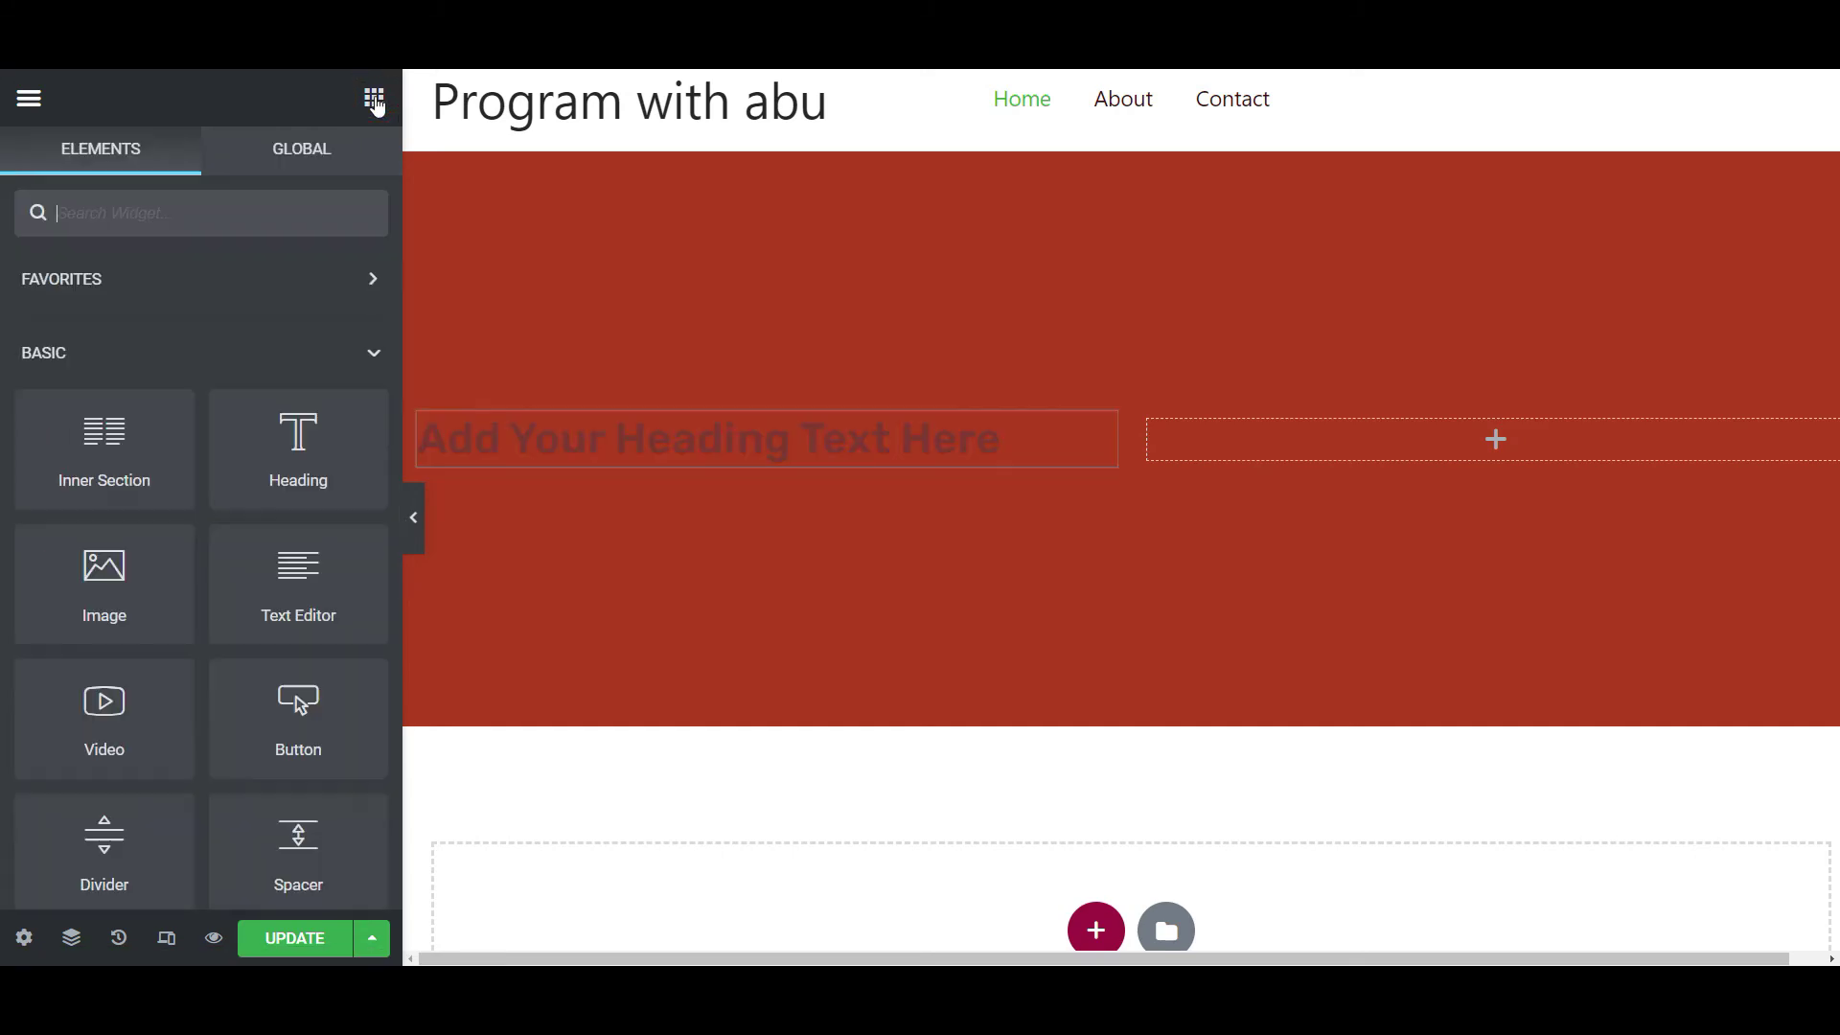
left_click_drag(302, 452, 1445, 437)
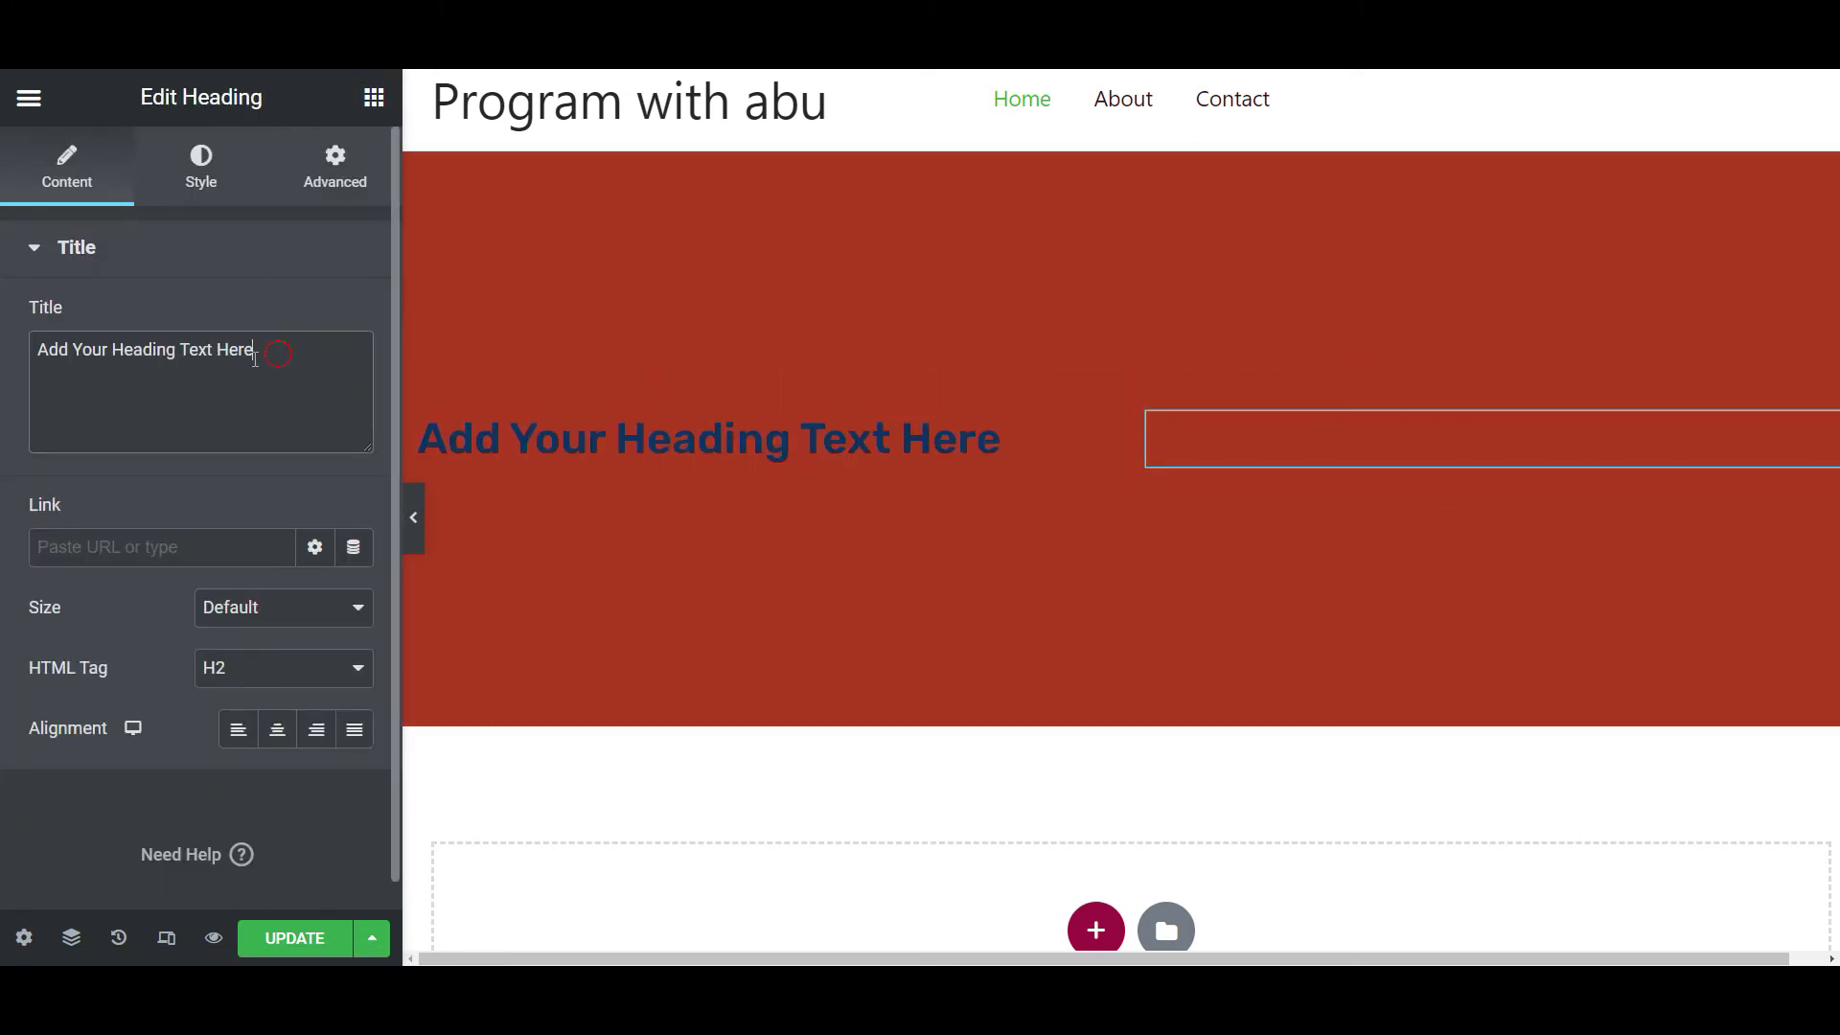
left_click_drag(268, 350, 37, 369)
type("se")
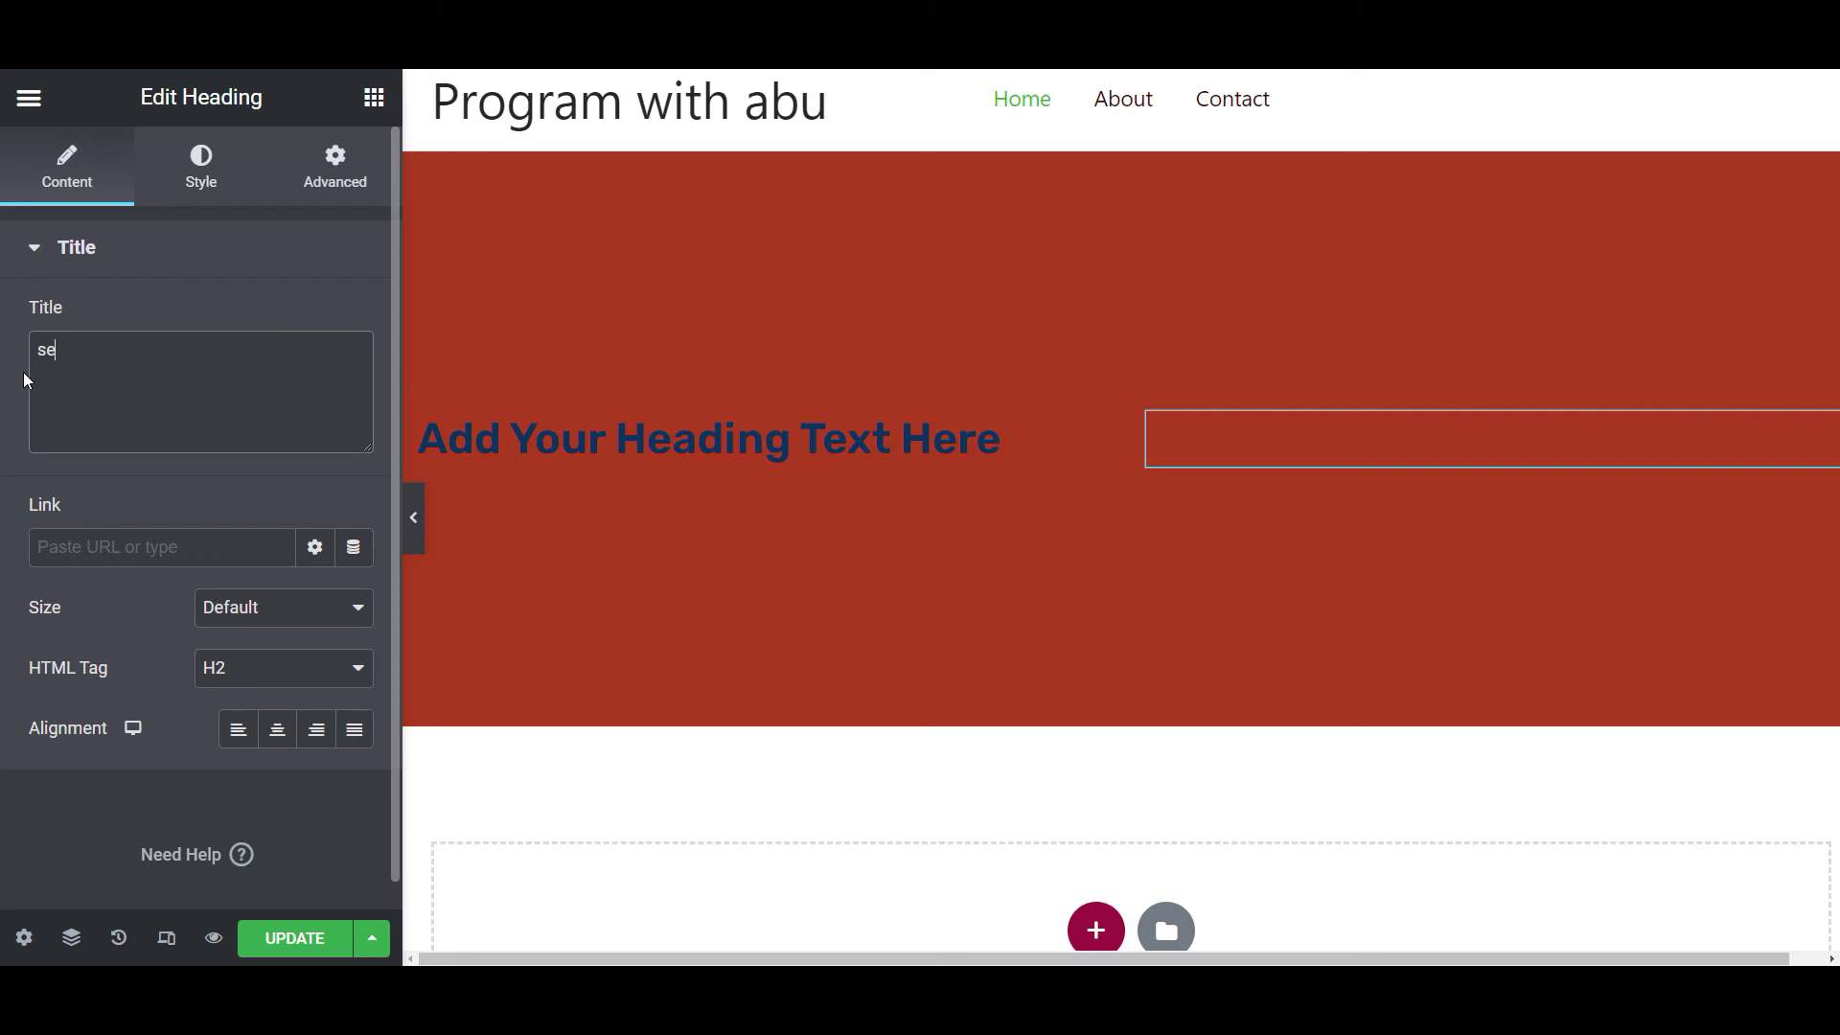
Give the "second title" heading the global Text color and the global font "site title".
left_click(202, 167)
left_click(316, 318)
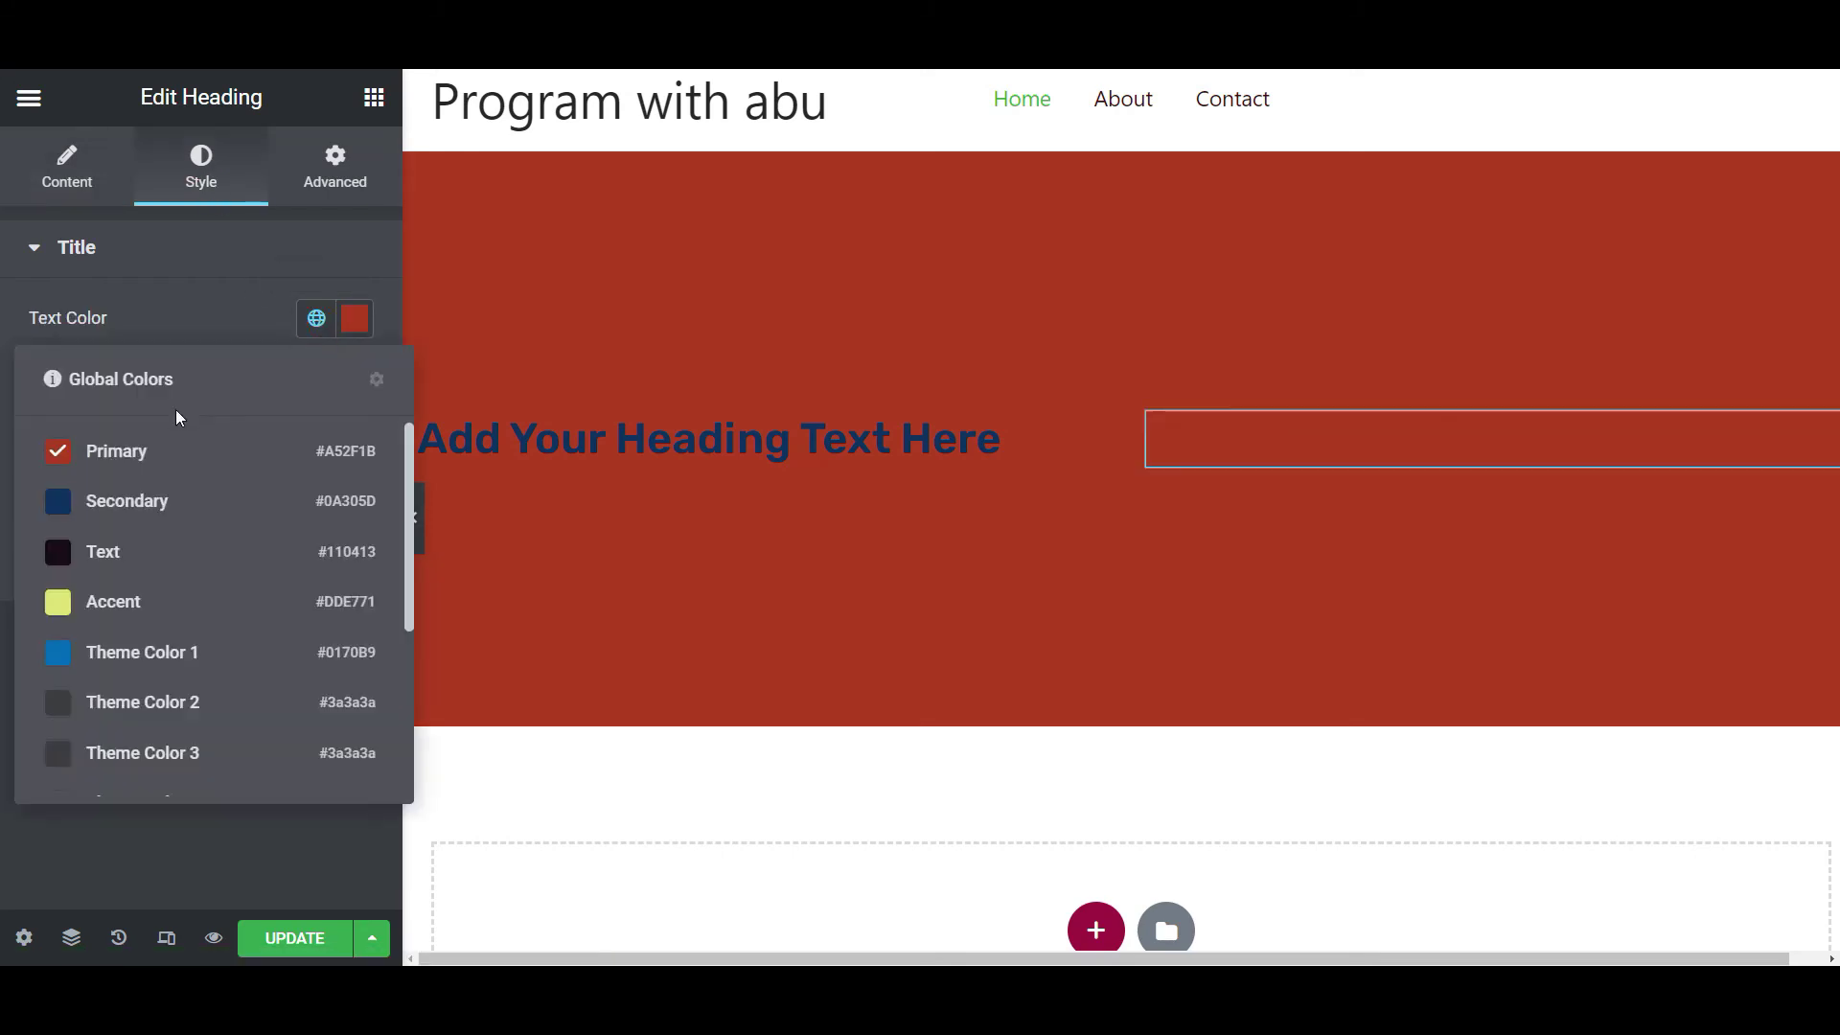
left_click(128, 501)
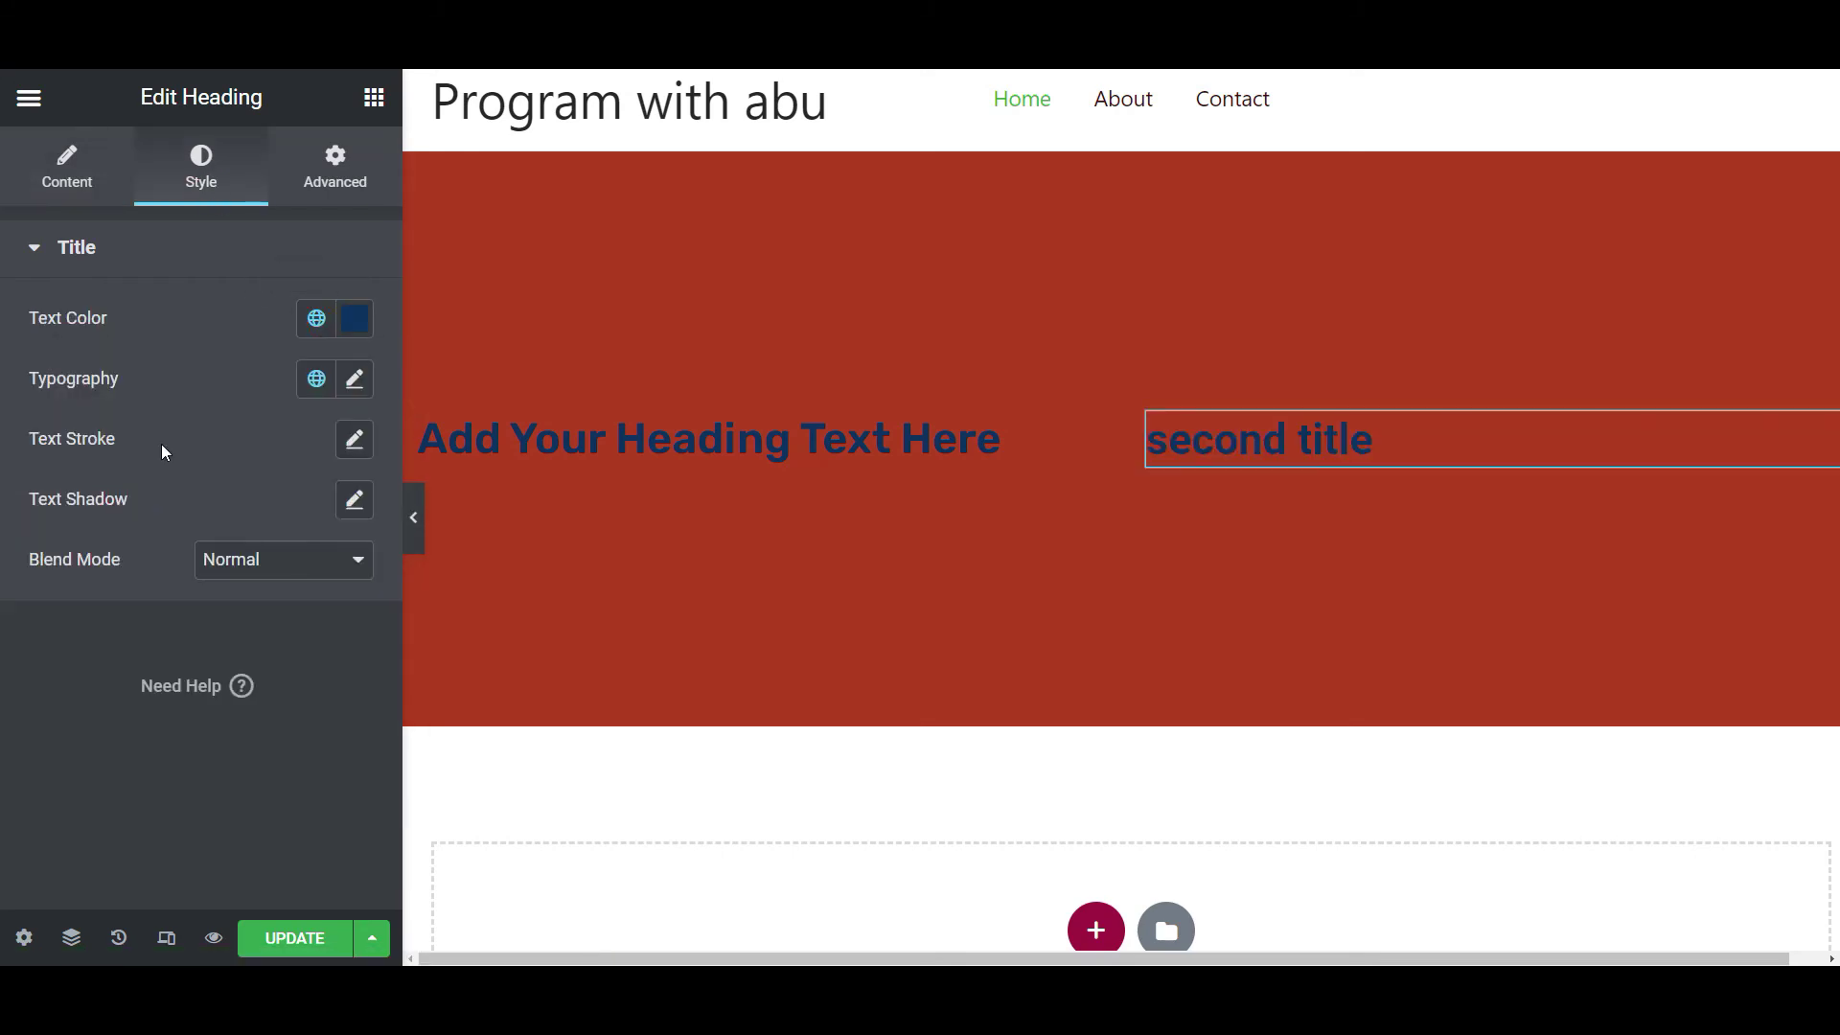
left_click(316, 318)
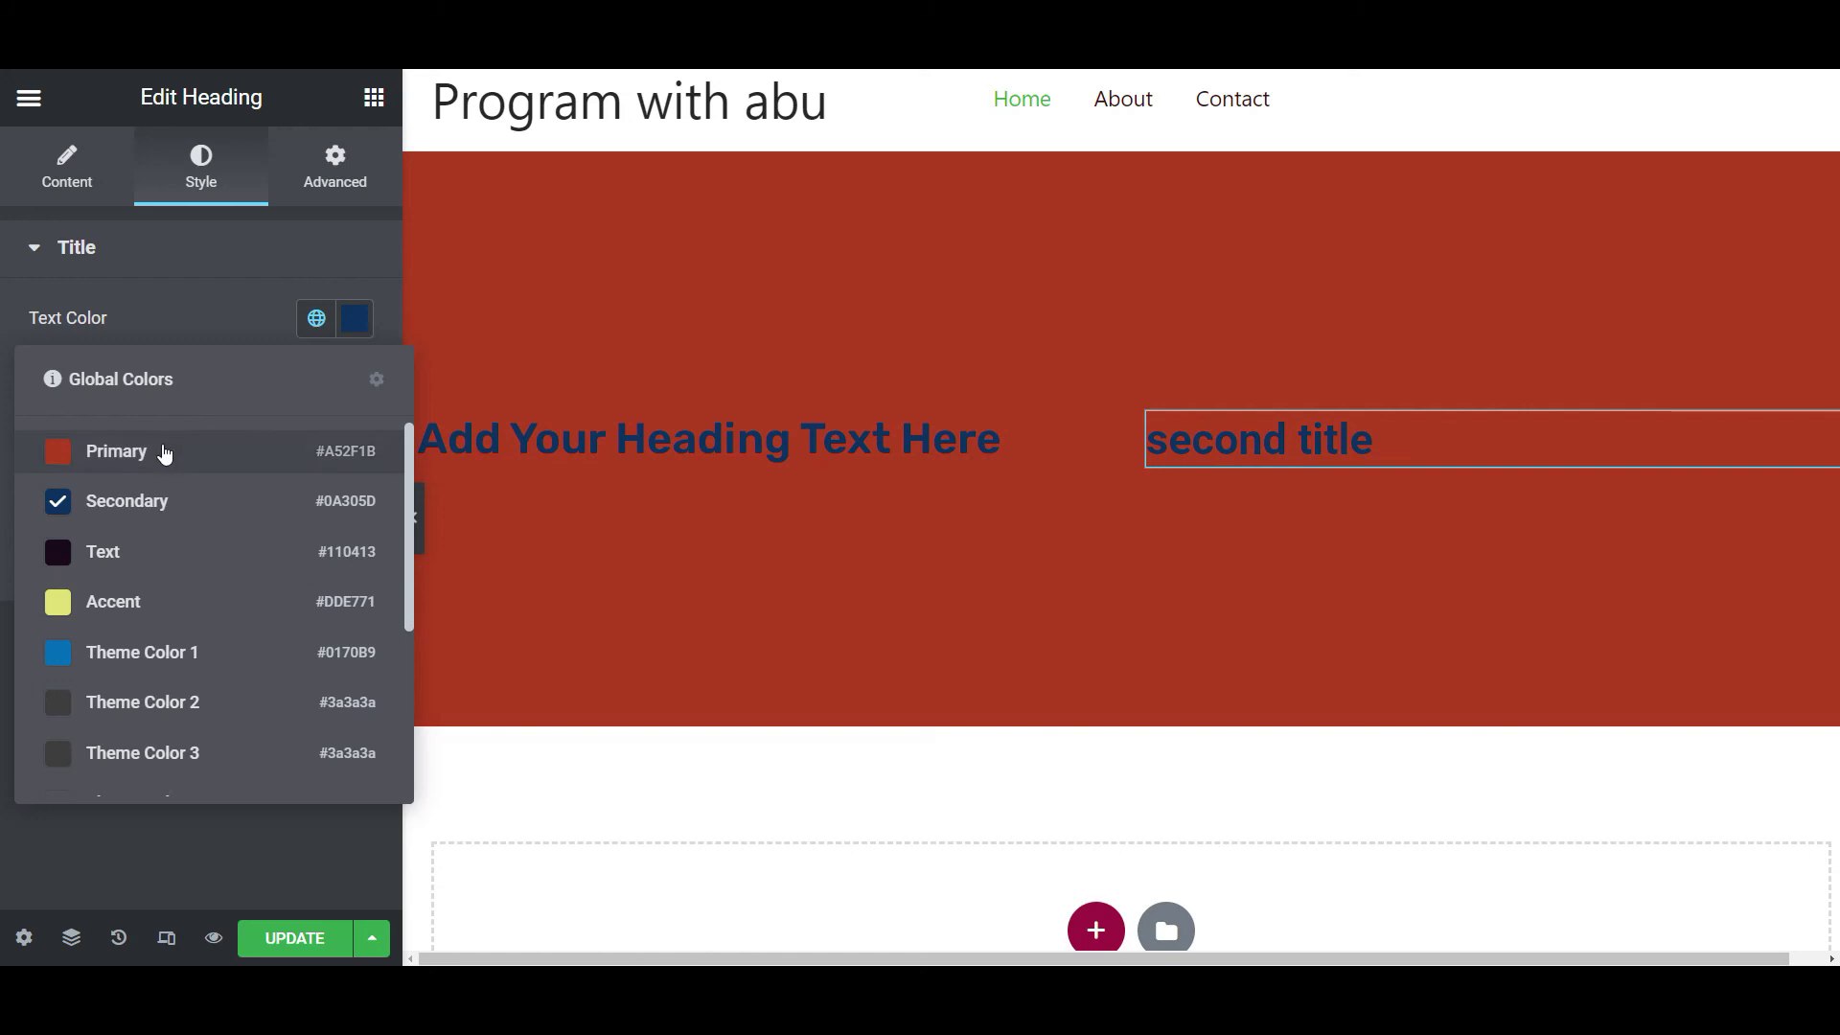
left_click(124, 546)
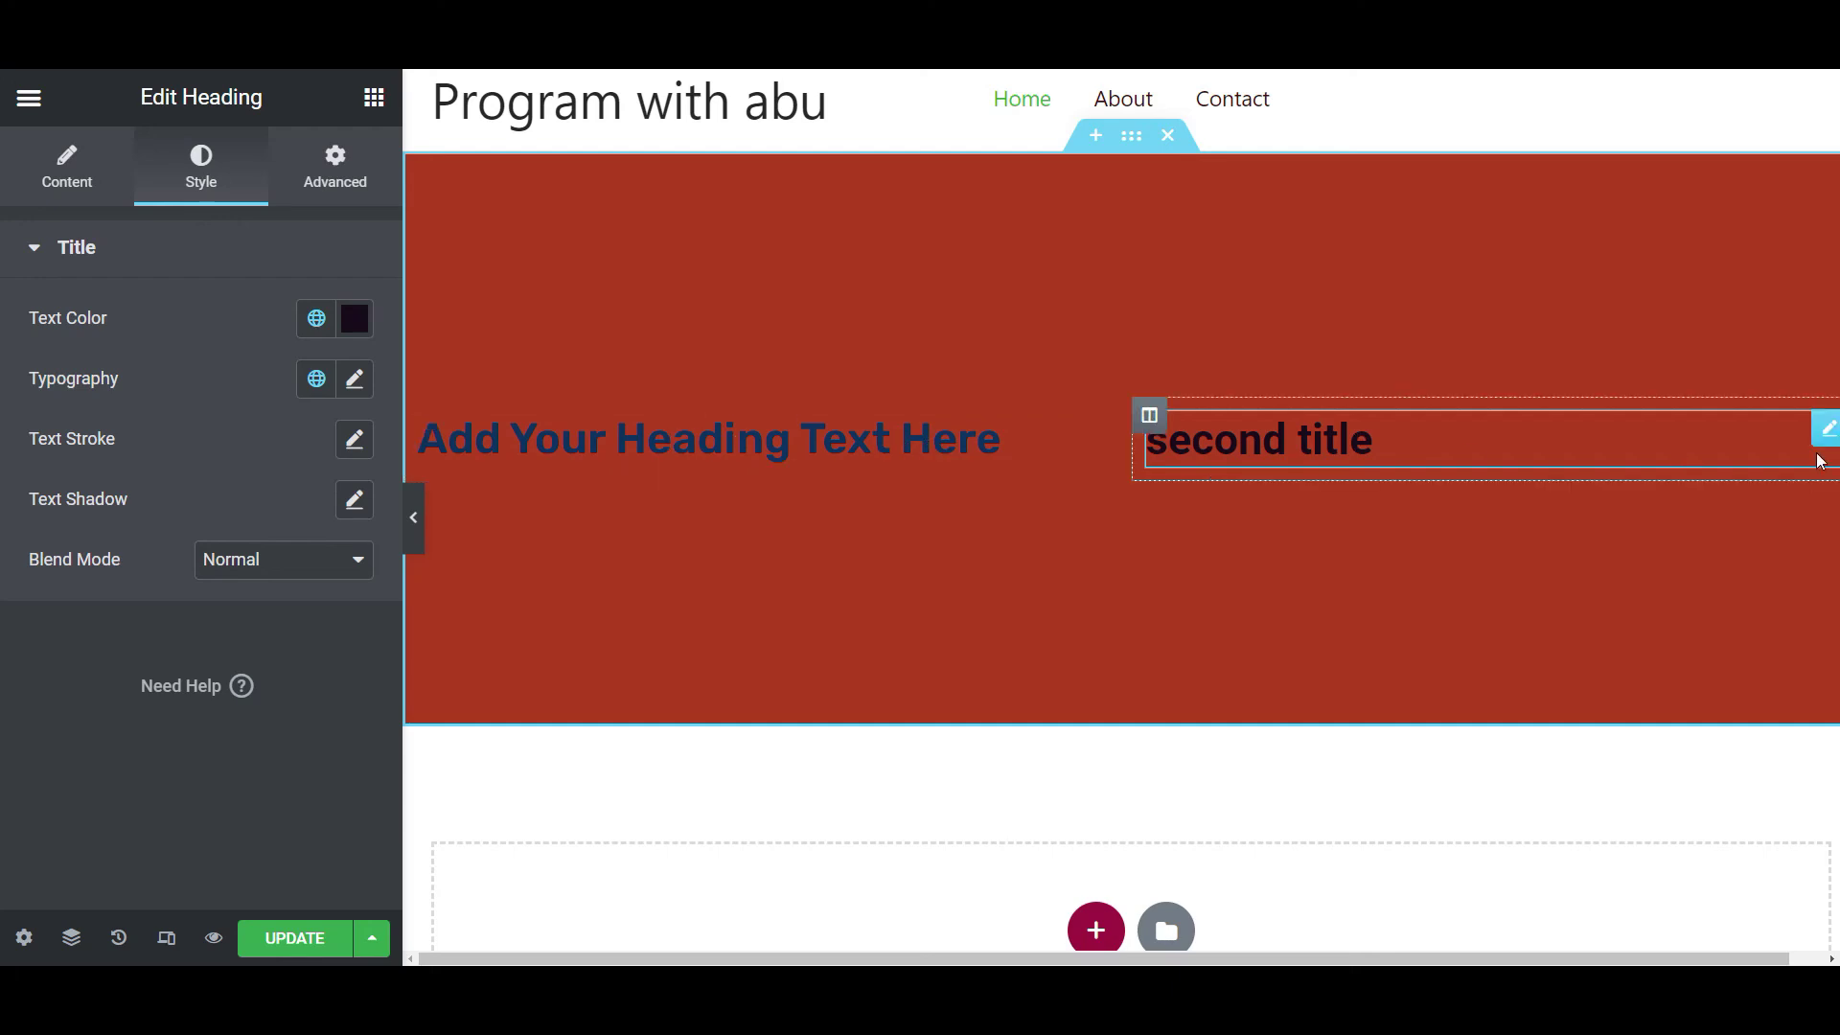
left_click(316, 381)
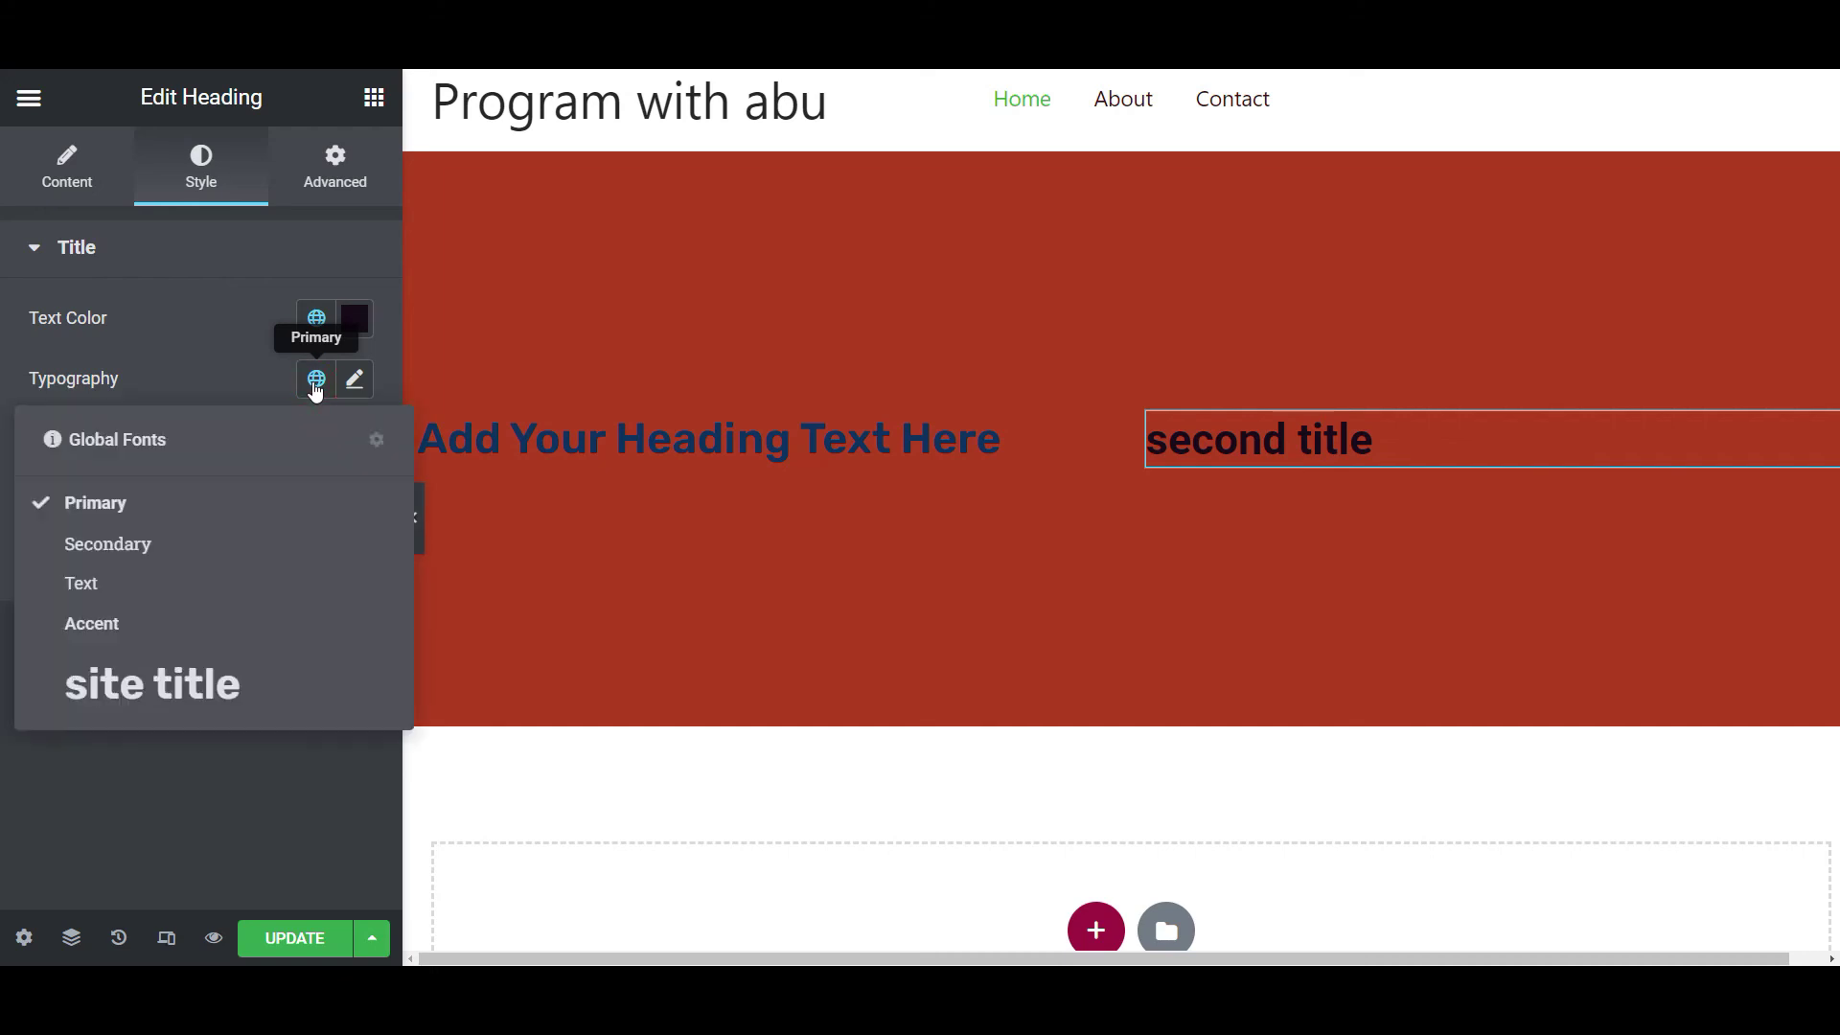
left_click(161, 702)
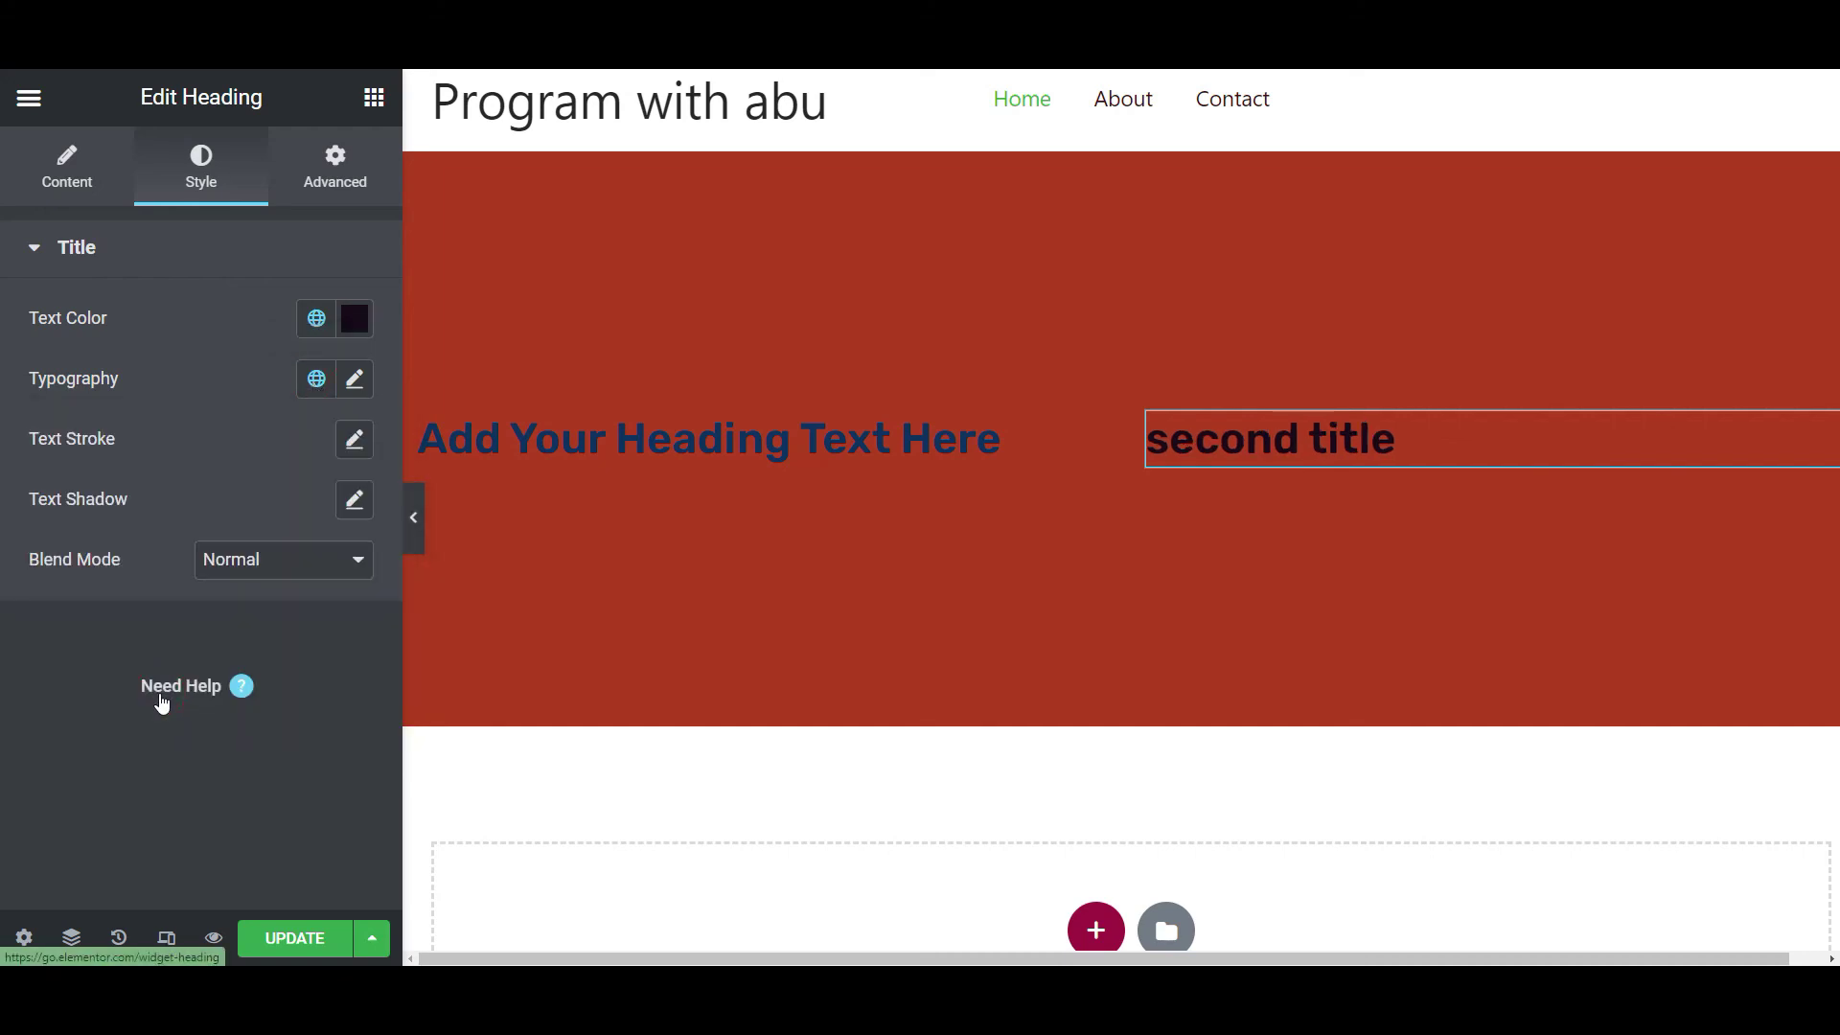
Delete the "second title" heading from the second column.
left_click_drag(530, 442, 916, 442)
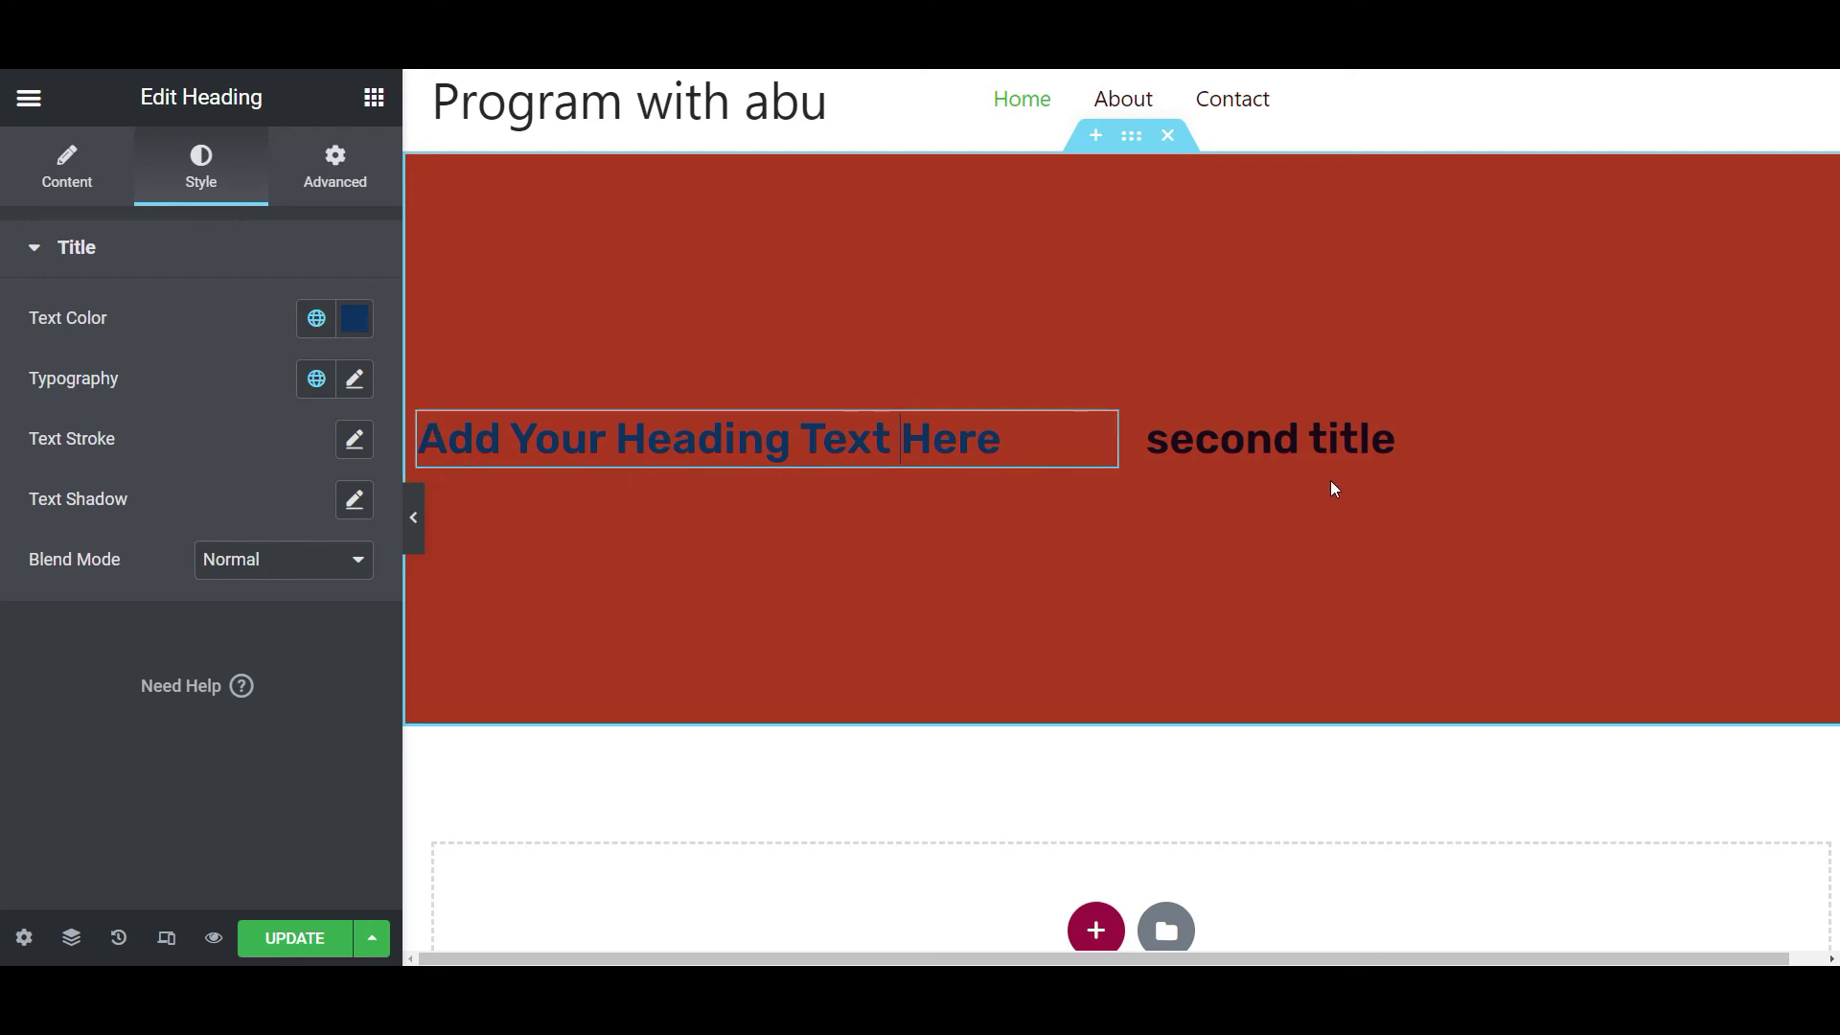
left_click(1405, 448)
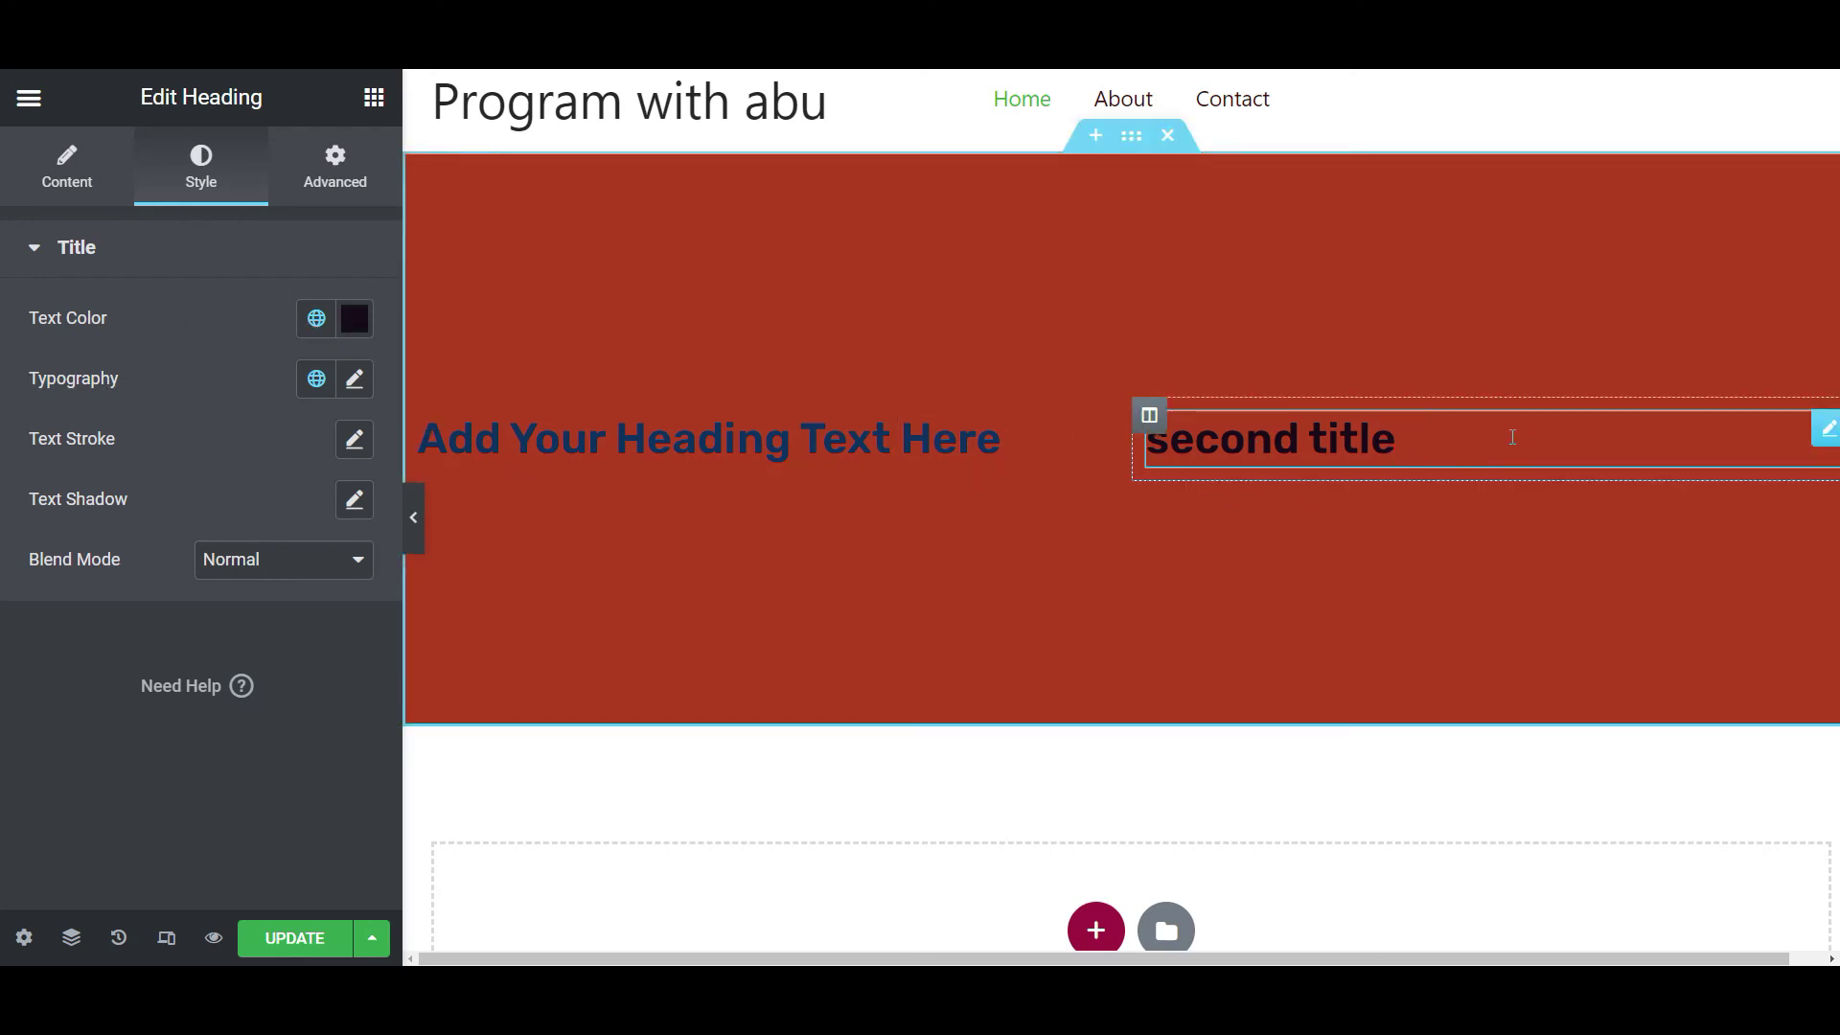
left_click(1001, 448)
left_click(1594, 447)
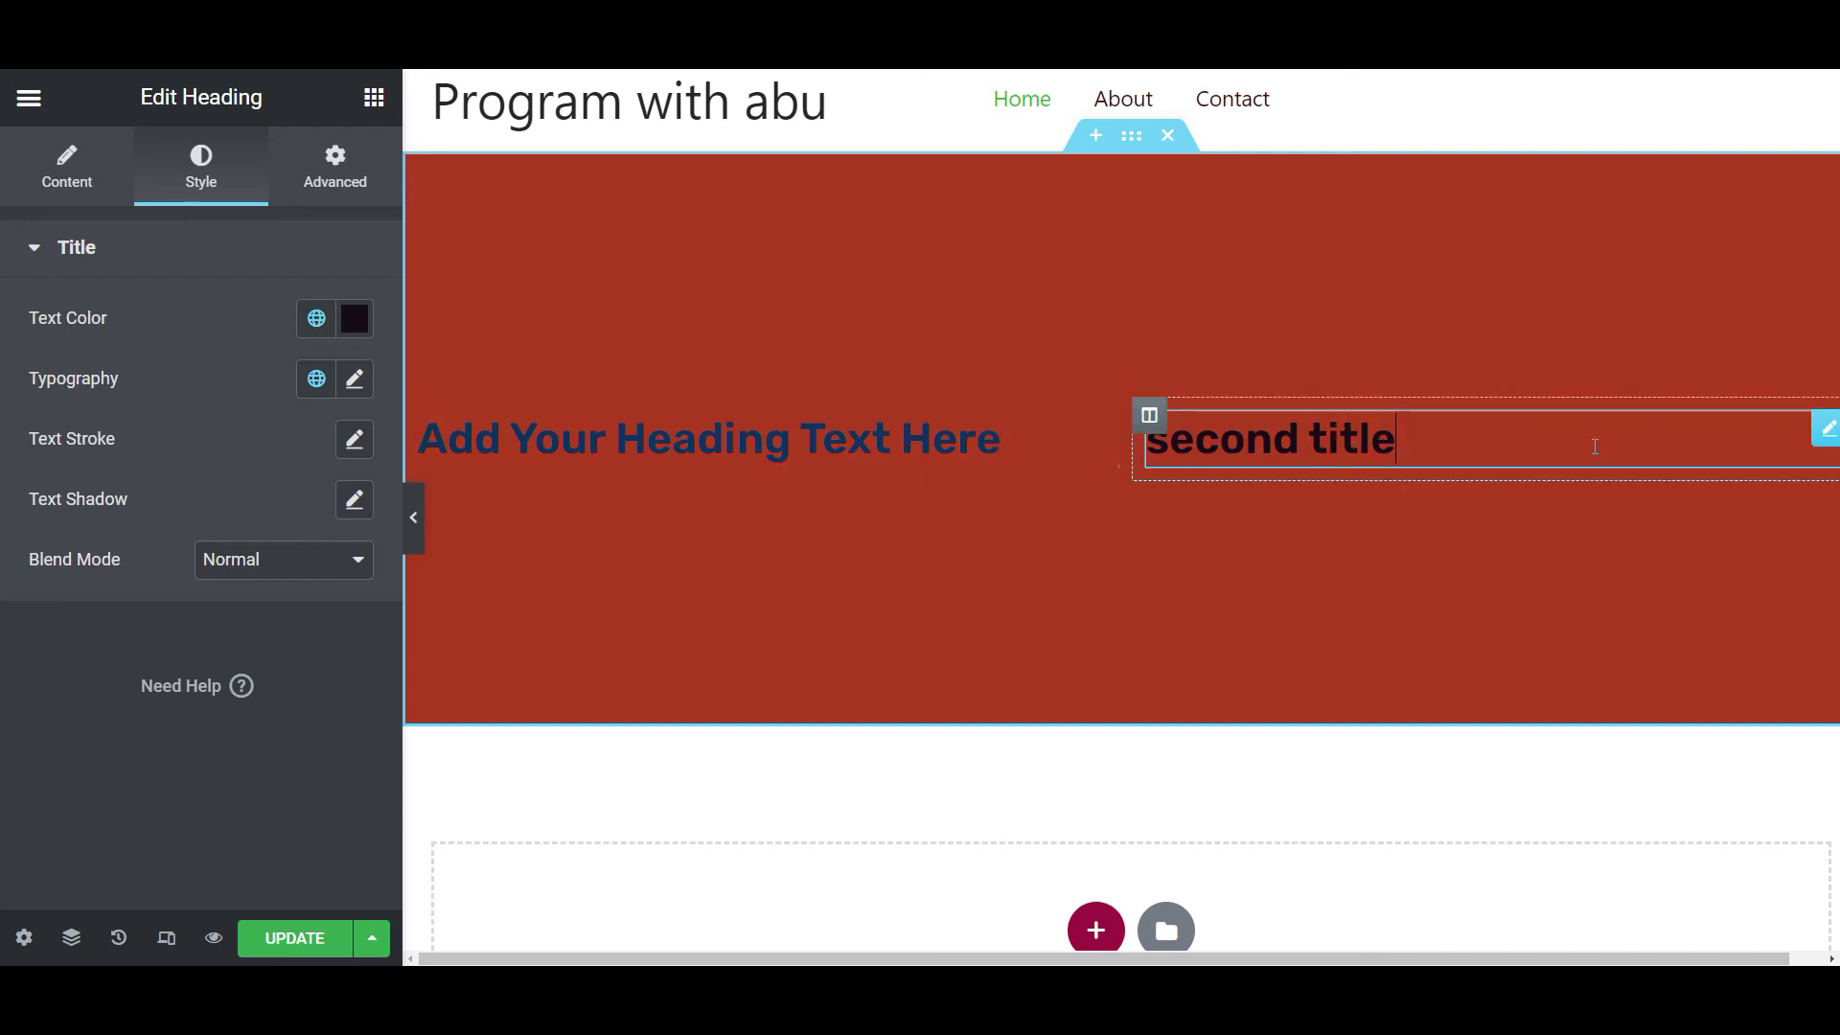
right_click(1825, 428)
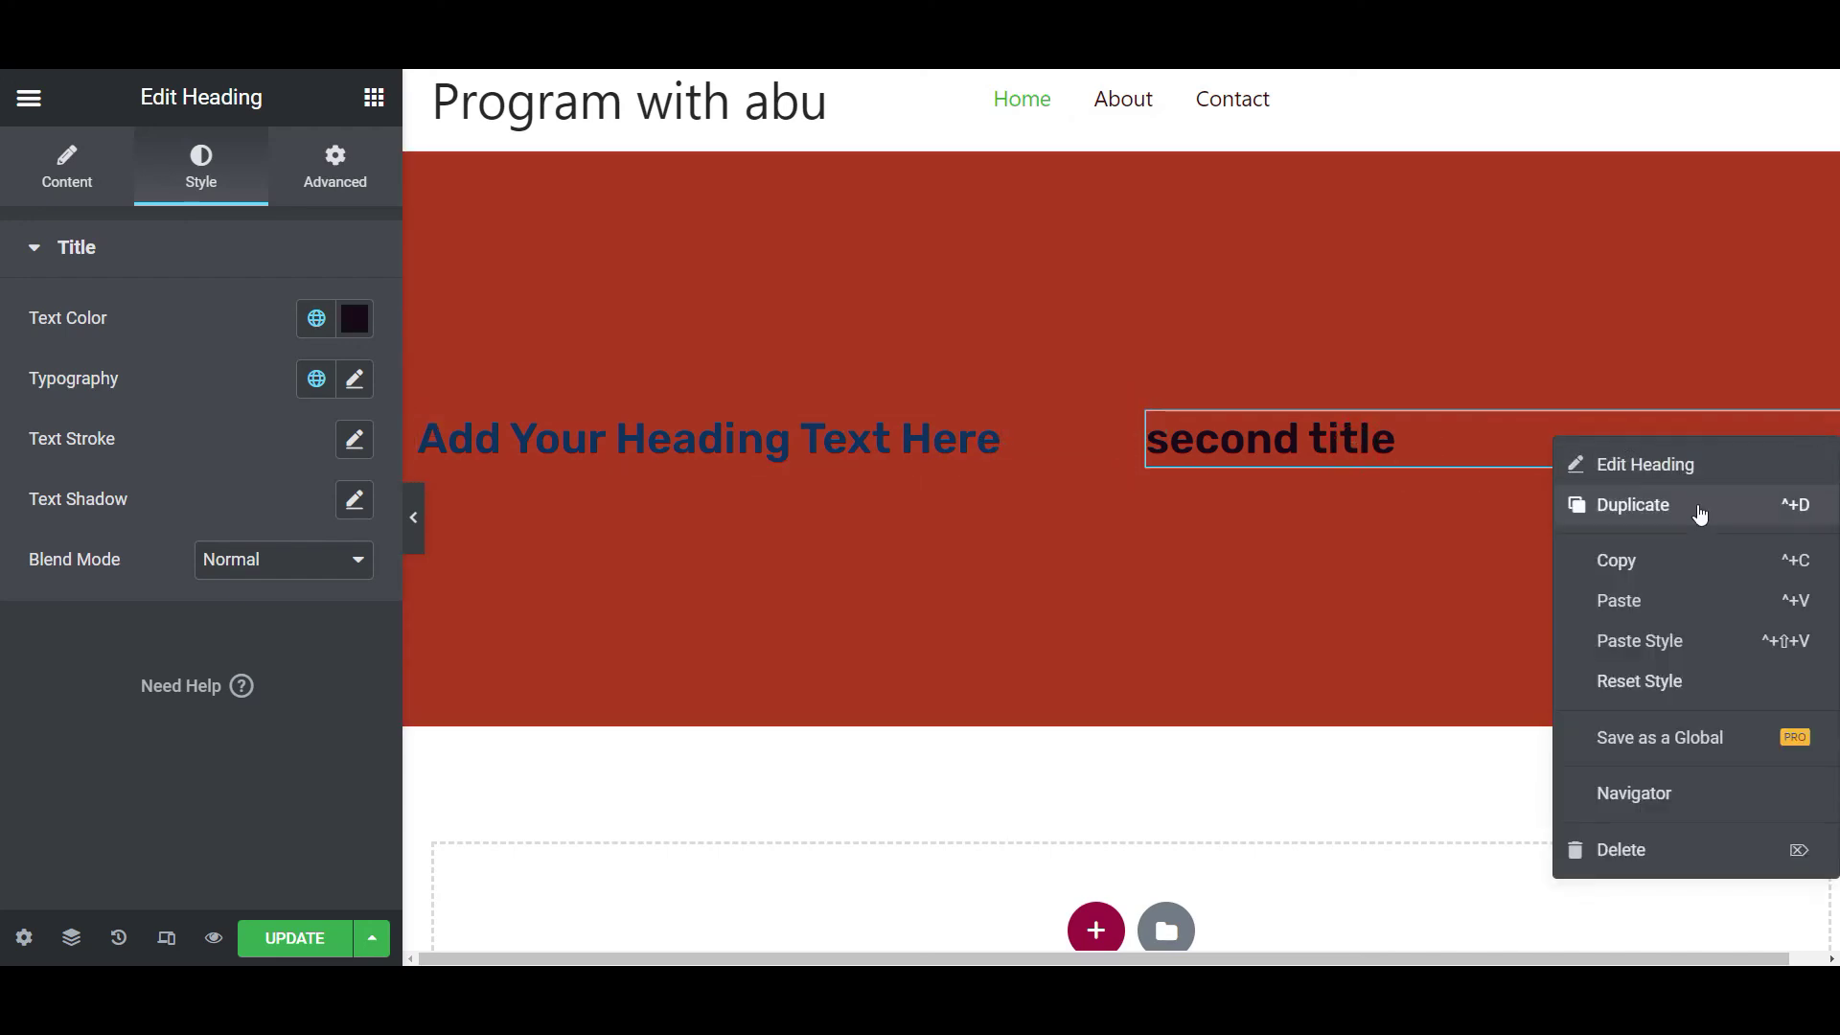
left_click(1662, 847)
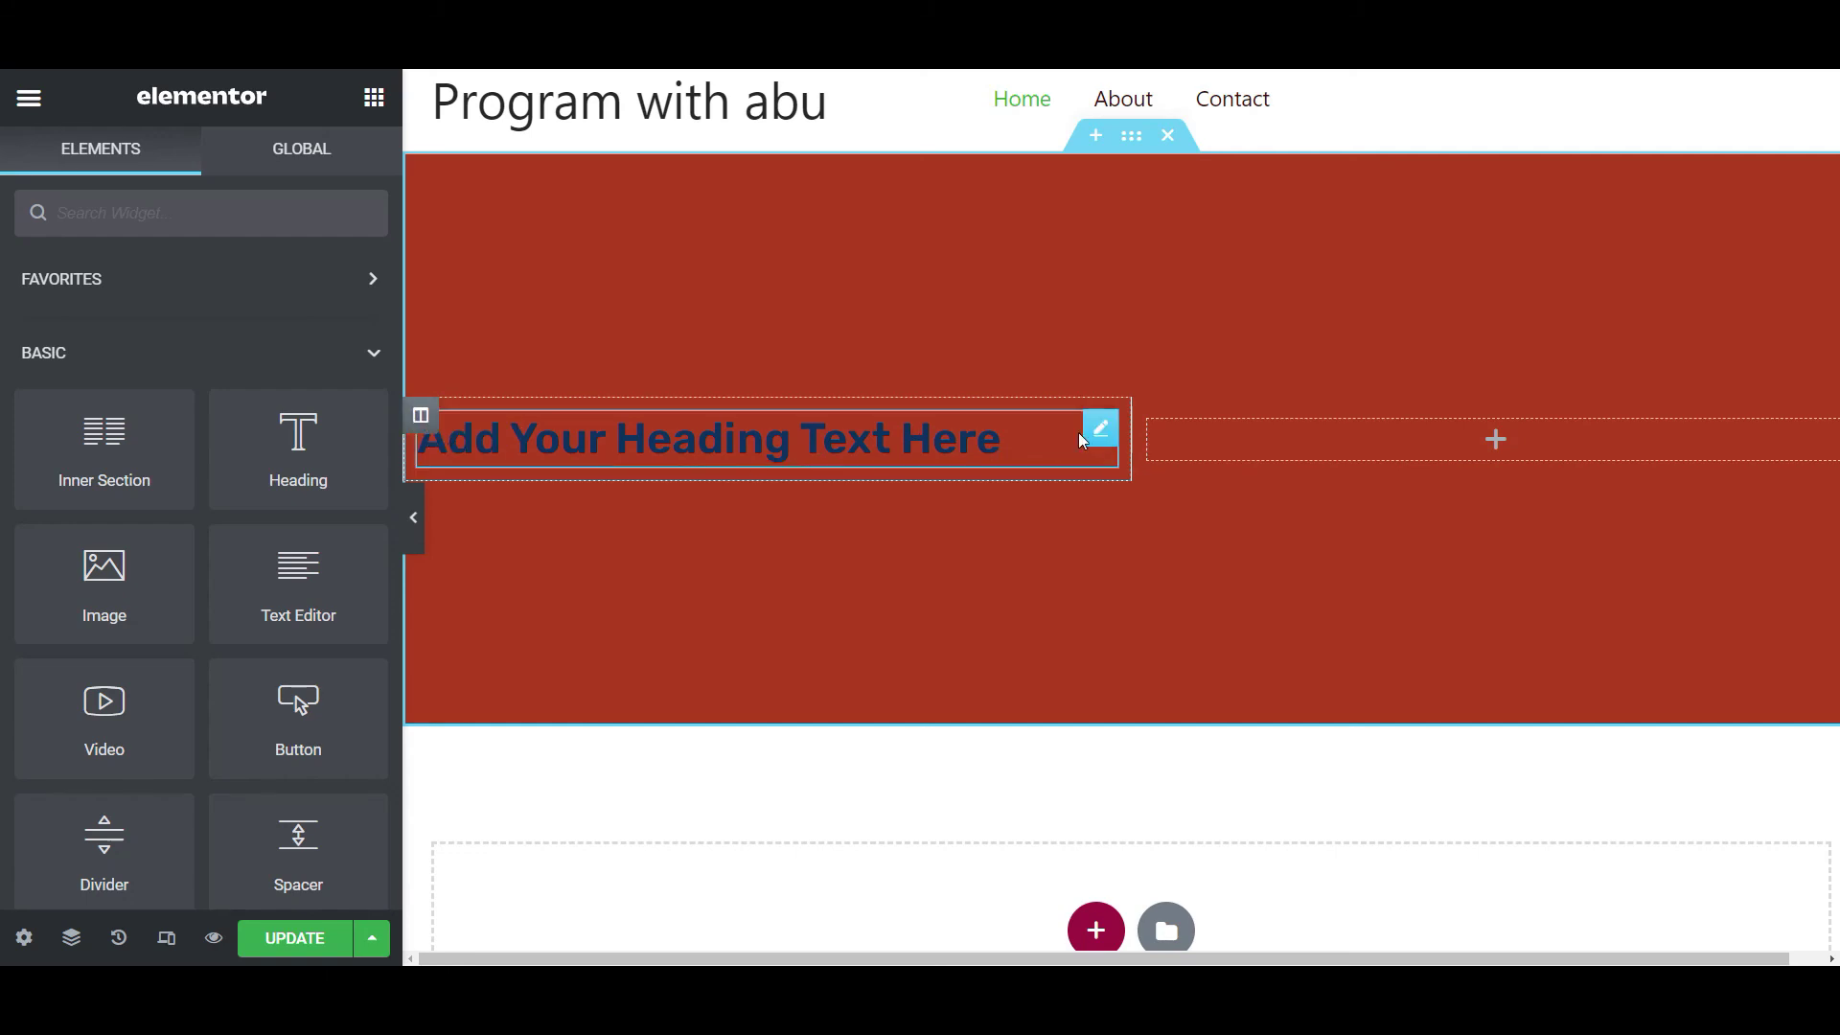
Give the first column a Classic background in the yellow-green global color.
left_click(1101, 428)
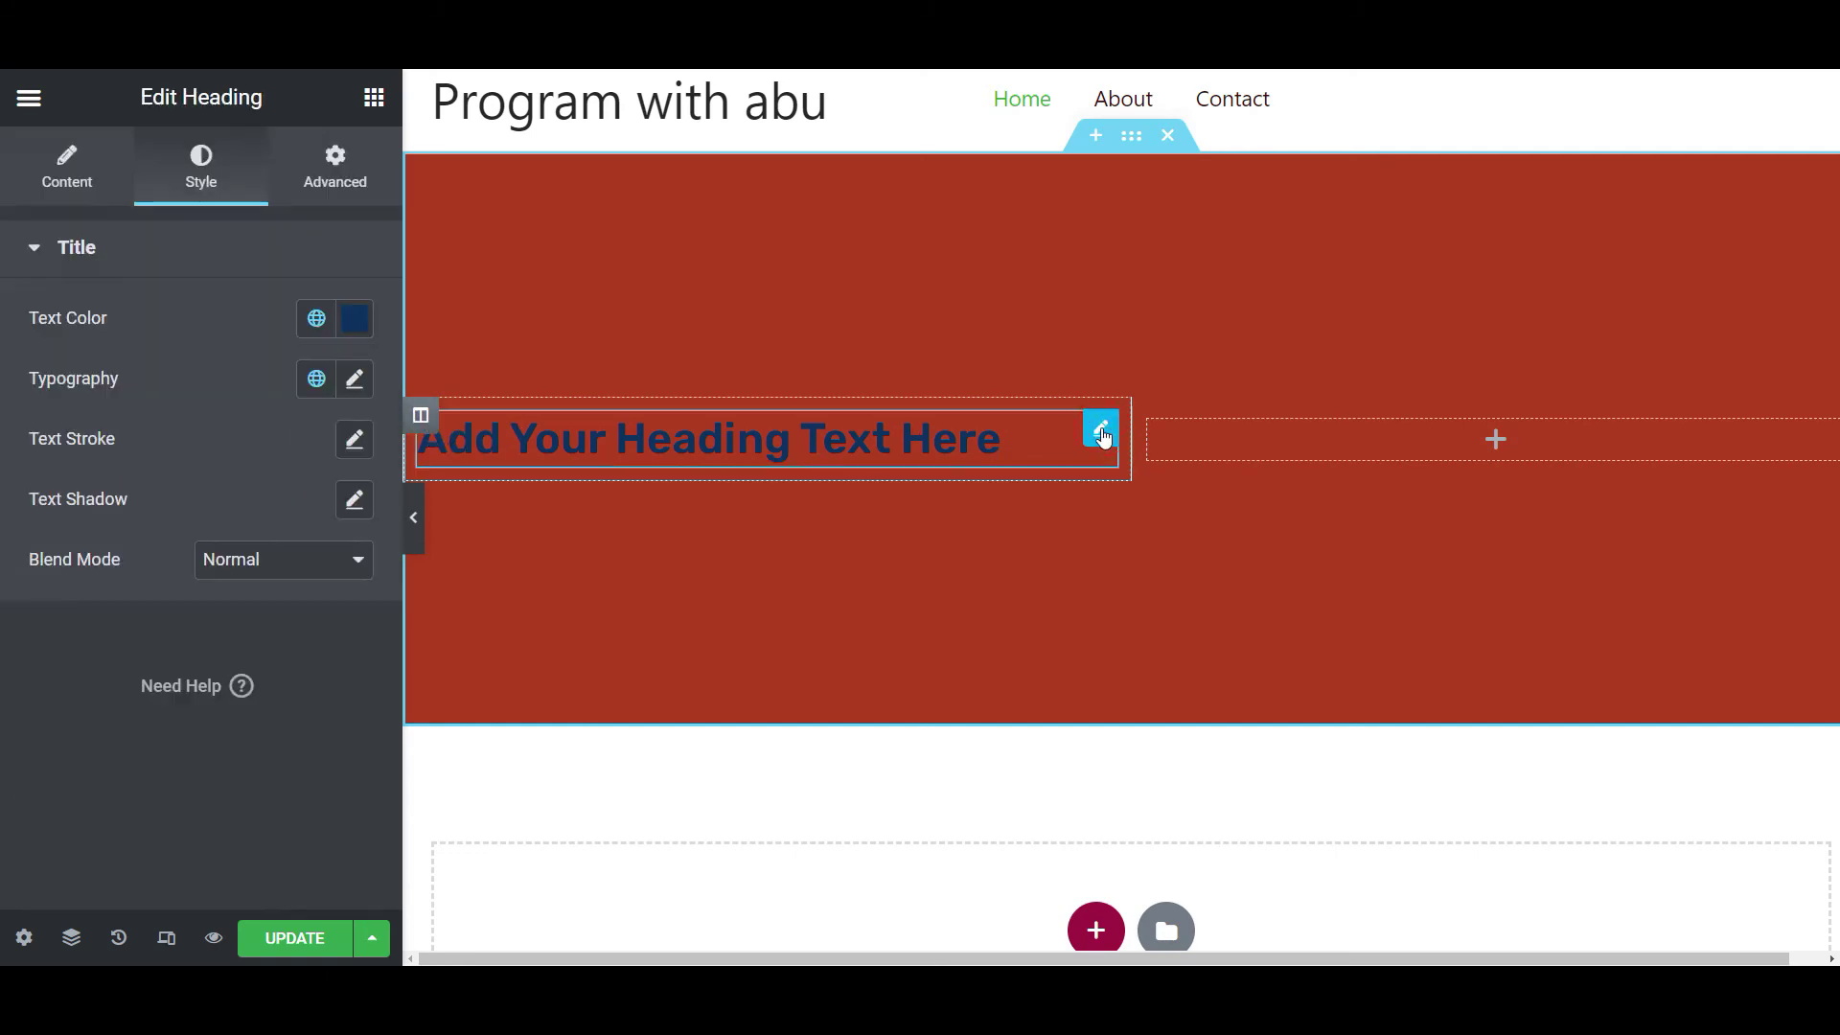
left_click(420, 417)
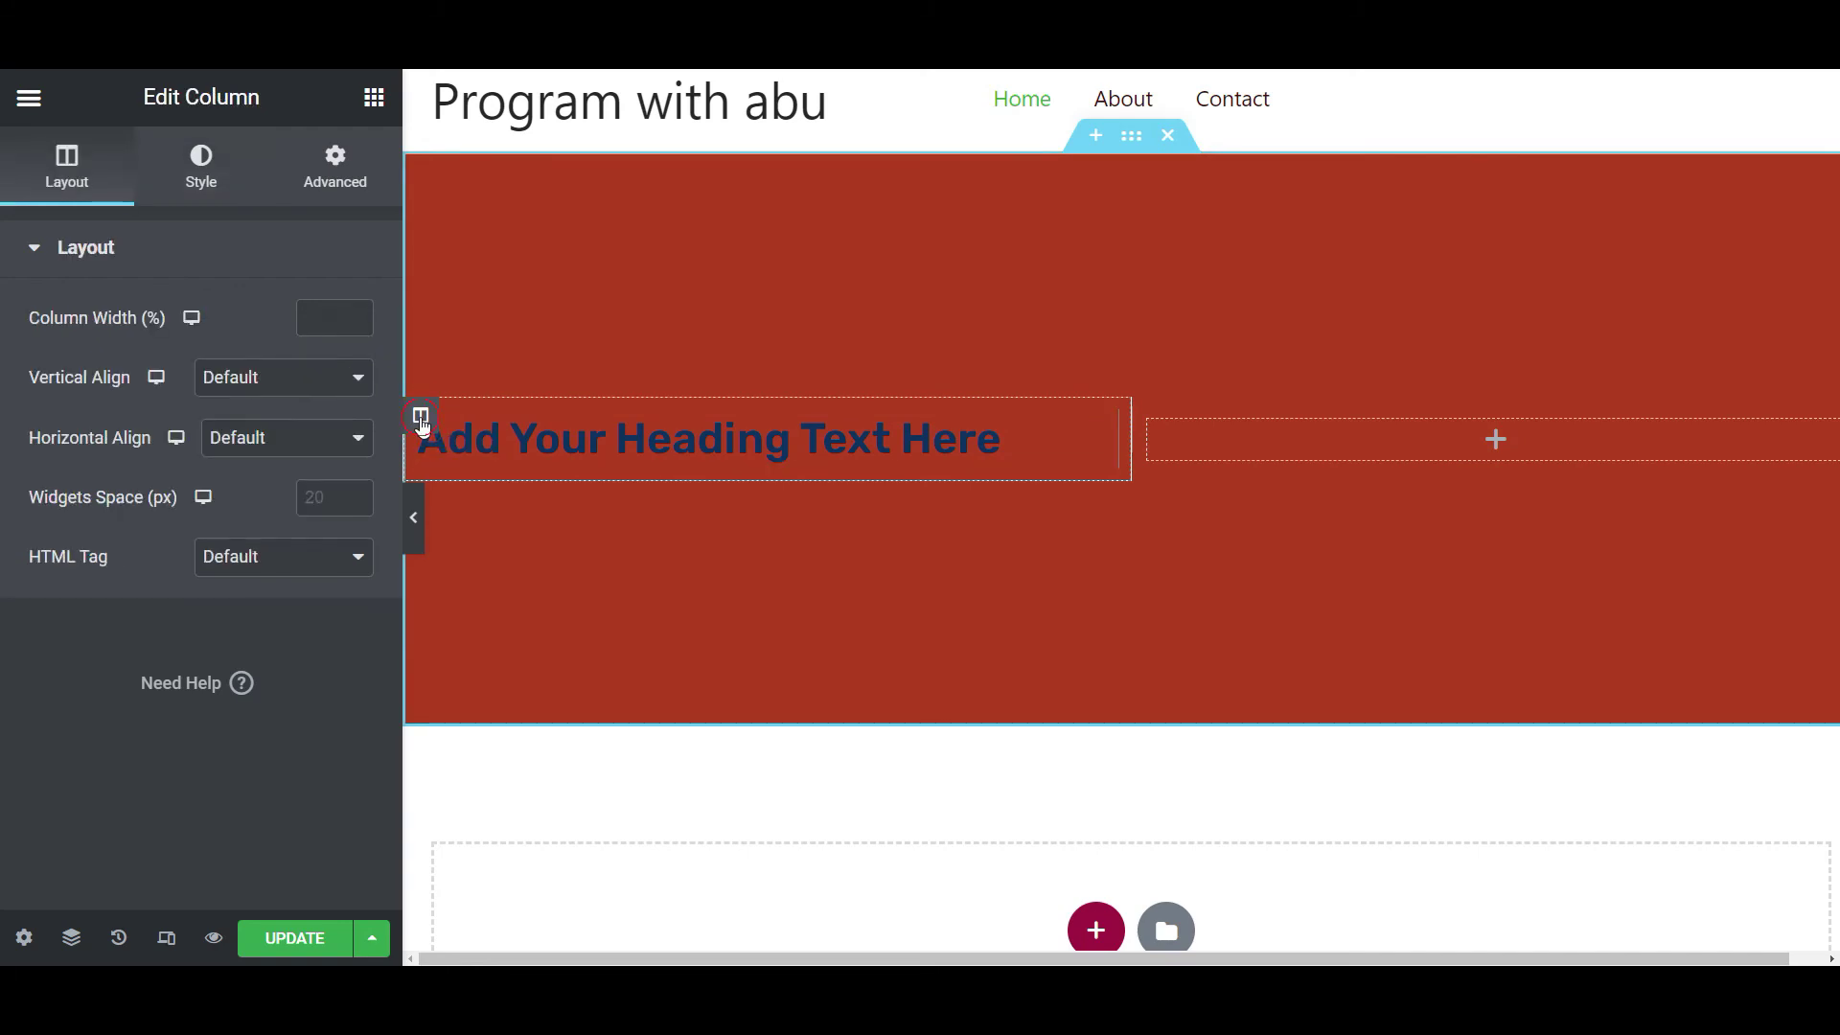
left_click(222, 209)
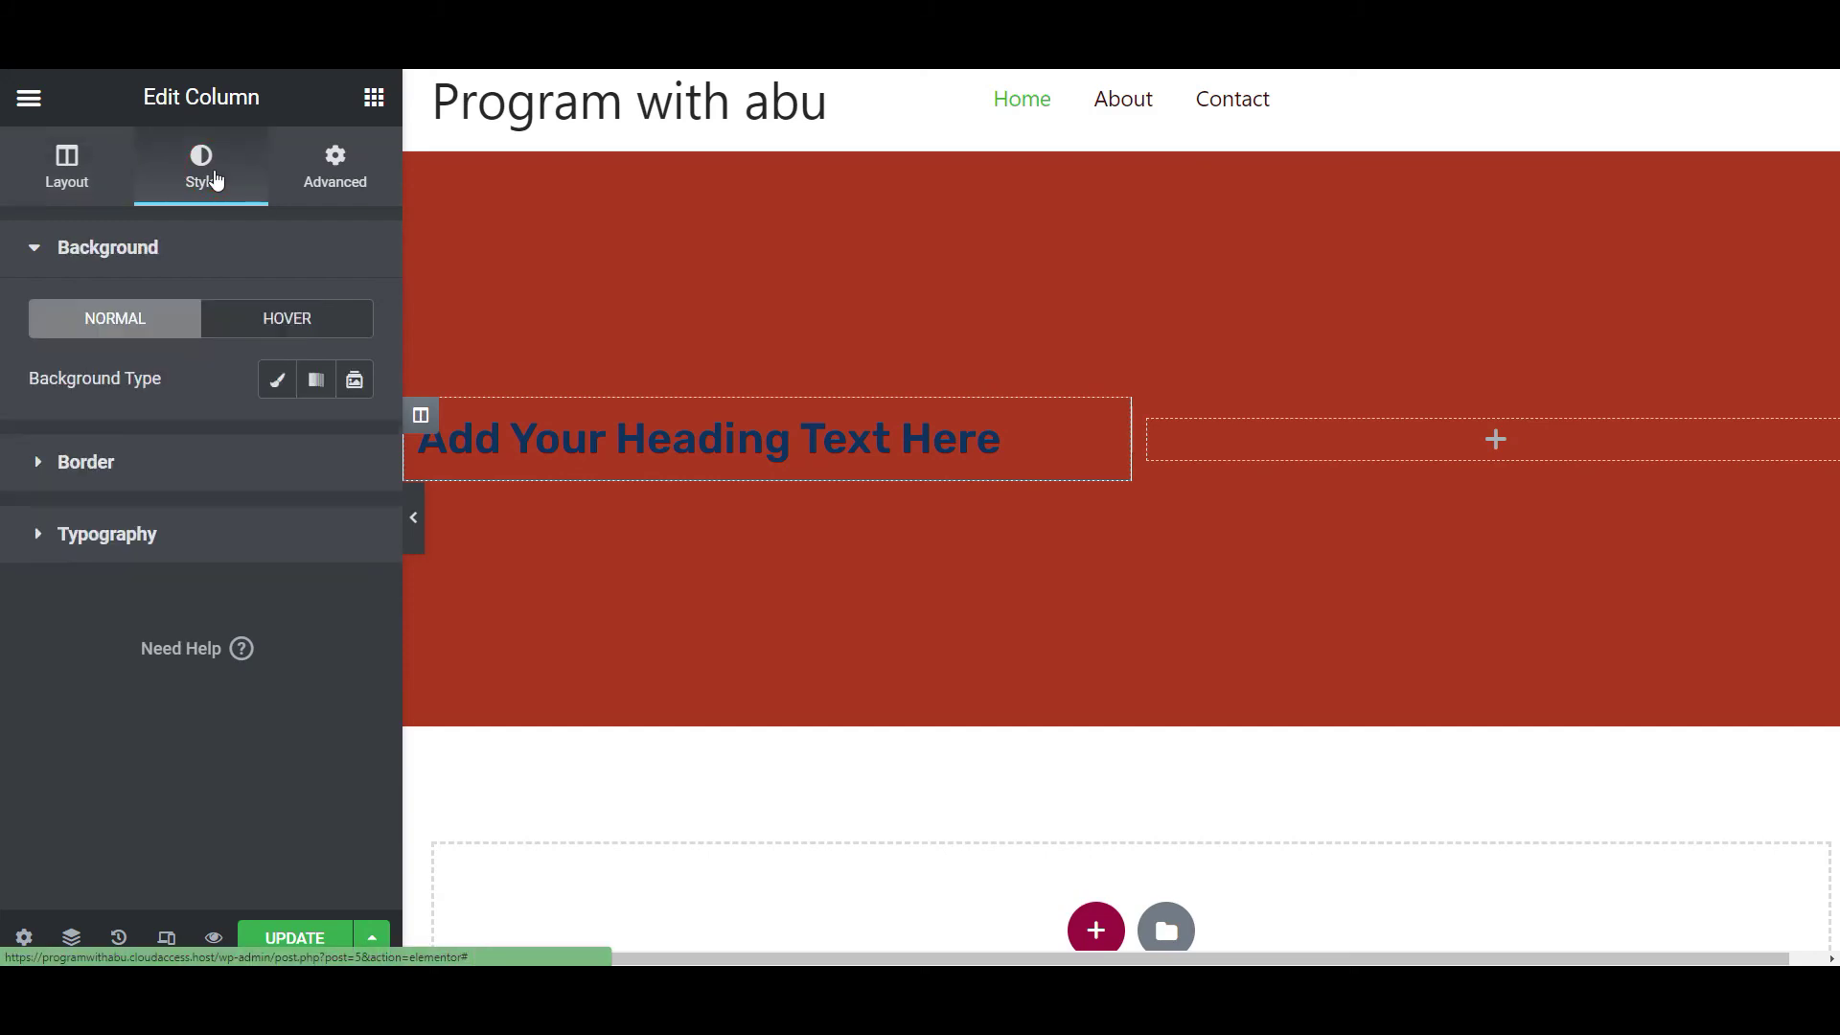
left_click(277, 380)
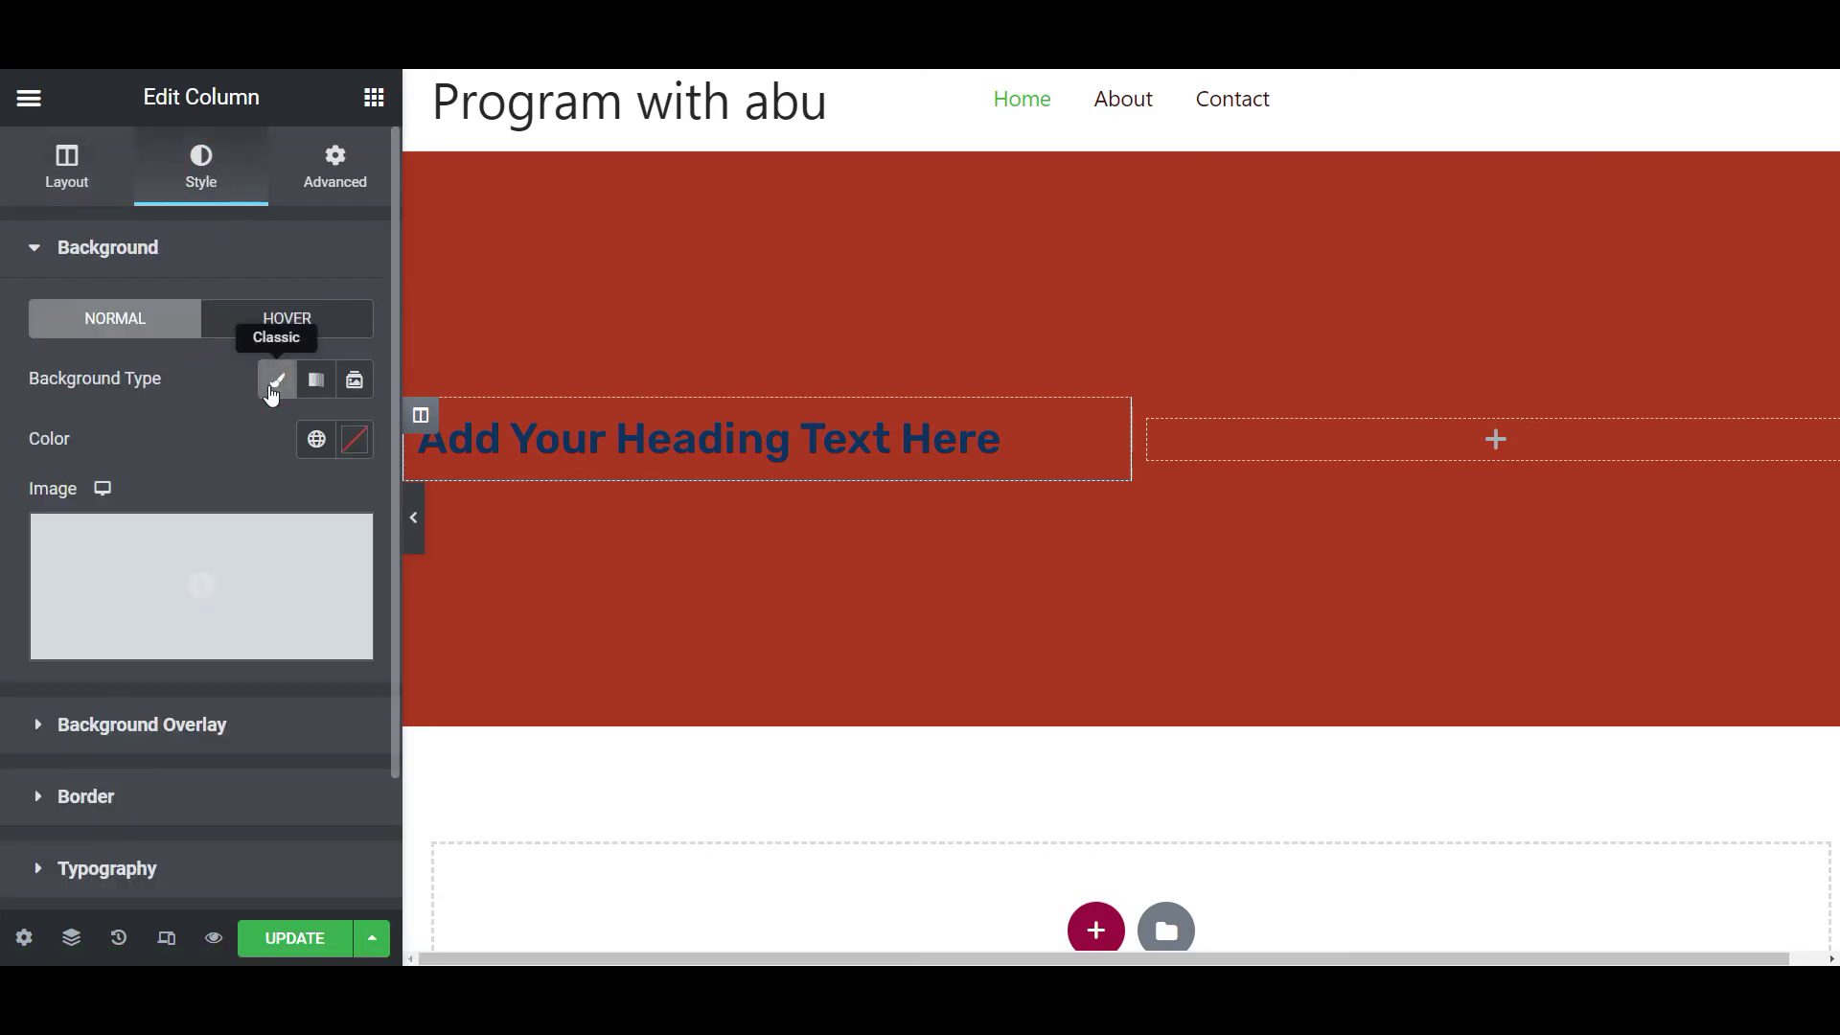
left_click(317, 440)
left_click(142, 725)
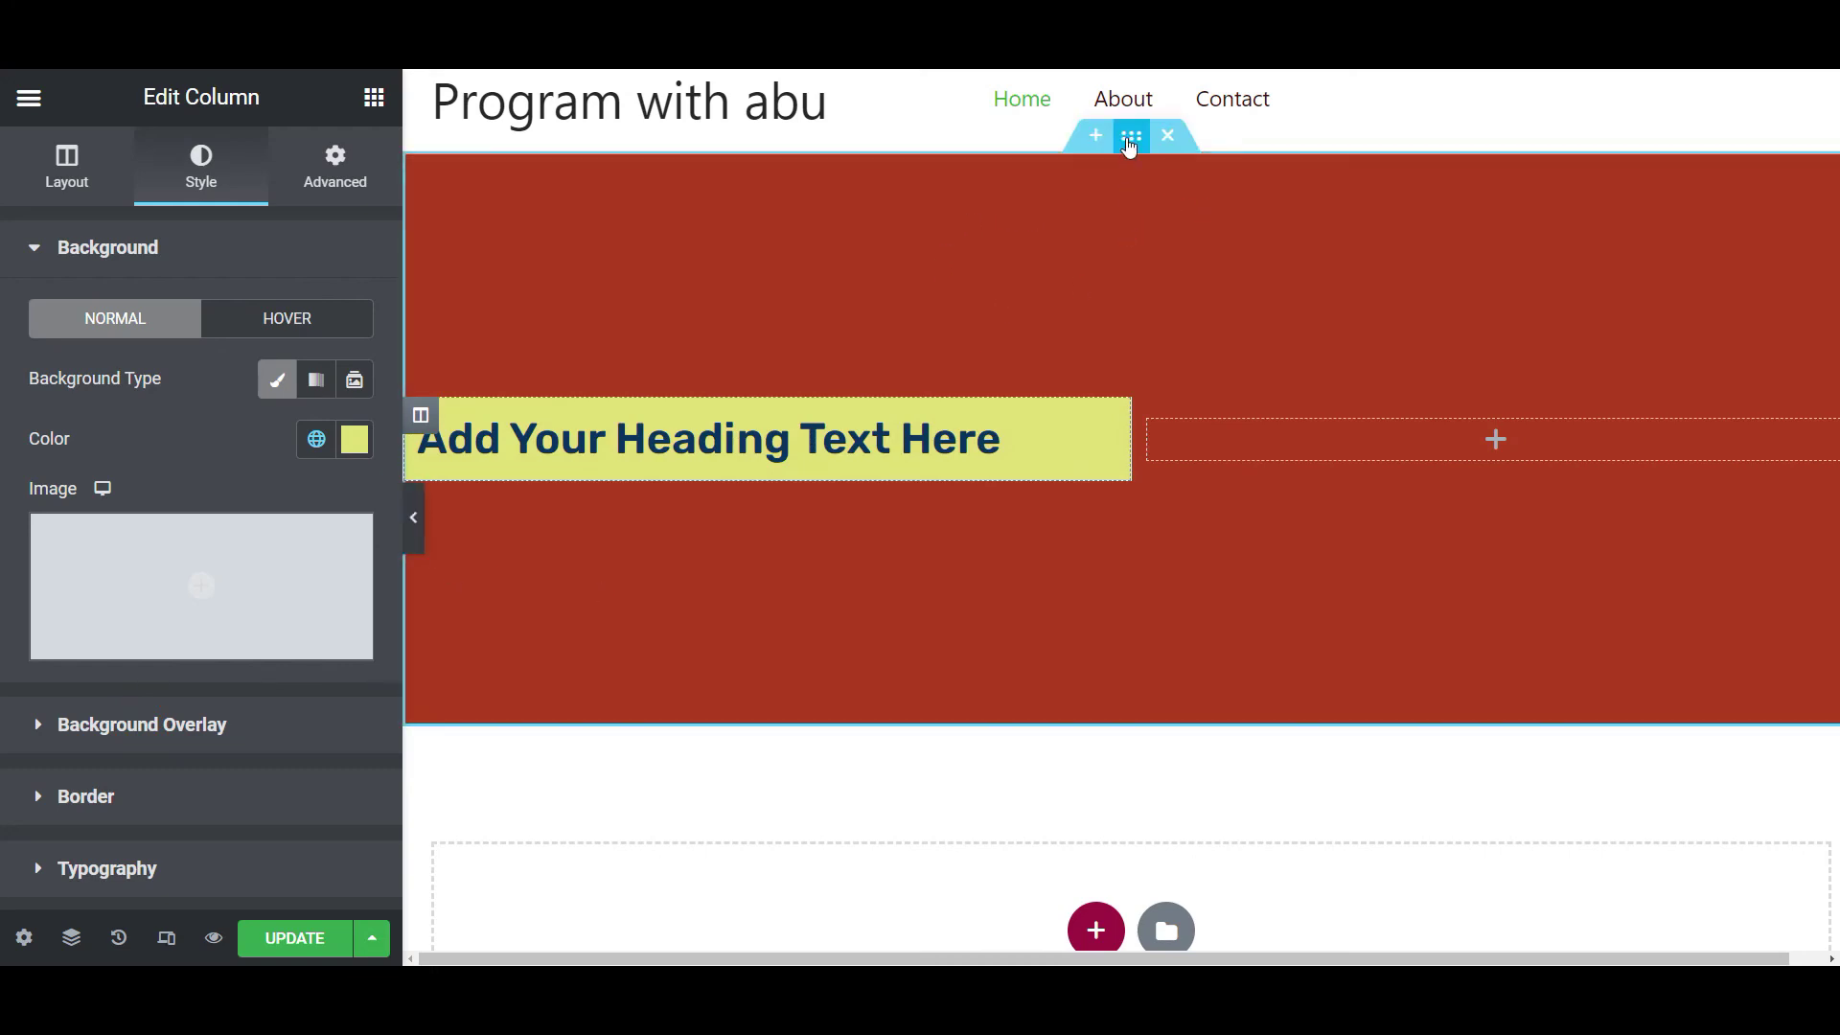
Set the title of the heading in the first column to "Welcome to my website".
left_click(1169, 218)
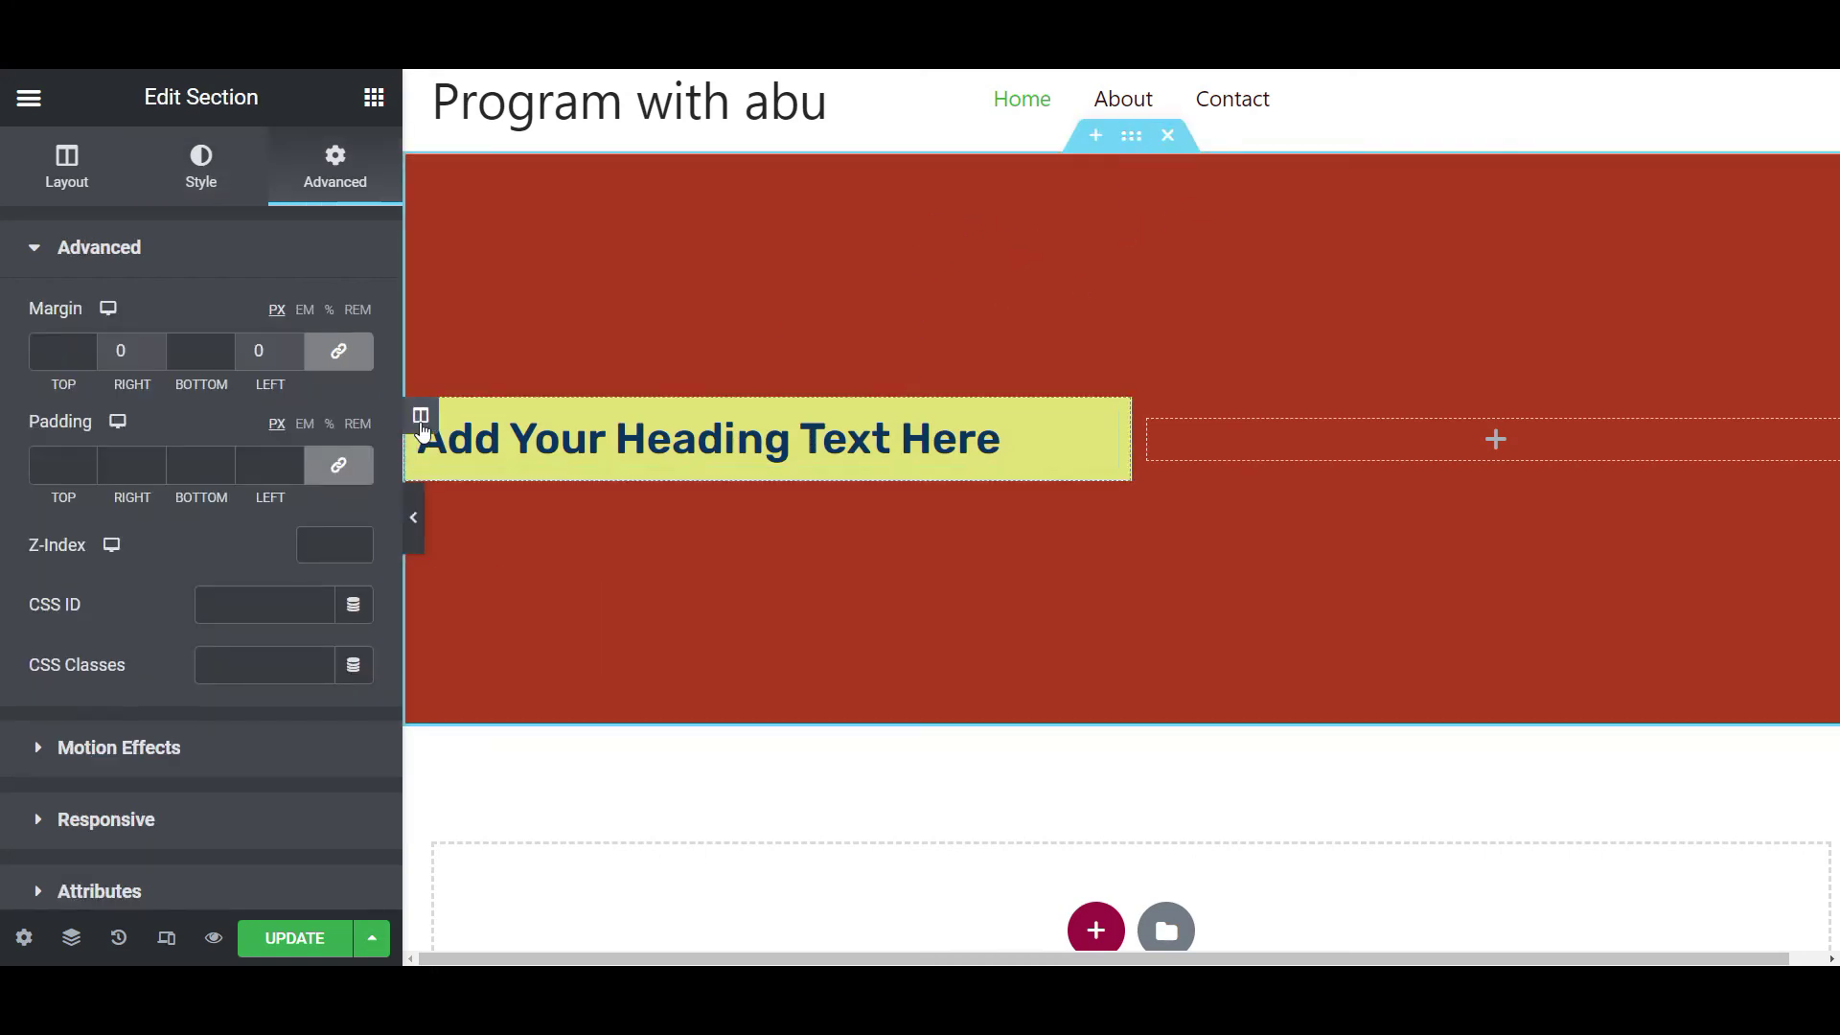
left_click(420, 414)
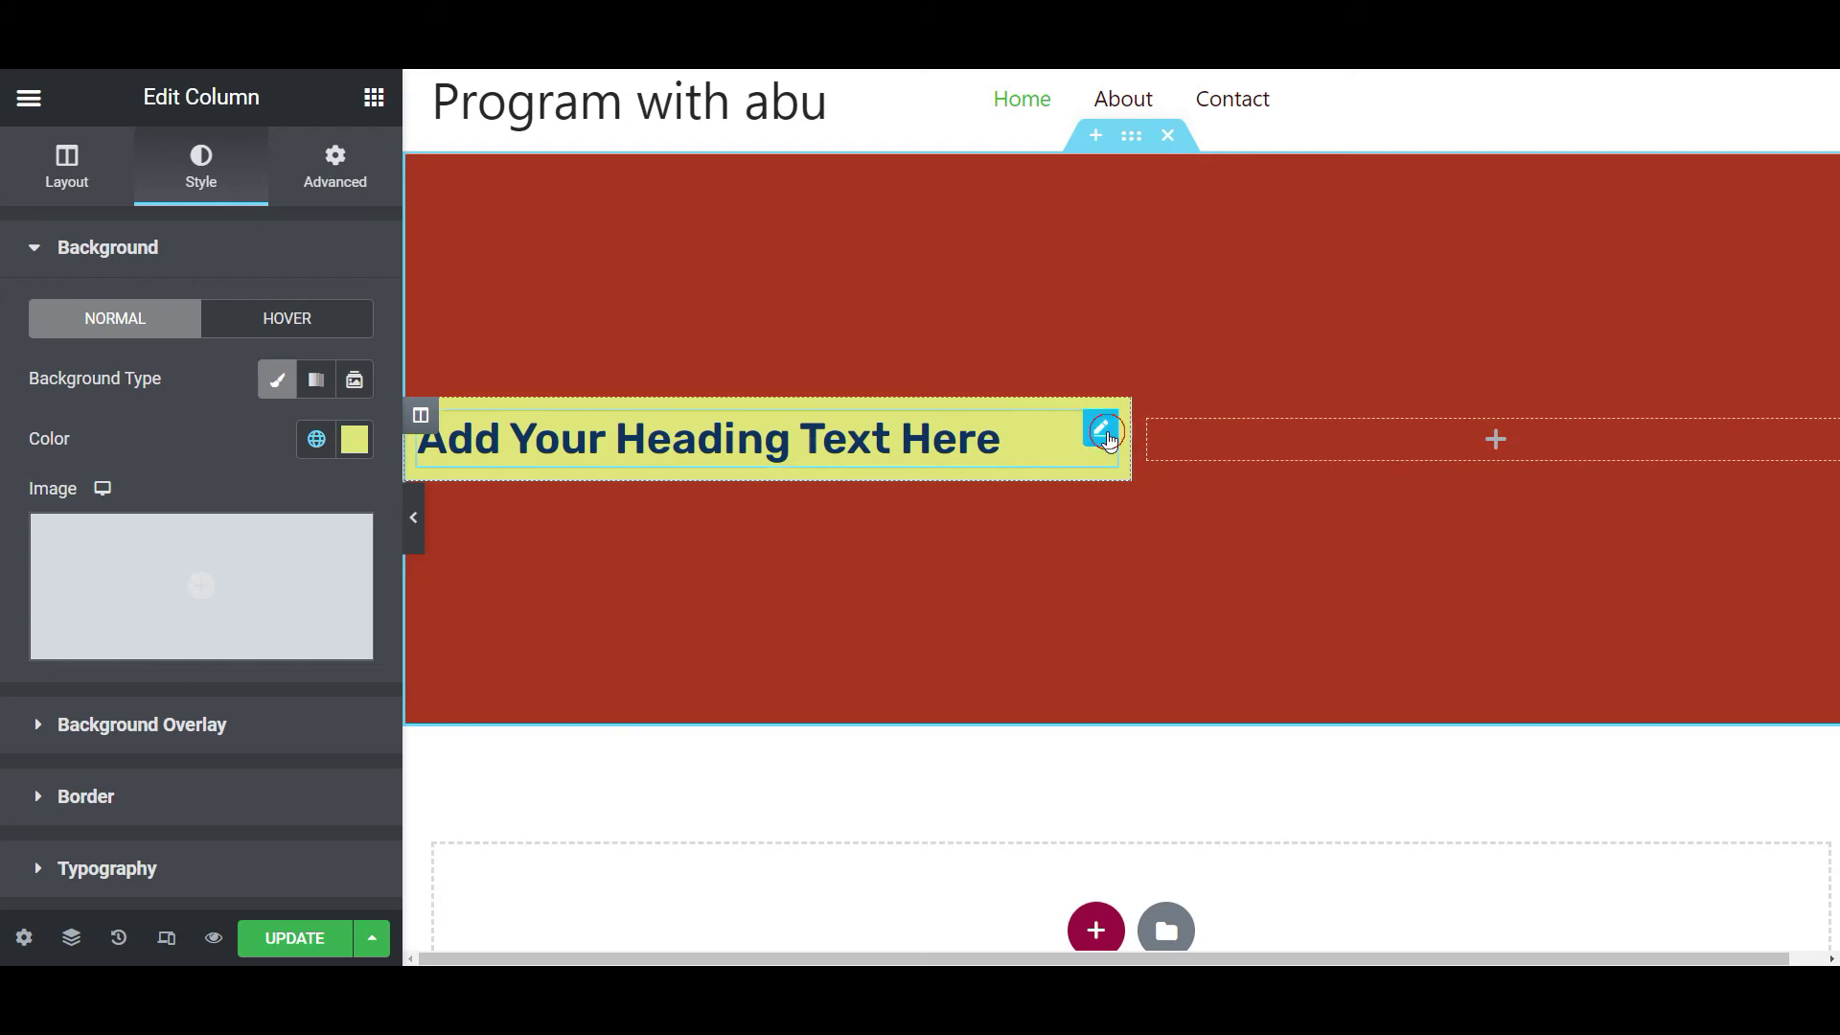
left_click(1104, 436)
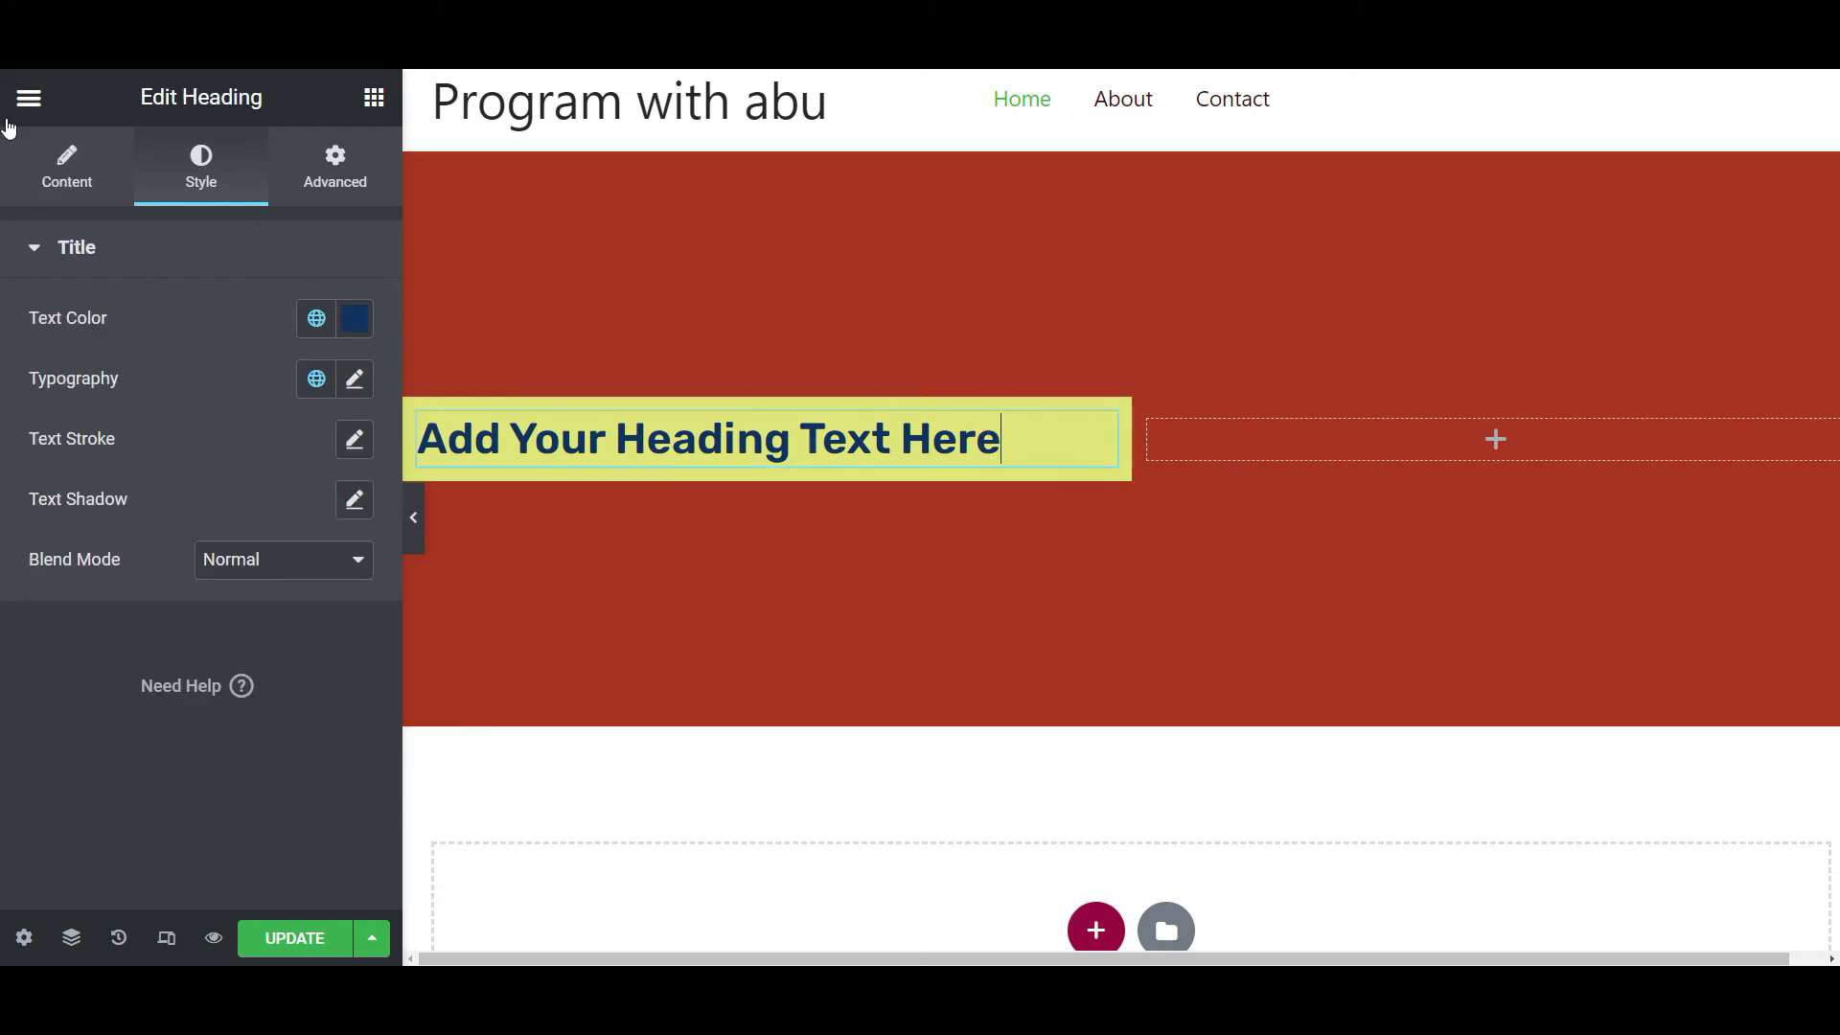
left_click(69, 171)
left_click_drag(261, 348, 5, 380)
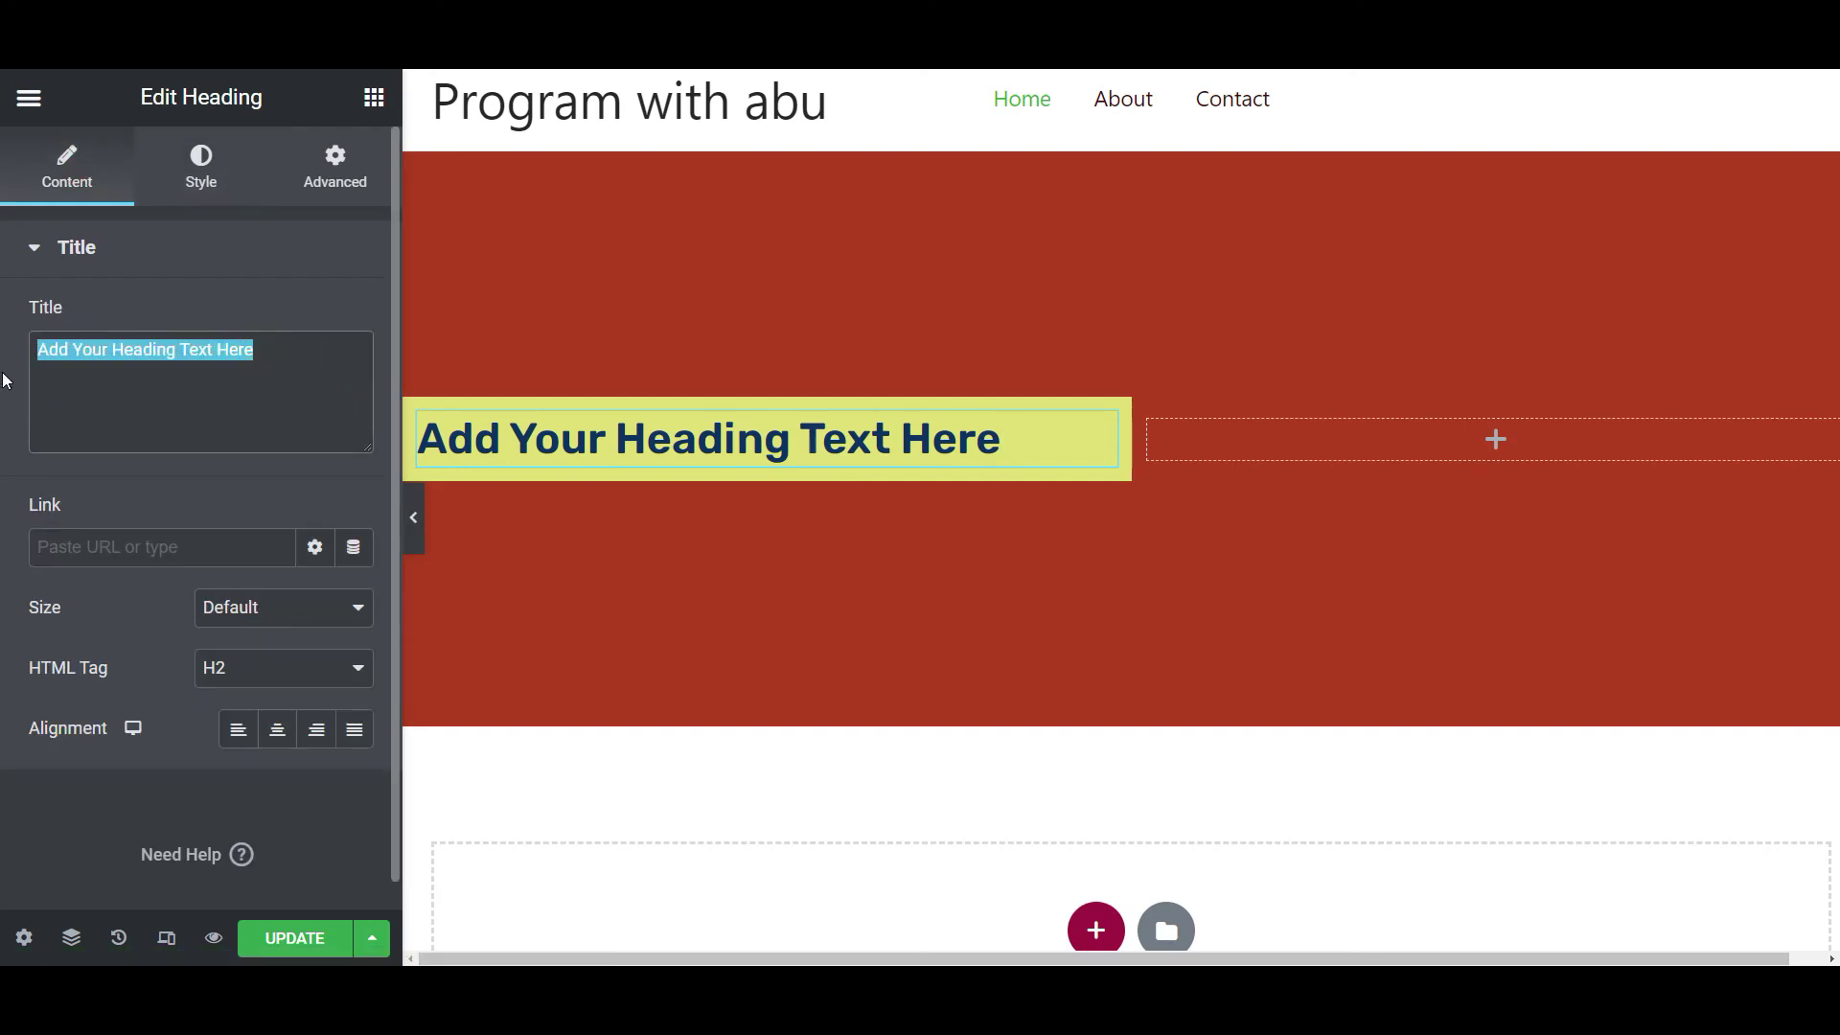
type("Welcome to my website")
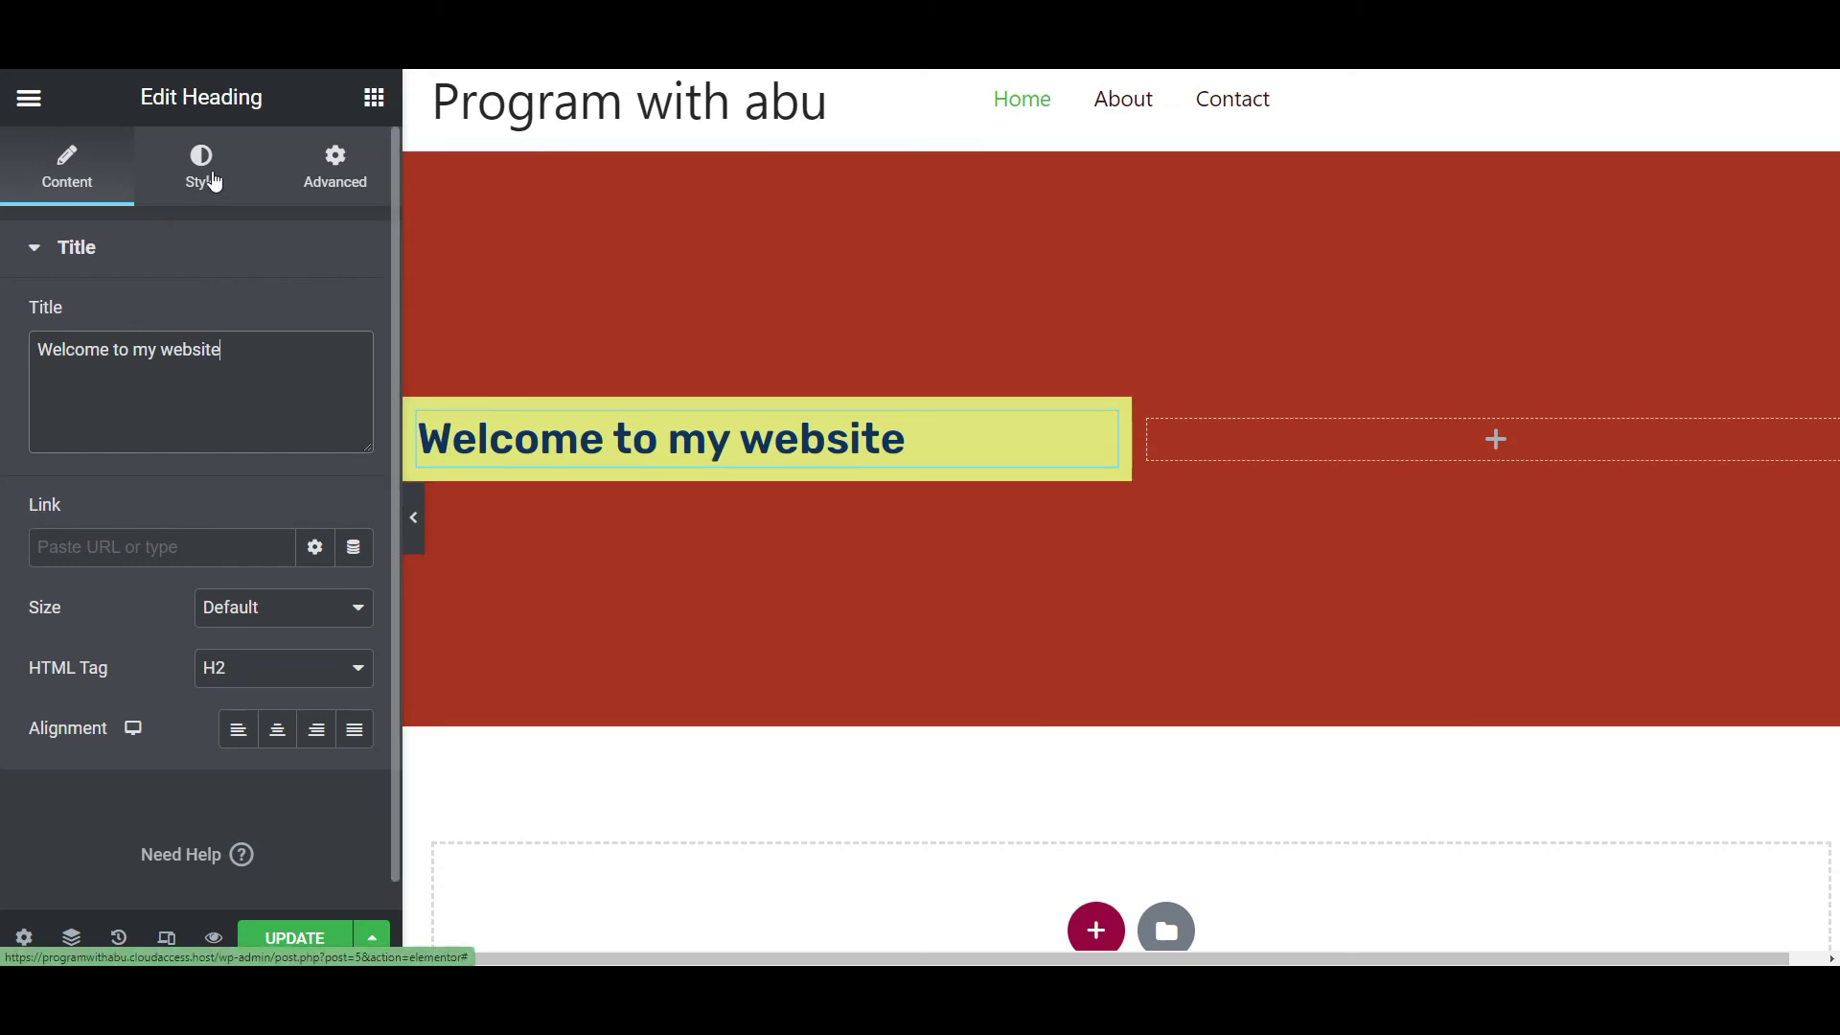
Try Center and Right alignment on the heading and set its alignment to Left.
left_click(278, 731)
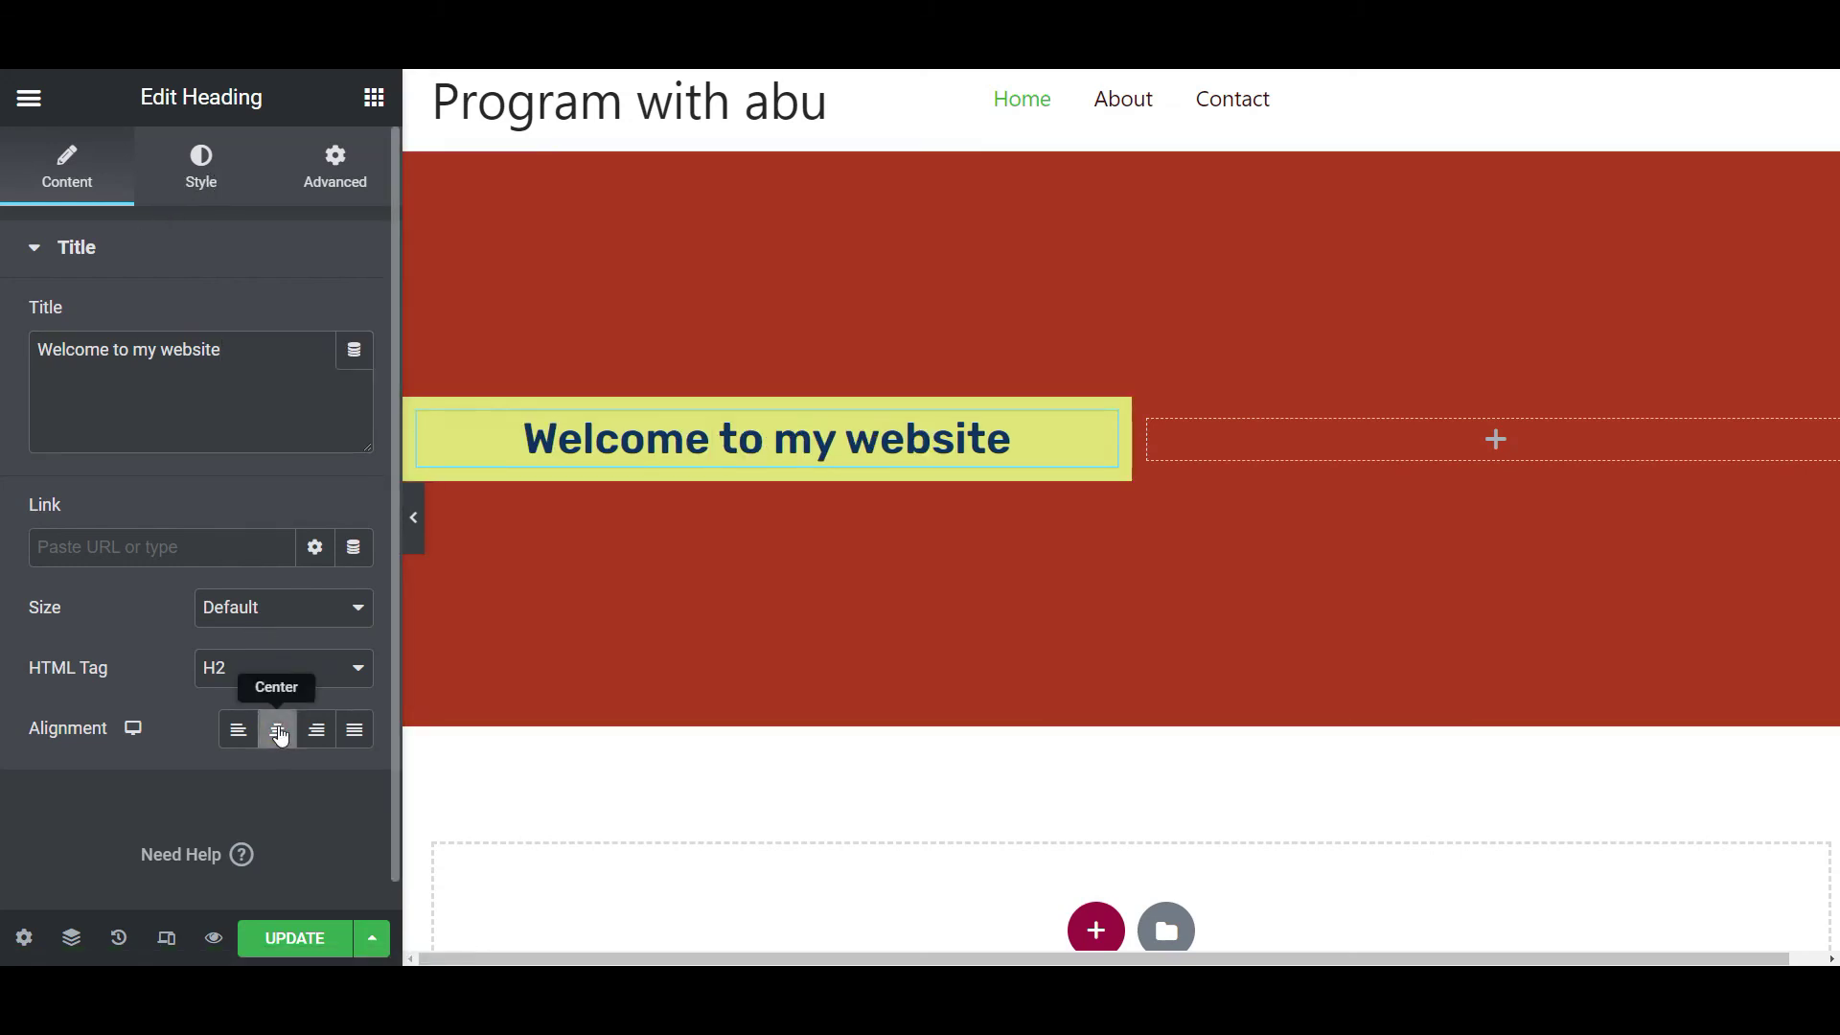
left_click(316, 738)
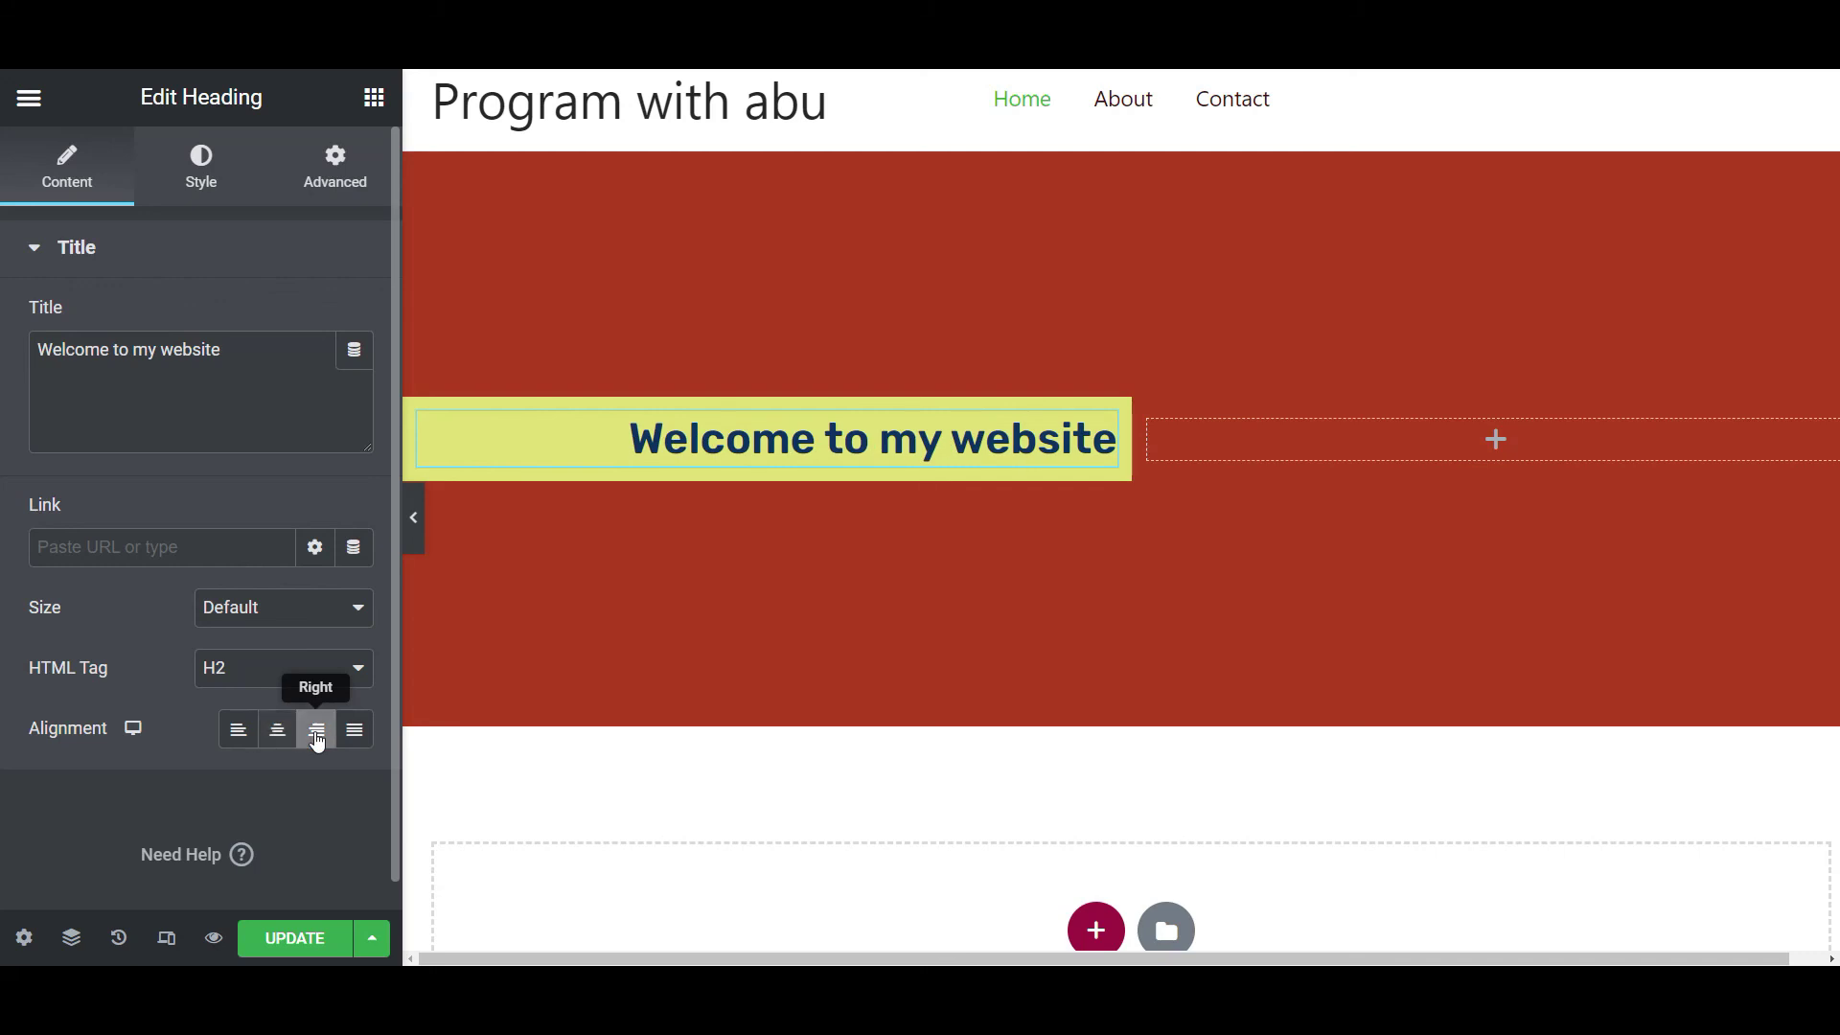
left_click(239, 743)
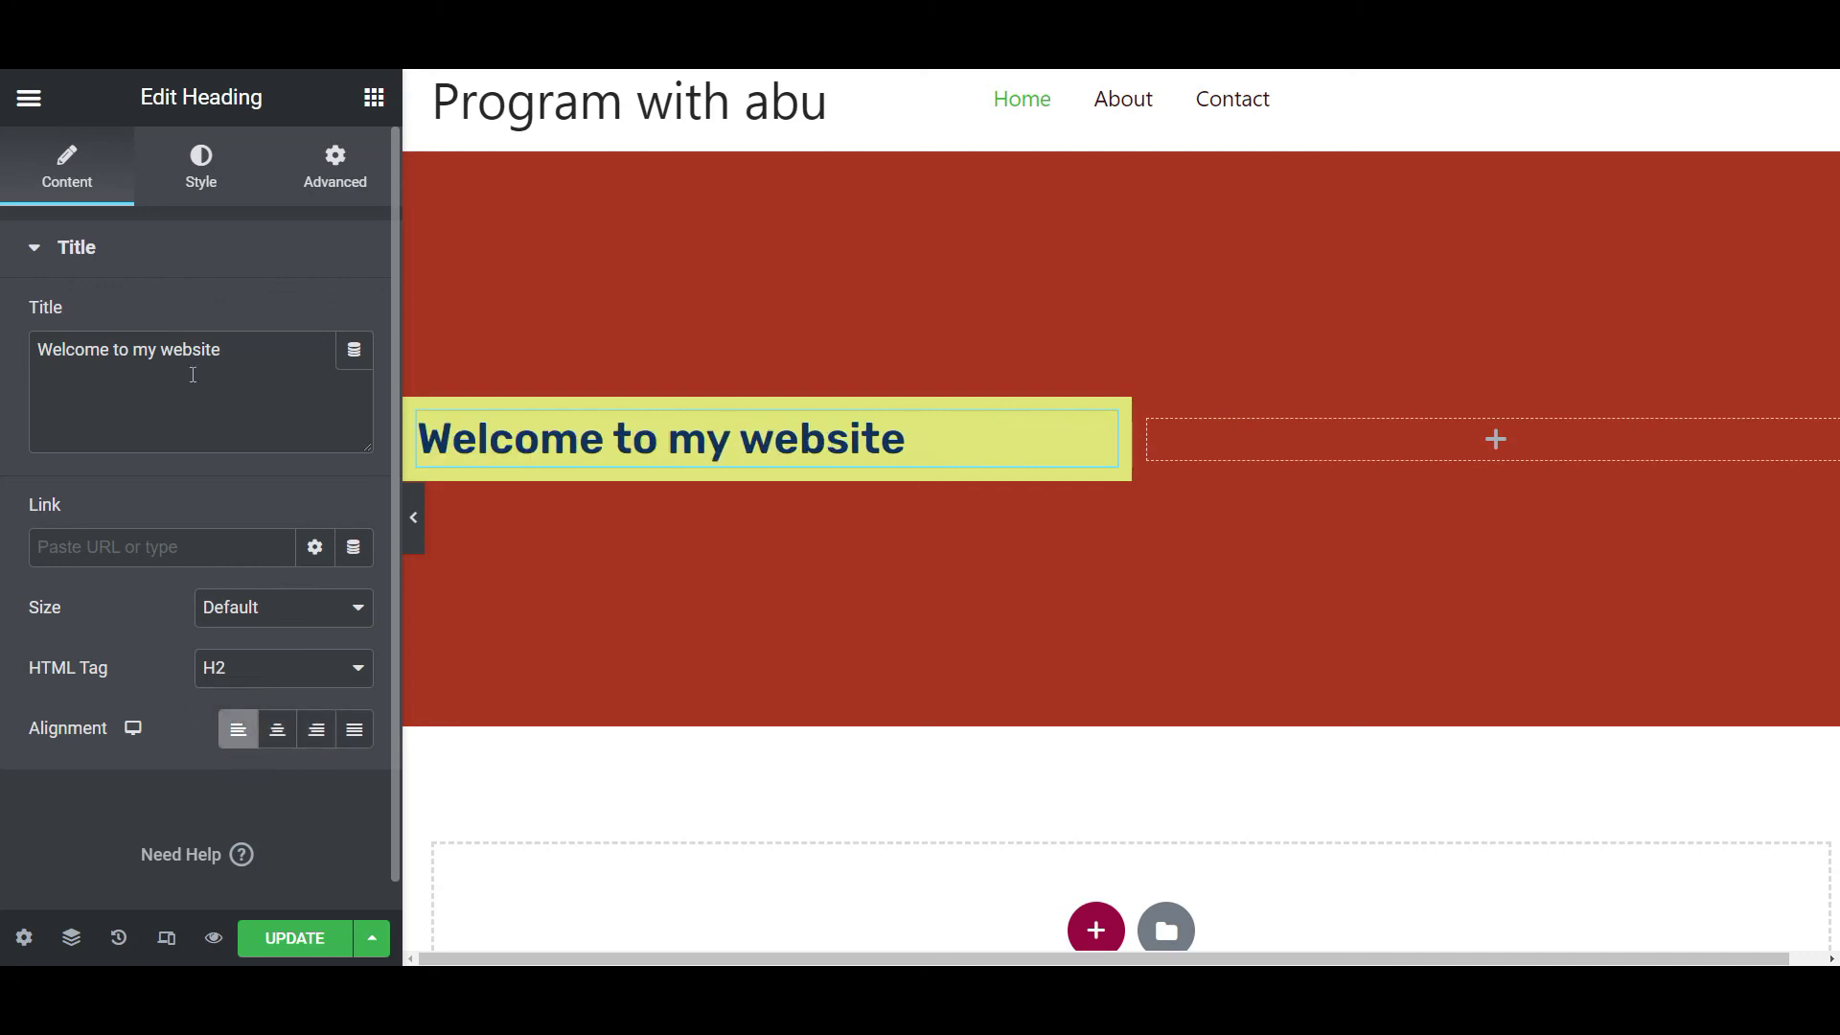
Try the Uppercase, Lowercase and Normal text transforms in the heading's typography and set Transform to Capitalize.
left_click(200, 174)
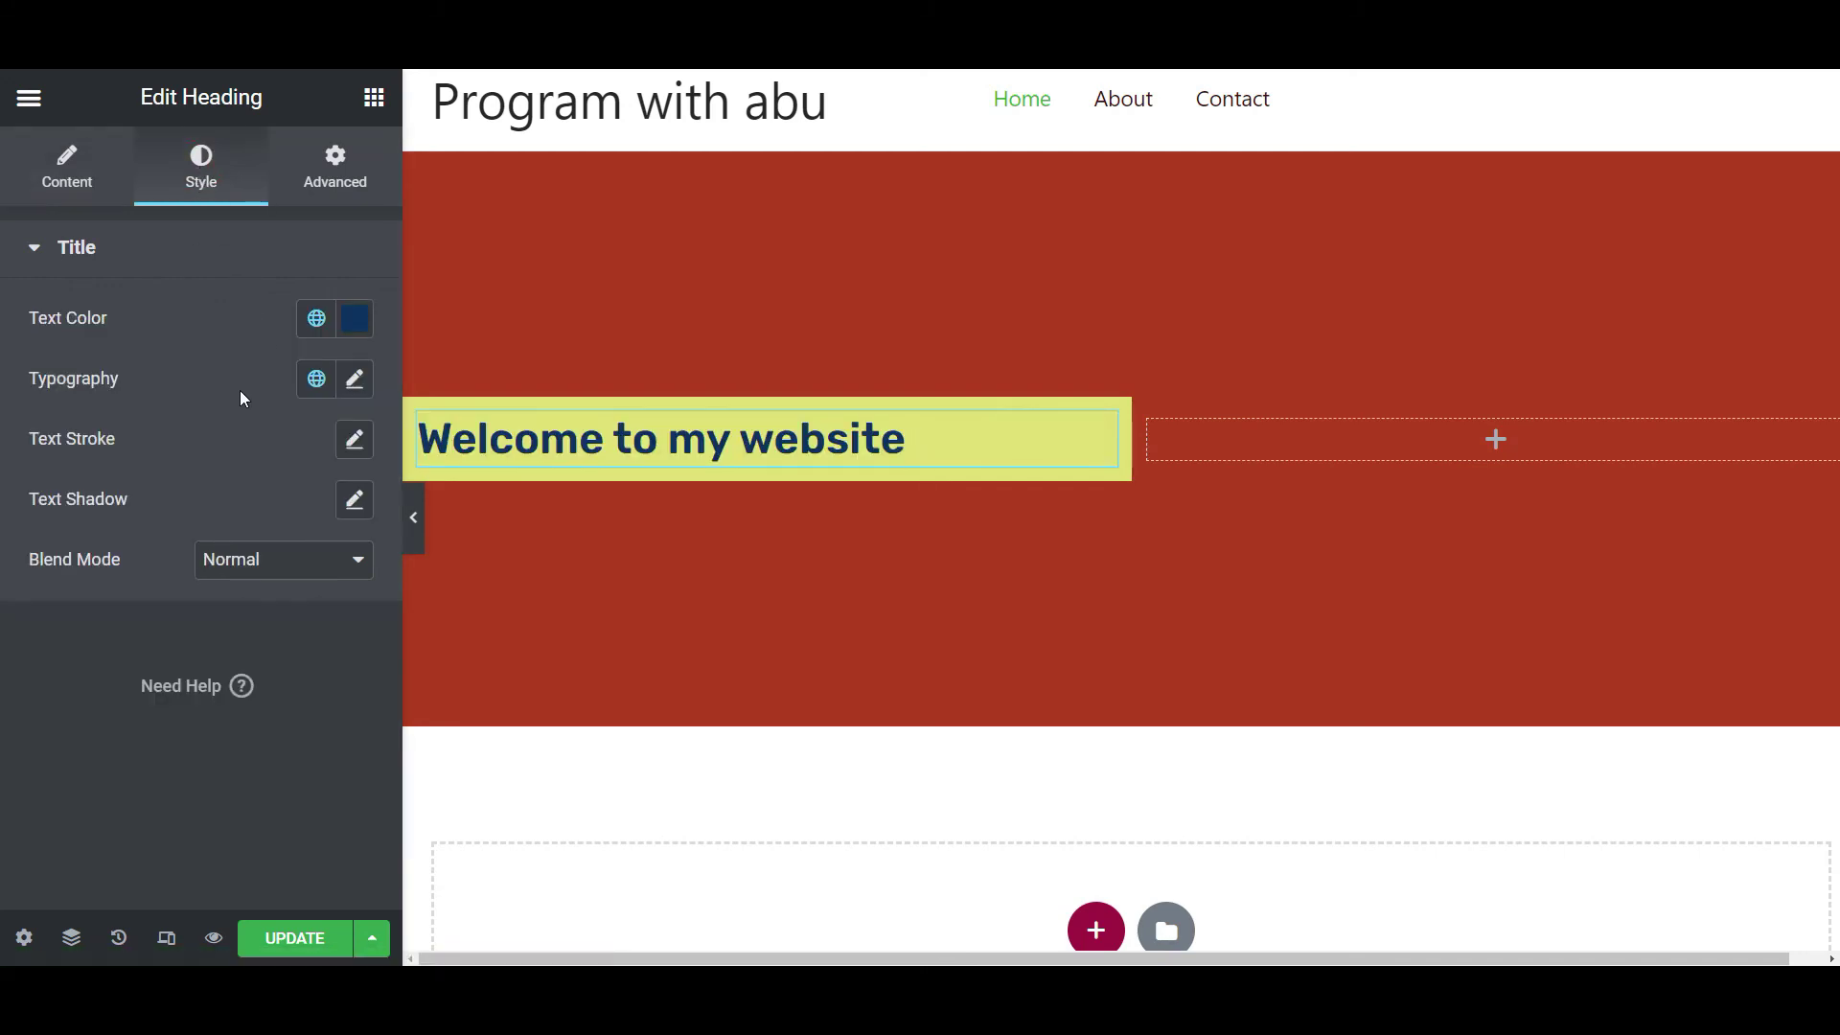
left_click(354, 378)
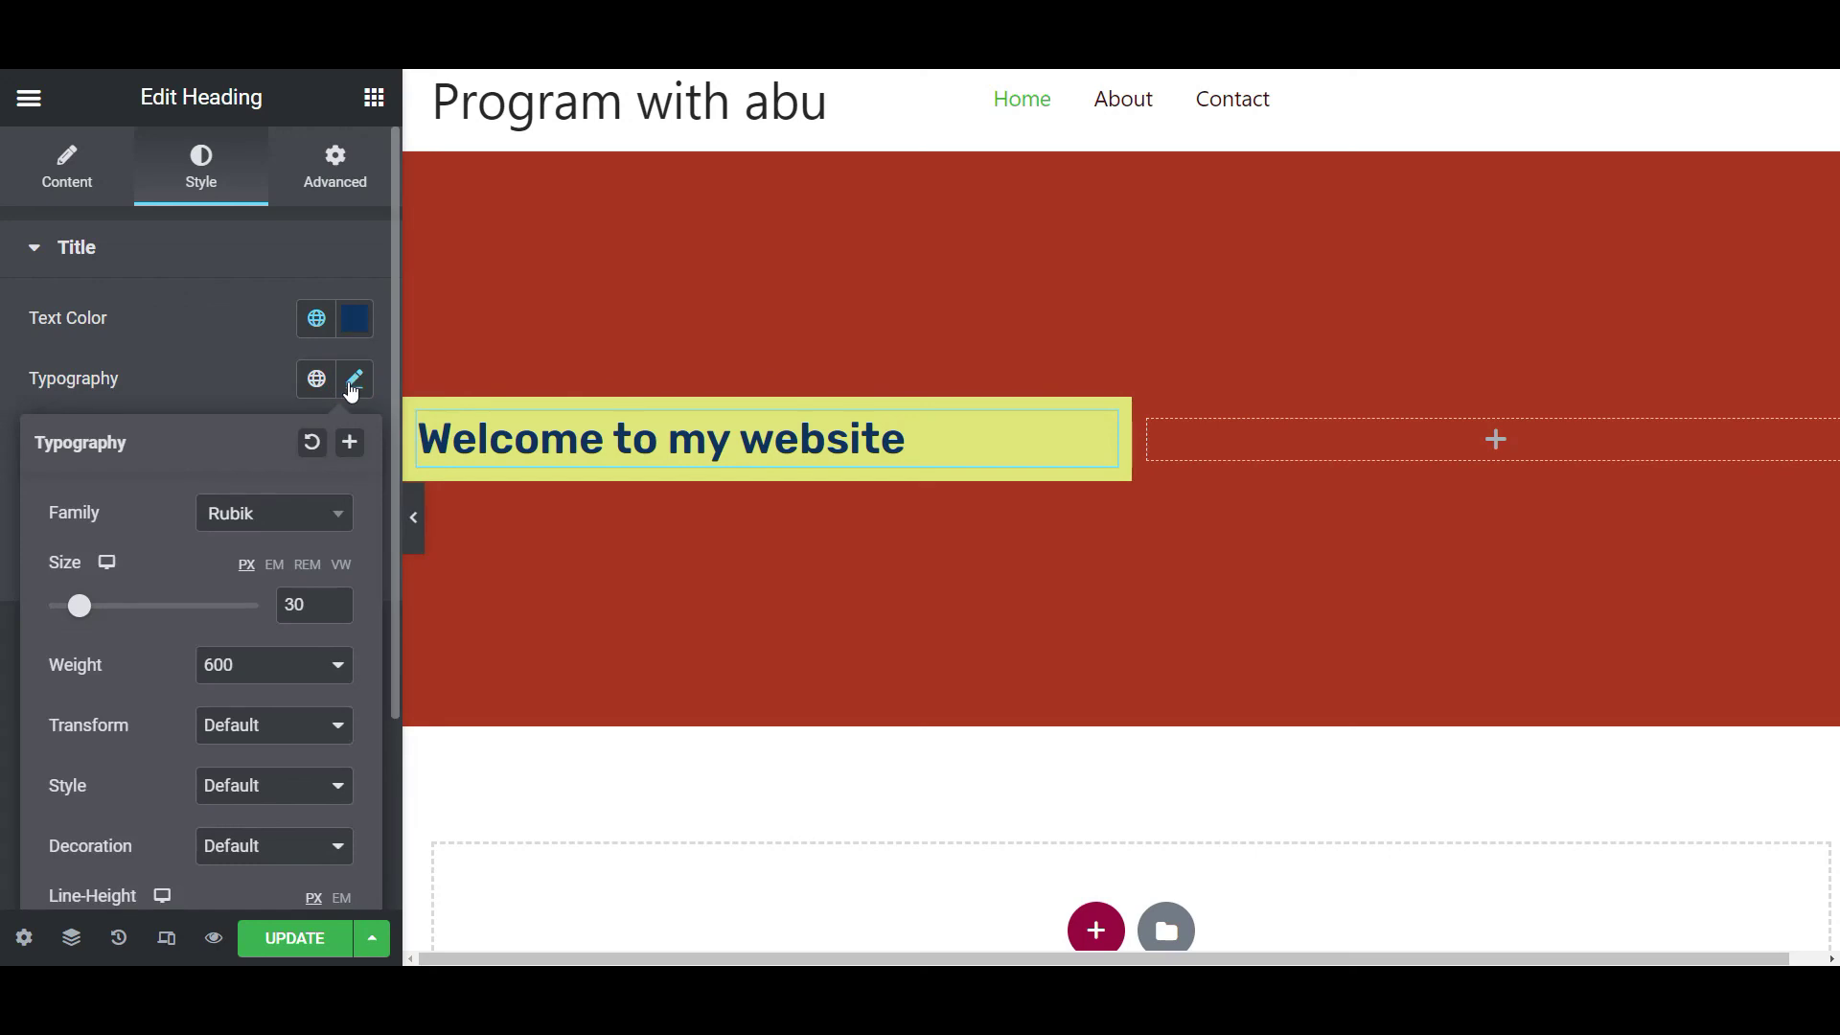
scroll(168, 503, "down", 3)
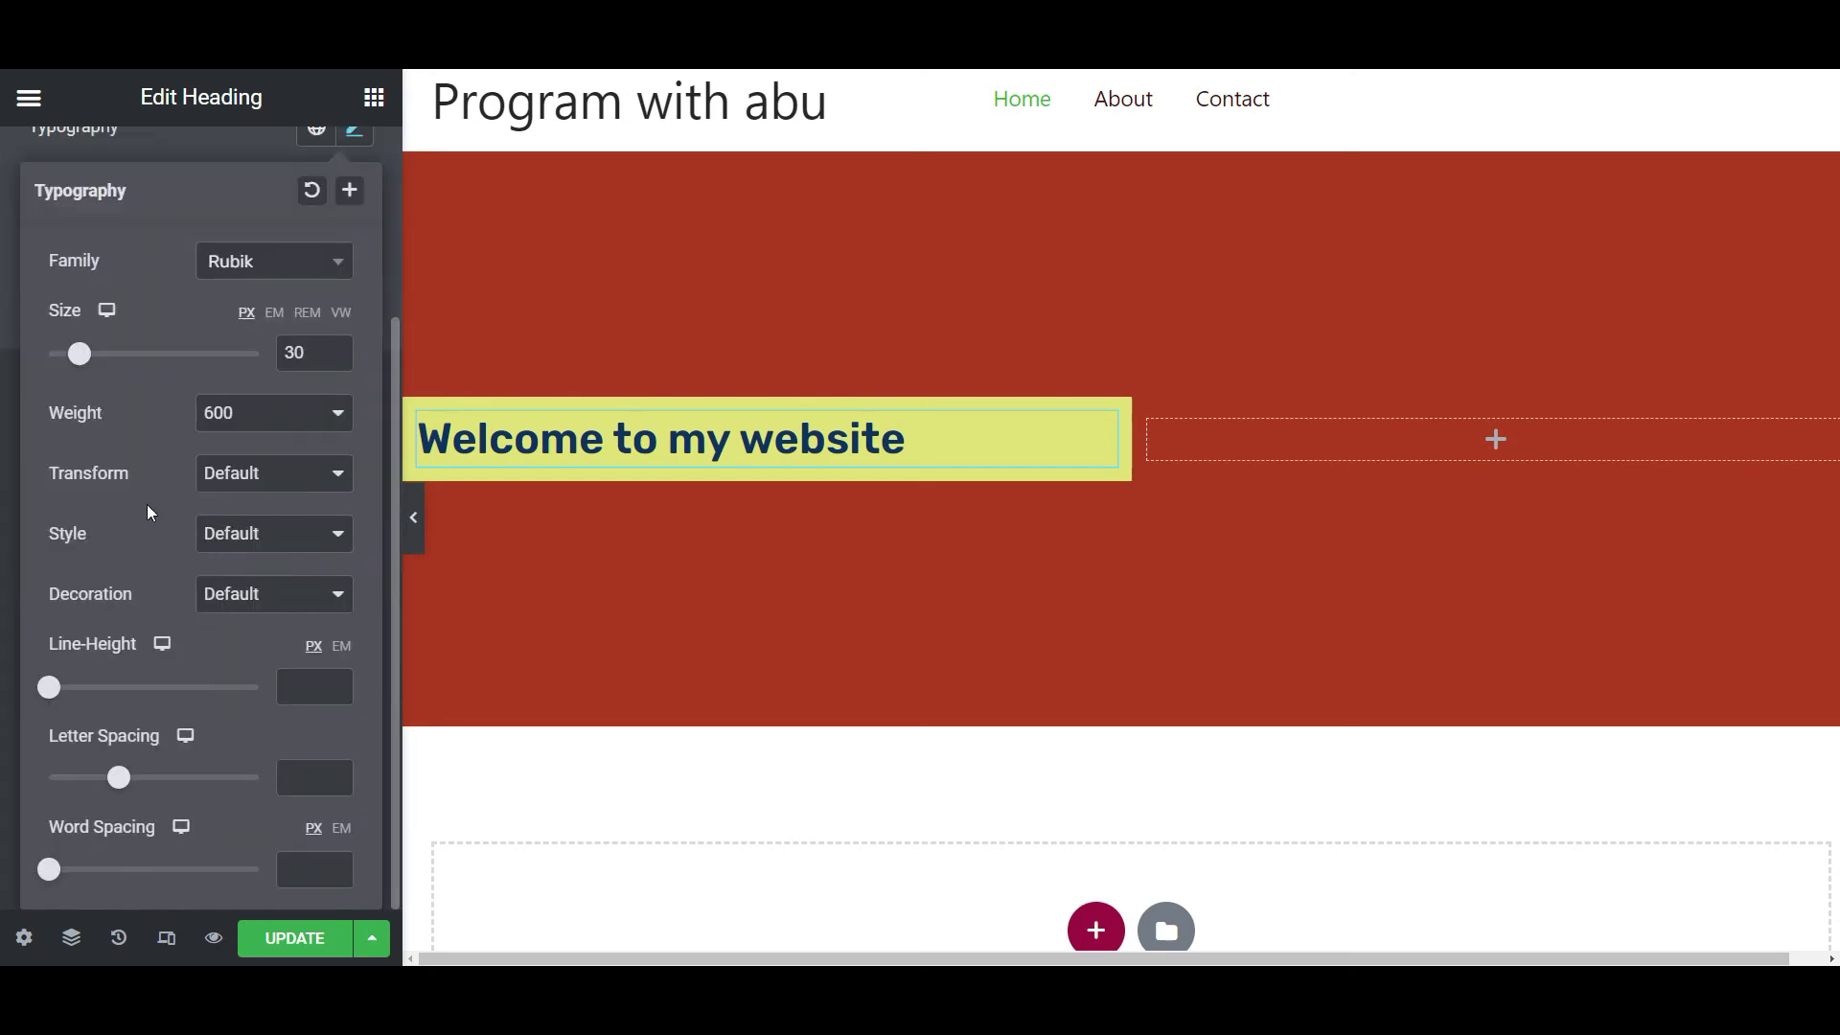
left_click(307, 479)
left_click(303, 529)
left_click(307, 479)
left_click(307, 549)
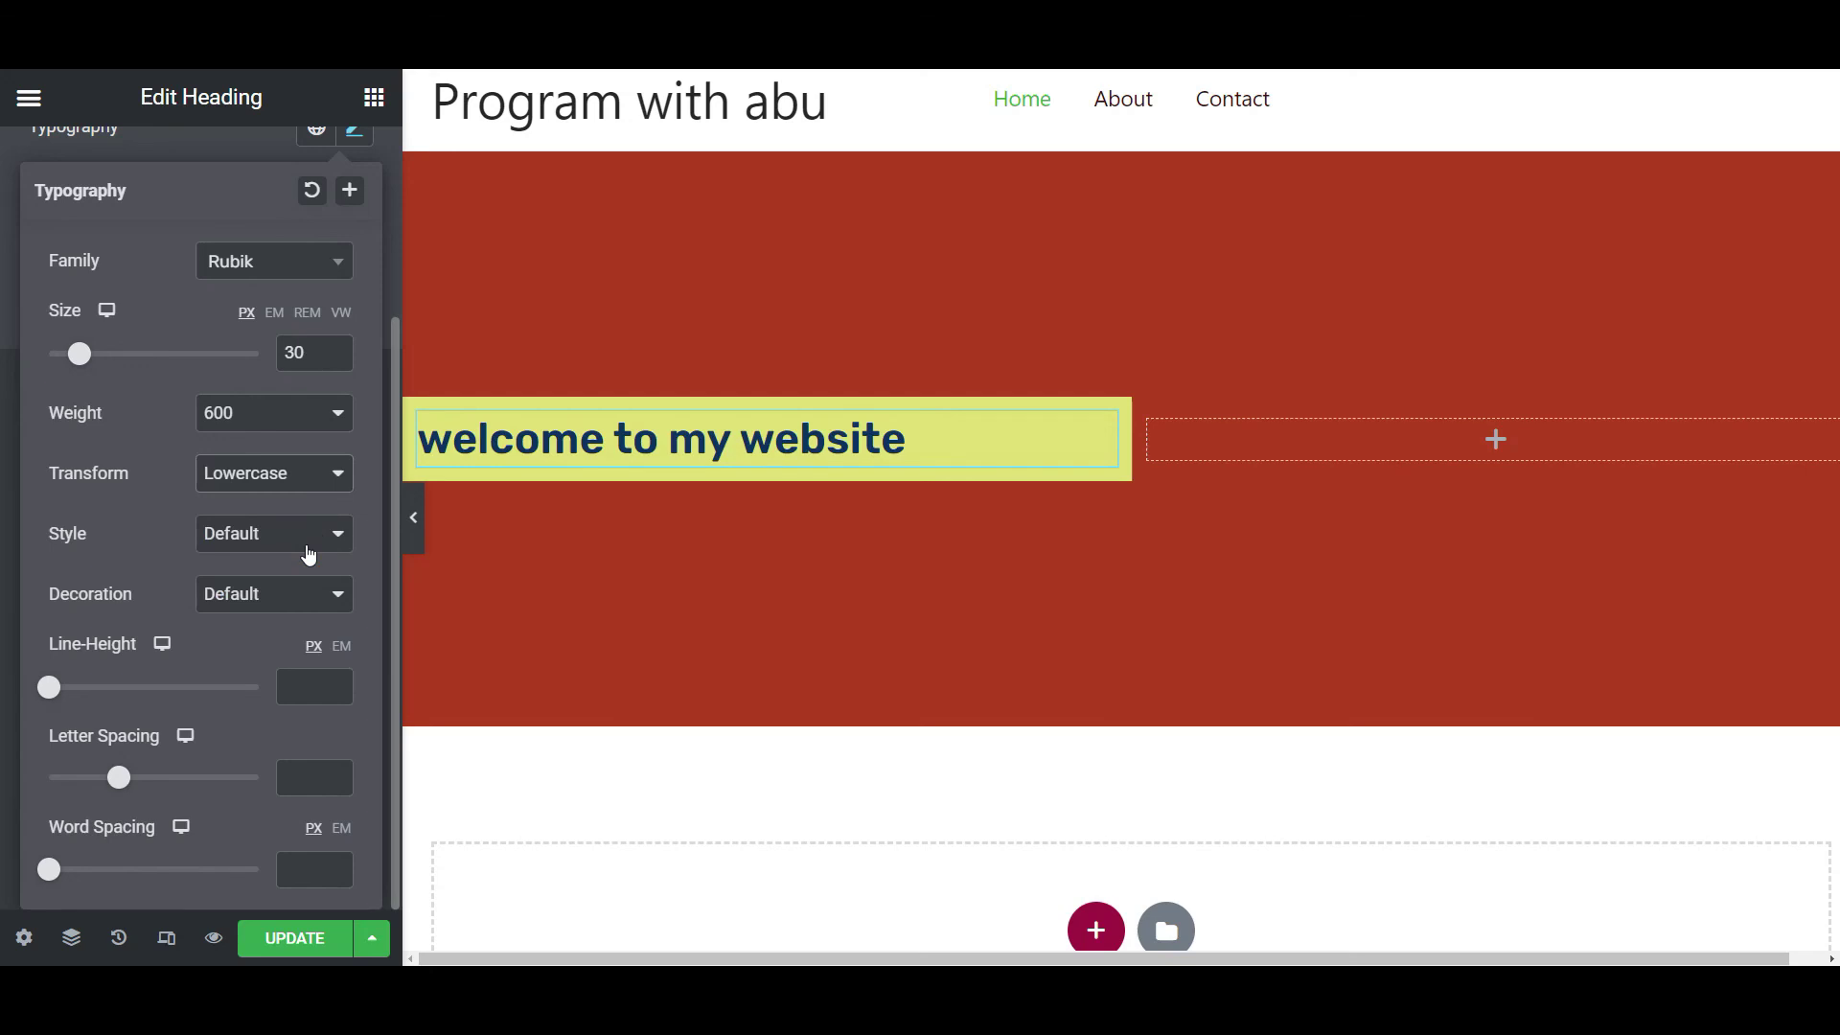
left_click(306, 482)
left_click(299, 564)
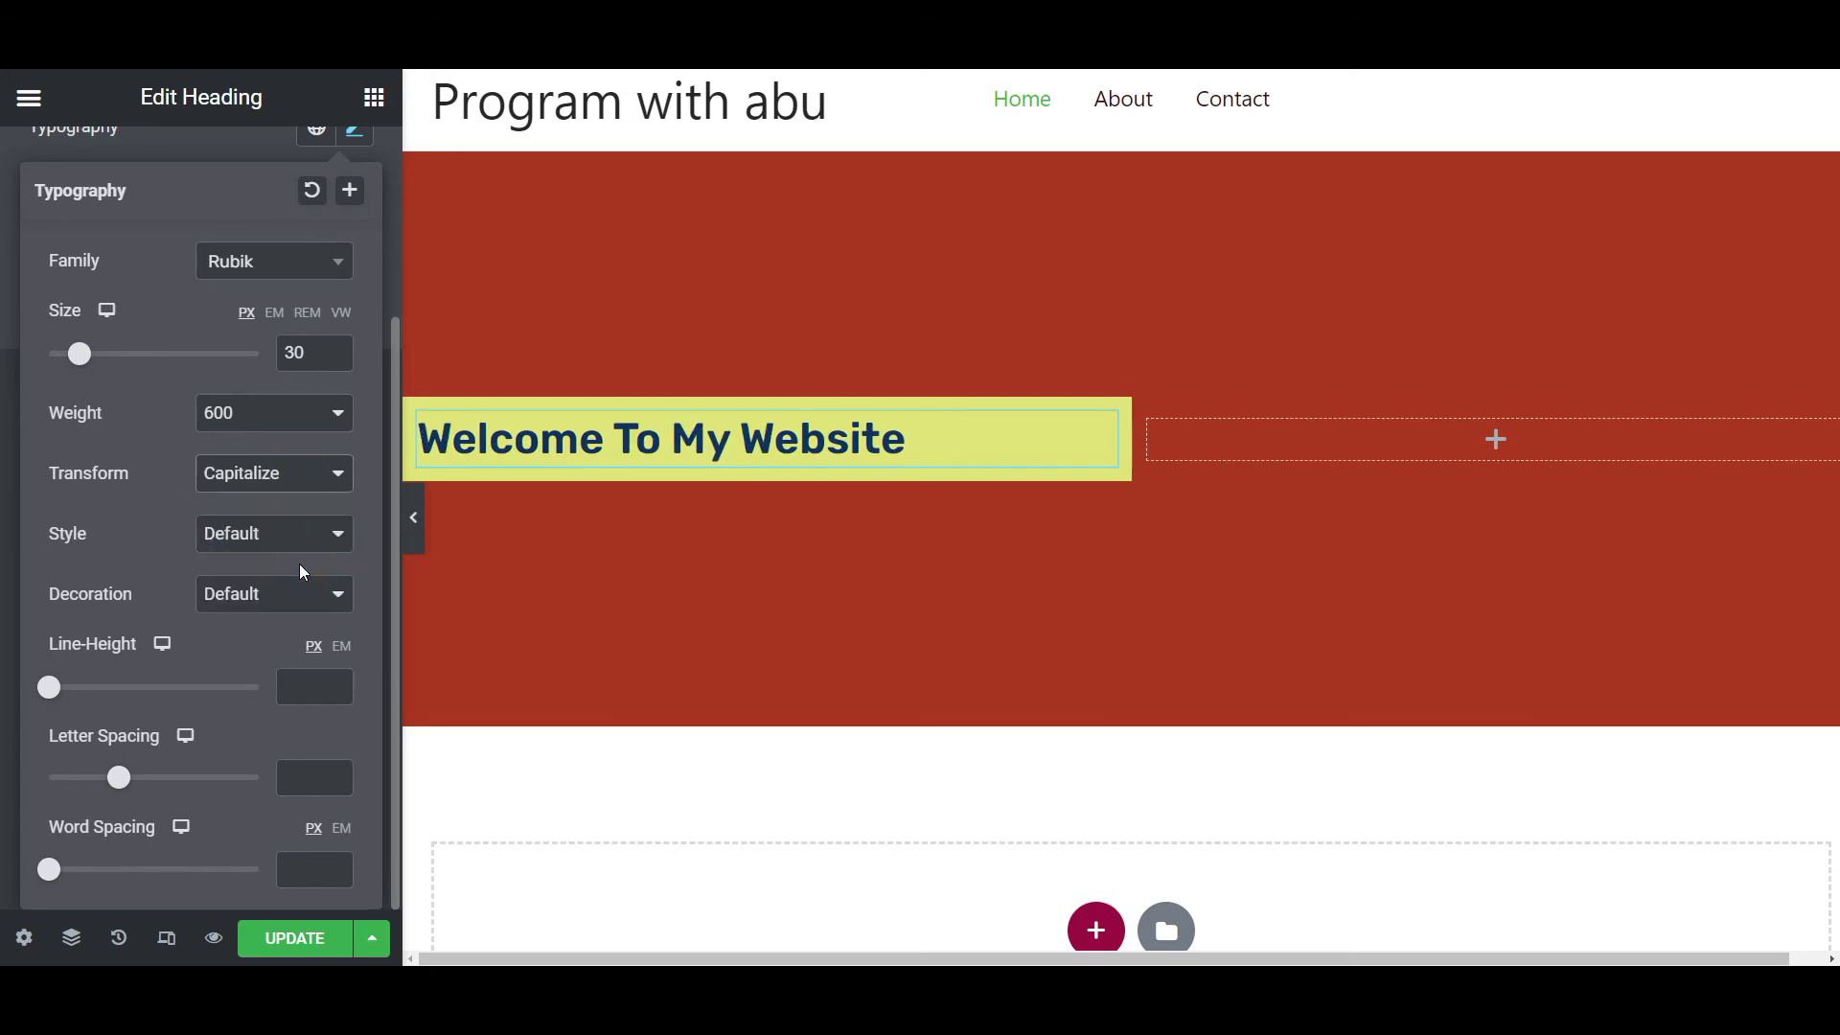
left_click(294, 479)
left_click(297, 588)
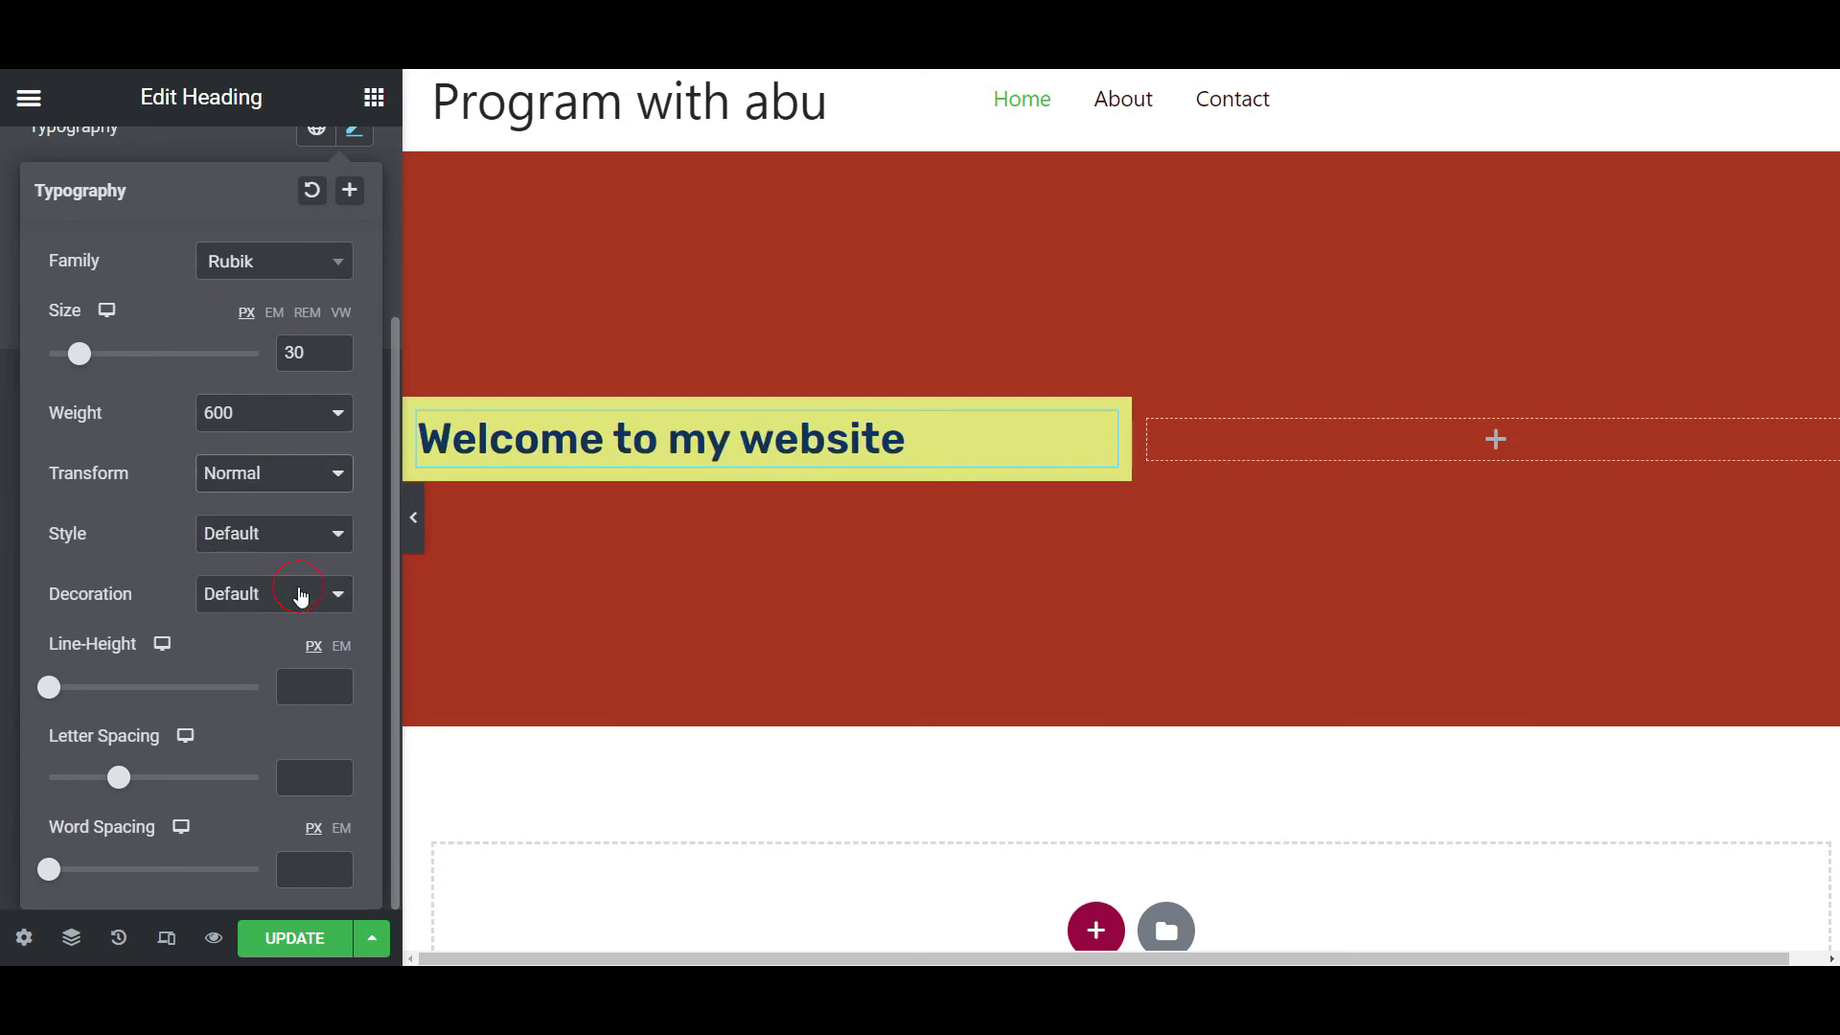
left_click(295, 483)
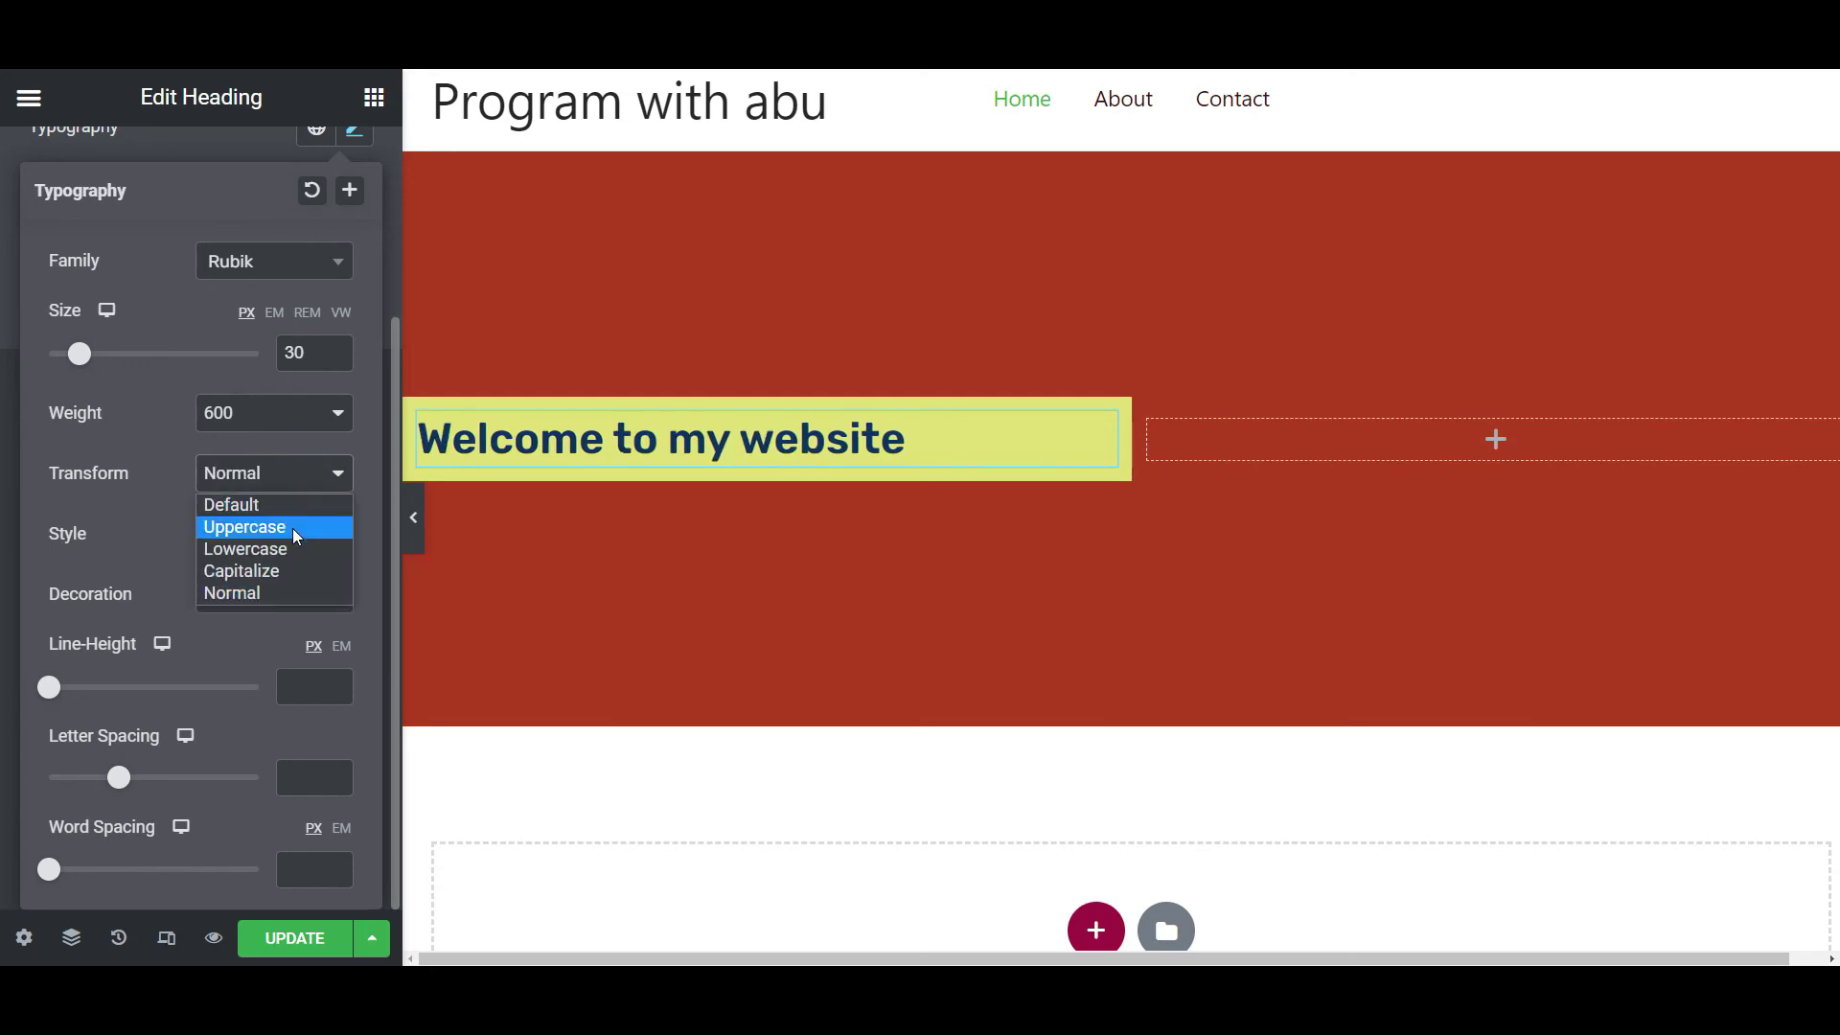
left_click(295, 572)
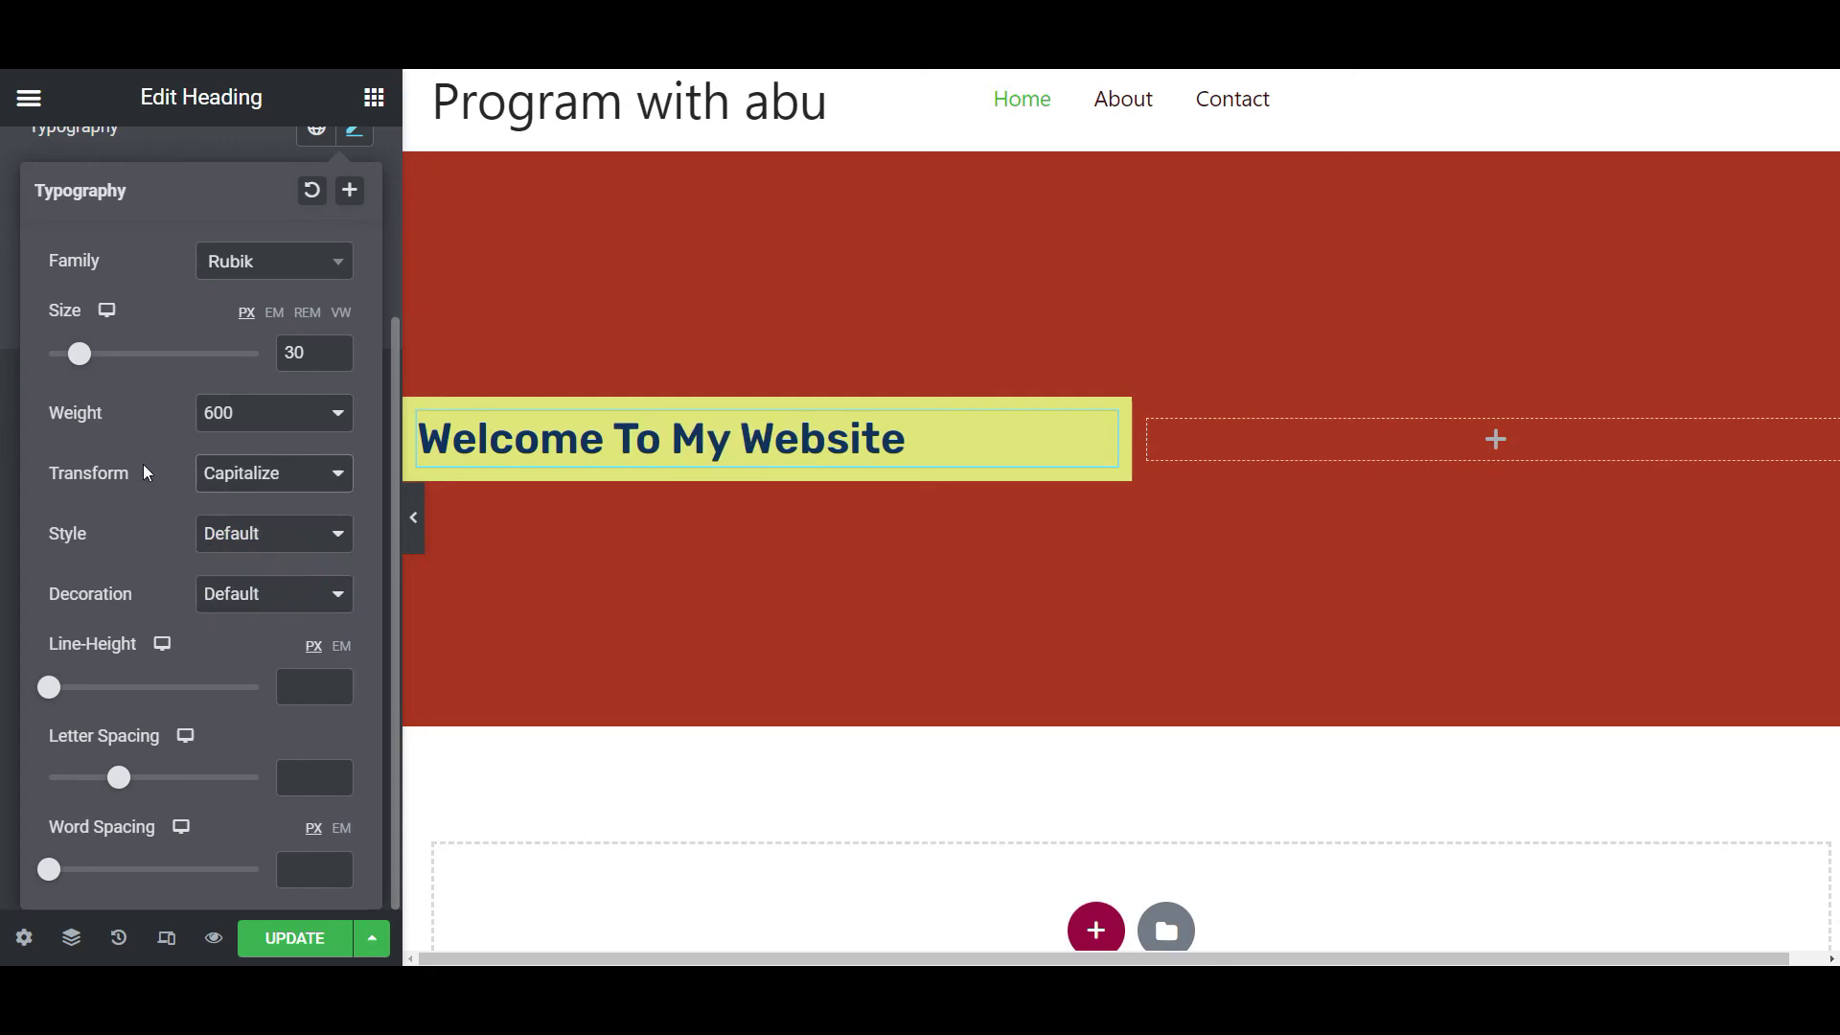
Change the heading's title to "welcome to my website" and check the capitalization of each word on the page.
scroll(287, 268, "up", 3)
left_click(78, 182)
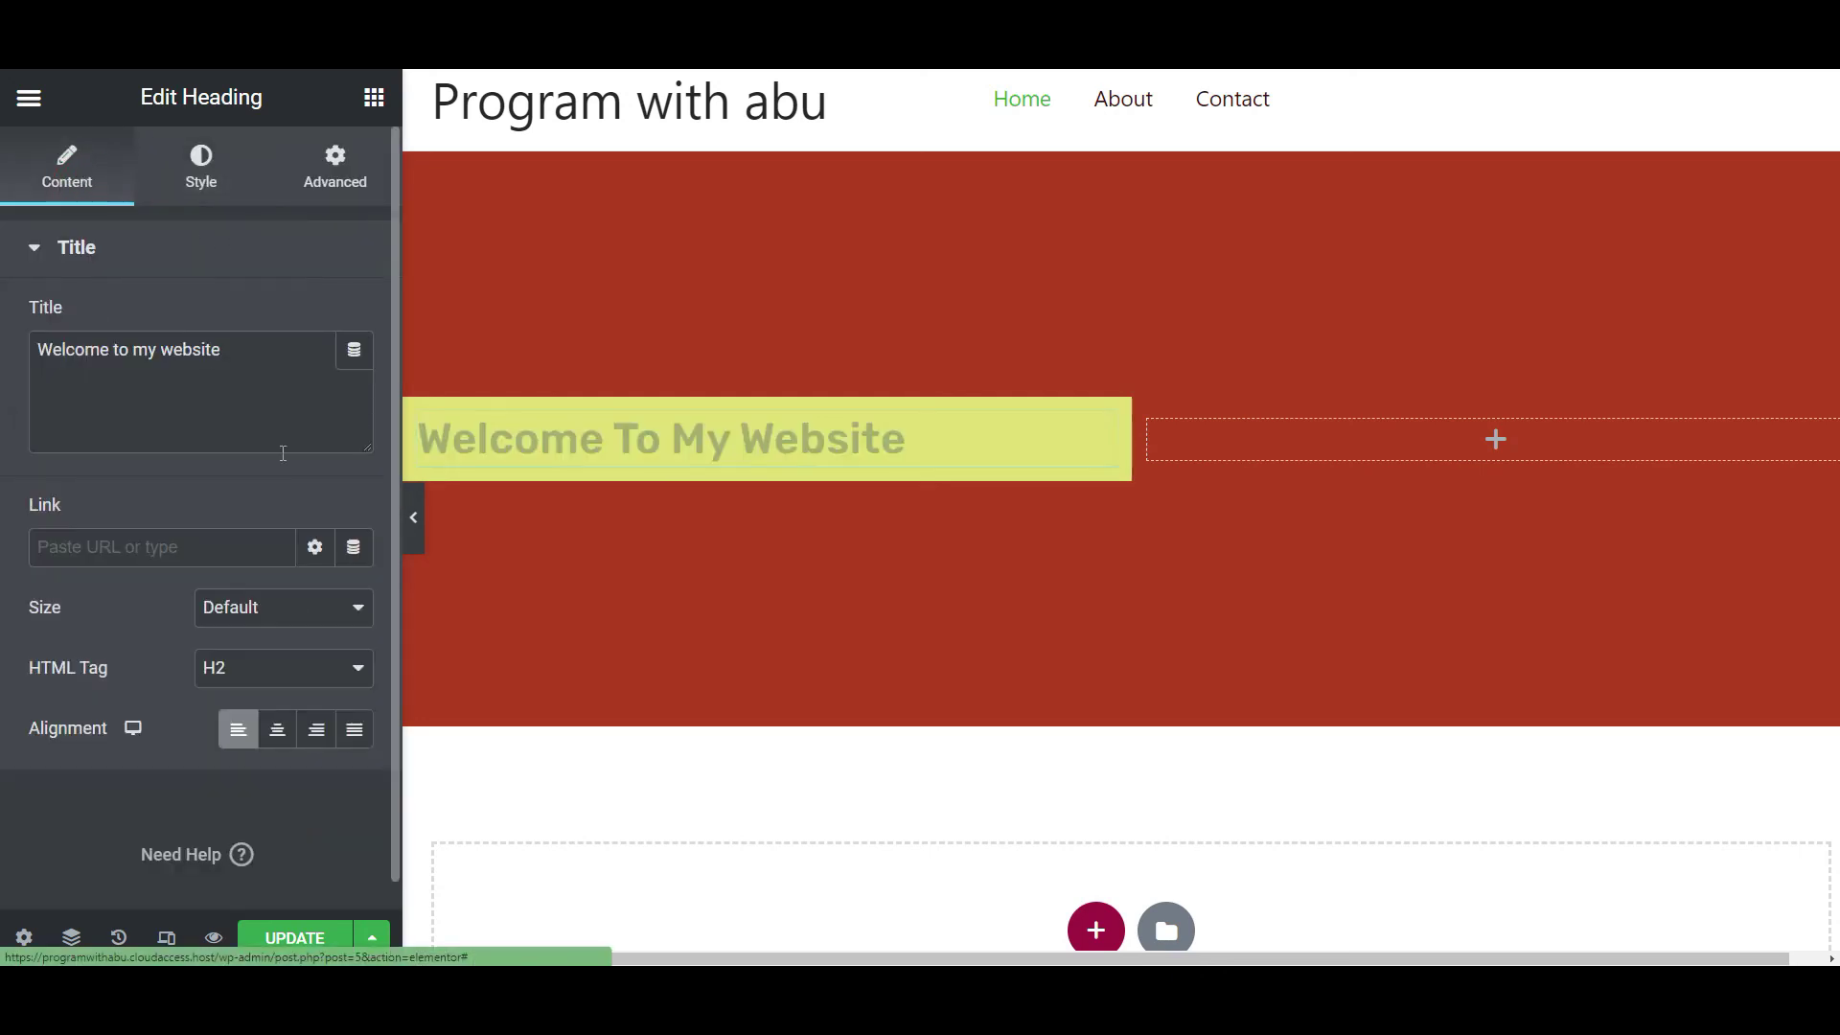
left_click(54, 351)
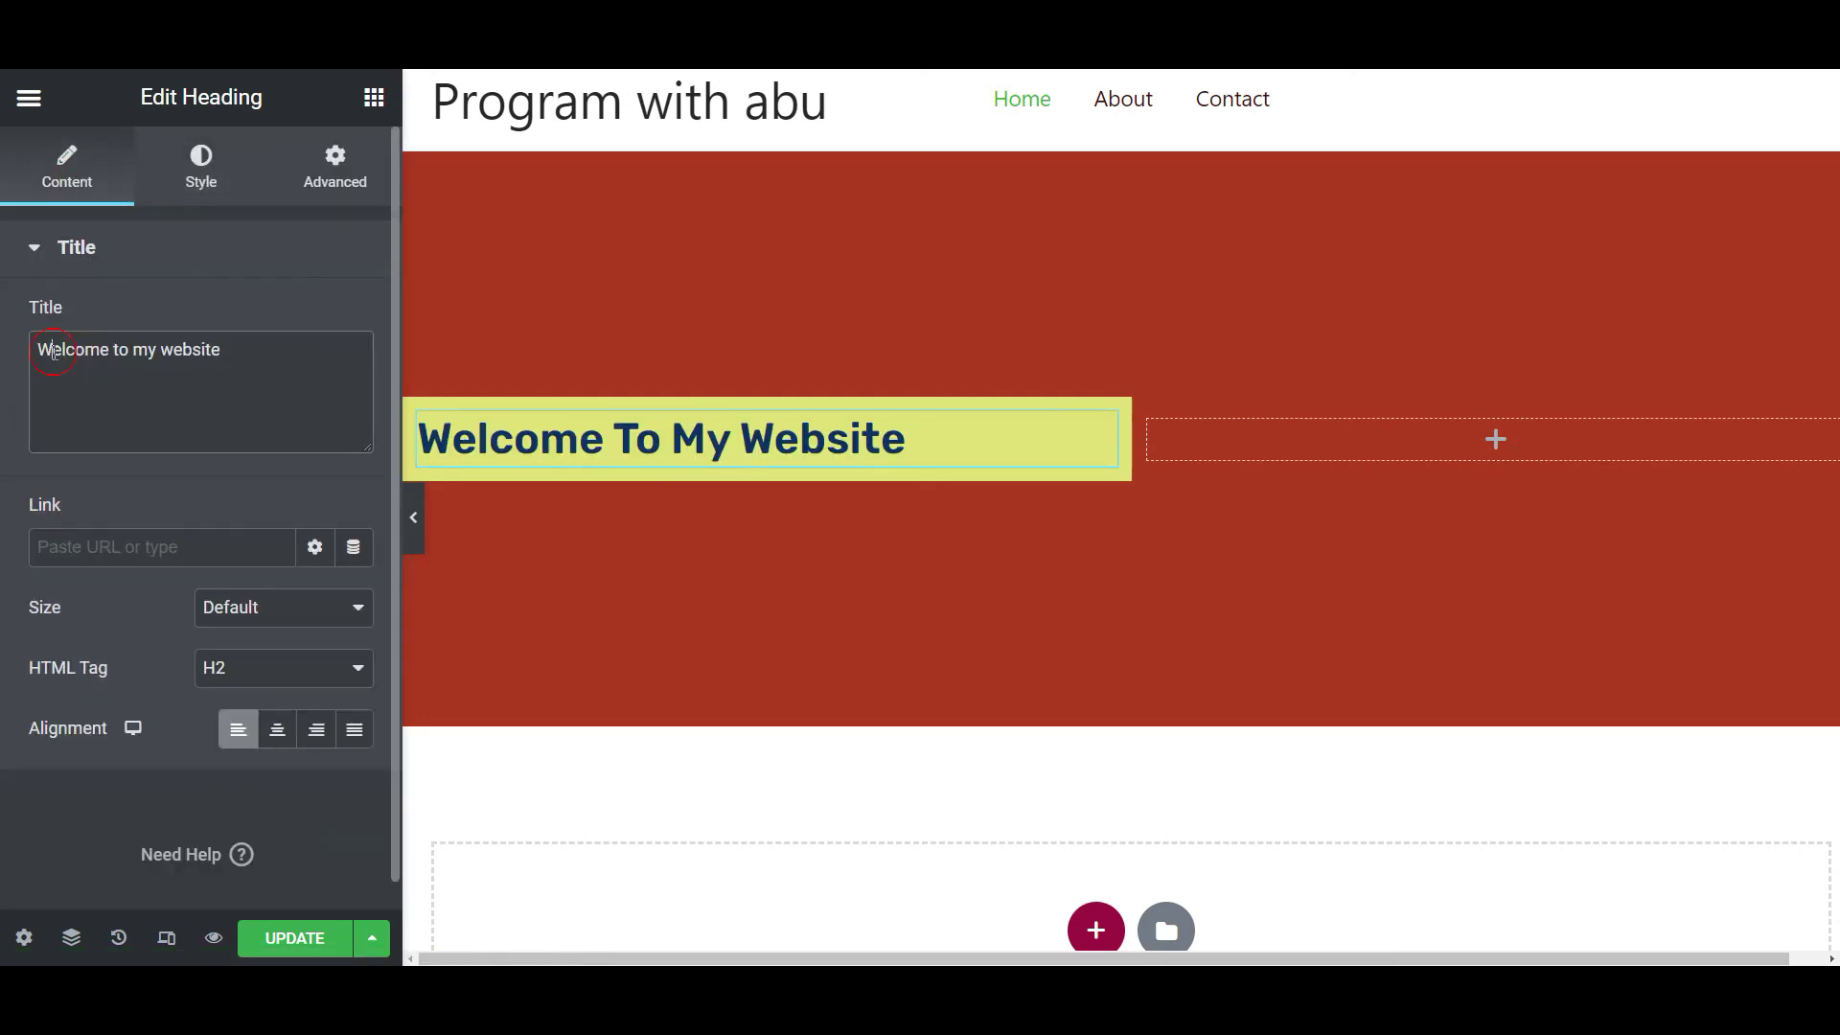
key("BackSpace")
type("w")
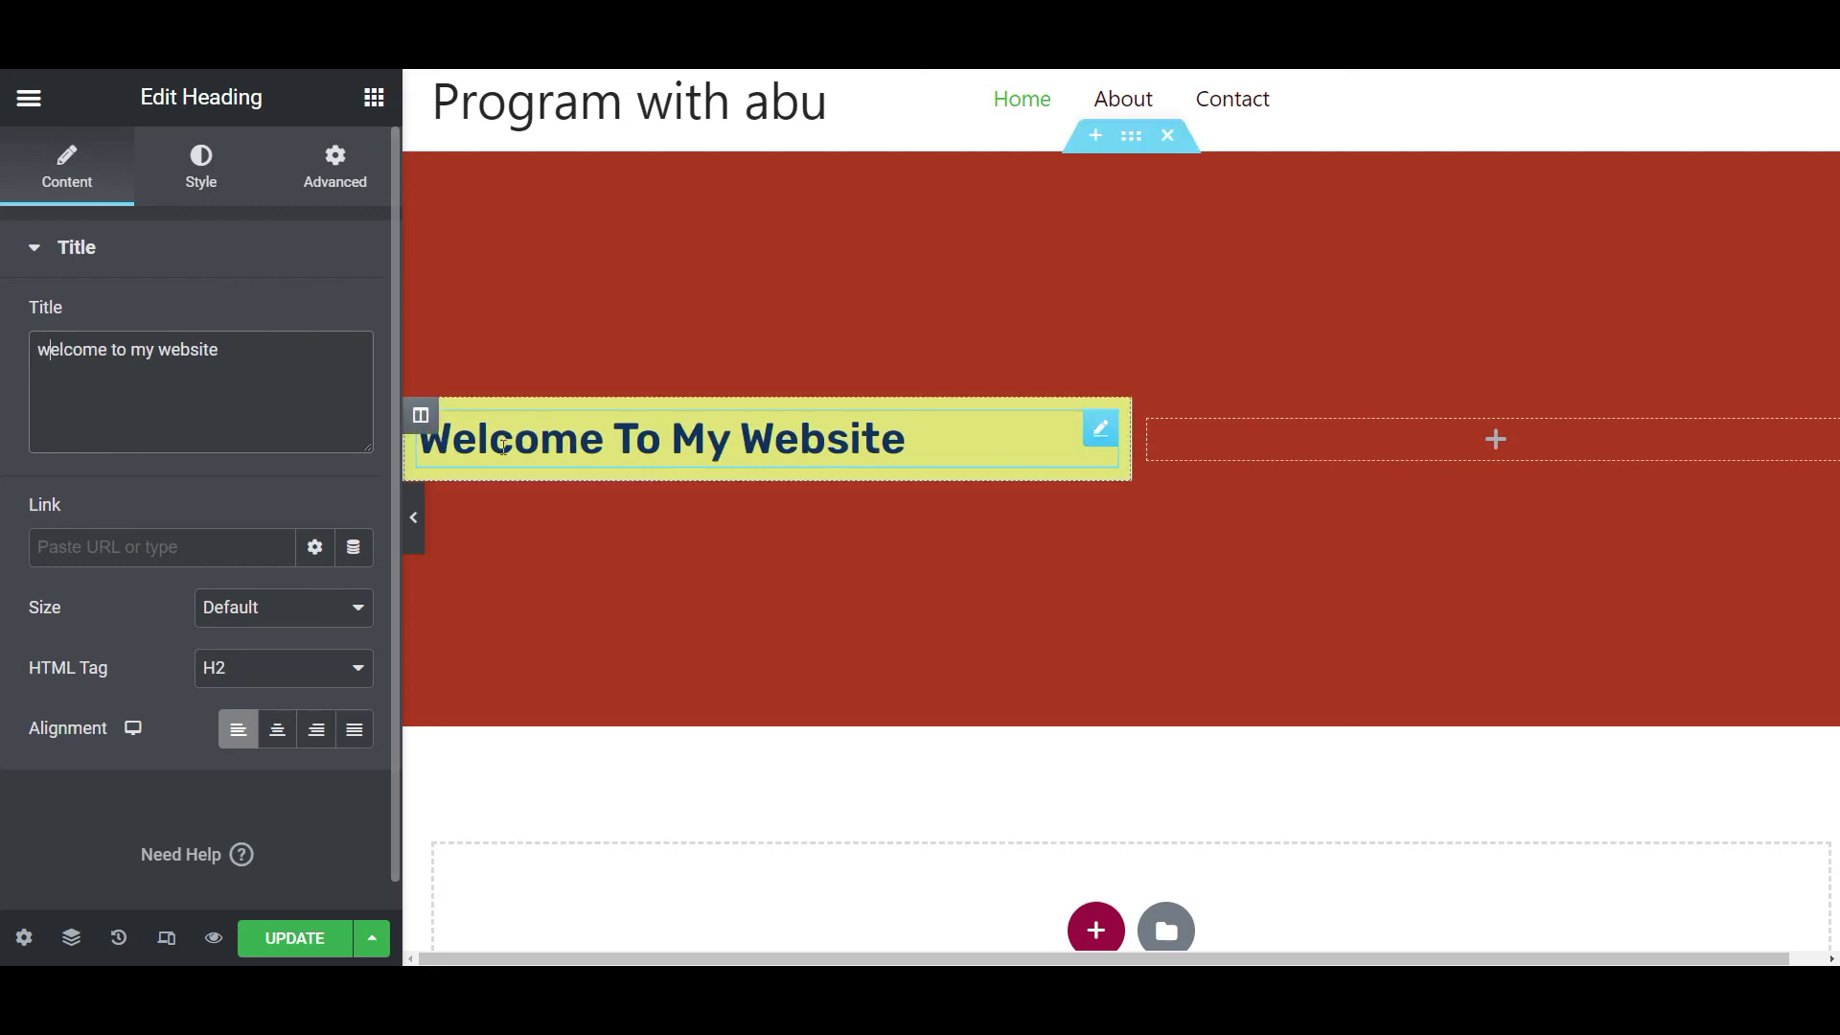
left_click_drag(908, 443, 670, 447)
left_click(820, 452)
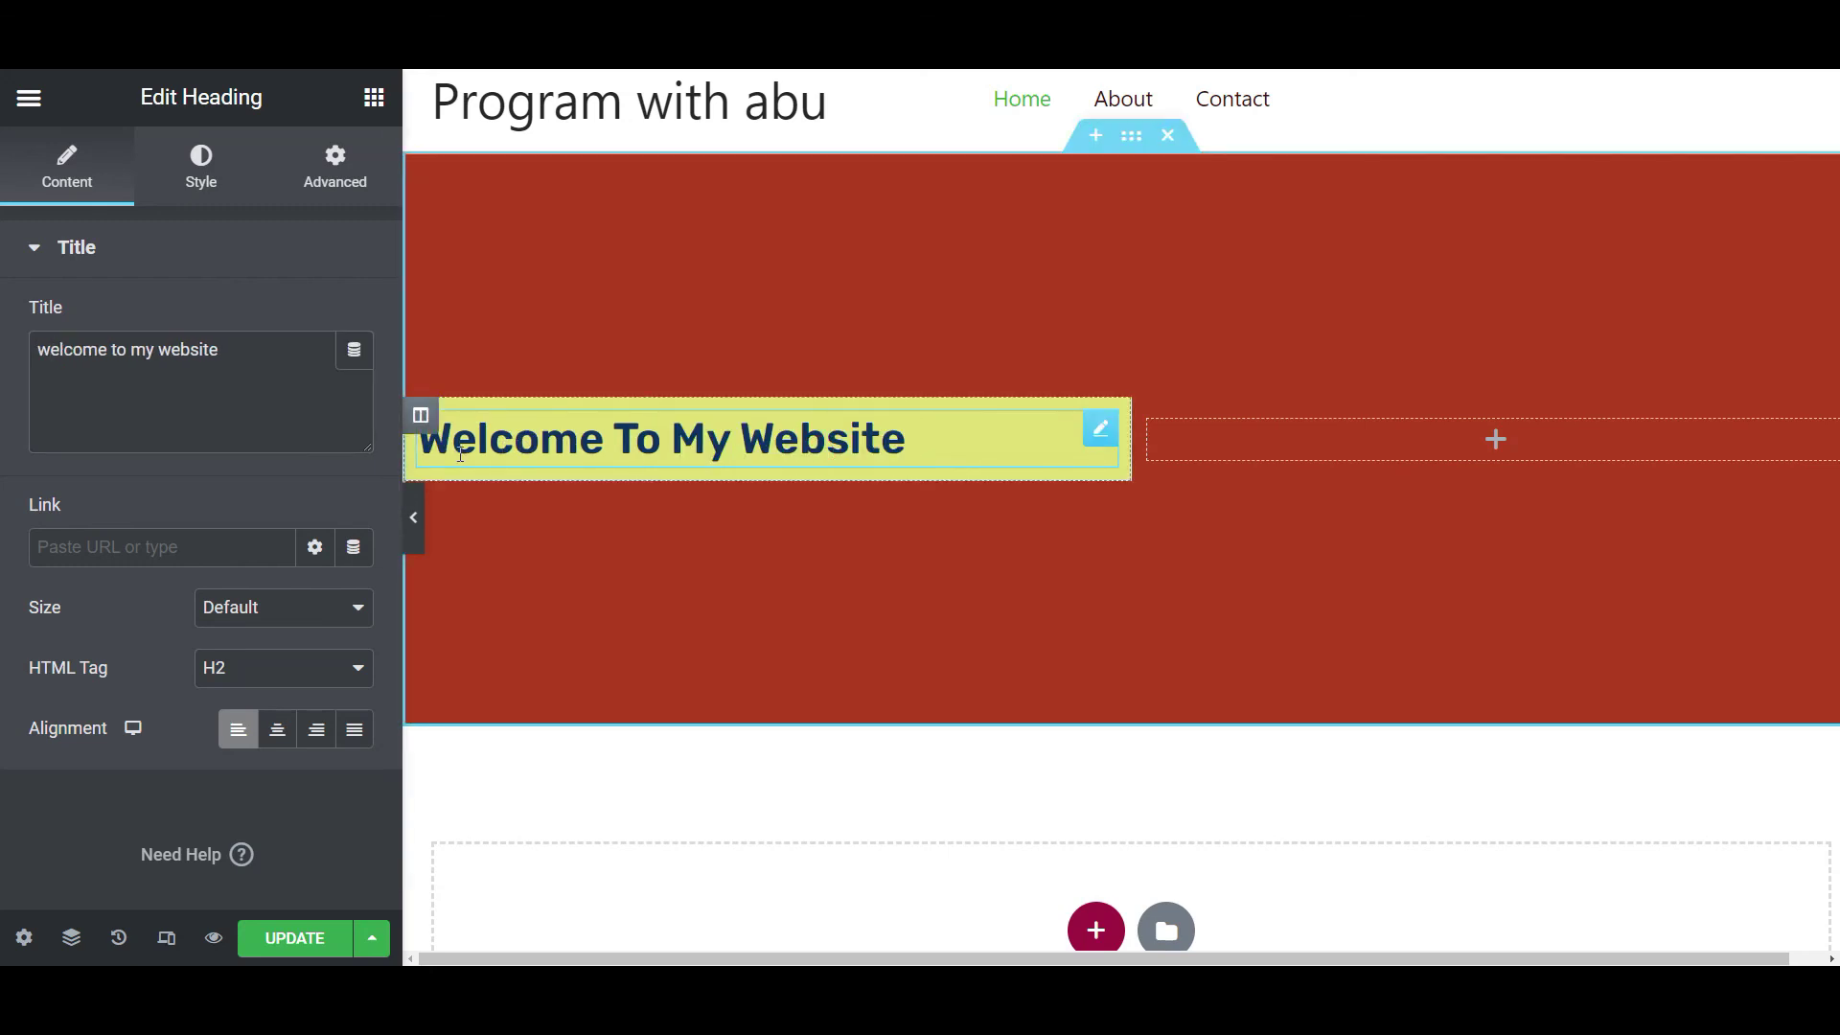
left_click(714, 441)
left_click(775, 436)
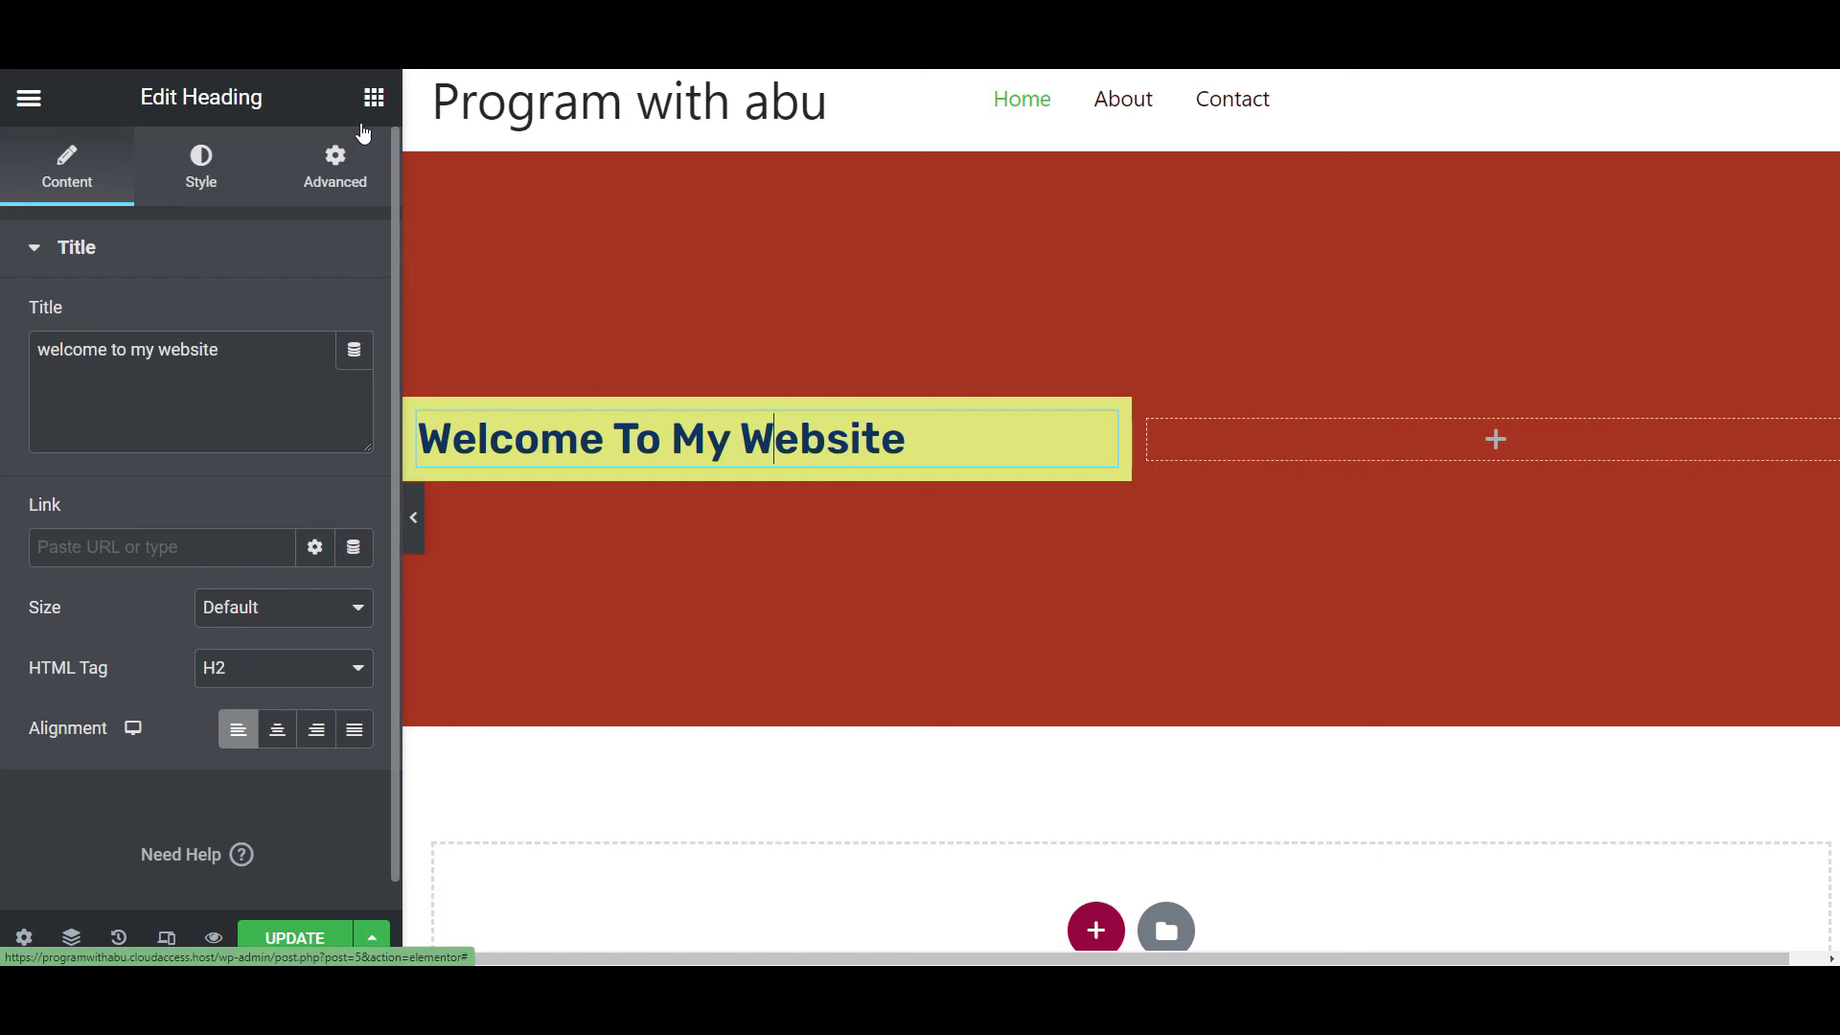
Add a Video widget to the empty second column, play its placeholder video and pause it.
left_click(374, 97)
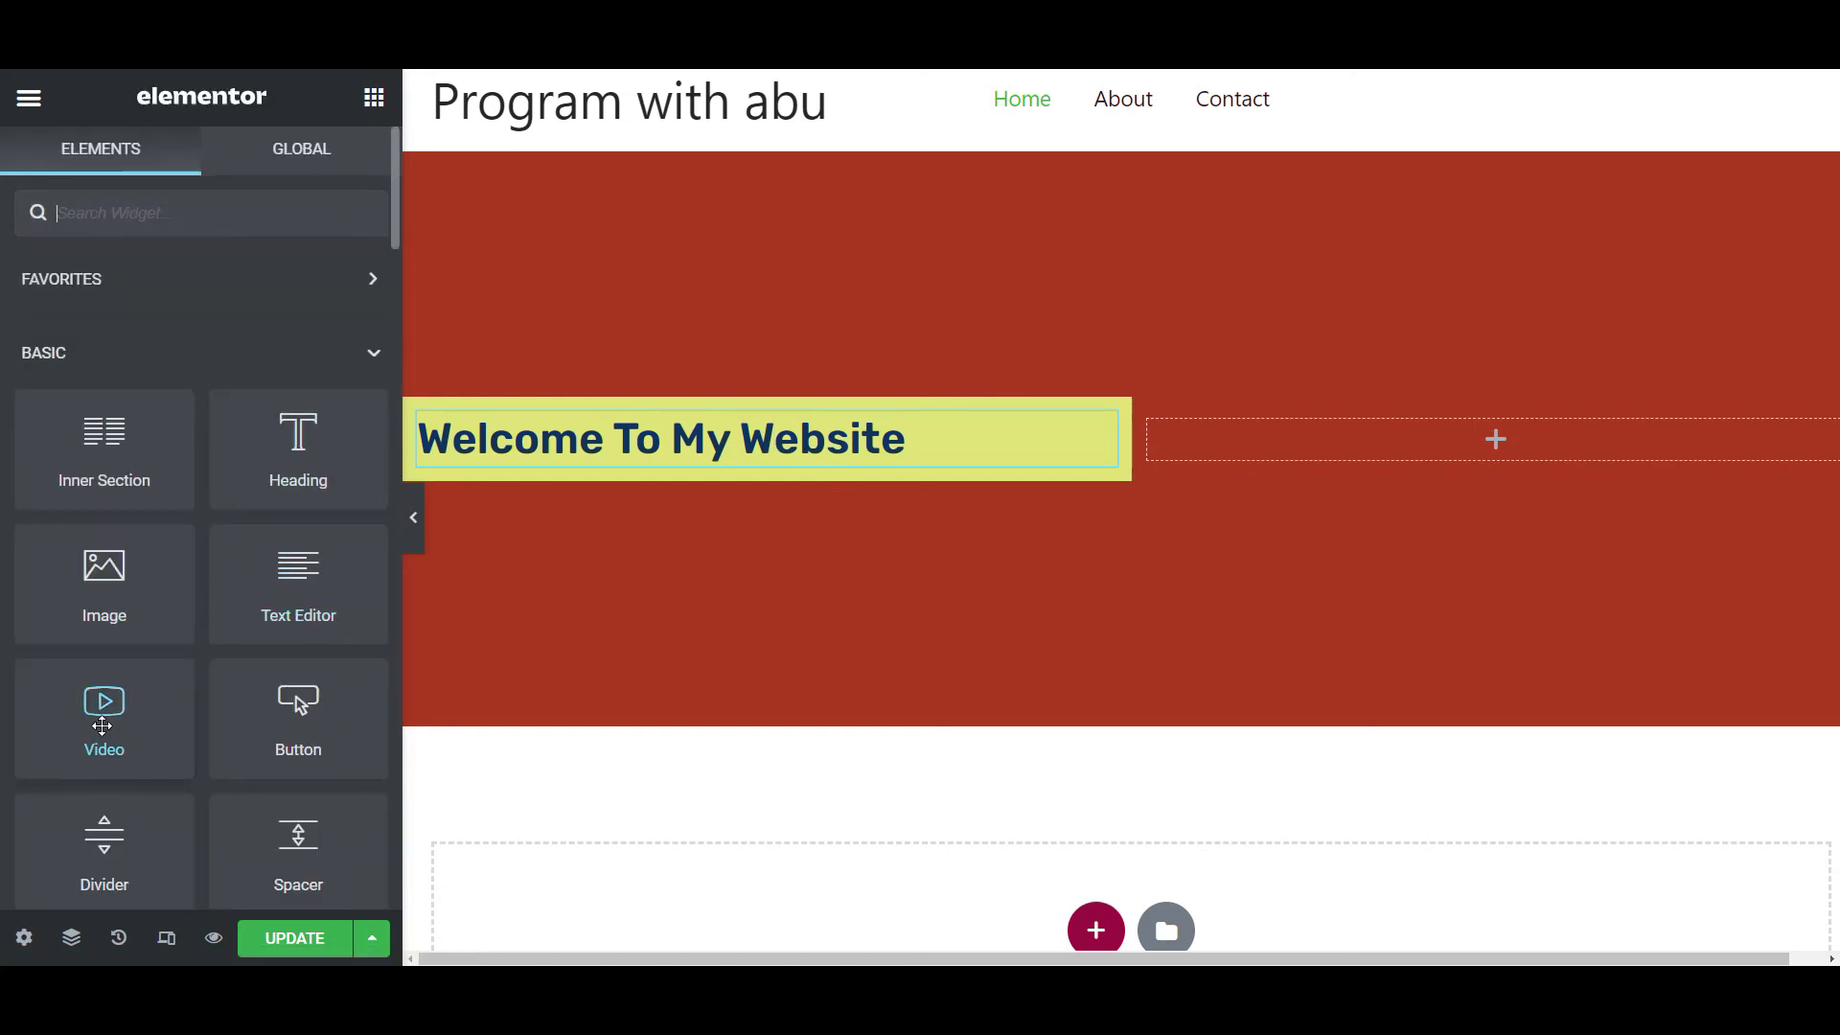
left_click_drag(103, 717, 1503, 445)
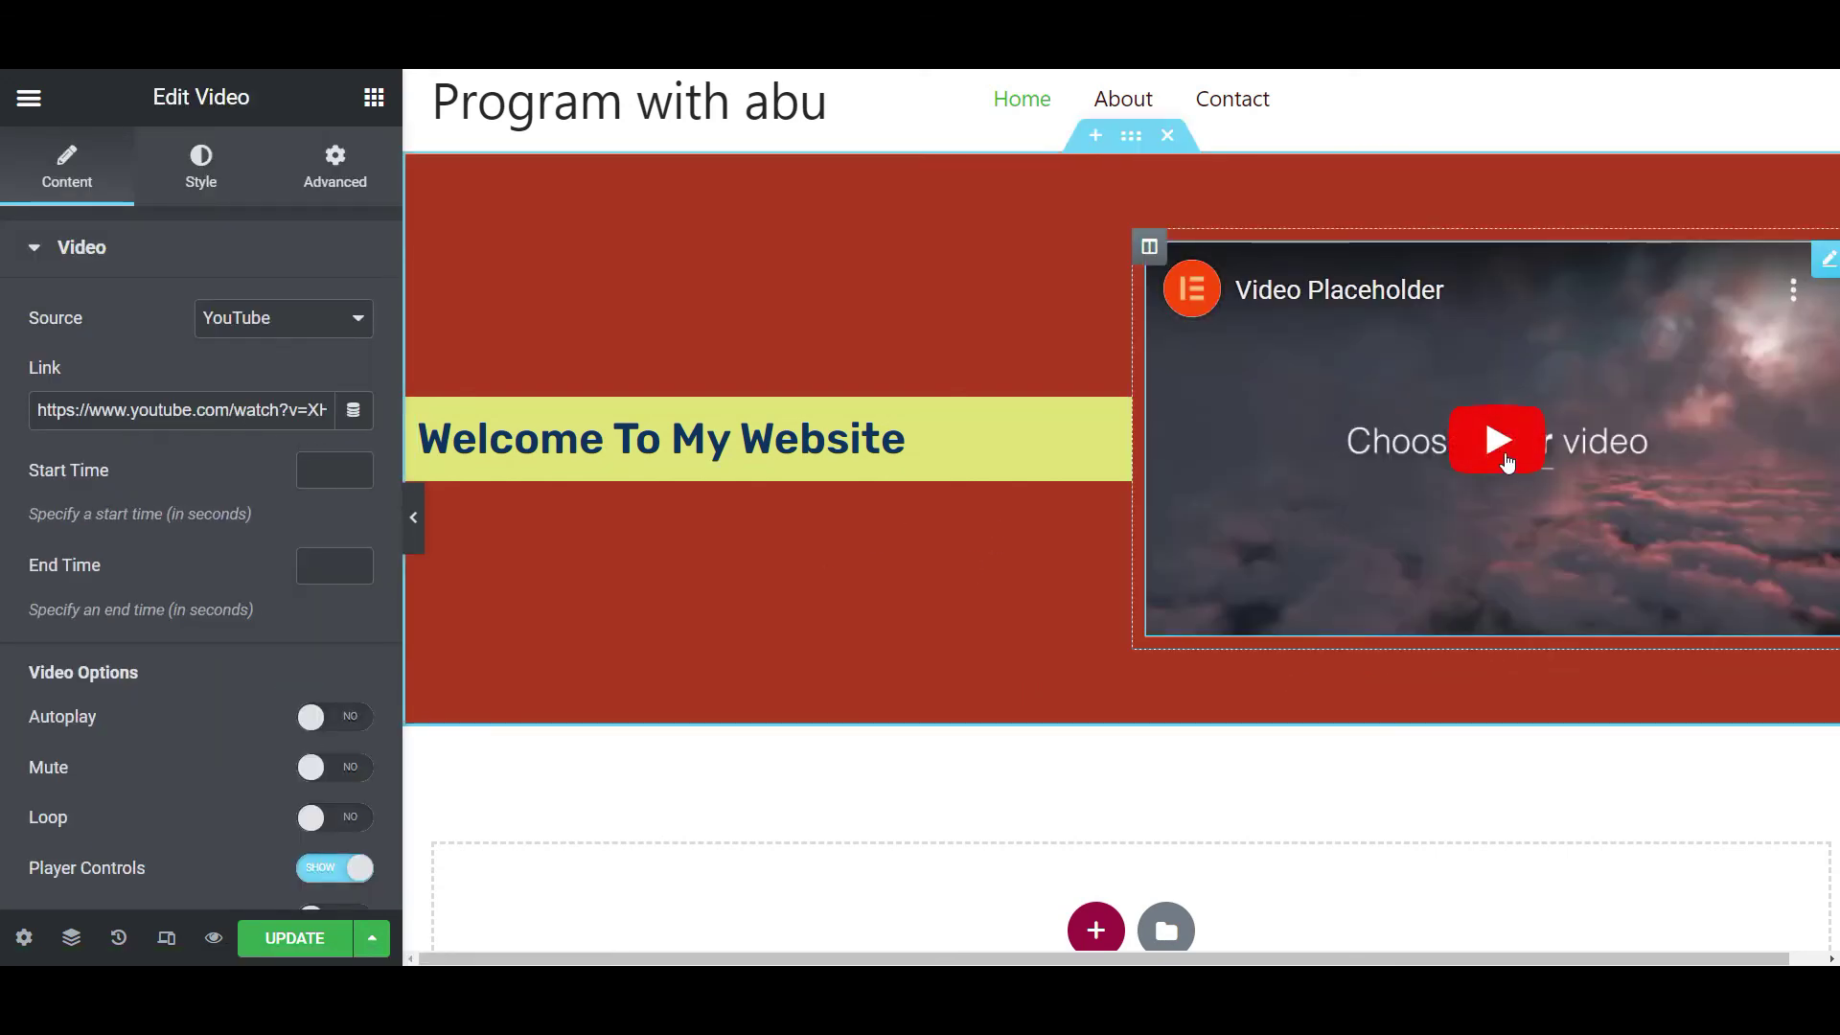
left_click(1401, 387)
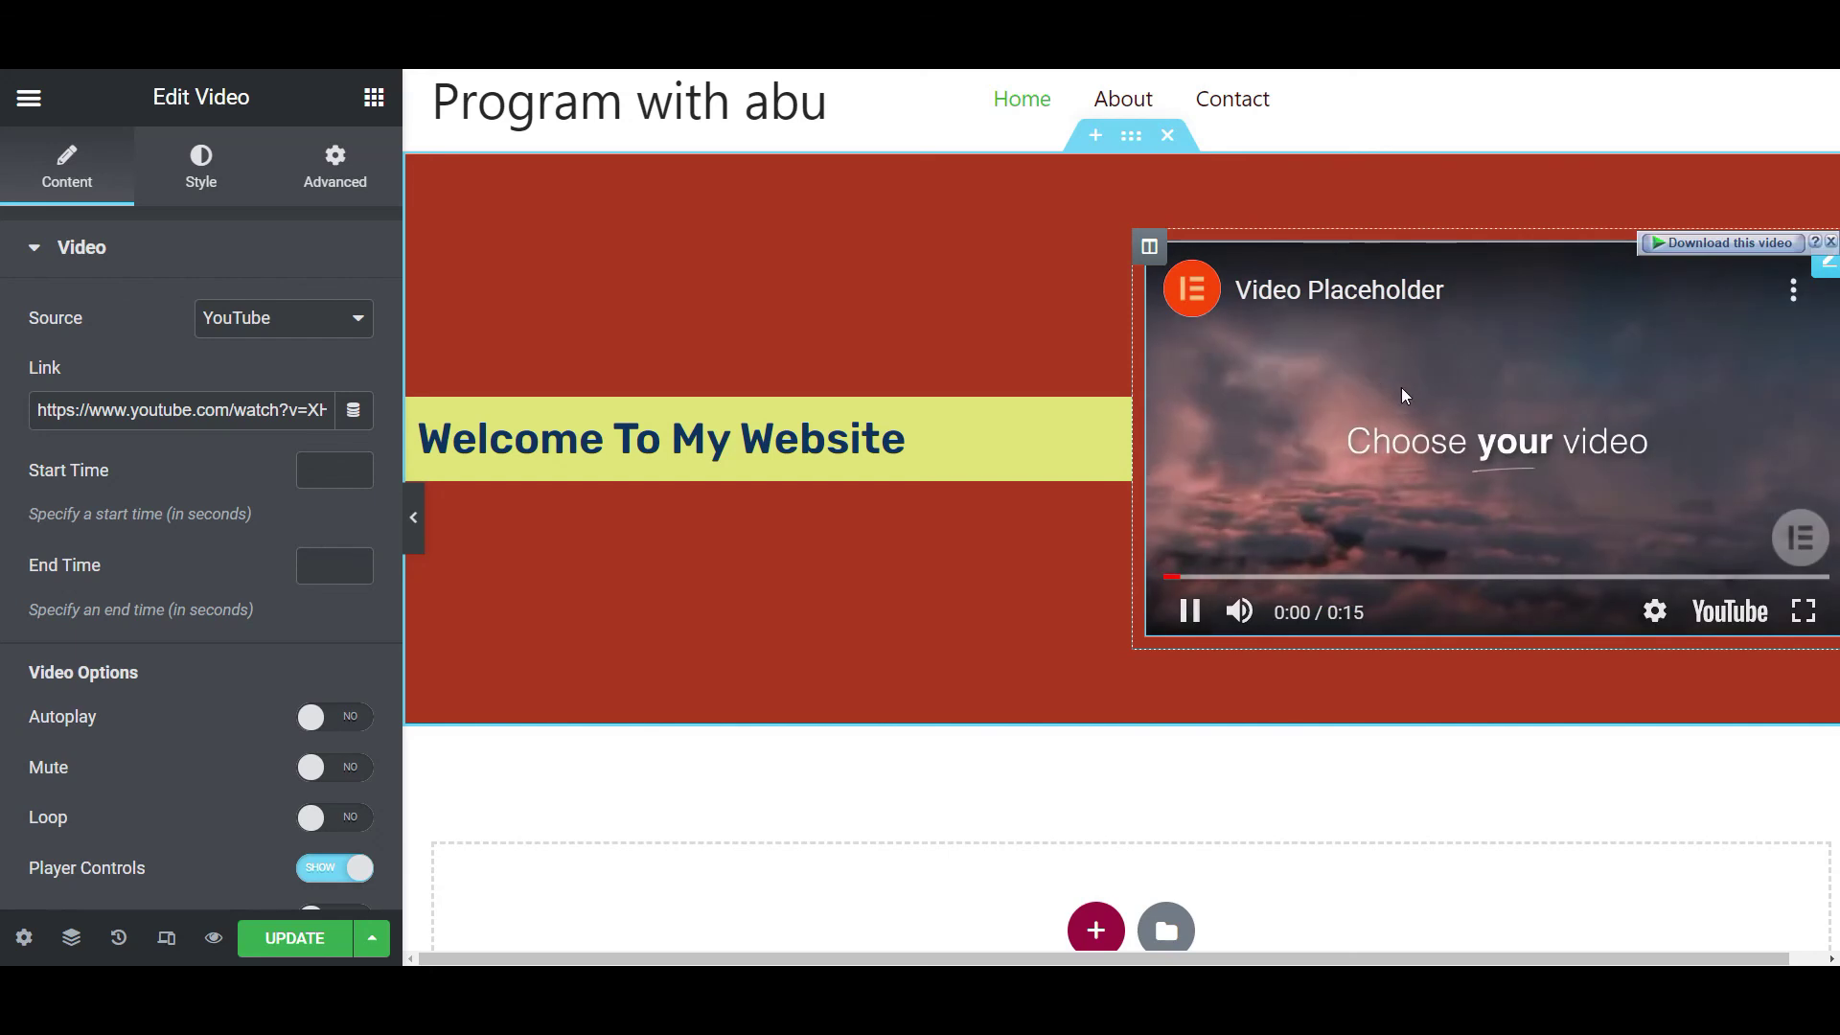
left_click(1189, 621)
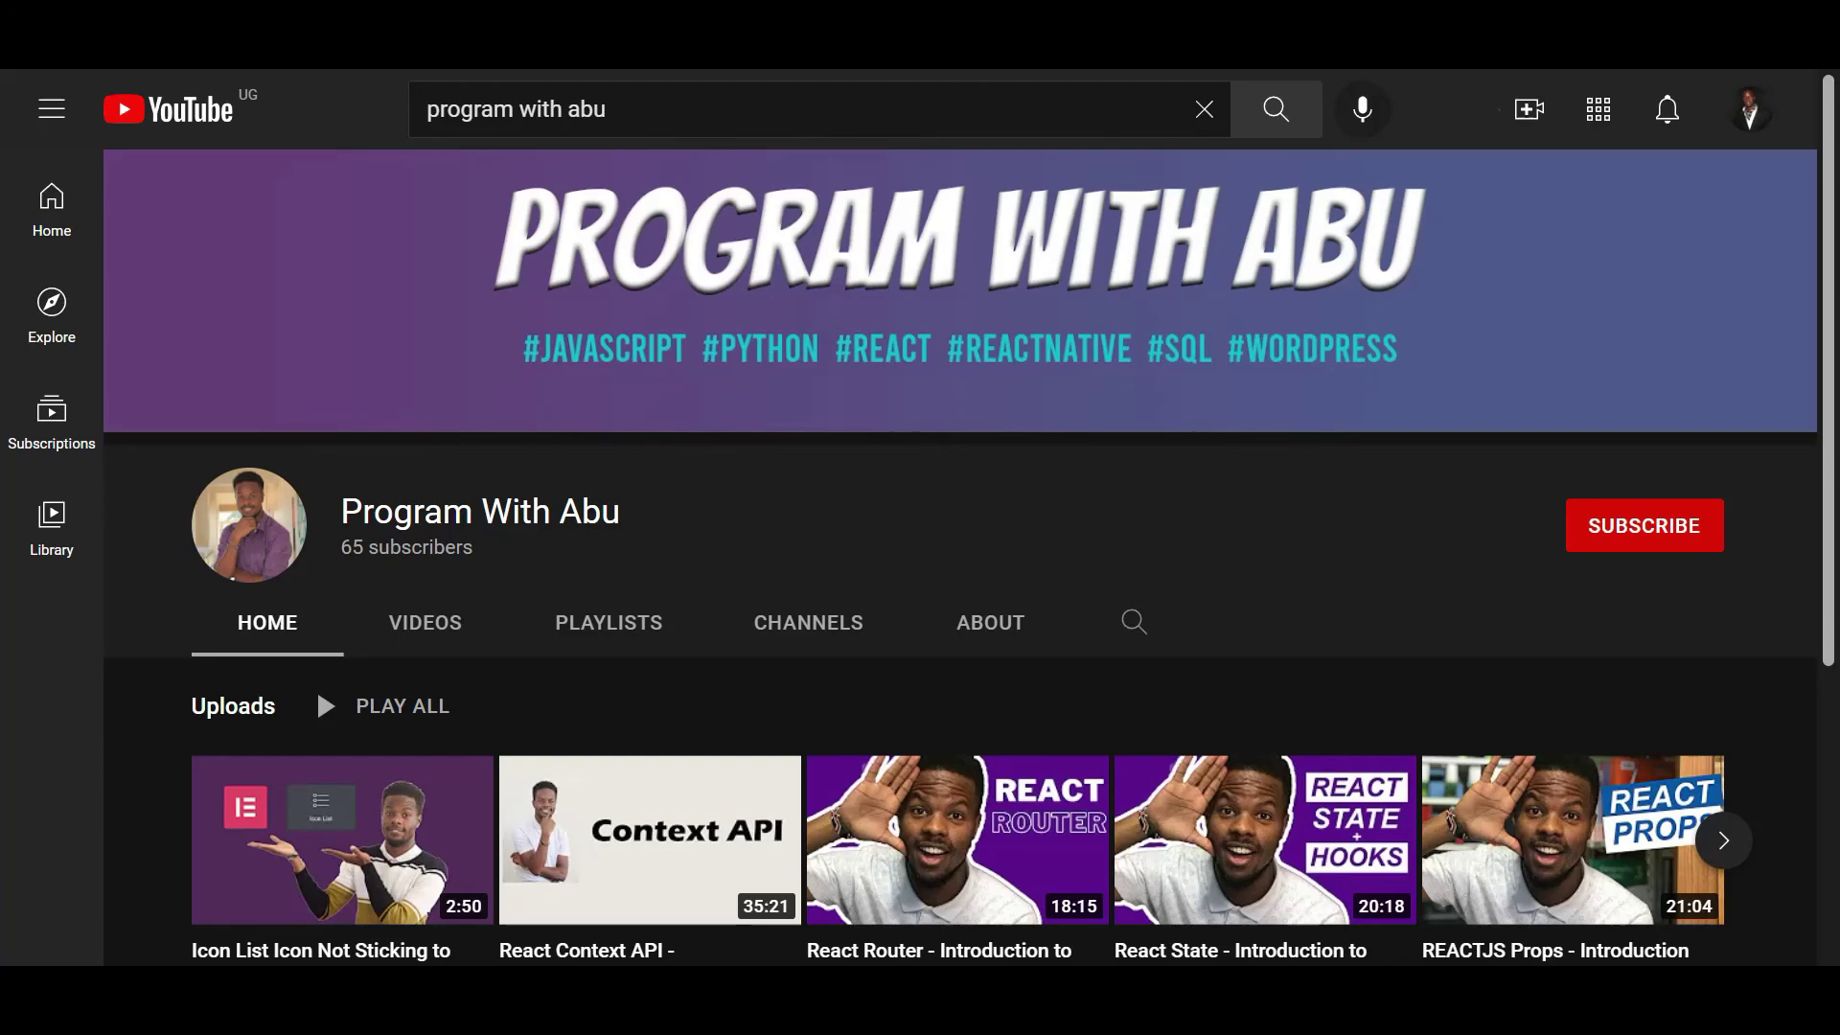
Open the YouTube video "Icon List Icon Not Sticking to First Sentence in Elementor", copy its URL and paste it as the Video widget's link.
scroll(831, 694, "down", 1)
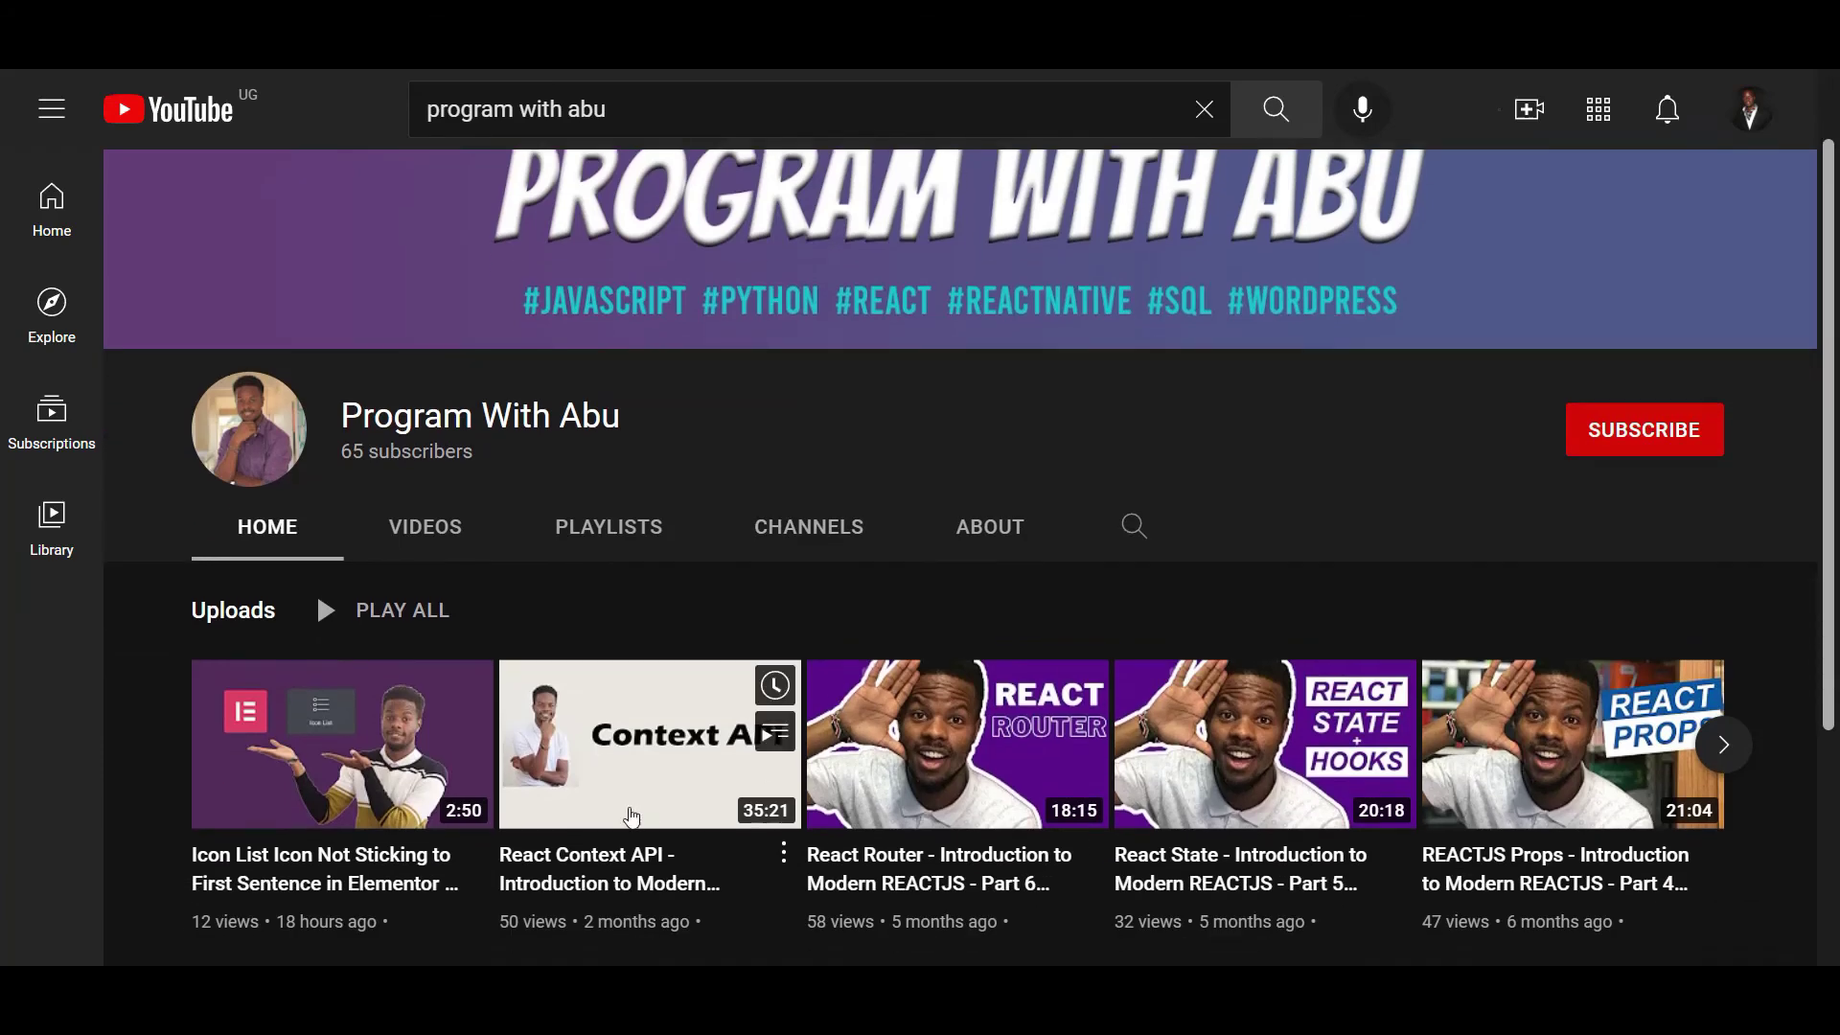
left_click(333, 866)
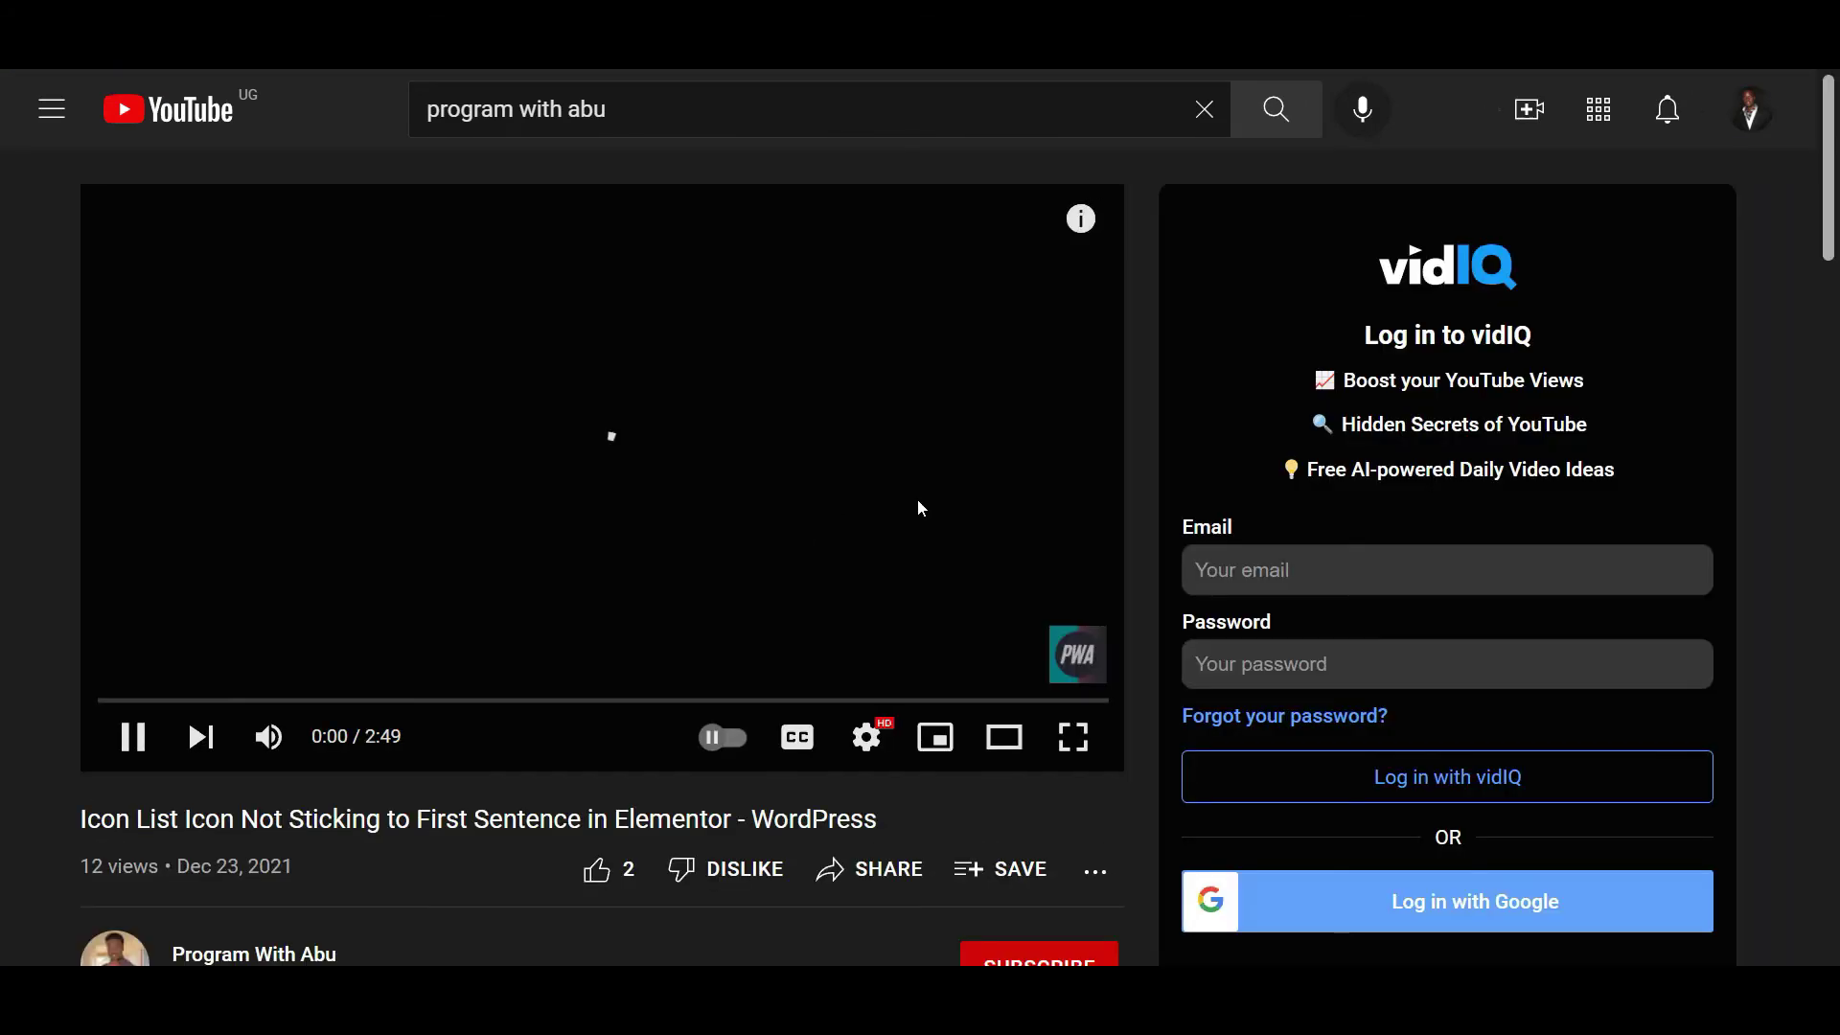
left_click(655, 459)
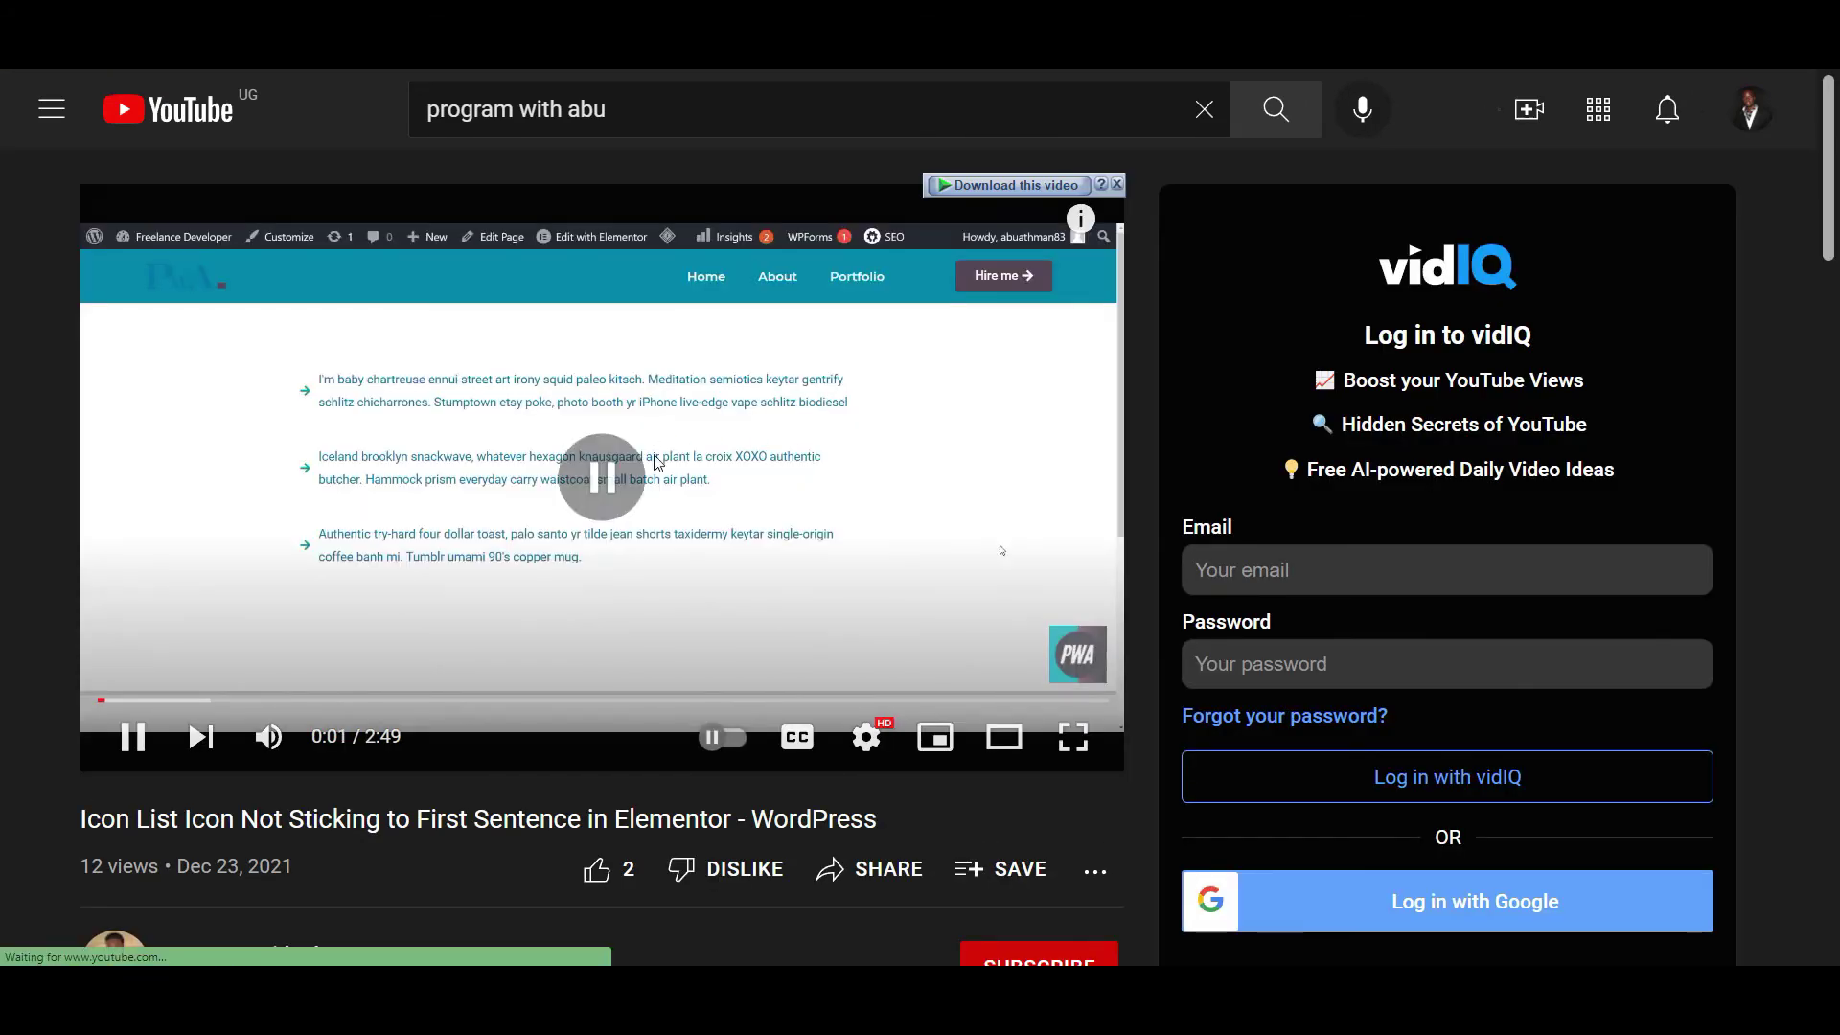
right_click(695, 427)
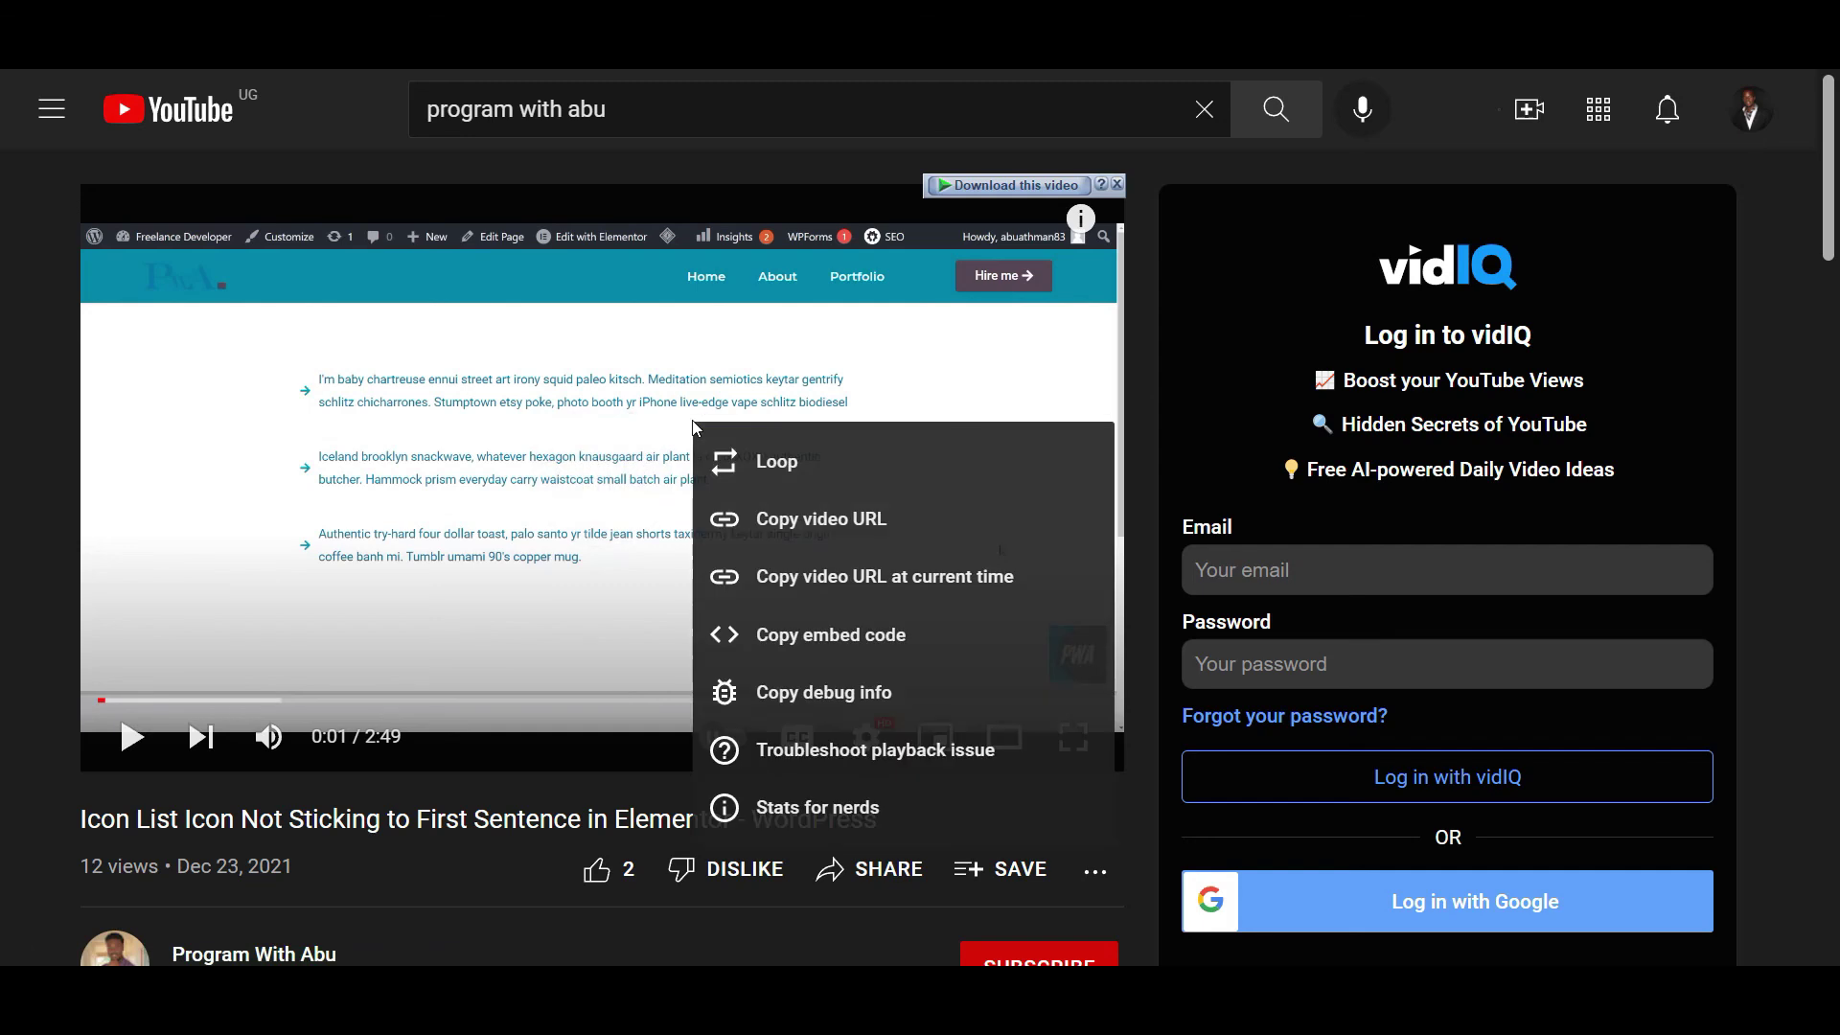
left_click(847, 532)
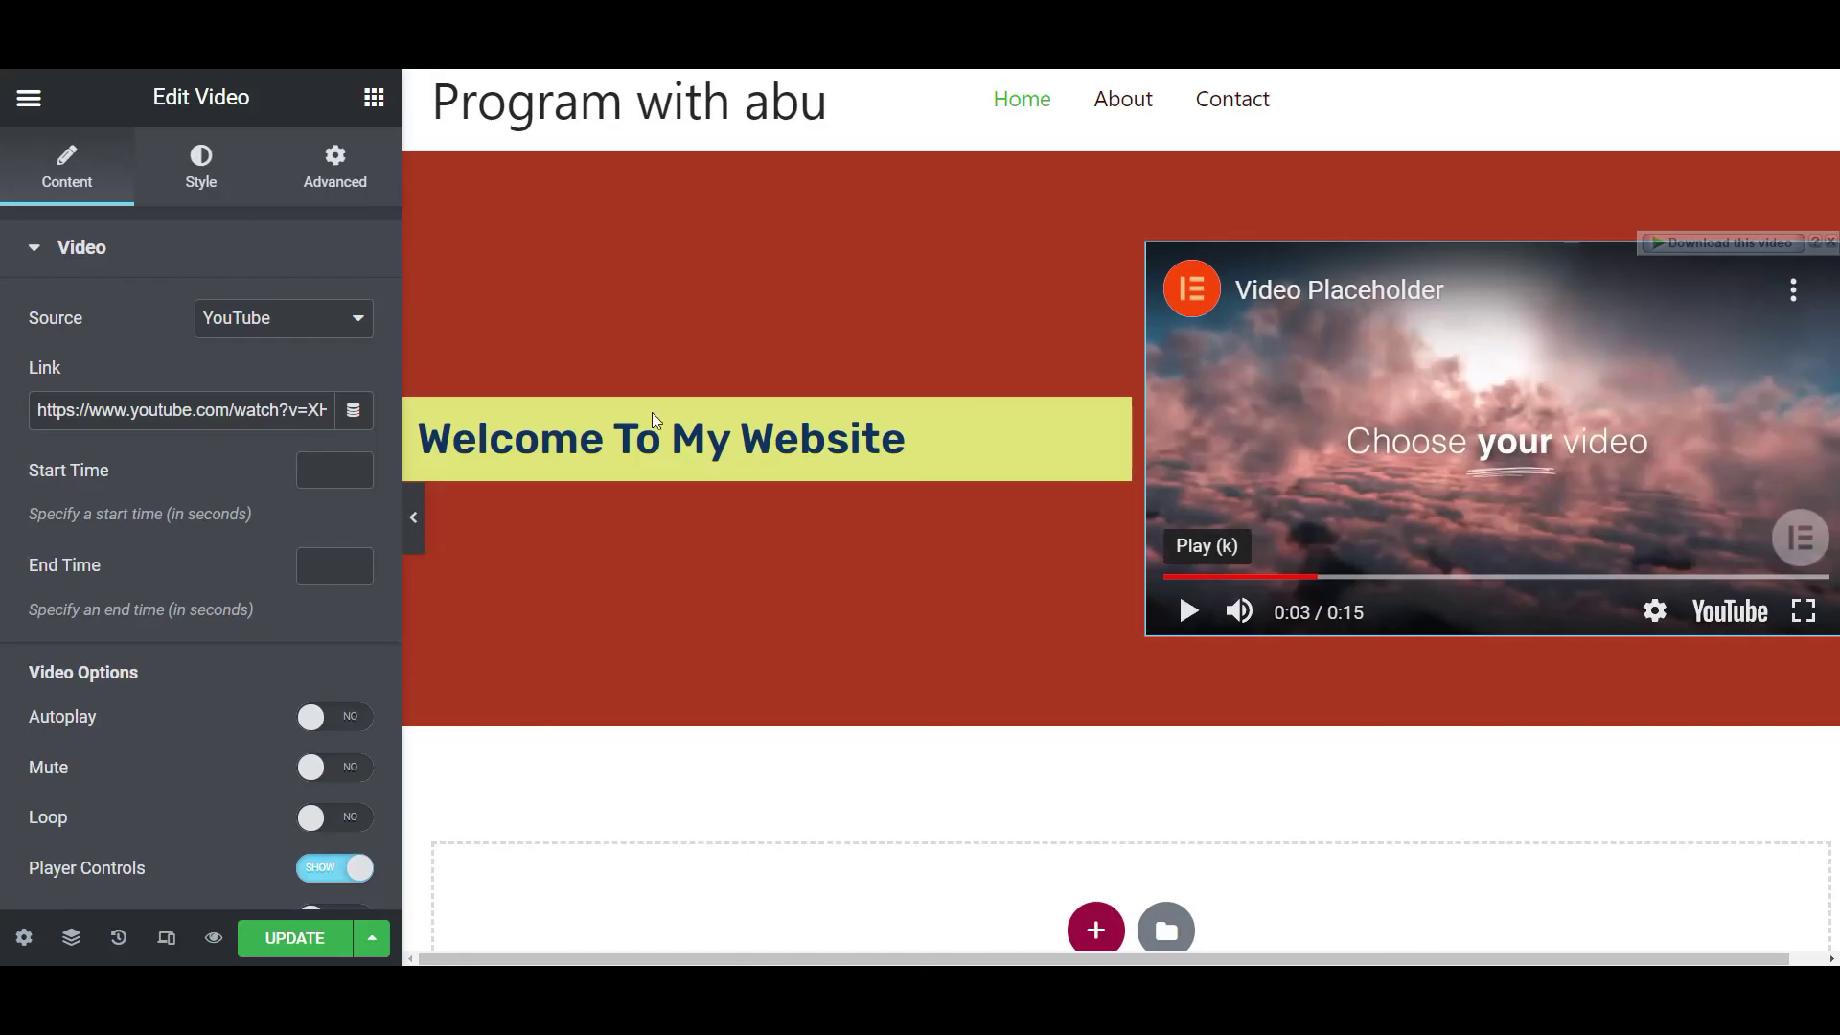
triple_click(178, 410)
key("ctrl+v")
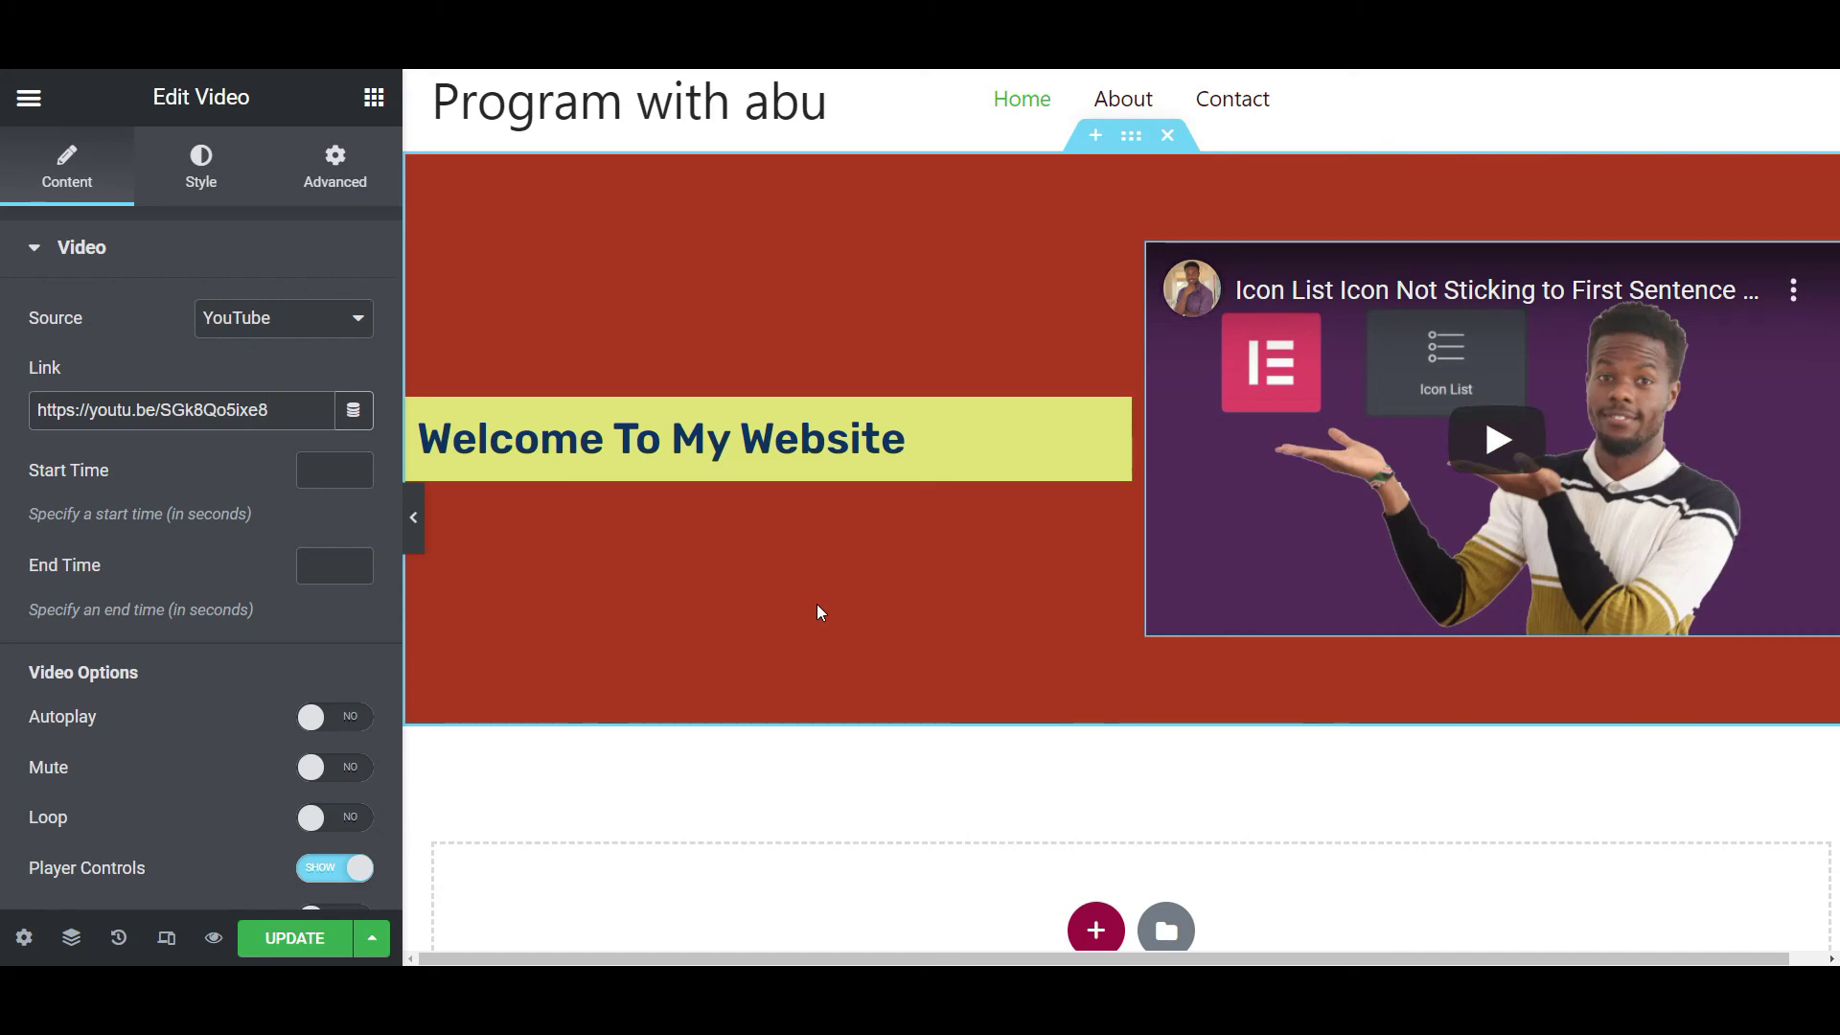
Examine the available source types and playback options of the Video widget, keeping YouTube as the source.
left_click(359, 319)
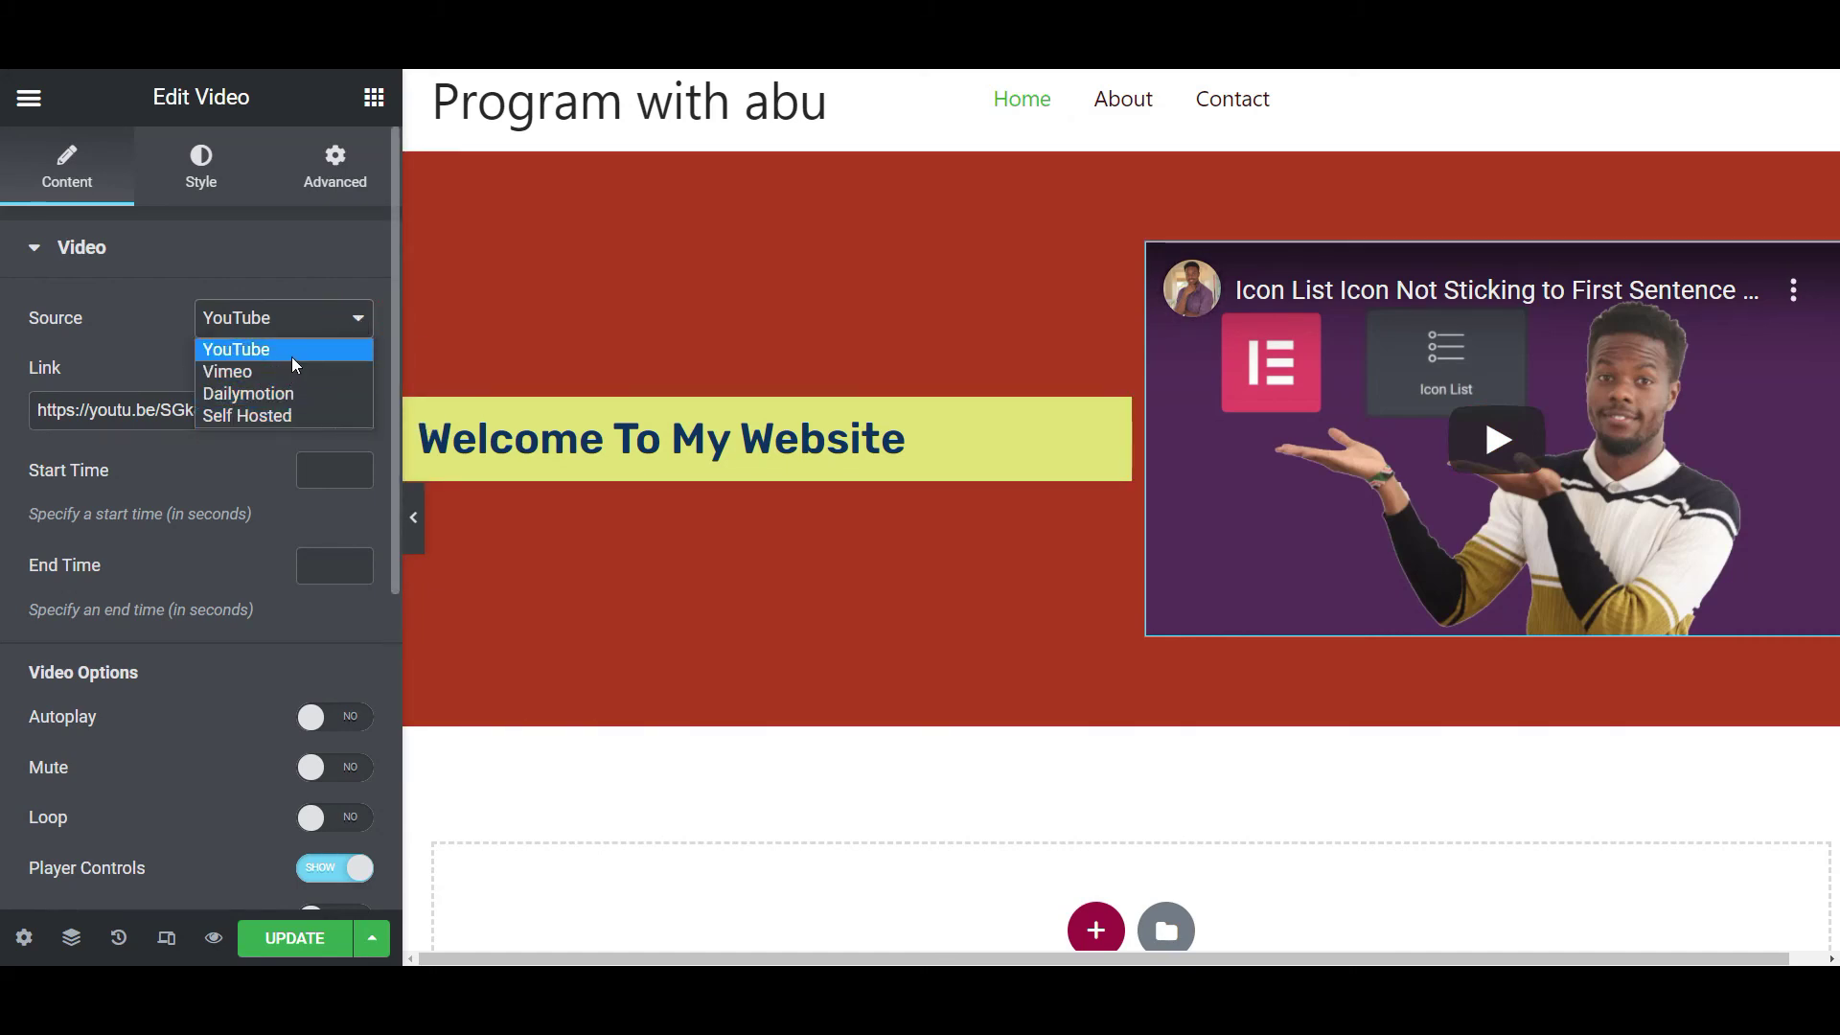
left_click(179, 356)
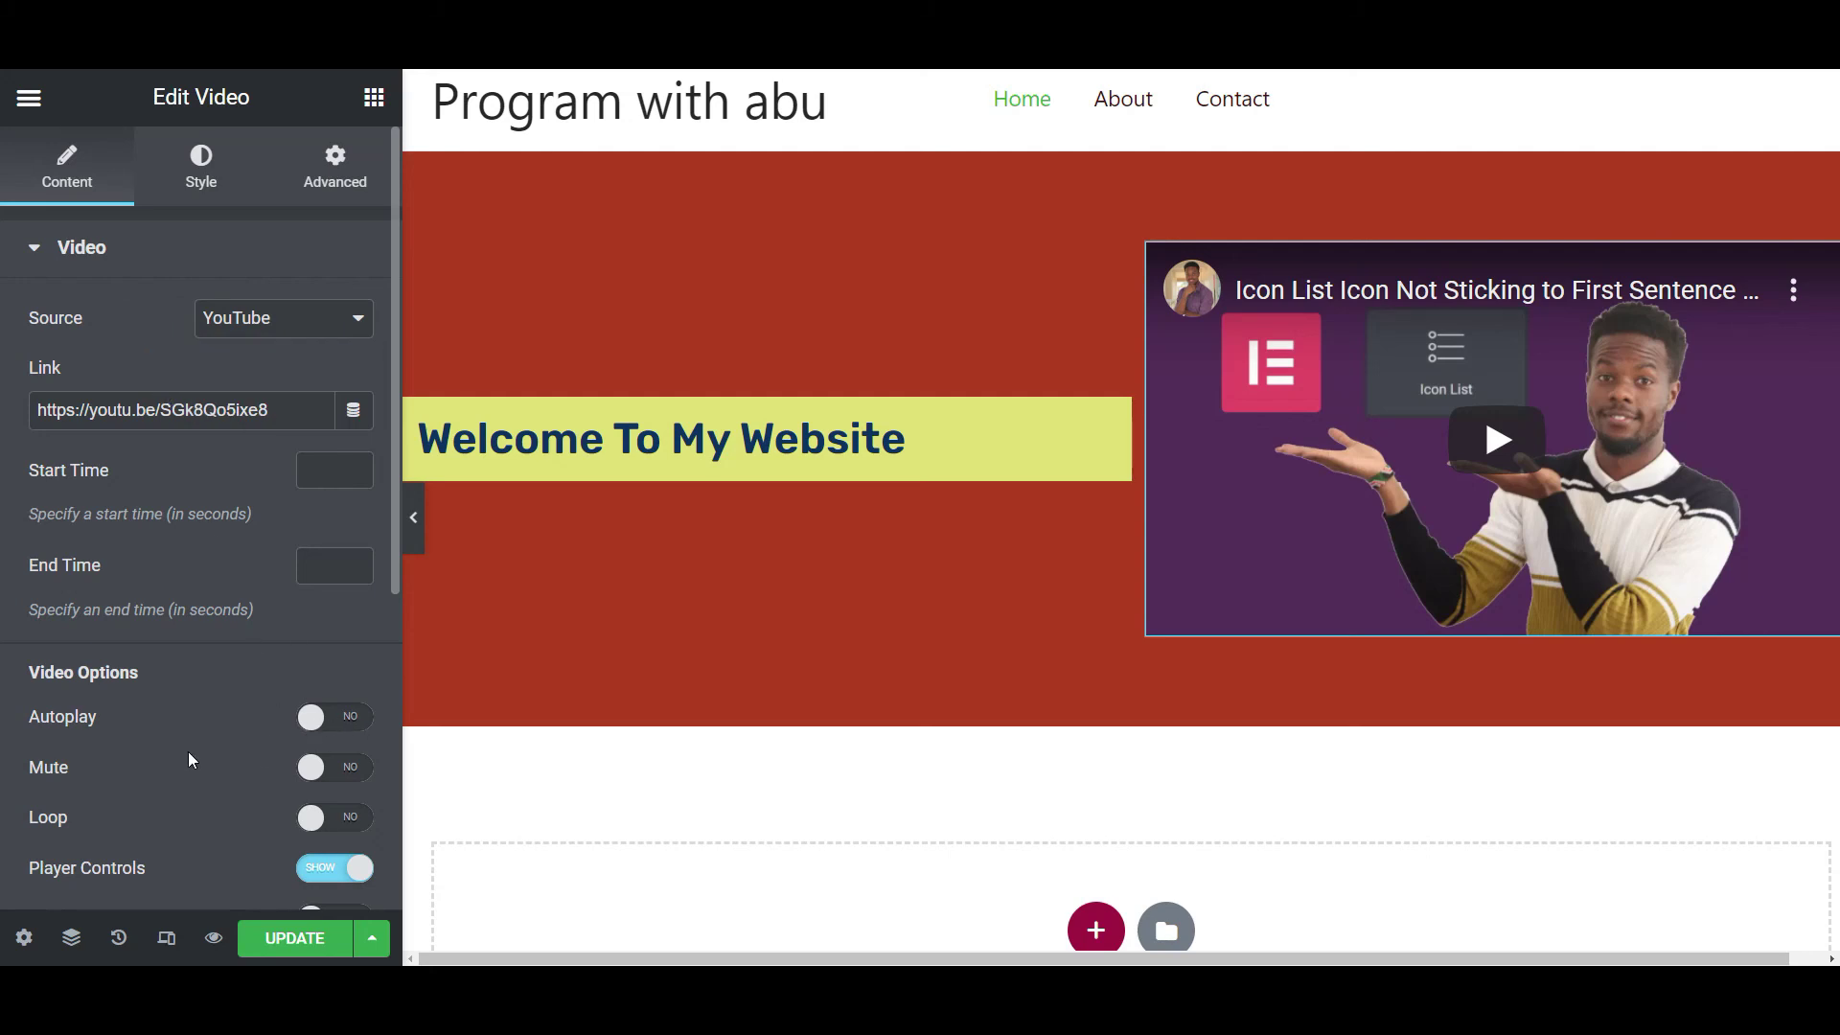
scroll(189, 755, "down", 3)
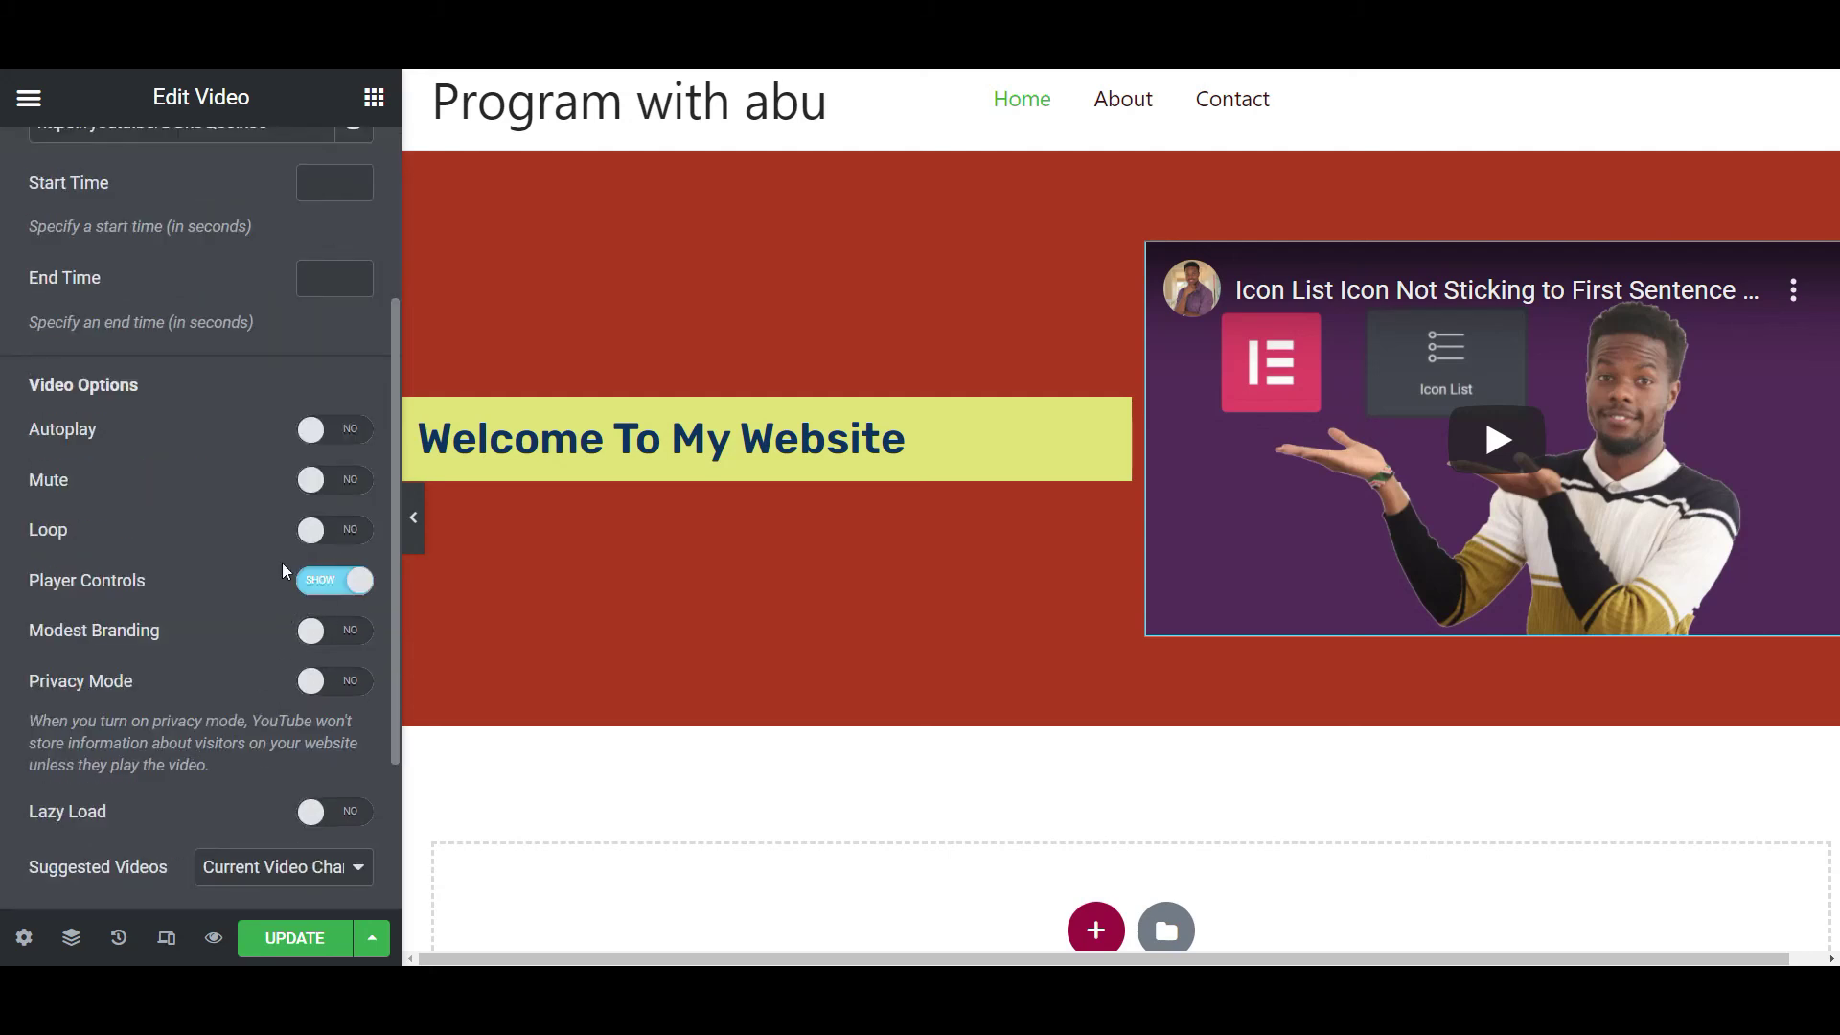
scroll(227, 694, "up", 3)
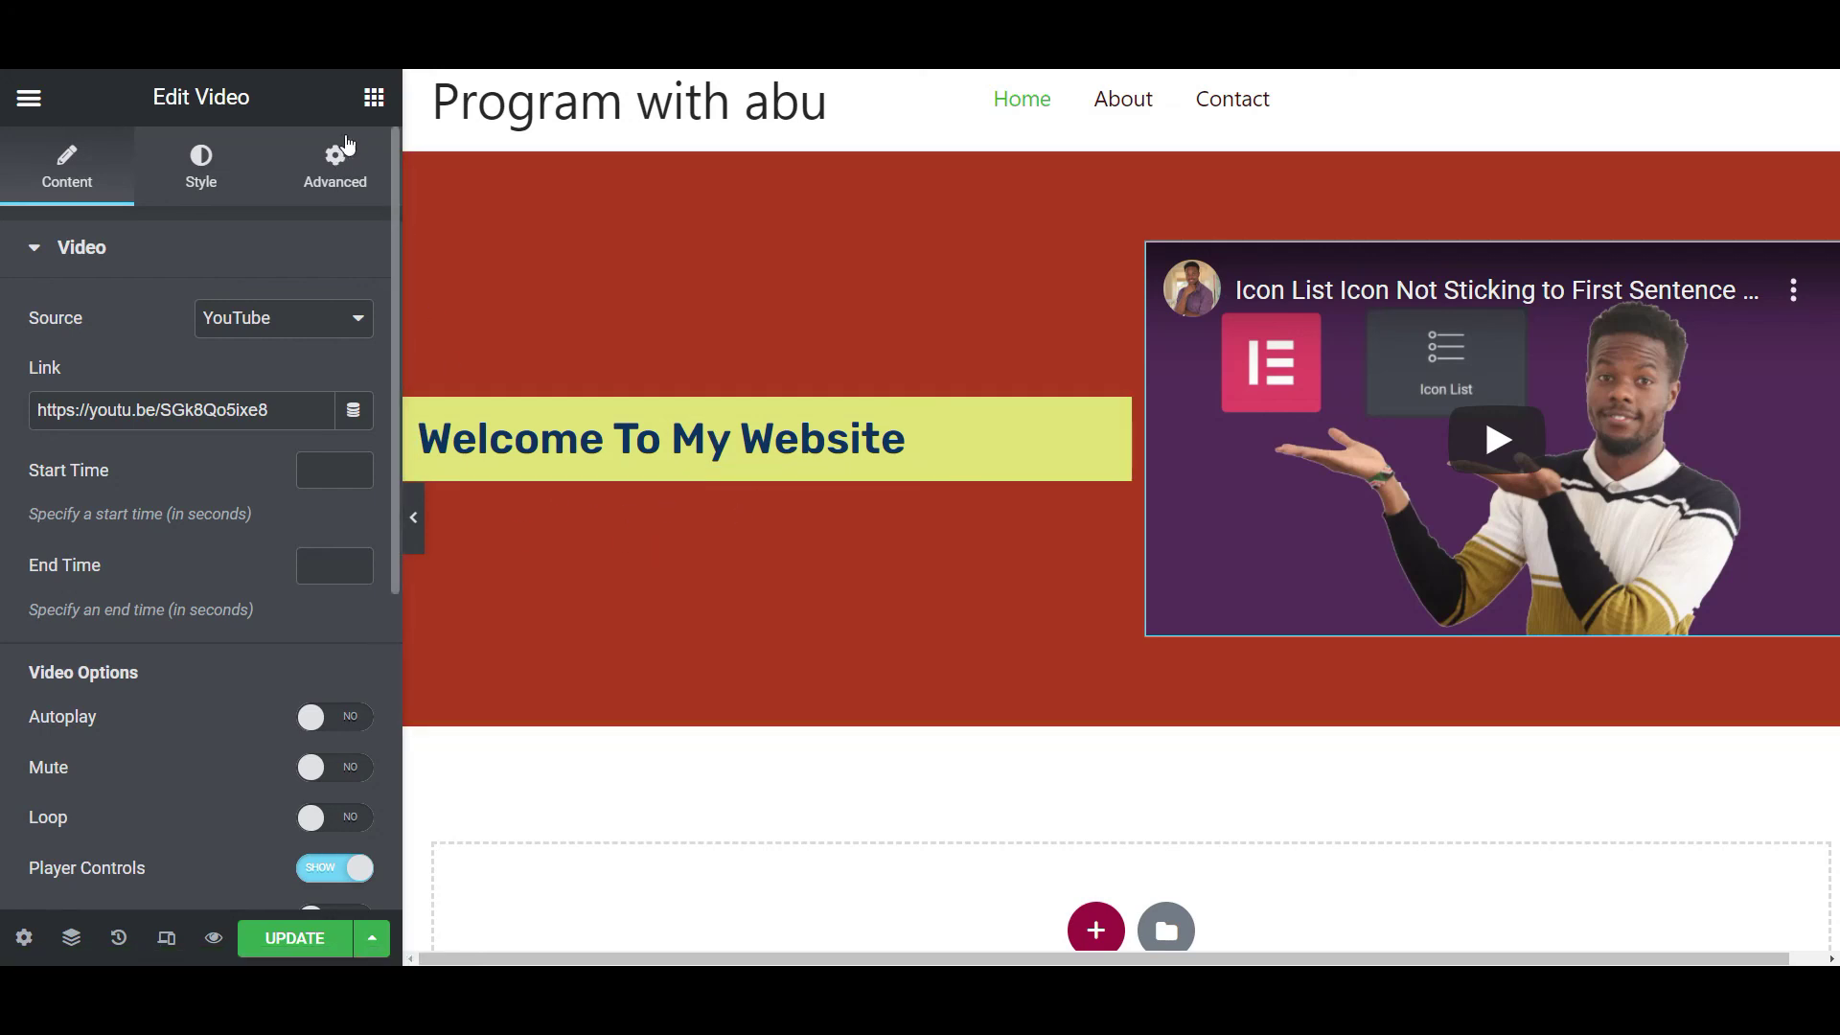
Add a Button widget below the welcome heading and set its normal background to the global Text color.
left_click(371, 103)
left_click_drag(298, 714, 553, 467)
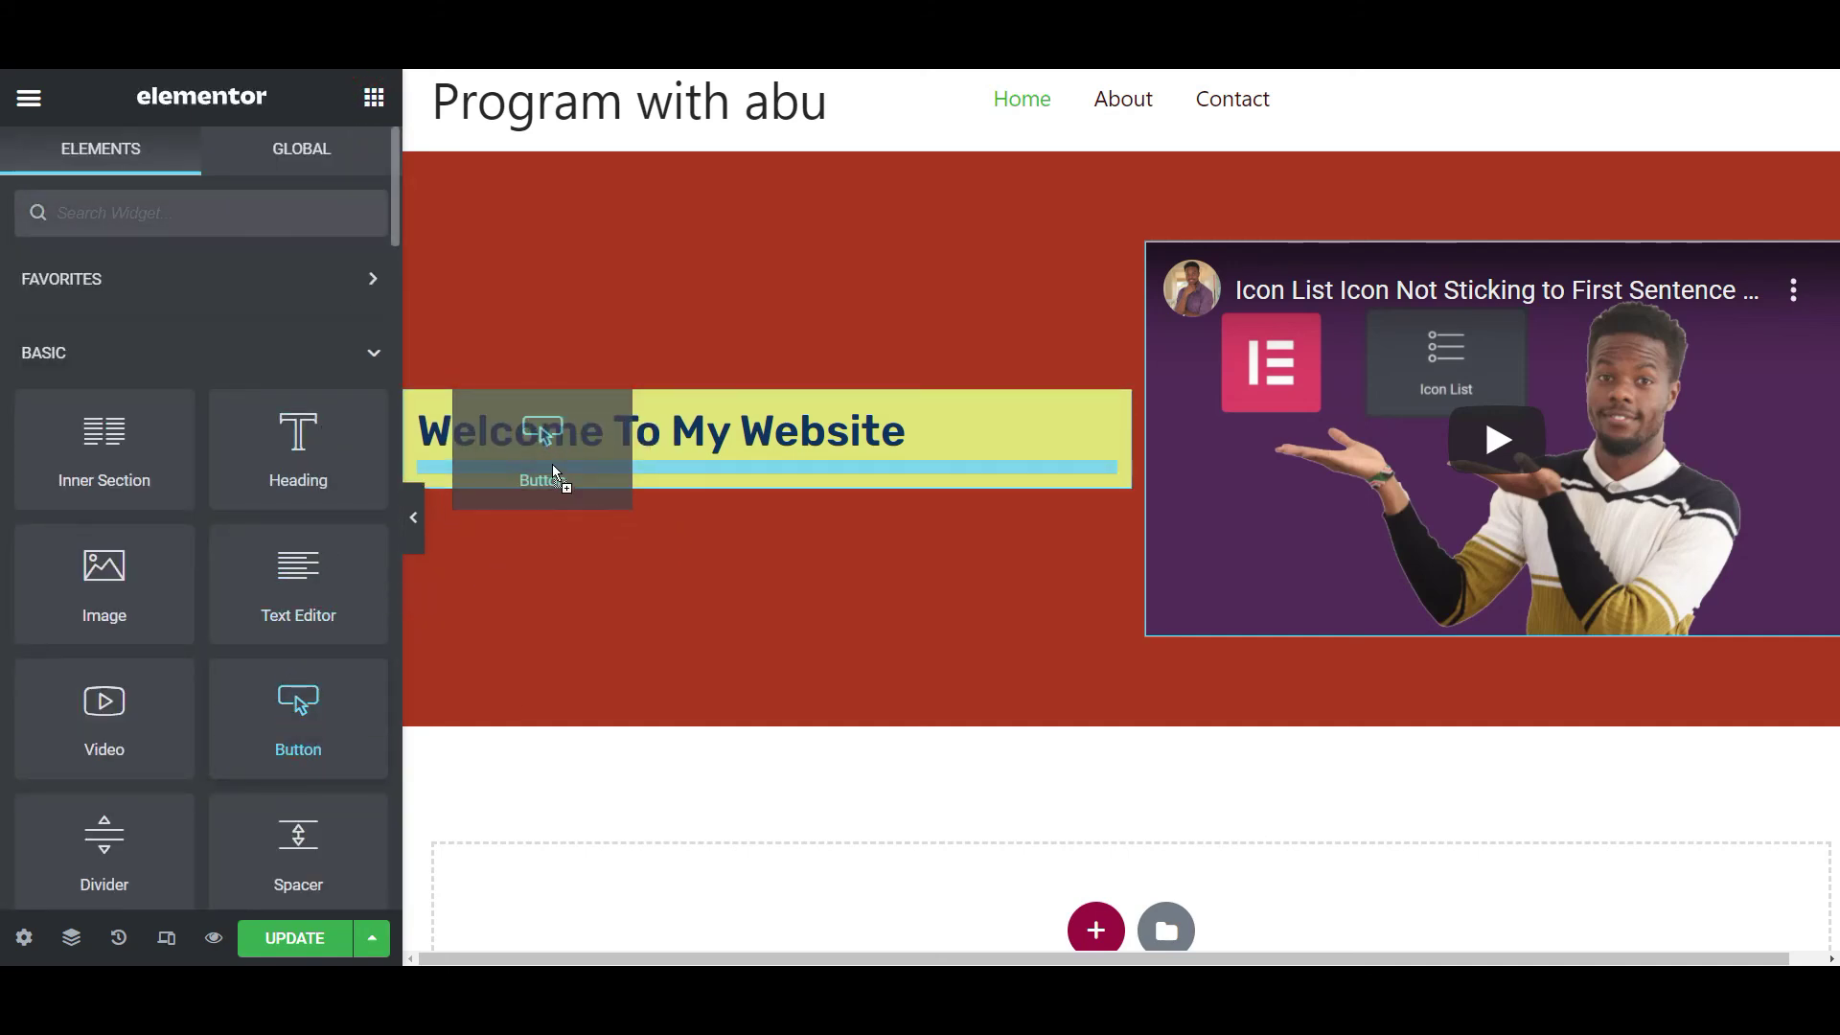
left_click_drag(553, 465, 553, 465)
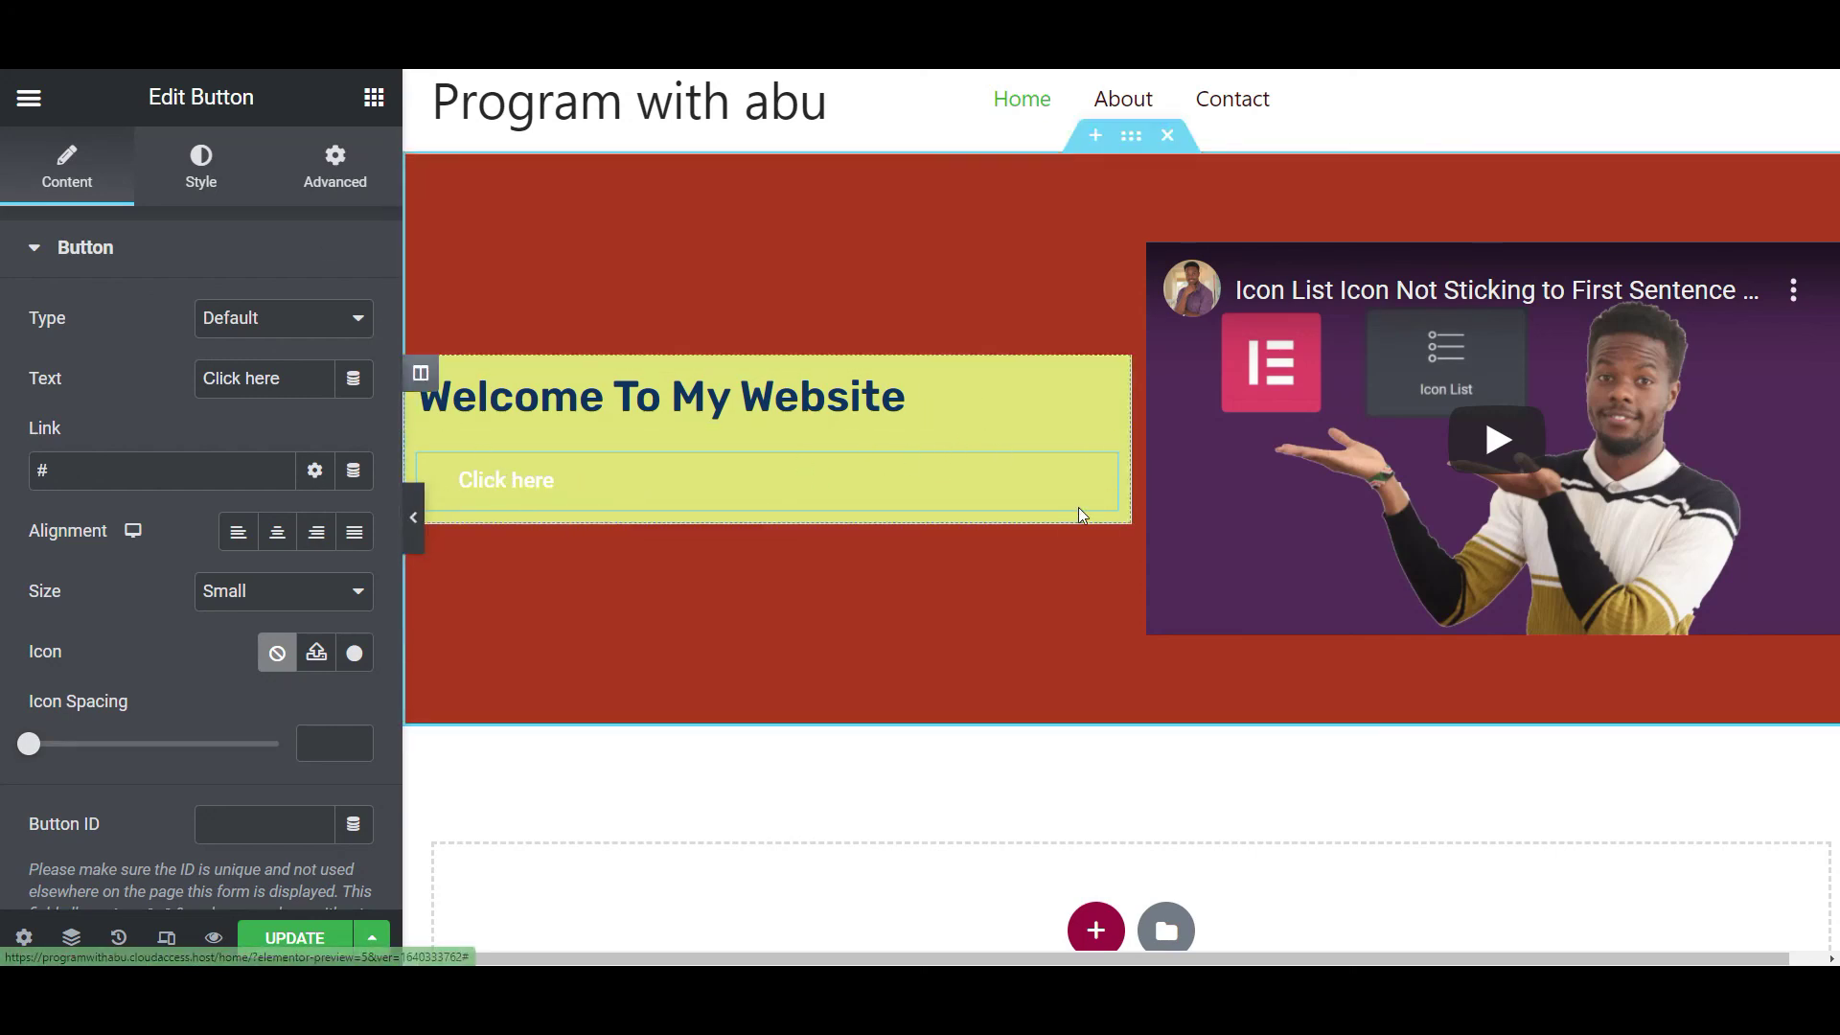
left_click(213, 182)
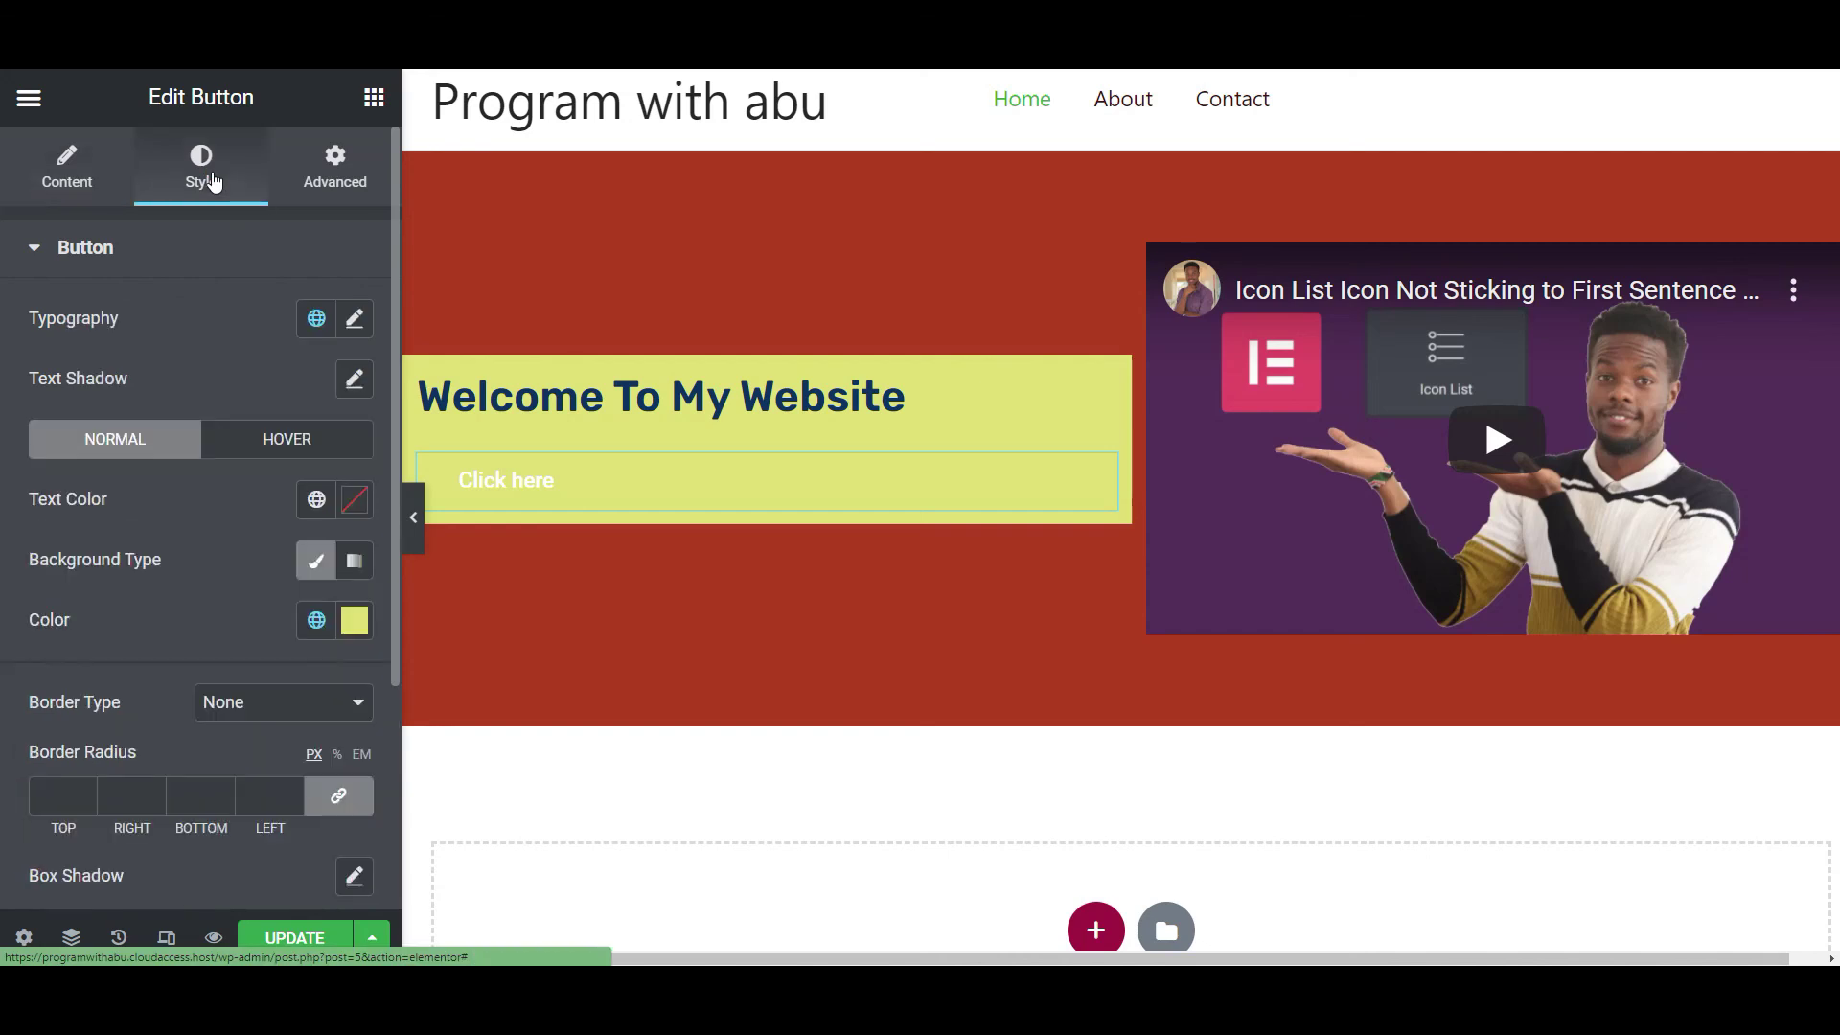
left_click(318, 635)
left_click(102, 341)
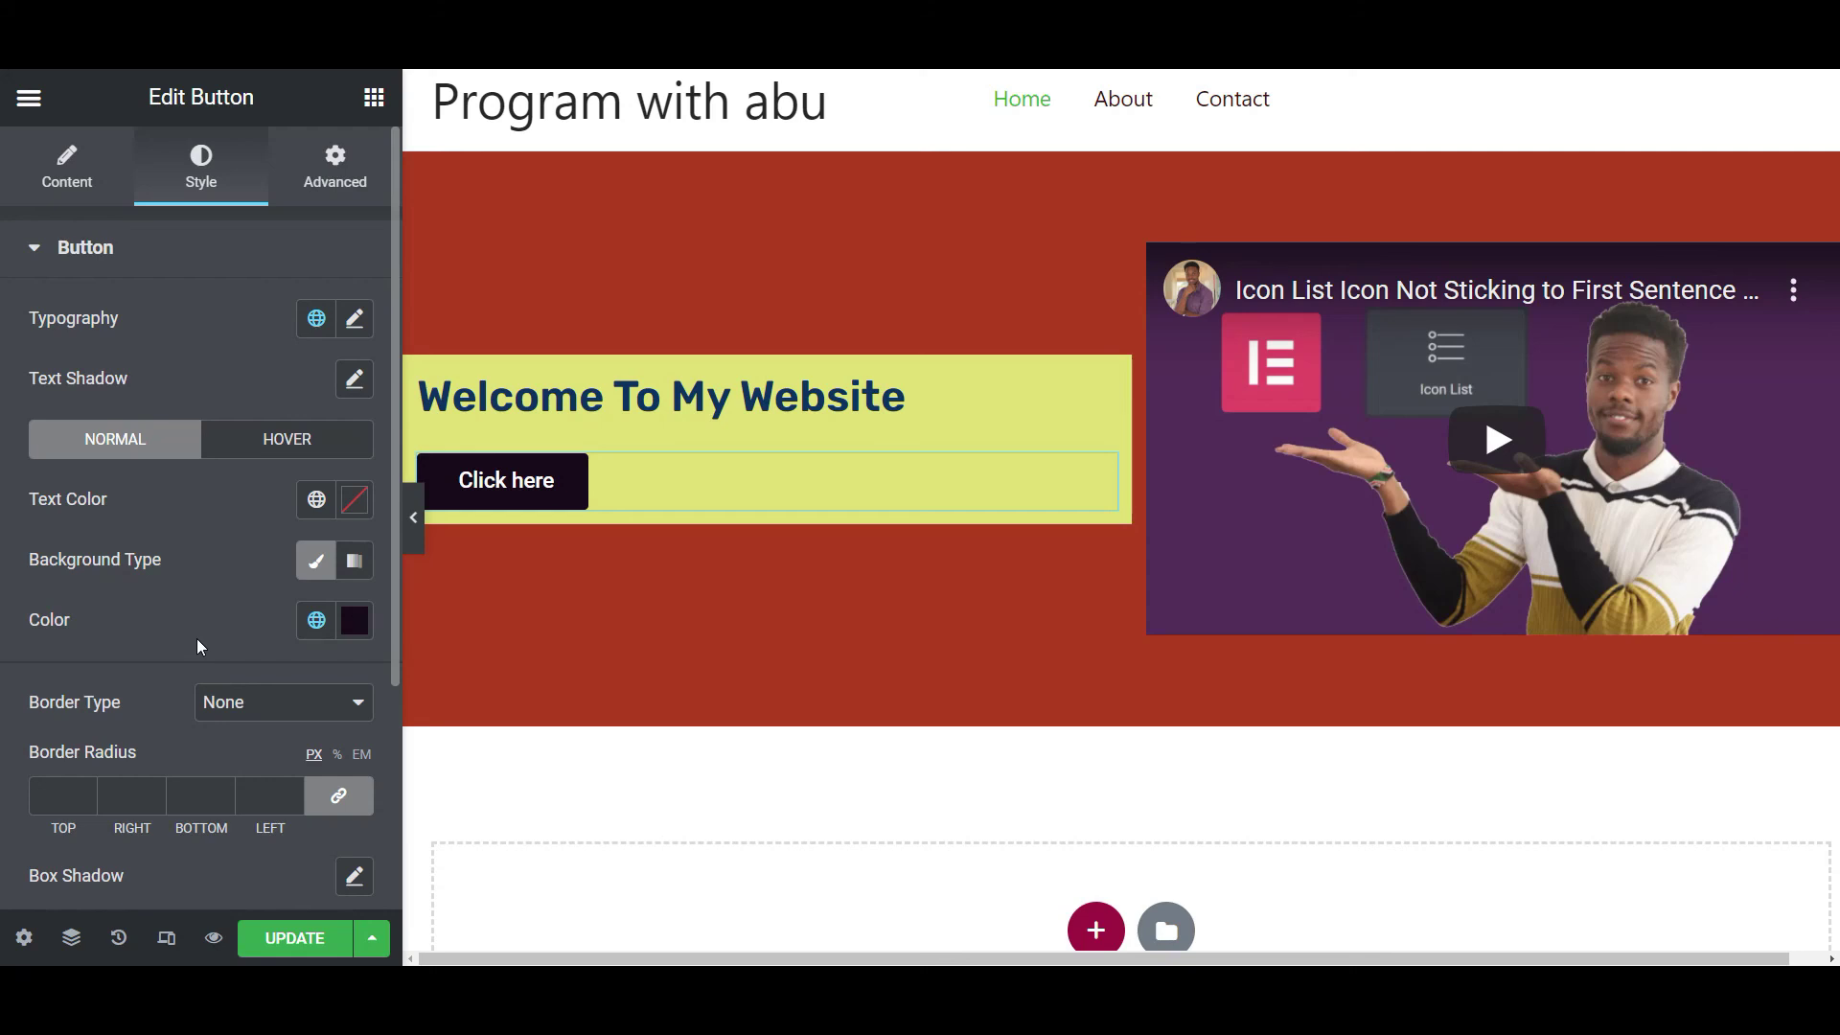
Try the global Secondary color for the button's hover background, set it to Primary and choose the Shrink hover animation.
left_click(283, 446)
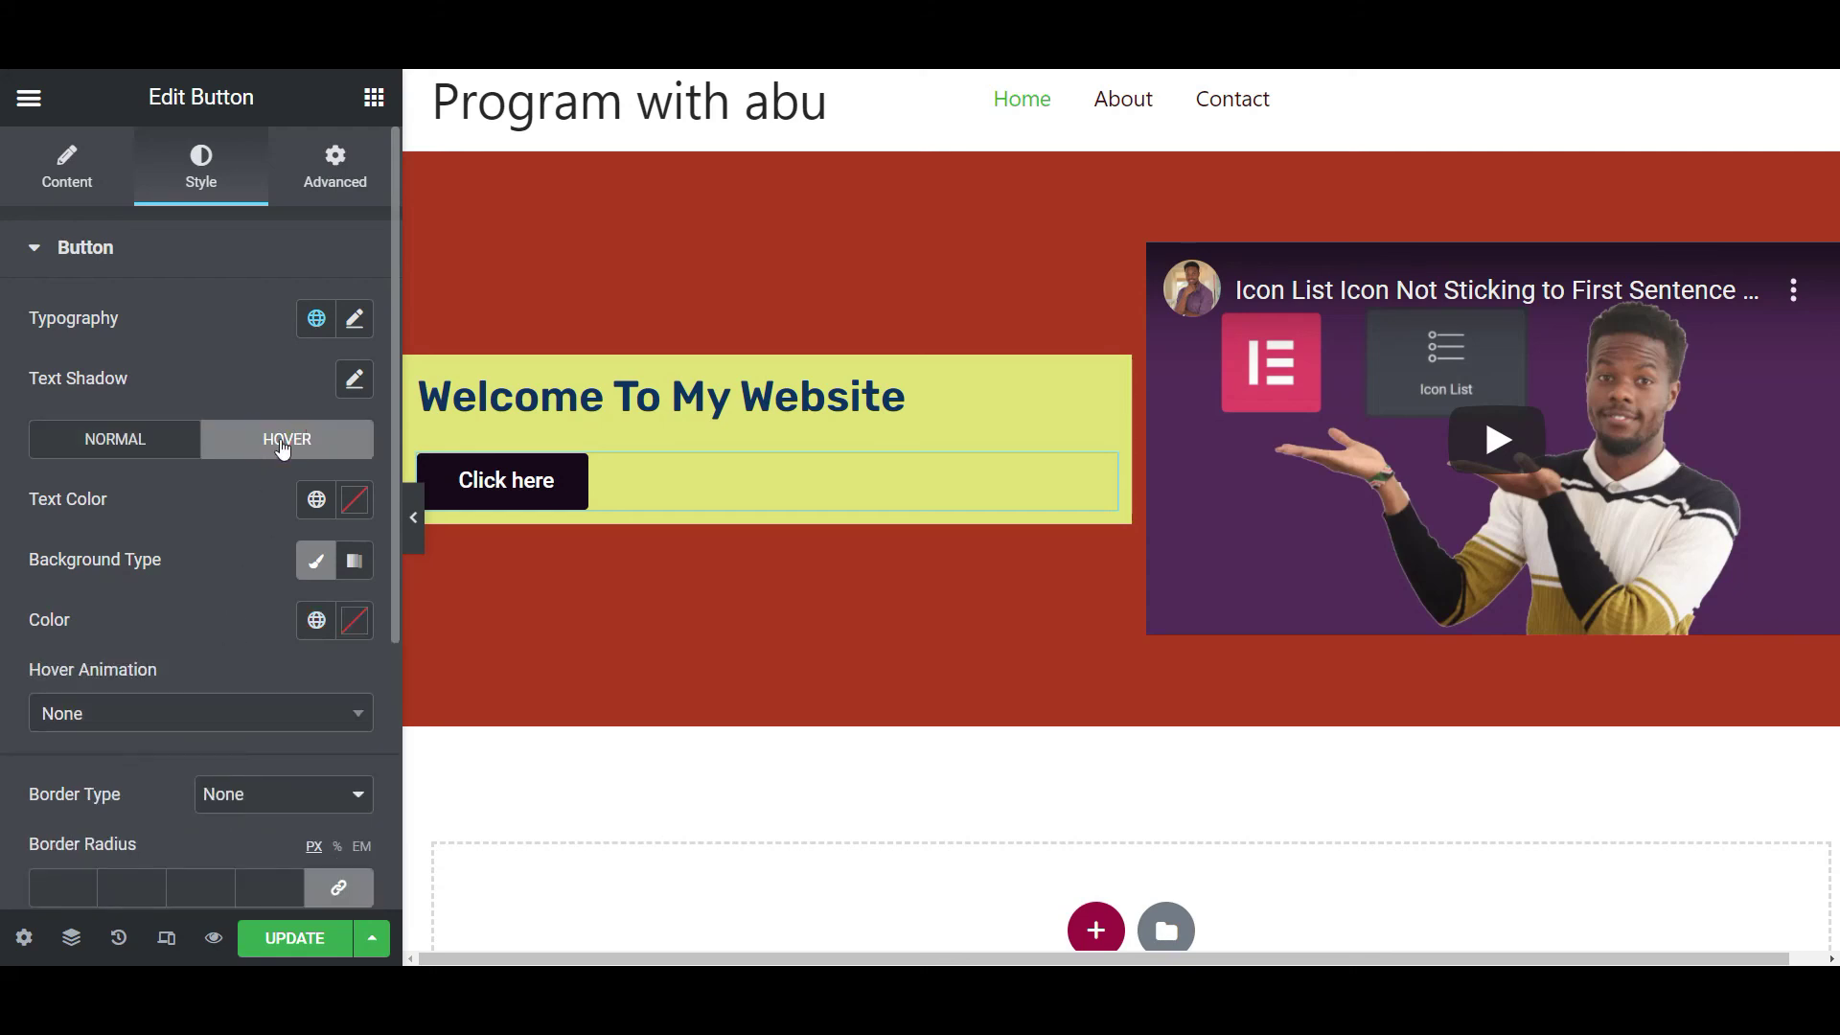
left_click(316, 620)
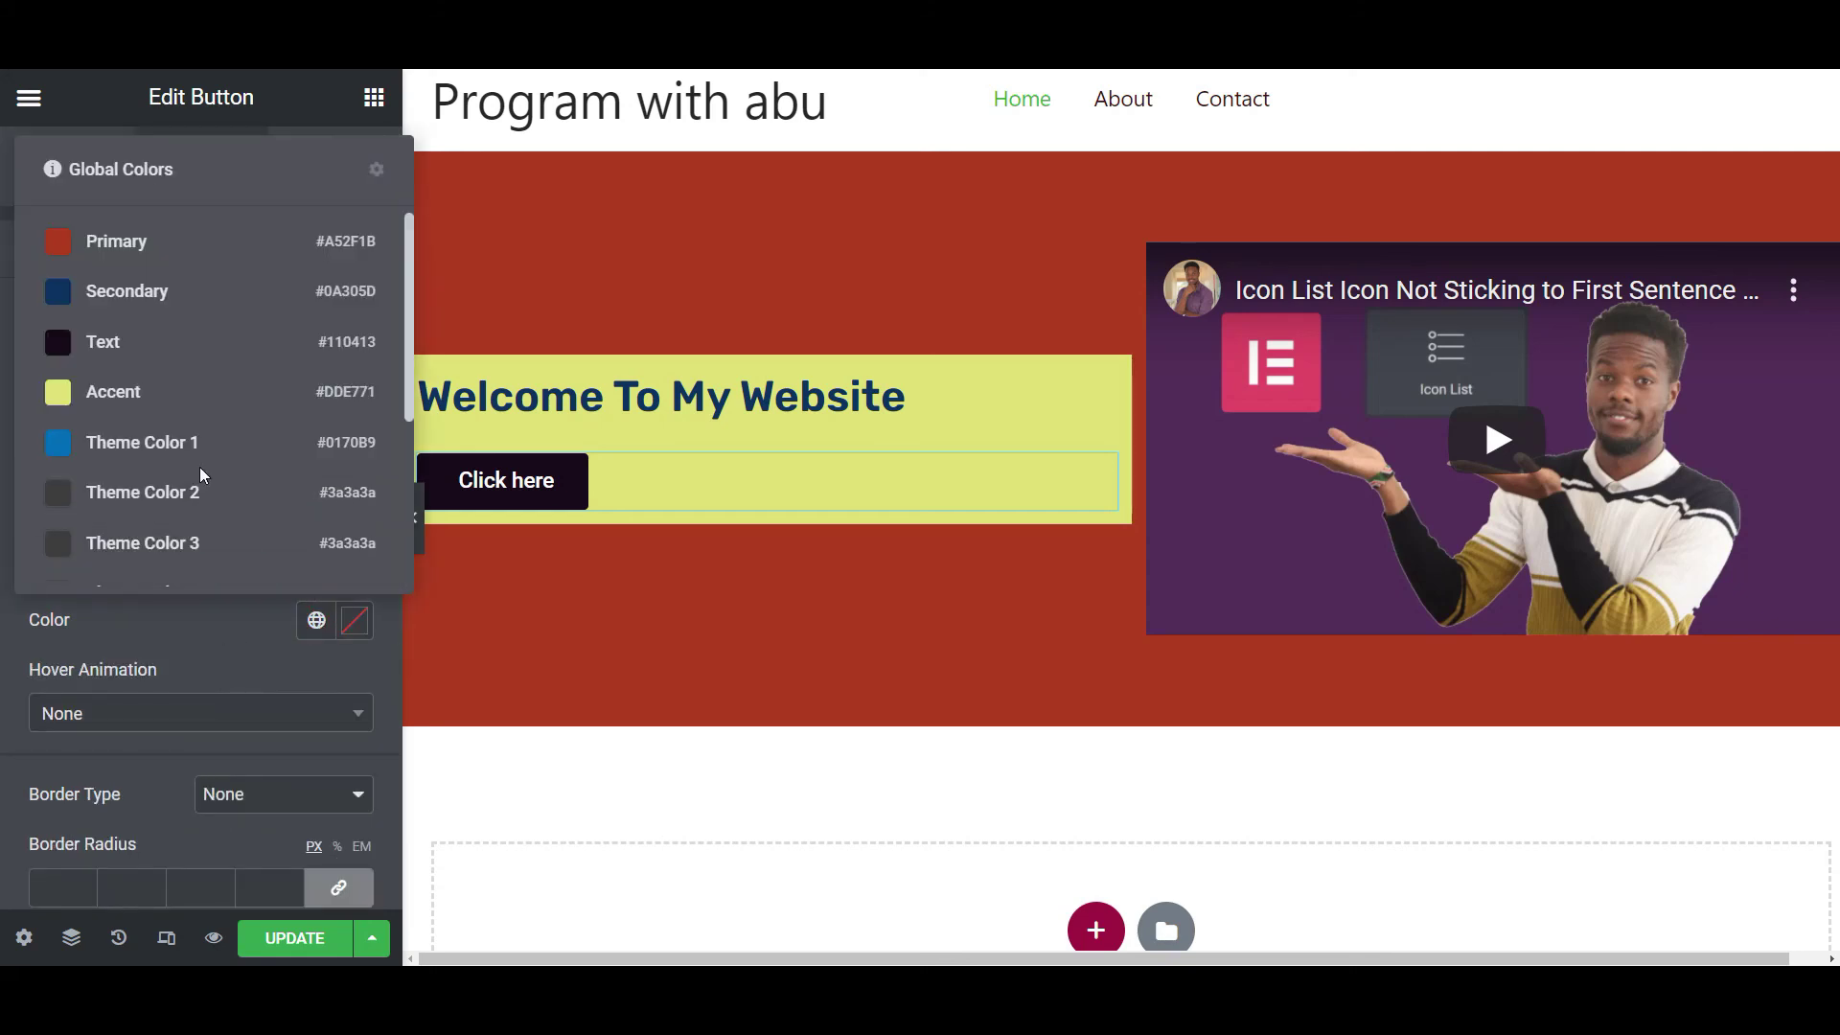
left_click(124, 295)
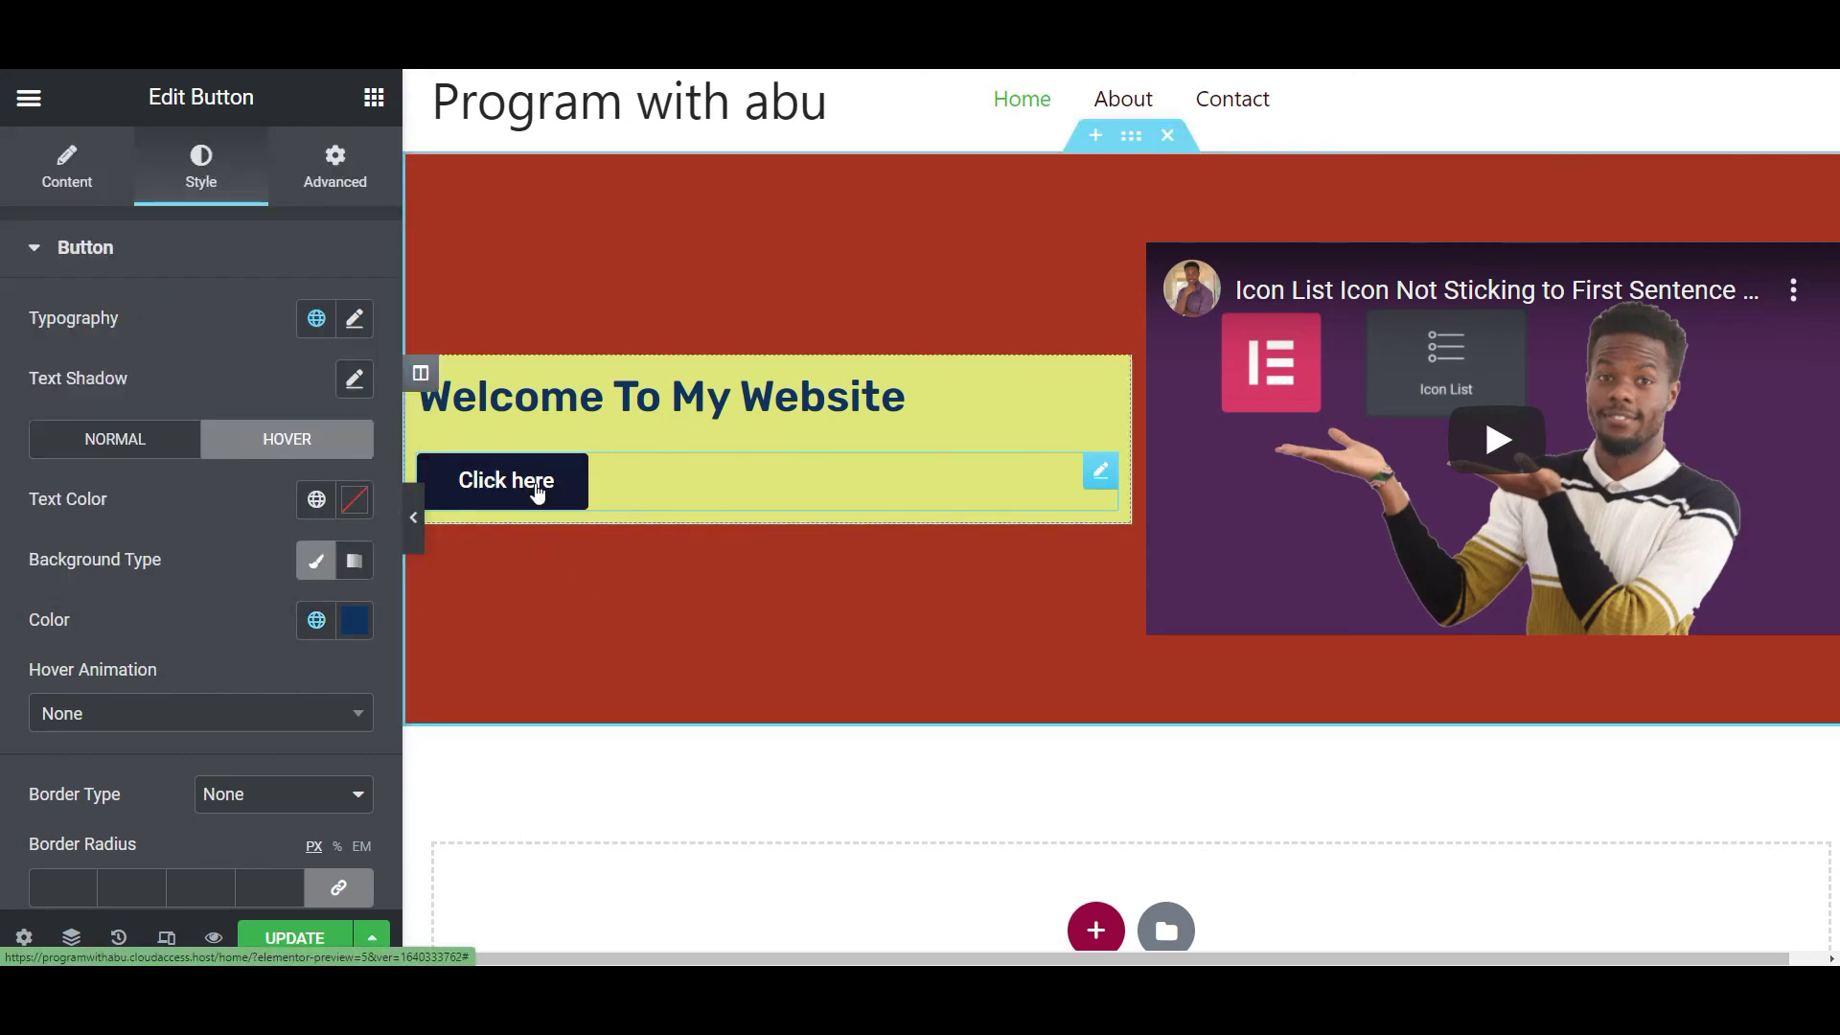
left_click(316, 620)
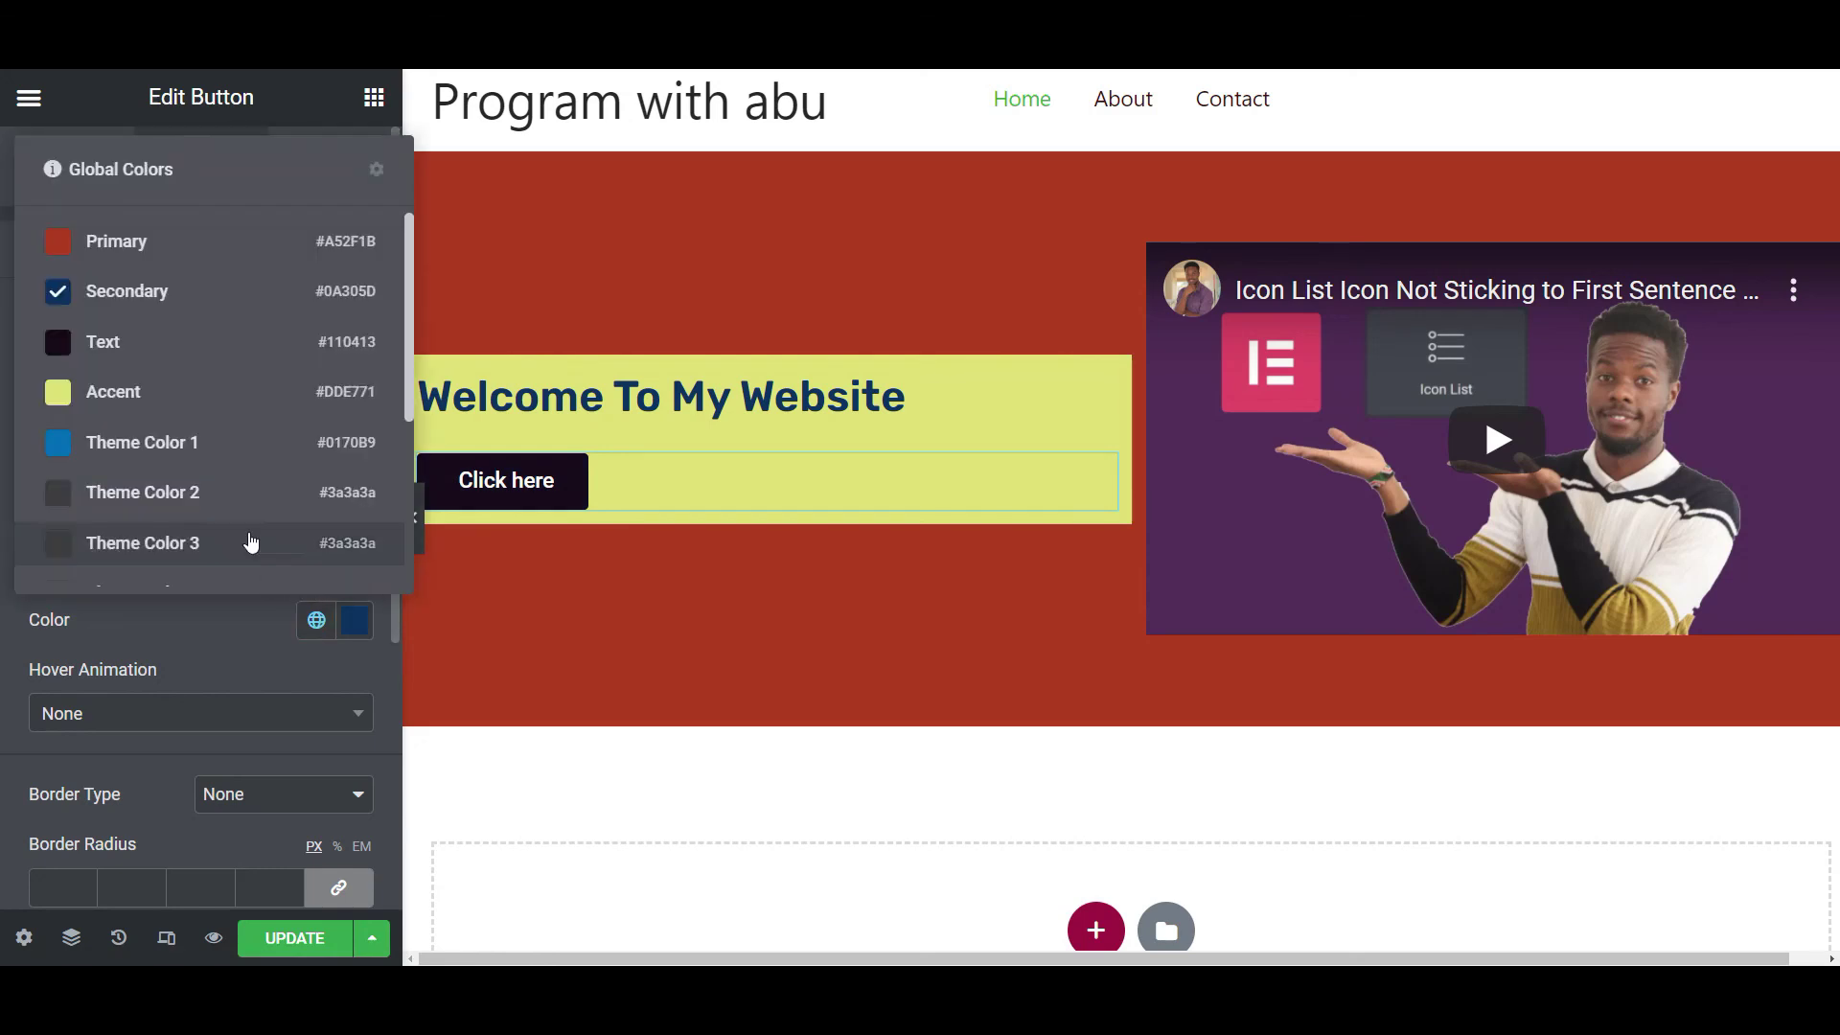
left_click(163, 248)
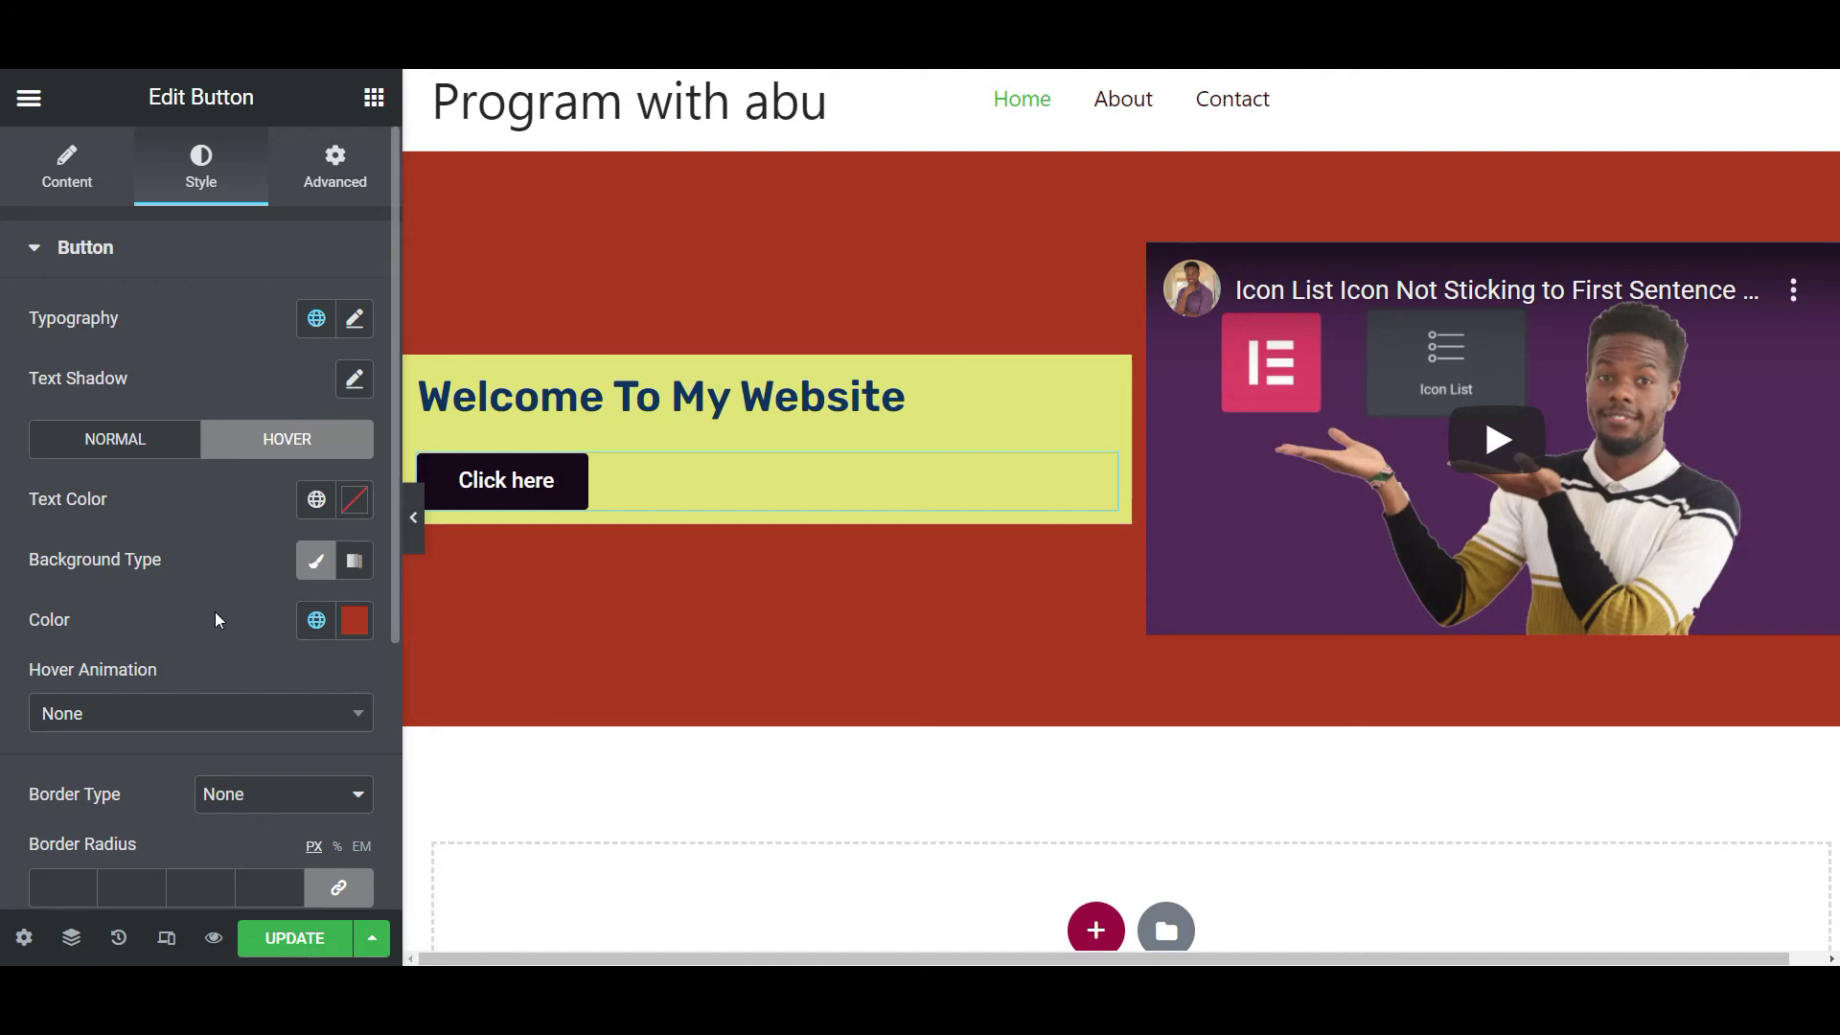
left_click(356, 714)
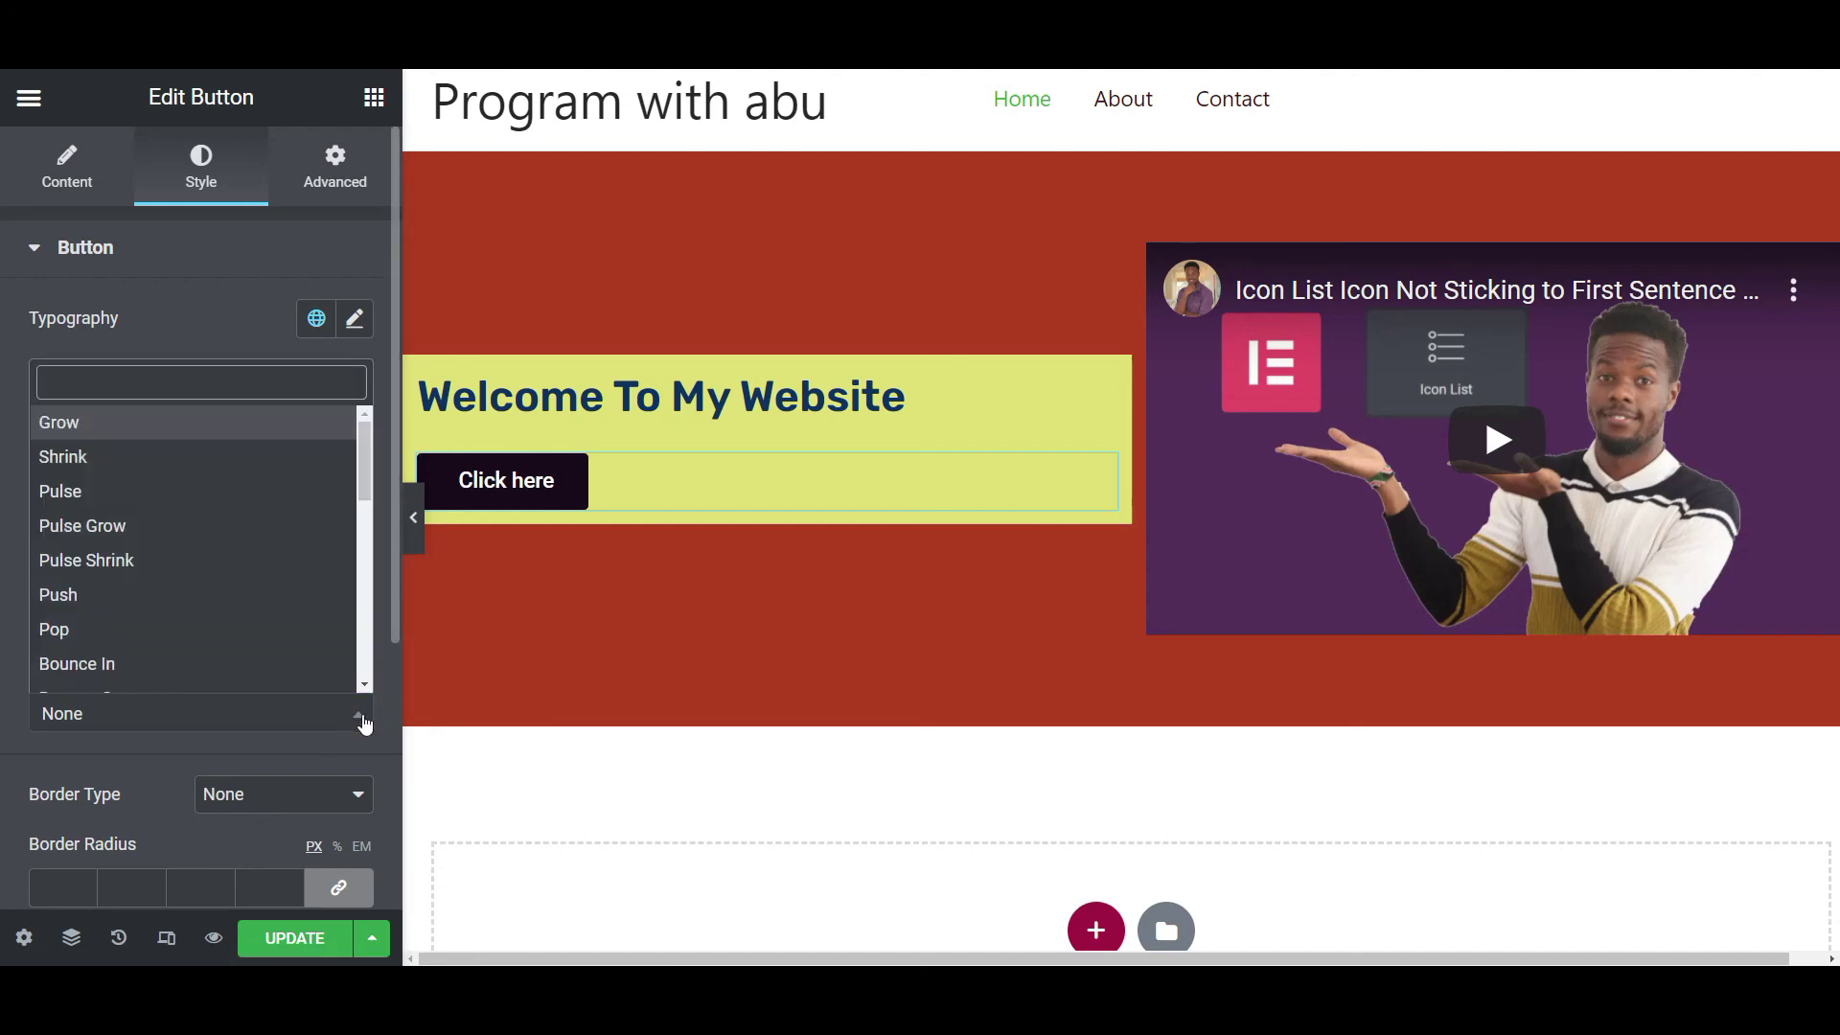
left_click(99, 460)
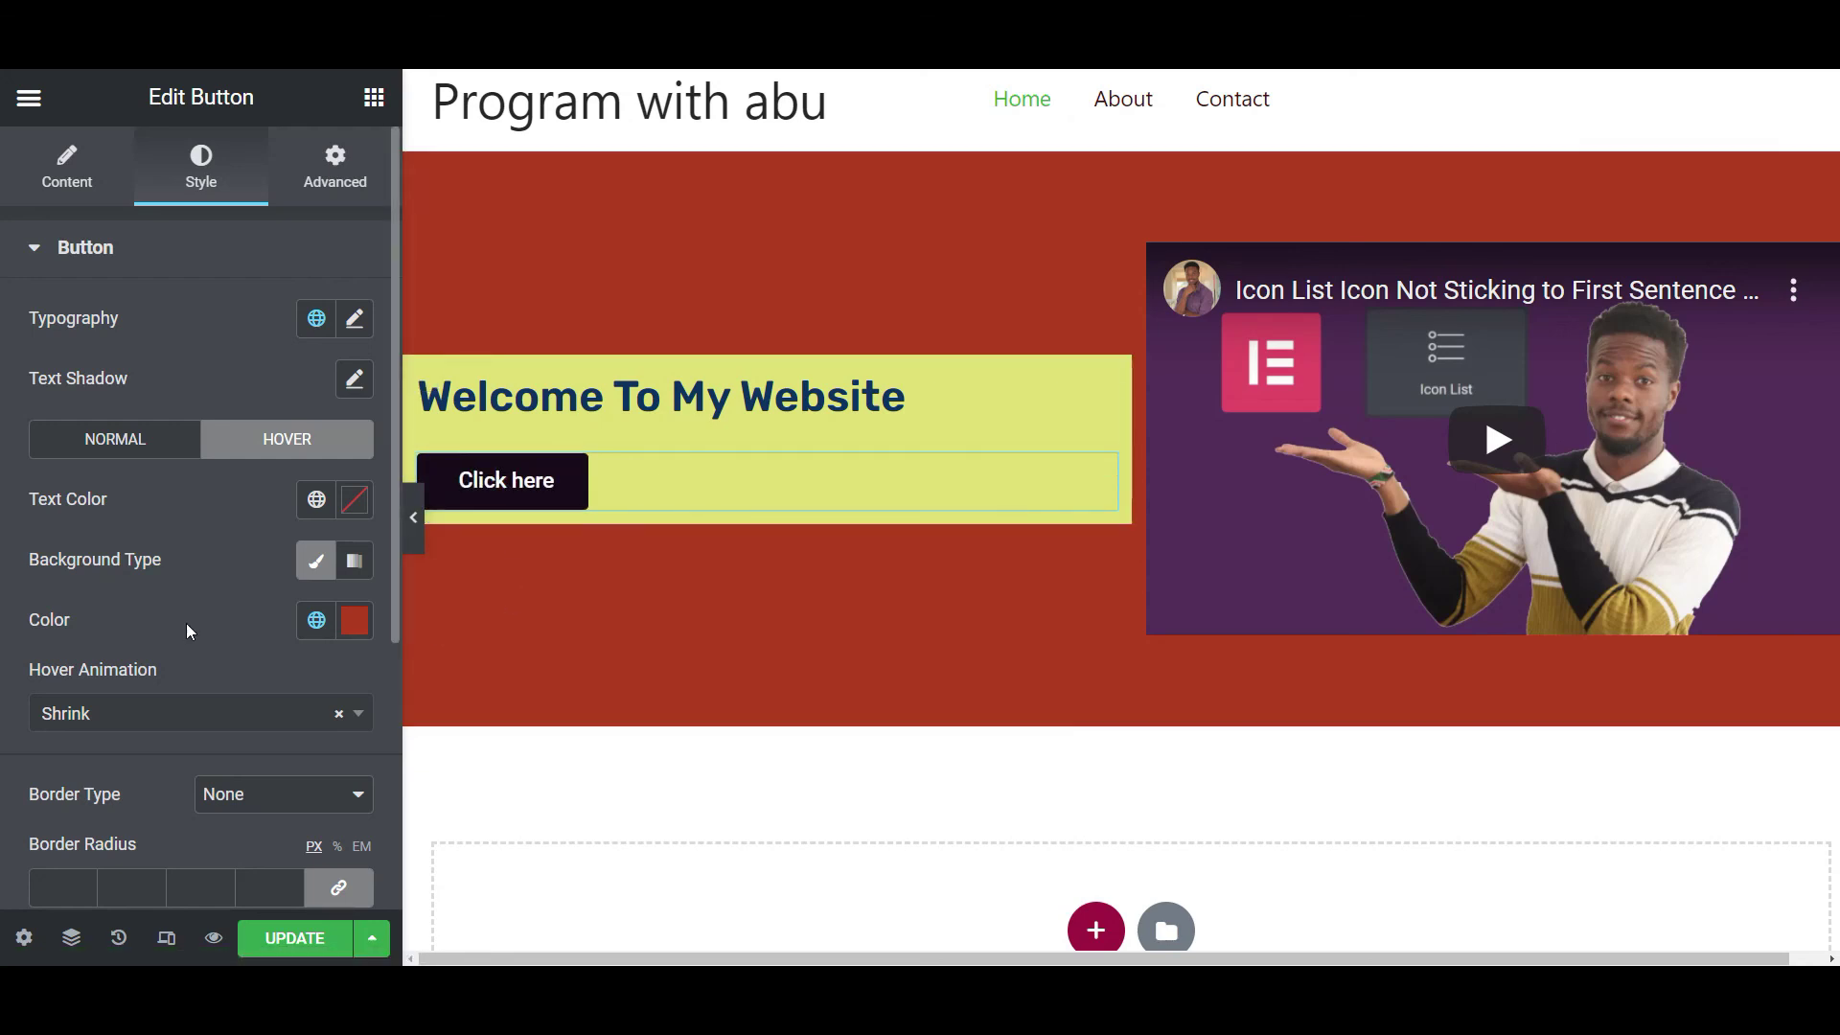
Change the button's text to "Visit channel".
left_click(81, 195)
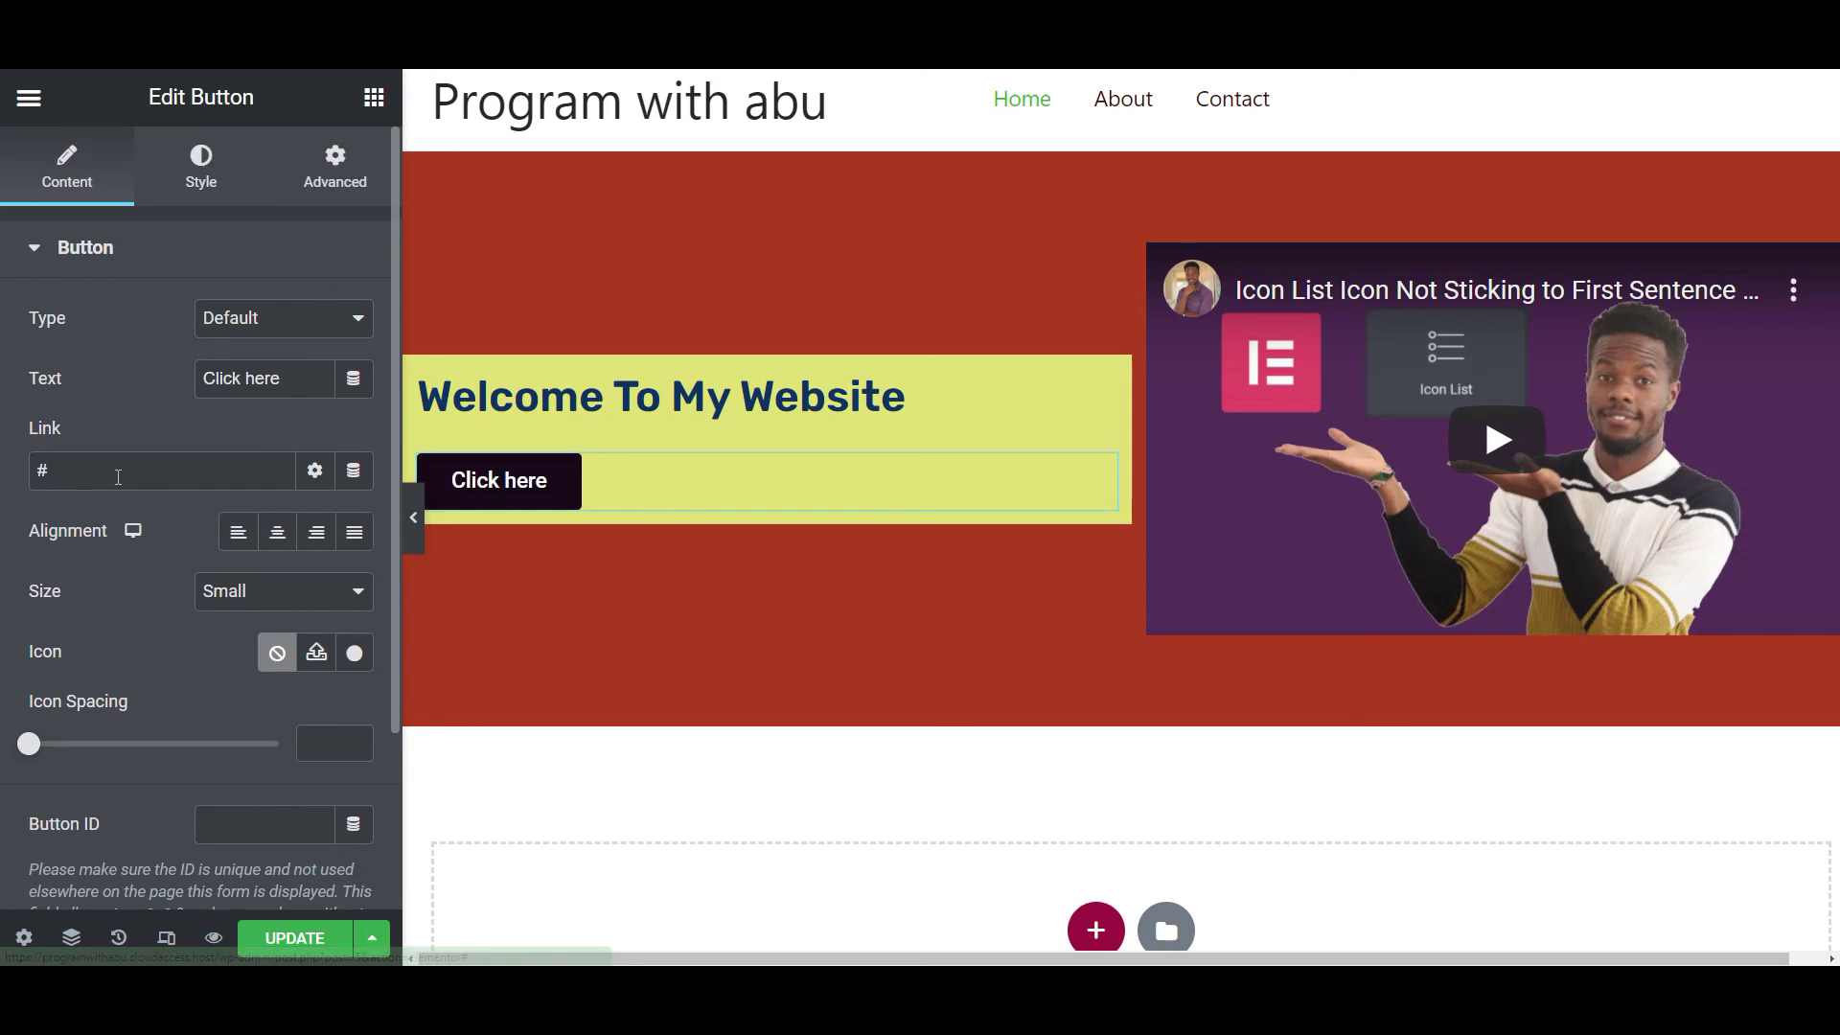
left_click_drag(282, 380, 190, 388)
type("Visit channel")
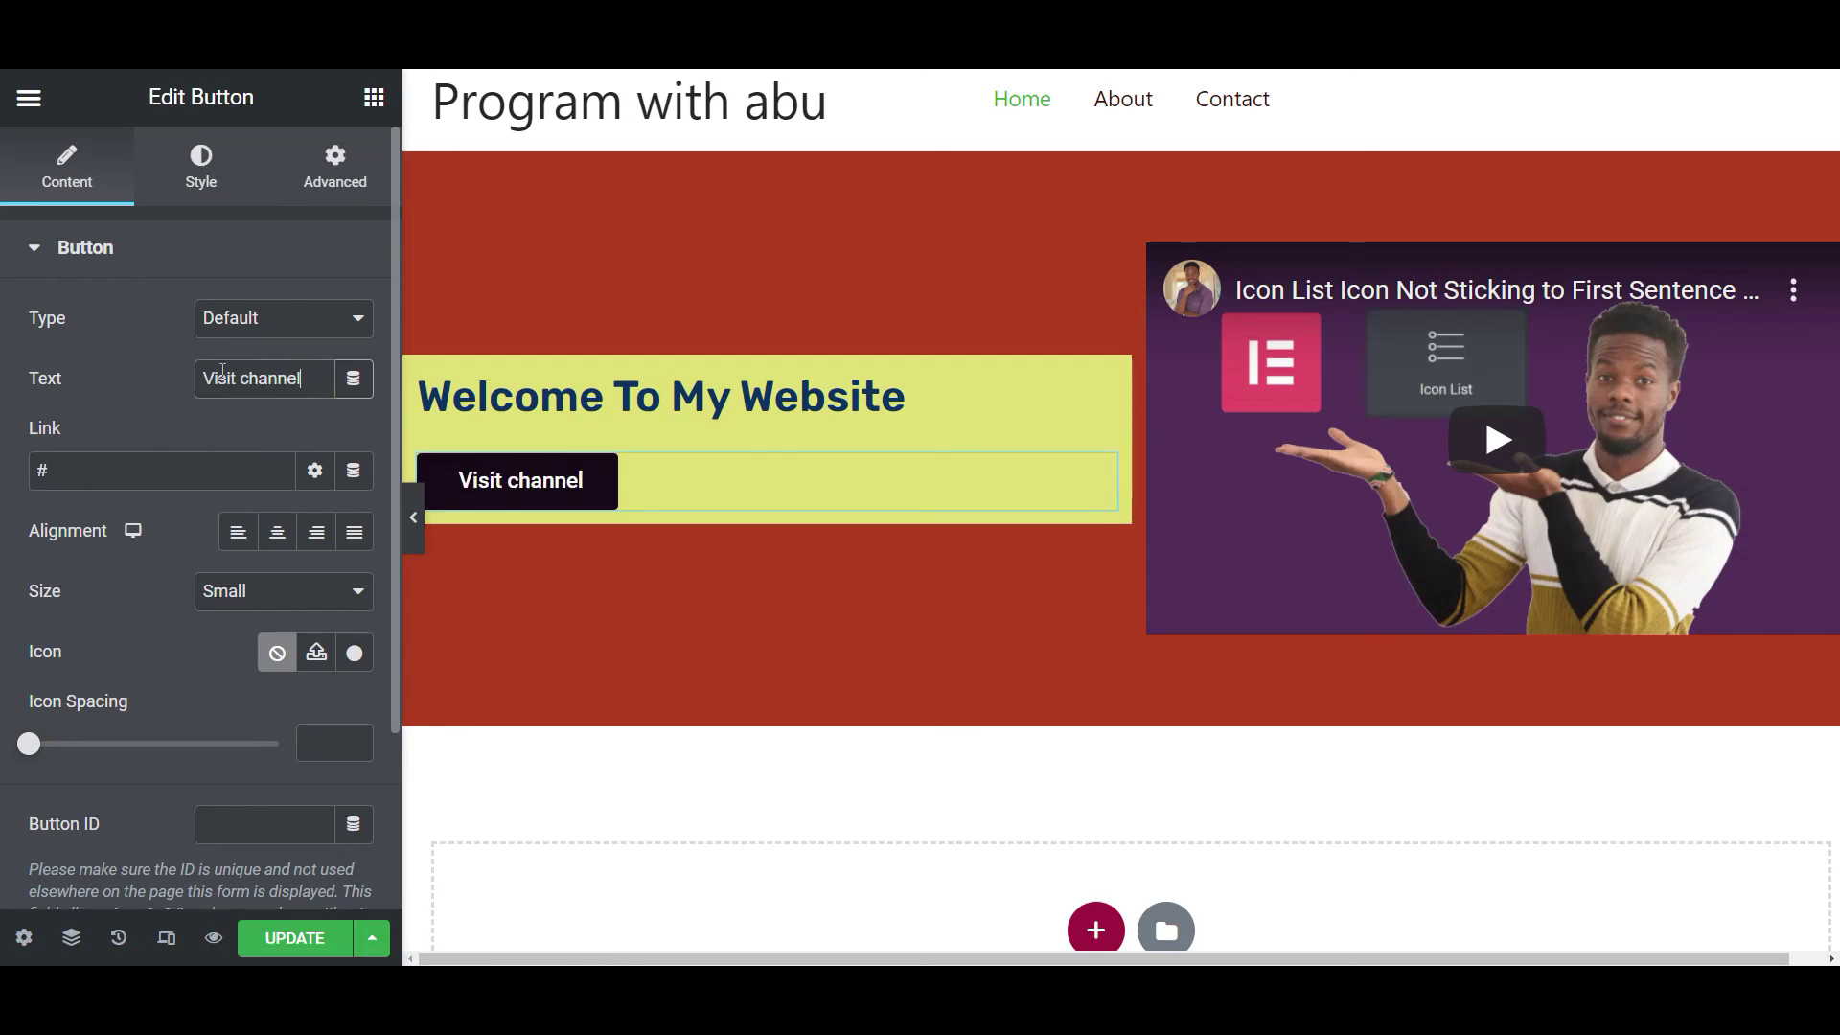
Copy the YouTube channel's URL from the open video's page and paste it as the button's link.
left_click(62, 469)
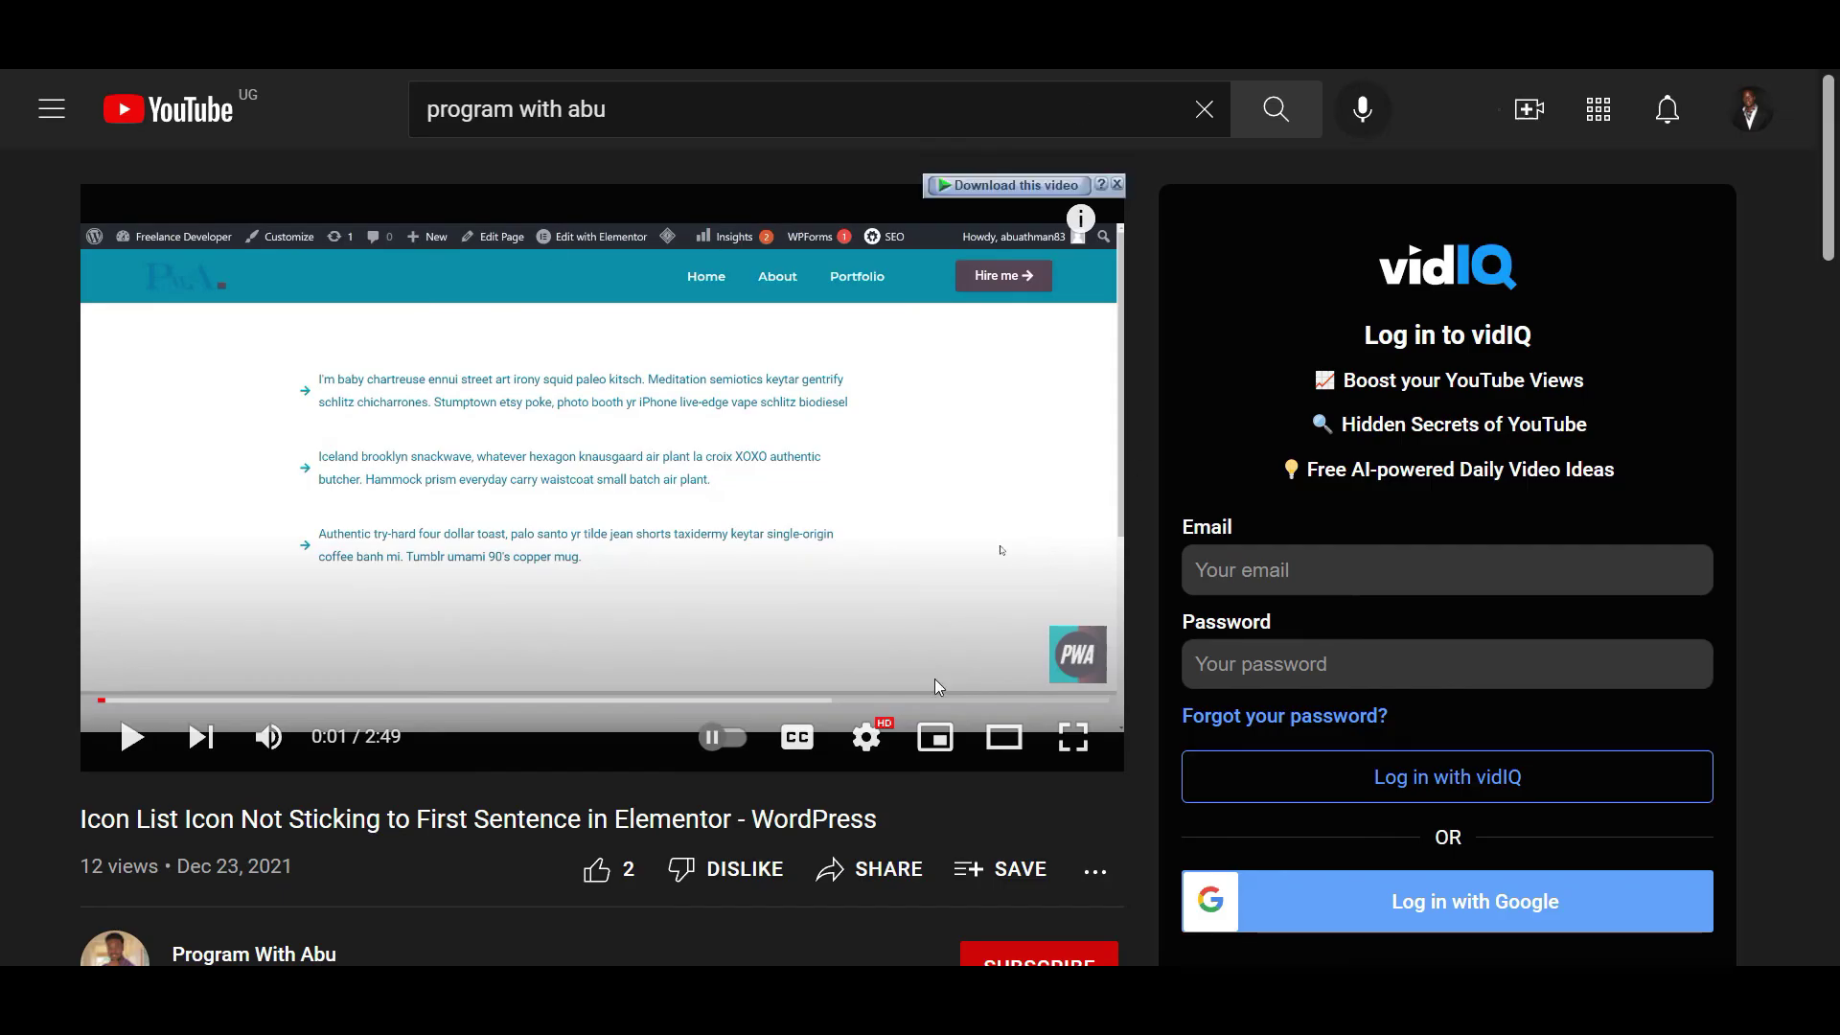
scroll(934, 678, "down", 4)
left_click(239, 572)
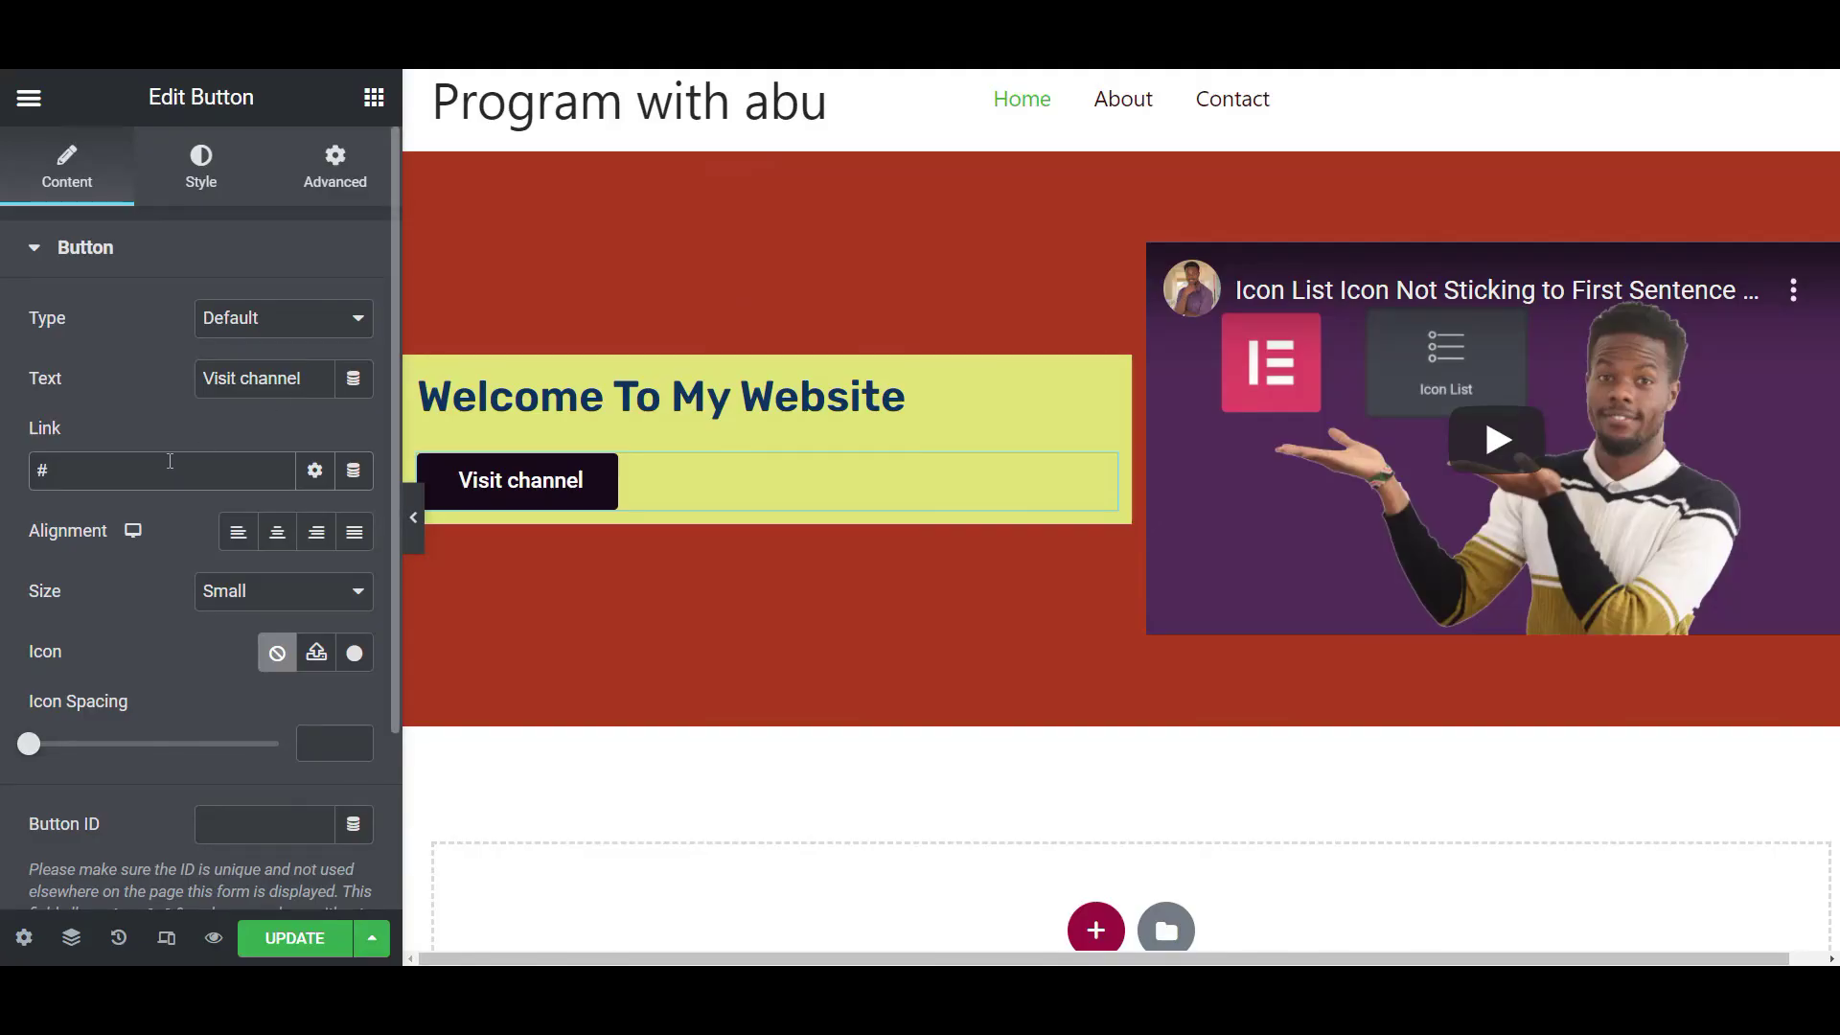
double_click(163, 470)
key("ctrl+v")
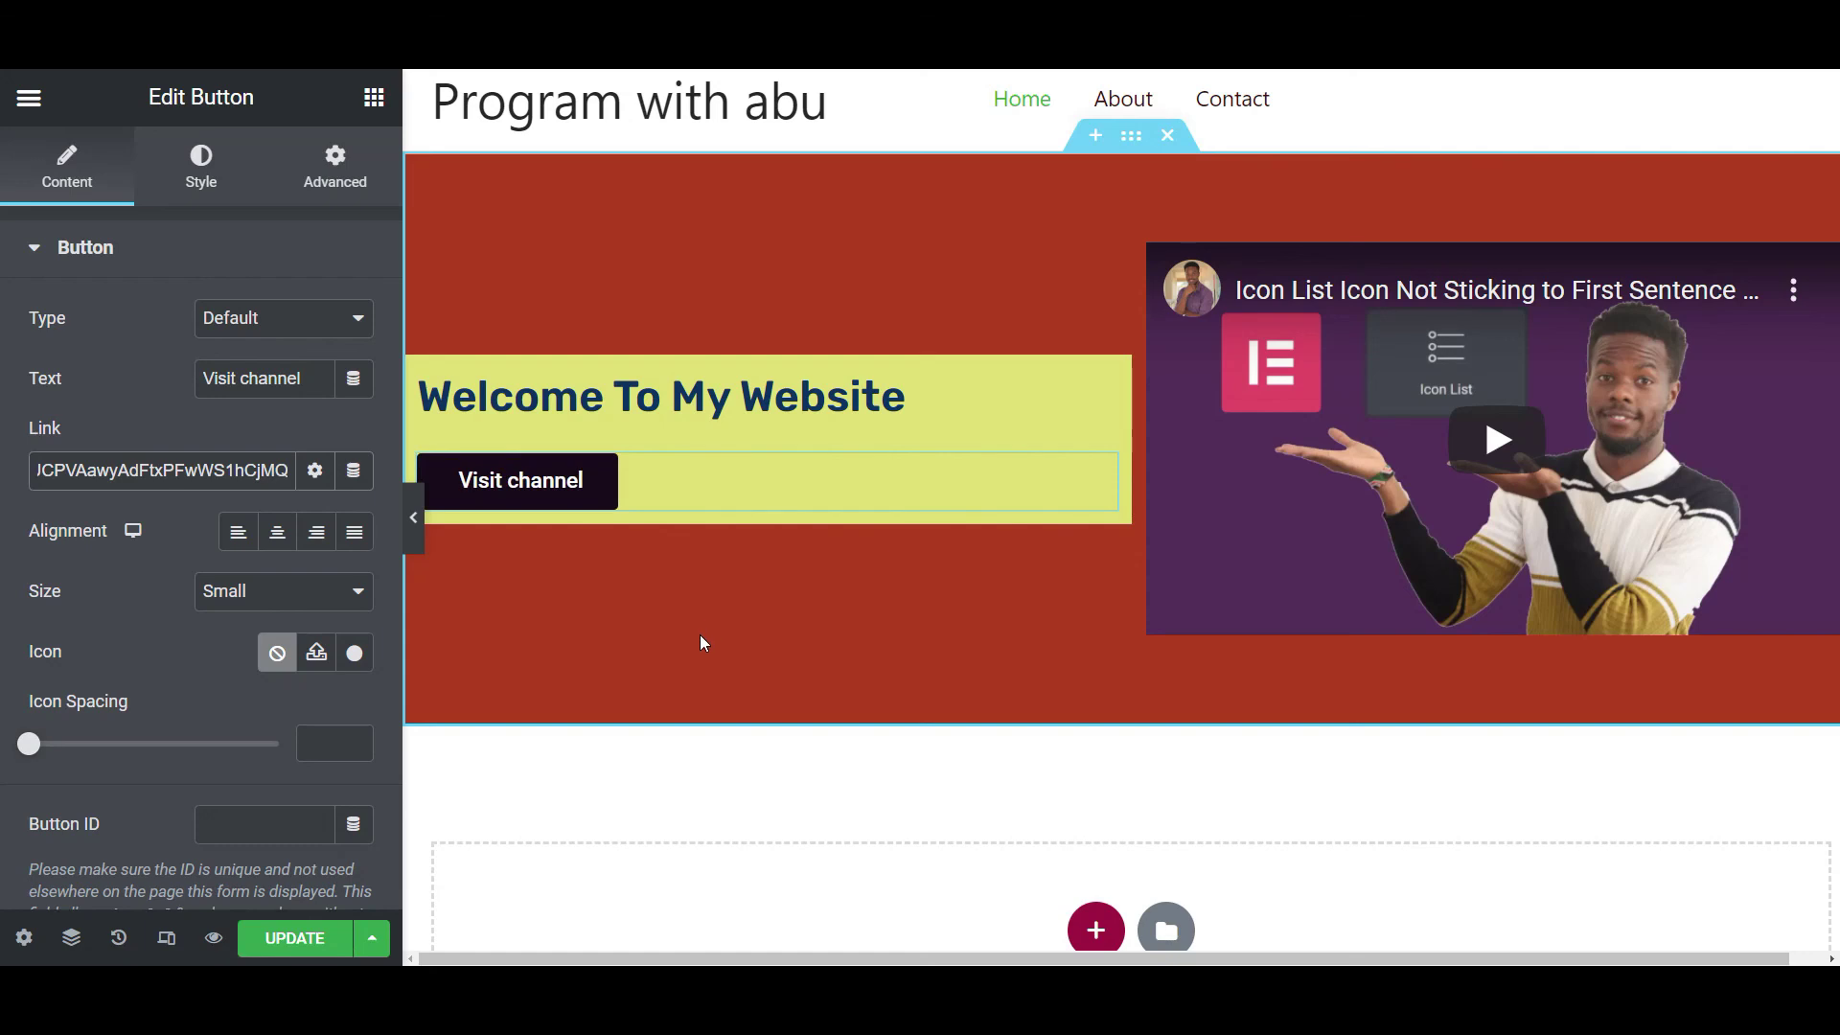
Set the button's link to open in a new window.
scroll(161, 592, "down", 2)
scroll(161, 592, "up", 2)
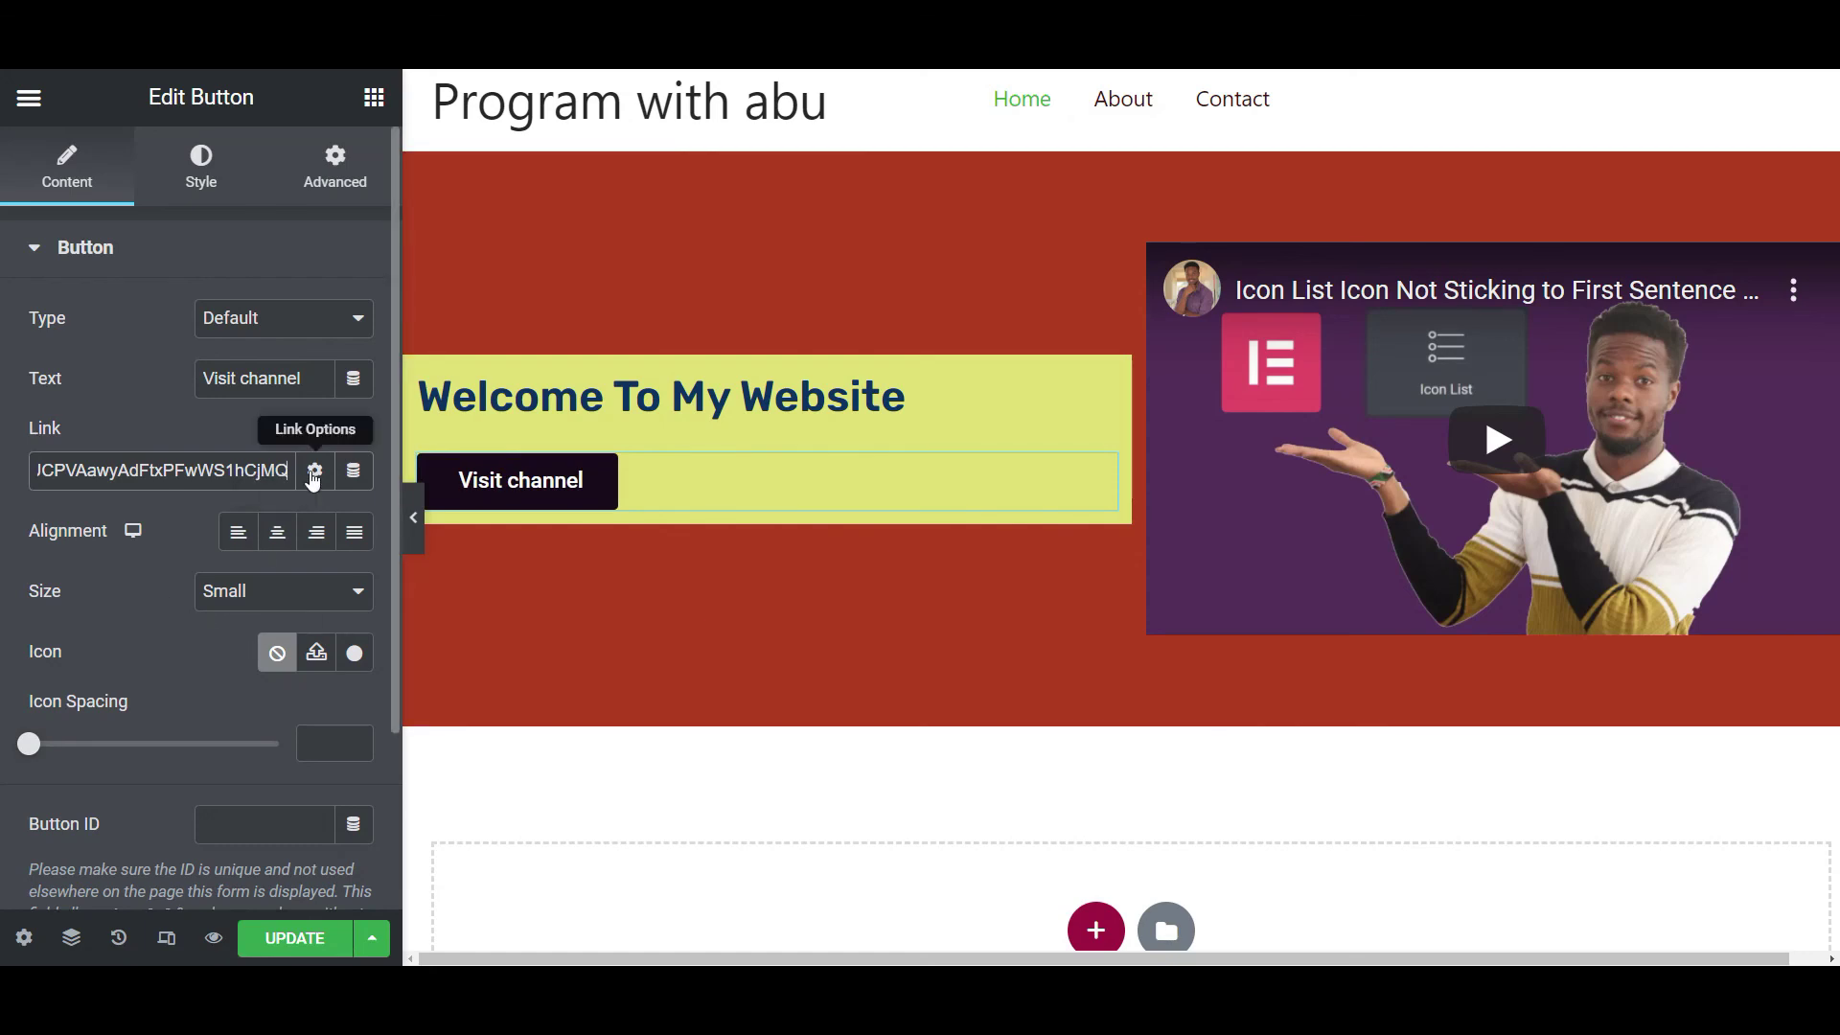
left_click(314, 473)
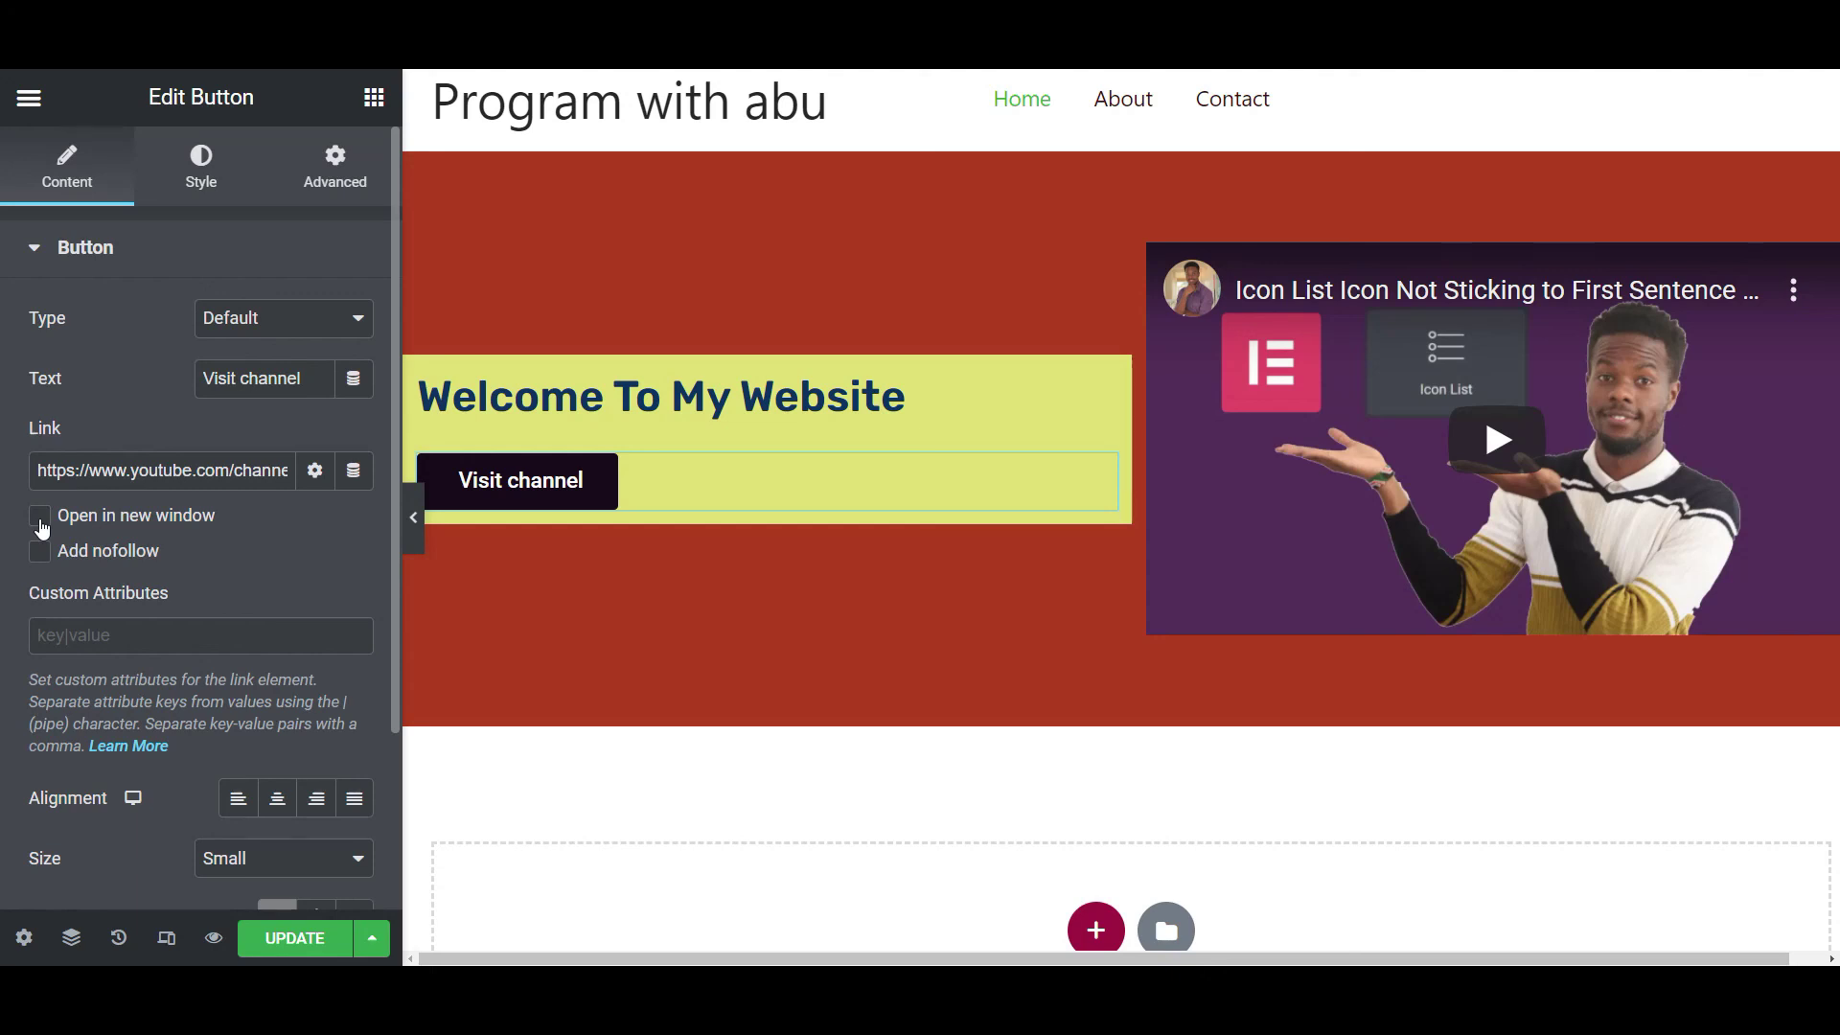
left_click(40, 524)
left_click(314, 474)
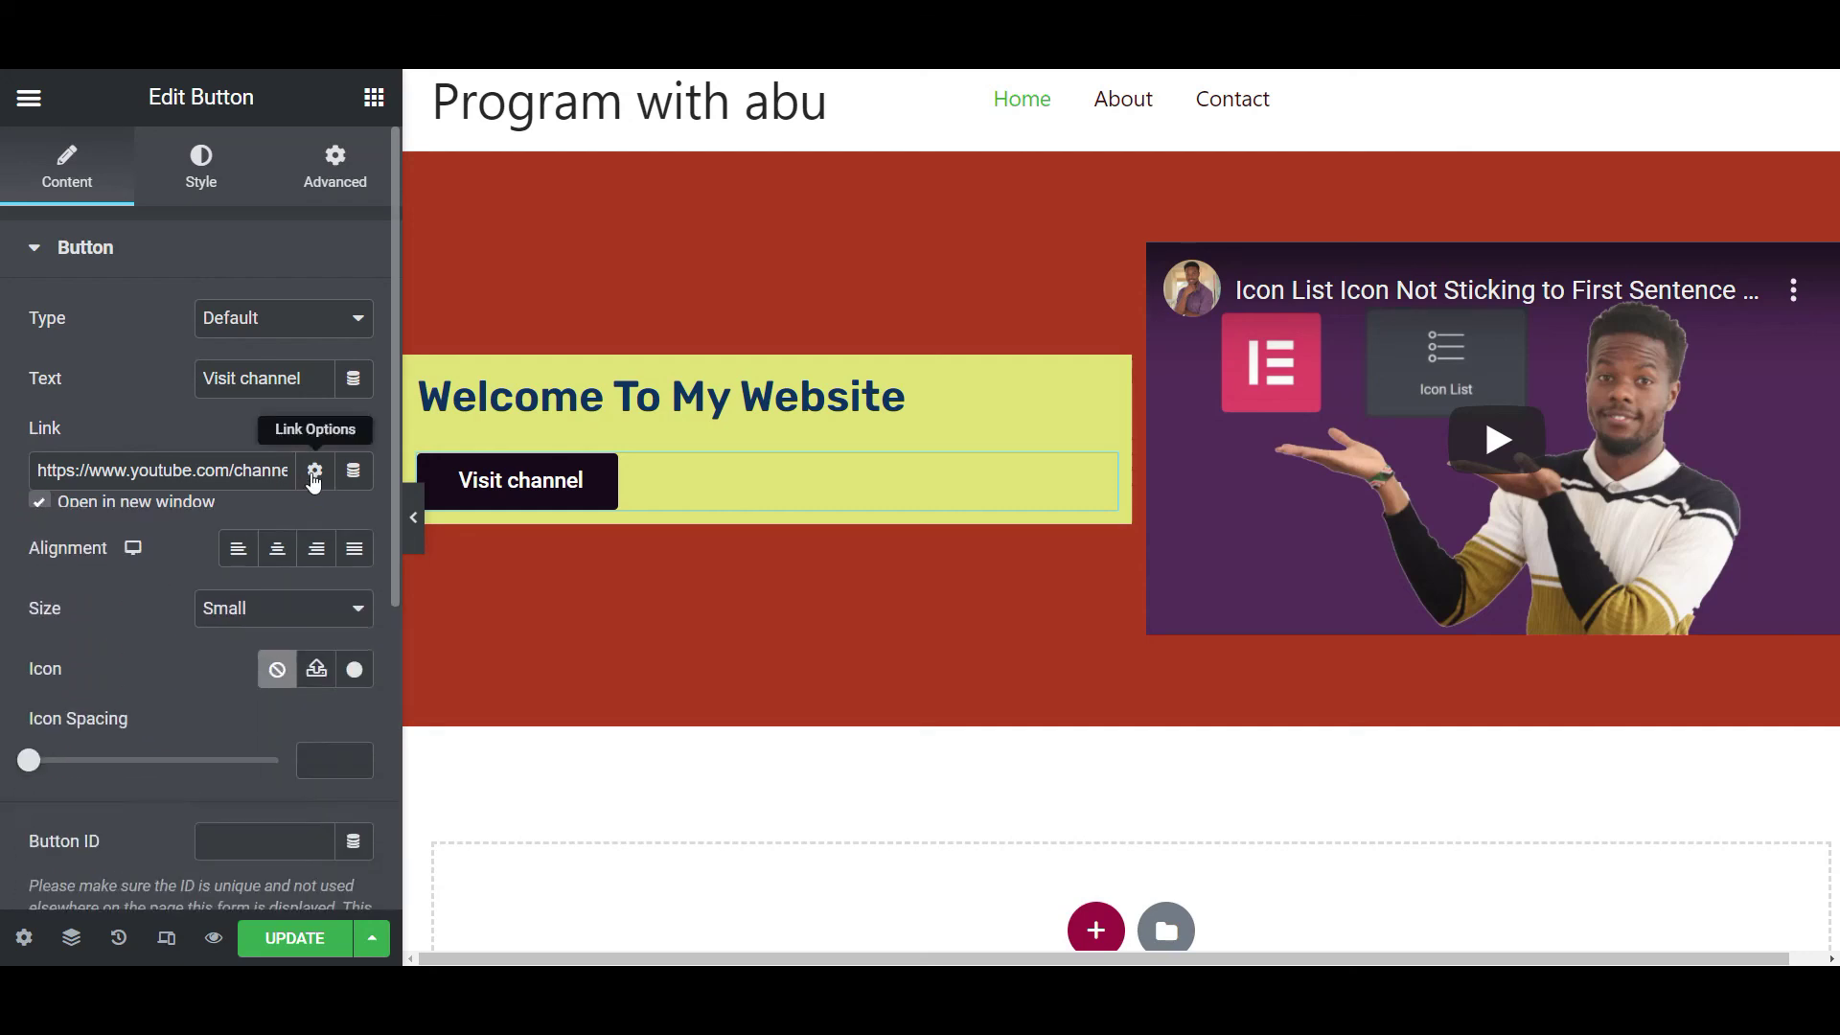
Try Center and Right alignment on the button, set it to Left and change the button size to Medium.
left_click(276, 535)
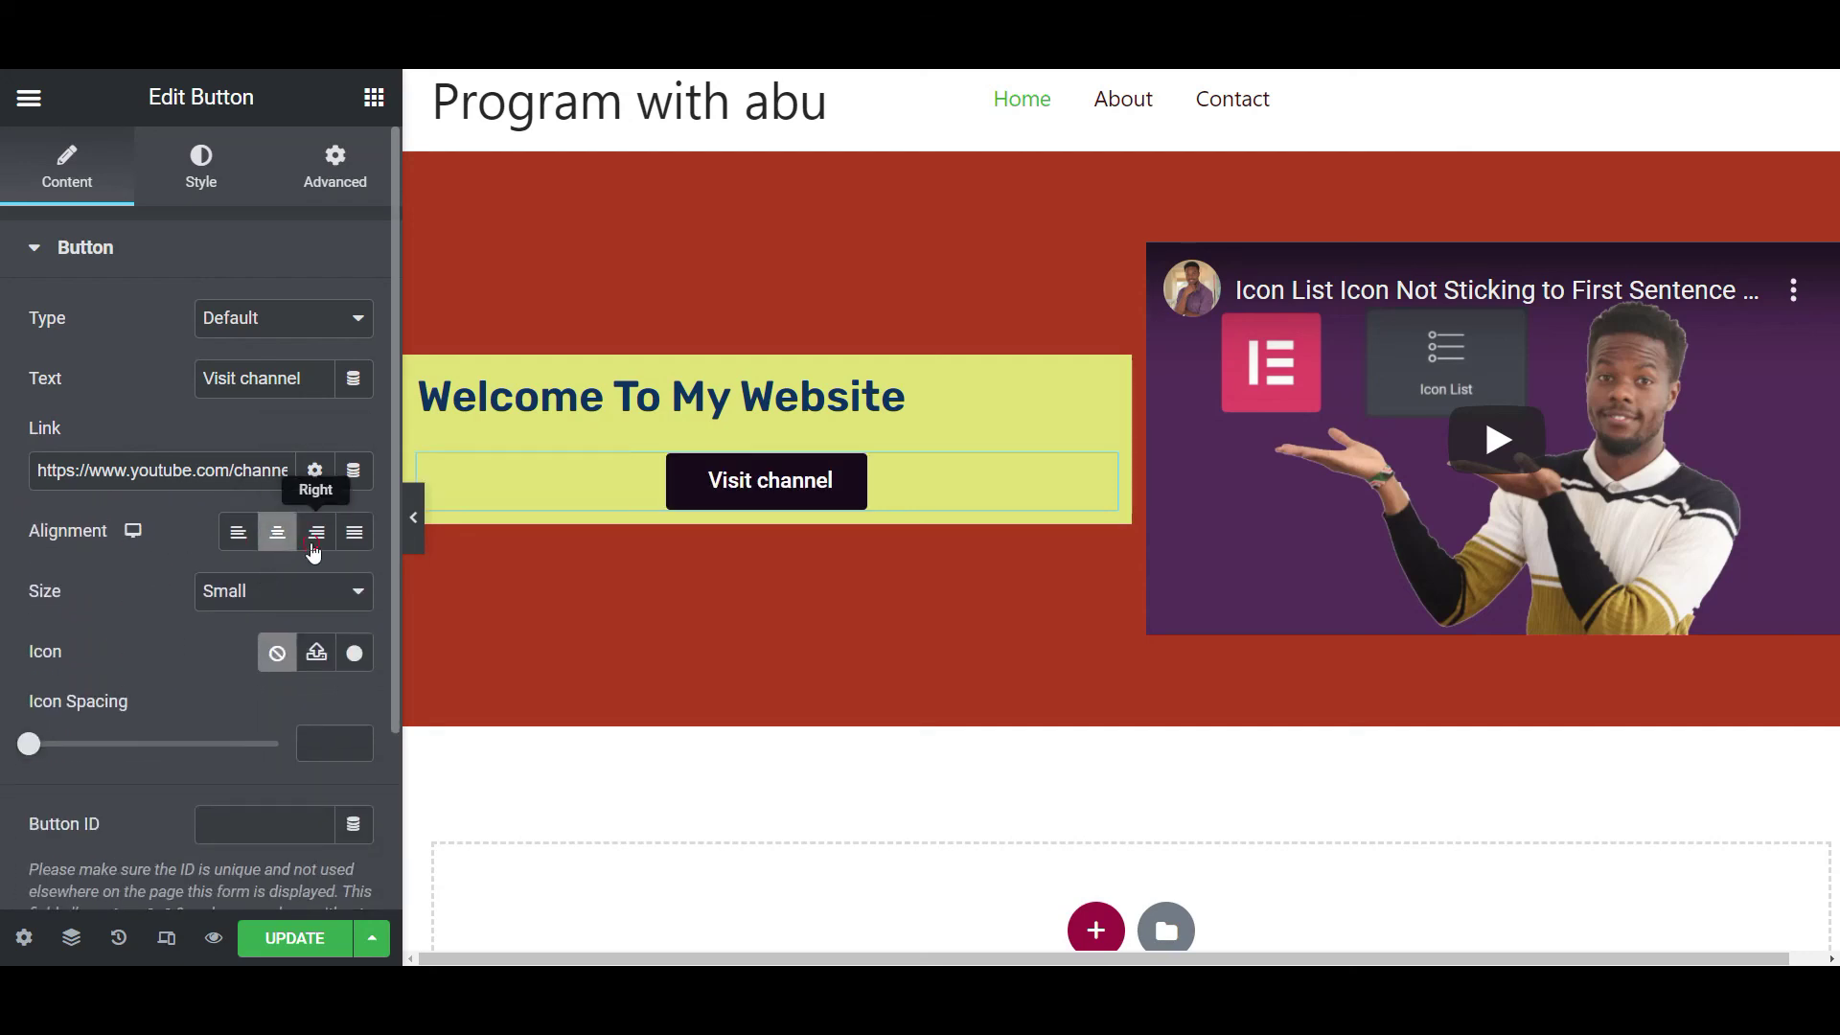
left_click(314, 537)
left_click(241, 534)
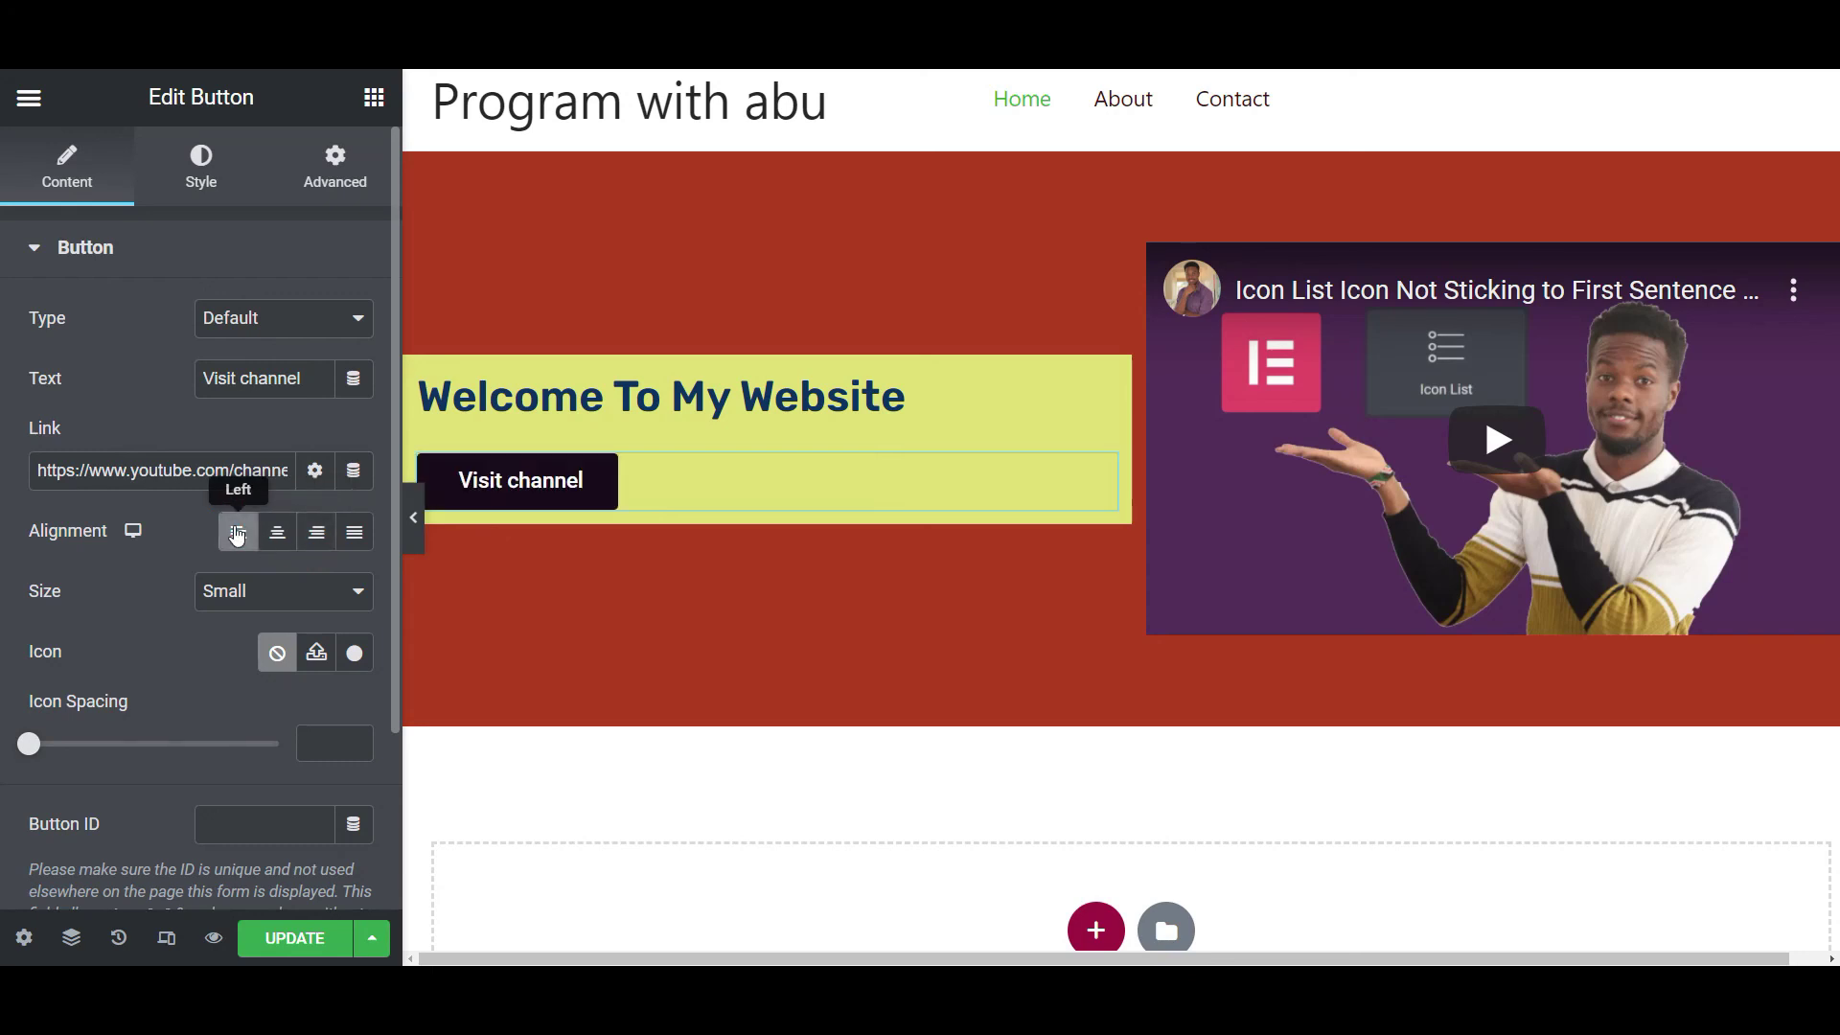
left_click(273, 591)
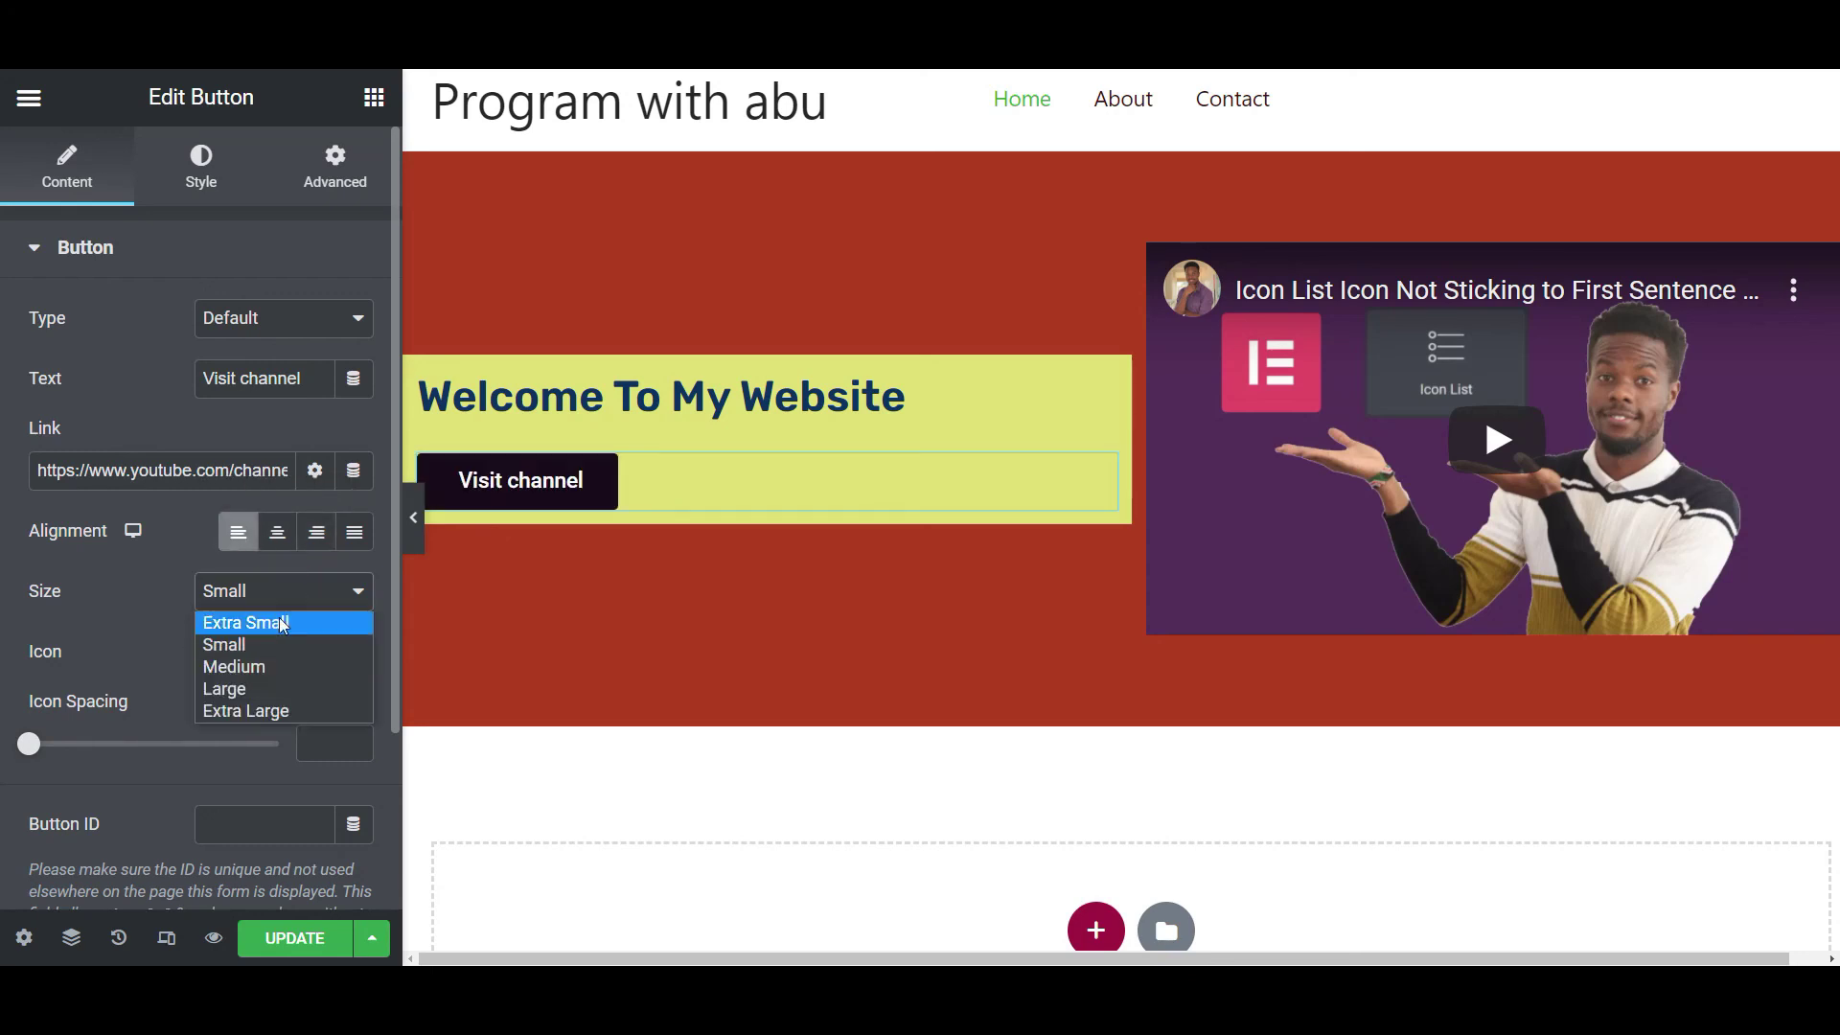
left_click(272, 669)
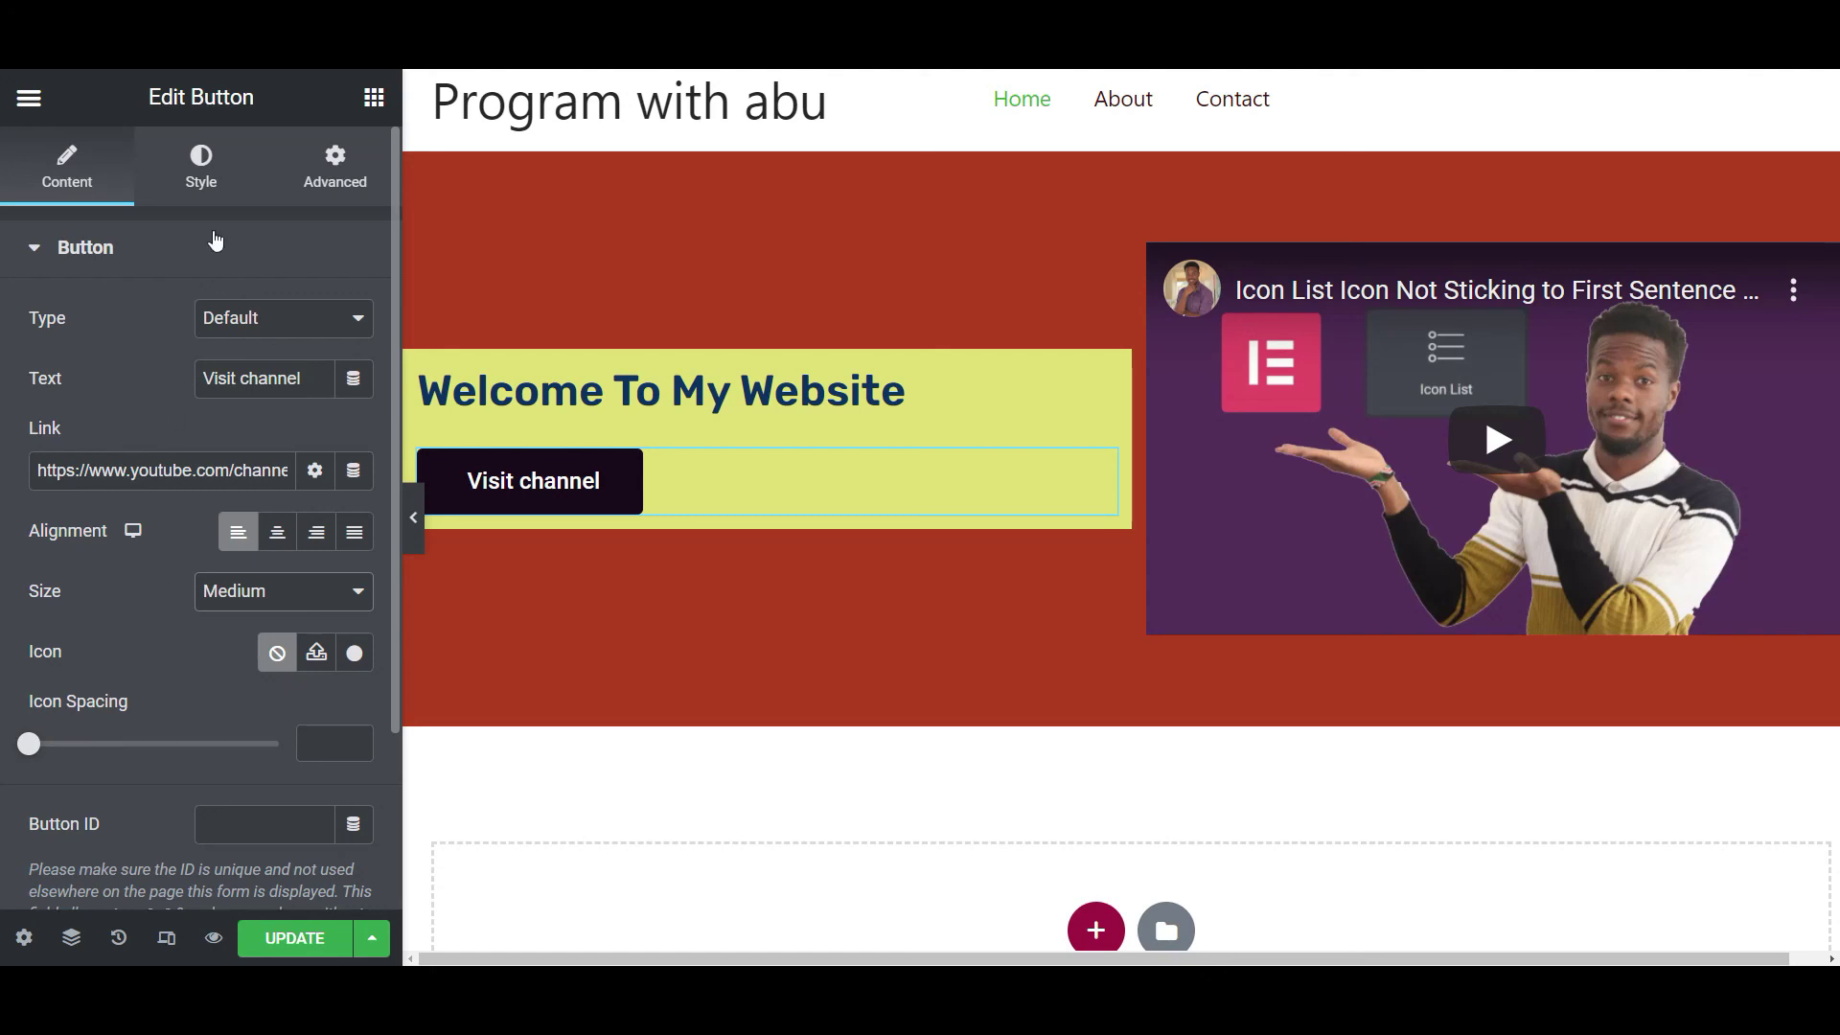
Set the button's border radius to 10 px on all corners.
left_click(220, 180)
scroll(242, 575, "down", 3)
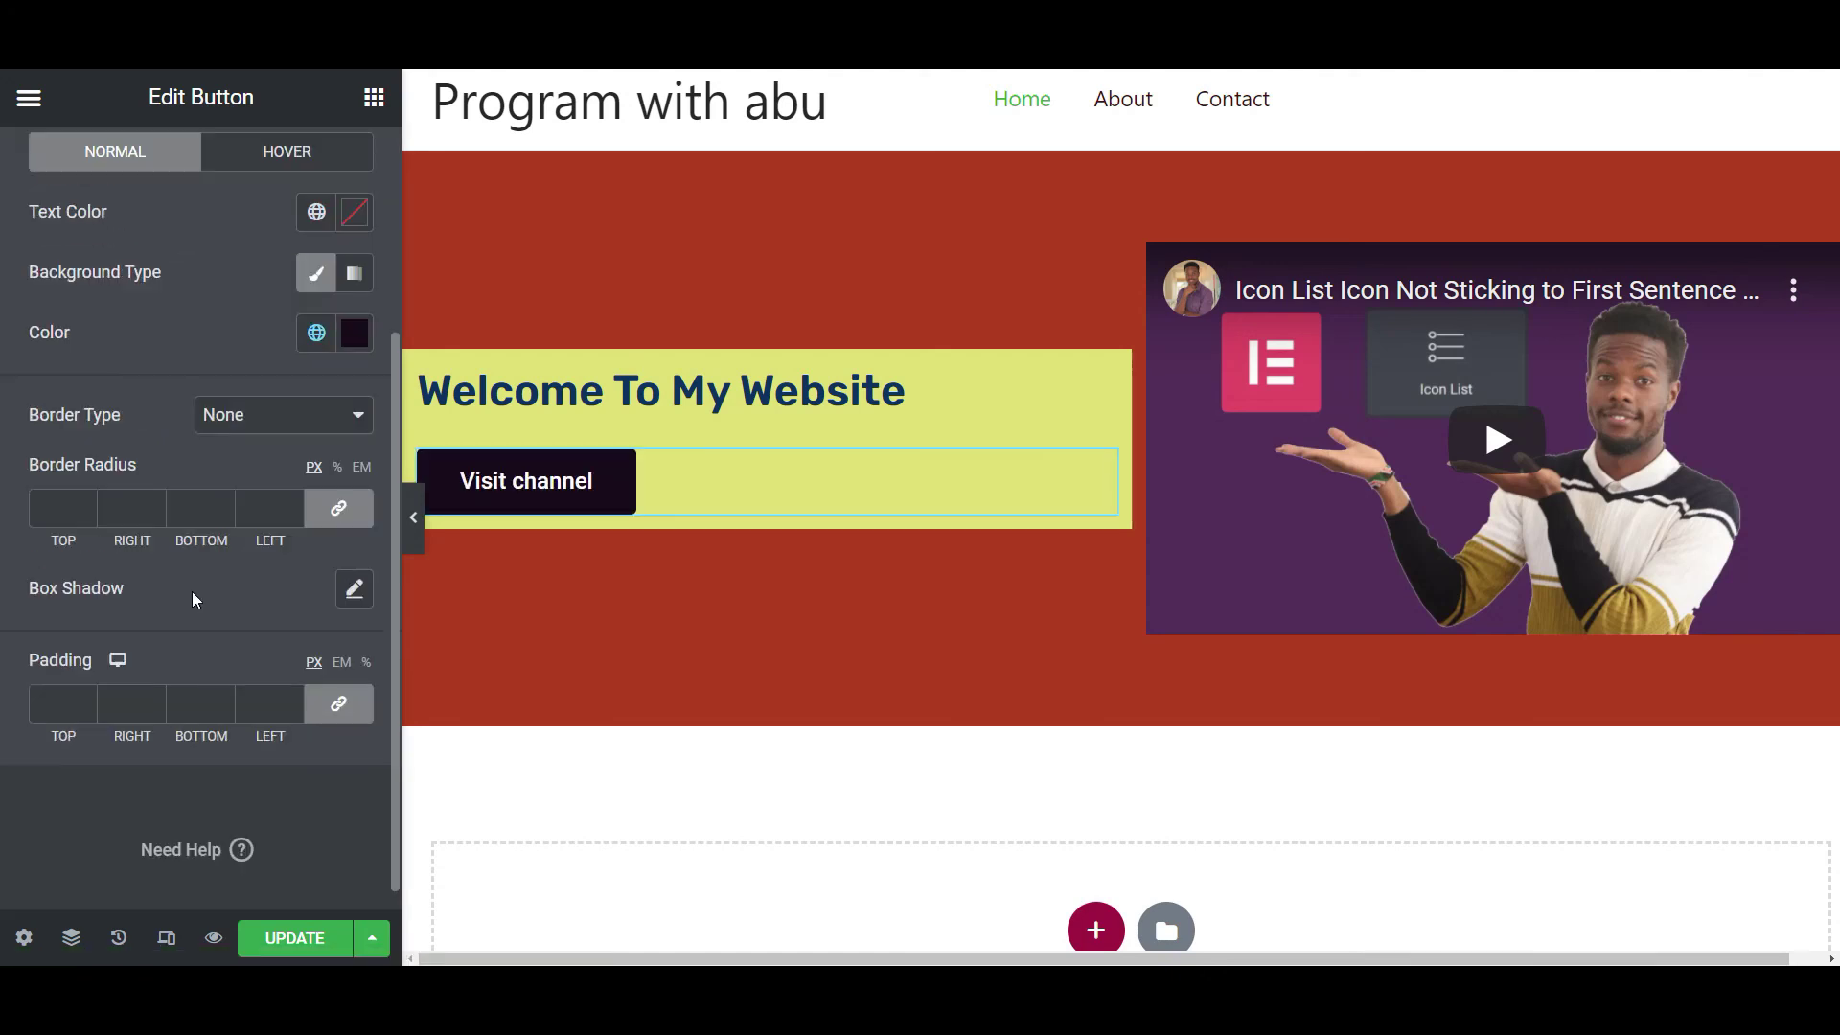
left_click(53, 510)
scroll(53, 510, "up", 11)
scroll(52, 509, "up", 3)
scroll(53, 510, "down", 4)
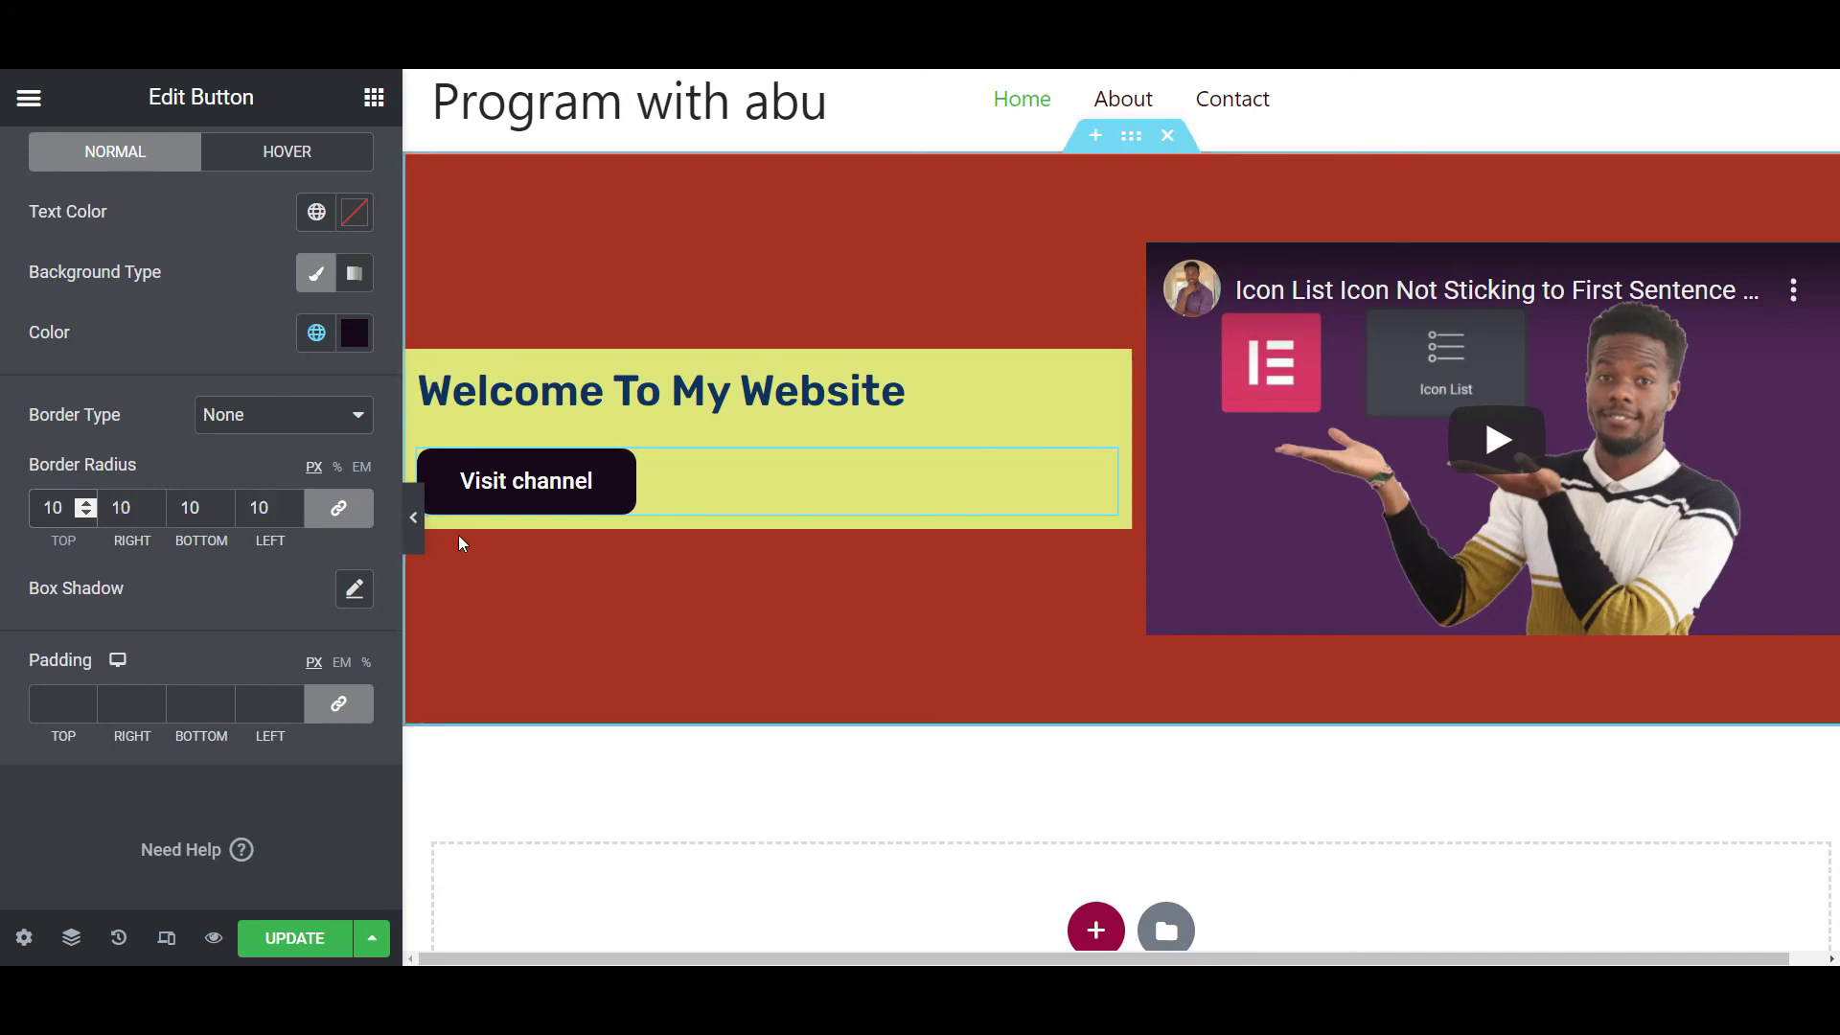
Preview the Home page at full width without the editing panel, restore the panel and publish the page's changes.
left_click(413, 518)
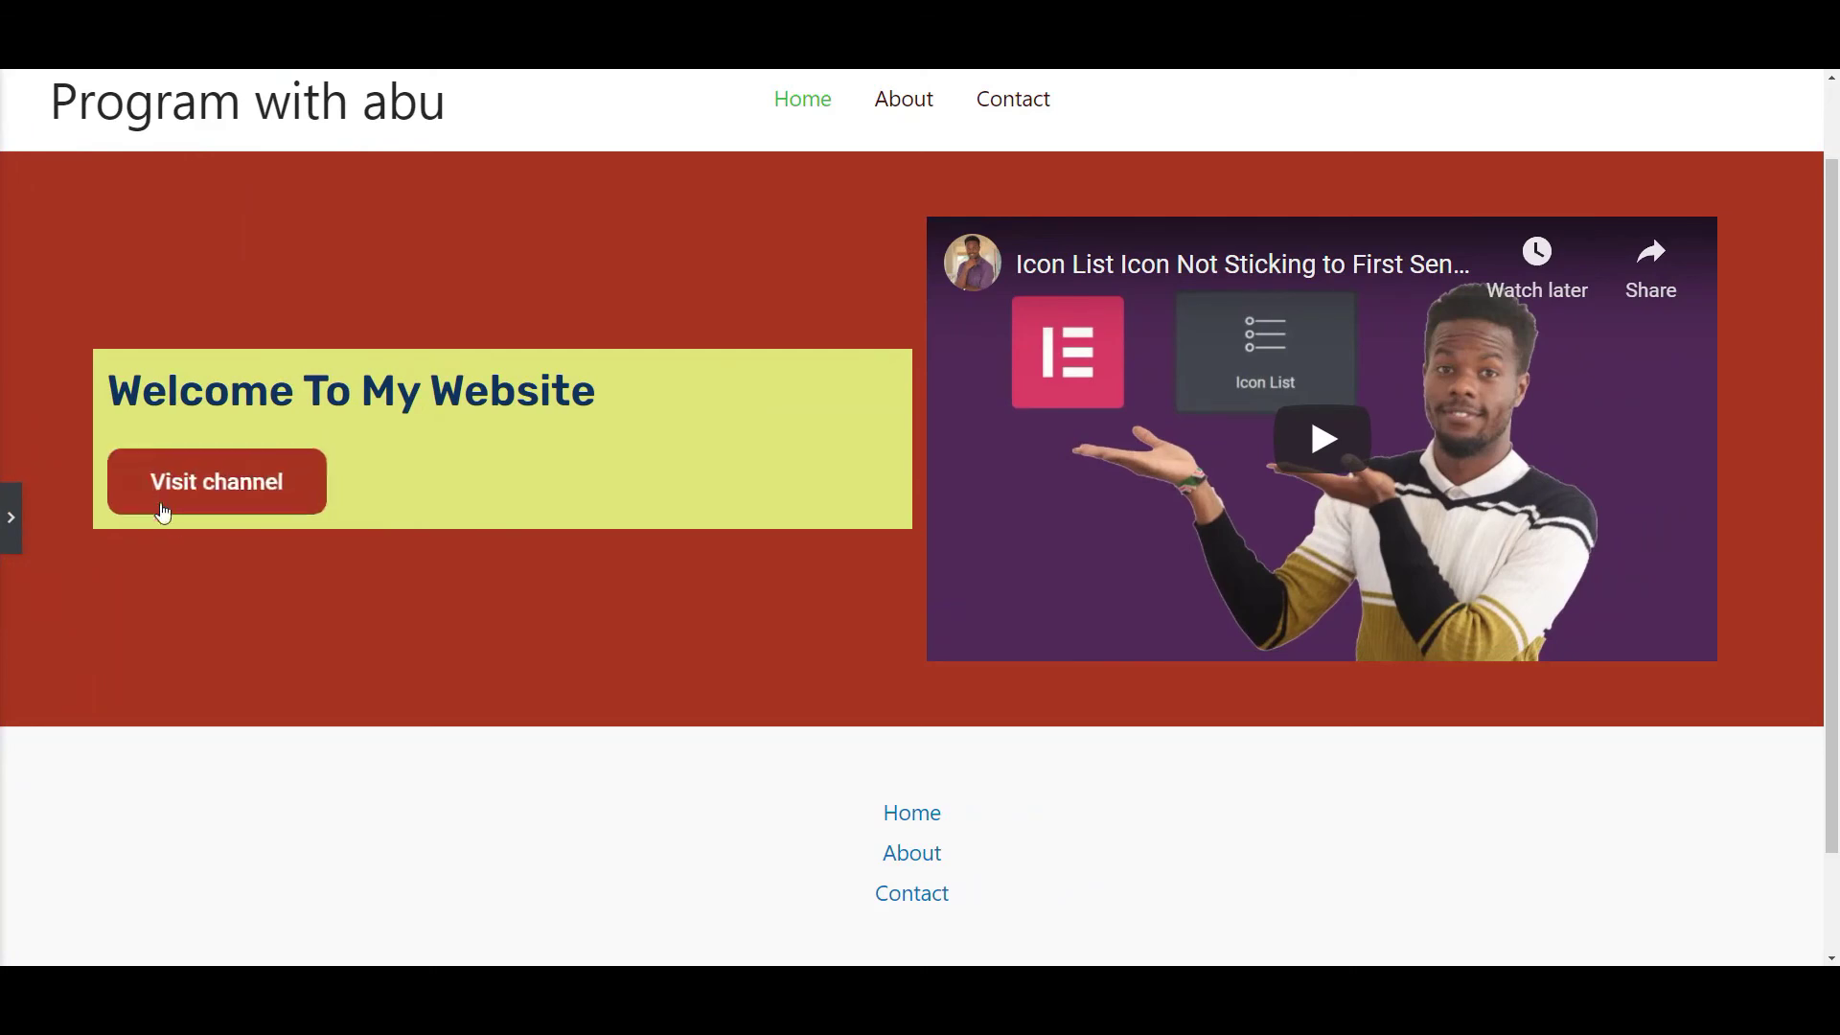
left_click(13, 522)
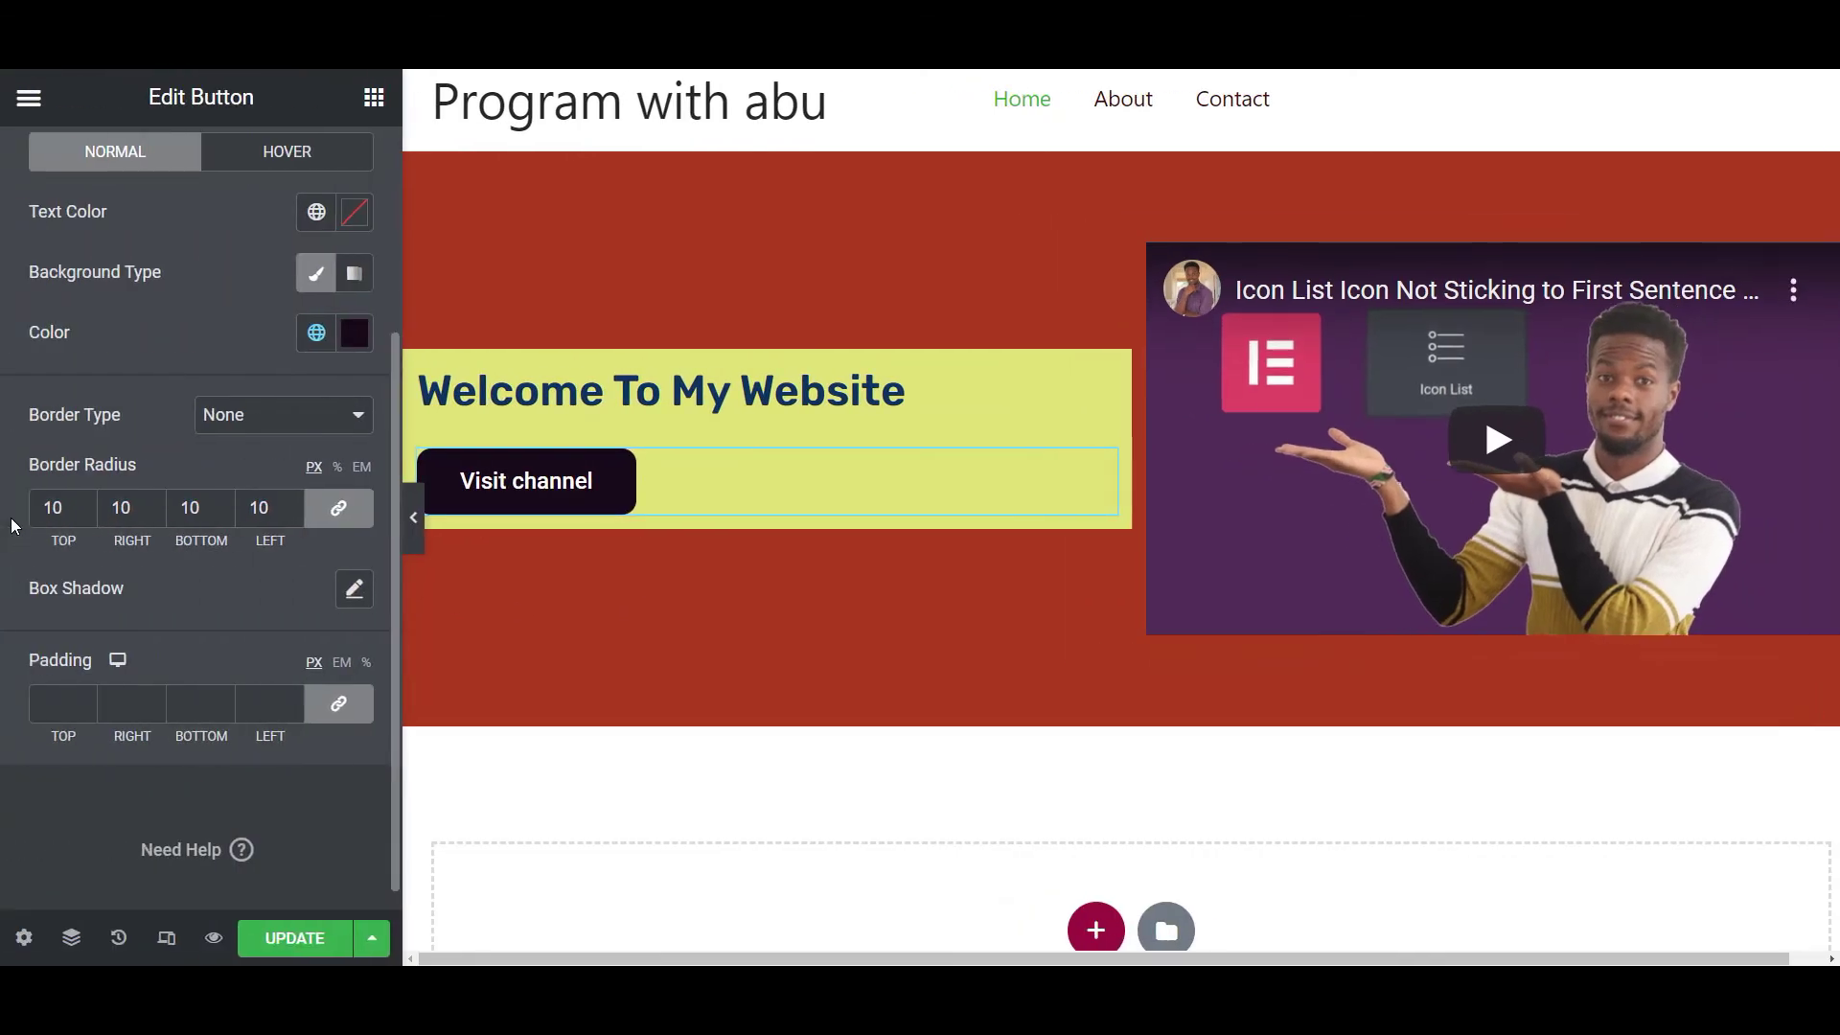
left_click(288, 944)
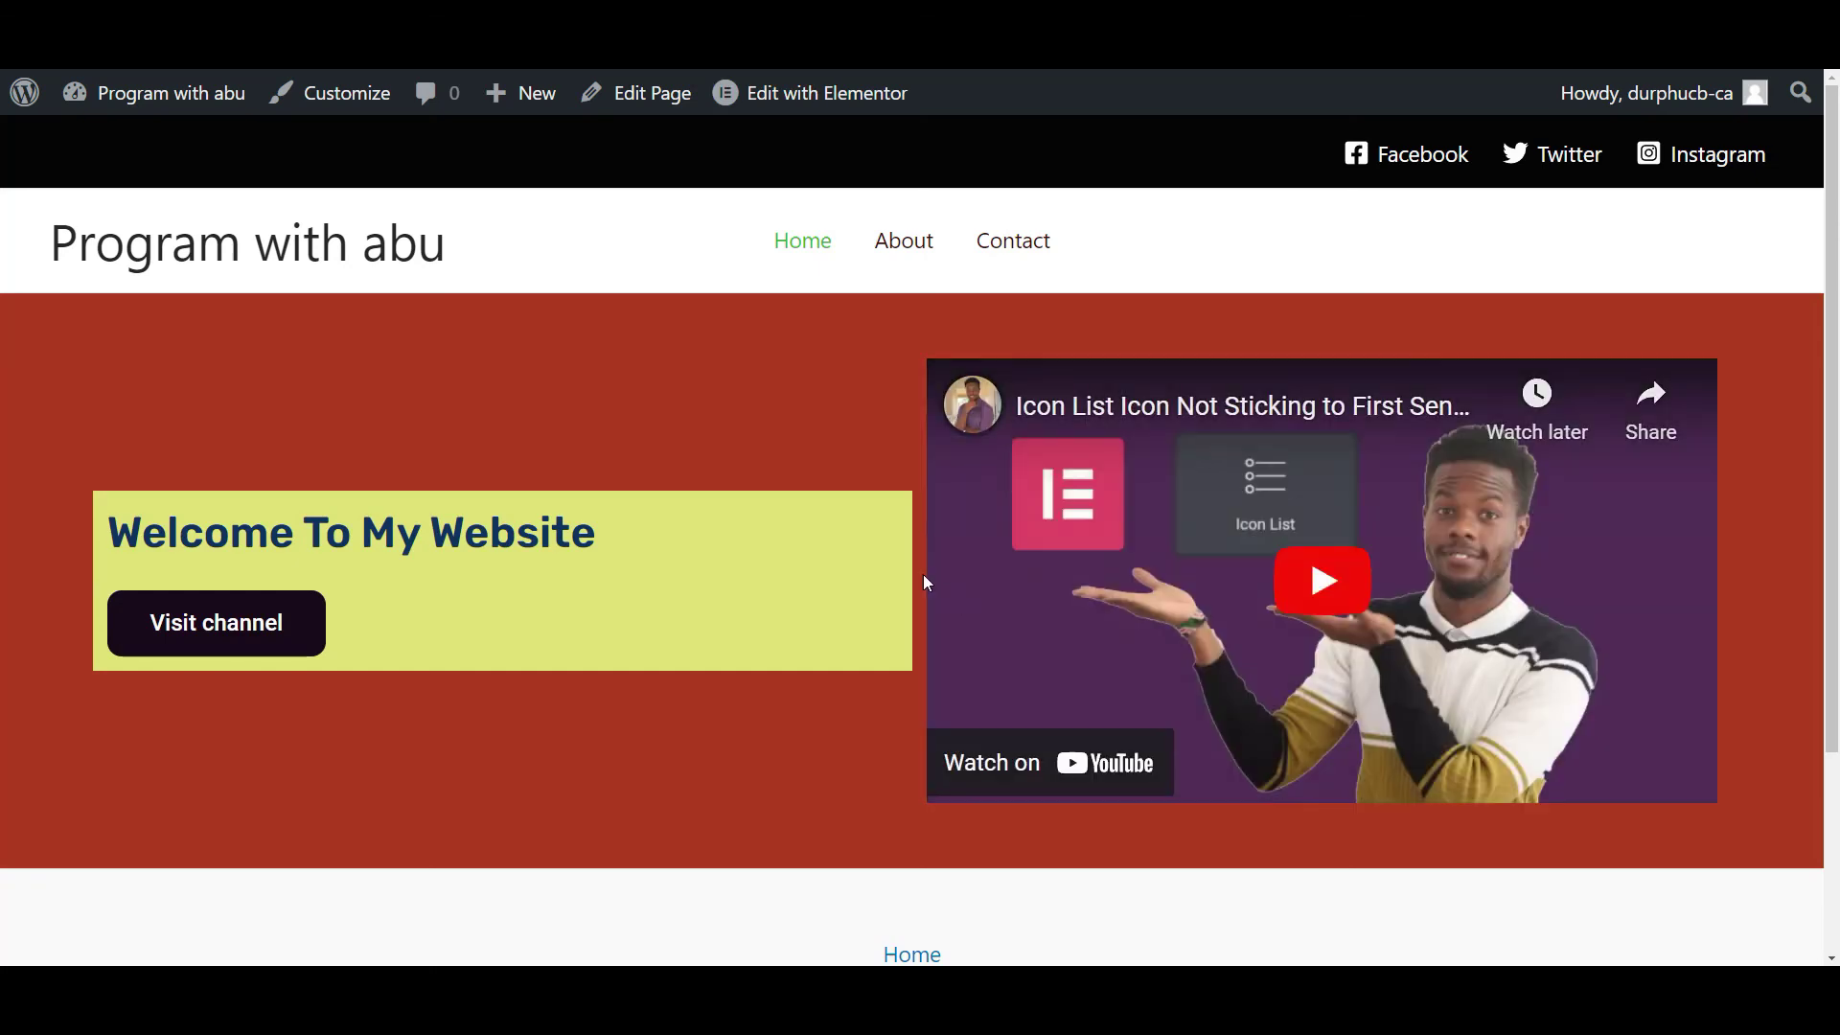
Look over the published Home page and check the header links to the About, Contact and Home pages.
scroll(924, 578, "down", 3)
scroll(924, 578, "up", 3)
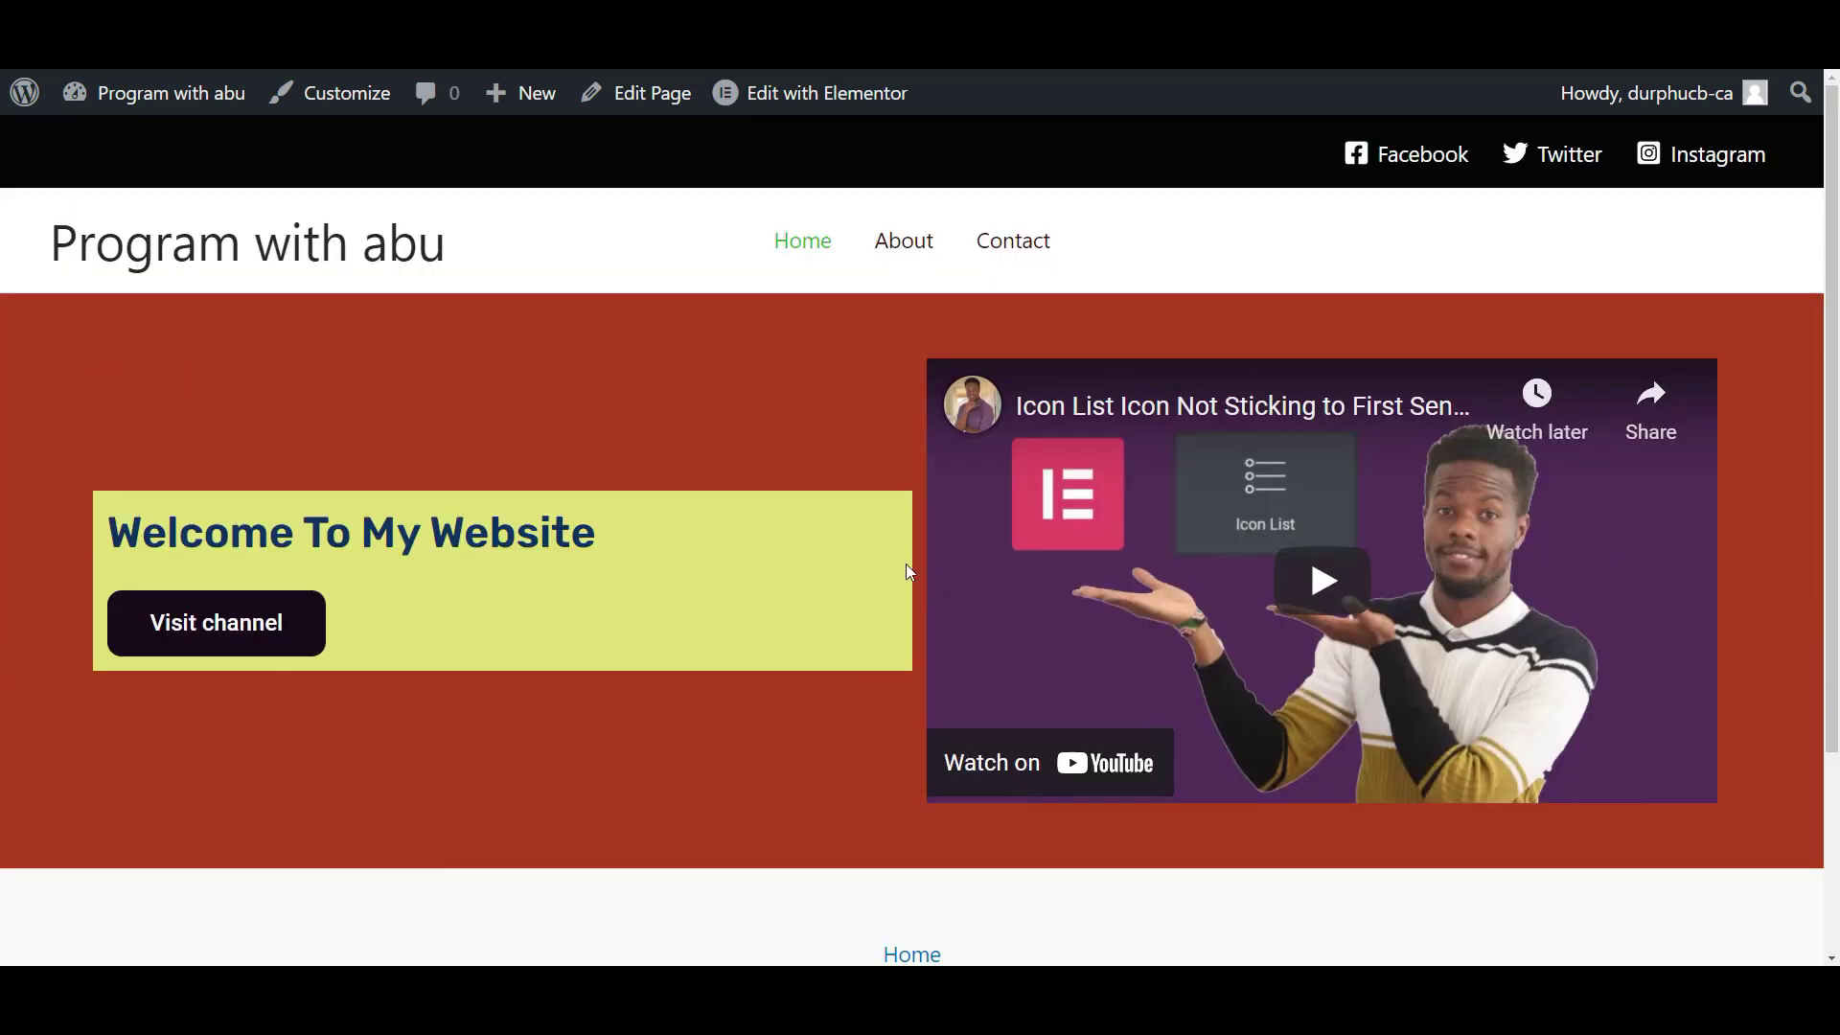
scroll(893, 568, "down", 3)
scroll(891, 566, "up", 3)
left_click(905, 251)
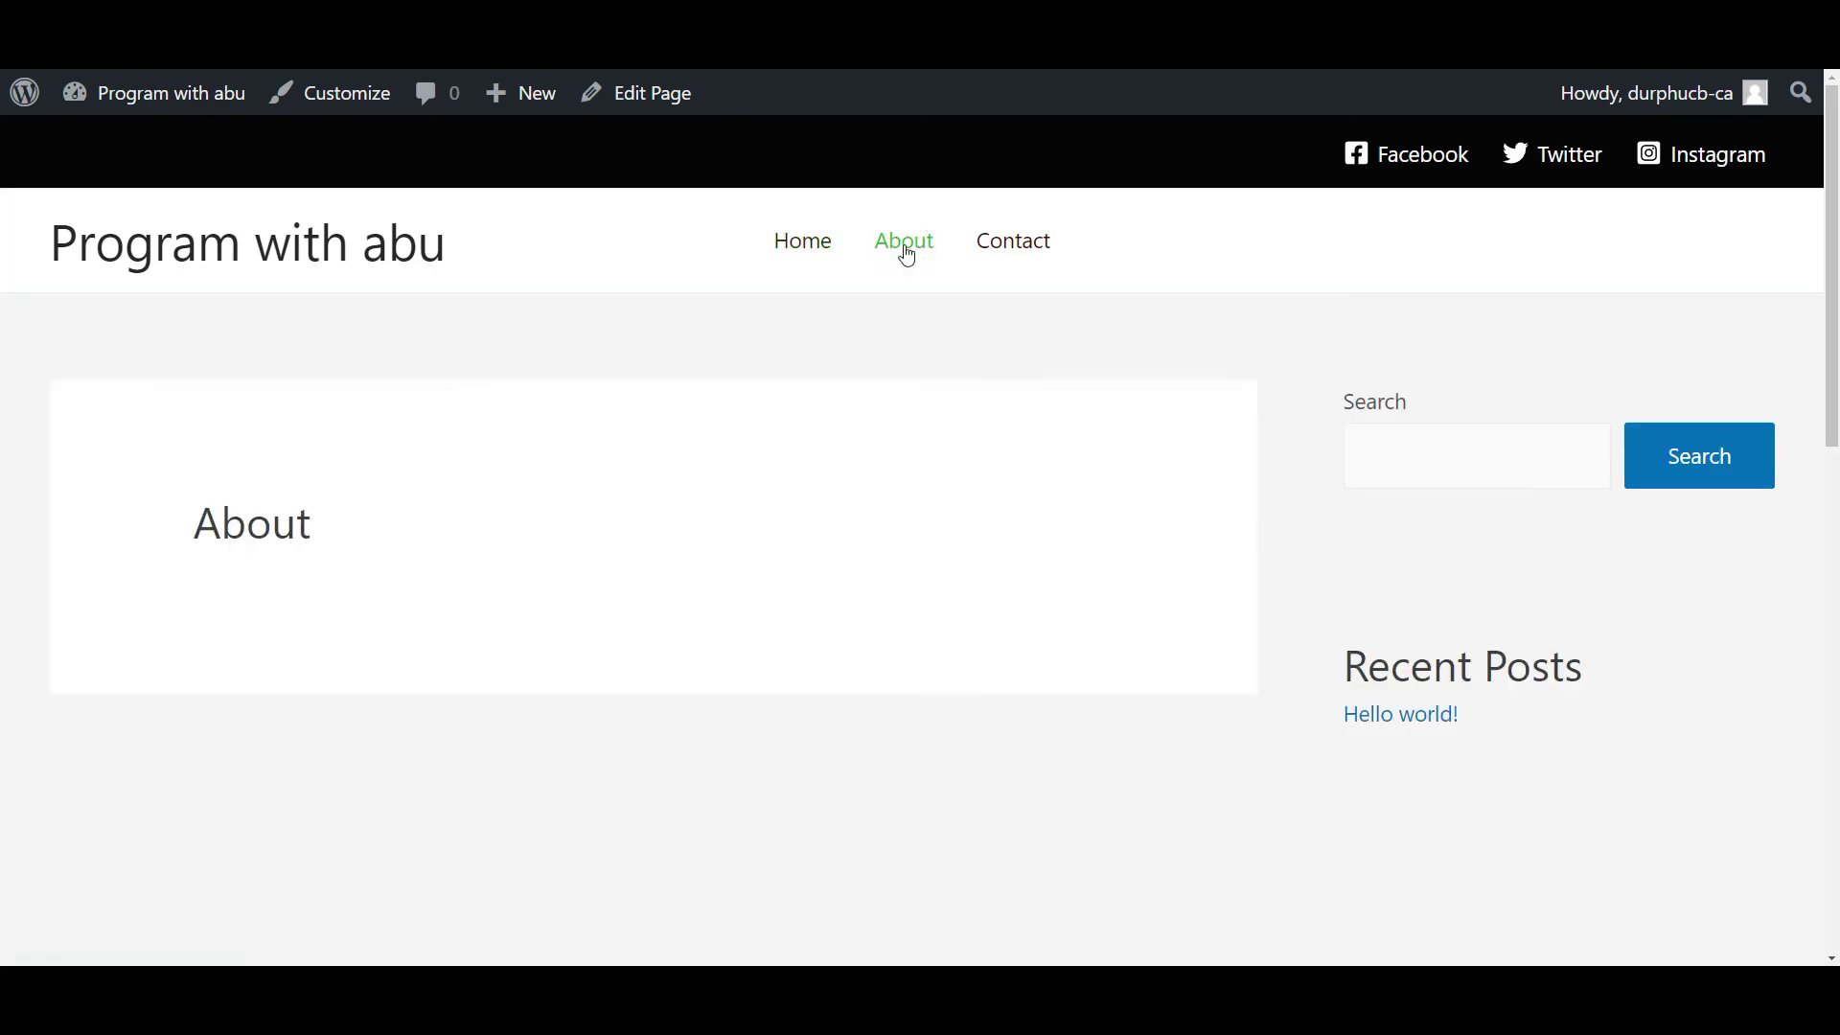
left_click(1017, 245)
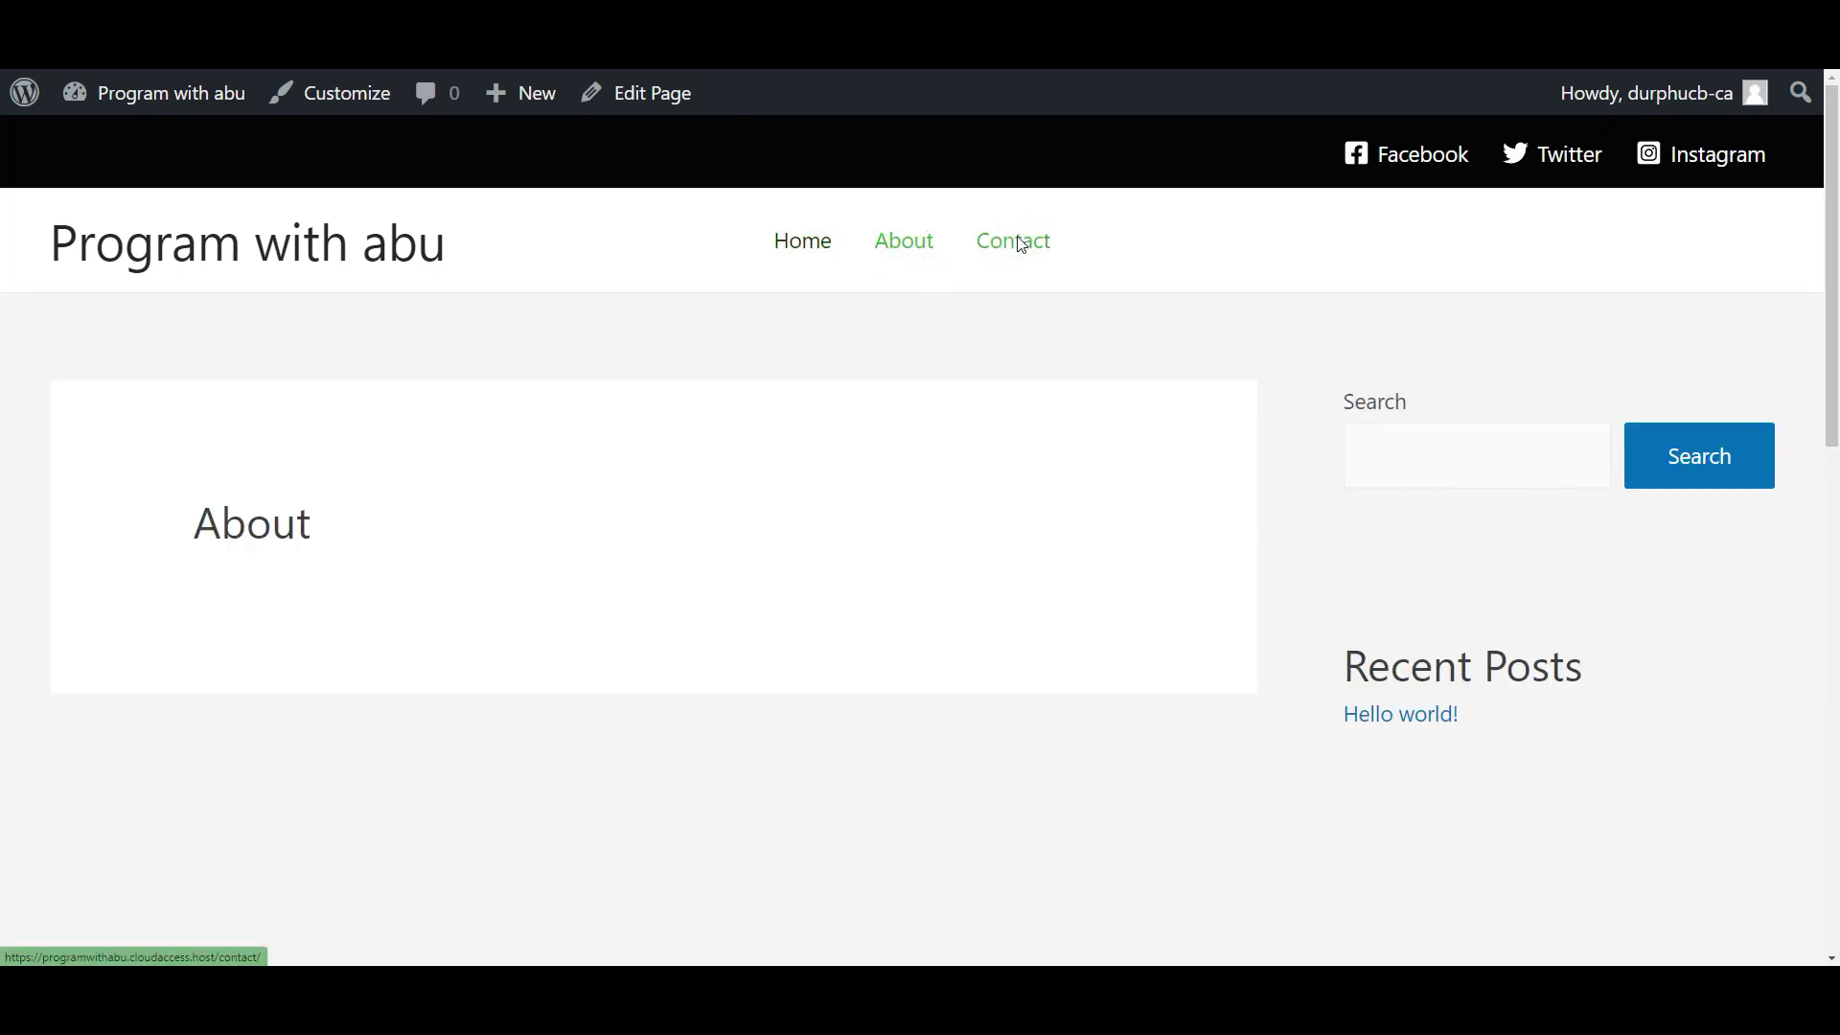
left_click(805, 241)
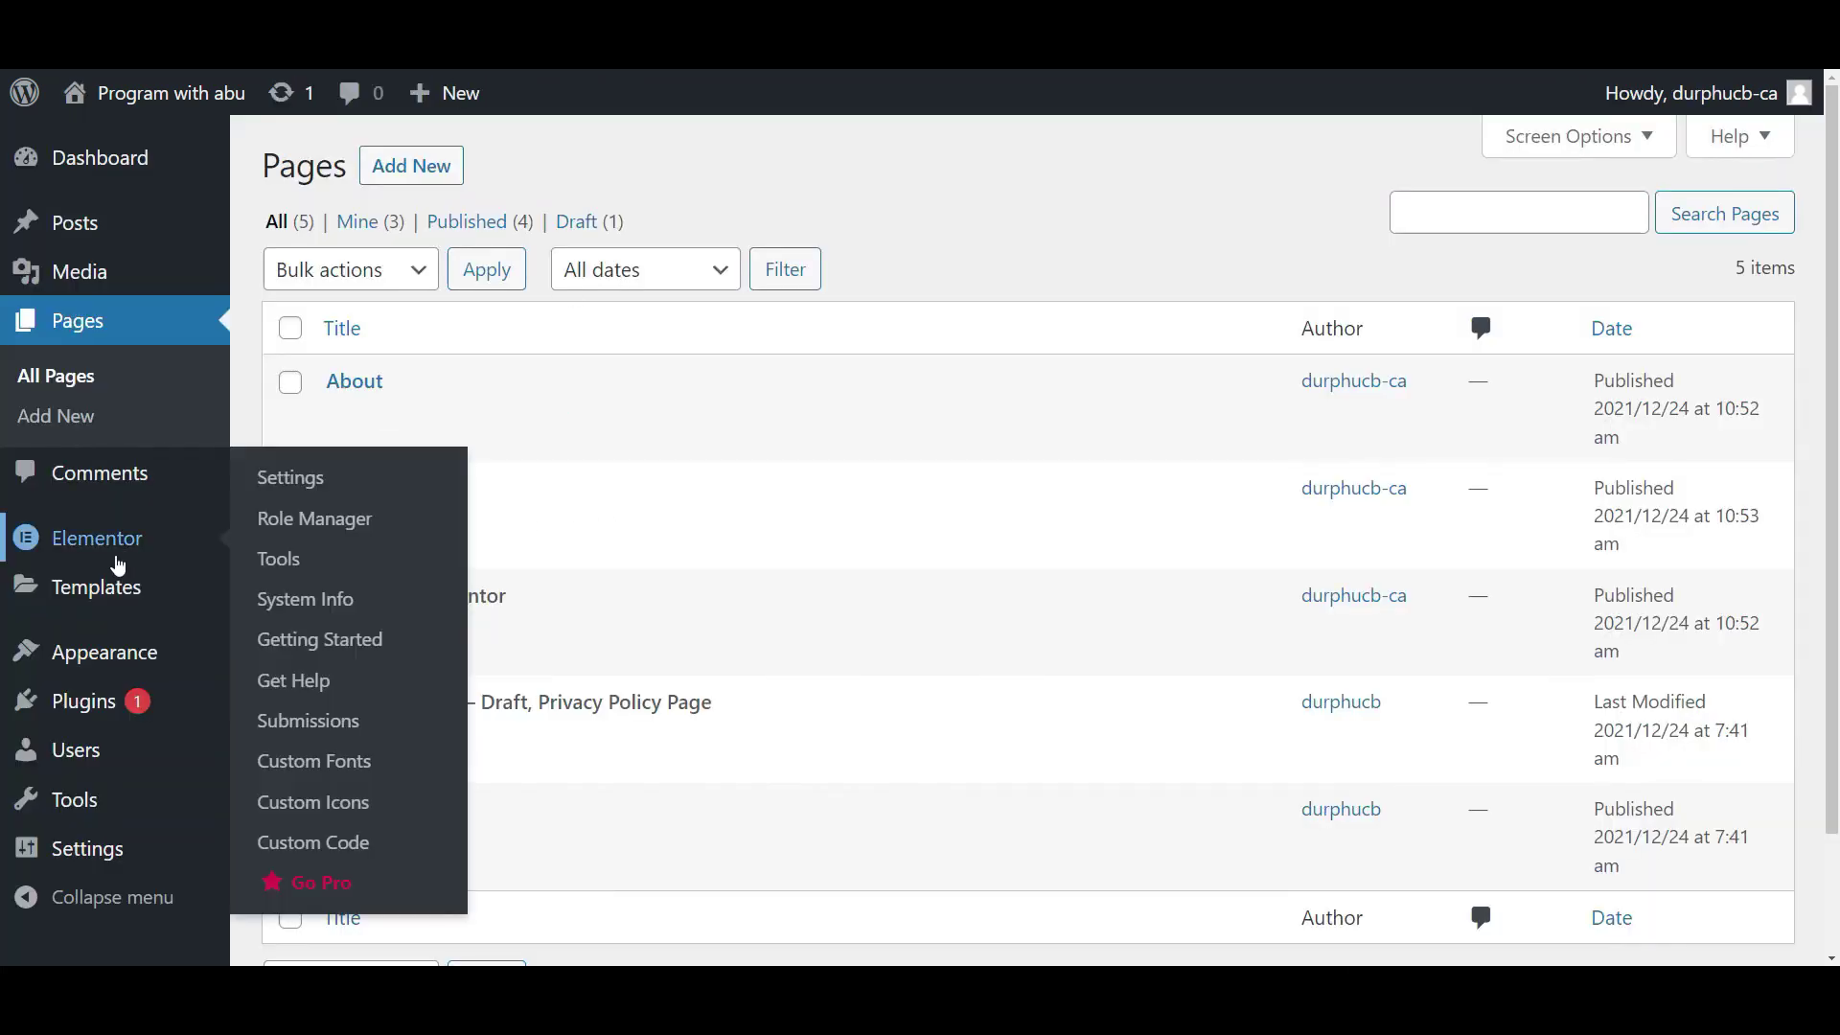
In the site's Reading settings, make the homepage display a static page, choose Home as the homepage and save the changes.
mouse_move(114, 853)
left_click(323, 738)
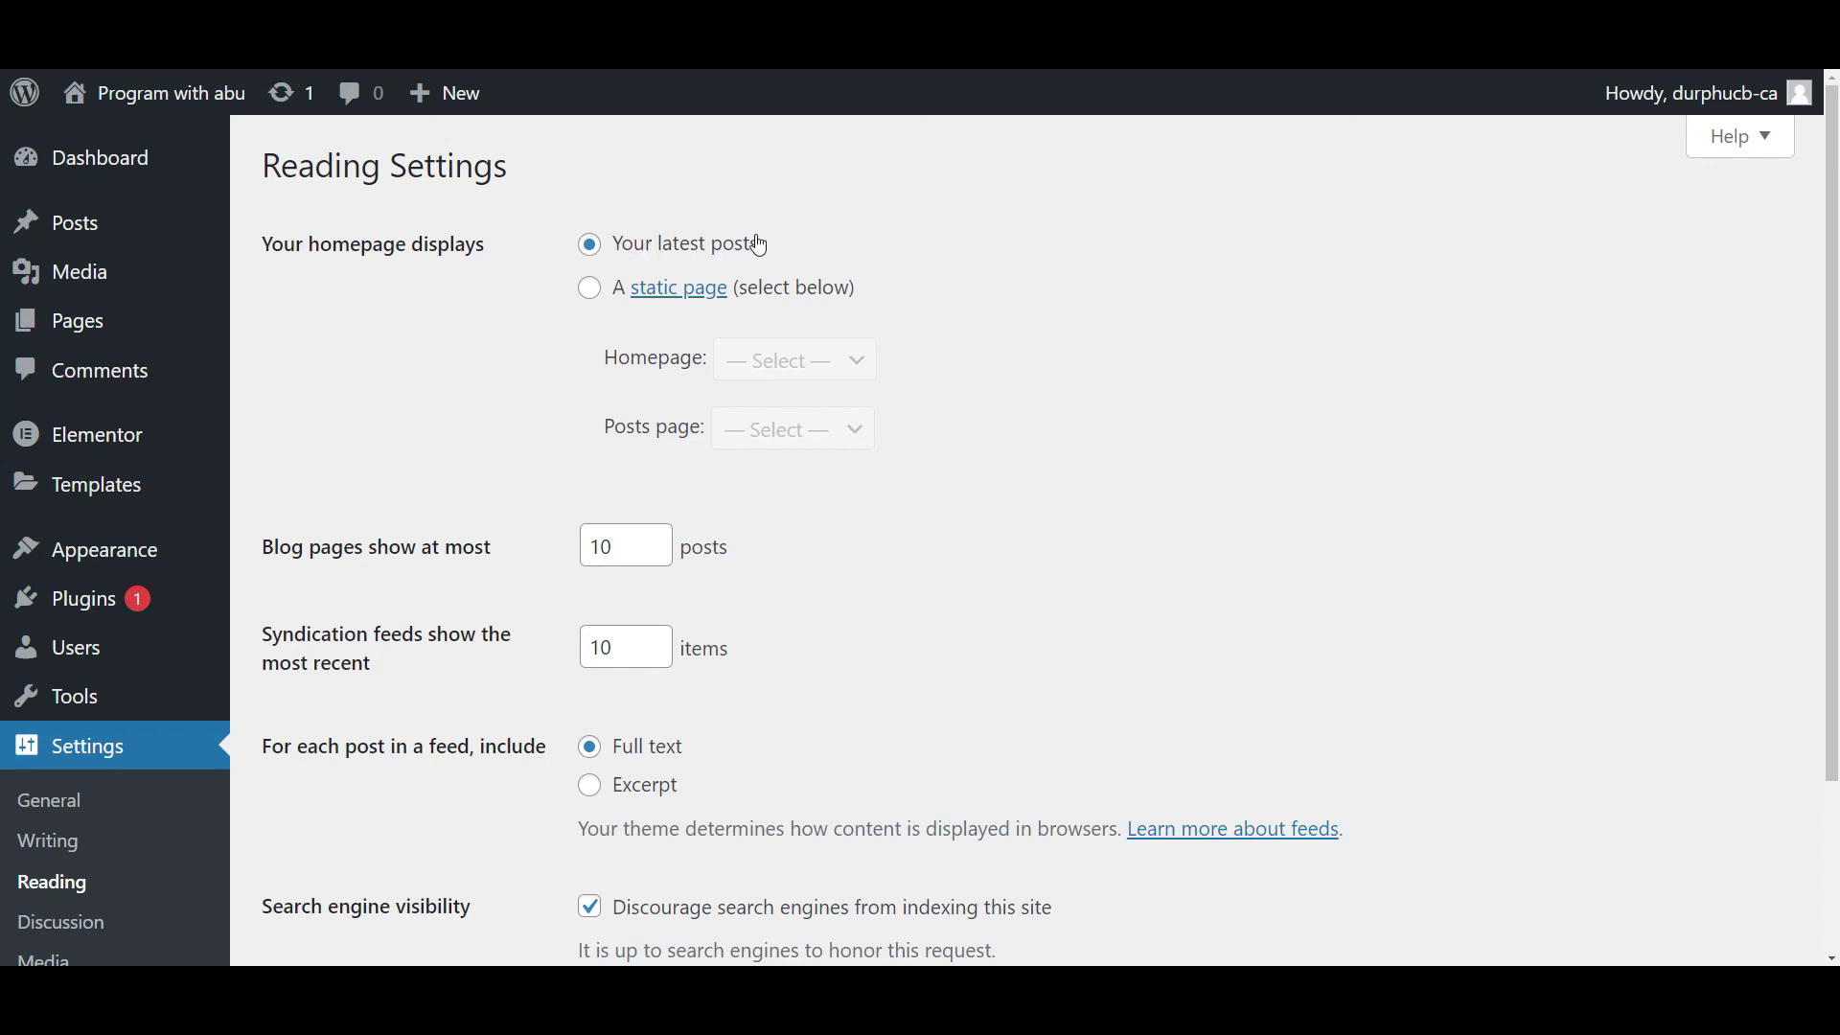
left_click(590, 245)
left_click(590, 288)
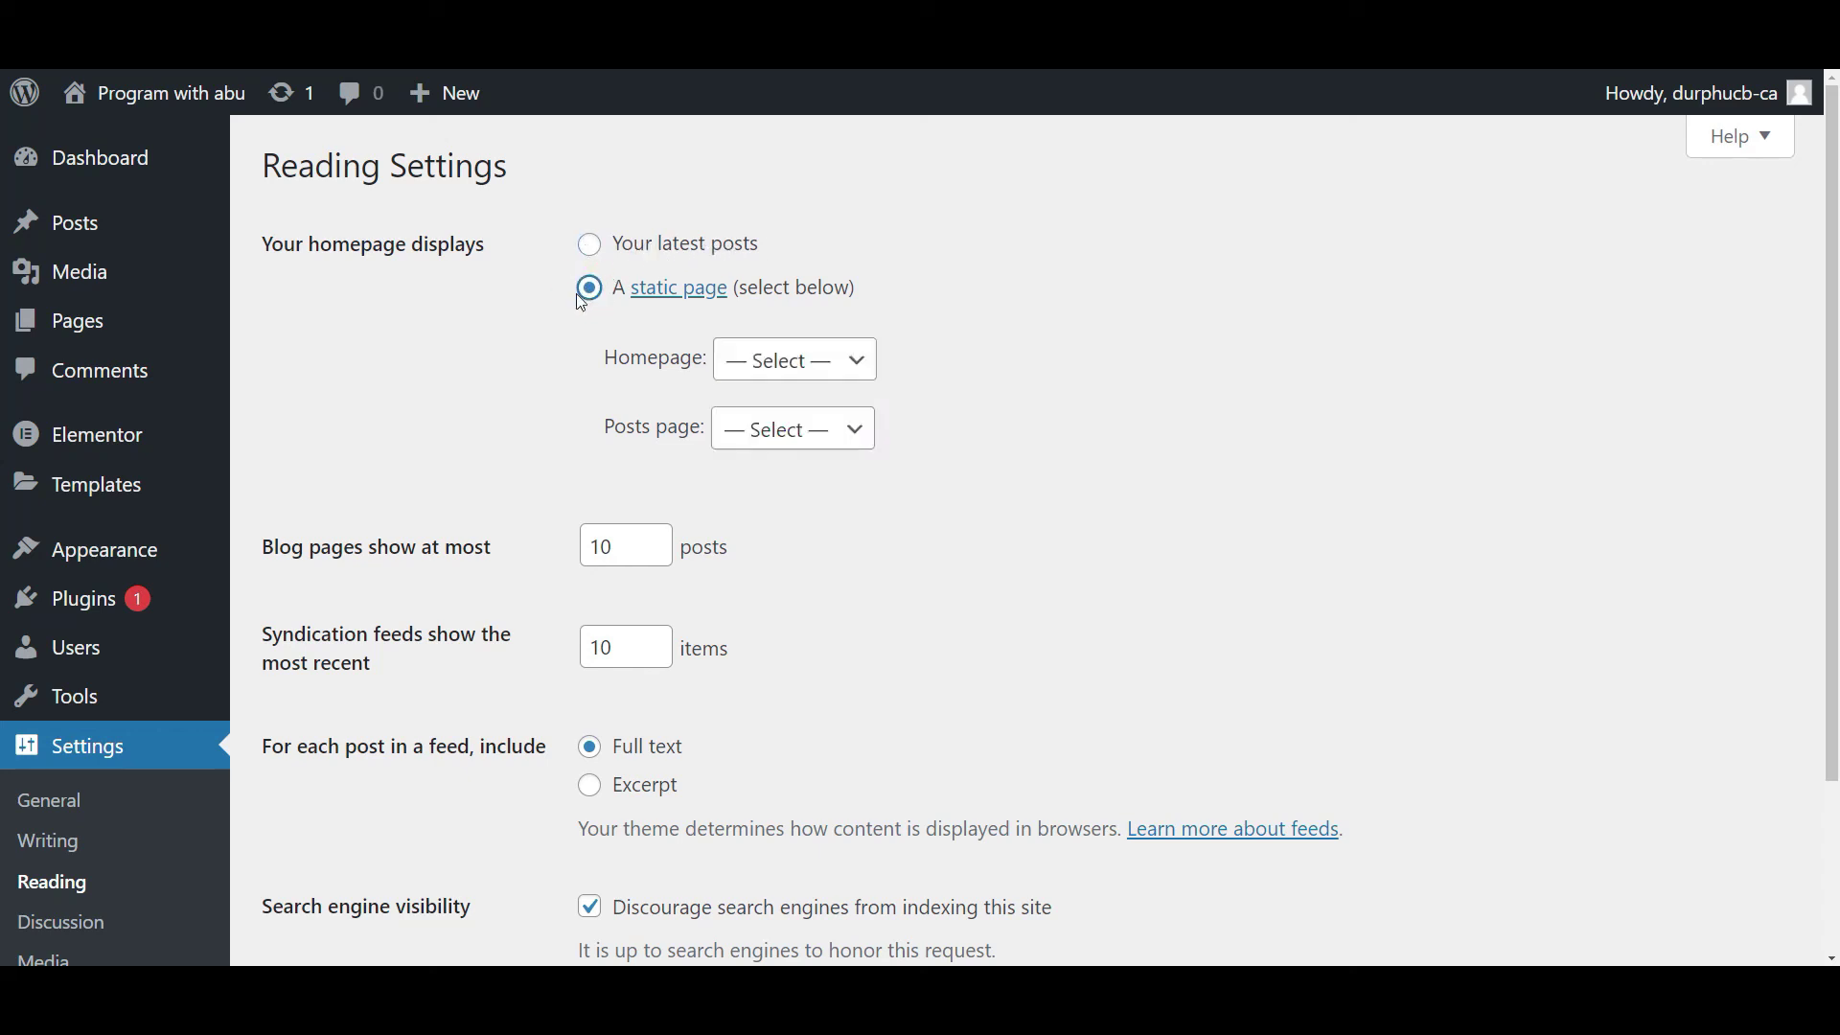
left_click(835, 364)
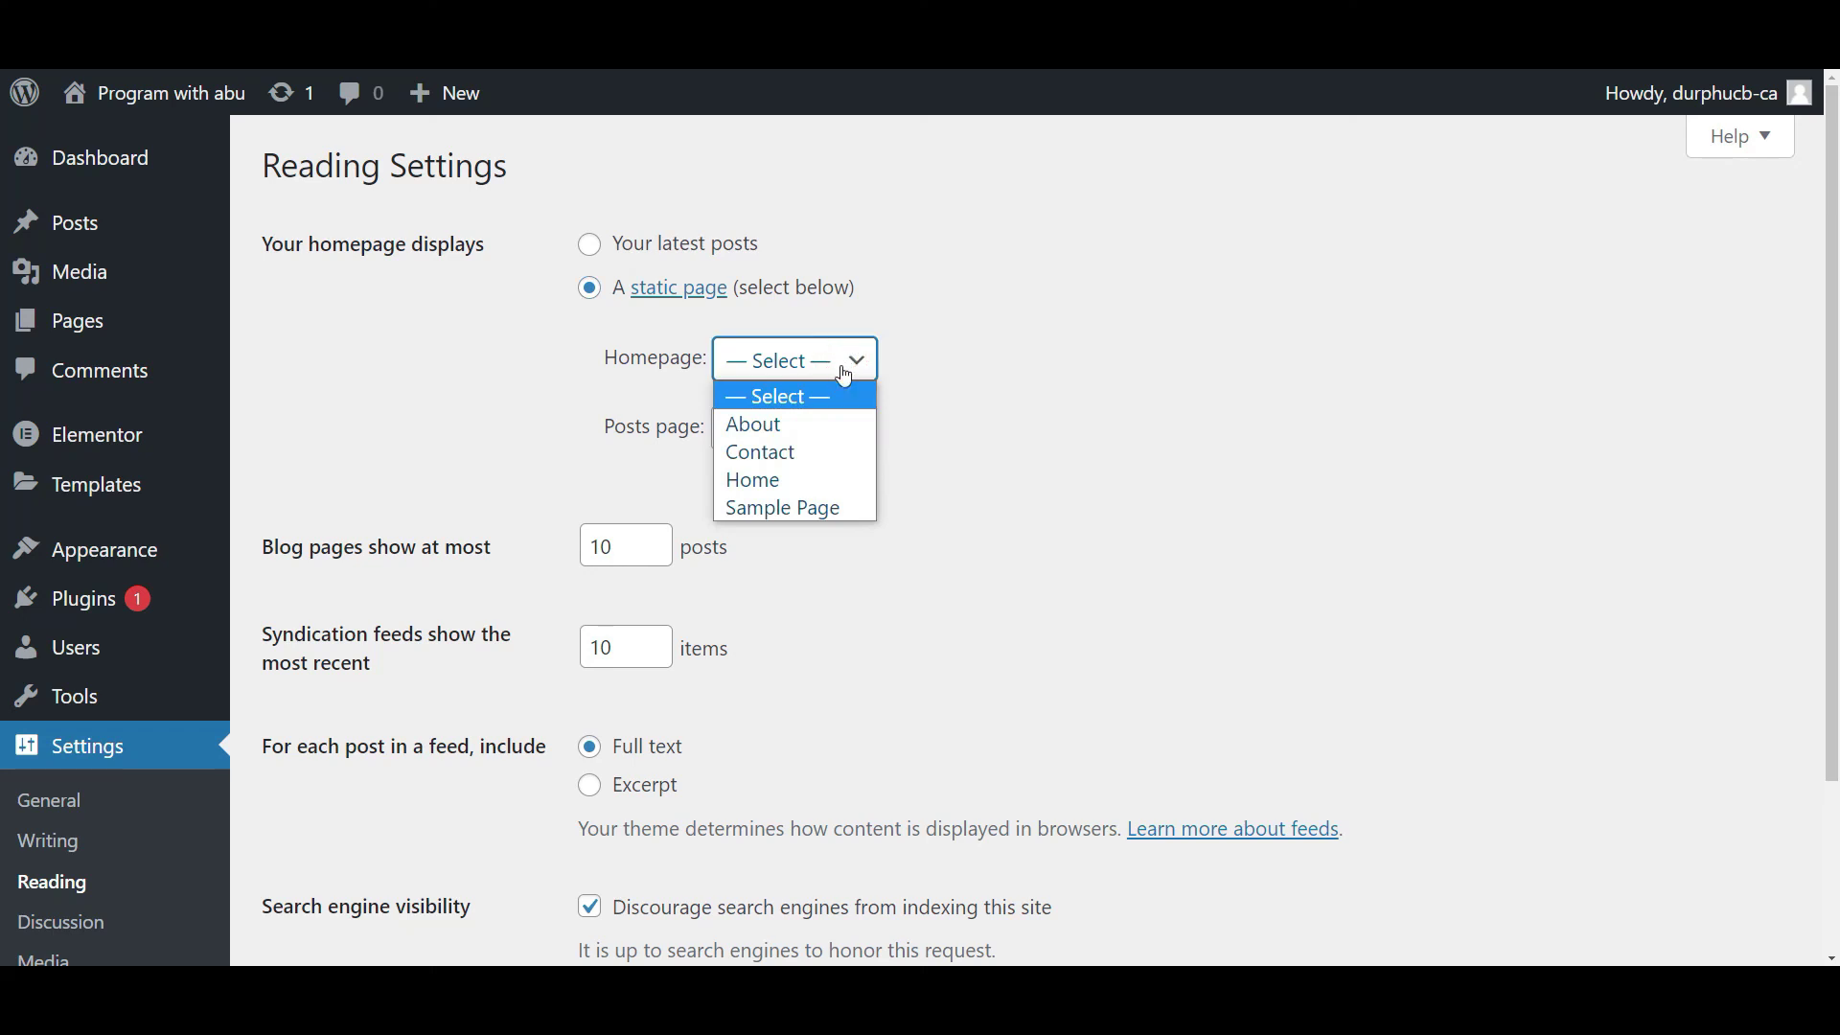
left_click(824, 481)
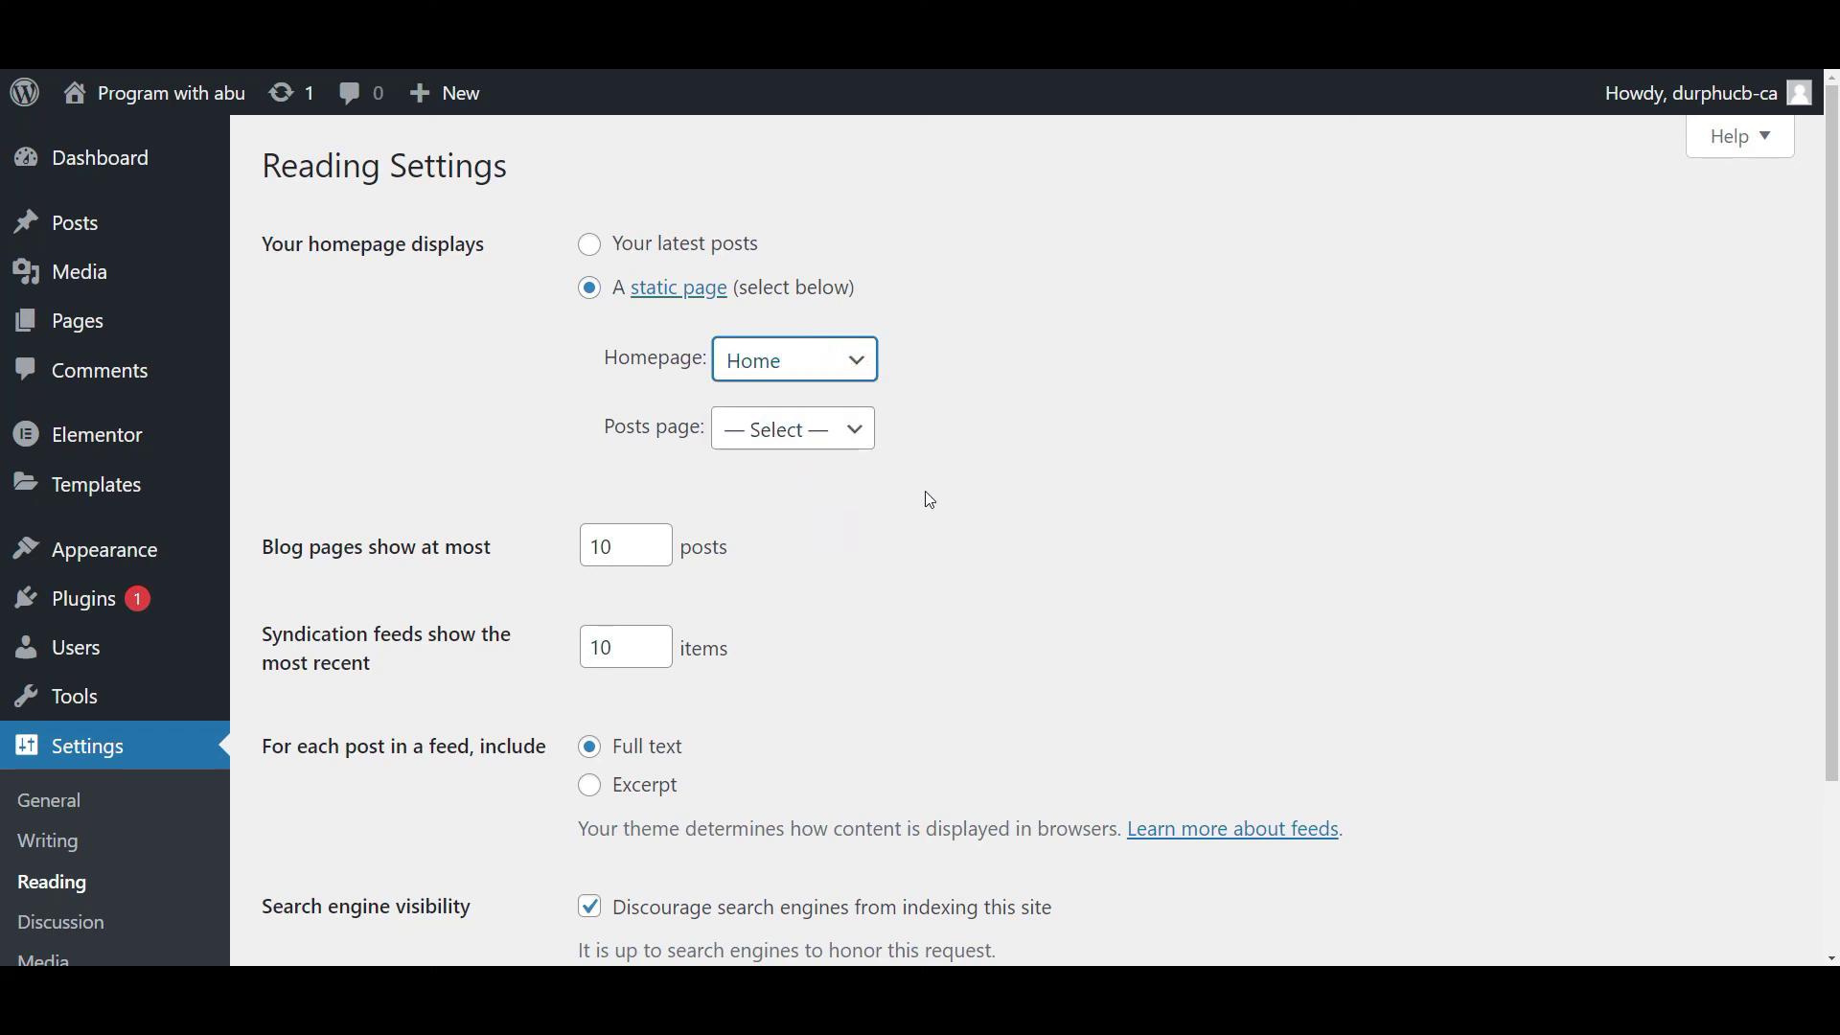
scroll(924, 490, "down", 3)
left_click(339, 823)
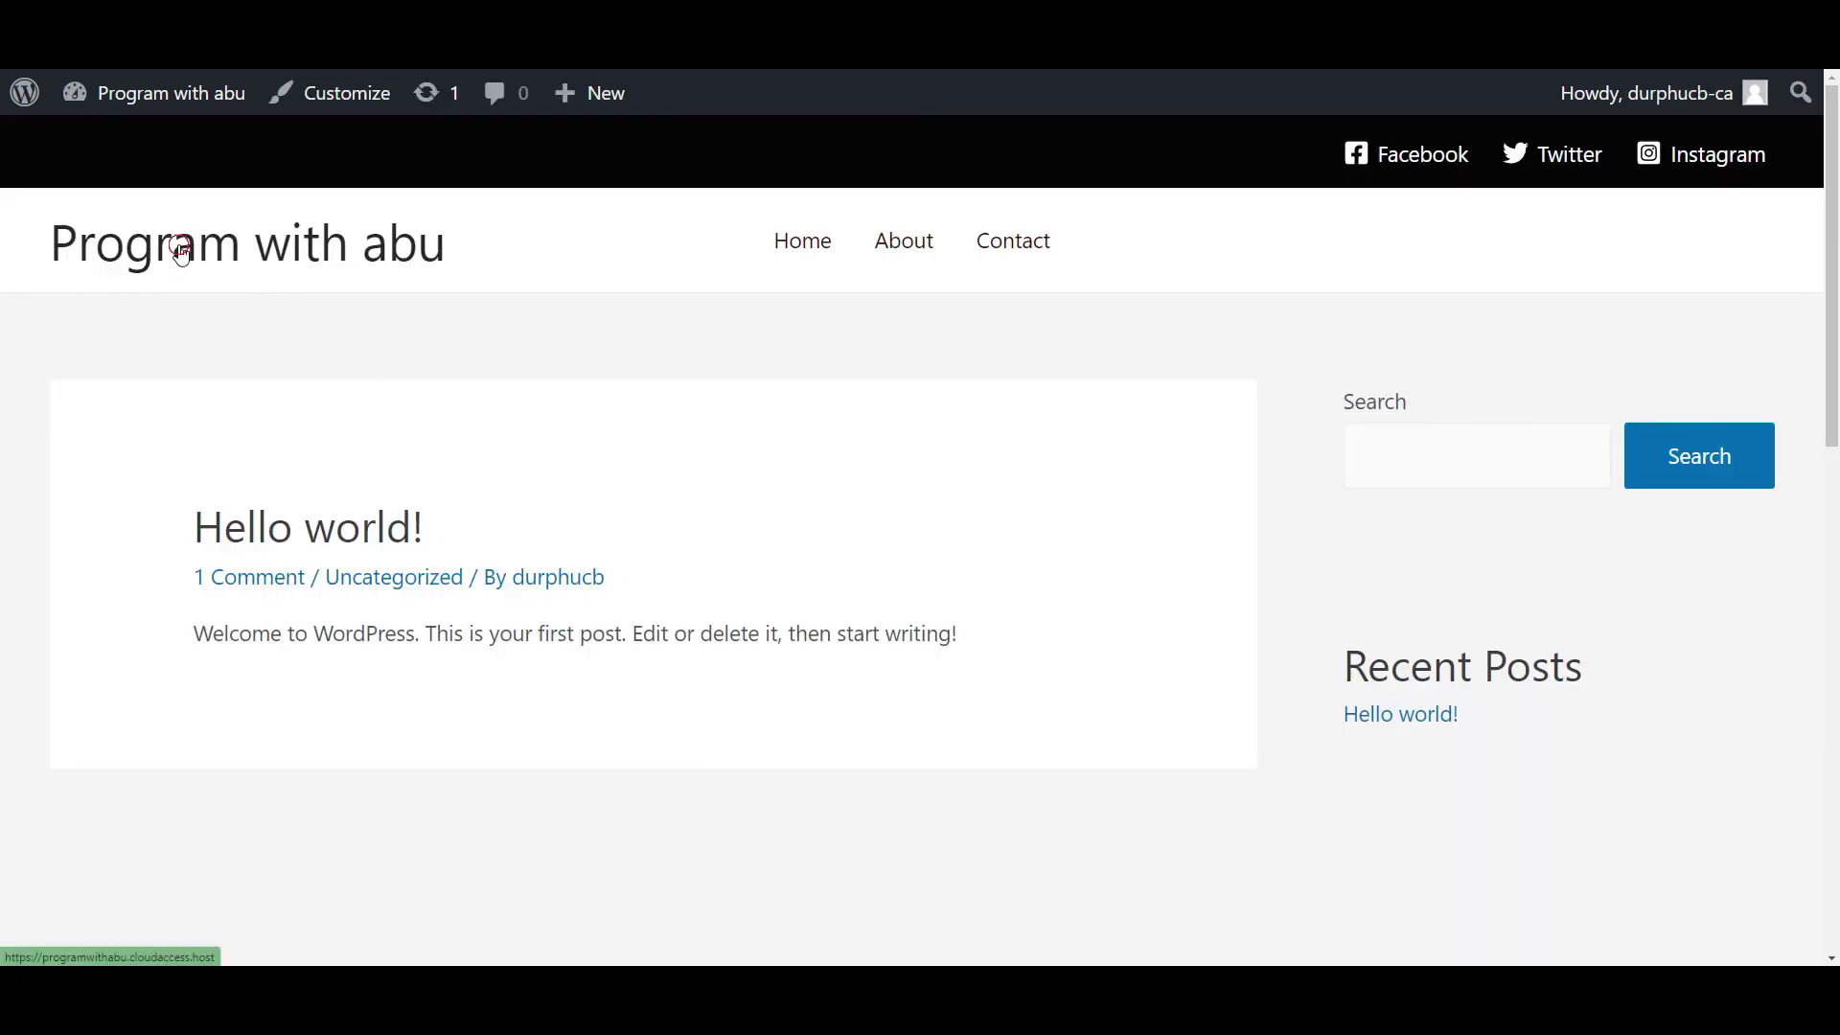
Check the live site's homepage through the site title, look over its content, visit About and return to Home.
left_click(230, 270)
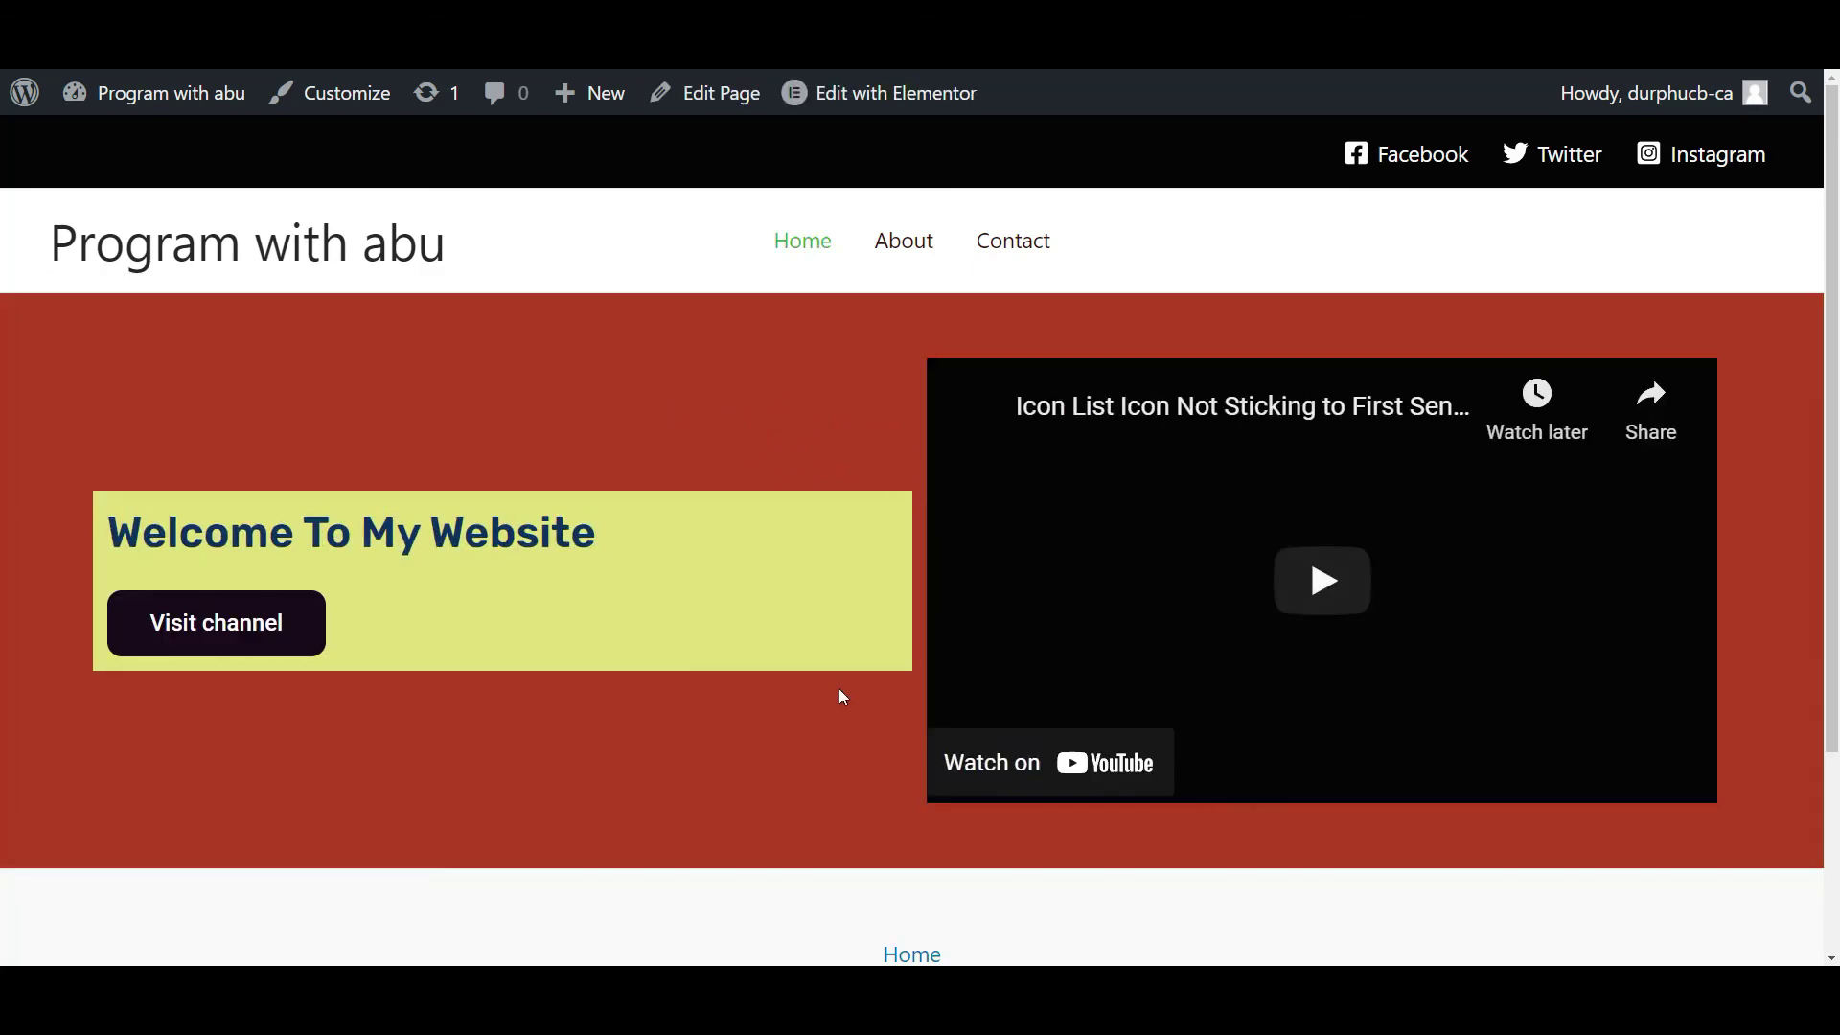
scroll(842, 697, "down", 3)
scroll(843, 697, "up", 3)
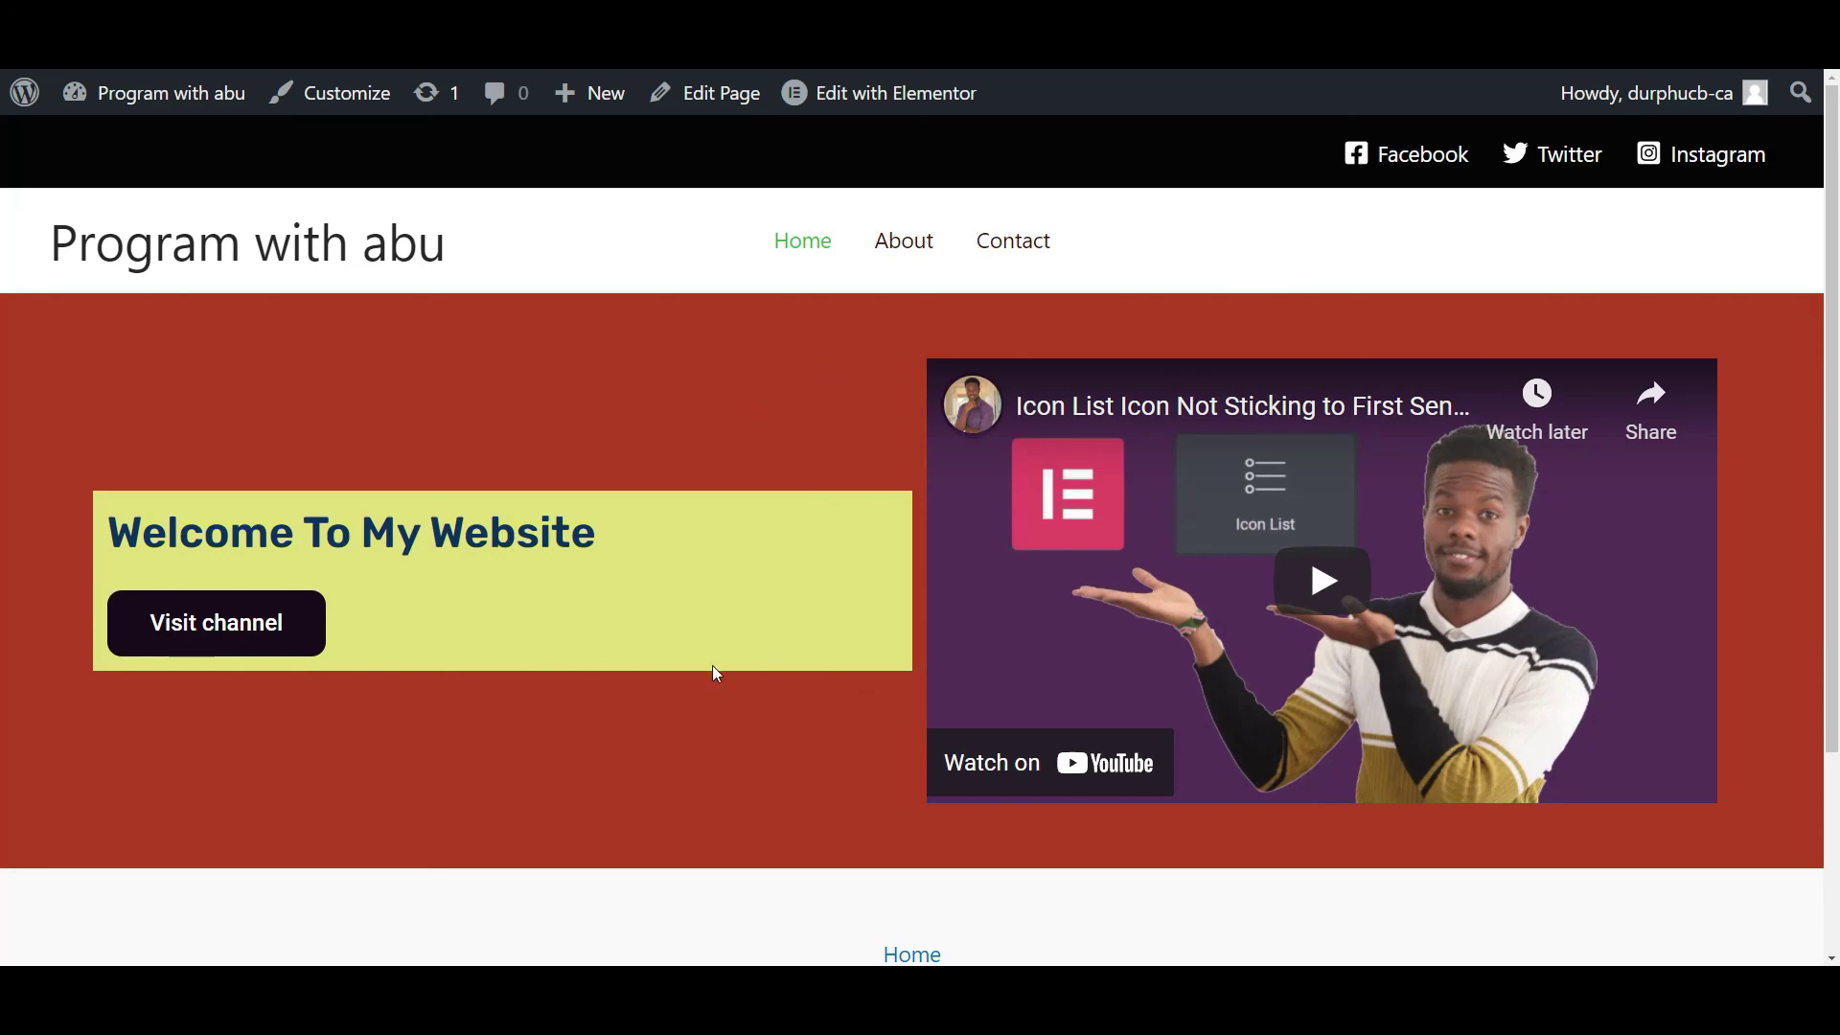
left_click(898, 256)
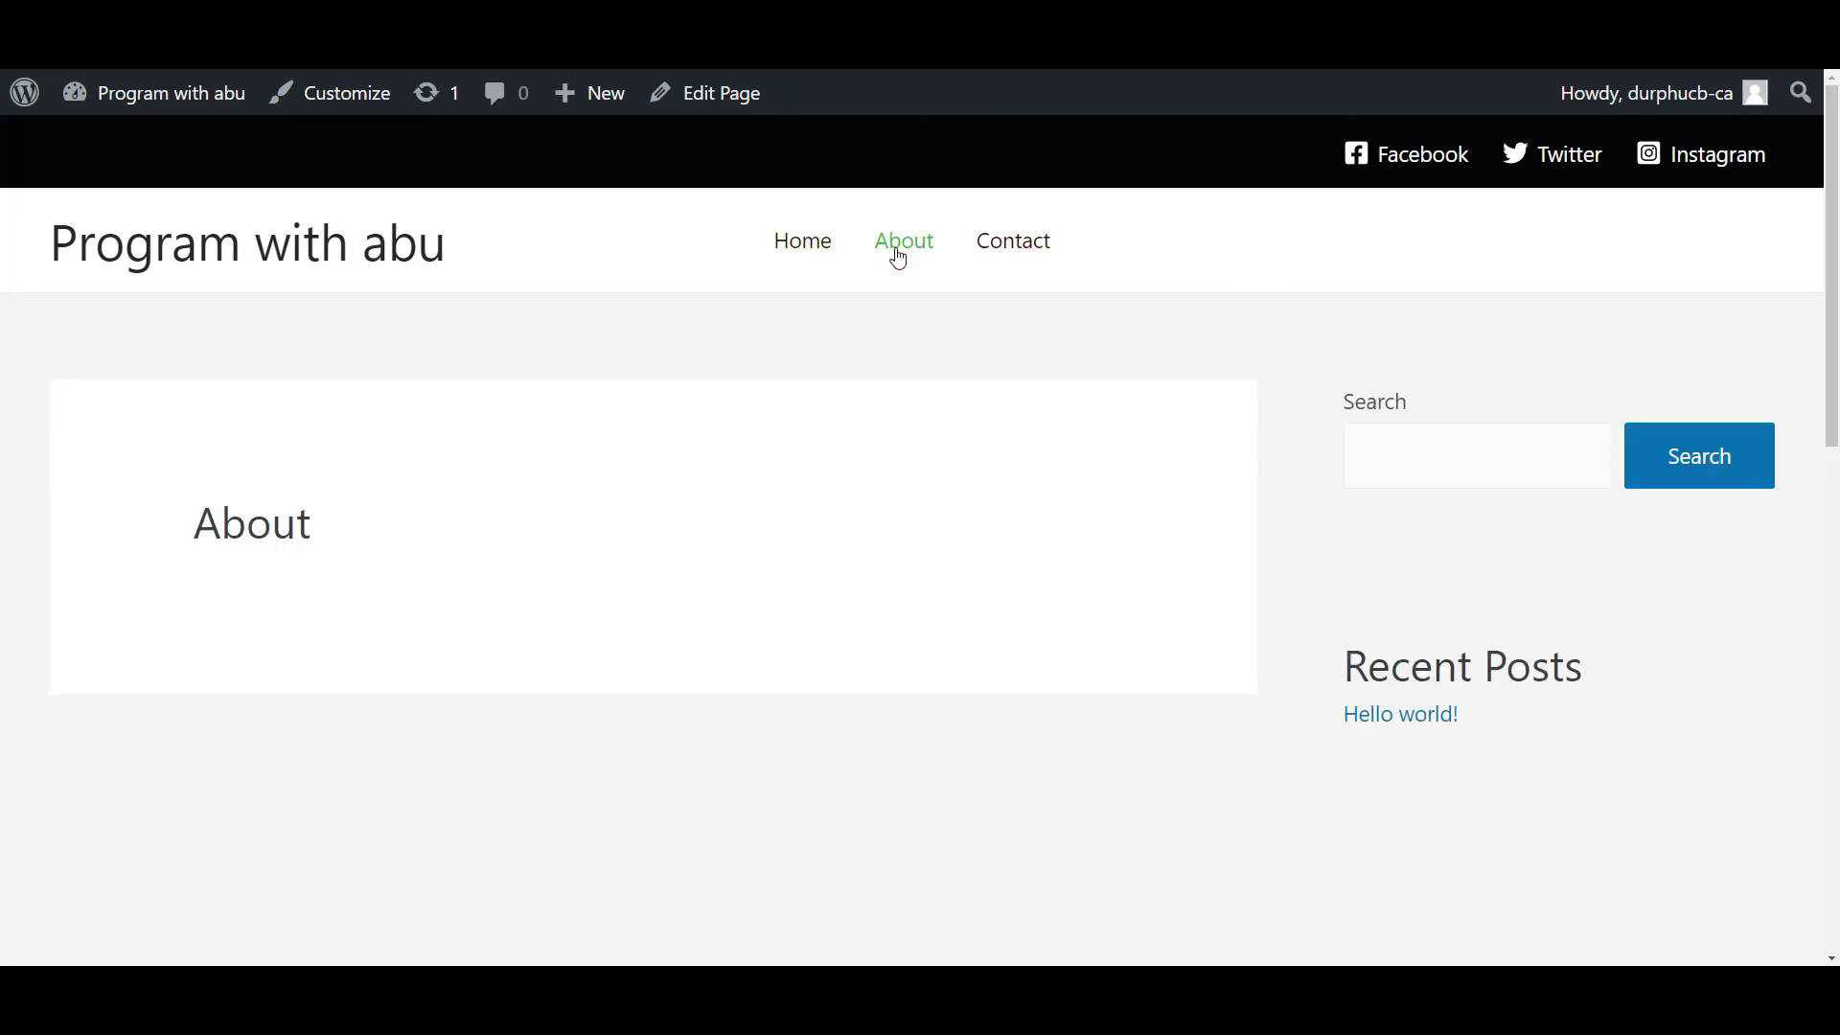
left_click(800, 241)
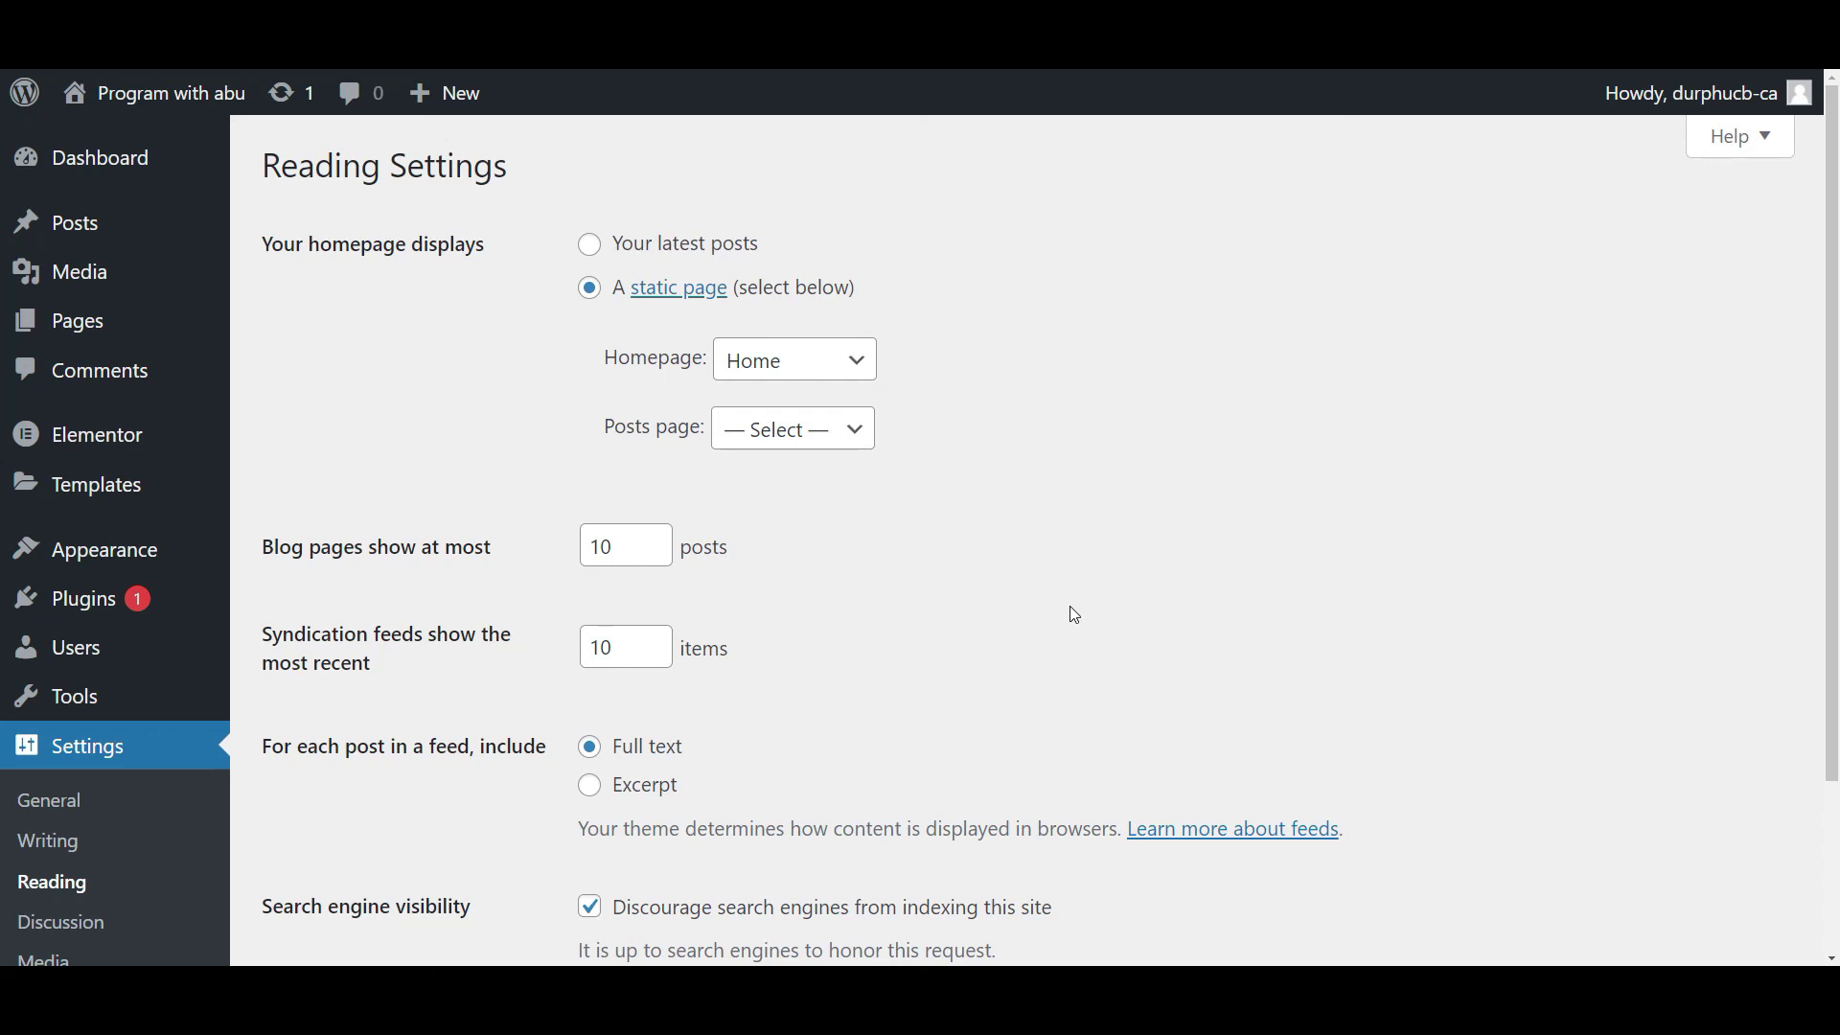
Search the plugin directory for "cache", install and activate LiteSpeed Cache, and check it in the installed plugins list.
mouse_move(95, 600)
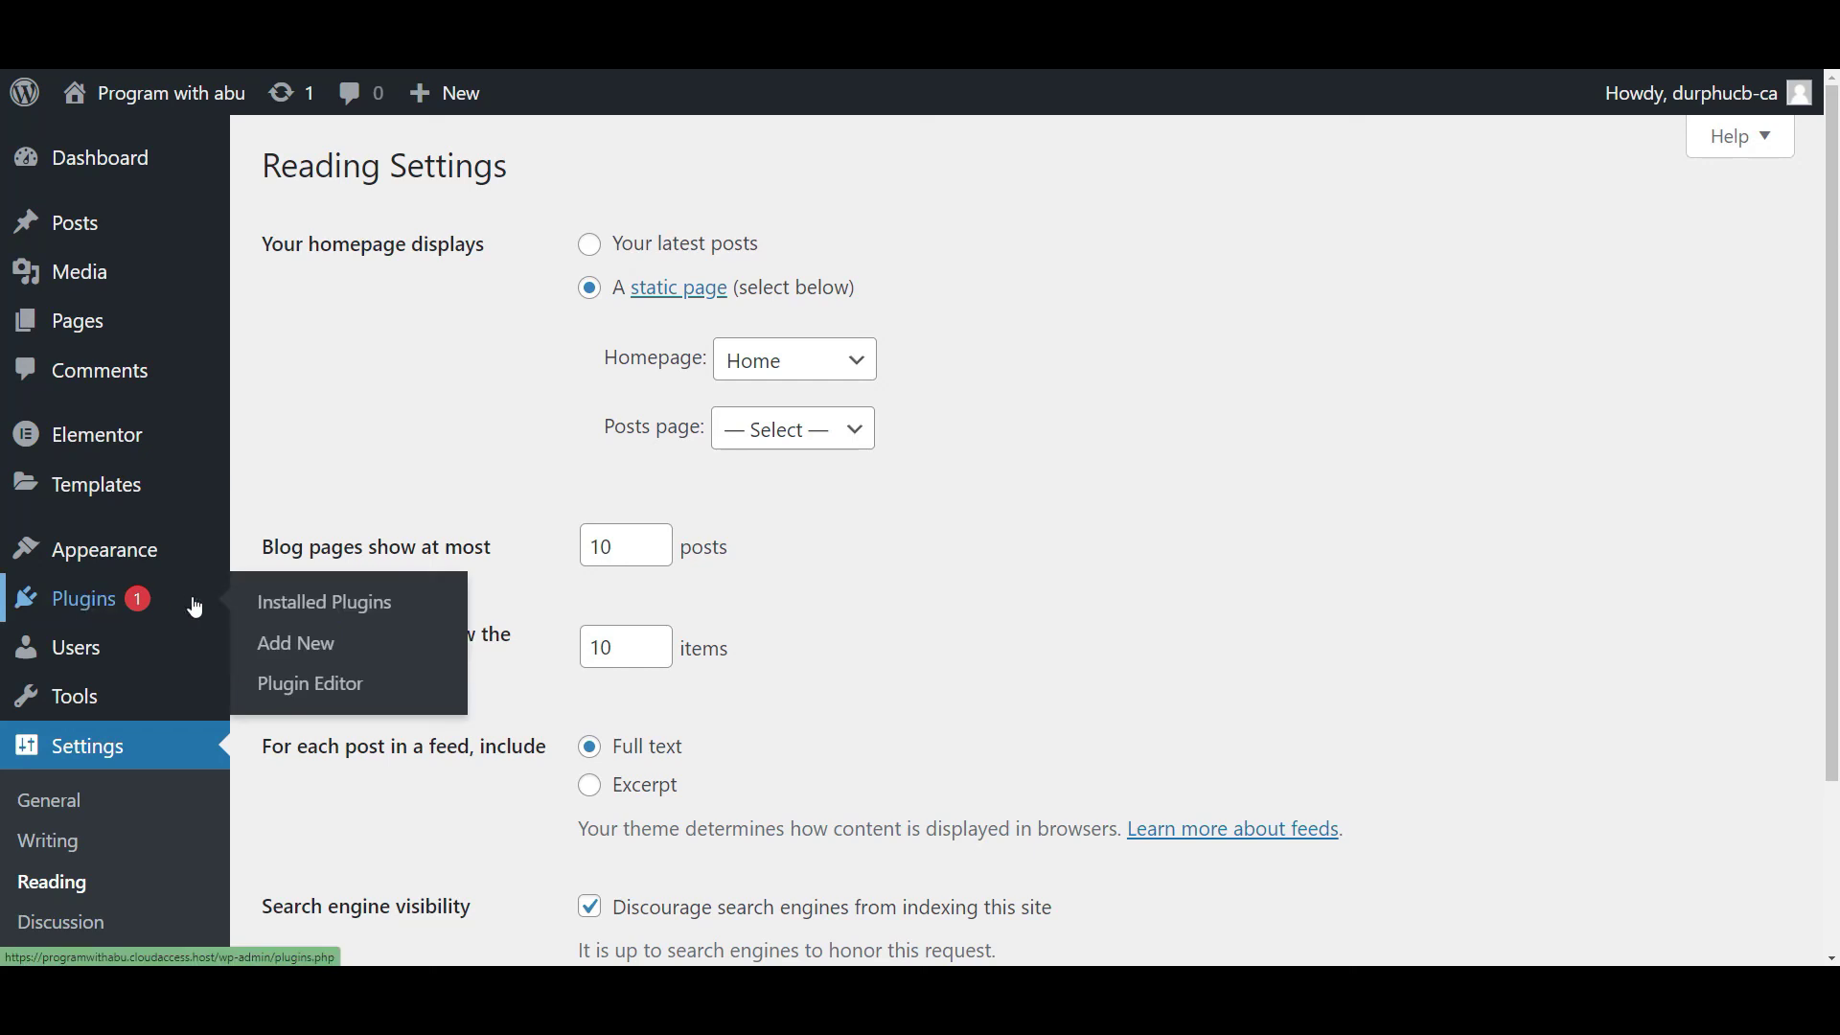
left_click(302, 653)
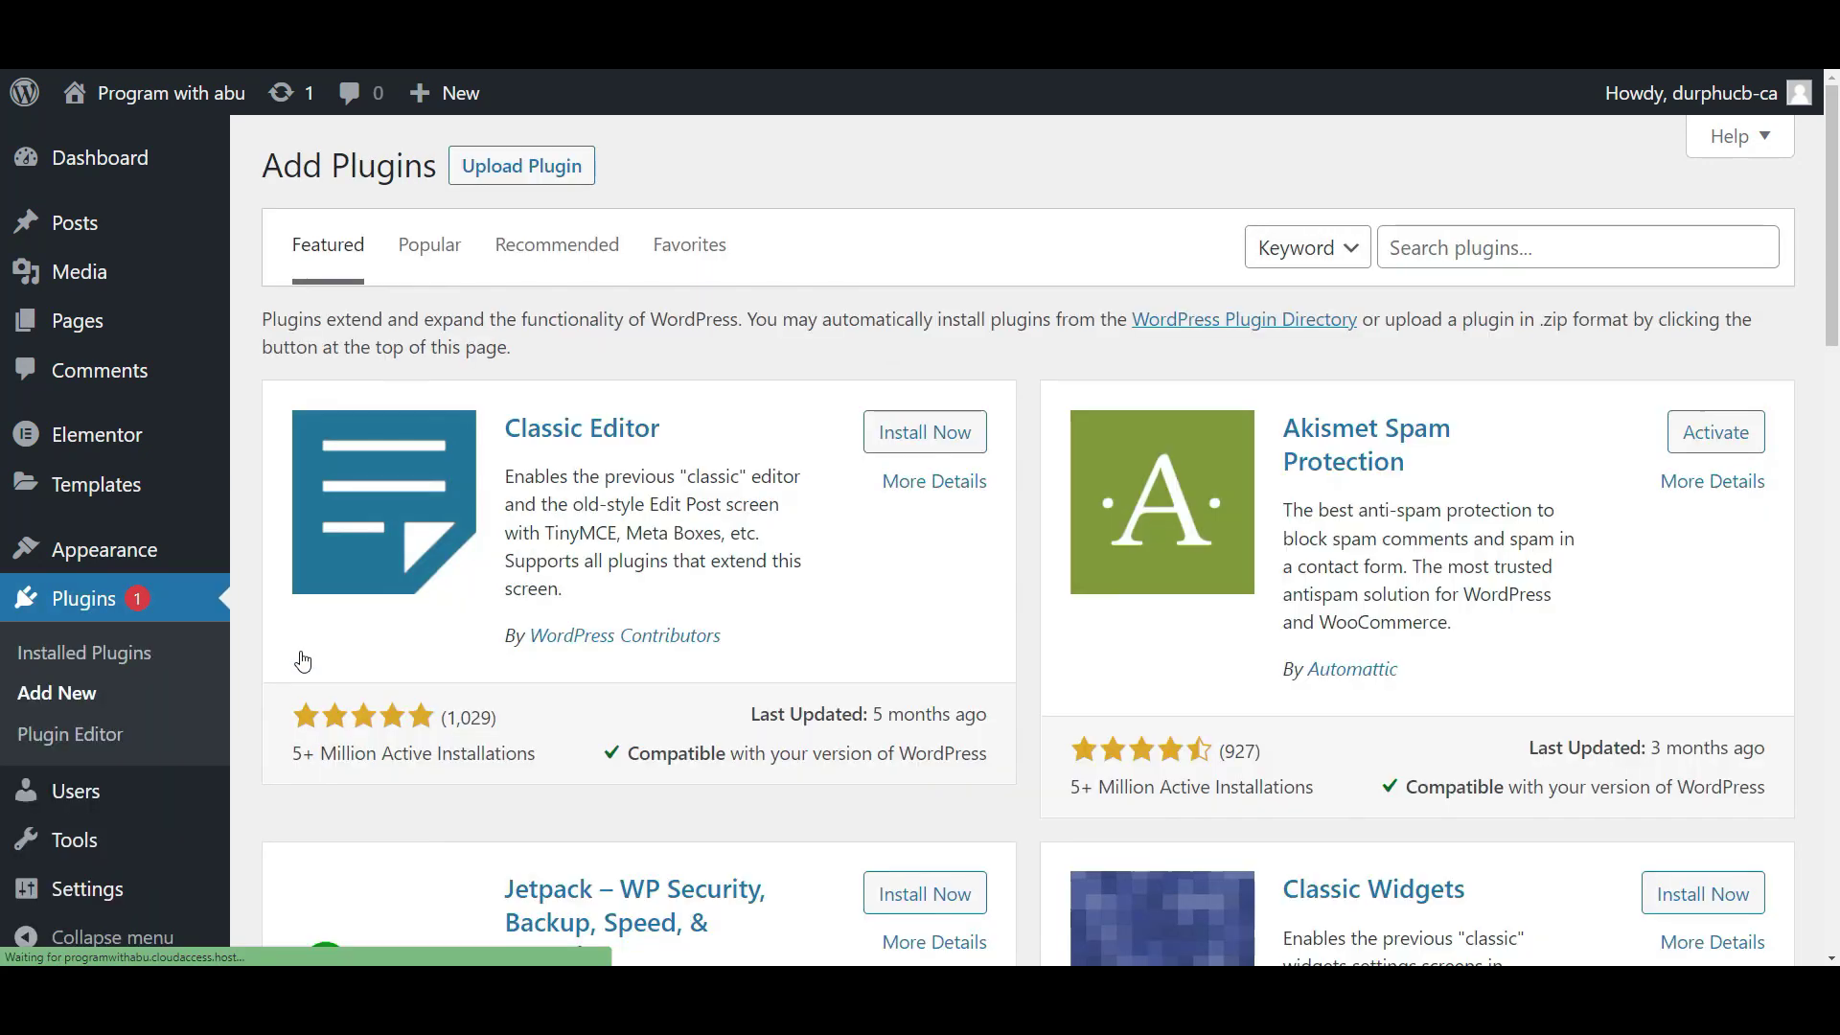
left_click(1548, 246)
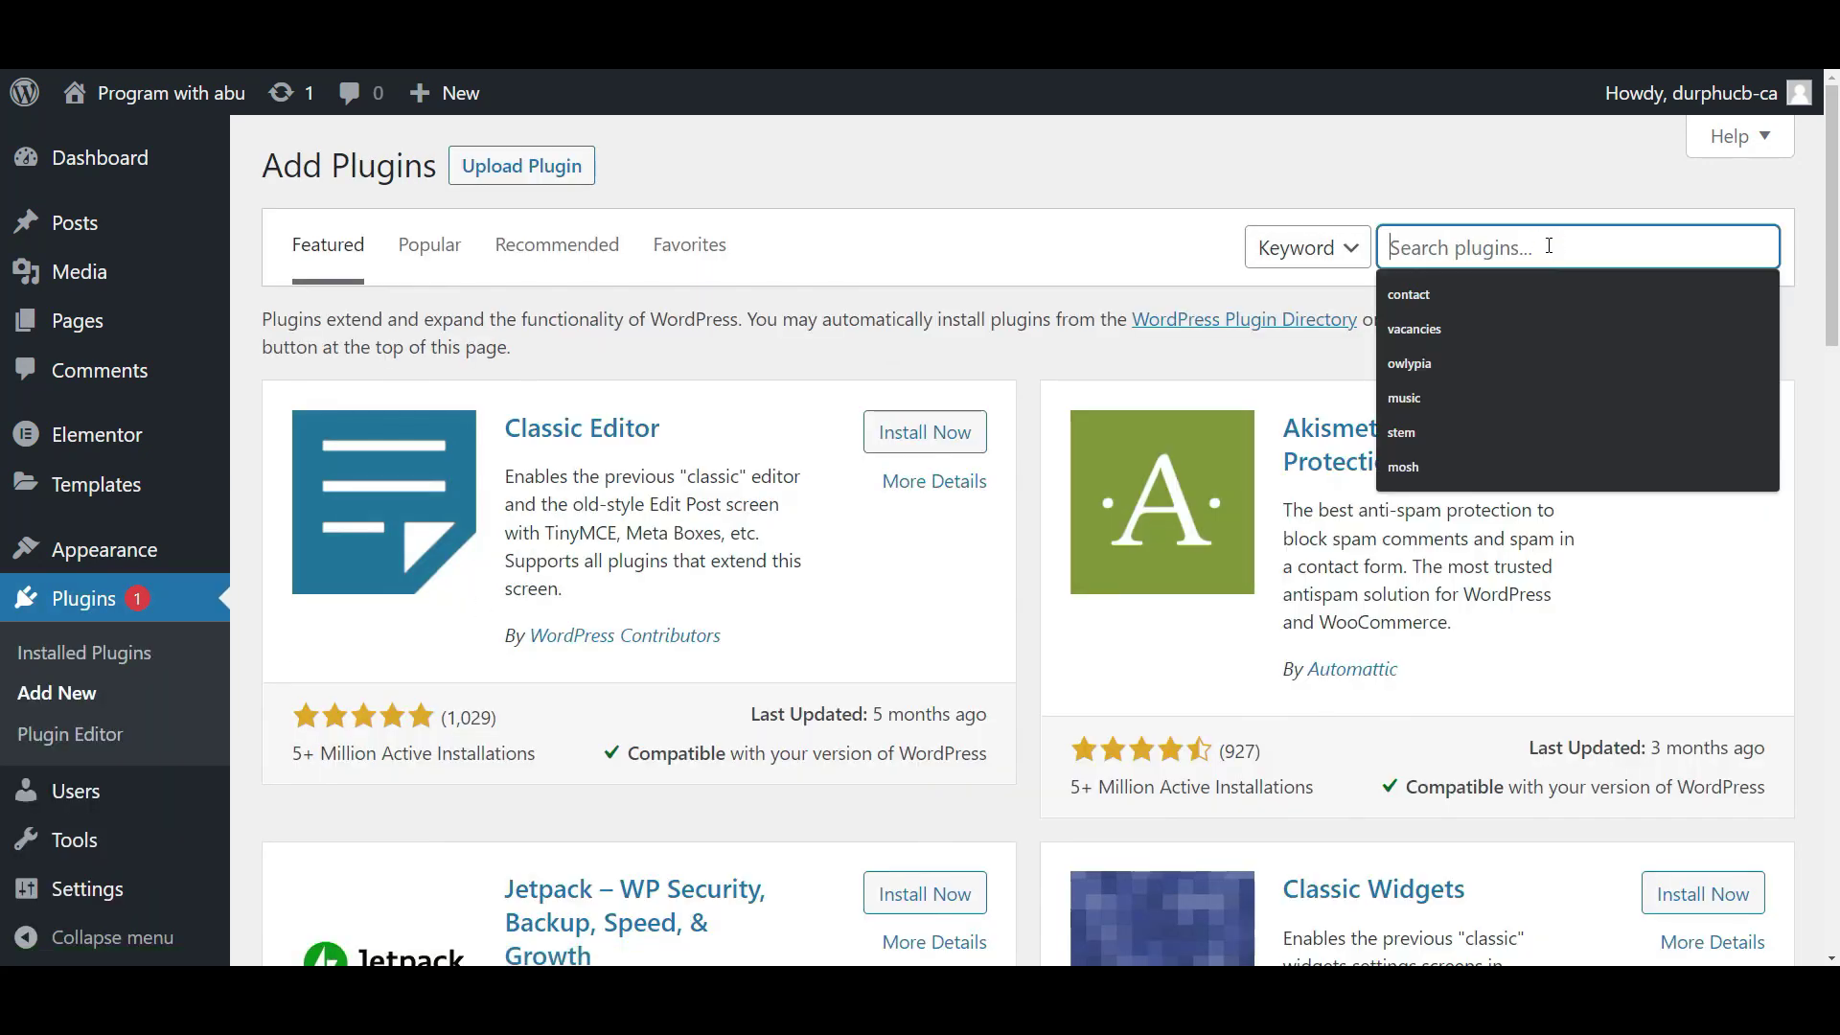
type("cache")
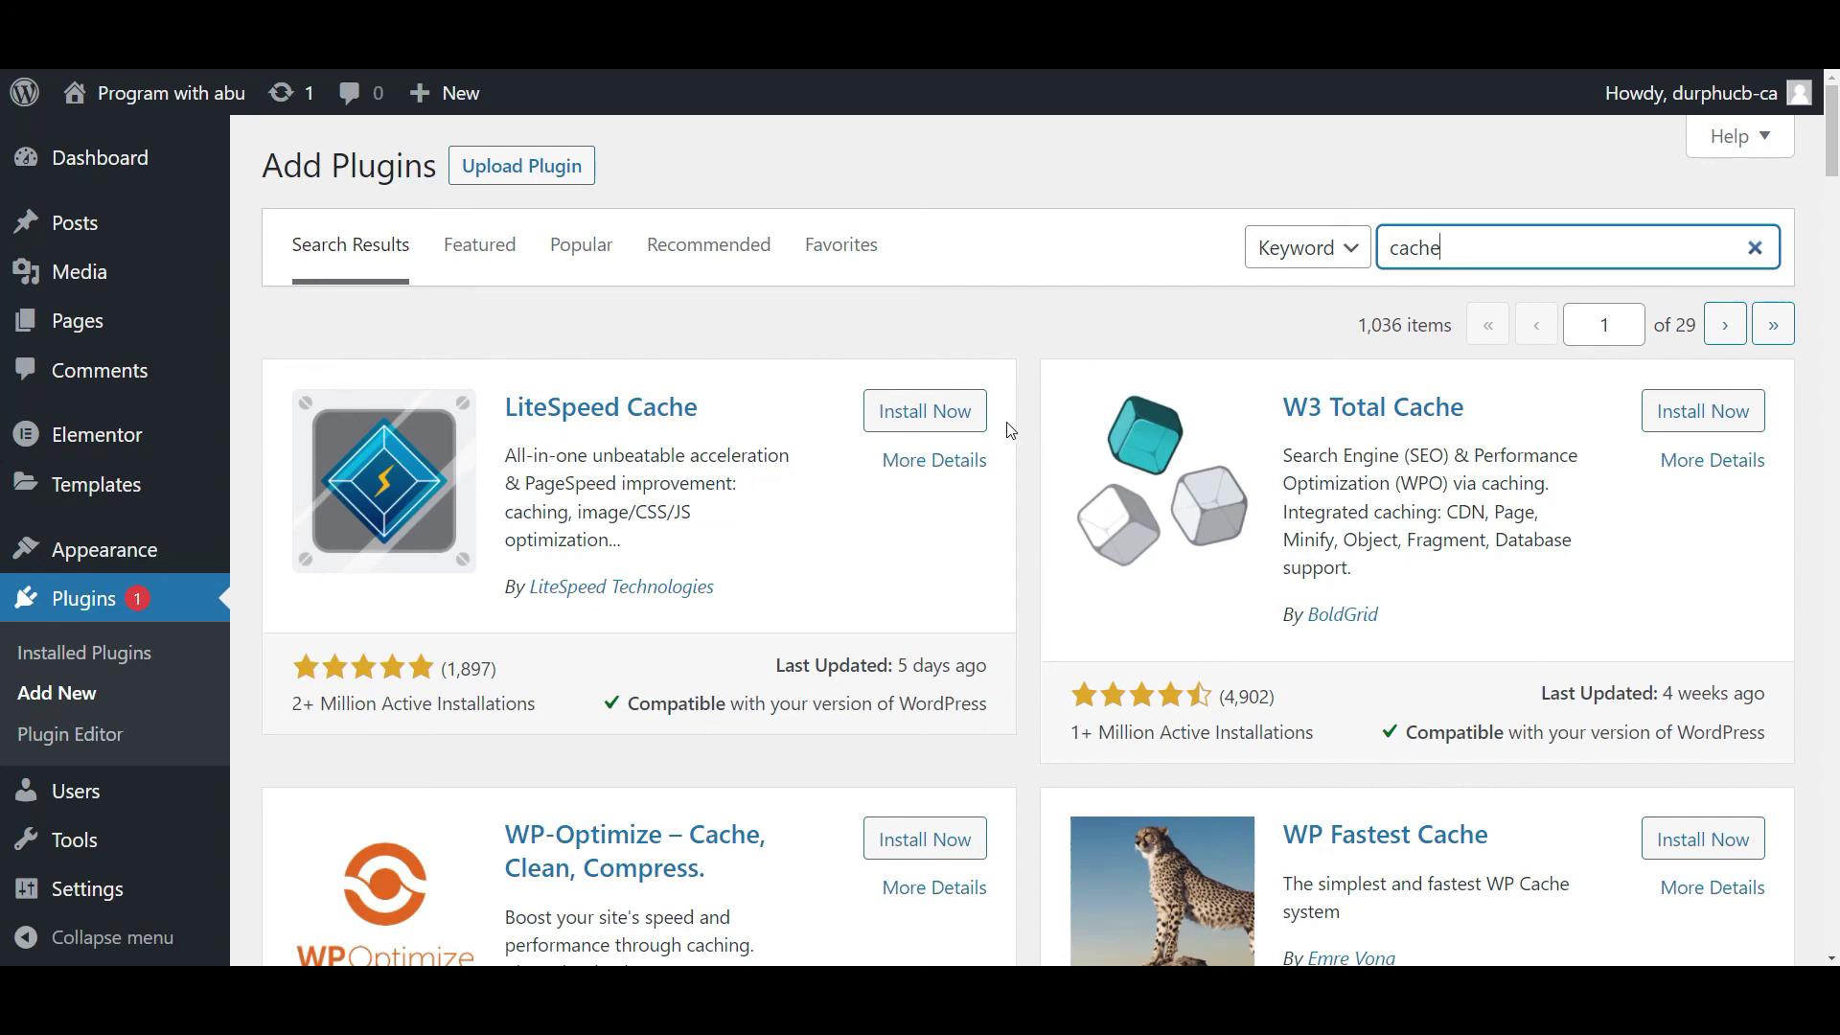
left_click(957, 423)
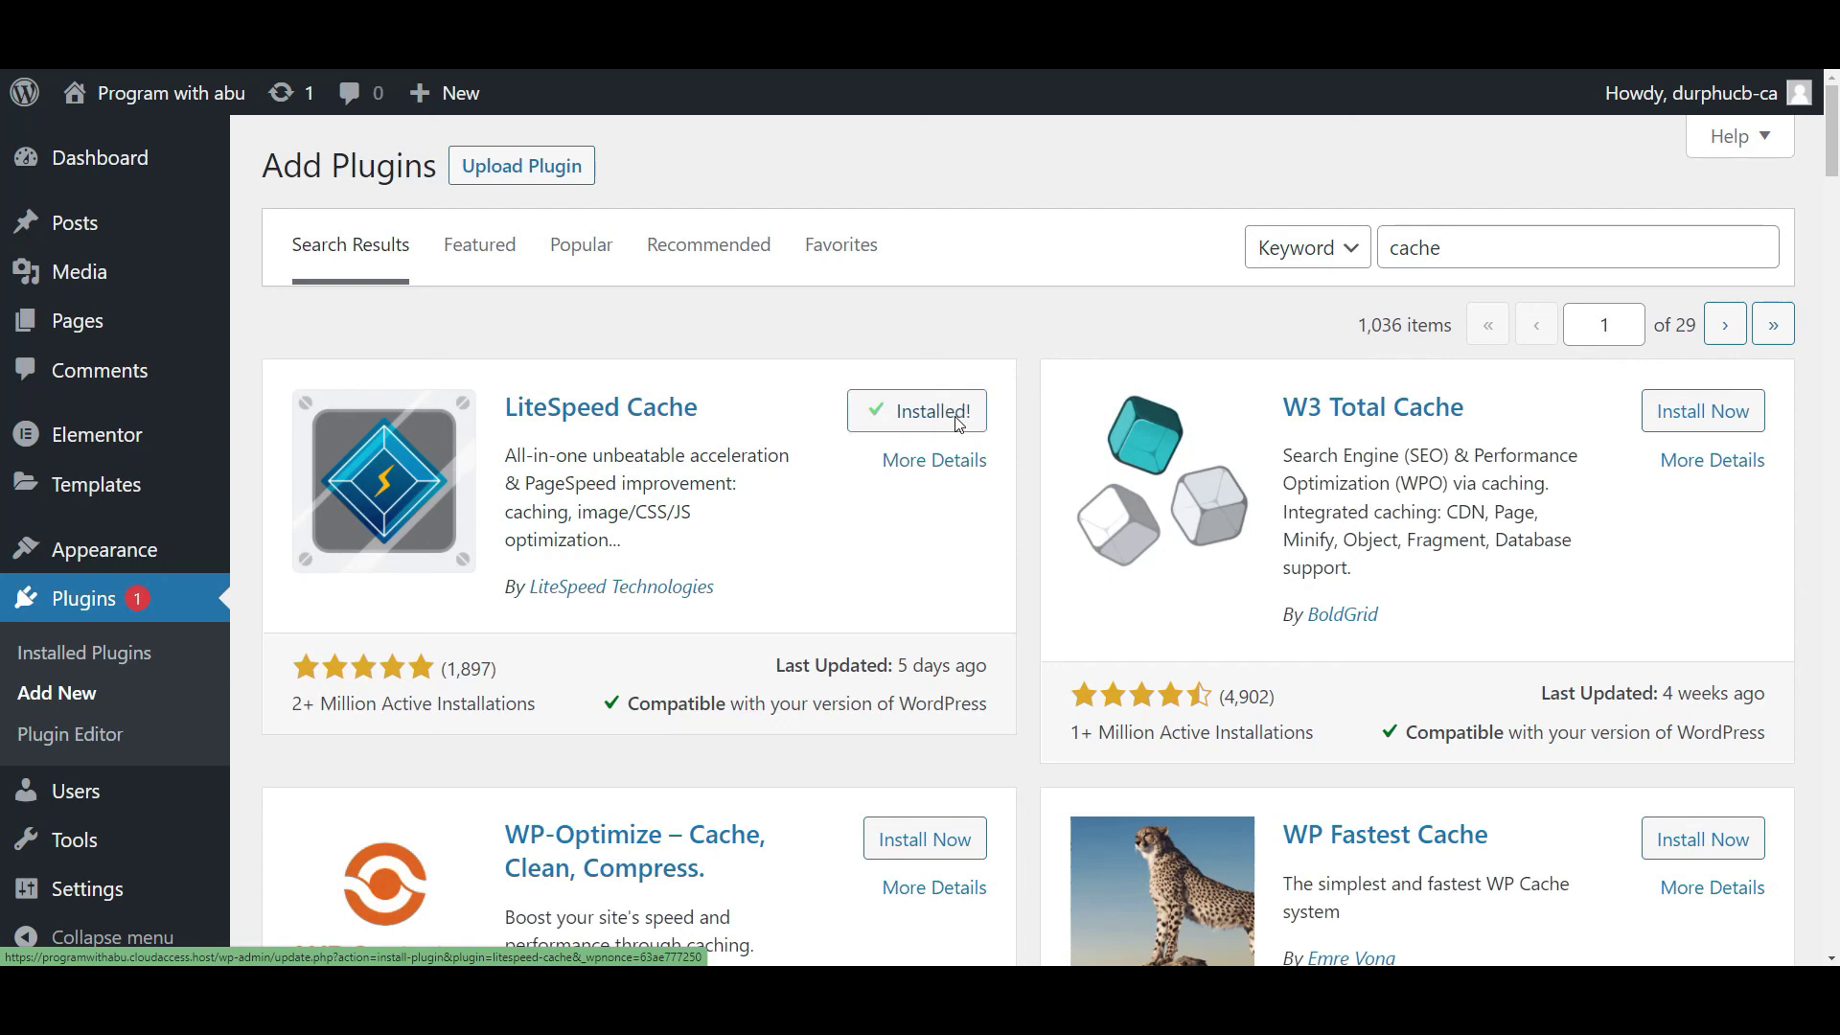
left_click(949, 423)
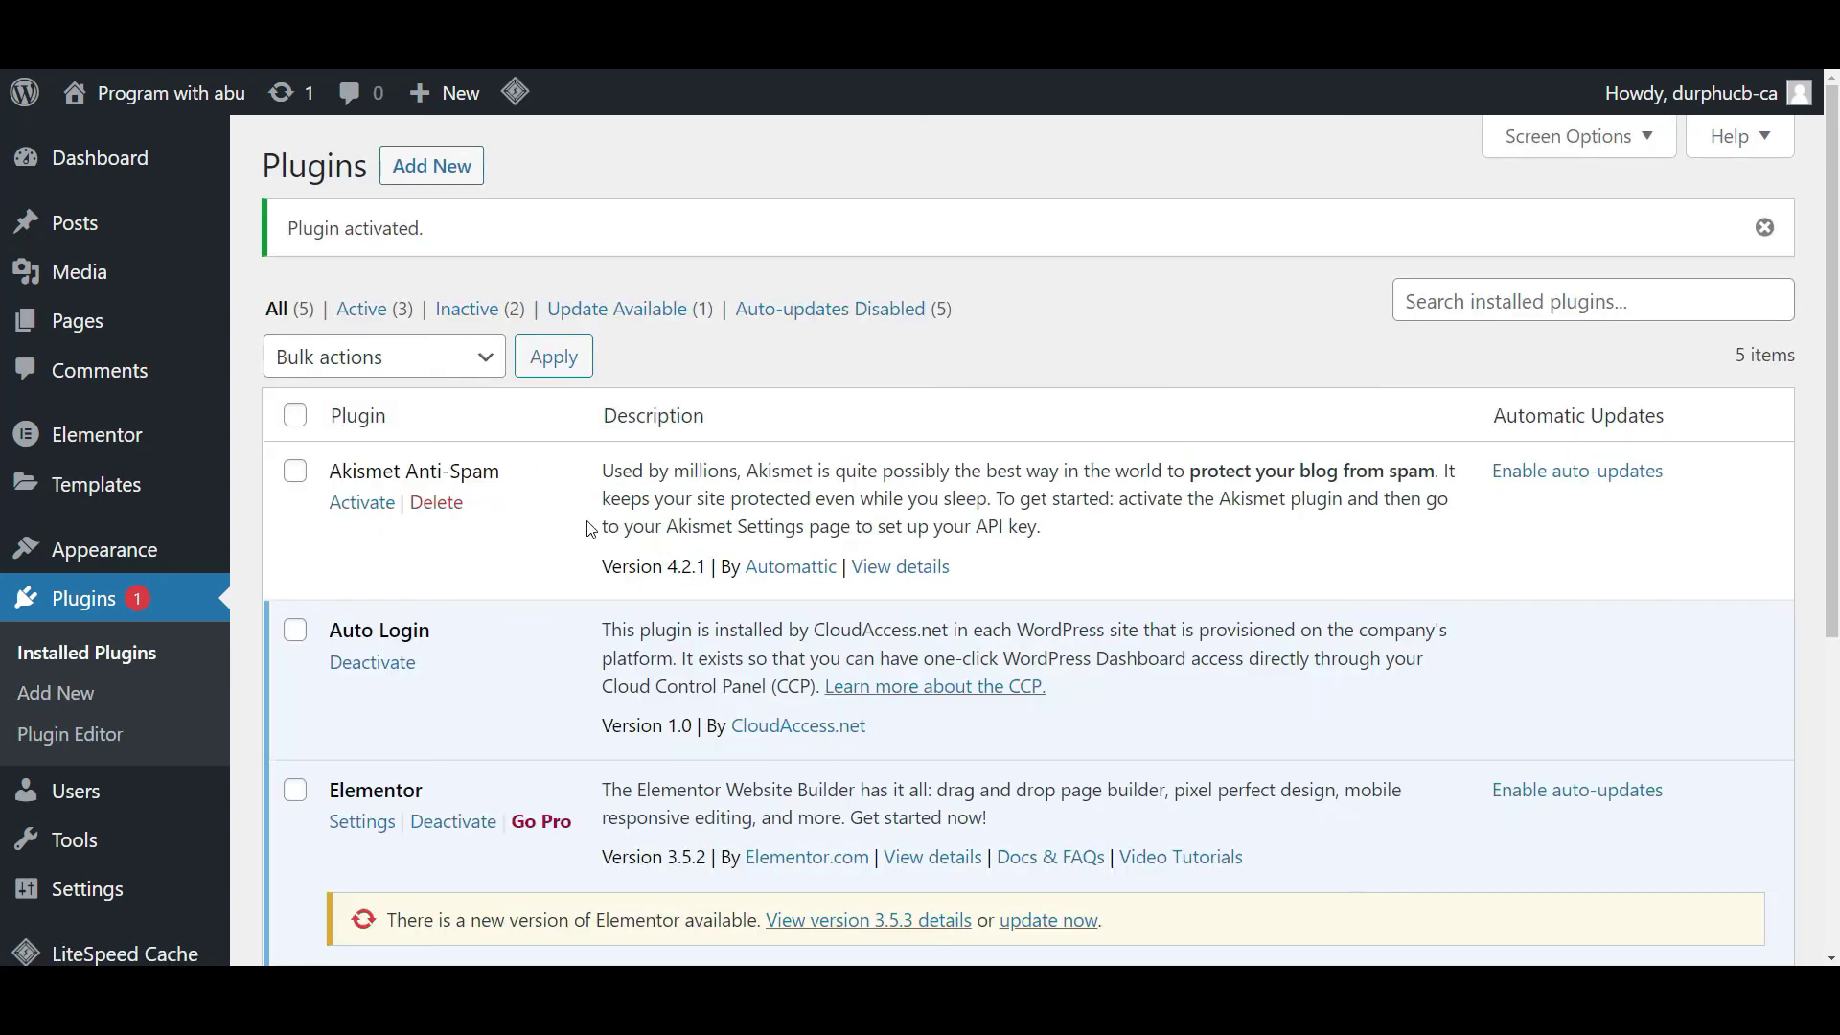
scroll(590, 529, "down", 5)
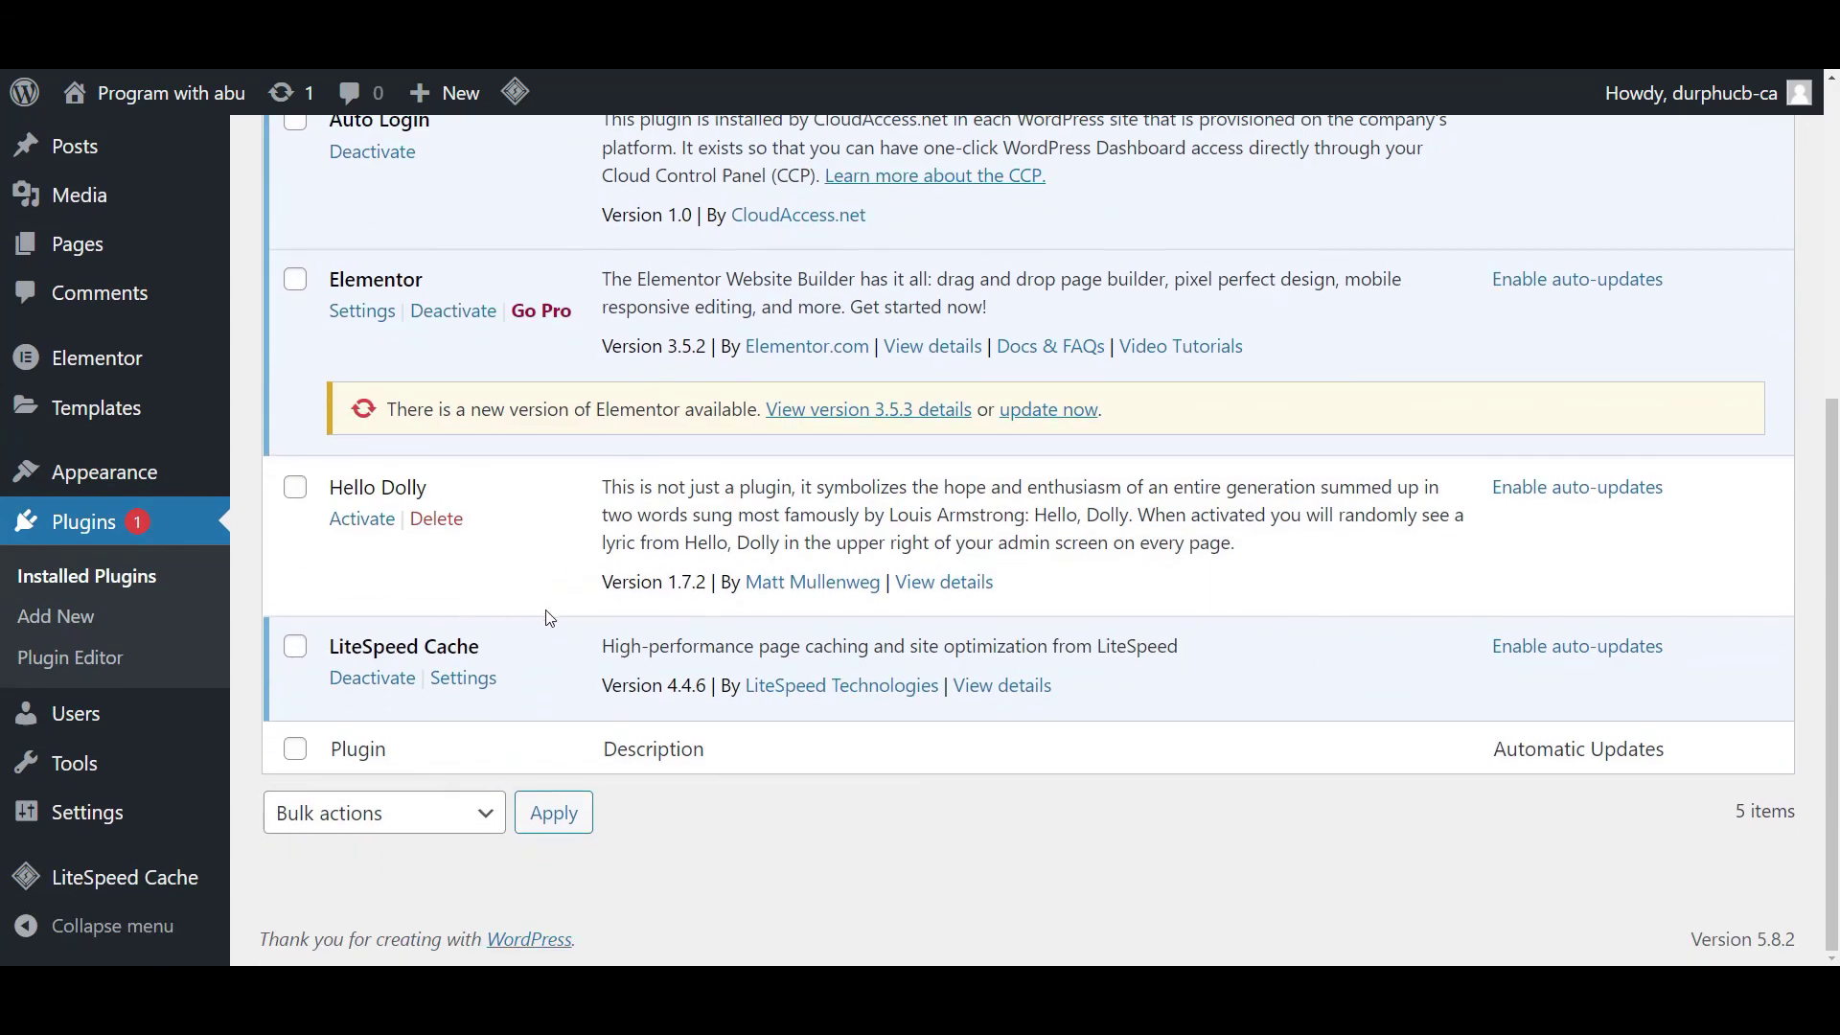
mouse_move(124, 872)
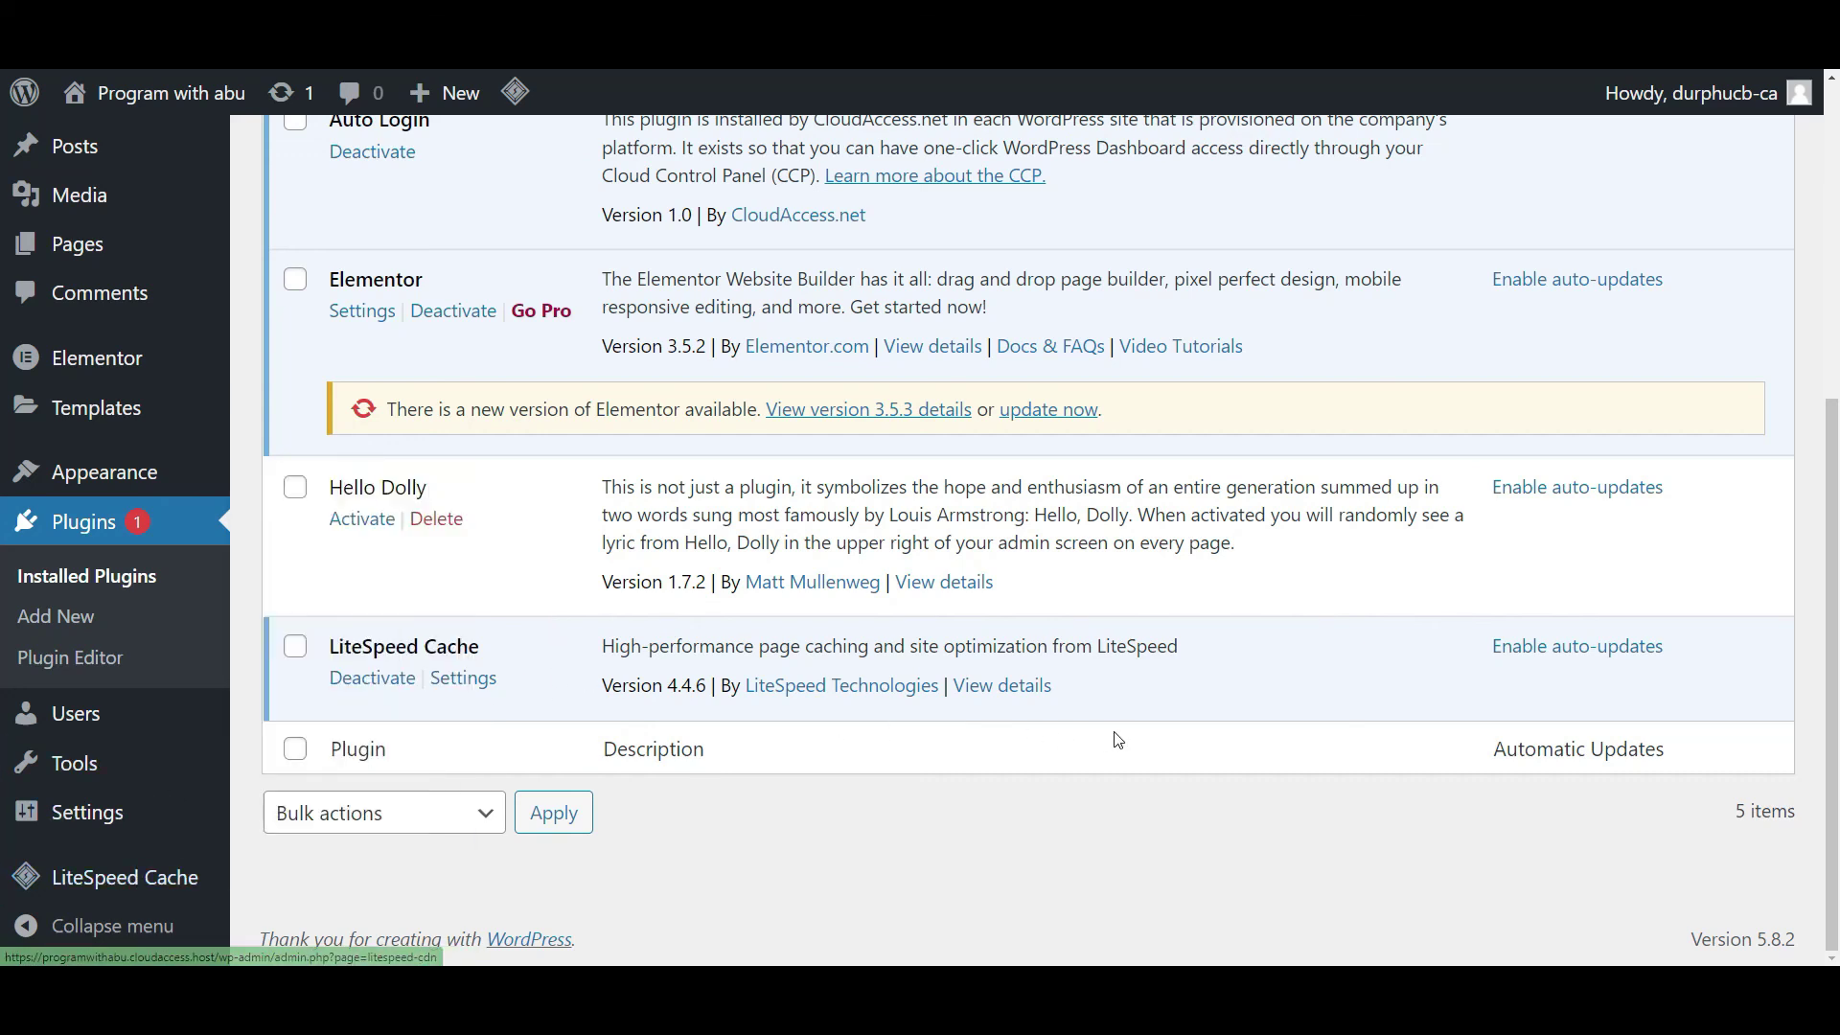
scroll(1119, 733, "up", 5)
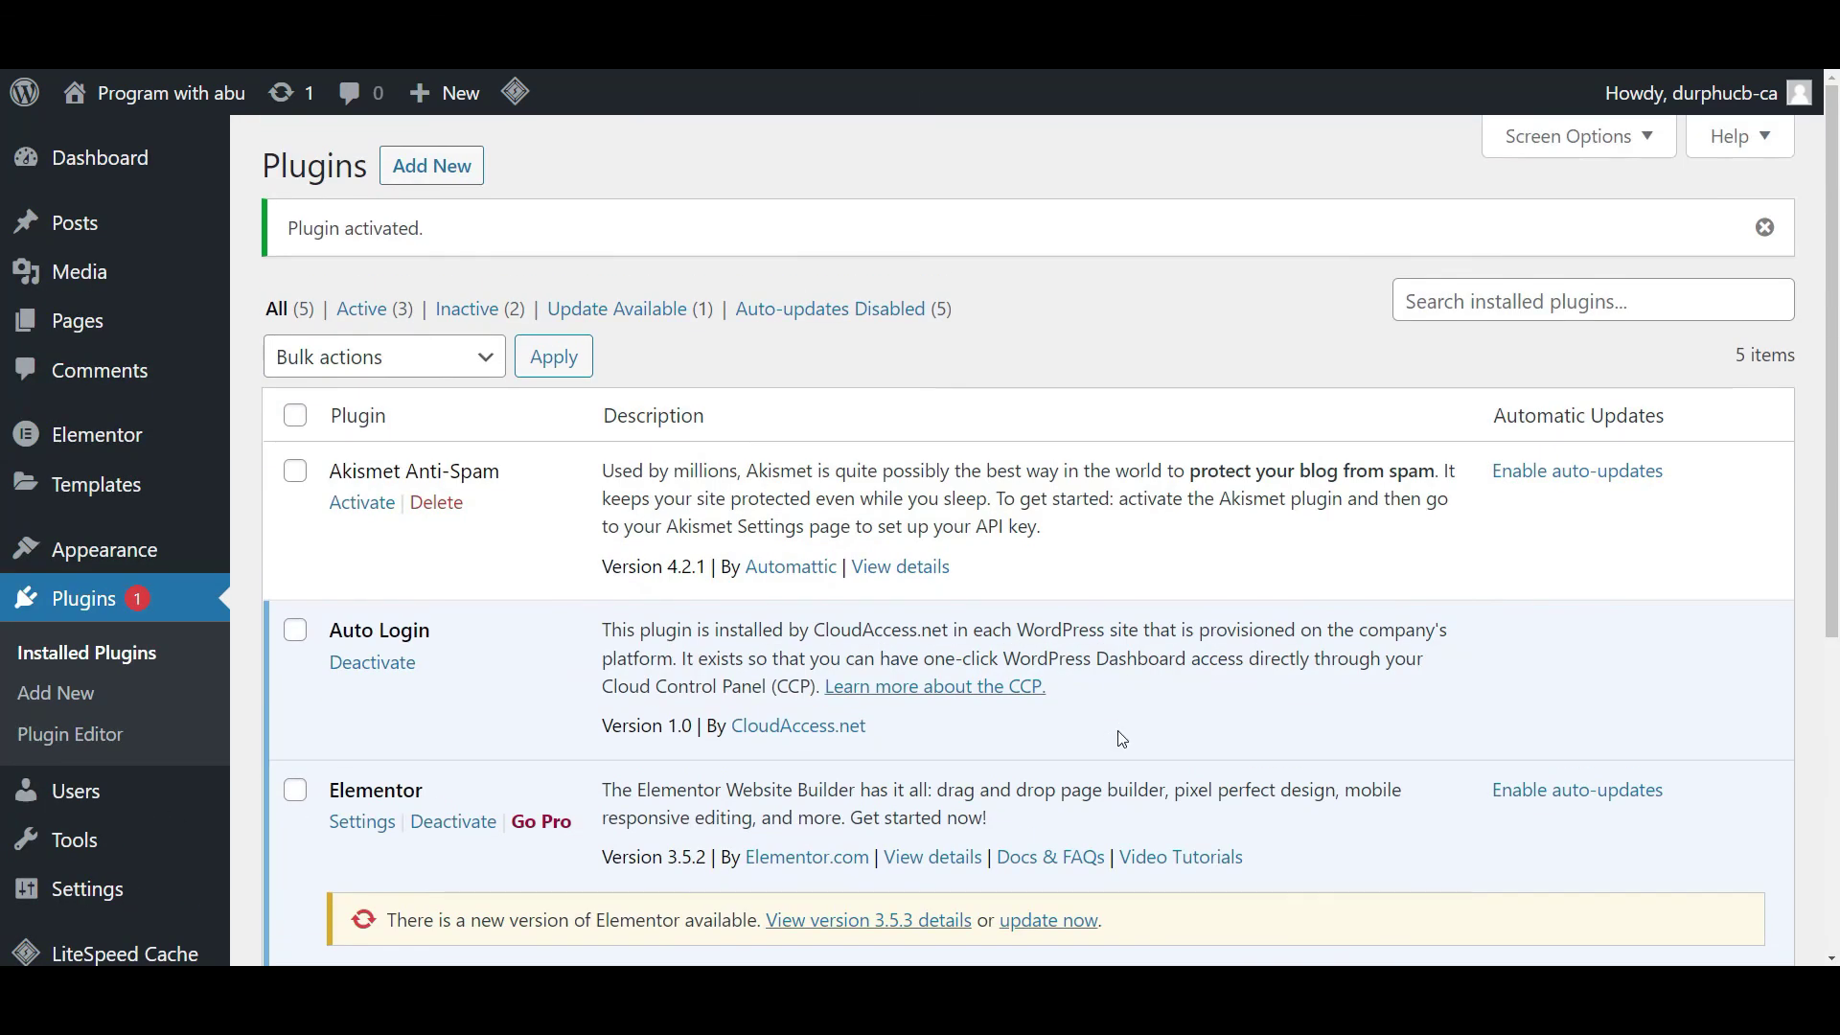
Switch to the live Home page, reload it and look over its content.
key("ctrl+Tab")
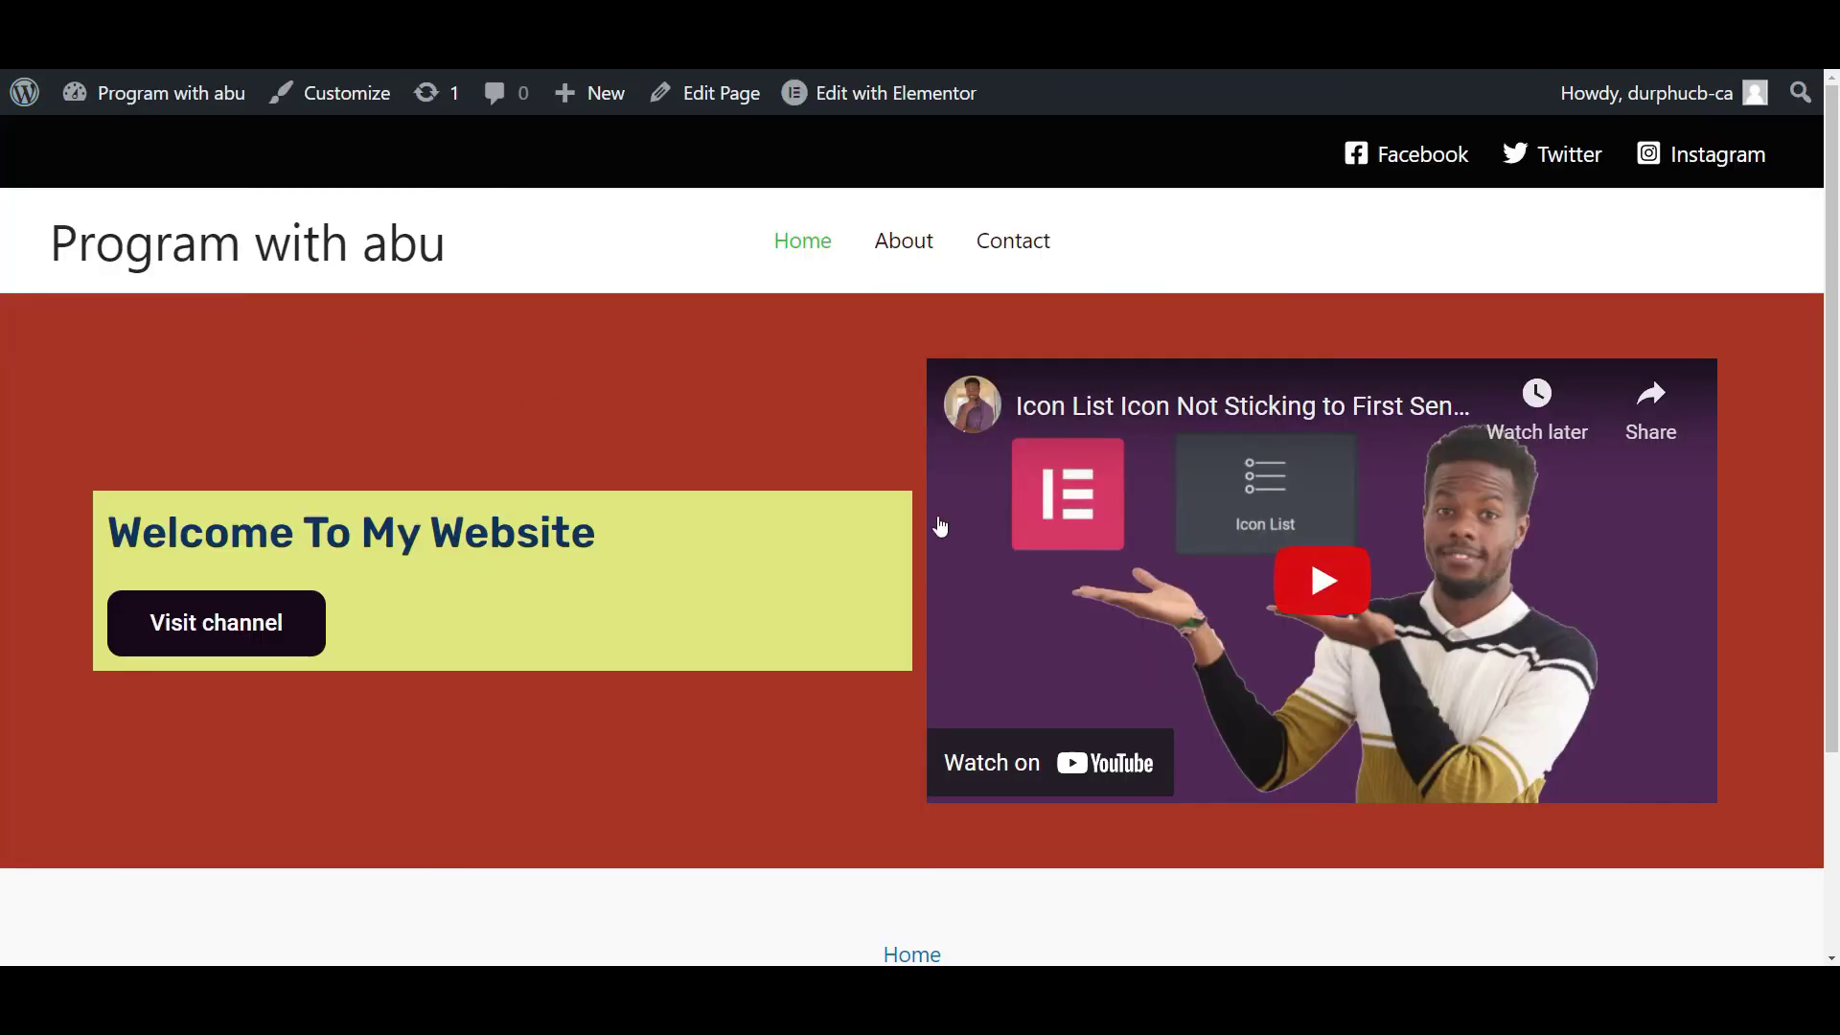
key("F5")
scroll(879, 515, "down", 3)
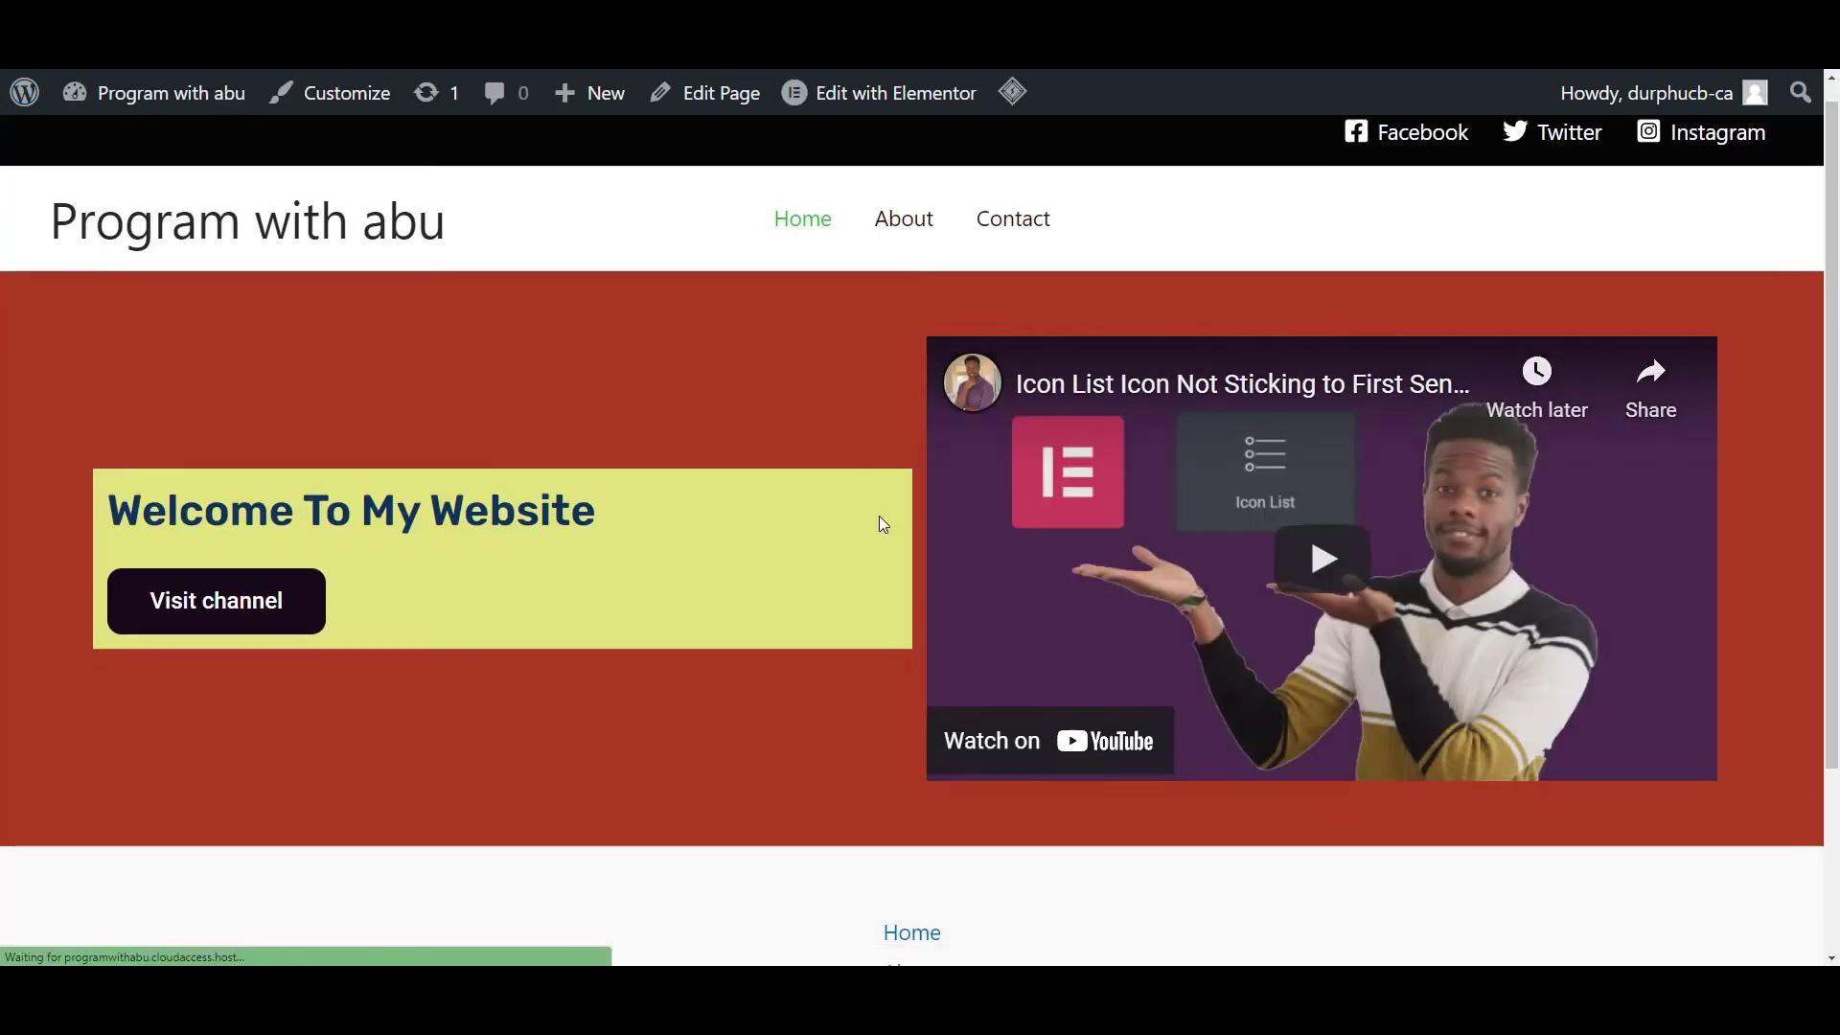
scroll(883, 524, "up", 3)
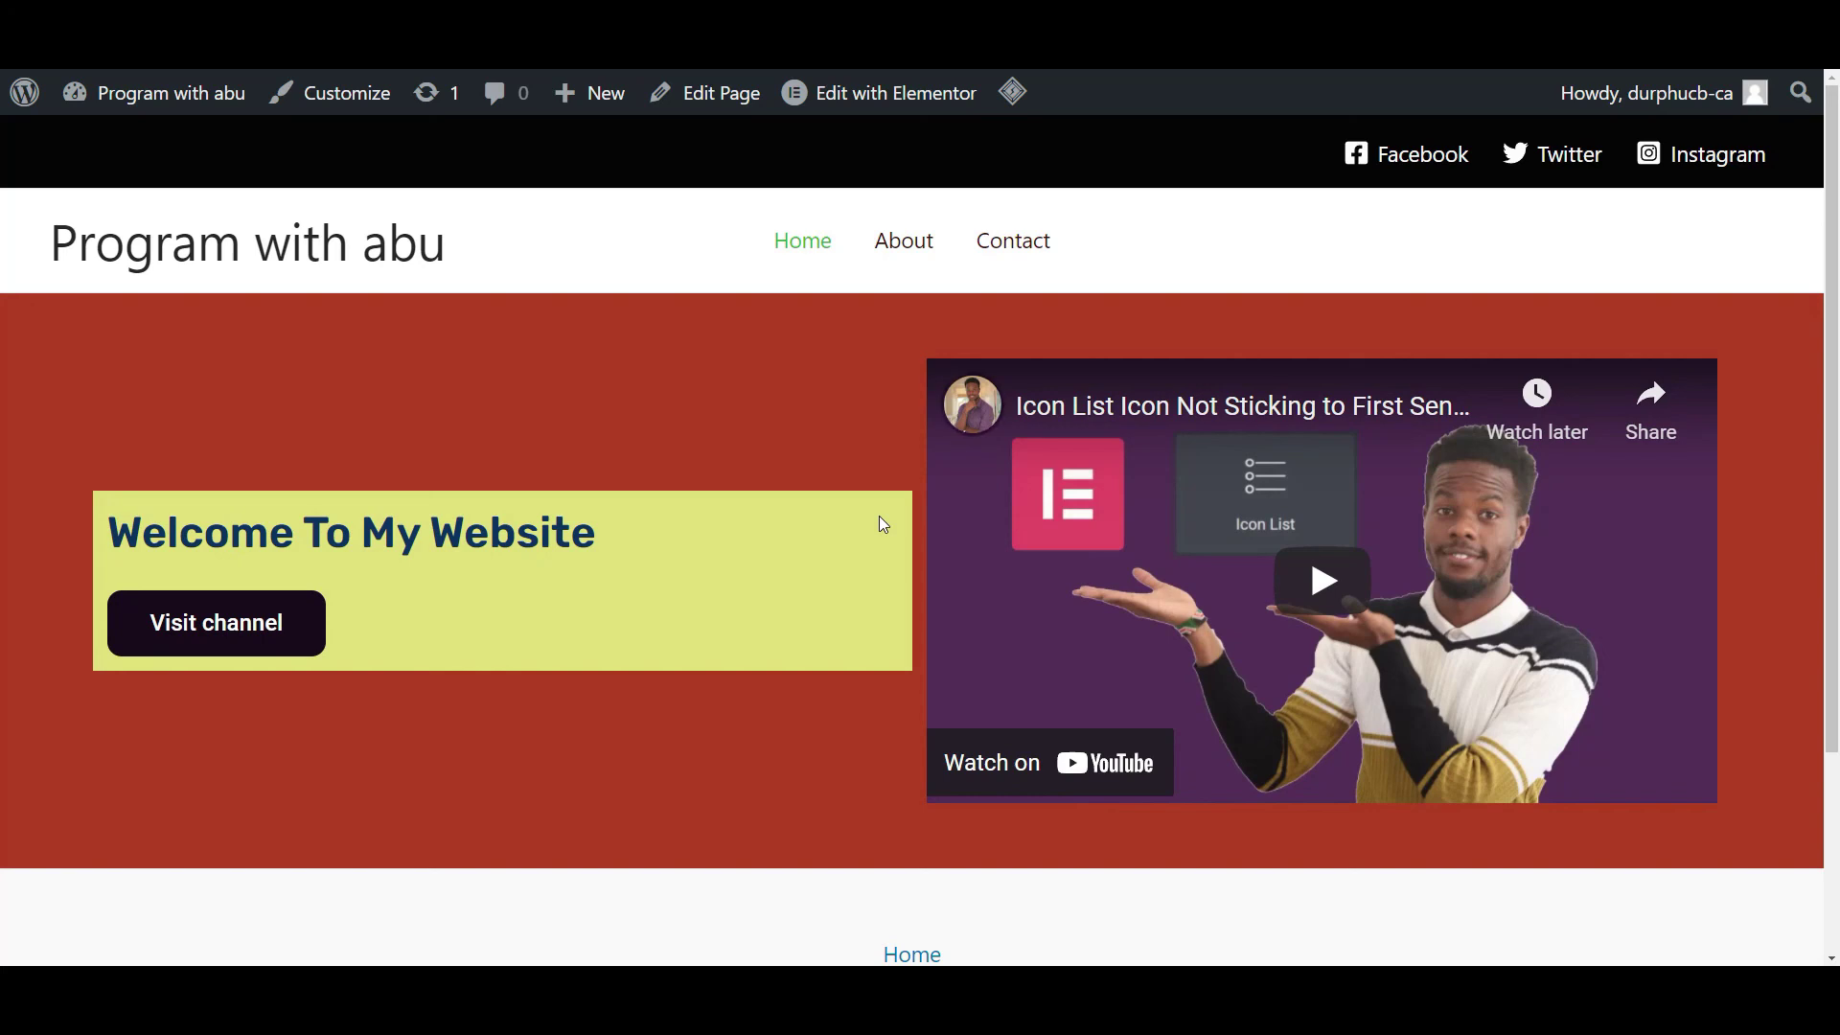